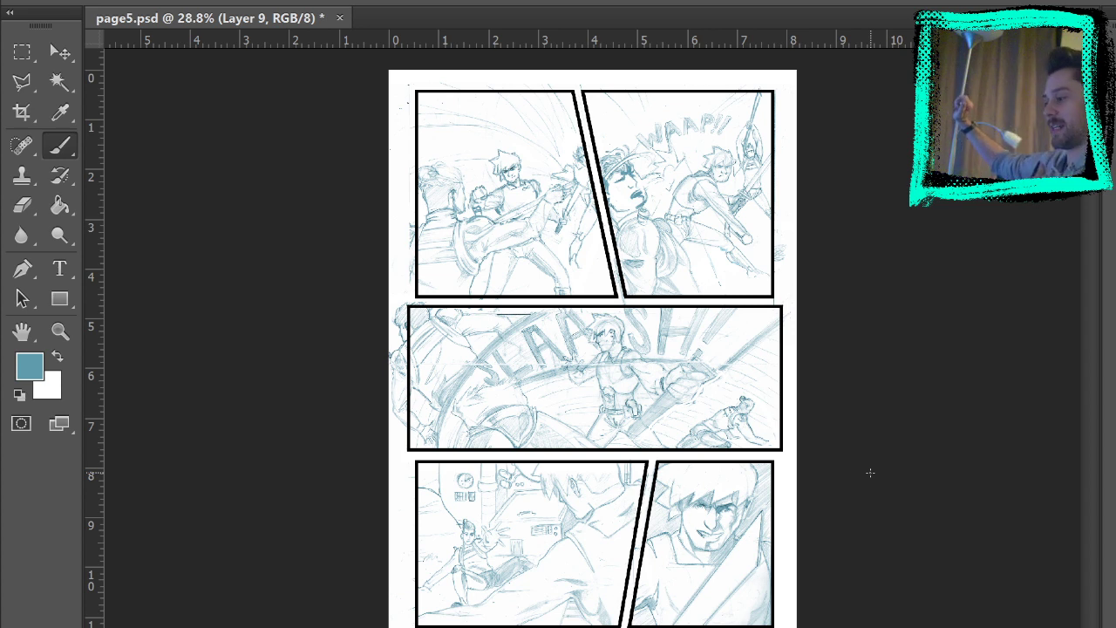
Add a new layer to the comic page and set the foreground colour to black for the Brush tool.
{"action": "key", "text": "ctrl+shift+alt+n"}
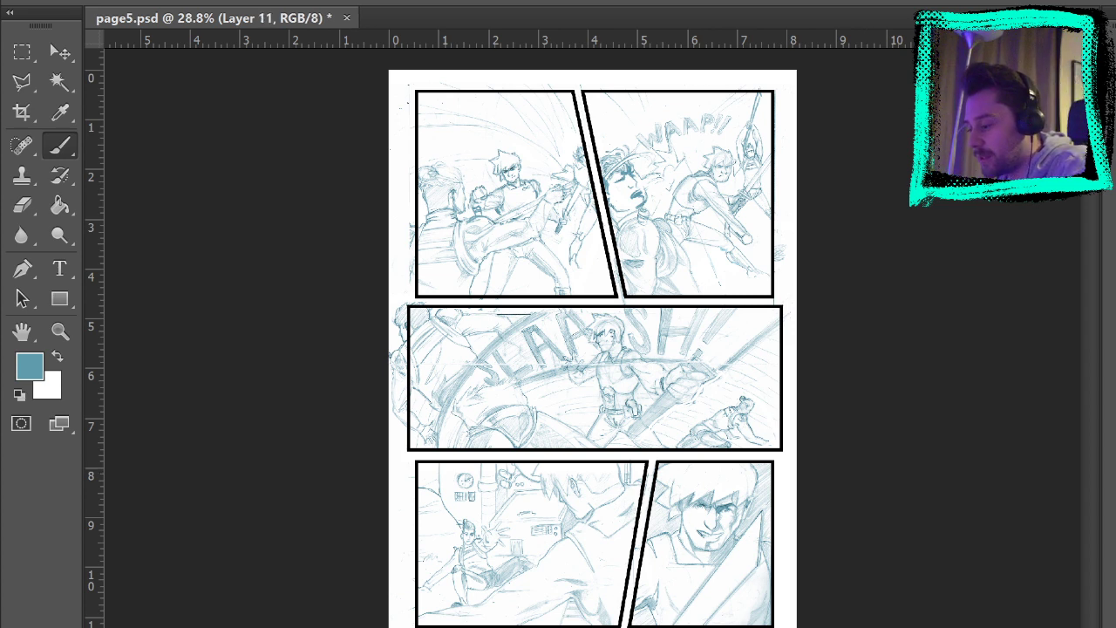
{"action": "left_click", "coordinate": [60, 331]}
{"action": "left_click", "coordinate": [513, 188]}
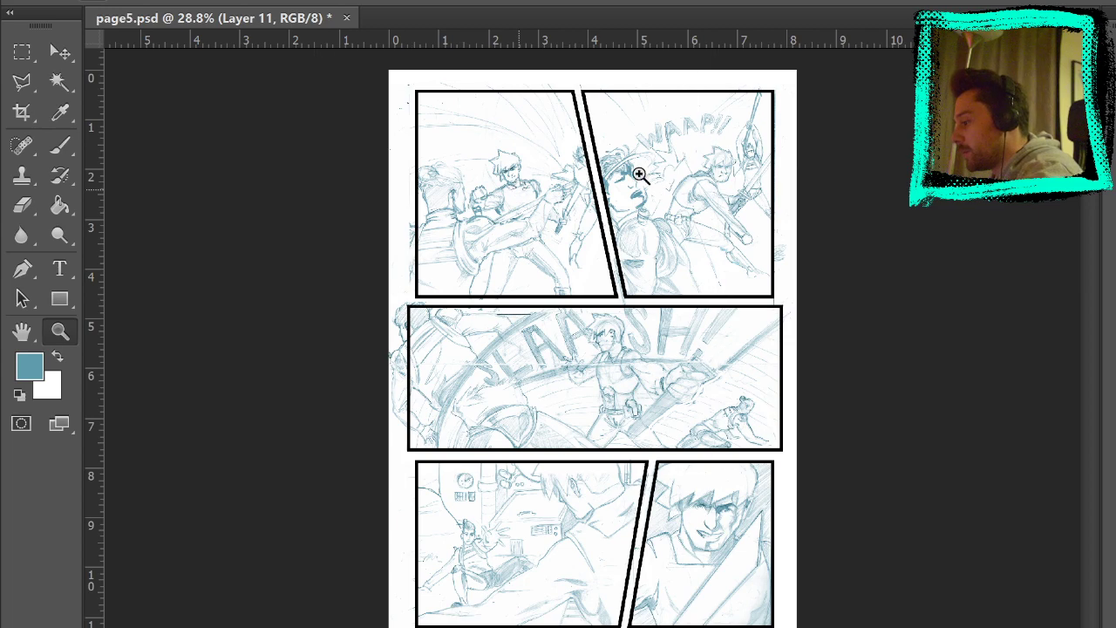
{"action": "left_click", "coordinate": [616, 212]}
{"action": "left_click", "coordinate": [582, 229]}
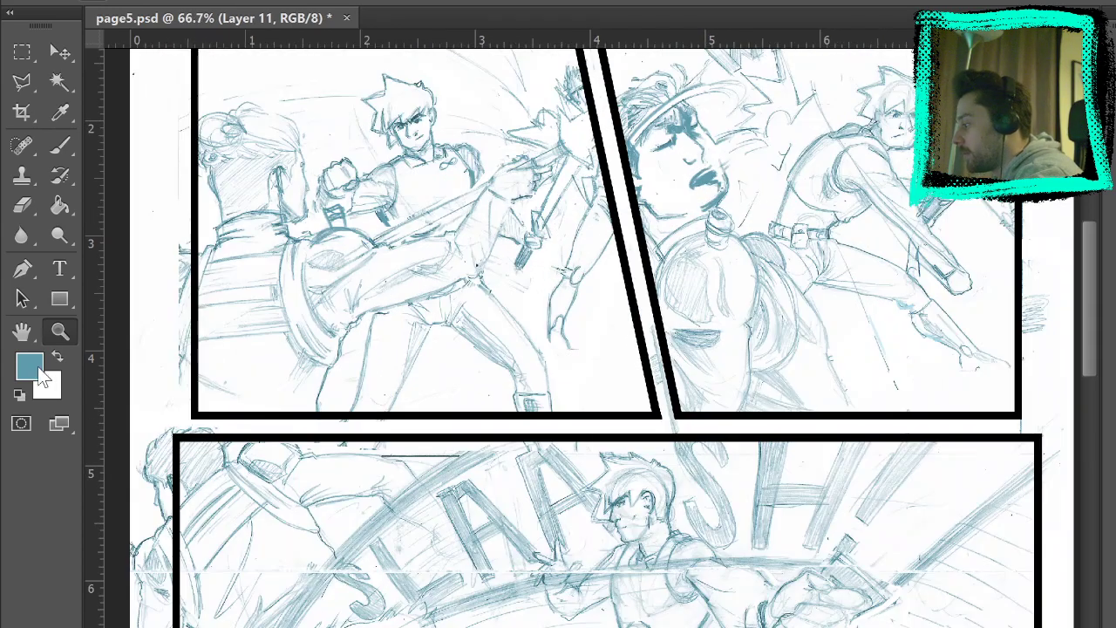
{"action": "left_click", "coordinate": [37, 369]}
{"action": "left_click", "coordinate": [1036, 250]}
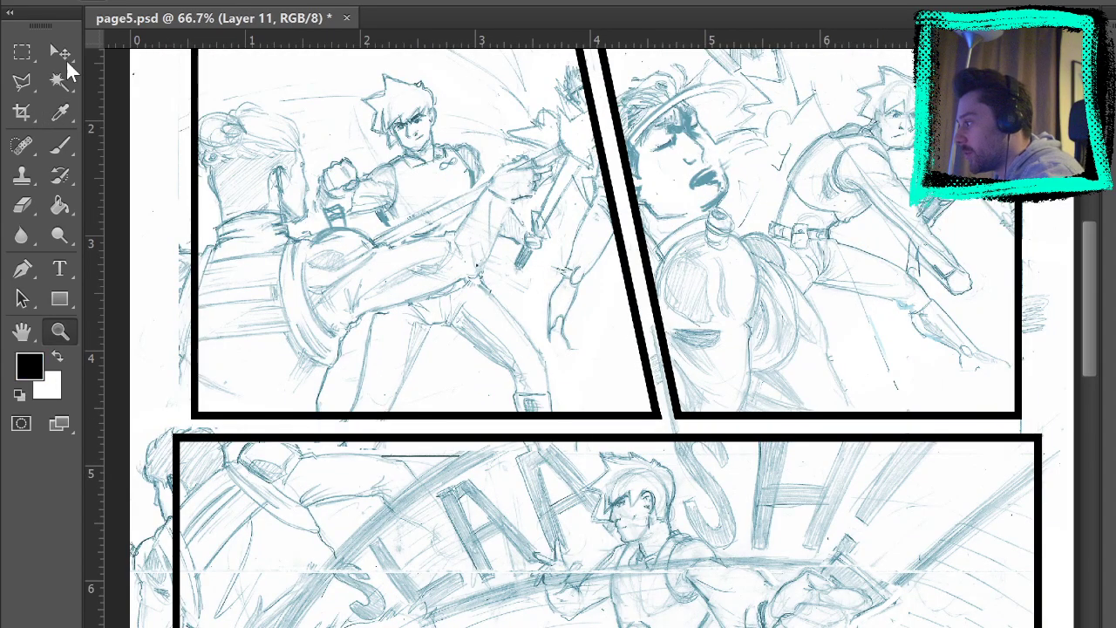
{"action": "left_click", "coordinate": [60, 148]}
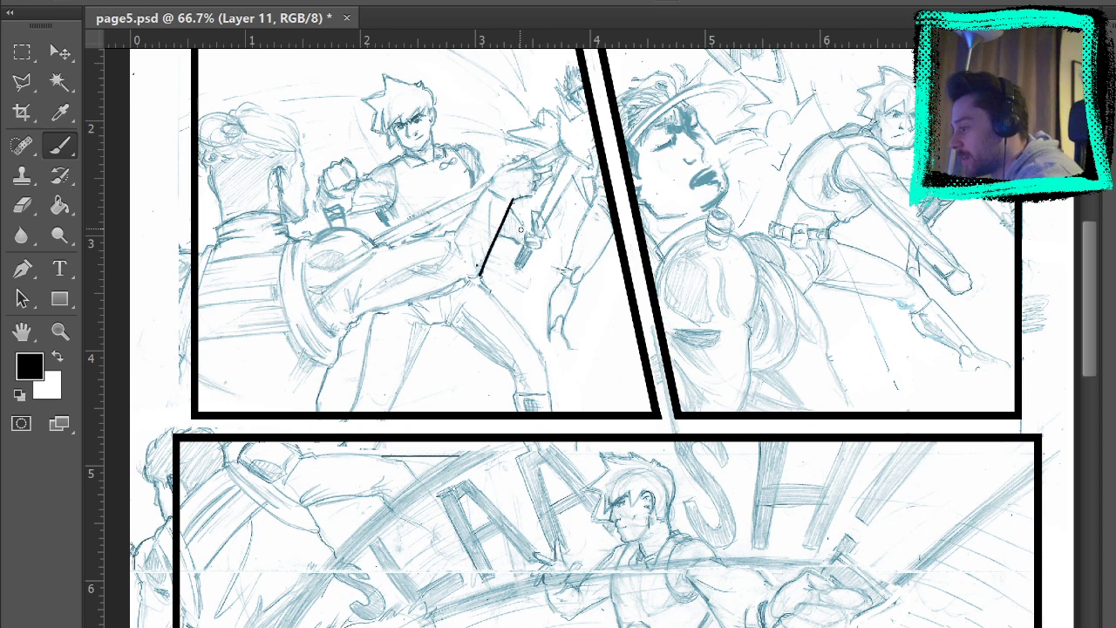
Ink the back of the foreground fighter's neck in the first panel, thickening the line just below the hair.
{"action": "key", "text": "z"}
{"action": "left_click", "coordinate": [373, 137]}
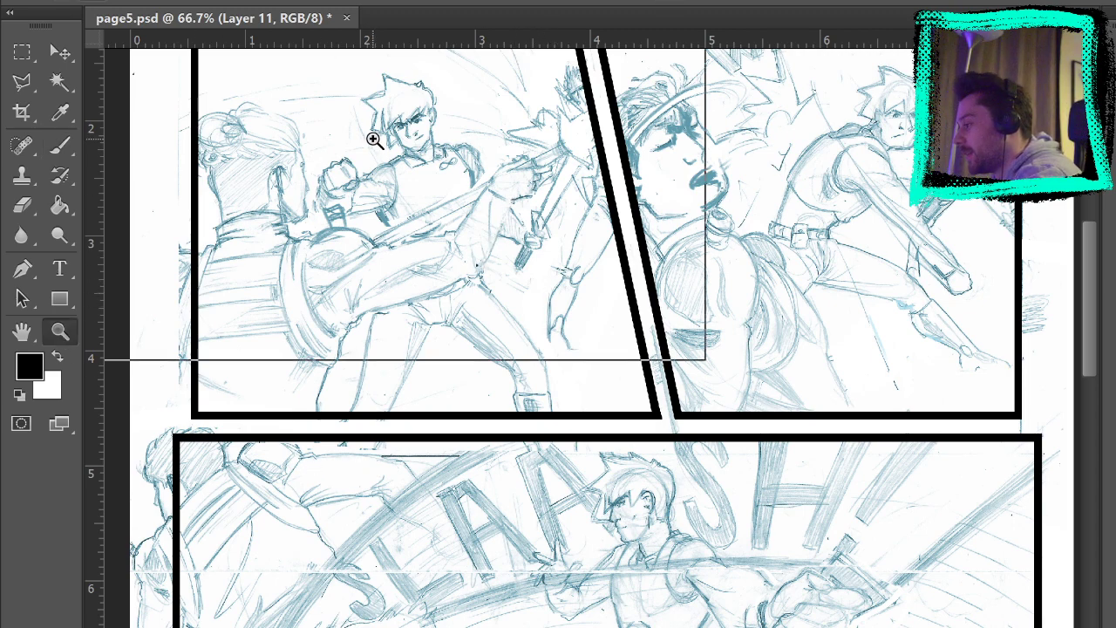
{"action": "left_click_drag", "start_coordinate": [517, 218], "coordinate": [541, 308]}
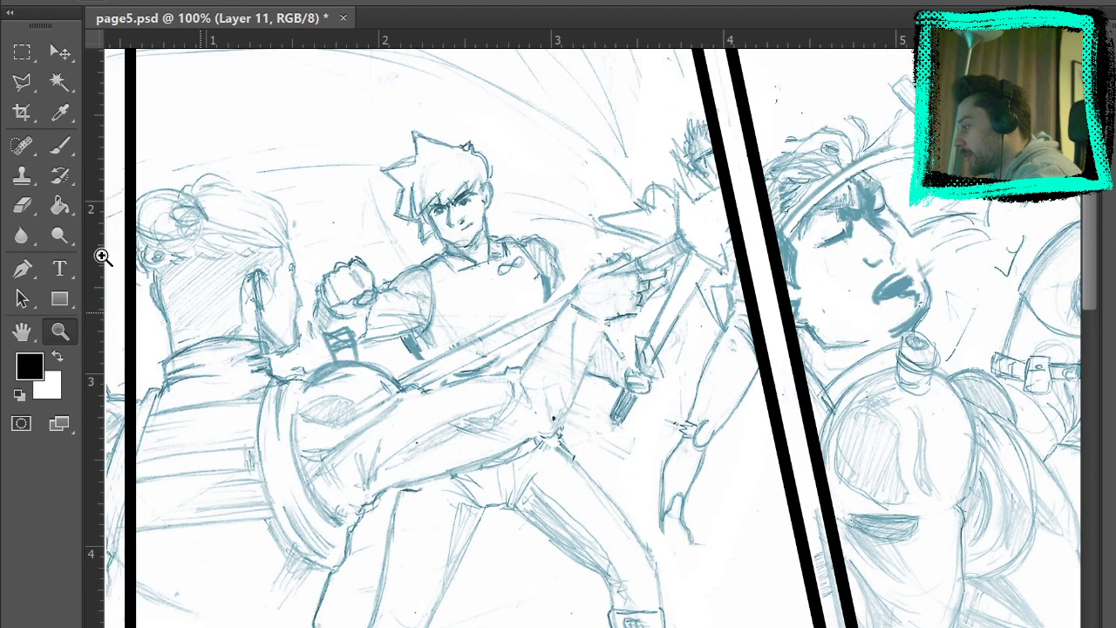
{"action": "left_click", "coordinate": [204, 303]}
{"action": "key", "text": "b"}
{"action": "left_click_drag", "start_coordinate": [262, 209], "coordinate": [382, 236]}
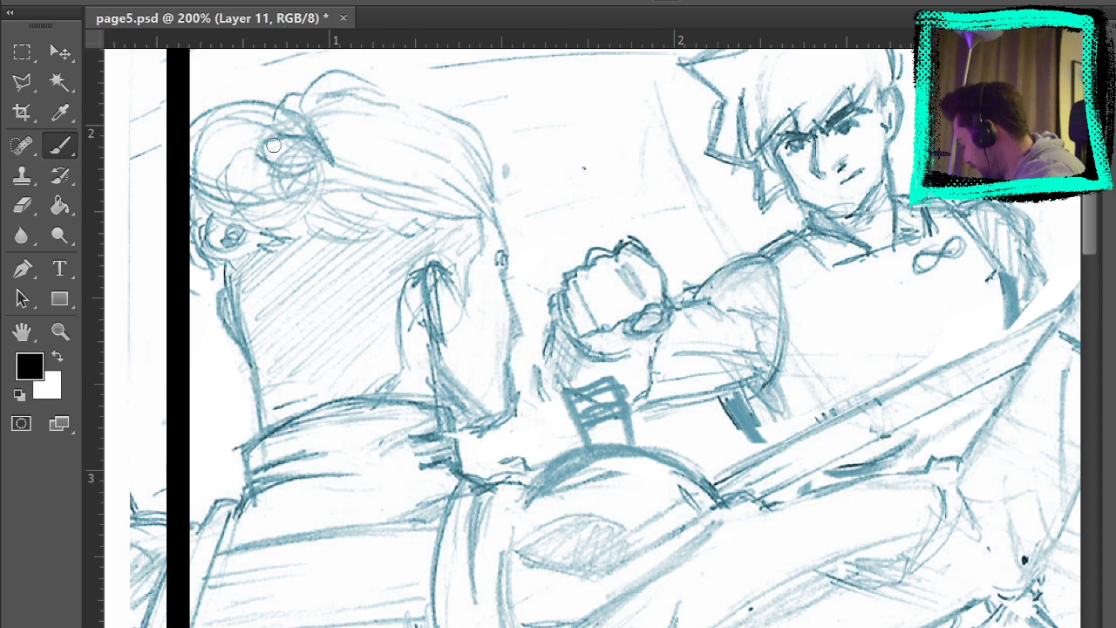
{"action": "left_click_drag", "start_coordinate": [225, 263], "coordinate": [260, 420]}
{"action": "key", "text": "ctrl+z"}
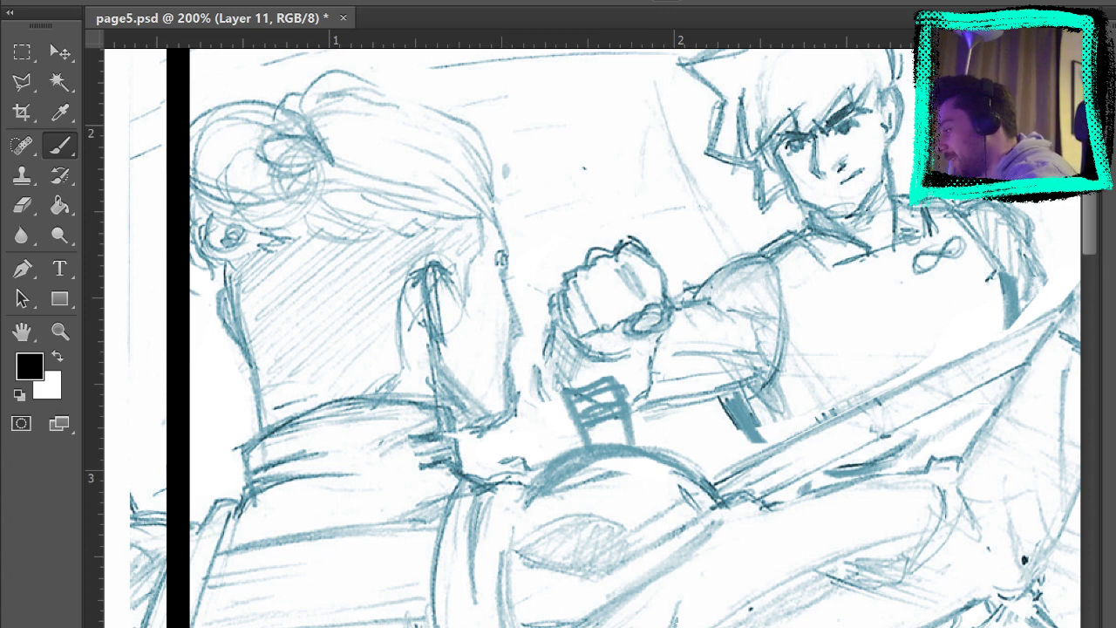
{"action": "mouse_move", "coordinate": [219, 267]}
{"action": "left_mouse_down"}
{"action": "mouse_move", "coordinate": [258, 425]}
{"action": "mouse_move", "coordinate": [220, 265]}
{"action": "mouse_move", "coordinate": [217, 306]}
{"action": "mouse_move", "coordinate": [238, 340]}
{"action": "left_mouse_up"}
{"action": "key", "text": "ctrl+z"}
{"action": "key", "text": "ctrl+z"}
{"action": "left_click_drag", "start_coordinate": [223, 289], "coordinate": [241, 341]}
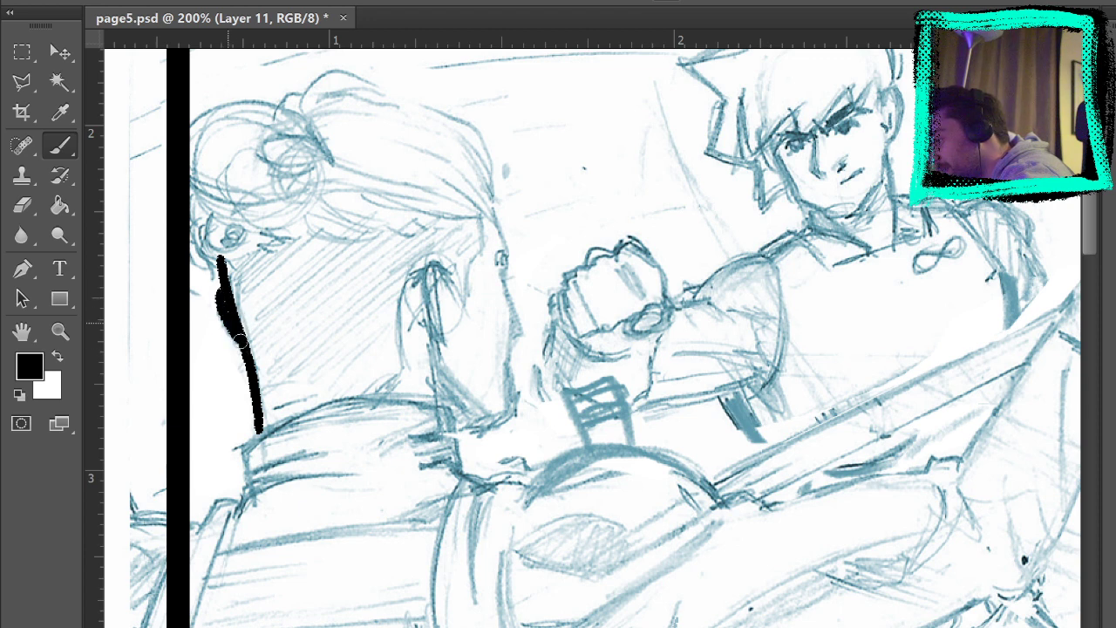
{"action": "left_click_drag", "start_coordinate": [223, 295], "coordinate": [243, 345]}
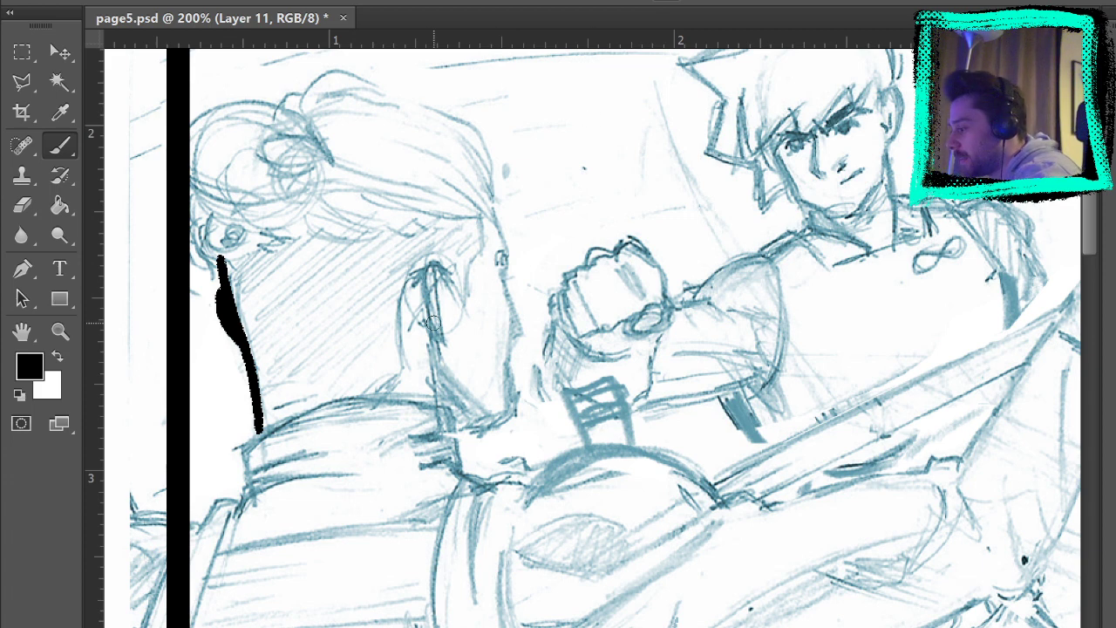
Ink the top of the foreground fighter's ear and outline his raised collar.
{"action": "mouse_move", "coordinate": [439, 272]}
{"action": "left_mouse_down"}
{"action": "mouse_move", "coordinate": [429, 261]}
{"action": "mouse_move", "coordinate": [414, 284]}
{"action": "left_mouse_up"}
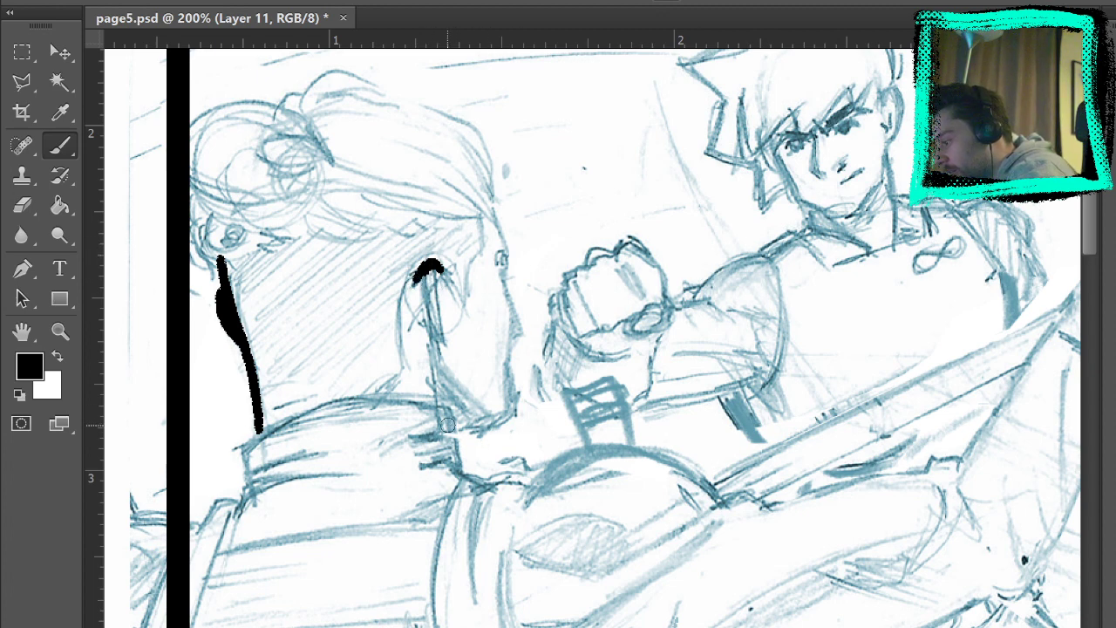
{"action": "left_click_drag", "start_coordinate": [445, 412], "coordinate": [460, 473]}
{"action": "mouse_move", "coordinate": [246, 490]}
{"action": "left_mouse_down"}
{"action": "mouse_move", "coordinate": [239, 451]}
{"action": "mouse_move", "coordinate": [305, 401]}
{"action": "left_mouse_up"}
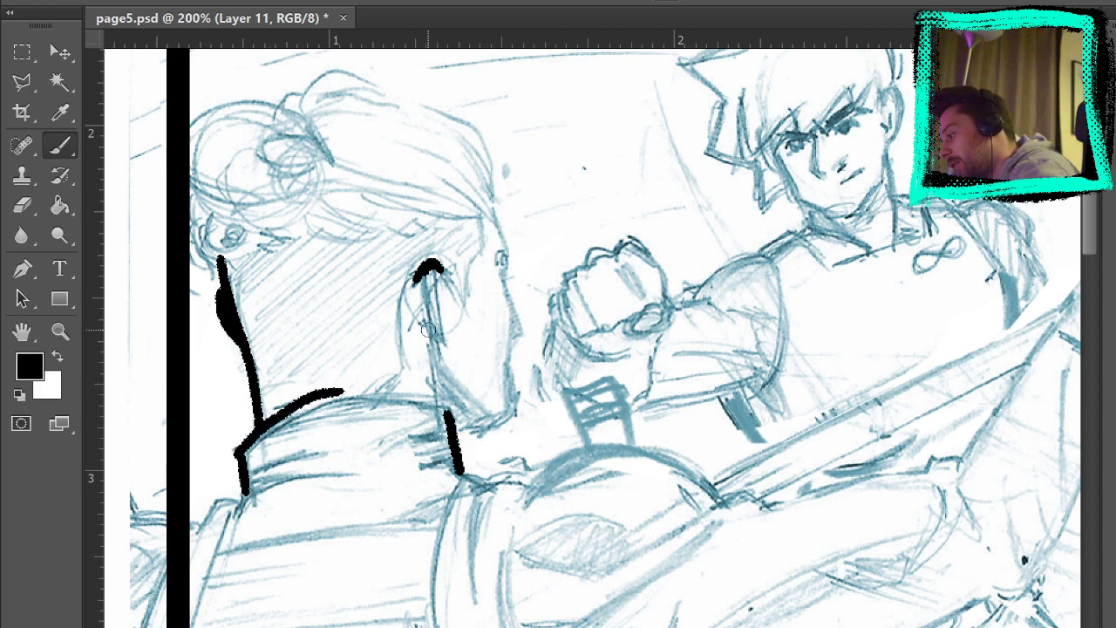
{"action": "key", "text": "ctrl+z"}
{"action": "mouse_move", "coordinate": [242, 464]}
{"action": "left_mouse_down"}
{"action": "mouse_move", "coordinate": [237, 448]}
{"action": "mouse_move", "coordinate": [260, 429]}
{"action": "mouse_move", "coordinate": [349, 391]}
{"action": "mouse_move", "coordinate": [451, 402]}
{"action": "left_mouse_up"}
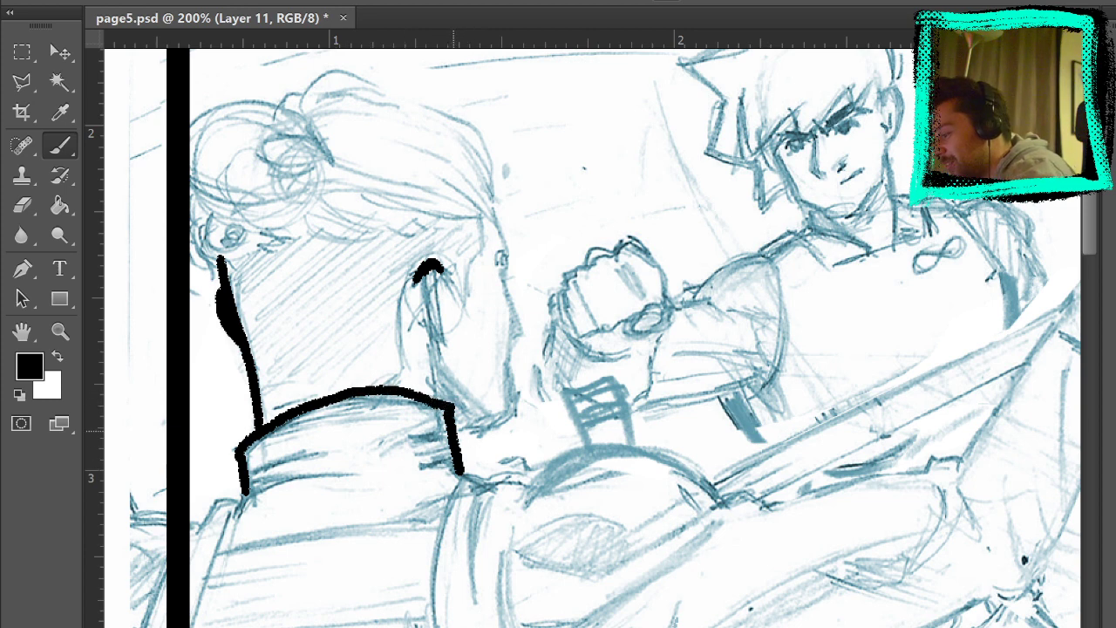
Ink the foreground fighter's face profile from brow to jaw, with a heavier line at the nose.
{"action": "mouse_move", "coordinate": [452, 430]}
{"action": "left_mouse_down"}
{"action": "mouse_move", "coordinate": [513, 405]}
{"action": "mouse_move", "coordinate": [514, 322]}
{"action": "mouse_move", "coordinate": [492, 208]}
{"action": "left_mouse_up"}
{"action": "key", "text": "ctrl+z"}
{"action": "left_click_drag", "start_coordinate": [499, 274], "coordinate": [519, 329]}
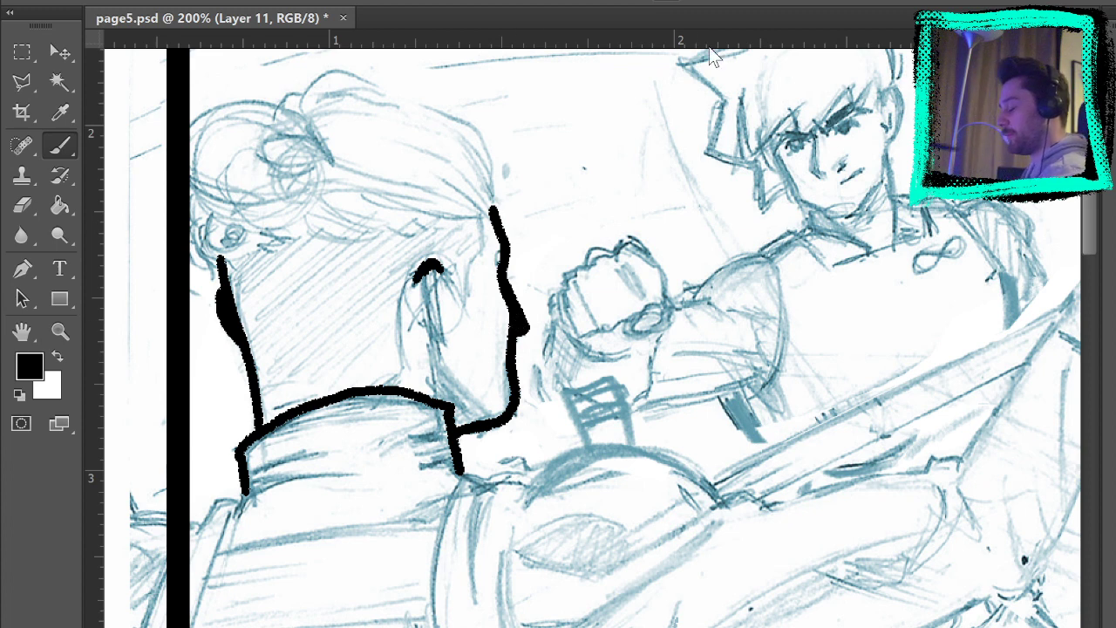
Ink the outer contour of the foreground fighter's forehead and hair, and outline the hair bun with a solid black shadow.
{"action": "left_click_drag", "start_coordinate": [495, 216], "coordinate": [482, 140]}
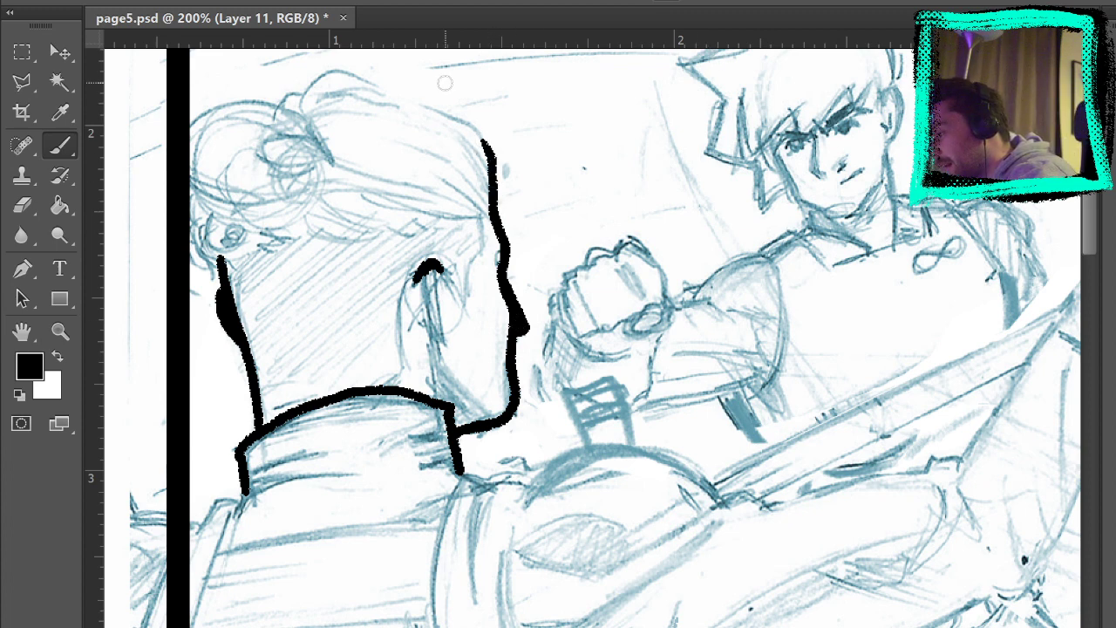
{"action": "mouse_move", "coordinate": [407, 94]}
{"action": "left_mouse_down"}
{"action": "mouse_move", "coordinate": [475, 131]}
{"action": "mouse_move", "coordinate": [497, 202]}
{"action": "left_mouse_up"}
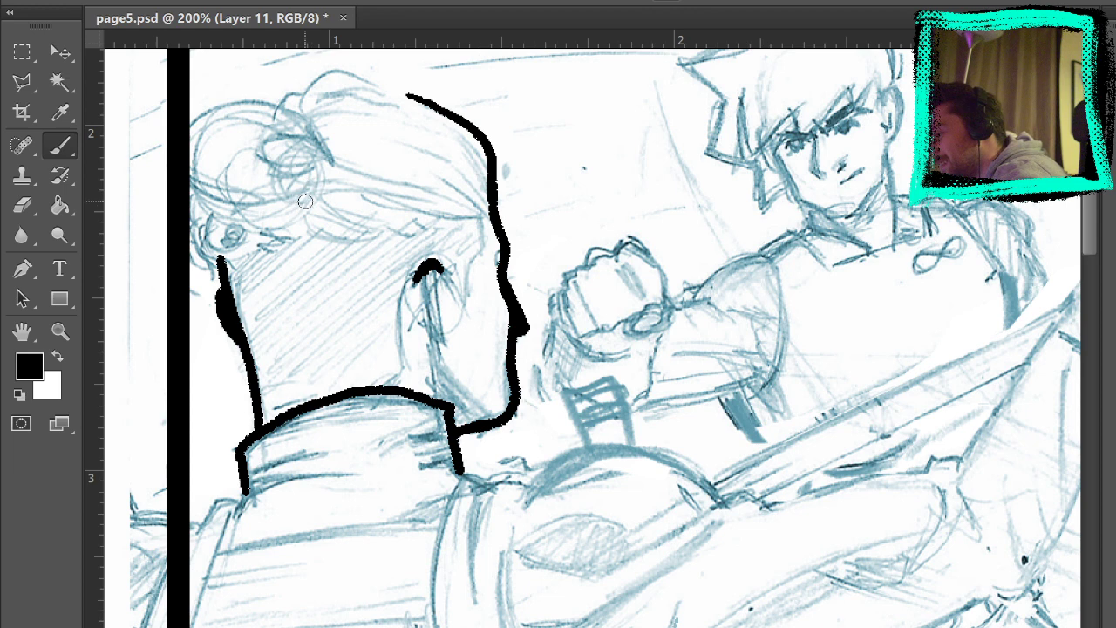
{"action": "mouse_move", "coordinate": [310, 200]}
{"action": "left_mouse_down"}
{"action": "mouse_move", "coordinate": [220, 211]}
{"action": "mouse_move", "coordinate": [199, 203]}
{"action": "mouse_move", "coordinate": [212, 106]}
{"action": "mouse_move", "coordinate": [252, 92]}
{"action": "mouse_move", "coordinate": [304, 108]}
{"action": "mouse_move", "coordinate": [327, 143]}
{"action": "mouse_move", "coordinate": [279, 144]}
{"action": "mouse_move", "coordinate": [272, 165]}
{"action": "mouse_move", "coordinate": [325, 150]}
{"action": "mouse_move", "coordinate": [336, 162]}
{"action": "mouse_move", "coordinate": [301, 153]}
{"action": "mouse_move", "coordinate": [337, 175]}
{"action": "left_mouse_up"}
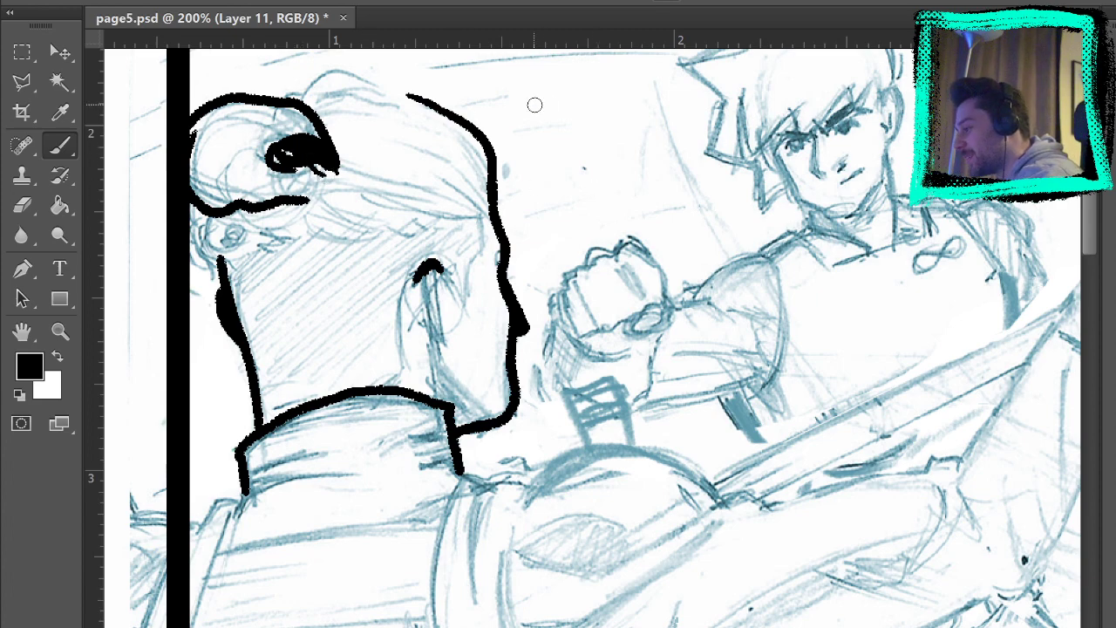
Ink the foreground fighter's shoulder contours on both sides of the collar and the small banded shape above the rounded shoulder.
{"action": "mouse_move", "coordinate": [497, 443]}
{"action": "left_mouse_down"}
{"action": "mouse_move", "coordinate": [503, 174]}
{"action": "mouse_move", "coordinate": [492, 146]}
{"action": "left_mouse_up"}
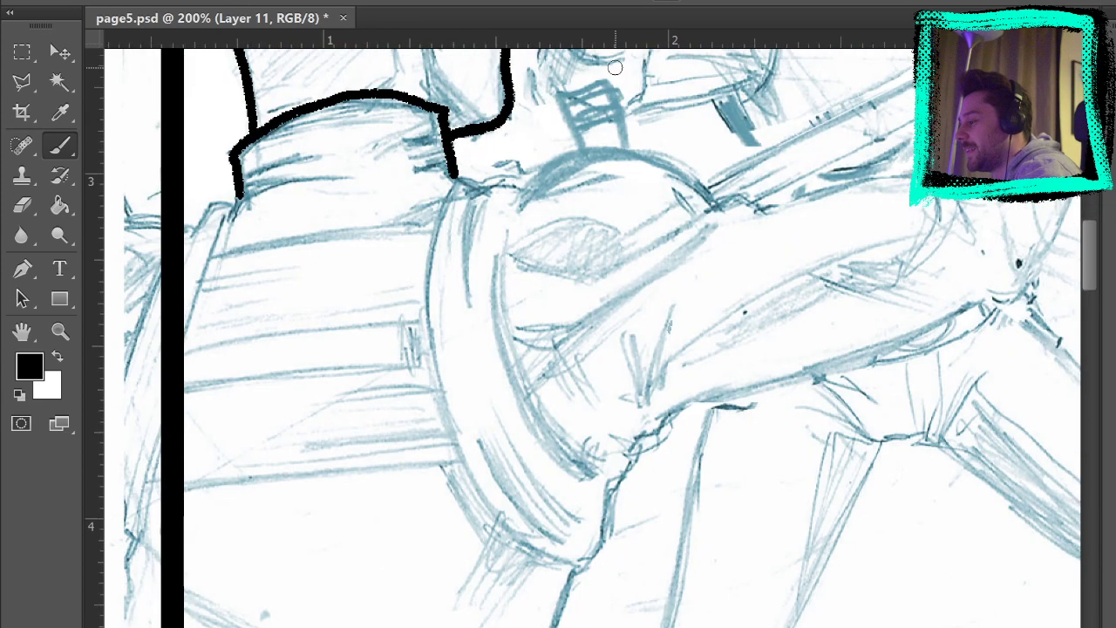
{"action": "mouse_move", "coordinate": [445, 195]}
{"action": "left_mouse_down"}
{"action": "mouse_move", "coordinate": [492, 167]}
{"action": "mouse_move", "coordinate": [529, 175]}
{"action": "mouse_move", "coordinate": [583, 144]}
{"action": "mouse_move", "coordinate": [647, 146]}
{"action": "left_mouse_up"}
{"action": "key", "text": "ctrl+z"}
{"action": "mouse_move", "coordinate": [591, 142]}
{"action": "left_mouse_down"}
{"action": "mouse_move", "coordinate": [628, 141]}
{"action": "mouse_move", "coordinate": [670, 161]}
{"action": "mouse_move", "coordinate": [719, 205]}
{"action": "left_mouse_up"}
{"action": "mouse_move", "coordinate": [579, 137]}
{"action": "left_mouse_down"}
{"action": "mouse_move", "coordinate": [564, 91]}
{"action": "mouse_move", "coordinate": [609, 80]}
{"action": "mouse_move", "coordinate": [618, 93]}
{"action": "mouse_move", "coordinate": [606, 78]}
{"action": "mouse_move", "coordinate": [630, 138]}
{"action": "left_mouse_up"}
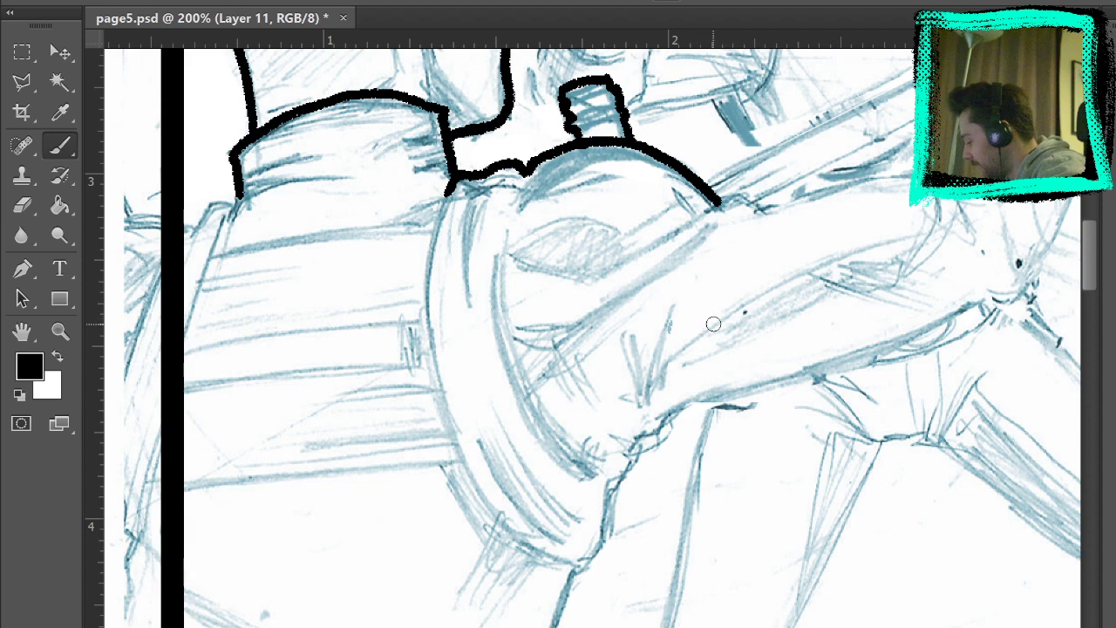
{"action": "left_click_drag", "start_coordinate": [503, 289], "coordinate": [660, 374]}
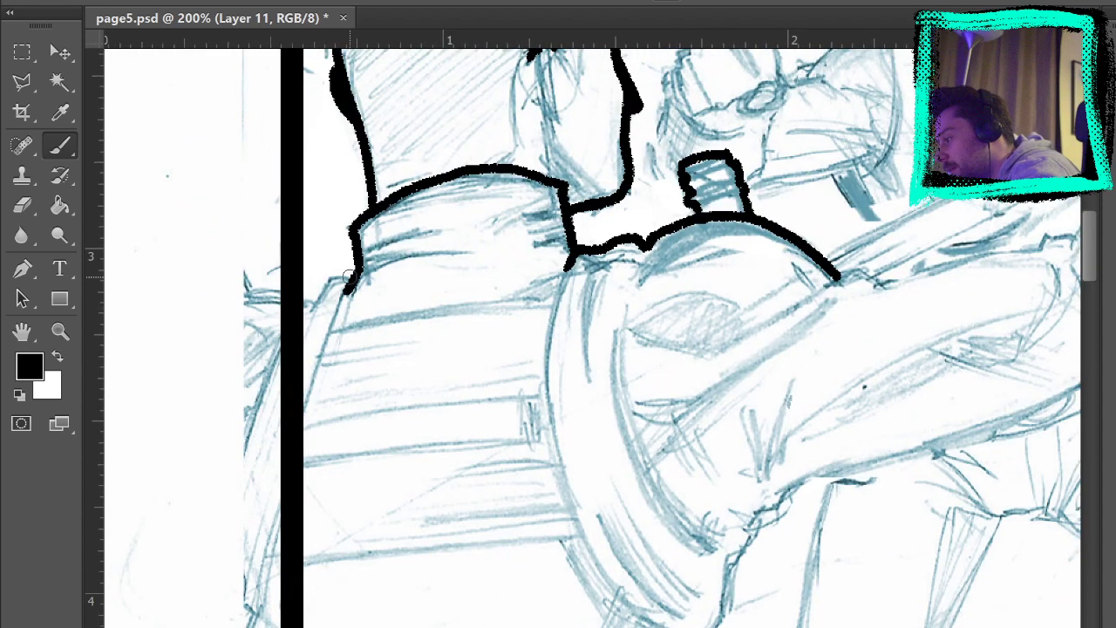
{"action": "mouse_move", "coordinate": [356, 271]}
{"action": "left_mouse_down"}
{"action": "mouse_move", "coordinate": [305, 300]}
{"action": "mouse_move", "coordinate": [333, 321]}
{"action": "mouse_move", "coordinate": [320, 345]}
{"action": "left_mouse_up"}
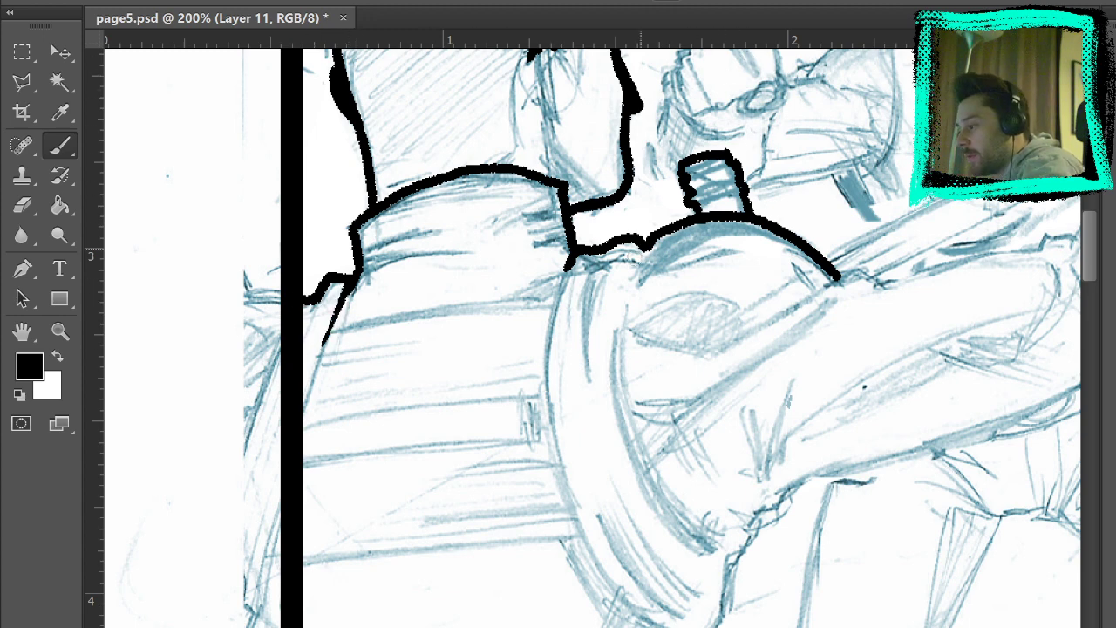
Ink the foreground fighter's jagged torso edge up from the panel's lower border and the underside of his outstretched arm.
{"action": "left_click_drag", "start_coordinate": [685, 518], "coordinate": [535, 284]}
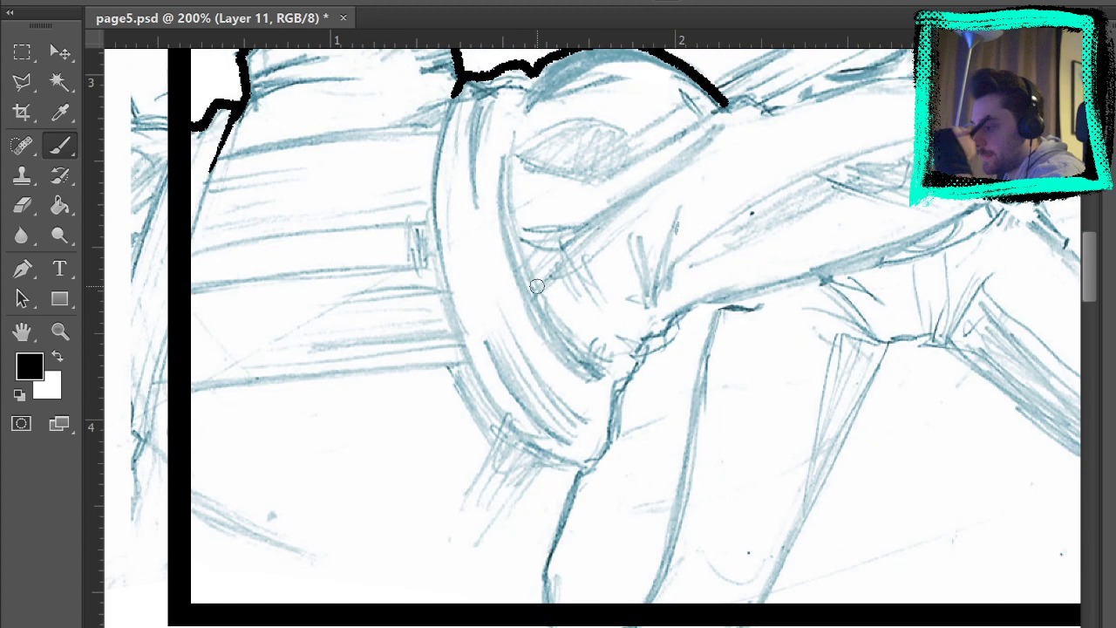
{"action": "mouse_move", "coordinate": [553, 607]}
{"action": "left_mouse_down"}
{"action": "mouse_move", "coordinate": [582, 474]}
{"action": "mouse_move", "coordinate": [608, 446]}
{"action": "mouse_move", "coordinate": [620, 391]}
{"action": "mouse_move", "coordinate": [664, 312]}
{"action": "mouse_move", "coordinate": [638, 351]}
{"action": "mouse_move", "coordinate": [686, 305]}
{"action": "left_mouse_up"}
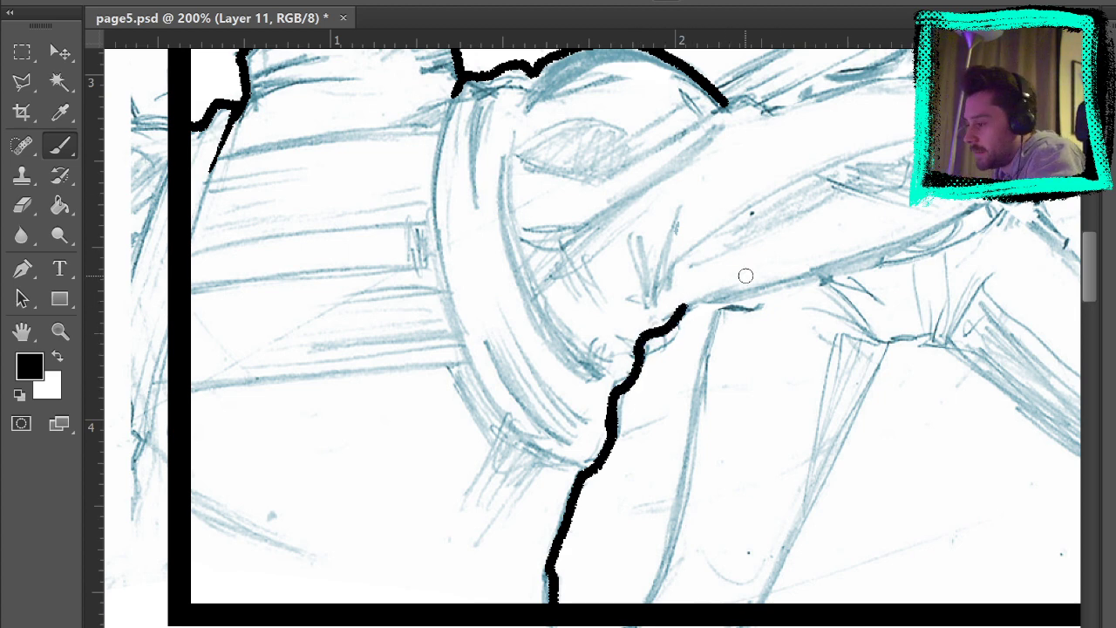
{"action": "left_click_drag", "start_coordinate": [685, 303], "coordinate": [898, 236]}
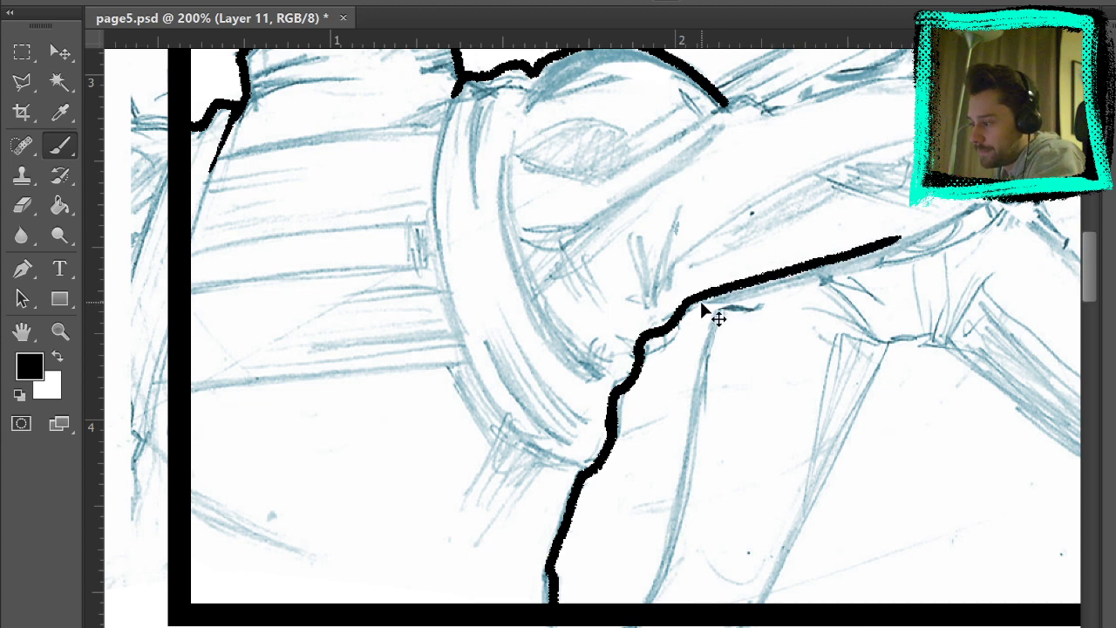
{"action": "key", "text": "ctrl+z"}
{"action": "mouse_move", "coordinate": [685, 303]}
{"action": "left_mouse_down"}
{"action": "mouse_move", "coordinate": [782, 286]}
{"action": "mouse_move", "coordinate": [949, 225]}
{"action": "left_mouse_up"}
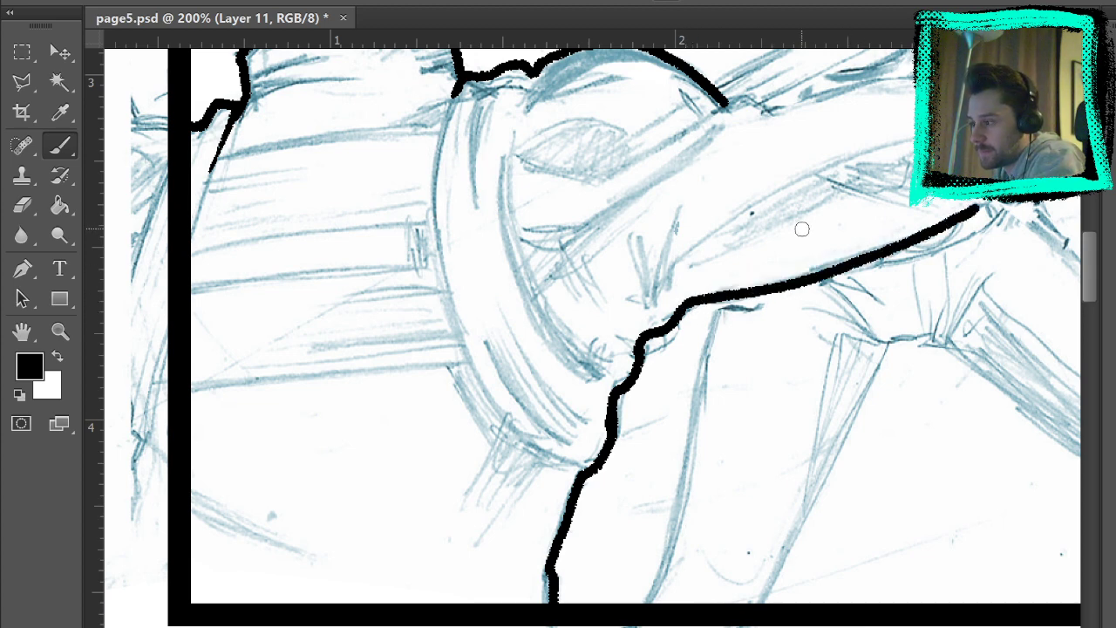
Ink the upper contour of the outstretched arm from the rounded shoulder towards the elbow.
{"action": "left_click_drag", "start_coordinate": [817, 192], "coordinate": [685, 304]}
{"action": "mouse_move", "coordinate": [589, 214]}
{"action": "left_mouse_down"}
{"action": "mouse_move", "coordinate": [645, 213]}
{"action": "mouse_move", "coordinate": [796, 177]}
{"action": "left_mouse_up"}
{"action": "key", "text": "ctrl+z"}
{"action": "left_click_drag", "start_coordinate": [638, 212], "coordinate": [817, 179]}
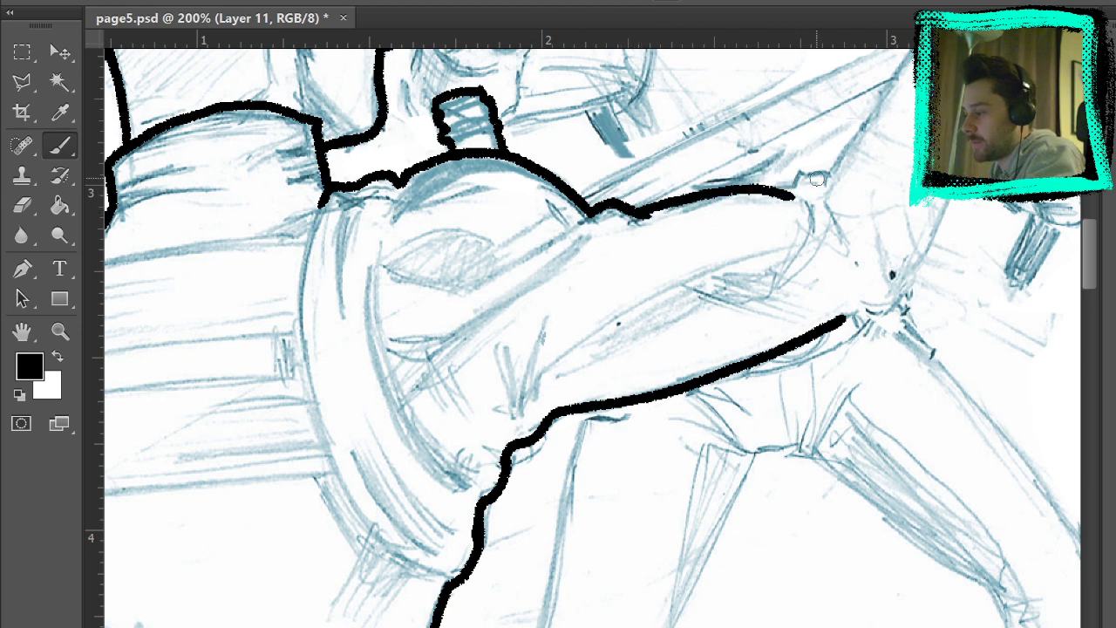
Continue the arm's upper contour along the forearm and over the back of the hand holding the sword.
{"action": "left_click_drag", "start_coordinate": [897, 122], "coordinate": [743, 284]}
{"action": "mouse_move", "coordinate": [699, 318]}
{"action": "left_mouse_down"}
{"action": "mouse_move", "coordinate": [762, 212]}
{"action": "mouse_move", "coordinate": [850, 103]}
{"action": "mouse_move", "coordinate": [711, 210]}
{"action": "mouse_move", "coordinate": [723, 218]}
{"action": "mouse_move", "coordinate": [772, 191]}
{"action": "mouse_move", "coordinate": [789, 196]}
{"action": "left_mouse_up"}
{"action": "key", "text": "ctrl+z"}
{"action": "mouse_move", "coordinate": [699, 236]}
{"action": "left_mouse_down"}
{"action": "mouse_move", "coordinate": [772, 190]}
{"action": "mouse_move", "coordinate": [790, 203]}
{"action": "left_mouse_up"}
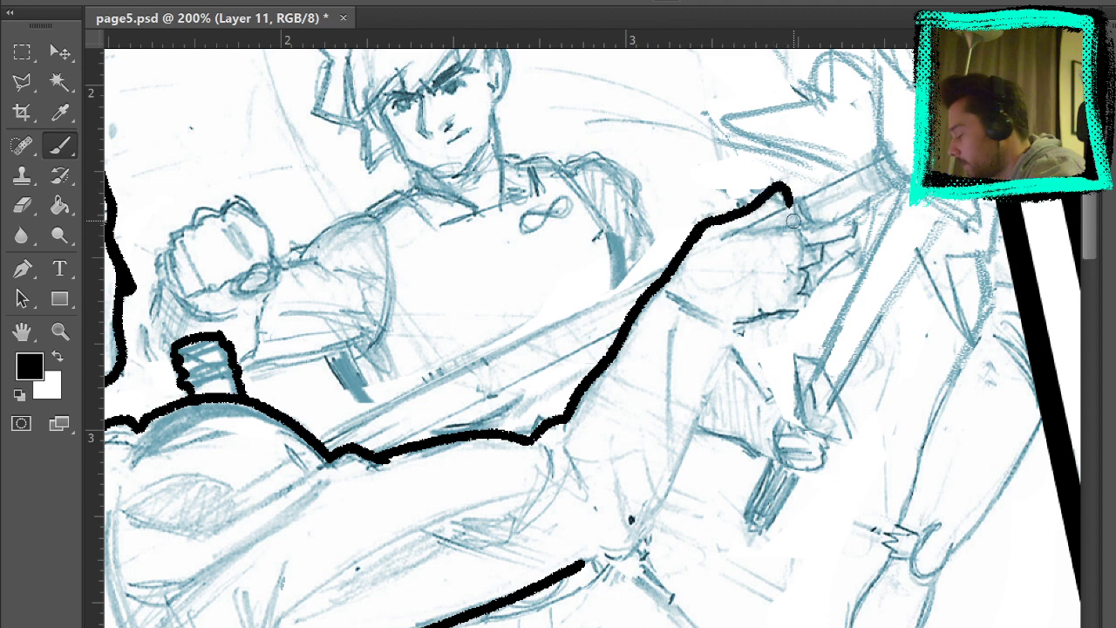
{"action": "key", "text": "ctrl+z"}
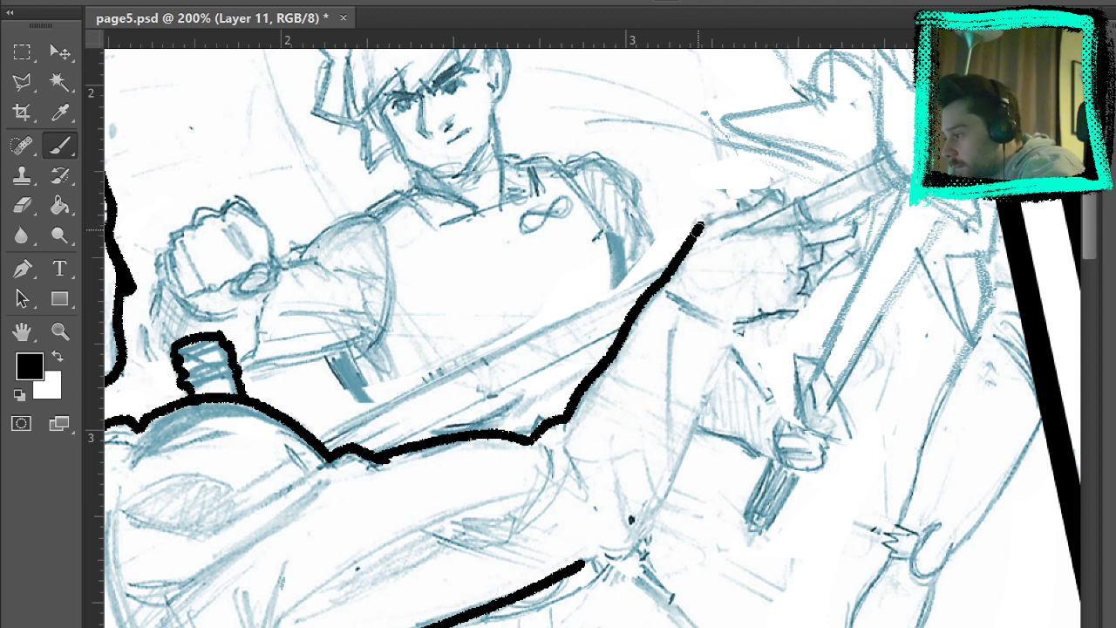
{"action": "mouse_move", "coordinate": [696, 234]}
{"action": "left_mouse_down"}
{"action": "mouse_move", "coordinate": [784, 184]}
{"action": "mouse_move", "coordinate": [789, 205]}
{"action": "left_mouse_up"}
{"action": "key", "text": "ctrl+z"}
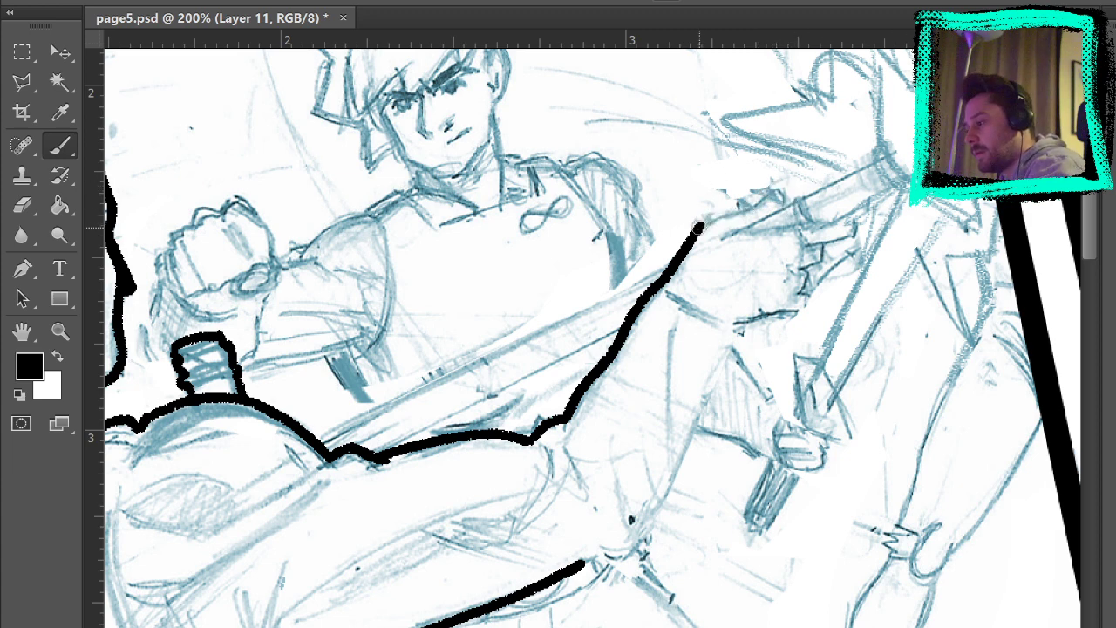
{"action": "mouse_move", "coordinate": [698, 226]}
{"action": "left_mouse_down"}
{"action": "mouse_move", "coordinate": [779, 190]}
{"action": "mouse_move", "coordinate": [785, 204]}
{"action": "left_mouse_up"}
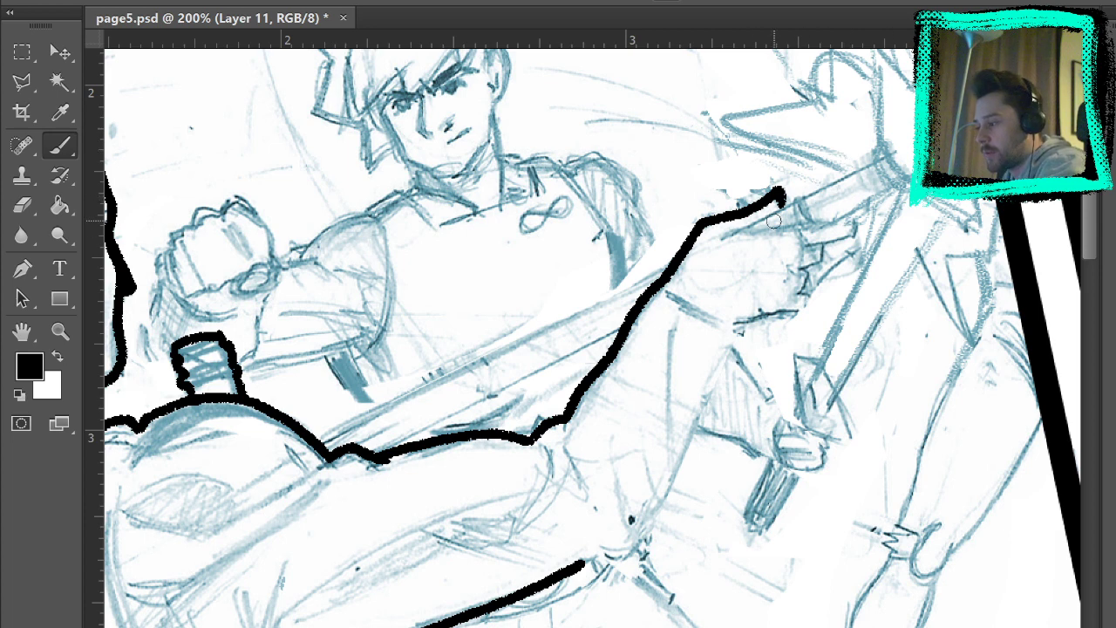
Ink the long line of the extended finger across the sword hand.
{"action": "left_click_drag", "start_coordinate": [720, 237], "coordinate": [847, 222]}
{"action": "key", "text": "ctrl+z"}
{"action": "key", "text": "ctrl+z"}
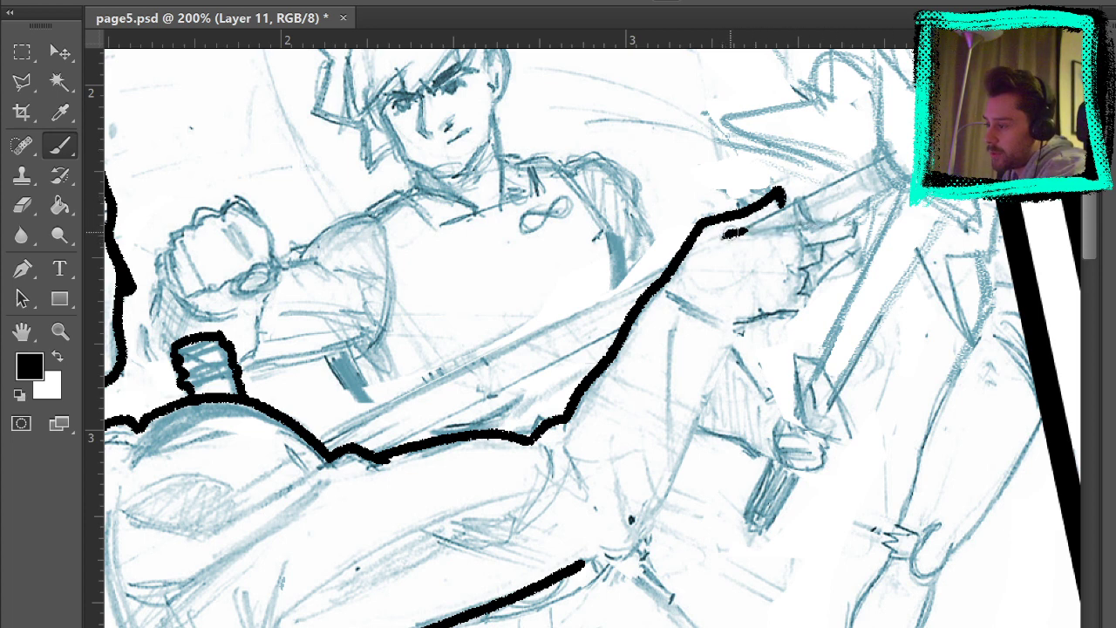
{"action": "mouse_move", "coordinate": [725, 236]}
{"action": "left_mouse_down"}
{"action": "mouse_move", "coordinate": [847, 218]}
{"action": "mouse_move", "coordinate": [909, 179]}
{"action": "left_mouse_up"}
{"action": "key", "text": "ctrl+z"}
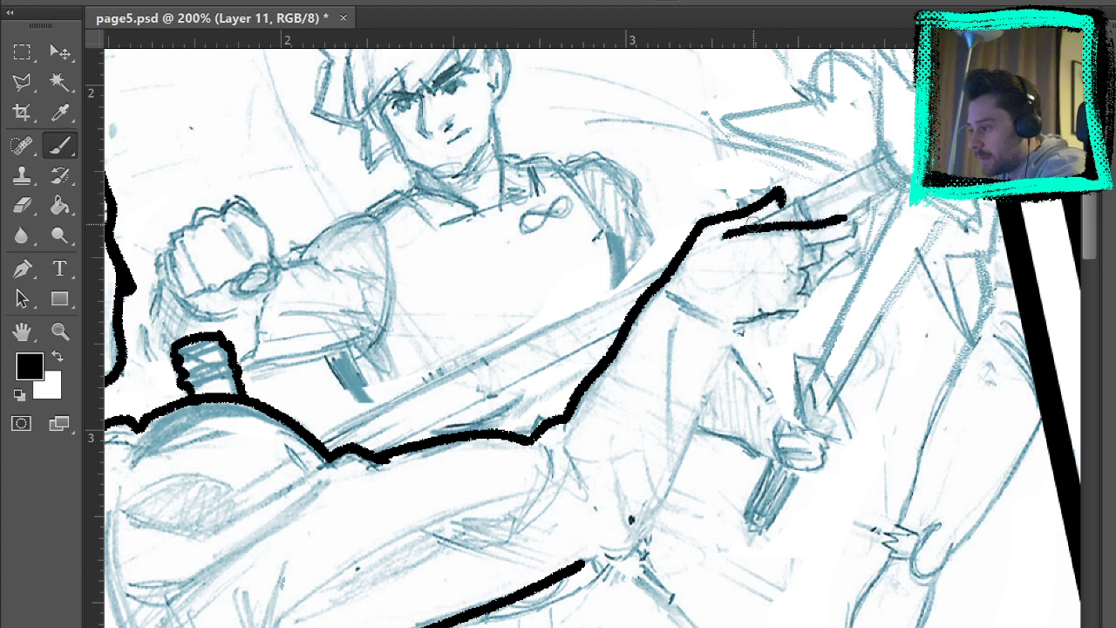
{"action": "left_click_drag", "start_coordinate": [748, 229], "coordinate": [897, 153]}
{"action": "key", "text": "ctrl+z"}
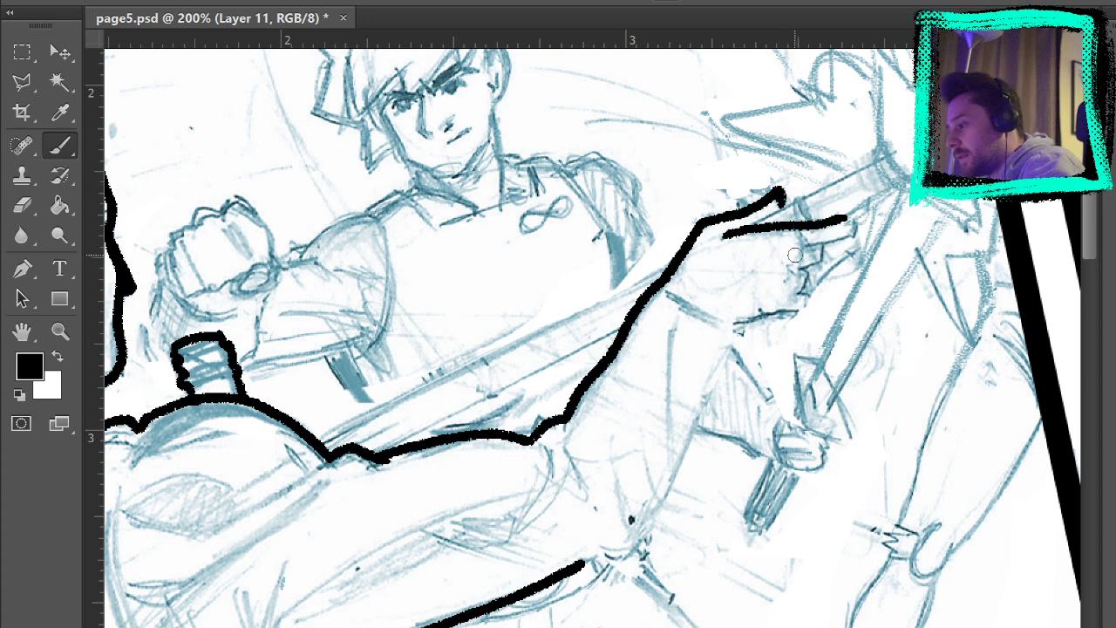
Ink the remaining curled fingers and the lower edge of the sword hand.
{"action": "mouse_move", "coordinate": [795, 259]}
{"action": "left_mouse_down"}
{"action": "mouse_move", "coordinate": [820, 233]}
{"action": "mouse_move", "coordinate": [810, 248]}
{"action": "mouse_move", "coordinate": [864, 218]}
{"action": "left_mouse_up"}
{"action": "mouse_move", "coordinate": [823, 248]}
{"action": "left_mouse_down"}
{"action": "mouse_move", "coordinate": [802, 281]}
{"action": "mouse_move", "coordinate": [811, 302]}
{"action": "left_mouse_up"}
{"action": "mouse_move", "coordinate": [737, 328]}
{"action": "left_mouse_down"}
{"action": "mouse_move", "coordinate": [812, 301]}
{"action": "mouse_move", "coordinate": [808, 310]}
{"action": "left_mouse_up"}
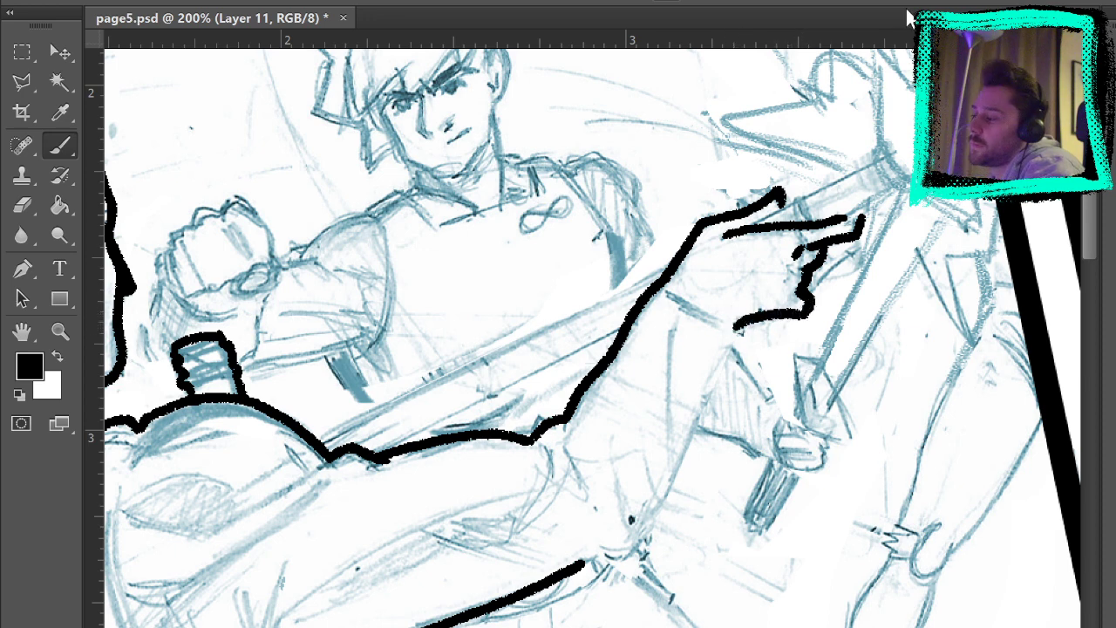
Redraw the lower edge of the sword hand and check the inks with the pencil drawing temporarily hidden.
{"action": "key", "text": "ctrl+z"}
{"action": "key", "text": "ctrl+alt+z"}
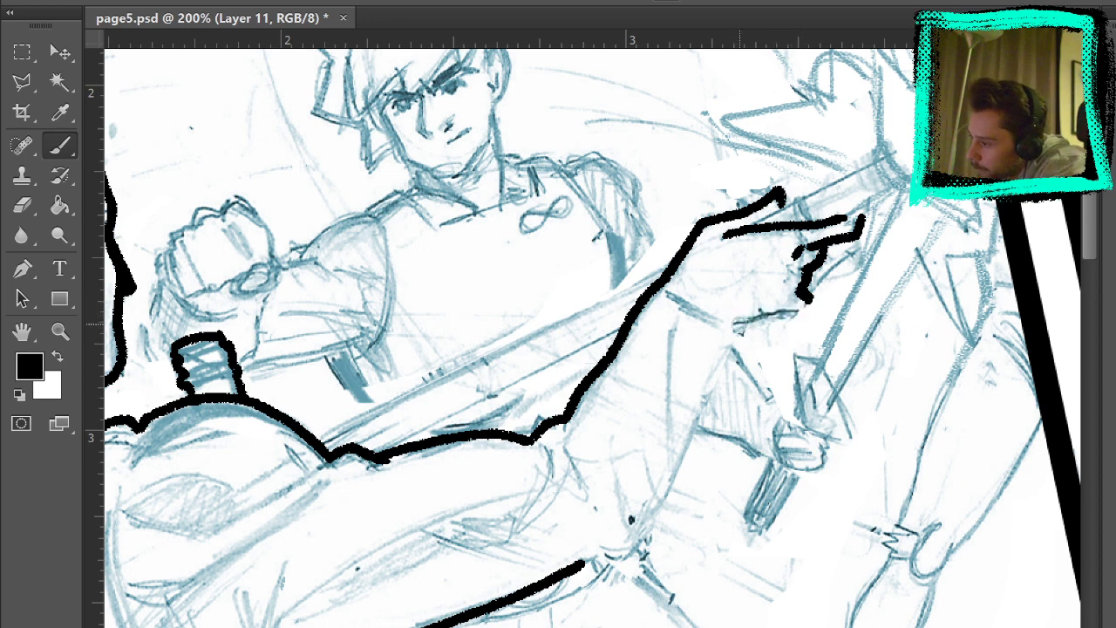
{"action": "mouse_move", "coordinate": [734, 323]}
{"action": "left_mouse_down"}
{"action": "mouse_move", "coordinate": [817, 298]}
{"action": "mouse_move", "coordinate": [805, 304]}
{"action": "left_mouse_up"}
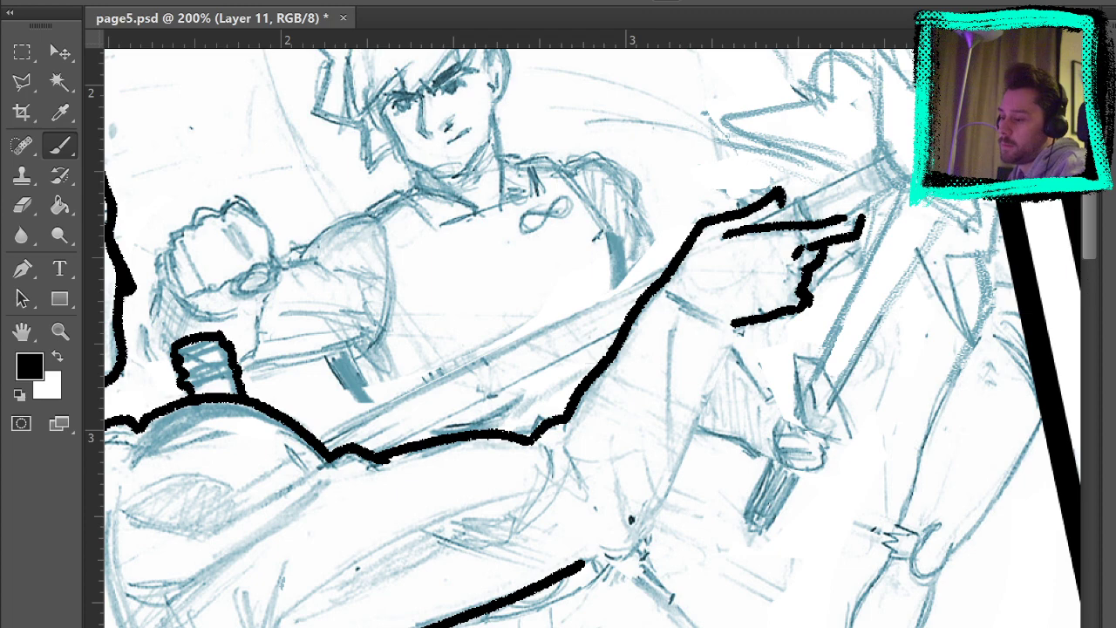
{"action": "key", "text": "ctrl+comma"}
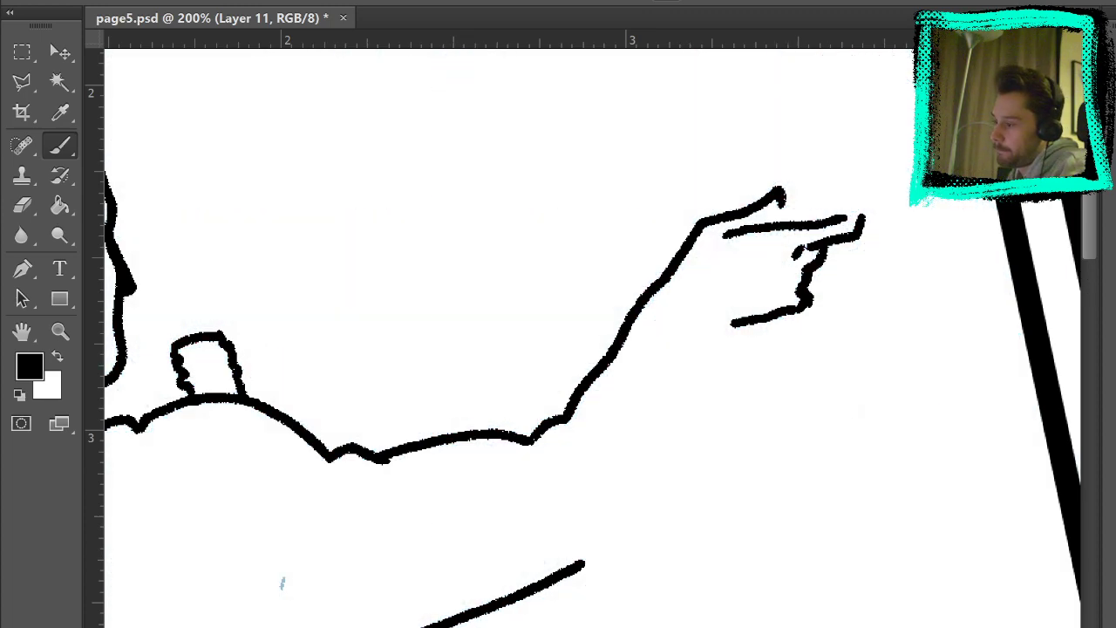
{"action": "key", "text": "ctrl+comma"}
{"action": "key", "text": "e"}
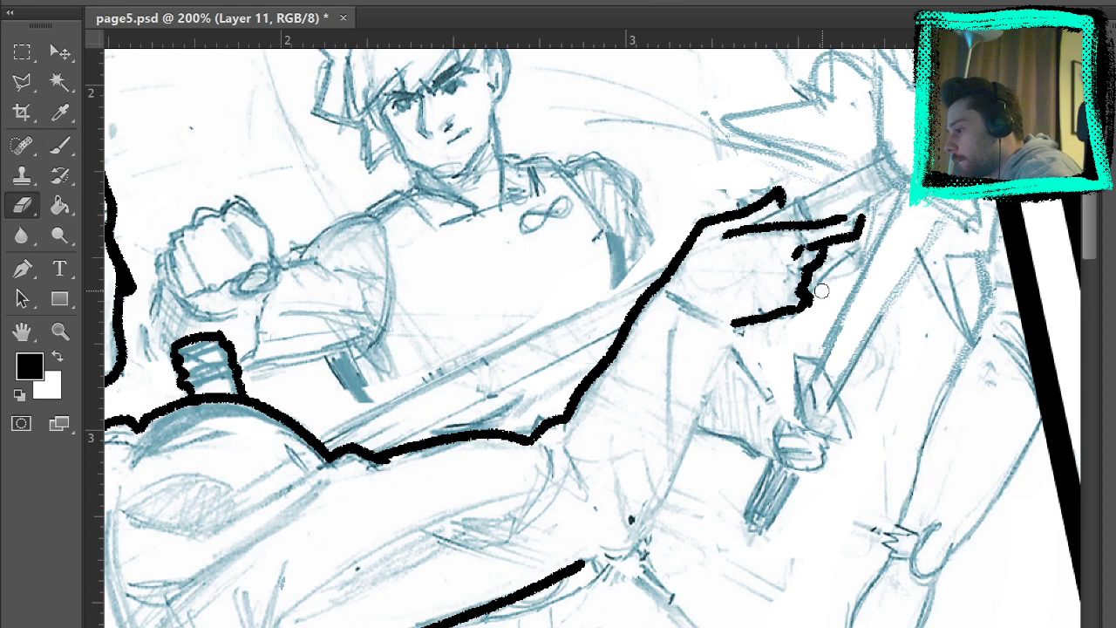
{"action": "left_click", "coordinate": [59, 146]}
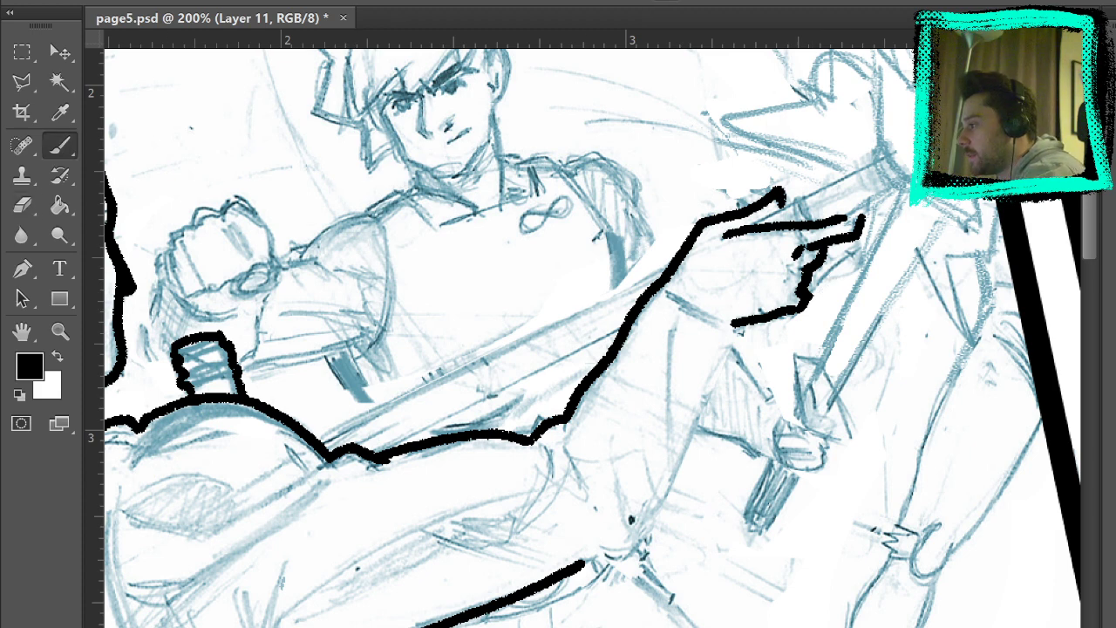
Review the inked lines at full-page scale and compare them with the surrounding pencilled panels.
{"action": "key", "text": "ctrl+0"}
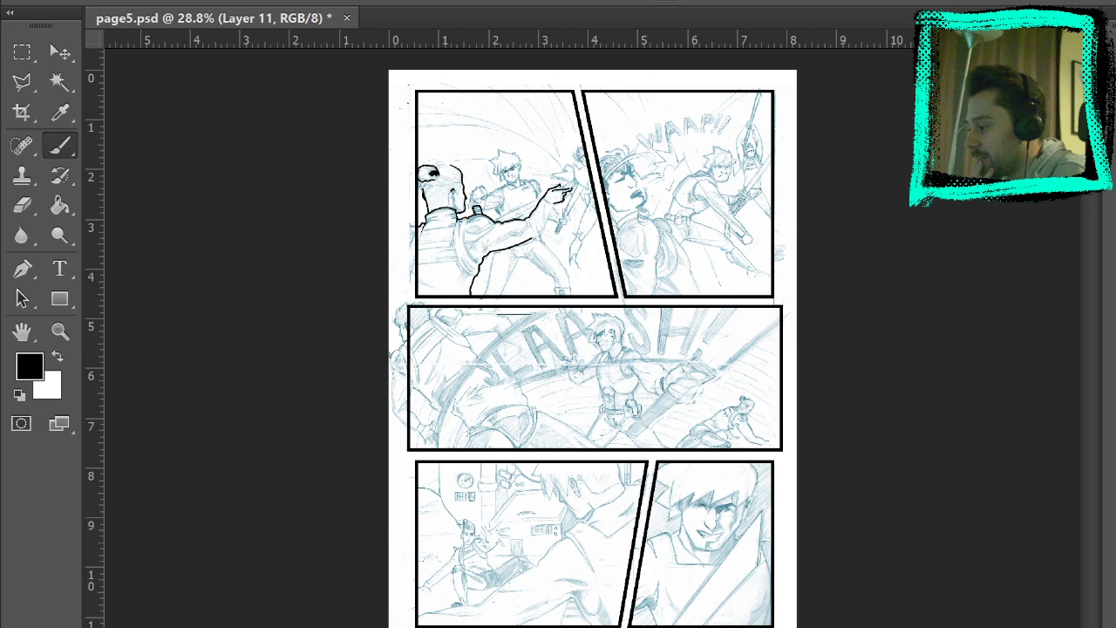
{"action": "left_click", "coordinate": [59, 331]}
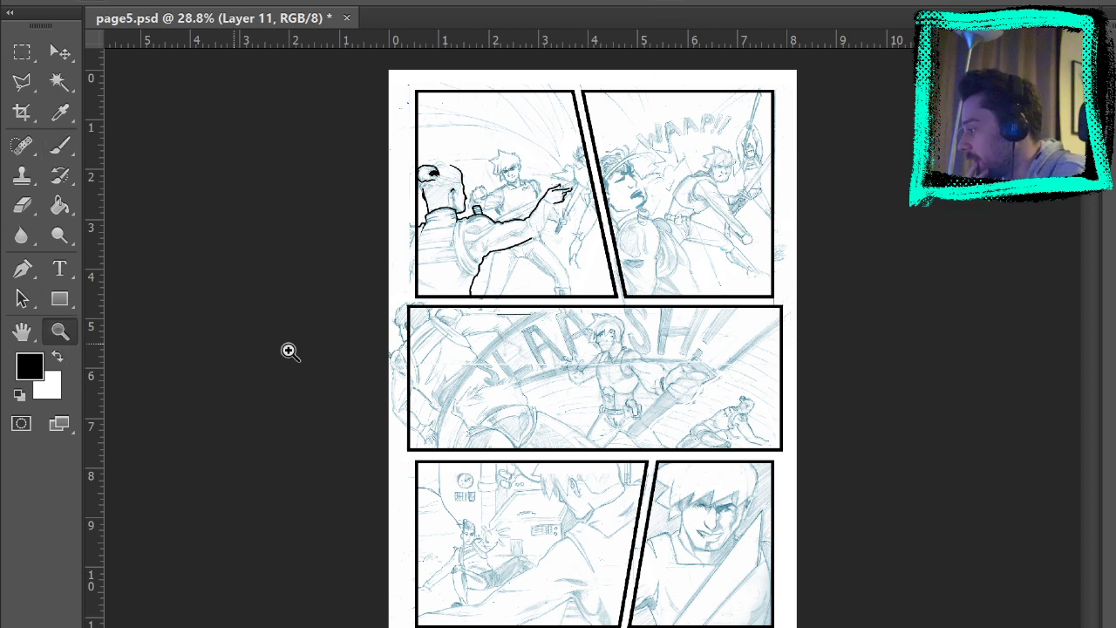
{"action": "left_click", "coordinate": [676, 358]}
{"action": "left_click", "coordinate": [474, 369]}
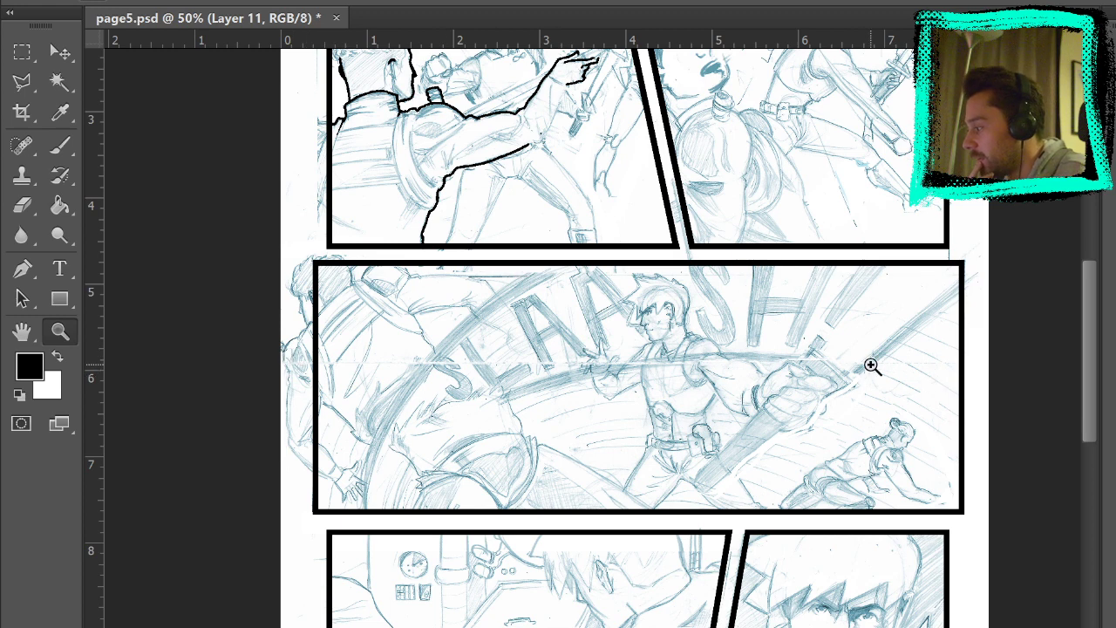
{"action": "key", "text": "b"}
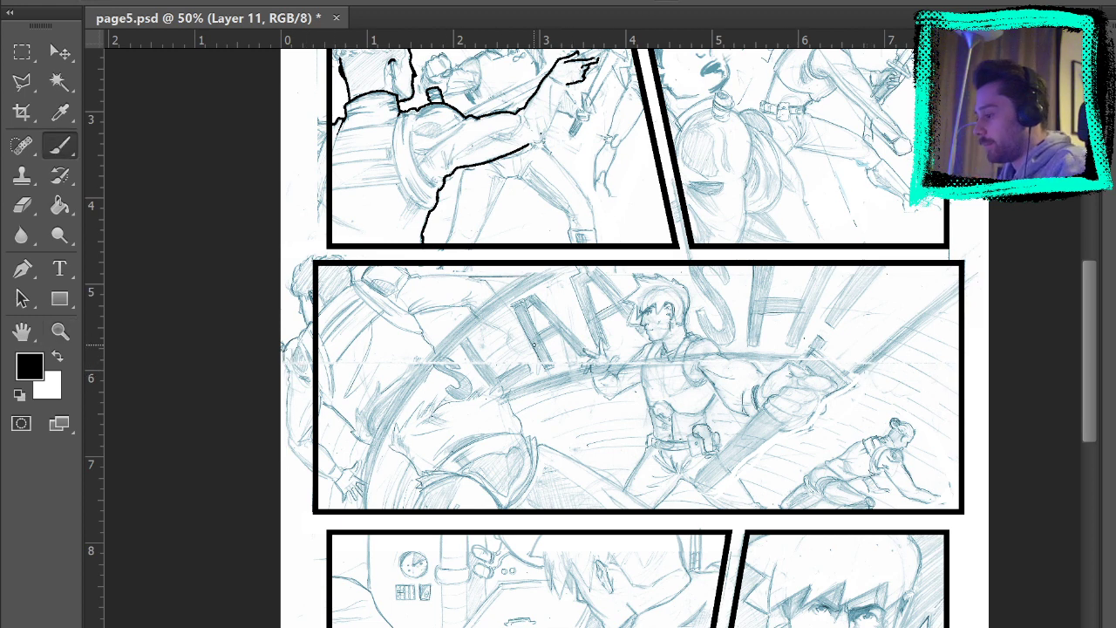
{"action": "left_click_drag", "start_coordinate": [724, 515], "coordinate": [704, 393]}
{"action": "left_click_drag", "start_coordinate": [739, 237], "coordinate": [779, 526]}
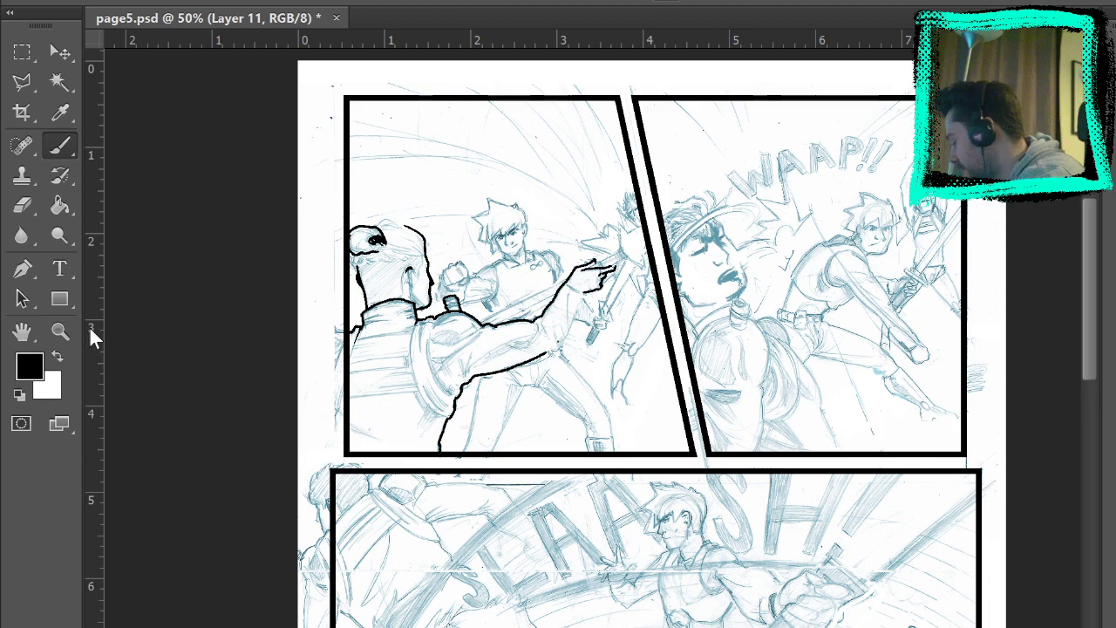
Ink the lower contour of the first-panel fighter's forearm from the base of the hand towards the elbow.
{"action": "left_click", "coordinate": [60, 331]}
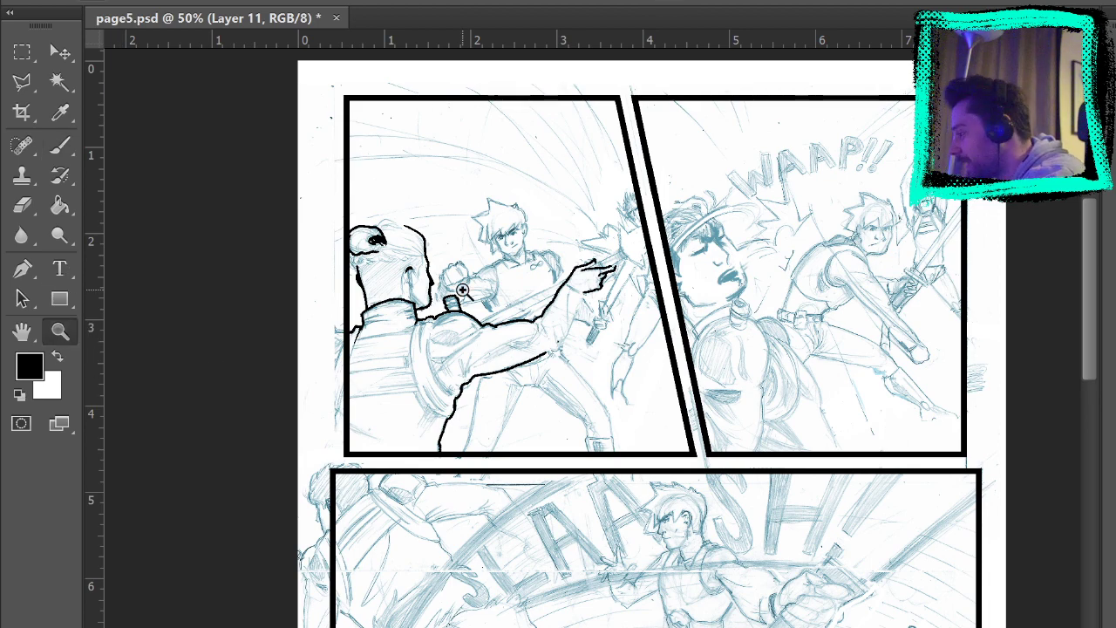
{"action": "left_click", "coordinate": [495, 263]}
{"action": "left_click", "coordinate": [397, 272]}
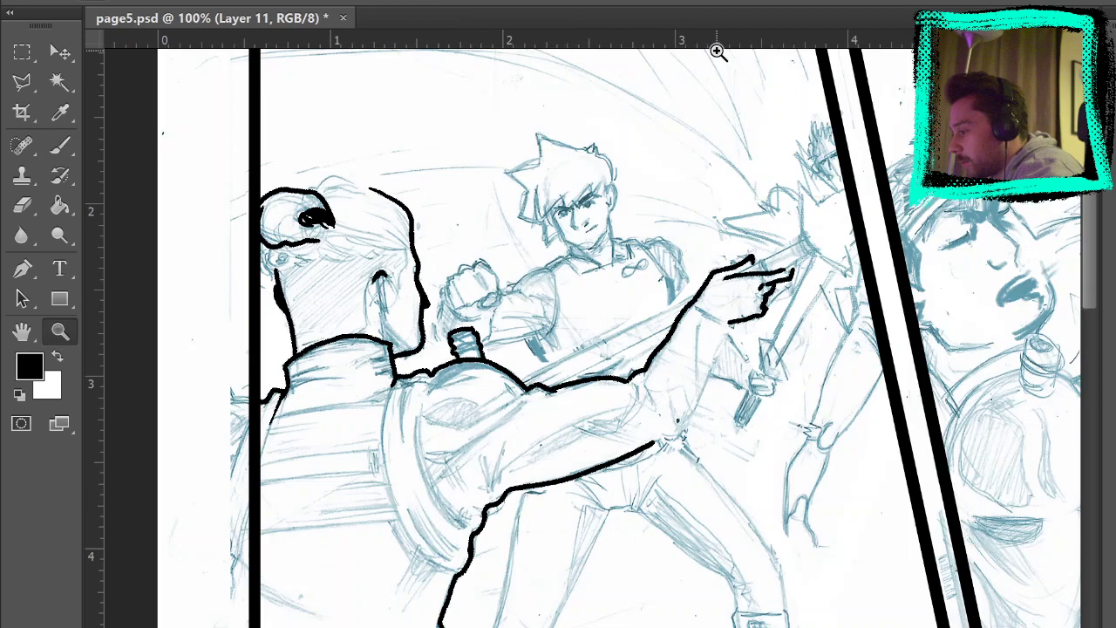
{"action": "left_click", "coordinate": [715, 357]}
{"action": "key", "text": "b"}
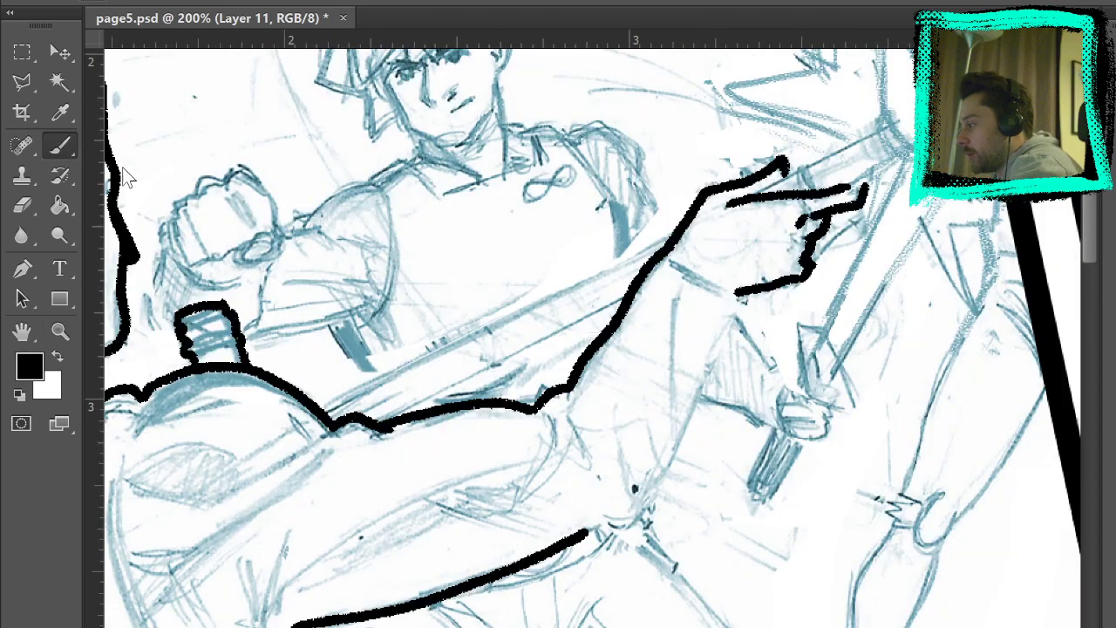
{"action": "left_click_drag", "start_coordinate": [743, 298], "coordinate": [652, 507]}
Join the forearm's lower contour to the underside of the upper arm with a small bend at the elbow.
{"action": "left_click_drag", "start_coordinate": [746, 353], "coordinate": [843, 115]}
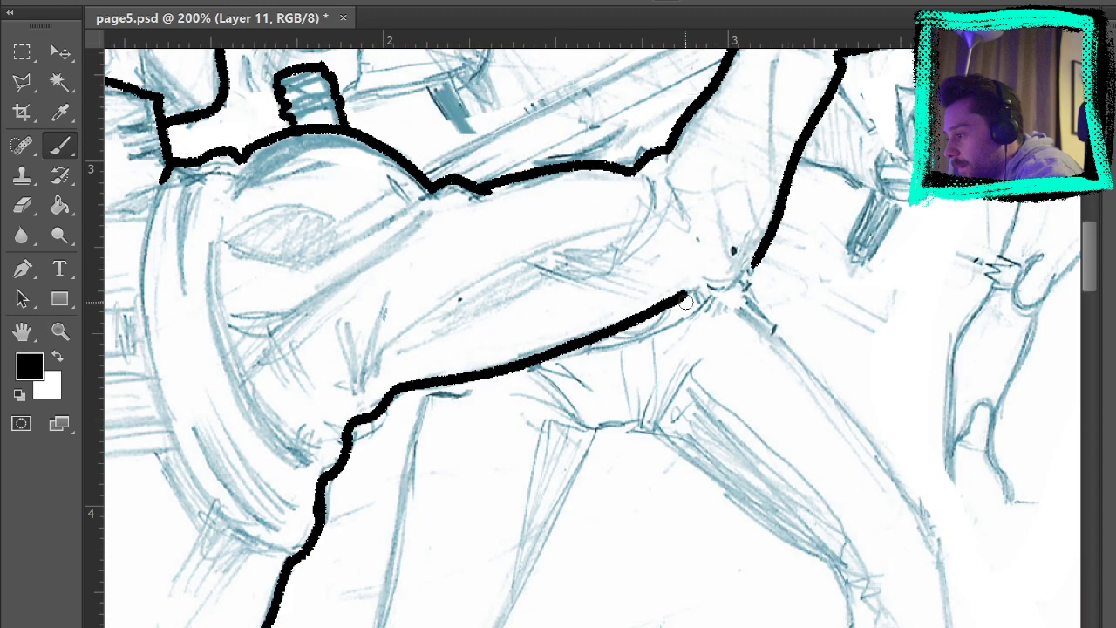
{"action": "mouse_move", "coordinate": [685, 295]}
{"action": "left_mouse_down"}
{"action": "mouse_move", "coordinate": [730, 288]}
{"action": "mouse_move", "coordinate": [782, 217]}
{"action": "mouse_move", "coordinate": [699, 289]}
{"action": "mouse_move", "coordinate": [721, 289]}
{"action": "mouse_move", "coordinate": [766, 251]}
{"action": "left_mouse_up"}
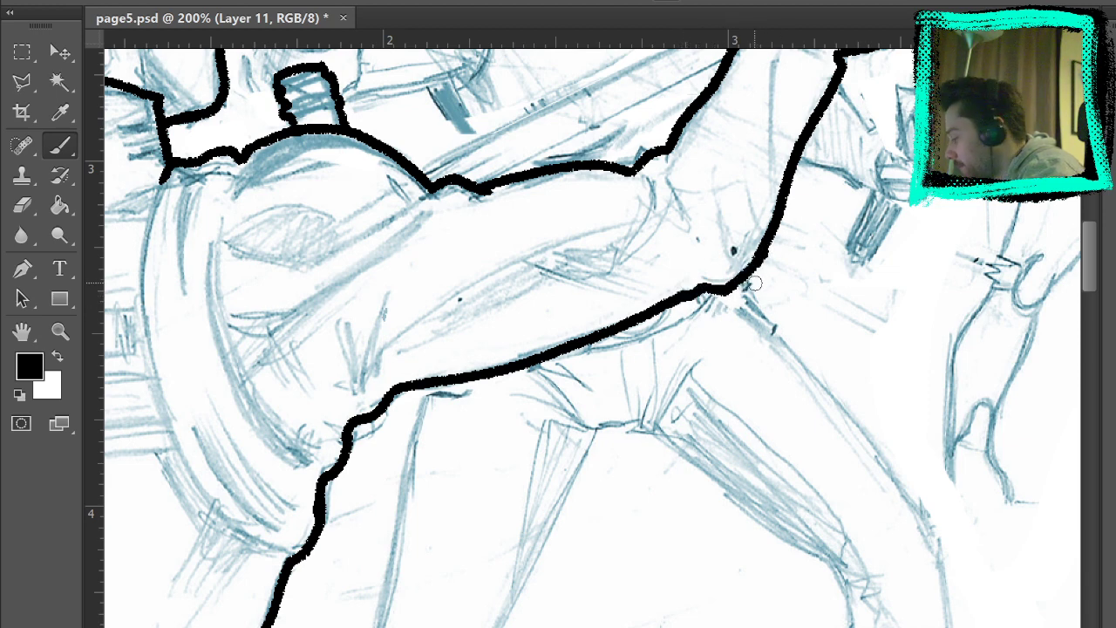
{"action": "key", "text": "ctrl+z"}
{"action": "mouse_move", "coordinate": [687, 296]}
{"action": "left_mouse_down"}
{"action": "mouse_move", "coordinate": [737, 283]}
{"action": "mouse_move", "coordinate": [762, 251]}
{"action": "mouse_move", "coordinate": [763, 224]}
{"action": "left_mouse_up"}
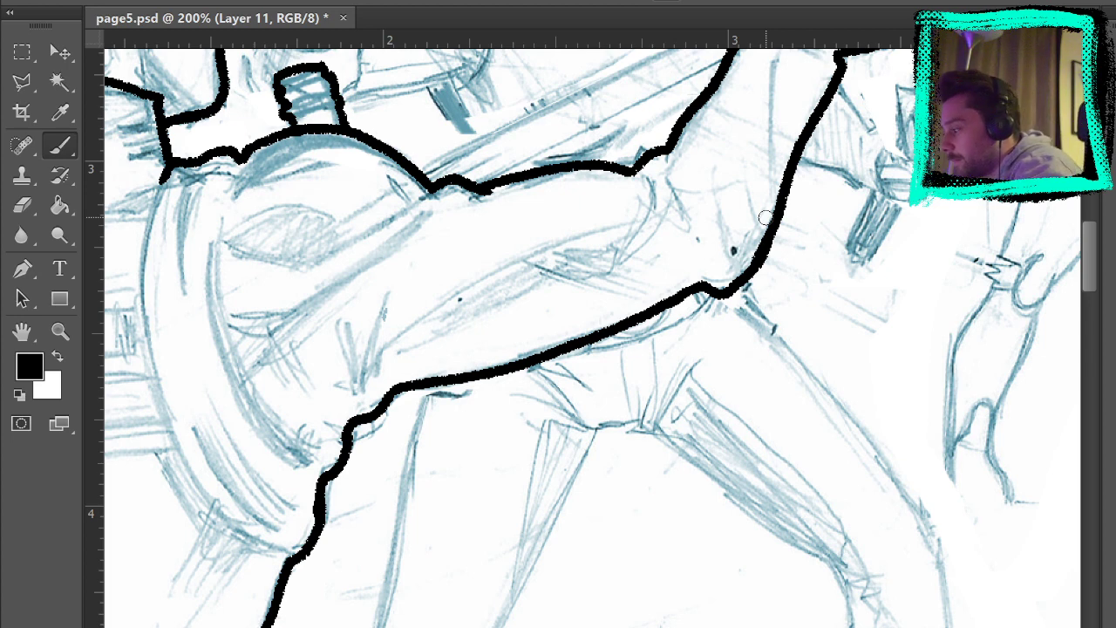
Ink the spiky star-shaped outline beyond the fingertips, ending its open side at the slanted panel border.
{"action": "left_click_drag", "start_coordinate": [766, 217], "coordinate": [600, 609]}
{"action": "mouse_move", "coordinate": [684, 380]}
{"action": "left_mouse_down"}
{"action": "mouse_move", "coordinate": [671, 360]}
{"action": "mouse_move", "coordinate": [573, 316]}
{"action": "left_mouse_up"}
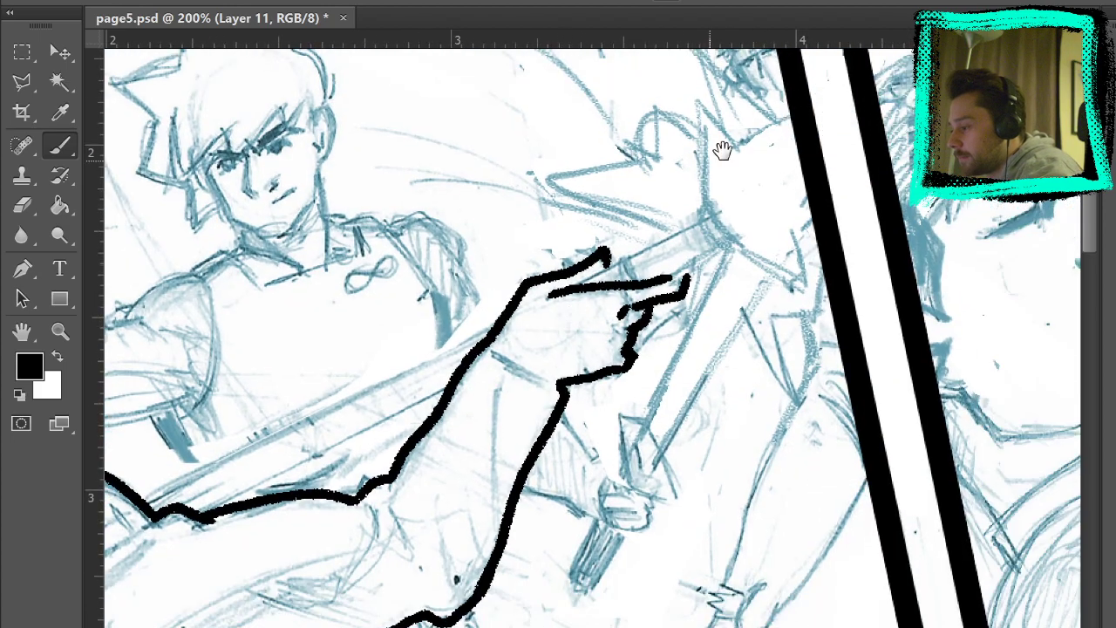
{"action": "mouse_move", "coordinate": [705, 211]}
{"action": "left_mouse_down"}
{"action": "mouse_move", "coordinate": [699, 115]}
{"action": "mouse_move", "coordinate": [830, 188]}
{"action": "left_mouse_up"}
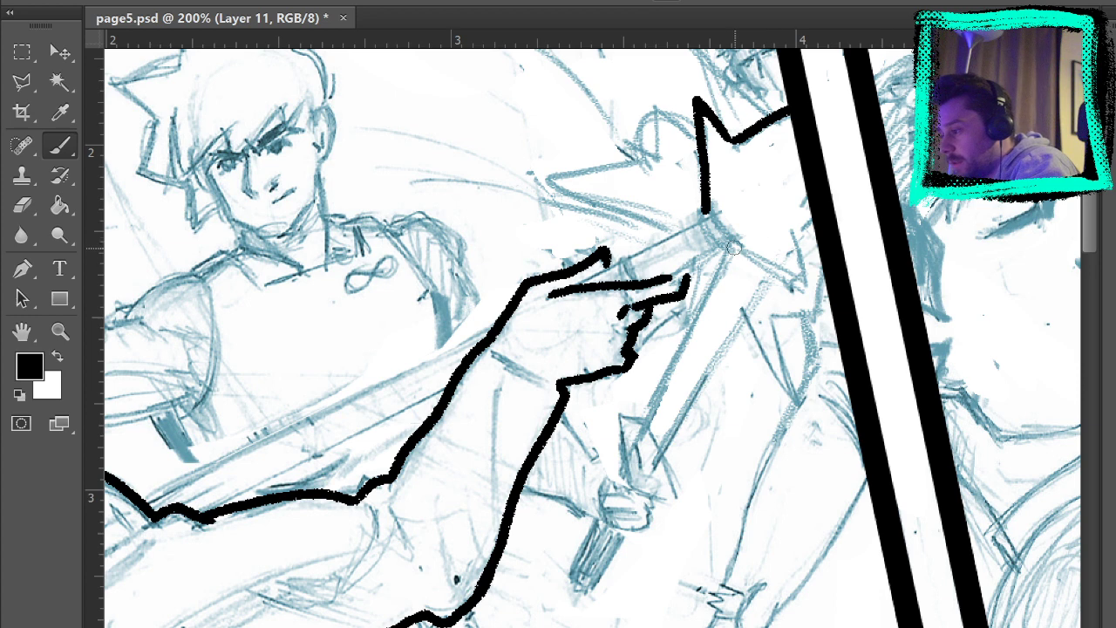
{"action": "mouse_move", "coordinate": [733, 248]}
{"action": "left_mouse_down"}
{"action": "mouse_move", "coordinate": [794, 278]}
{"action": "mouse_move", "coordinate": [812, 214]}
{"action": "left_mouse_up"}
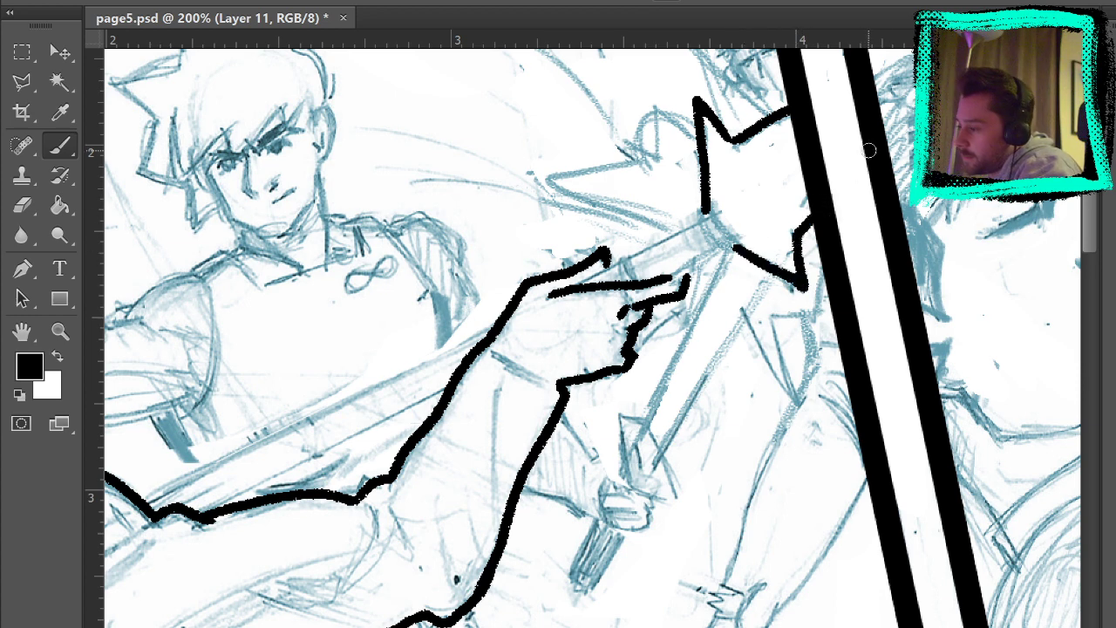
{"action": "mouse_move", "coordinate": [705, 211]}
{"action": "left_mouse_down"}
{"action": "mouse_move", "coordinate": [692, 224]}
{"action": "mouse_move", "coordinate": [734, 247]}
{"action": "left_mouse_up"}
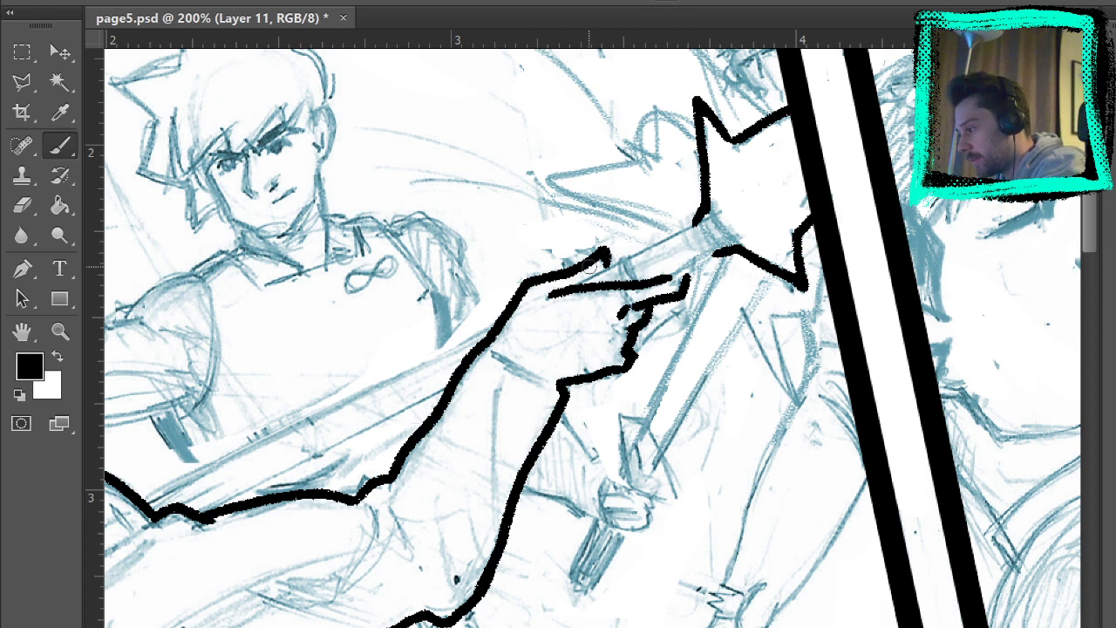
Ink both edges of the shaft between the fingers and the star shape, and close off its end with a short line.
{"action": "left_click_drag", "start_coordinate": [554, 295], "coordinate": [628, 251]}
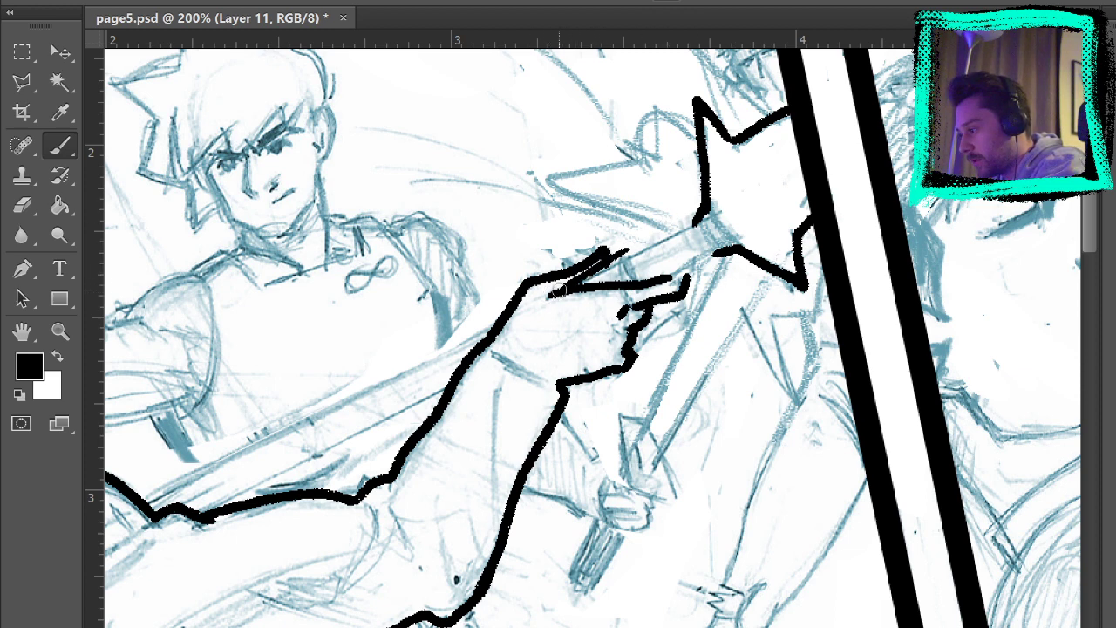
{"action": "mouse_move", "coordinate": [563, 288]}
{"action": "left_mouse_down"}
{"action": "mouse_move", "coordinate": [652, 228]}
{"action": "mouse_move", "coordinate": [656, 241]}
{"action": "mouse_move", "coordinate": [703, 210]}
{"action": "left_mouse_up"}
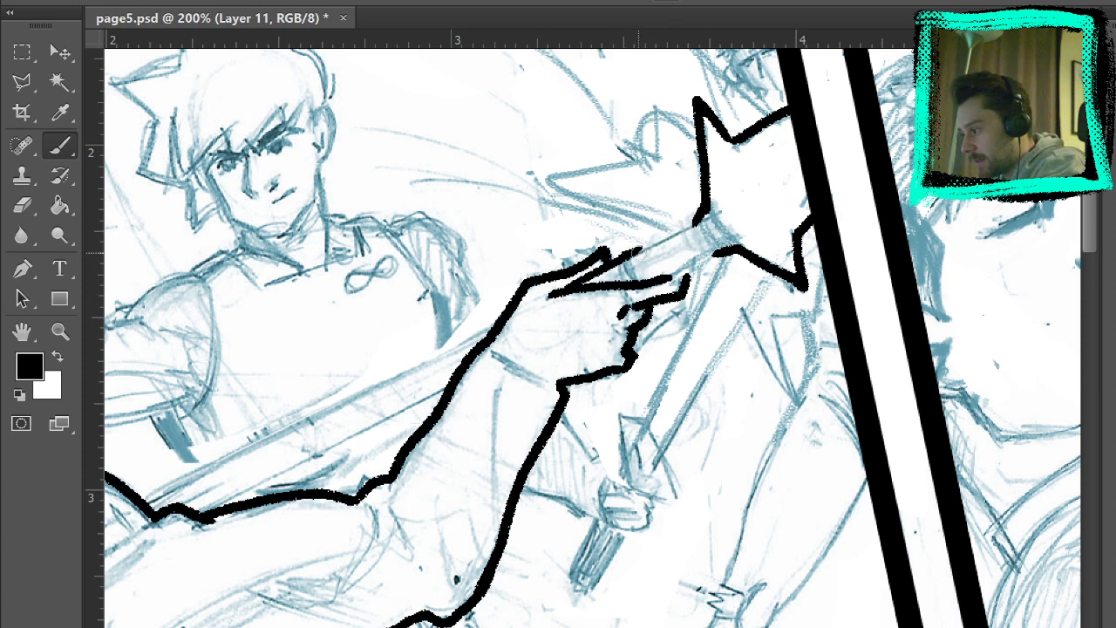
{"action": "left_click_drag", "start_coordinate": [667, 275], "coordinate": [713, 252]}
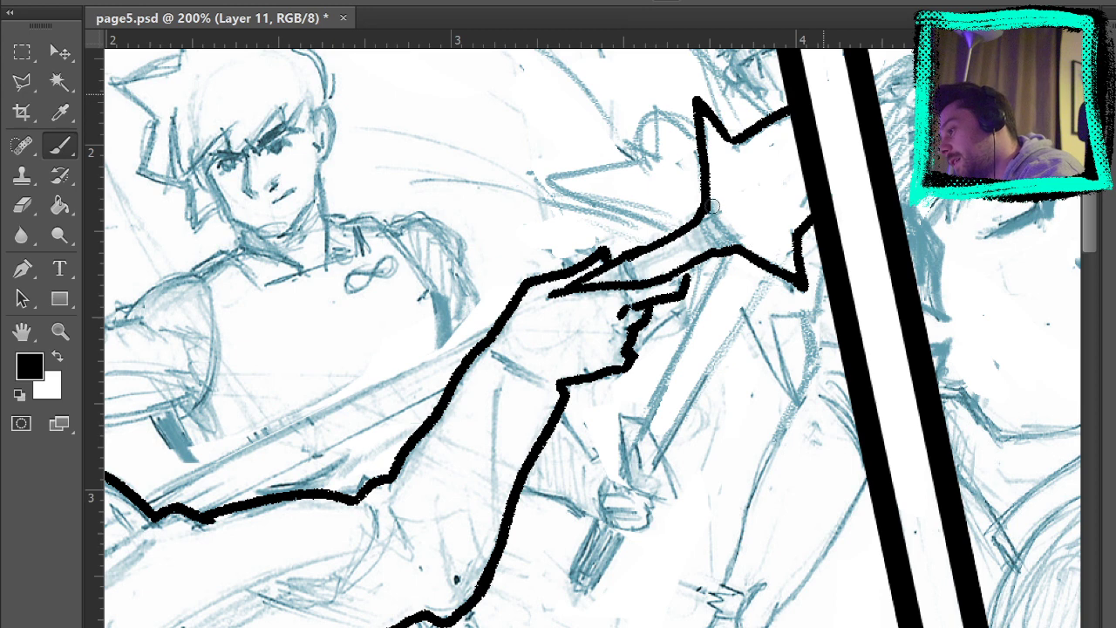
{"action": "mouse_move", "coordinate": [734, 239]}
{"action": "left_mouse_down"}
{"action": "mouse_move", "coordinate": [712, 210]}
{"action": "mouse_move", "coordinate": [720, 223]}
{"action": "left_mouse_up"}
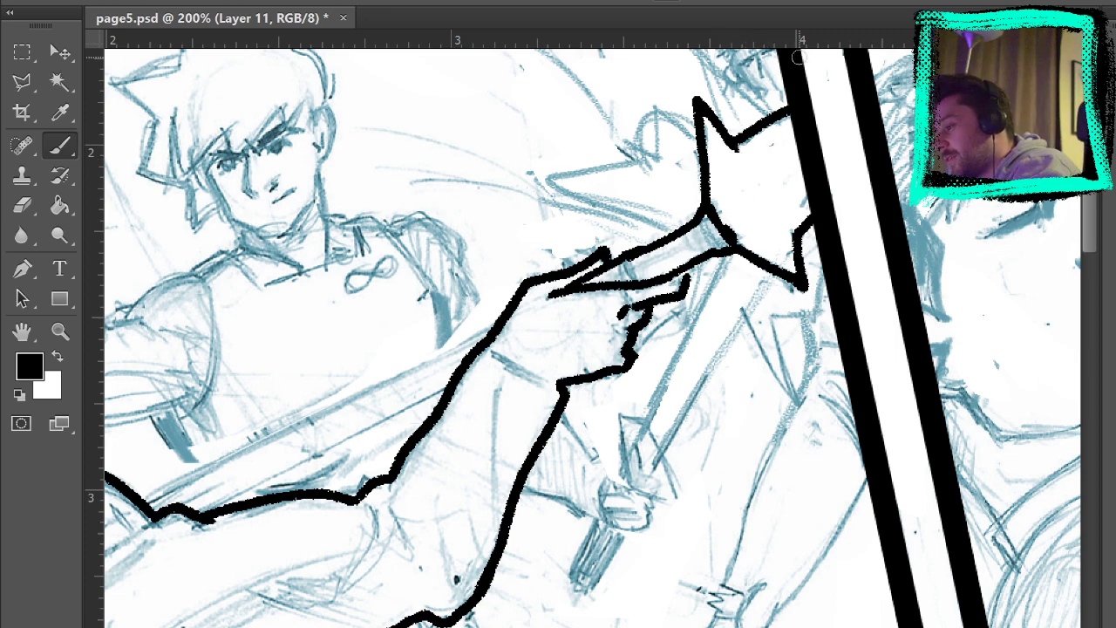
Ink the upper edge of the sword blade as a straight line behind the arm, from shoulder to forearm.
{"action": "left_click_drag", "start_coordinate": [804, 333], "coordinate": [910, 214]}
{"action": "left_click_drag", "start_coordinate": [628, 259], "coordinate": [855, 172]}
{"action": "left_click_drag", "start_coordinate": [663, 257], "coordinate": [666, 399]}
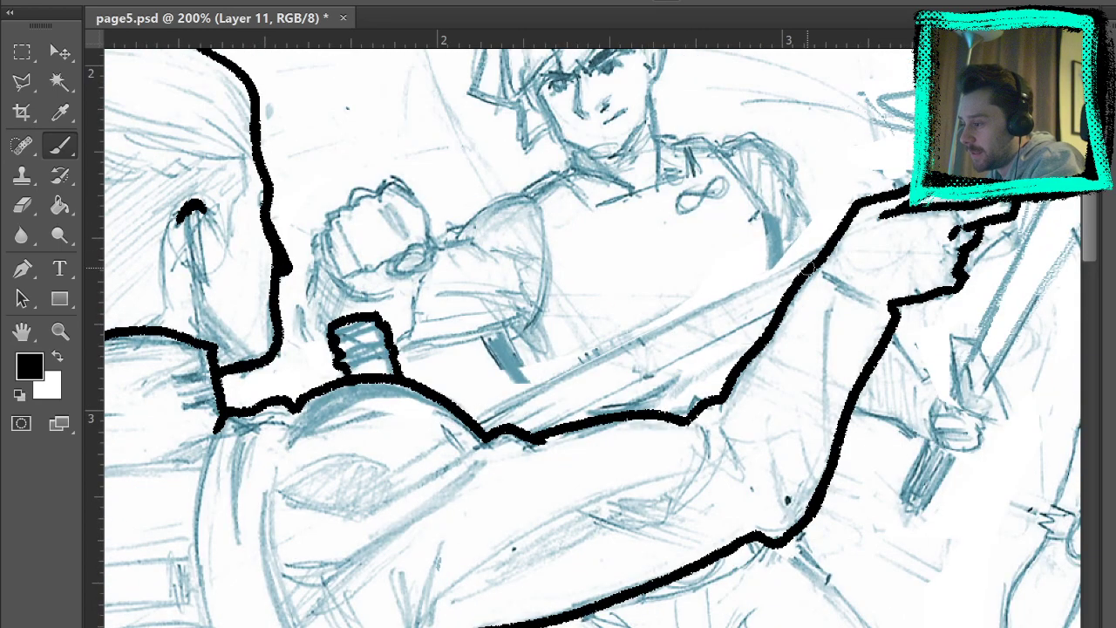
{"action": "left_click_drag", "start_coordinate": [481, 427], "coordinate": [826, 247]}
{"action": "key", "text": "ctrl+z"}
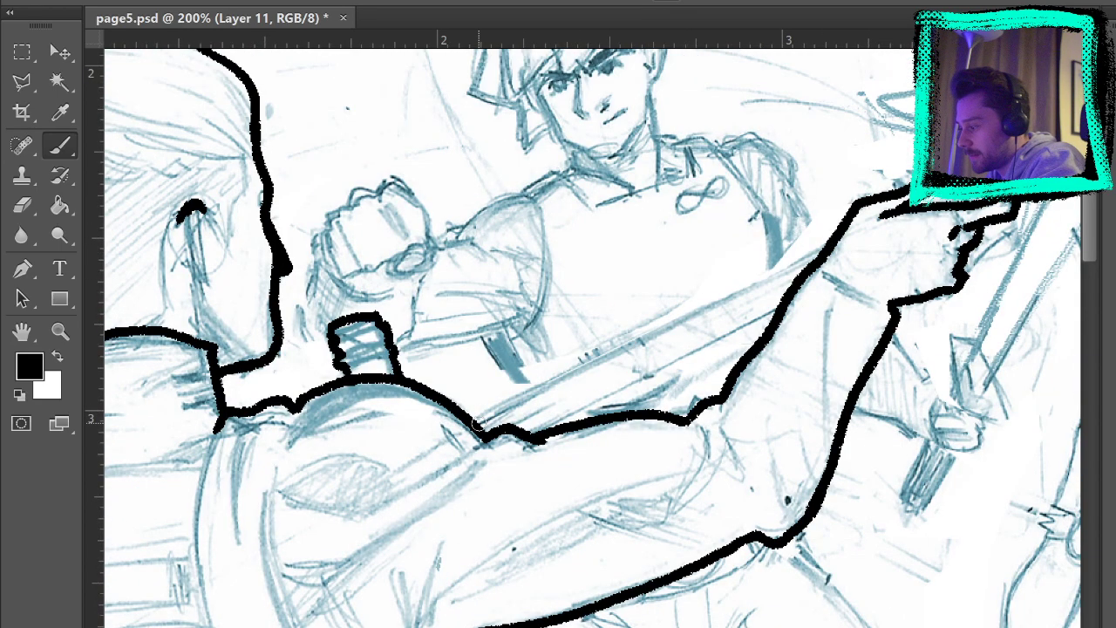
{"action": "left_click_drag", "start_coordinate": [477, 429], "coordinate": [825, 247]}
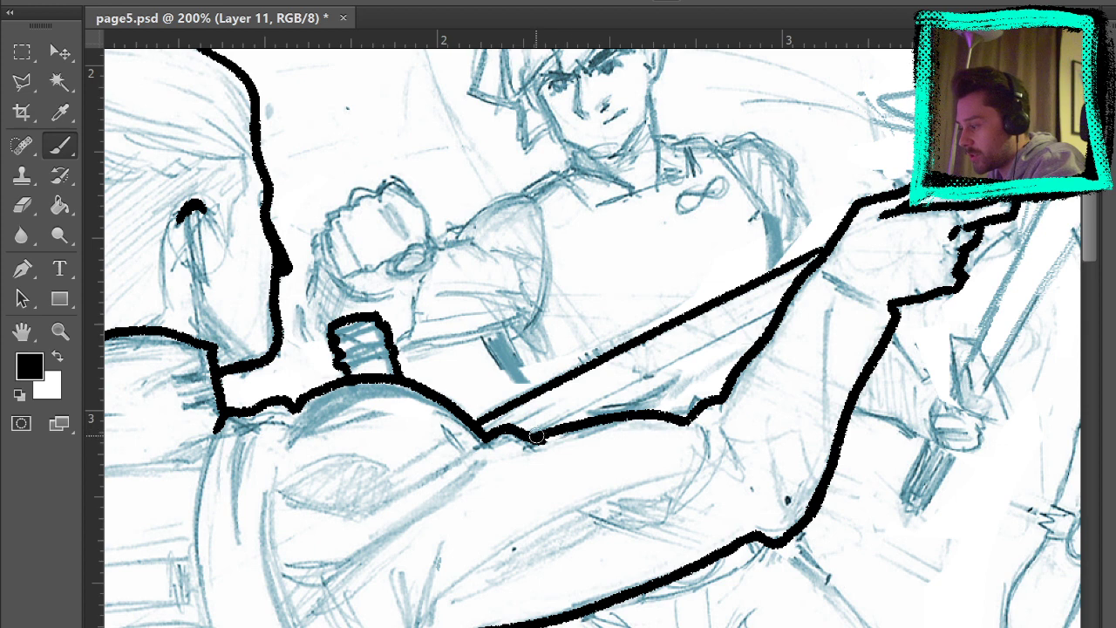
Ink the blade's lower edge from the sleeve fold to the forearm, roughly parallel to the upper edge.
{"action": "left_click_drag", "start_coordinate": [536, 435], "coordinate": [814, 288]}
{"action": "key", "text": "ctrl+z"}
{"action": "left_click_drag", "start_coordinate": [534, 436], "coordinate": [797, 280]}
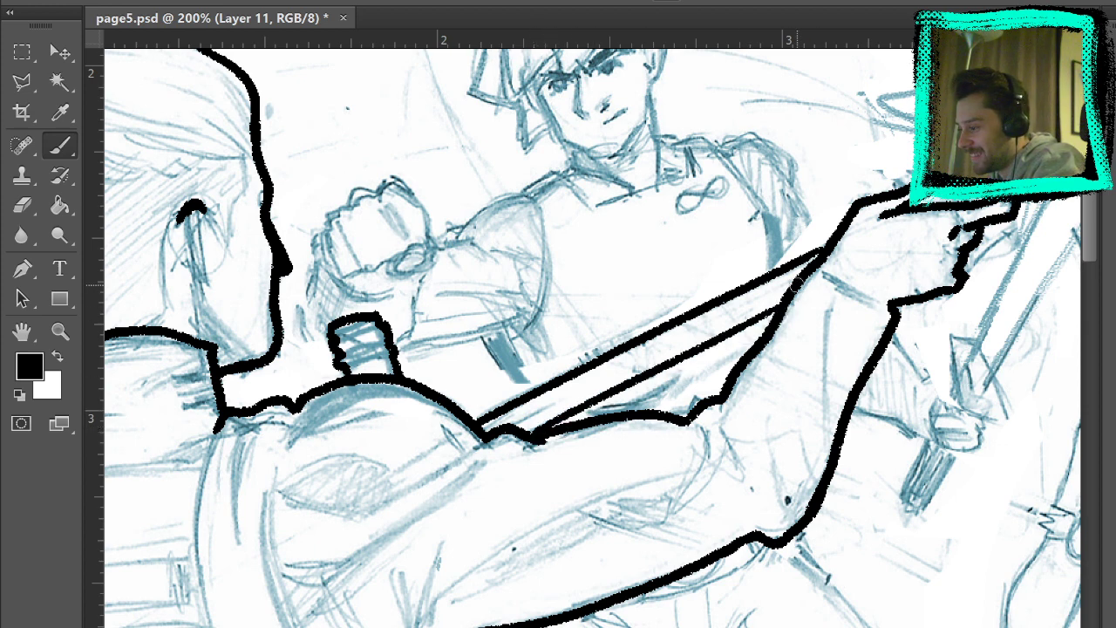
{"action": "left_click_drag", "start_coordinate": [529, 440], "coordinate": [765, 305]}
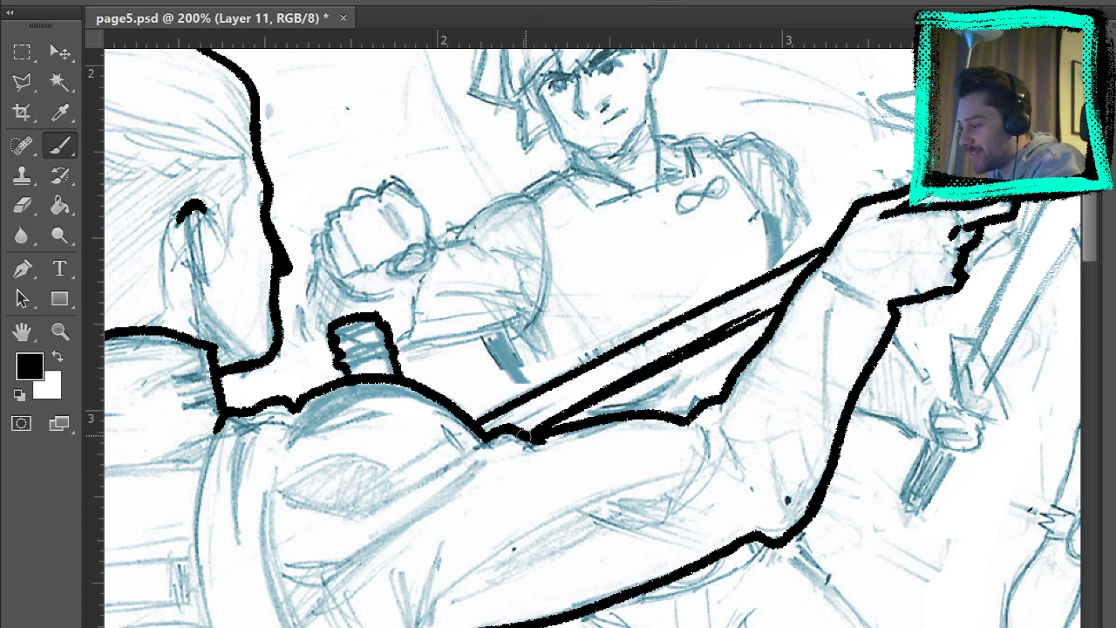
{"action": "key", "text": "ctrl+z"}
{"action": "left_click_drag", "start_coordinate": [530, 439], "coordinate": [765, 302]}
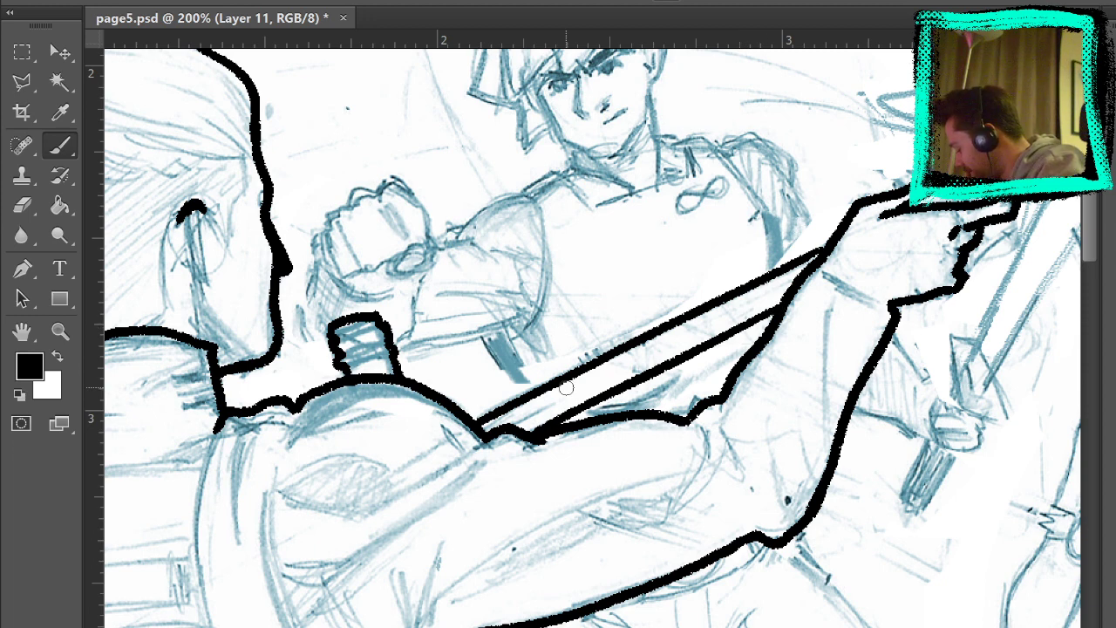
Ink the dark accent inside the foreground fighter's ear and the jawline below it, filling the shadow under the jaw black.
{"action": "left_click_drag", "start_coordinate": [447, 268], "coordinate": [645, 277]}
{"action": "left_click_drag", "start_coordinate": [425, 302], "coordinate": [427, 337]}
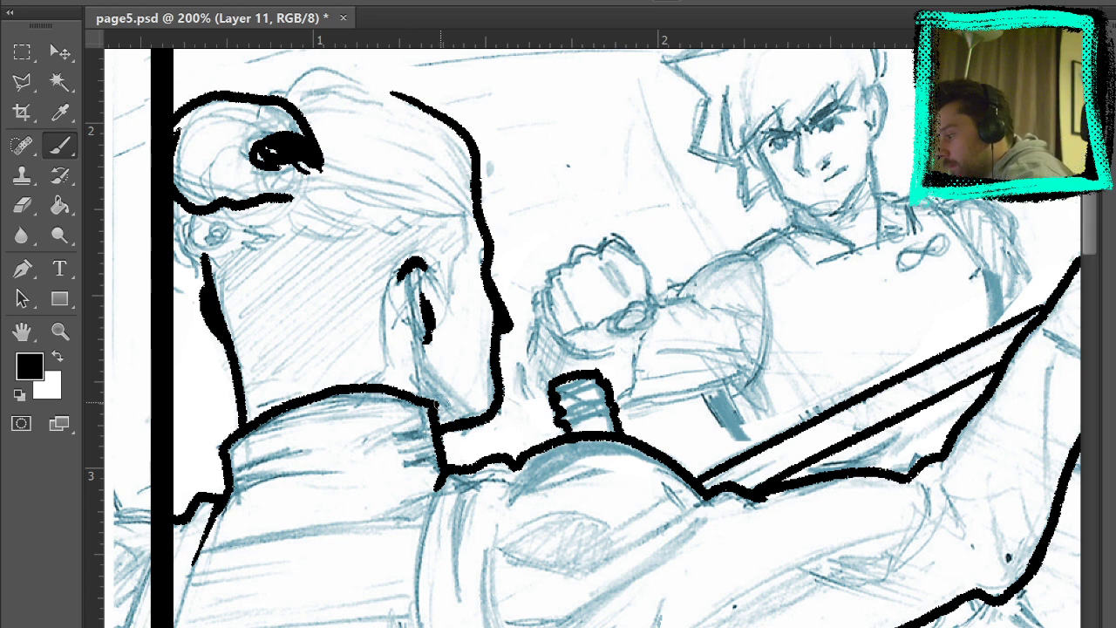
{"action": "mouse_move", "coordinate": [422, 337]}
{"action": "left_mouse_down"}
{"action": "mouse_move", "coordinate": [444, 406]}
{"action": "mouse_move", "coordinate": [431, 373]}
{"action": "mouse_move", "coordinate": [466, 413]}
{"action": "left_mouse_up"}
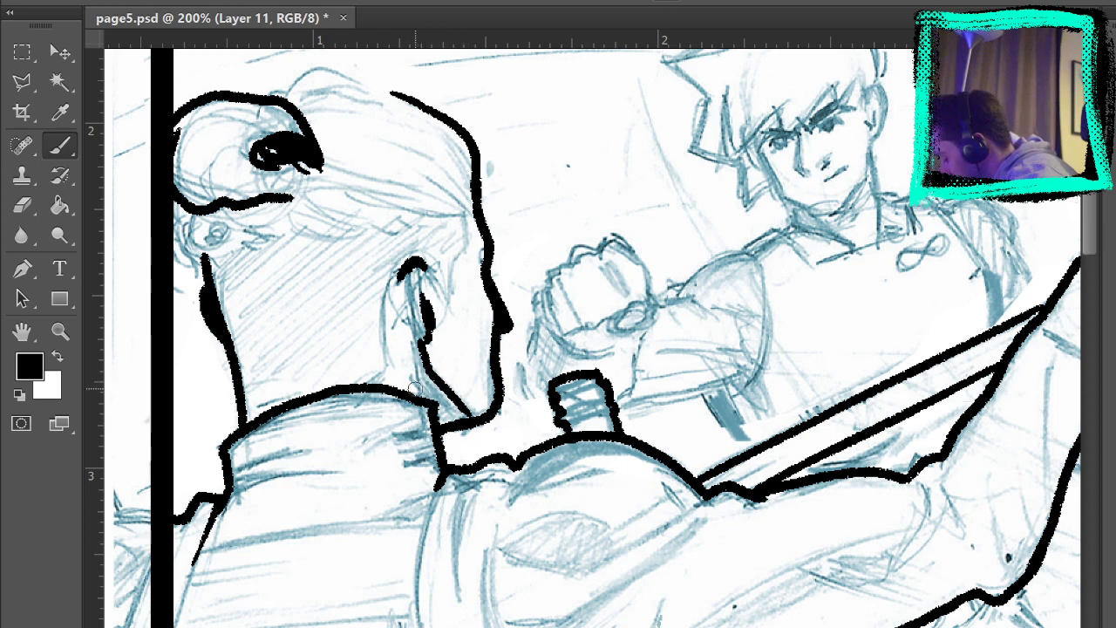
{"action": "mouse_move", "coordinate": [423, 400]}
{"action": "left_mouse_down"}
{"action": "mouse_move", "coordinate": [417, 344]}
{"action": "mouse_move", "coordinate": [442, 417]}
{"action": "mouse_move", "coordinate": [469, 417]}
{"action": "left_mouse_up"}
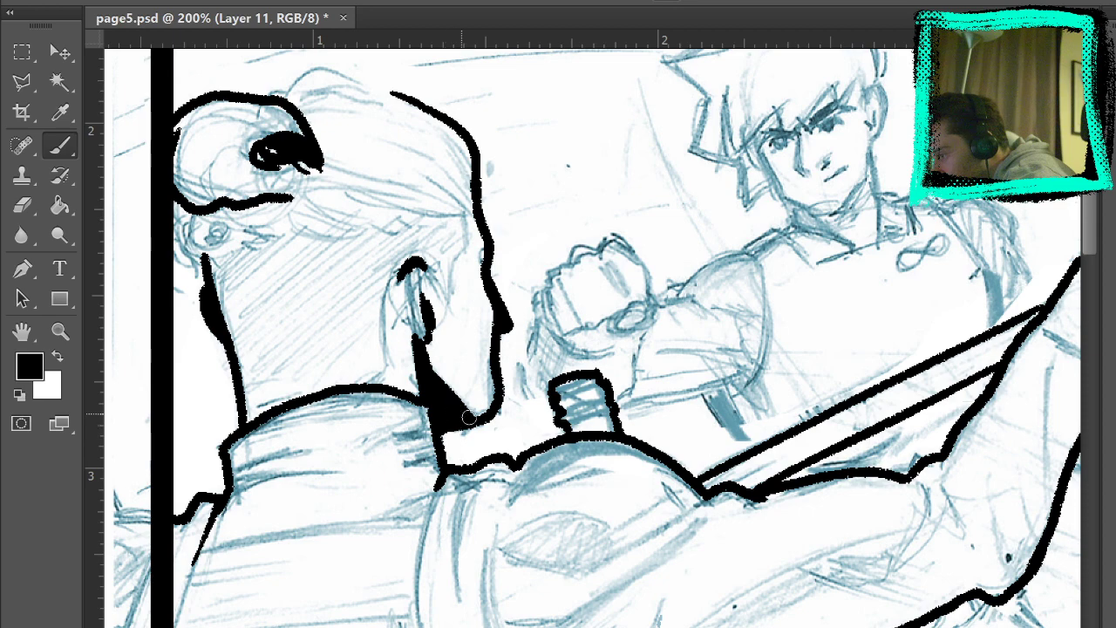
{"action": "key", "text": "space"}
{"action": "left_click_drag", "start_coordinate": [699, 492], "coordinate": [821, 239]}
{"action": "left_click_drag", "start_coordinate": [767, 421], "coordinate": [819, 165]}
{"action": "mouse_move", "coordinate": [792, 336]}
{"action": "left_mouse_down"}
{"action": "mouse_move", "coordinate": [504, 624]}
{"action": "mouse_move", "coordinate": [618, 538]}
{"action": "left_mouse_up"}
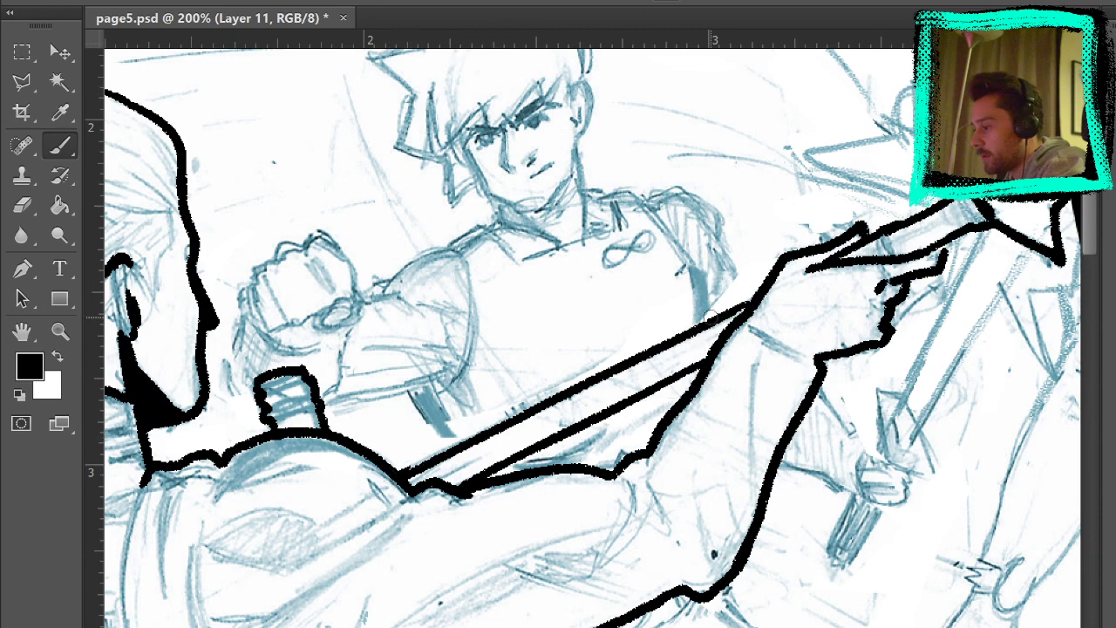
{"action": "mouse_move", "coordinate": [689, 292]}
{"action": "left_mouse_down"}
{"action": "mouse_move", "coordinate": [716, 251]}
{"action": "mouse_move", "coordinate": [894, 272]}
{"action": "left_mouse_up"}
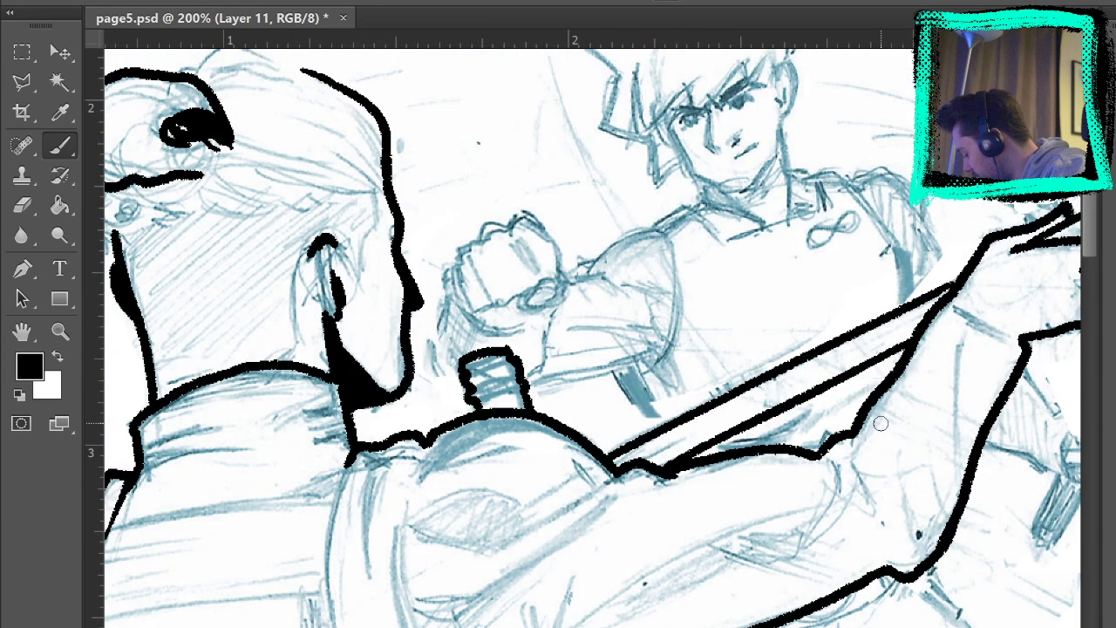
Ink the background fighter's clenched fist and the curved contours below and beside it, down to the shaft at the foreground shoulder.
{"action": "mouse_move", "coordinate": [521, 211]}
{"action": "left_mouse_down"}
{"action": "mouse_move", "coordinate": [558, 247]}
{"action": "mouse_move", "coordinate": [564, 287]}
{"action": "mouse_move", "coordinate": [528, 303]}
{"action": "mouse_move", "coordinate": [561, 251]}
{"action": "mouse_move", "coordinate": [516, 301]}
{"action": "mouse_move", "coordinate": [524, 297]}
{"action": "mouse_move", "coordinate": [475, 307]}
{"action": "mouse_move", "coordinate": [462, 253]}
{"action": "mouse_move", "coordinate": [524, 212]}
{"action": "left_mouse_up"}
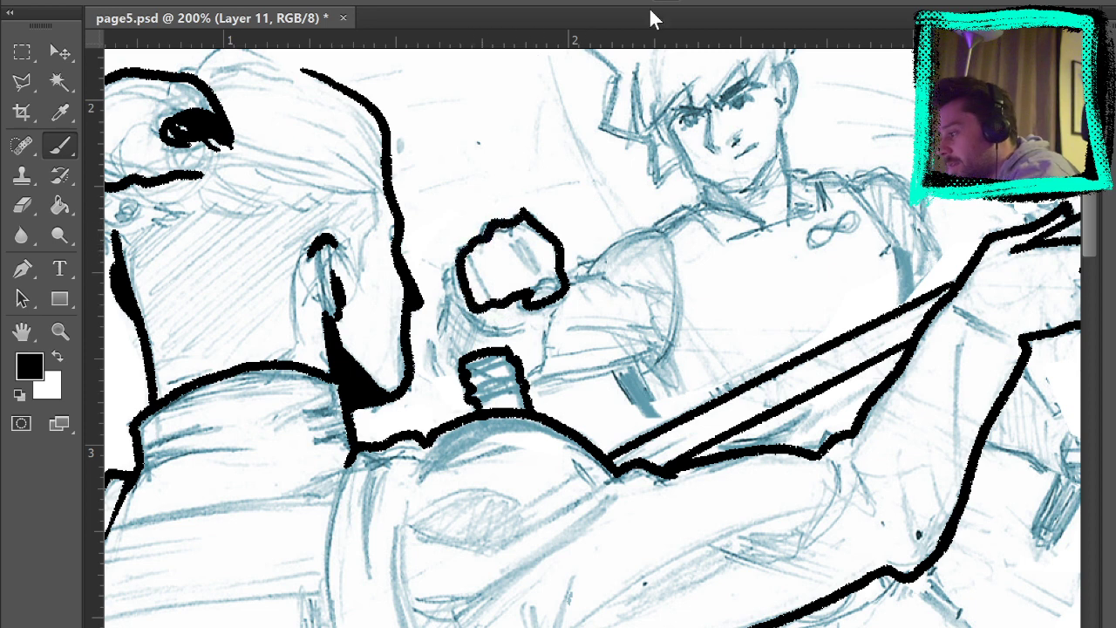
{"action": "mouse_move", "coordinate": [454, 263]}
{"action": "left_mouse_down"}
{"action": "mouse_move", "coordinate": [494, 324]}
{"action": "mouse_move", "coordinate": [484, 313]}
{"action": "mouse_move", "coordinate": [523, 338]}
{"action": "left_mouse_up"}
{"action": "mouse_move", "coordinate": [460, 301]}
{"action": "left_mouse_down"}
{"action": "mouse_move", "coordinate": [516, 342]}
{"action": "mouse_move", "coordinate": [487, 305]}
{"action": "mouse_move", "coordinate": [436, 342]}
{"action": "mouse_move", "coordinate": [427, 373]}
{"action": "left_mouse_up"}
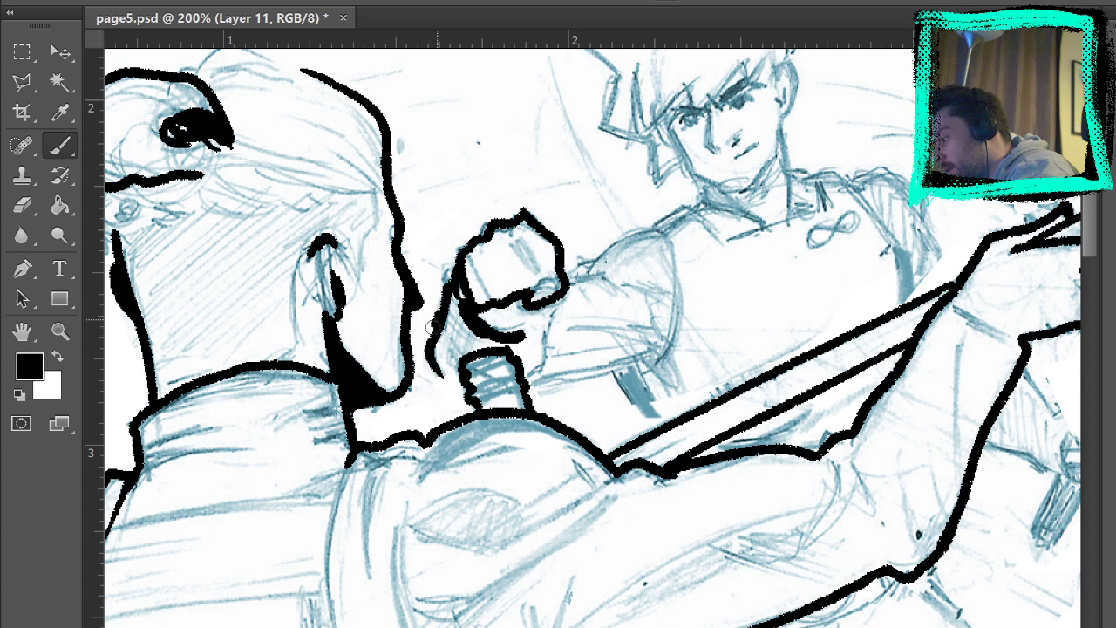
{"action": "mouse_move", "coordinate": [431, 330]}
{"action": "left_mouse_down"}
{"action": "mouse_move", "coordinate": [424, 361]}
{"action": "mouse_move", "coordinate": [475, 403]}
{"action": "left_mouse_up"}
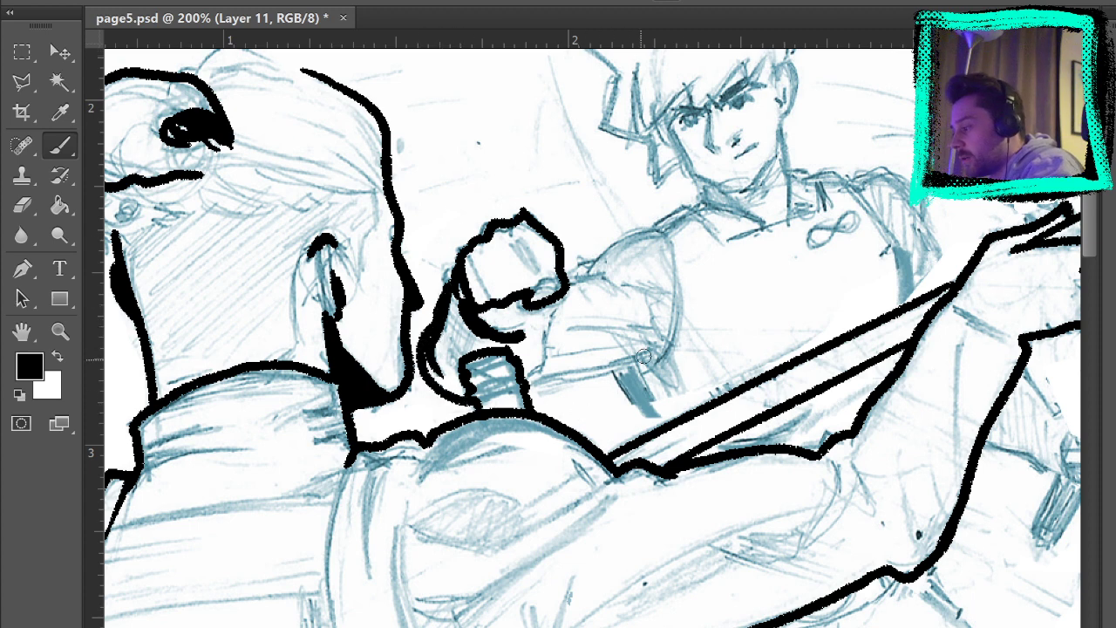
Ink the background fighter's outstretched arm, covering its lower and upper edges, shoulder, sleeve crease, and the torso edge and black shadow beneath.
{"action": "left_click_drag", "start_coordinate": [532, 390], "coordinate": [671, 350]}
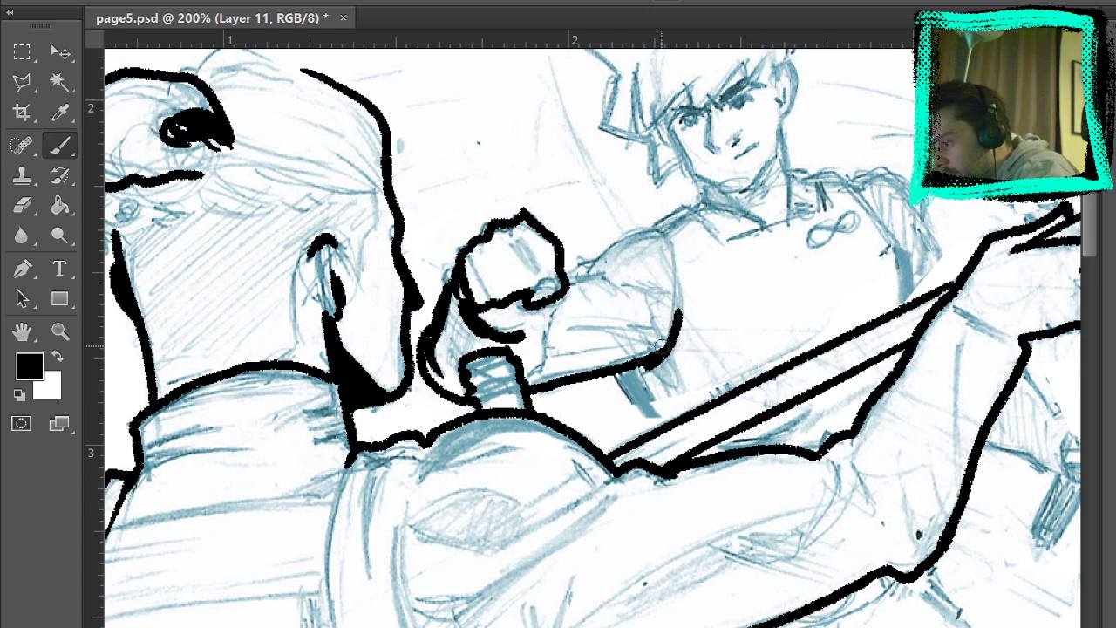
{"action": "mouse_move", "coordinate": [677, 275]}
{"action": "left_mouse_down"}
{"action": "mouse_move", "coordinate": [661, 387]}
{"action": "mouse_move", "coordinate": [651, 366]}
{"action": "mouse_move", "coordinate": [681, 387]}
{"action": "mouse_move", "coordinate": [658, 360]}
{"action": "mouse_move", "coordinate": [644, 417]}
{"action": "mouse_move", "coordinate": [630, 388]}
{"action": "mouse_move", "coordinate": [664, 432]}
{"action": "left_mouse_up"}
{"action": "mouse_move", "coordinate": [565, 278]}
{"action": "left_mouse_down"}
{"action": "mouse_move", "coordinate": [624, 235]}
{"action": "mouse_move", "coordinate": [671, 231]}
{"action": "mouse_move", "coordinate": [656, 229]}
{"action": "mouse_move", "coordinate": [683, 204]}
{"action": "mouse_move", "coordinate": [725, 232]}
{"action": "left_mouse_up"}
Ink the background fighter's face contour from the temple around the jaw and chin up to the ear.
{"action": "left_click_drag", "start_coordinate": [981, 324], "coordinate": [786, 434]}
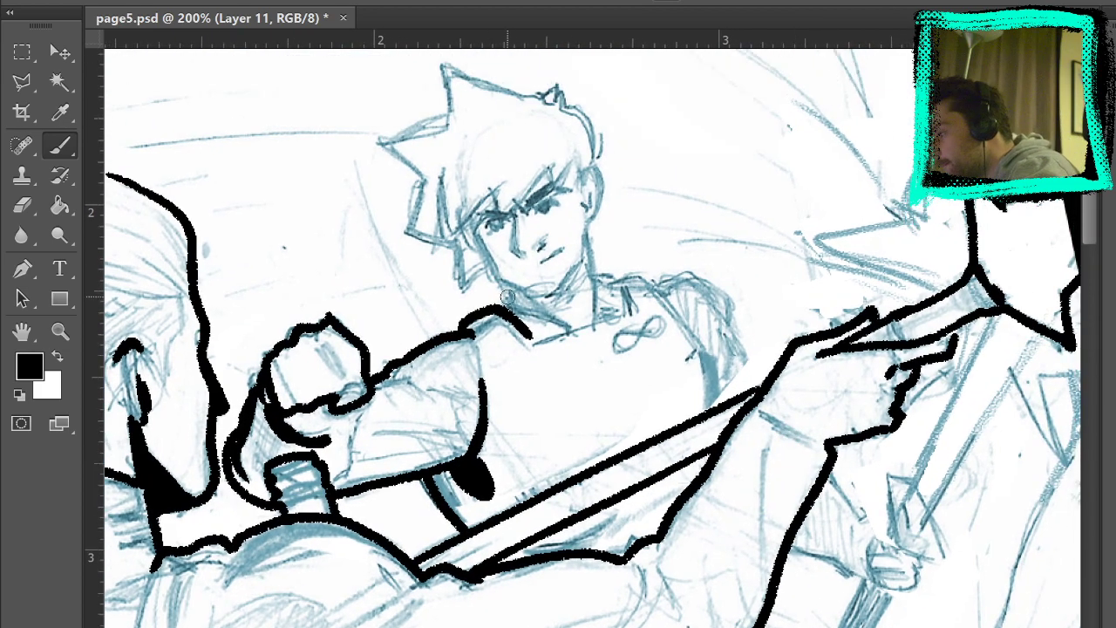
{"action": "mouse_move", "coordinate": [469, 220]}
{"action": "left_mouse_down"}
{"action": "mouse_move", "coordinate": [502, 288]}
{"action": "mouse_move", "coordinate": [489, 261]}
{"action": "mouse_move", "coordinate": [529, 290]}
{"action": "mouse_move", "coordinate": [558, 283]}
{"action": "mouse_move", "coordinate": [506, 285]}
{"action": "mouse_move", "coordinate": [562, 294]}
{"action": "mouse_move", "coordinate": [542, 297]}
{"action": "mouse_move", "coordinate": [564, 288]}
{"action": "mouse_move", "coordinate": [581, 252]}
{"action": "mouse_move", "coordinate": [585, 164]}
{"action": "left_mouse_up"}
{"action": "key", "text": "ctrl+z"}
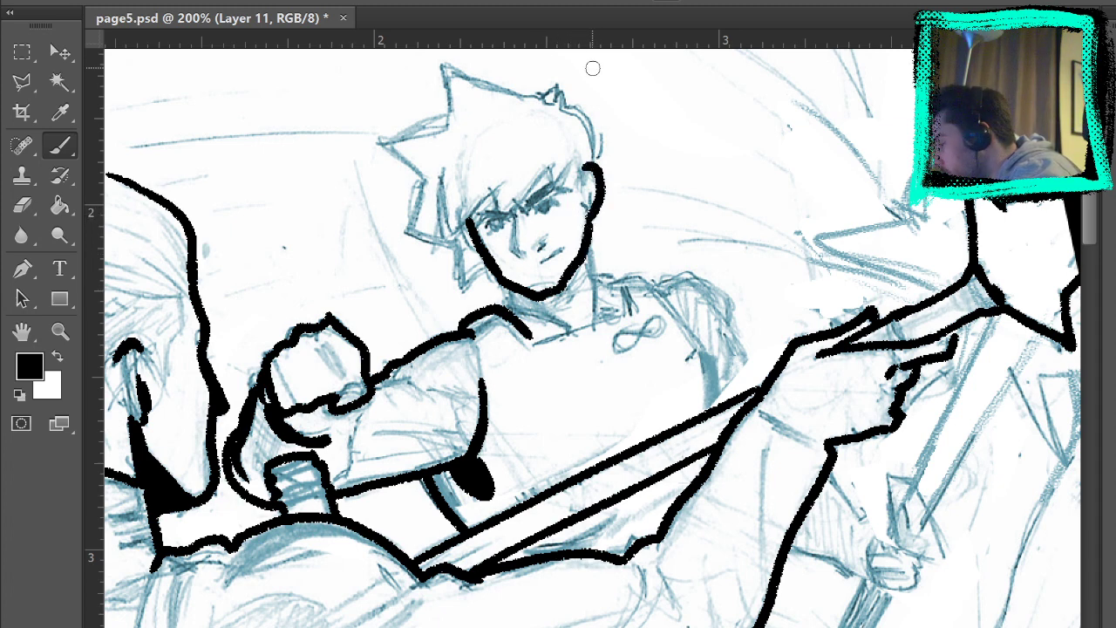
Ink the outline of the background fighter's hair from the ear over the crown and down the spiky locks to the cheek.
{"action": "mouse_move", "coordinate": [589, 164]}
{"action": "left_mouse_down"}
{"action": "mouse_move", "coordinate": [586, 117]}
{"action": "mouse_move", "coordinate": [558, 81]}
{"action": "left_mouse_up"}
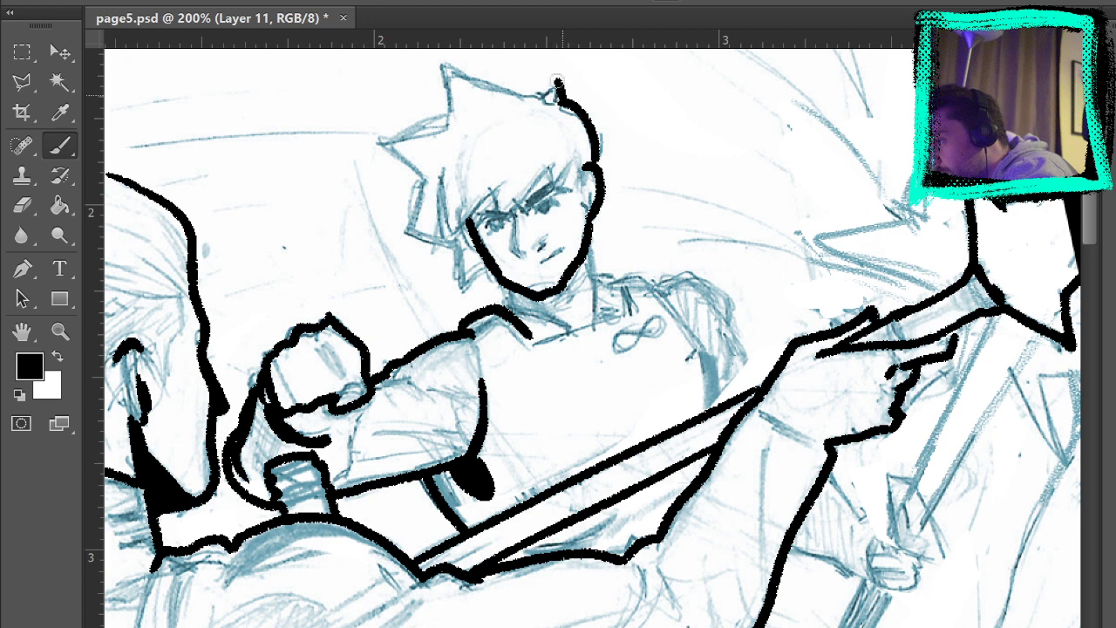
{"action": "left_click_drag", "start_coordinate": [443, 66], "coordinate": [526, 91]}
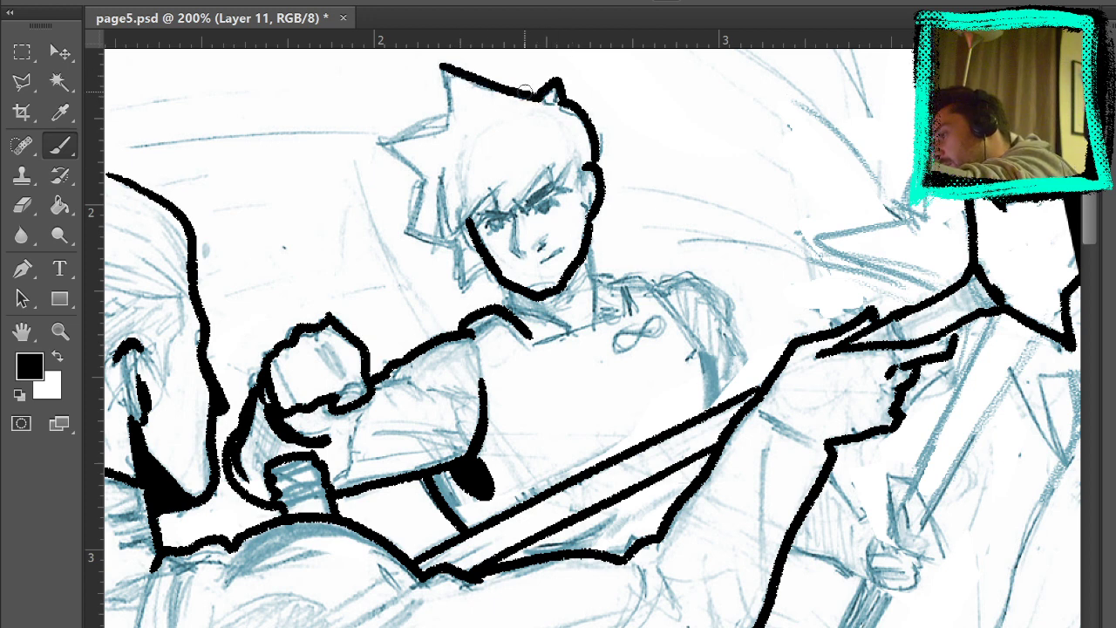
{"action": "left_click_drag", "start_coordinate": [441, 63], "coordinate": [446, 127]}
{"action": "key", "text": "ctrl+z"}
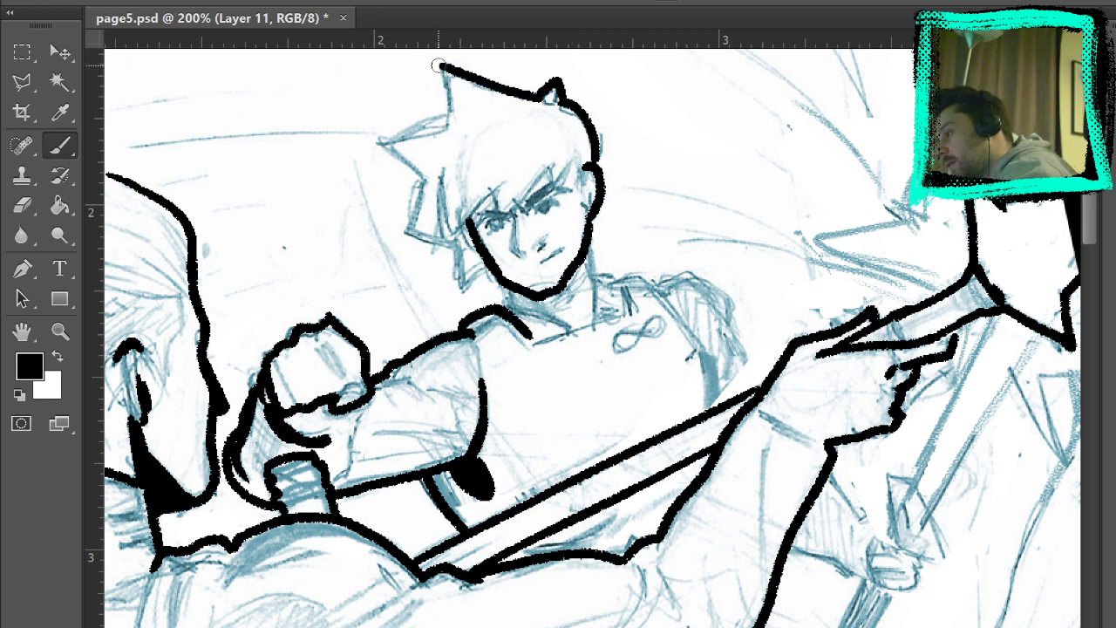
{"action": "mouse_move", "coordinate": [440, 62]}
{"action": "left_mouse_down"}
{"action": "mouse_move", "coordinate": [449, 104]}
{"action": "mouse_move", "coordinate": [385, 137]}
{"action": "mouse_move", "coordinate": [396, 162]}
{"action": "mouse_move", "coordinate": [381, 144]}
{"action": "mouse_move", "coordinate": [428, 172]}
{"action": "mouse_move", "coordinate": [409, 231]}
{"action": "mouse_move", "coordinate": [419, 218]}
{"action": "mouse_move", "coordinate": [402, 228]}
{"action": "mouse_move", "coordinate": [459, 277]}
{"action": "left_mouse_up"}
{"action": "key", "text": "ctrl+alt+z"}
{"action": "key", "text": "ctrl+alt+z"}
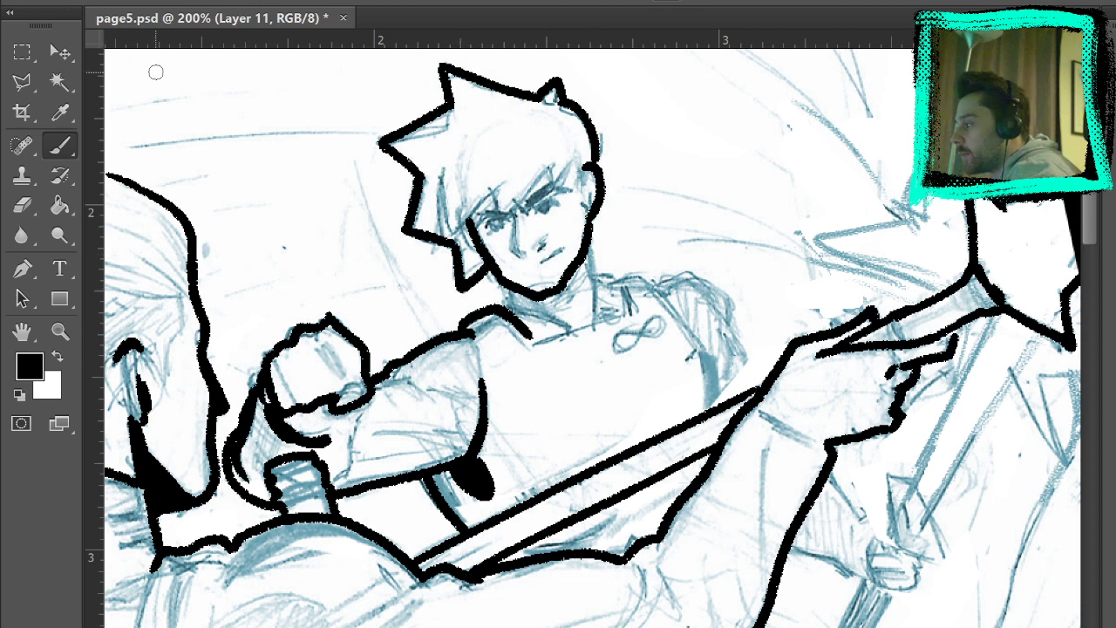
{"action": "left_click_drag", "start_coordinate": [654, 147], "coordinate": [620, 226]}
{"action": "key", "text": "ctrl+alt+z"}
{"action": "key", "text": "ctrl+alt+z"}
{"action": "left_click_drag", "start_coordinate": [631, 111], "coordinate": [627, 216]}
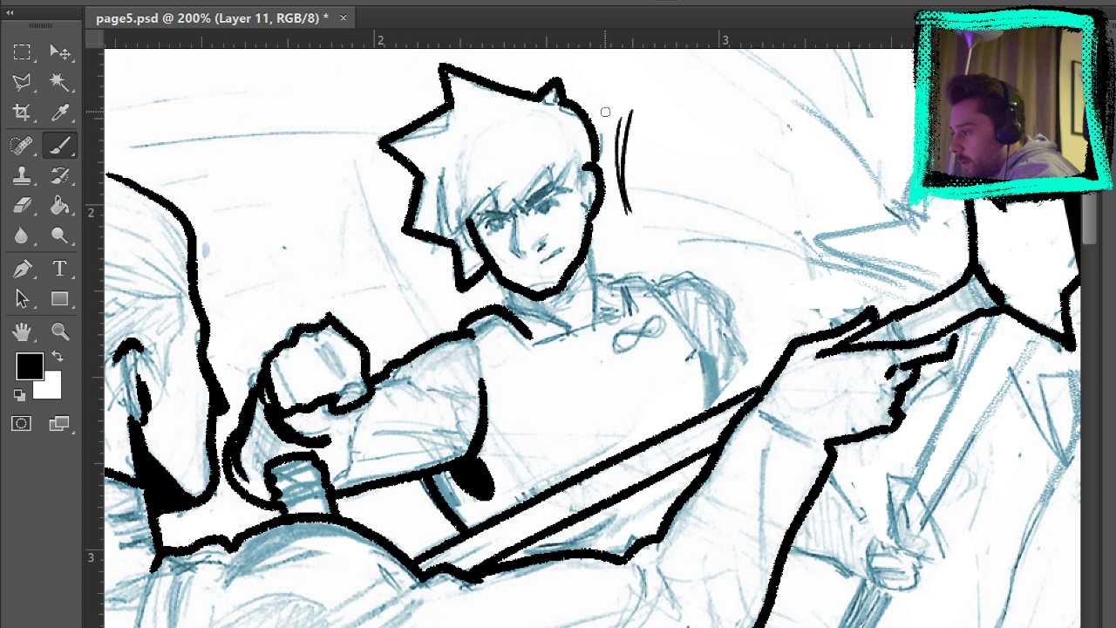
{"action": "key", "text": "ctrl+alt+z"}
{"action": "key", "text": "ctrl+alt+z"}
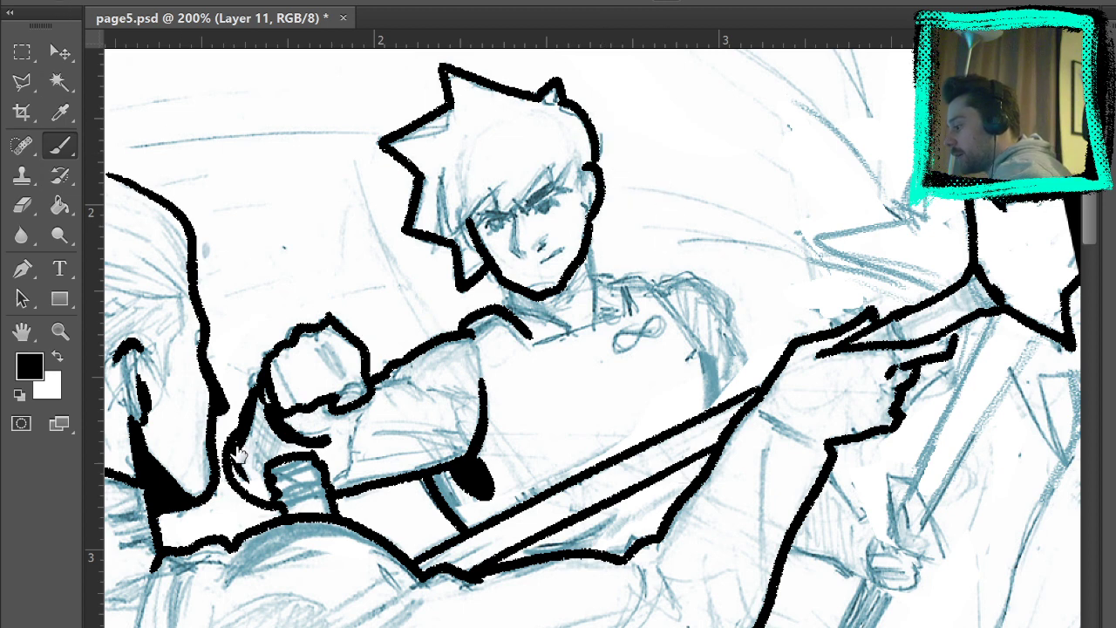
Ink both sides of the background fighter's neck from the jaw down to the collar.
{"action": "left_click_drag", "start_coordinate": [591, 251], "coordinate": [596, 288]}
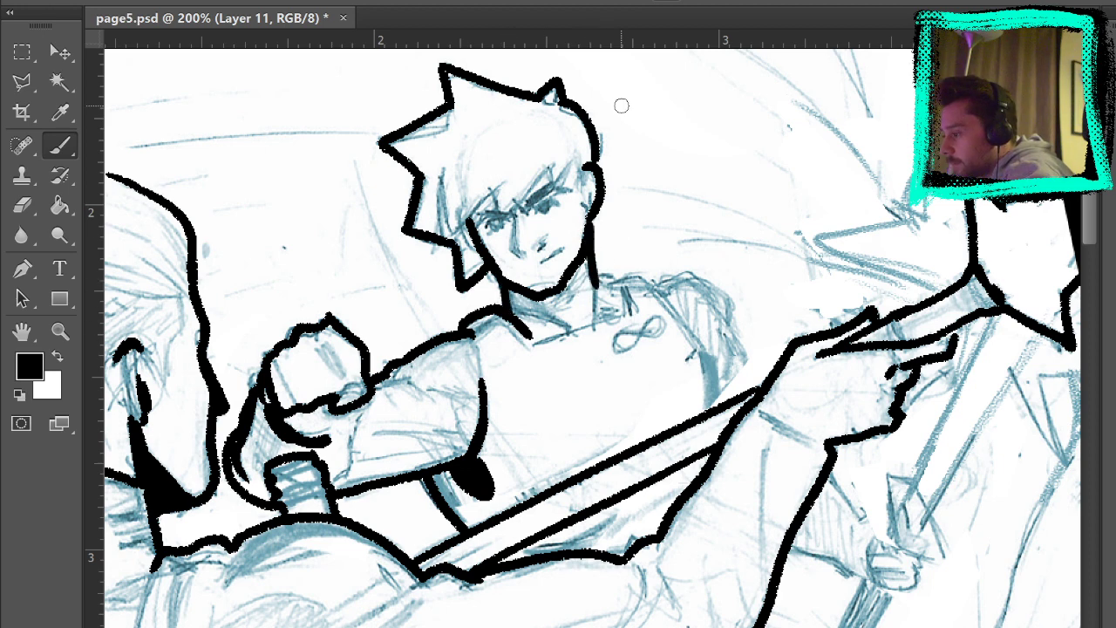
{"action": "key", "text": "ctrl+alt+z"}
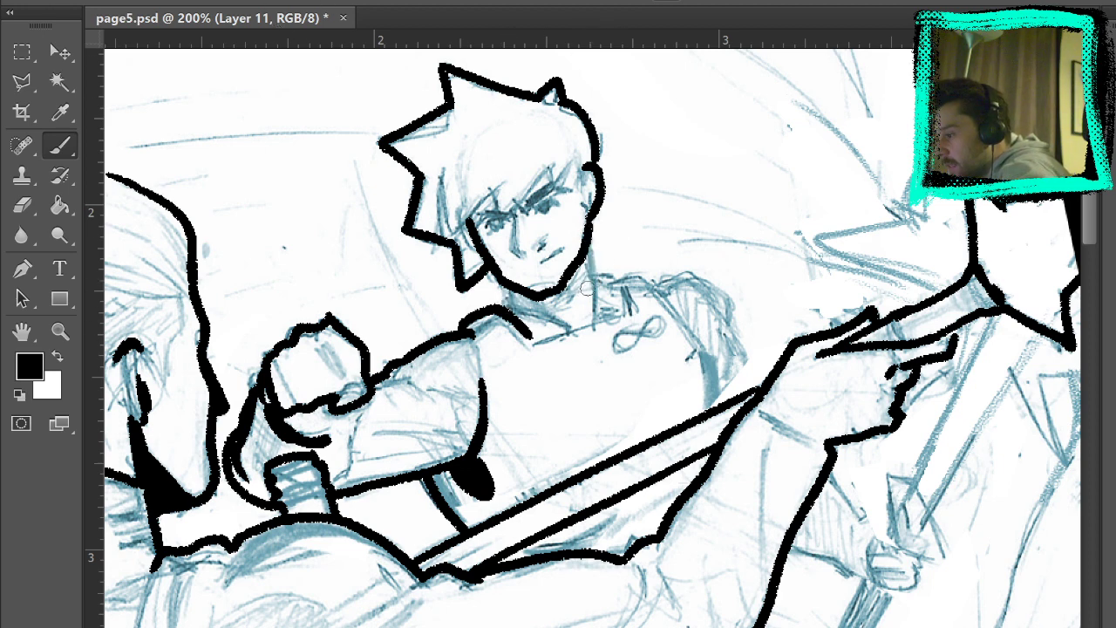
{"action": "left_click_drag", "start_coordinate": [591, 224], "coordinate": [596, 292]}
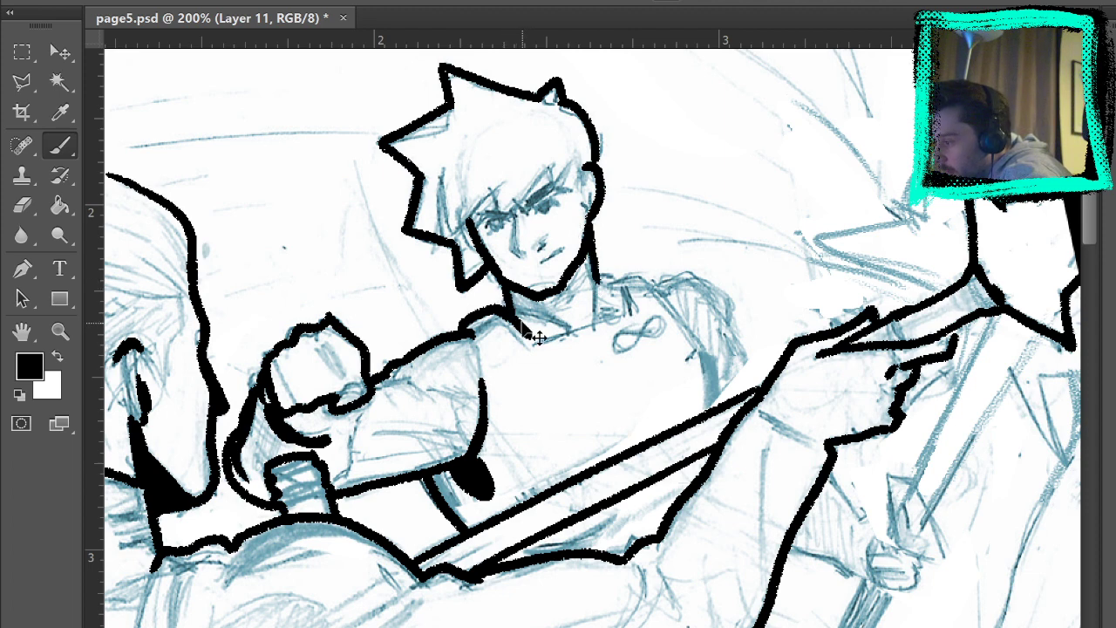
Try to ink the background fighter's nose, mouth and one eye, and erase those strokes.
{"action": "mouse_move", "coordinate": [514, 219]}
{"action": "left_mouse_down"}
{"action": "mouse_move", "coordinate": [517, 253]}
{"action": "mouse_move", "coordinate": [559, 259]}
{"action": "left_mouse_up"}
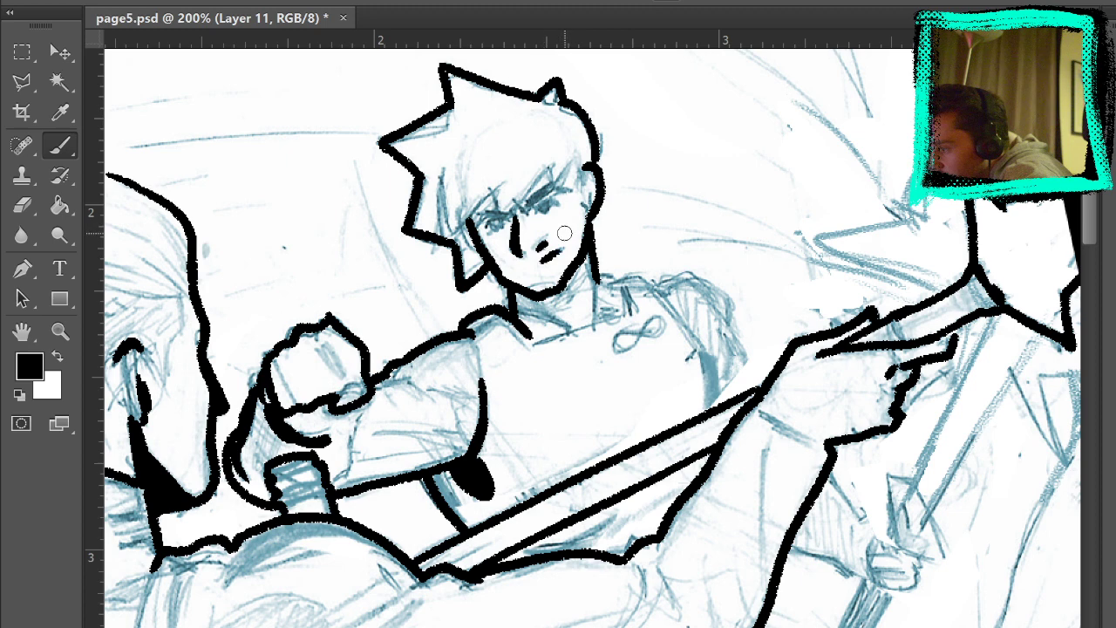
{"action": "left_click_drag", "start_coordinate": [536, 210], "coordinate": [544, 207]}
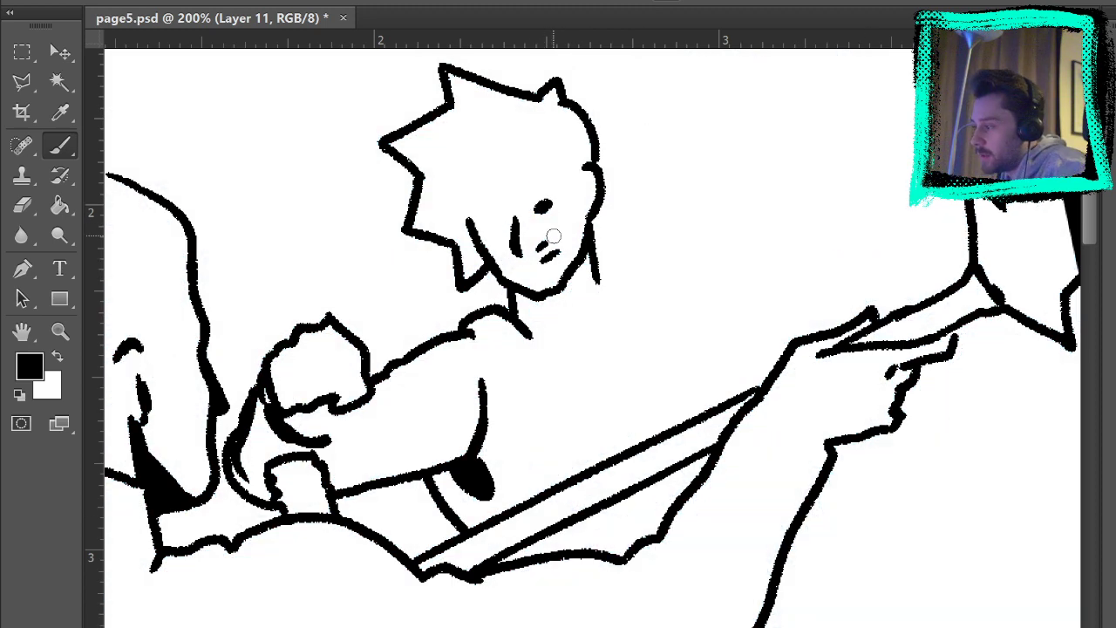
{"action": "left_click", "coordinate": [21, 205]}
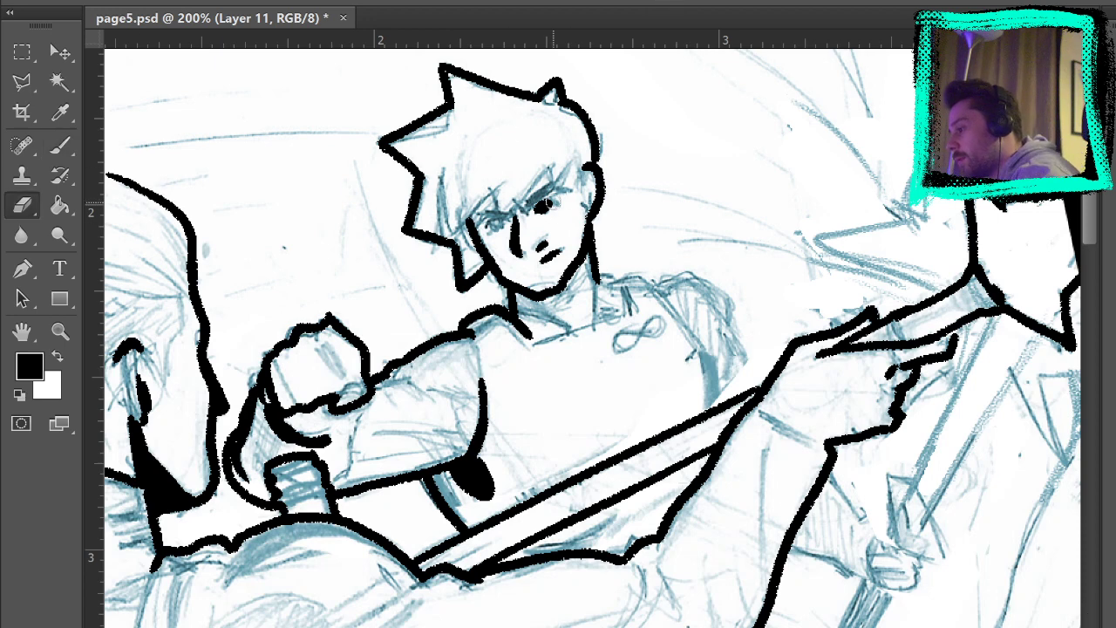
{"action": "mouse_move", "coordinate": [554, 248]}
{"action": "left_mouse_down"}
{"action": "mouse_move", "coordinate": [544, 257]}
{"action": "mouse_move", "coordinate": [532, 214]}
{"action": "mouse_move", "coordinate": [513, 224]}
{"action": "left_mouse_up"}
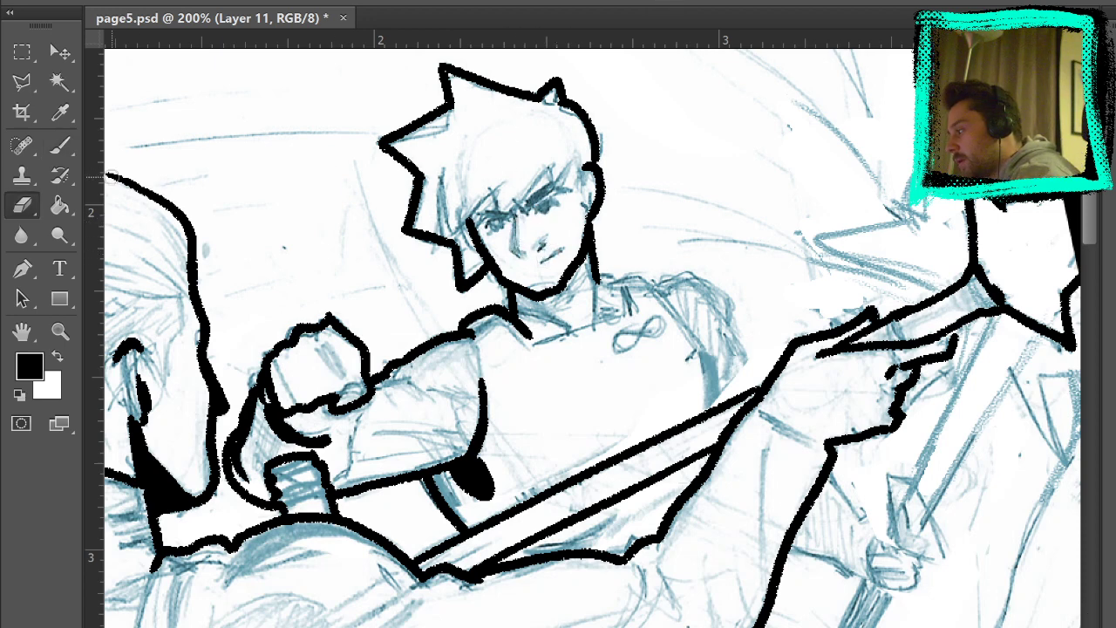
Ink the background fighter's far shoulder, the diagonal armhole line and the outer curve of the upper arm down to the blade.
{"action": "left_click", "coordinate": [68, 146]}
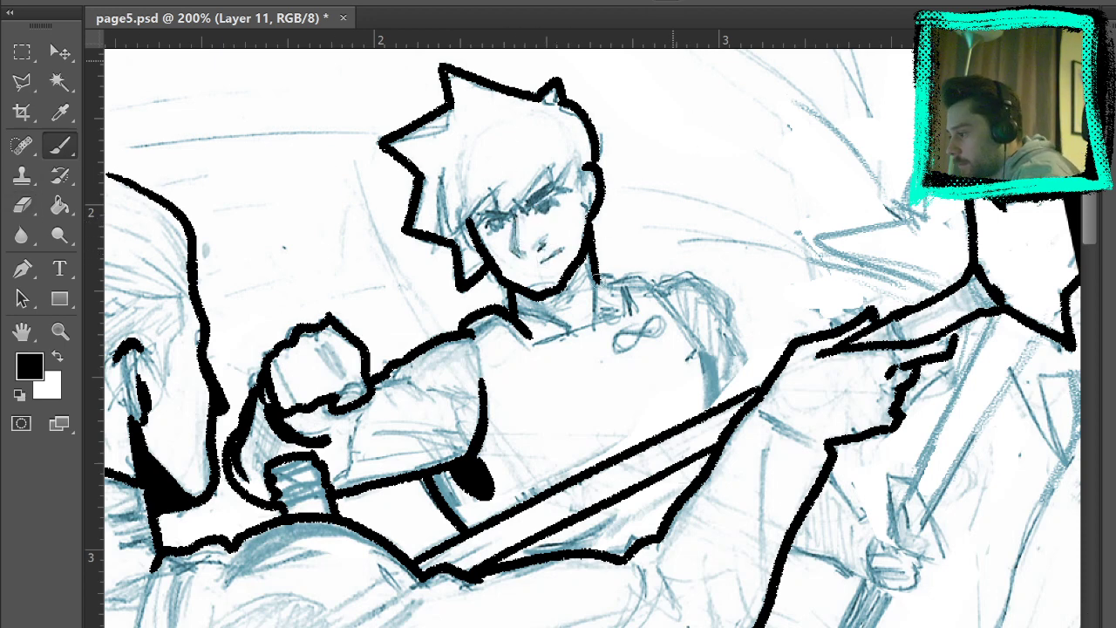
{"action": "mouse_move", "coordinate": [596, 281]}
{"action": "left_mouse_down"}
{"action": "mouse_move", "coordinate": [652, 275]}
{"action": "mouse_move", "coordinate": [696, 345]}
{"action": "left_mouse_up"}
{"action": "key", "text": "ctrl+z"}
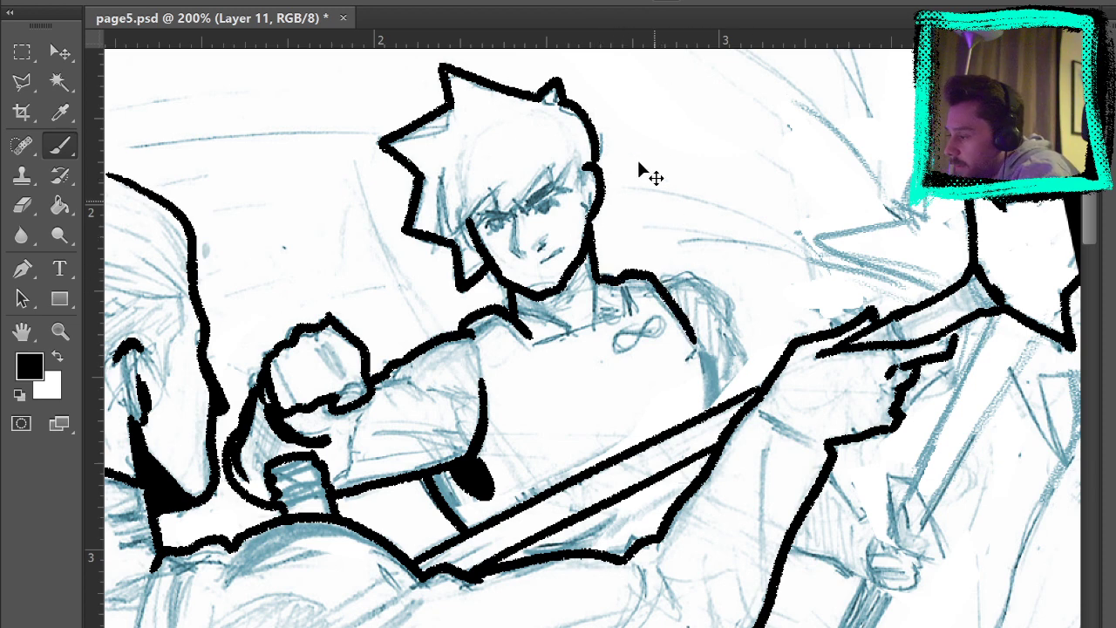
{"action": "key", "text": "ctrl+z"}
{"action": "left_click_drag", "start_coordinate": [645, 274], "coordinate": [723, 374]}
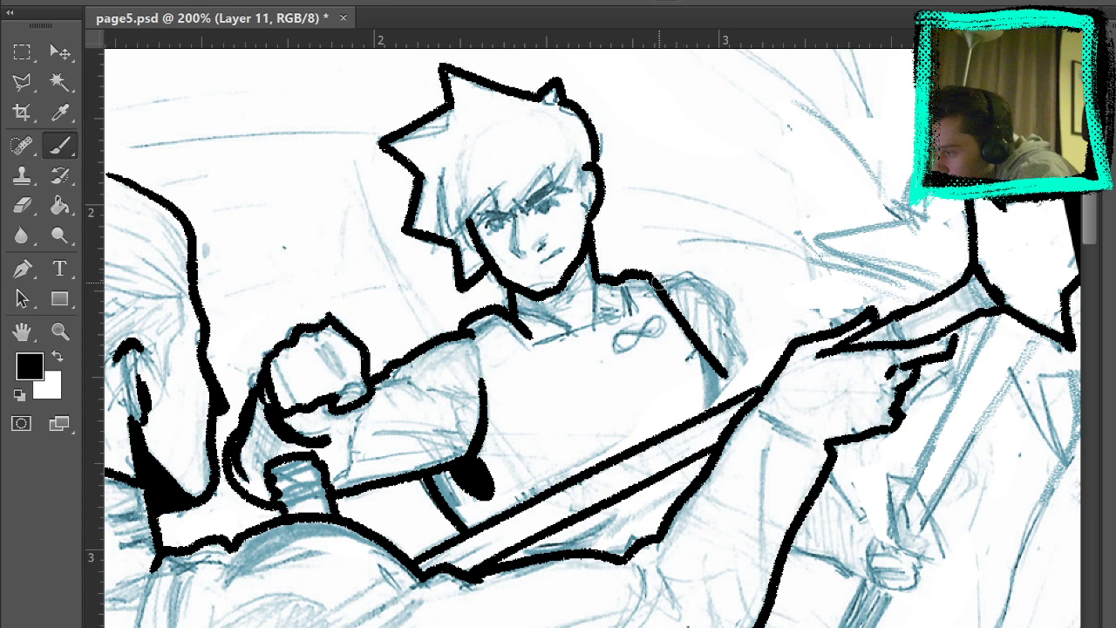
{"action": "mouse_move", "coordinate": [660, 280]}
{"action": "left_mouse_down"}
{"action": "mouse_move", "coordinate": [720, 302]}
{"action": "mouse_move", "coordinate": [733, 339]}
{"action": "left_mouse_up"}
Ink the background fighter's far forearm emerging behind the foreground arm, and the fist gripping the second sword.
{"action": "left_click_drag", "start_coordinate": [734, 271], "coordinate": [673, 145]}
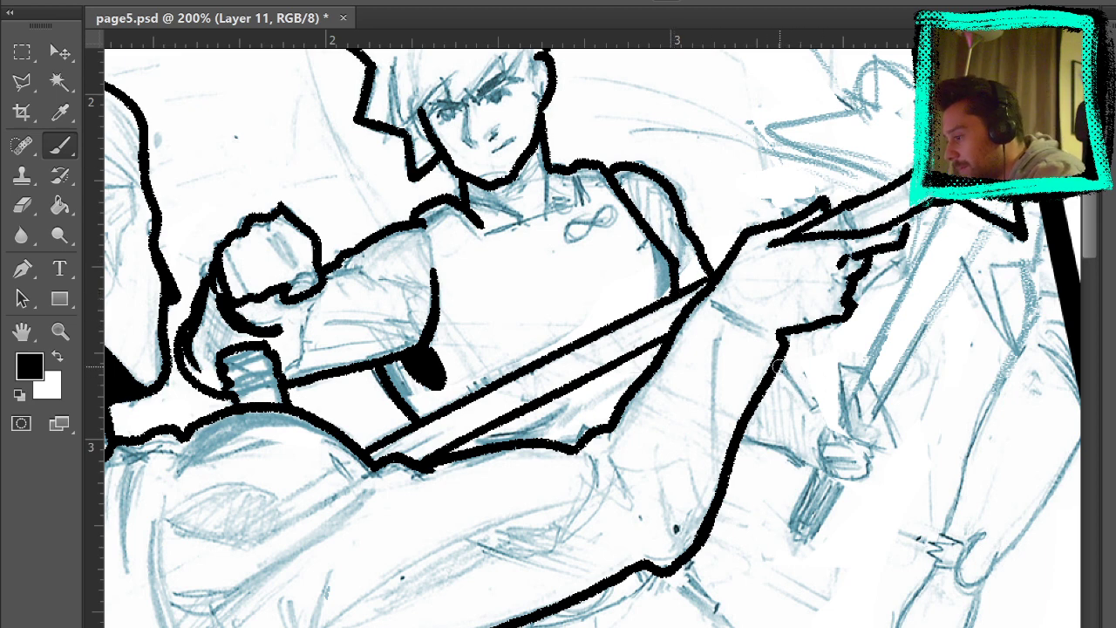
{"action": "left_click_drag", "start_coordinate": [776, 364], "coordinate": [822, 411]}
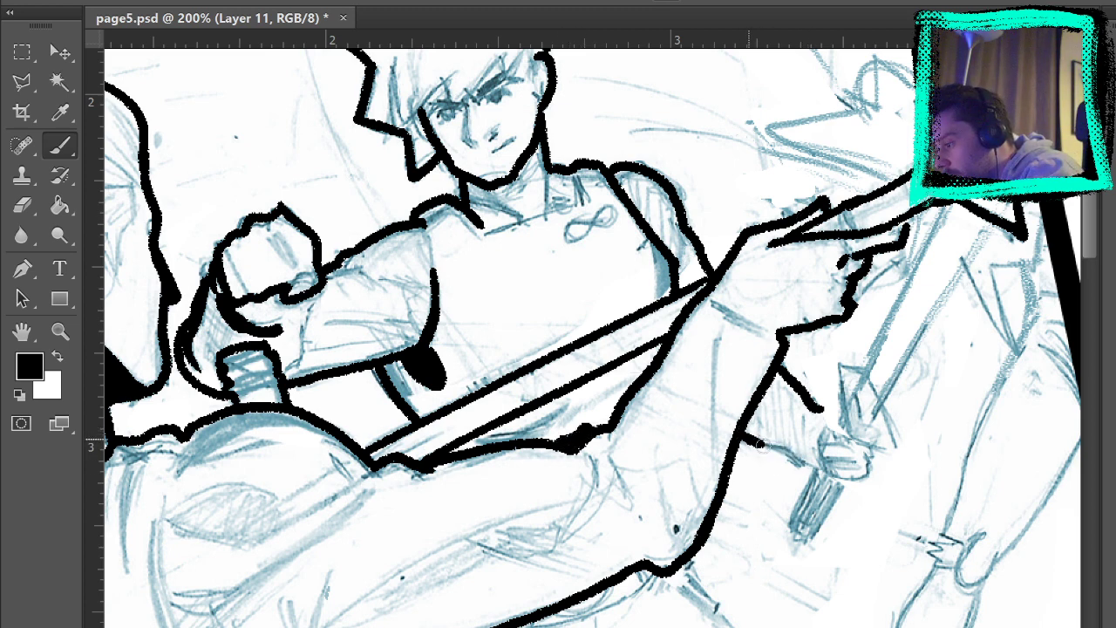
{"action": "left_click_drag", "start_coordinate": [758, 443], "coordinate": [818, 468]}
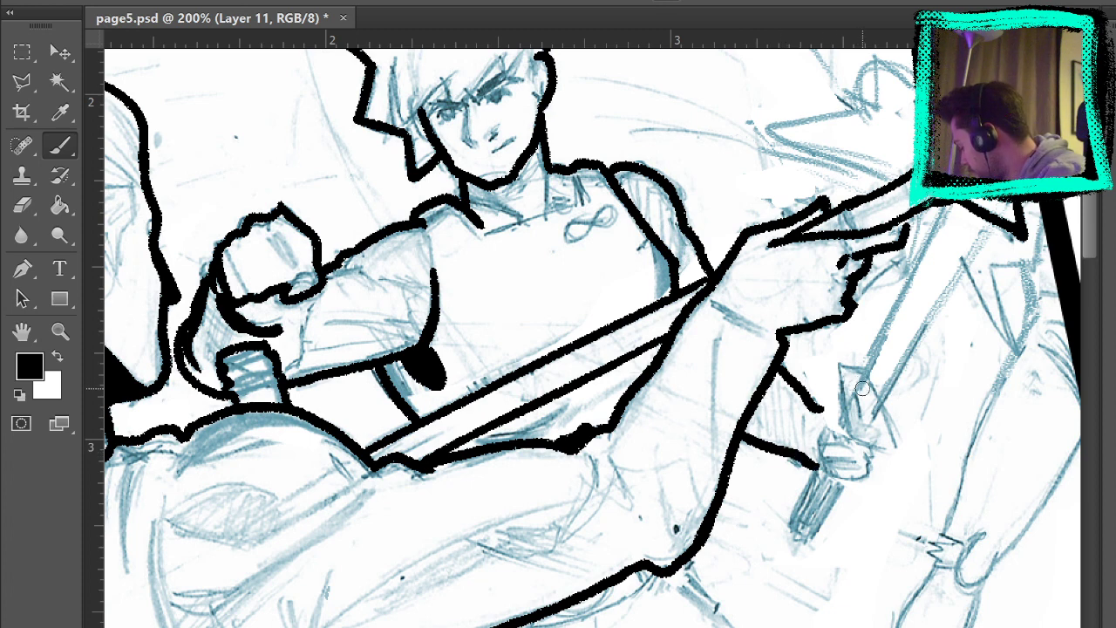
{"action": "mouse_move", "coordinate": [830, 431]}
{"action": "left_mouse_down"}
{"action": "mouse_move", "coordinate": [828, 475]}
{"action": "mouse_move", "coordinate": [876, 459]}
{"action": "left_mouse_up"}
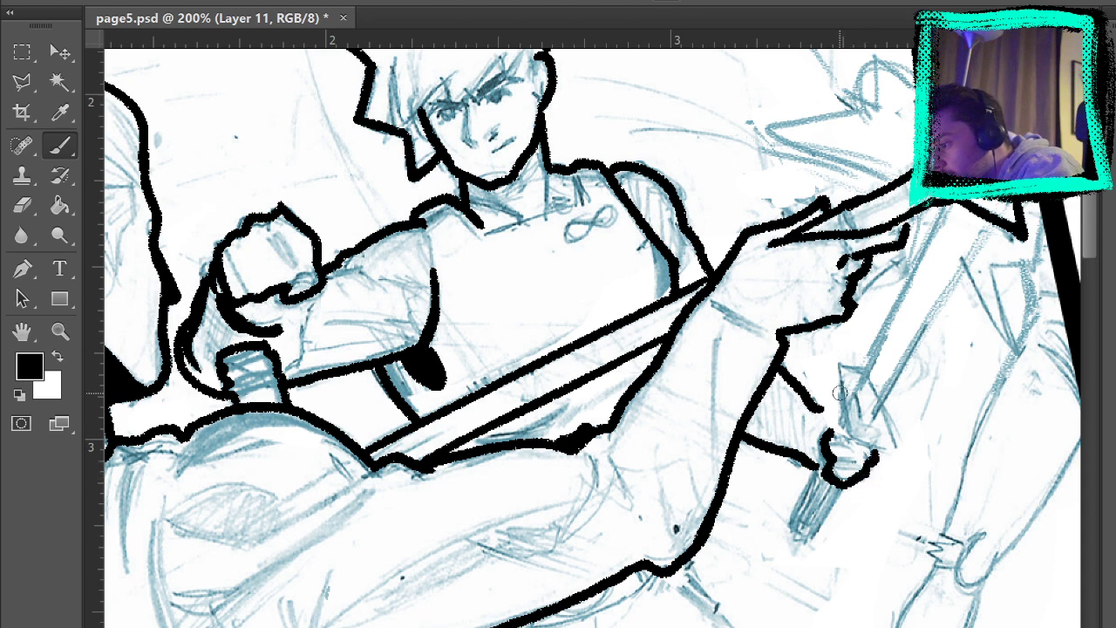
Ink the second sword's crossguard above the gripping fist and fill the handle below it solid black.
{"action": "mouse_move", "coordinate": [837, 371]}
{"action": "left_mouse_down"}
{"action": "mouse_move", "coordinate": [851, 440]}
{"action": "mouse_move", "coordinate": [905, 455]}
{"action": "left_mouse_up"}
{"action": "left_click_drag", "start_coordinate": [872, 399], "coordinate": [905, 457]}
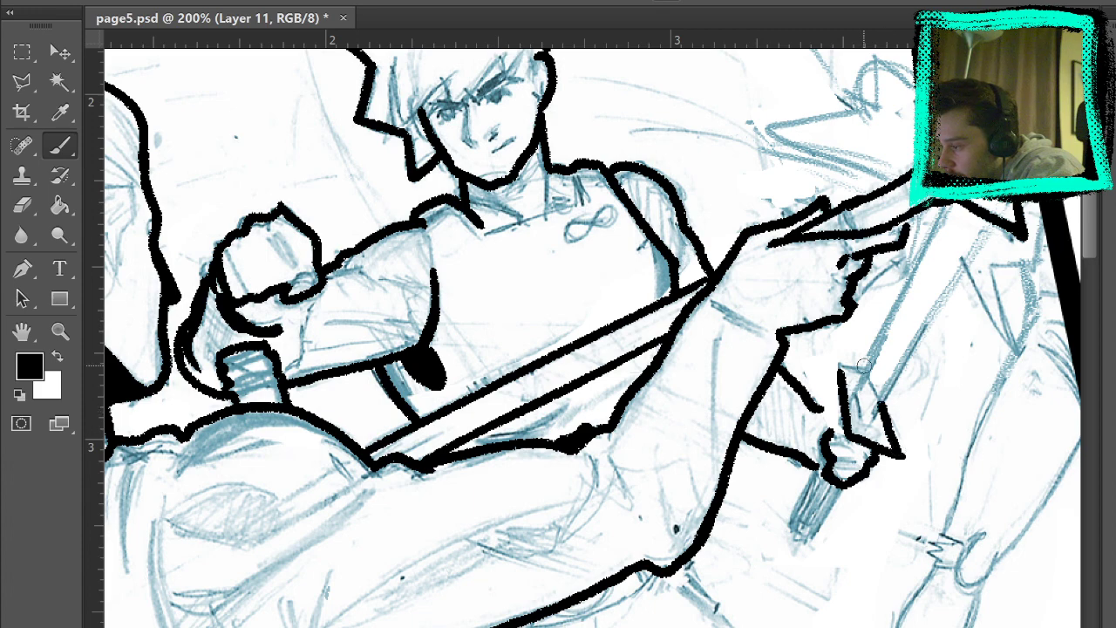
{"action": "left_click_drag", "start_coordinate": [842, 364], "coordinate": [863, 366]}
{"action": "mouse_move", "coordinate": [976, 270]}
{"action": "left_mouse_down"}
{"action": "mouse_move", "coordinate": [788, 462]}
{"action": "mouse_move", "coordinate": [890, 279]}
{"action": "mouse_move", "coordinate": [851, 310]}
{"action": "left_mouse_up"}
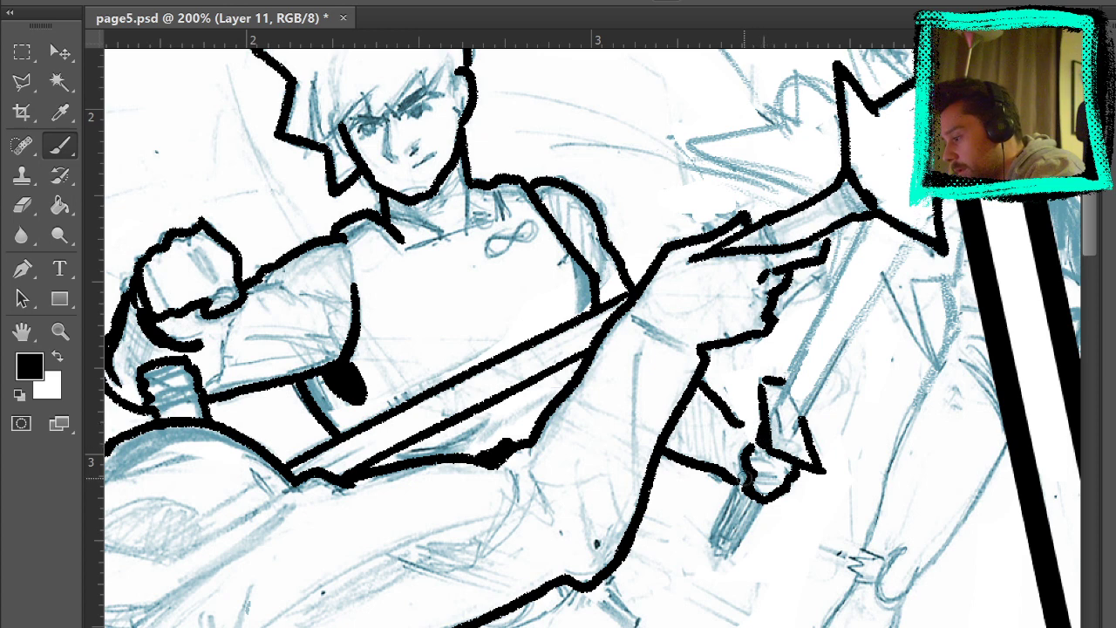
{"action": "mouse_move", "coordinate": [745, 471]}
{"action": "left_mouse_down"}
{"action": "mouse_move", "coordinate": [714, 539]}
{"action": "mouse_move", "coordinate": [720, 556]}
{"action": "mouse_move", "coordinate": [758, 496]}
{"action": "mouse_move", "coordinate": [728, 545]}
{"action": "mouse_move", "coordinate": [745, 492]}
{"action": "mouse_move", "coordinate": [720, 542]}
{"action": "left_mouse_up"}
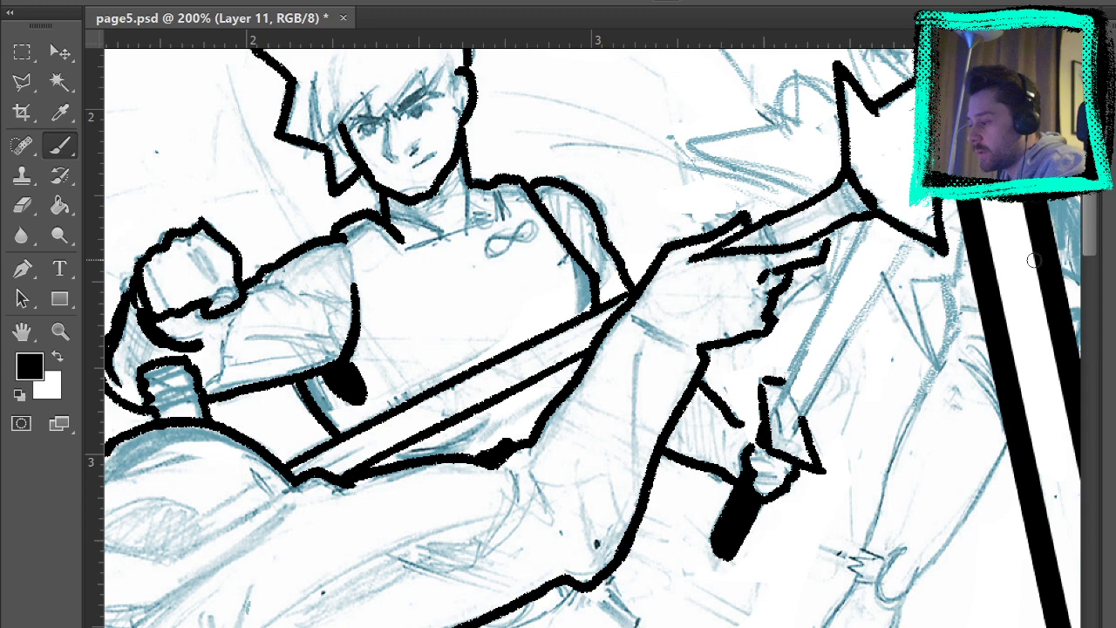
Hide the pencil sketch and erase the inked crossguard above the gripping fist.
{"action": "key", "text": "ctrl+comma"}
{"action": "mouse_move", "coordinate": [901, 548]}
{"action": "left_mouse_down"}
{"action": "mouse_move", "coordinate": [979, 461]}
{"action": "mouse_move", "coordinate": [956, 453]}
{"action": "left_mouse_up"}
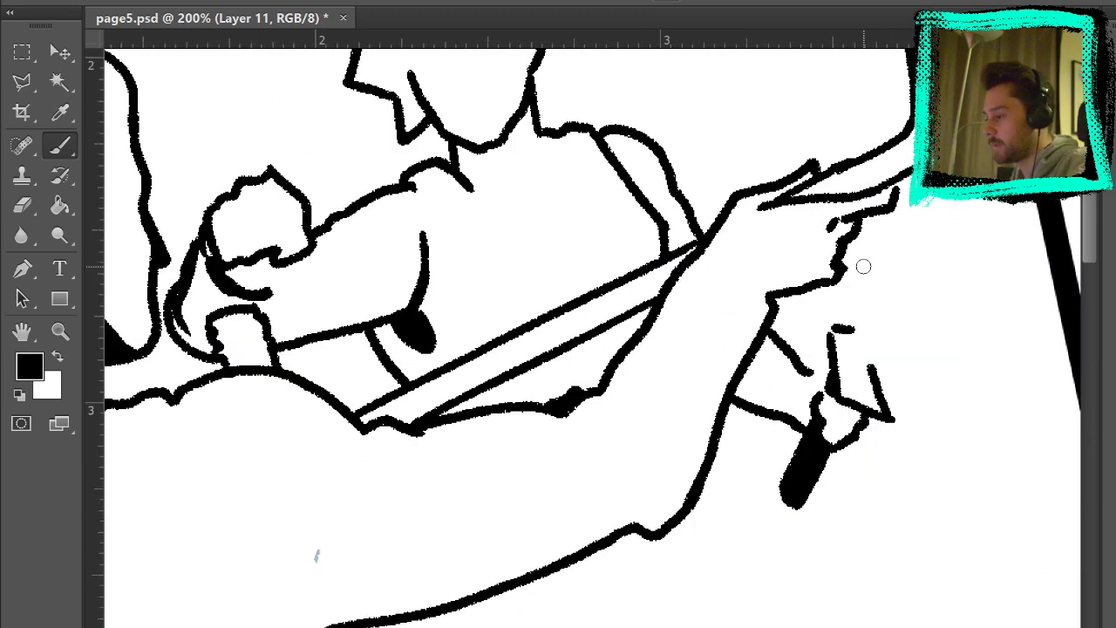
{"action": "key", "text": "e"}
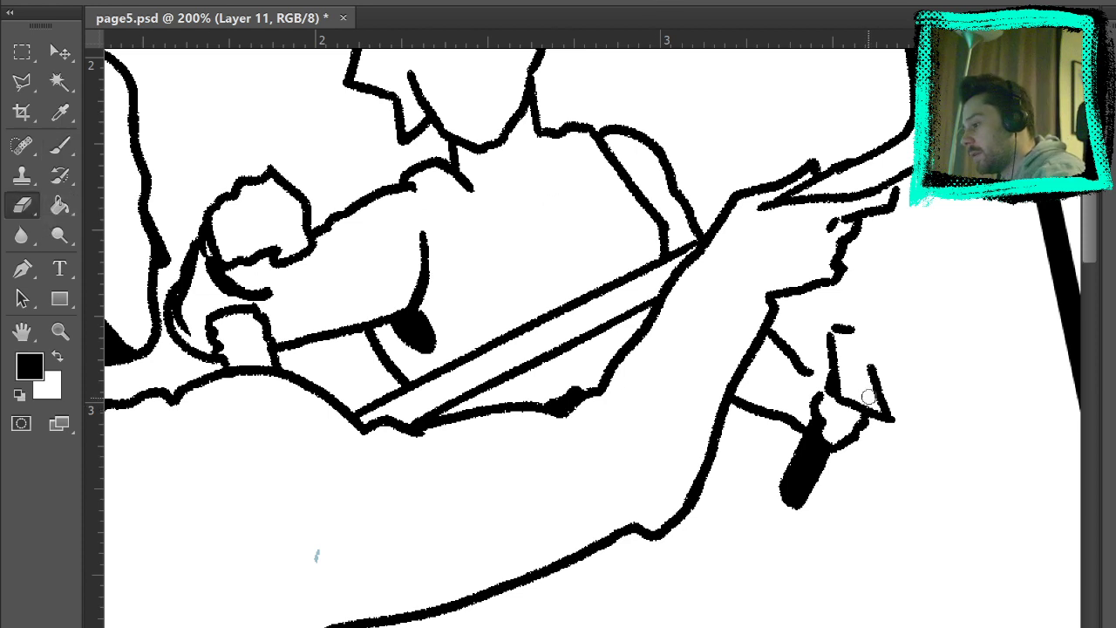
{"action": "mouse_move", "coordinate": [868, 397]}
{"action": "left_mouse_down"}
{"action": "mouse_move", "coordinate": [869, 378]}
{"action": "mouse_move", "coordinate": [849, 396]}
{"action": "mouse_move", "coordinate": [844, 366]}
{"action": "mouse_move", "coordinate": [858, 381]}
{"action": "left_mouse_up"}
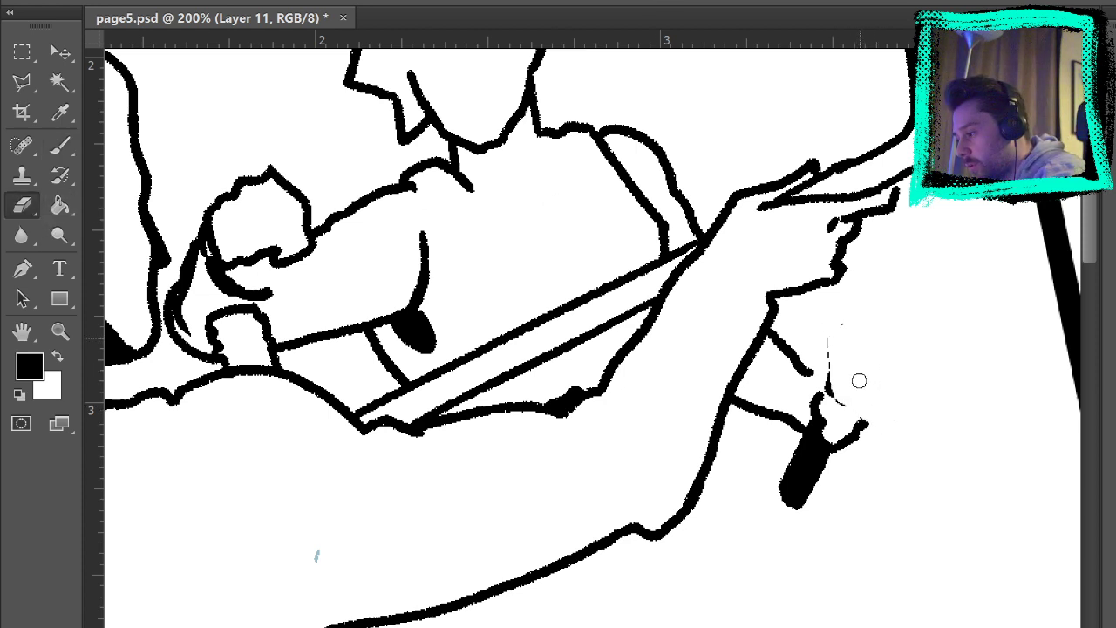
Re-ink the second sword's crossguard above the gripping fist, fill its underside black and start the blade's upper edge.
{"action": "left_click", "coordinate": [59, 145]}
{"action": "key", "text": "ctrl+comma"}
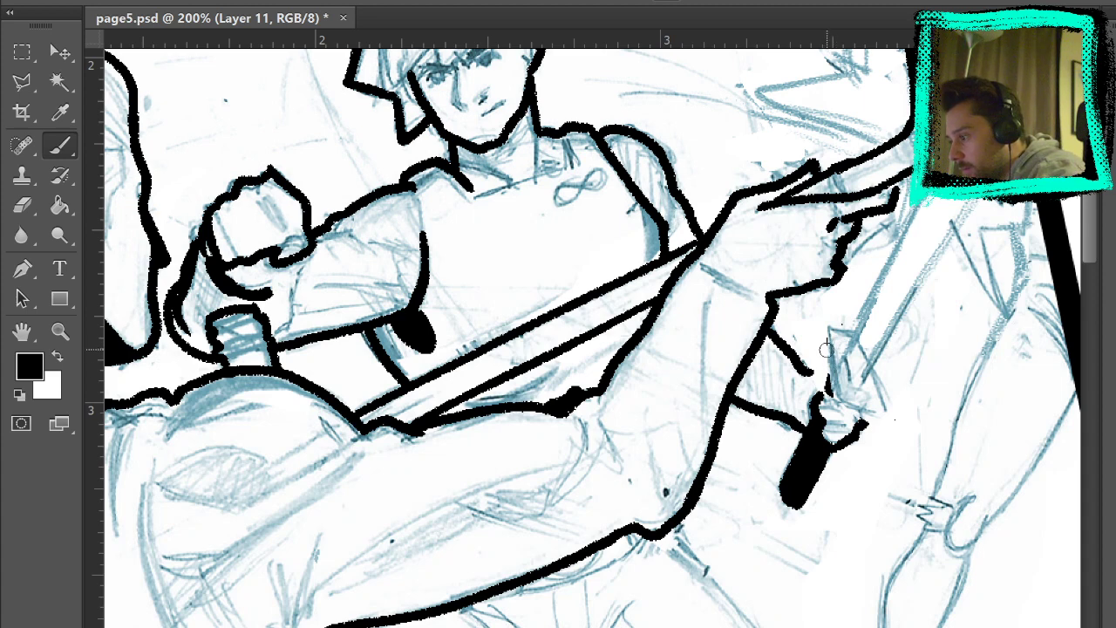
{"action": "mouse_move", "coordinate": [826, 334]}
{"action": "left_mouse_down"}
{"action": "mouse_move", "coordinate": [825, 381]}
{"action": "mouse_move", "coordinate": [884, 410]}
{"action": "left_mouse_up"}
{"action": "mouse_move", "coordinate": [826, 335]}
{"action": "left_mouse_down"}
{"action": "mouse_move", "coordinate": [867, 358]}
{"action": "mouse_move", "coordinate": [877, 383]}
{"action": "mouse_move", "coordinate": [857, 347]}
{"action": "mouse_move", "coordinate": [848, 350]}
{"action": "mouse_move", "coordinate": [887, 279]}
{"action": "left_mouse_up"}
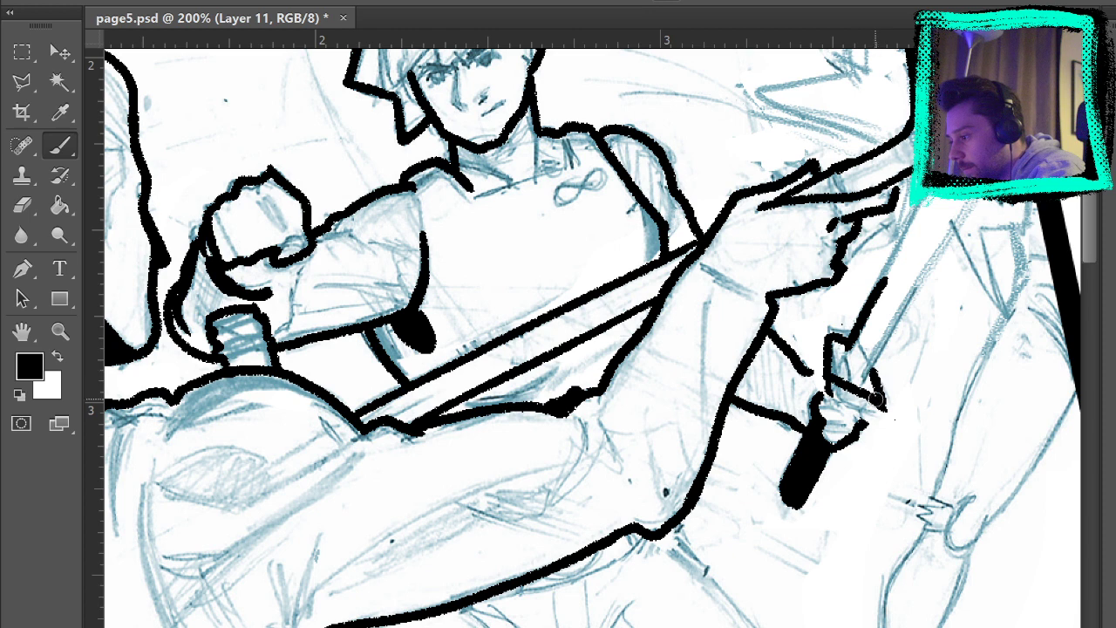
{"action": "left_click_drag", "start_coordinate": [847, 383], "coordinate": [889, 407]}
{"action": "left_click", "coordinate": [22, 205]}
{"action": "key", "text": "b"}
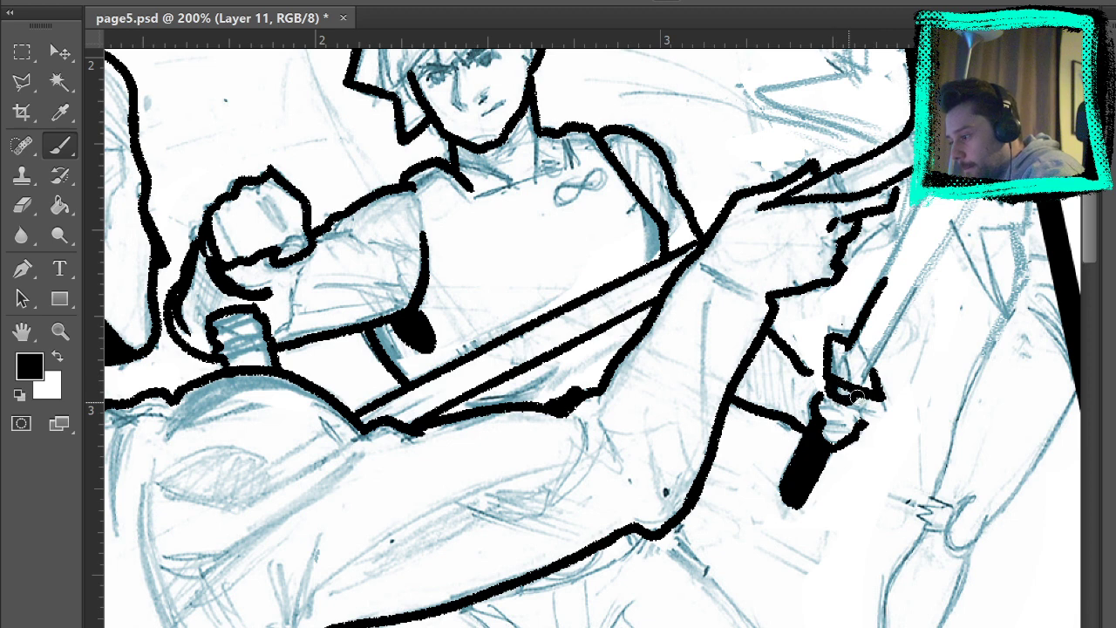
{"action": "key", "text": "ctrl+comma"}
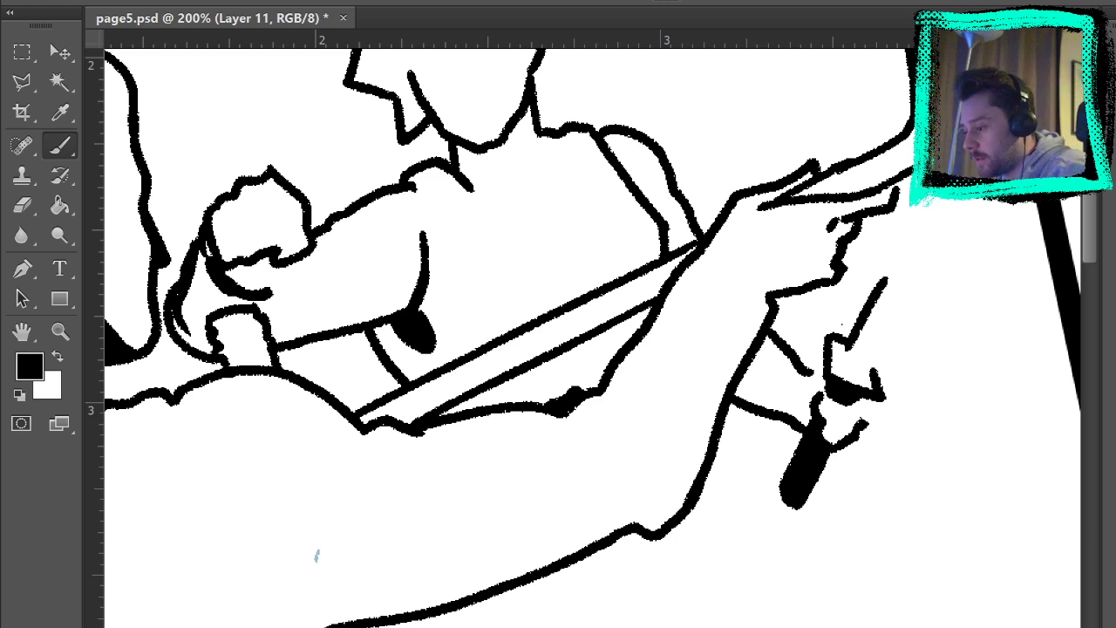
{"action": "key", "text": "ctrl+comma"}
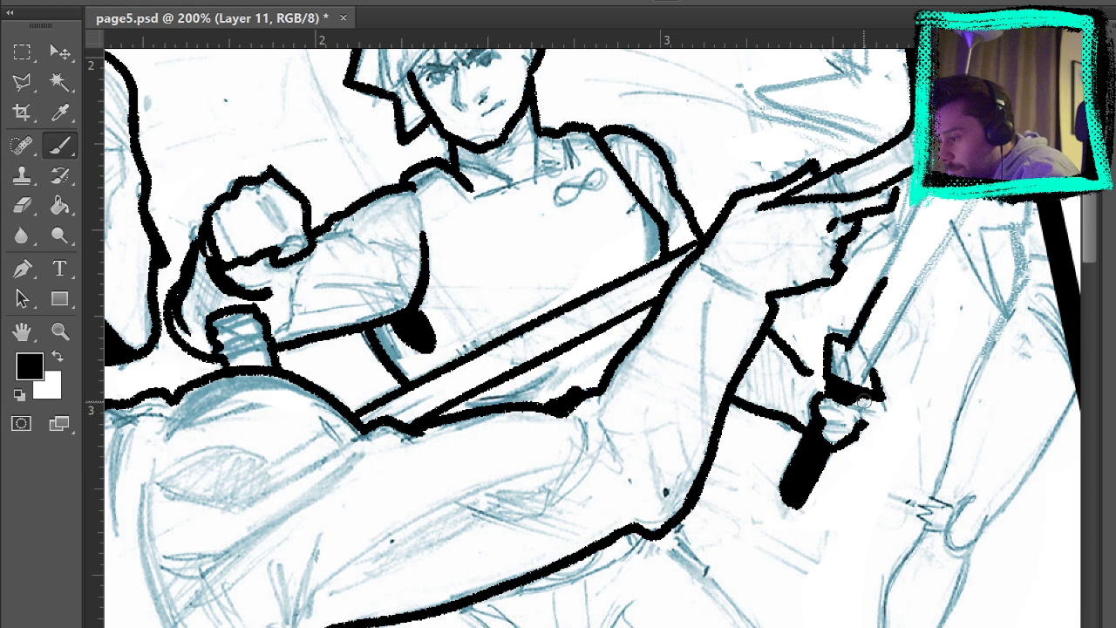
Ink the remaining thumb and knuckle outlines to close the fist beneath the crossguard.
{"action": "mouse_move", "coordinate": [819, 369]}
{"action": "left_mouse_down"}
{"action": "mouse_move", "coordinate": [837, 338]}
{"action": "mouse_move", "coordinate": [830, 366]}
{"action": "left_mouse_up"}
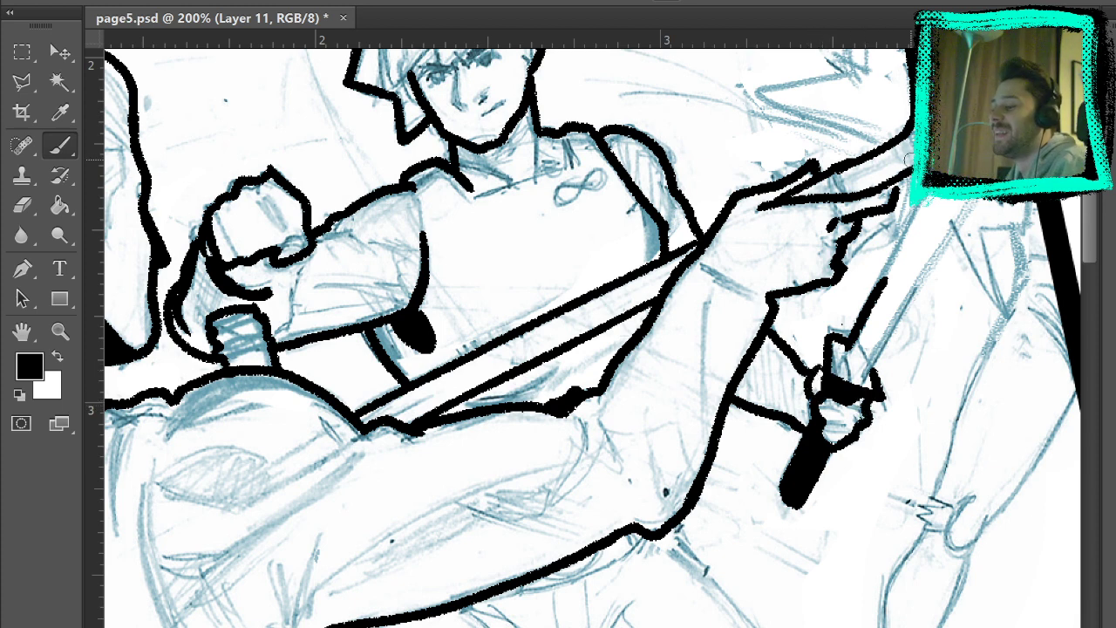
{"action": "key", "text": "ctrl+comma"}
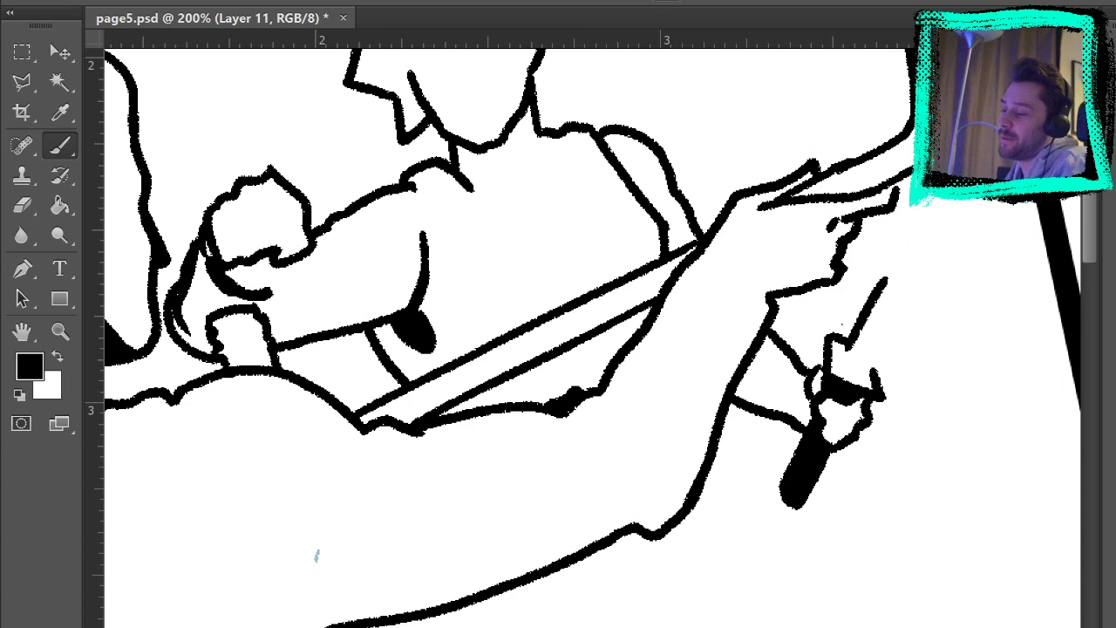
{"action": "key", "text": "ctrl+comma"}
Ink the outer contour of the background fighter's far leg from the foreground arm down to the panel border.
{"action": "mouse_move", "coordinate": [790, 380]}
{"action": "left_mouse_down"}
{"action": "mouse_move", "coordinate": [810, 475]}
{"action": "mouse_move", "coordinate": [855, 428]}
{"action": "left_mouse_up"}
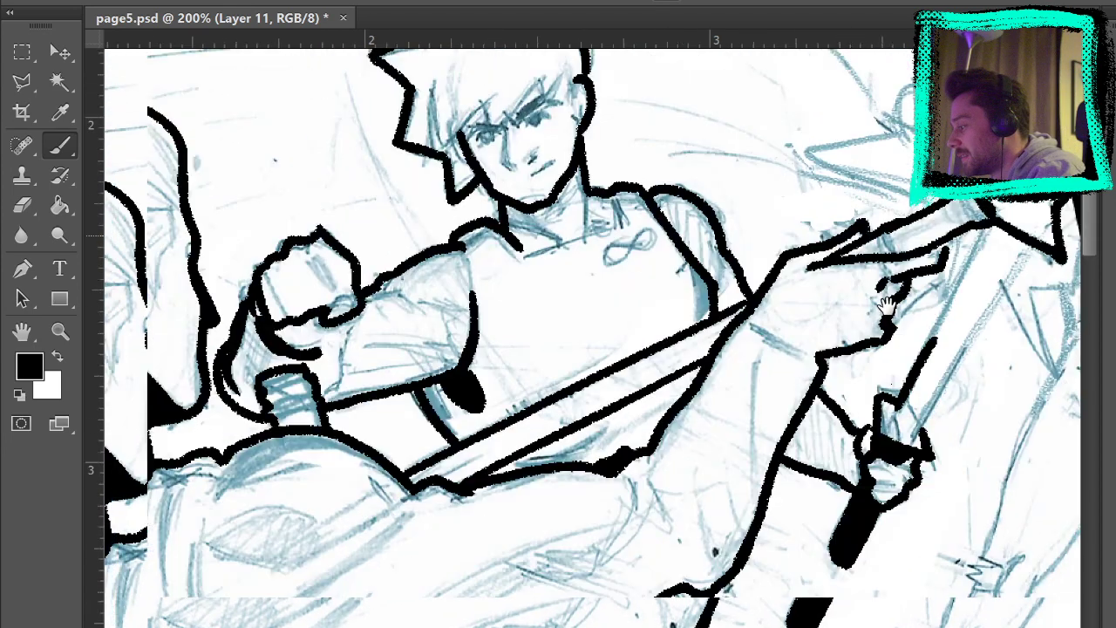
{"action": "mouse_move", "coordinate": [888, 340]}
{"action": "left_mouse_down"}
{"action": "mouse_move", "coordinate": [777, 524]}
{"action": "mouse_move", "coordinate": [738, 242]}
{"action": "mouse_move", "coordinate": [733, 101]}
{"action": "left_mouse_up"}
{"action": "left_click_drag", "start_coordinate": [809, 355], "coordinate": [765, 175]}
{"action": "mouse_move", "coordinate": [616, 218]}
{"action": "left_mouse_down"}
{"action": "mouse_move", "coordinate": [753, 394]}
{"action": "mouse_move", "coordinate": [803, 489]}
{"action": "mouse_move", "coordinate": [788, 442]}
{"action": "mouse_move", "coordinate": [825, 532]}
{"action": "mouse_move", "coordinate": [835, 294]}
{"action": "left_mouse_up"}
{"action": "key", "text": "ctrl+z"}
{"action": "key", "text": "ctrl+z"}
{"action": "left_click_drag", "start_coordinate": [767, 305], "coordinate": [782, 416]}
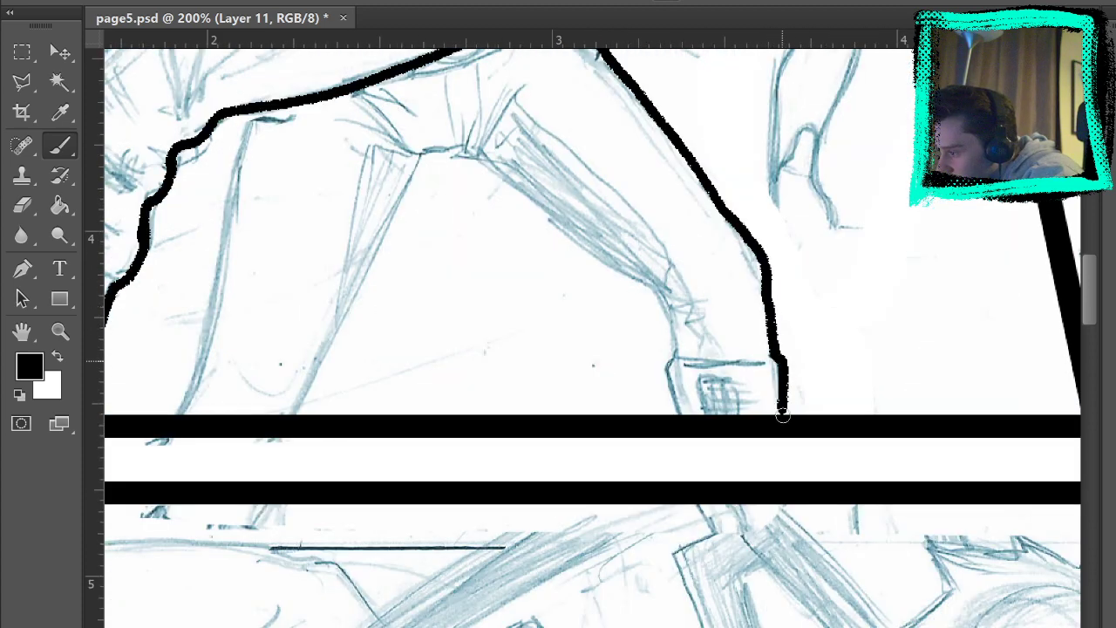
Ink the inner contour of the far leg from the crotch past the boot cuff to the panel border.
{"action": "mouse_move", "coordinate": [478, 150]}
{"action": "left_mouse_down"}
{"action": "mouse_move", "coordinate": [560, 225]}
{"action": "mouse_move", "coordinate": [660, 292]}
{"action": "mouse_move", "coordinate": [682, 414]}
{"action": "left_mouse_up"}
{"action": "key", "text": "ctrl+z"}
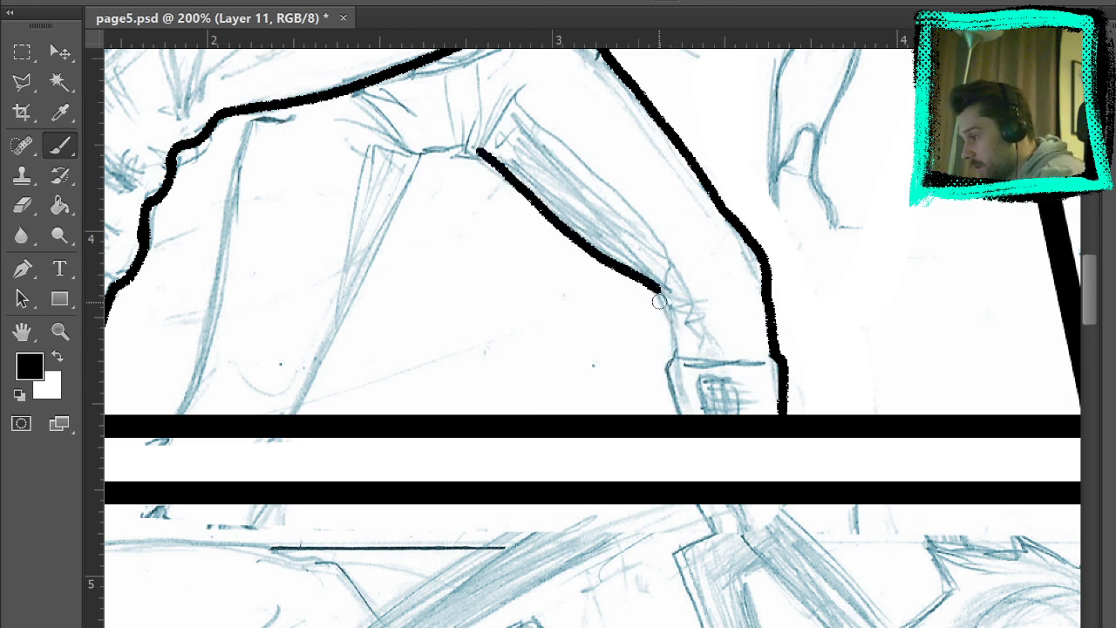
{"action": "mouse_move", "coordinate": [656, 288]}
{"action": "left_mouse_down"}
{"action": "mouse_move", "coordinate": [676, 351]}
{"action": "mouse_move", "coordinate": [664, 384]}
{"action": "mouse_move", "coordinate": [675, 415]}
{"action": "left_mouse_up"}
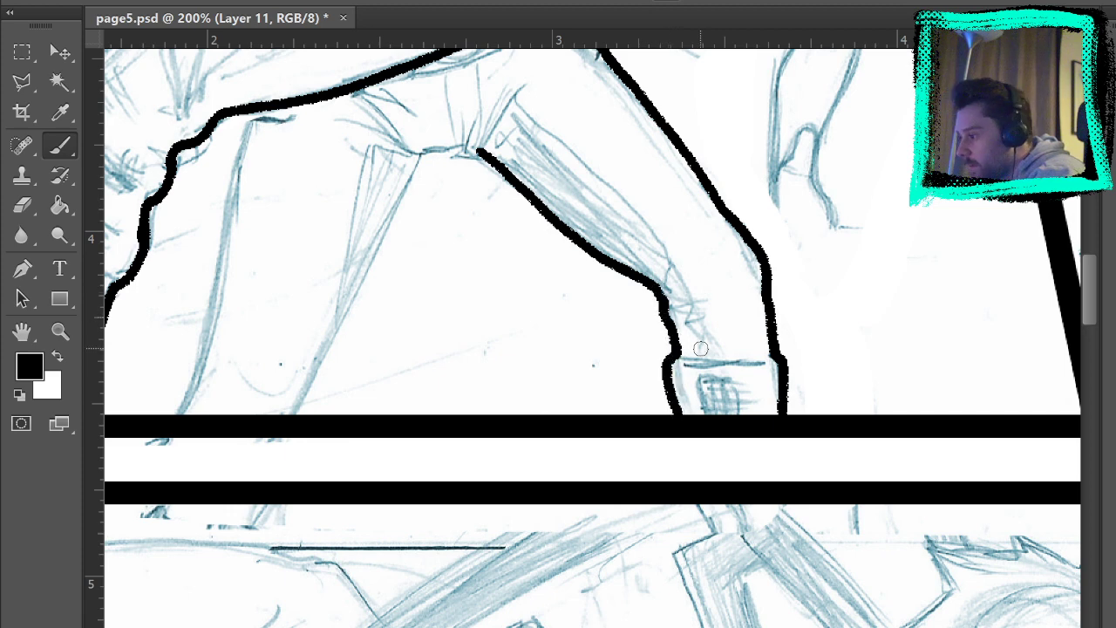
Ink the background fighter's crotch line and both contours of his other leg down to the panel border.
{"action": "mouse_move", "coordinate": [590, 271]}
{"action": "left_mouse_down"}
{"action": "mouse_move", "coordinate": [720, 326]}
{"action": "mouse_move", "coordinate": [755, 373]}
{"action": "left_mouse_up"}
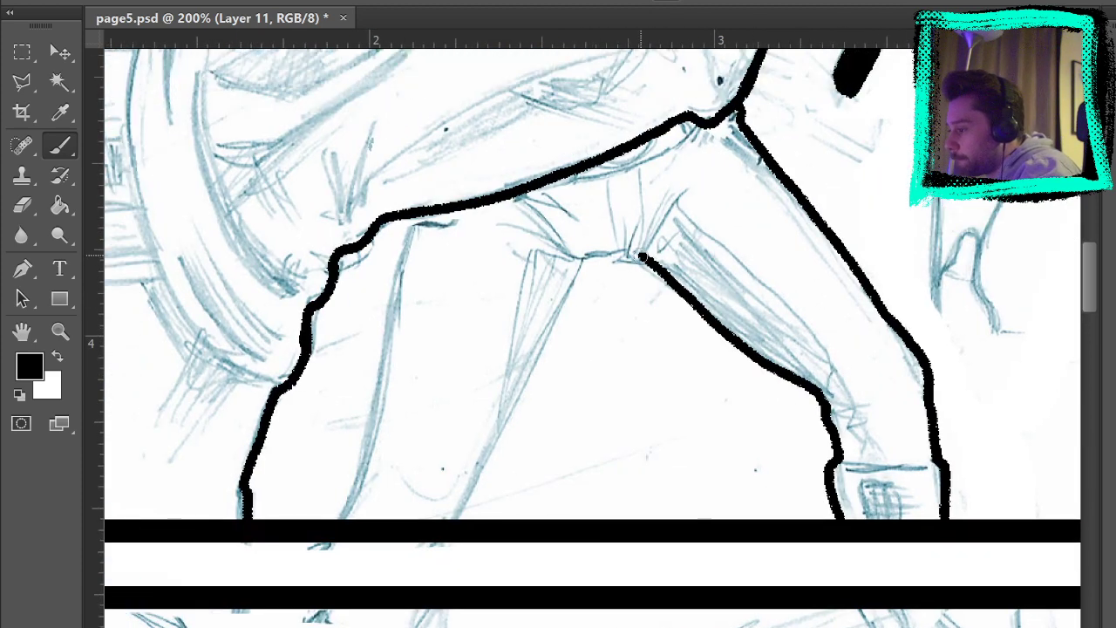
{"action": "mouse_move", "coordinate": [643, 257]}
{"action": "left_mouse_down"}
{"action": "mouse_move", "coordinate": [581, 271]}
{"action": "mouse_move", "coordinate": [592, 271]}
{"action": "mouse_move", "coordinate": [465, 528]}
{"action": "left_mouse_up"}
{"action": "key", "text": "ctrl+z"}
{"action": "left_click_drag", "start_coordinate": [415, 218], "coordinate": [344, 518]}
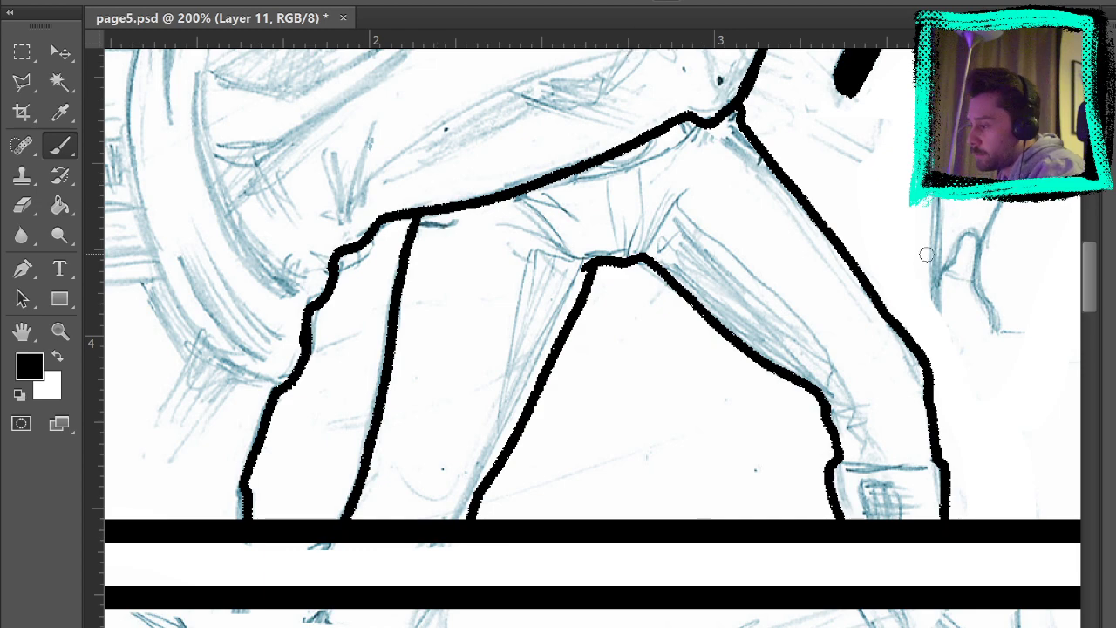
Ink the second sword's lower blade edge as a straight line from the crossguard to the star-shaped burst, and close the blade's base.
{"action": "left_click_drag", "start_coordinate": [736, 361], "coordinate": [600, 593]}
{"action": "left_click_drag", "start_coordinate": [923, 157], "coordinate": [876, 480]}
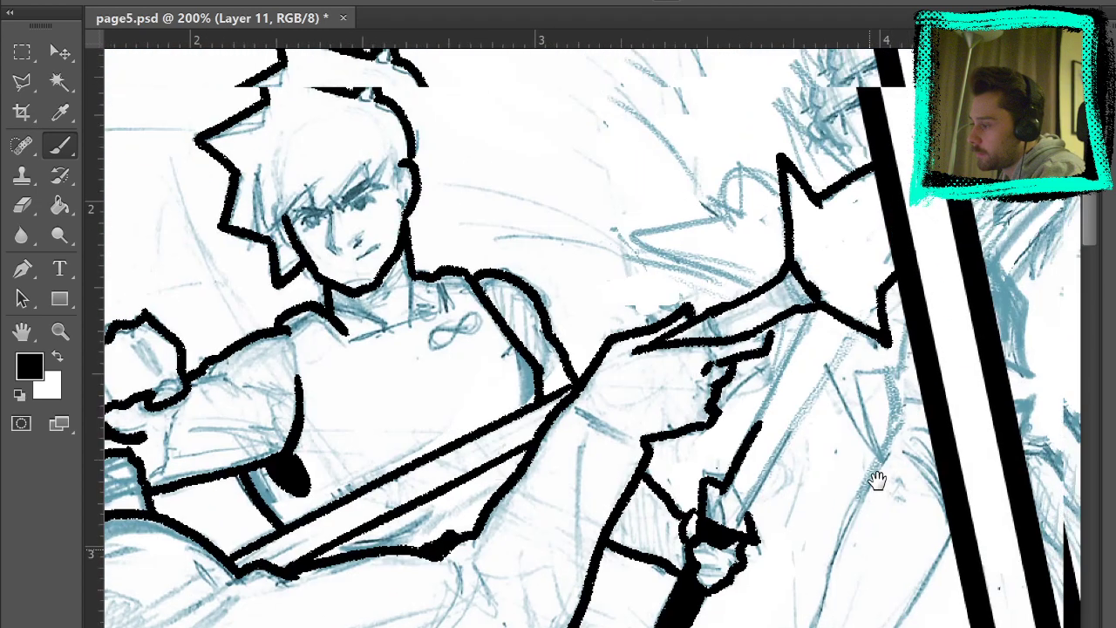
{"action": "left_click", "coordinate": [738, 520]}
{"action": "left_click", "coordinate": [868, 316], "text": "shift"}
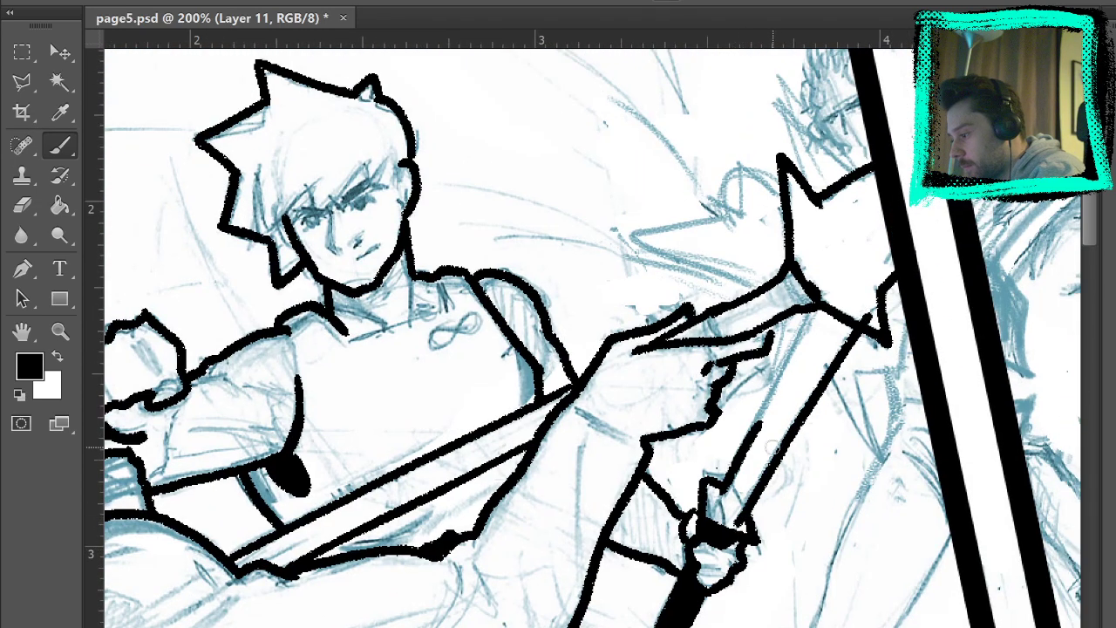
{"action": "left_click_drag", "start_coordinate": [723, 487], "coordinate": [738, 520]}
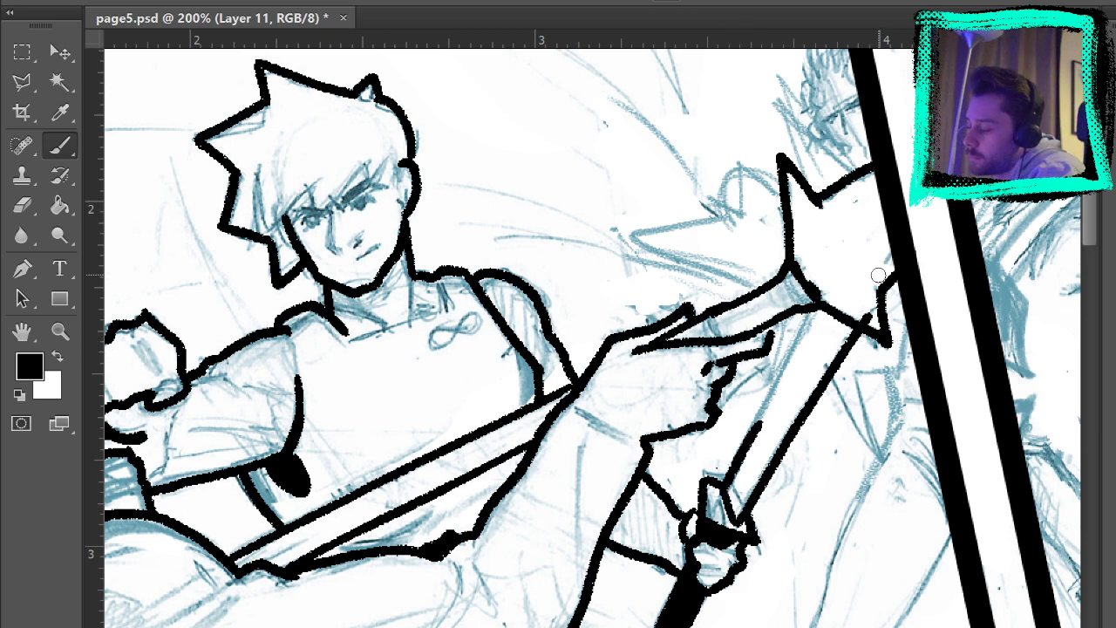
Ink the second sword's upper blade edge up to the burst, erasing and redrawing its uneven middle section.
{"action": "mouse_move", "coordinate": [755, 428]}
{"action": "left_mouse_down"}
{"action": "mouse_move", "coordinate": [816, 315]}
{"action": "mouse_move", "coordinate": [730, 464]}
{"action": "left_mouse_up"}
{"action": "key", "text": "ctrl+z"}
{"action": "key", "text": "e"}
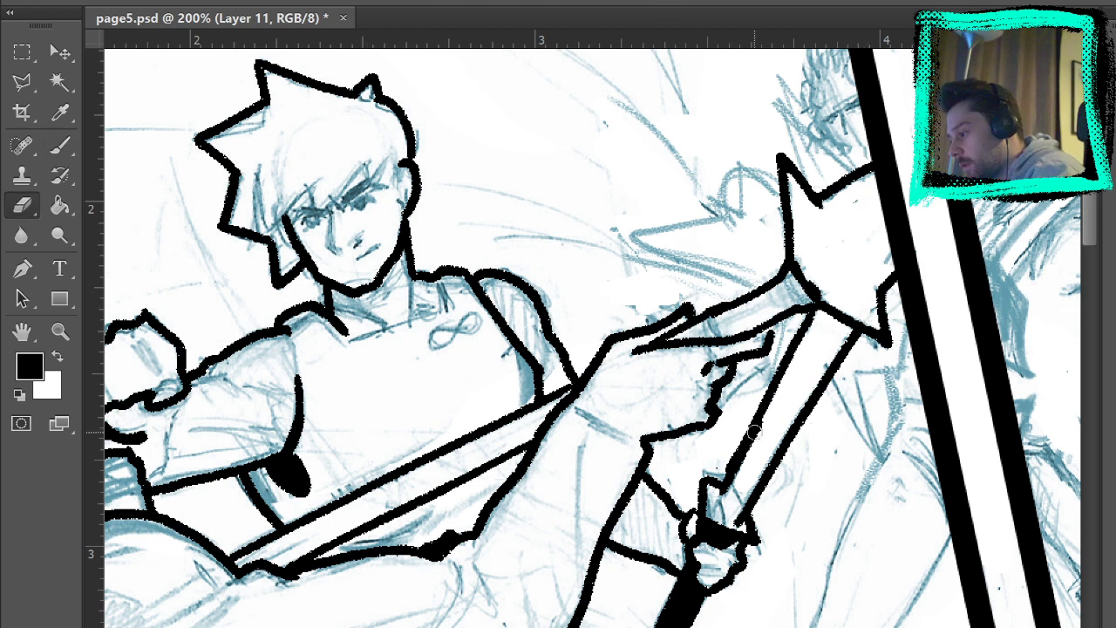
{"action": "left_click_drag", "start_coordinate": [747, 429], "coordinate": [767, 390]}
{"action": "key", "text": "b"}
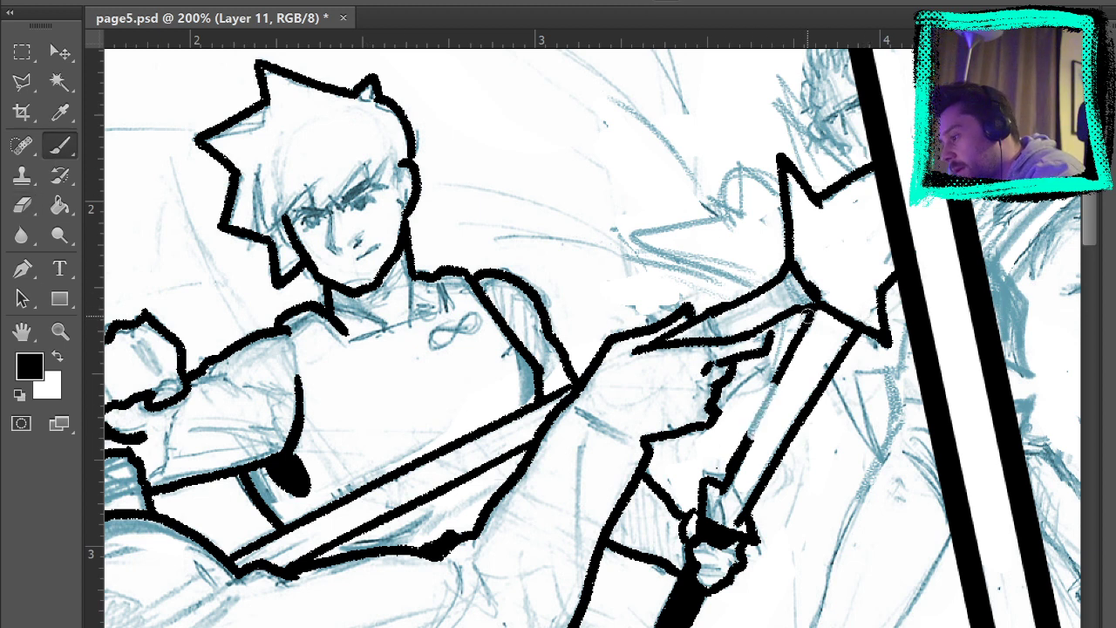
{"action": "left_click_drag", "start_coordinate": [805, 314], "coordinate": [753, 430]}
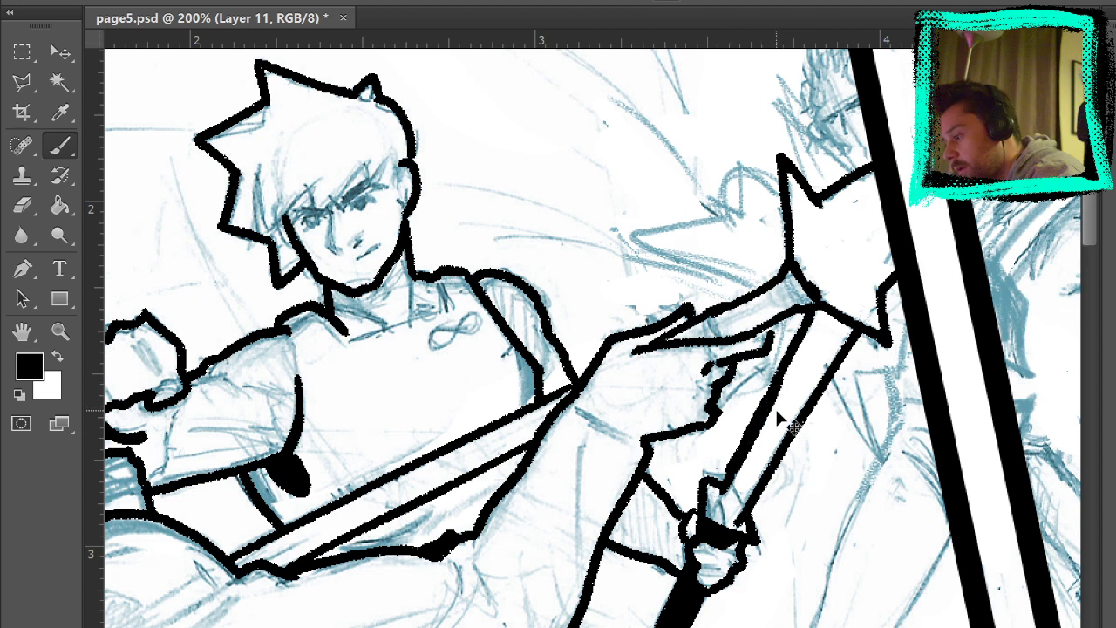
{"action": "left_click", "coordinate": [22, 208]}
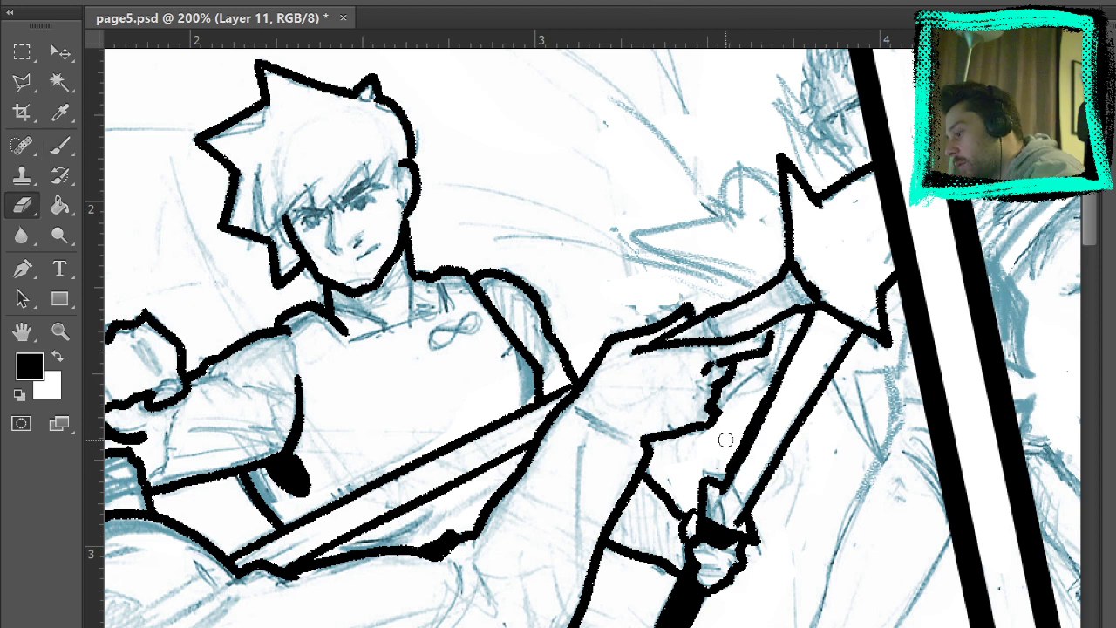
{"action": "left_click", "coordinate": [74, 156]}
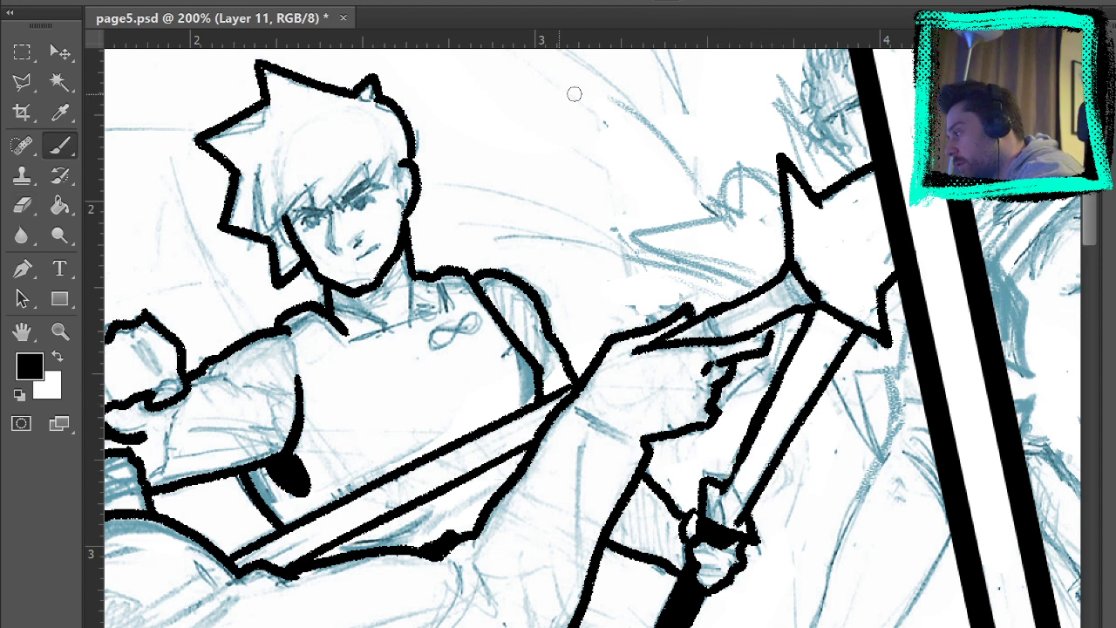
{"action": "left_click_drag", "start_coordinate": [749, 438], "coordinate": [724, 489]}
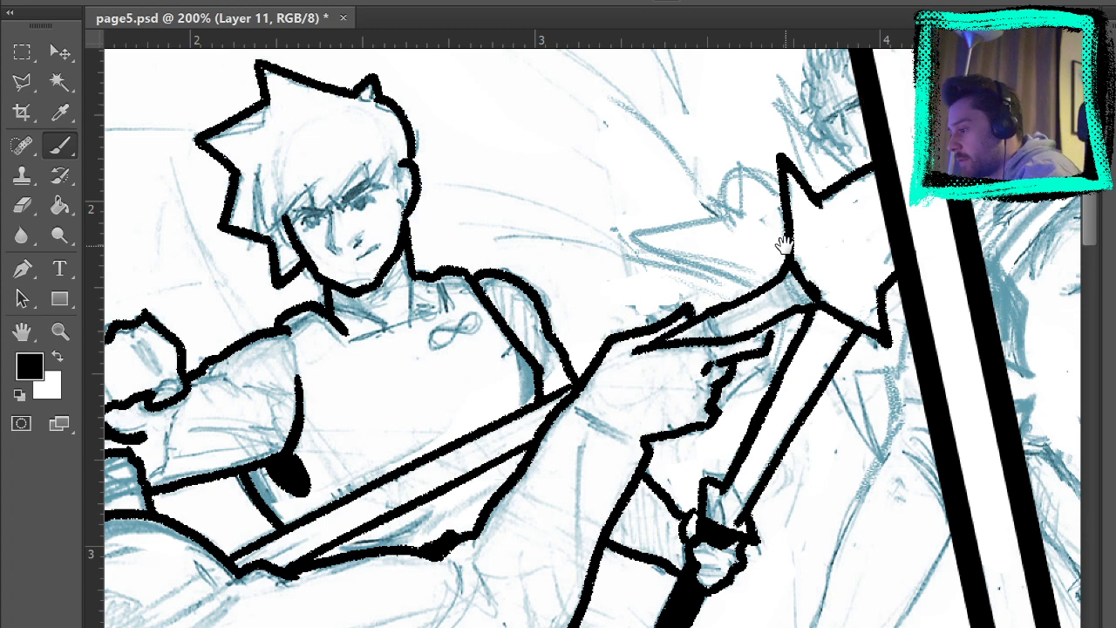
Review the inks on the full page with the pencil sketch hidden and shown, and return to the first panel's far side.
{"action": "left_click_drag", "start_coordinate": [783, 246], "coordinate": [883, 163]}
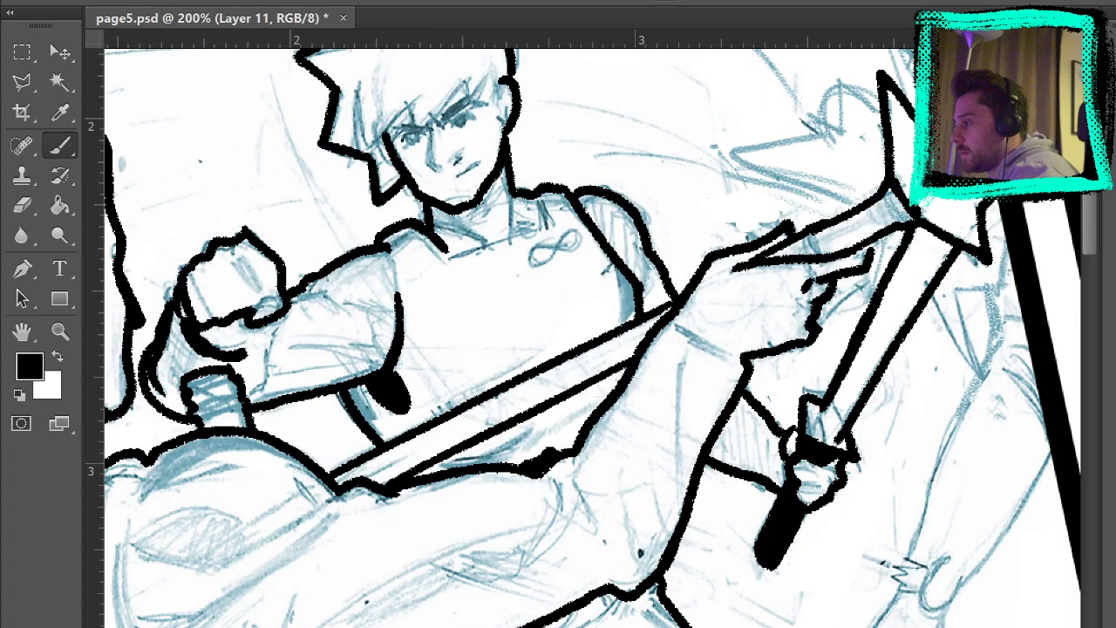
{"action": "key", "text": "ctrl+0"}
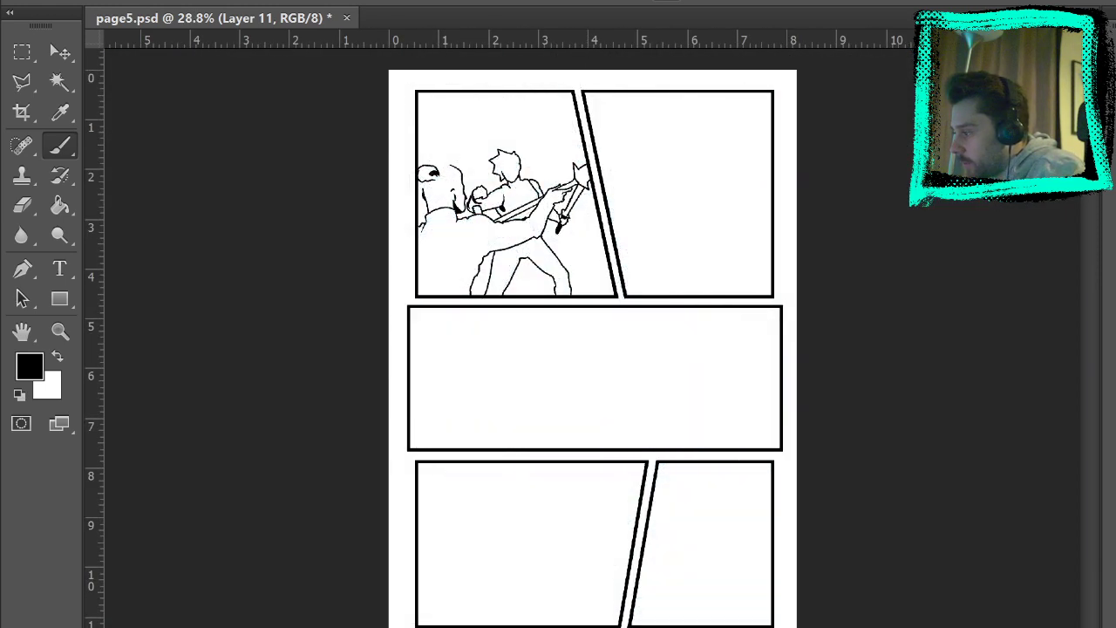
{"action": "left_click", "coordinate": [1100, 614]}
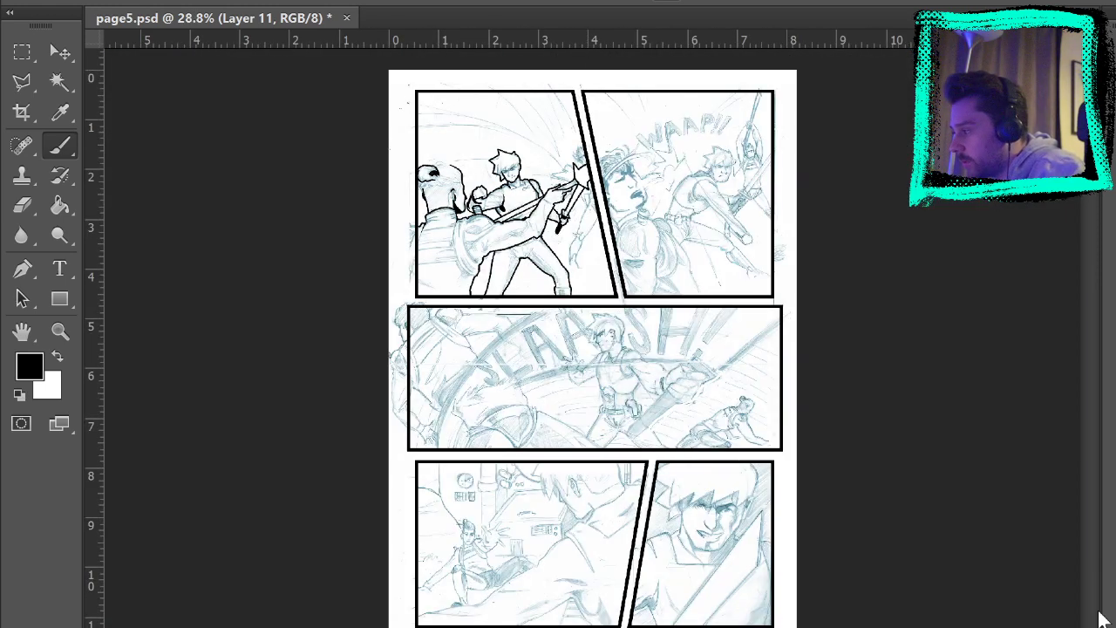
{"action": "left_click", "coordinate": [61, 334]}
{"action": "left_click_drag", "start_coordinate": [561, 180], "coordinate": [607, 202]}
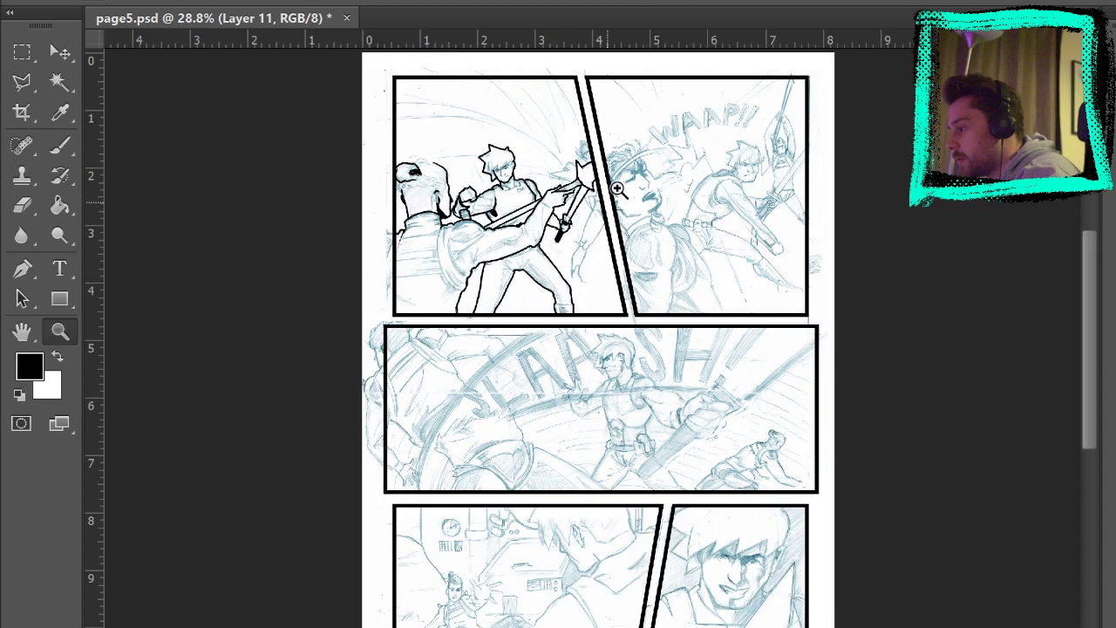
{"action": "left_click", "coordinate": [615, 189]}
{"action": "left_click", "coordinate": [605, 167]}
{"action": "left_click", "coordinate": [586, 136]}
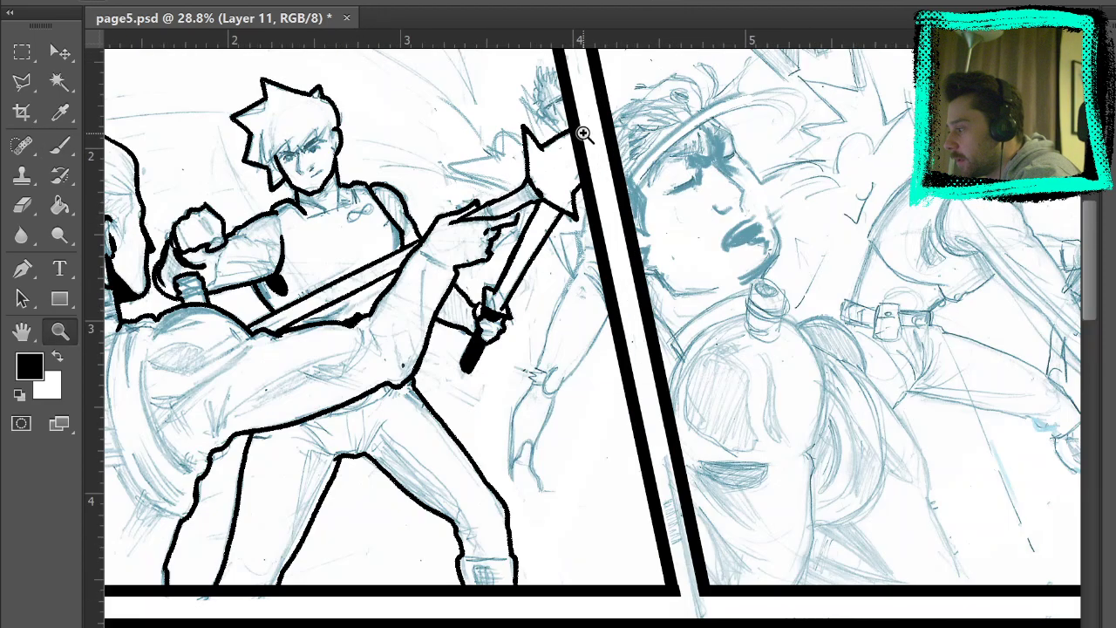
{"action": "left_click_drag", "start_coordinate": [583, 134], "coordinate": [529, 223]}
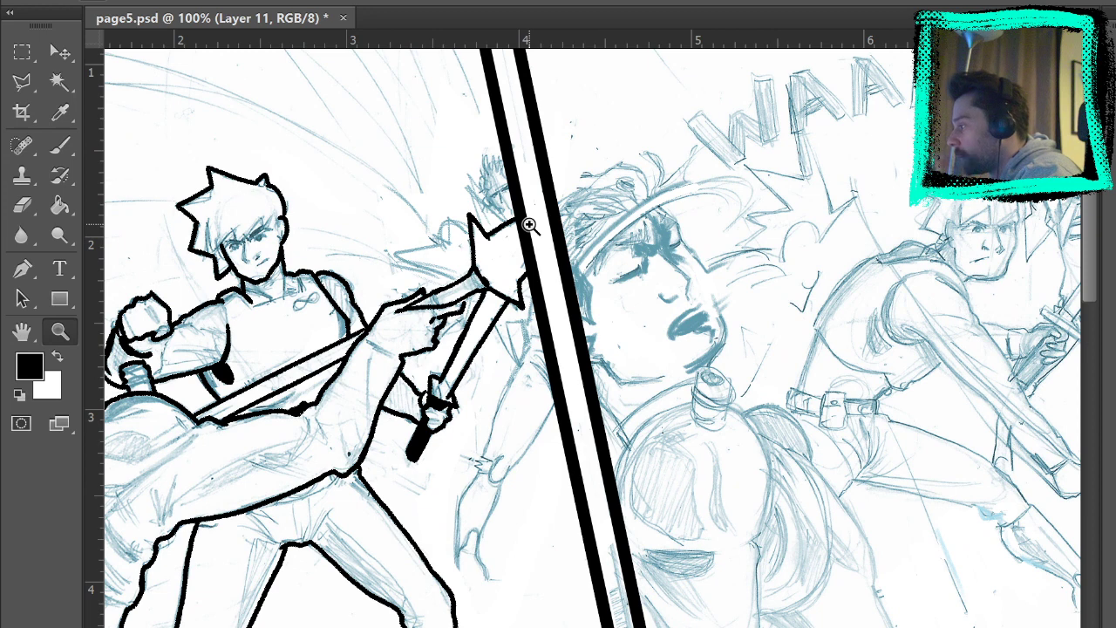
Doodle a small figure with a raised arm in the empty space above the background fighter.
{"action": "key", "text": "b"}
{"action": "left_click_drag", "start_coordinate": [354, 107], "coordinate": [379, 125]}
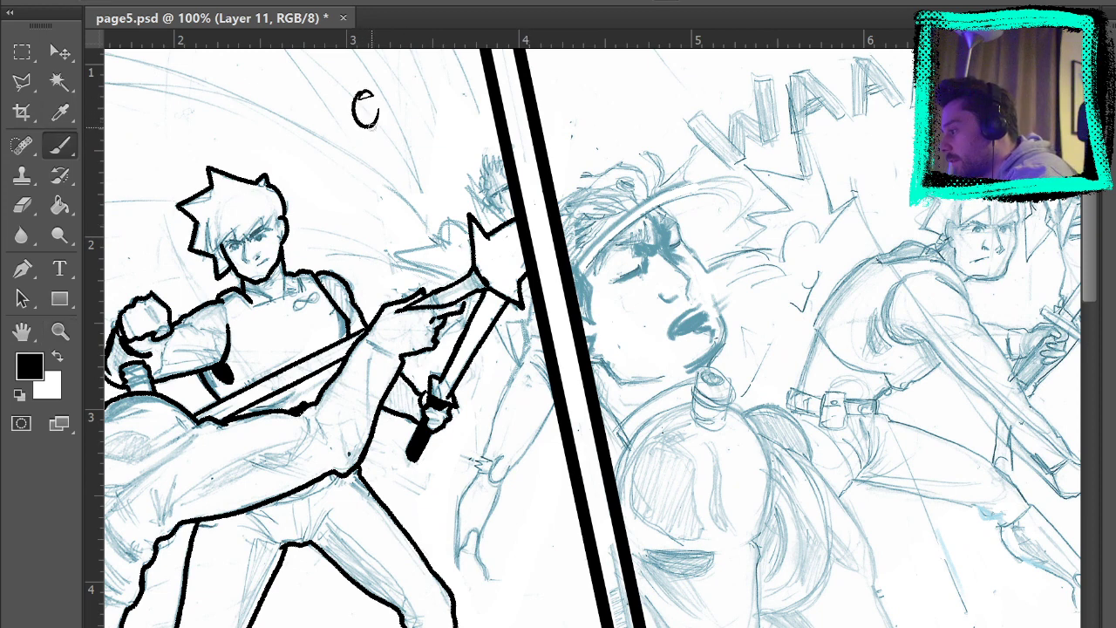
{"action": "mouse_move", "coordinate": [389, 72]}
{"action": "left_mouse_down"}
{"action": "mouse_move", "coordinate": [375, 127]}
{"action": "mouse_move", "coordinate": [389, 93]}
{"action": "left_mouse_up"}
{"action": "mouse_move", "coordinate": [401, 94]}
{"action": "left_mouse_down"}
{"action": "mouse_move", "coordinate": [376, 54]}
{"action": "mouse_move", "coordinate": [388, 65]}
{"action": "mouse_move", "coordinate": [382, 135]}
{"action": "left_mouse_up"}
{"action": "mouse_move", "coordinate": [389, 59]}
{"action": "left_mouse_down"}
{"action": "mouse_move", "coordinate": [361, 59]}
{"action": "mouse_move", "coordinate": [385, 91]}
{"action": "mouse_move", "coordinate": [387, 125]}
{"action": "mouse_move", "coordinate": [324, 184]}
{"action": "left_mouse_up"}
{"action": "mouse_move", "coordinate": [353, 135]}
{"action": "left_mouse_down"}
{"action": "mouse_move", "coordinate": [382, 252]}
{"action": "mouse_move", "coordinate": [419, 226]}
{"action": "left_mouse_up"}
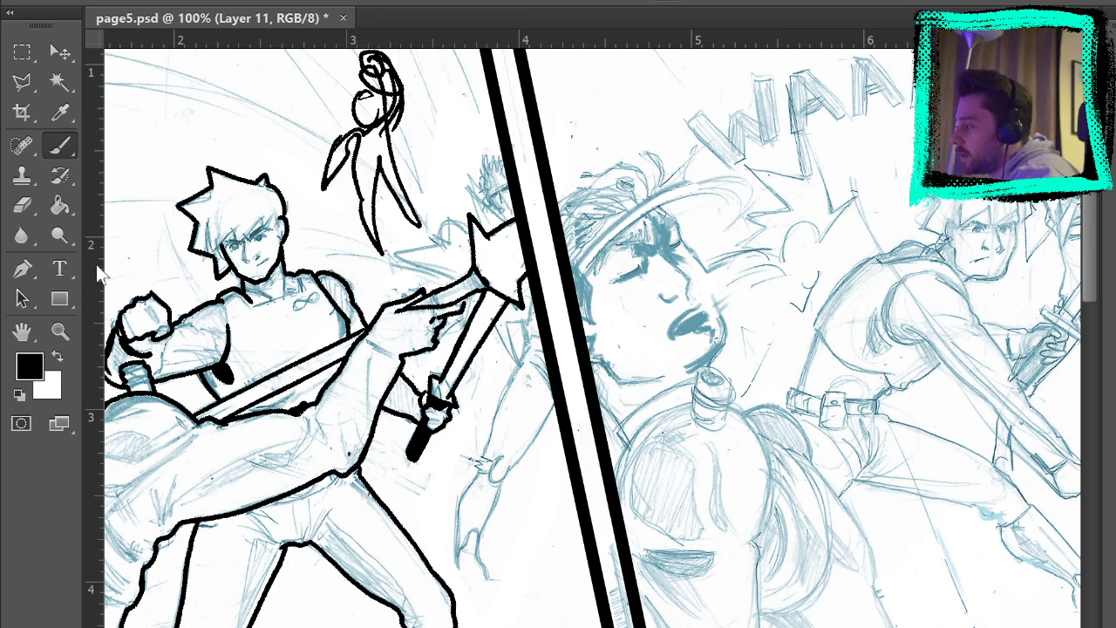
Remove the small doodled figure above the background fighter by enclosing it in a polygonal selection and deleting it, and clear the selection.
{"action": "key", "text": "e"}
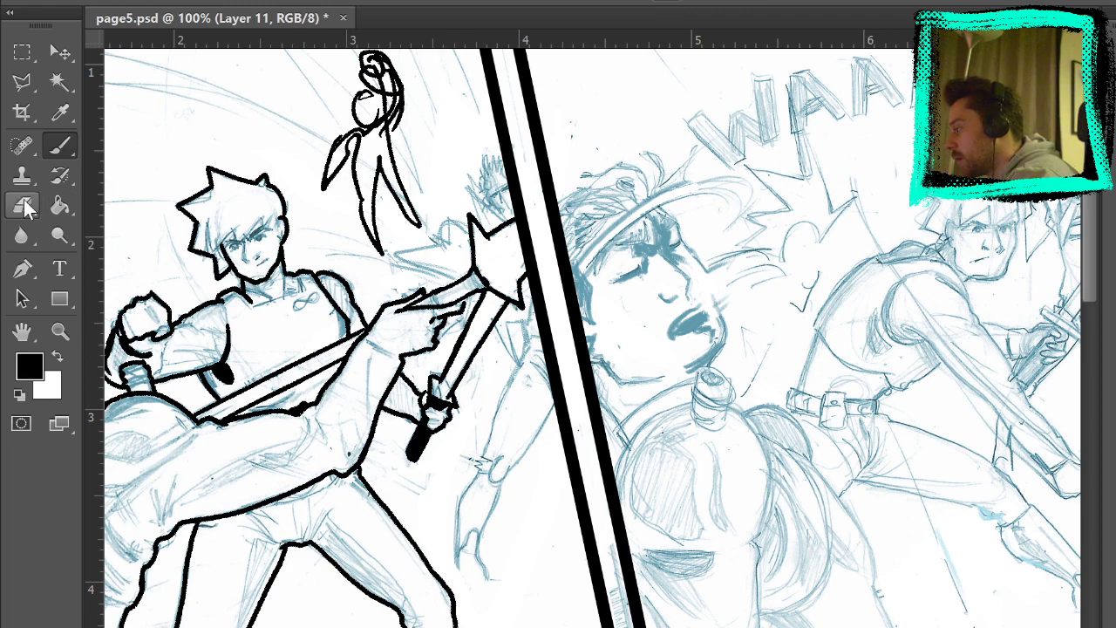
{"action": "left_click_drag", "start_coordinate": [383, 256], "coordinate": [397, 166]}
{"action": "left_click", "coordinate": [29, 82]}
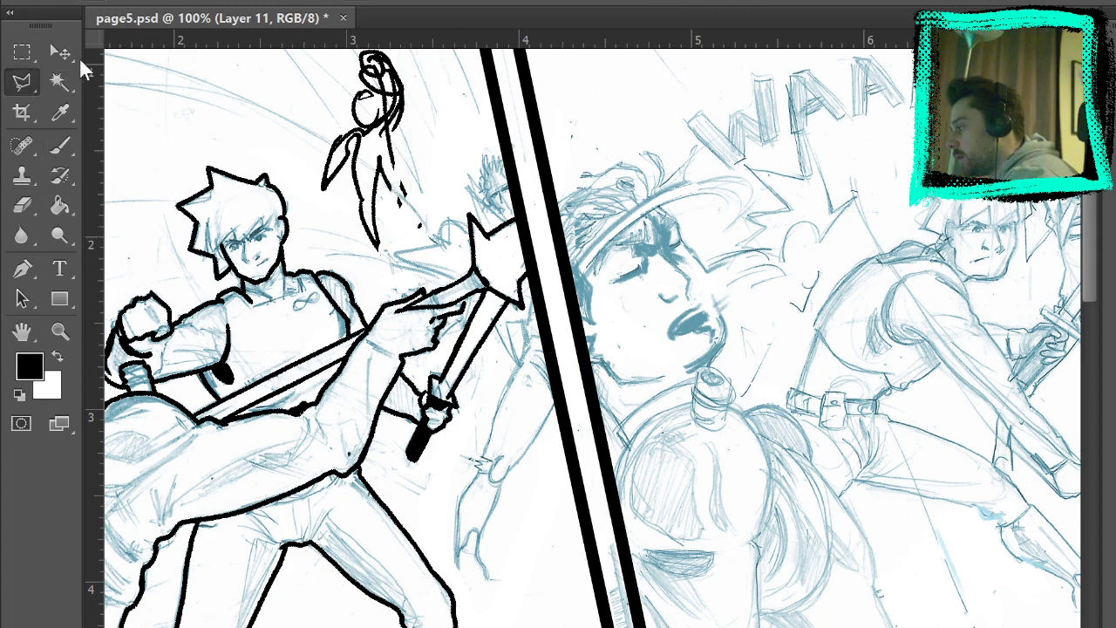
{"action": "scroll", "coordinate": [389, 61], "scroll_direction": "up", "scroll_amount": 1}
{"action": "left_click", "coordinate": [384, 51]}
{"action": "left_click", "coordinate": [324, 58]}
{"action": "left_click", "coordinate": [303, 146]}
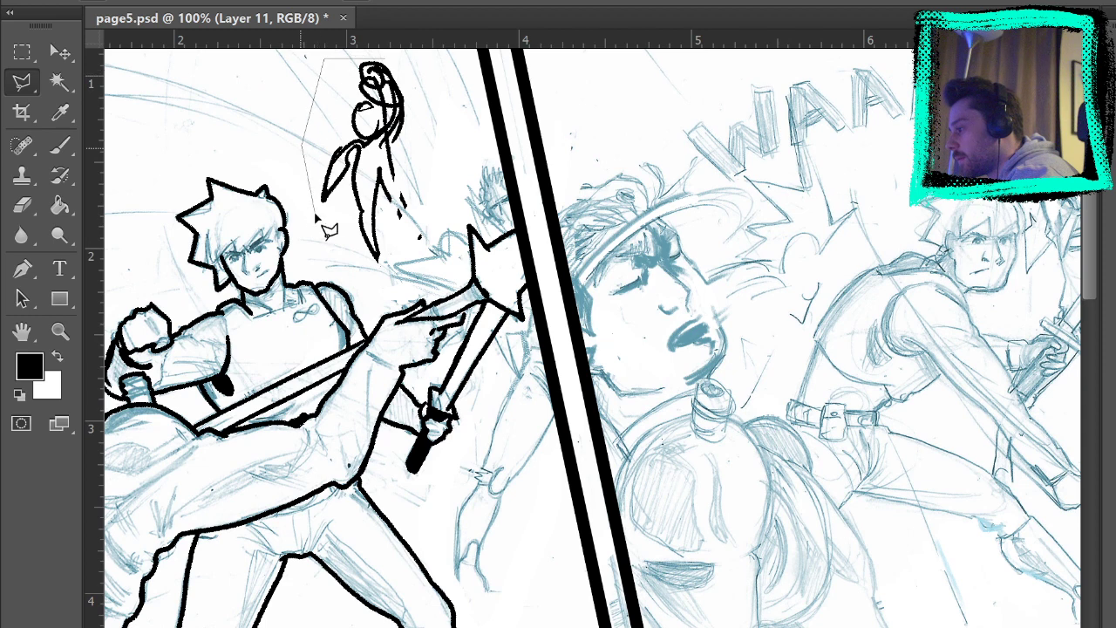
{"action": "left_click", "coordinate": [311, 230]}
{"action": "left_click", "coordinate": [379, 286]}
{"action": "left_click", "coordinate": [434, 227]}
{"action": "left_click", "coordinate": [450, 178]}
{"action": "left_click", "coordinate": [383, 55]}
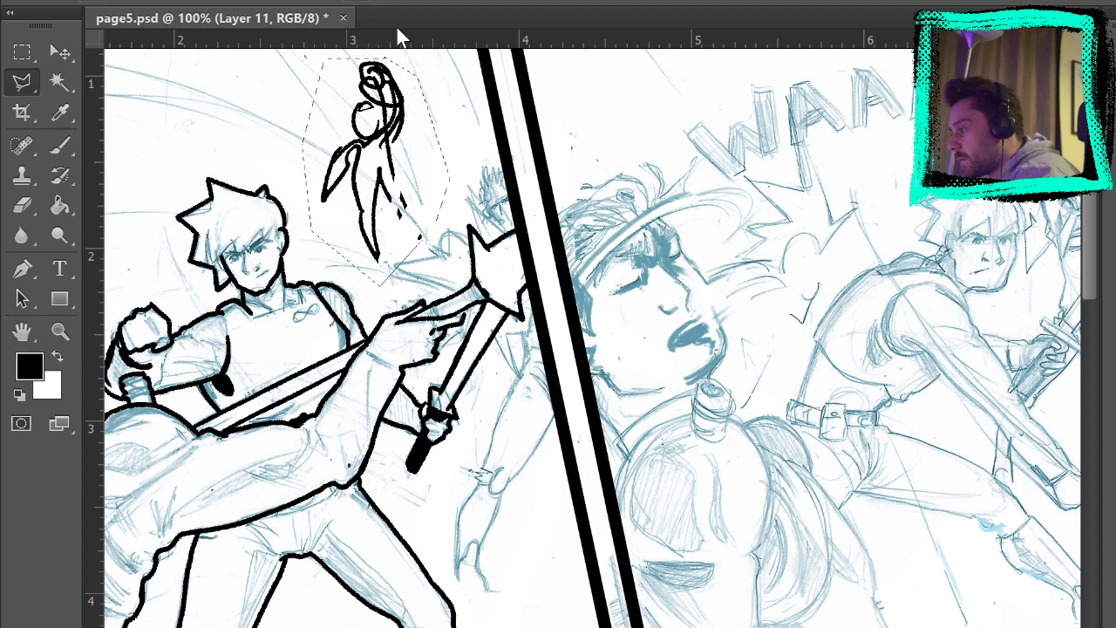
{"action": "key", "text": "Delete"}
{"action": "key", "text": "ctrl+d"}
{"action": "key", "text": "b"}
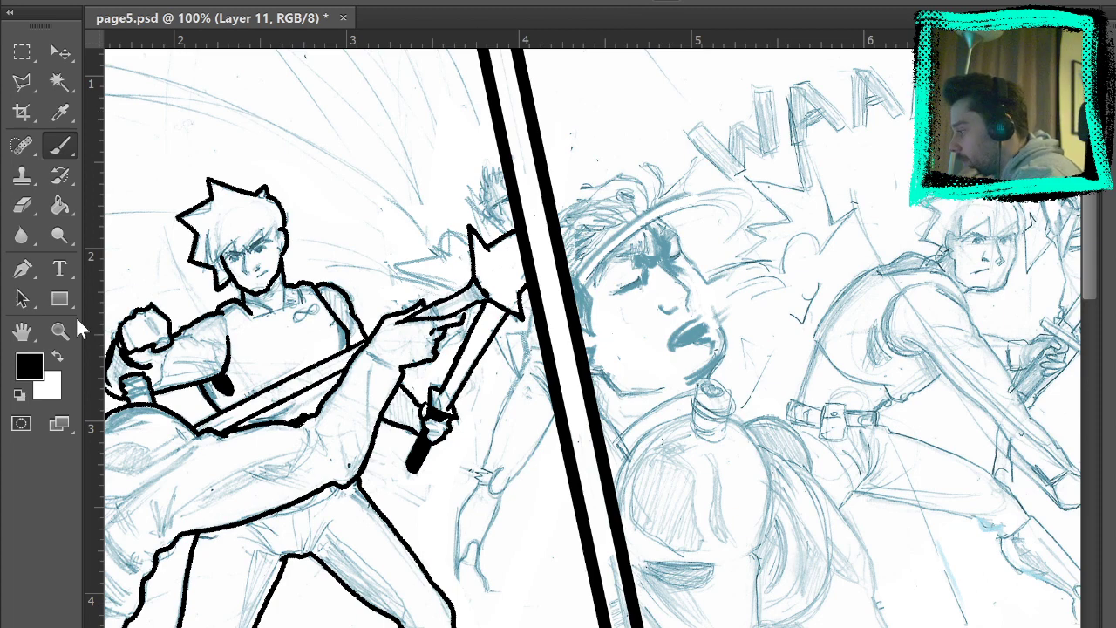
Ink the long pointed spike and the rounded bump on the near side of the sword-clash burst.
{"action": "key", "text": "z"}
{"action": "left_click", "coordinate": [489, 302]}
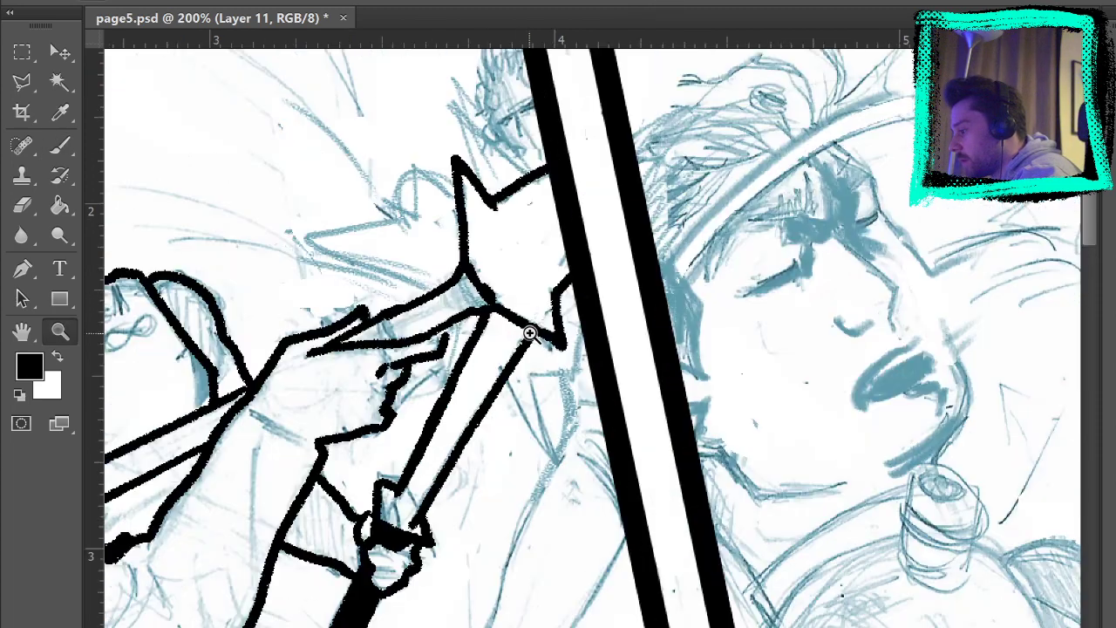
{"action": "key", "text": "b"}
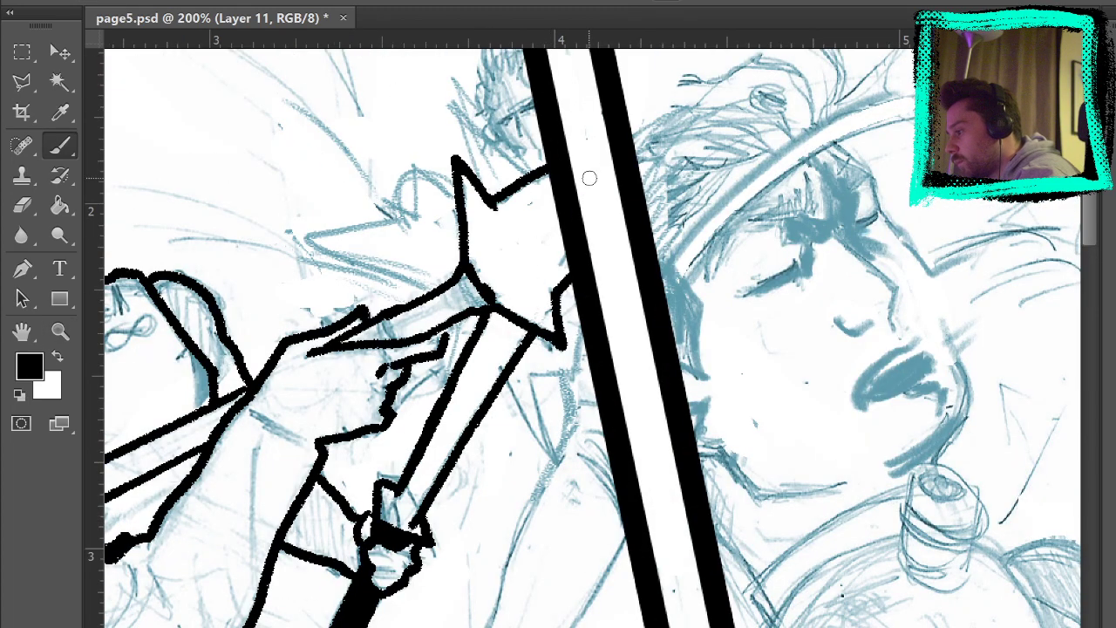
{"action": "mouse_move", "coordinate": [426, 288]}
{"action": "left_mouse_down"}
{"action": "mouse_move", "coordinate": [311, 244]}
{"action": "mouse_move", "coordinate": [410, 213]}
{"action": "mouse_move", "coordinate": [448, 165]}
{"action": "mouse_move", "coordinate": [464, 251]}
{"action": "left_mouse_up"}
Erase the burst's old inner and upper edges, redraw a taller zigzag spike, and check the inks with the pencil sketch hidden.
{"action": "left_click", "coordinate": [23, 207]}
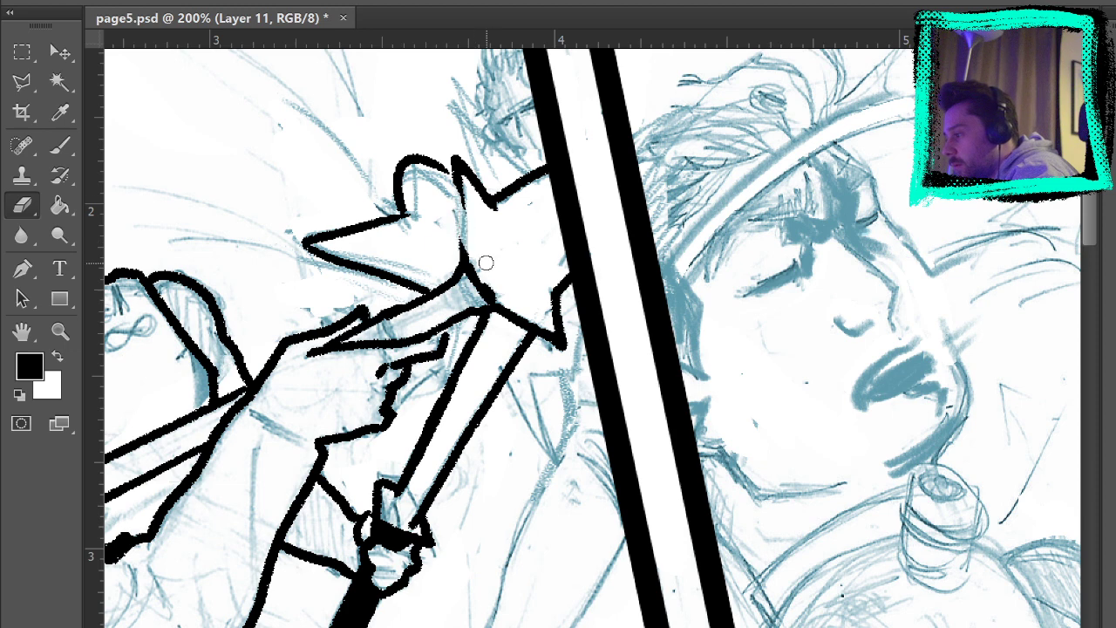
{"action": "mouse_move", "coordinate": [455, 180]}
{"action": "left_mouse_down"}
{"action": "mouse_move", "coordinate": [492, 260]}
{"action": "mouse_move", "coordinate": [444, 194]}
{"action": "mouse_move", "coordinate": [465, 210]}
{"action": "mouse_move", "coordinate": [465, 157]}
{"action": "mouse_move", "coordinate": [502, 209]}
{"action": "left_mouse_up"}
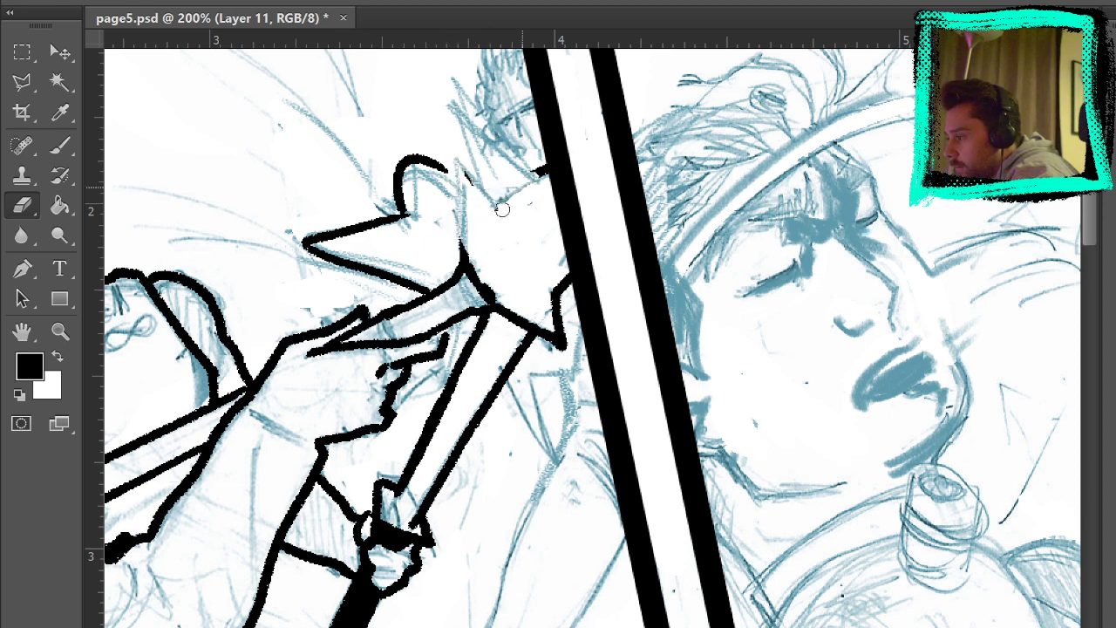
{"action": "left_click", "coordinate": [69, 150]}
{"action": "left_click_drag", "start_coordinate": [455, 161], "coordinate": [500, 206]}
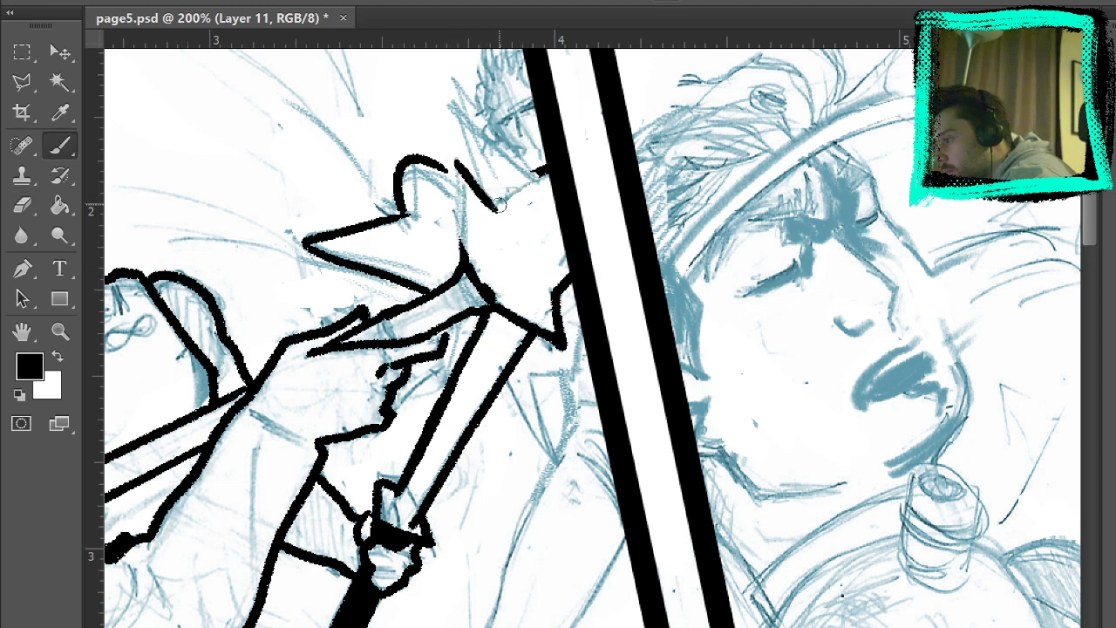
{"action": "mouse_move", "coordinate": [454, 160]}
{"action": "left_mouse_down"}
{"action": "mouse_move", "coordinate": [489, 190]}
{"action": "mouse_move", "coordinate": [451, 85]}
{"action": "mouse_move", "coordinate": [530, 173]}
{"action": "left_mouse_up"}
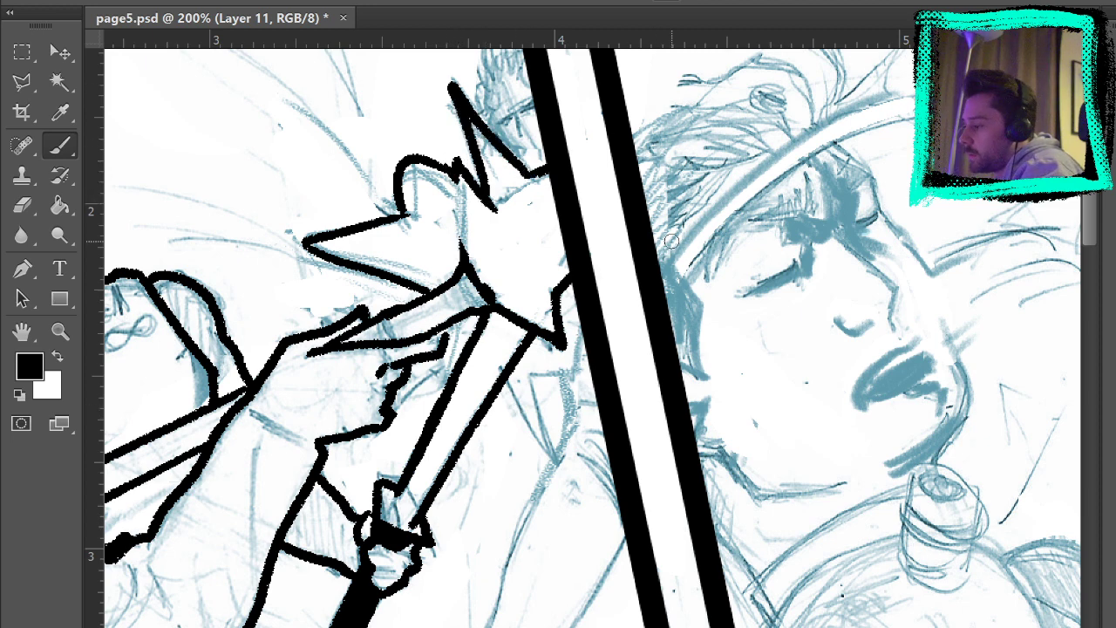
{"action": "key", "text": "ctrl+comma"}
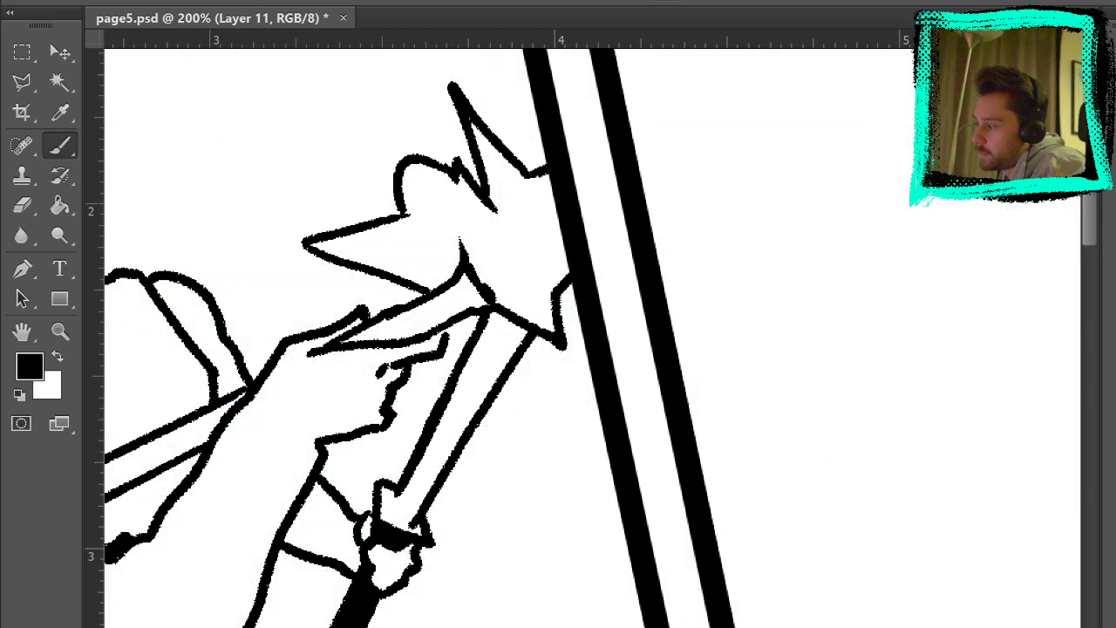
{"action": "key", "text": "ctrl+comma"}
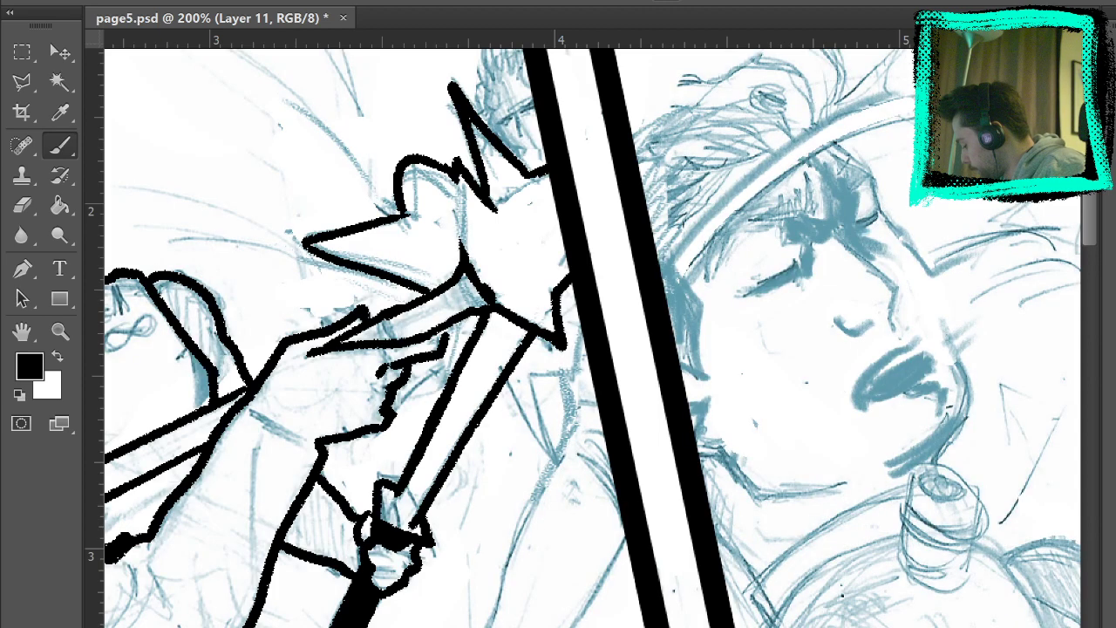
Erase the blade's end at the burst, ink jagged lower spikes up to the panel border, and tidy the burst's inner edge.
{"action": "key", "text": "e"}
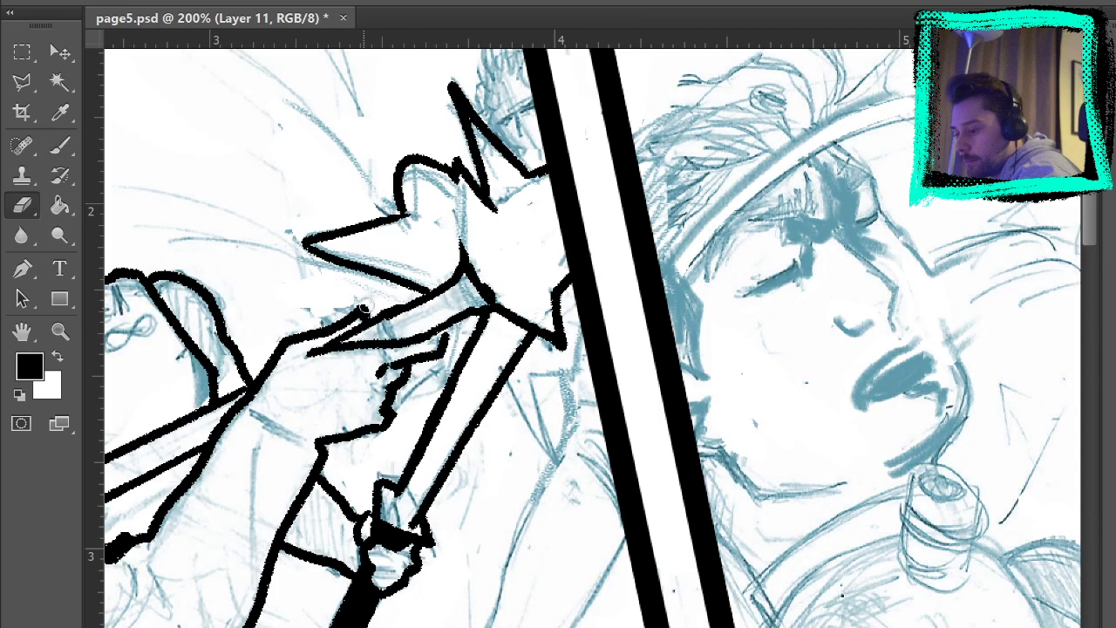
{"action": "left_click_drag", "start_coordinate": [590, 299], "coordinate": [557, 231]}
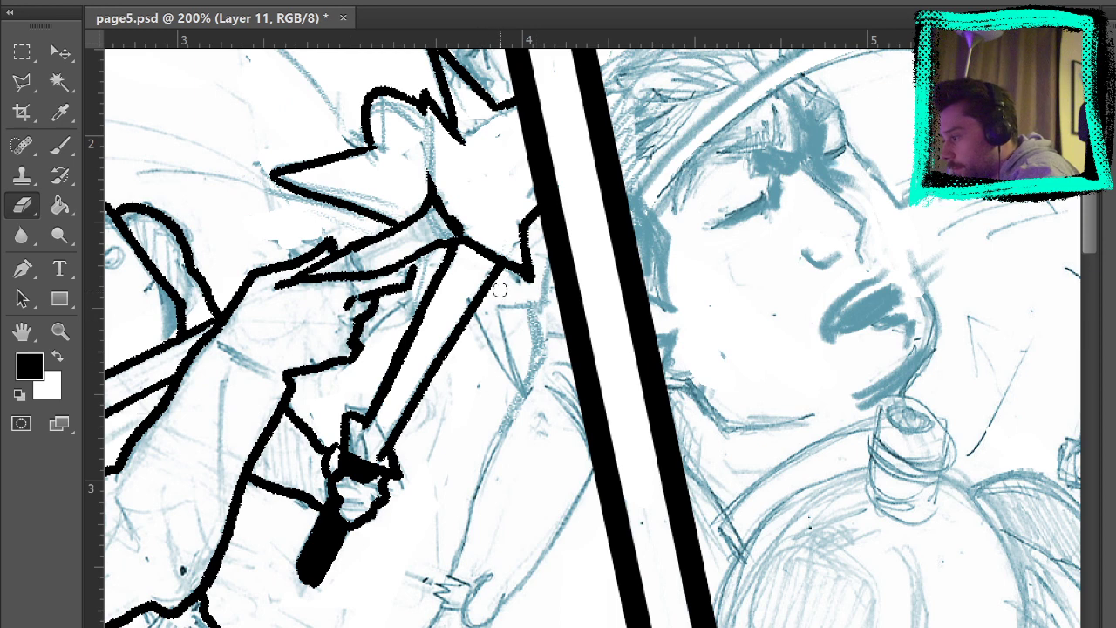
{"action": "mouse_move", "coordinate": [495, 272]}
{"action": "left_mouse_down"}
{"action": "mouse_move", "coordinate": [484, 296]}
{"action": "mouse_move", "coordinate": [485, 230]}
{"action": "left_mouse_up"}
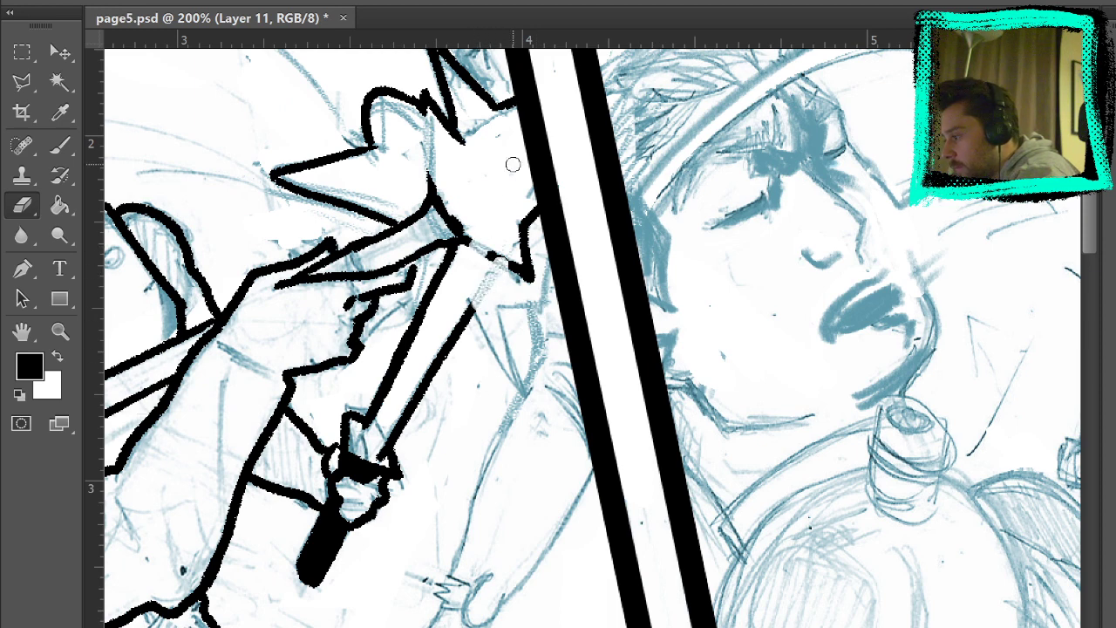
{"action": "left_click", "coordinate": [60, 146]}
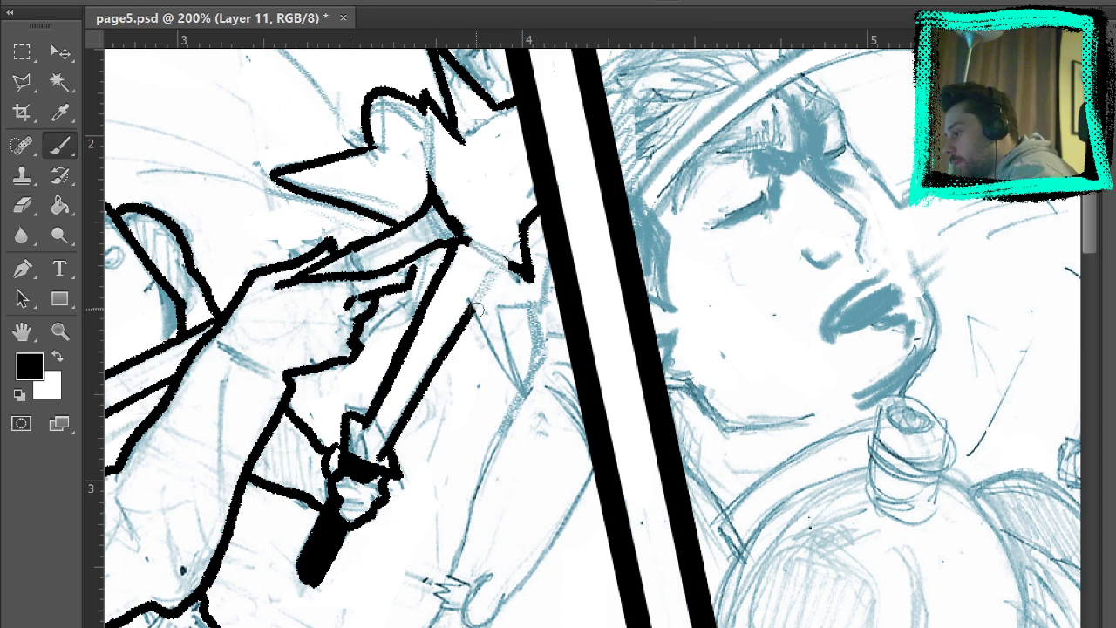
{"action": "mouse_move", "coordinate": [463, 305]}
{"action": "left_mouse_down"}
{"action": "mouse_move", "coordinate": [532, 394]}
{"action": "mouse_move", "coordinate": [493, 291]}
{"action": "mouse_move", "coordinate": [529, 319]}
{"action": "mouse_move", "coordinate": [557, 252]}
{"action": "left_mouse_up"}
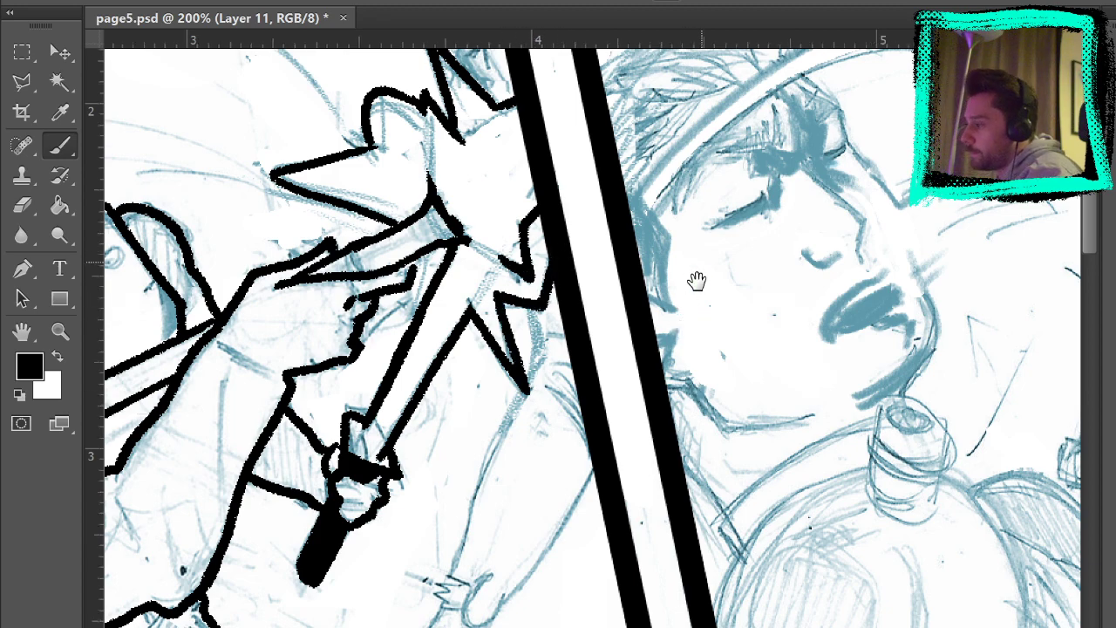
{"action": "left_click_drag", "start_coordinate": [697, 279], "coordinate": [832, 403]}
{"action": "mouse_move", "coordinate": [570, 410]}
{"action": "left_mouse_down"}
{"action": "mouse_move", "coordinate": [692, 256]}
{"action": "mouse_move", "coordinate": [800, 181]}
{"action": "mouse_move", "coordinate": [743, 241]}
{"action": "left_mouse_up"}
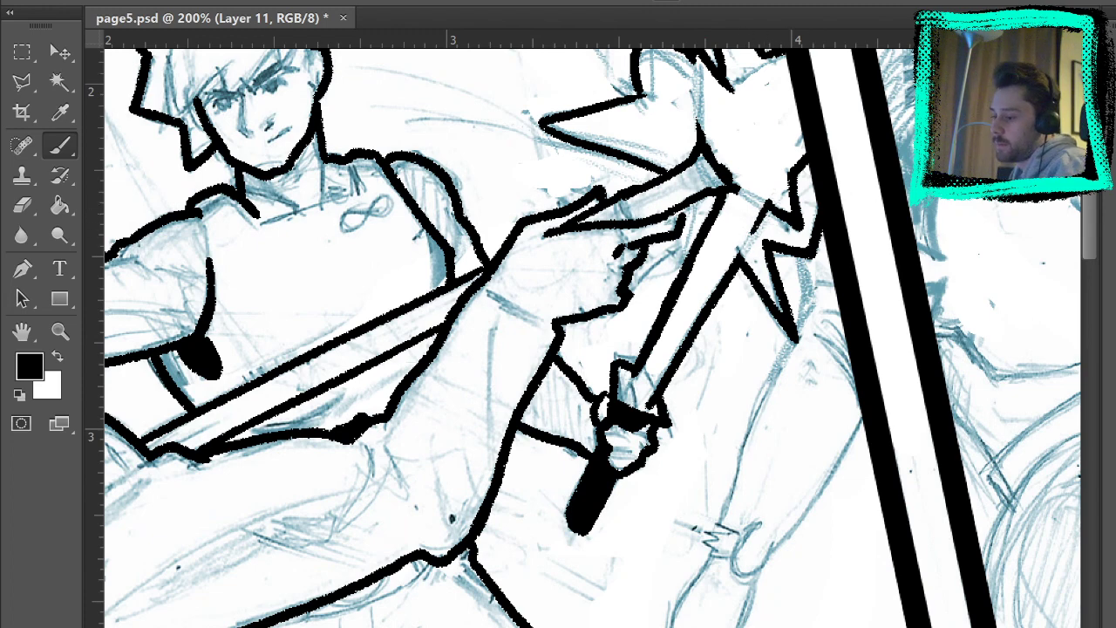
{"action": "mouse_move", "coordinate": [897, 261]}
{"action": "left_mouse_down"}
{"action": "mouse_move", "coordinate": [921, 500]}
{"action": "mouse_move", "coordinate": [959, 366]}
{"action": "left_mouse_up"}
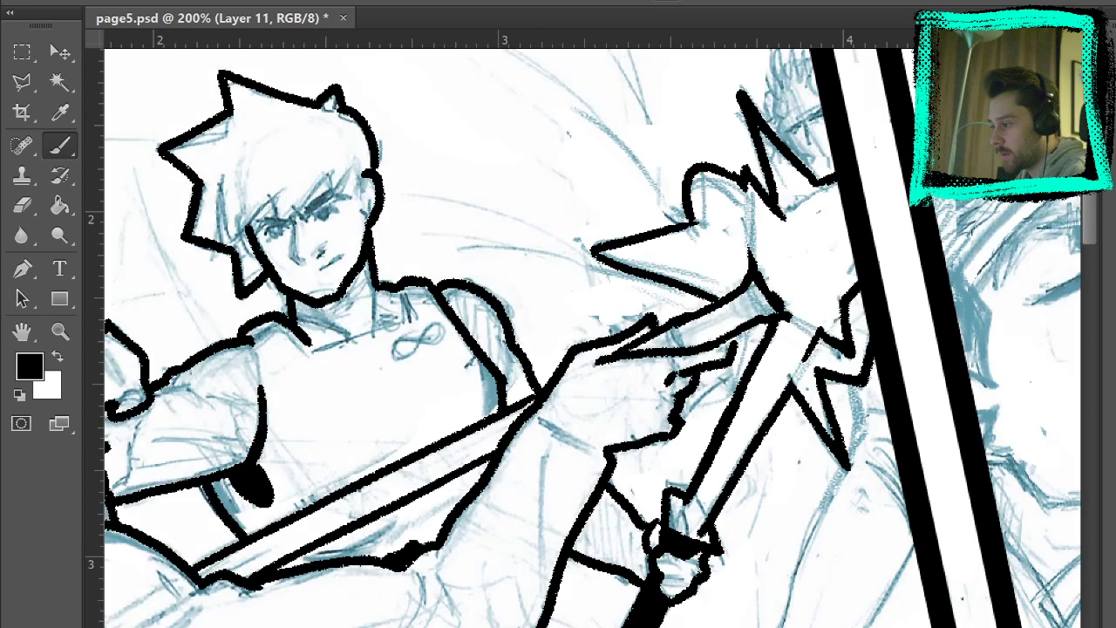
{"action": "left_click", "coordinate": [27, 204]}
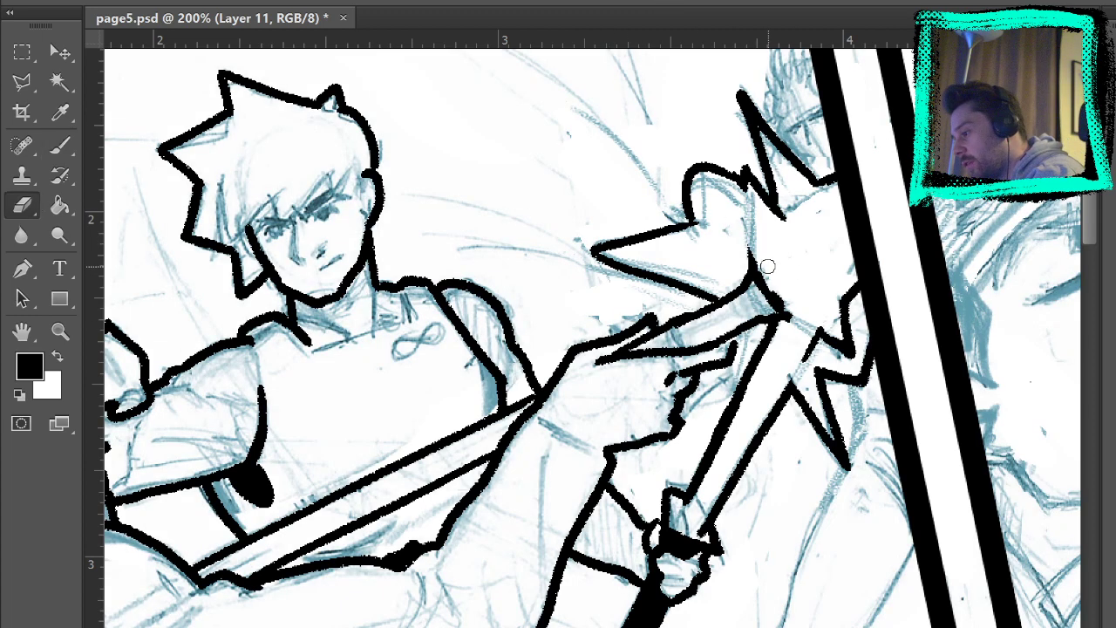
{"action": "key", "text": "b"}
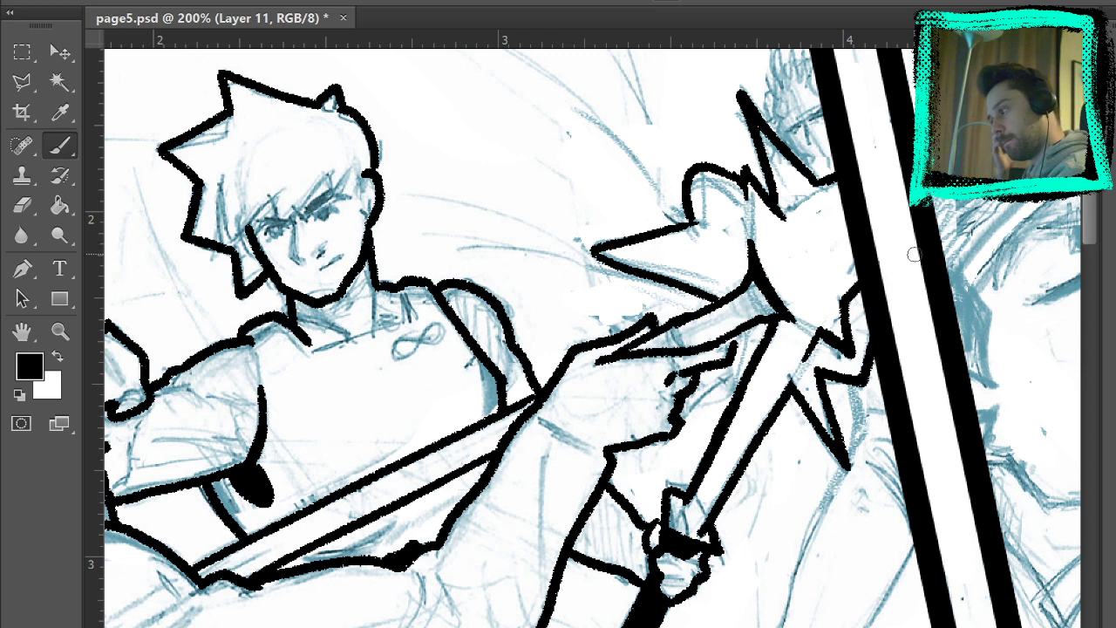
Doodle a small sword-clash burst in the empty space between the fighters' heads, reworking its centre with the eraser and brush.
{"action": "mouse_move", "coordinate": [445, 180]}
{"action": "left_mouse_down"}
{"action": "mouse_move", "coordinate": [477, 132]}
{"action": "mouse_move", "coordinate": [546, 99]}
{"action": "mouse_move", "coordinate": [522, 152]}
{"action": "mouse_move", "coordinate": [531, 165]}
{"action": "mouse_move", "coordinate": [435, 205]}
{"action": "left_mouse_up"}
{"action": "mouse_move", "coordinate": [486, 231]}
{"action": "left_mouse_down"}
{"action": "mouse_move", "coordinate": [497, 68]}
{"action": "mouse_move", "coordinate": [521, 131]}
{"action": "left_mouse_up"}
{"action": "left_click_drag", "start_coordinate": [514, 182], "coordinate": [509, 237]}
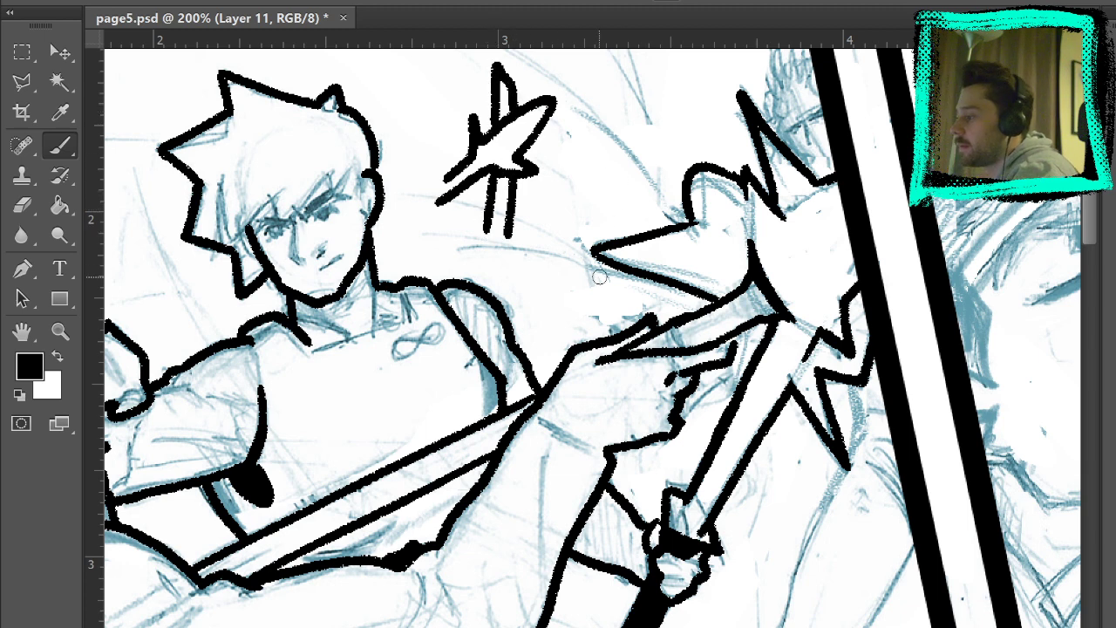
{"action": "left_click", "coordinate": [22, 205]}
{"action": "mouse_move", "coordinate": [516, 178]}
{"action": "left_mouse_down"}
{"action": "mouse_move", "coordinate": [517, 125]}
{"action": "mouse_move", "coordinate": [512, 141]}
{"action": "mouse_move", "coordinate": [508, 113]}
{"action": "mouse_move", "coordinate": [504, 139]}
{"action": "left_mouse_up"}
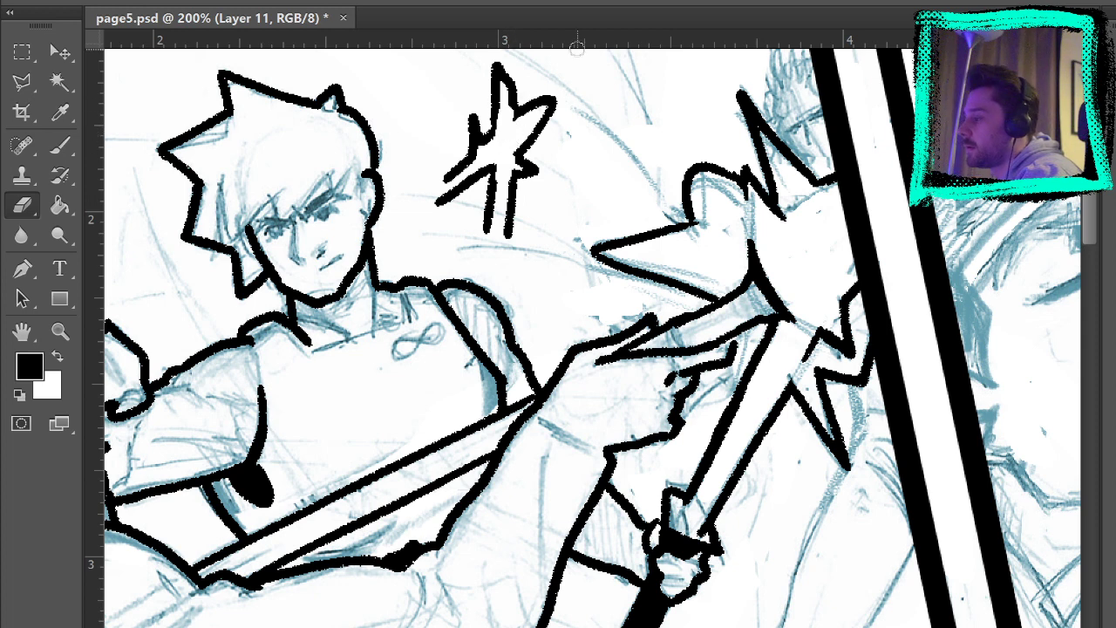
{"action": "left_click", "coordinate": [60, 146]}
{"action": "mouse_move", "coordinate": [505, 167]}
{"action": "left_mouse_down"}
{"action": "mouse_move", "coordinate": [496, 173]}
{"action": "mouse_move", "coordinate": [509, 160]}
{"action": "left_mouse_up"}
{"action": "mouse_move", "coordinate": [495, 117]}
{"action": "left_mouse_down"}
{"action": "mouse_move", "coordinate": [496, 136]}
{"action": "mouse_move", "coordinate": [514, 121]}
{"action": "left_mouse_up"}
Erase the small burst doodle from the empty space beside the spiky-haired fighter's head.
{"action": "left_click", "coordinate": [22, 205]}
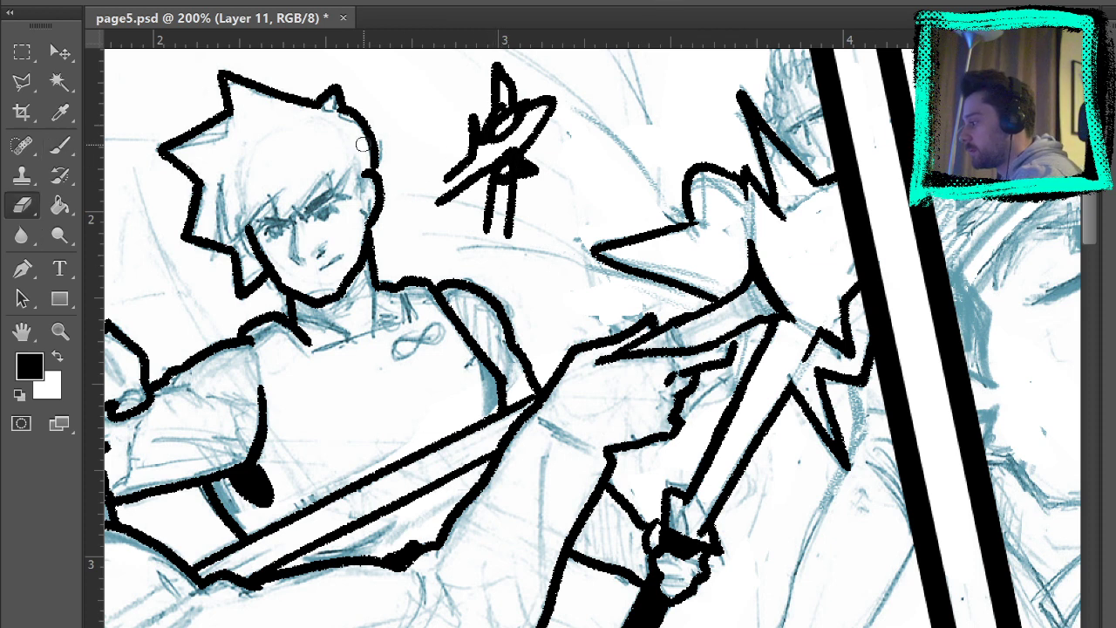
{"action": "mouse_move", "coordinate": [521, 172]}
{"action": "left_mouse_down"}
{"action": "mouse_move", "coordinate": [505, 225]}
{"action": "mouse_move", "coordinate": [516, 218]}
{"action": "mouse_move", "coordinate": [486, 203]}
{"action": "left_mouse_up"}
{"action": "mouse_move", "coordinate": [549, 109]}
{"action": "left_mouse_down"}
{"action": "mouse_move", "coordinate": [497, 165]}
{"action": "mouse_move", "coordinate": [531, 100]}
{"action": "mouse_move", "coordinate": [506, 92]}
{"action": "mouse_move", "coordinate": [509, 57]}
{"action": "left_mouse_up"}
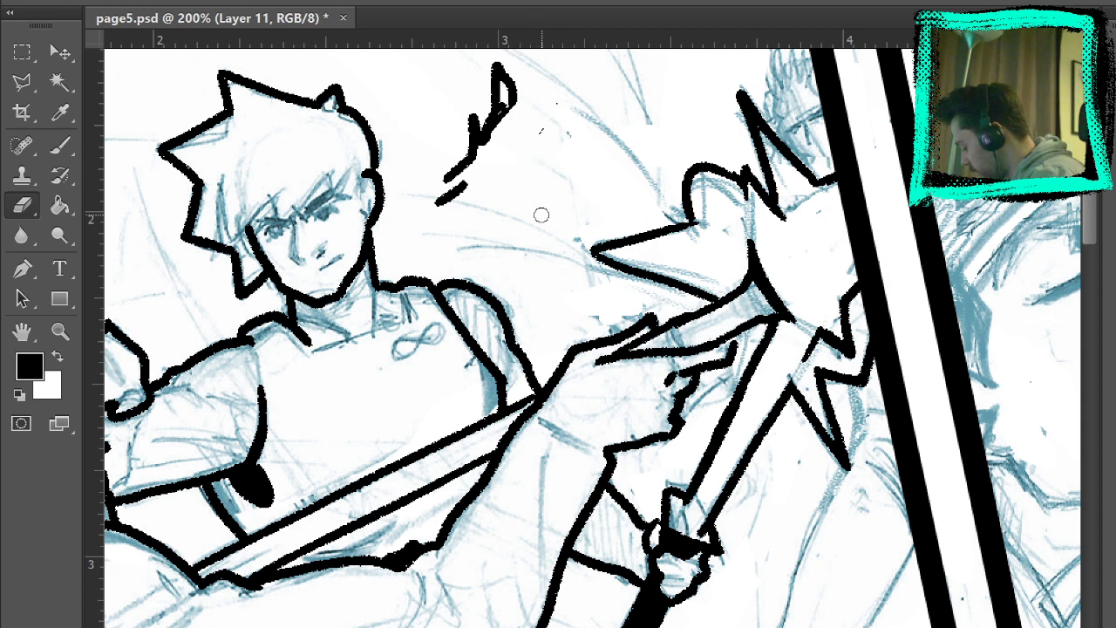
{"action": "mouse_move", "coordinate": [510, 97]}
{"action": "left_mouse_down"}
{"action": "mouse_move", "coordinate": [470, 148]}
{"action": "mouse_move", "coordinate": [497, 60]}
{"action": "mouse_move", "coordinate": [477, 131]}
{"action": "mouse_move", "coordinate": [514, 135]}
{"action": "left_mouse_up"}
Ink a short crease on the pointing arm's wrist and the background figure's curved waist line beneath the burst, redoing its lower part.
{"action": "left_click", "coordinate": [60, 146]}
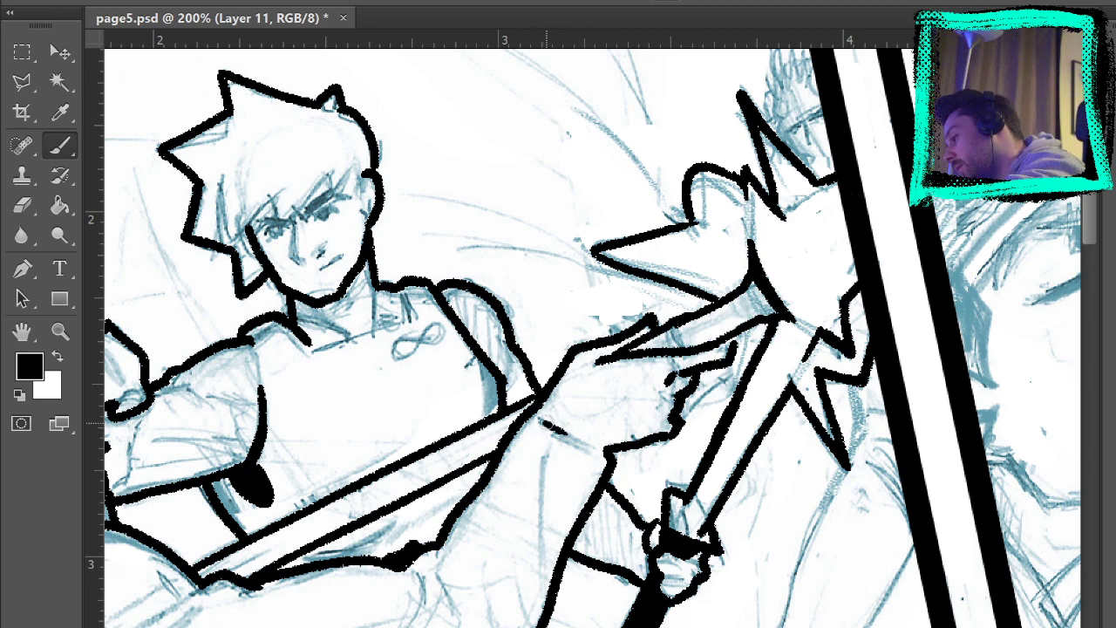
{"action": "mouse_move", "coordinate": [547, 423]}
{"action": "left_mouse_down"}
{"action": "mouse_move", "coordinate": [568, 443]}
{"action": "mouse_move", "coordinate": [554, 436]}
{"action": "left_mouse_up"}
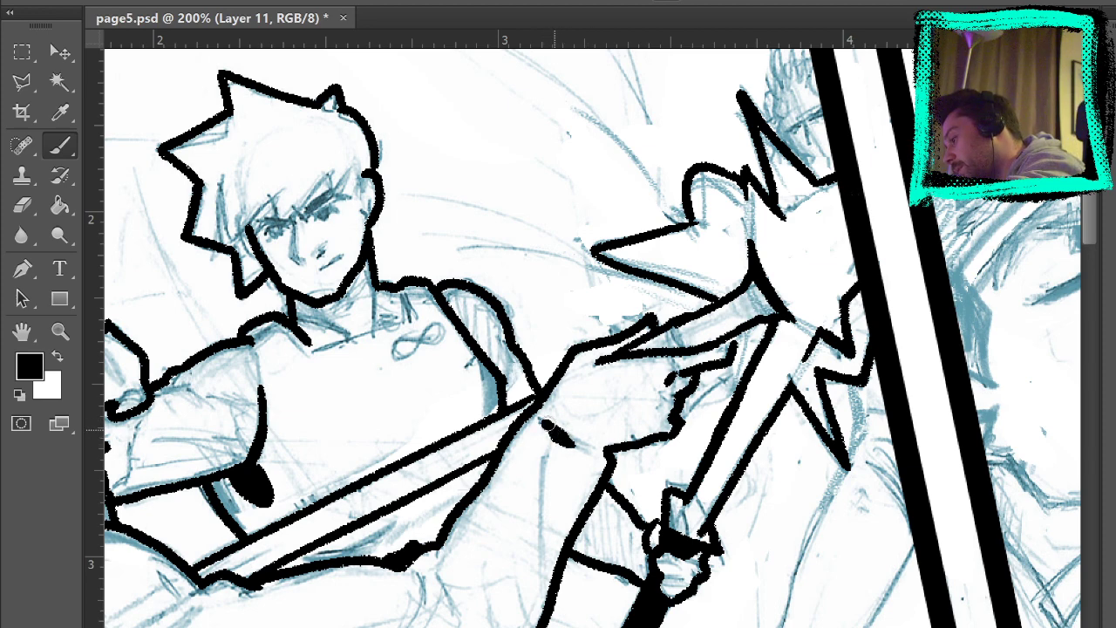
{"action": "key", "text": "space"}
{"action": "mouse_move", "coordinate": [843, 470]}
{"action": "left_mouse_down"}
{"action": "mouse_move", "coordinate": [720, 291]}
{"action": "mouse_move", "coordinate": [723, 260]}
{"action": "left_mouse_up"}
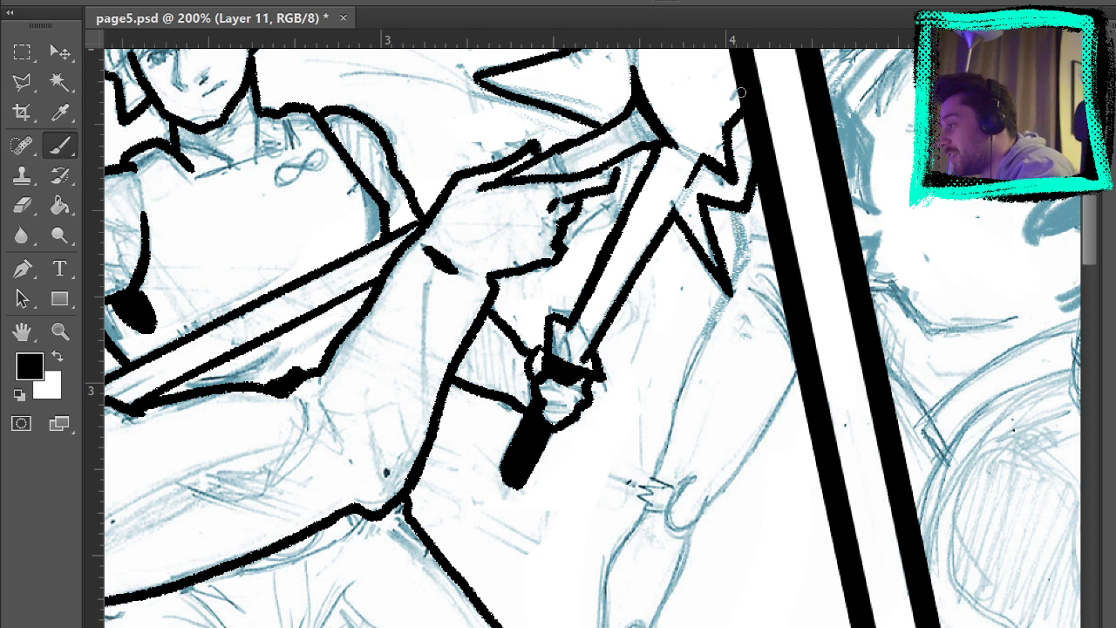
{"action": "left_click_drag", "start_coordinate": [733, 209], "coordinate": [733, 296]}
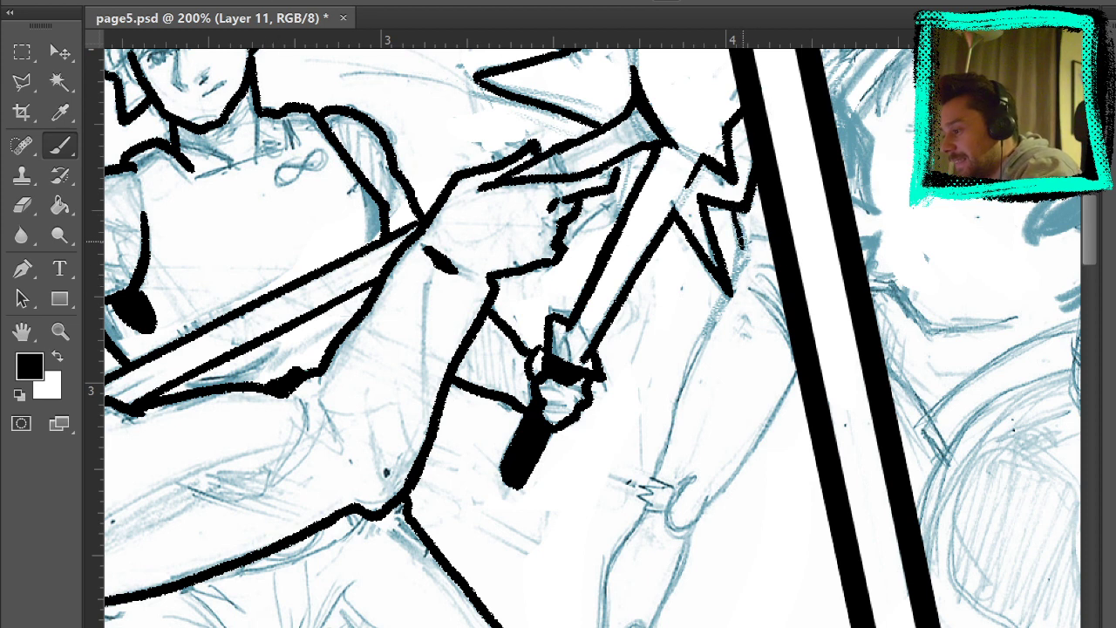
{"action": "left_click_drag", "start_coordinate": [742, 241], "coordinate": [731, 281]}
{"action": "key", "text": "ctrl+z"}
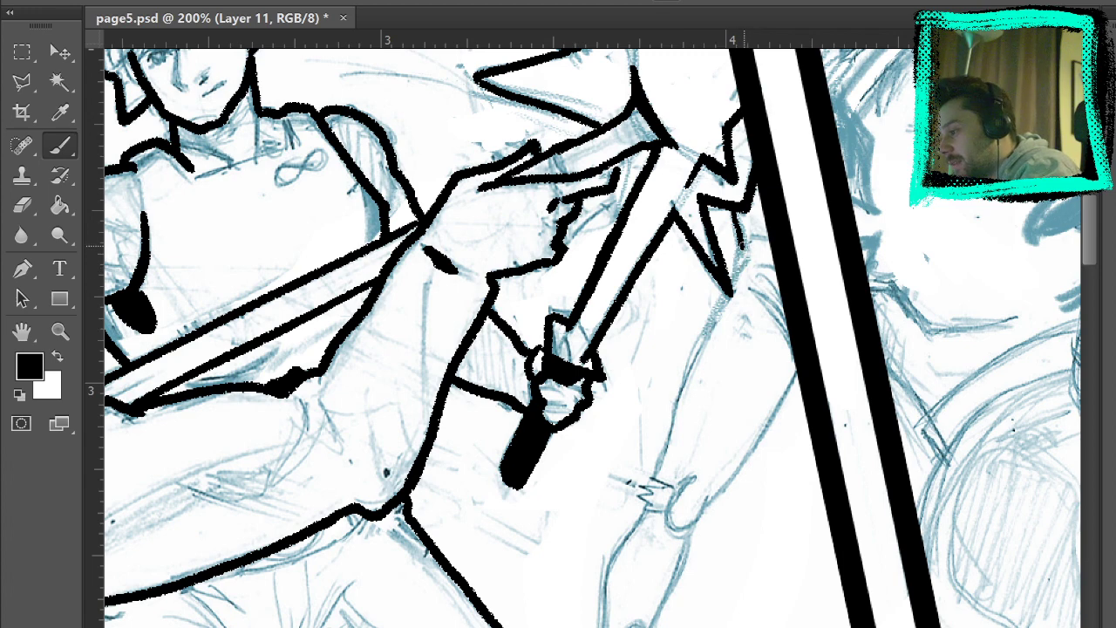
{"action": "left_click_drag", "start_coordinate": [744, 242], "coordinate": [731, 289]}
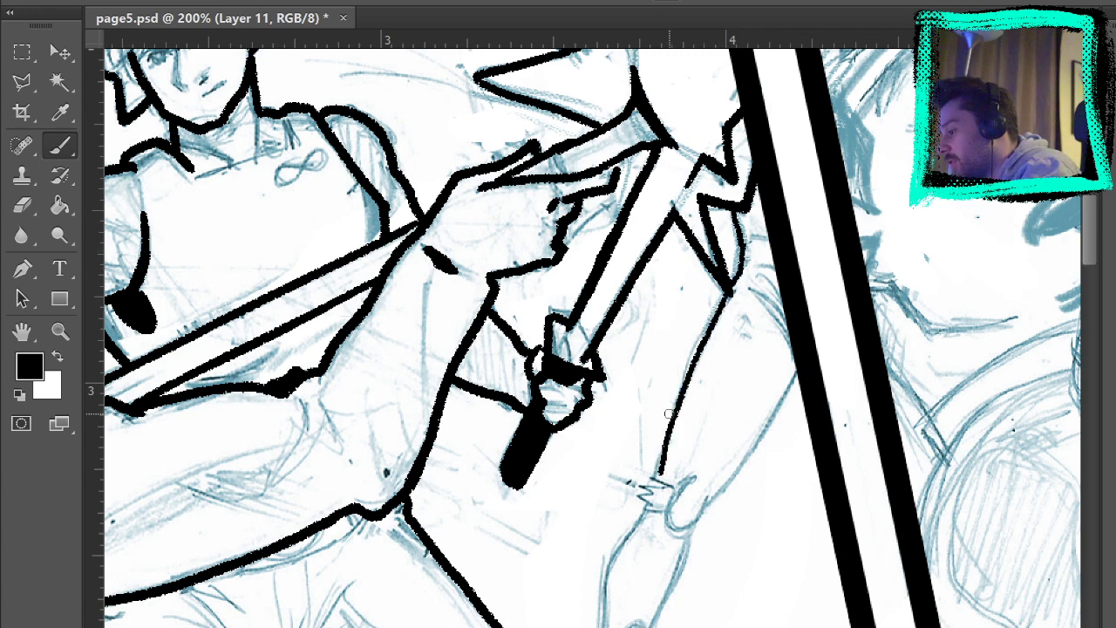
Ink the background figure's leg from thigh to foot, including the knee details and the curved ankle line.
{"action": "left_click_drag", "start_coordinate": [713, 403], "coordinate": [724, 255]}
{"action": "mouse_move", "coordinate": [677, 312]}
{"action": "left_mouse_down"}
{"action": "mouse_move", "coordinate": [664, 317]}
{"action": "mouse_move", "coordinate": [621, 431]}
{"action": "mouse_move", "coordinate": [623, 560]}
{"action": "mouse_move", "coordinate": [706, 359]}
{"action": "left_mouse_up"}
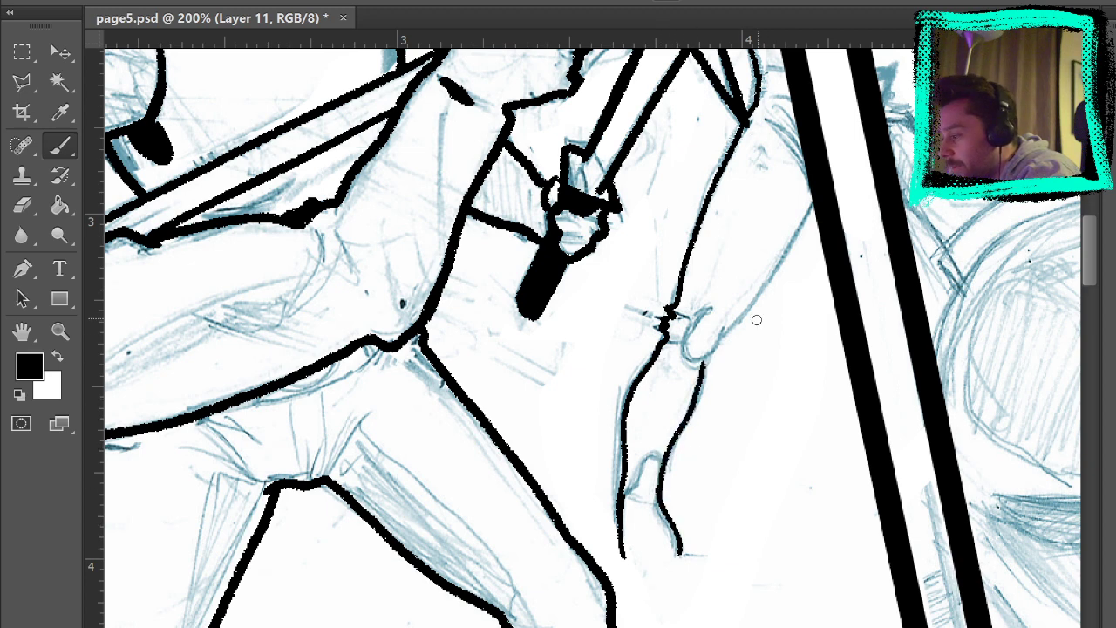
{"action": "mouse_move", "coordinate": [711, 312]}
{"action": "left_mouse_down"}
{"action": "mouse_move", "coordinate": [690, 357]}
{"action": "mouse_move", "coordinate": [713, 348]}
{"action": "mouse_move", "coordinate": [704, 359]}
{"action": "mouse_move", "coordinate": [736, 321]}
{"action": "mouse_move", "coordinate": [818, 195]}
{"action": "left_mouse_up"}
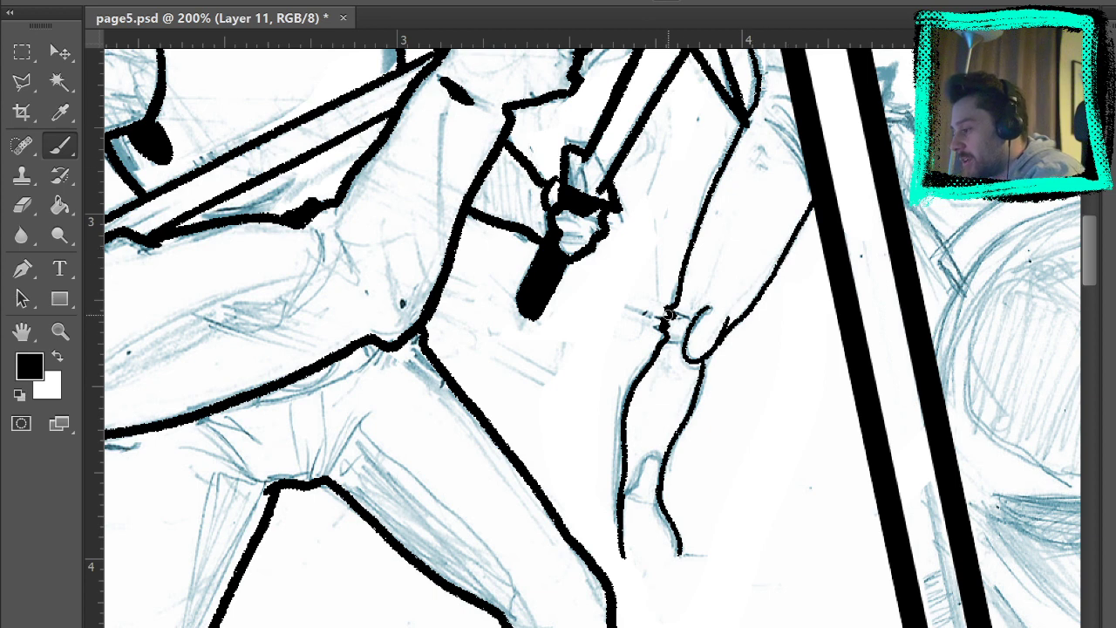
{"action": "mouse_move", "coordinate": [666, 312]}
{"action": "left_mouse_down"}
{"action": "mouse_move", "coordinate": [692, 326]}
{"action": "mouse_move", "coordinate": [673, 333]}
{"action": "mouse_move", "coordinate": [679, 338]}
{"action": "left_mouse_up"}
{"action": "mouse_move", "coordinate": [629, 487]}
{"action": "left_mouse_down"}
{"action": "mouse_move", "coordinate": [656, 450]}
{"action": "mouse_move", "coordinate": [663, 462]}
{"action": "left_mouse_up"}
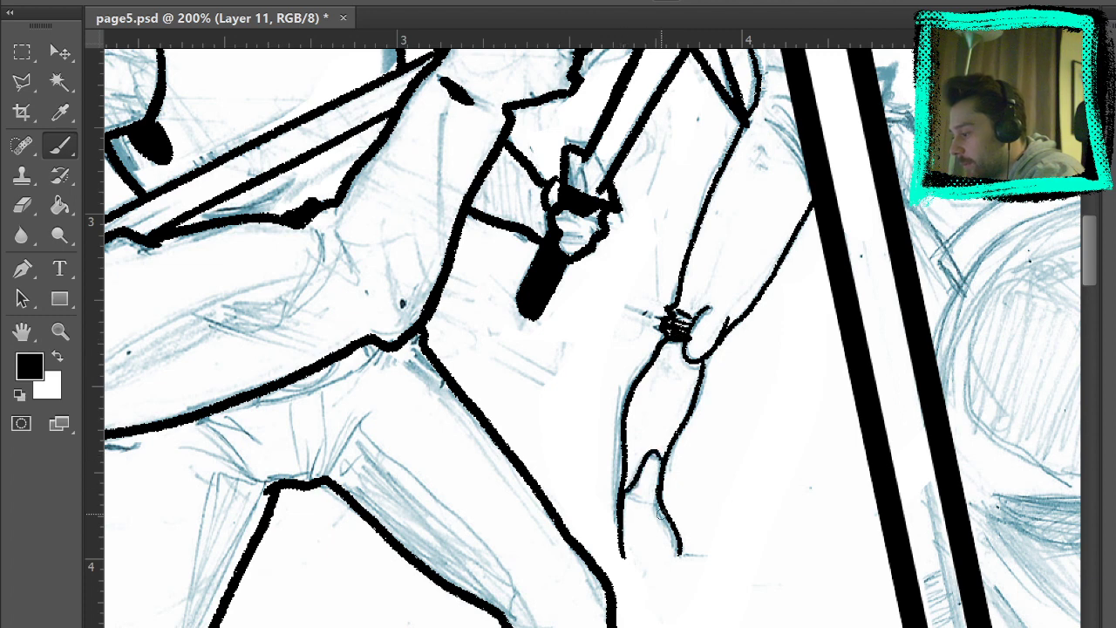
{"action": "left_click_drag", "start_coordinate": [663, 511], "coordinate": [671, 529]}
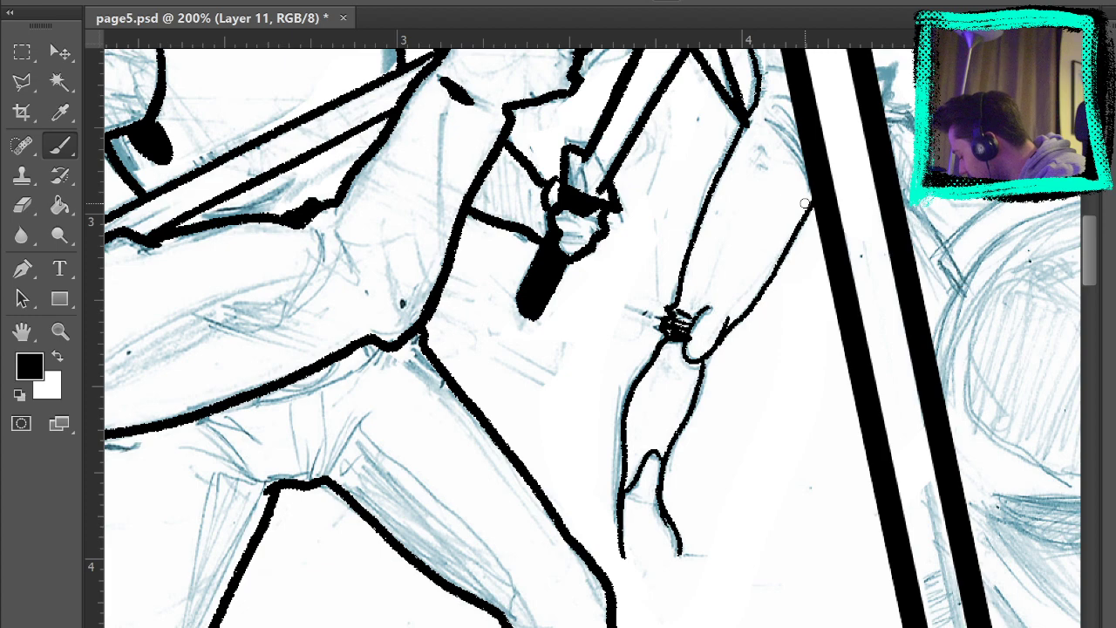
Ink the short fold lines at the background figure's hip and the small waist marks beside the panel border.
{"action": "left_click_drag", "start_coordinate": [804, 203], "coordinate": [720, 350]}
{"action": "mouse_move", "coordinate": [626, 326]}
{"action": "left_mouse_down"}
{"action": "mouse_move", "coordinate": [661, 368]}
{"action": "mouse_move", "coordinate": [663, 353]}
{"action": "left_mouse_up"}
{"action": "mouse_move", "coordinate": [636, 314]}
{"action": "left_mouse_down"}
{"action": "mouse_move", "coordinate": [654, 334]}
{"action": "mouse_move", "coordinate": [657, 321]}
{"action": "left_mouse_up"}
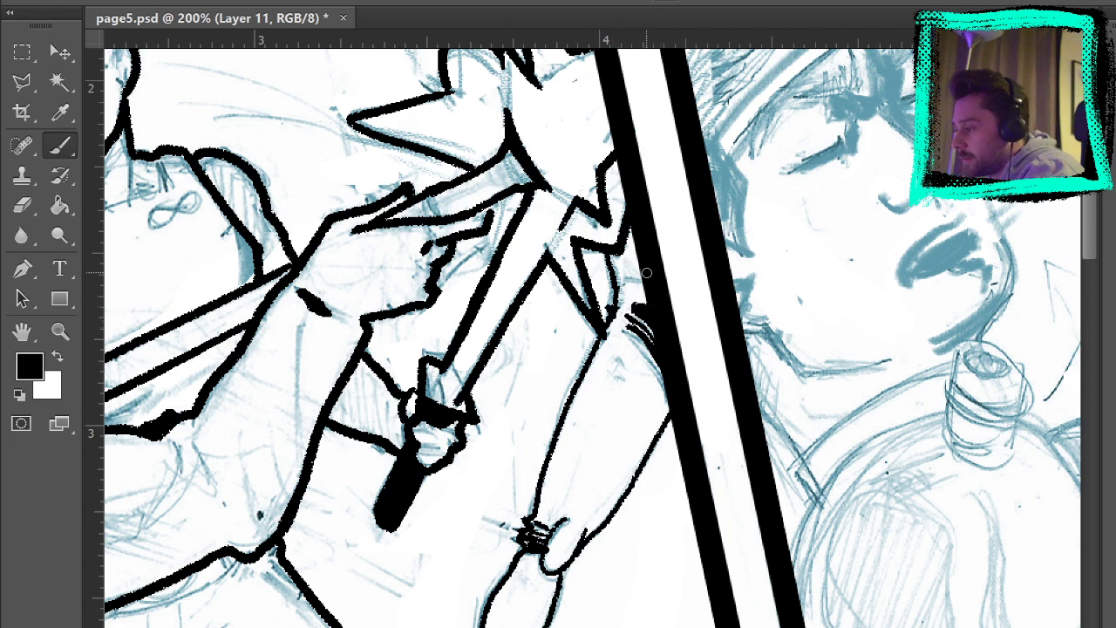
{"action": "left_click_drag", "start_coordinate": [622, 278], "coordinate": [645, 275]}
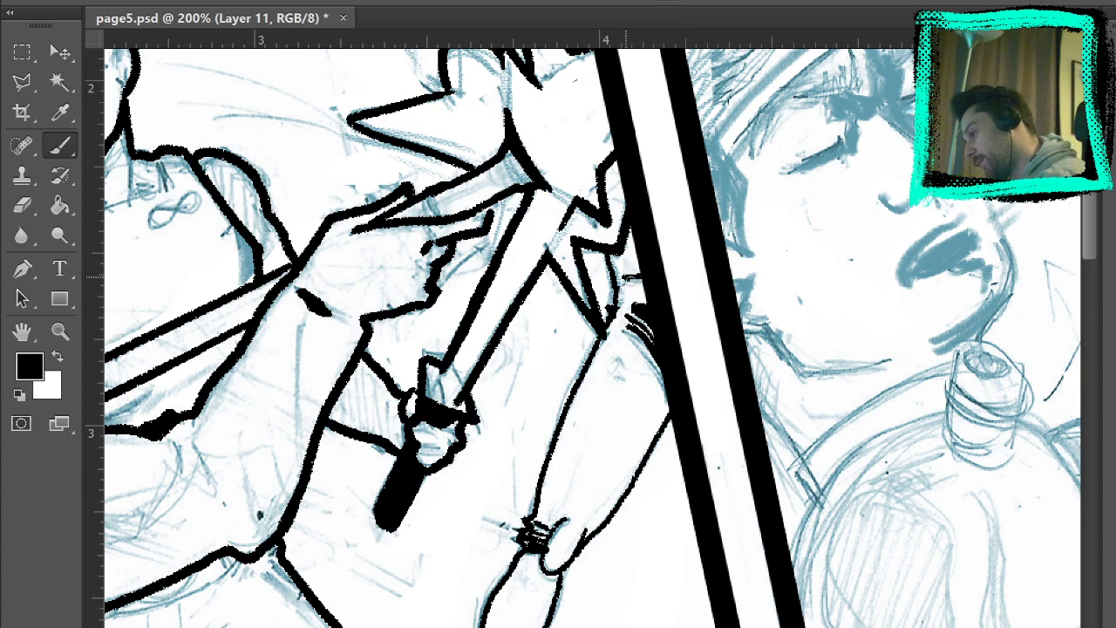
Ink the background figure's eye and nose marks above the burst, and check the inks with the pencil sketch hidden.
{"action": "left_click_drag", "start_coordinate": [674, 311], "coordinate": [748, 495]}
{"action": "left_click_drag", "start_coordinate": [707, 260], "coordinate": [714, 325]}
{"action": "left_click_drag", "start_coordinate": [644, 242], "coordinate": [652, 271]}
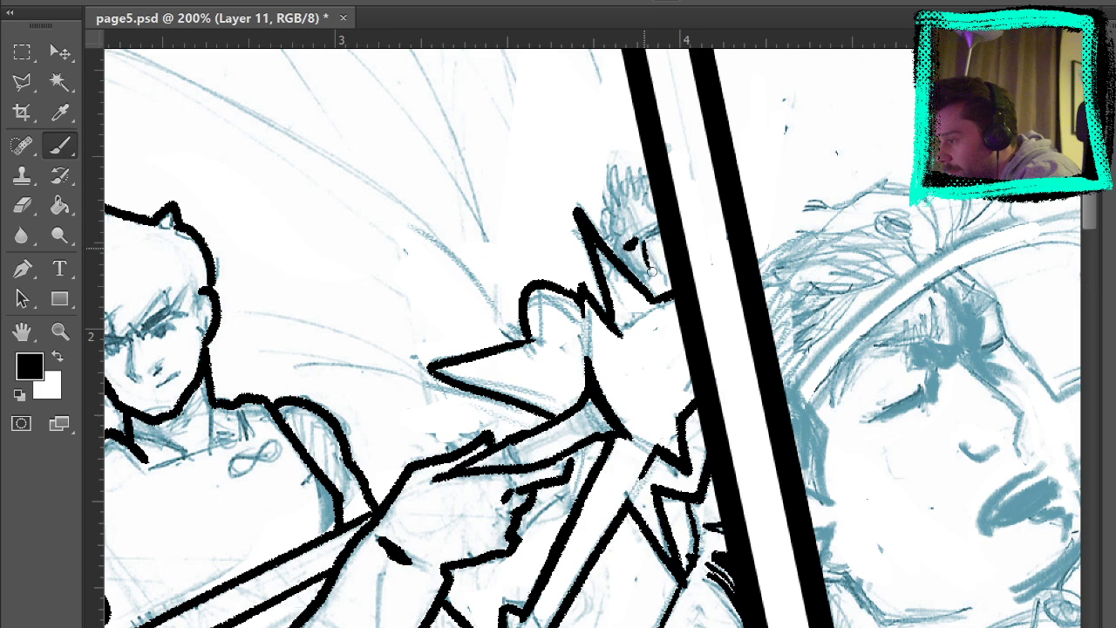
{"action": "mouse_move", "coordinate": [837, 272]}
{"action": "left_mouse_down"}
{"action": "mouse_move", "coordinate": [846, 234]}
{"action": "mouse_move", "coordinate": [1029, 26]}
{"action": "mouse_move", "coordinate": [828, 319]}
{"action": "mouse_move", "coordinate": [690, 454]}
{"action": "left_mouse_up"}
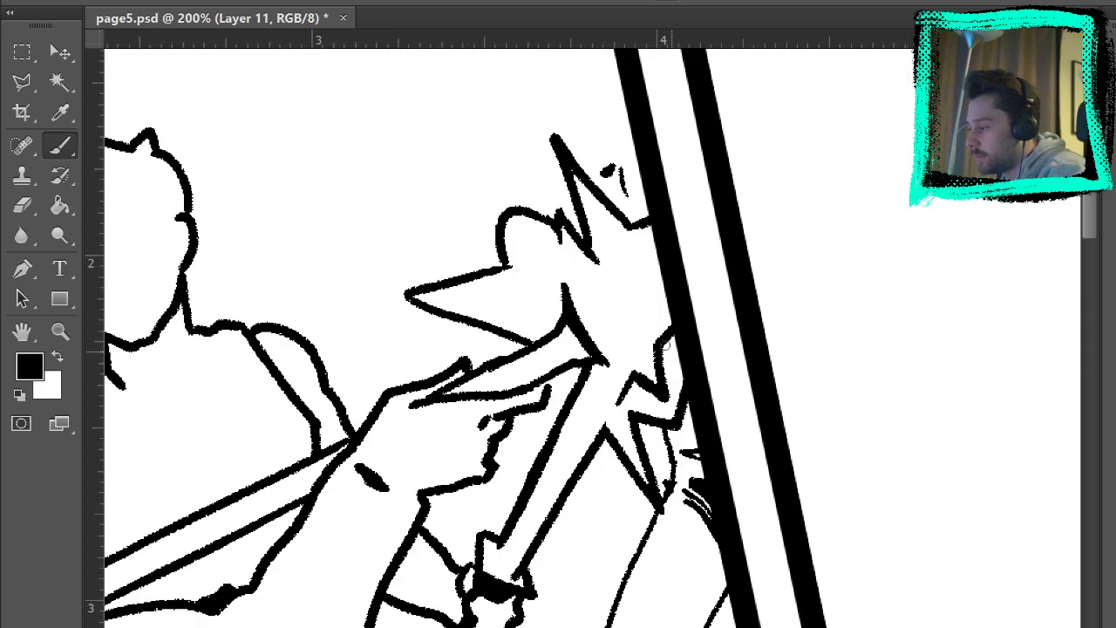
Ink the background figure's spiky hair and the side of the face above the burst, and check the inks with the pencil sketch hidden.
{"action": "key", "text": "ctrl+comma"}
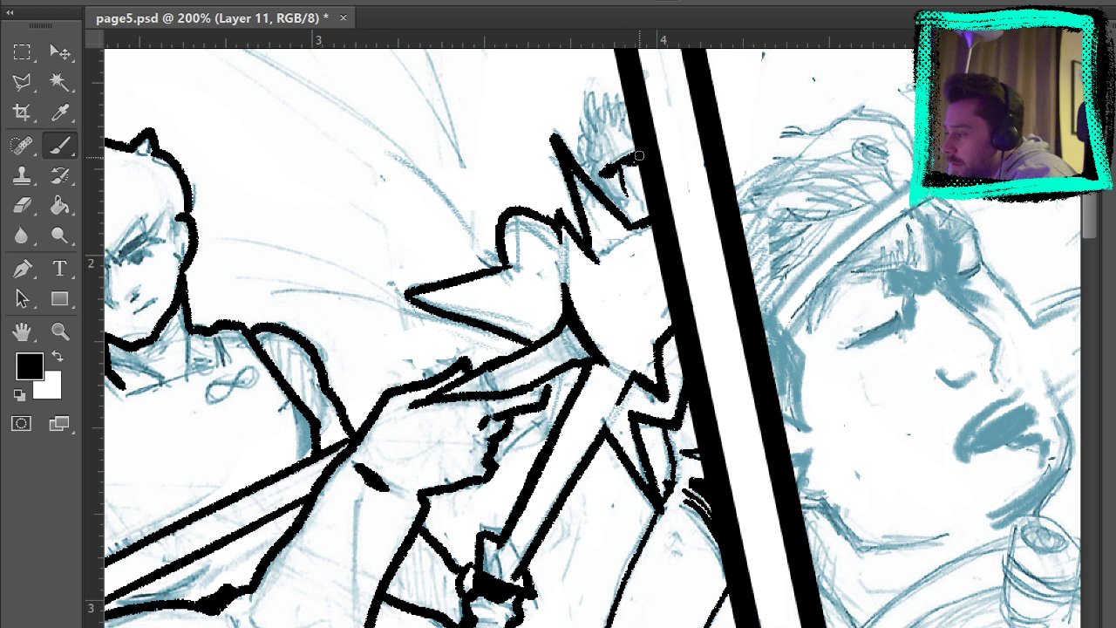
{"action": "mouse_move", "coordinate": [596, 131]}
{"action": "left_mouse_down"}
{"action": "mouse_move", "coordinate": [584, 105]}
{"action": "mouse_move", "coordinate": [598, 79]}
{"action": "mouse_move", "coordinate": [598, 102]}
{"action": "mouse_move", "coordinate": [611, 85]}
{"action": "mouse_move", "coordinate": [612, 126]}
{"action": "mouse_move", "coordinate": [615, 82]}
{"action": "mouse_move", "coordinate": [615, 135]}
{"action": "left_mouse_up"}
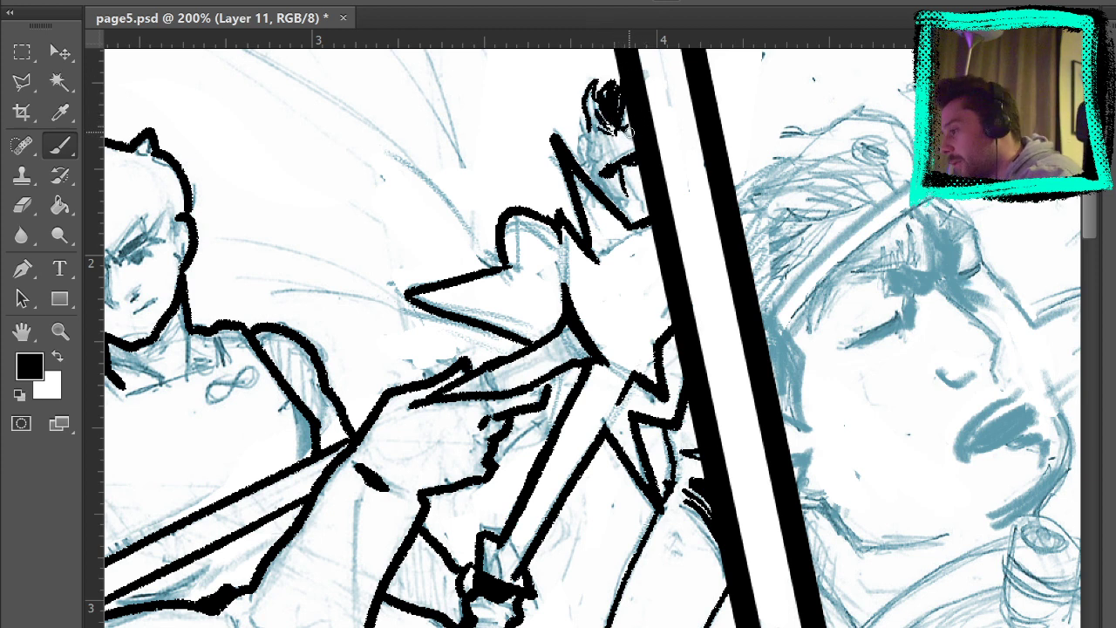
{"action": "left_click_drag", "start_coordinate": [603, 145], "coordinate": [580, 118]}
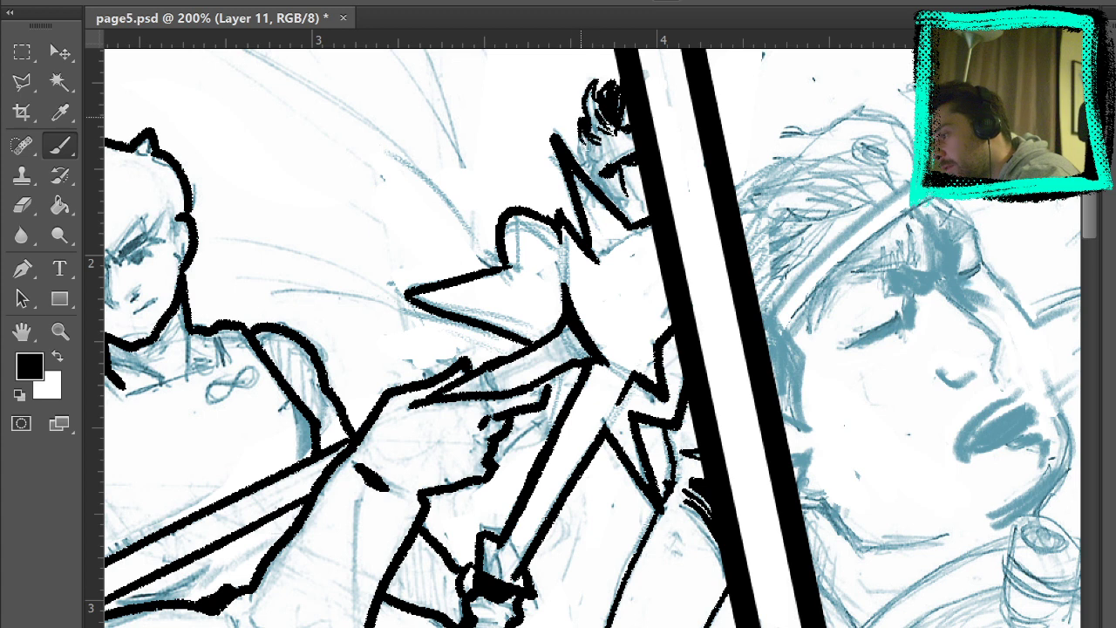
{"action": "mouse_move", "coordinate": [589, 171]}
{"action": "left_mouse_down"}
{"action": "mouse_move", "coordinate": [574, 138]}
{"action": "mouse_move", "coordinate": [580, 176]}
{"action": "mouse_move", "coordinate": [589, 173]}
{"action": "left_mouse_up"}
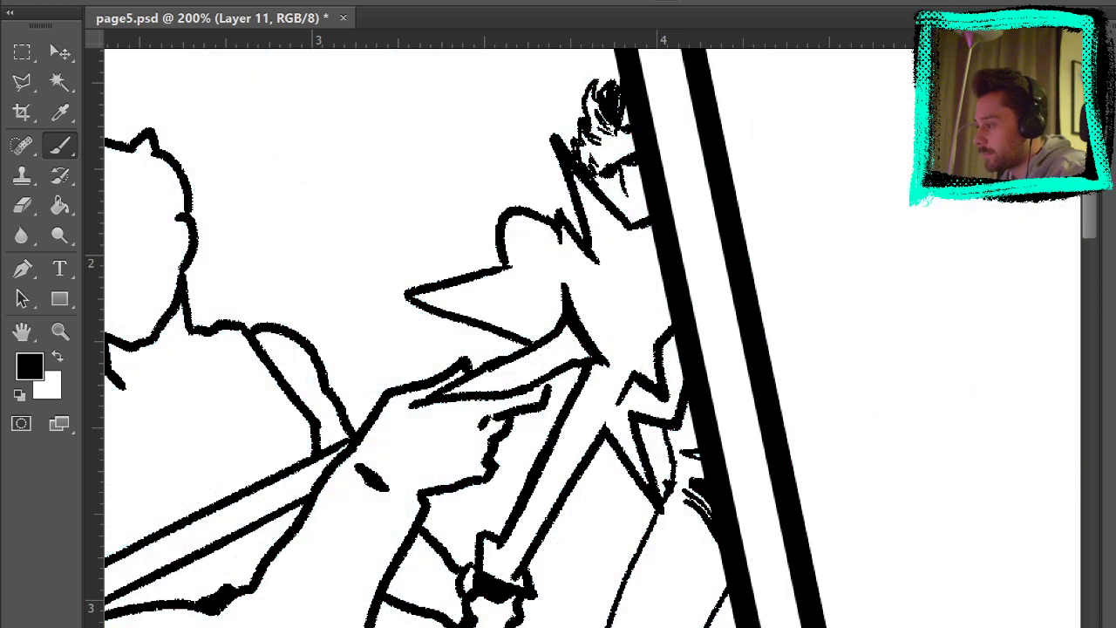
{"action": "left_click", "coordinate": [1111, 592]}
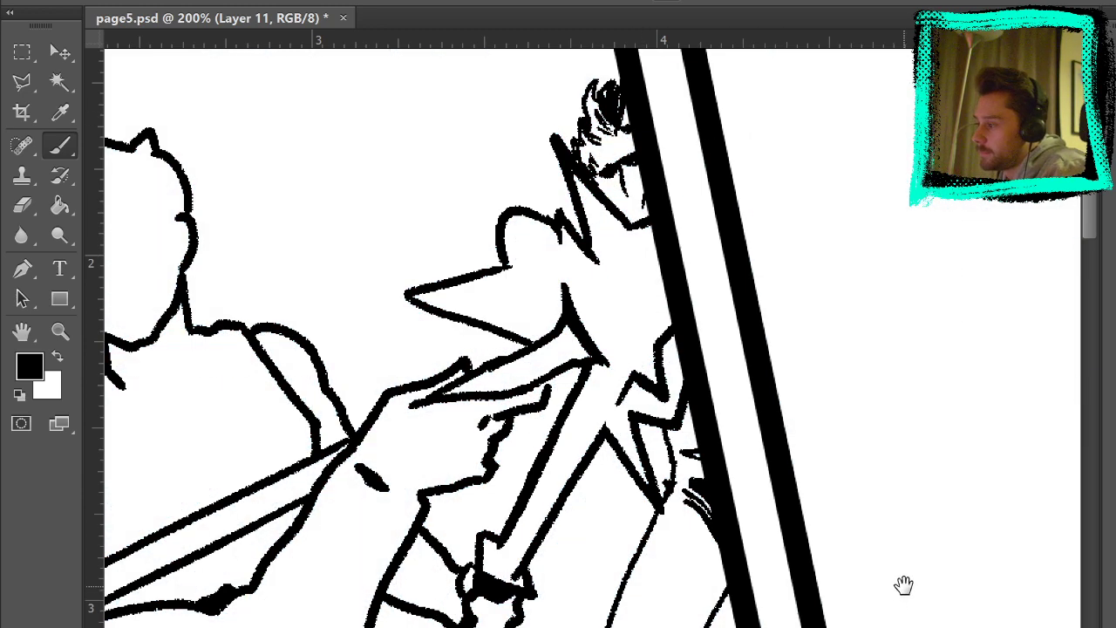
{"action": "mouse_move", "coordinate": [896, 594]}
{"action": "left_mouse_down"}
{"action": "mouse_move", "coordinate": [976, 461]}
{"action": "mouse_move", "coordinate": [961, 488]}
{"action": "left_mouse_up"}
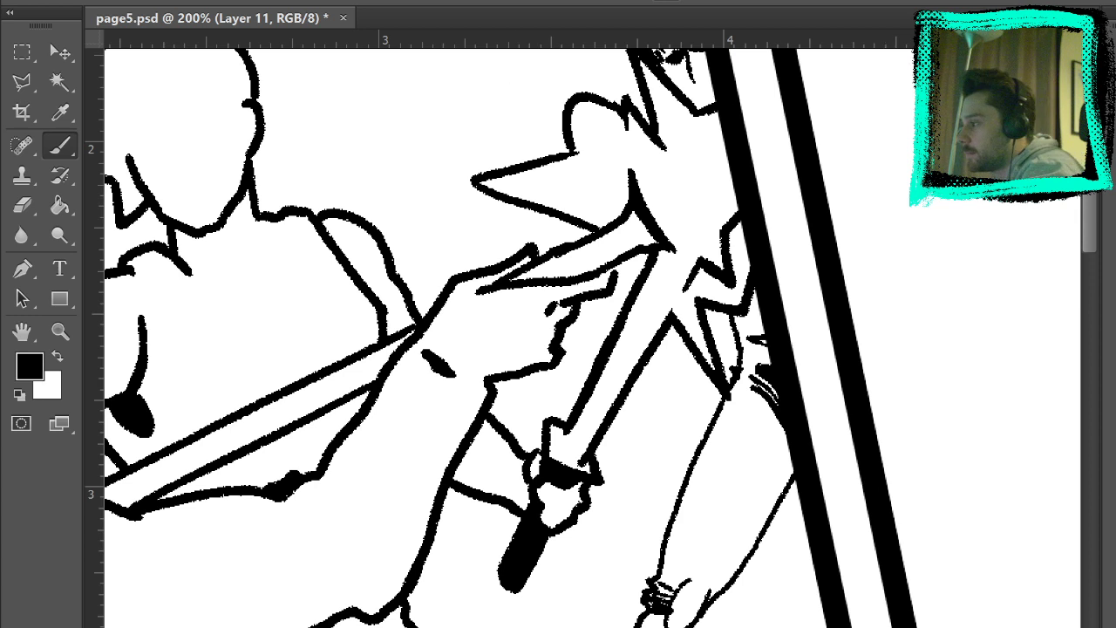
{"action": "key", "text": "ctrl+0"}
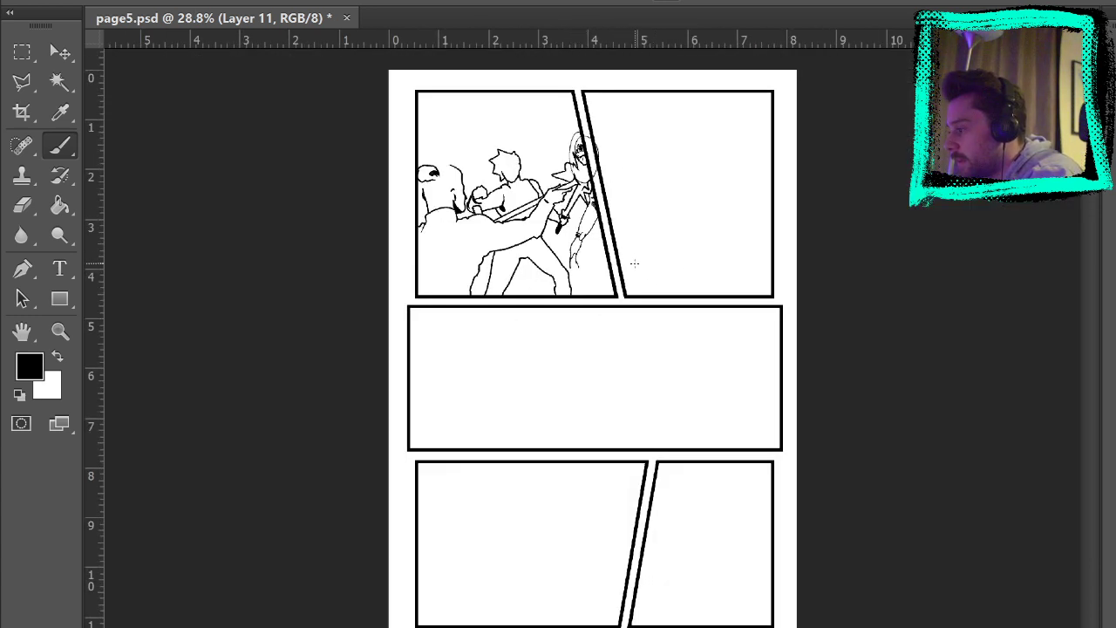
{"action": "key", "text": "ctrl+z"}
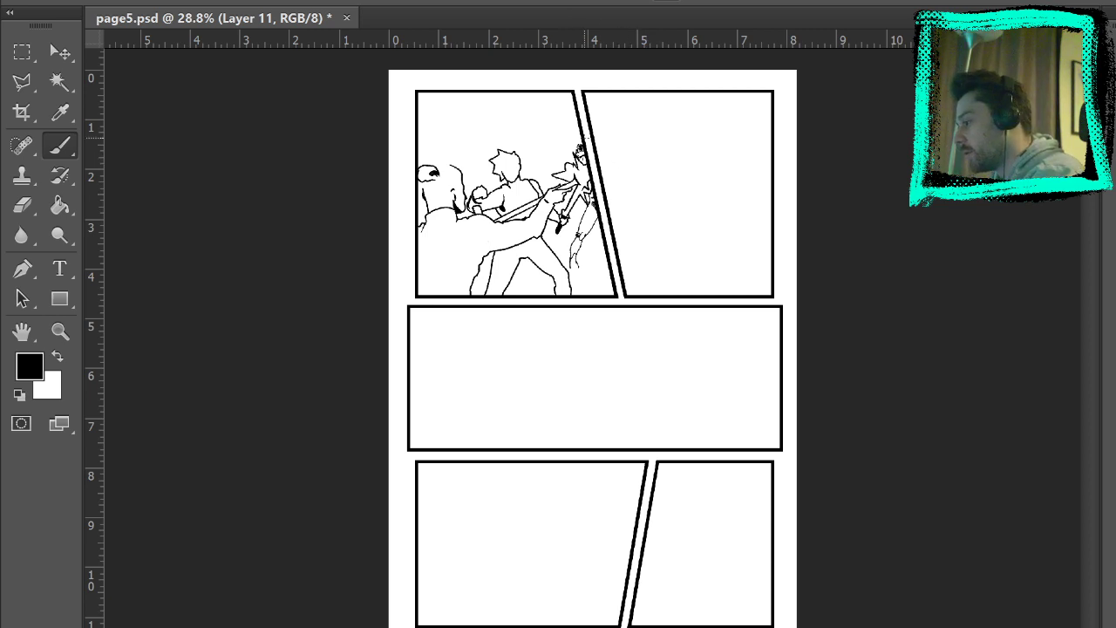
{"action": "mouse_move", "coordinate": [575, 218]}
{"action": "left_mouse_down"}
{"action": "mouse_move", "coordinate": [435, 255]}
{"action": "mouse_move", "coordinate": [544, 218]}
{"action": "mouse_move", "coordinate": [572, 174]}
{"action": "mouse_move", "coordinate": [593, 181]}
{"action": "left_mouse_up"}
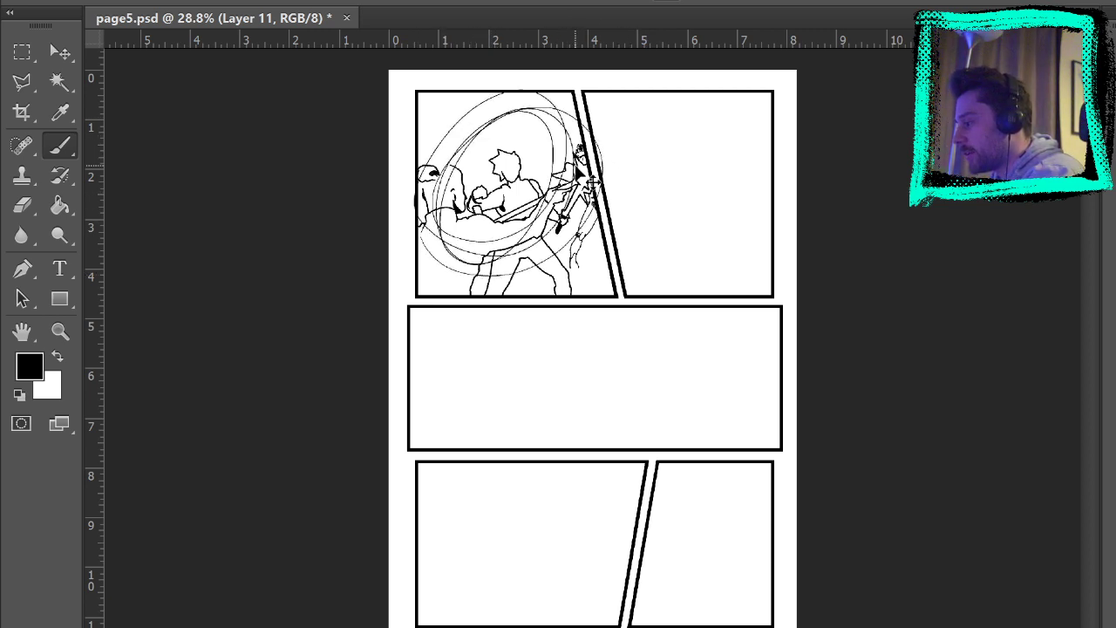
{"action": "key", "text": "ctrl+z"}
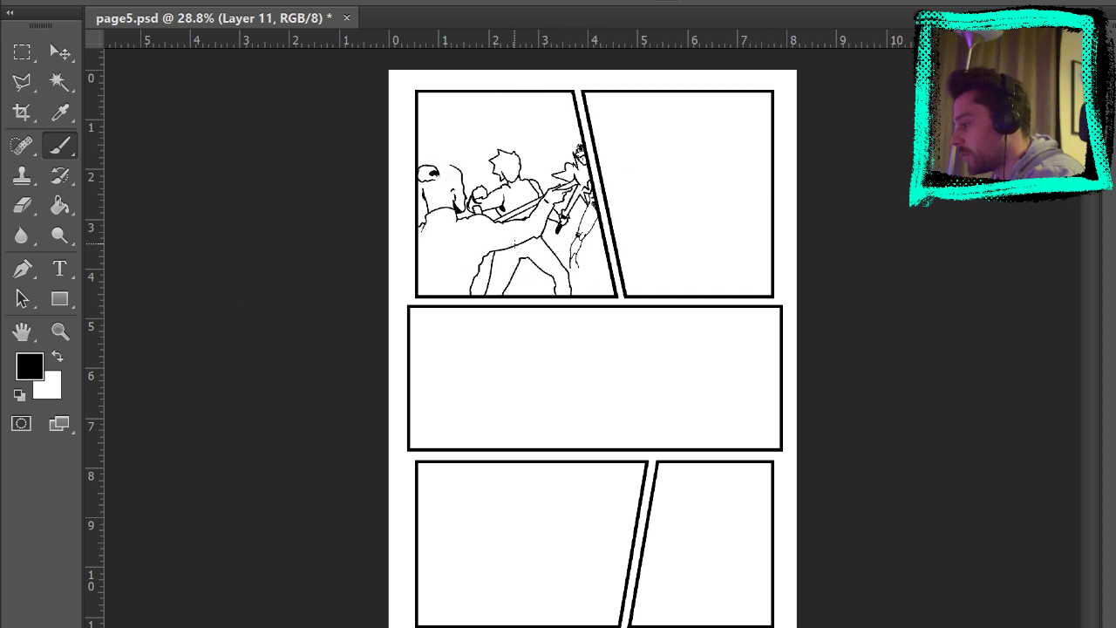
Ink the raised hair outline on top of the foreground figure's head, including the small bump where it meets the bun.
{"action": "left_click", "coordinate": [59, 332]}
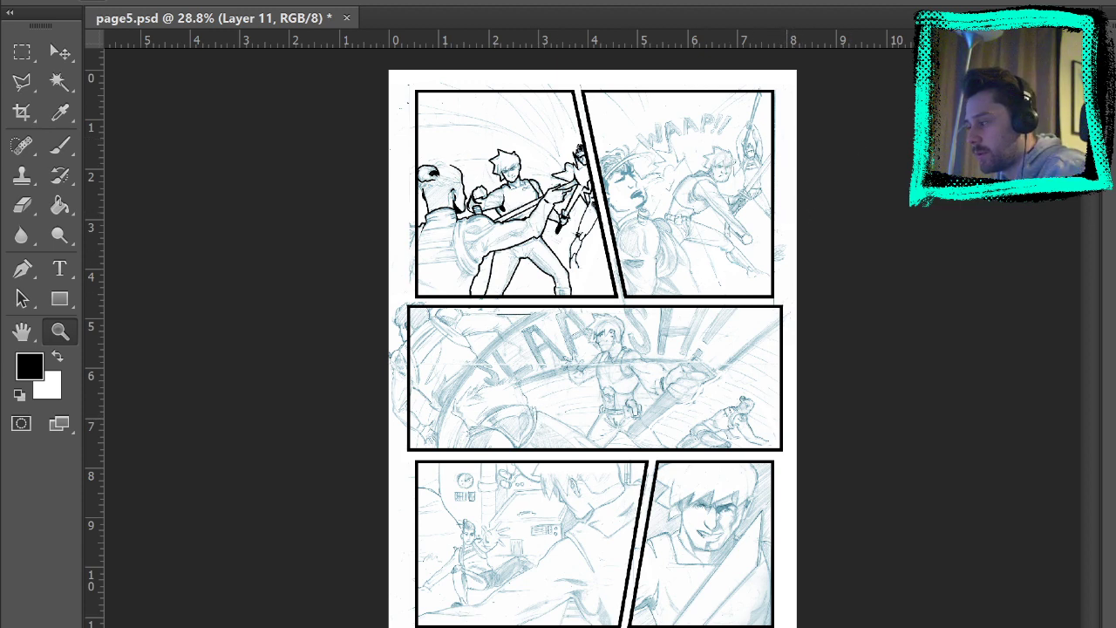
{"action": "left_click", "coordinate": [642, 229]}
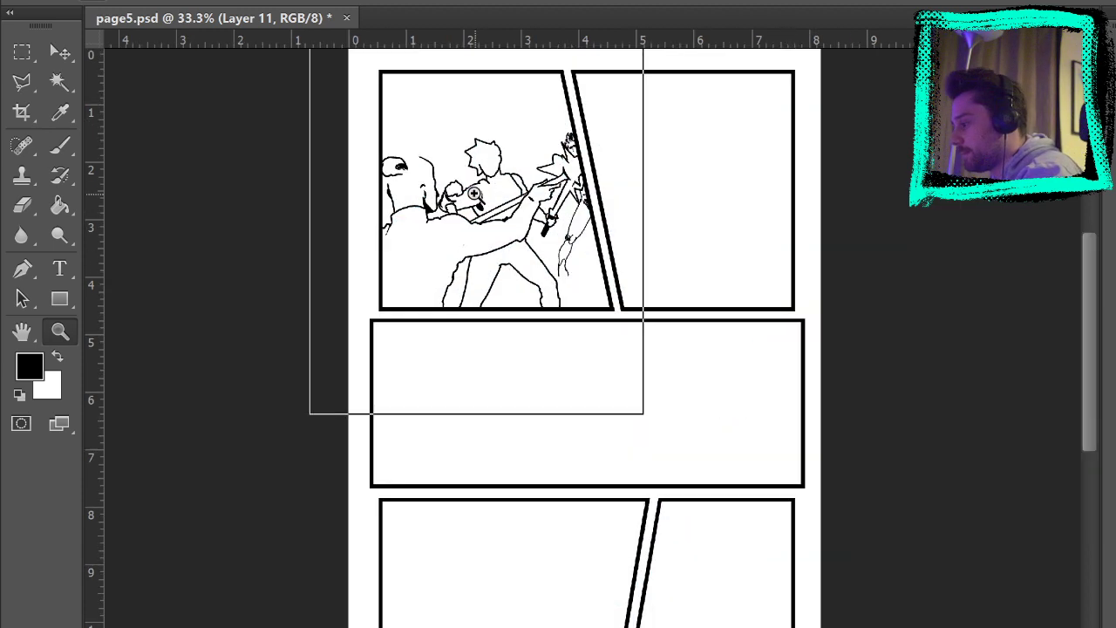
{"action": "left_click", "coordinate": [475, 117]}
{"action": "left_click", "coordinate": [422, 131]}
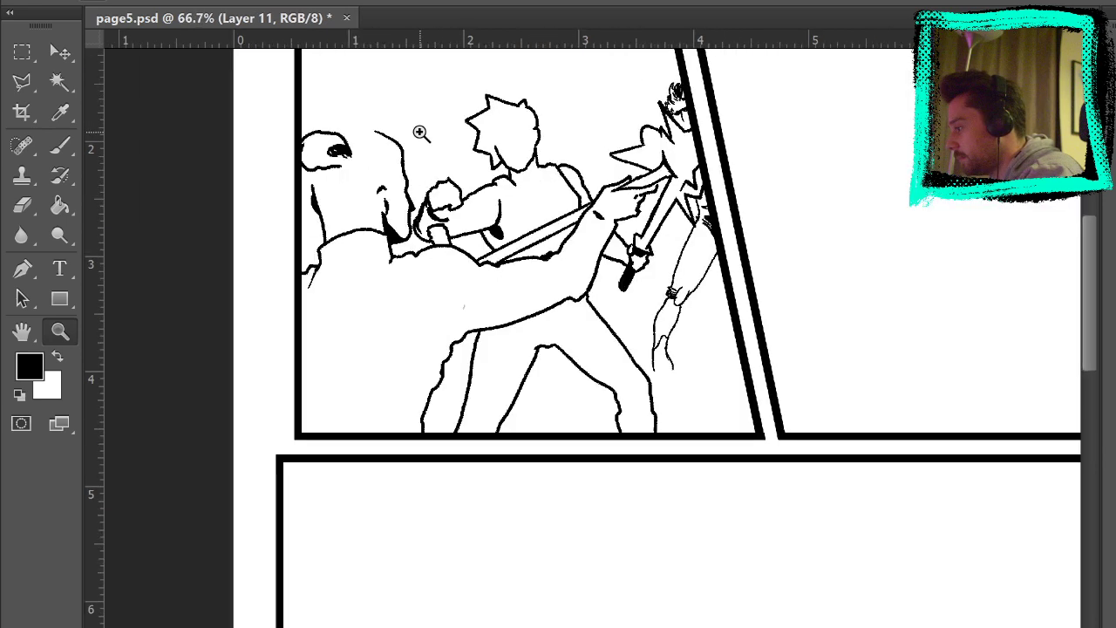
{"action": "left_click", "coordinate": [555, 92]}
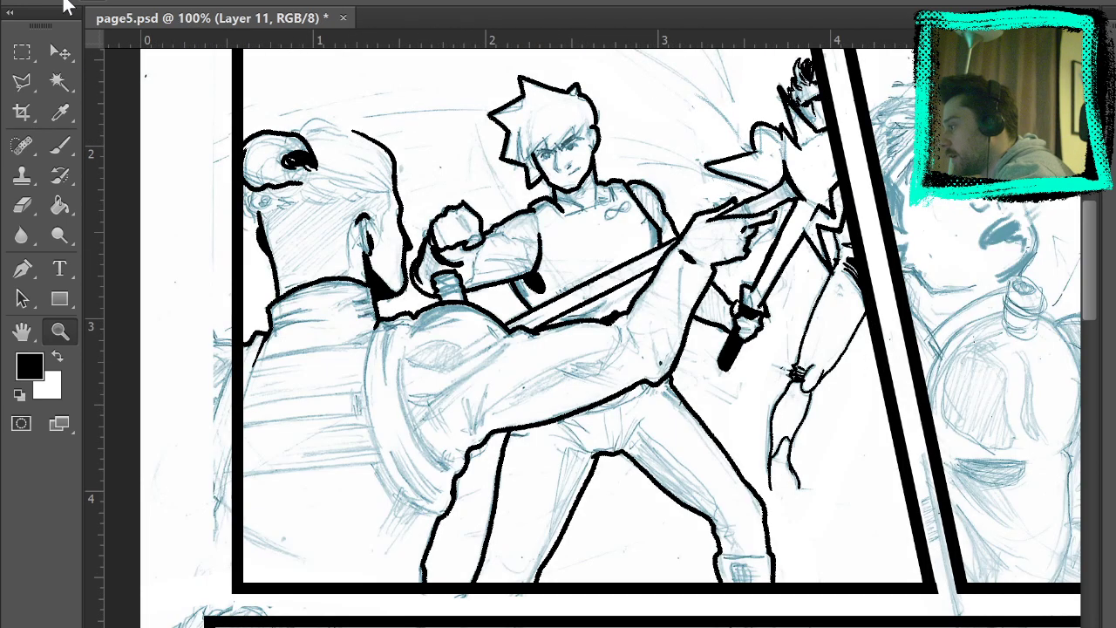
{"action": "key", "text": "b"}
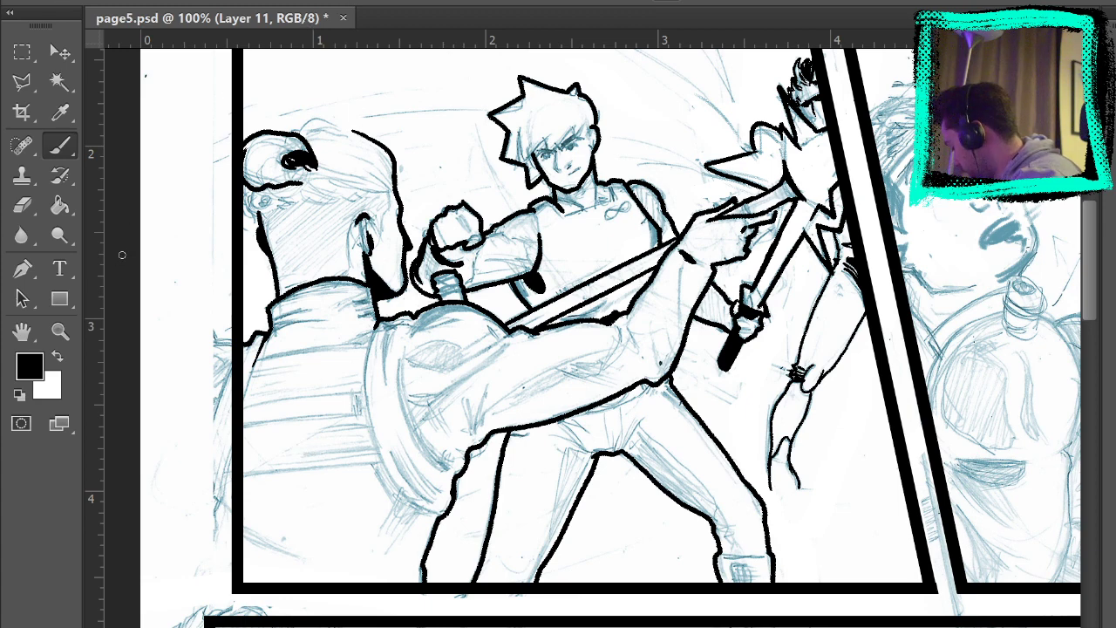
{"action": "key", "text": "z"}
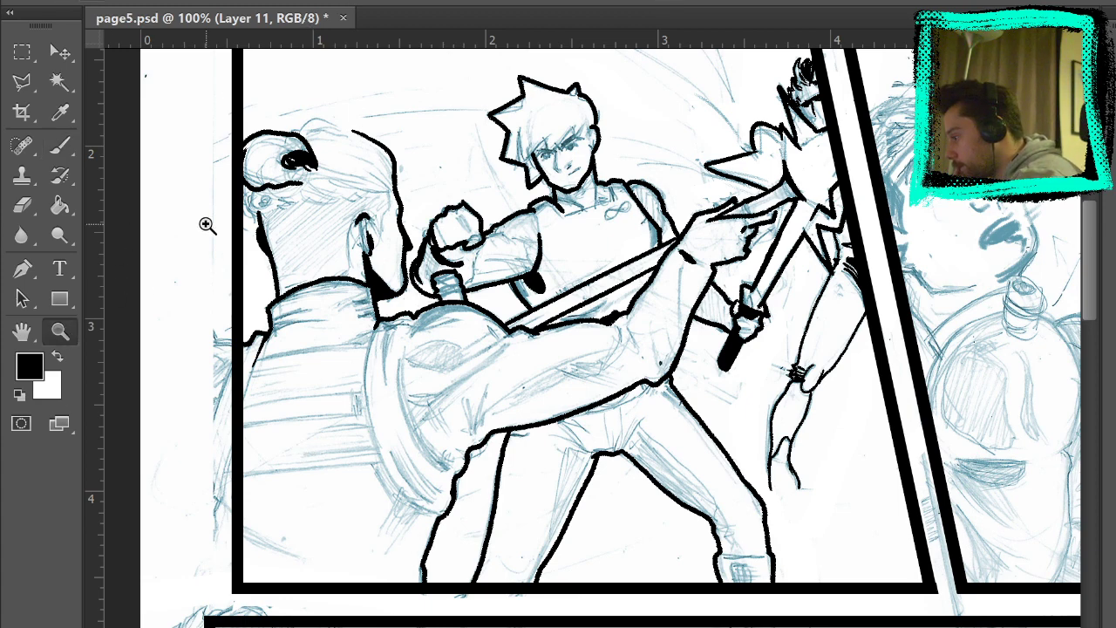
{"action": "left_click", "coordinate": [317, 124]}
{"action": "left_click", "coordinate": [324, 121]}
{"action": "key", "text": "b"}
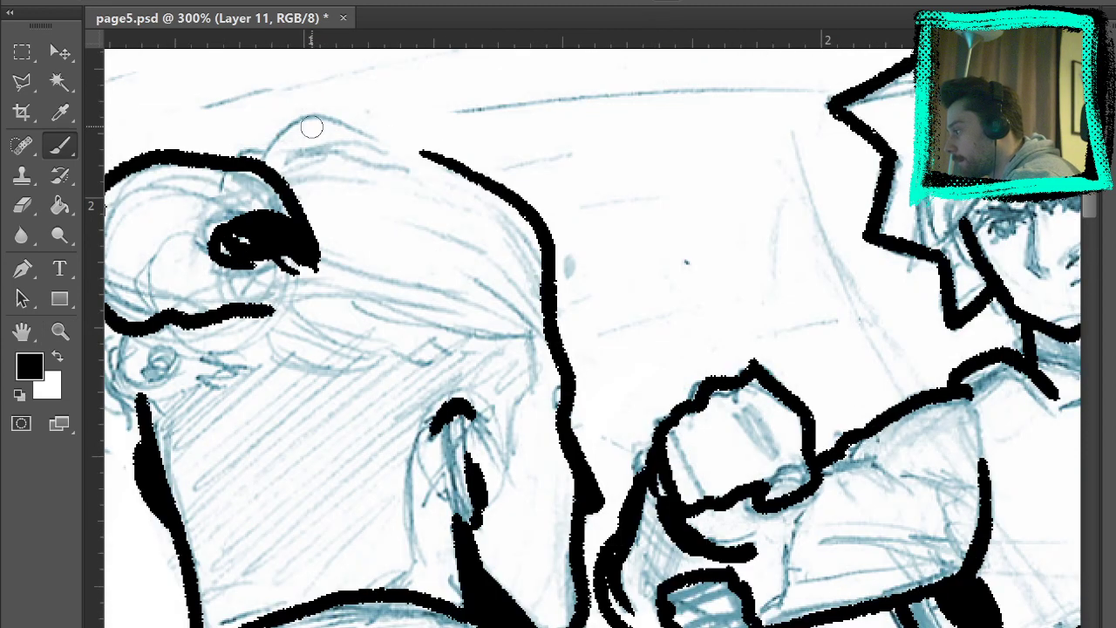
{"action": "left_click_drag", "start_coordinate": [502, 162], "coordinate": [584, 272]}
{"action": "mouse_move", "coordinate": [347, 282]}
{"action": "left_mouse_down"}
{"action": "mouse_move", "coordinate": [354, 267]}
{"action": "mouse_move", "coordinate": [473, 267]}
{"action": "left_mouse_up"}
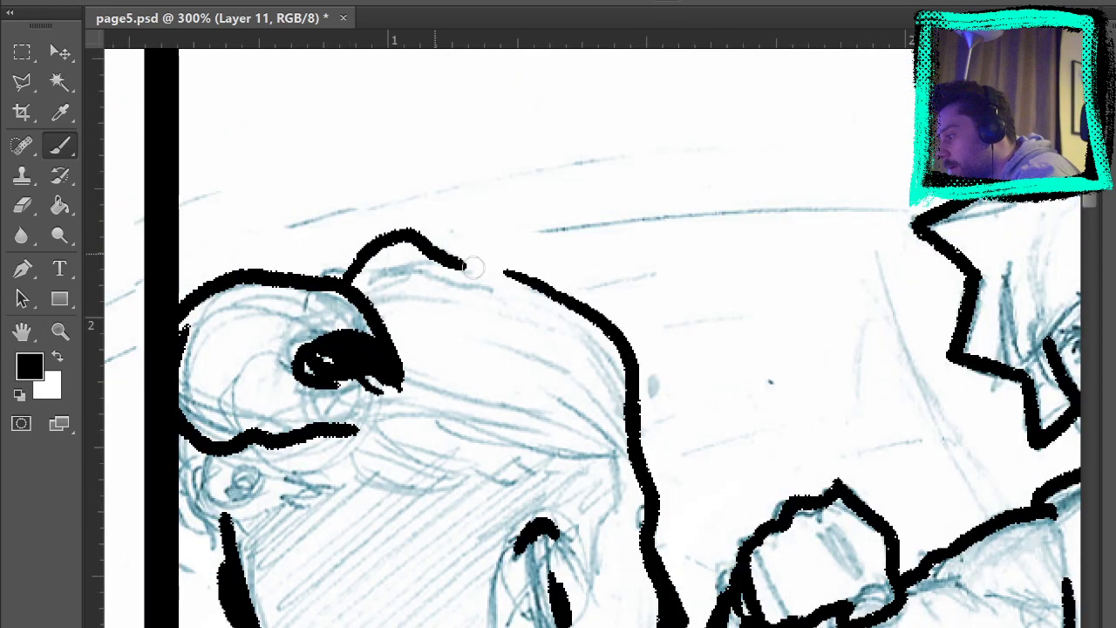
{"action": "left_click_drag", "start_coordinate": [342, 269], "coordinate": [319, 273]}
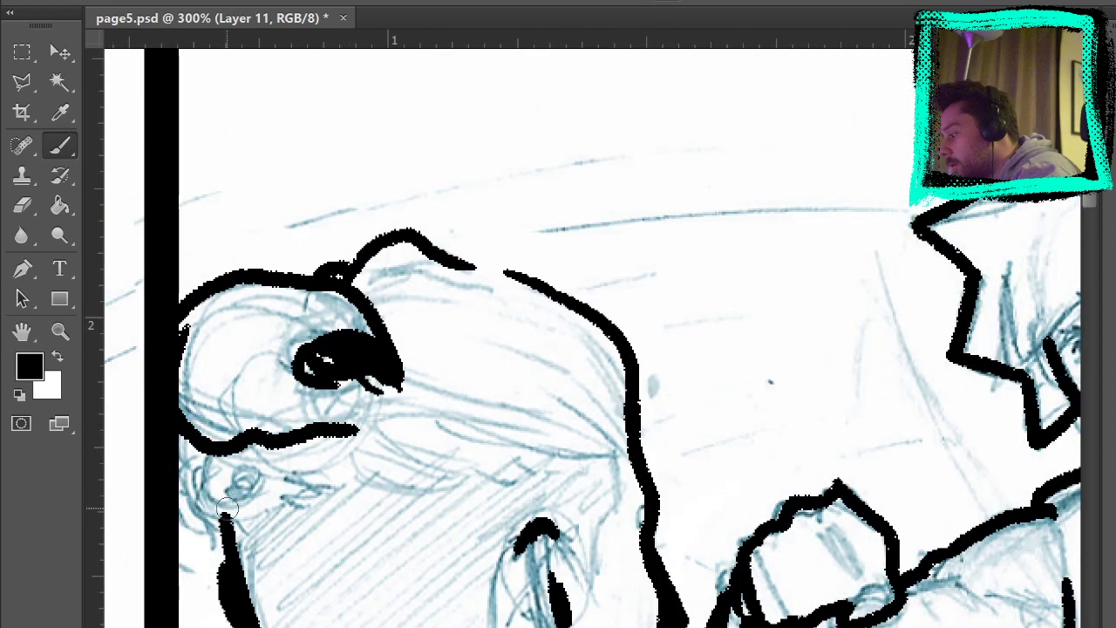
Ink the far ear and jagged hairline beneath the foreground figure's bun, with short accents on the raised hair and bun.
{"action": "left_click_drag", "start_coordinate": [215, 448], "coordinate": [219, 516]}
{"action": "mouse_move", "coordinate": [199, 473]}
{"action": "left_mouse_down"}
{"action": "mouse_move", "coordinate": [228, 513]}
{"action": "mouse_move", "coordinate": [190, 519]}
{"action": "mouse_move", "coordinate": [177, 479]}
{"action": "left_mouse_up"}
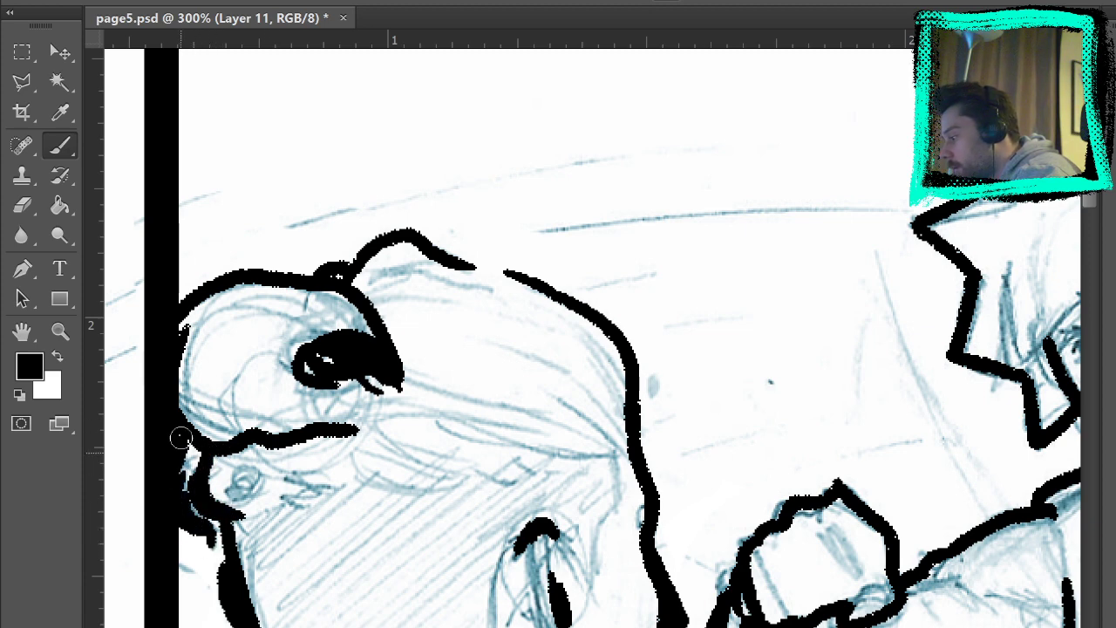
{"action": "mouse_move", "coordinate": [253, 475]}
{"action": "left_mouse_down"}
{"action": "mouse_move", "coordinate": [305, 491]}
{"action": "mouse_move", "coordinate": [329, 511]}
{"action": "mouse_move", "coordinate": [602, 447]}
{"action": "mouse_move", "coordinate": [463, 489]}
{"action": "mouse_move", "coordinate": [482, 472]}
{"action": "mouse_move", "coordinate": [600, 455]}
{"action": "left_mouse_up"}
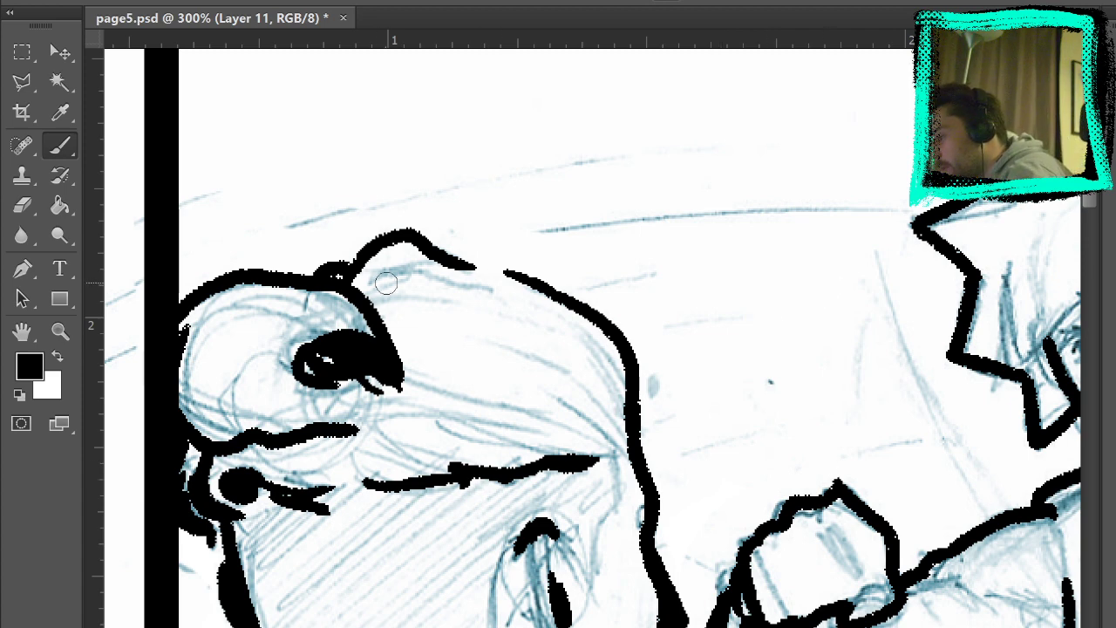
{"action": "left_click_drag", "start_coordinate": [378, 269], "coordinate": [408, 263]}
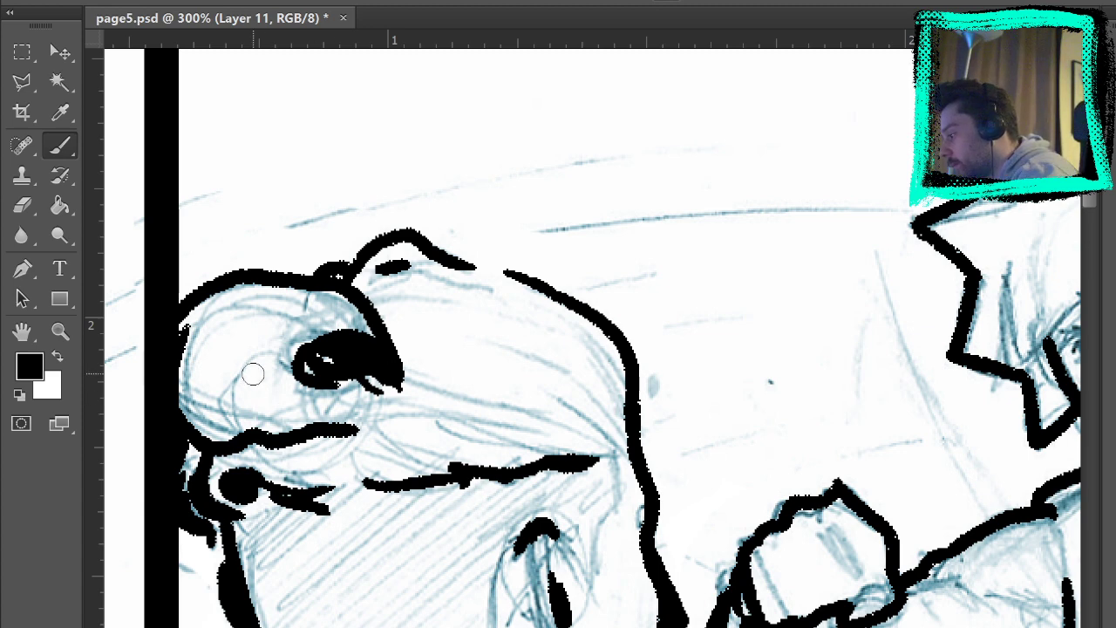
{"action": "left_click_drag", "start_coordinate": [310, 340], "coordinate": [326, 391]}
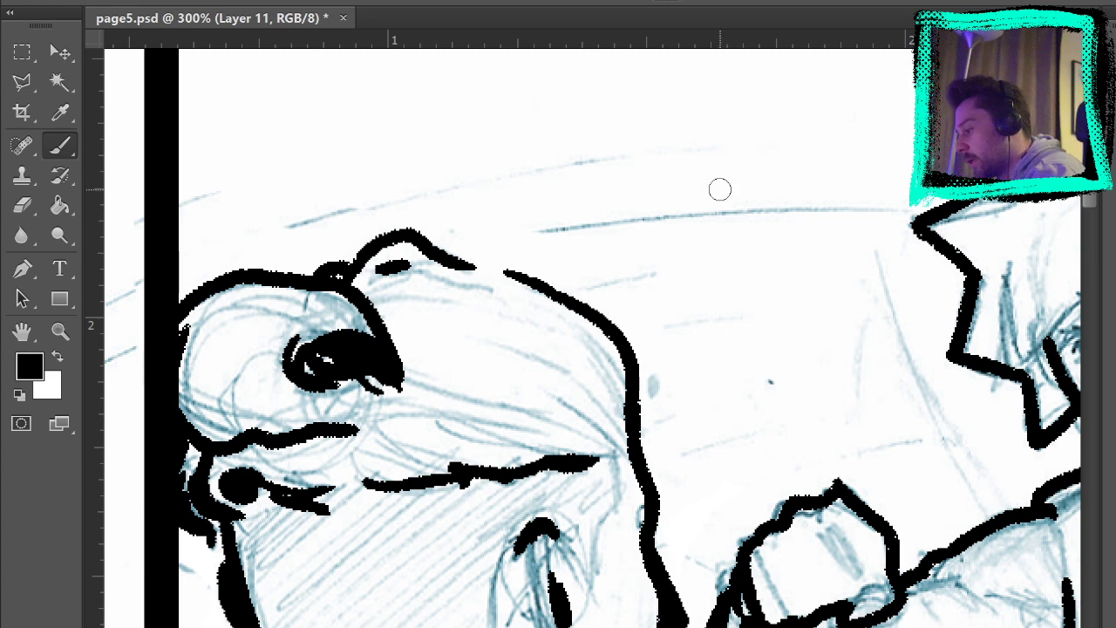
Ink the foreground figure's near ear and the nape hairline, and blacken the sideburn in front of the ear.
{"action": "scroll", "coordinate": [720, 189], "scroll_direction": "down", "scroll_amount": 5}
{"action": "left_click_drag", "start_coordinate": [596, 230], "coordinate": [582, 364]}
{"action": "mouse_move", "coordinate": [533, 298]}
{"action": "left_mouse_down"}
{"action": "mouse_move", "coordinate": [582, 359]}
{"action": "mouse_move", "coordinate": [590, 253]}
{"action": "mouse_move", "coordinate": [575, 327]}
{"action": "mouse_move", "coordinate": [547, 289]}
{"action": "mouse_move", "coordinate": [480, 314]}
{"action": "mouse_move", "coordinate": [497, 363]}
{"action": "mouse_move", "coordinate": [466, 421]}
{"action": "mouse_move", "coordinate": [478, 369]}
{"action": "mouse_move", "coordinate": [489, 442]}
{"action": "mouse_move", "coordinate": [461, 480]}
{"action": "mouse_move", "coordinate": [451, 476]}
{"action": "mouse_move", "coordinate": [479, 425]}
{"action": "mouse_move", "coordinate": [450, 451]}
{"action": "mouse_move", "coordinate": [302, 493]}
{"action": "mouse_move", "coordinate": [270, 477]}
{"action": "mouse_move", "coordinate": [296, 494]}
{"action": "left_mouse_up"}
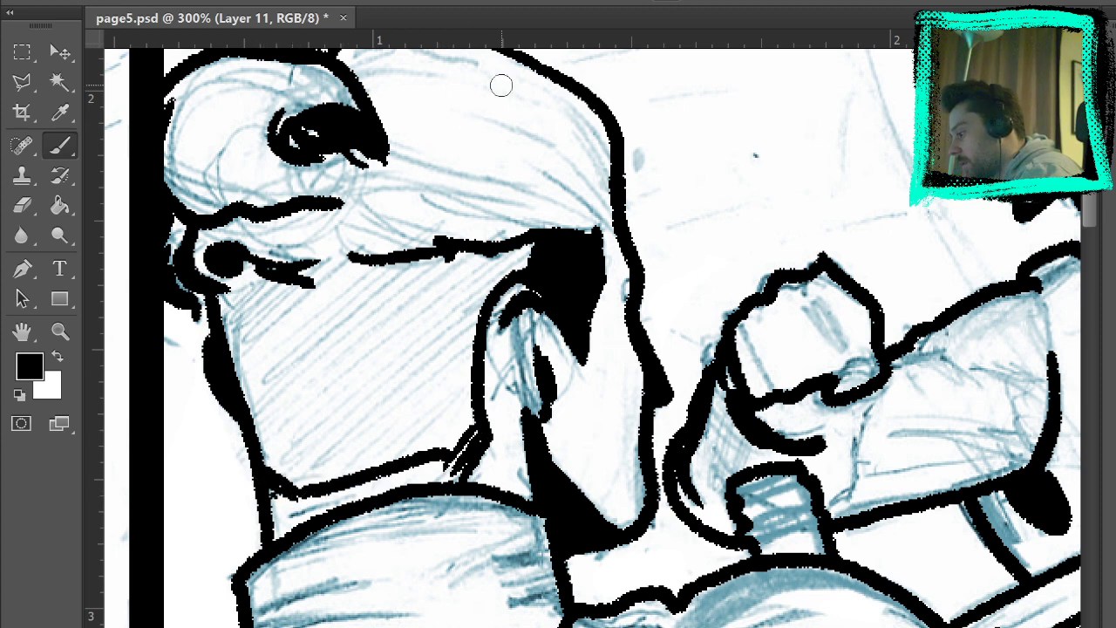
Close the hairline gap beside the far ear and fill the back of the foreground figure's head solid black.
{"action": "left_click_drag", "start_coordinate": [216, 294], "coordinate": [277, 266]}
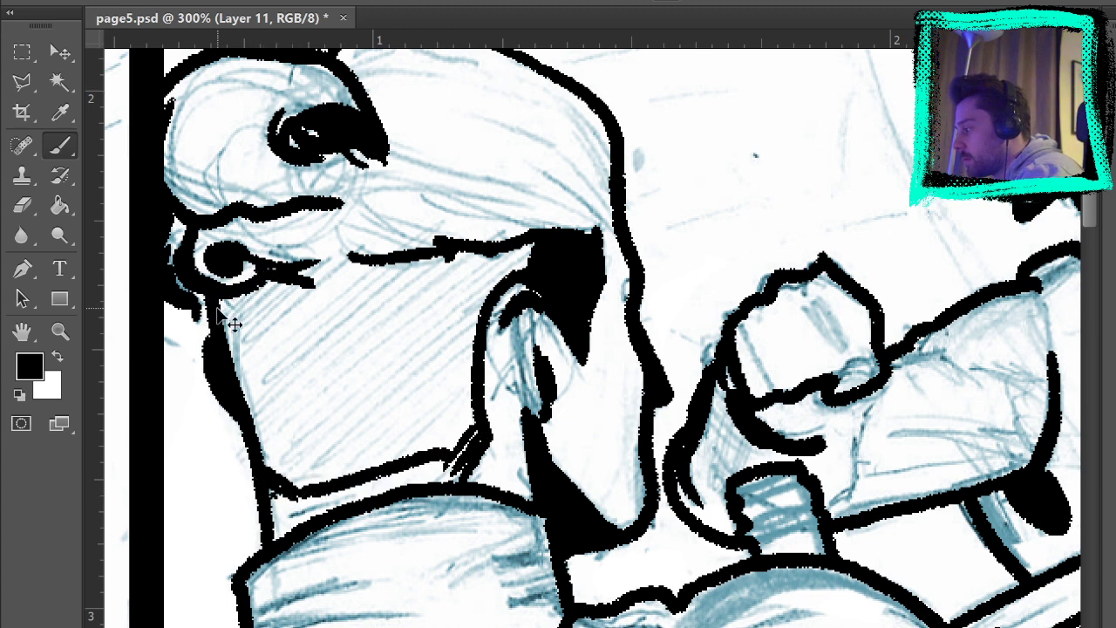
{"action": "key", "text": "ctrl+z"}
{"action": "mouse_move", "coordinate": [213, 297]}
{"action": "left_mouse_down"}
{"action": "mouse_move", "coordinate": [292, 283]}
{"action": "mouse_move", "coordinate": [312, 293]}
{"action": "mouse_move", "coordinate": [308, 280]}
{"action": "mouse_move", "coordinate": [357, 259]}
{"action": "left_mouse_up"}
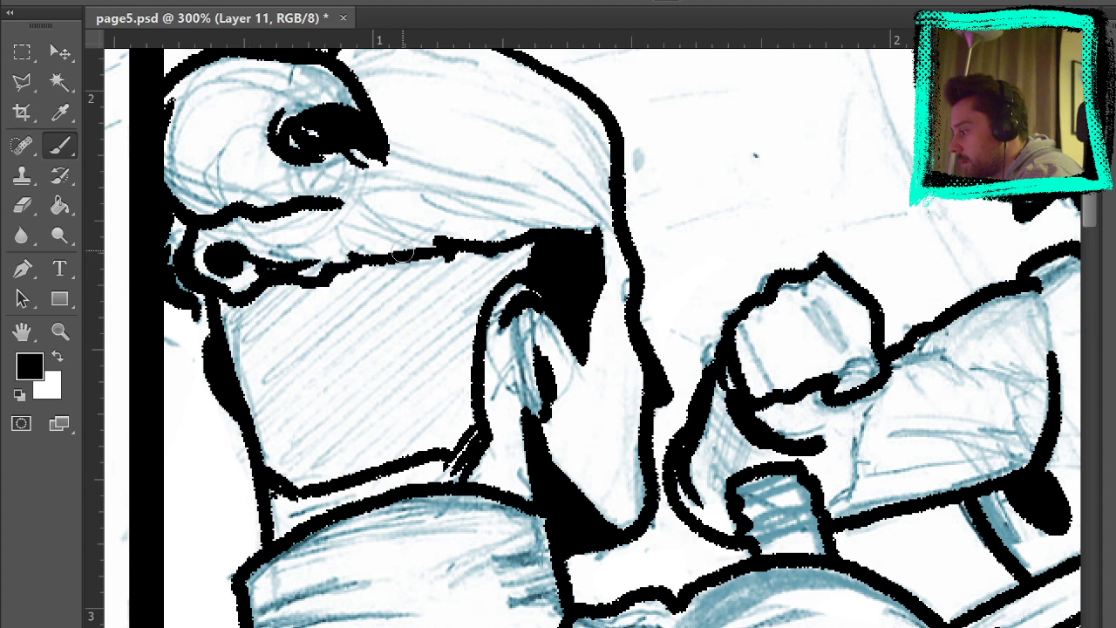
{"action": "left_click", "coordinate": [70, 212]}
{"action": "left_click", "coordinate": [428, 357]}
{"action": "key", "text": "b"}
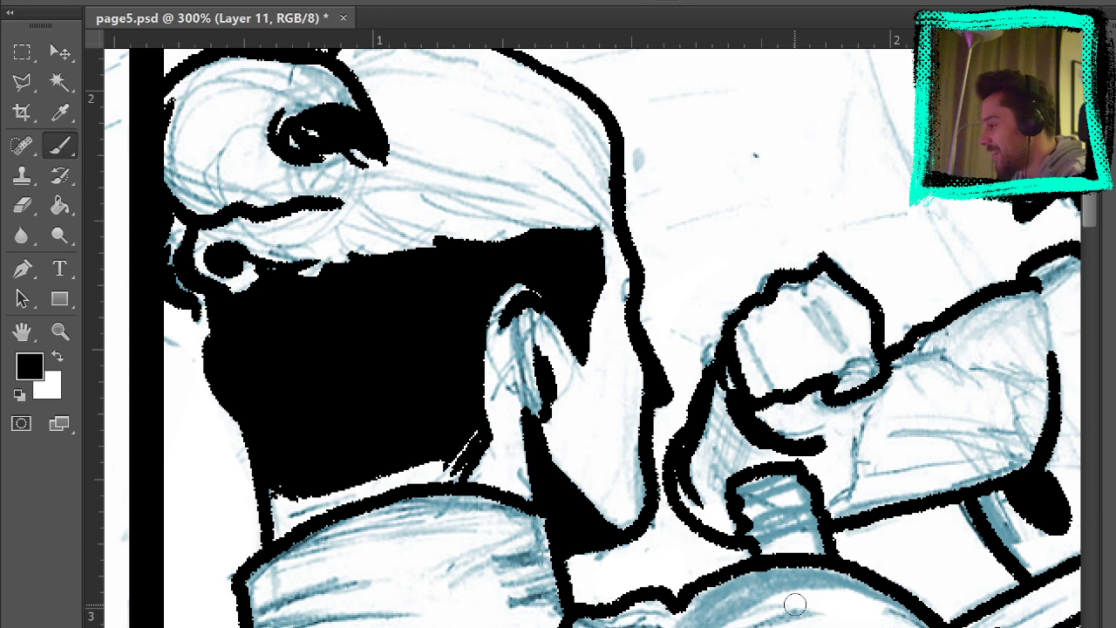
{"action": "left_click_drag", "start_coordinate": [634, 308], "coordinate": [668, 323]}
{"action": "left_click_drag", "start_coordinate": [807, 223], "coordinate": [741, 374]}
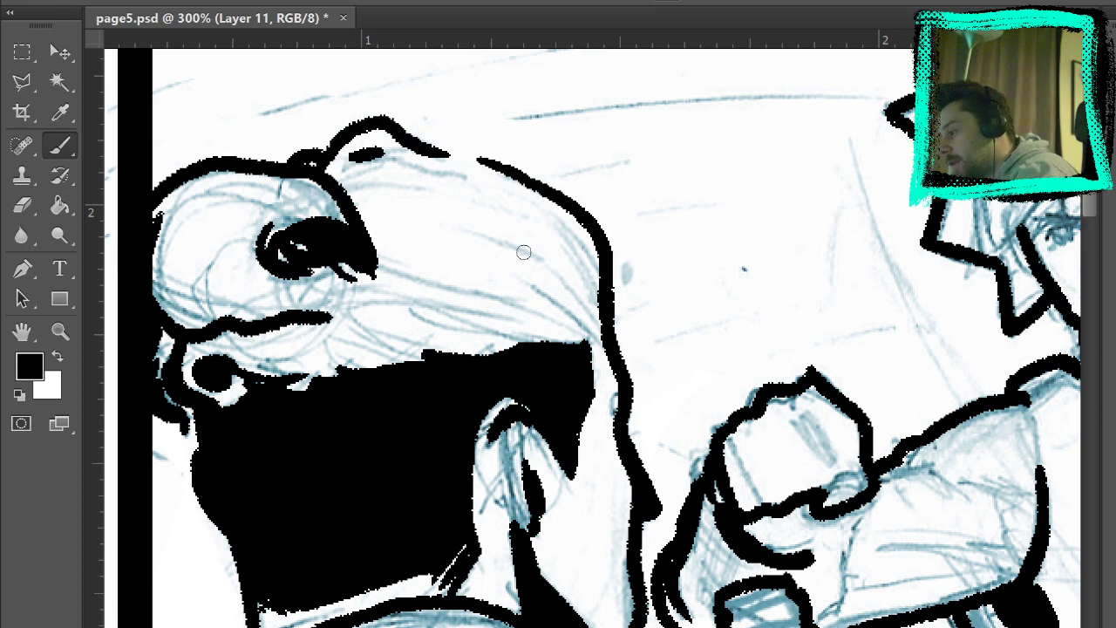
{"action": "left_click_drag", "start_coordinate": [437, 216], "coordinate": [567, 261]}
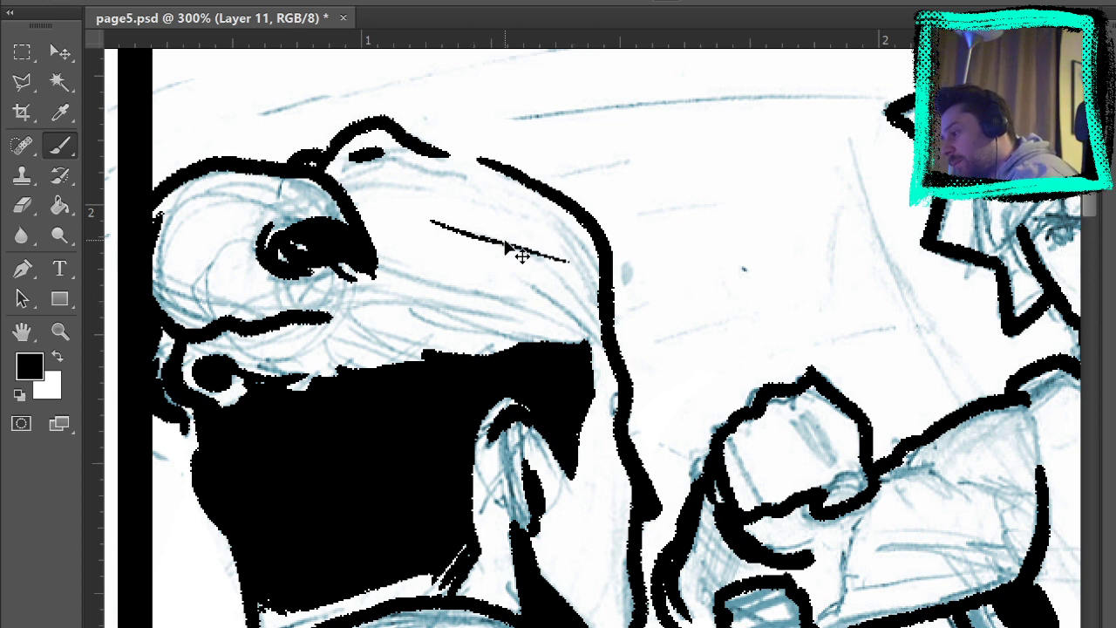
{"action": "key", "text": "ctrl+z"}
{"action": "left_click_drag", "start_coordinate": [433, 224], "coordinate": [535, 258]}
{"action": "key", "text": "ctrl+z"}
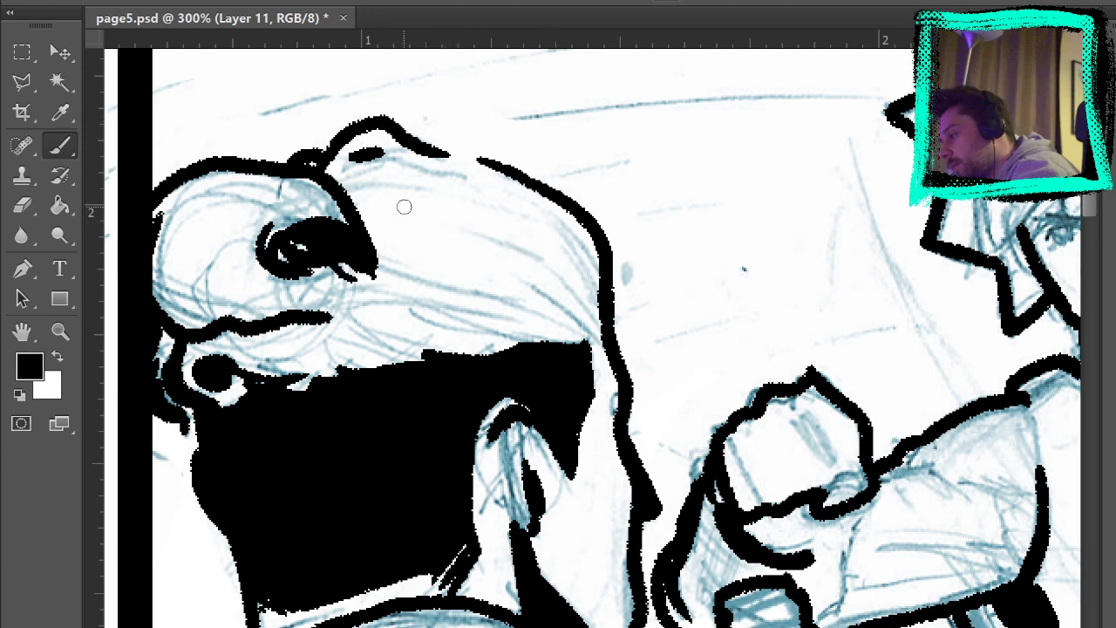
Ink thin tapering hair strands converging along the front contour of the foreground figure's head.
{"action": "left_click_drag", "start_coordinate": [451, 224], "coordinate": [539, 259]}
{"action": "mouse_move", "coordinate": [478, 230]}
{"action": "left_mouse_down"}
{"action": "mouse_move", "coordinate": [539, 256]}
{"action": "mouse_move", "coordinate": [598, 317]}
{"action": "mouse_move", "coordinate": [560, 233]}
{"action": "left_mouse_up"}
{"action": "key", "text": "ctrl+z"}
{"action": "mouse_move", "coordinate": [598, 299]}
{"action": "left_mouse_down"}
{"action": "mouse_move", "coordinate": [540, 216]}
{"action": "mouse_move", "coordinate": [588, 278]}
{"action": "left_mouse_up"}
{"action": "left_click_drag", "start_coordinate": [497, 180], "coordinate": [608, 280]}
{"action": "left_click_drag", "start_coordinate": [471, 194], "coordinate": [509, 206]}
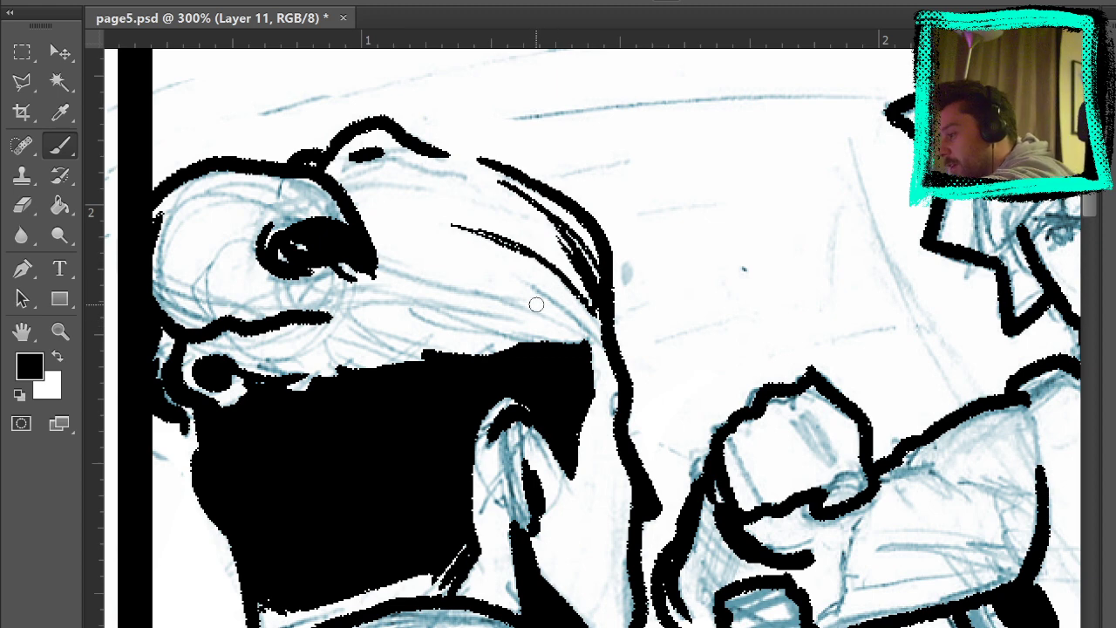
{"action": "left_click_drag", "start_coordinate": [473, 256], "coordinate": [604, 285]}
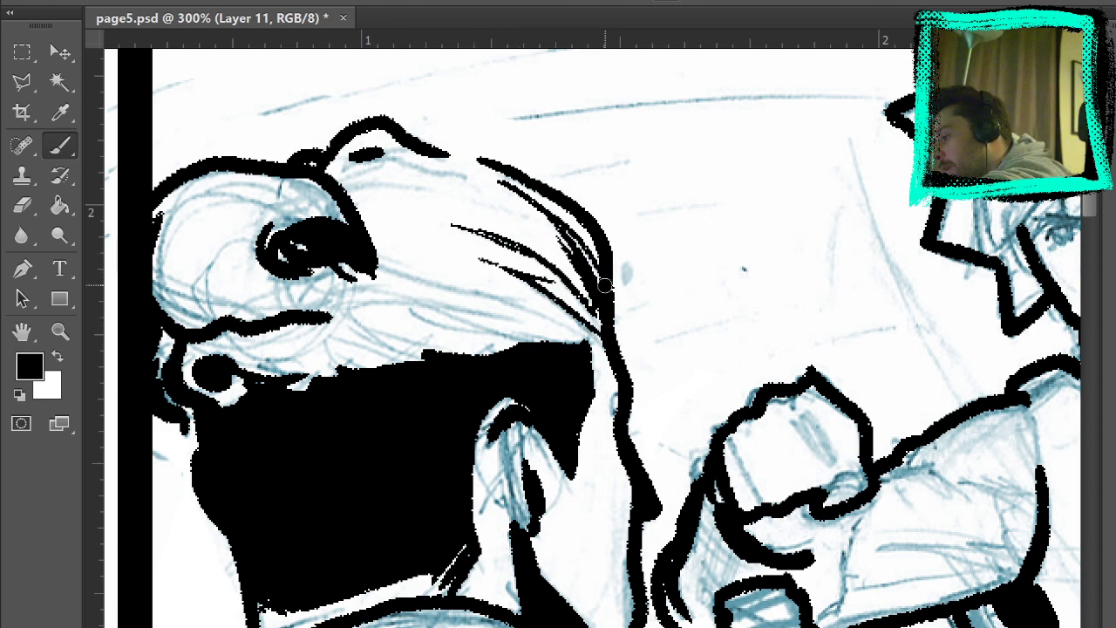
Ink the long hair strand sweeping forward from the bun with a short line beside it, redoing the strand's front end.
{"action": "left_click_drag", "start_coordinate": [369, 258], "coordinate": [469, 296]}
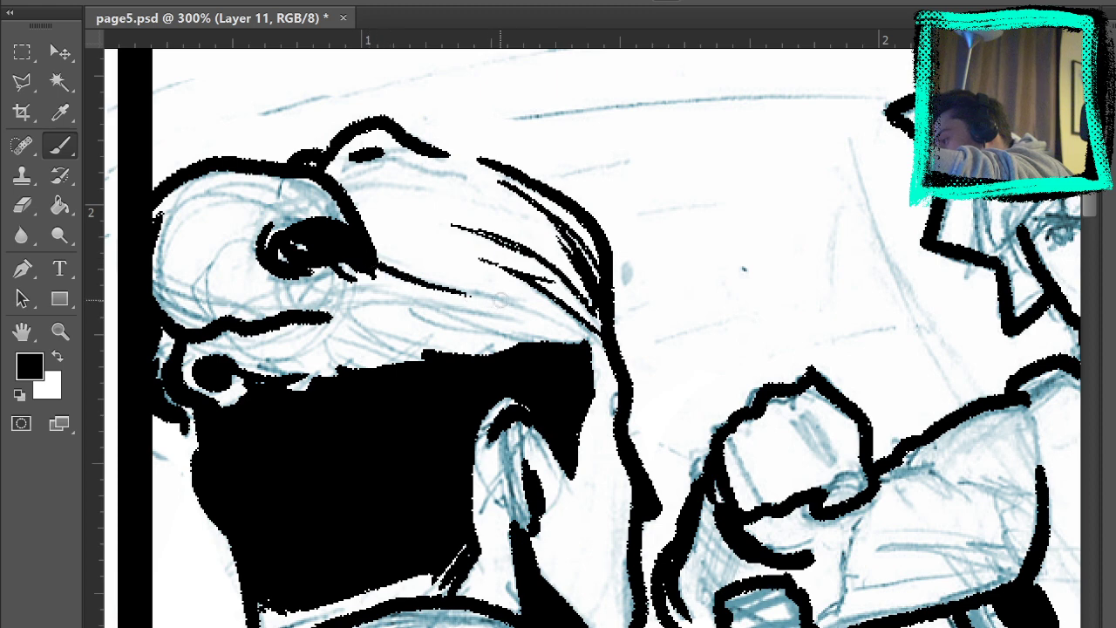
{"action": "left_click_drag", "start_coordinate": [375, 252], "coordinate": [435, 274]}
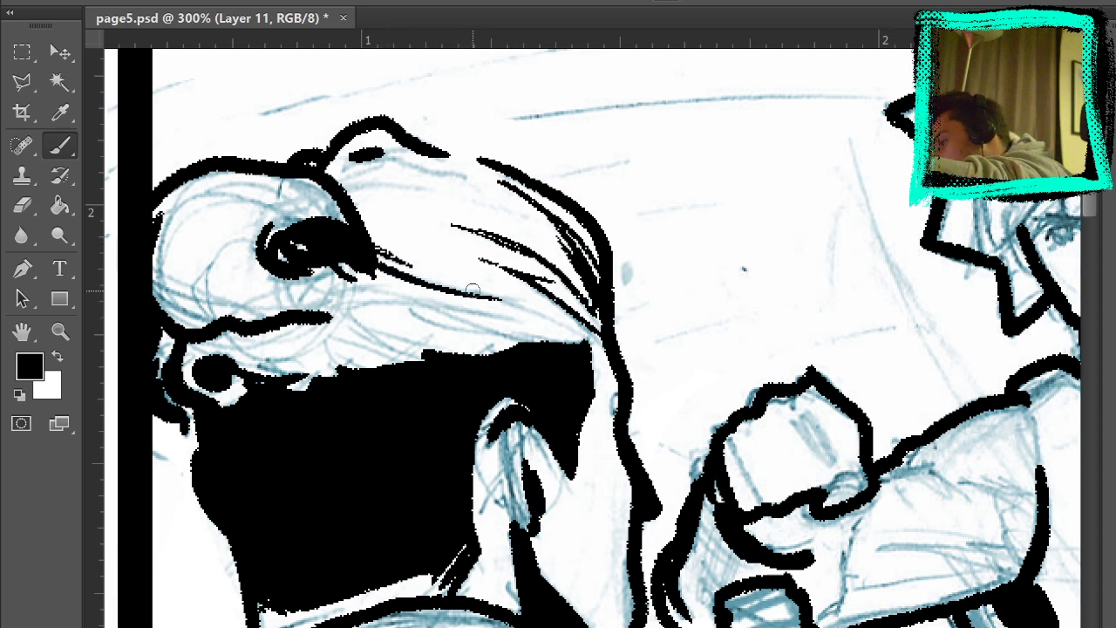
{"action": "left_click_drag", "start_coordinate": [467, 289], "coordinate": [567, 324]}
{"action": "left_click_drag", "start_coordinate": [495, 298], "coordinate": [542, 316]}
{"action": "key", "text": "ctrl+alt+z"}
{"action": "key", "text": "ctrl+alt+z"}
{"action": "left_click_drag", "start_coordinate": [444, 286], "coordinate": [558, 326]}
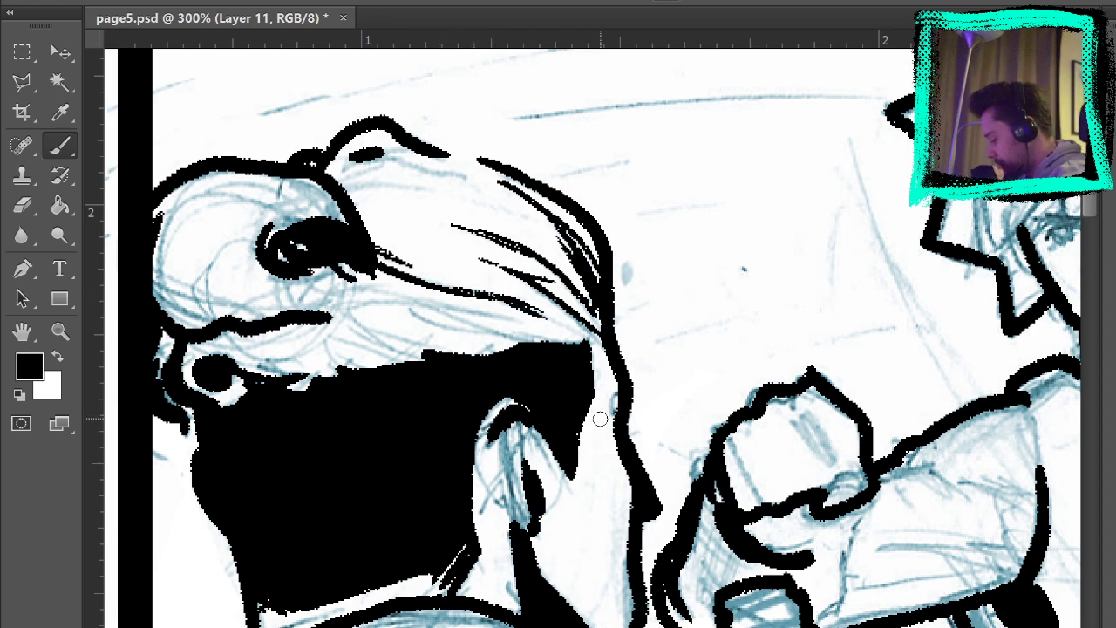
Ink thin hair strands beneath the long strand sweeping from the bun, tapering forward to the foreground figure's forehead.
{"action": "left_click_drag", "start_coordinate": [571, 335], "coordinate": [603, 352]}
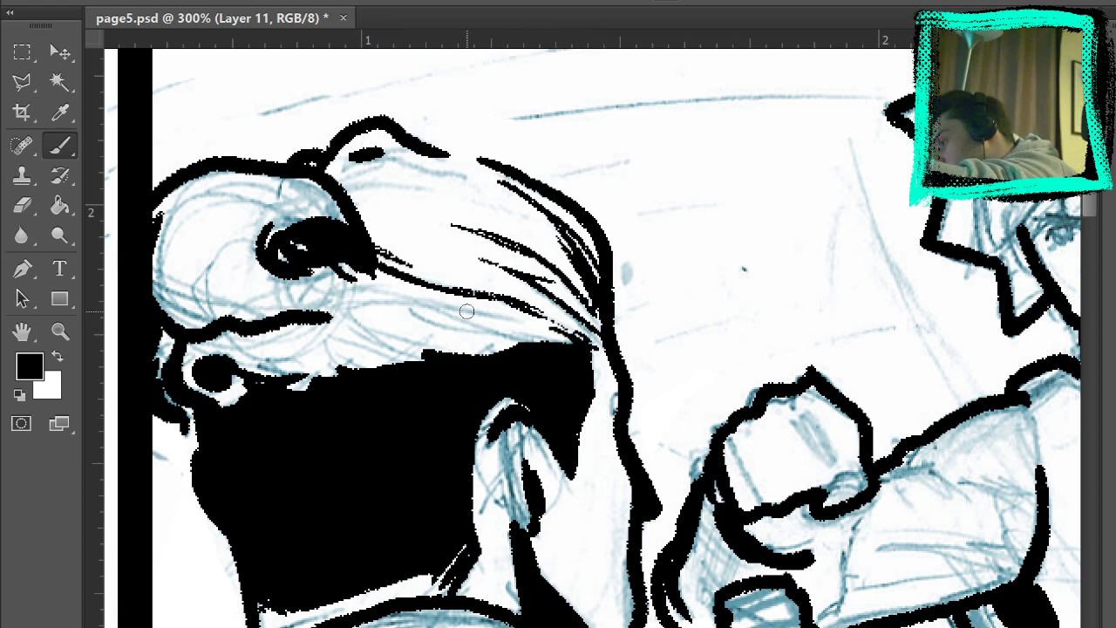
{"action": "left_click_drag", "start_coordinate": [415, 302], "coordinate": [526, 340]}
{"action": "mouse_move", "coordinate": [351, 297]}
{"action": "left_mouse_down"}
{"action": "mouse_move", "coordinate": [497, 321]}
{"action": "mouse_move", "coordinate": [434, 299]}
{"action": "mouse_move", "coordinate": [514, 323]}
{"action": "left_mouse_up"}
{"action": "mouse_move", "coordinate": [373, 275]}
{"action": "left_mouse_down"}
{"action": "mouse_move", "coordinate": [462, 307]}
{"action": "mouse_move", "coordinate": [482, 302]}
{"action": "left_mouse_up"}
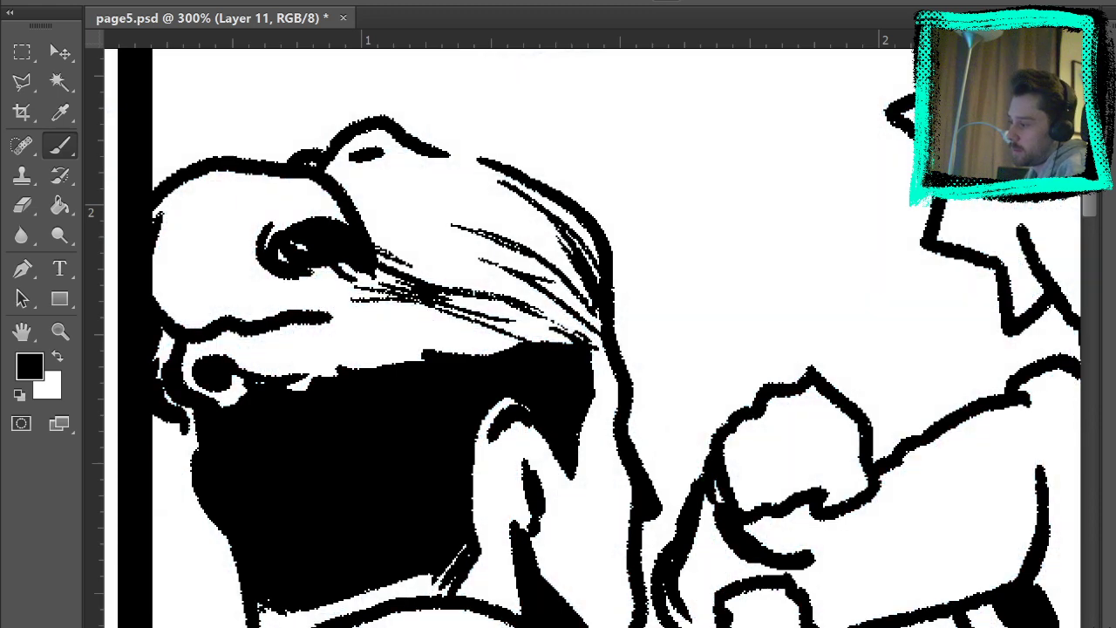
{"action": "key", "text": "ctrl+comma"}
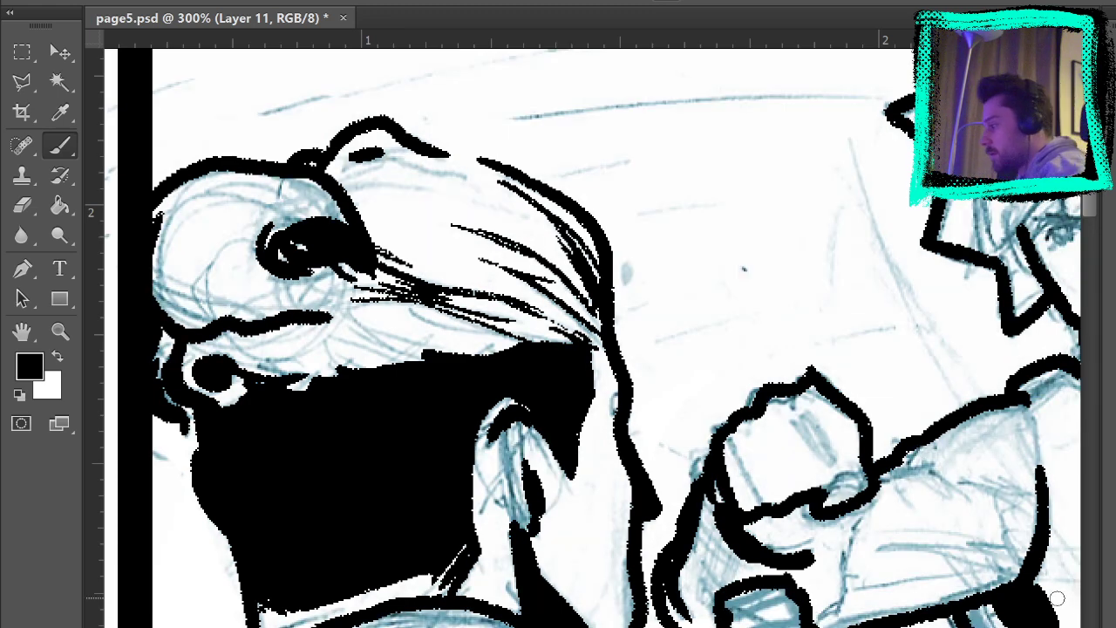
Ink curved hair strands inside the foreground figure's bun, adding dark accents along its front edge and central swirl.
{"action": "mouse_move", "coordinate": [185, 240]}
{"action": "left_mouse_down"}
{"action": "mouse_move", "coordinate": [174, 309]}
{"action": "mouse_move", "coordinate": [194, 300]}
{"action": "left_mouse_up"}
{"action": "left_click_drag", "start_coordinate": [209, 220], "coordinate": [202, 314]}
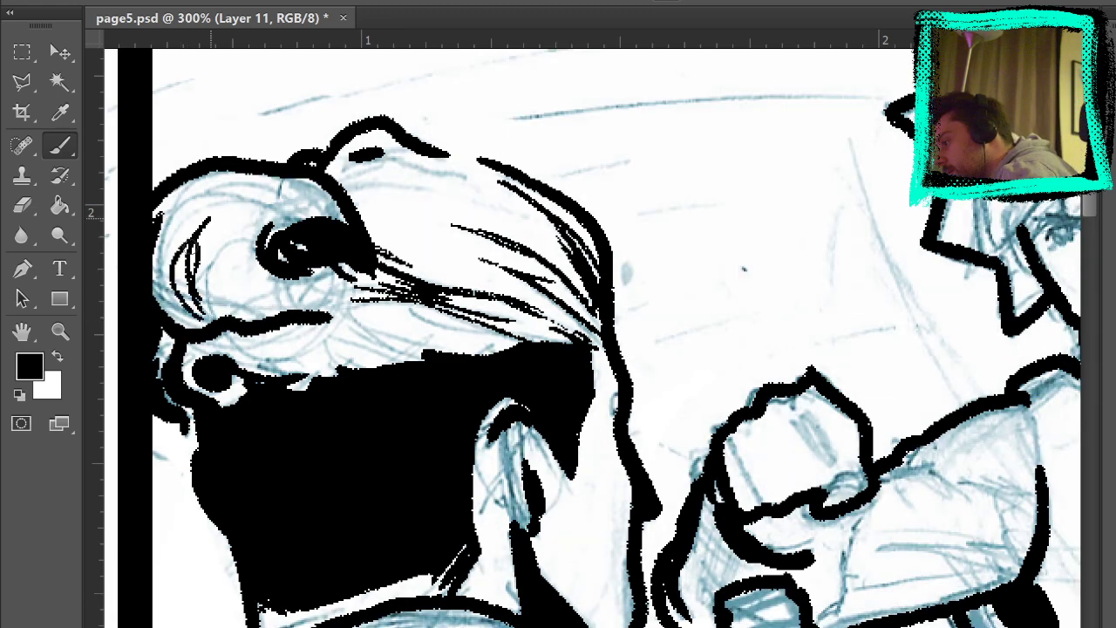
{"action": "mouse_move", "coordinate": [187, 260]}
{"action": "left_mouse_down"}
{"action": "mouse_move", "coordinate": [225, 211]}
{"action": "mouse_move", "coordinate": [207, 312]}
{"action": "mouse_move", "coordinate": [236, 241]}
{"action": "left_mouse_up"}
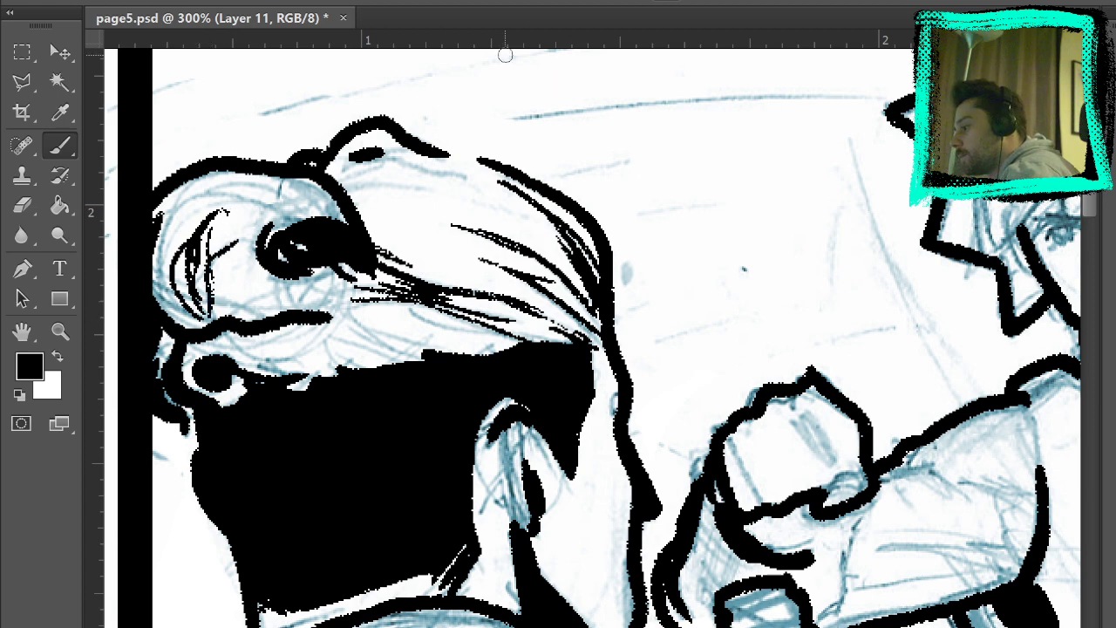
{"action": "left_click_drag", "start_coordinate": [287, 192], "coordinate": [338, 216]}
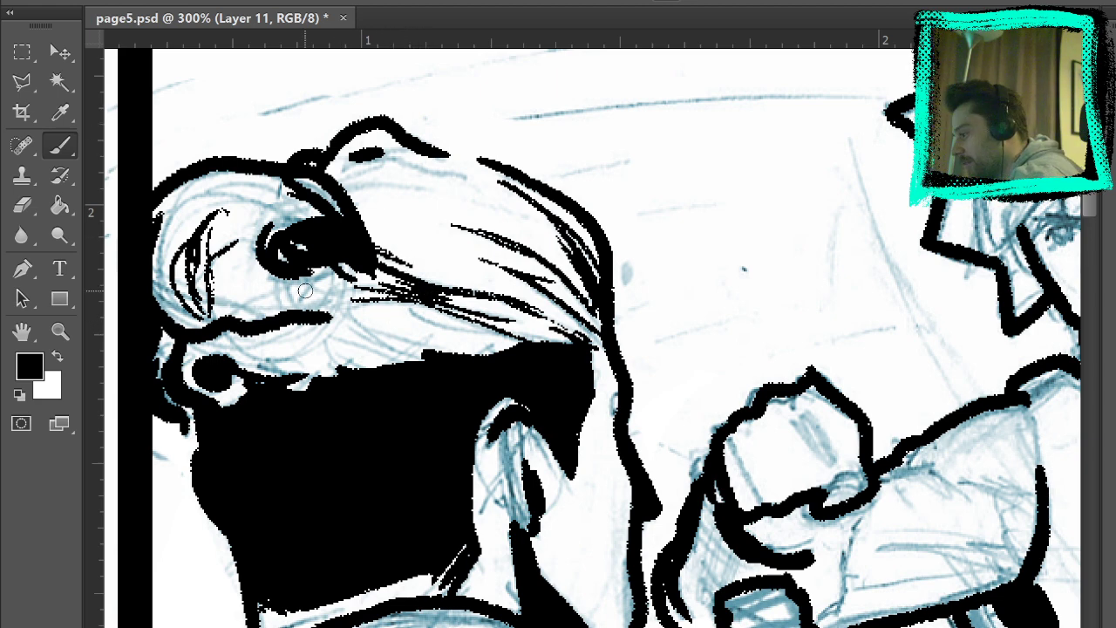
{"action": "left_click_drag", "start_coordinate": [313, 274], "coordinate": [265, 269]}
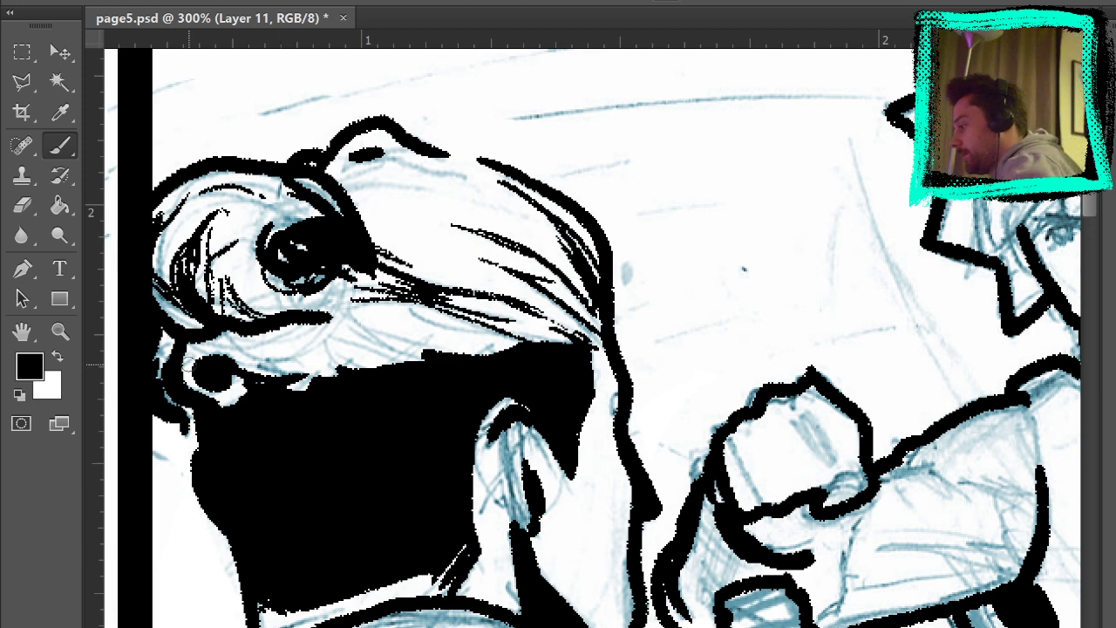
Darken the lines around the far ear and ink dense tapering strands from beneath the bun along the black fill's upper edge.
{"action": "mouse_move", "coordinate": [185, 344]}
{"action": "left_mouse_down"}
{"action": "mouse_move", "coordinate": [234, 319]}
{"action": "mouse_move", "coordinate": [206, 345]}
{"action": "left_mouse_up"}
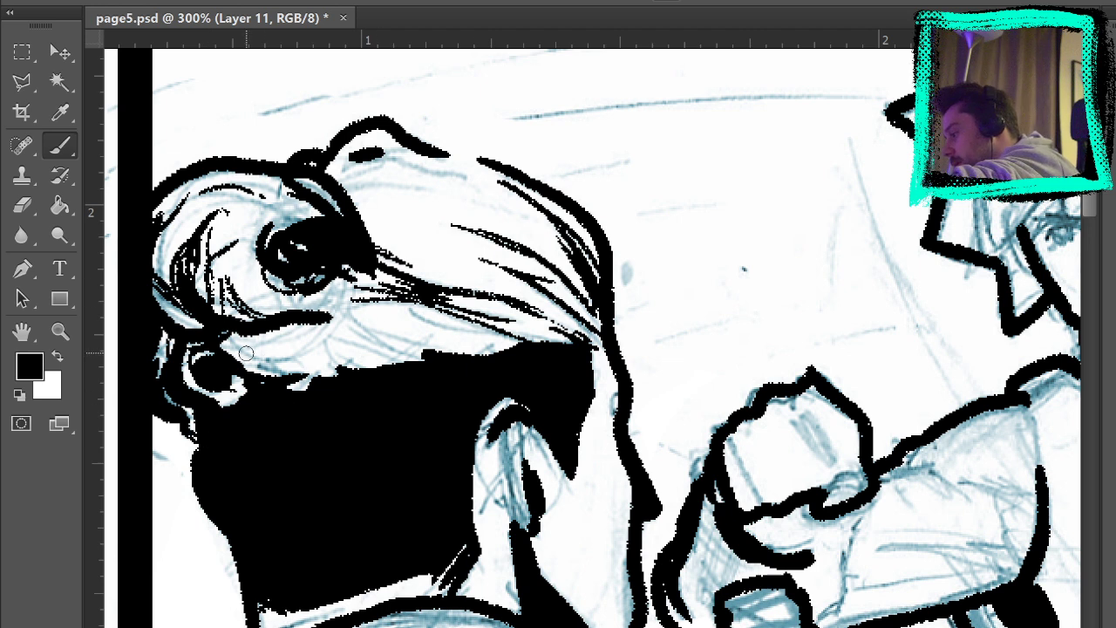
{"action": "mouse_move", "coordinate": [246, 353]}
{"action": "left_mouse_down"}
{"action": "mouse_move", "coordinate": [317, 368]}
{"action": "mouse_move", "coordinate": [423, 358]}
{"action": "left_mouse_up"}
{"action": "left_click_drag", "start_coordinate": [330, 325], "coordinate": [417, 354]}
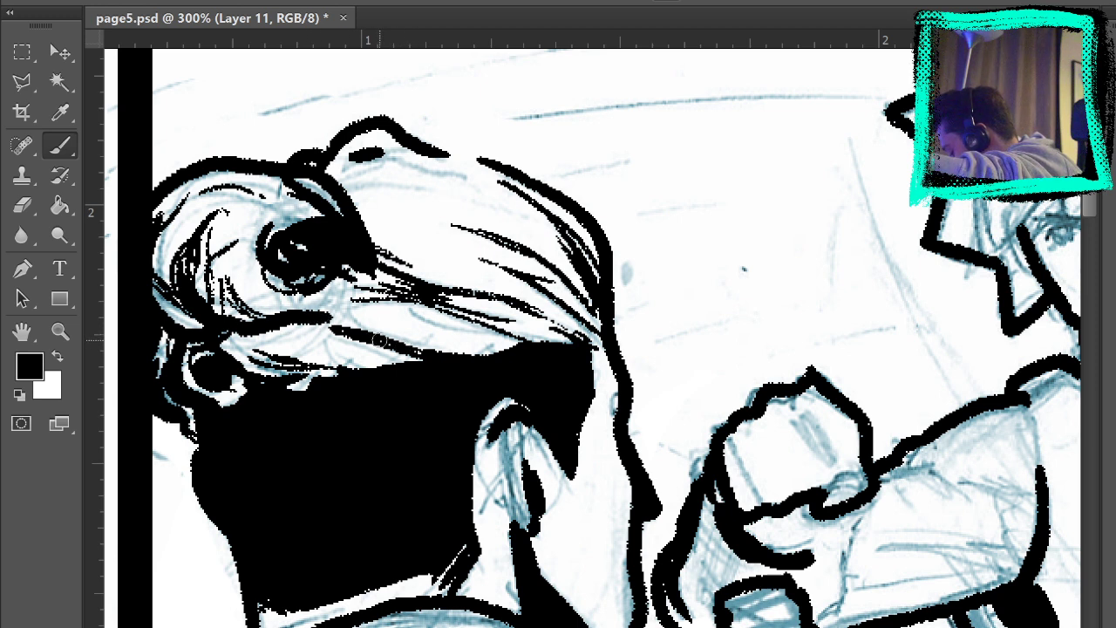
{"action": "mouse_move", "coordinate": [302, 331]}
{"action": "left_mouse_down"}
{"action": "mouse_move", "coordinate": [378, 348]}
{"action": "mouse_move", "coordinate": [338, 341]}
{"action": "mouse_move", "coordinate": [334, 355]}
{"action": "mouse_move", "coordinate": [368, 362]}
{"action": "left_mouse_up"}
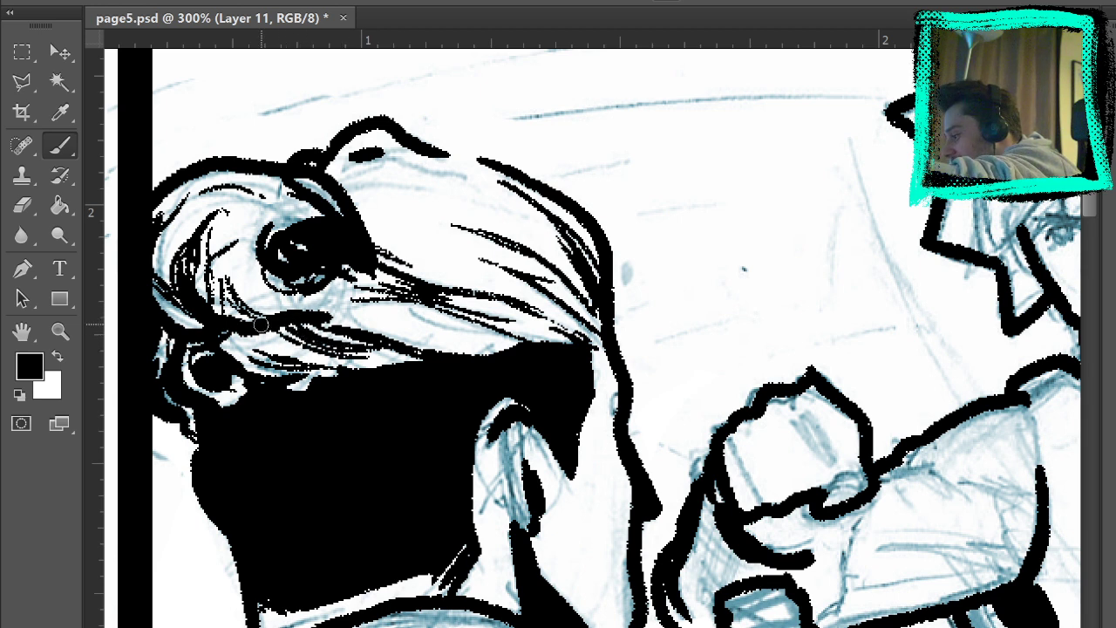
{"action": "left_click_drag", "start_coordinate": [256, 321], "coordinate": [368, 359]}
{"action": "mouse_move", "coordinate": [262, 341]}
{"action": "left_mouse_down"}
{"action": "mouse_move", "coordinate": [370, 368]}
{"action": "mouse_move", "coordinate": [409, 359]}
{"action": "left_mouse_up"}
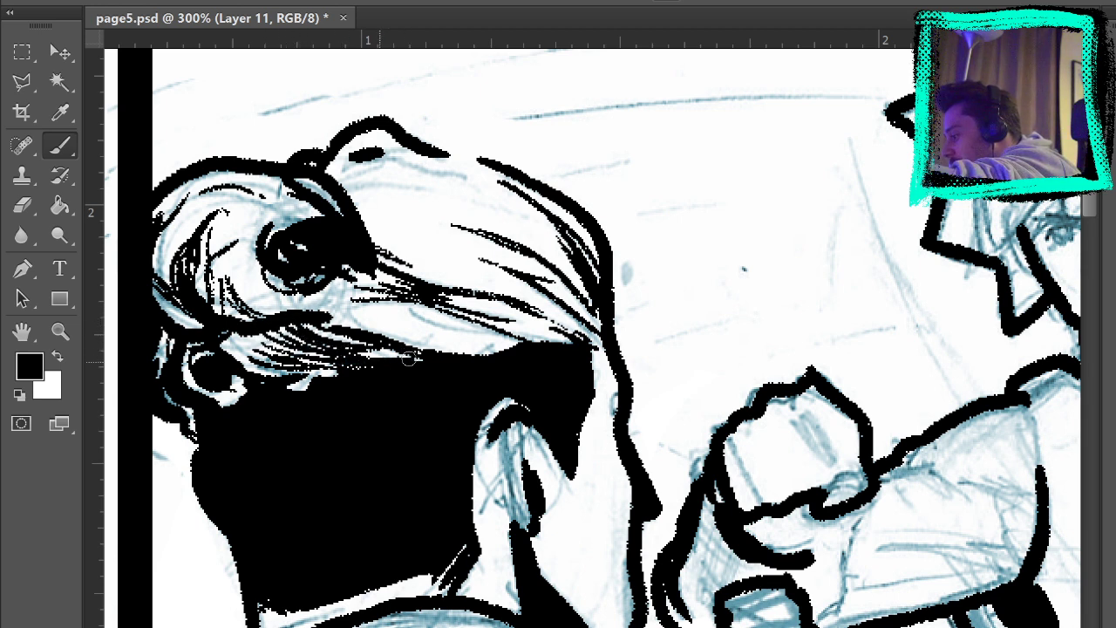
{"action": "left_click_drag", "start_coordinate": [217, 325], "coordinate": [314, 359]}
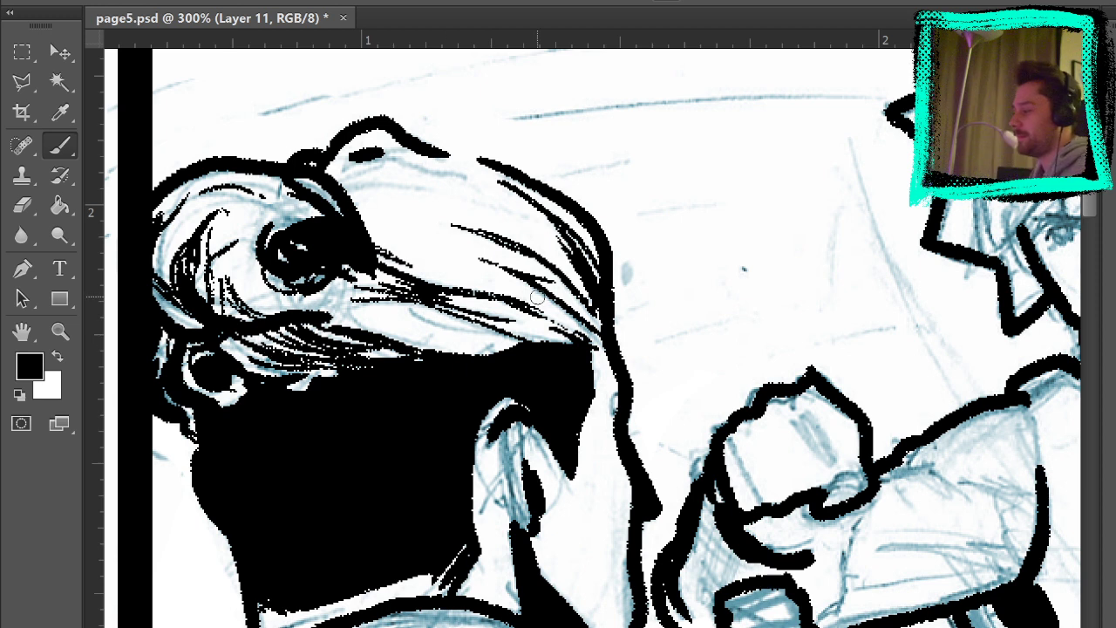
{"action": "mouse_move", "coordinate": [413, 308]}
{"action": "left_mouse_down"}
{"action": "mouse_move", "coordinate": [495, 316]}
{"action": "mouse_move", "coordinate": [488, 331]}
{"action": "left_mouse_up"}
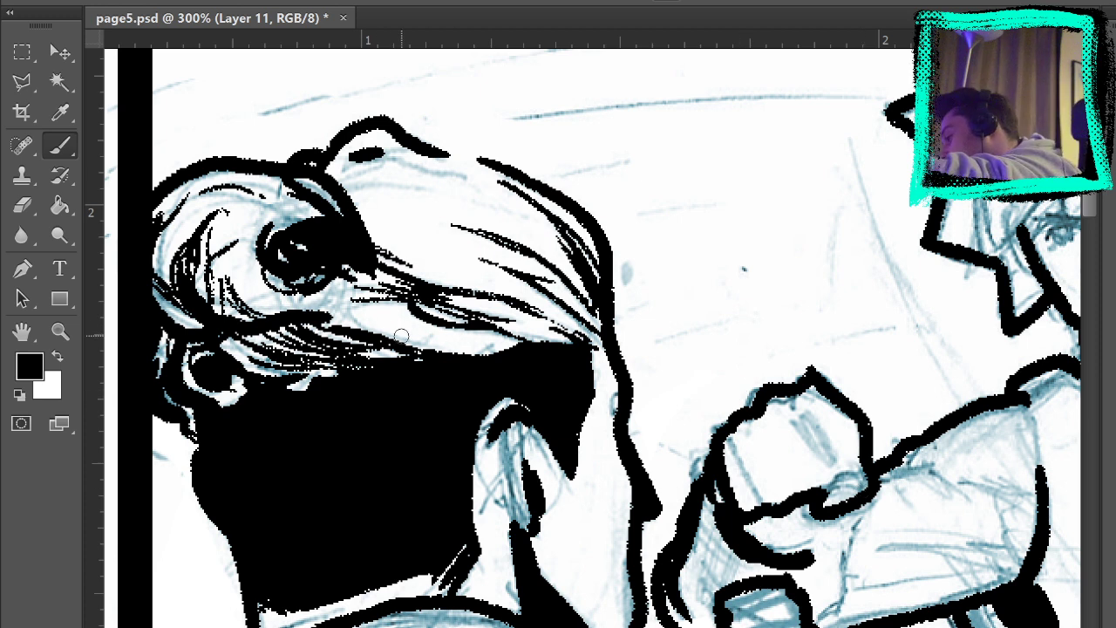
{"action": "left_click_drag", "start_coordinate": [401, 337], "coordinate": [477, 356]}
Ink fine strands fanning from the bun under the crown's outline, and check the inks with the pencils hidden.
{"action": "mouse_move", "coordinate": [383, 151]}
{"action": "left_mouse_down"}
{"action": "mouse_move", "coordinate": [451, 177]}
{"action": "mouse_move", "coordinate": [424, 169]}
{"action": "left_mouse_up"}
{"action": "mouse_move", "coordinate": [348, 165]}
{"action": "left_mouse_down"}
{"action": "mouse_move", "coordinate": [366, 157]}
{"action": "mouse_move", "coordinate": [360, 145]}
{"action": "mouse_move", "coordinate": [352, 156]}
{"action": "left_mouse_up"}
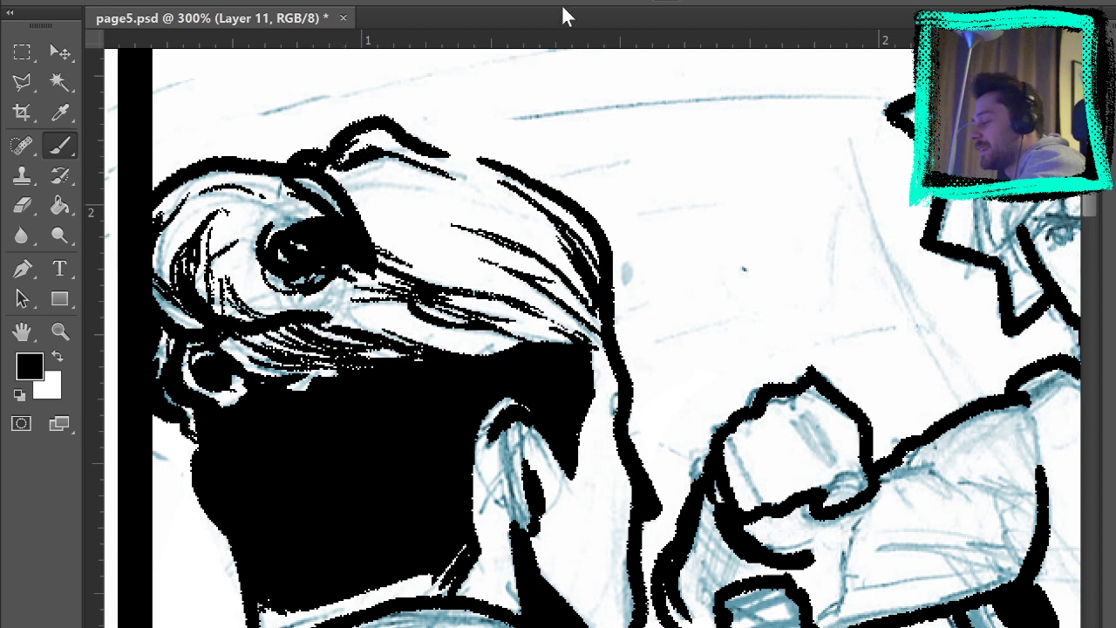
{"action": "mouse_move", "coordinate": [333, 175]}
{"action": "left_mouse_down"}
{"action": "mouse_move", "coordinate": [399, 164]}
{"action": "mouse_move", "coordinate": [436, 186]}
{"action": "left_mouse_up"}
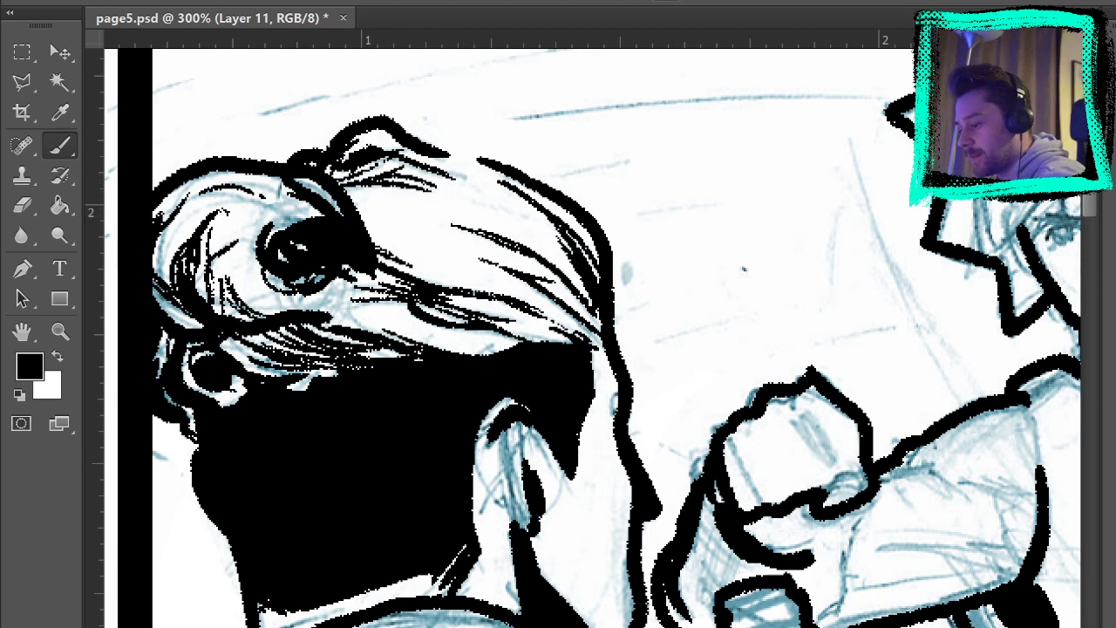
{"action": "key", "text": "ctrl+comma"}
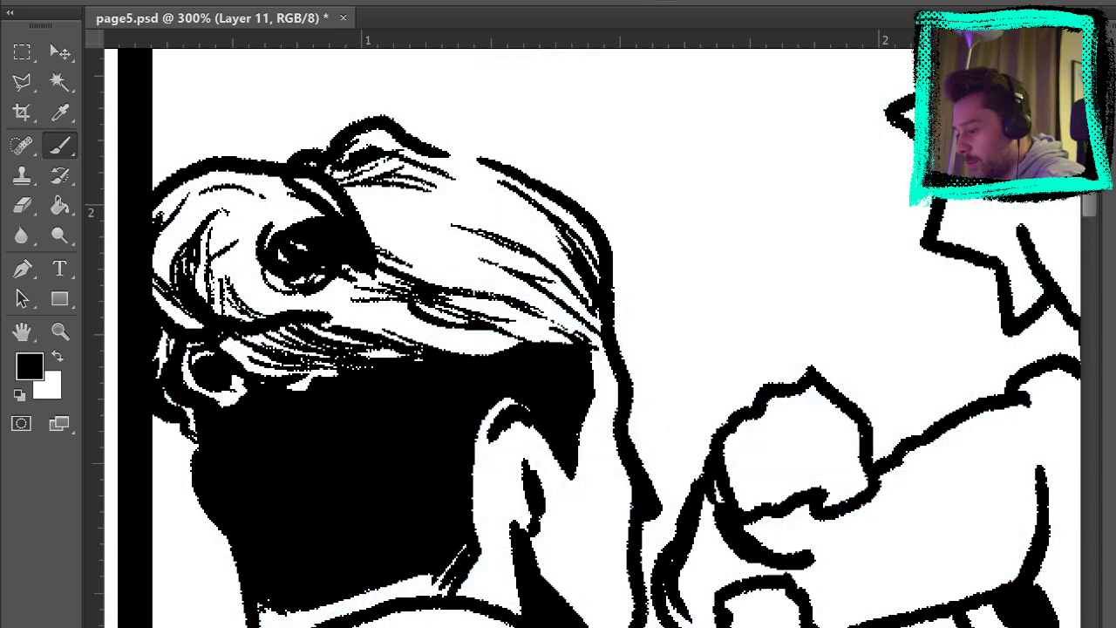
{"action": "key", "text": "ctrl+comma"}
Ink the near ear's inner folds and the line running below it, and mark the eye on the foreground figure's face contour.
{"action": "mouse_move", "coordinate": [557, 531]}
{"action": "left_mouse_down"}
{"action": "mouse_move", "coordinate": [538, 506]}
{"action": "mouse_move", "coordinate": [488, 330]}
{"action": "left_mouse_up"}
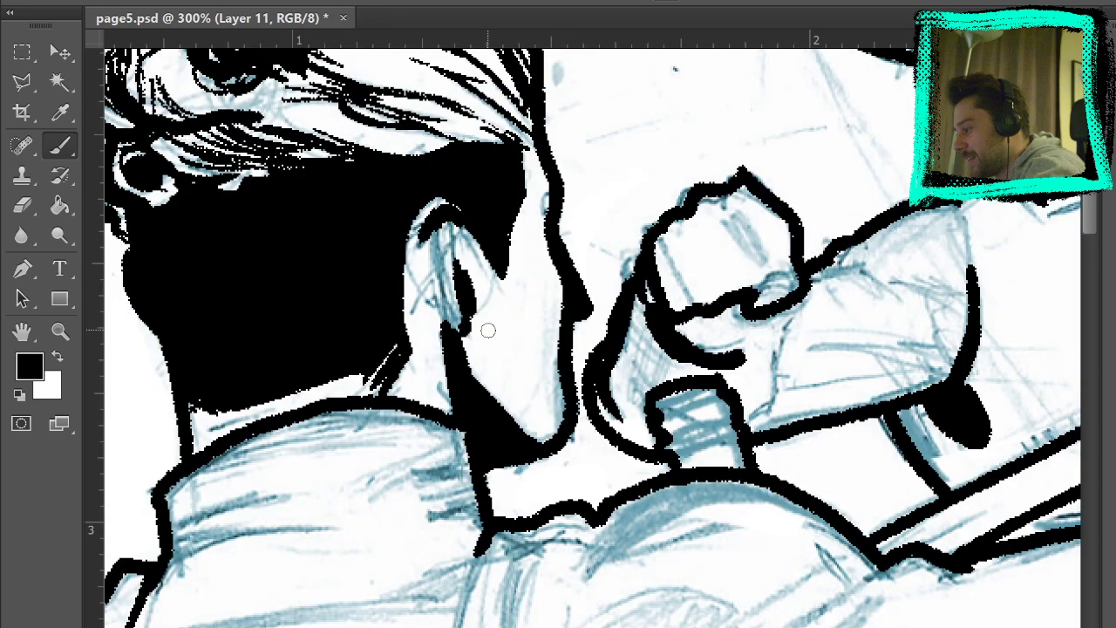
{"action": "left_click_drag", "start_coordinate": [464, 261], "coordinate": [476, 312]}
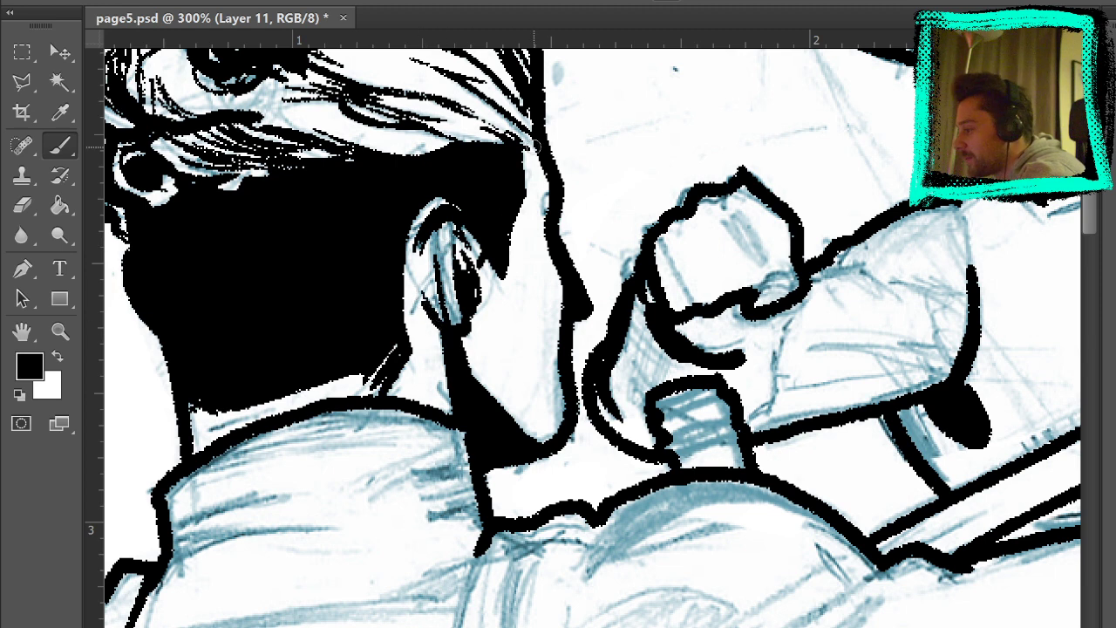
{"action": "key", "text": "ctrl+comma"}
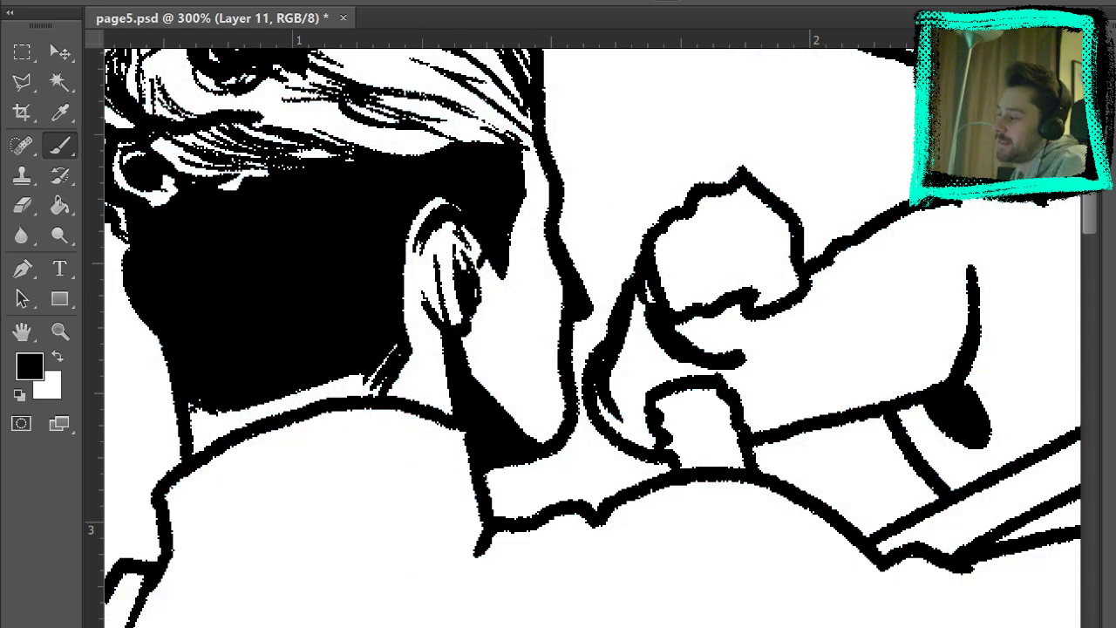
{"action": "key", "text": "ctrl+comma"}
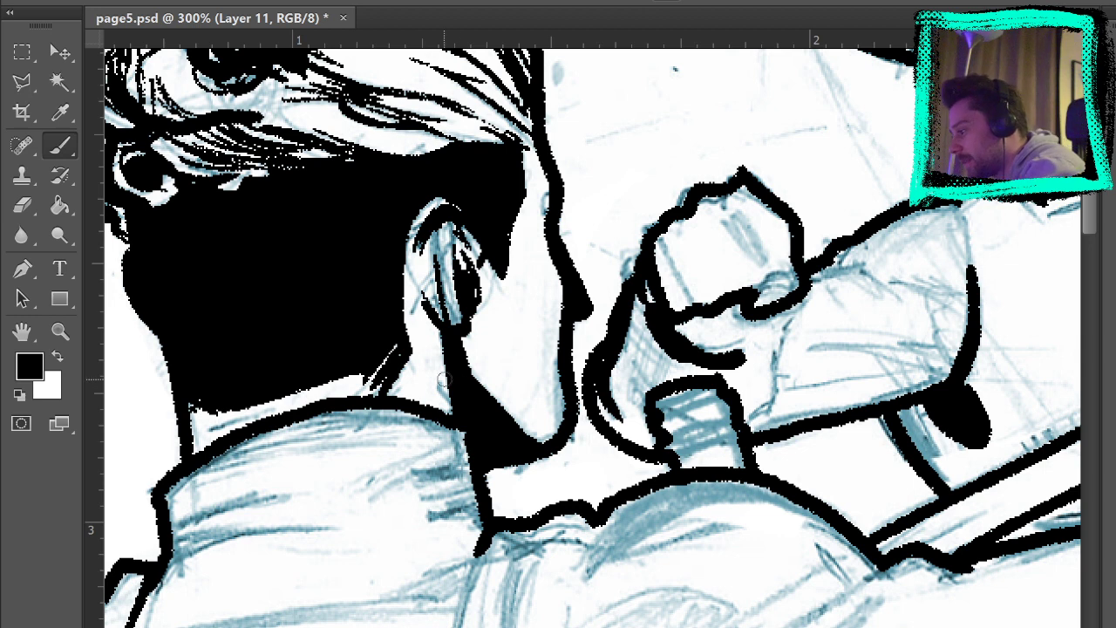
{"action": "left_click_drag", "start_coordinate": [439, 331], "coordinate": [461, 440]}
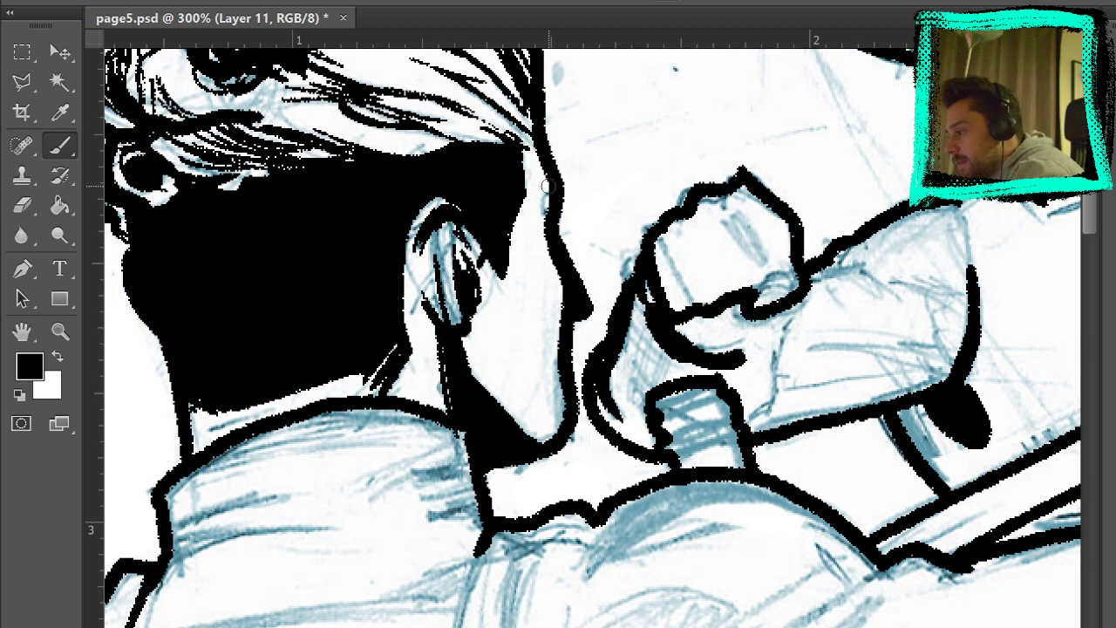
{"action": "left_click_drag", "start_coordinate": [550, 186], "coordinate": [547, 207]}
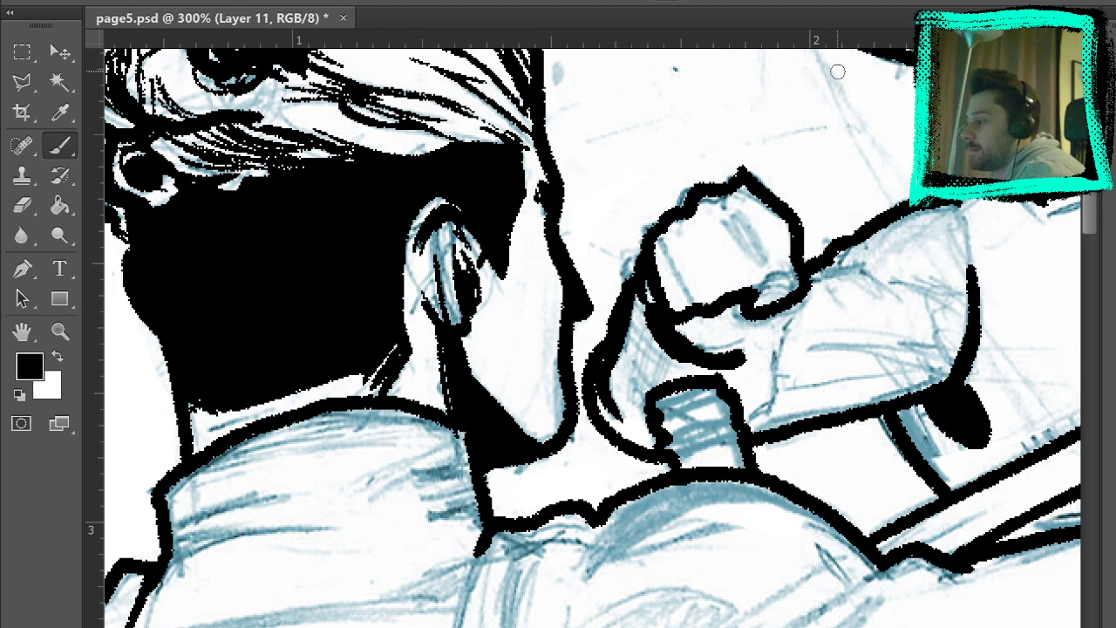
Ink the raised fist's finger creases, with a black shadow beside the rounded fingertip and a double line on the outermost finger.
{"action": "mouse_move", "coordinate": [730, 223]}
{"action": "left_mouse_down"}
{"action": "mouse_move", "coordinate": [768, 282]}
{"action": "mouse_move", "coordinate": [747, 235]}
{"action": "mouse_move", "coordinate": [783, 245]}
{"action": "mouse_move", "coordinate": [768, 260]}
{"action": "mouse_move", "coordinate": [794, 252]}
{"action": "mouse_move", "coordinate": [786, 225]}
{"action": "left_mouse_up"}
{"action": "mouse_move", "coordinate": [763, 292]}
{"action": "left_mouse_down"}
{"action": "mouse_move", "coordinate": [755, 307]}
{"action": "mouse_move", "coordinate": [788, 293]}
{"action": "mouse_move", "coordinate": [785, 278]}
{"action": "mouse_move", "coordinate": [789, 287]}
{"action": "left_mouse_up"}
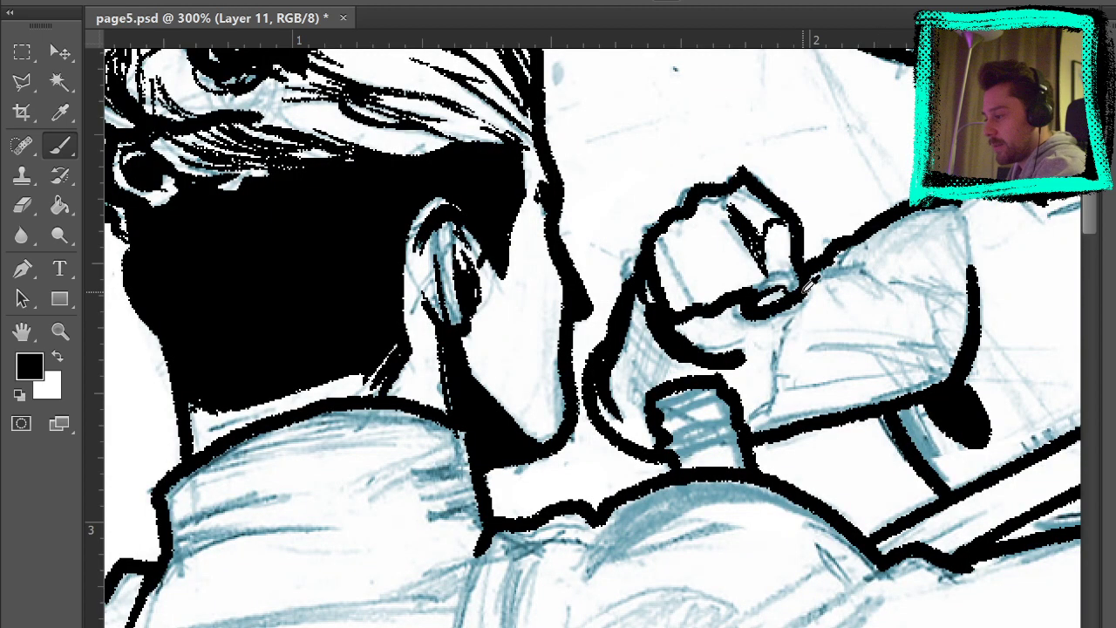
{"action": "key", "text": "ctrl+z"}
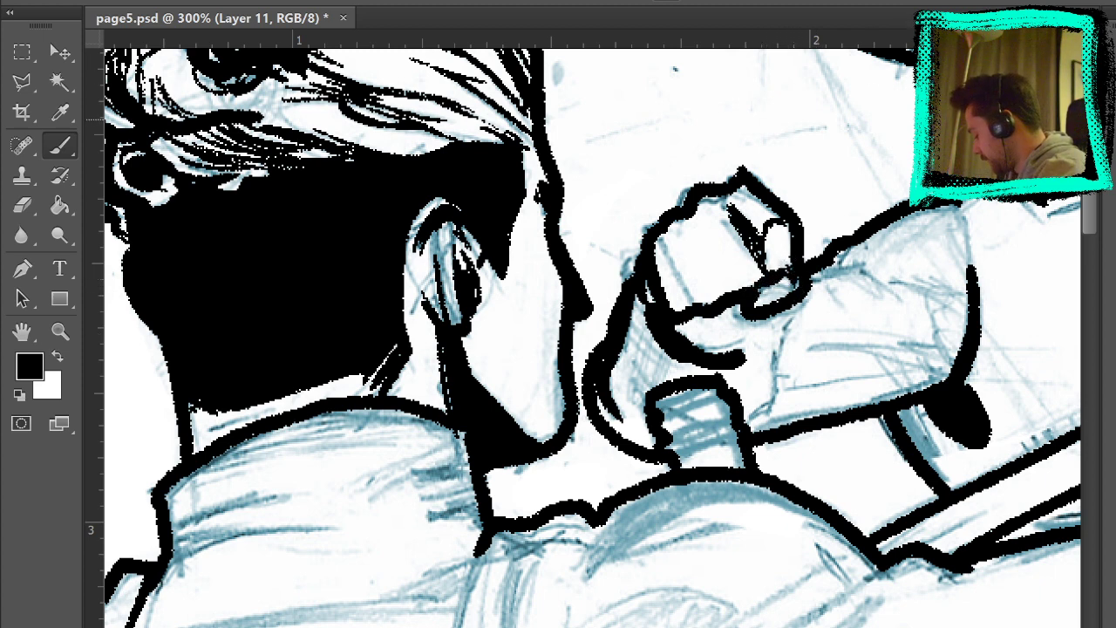
{"action": "left_click_drag", "start_coordinate": [664, 229], "coordinate": [693, 298]}
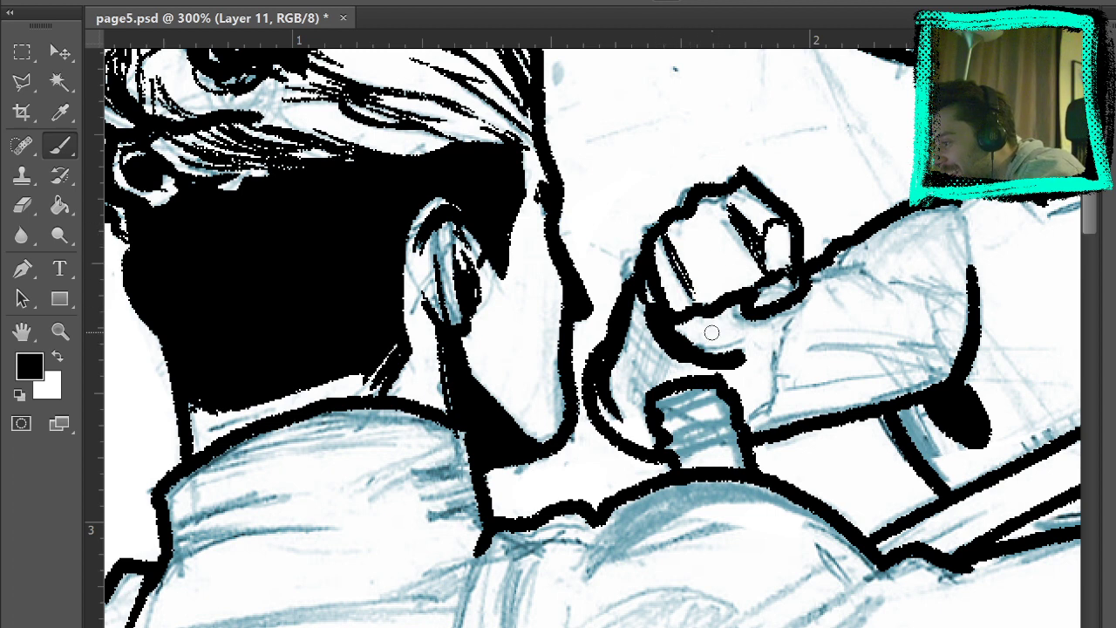
{"action": "mouse_move", "coordinate": [722, 225]}
{"action": "left_mouse_down"}
{"action": "mouse_move", "coordinate": [777, 268]}
{"action": "mouse_move", "coordinate": [766, 297]}
{"action": "mouse_move", "coordinate": [723, 293]}
{"action": "left_mouse_up"}
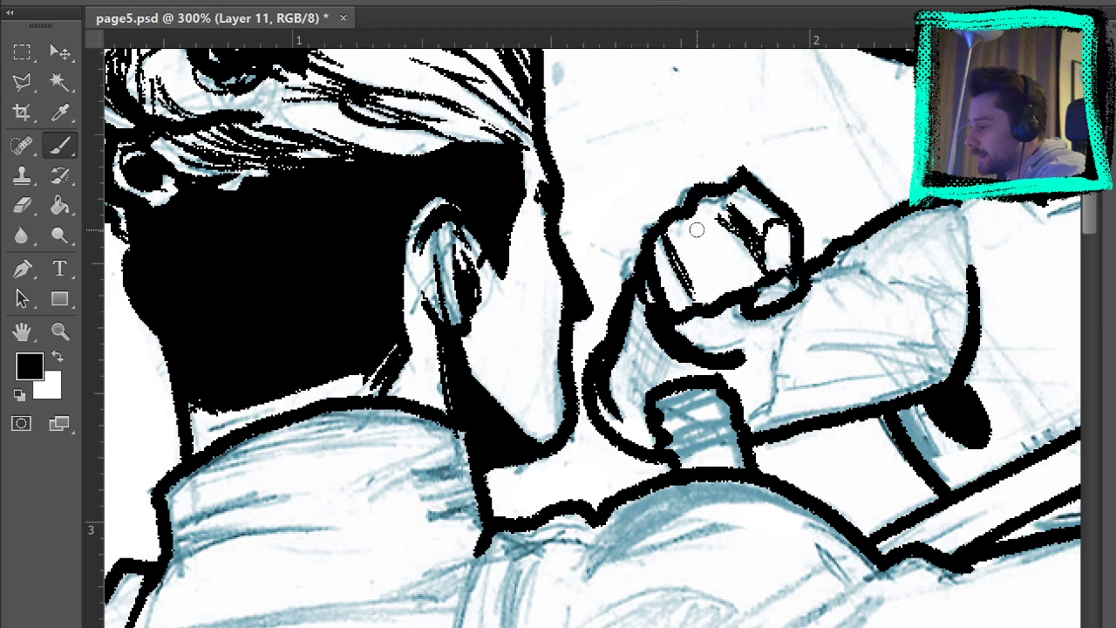
Ink the middle finger crease of the raised fist, replacing the full-length stroke with a shorter tapering line.
{"action": "left_click_drag", "start_coordinate": [694, 218], "coordinate": [726, 291]}
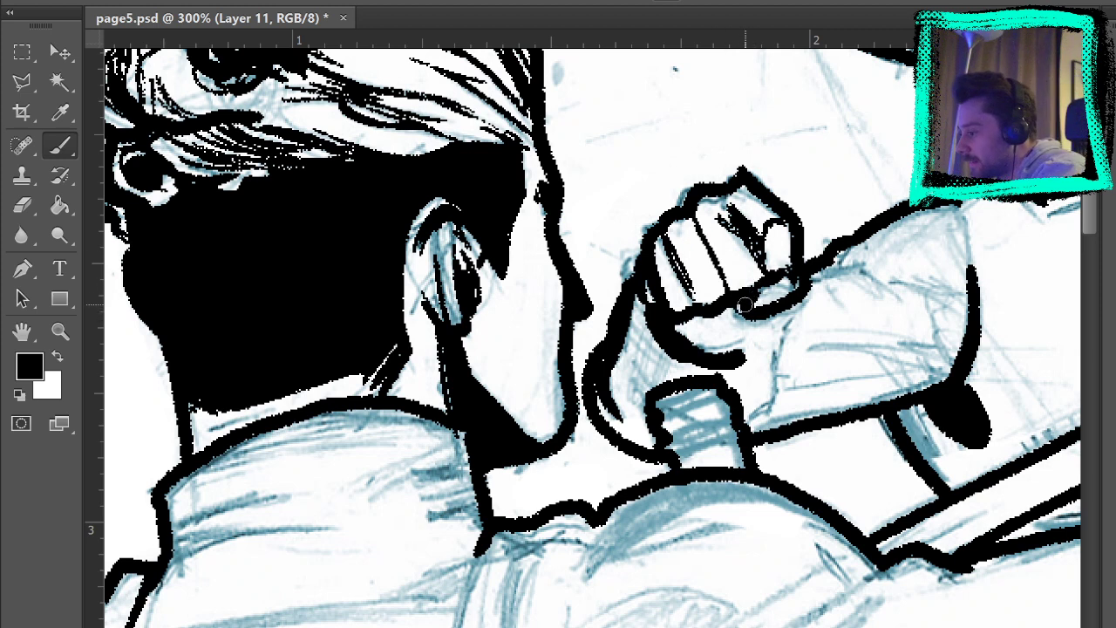
{"action": "key", "text": "ctrl+comma"}
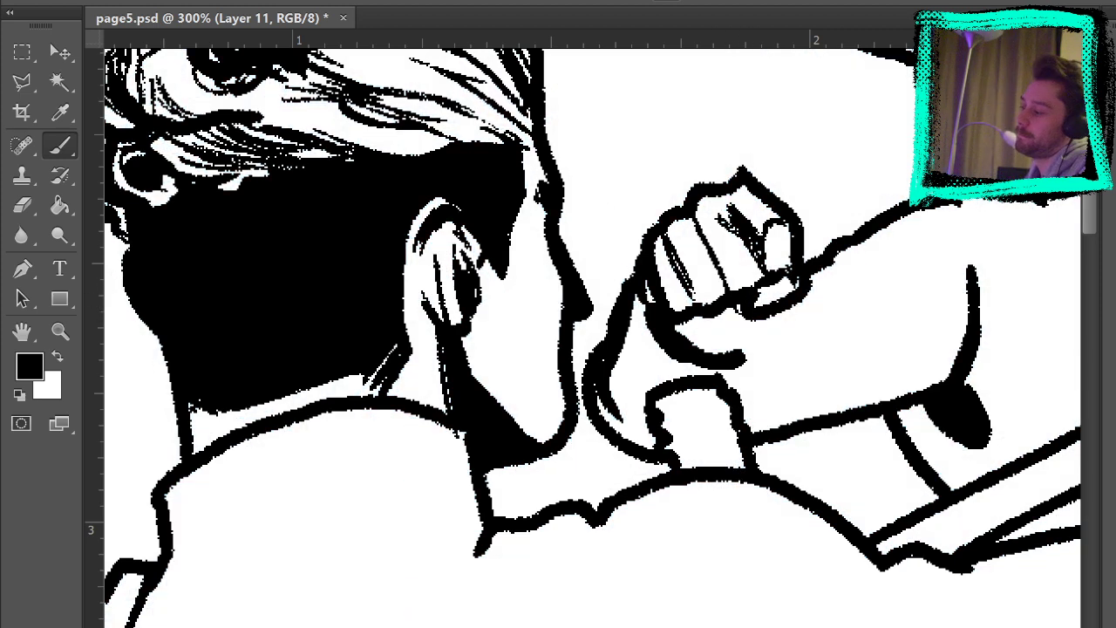
{"action": "key", "text": "ctrl+z"}
{"action": "mouse_move", "coordinate": [703, 230]}
{"action": "left_mouse_down"}
{"action": "mouse_move", "coordinate": [726, 291]}
{"action": "mouse_move", "coordinate": [712, 264]}
{"action": "left_mouse_up"}
{"action": "key", "text": "ctrl+z"}
{"action": "left_click_drag", "start_coordinate": [735, 303], "coordinate": [710, 249]}
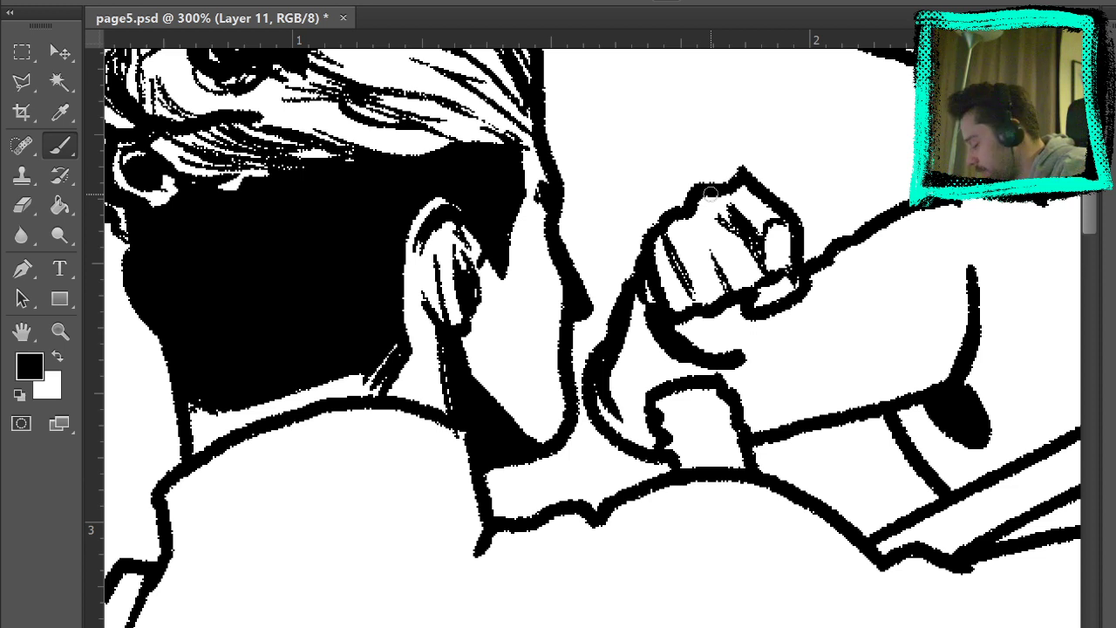
{"action": "key", "text": "ctrl+comma"}
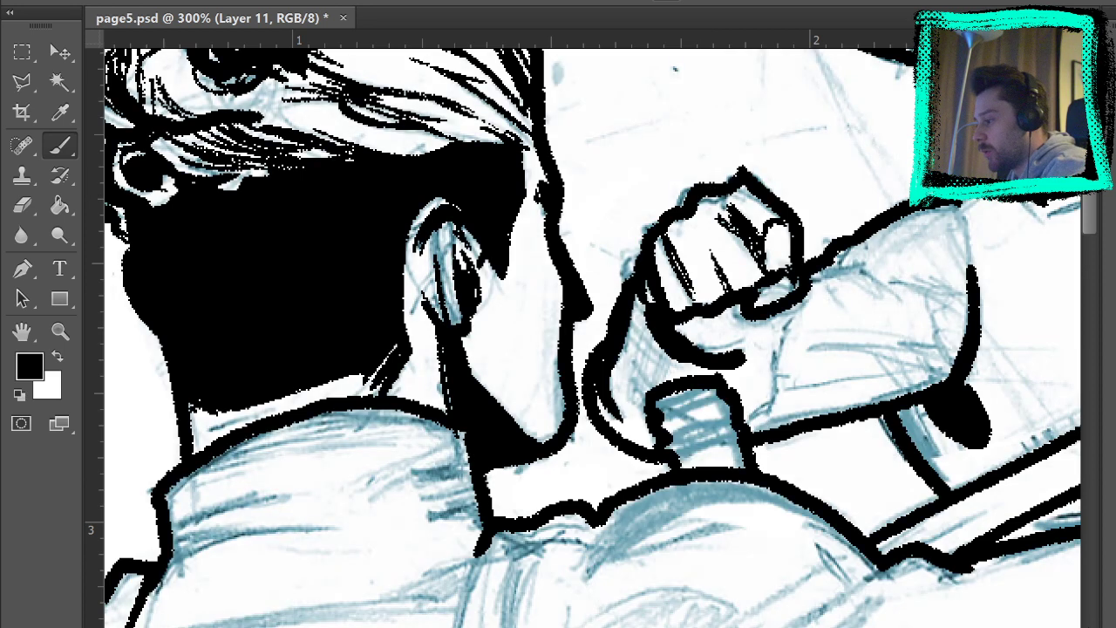
Thicken the curved crease below the fist's fingers and extend it with an upturned end, redoing the first attempt.
{"action": "mouse_move", "coordinate": [755, 339]}
{"action": "left_mouse_down"}
{"action": "mouse_move", "coordinate": [730, 361]}
{"action": "mouse_move", "coordinate": [761, 322]}
{"action": "left_mouse_up"}
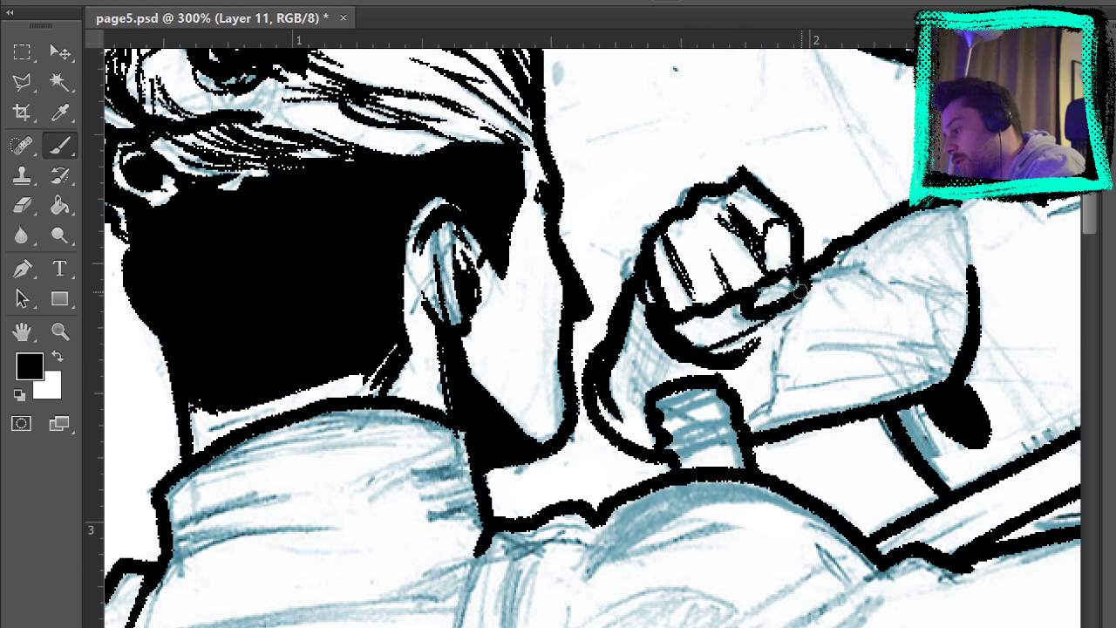
{"action": "key", "text": "ctrl+z"}
{"action": "left_click_drag", "start_coordinate": [691, 342], "coordinate": [755, 340]}
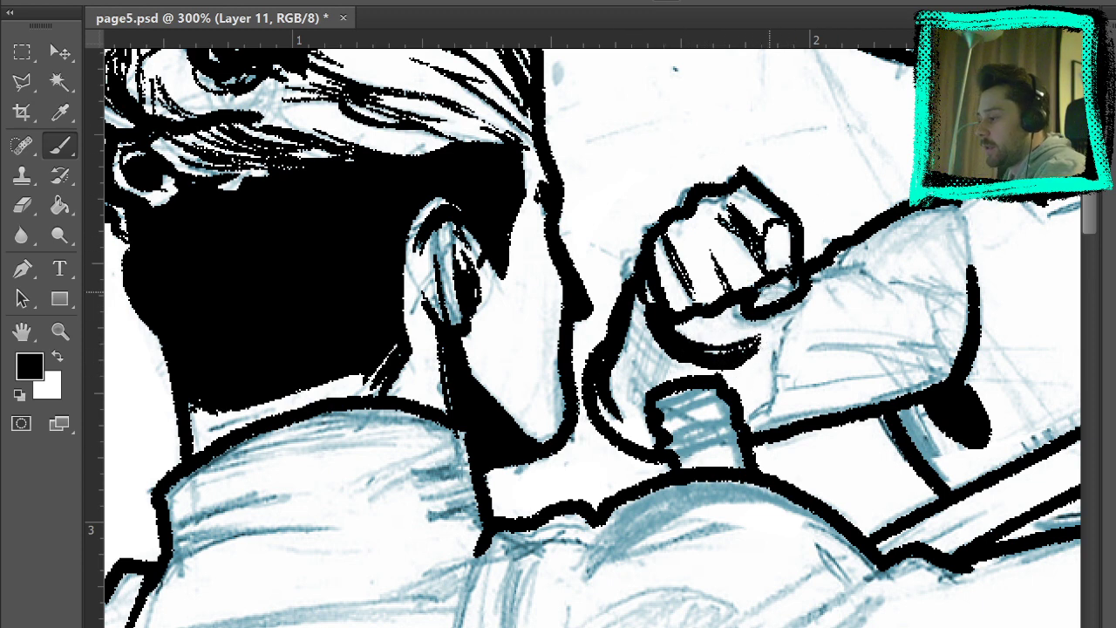
Cross-hatch the shadow on the side of the raised hand between its outer contour and the finger crease.
{"action": "left_click_drag", "start_coordinate": [672, 353], "coordinate": [642, 410]}
{"action": "left_click_drag", "start_coordinate": [670, 345], "coordinate": [638, 407]}
{"action": "mouse_move", "coordinate": [649, 321]}
{"action": "left_mouse_down"}
{"action": "mouse_move", "coordinate": [629, 383]}
{"action": "mouse_move", "coordinate": [631, 373]}
{"action": "left_mouse_up"}
{"action": "mouse_move", "coordinate": [626, 303]}
{"action": "left_mouse_down"}
{"action": "mouse_move", "coordinate": [655, 357]}
{"action": "mouse_move", "coordinate": [656, 329]}
{"action": "left_mouse_up"}
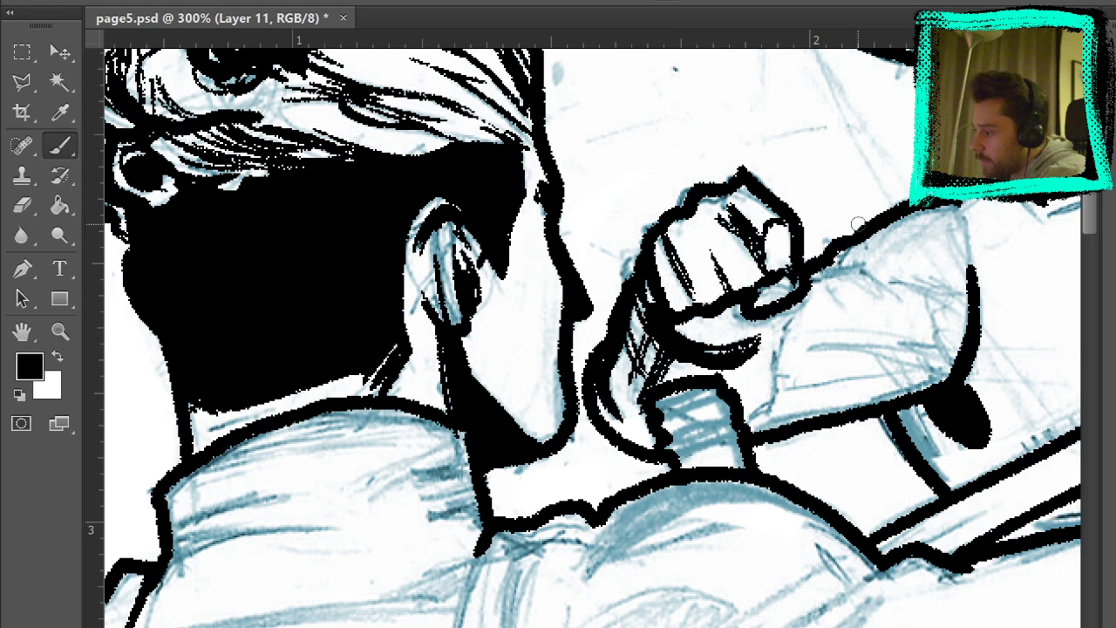
Ink the curved wrist line below the raised fist and a tapering fold along the upper edge of the forearm.
{"action": "mouse_move", "coordinate": [842, 359]}
{"action": "left_mouse_down"}
{"action": "mouse_move", "coordinate": [802, 305]}
{"action": "mouse_move", "coordinate": [672, 336]}
{"action": "left_mouse_up"}
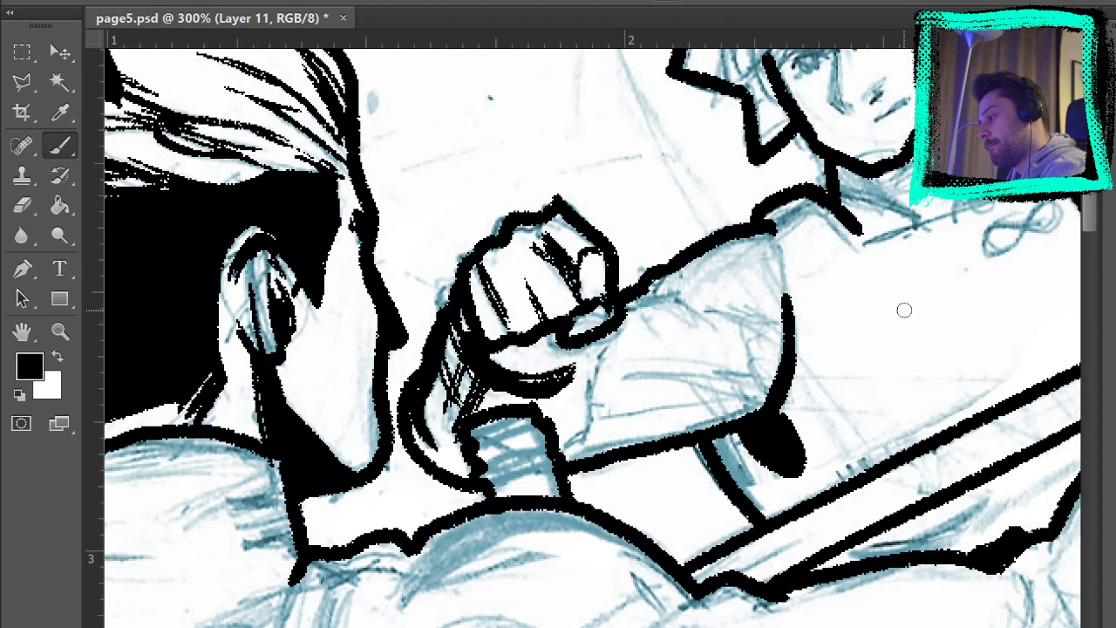
{"action": "left_click_drag", "start_coordinate": [603, 350], "coordinate": [574, 463]}
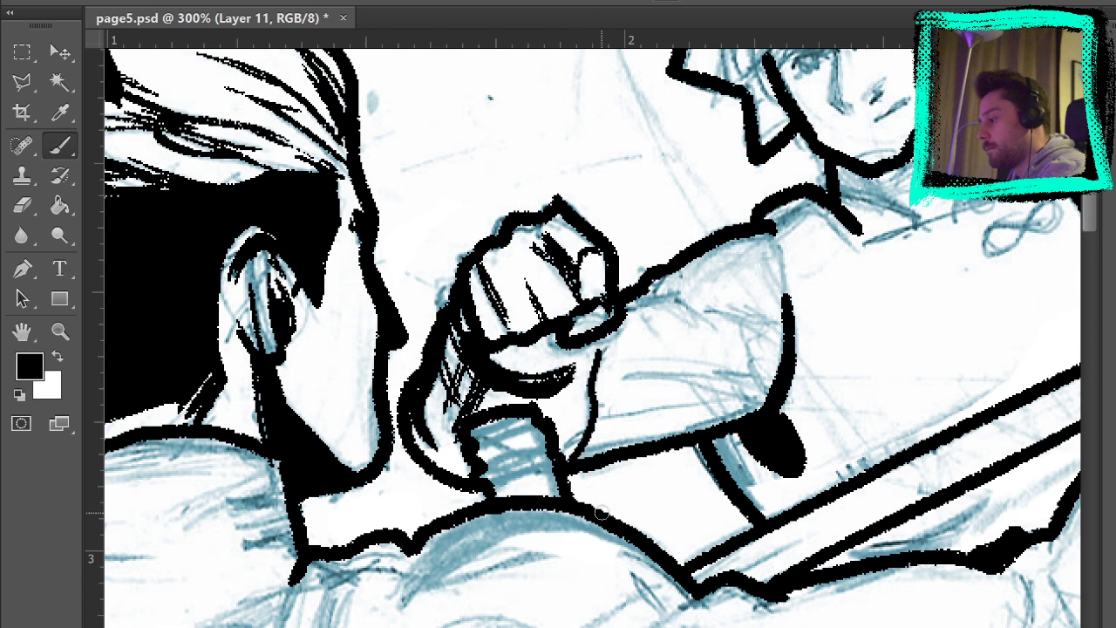
{"action": "left_click_drag", "start_coordinate": [599, 345], "coordinate": [569, 454]}
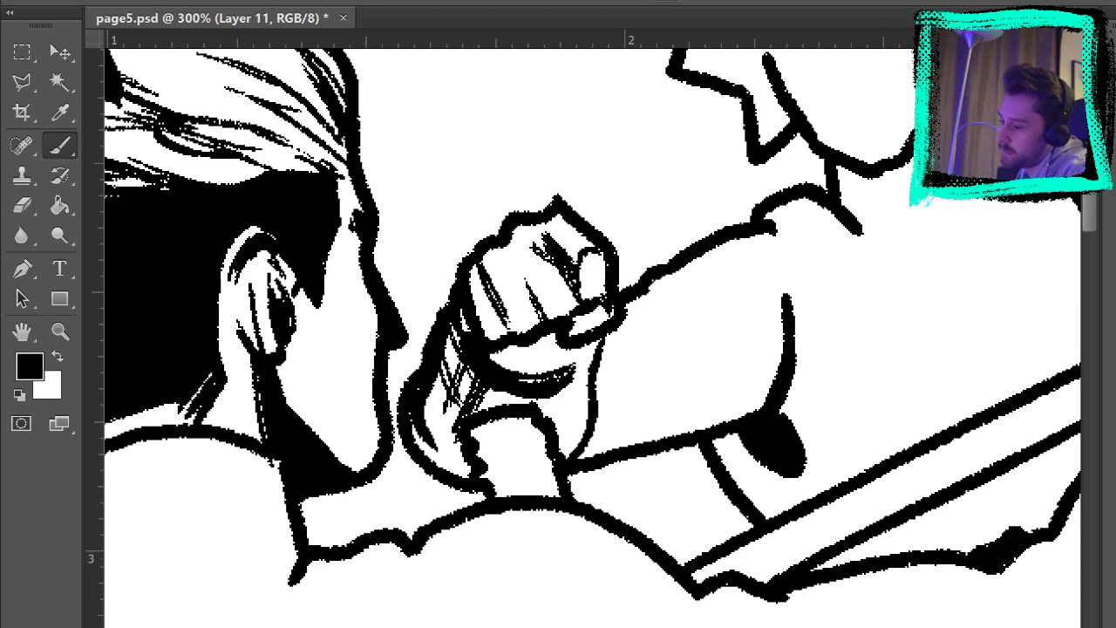
{"action": "key", "text": "ctrl+comma"}
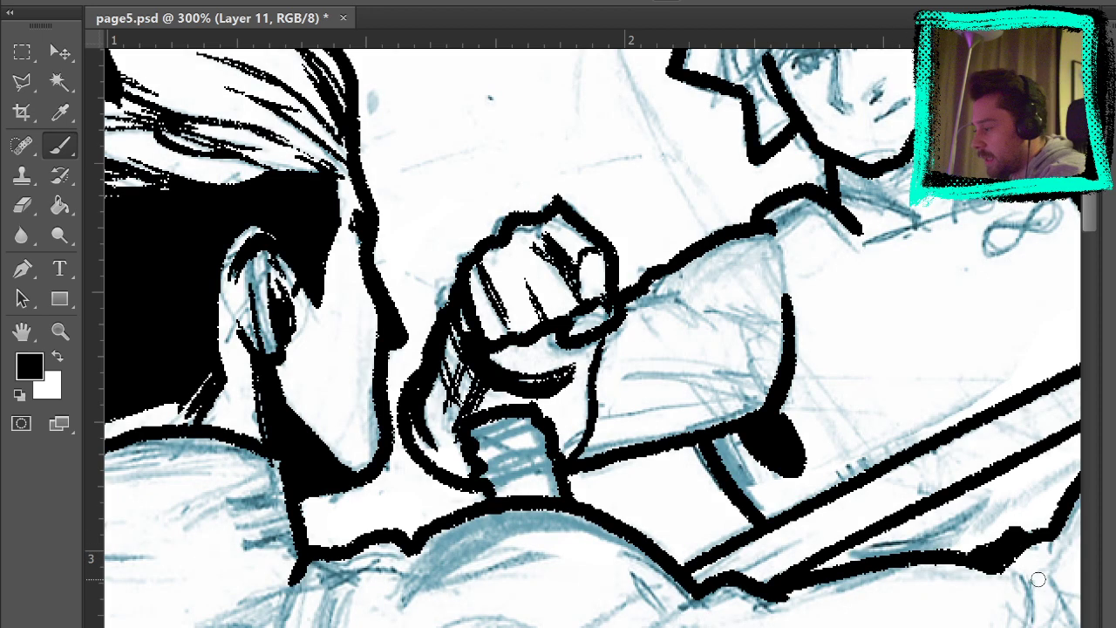
{"action": "mouse_move", "coordinate": [628, 305]}
{"action": "left_mouse_down"}
{"action": "mouse_move", "coordinate": [676, 293]}
{"action": "mouse_move", "coordinate": [629, 308]}
{"action": "mouse_move", "coordinate": [660, 268]}
{"action": "mouse_move", "coordinate": [696, 288]}
{"action": "mouse_move", "coordinate": [676, 313]}
{"action": "mouse_move", "coordinate": [669, 302]}
{"action": "mouse_move", "coordinate": [722, 330]}
{"action": "left_mouse_up"}
{"action": "left_click_drag", "start_coordinate": [673, 295], "coordinate": [703, 315]}
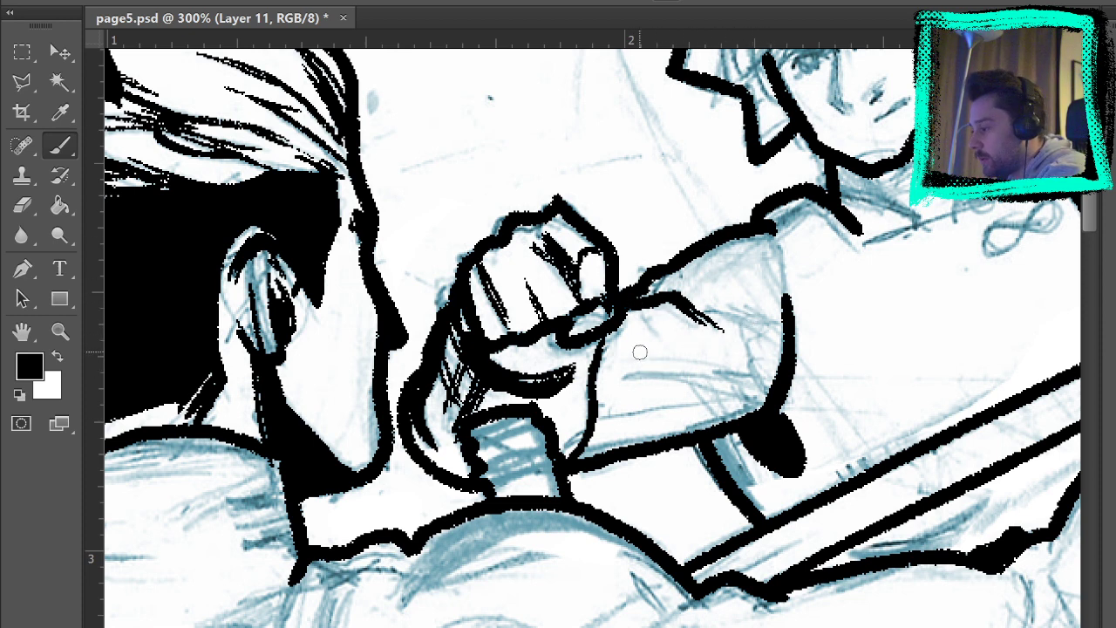
Try a hooked, hatched crease in the middle of the forearm and erase it.
{"action": "mouse_move", "coordinate": [640, 351]}
{"action": "left_mouse_down"}
{"action": "mouse_move", "coordinate": [680, 366]}
{"action": "mouse_move", "coordinate": [685, 354]}
{"action": "mouse_move", "coordinate": [689, 384]}
{"action": "mouse_move", "coordinate": [705, 394]}
{"action": "left_mouse_up"}
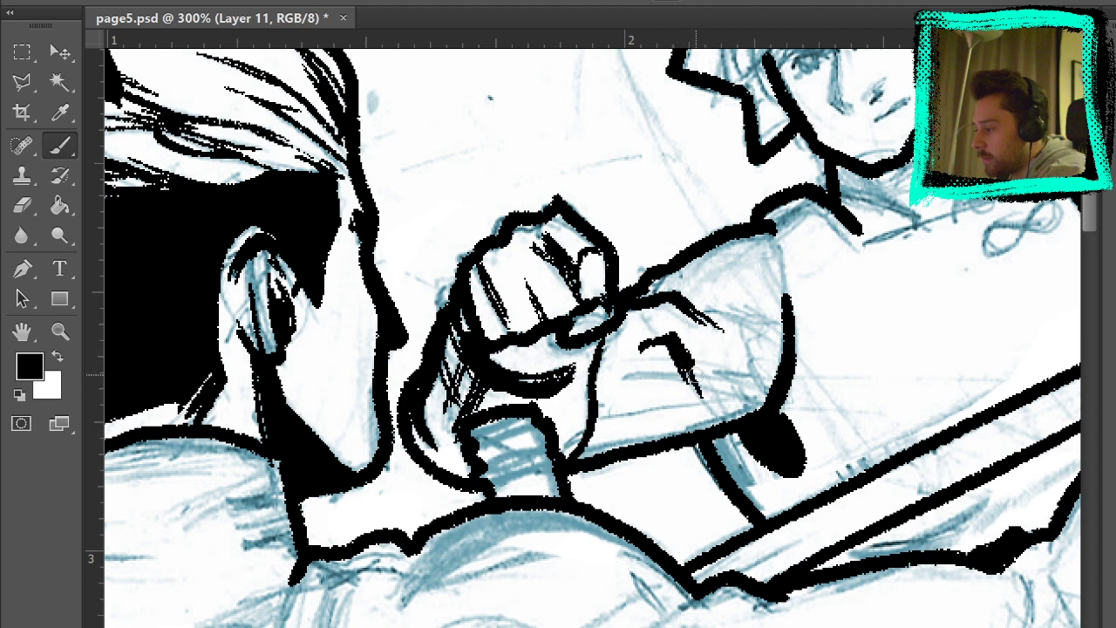
{"action": "left_click_drag", "start_coordinate": [685, 349], "coordinate": [711, 399]}
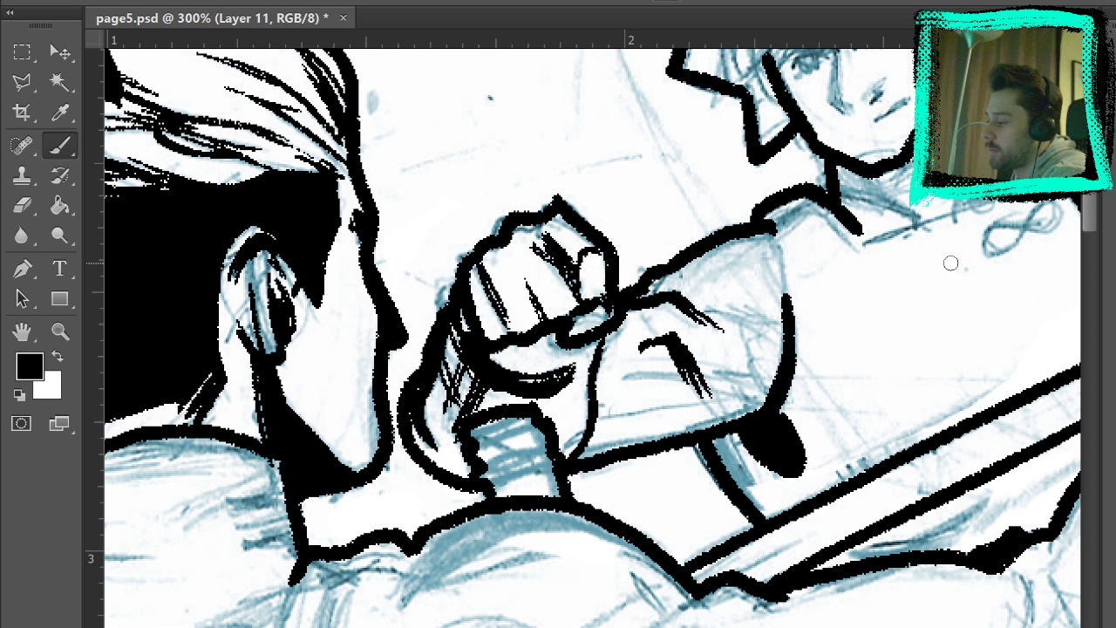
{"action": "key", "text": "ctrl+comma"}
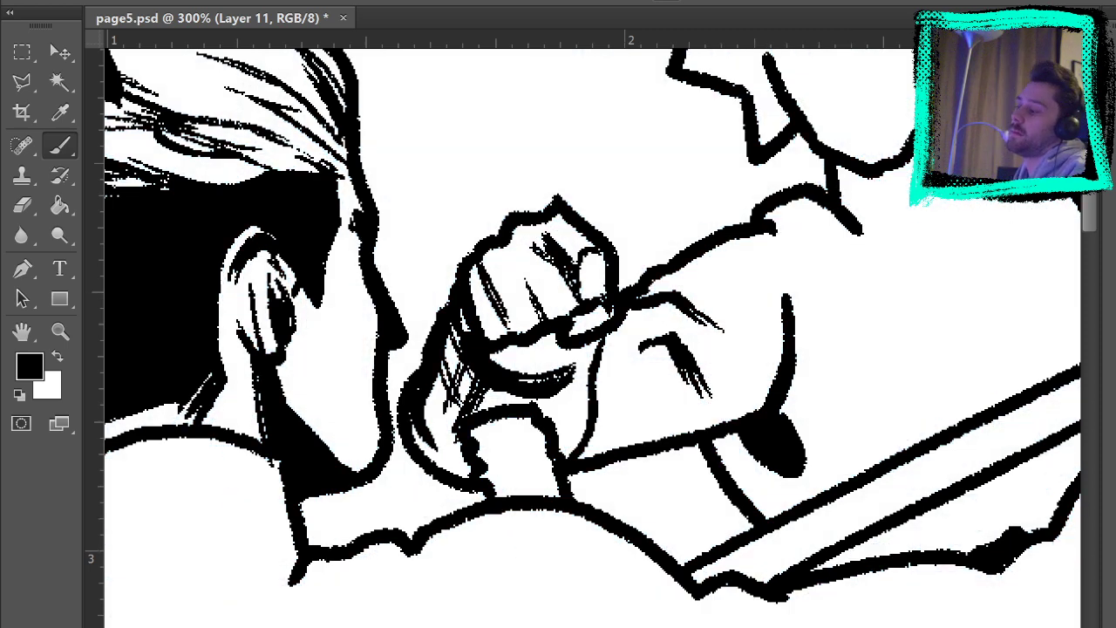
{"action": "left_click", "coordinate": [22, 205]}
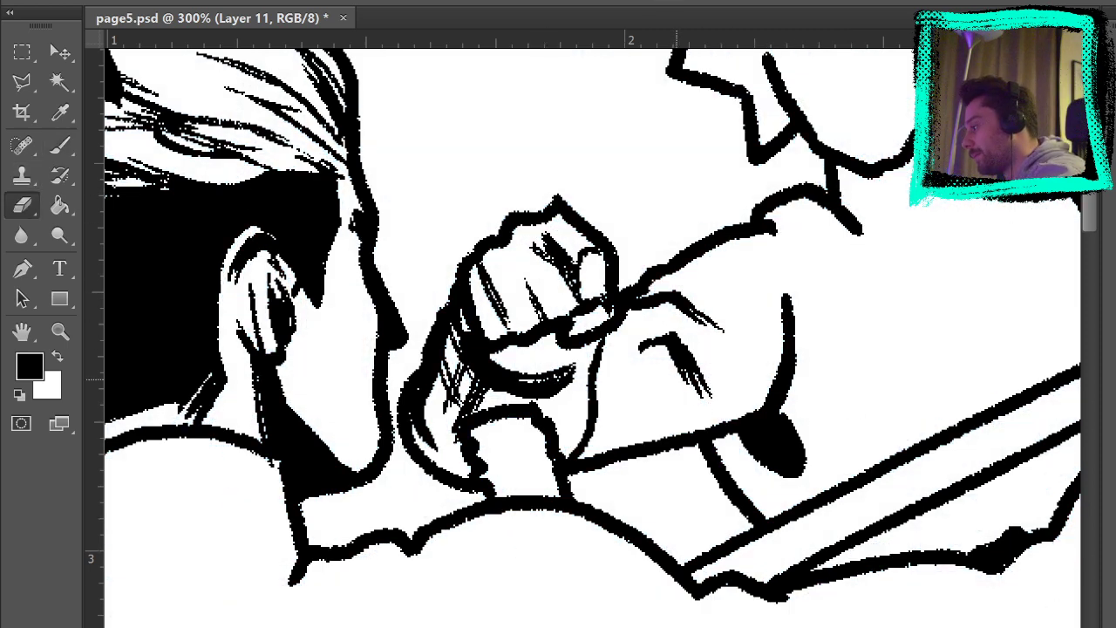
{"action": "mouse_move", "coordinate": [693, 389]}
{"action": "left_mouse_down"}
{"action": "mouse_move", "coordinate": [683, 344]}
{"action": "mouse_move", "coordinate": [638, 357]}
{"action": "left_mouse_up"}
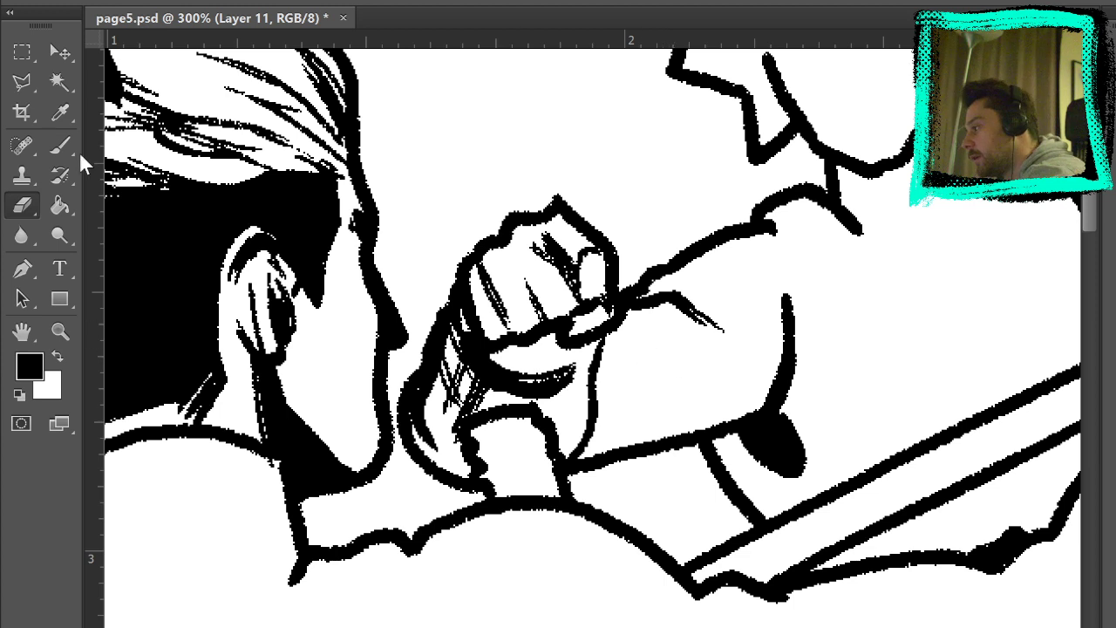
Review the inks without the pencils, first across the whole page and then close up on the first panel's raised forearm.
{"action": "left_click", "coordinate": [60, 146]}
{"action": "key", "text": "ctrl+0"}
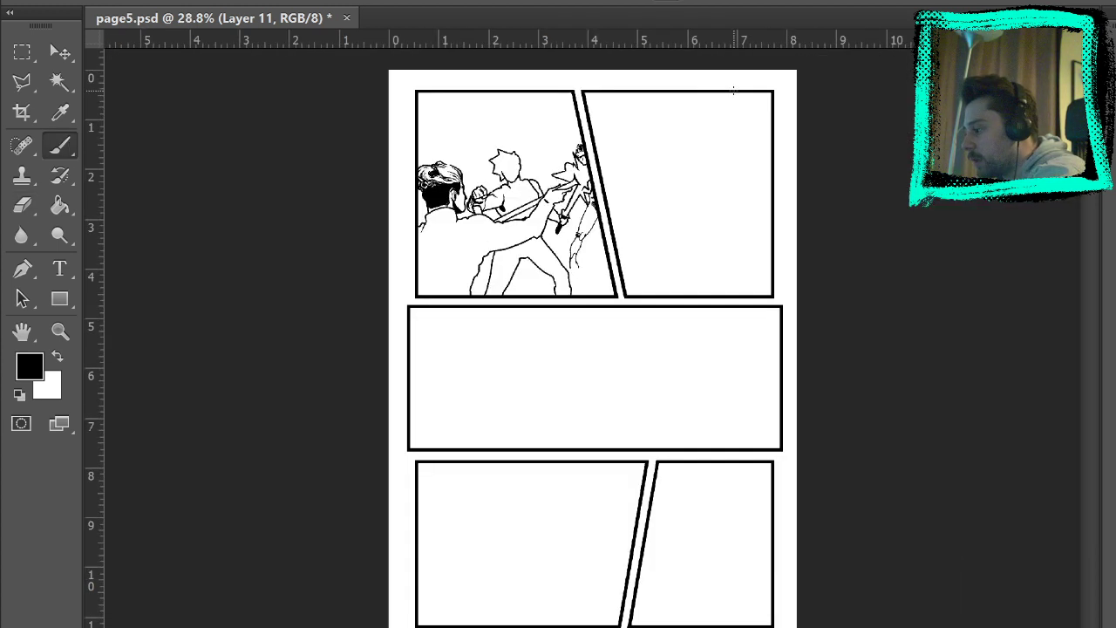
{"action": "left_click", "coordinate": [60, 331]}
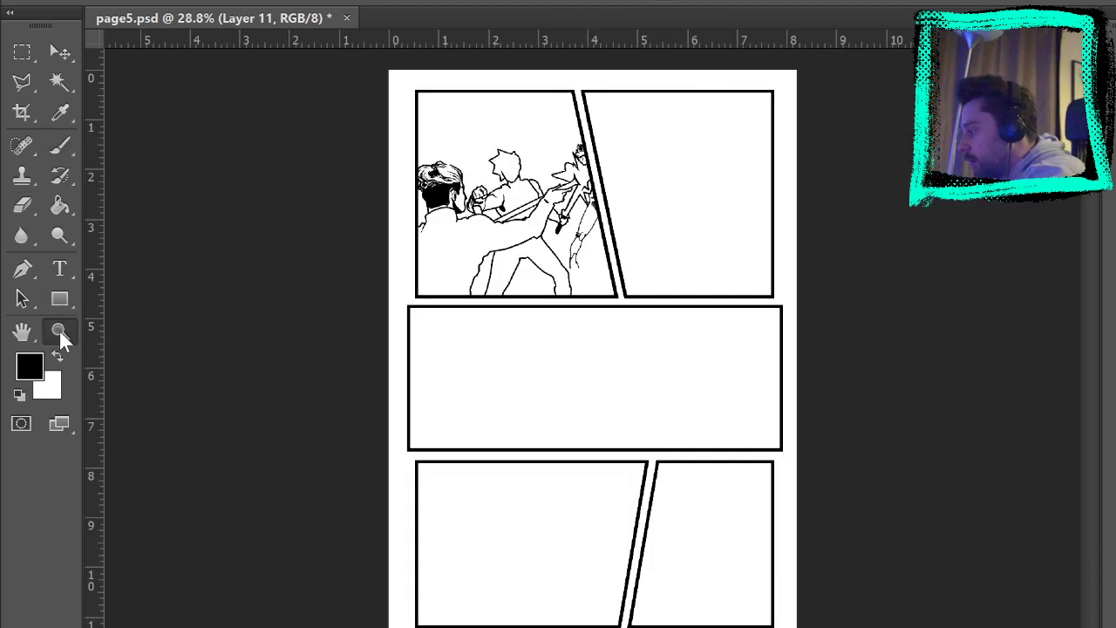
{"action": "left_click", "coordinate": [525, 184]}
{"action": "left_click", "coordinate": [503, 171]}
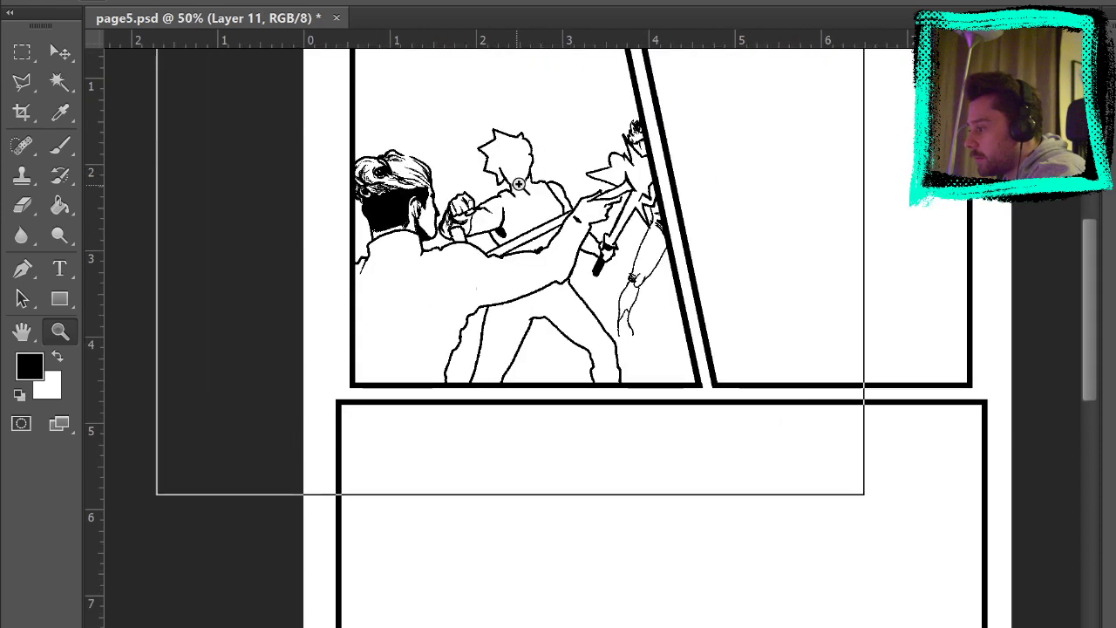
{"action": "left_click", "coordinate": [524, 251]}
{"action": "left_click", "coordinate": [524, 251]}
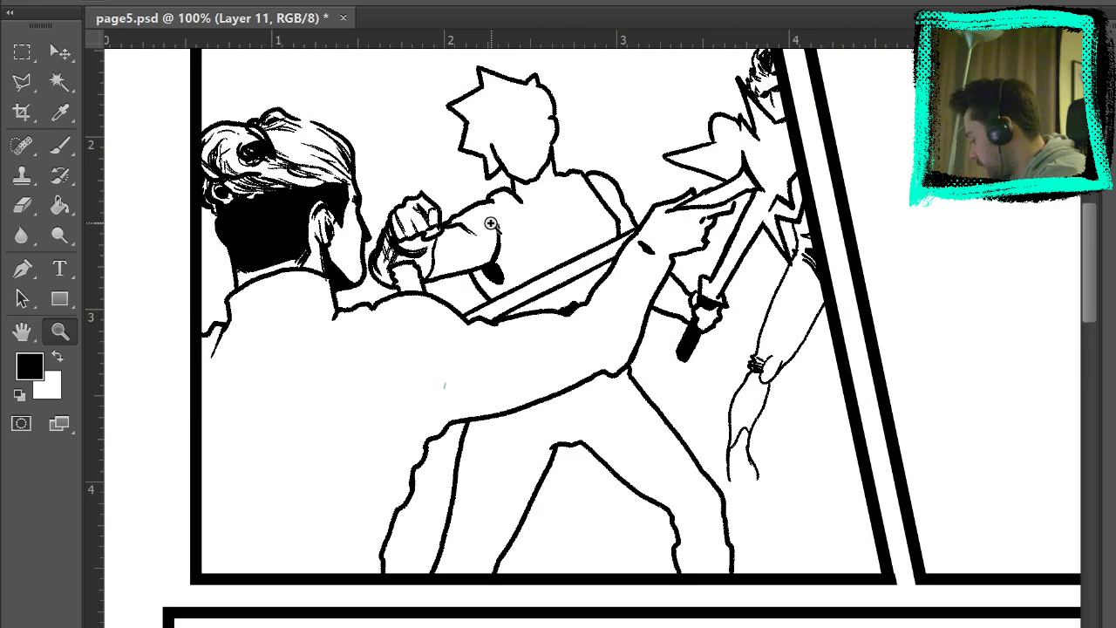
{"action": "left_click", "coordinate": [539, 255]}
{"action": "left_click", "coordinate": [544, 255]}
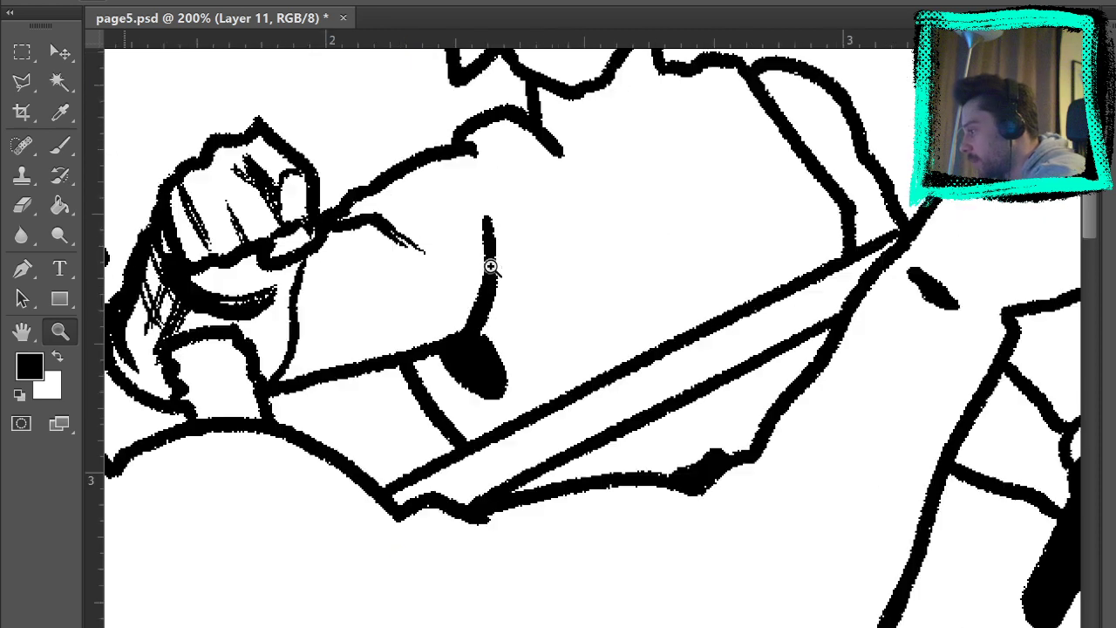
Ink a long tapering fold along the forearm to the elbow, with short creases above it near the elbow.
{"action": "key", "text": "b"}
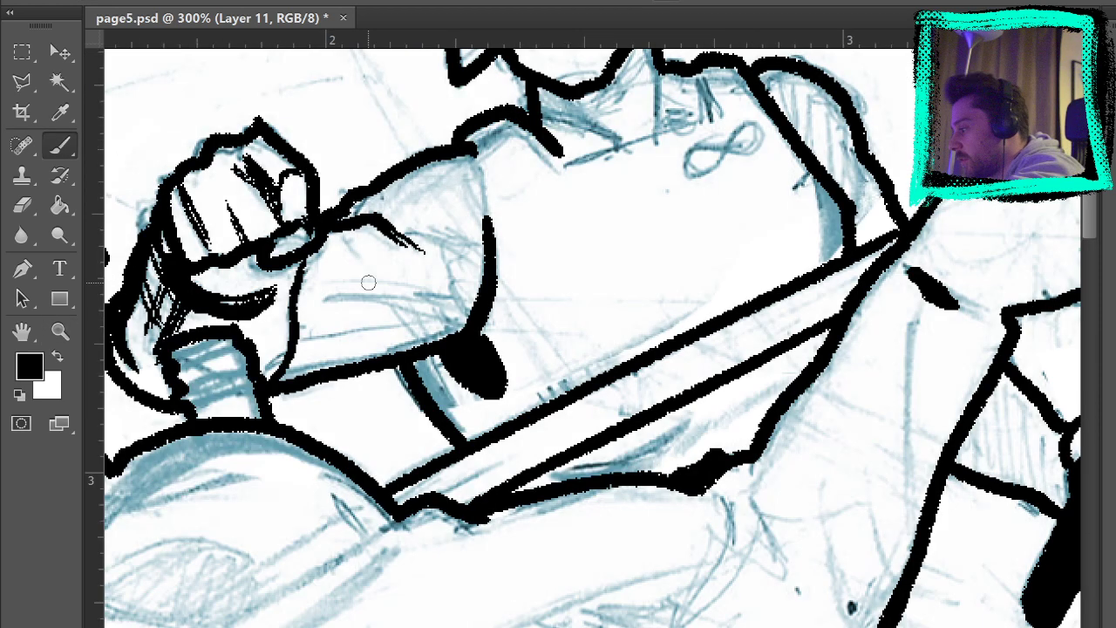
{"action": "mouse_move", "coordinate": [313, 292]}
{"action": "left_mouse_down"}
{"action": "mouse_move", "coordinate": [408, 304]}
{"action": "mouse_move", "coordinate": [471, 328]}
{"action": "left_mouse_up"}
{"action": "mouse_move", "coordinate": [352, 293]}
{"action": "left_mouse_down"}
{"action": "mouse_move", "coordinate": [471, 313]}
{"action": "mouse_move", "coordinate": [460, 313]}
{"action": "left_mouse_up"}
{"action": "left_click_drag", "start_coordinate": [445, 276], "coordinate": [472, 303]}
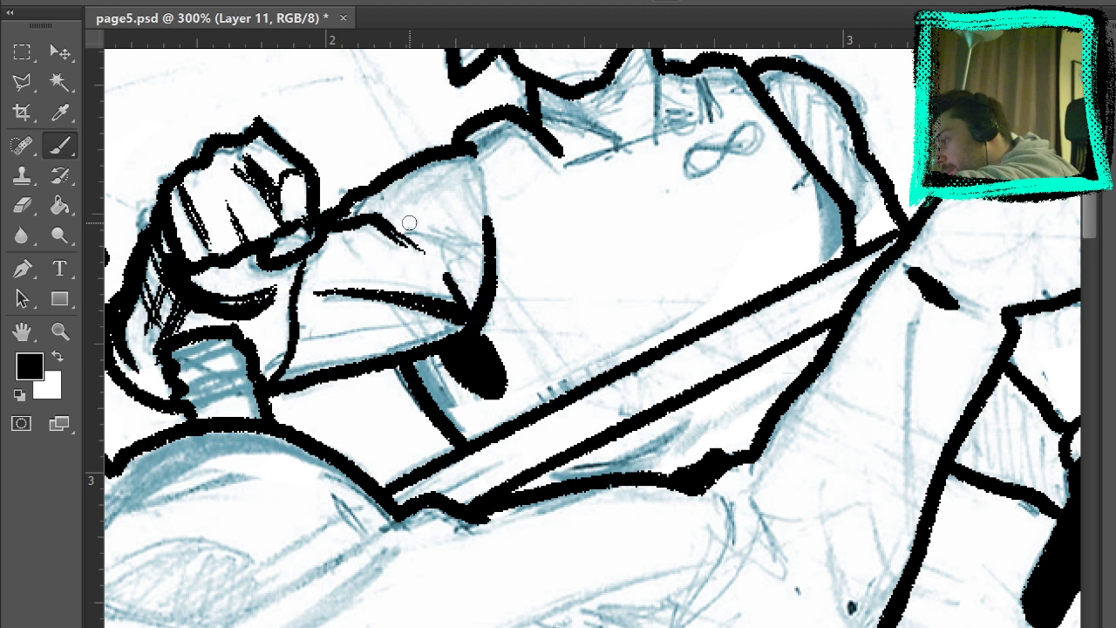
{"action": "mouse_move", "coordinate": [409, 228]}
{"action": "left_mouse_down"}
{"action": "mouse_move", "coordinate": [485, 251]}
{"action": "mouse_move", "coordinate": [493, 241]}
{"action": "mouse_move", "coordinate": [487, 248]}
{"action": "left_mouse_up"}
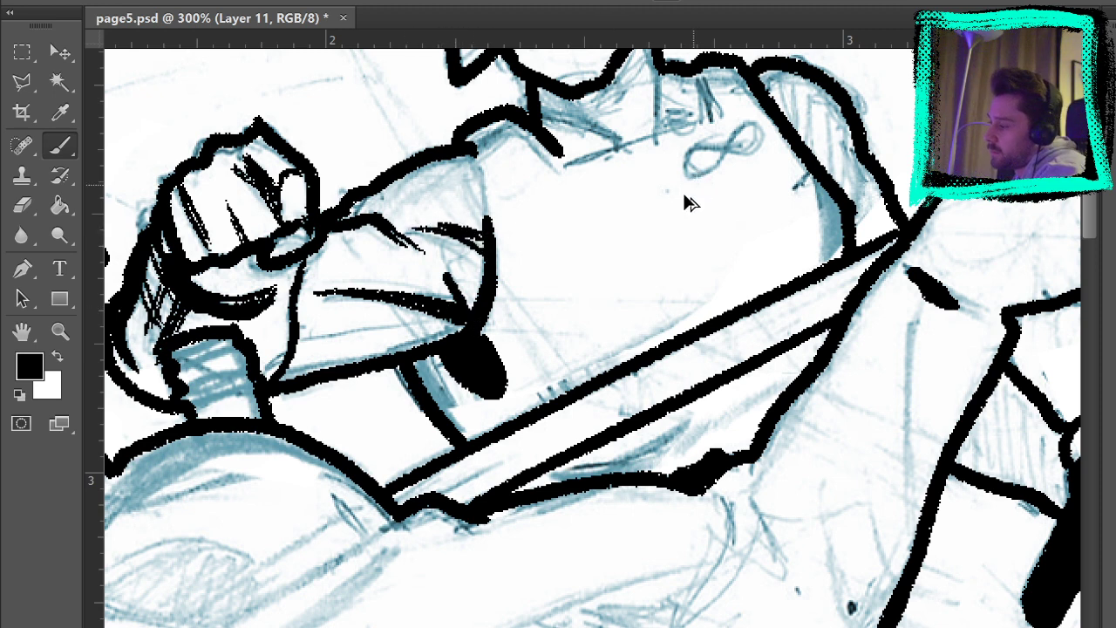
Rework the creases inside the elbow, erasing the heavy marks and inking a small fold with thin hatching lines.
{"action": "key", "text": "ctrl+z"}
{"action": "left_click_drag", "start_coordinate": [432, 263], "coordinate": [476, 318]}
{"action": "mouse_move", "coordinate": [441, 249]}
{"action": "left_mouse_down"}
{"action": "mouse_move", "coordinate": [482, 328]}
{"action": "mouse_move", "coordinate": [449, 285]}
{"action": "mouse_move", "coordinate": [458, 316]}
{"action": "mouse_move", "coordinate": [440, 294]}
{"action": "left_mouse_up"}
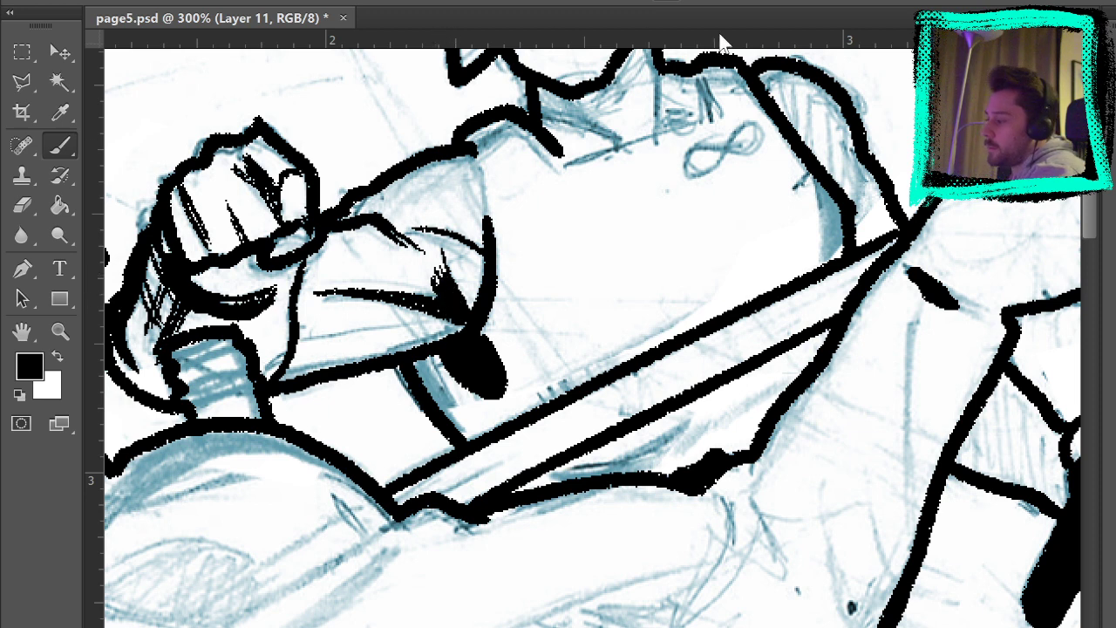
{"action": "key", "text": "e"}
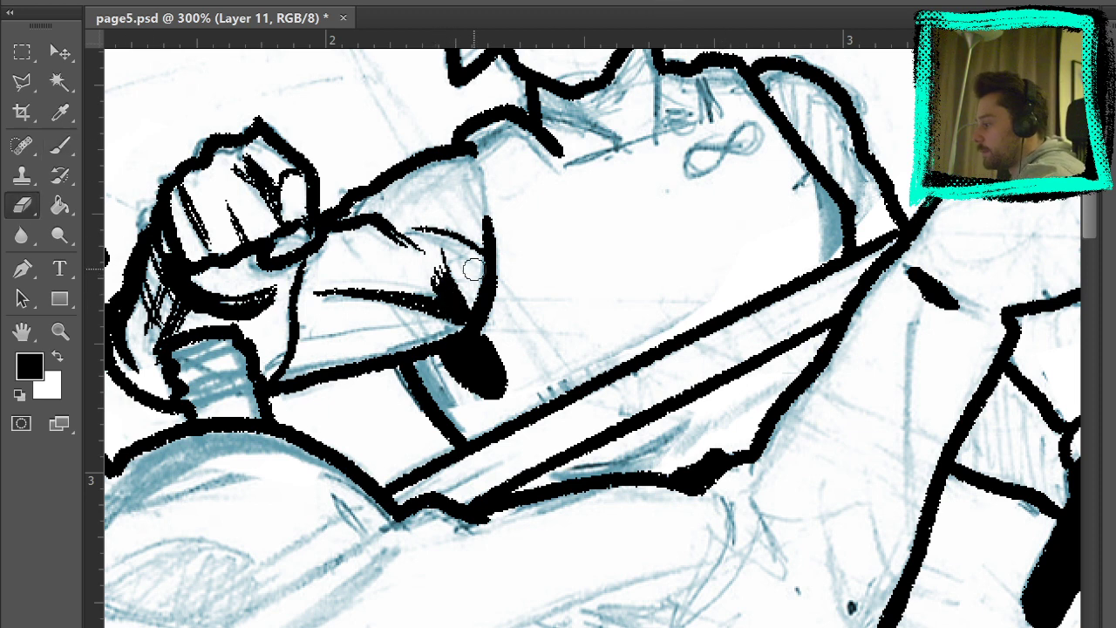
{"action": "mouse_move", "coordinate": [435, 231]}
{"action": "left_mouse_down"}
{"action": "mouse_move", "coordinate": [462, 270]}
{"action": "mouse_move", "coordinate": [440, 288]}
{"action": "mouse_move", "coordinate": [470, 300]}
{"action": "mouse_move", "coordinate": [443, 241]}
{"action": "mouse_move", "coordinate": [477, 255]}
{"action": "mouse_move", "coordinate": [471, 301]}
{"action": "left_mouse_up"}
{"action": "key", "text": "b"}
{"action": "left_click_drag", "start_coordinate": [464, 253], "coordinate": [476, 288]}
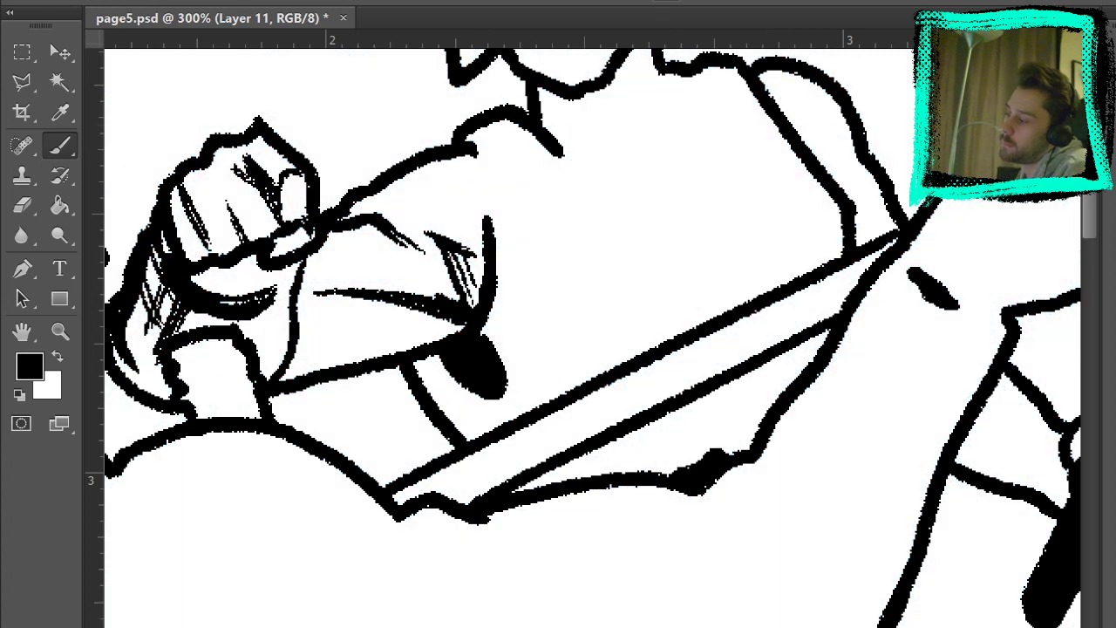
Shade the underside of the forearm with long hatching strokes between the wrist line and the elbow, redoing the lowest stroke.
{"action": "key", "text": "ctrl+comma"}
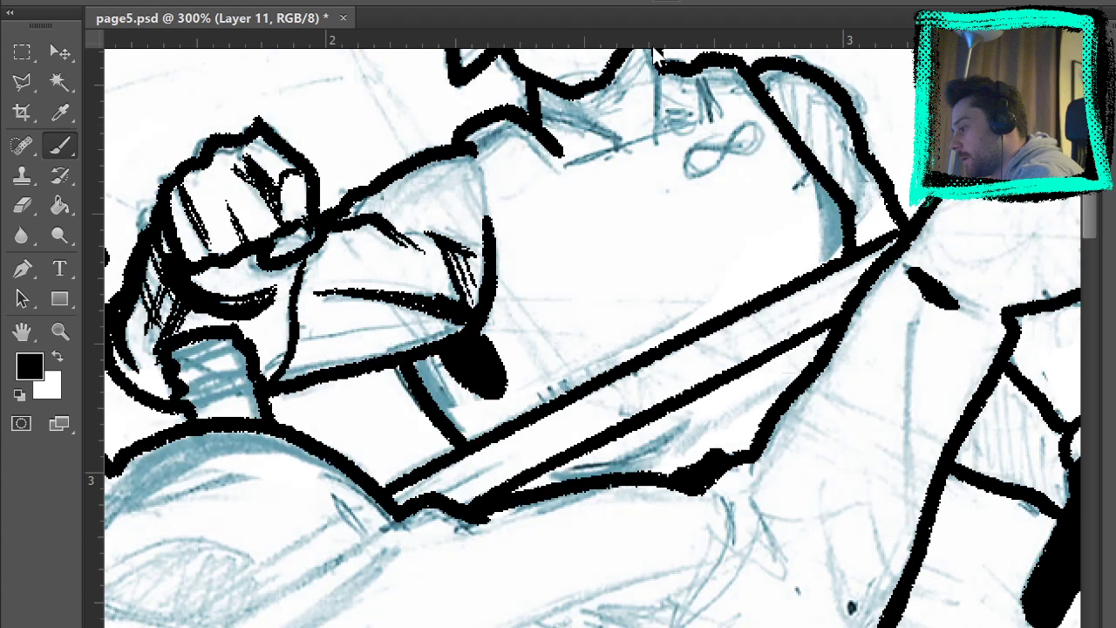
{"action": "left_click_drag", "start_coordinate": [293, 337], "coordinate": [430, 307]}
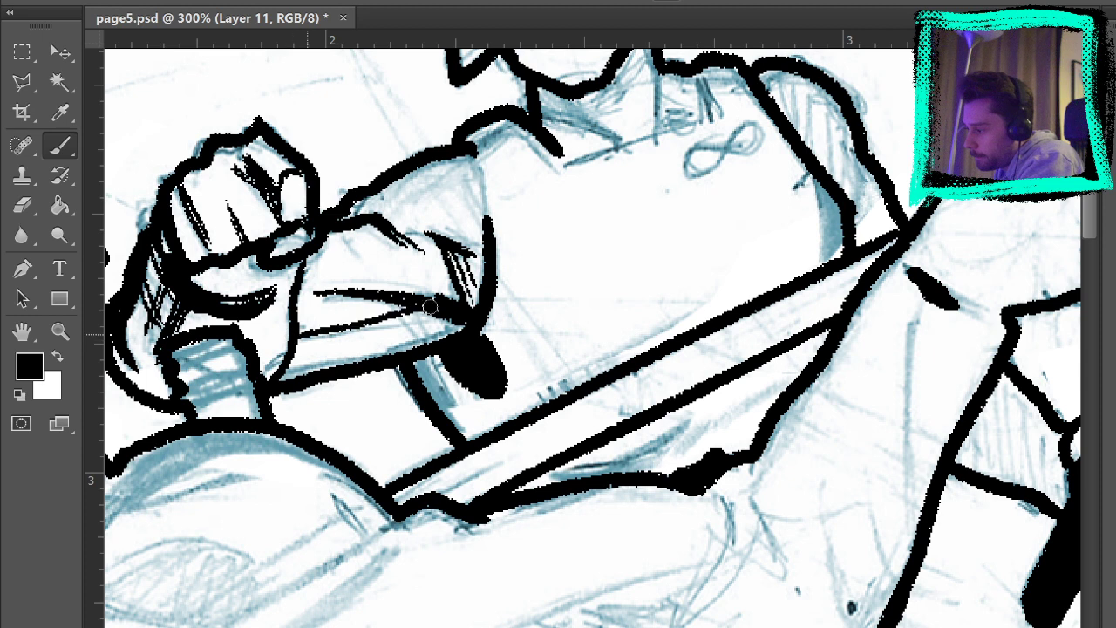
{"action": "left_click_drag", "start_coordinate": [287, 351], "coordinate": [434, 309]}
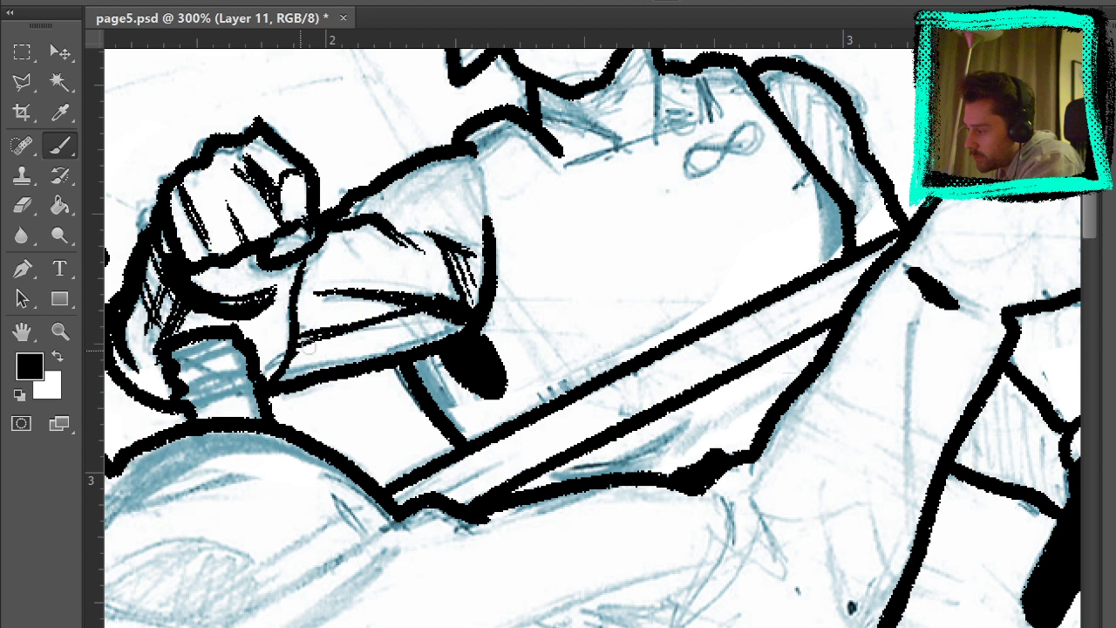
{"action": "mouse_move", "coordinate": [309, 347]}
{"action": "left_mouse_down"}
{"action": "mouse_move", "coordinate": [290, 365]}
{"action": "mouse_move", "coordinate": [408, 320]}
{"action": "mouse_move", "coordinate": [307, 346]}
{"action": "mouse_move", "coordinate": [403, 332]}
{"action": "mouse_move", "coordinate": [305, 358]}
{"action": "left_mouse_up"}
{"action": "left_click_drag", "start_coordinate": [458, 327], "coordinate": [309, 368]}
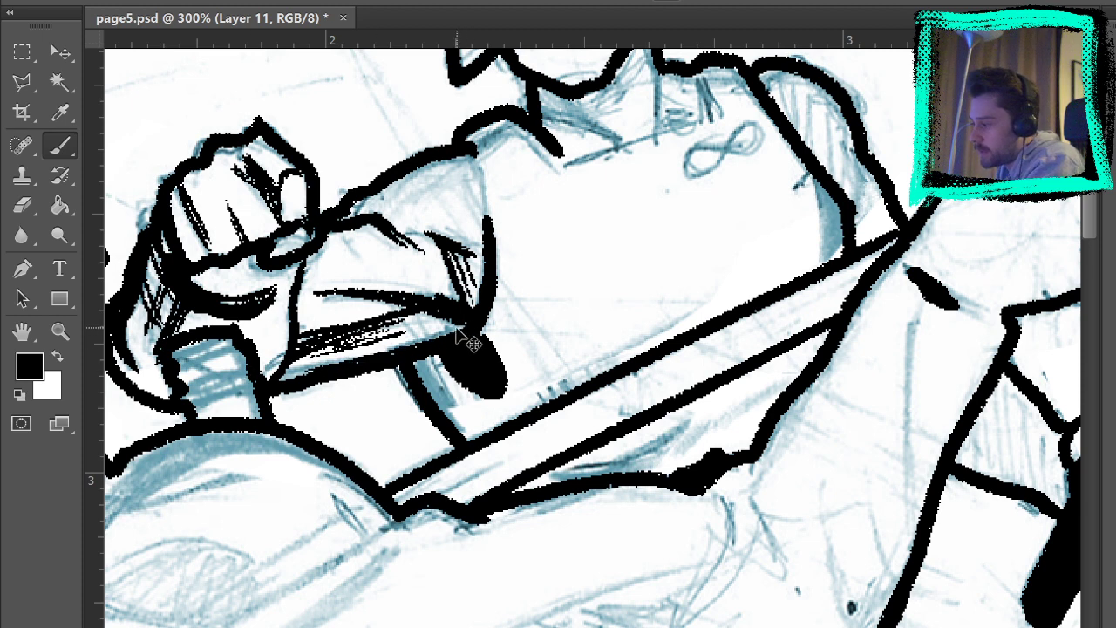
{"action": "key", "text": "ctrl+z"}
{"action": "left_click_drag", "start_coordinate": [472, 319], "coordinate": [363, 356]}
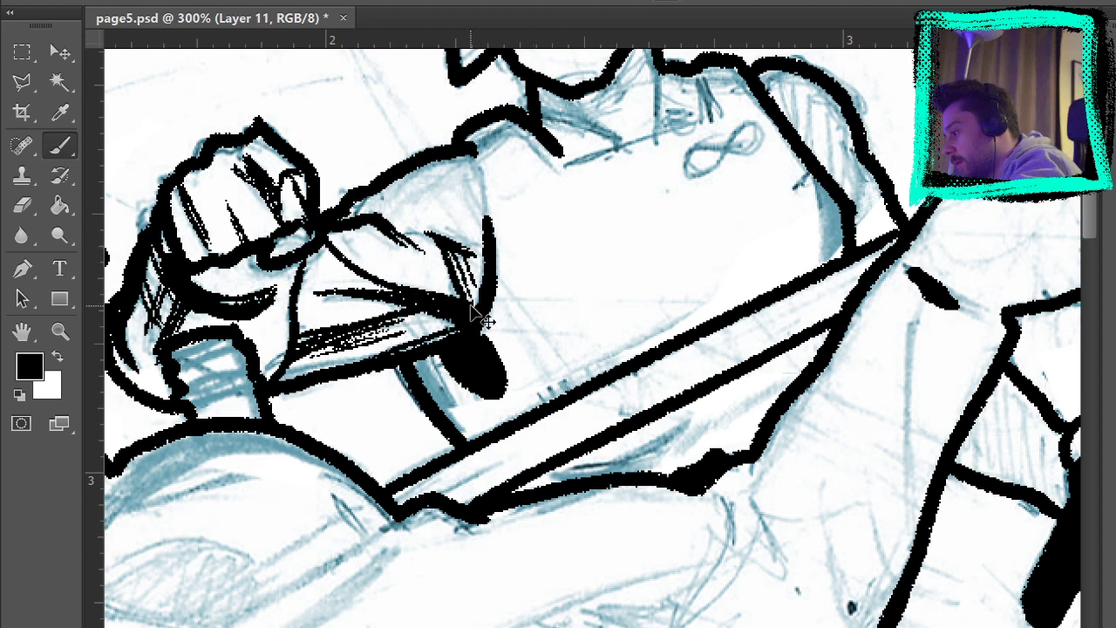
Try long sweeping curves from the elbow across the forearm and fist, and undo them.
{"action": "key", "text": "ctrl+z"}
{"action": "mouse_move", "coordinate": [472, 309]}
{"action": "left_mouse_down"}
{"action": "mouse_move", "coordinate": [449, 285]}
{"action": "mouse_move", "coordinate": [232, 200]}
{"action": "left_mouse_up"}
{"action": "mouse_move", "coordinate": [467, 316]}
{"action": "left_mouse_down"}
{"action": "mouse_move", "coordinate": [345, 300]}
{"action": "mouse_move", "coordinate": [166, 181]}
{"action": "left_mouse_up"}
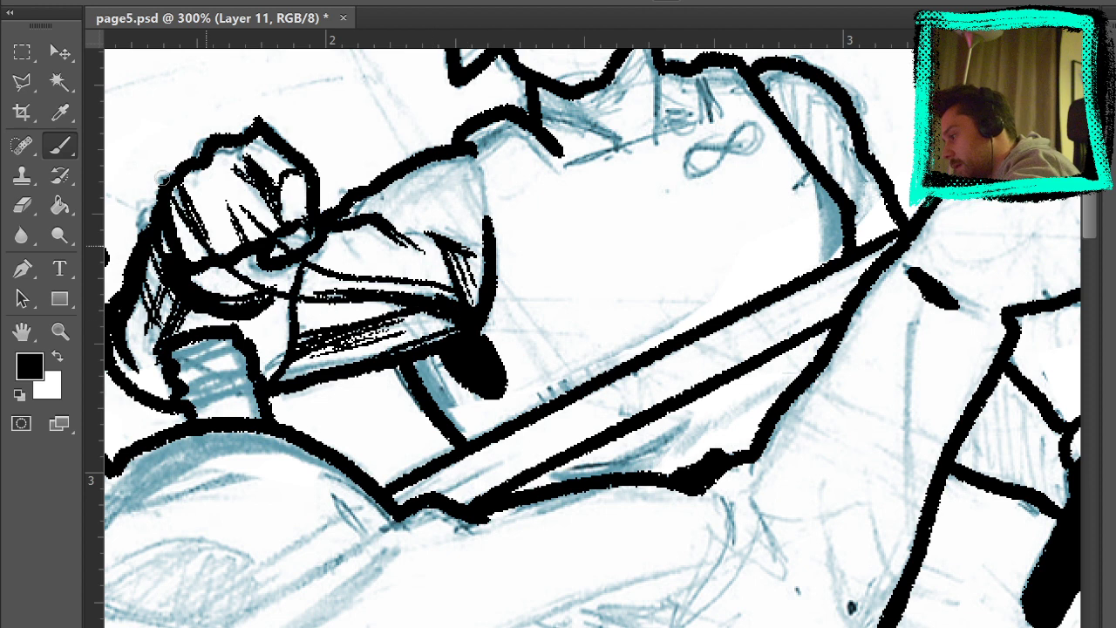
{"action": "key", "text": "ctrl+alt+z"}
{"action": "key", "text": "ctrl+alt+z"}
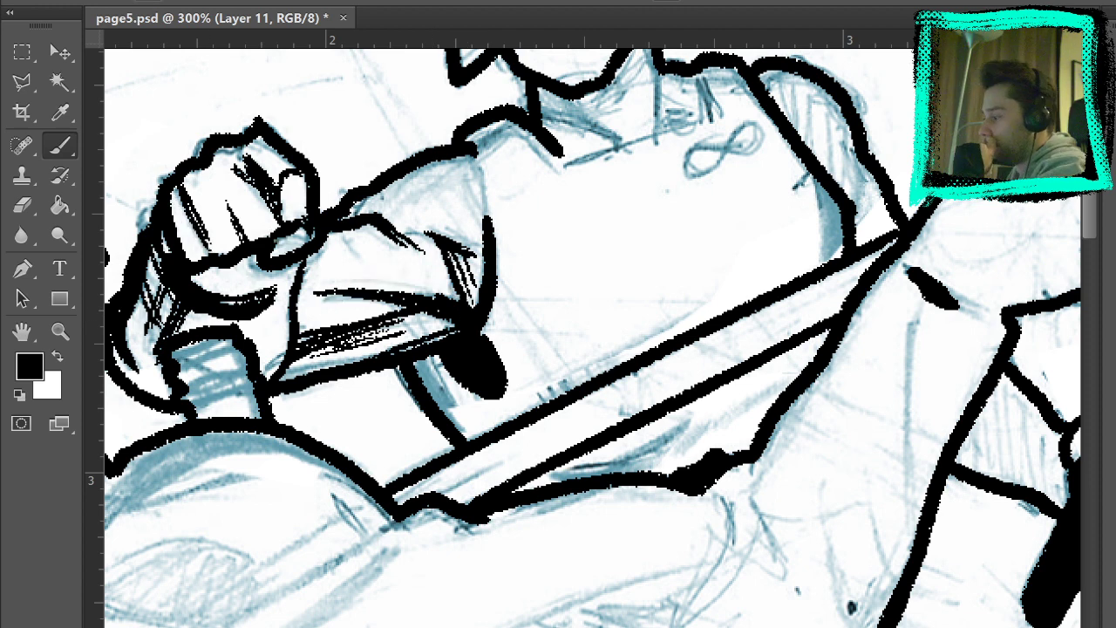
Ink the missing upper part of the middle figure's sleeve line, from the shoulder down towards the elbow.
{"action": "key", "text": "ctrl+comma"}
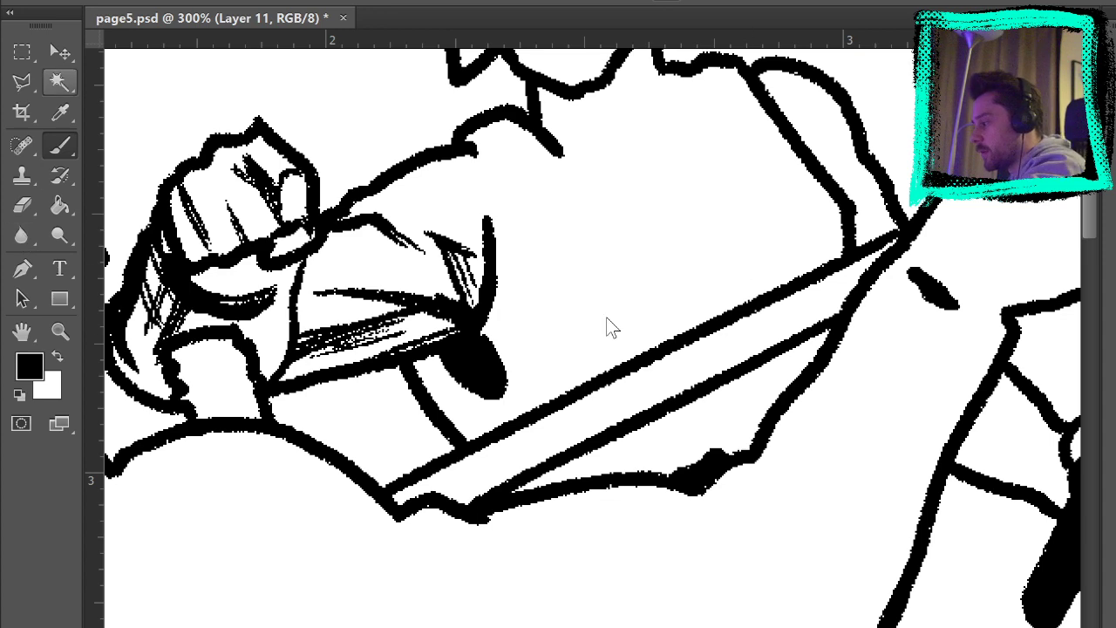
{"action": "key", "text": "space"}
{"action": "left_click_drag", "start_coordinate": [743, 382], "coordinate": [902, 306]}
{"action": "left_click_drag", "start_coordinate": [794, 384], "coordinate": [824, 472]}
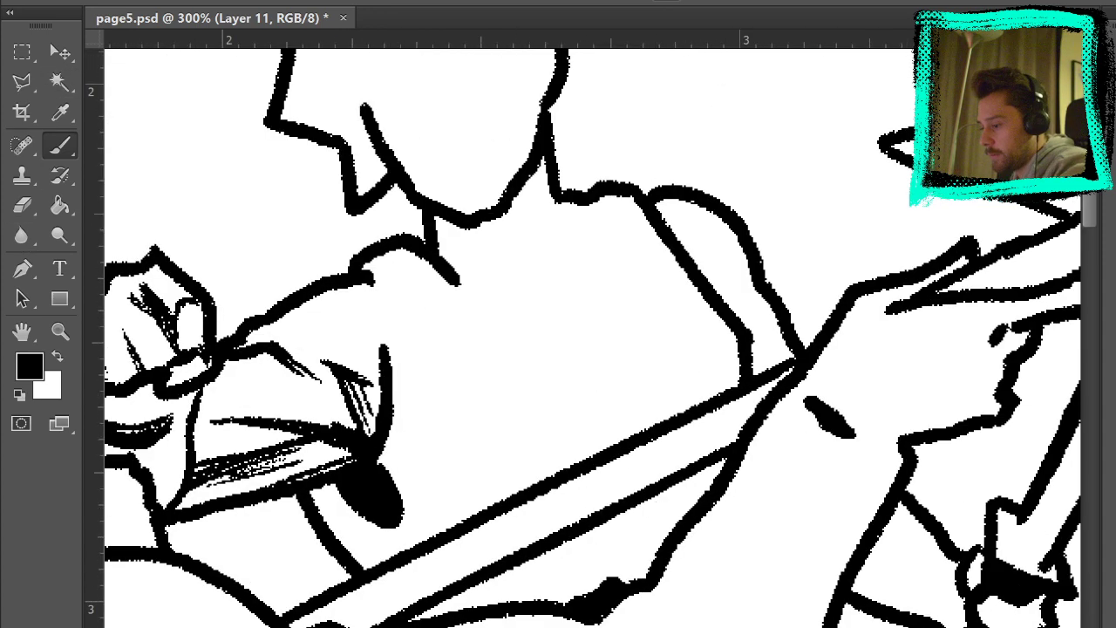
{"action": "left_click", "coordinate": [1112, 505]}
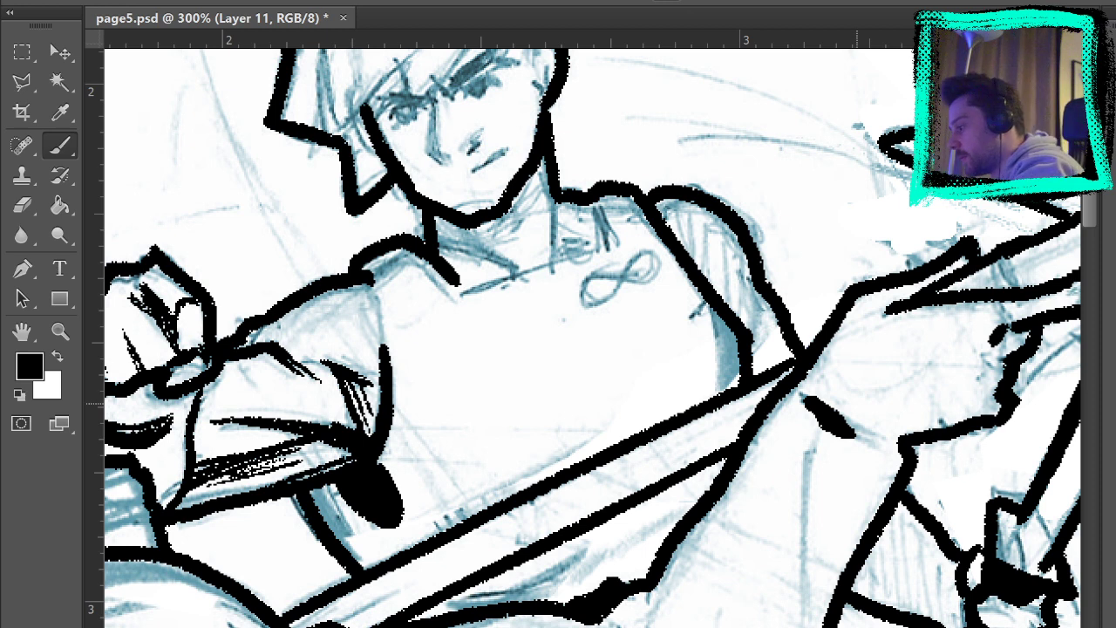
{"action": "mouse_move", "coordinate": [361, 271]}
{"action": "left_mouse_down"}
{"action": "mouse_move", "coordinate": [381, 320]}
{"action": "mouse_move", "coordinate": [380, 294]}
{"action": "mouse_move", "coordinate": [382, 333]}
{"action": "left_mouse_up"}
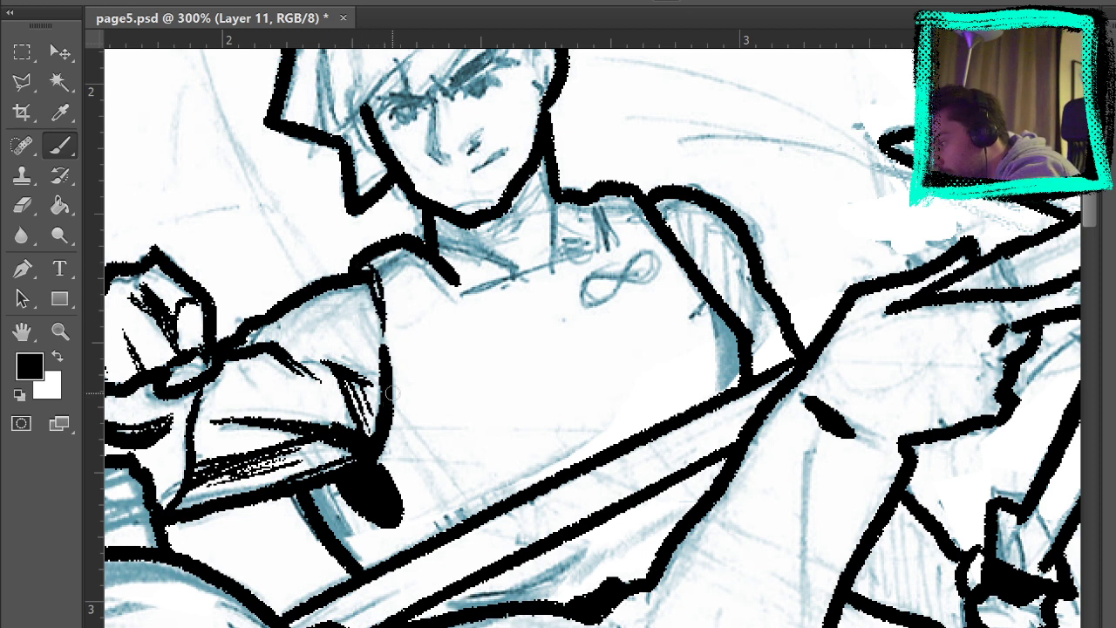
Ink the middle figure's shirt neckline with short folds at the collar, and thicken the diagonal line below the far shoulder.
{"action": "mouse_move", "coordinate": [442, 268]}
{"action": "left_mouse_down"}
{"action": "mouse_move", "coordinate": [499, 215]}
{"action": "mouse_move", "coordinate": [558, 242]}
{"action": "mouse_move", "coordinate": [489, 282]}
{"action": "mouse_move", "coordinate": [594, 249]}
{"action": "left_mouse_up"}
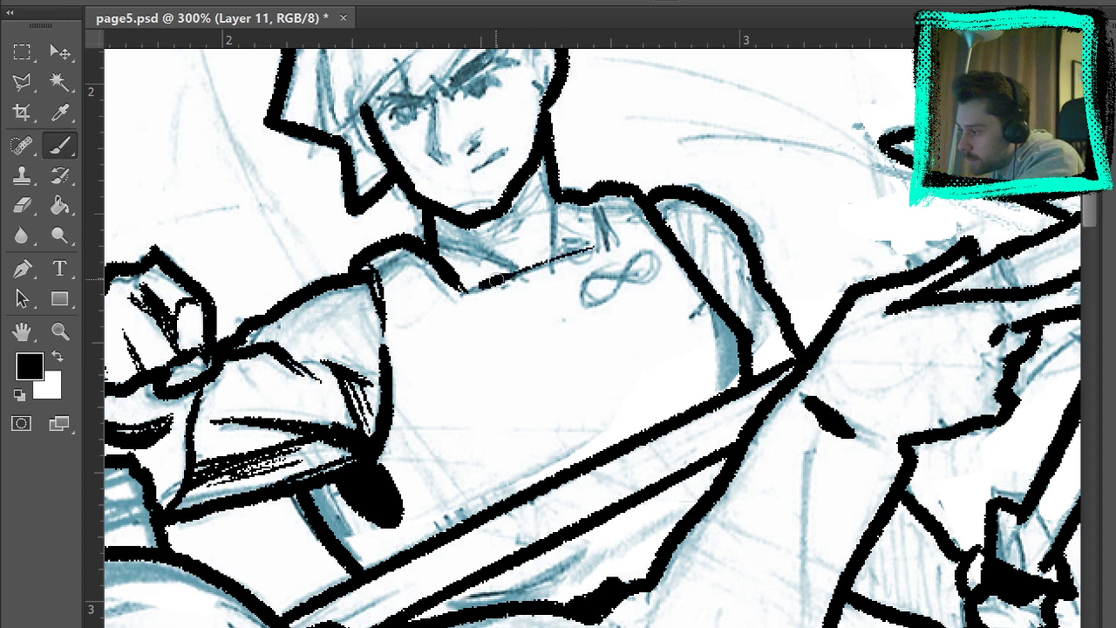
{"action": "left_click_drag", "start_coordinate": [592, 209], "coordinate": [620, 251]}
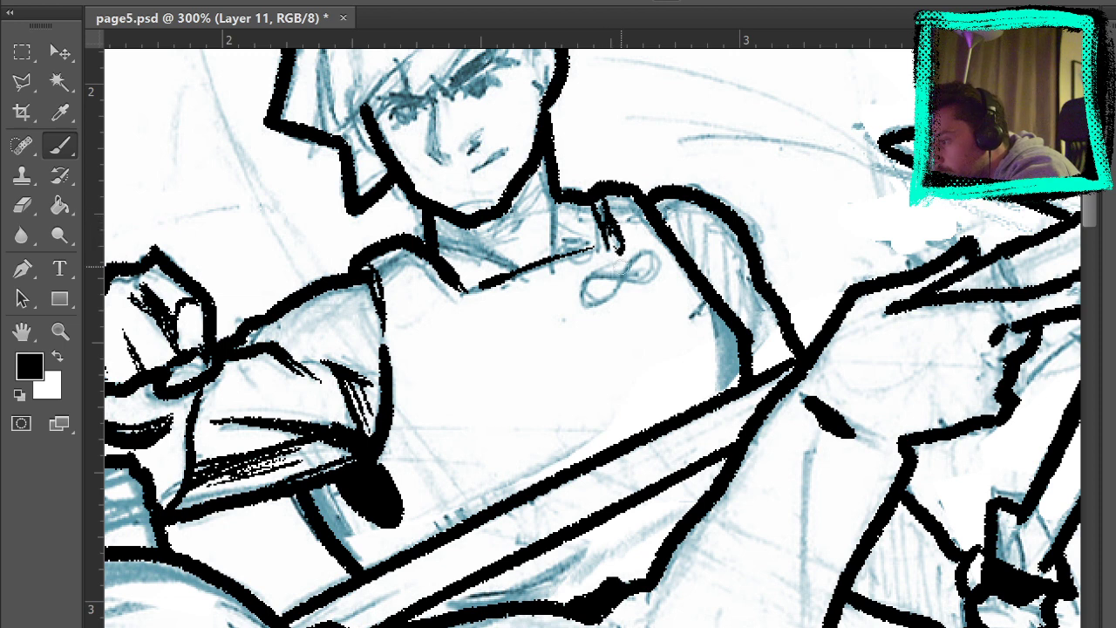
{"action": "left_click_drag", "start_coordinate": [627, 193], "coordinate": [701, 283]}
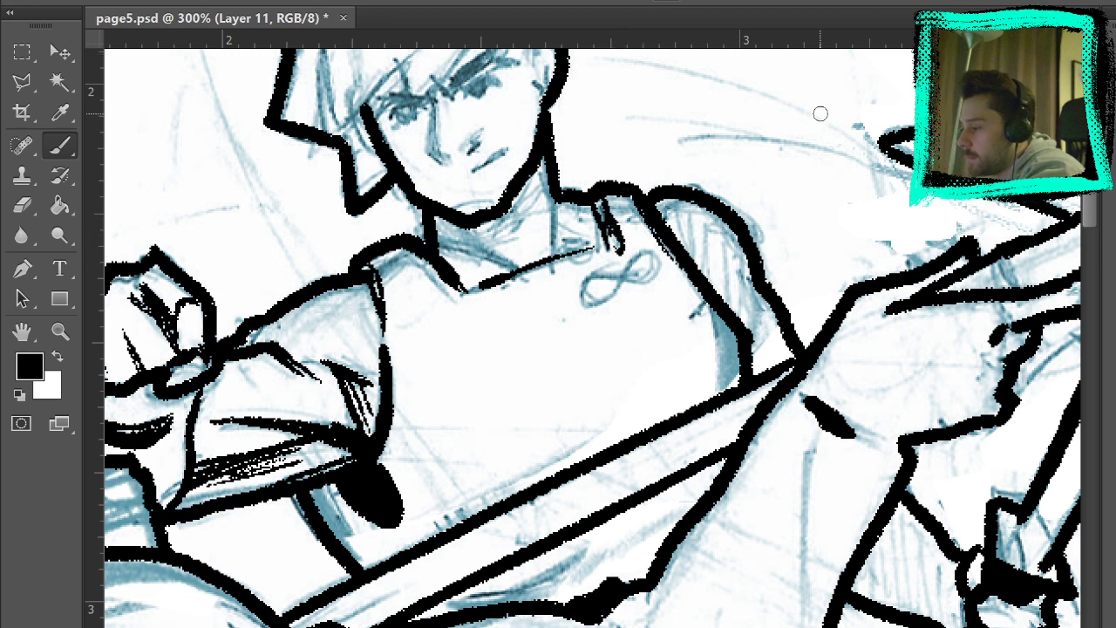
Ink the infinity symbol on the middle figure's chest and extend the neck line on that side down to the neckline.
{"action": "mouse_move", "coordinate": [583, 304]}
{"action": "left_mouse_down"}
{"action": "mouse_move", "coordinate": [602, 279]}
{"action": "mouse_move", "coordinate": [638, 281]}
{"action": "mouse_move", "coordinate": [656, 261]}
{"action": "mouse_move", "coordinate": [590, 298]}
{"action": "left_mouse_up"}
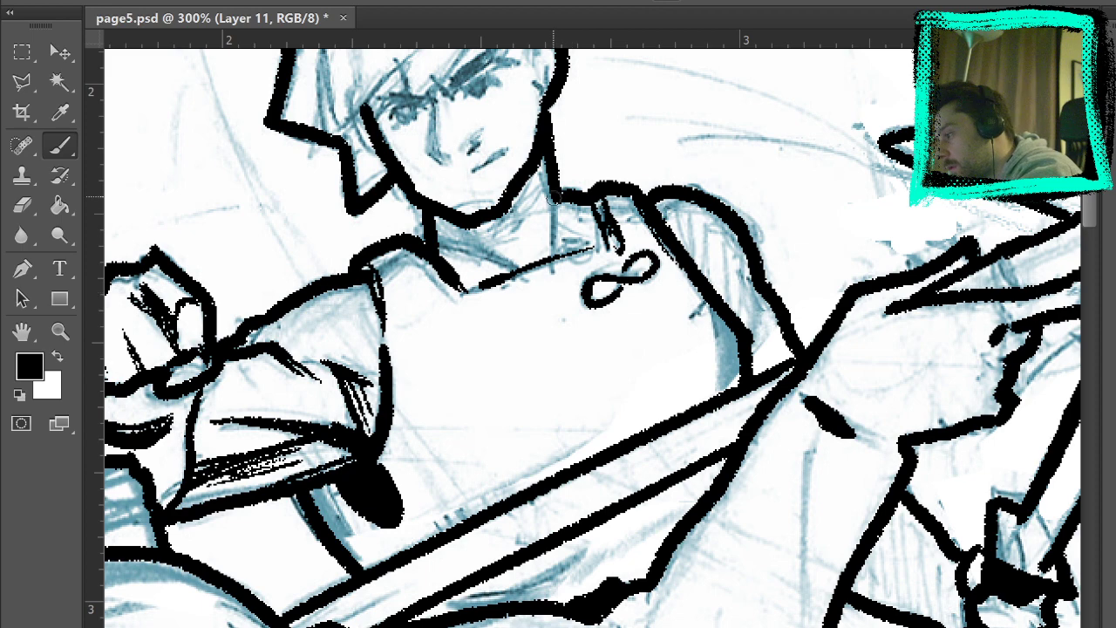
{"action": "left_click_drag", "start_coordinate": [555, 199], "coordinate": [555, 251]}
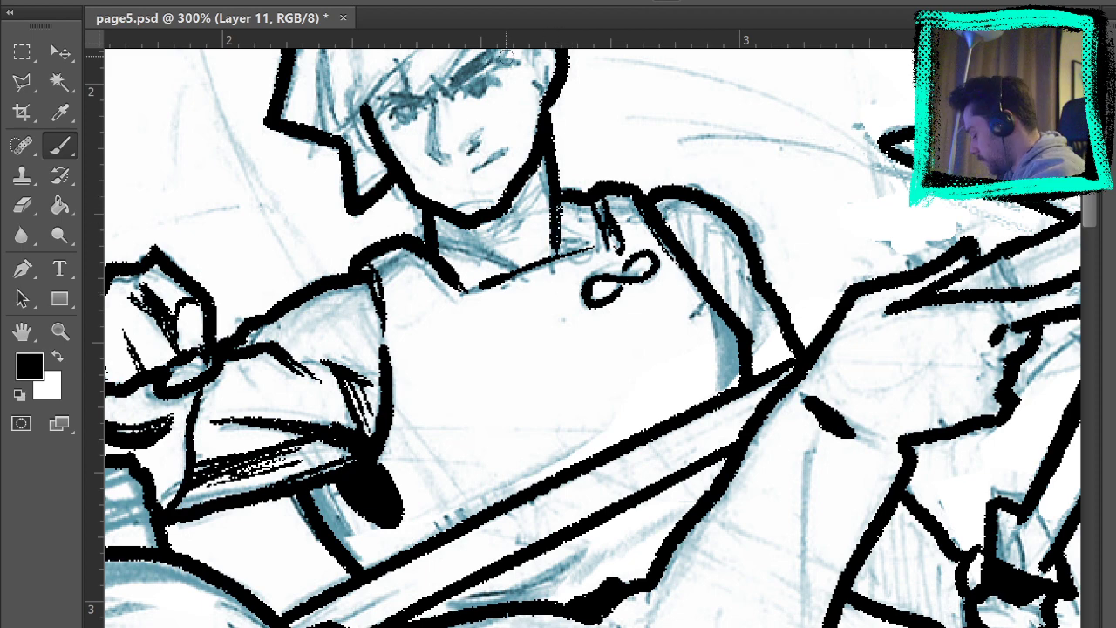
Ink the shadow lines on the middle figure's neck below the jaw, with diagonal strokes on one side and a short mark near the chin.
{"action": "scroll", "coordinate": [493, 246], "scroll_direction": "left", "scroll_amount": 5}
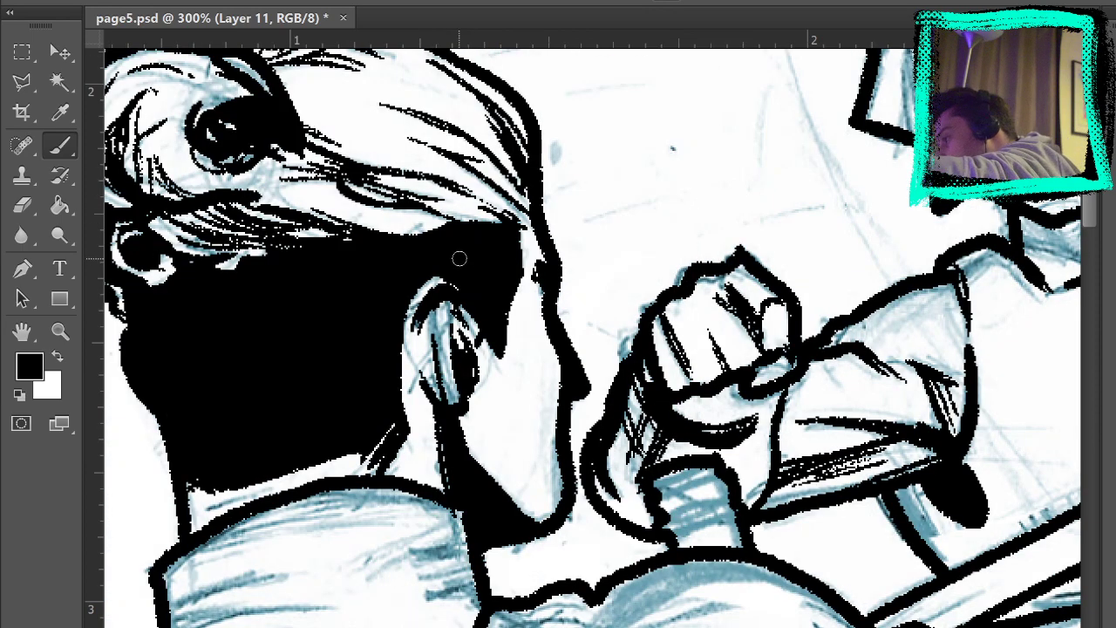
{"action": "scroll", "coordinate": [507, 238], "scroll_direction": "right", "scroll_amount": 4}
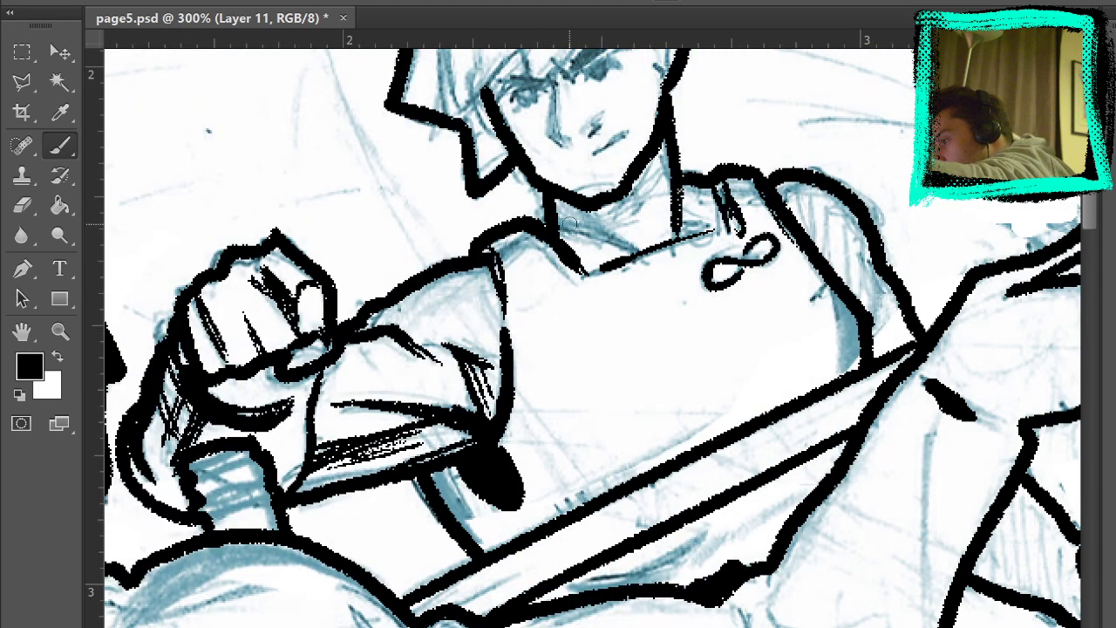
{"action": "left_click_drag", "start_coordinate": [558, 217], "coordinate": [622, 240]}
{"action": "left_click_drag", "start_coordinate": [554, 212], "coordinate": [634, 249]}
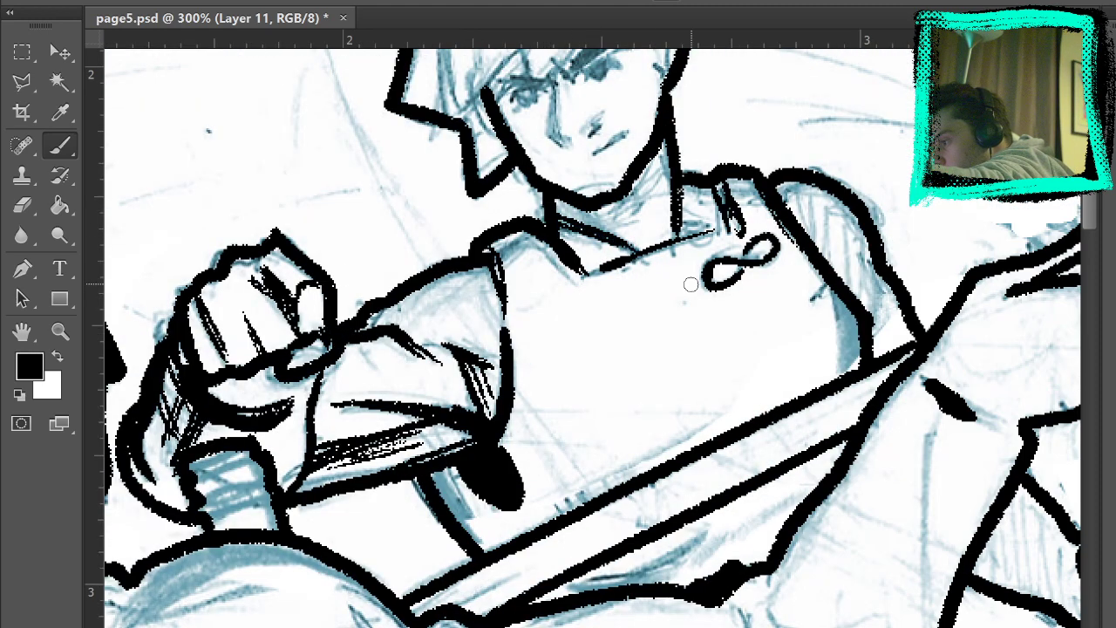
{"action": "left_click_drag", "start_coordinate": [575, 198], "coordinate": [619, 240]}
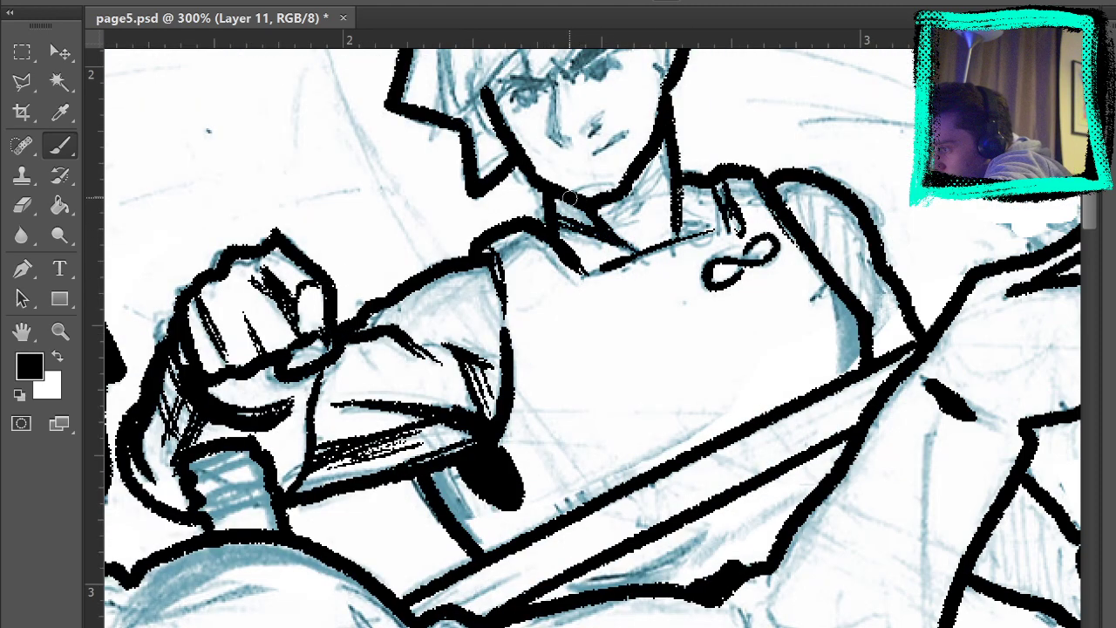
{"action": "left_click_drag", "start_coordinate": [570, 198], "coordinate": [594, 228]}
{"action": "left_click_drag", "start_coordinate": [571, 209], "coordinate": [598, 234]}
{"action": "left_click_drag", "start_coordinate": [554, 192], "coordinate": [606, 251]}
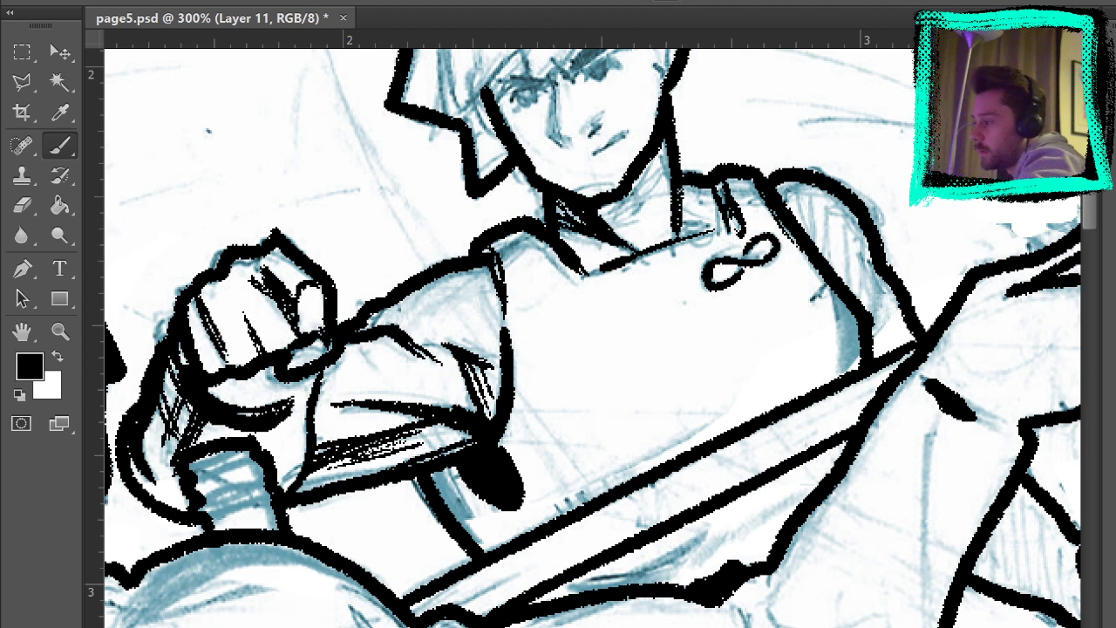
{"action": "mouse_move", "coordinate": [560, 199]}
{"action": "left_mouse_down"}
{"action": "mouse_move", "coordinate": [565, 218]}
{"action": "mouse_move", "coordinate": [560, 202]}
{"action": "left_mouse_up"}
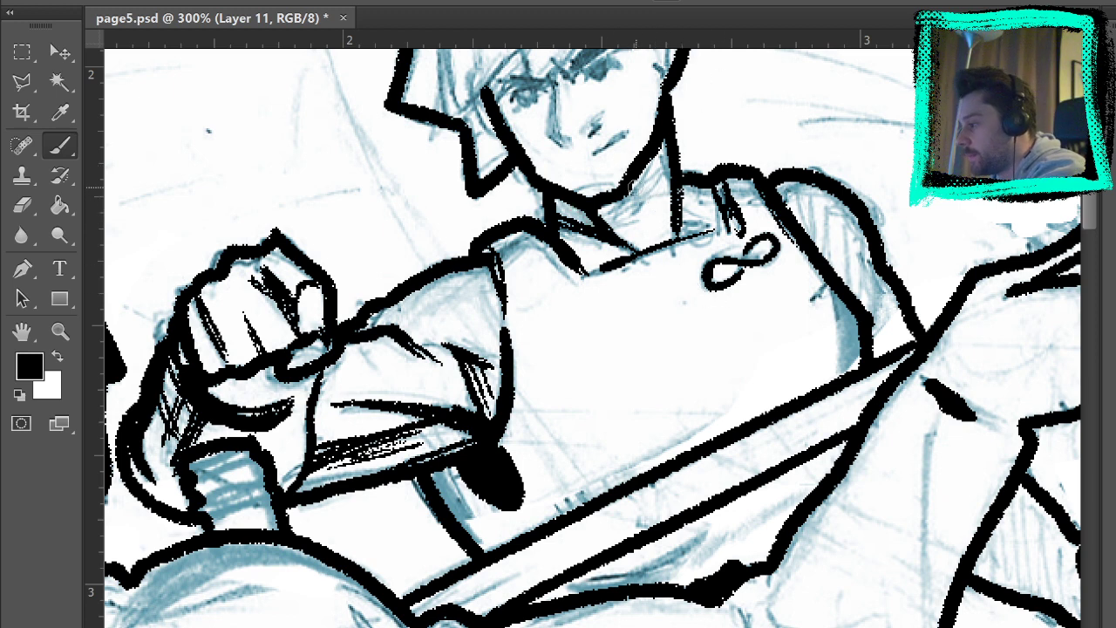
{"action": "mouse_move", "coordinate": [632, 201]}
{"action": "left_mouse_down"}
{"action": "mouse_move", "coordinate": [627, 213]}
{"action": "mouse_move", "coordinate": [645, 184]}
{"action": "left_mouse_up"}
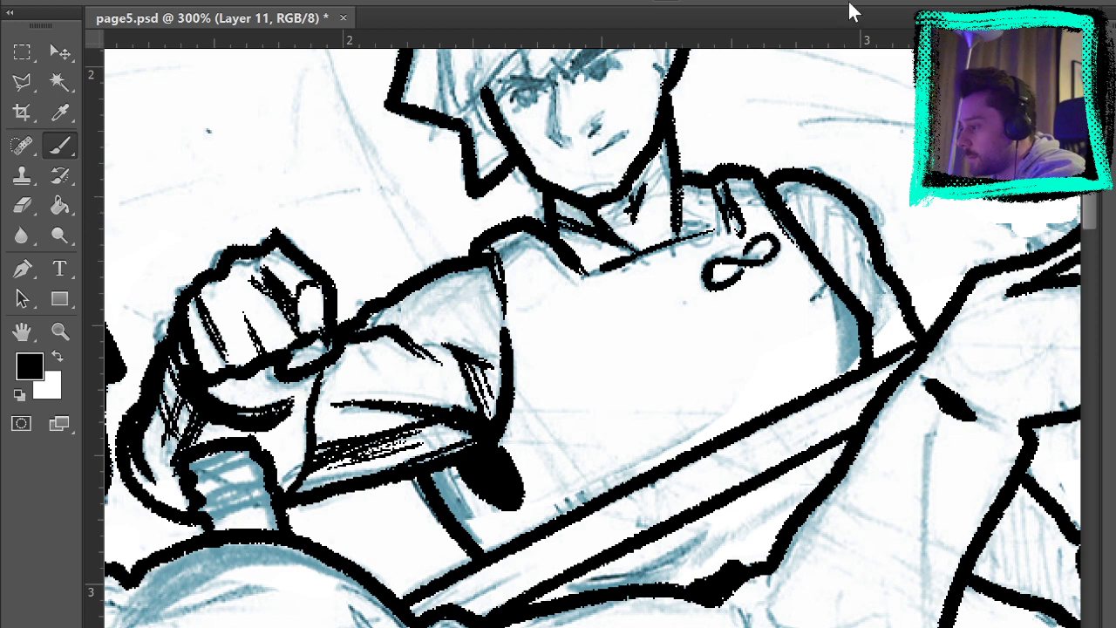
Try erasing the neck line below the ear and redrawing it as a thin slope to the shoulder, and undo it.
{"action": "mouse_move", "coordinate": [828, 142]}
{"action": "left_mouse_down"}
{"action": "mouse_move", "coordinate": [926, 381]}
{"action": "mouse_move", "coordinate": [916, 411]}
{"action": "mouse_move", "coordinate": [852, 341]}
{"action": "left_mouse_up"}
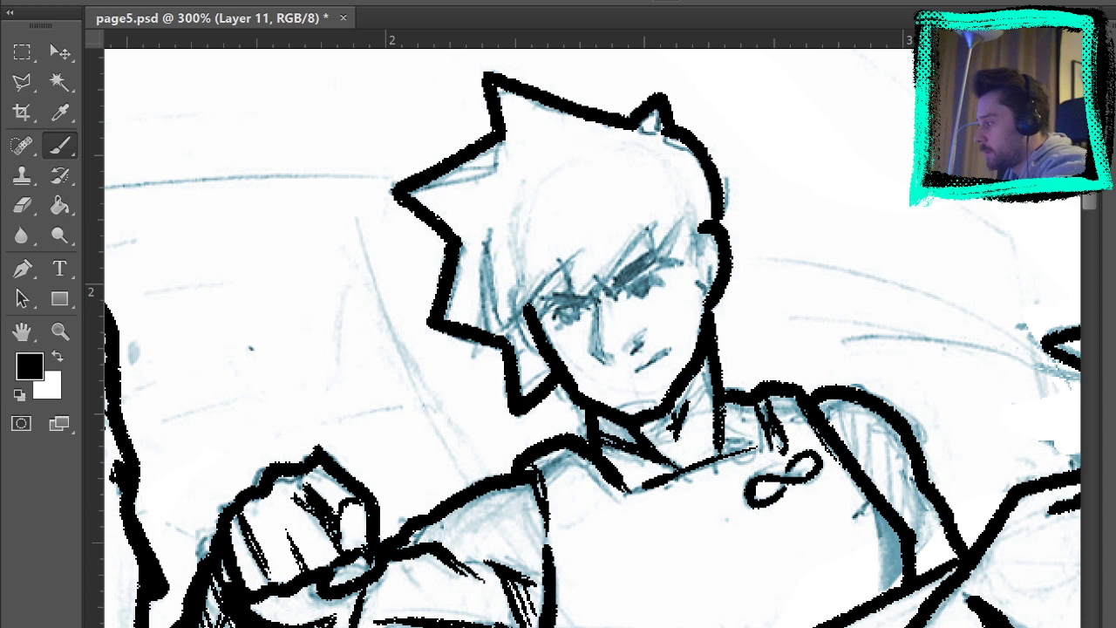
{"action": "left_click", "coordinate": [29, 206]}
{"action": "left_click_drag", "start_coordinate": [720, 313], "coordinate": [722, 427]}
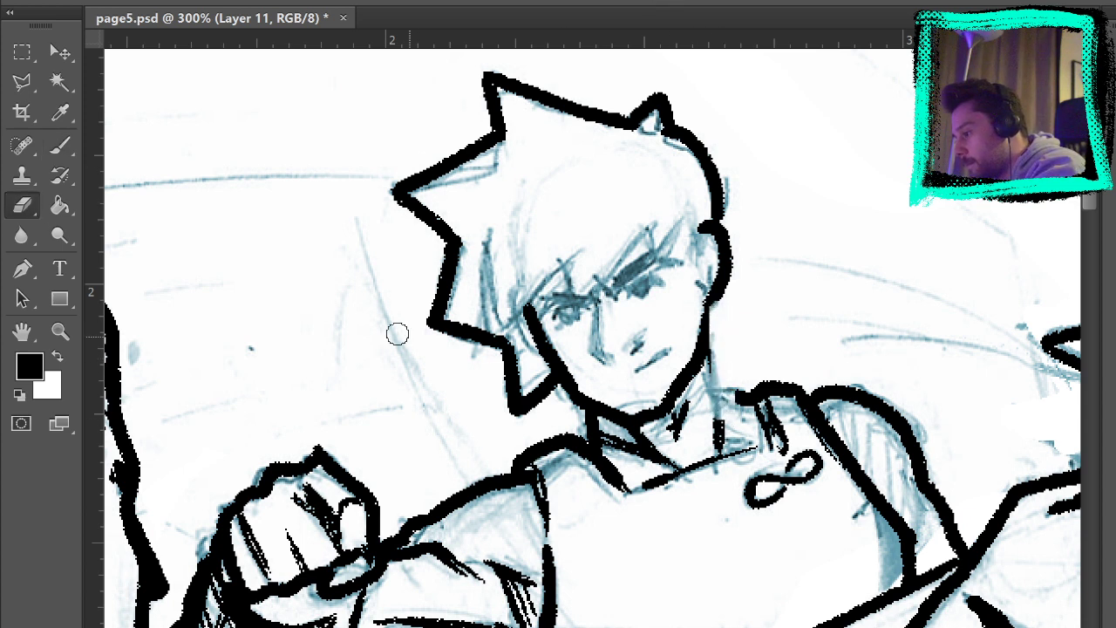
{"action": "left_click", "coordinate": [59, 146]}
{"action": "left_click_drag", "start_coordinate": [713, 293], "coordinate": [736, 399]}
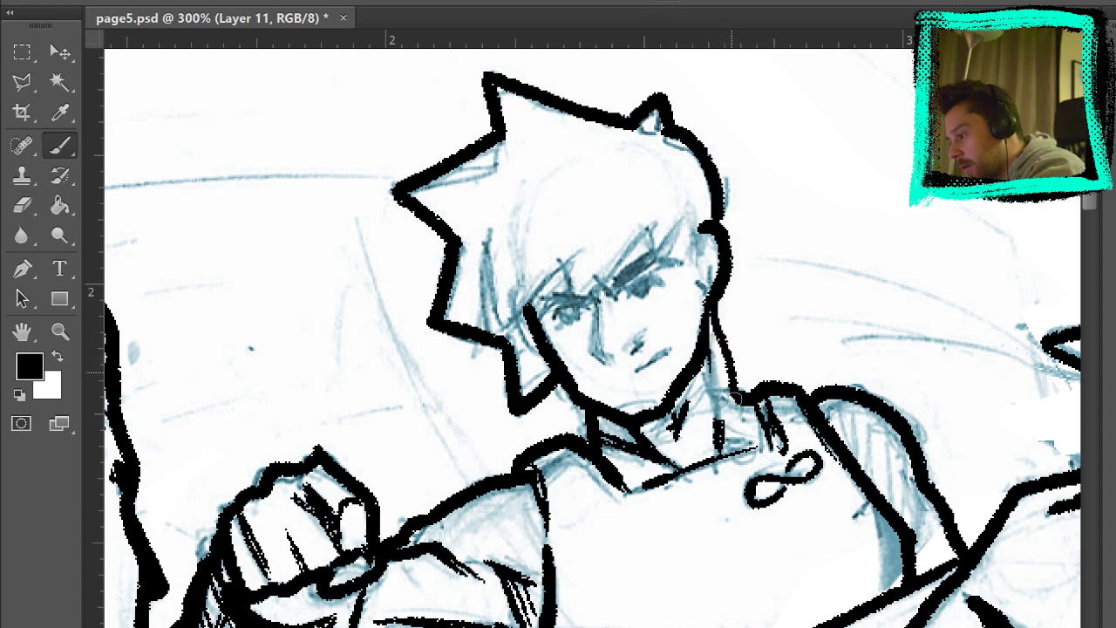
{"action": "key", "text": "ctrl+alt+z"}
{"action": "key", "text": "ctrl+alt+z"}
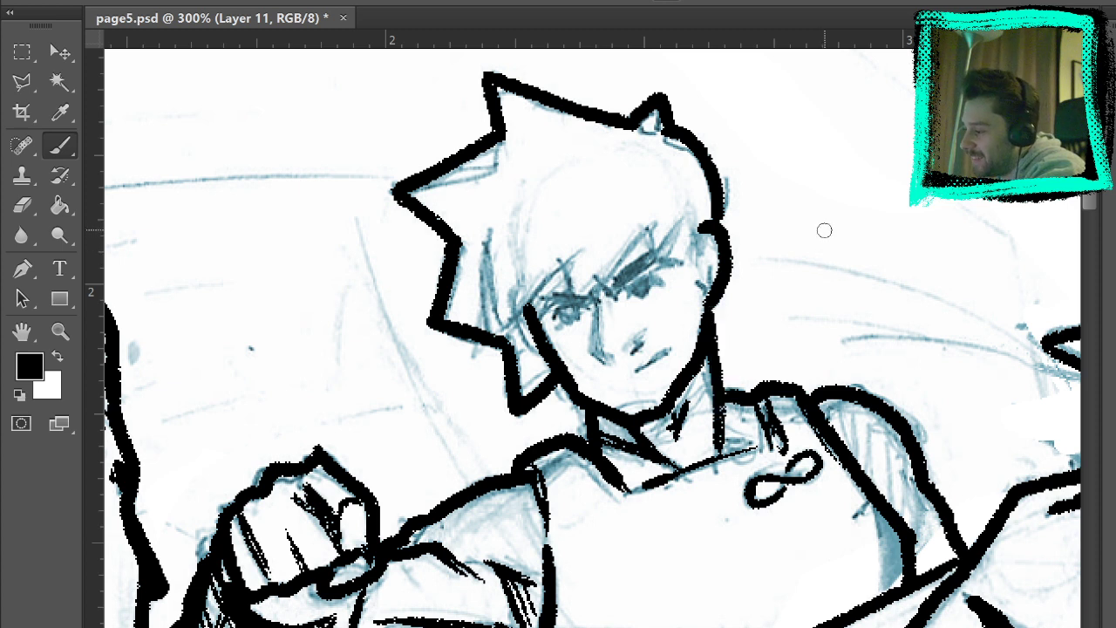
Thicken the middle figure's neck line from the ear to the neckline and ink small marks inside the ear.
{"action": "left_click_drag", "start_coordinate": [711, 305], "coordinate": [724, 449]}
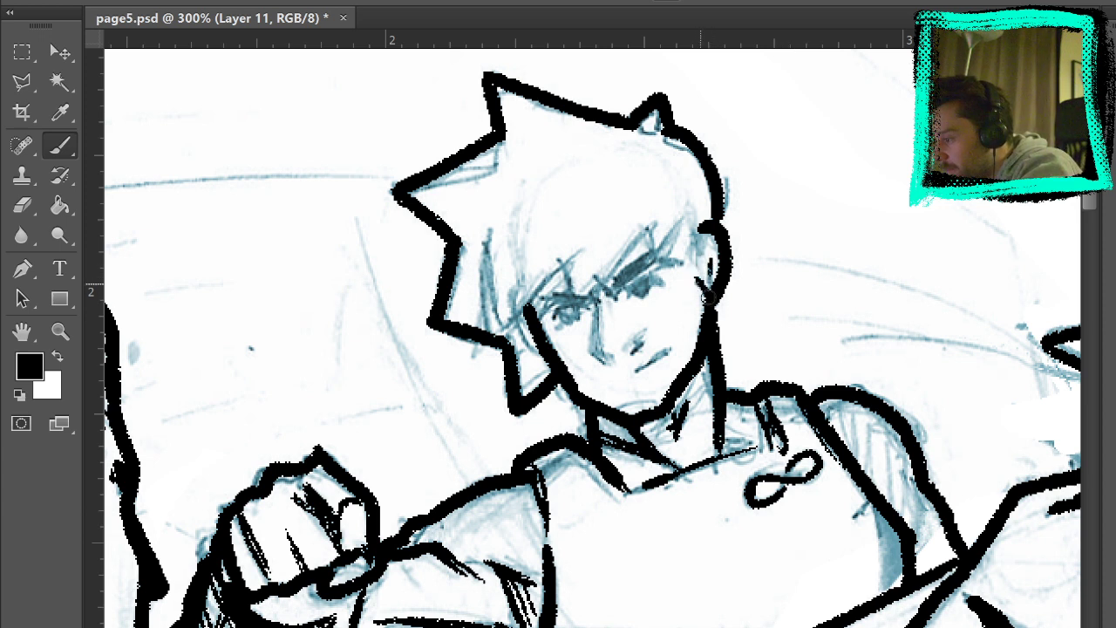
{"action": "mouse_move", "coordinate": [708, 290]}
{"action": "left_mouse_down"}
{"action": "mouse_move", "coordinate": [712, 262]}
{"action": "mouse_move", "coordinate": [709, 287]}
{"action": "left_mouse_up"}
{"action": "key", "text": "ctrl+alt+z"}
Ink the jagged fringe across the middle figure's forehead, redoing the stretch above the nose, and add a curved strand in the side hair.
{"action": "mouse_move", "coordinate": [704, 212]}
{"action": "left_mouse_down"}
{"action": "mouse_move", "coordinate": [697, 256]}
{"action": "mouse_move", "coordinate": [690, 228]}
{"action": "mouse_move", "coordinate": [697, 257]}
{"action": "mouse_move", "coordinate": [655, 264]}
{"action": "mouse_move", "coordinate": [651, 223]}
{"action": "mouse_move", "coordinate": [569, 319]}
{"action": "left_mouse_up"}
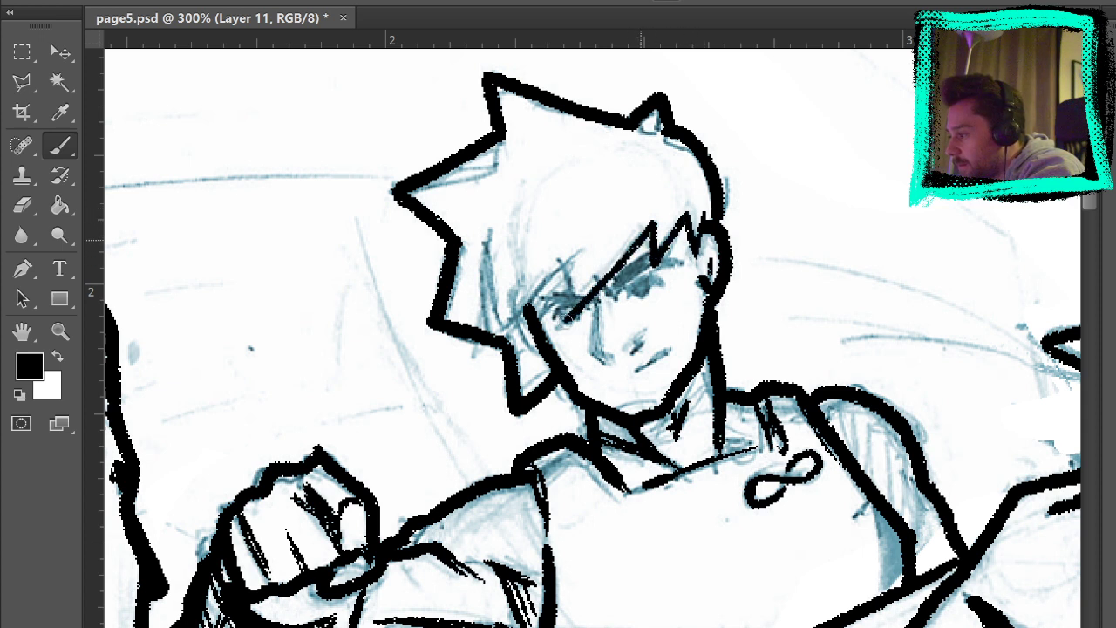
{"action": "left_click_drag", "start_coordinate": [562, 263], "coordinate": [569, 316]}
{"action": "key", "text": "ctrl+z"}
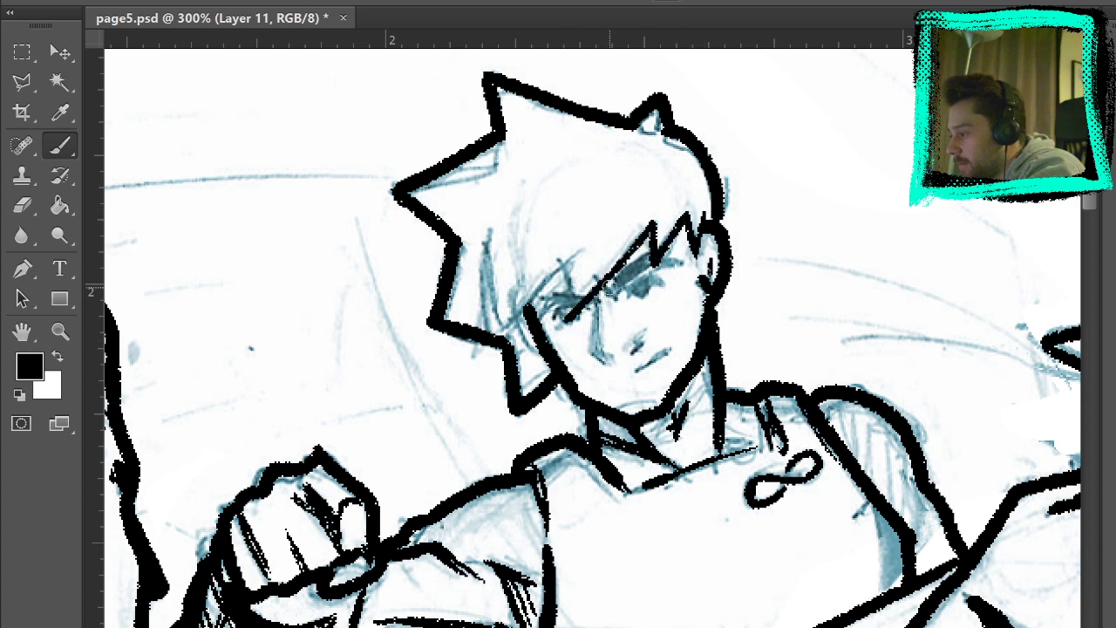
{"action": "key", "text": "ctrl+z"}
{"action": "mouse_move", "coordinate": [658, 216]}
{"action": "left_mouse_down"}
{"action": "mouse_move", "coordinate": [636, 257]}
{"action": "mouse_move", "coordinate": [597, 288]}
{"action": "mouse_move", "coordinate": [584, 296]}
{"action": "mouse_move", "coordinate": [570, 264]}
{"action": "mouse_move", "coordinate": [510, 334]}
{"action": "left_mouse_up"}
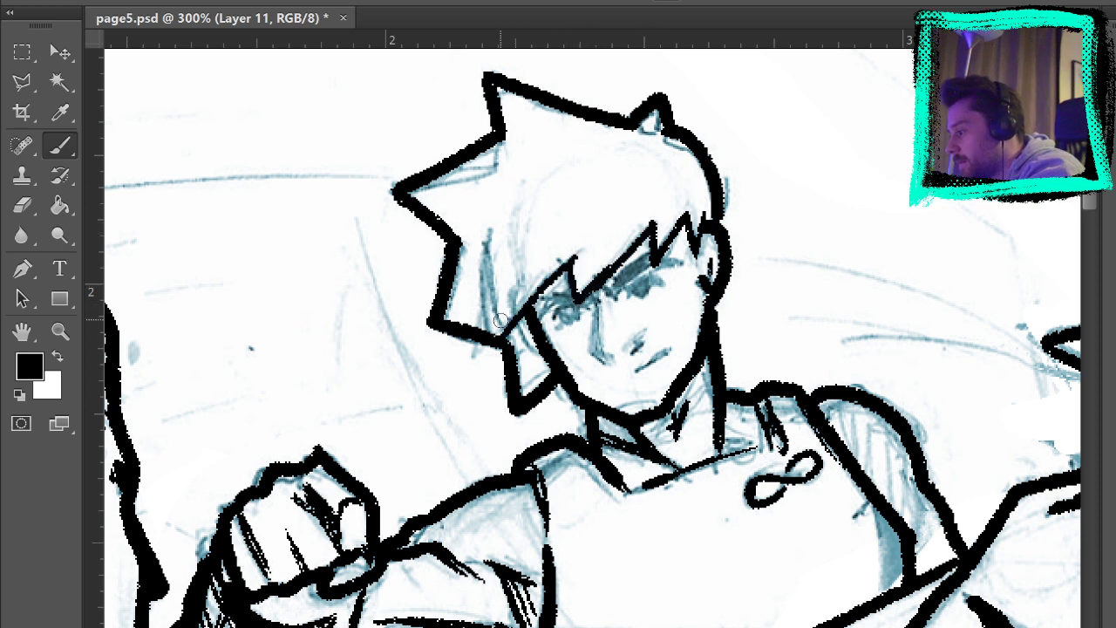
{"action": "left_click_drag", "start_coordinate": [489, 231], "coordinate": [510, 342]}
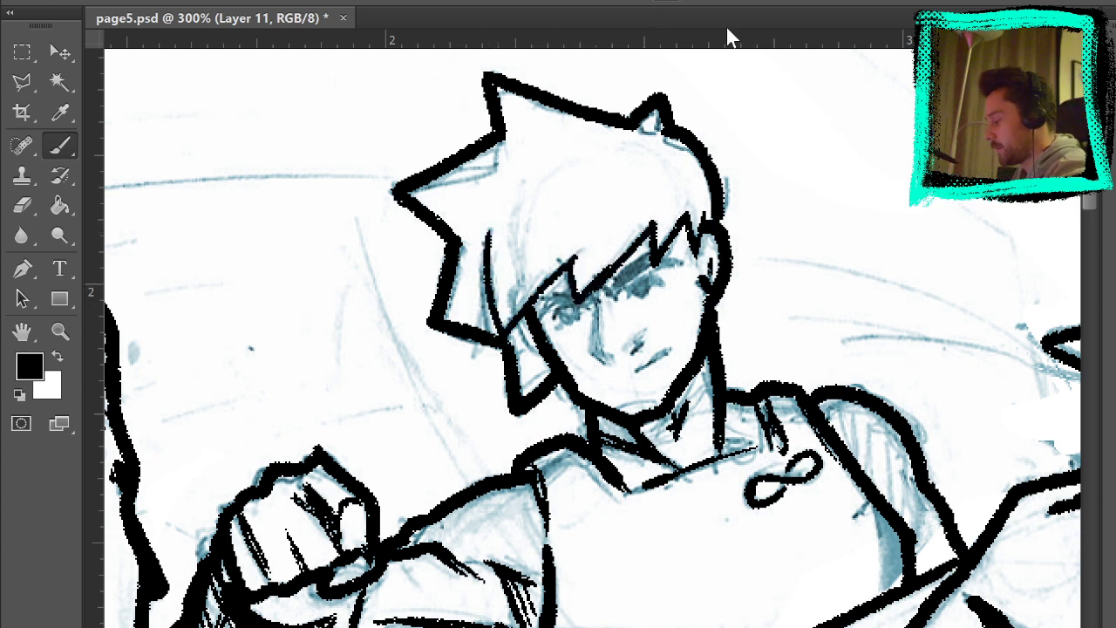
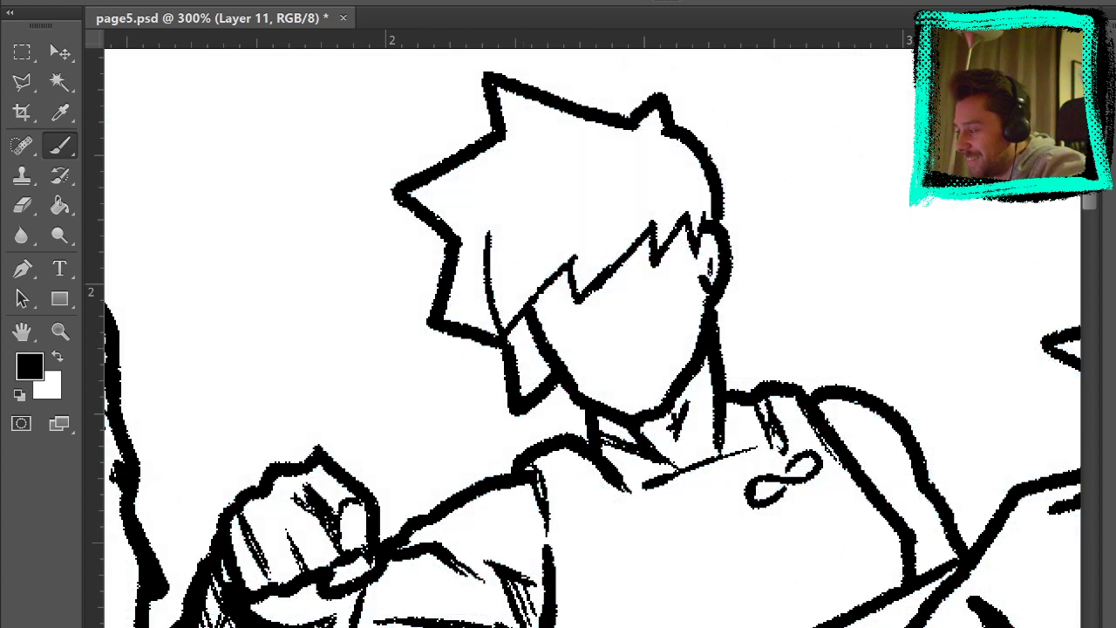
Show the pencil sketch again and ink the brow beneath the fringe on the ear side of the middle figure's face.
{"action": "left_click", "coordinate": [1100, 604]}
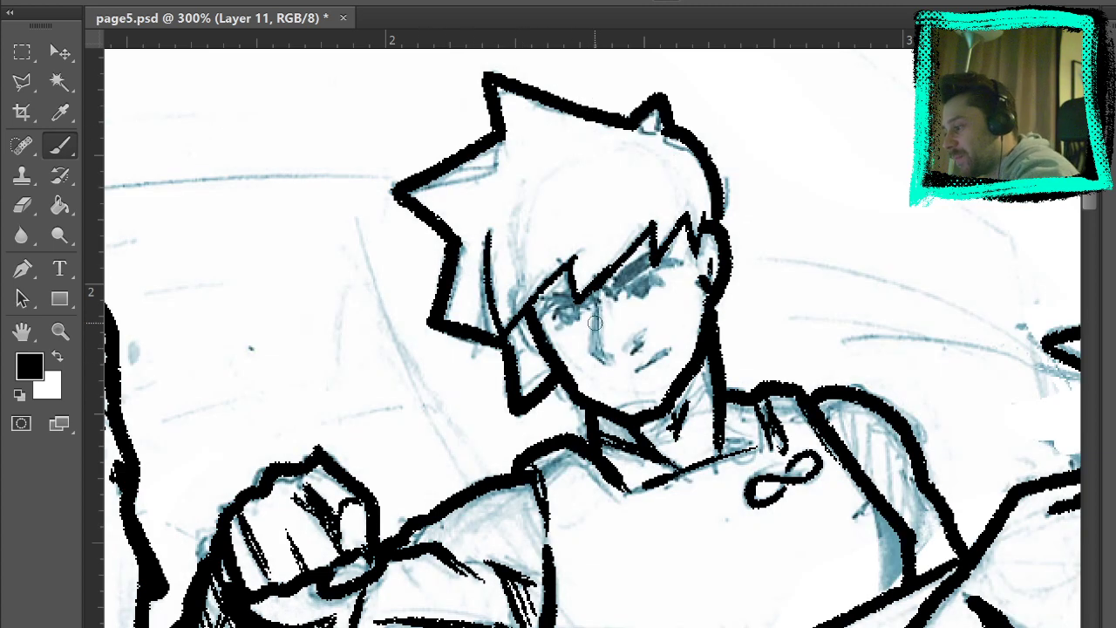
{"action": "left_click_drag", "start_coordinate": [602, 286], "coordinate": [621, 301]}
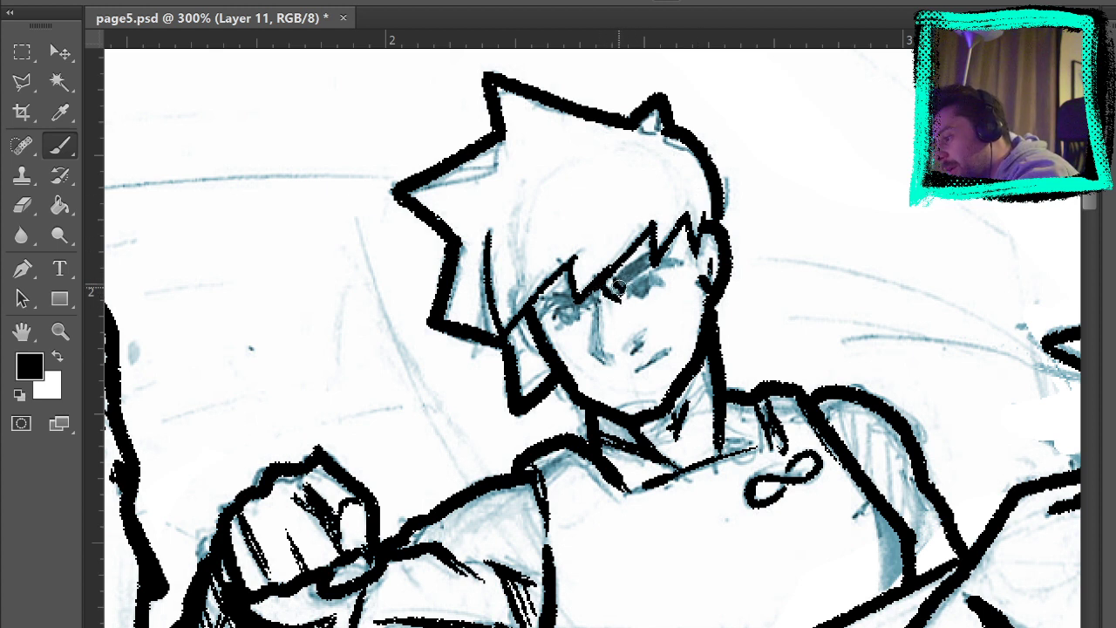
{"action": "mouse_move", "coordinate": [615, 289]}
{"action": "left_mouse_down"}
{"action": "mouse_move", "coordinate": [647, 259]}
{"action": "mouse_move", "coordinate": [624, 277]}
{"action": "mouse_move", "coordinate": [648, 261]}
{"action": "mouse_move", "coordinate": [675, 266]}
{"action": "mouse_move", "coordinate": [660, 259]}
{"action": "mouse_move", "coordinate": [623, 281]}
{"action": "mouse_move", "coordinate": [628, 296]}
{"action": "mouse_move", "coordinate": [679, 266]}
{"action": "left_mouse_up"}
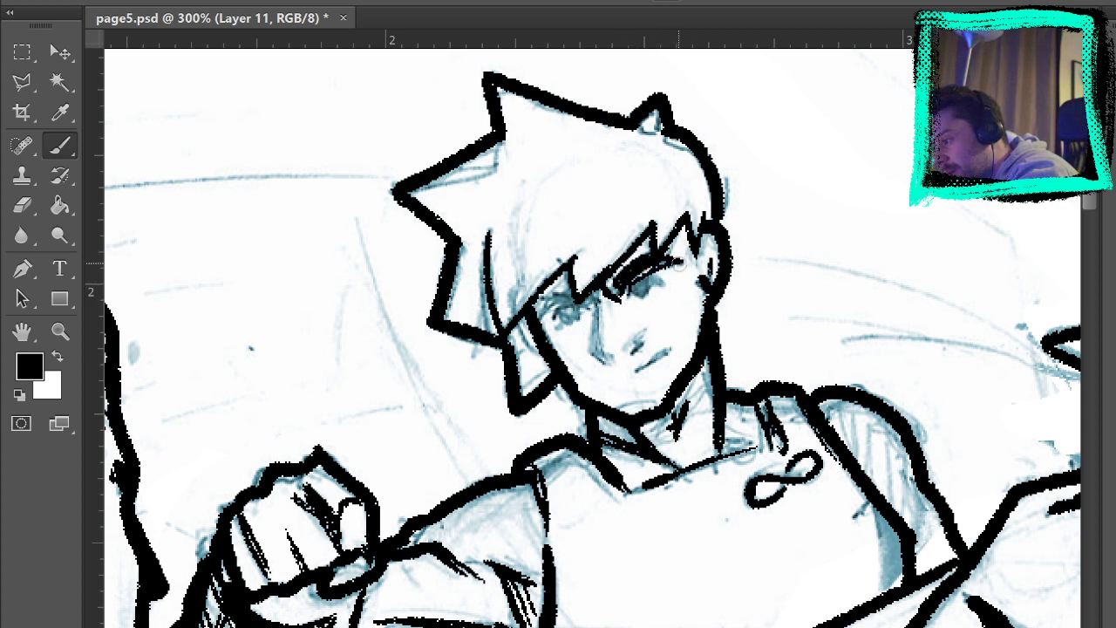
Ink the dark eye below that brow, and check the linework with the pencil sketch briefly hidden.
{"action": "left_click", "coordinate": [59, 332]}
{"action": "left_click", "coordinate": [654, 275]}
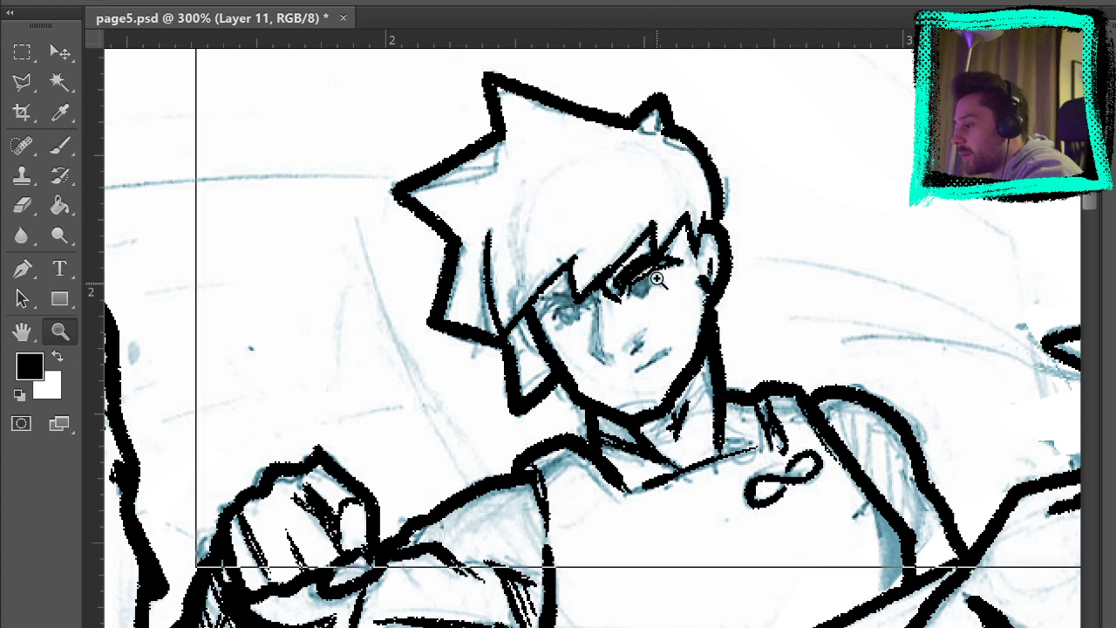
{"action": "left_click", "coordinate": [60, 146]}
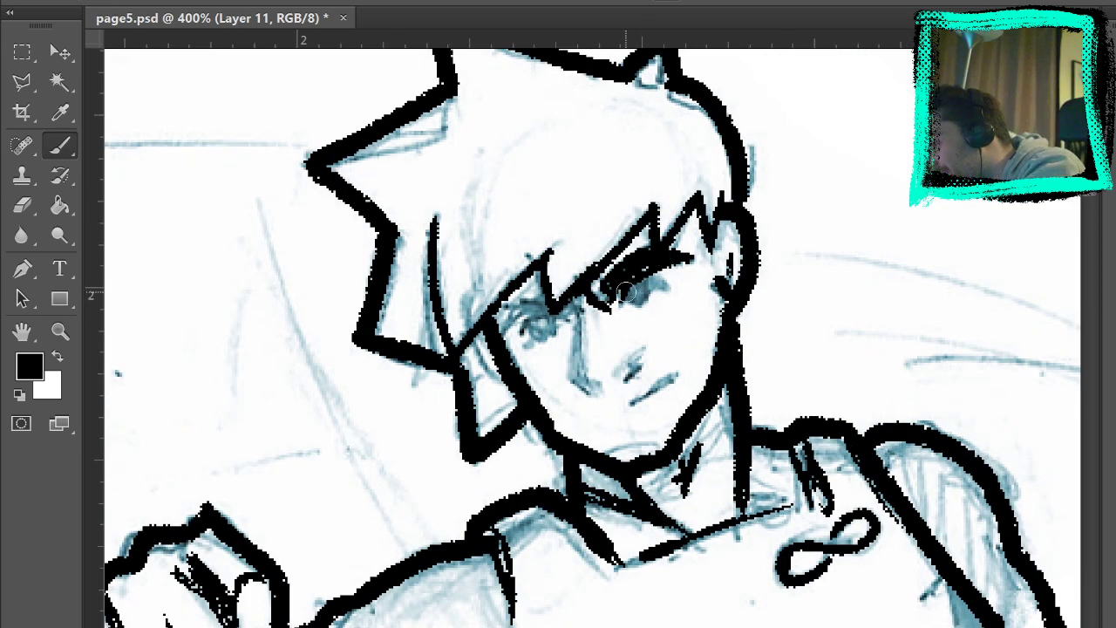
{"action": "mouse_move", "coordinate": [626, 291]}
{"action": "left_mouse_down"}
{"action": "mouse_move", "coordinate": [644, 287]}
{"action": "mouse_move", "coordinate": [640, 297]}
{"action": "mouse_move", "coordinate": [650, 275]}
{"action": "mouse_move", "coordinate": [673, 279]}
{"action": "left_mouse_up"}
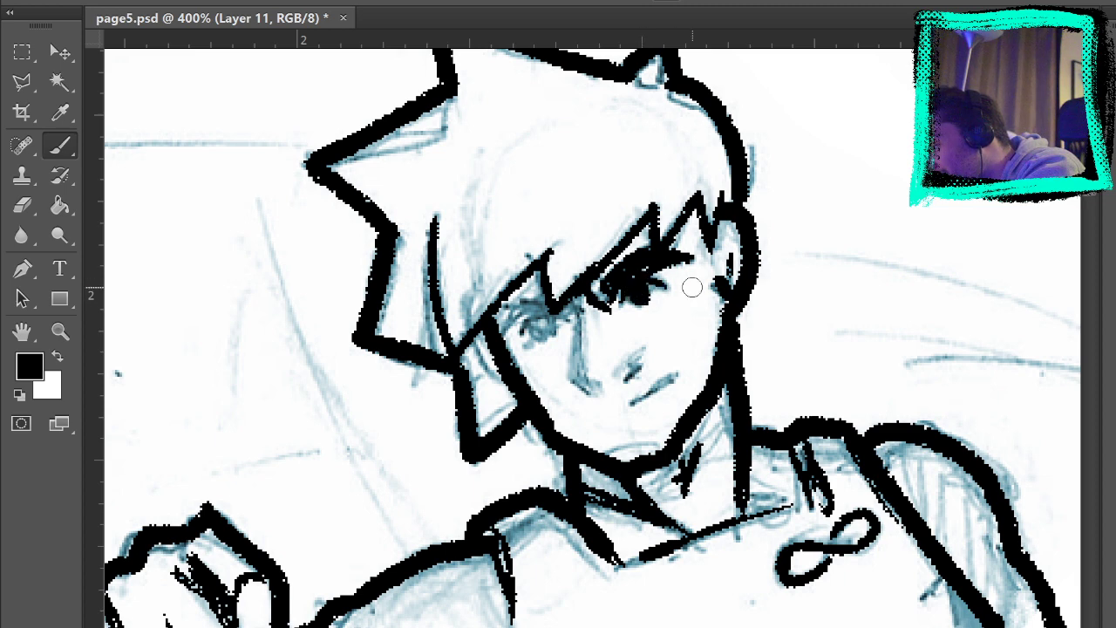
{"action": "key", "text": "ctrl+comma"}
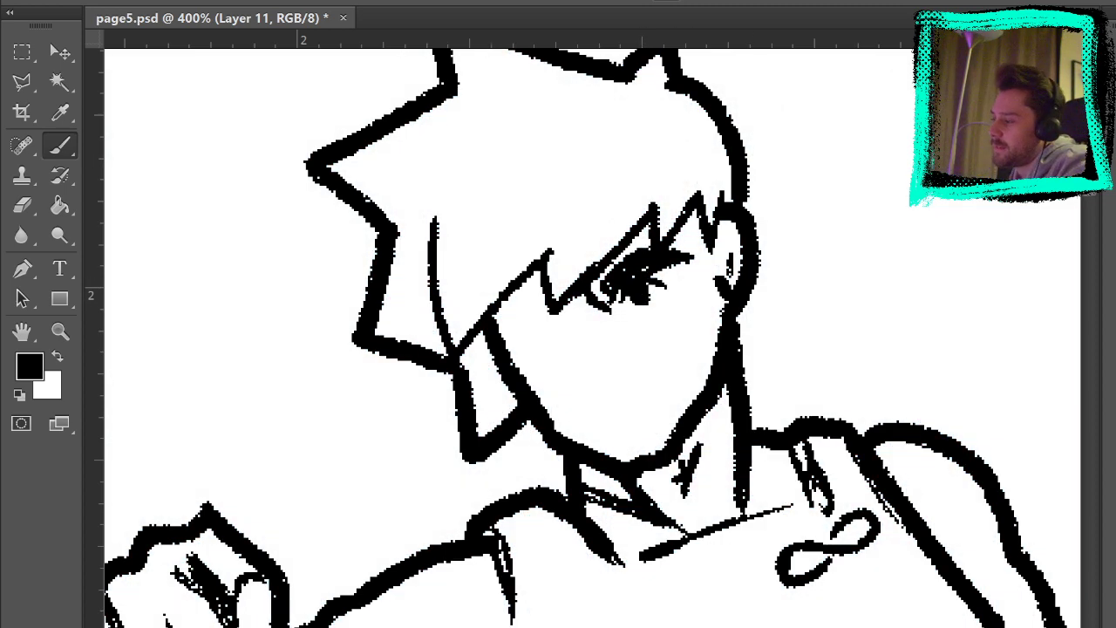
{"action": "key", "text": "ctrl+comma"}
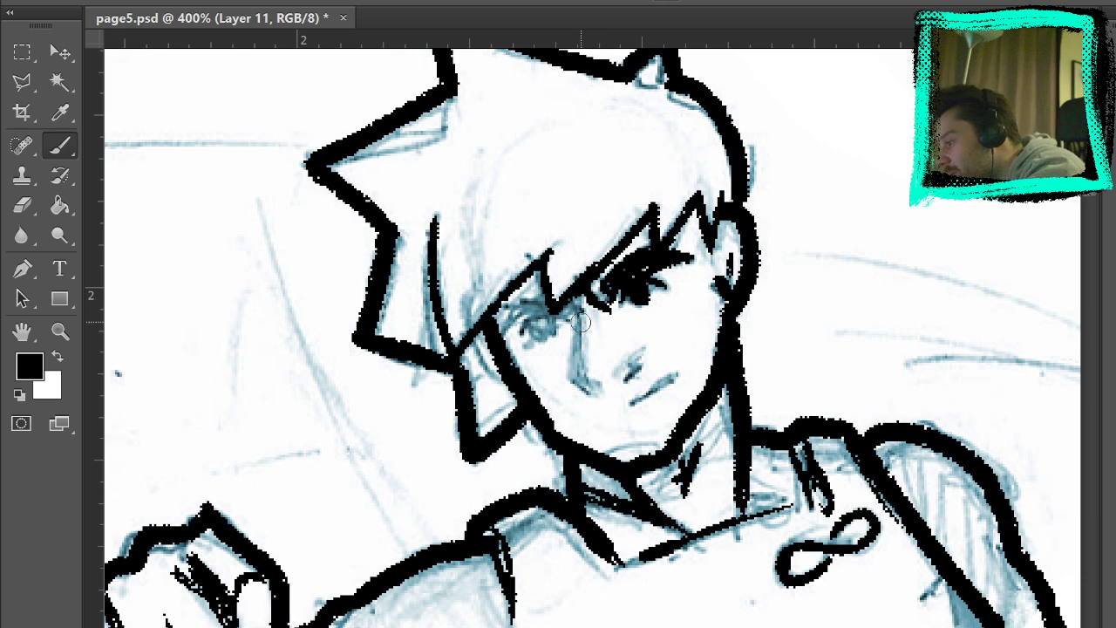
Ink the middle figure's nose line, nostril and mouth, and the remaining eye and brow under the fringe.
{"action": "left_click_drag", "start_coordinate": [582, 299], "coordinate": [590, 383]}
{"action": "mouse_move", "coordinate": [578, 330]}
{"action": "left_mouse_down"}
{"action": "mouse_move", "coordinate": [581, 369]}
{"action": "mouse_move", "coordinate": [569, 384]}
{"action": "mouse_move", "coordinate": [601, 392]}
{"action": "left_mouse_up"}
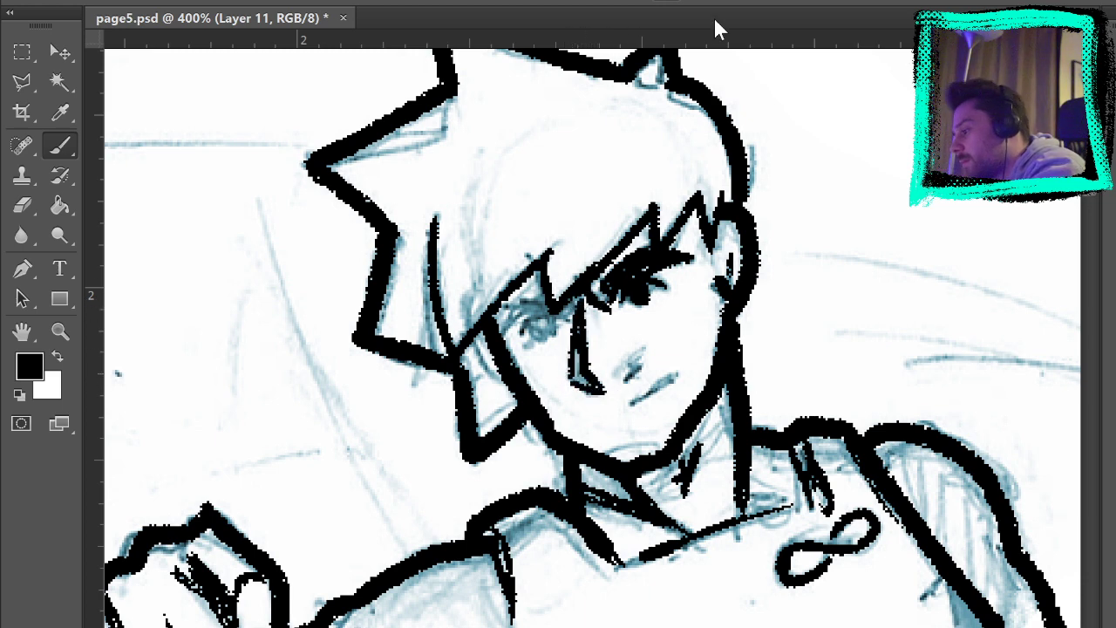
{"action": "left_click_drag", "start_coordinate": [623, 377], "coordinate": [639, 361]}
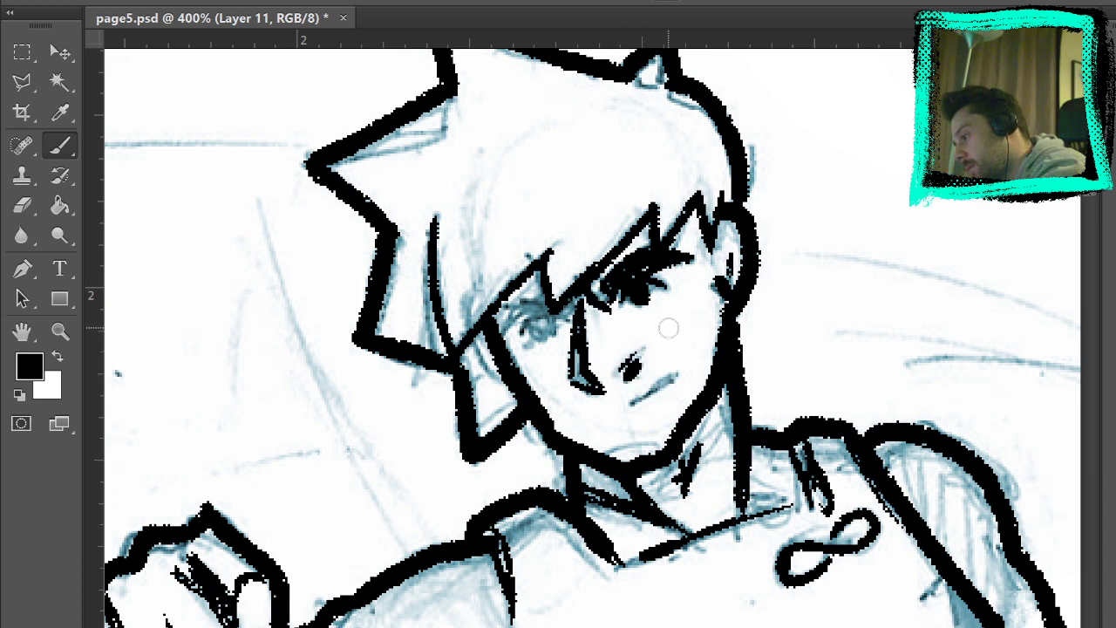
{"action": "left_click_drag", "start_coordinate": [621, 406], "coordinate": [679, 377]}
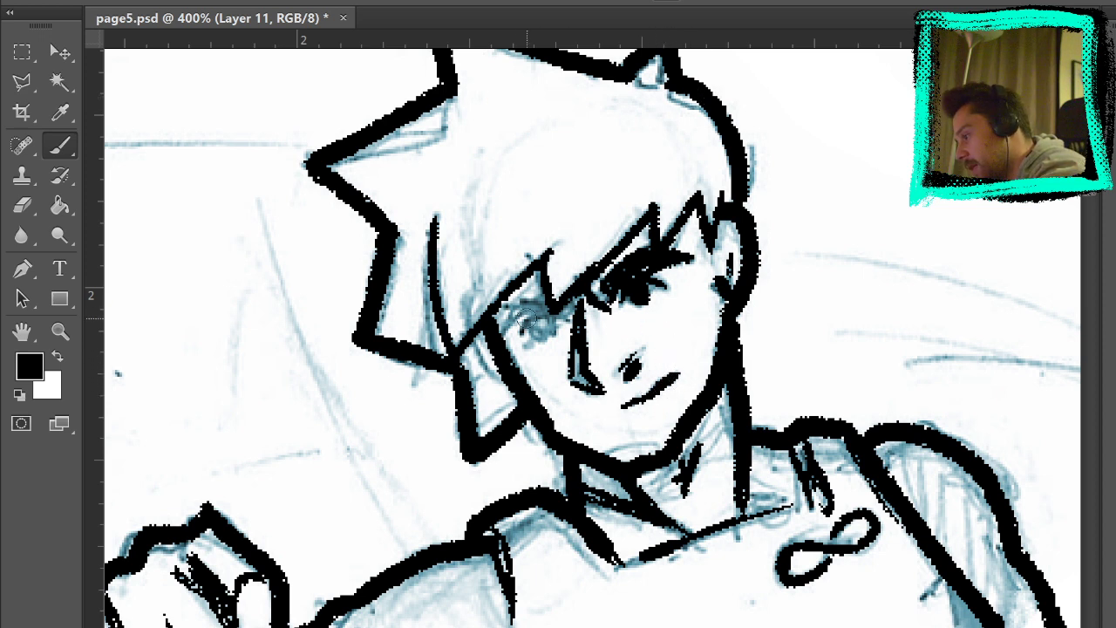
{"action": "mouse_move", "coordinate": [503, 304]}
{"action": "left_mouse_down"}
{"action": "mouse_move", "coordinate": [578, 307]}
{"action": "mouse_move", "coordinate": [534, 331]}
{"action": "mouse_move", "coordinate": [544, 324]}
{"action": "mouse_move", "coordinate": [524, 320]}
{"action": "left_mouse_up"}
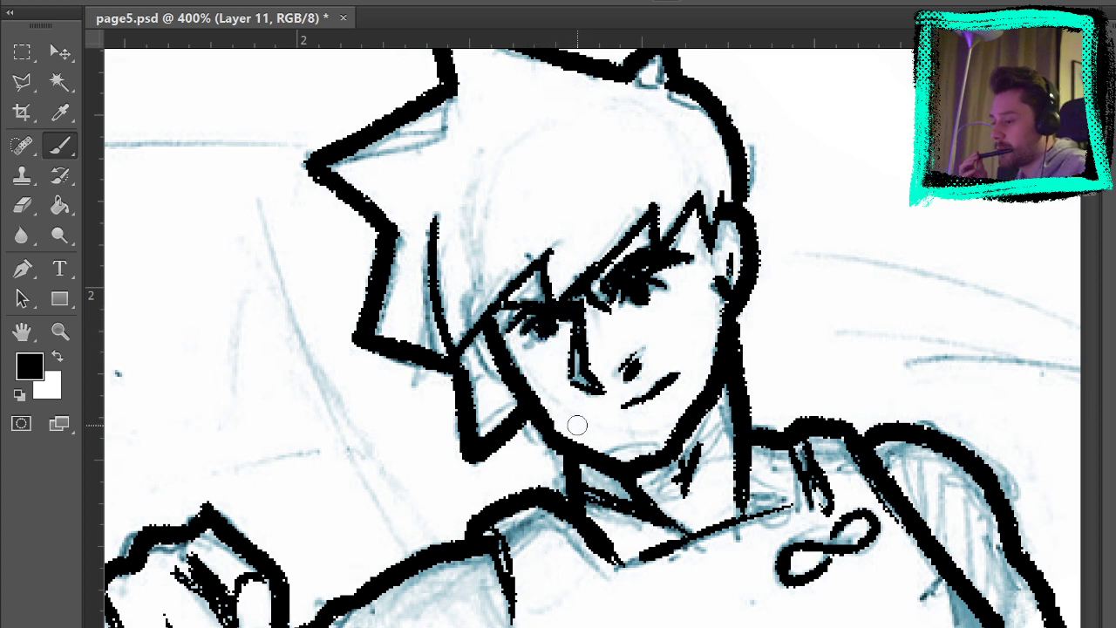
Open the finished pages page1.jpg, pages2+3.jpg and page4.jpg, and examine the hero on page1.jpg up close.
{"action": "left_click", "coordinate": [2, 91]}
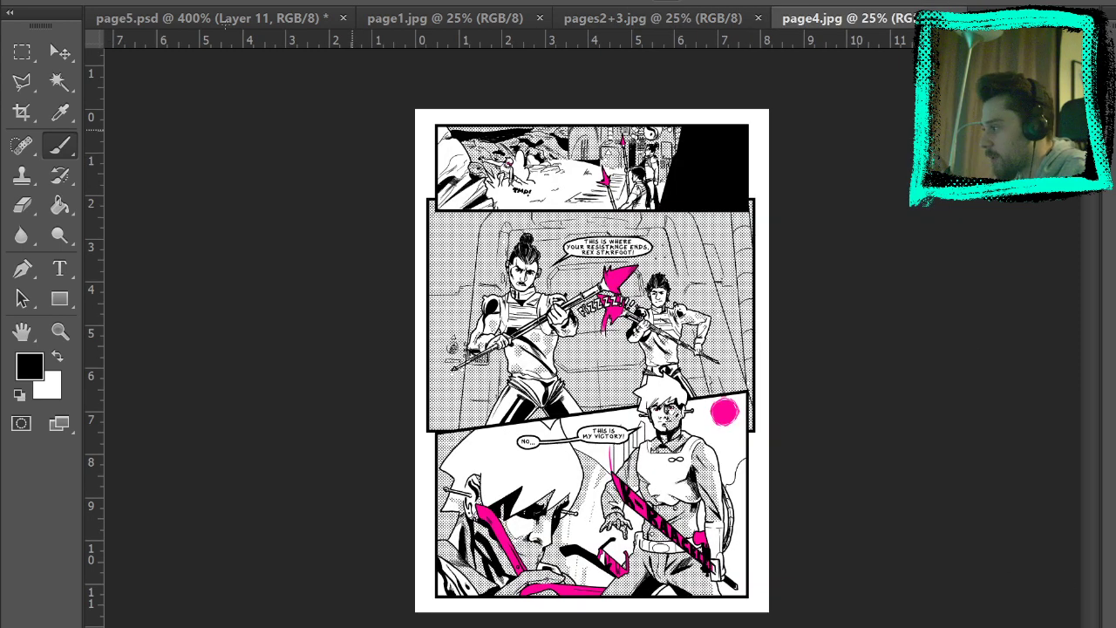
{"action": "left_click", "coordinate": [424, 19]}
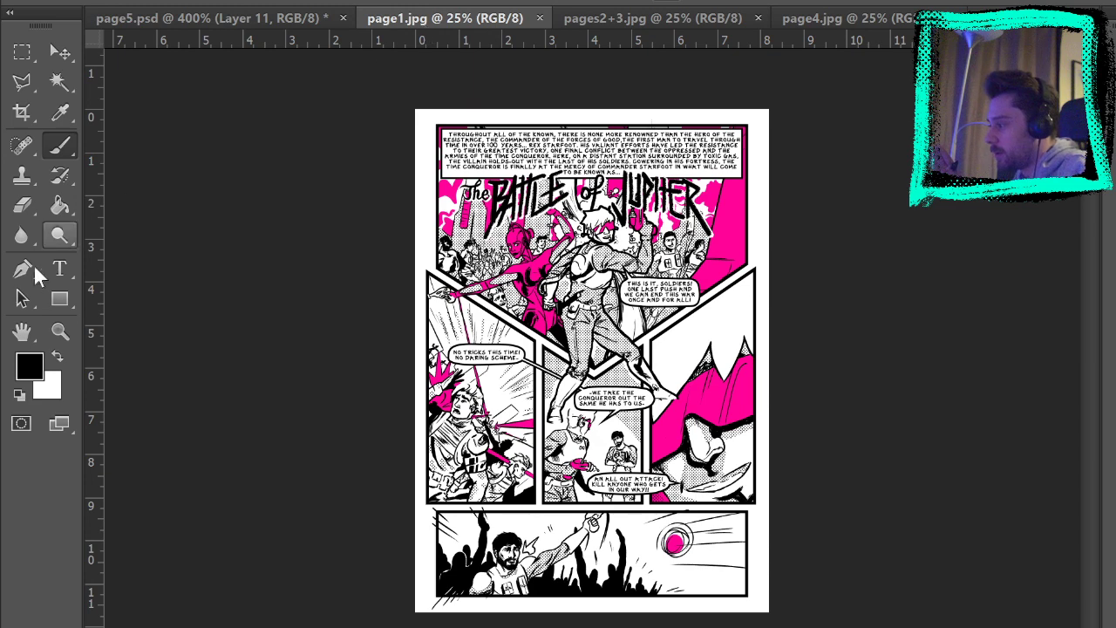
{"action": "left_click", "coordinate": [61, 332]}
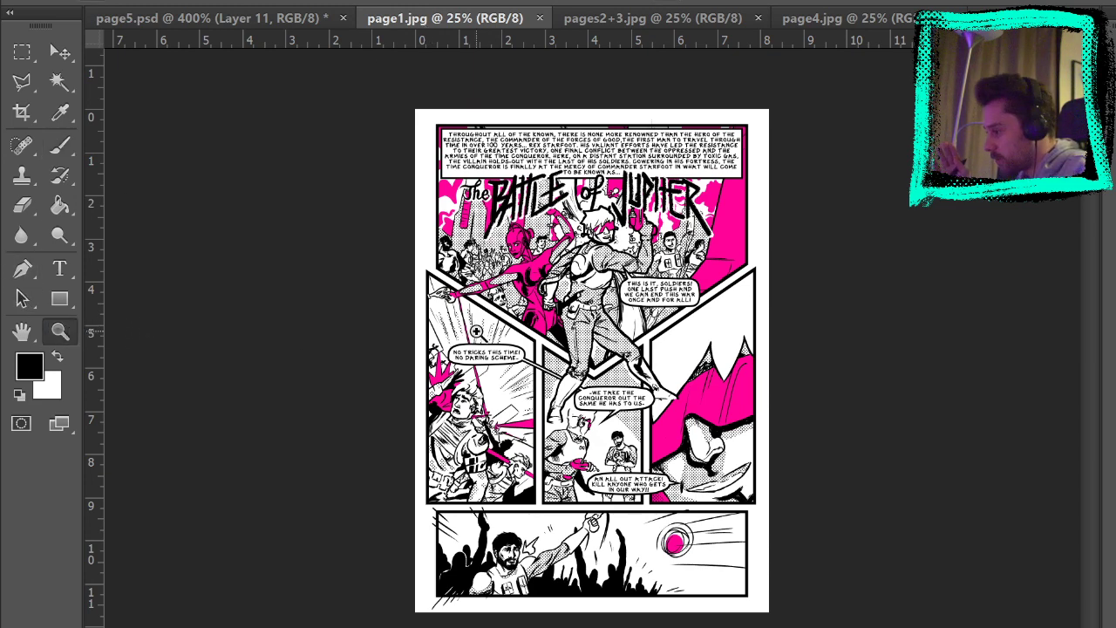
{"action": "left_click", "coordinate": [688, 319]}
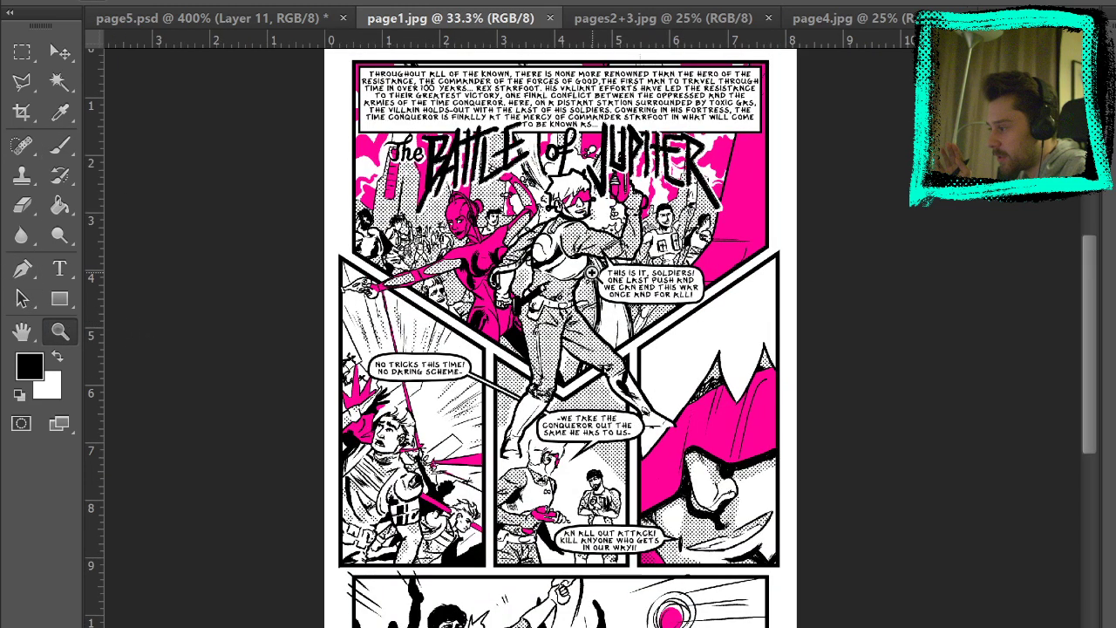
Reselect the Brush tool, examine the finished artwork in page1.jpg, page4.jpg and pages2+3.jpg, and return to page5.psd.
{"action": "left_click", "coordinate": [60, 147]}
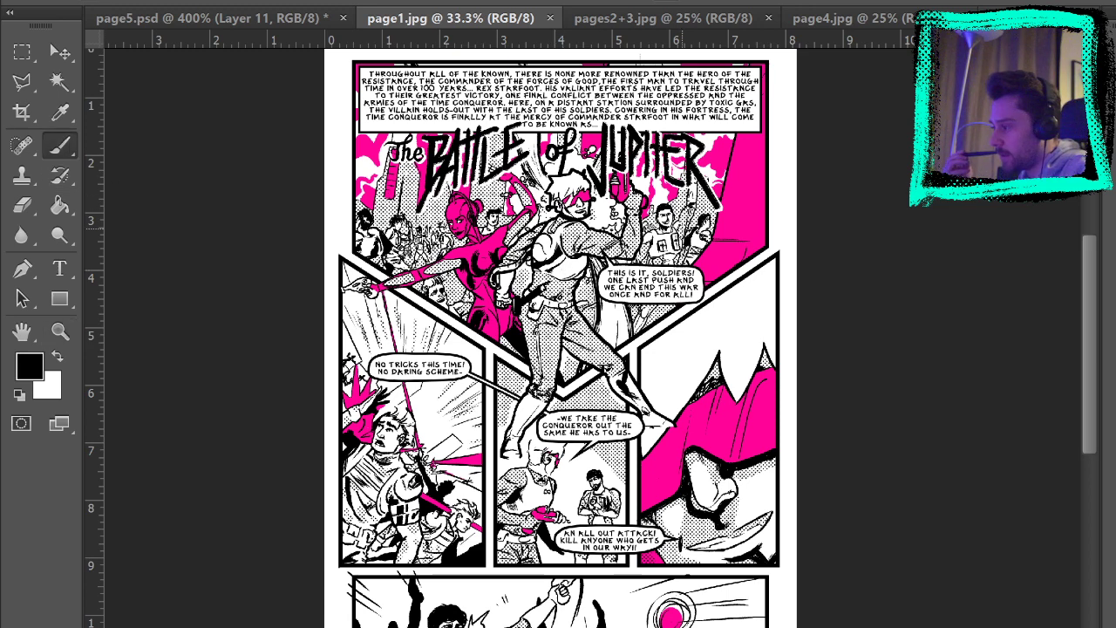
{"action": "scroll", "coordinate": [836, 285], "scroll_direction": "down", "scroll_amount": 2}
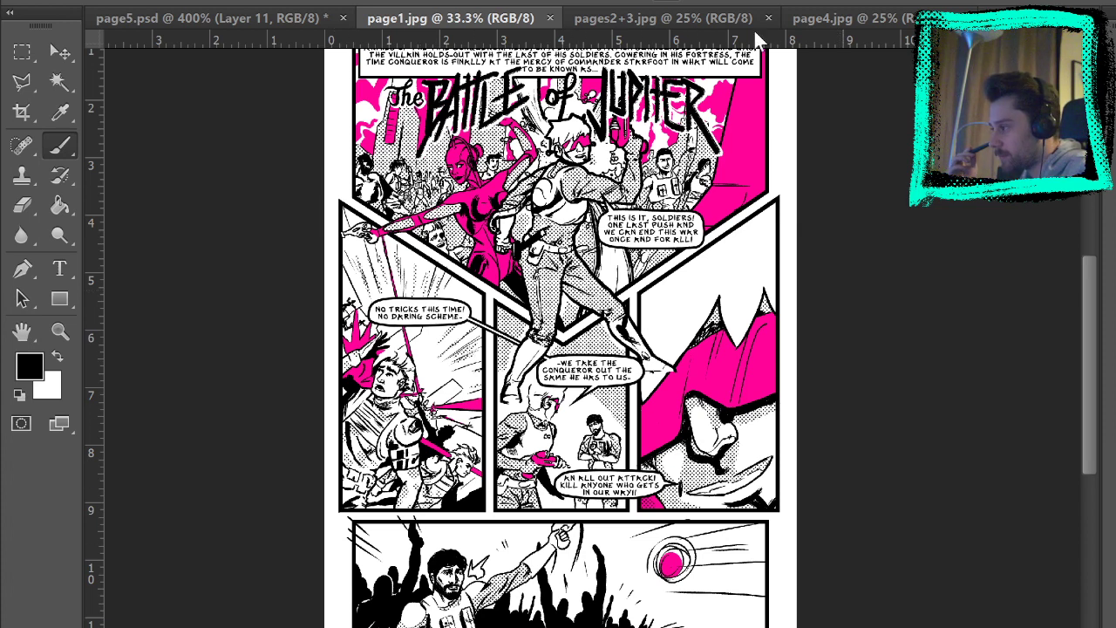
{"action": "left_click", "coordinate": [868, 19]}
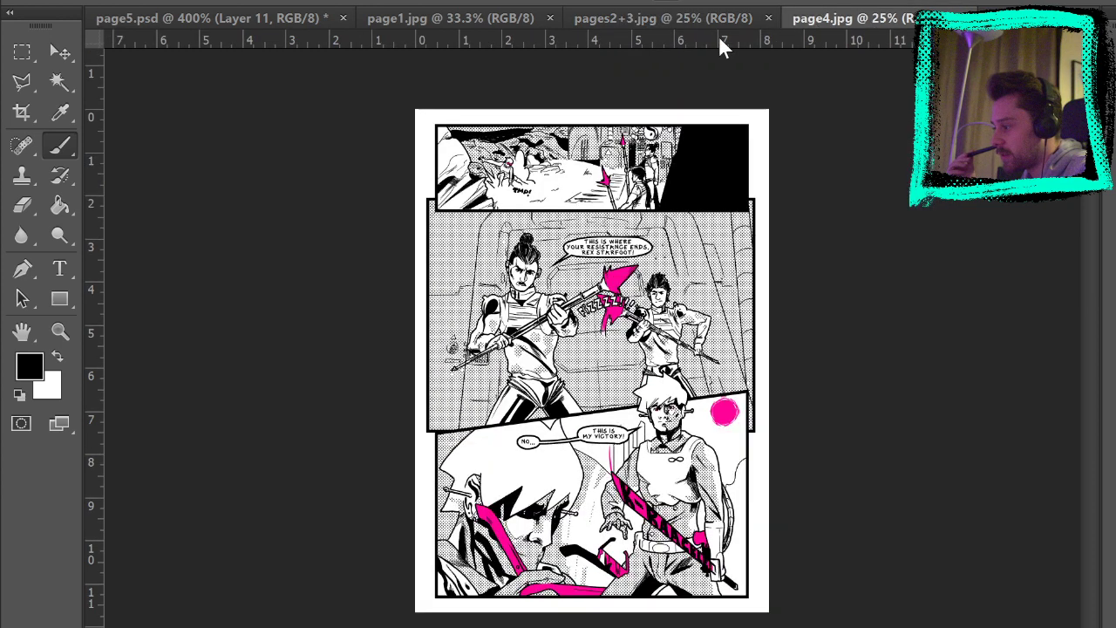
{"action": "left_click", "coordinate": [662, 10]}
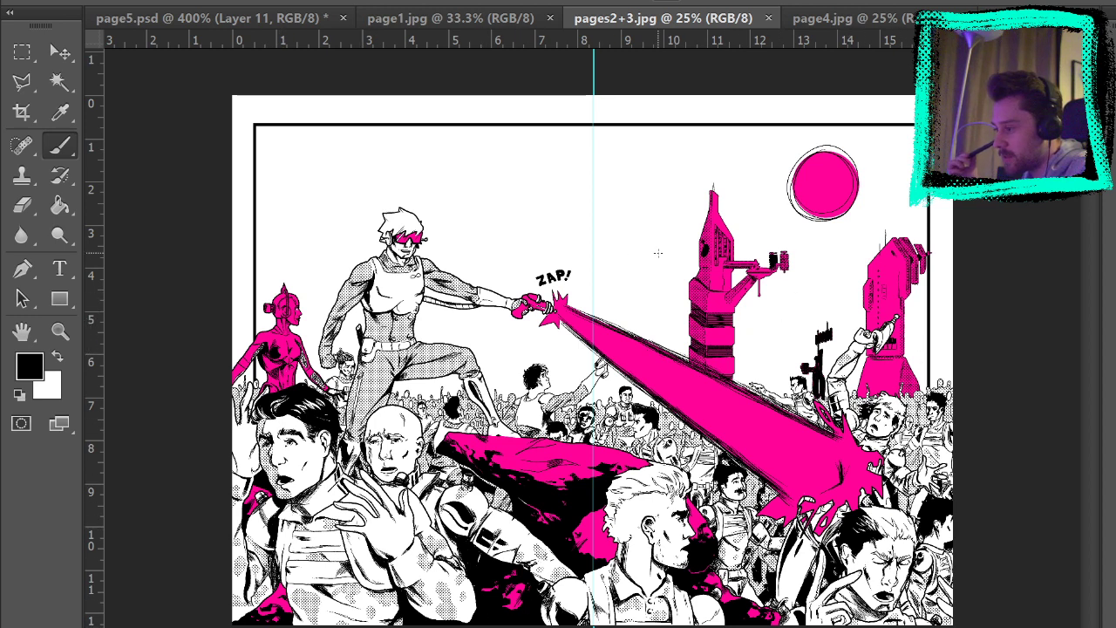
{"action": "left_click", "coordinate": [859, 22]}
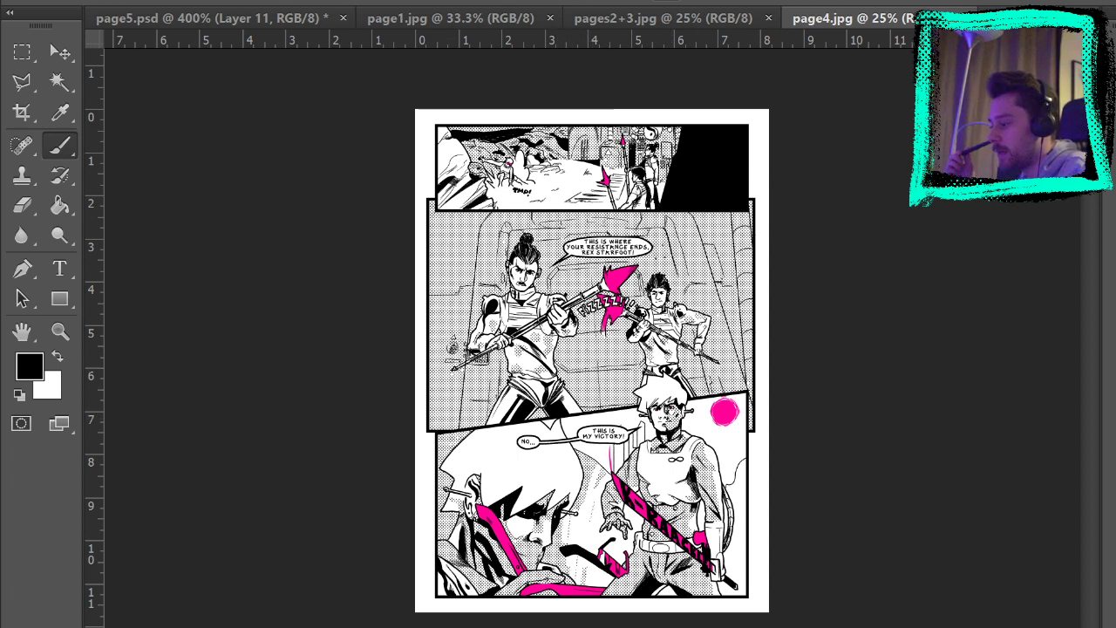
{"action": "left_click", "coordinate": [225, 23]}
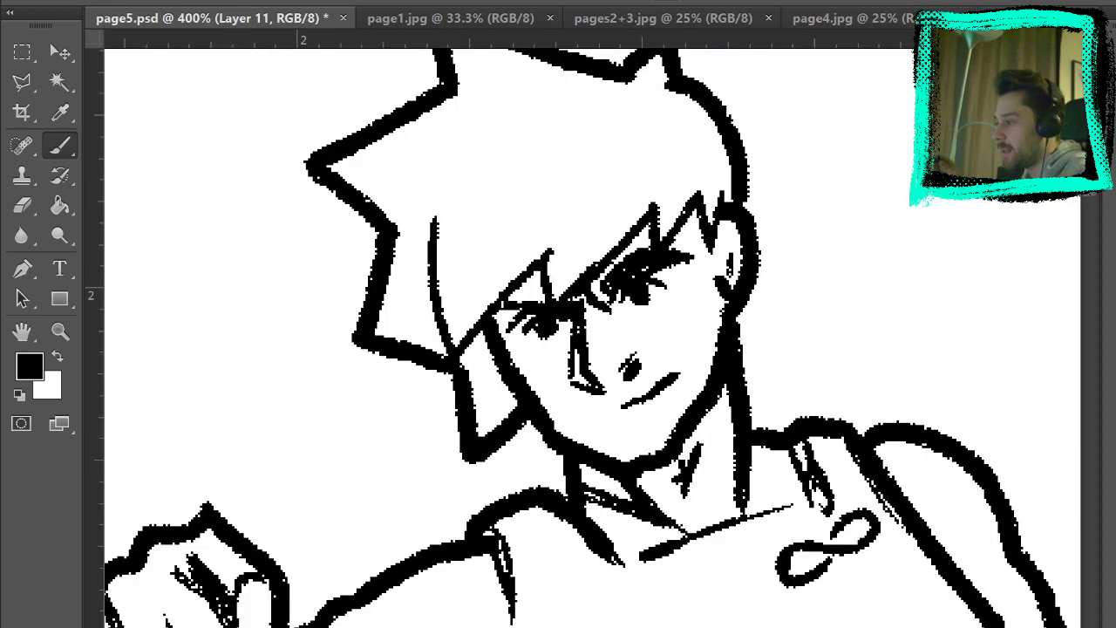
Show the blue pencil sketch beneath the inked linework of the whole comic page.
{"action": "key", "text": "ctrl+0"}
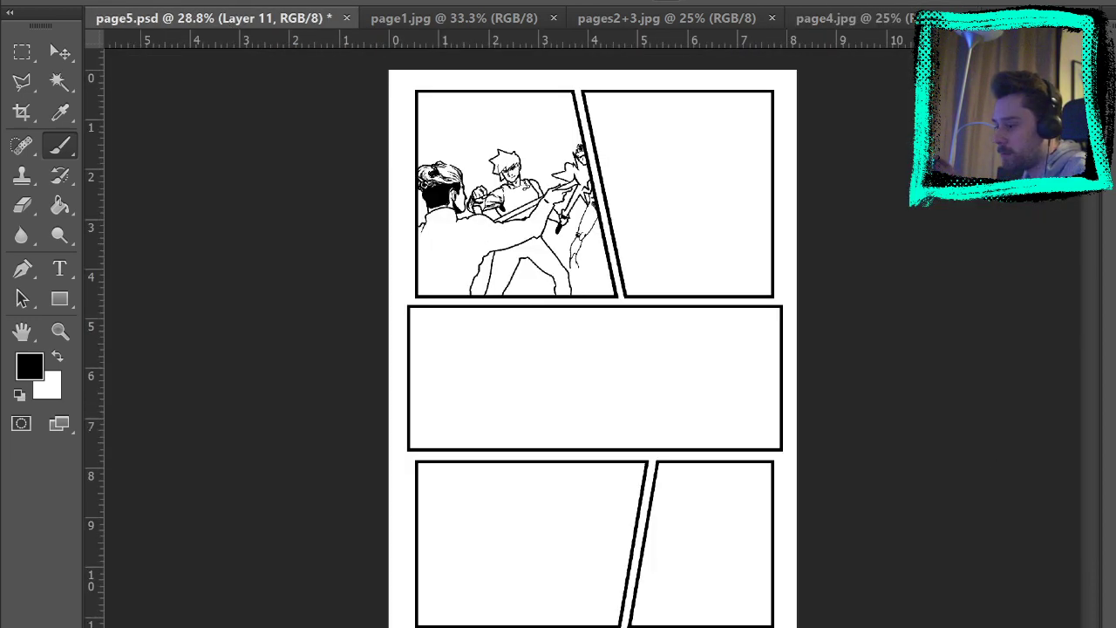
{"action": "key", "text": "ctrl+comma"}
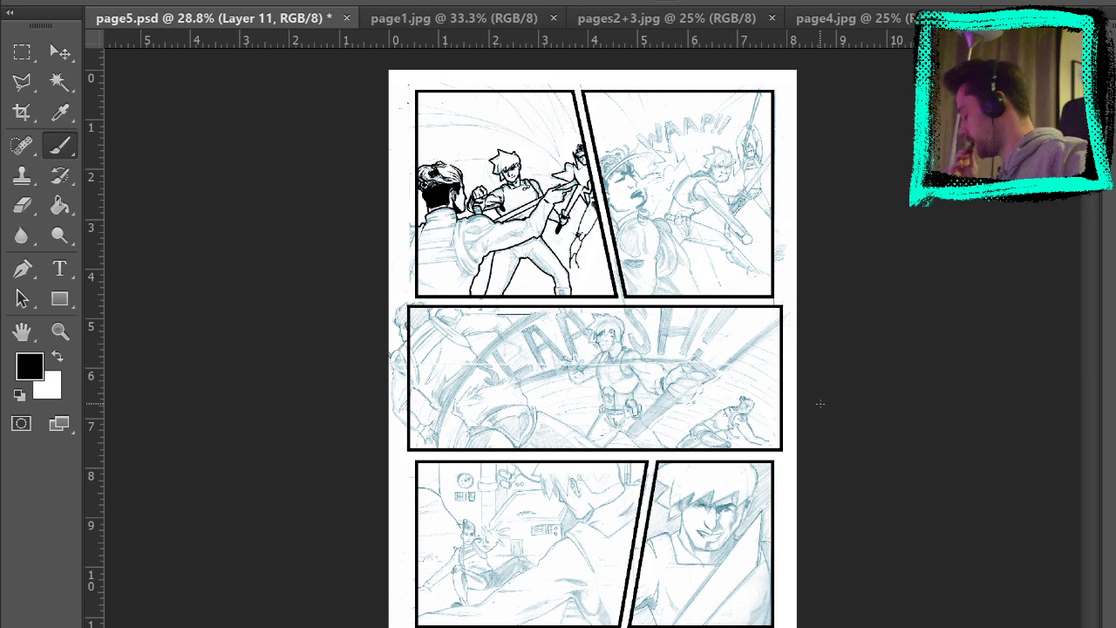
Ink the crotch folds on the central figure's trousers in the first panel with the brush, removing the extra hatching between them.
{"action": "left_click", "coordinate": [60, 330]}
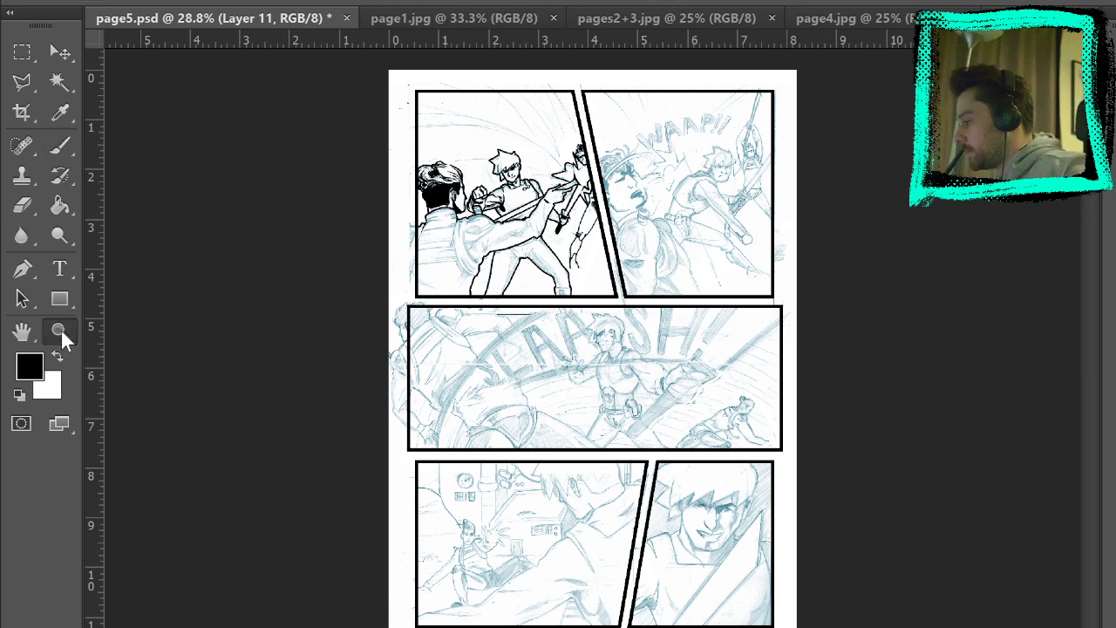
{"action": "left_click", "coordinate": [467, 257]}
{"action": "left_click", "coordinate": [523, 239]}
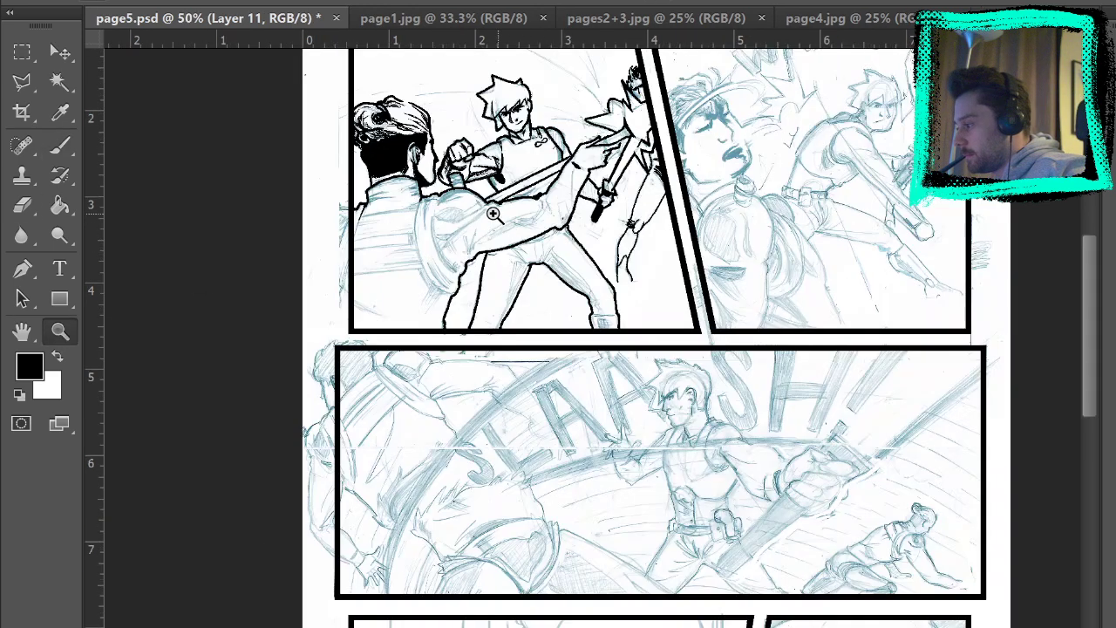
{"action": "left_click", "coordinate": [523, 209]}
{"action": "left_click", "coordinate": [540, 187]}
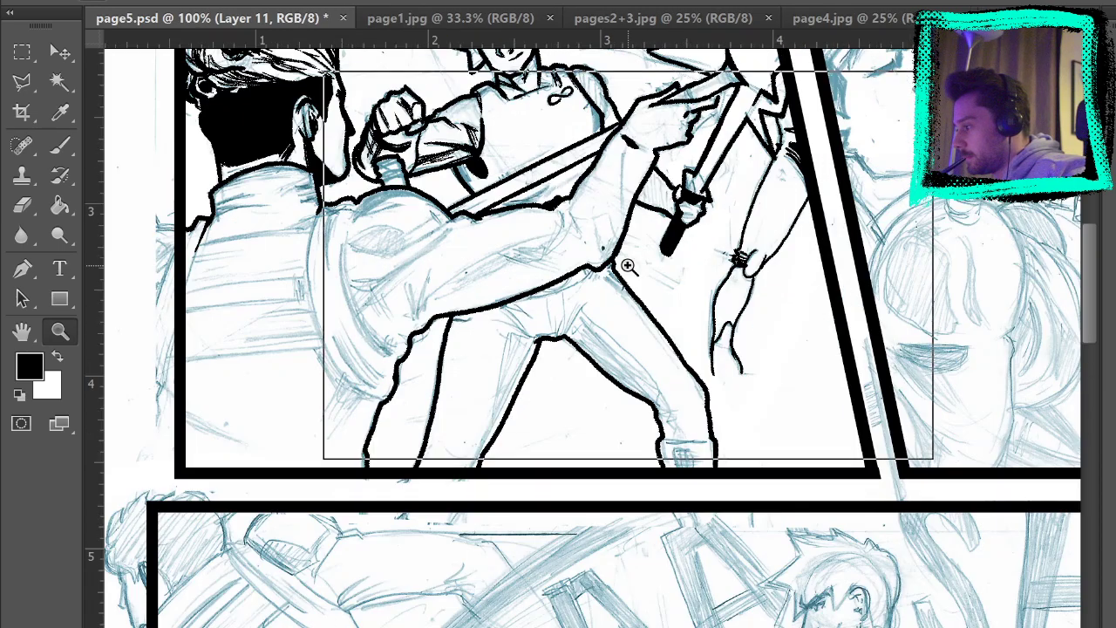
{"action": "left_click", "coordinate": [649, 292]}
{"action": "key", "text": "b"}
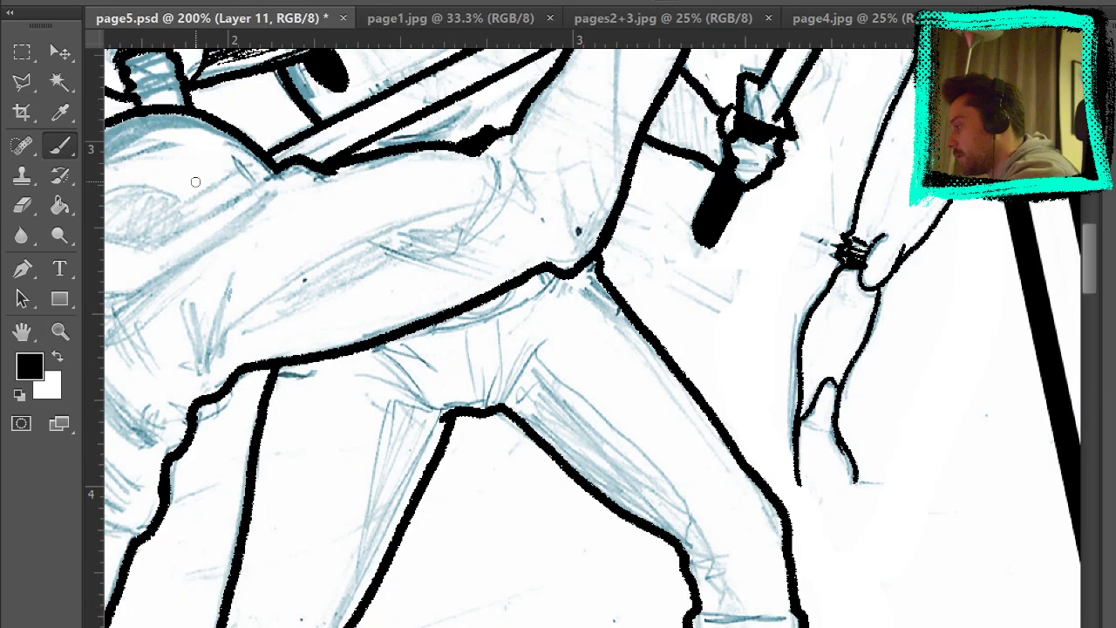
{"action": "left_click_drag", "start_coordinate": [496, 401], "coordinate": [549, 332]}
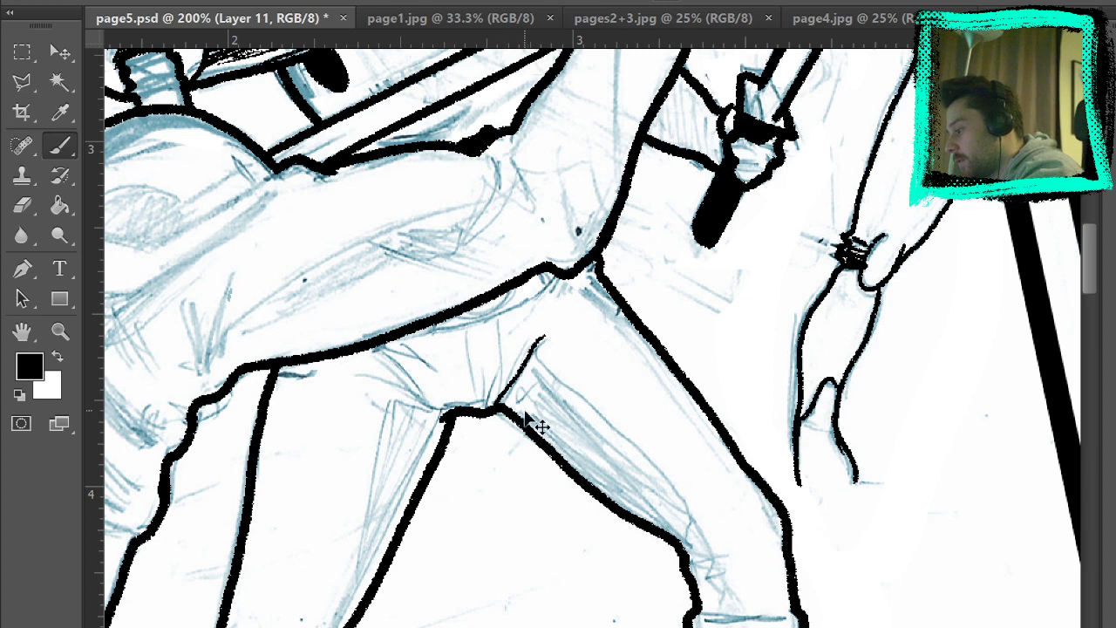
{"action": "key", "text": "ctrl+z"}
{"action": "mouse_move", "coordinate": [504, 403]}
{"action": "left_mouse_down"}
{"action": "mouse_move", "coordinate": [547, 342]}
{"action": "mouse_move", "coordinate": [502, 401]}
{"action": "left_mouse_up"}
{"action": "left_click_drag", "start_coordinate": [463, 332], "coordinate": [484, 401]}
{"action": "left_click_drag", "start_coordinate": [499, 370], "coordinate": [496, 401]}
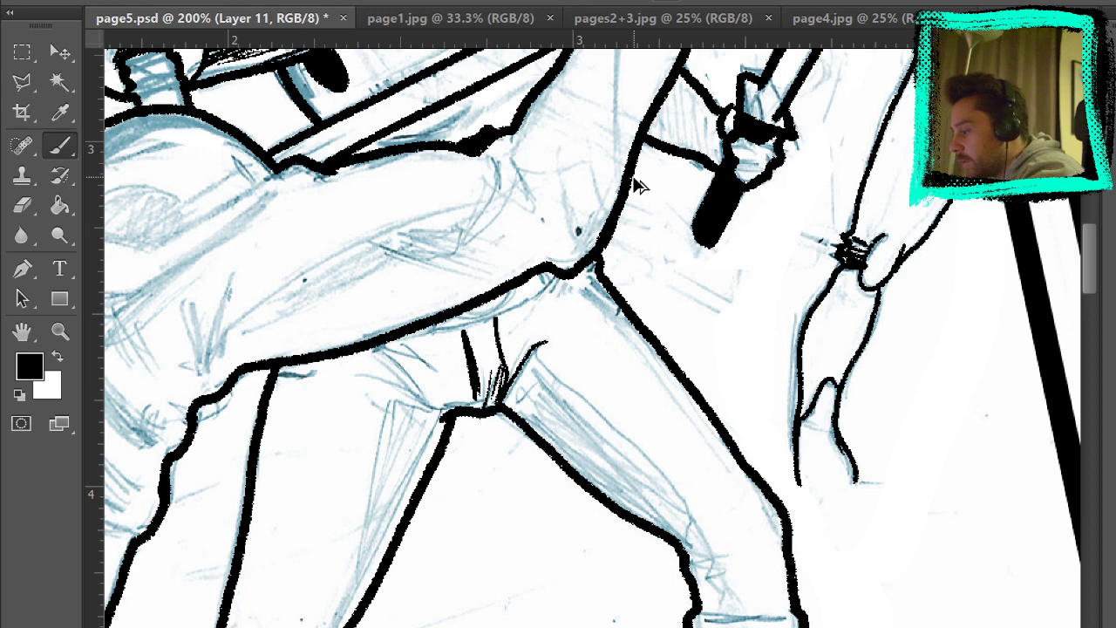
{"action": "key", "text": "ctrl+z"}
{"action": "key", "text": "ctrl+z"}
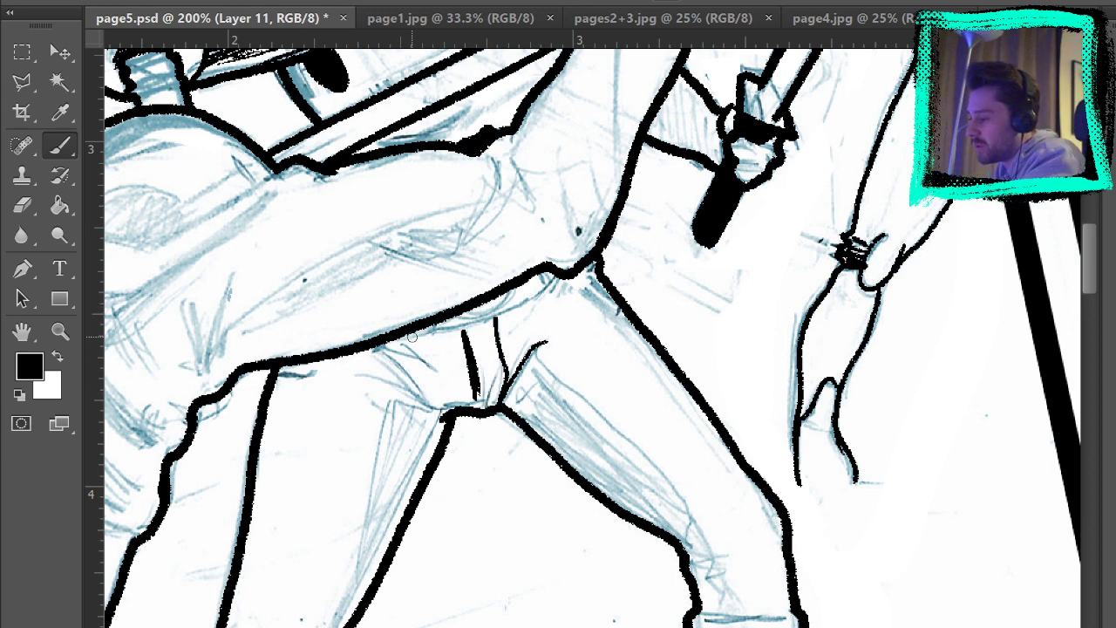
Ink the belt's lower edge, its small details and the hip corner just below the foreground figure's outstretched arm.
{"action": "mouse_move", "coordinate": [384, 347]}
{"action": "left_mouse_down"}
{"action": "mouse_move", "coordinate": [517, 313]}
{"action": "mouse_move", "coordinate": [551, 293]}
{"action": "left_mouse_up"}
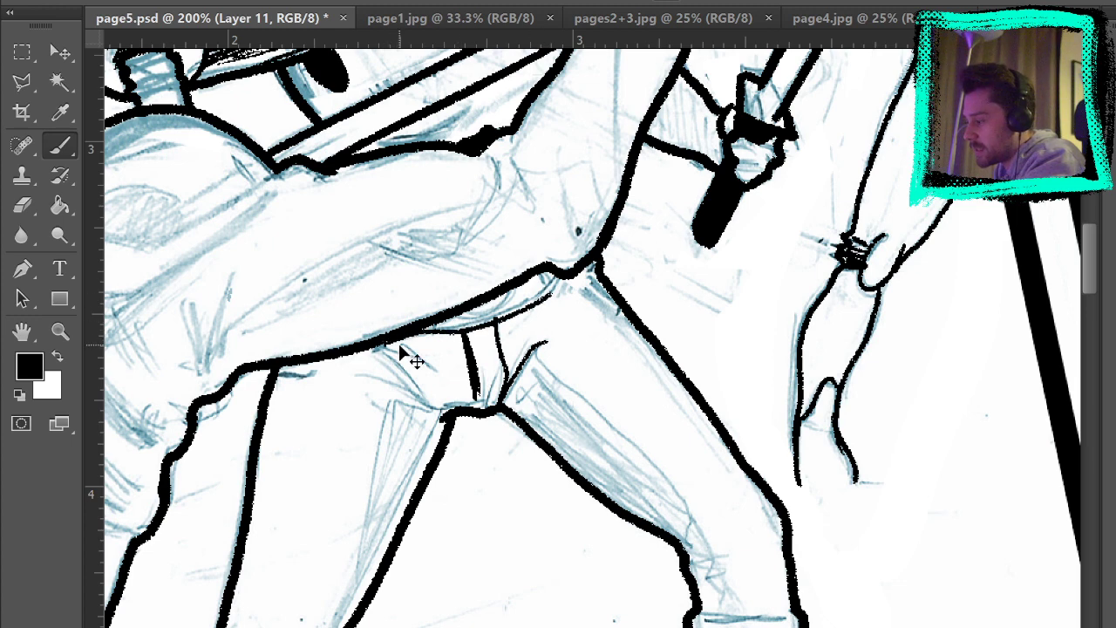
{"action": "key", "text": "ctrl+z"}
{"action": "left_click_drag", "start_coordinate": [388, 336], "coordinate": [523, 304]}
{"action": "key", "text": "ctrl+z"}
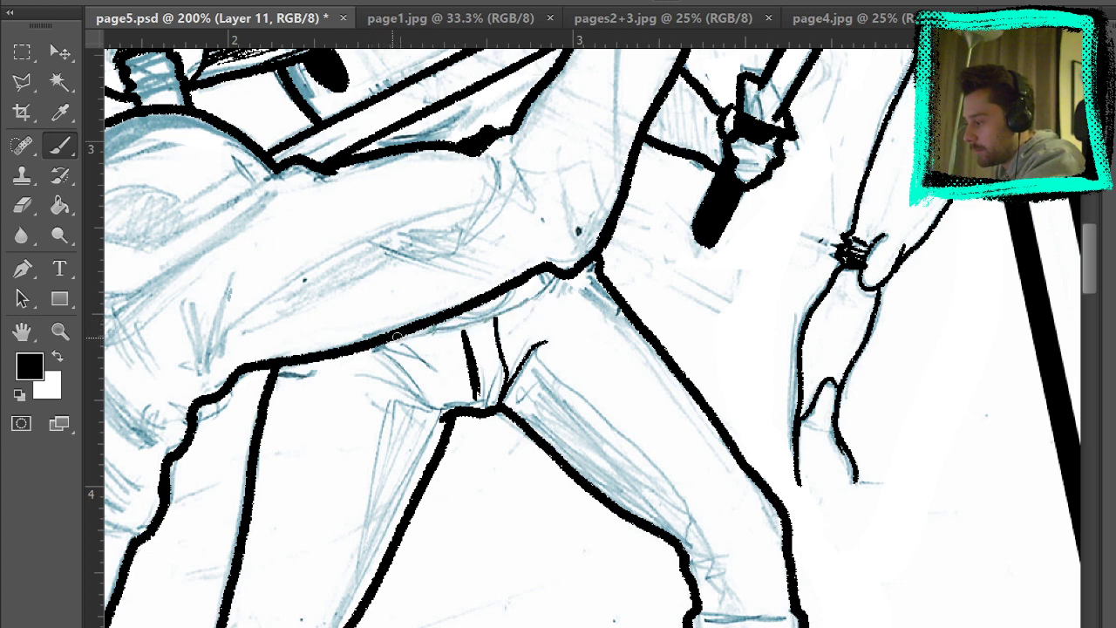
{"action": "mouse_move", "coordinate": [406, 336]}
{"action": "left_mouse_down"}
{"action": "mouse_move", "coordinate": [488, 318]}
{"action": "mouse_move", "coordinate": [556, 285]}
{"action": "left_mouse_up"}
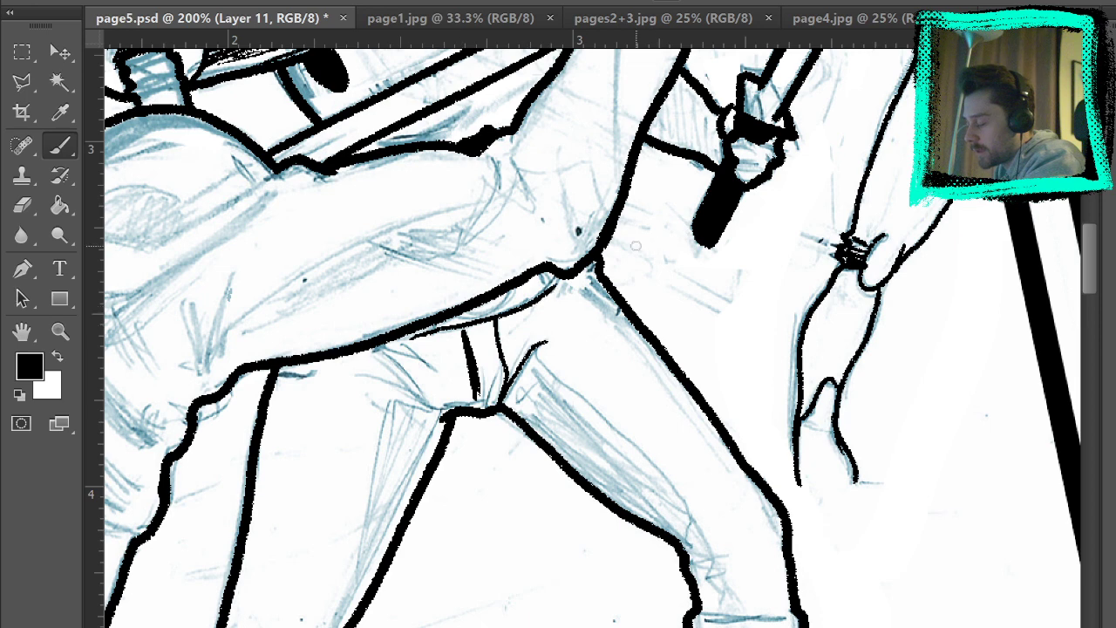
{"action": "mouse_move", "coordinate": [451, 314]}
{"action": "left_mouse_down"}
{"action": "mouse_move", "coordinate": [563, 272]}
{"action": "mouse_move", "coordinate": [617, 307]}
{"action": "left_mouse_up"}
{"action": "key", "text": "ctrl+z"}
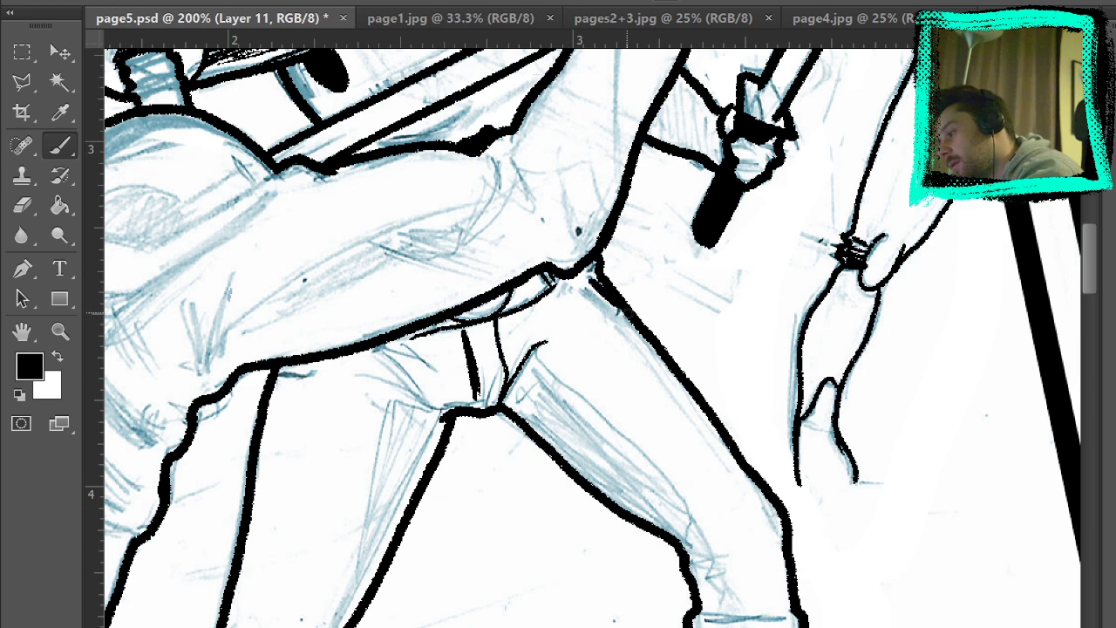
{"action": "left_click_drag", "start_coordinate": [597, 265], "coordinate": [596, 279]}
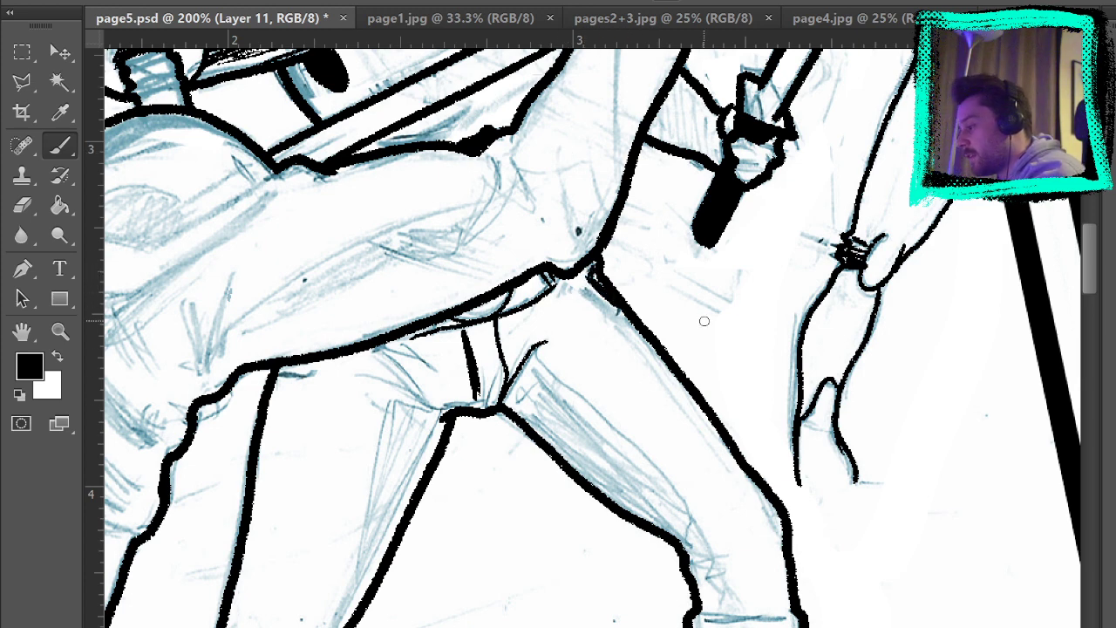
Ink the shadow edge and knee folds on the central figure's right-hand leg, and fill the thigh shadow with black.
{"action": "left_click_drag", "start_coordinate": [679, 291], "coordinate": [606, 152]}
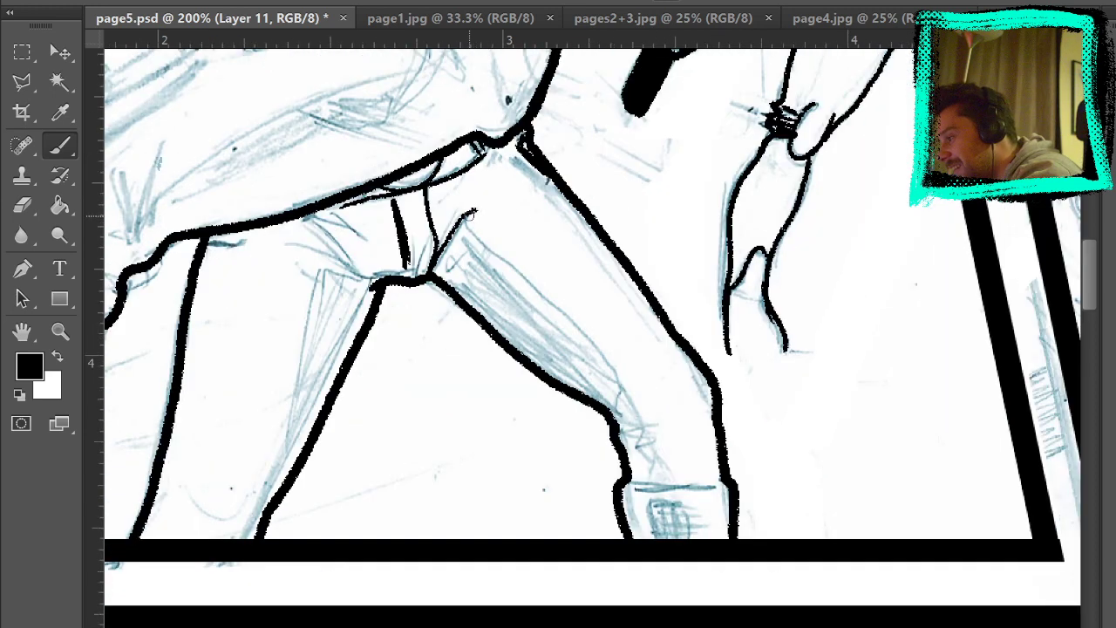
{"action": "mouse_move", "coordinate": [483, 206]}
{"action": "left_mouse_down"}
{"action": "mouse_move", "coordinate": [473, 230]}
{"action": "mouse_move", "coordinate": [621, 380]}
{"action": "mouse_move", "coordinate": [658, 463]}
{"action": "mouse_move", "coordinate": [632, 438]}
{"action": "mouse_move", "coordinate": [659, 416]}
{"action": "mouse_move", "coordinate": [669, 422]}
{"action": "mouse_move", "coordinate": [623, 427]}
{"action": "mouse_move", "coordinate": [673, 438]}
{"action": "left_mouse_up"}
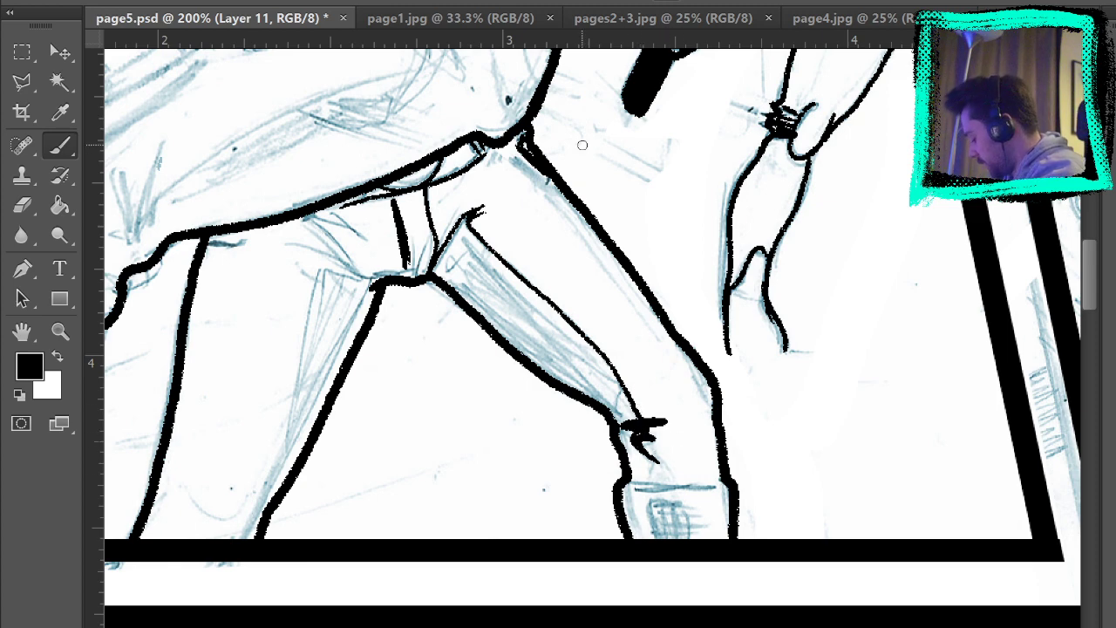
{"action": "mouse_move", "coordinate": [643, 440]}
{"action": "left_mouse_down"}
{"action": "mouse_move", "coordinate": [676, 480]}
{"action": "mouse_move", "coordinate": [652, 471]}
{"action": "left_mouse_up"}
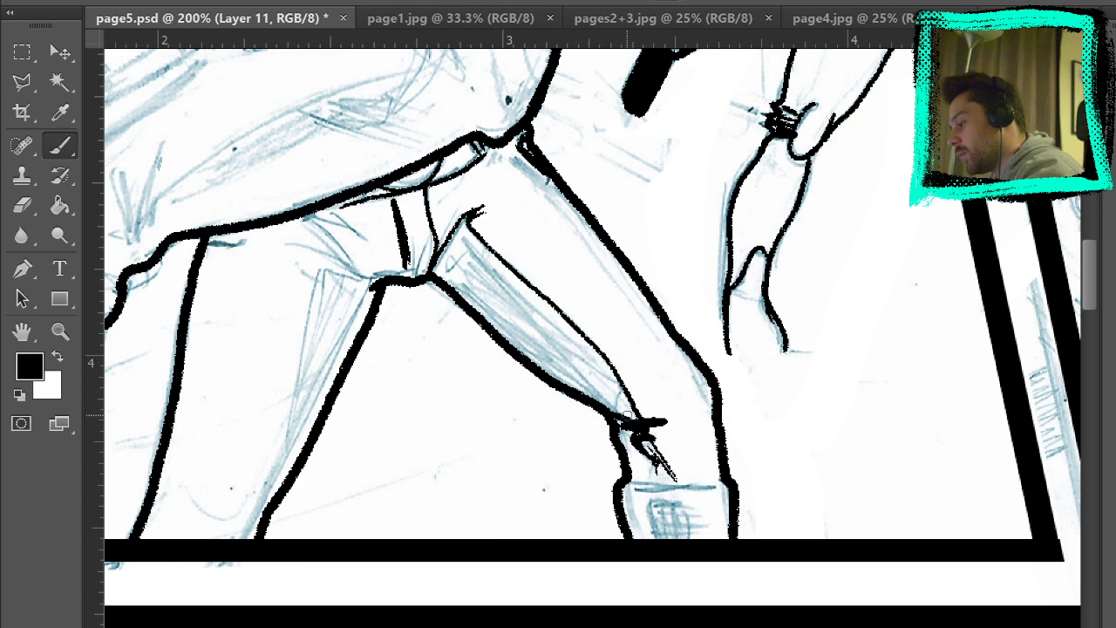
{"action": "left_click", "coordinate": [59, 206]}
{"action": "left_click", "coordinate": [574, 365]}
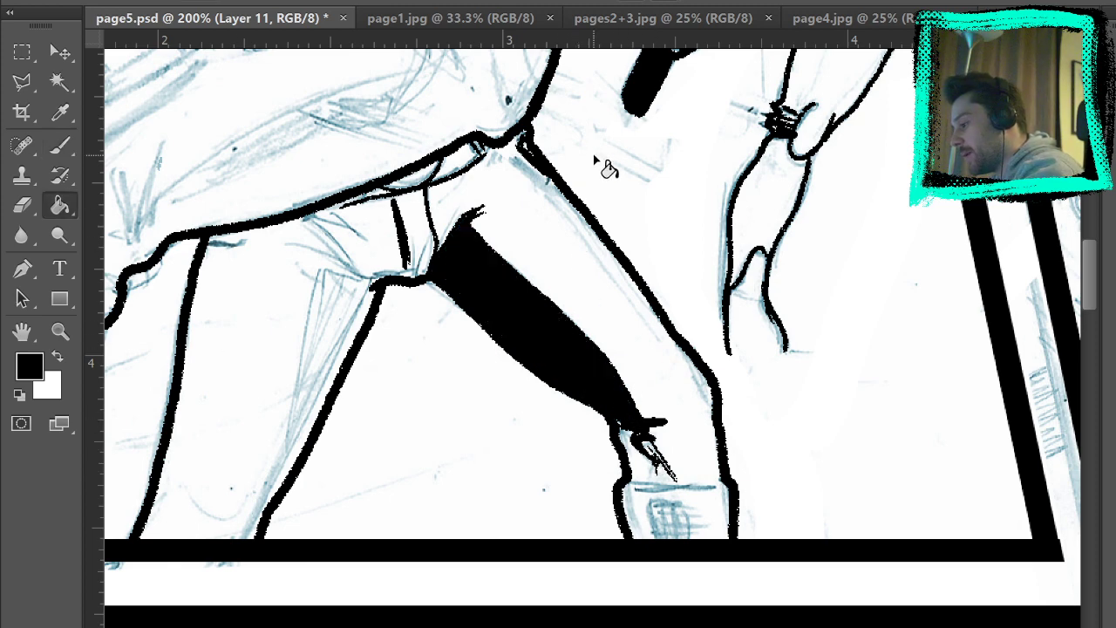
Outline the inner-thigh shadow on the central figure's left-hand leg, leaving a thin light strip along the leg's contour.
{"action": "key", "text": "b"}
{"action": "left_click_drag", "start_coordinate": [625, 342], "coordinate": [770, 423]}
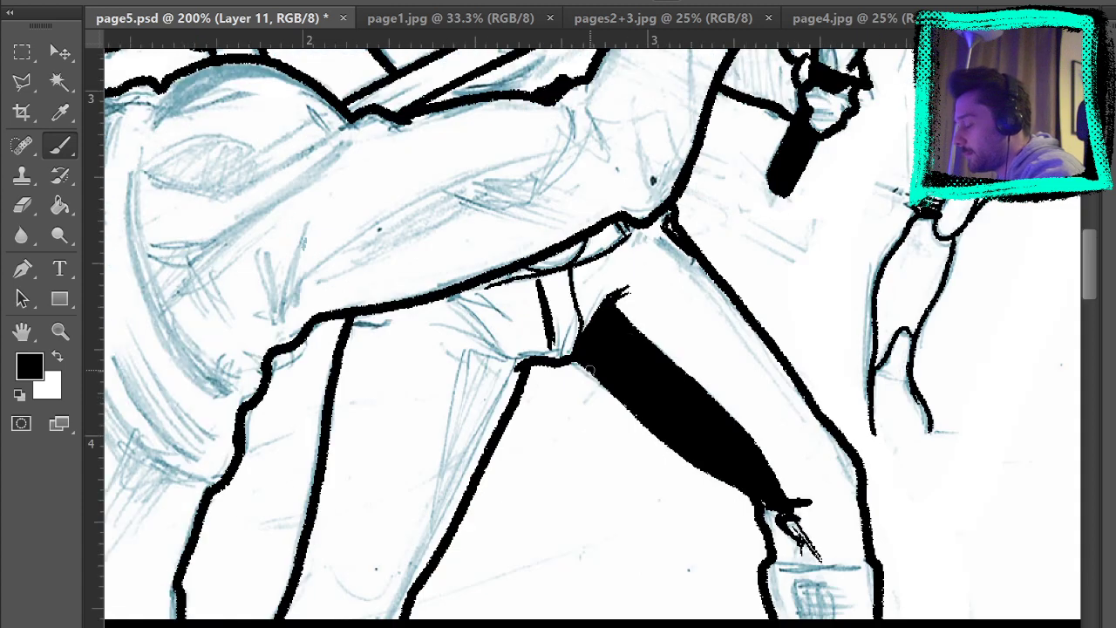
{"action": "left_click_drag", "start_coordinate": [515, 366], "coordinate": [392, 600]}
{"action": "key", "text": "ctrl+z"}
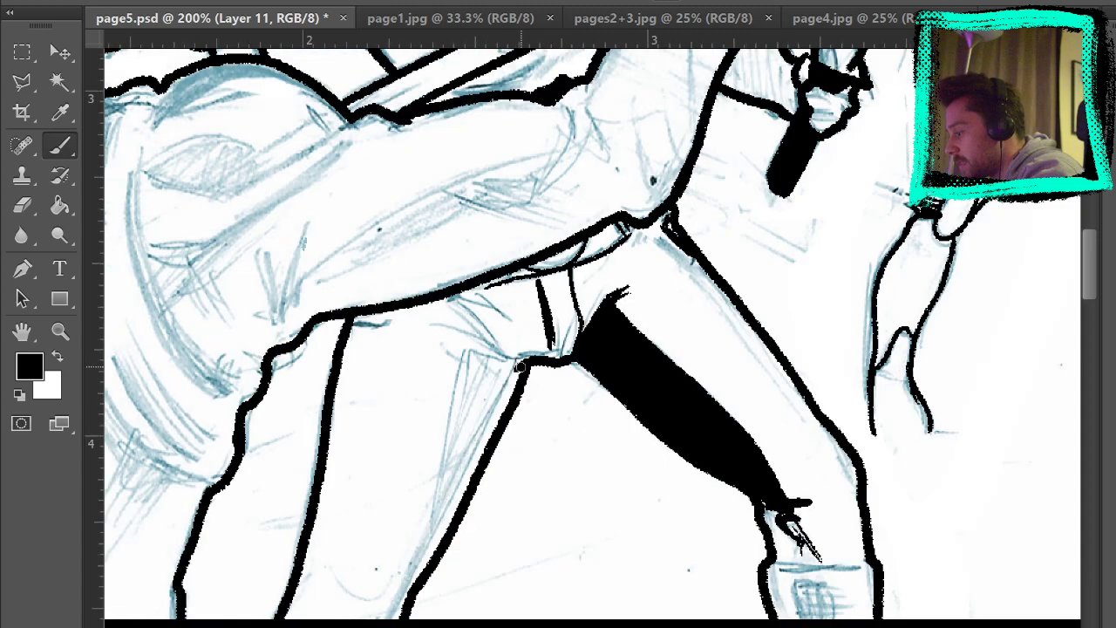
{"action": "left_click_drag", "start_coordinate": [522, 365], "coordinate": [401, 598]}
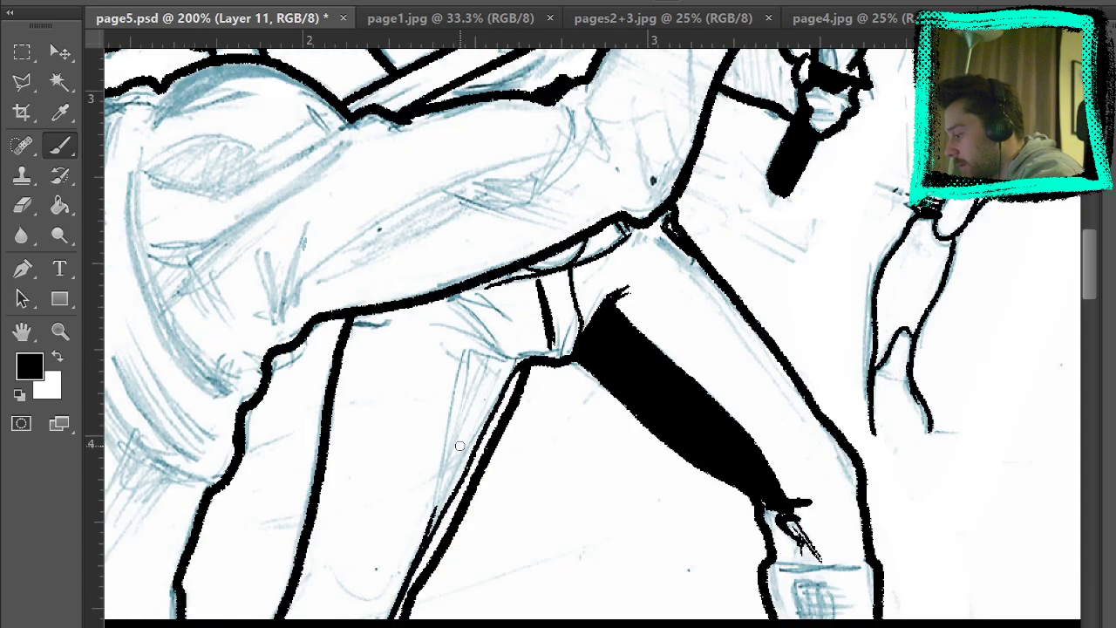
{"action": "mouse_move", "coordinate": [427, 542]}
{"action": "left_mouse_down"}
{"action": "mouse_move", "coordinate": [460, 353]}
{"action": "mouse_move", "coordinate": [519, 361]}
{"action": "left_mouse_up"}
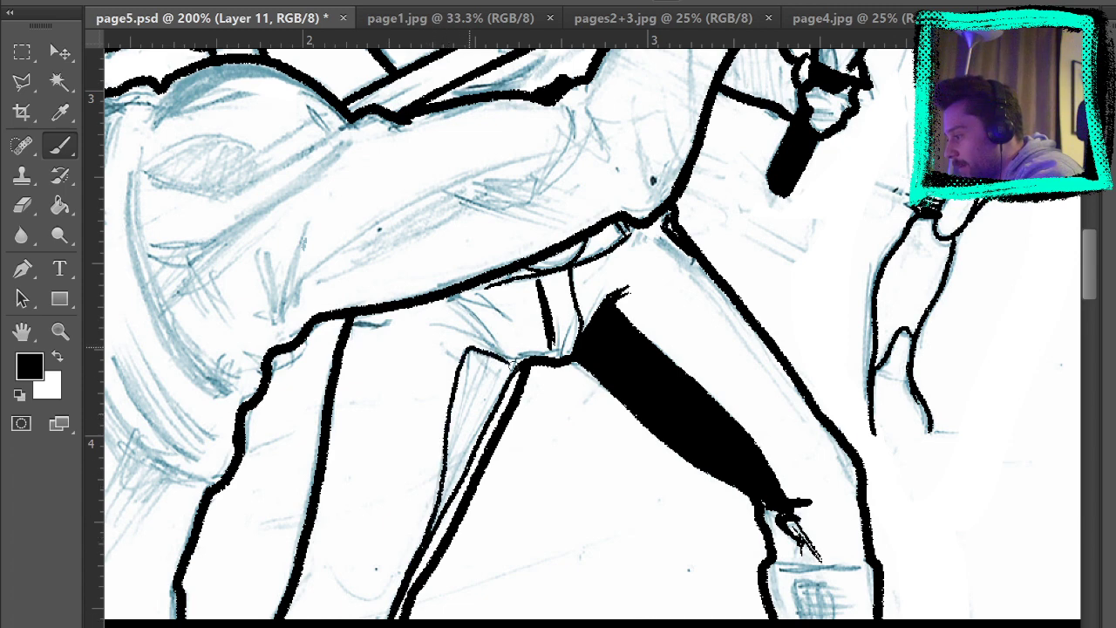
{"action": "key", "text": "ctrl+z"}
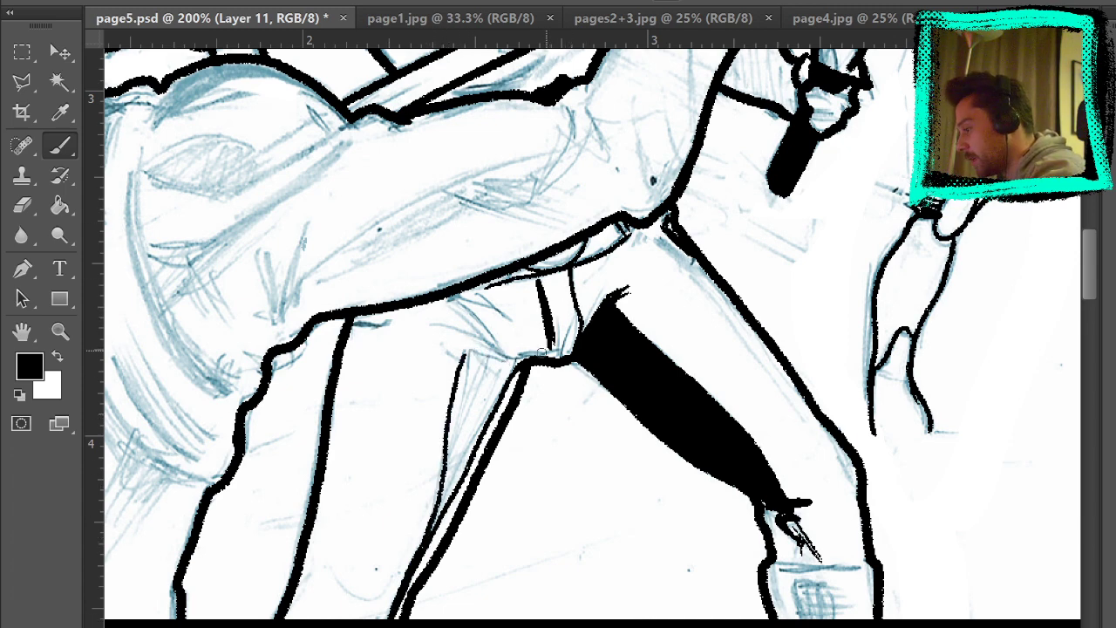
{"action": "left_click_drag", "start_coordinate": [456, 354], "coordinate": [523, 359]}
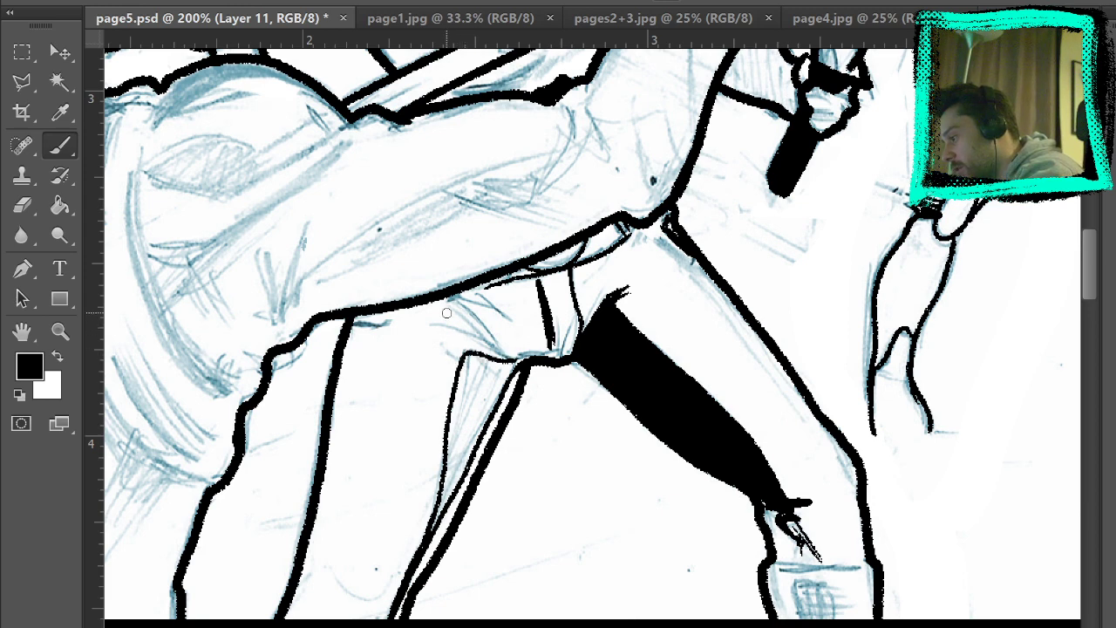
Ink the creases radiating from the crotch toward the left-hand hip, following the pencil sketch.
{"action": "left_click_drag", "start_coordinate": [432, 324], "coordinate": [509, 366]}
{"action": "mouse_move", "coordinate": [465, 331]}
{"action": "left_mouse_down"}
{"action": "mouse_move", "coordinate": [520, 358]}
{"action": "mouse_move", "coordinate": [447, 294]}
{"action": "mouse_move", "coordinate": [494, 337]}
{"action": "left_mouse_up"}
{"action": "mouse_move", "coordinate": [446, 291]}
{"action": "left_mouse_down"}
{"action": "mouse_move", "coordinate": [492, 315]}
{"action": "mouse_move", "coordinate": [477, 312]}
{"action": "mouse_move", "coordinate": [467, 300]}
{"action": "mouse_move", "coordinate": [504, 310]}
{"action": "left_mouse_up"}
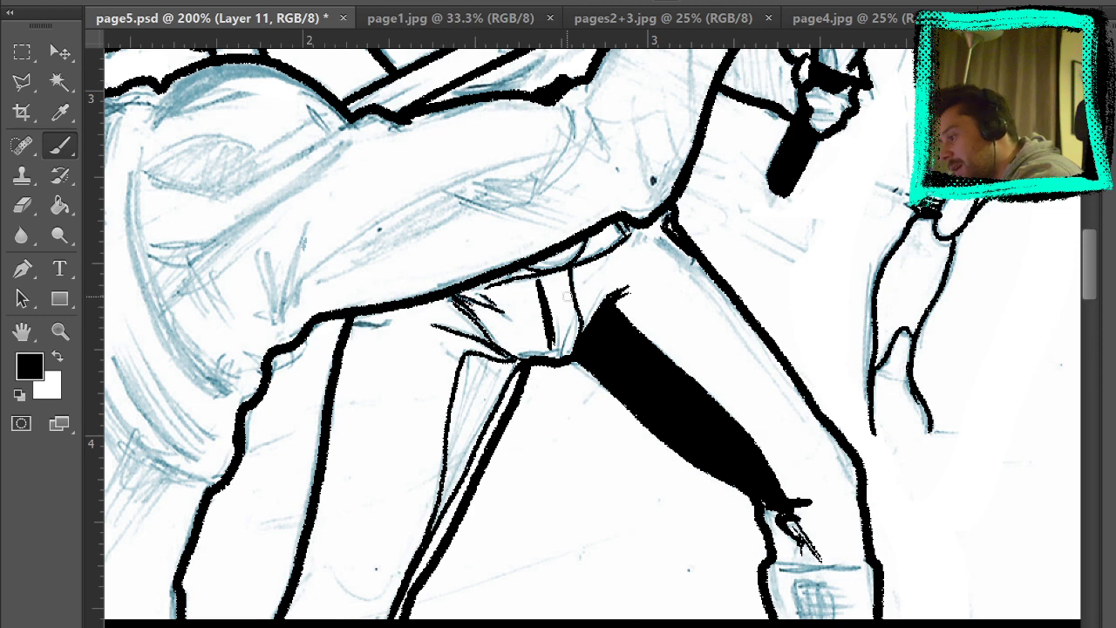
Close the gap at the crotch outline and fill the left-hand inner-thigh shadow with black.
{"action": "mouse_move", "coordinate": [517, 362]}
{"action": "left_mouse_down"}
{"action": "mouse_move", "coordinate": [554, 359]}
{"action": "mouse_move", "coordinate": [522, 352]}
{"action": "left_mouse_up"}
{"action": "left_click", "coordinate": [60, 204]}
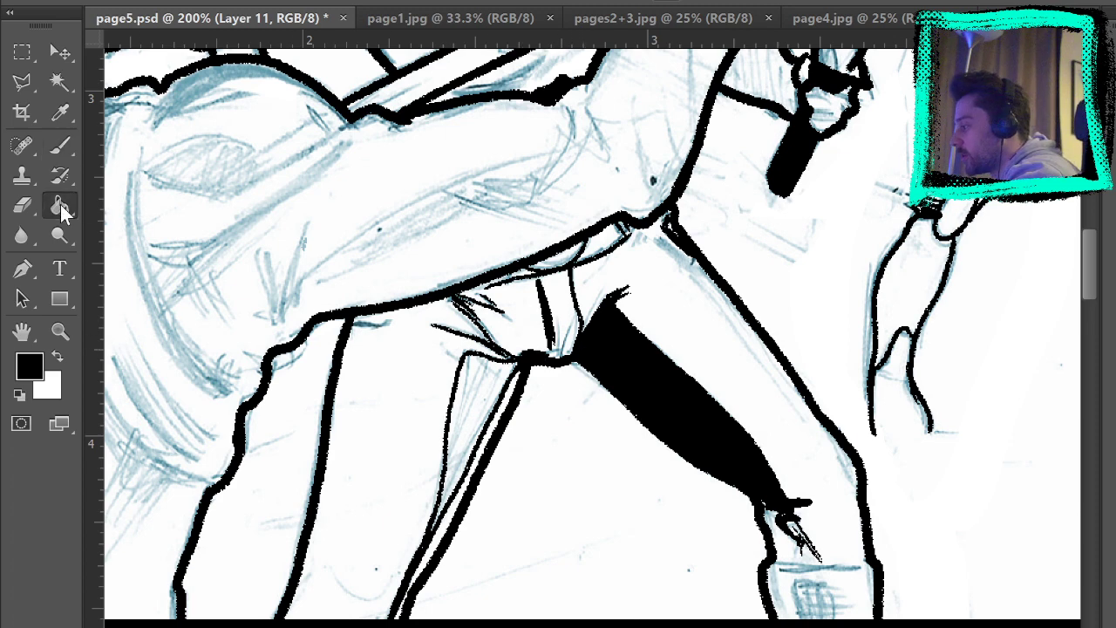
{"action": "left_click", "coordinate": [476, 394]}
Ink the short crease at the top of the left-hand leg, the right-hand boot's upper edge and the boot's shading.
{"action": "left_click", "coordinate": [60, 146]}
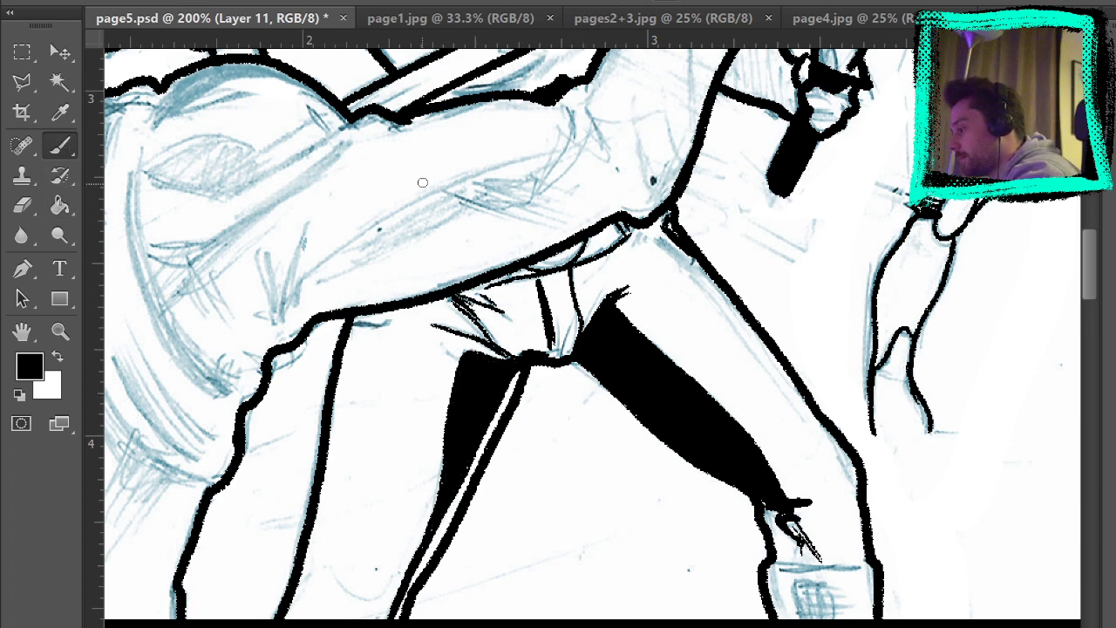
{"action": "left_click_drag", "start_coordinate": [364, 319], "coordinate": [390, 327]}
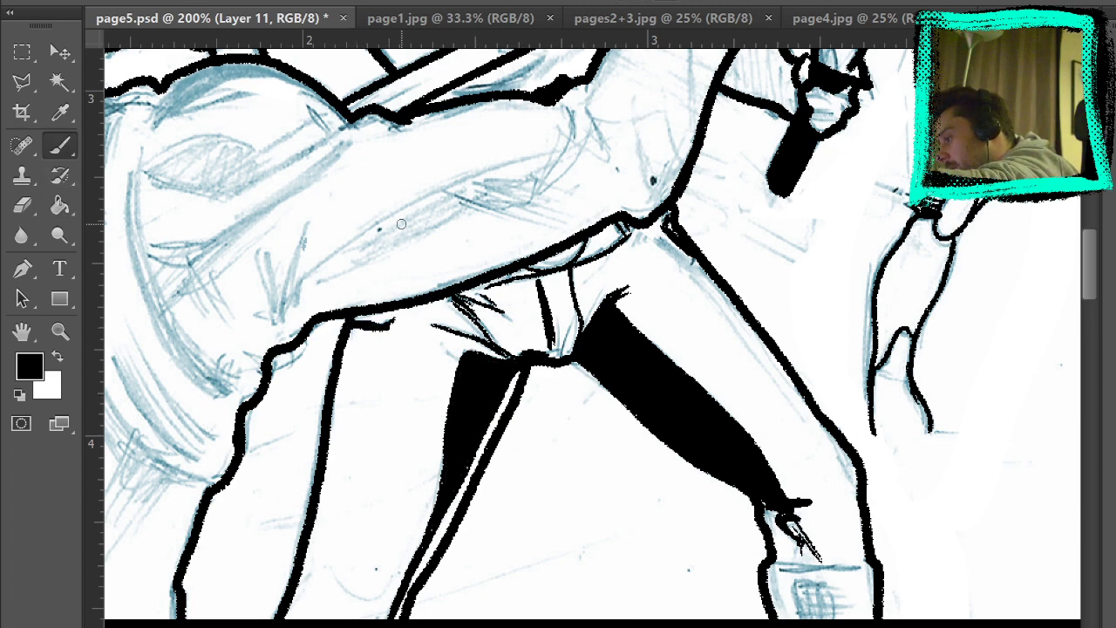
{"action": "left_click_drag", "start_coordinate": [605, 506], "coordinate": [707, 186]}
{"action": "left_click_drag", "start_coordinate": [787, 222], "coordinate": [604, 366]}
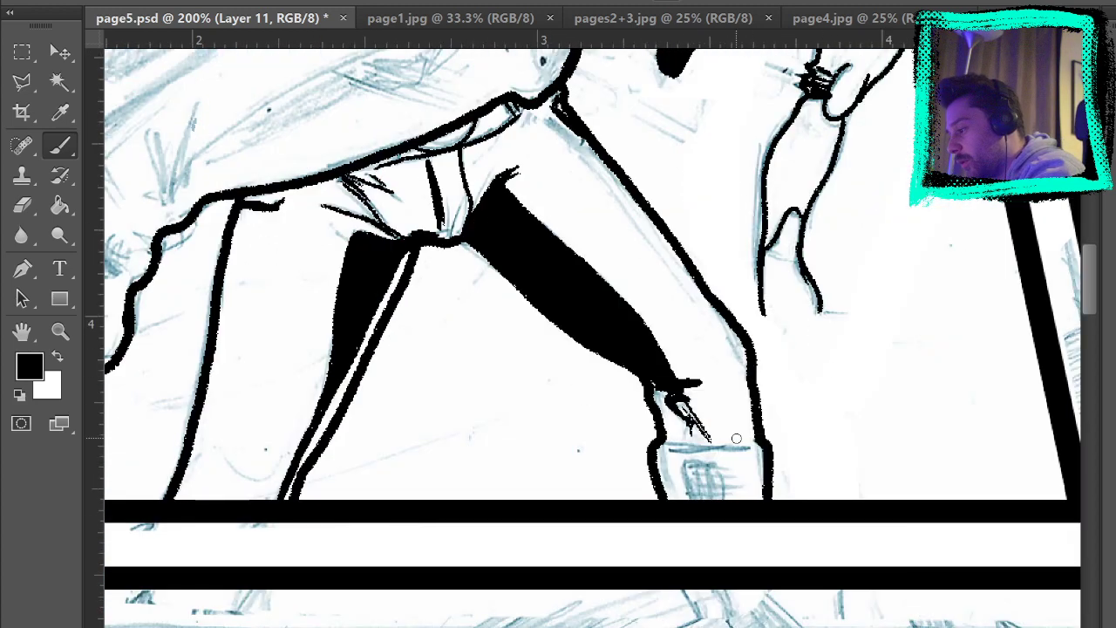
{"action": "mouse_move", "coordinate": [661, 444]}
{"action": "left_mouse_down"}
{"action": "mouse_move", "coordinate": [749, 446]}
{"action": "mouse_move", "coordinate": [677, 448]}
{"action": "mouse_move", "coordinate": [689, 447]}
{"action": "left_mouse_up"}
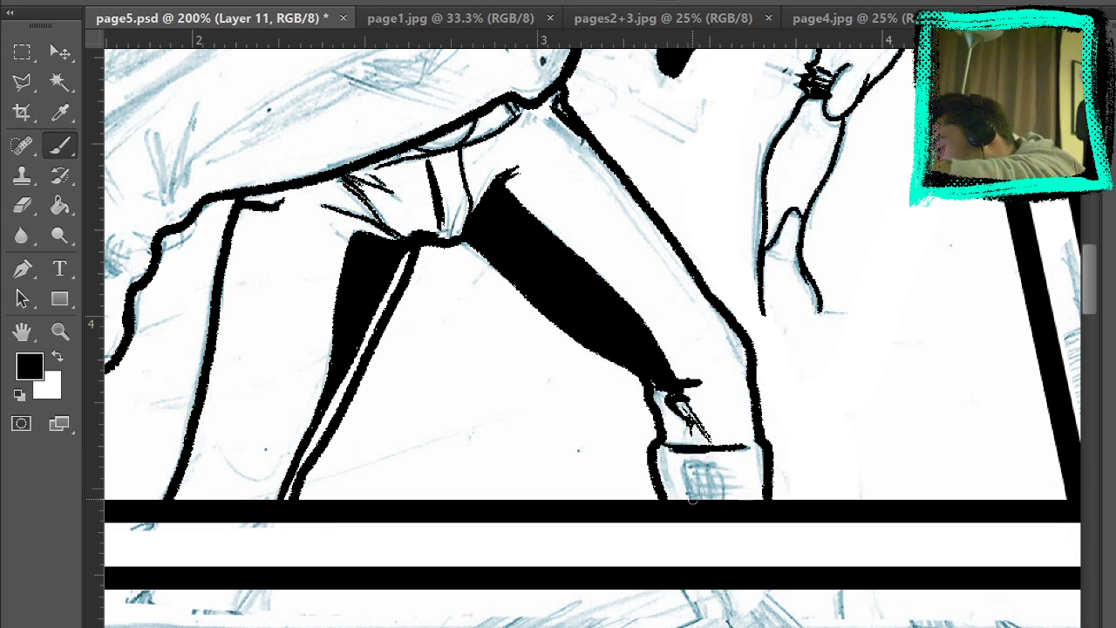
{"action": "mouse_move", "coordinate": [691, 499]}
{"action": "left_mouse_down"}
{"action": "mouse_move", "coordinate": [686, 463]}
{"action": "mouse_move", "coordinate": [721, 463]}
{"action": "mouse_move", "coordinate": [730, 506]}
{"action": "mouse_move", "coordinate": [747, 472]}
{"action": "mouse_move", "coordinate": [719, 465]}
{"action": "mouse_move", "coordinate": [743, 464]}
{"action": "mouse_move", "coordinate": [760, 487]}
{"action": "mouse_move", "coordinate": [721, 488]}
{"action": "mouse_move", "coordinate": [714, 476]}
{"action": "mouse_move", "coordinate": [696, 485]}
{"action": "mouse_move", "coordinate": [699, 471]}
{"action": "mouse_move", "coordinate": [687, 470]}
{"action": "mouse_move", "coordinate": [718, 488]}
{"action": "left_mouse_up"}
{"action": "left_click_drag", "start_coordinate": [813, 362], "coordinate": [1012, 585]}
{"action": "left_click_drag", "start_coordinate": [700, 186], "coordinate": [740, 371]}
{"action": "mouse_move", "coordinate": [792, 291]}
{"action": "left_mouse_down"}
{"action": "mouse_move", "coordinate": [789, 407]}
{"action": "mouse_move", "coordinate": [740, 367]}
{"action": "mouse_move", "coordinate": [680, 349]}
{"action": "left_mouse_up"}
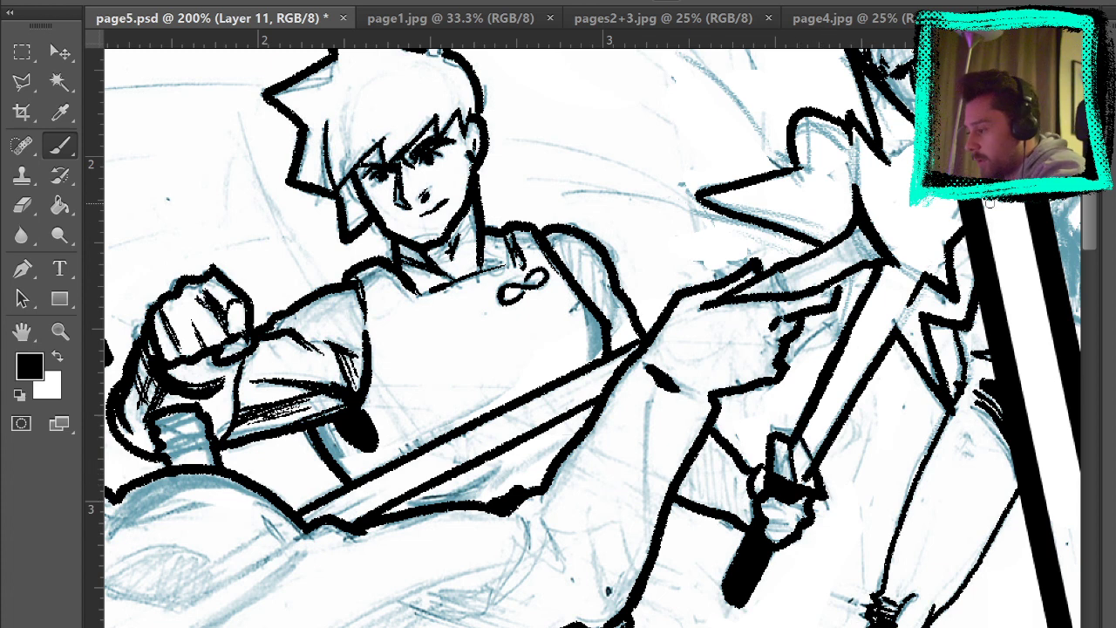
{"action": "left_click_drag", "start_coordinate": [933, 343], "coordinate": [966, 164]}
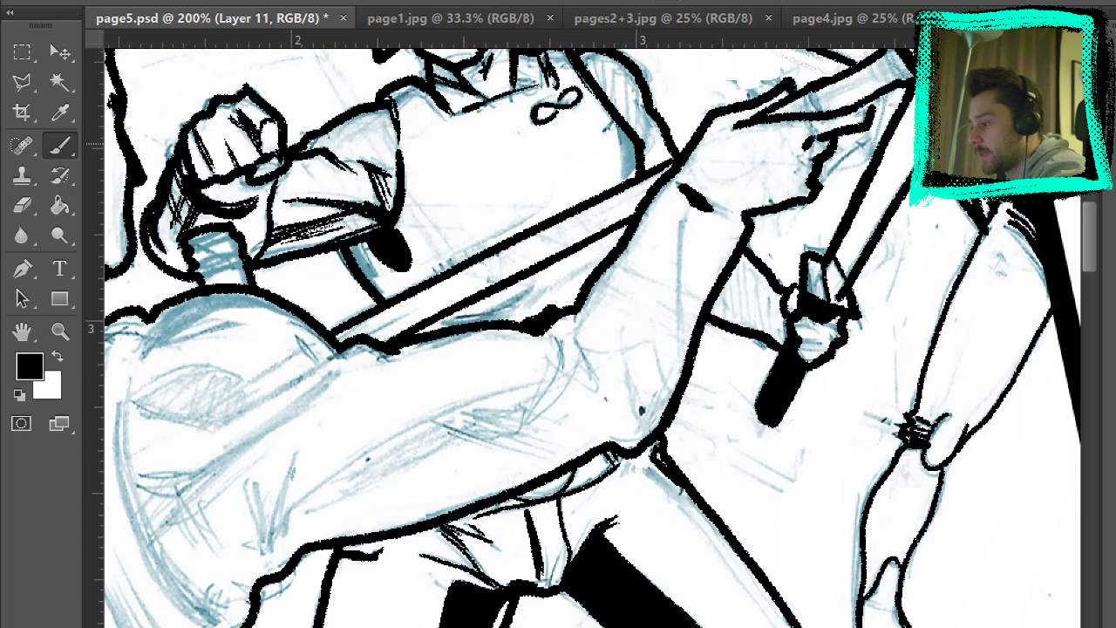
{"action": "mouse_move", "coordinate": [827, 340]}
{"action": "left_mouse_down"}
{"action": "mouse_move", "coordinate": [904, 347]}
{"action": "mouse_move", "coordinate": [922, 377]}
{"action": "left_mouse_up"}
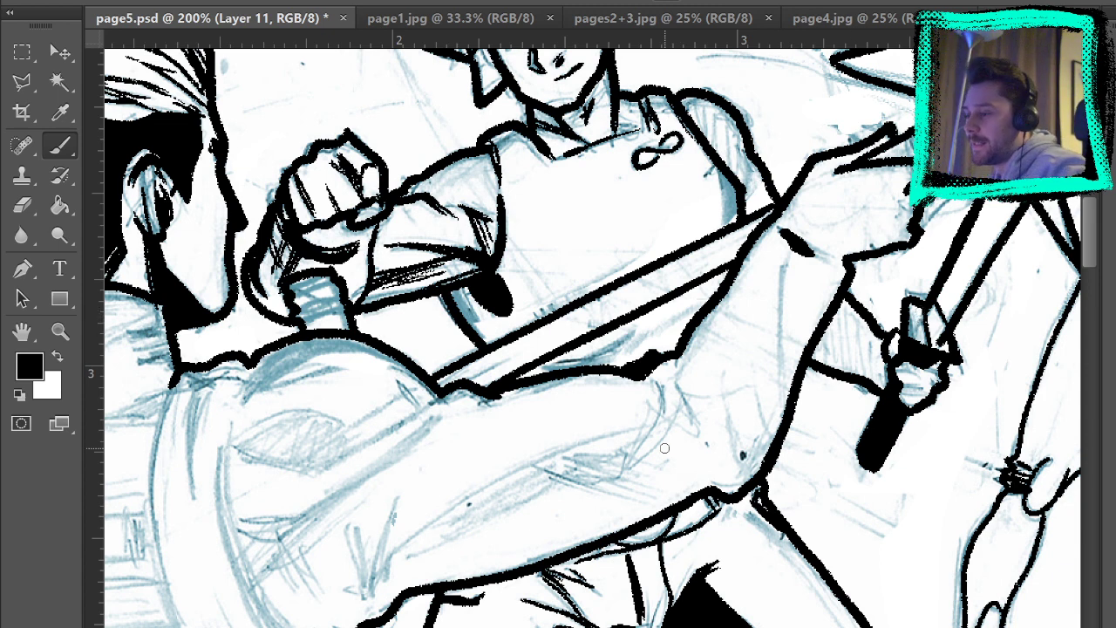
Examine the figure shading, solid blacks and textures on the finished page "The Burning Moon!" as a reference.
{"action": "left_click", "coordinate": [632, 21]}
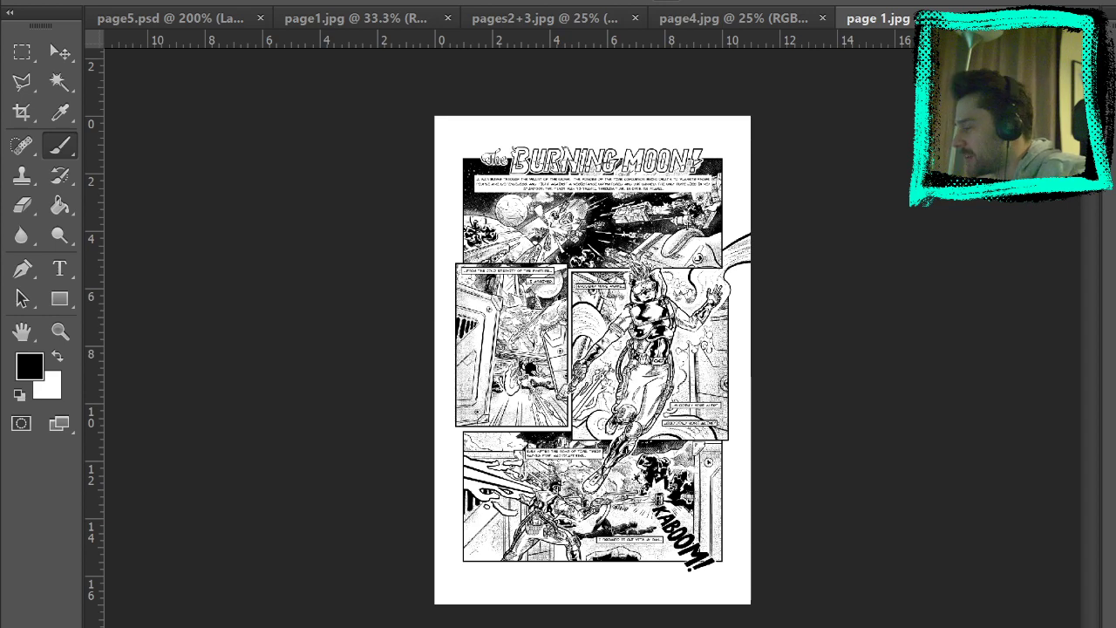
{"action": "left_click", "coordinate": [60, 331]}
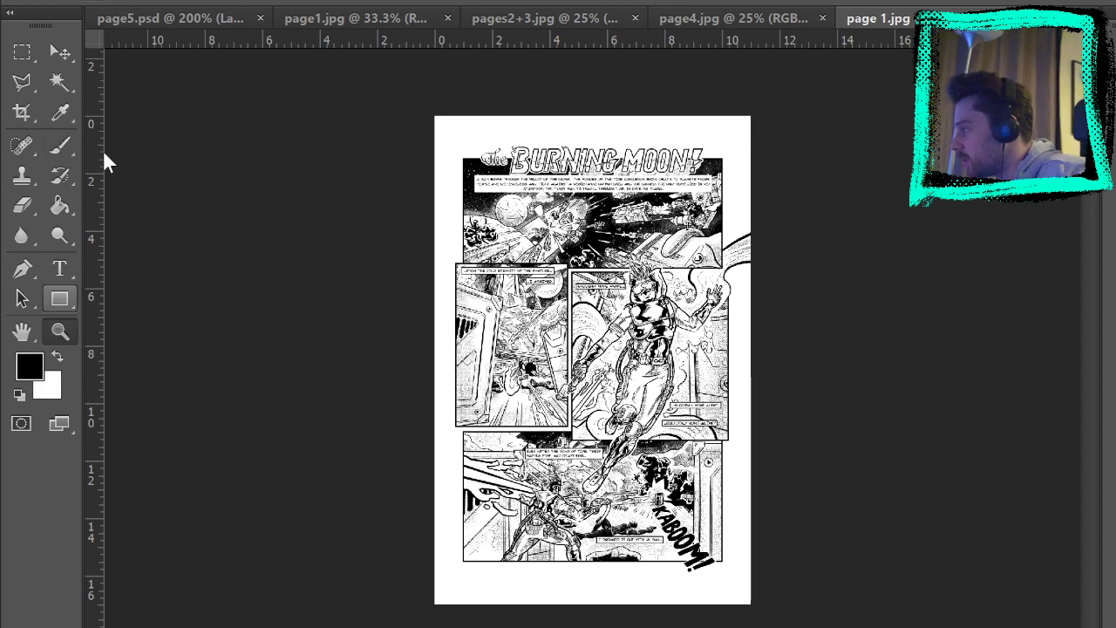
{"action": "left_click", "coordinate": [827, 430]}
{"action": "scroll", "coordinate": [858, 429], "scroll_direction": "up", "scroll_amount": 2}
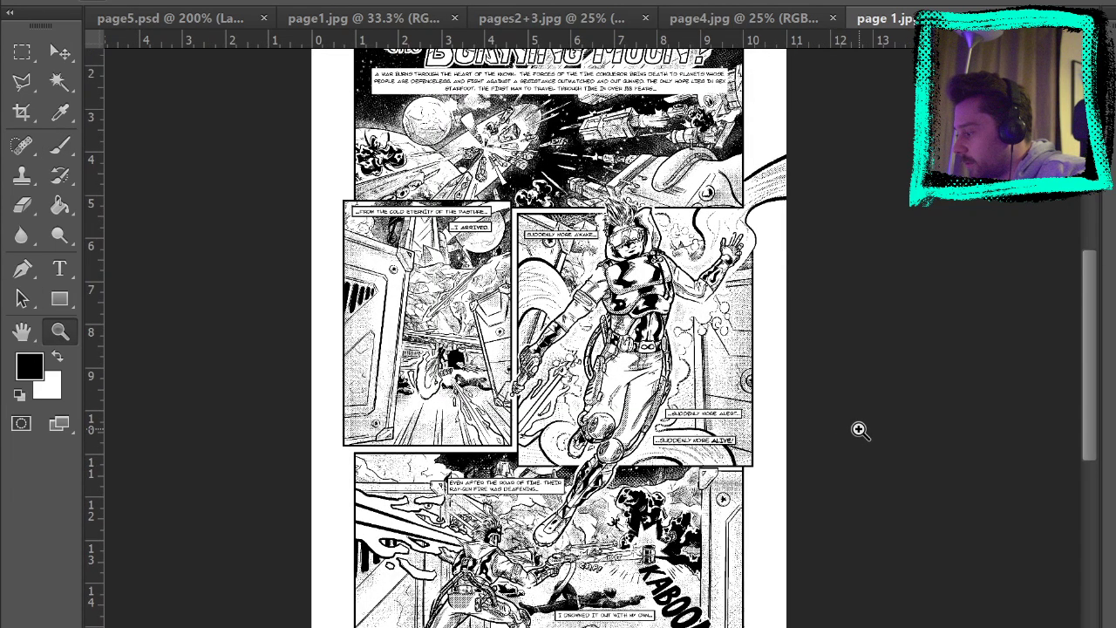
{"action": "left_click", "coordinate": [720, 314]}
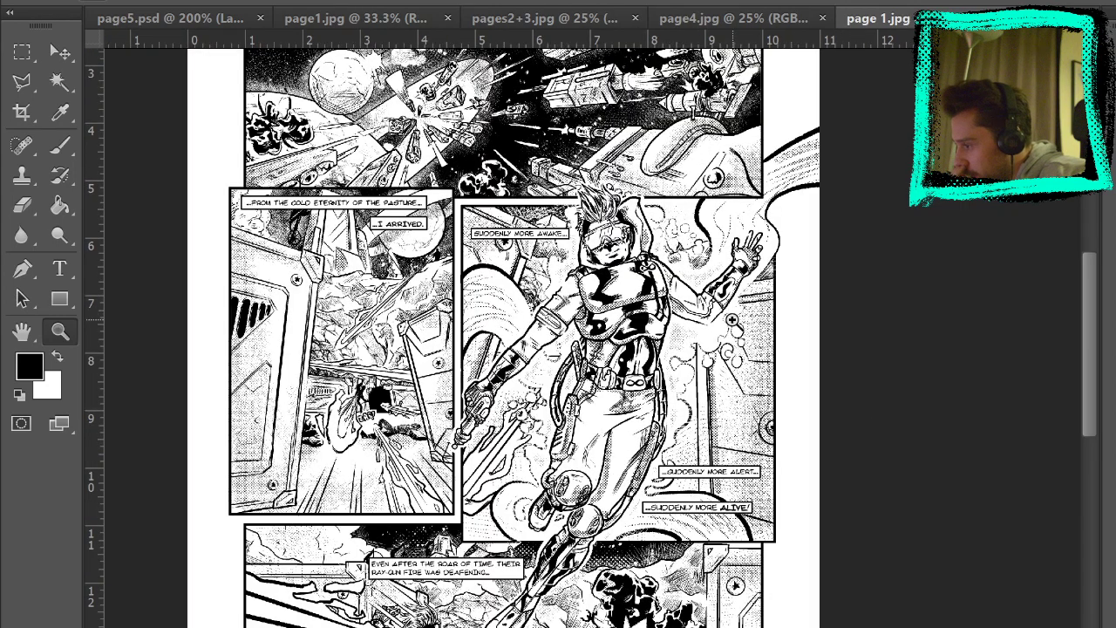
{"action": "scroll", "coordinate": [709, 370], "scroll_direction": "up", "scroll_amount": 3}
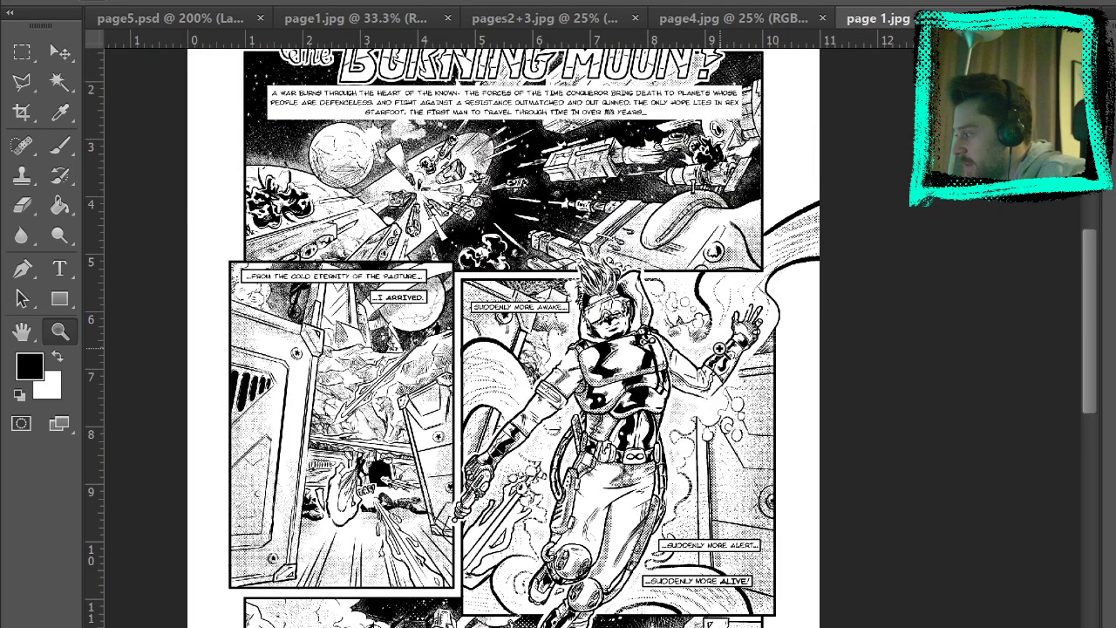
{"action": "scroll", "coordinate": [1110, 394], "scroll_direction": "down", "scroll_amount": 7}
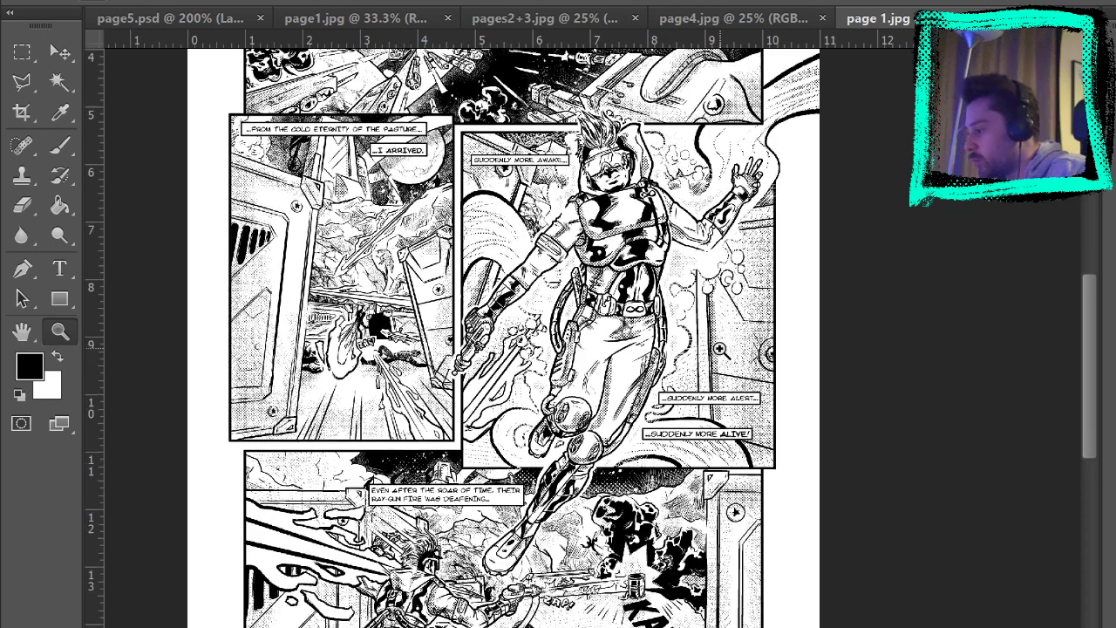
{"action": "scroll", "coordinate": [1089, 342], "scroll_direction": "up", "scroll_amount": 7}
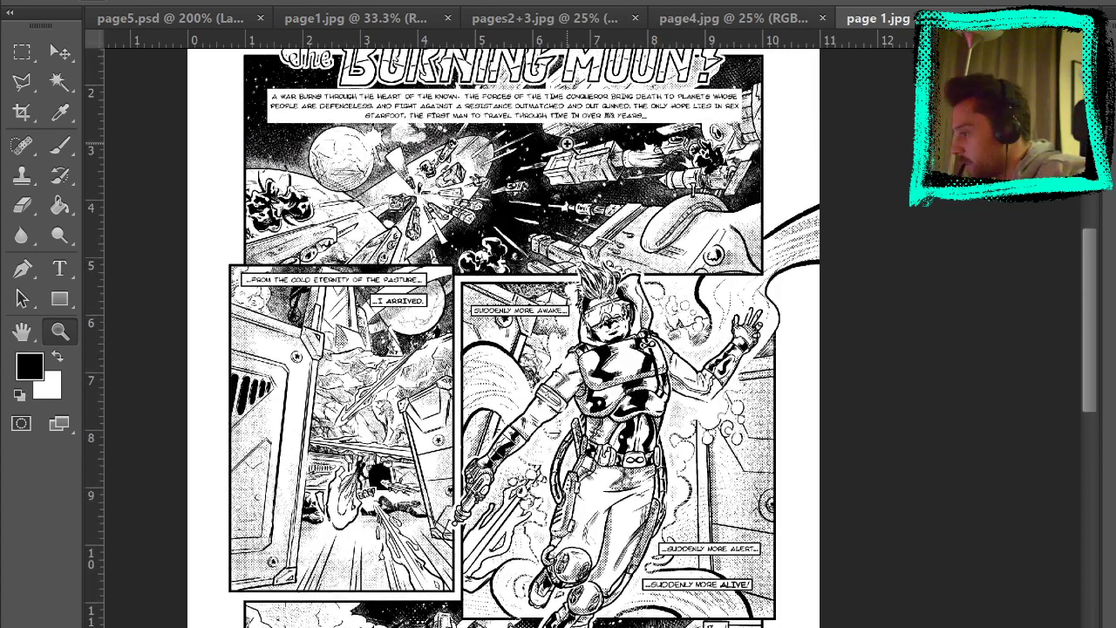
Compare the shading style of pages2+3.jpg, page4.jpg, "The Burning Moon!" page and page1.jpg.
{"action": "left_click", "coordinate": [704, 24]}
{"action": "left_click", "coordinate": [552, 22]}
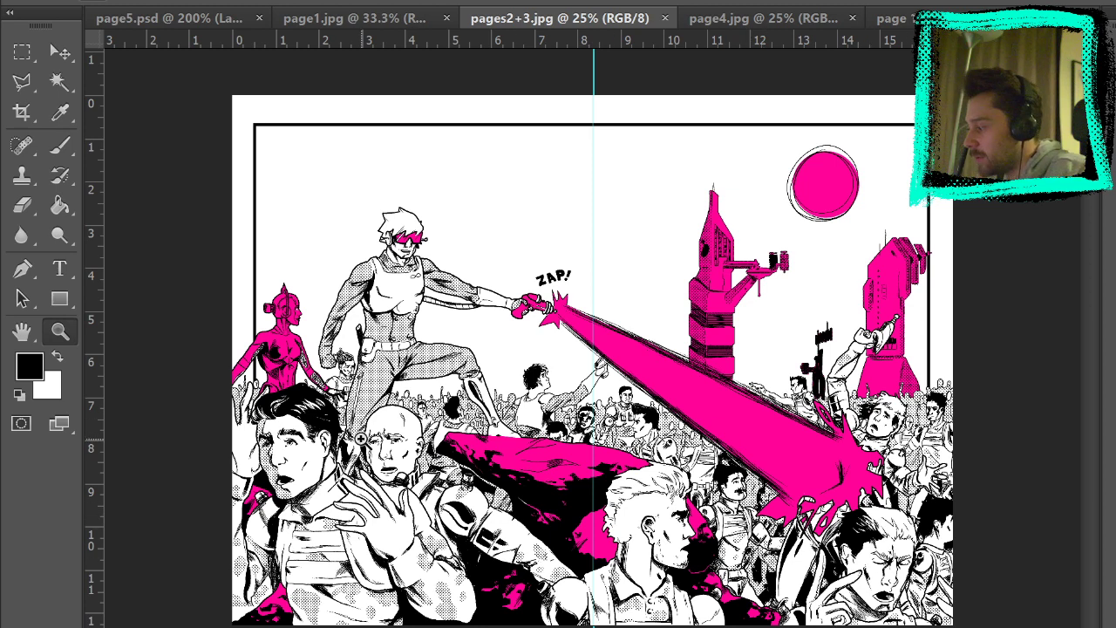
{"action": "left_click", "coordinate": [753, 27]}
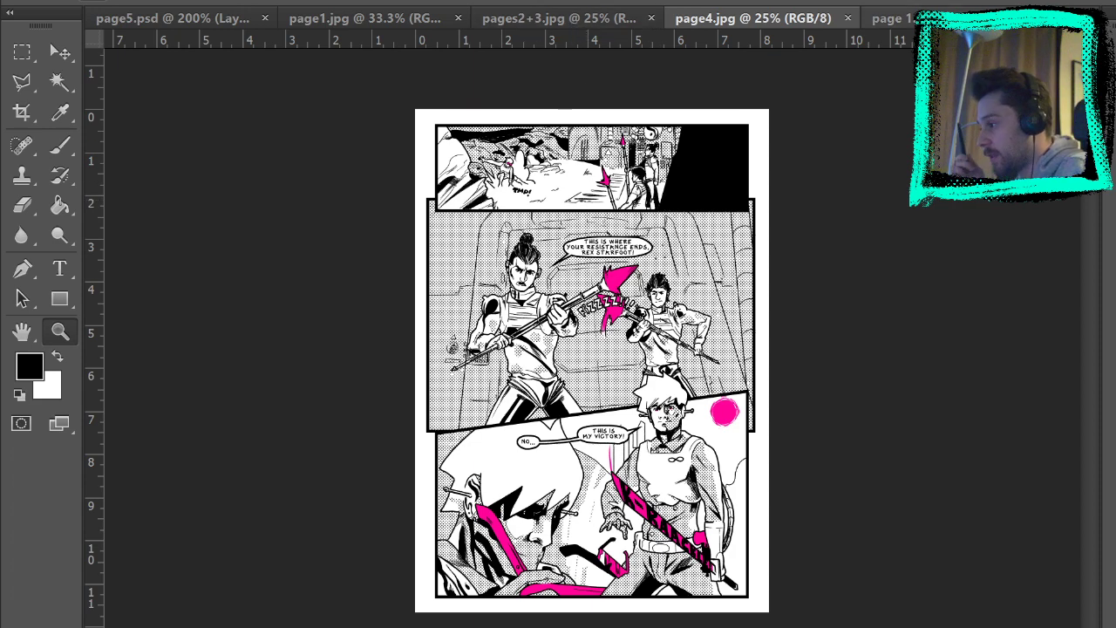
{"action": "left_click", "coordinate": [890, 17]}
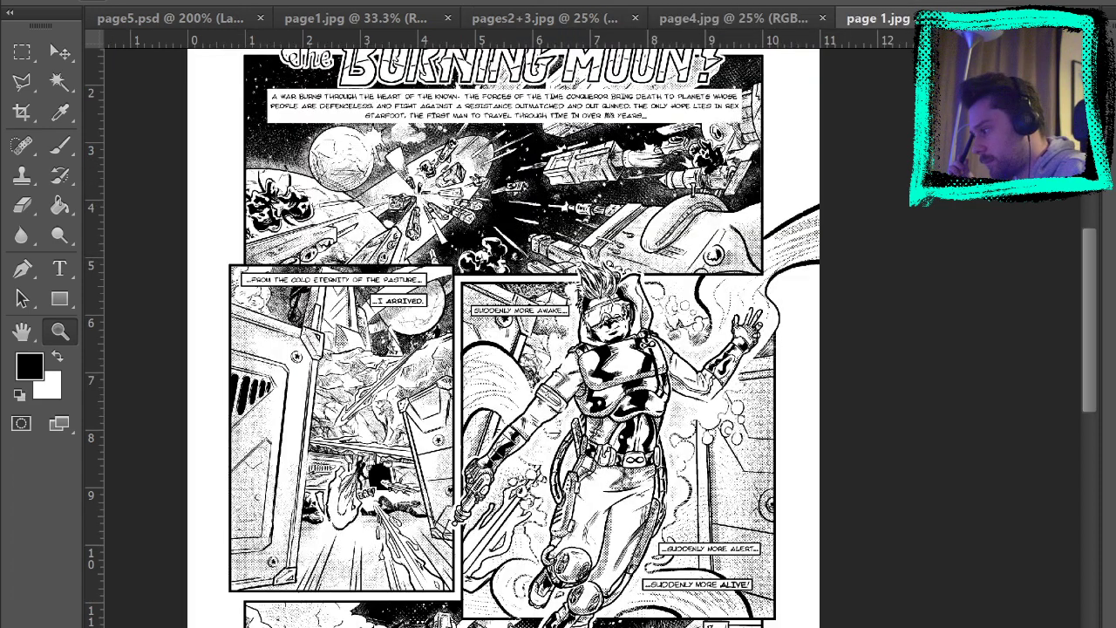
{"action": "left_click", "coordinate": [336, 19]}
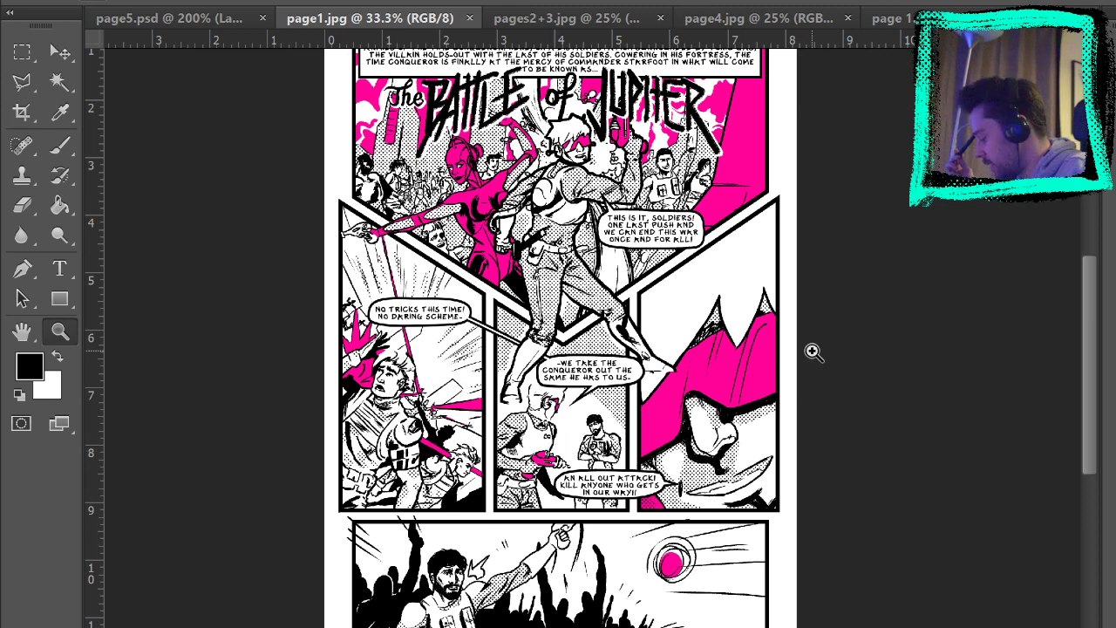
Return to page5.psd and feather the lower end of the black shadow beneath the central figure's bent arm with brush strokes.
{"action": "left_click", "coordinate": [204, 20]}
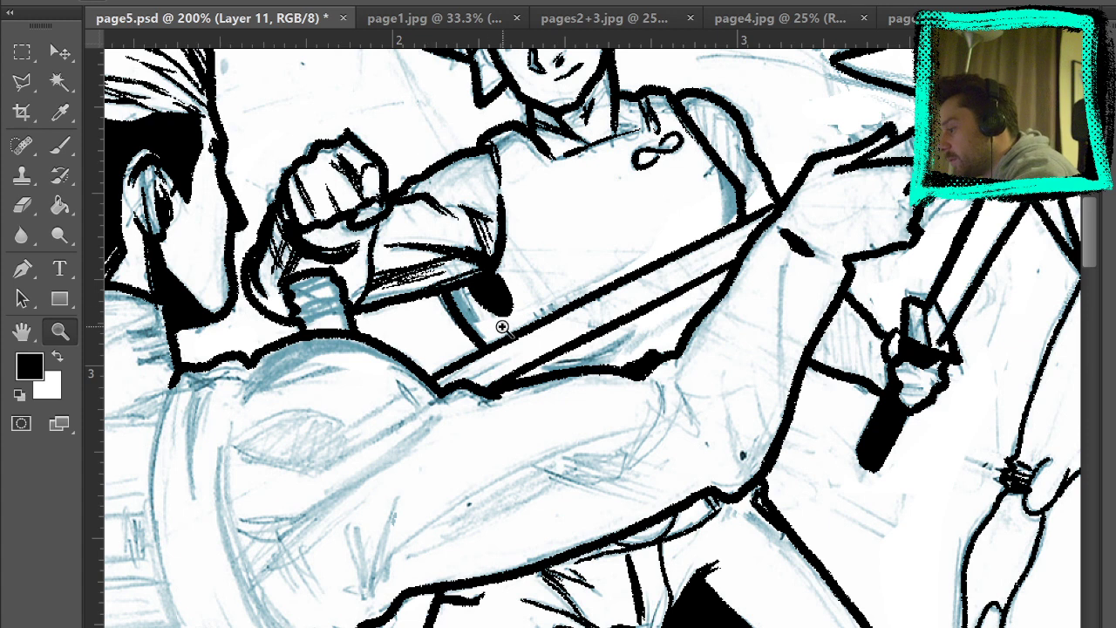
{"action": "key", "text": "b"}
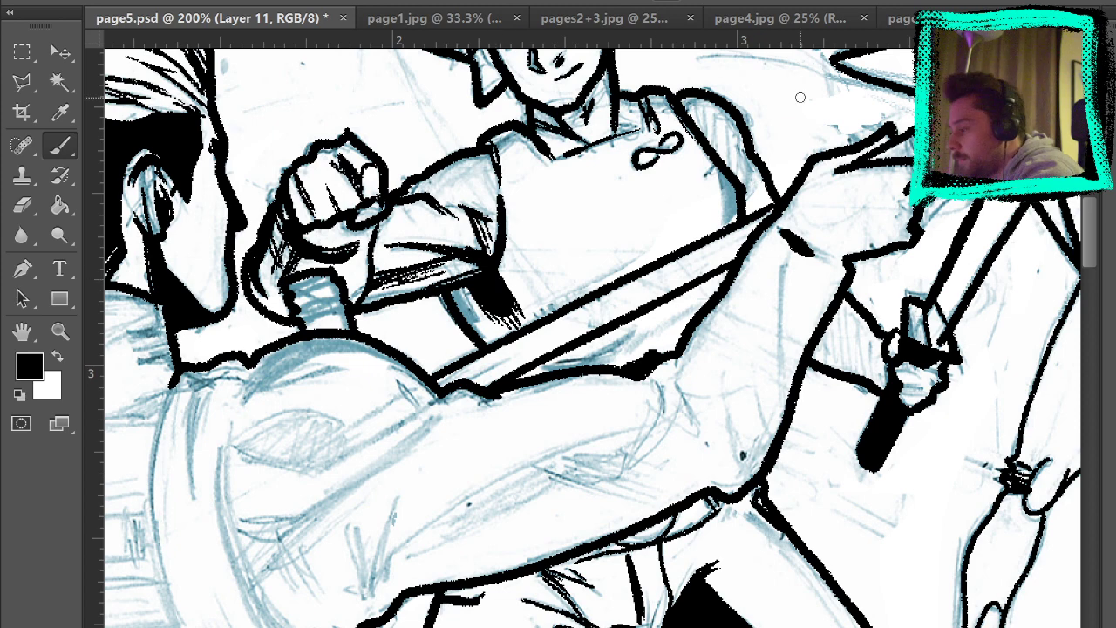
{"action": "left_click_drag", "start_coordinate": [890, 229], "coordinate": [812, 357]}
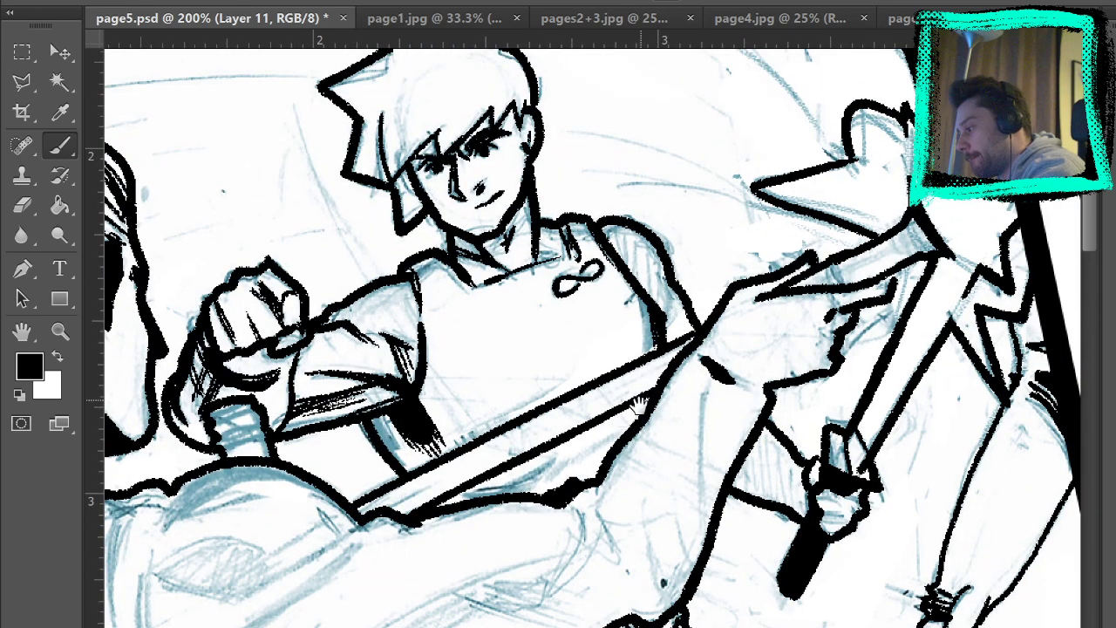
{"action": "mouse_move", "coordinate": [638, 403]}
{"action": "left_mouse_down"}
{"action": "mouse_move", "coordinate": [685, 371]}
{"action": "mouse_move", "coordinate": [680, 447]}
{"action": "left_mouse_up"}
{"action": "left_click_drag", "start_coordinate": [896, 340], "coordinate": [876, 353]}
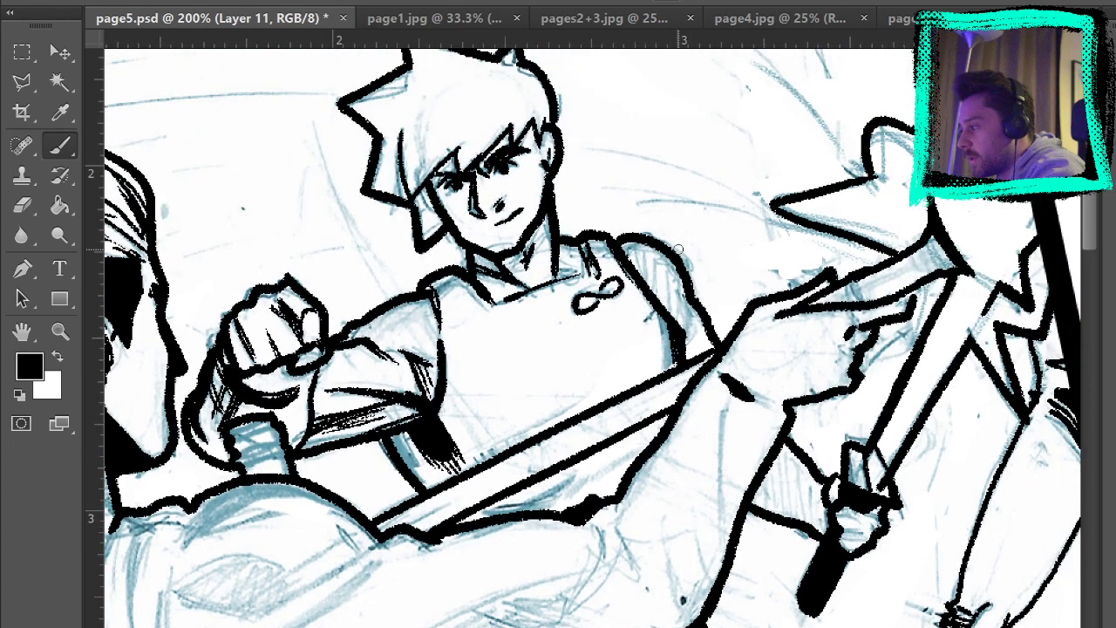
Add feathered brush strokes to the black crease at the foreground figure's pointing wrist in the first panel.
{"action": "key", "text": "ctrl+0"}
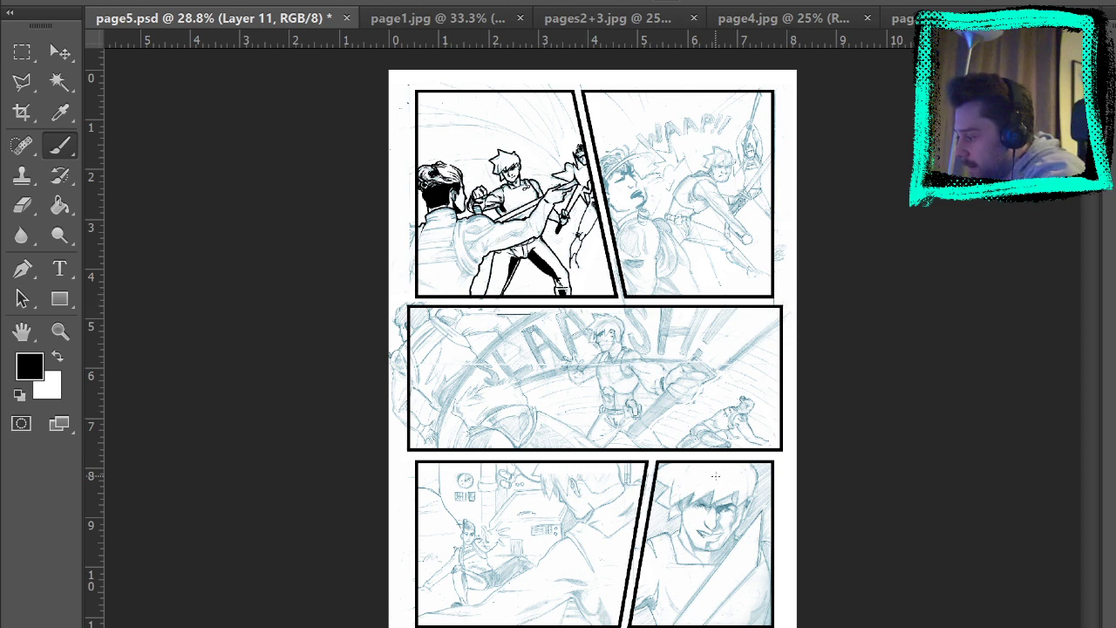
{"action": "left_click", "coordinate": [59, 331]}
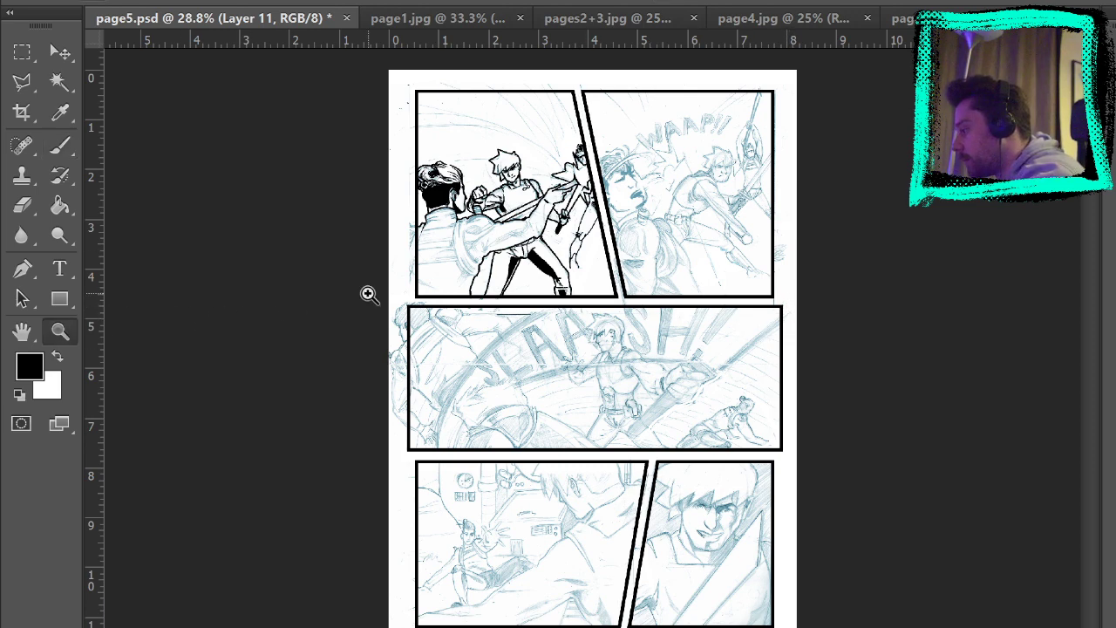
{"action": "left_click", "coordinate": [564, 206]}
{"action": "left_click", "coordinate": [567, 207]}
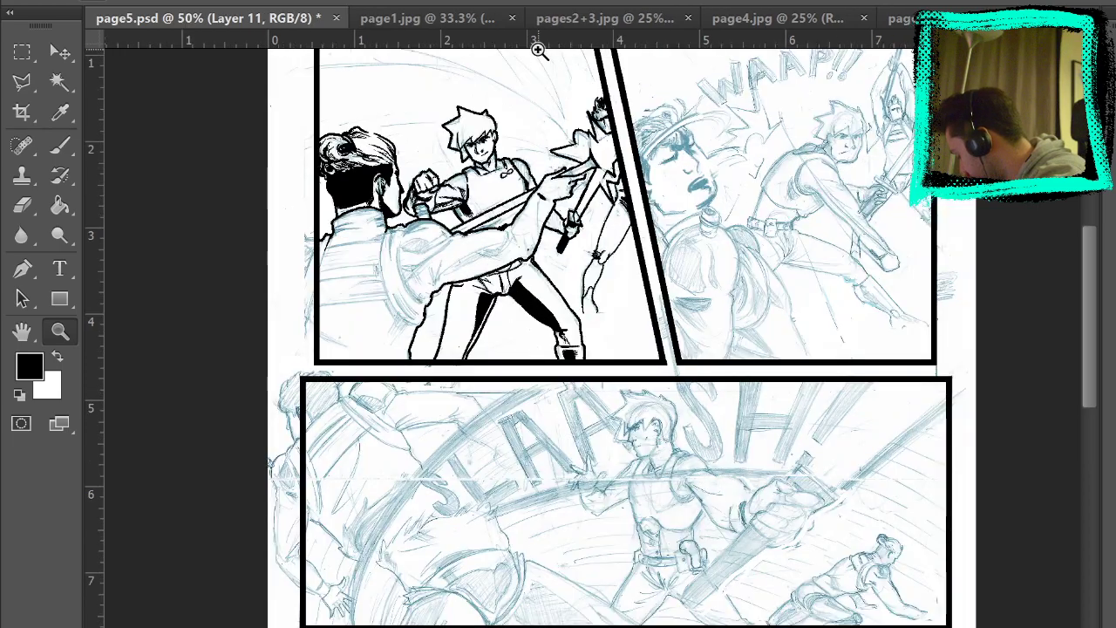
{"action": "left_click", "coordinate": [637, 247]}
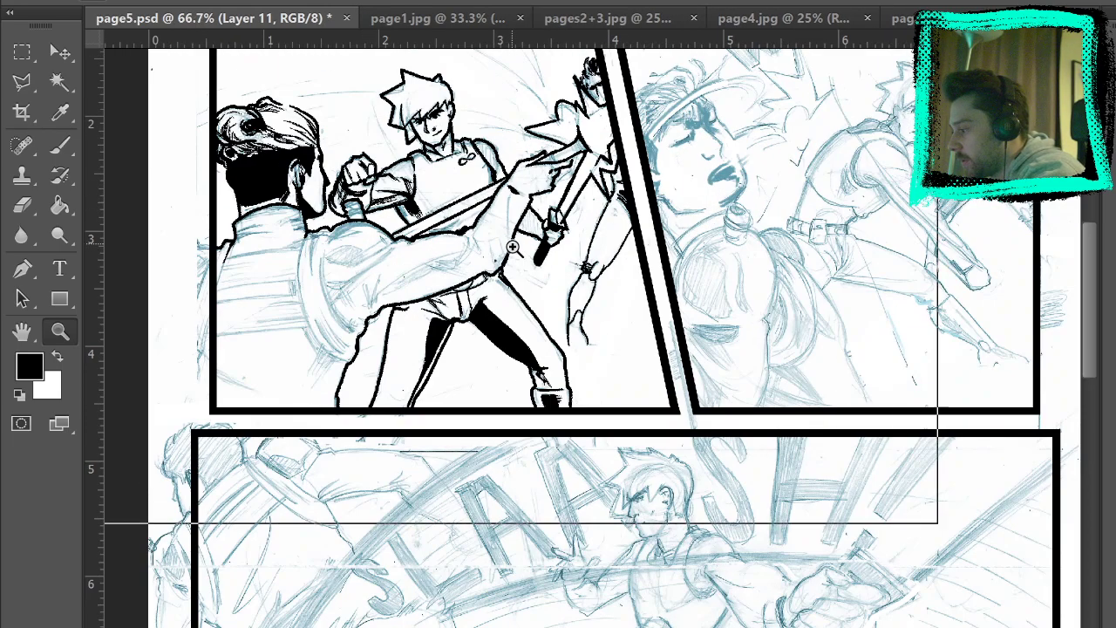
{"action": "left_click", "coordinate": [487, 233]}
{"action": "left_click", "coordinate": [487, 229]}
{"action": "key", "text": "b"}
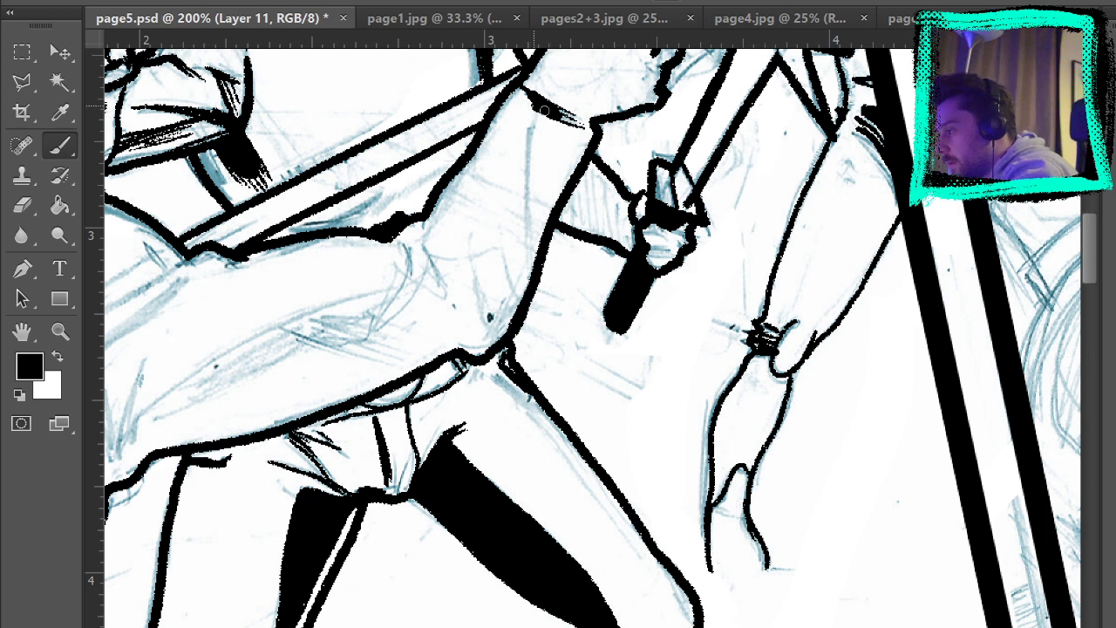
Ink a long curved fold down the foreground figure's forearm from just below the wrist crease, thickening parts of the line.
{"action": "left_click_drag", "start_coordinate": [529, 129], "coordinate": [540, 281]}
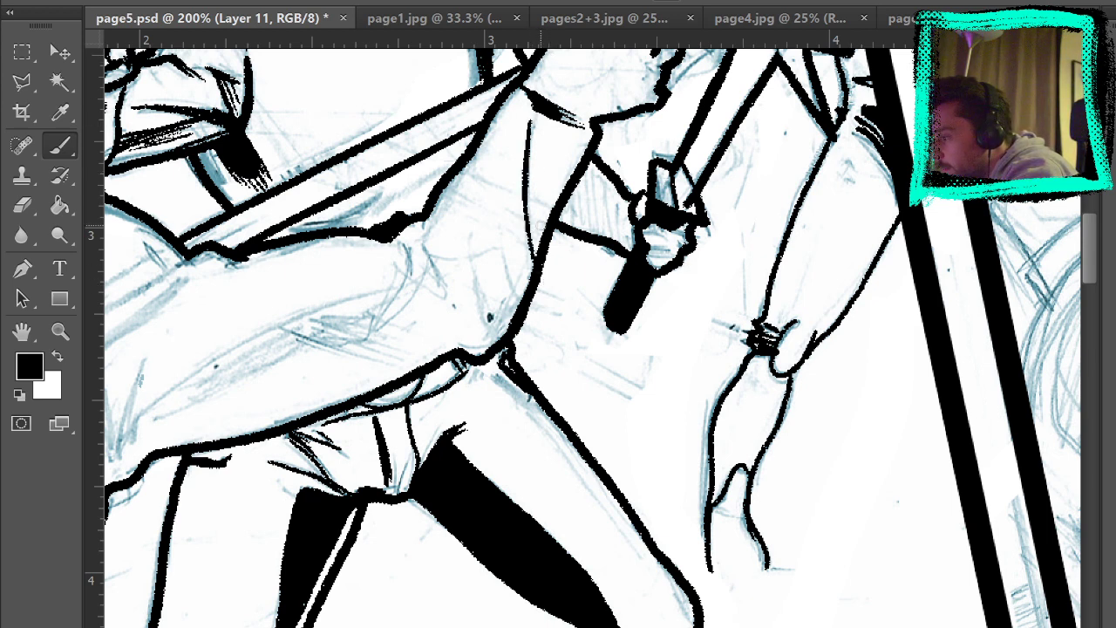
{"action": "left_click_drag", "start_coordinate": [531, 152], "coordinate": [542, 260]}
{"action": "key", "text": "ctrl+z"}
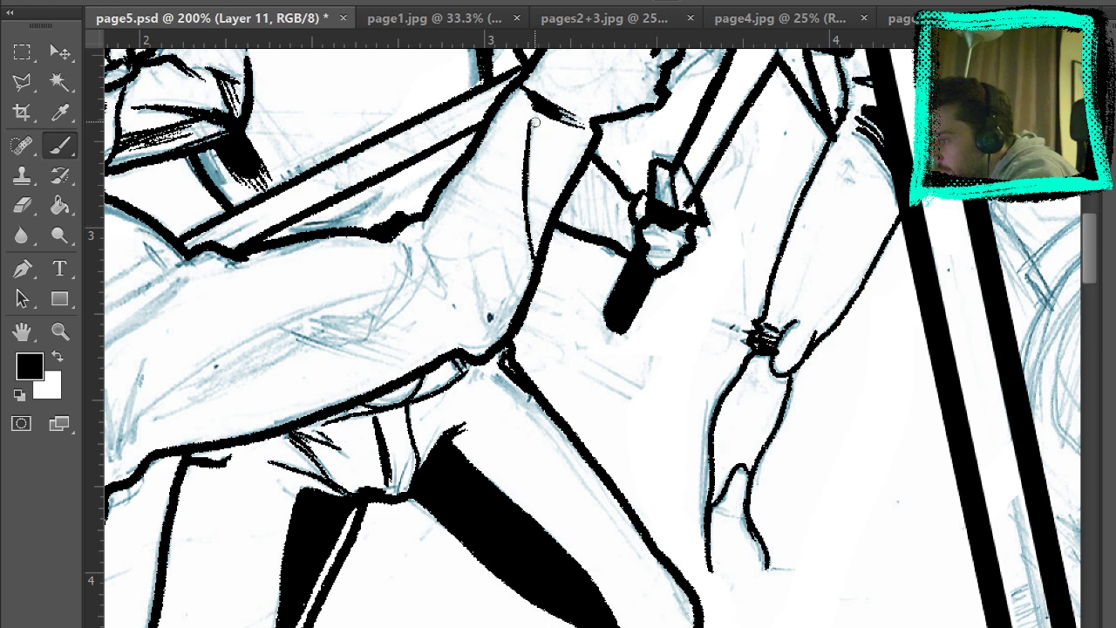
{"action": "left_click_drag", "start_coordinate": [534, 123], "coordinate": [533, 207]}
{"action": "key", "text": "ctrl+z"}
{"action": "left_click_drag", "start_coordinate": [528, 121], "coordinate": [536, 237]}
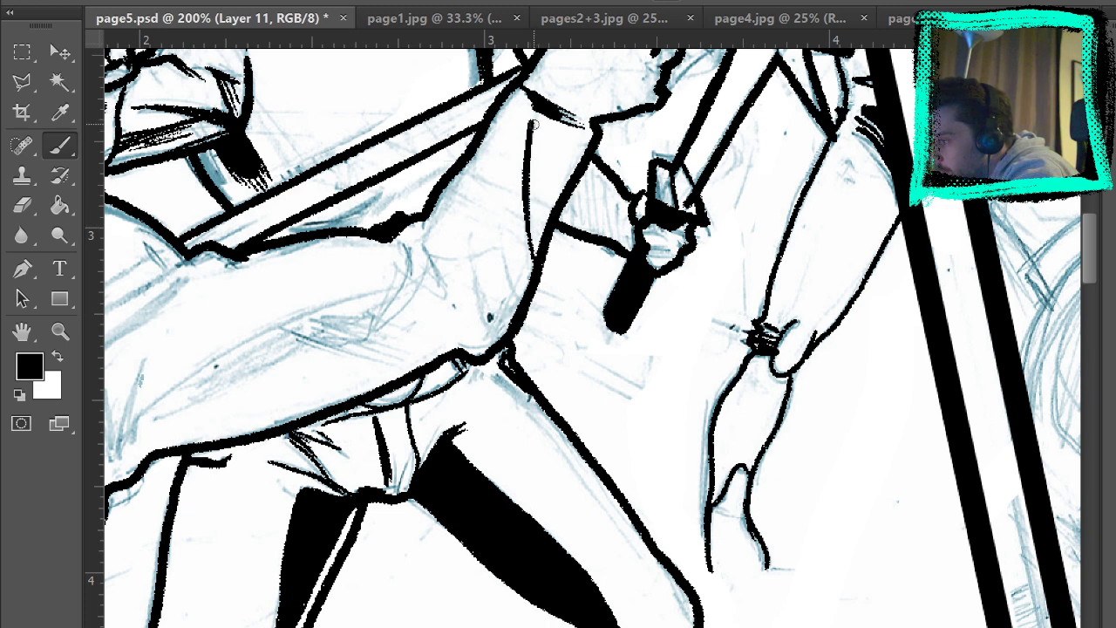
{"action": "mouse_move", "coordinate": [535, 125]}
{"action": "left_mouse_down"}
{"action": "mouse_move", "coordinate": [539, 246]}
{"action": "mouse_move", "coordinate": [535, 122]}
{"action": "left_mouse_up"}
{"action": "key", "text": "ctrl+z"}
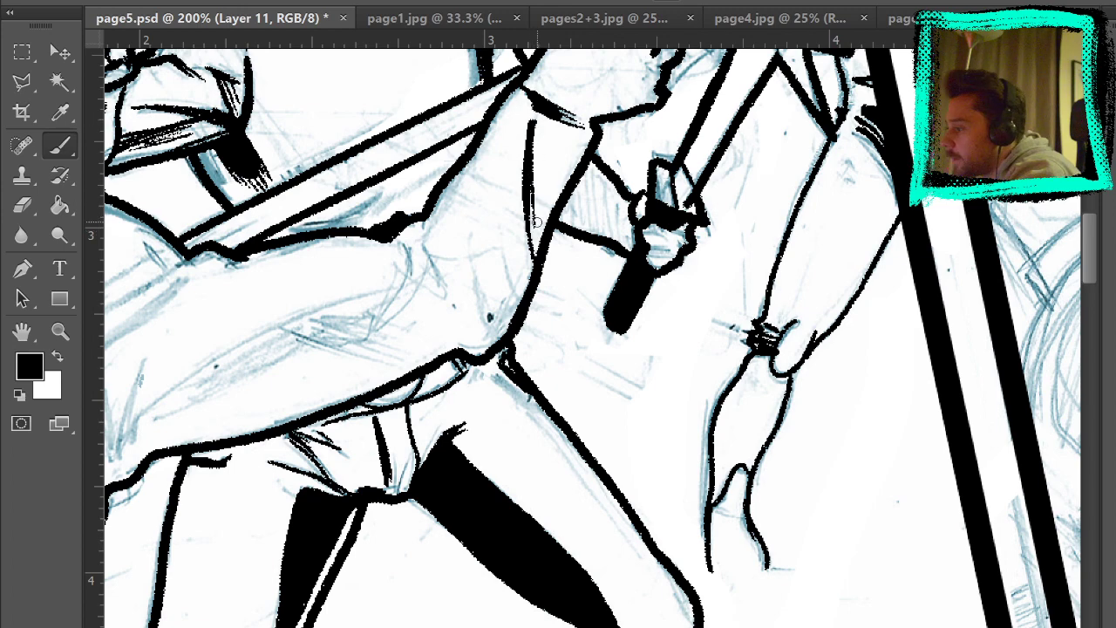
Ink the feathered creases at the foreground figure's elbow, hide the pencil sketch and extend the creases toward the arm's lower contour.
{"action": "left_click_drag", "start_coordinate": [550, 281], "coordinate": [741, 255]}
{"action": "mouse_move", "coordinate": [621, 236]}
{"action": "left_mouse_down"}
{"action": "mouse_move", "coordinate": [631, 261]}
{"action": "mouse_move", "coordinate": [592, 229]}
{"action": "mouse_move", "coordinate": [577, 272]}
{"action": "left_mouse_up"}
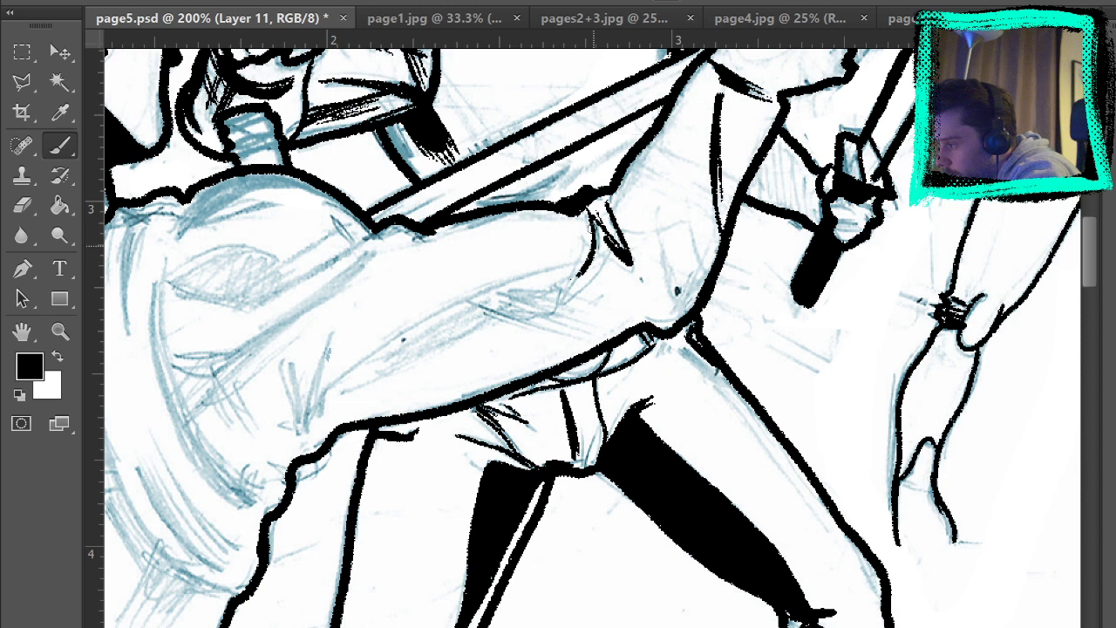
{"action": "left_click_drag", "start_coordinate": [594, 213], "coordinate": [578, 279]}
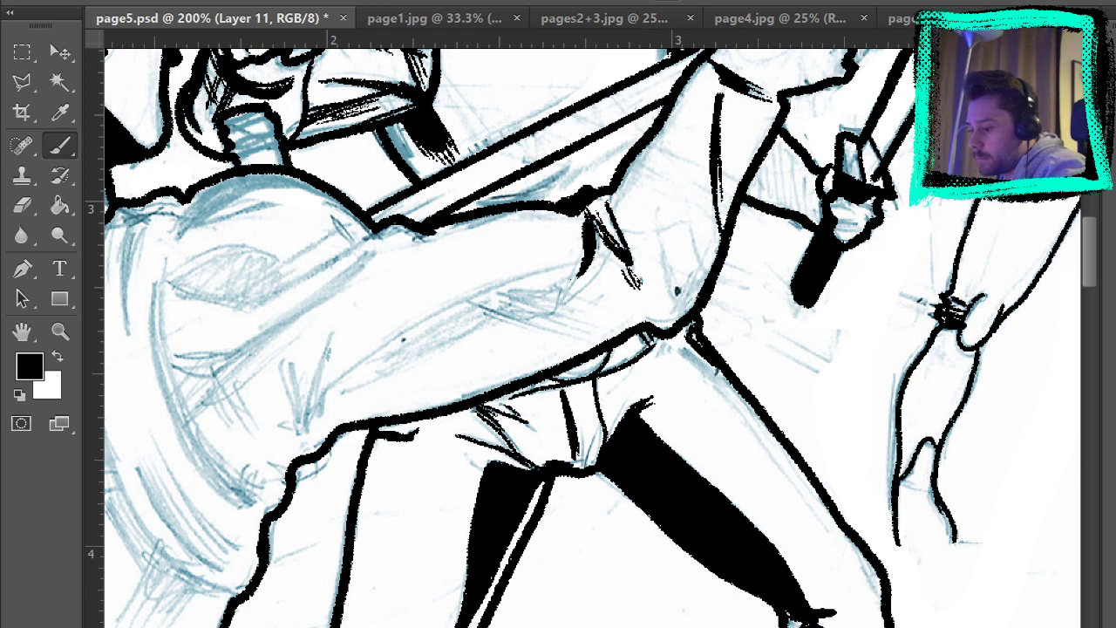
{"action": "key", "text": "ctrl+comma"}
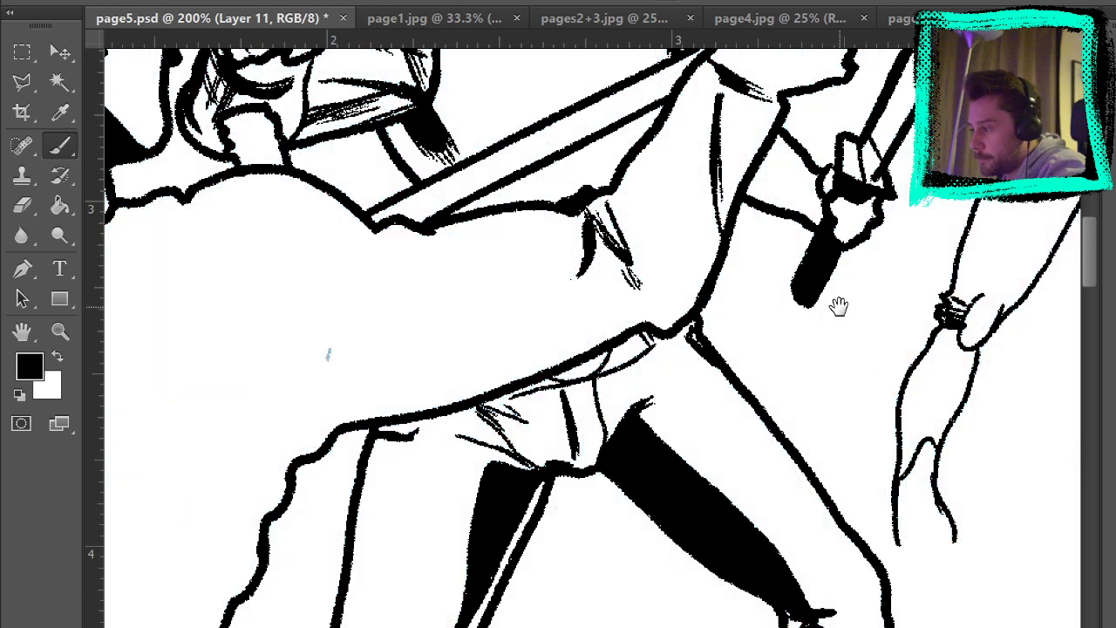
{"action": "left_click_drag", "start_coordinate": [840, 304], "coordinate": [846, 531]}
{"action": "left_click_drag", "start_coordinate": [660, 531], "coordinate": [652, 503]}
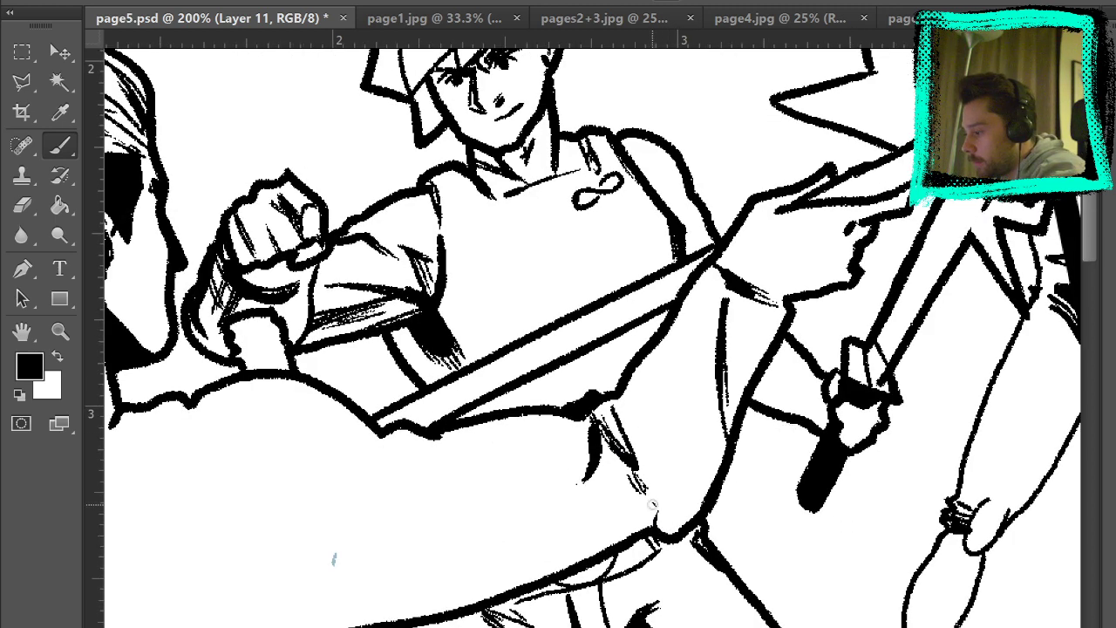
Ink a thin fold line between the elbow creases and the forearm fold, and show the pencil sketch again.
{"action": "left_click_drag", "start_coordinate": [671, 385], "coordinate": [681, 476]}
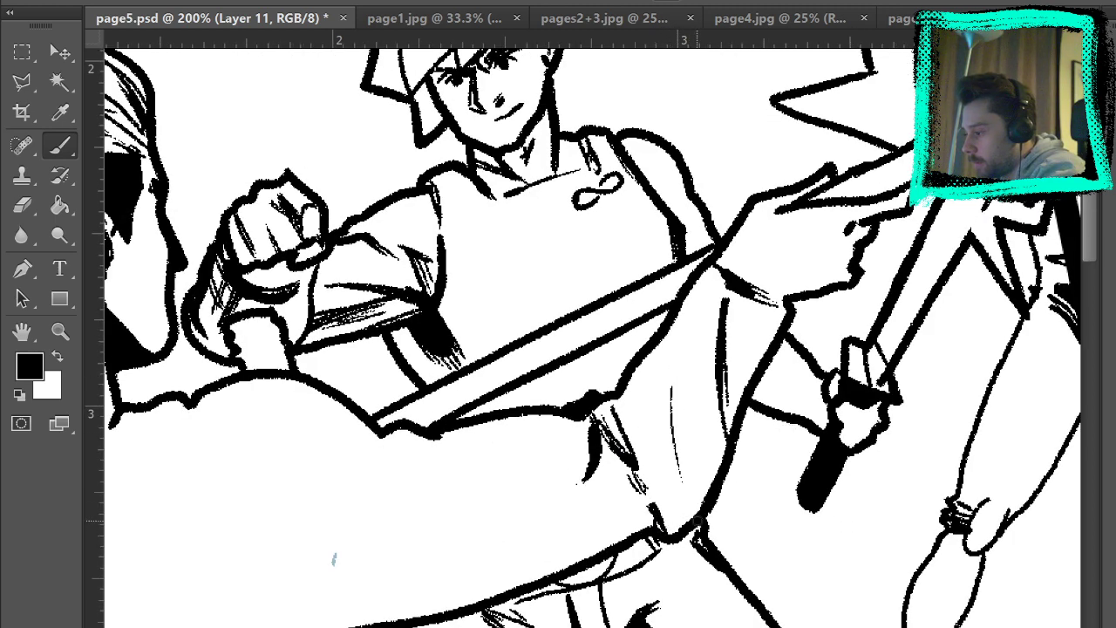
{"action": "left_click_drag", "start_coordinate": [677, 425], "coordinate": [688, 471]}
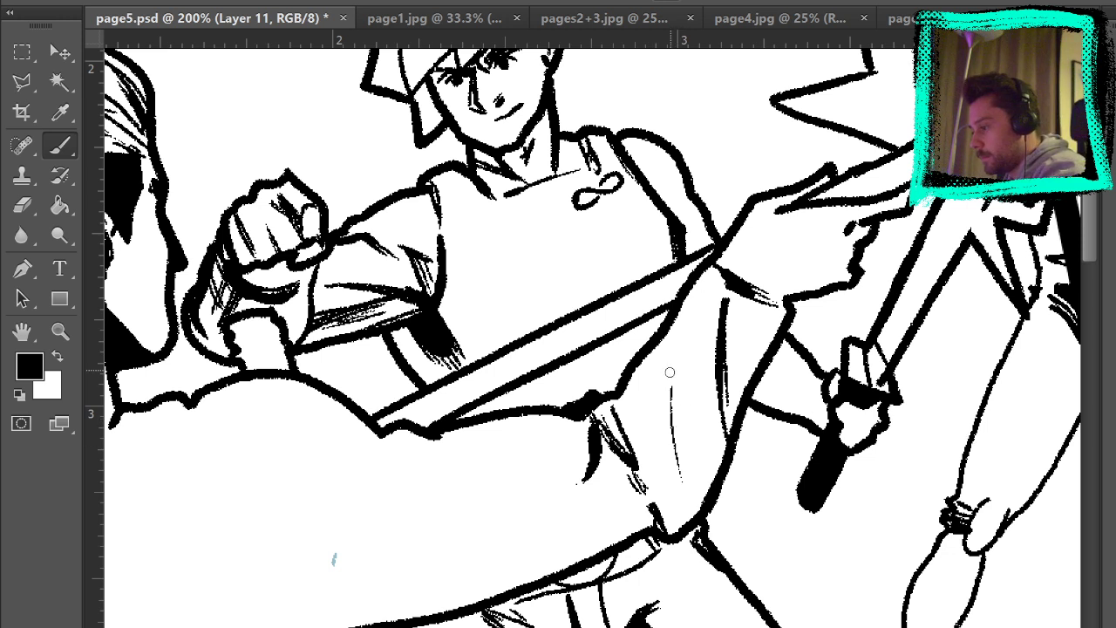
{"action": "key", "text": "ctrl+z"}
{"action": "left_click_drag", "start_coordinate": [669, 357], "coordinate": [675, 484]}
{"action": "key", "text": "ctrl+z"}
{"action": "left_click_drag", "start_coordinate": [673, 410], "coordinate": [662, 495]}
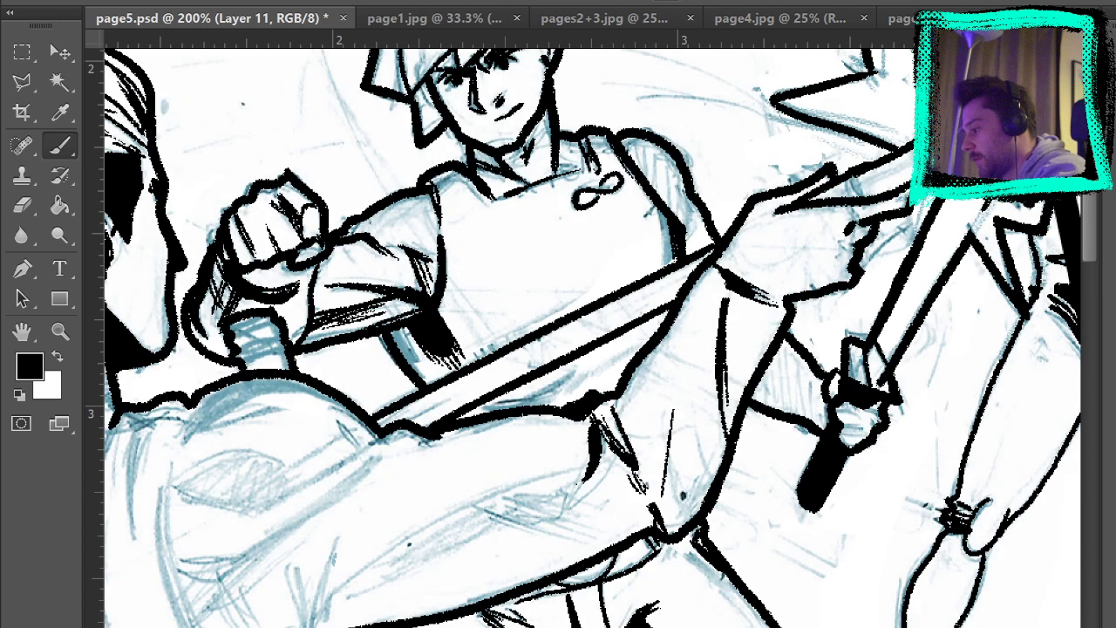
Outline a long tapering shadow shape along the foreground figure's extended upper arm, from the elbow creases back toward the armpit.
{"action": "left_click_drag", "start_coordinate": [660, 377], "coordinate": [789, 197]}
{"action": "mouse_move", "coordinate": [712, 288]}
{"action": "left_mouse_down"}
{"action": "mouse_move", "coordinate": [694, 326]}
{"action": "mouse_move", "coordinate": [451, 436]}
{"action": "left_mouse_up"}
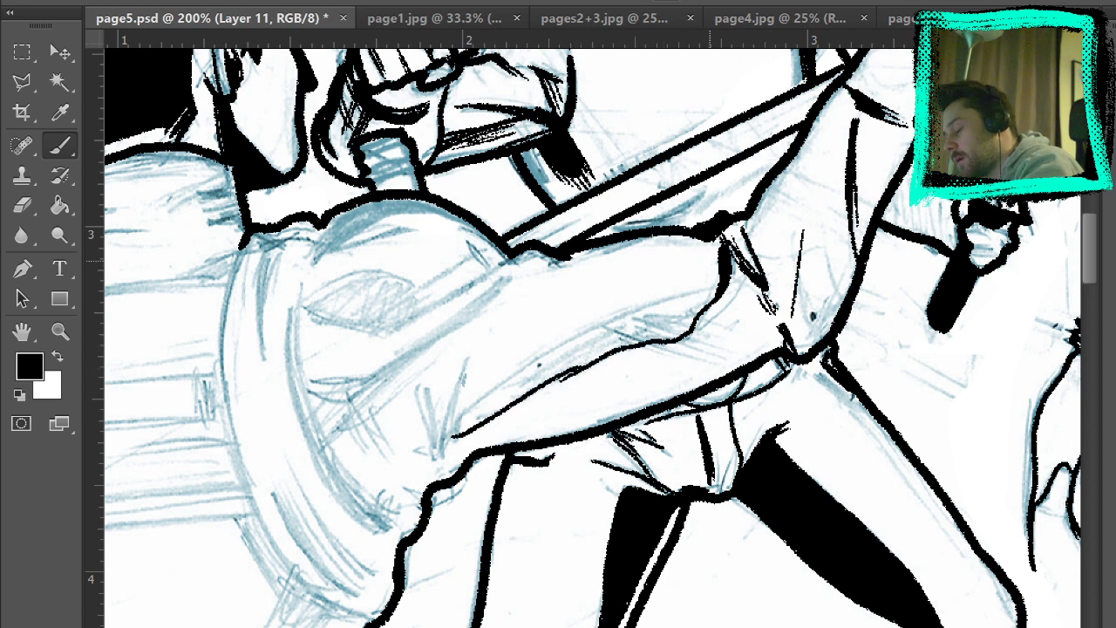
{"action": "key", "text": "ctrl+z"}
{"action": "mouse_move", "coordinate": [577, 371]}
{"action": "left_mouse_down"}
{"action": "mouse_move", "coordinate": [428, 422]}
{"action": "mouse_move", "coordinate": [435, 439]}
{"action": "mouse_move", "coordinate": [509, 376]}
{"action": "mouse_move", "coordinate": [649, 300]}
{"action": "mouse_move", "coordinate": [720, 281]}
{"action": "left_mouse_up"}
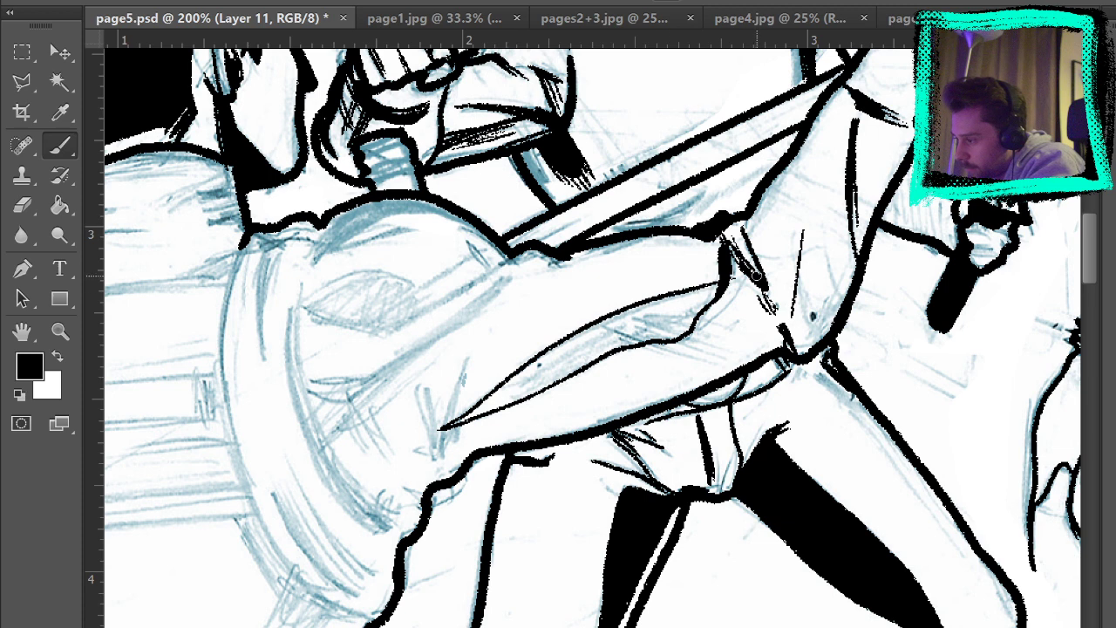
{"action": "key", "text": "ctrl+z"}
{"action": "mouse_move", "coordinate": [441, 427]}
{"action": "left_mouse_down"}
{"action": "mouse_move", "coordinate": [540, 356]}
{"action": "mouse_move", "coordinate": [717, 276]}
{"action": "left_mouse_up"}
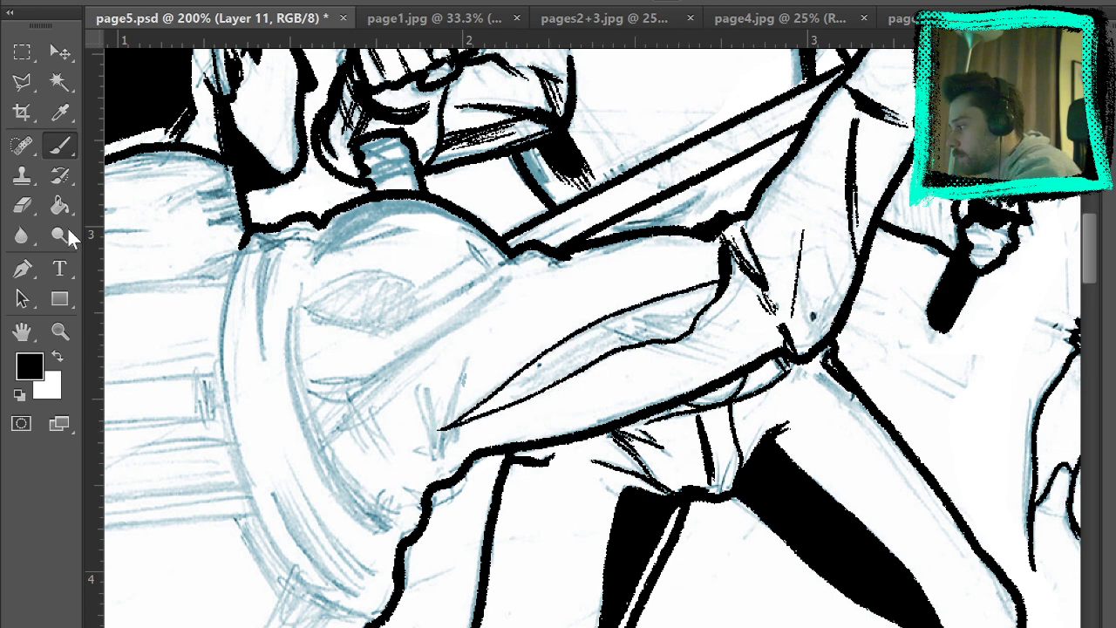
Fill the outlined upper-arm shadow with solid black and feather its lower edge near the elbow with short brush strokes.
{"action": "key", "text": "g"}
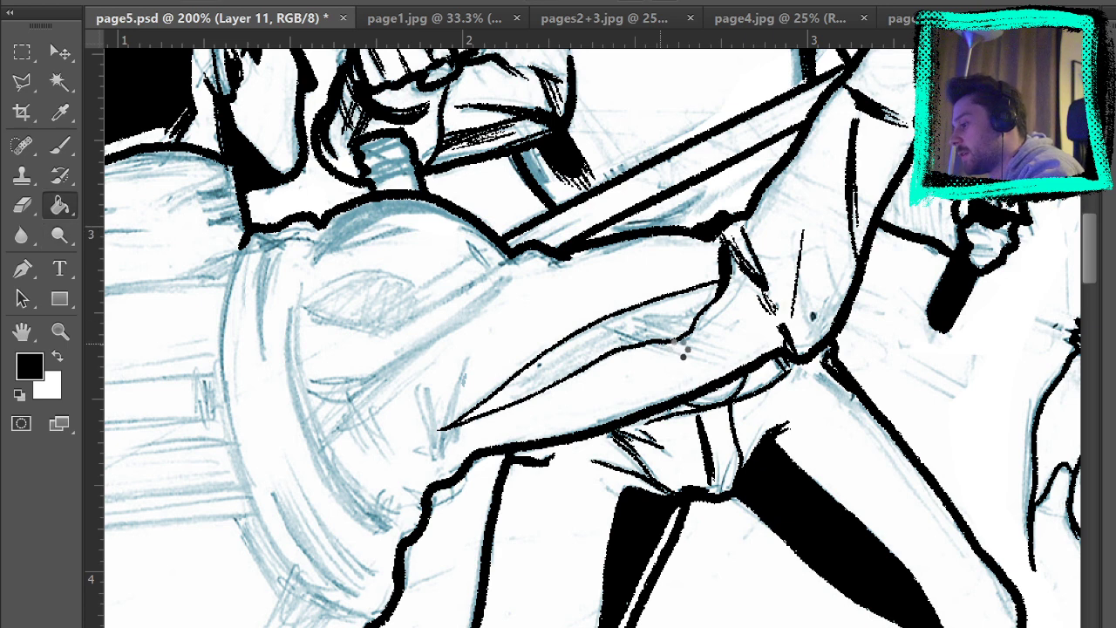
{"action": "left_click", "coordinate": [684, 351]}
{"action": "key", "text": "ctrl+z"}
{"action": "left_click", "coordinate": [666, 331]}
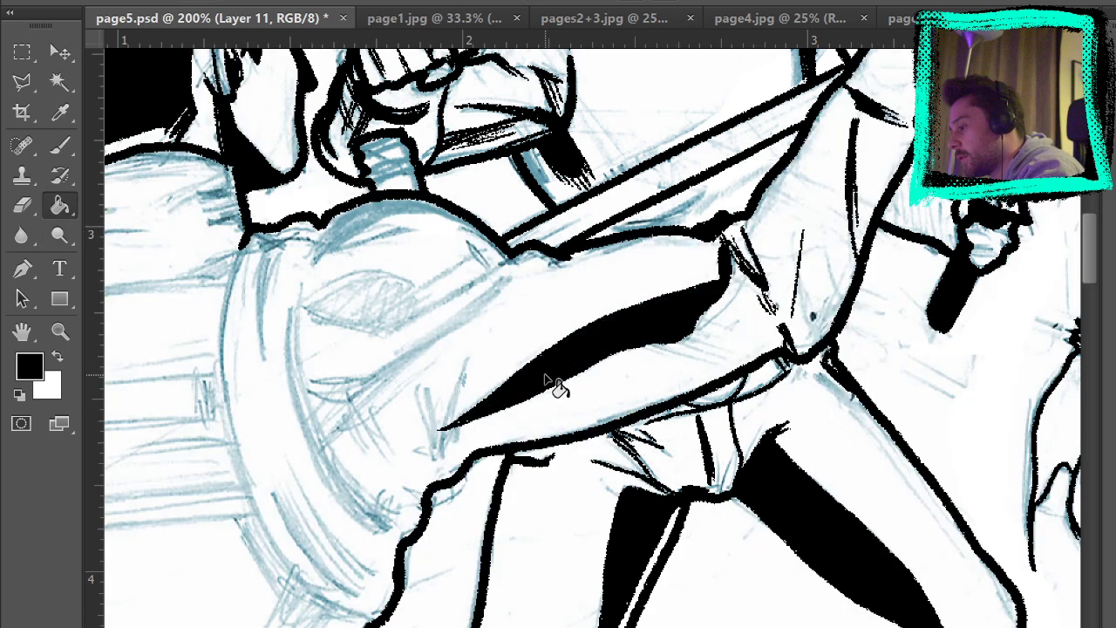
{"action": "left_click", "coordinate": [59, 148]}
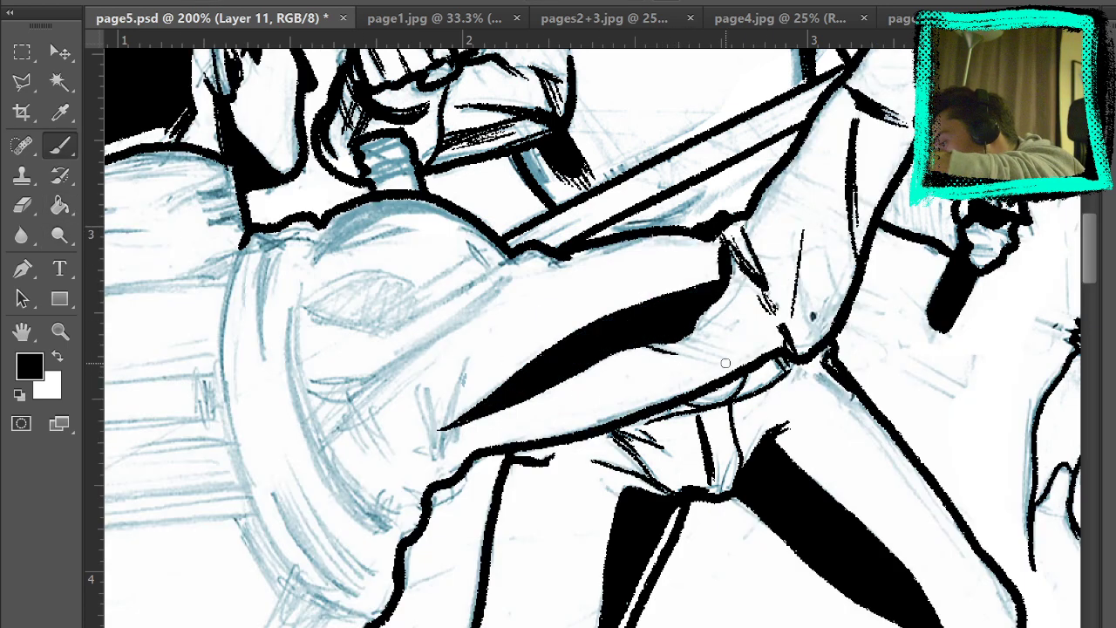
{"action": "left_click_drag", "start_coordinate": [650, 347], "coordinate": [715, 359]}
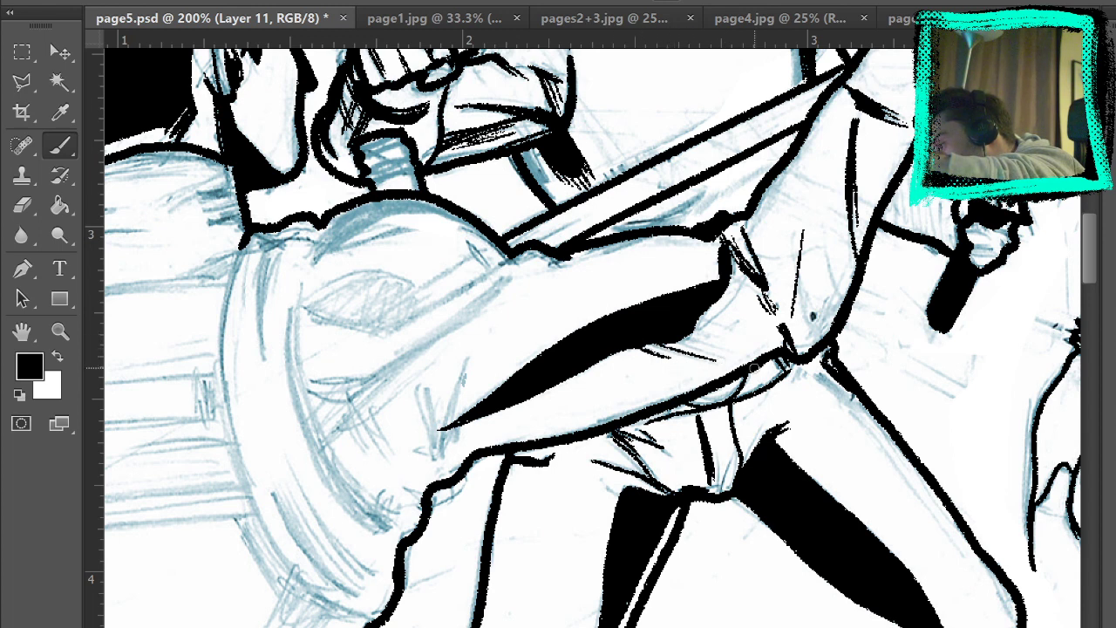
{"action": "left_click_drag", "start_coordinate": [641, 344], "coordinate": [740, 359]}
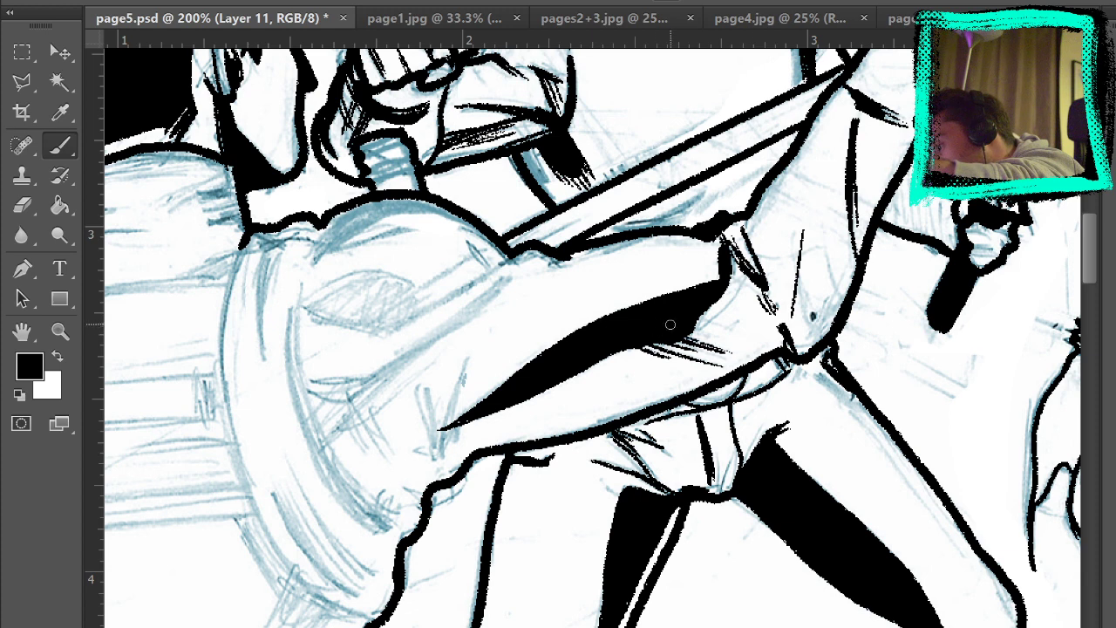
{"action": "left_click_drag", "start_coordinate": [692, 333], "coordinate": [727, 345]}
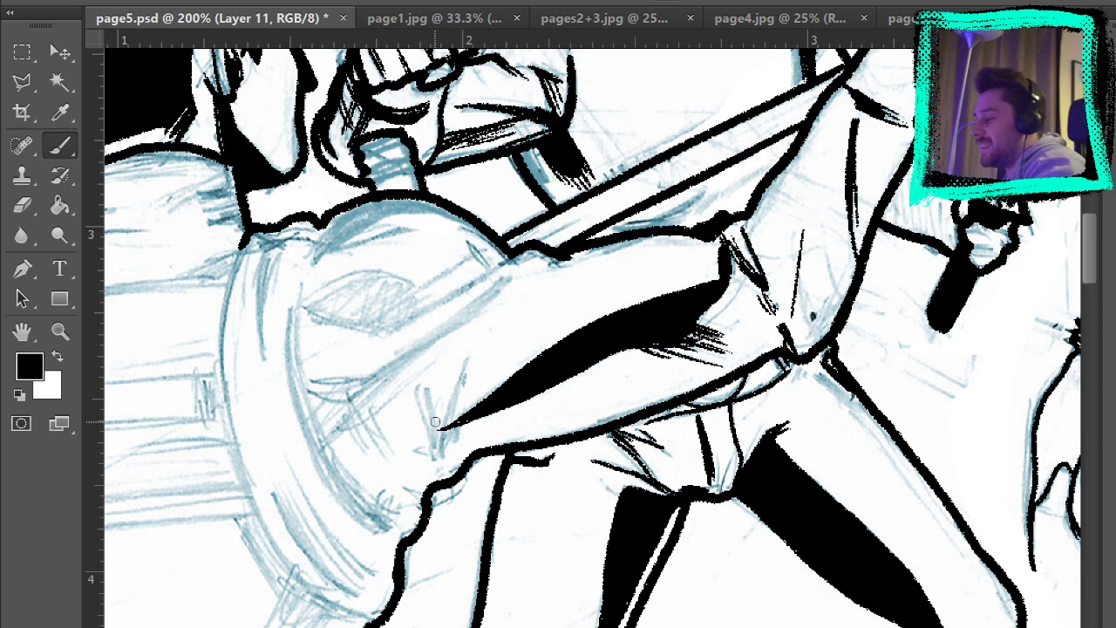
Ink a V-shaped pair of heavy creases at the armpit end of the upper-arm shadow.
{"action": "left_click_drag", "start_coordinate": [464, 371], "coordinate": [438, 459]}
{"action": "left_click_drag", "start_coordinate": [462, 394], "coordinate": [436, 460]}
{"action": "left_click_drag", "start_coordinate": [443, 415], "coordinate": [434, 462]}
{"action": "left_click_drag", "start_coordinate": [430, 388], "coordinate": [435, 460]}
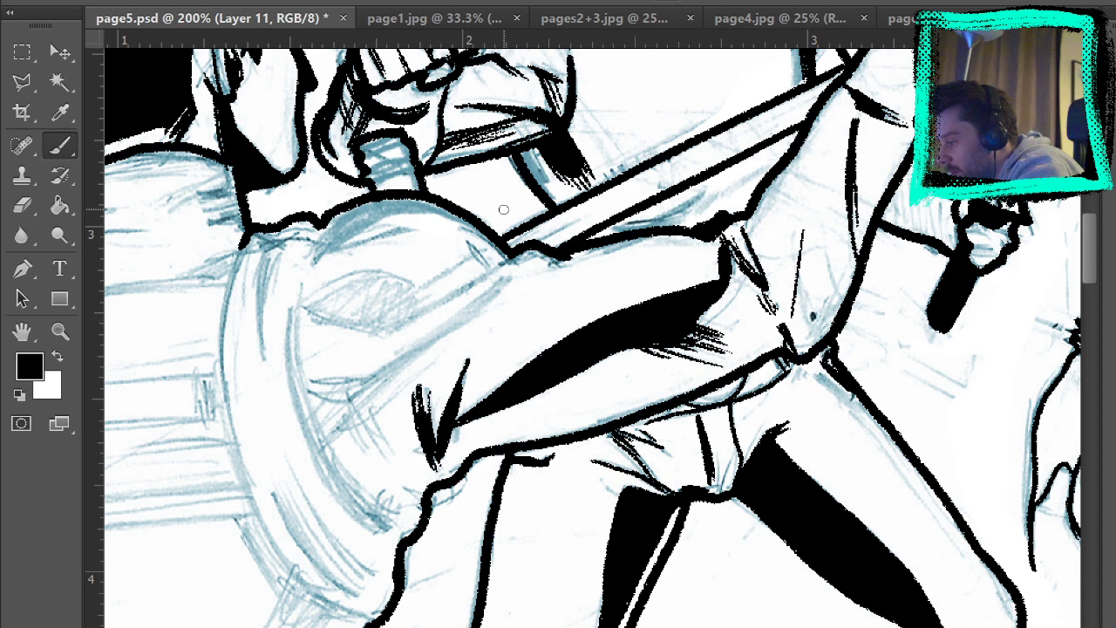
Ink the curved sleeve seam around the foreground figure's shoulder, running from beside the shoulder down toward the armpit.
{"action": "key", "text": "ctrl+0"}
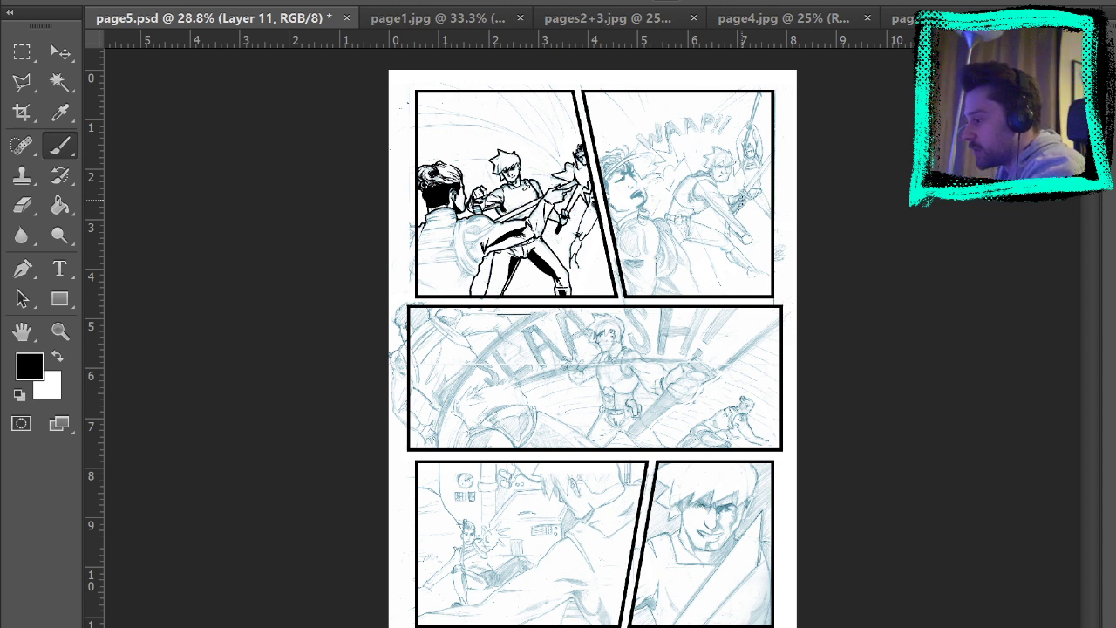
{"action": "left_click", "coordinate": [70, 332]}
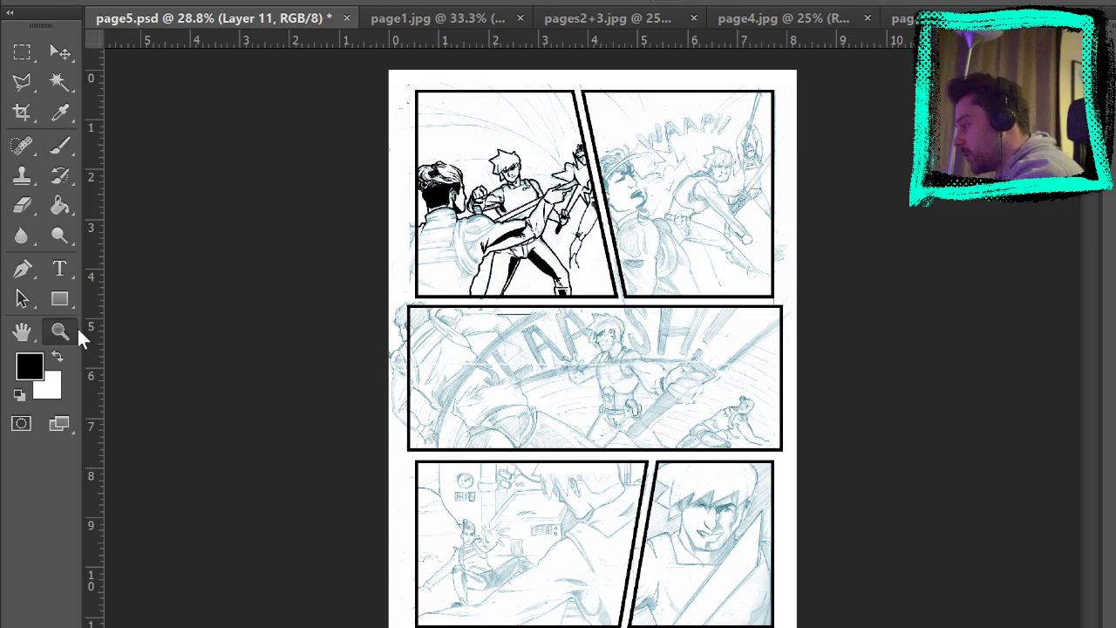
{"action": "left_click_drag", "start_coordinate": [530, 210], "coordinate": [488, 208]}
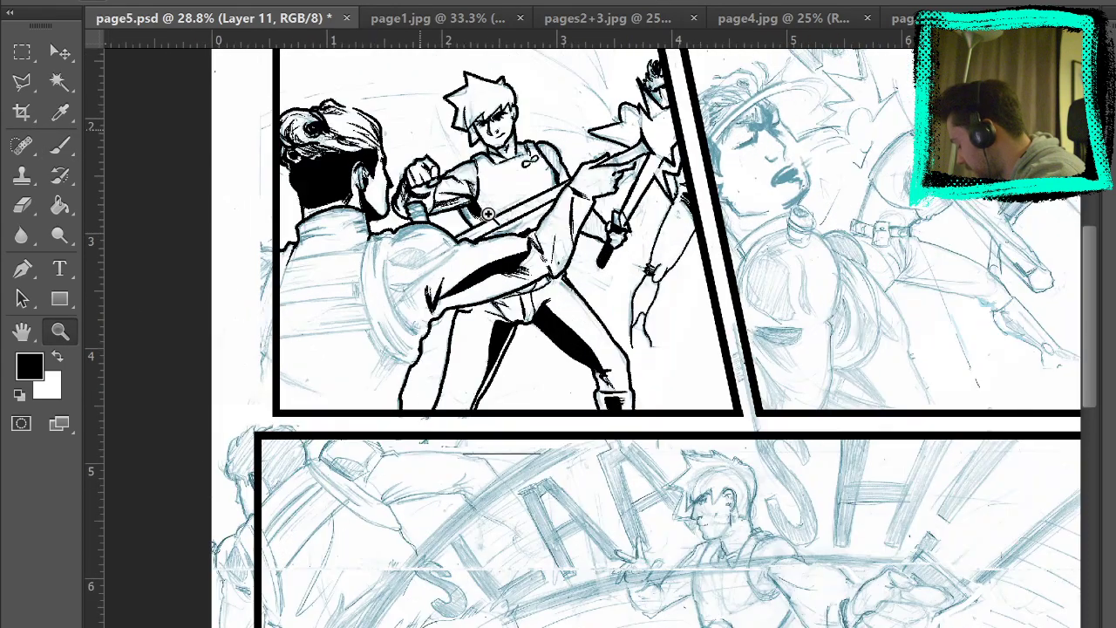
{"action": "left_click", "coordinate": [503, 226]}
{"action": "left_click", "coordinate": [391, 264]}
{"action": "left_click", "coordinate": [68, 152]}
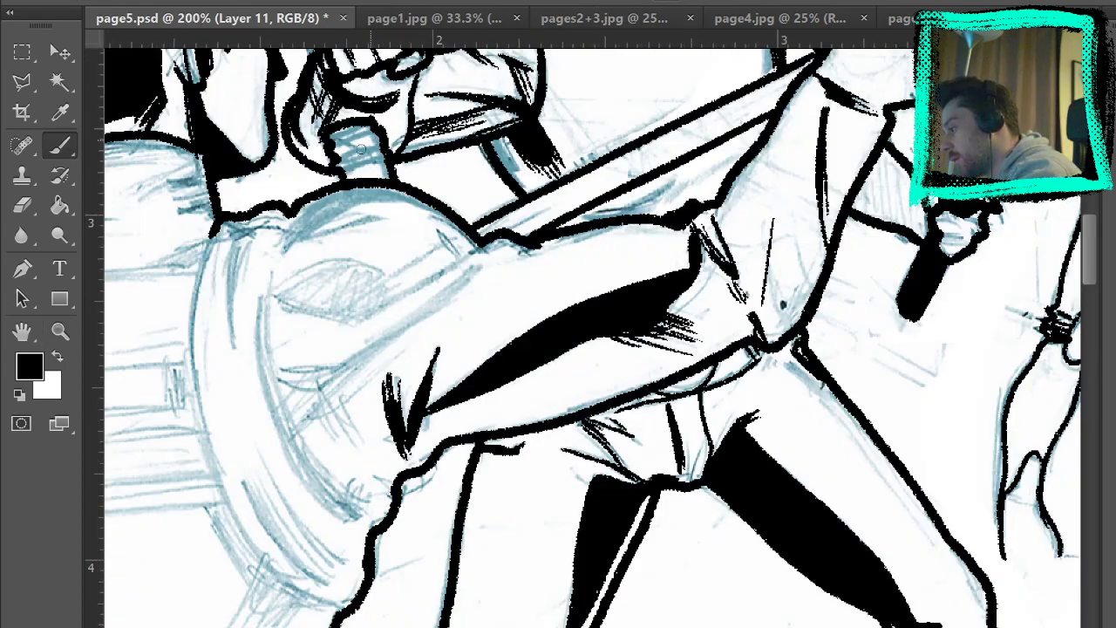
{"action": "mouse_move", "coordinate": [263, 281]}
{"action": "left_mouse_down"}
{"action": "mouse_move", "coordinate": [263, 331]}
{"action": "mouse_move", "coordinate": [338, 513]}
{"action": "left_mouse_up"}
{"action": "key", "text": "ctrl+z"}
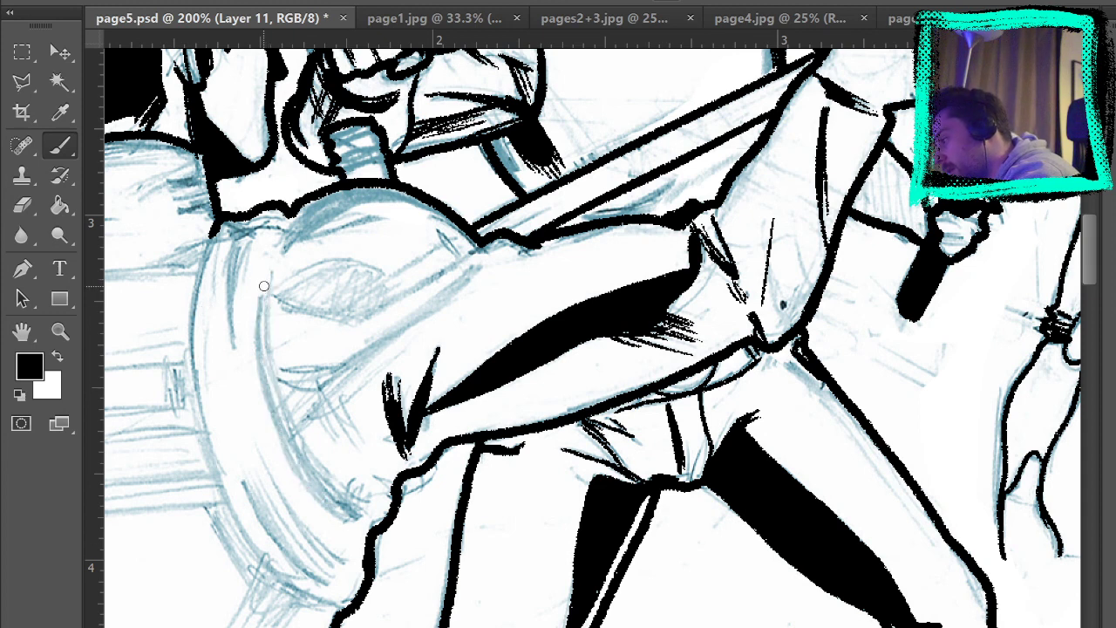
{"action": "mouse_move", "coordinate": [263, 283]}
{"action": "left_mouse_down"}
{"action": "mouse_move", "coordinate": [353, 503]}
{"action": "mouse_move", "coordinate": [269, 375]}
{"action": "mouse_move", "coordinate": [317, 471]}
{"action": "mouse_move", "coordinate": [338, 494]}
{"action": "mouse_move", "coordinate": [262, 327]}
{"action": "mouse_move", "coordinate": [278, 406]}
{"action": "mouse_move", "coordinate": [354, 510]}
{"action": "mouse_move", "coordinate": [288, 434]}
{"action": "mouse_move", "coordinate": [348, 515]}
{"action": "mouse_move", "coordinate": [338, 502]}
{"action": "left_mouse_up"}
{"action": "key", "text": "ctrl+z"}
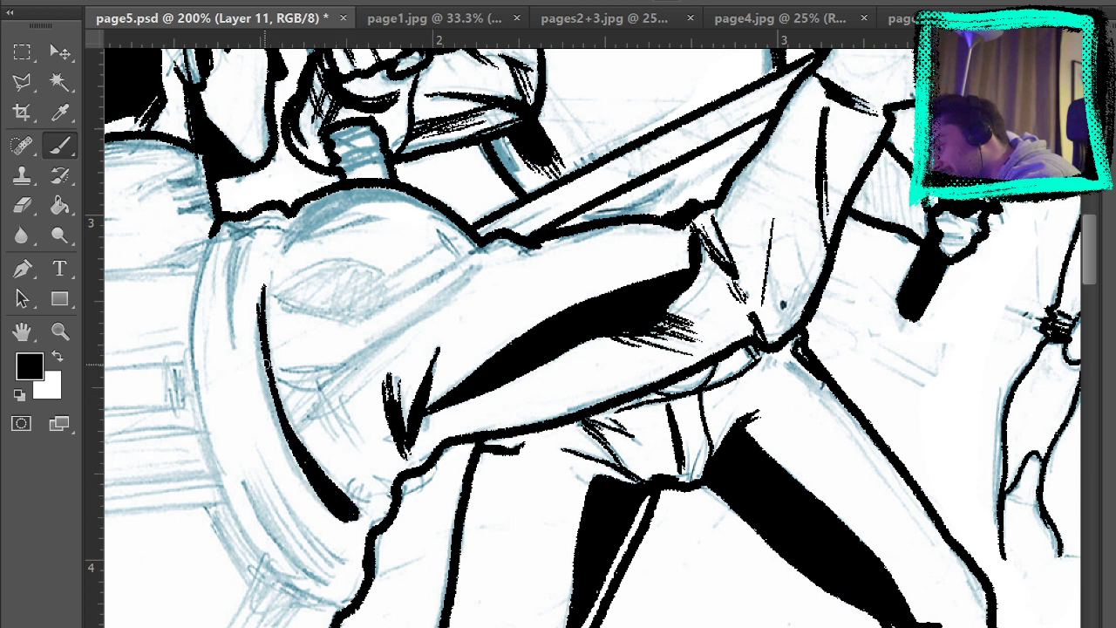
Thicken and feather the lower part of the sleeve seam and connect its end to the arm contour with short strokes.
{"action": "left_click_drag", "start_coordinate": [267, 380], "coordinate": [338, 525]}
{"action": "left_click_drag", "start_coordinate": [273, 402], "coordinate": [332, 513]}
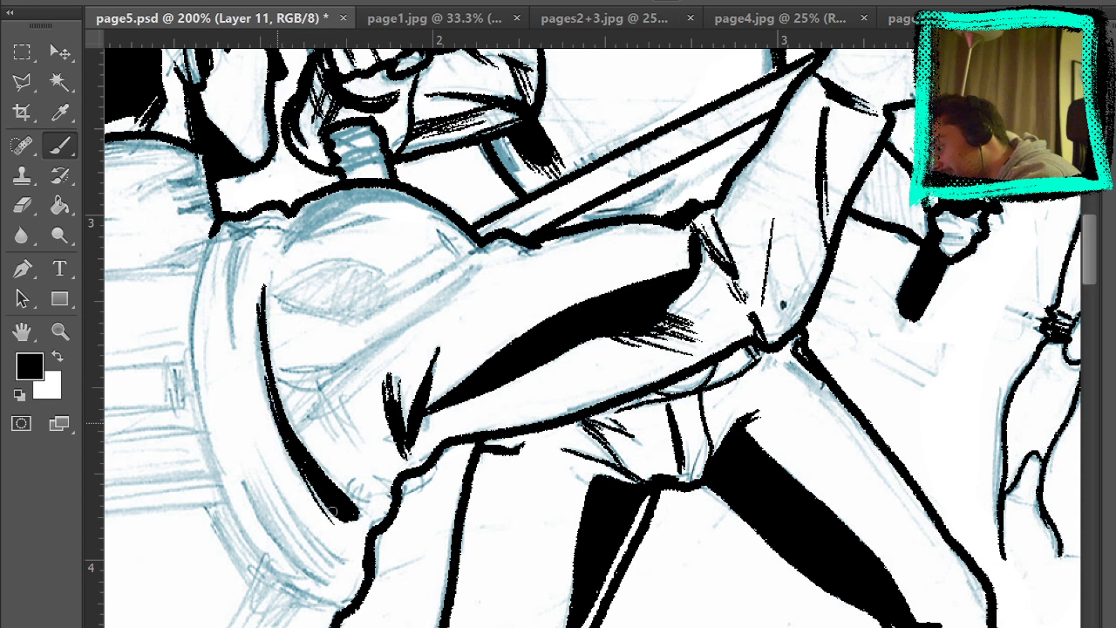
{"action": "left_click_drag", "start_coordinate": [276, 428], "coordinate": [351, 531]}
{"action": "mouse_move", "coordinate": [352, 482]}
{"action": "left_mouse_down"}
{"action": "mouse_move", "coordinate": [351, 514]}
{"action": "mouse_move", "coordinate": [360, 513]}
{"action": "left_mouse_up"}
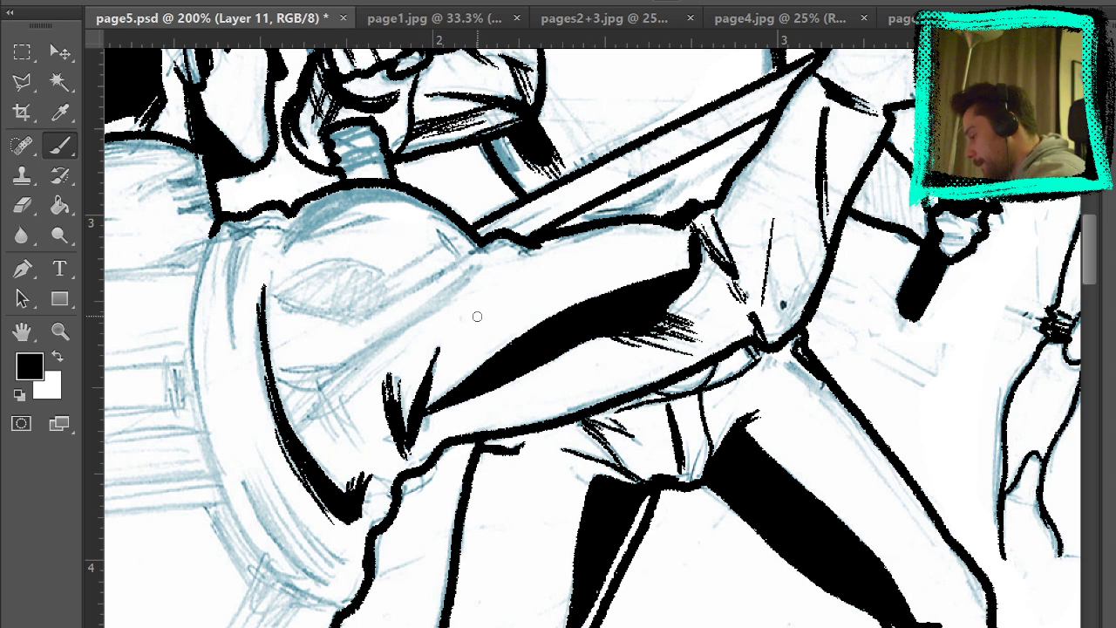
{"action": "left_click_drag", "start_coordinate": [366, 481], "coordinate": [390, 489]}
{"action": "left_click_drag", "start_coordinate": [369, 477], "coordinate": [393, 485]}
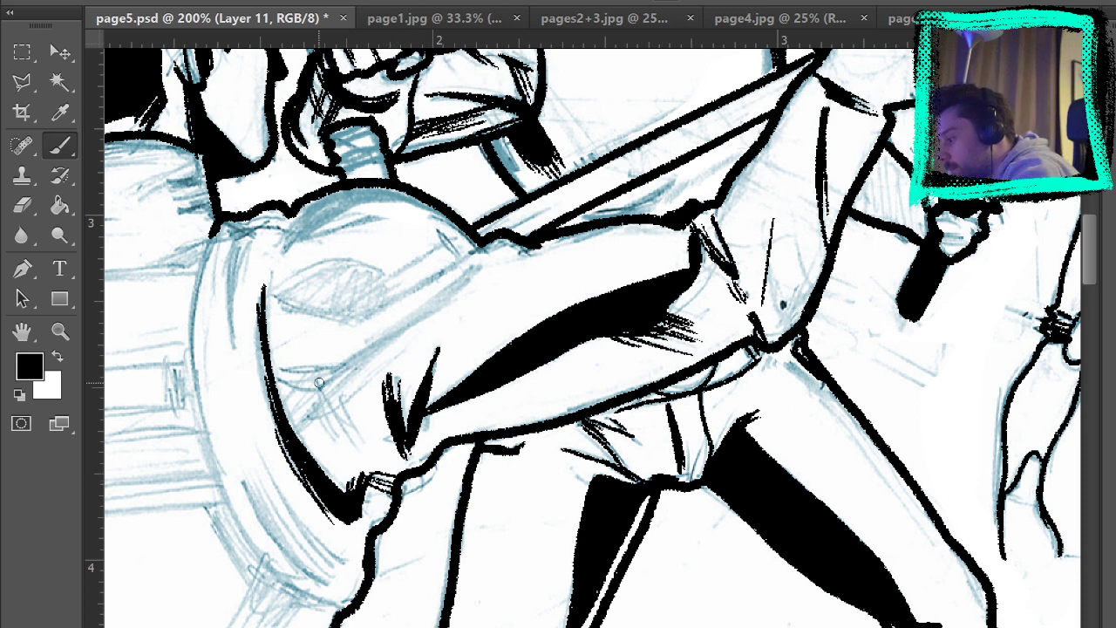
Cross-hatch a small shadow on the sleeve between the curved seam and the armpit creases.
{"action": "mouse_move", "coordinate": [312, 385]}
{"action": "left_mouse_down"}
{"action": "mouse_move", "coordinate": [316, 414]}
{"action": "mouse_move", "coordinate": [363, 452]}
{"action": "mouse_move", "coordinate": [343, 400]}
{"action": "mouse_move", "coordinate": [354, 431]}
{"action": "left_mouse_up"}
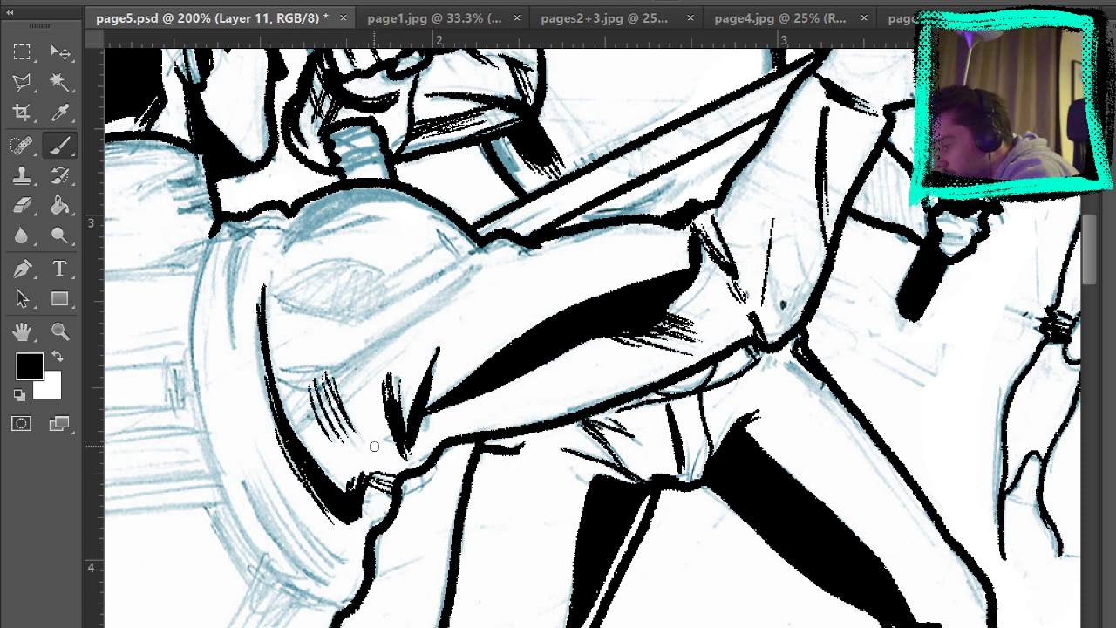
{"action": "mouse_move", "coordinate": [354, 366]}
{"action": "left_mouse_down"}
{"action": "mouse_move", "coordinate": [291, 436]}
{"action": "mouse_move", "coordinate": [286, 413]}
{"action": "left_mouse_up"}
{"action": "left_click_drag", "start_coordinate": [318, 373], "coordinate": [284, 408]}
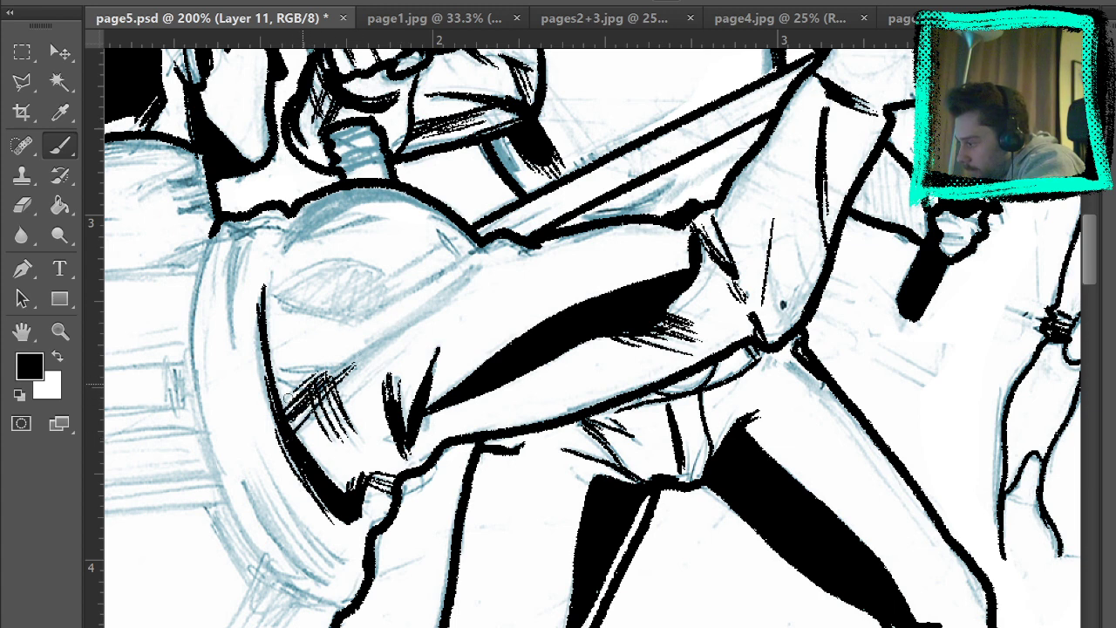
{"action": "left_click_drag", "start_coordinate": [347, 363], "coordinate": [288, 430]}
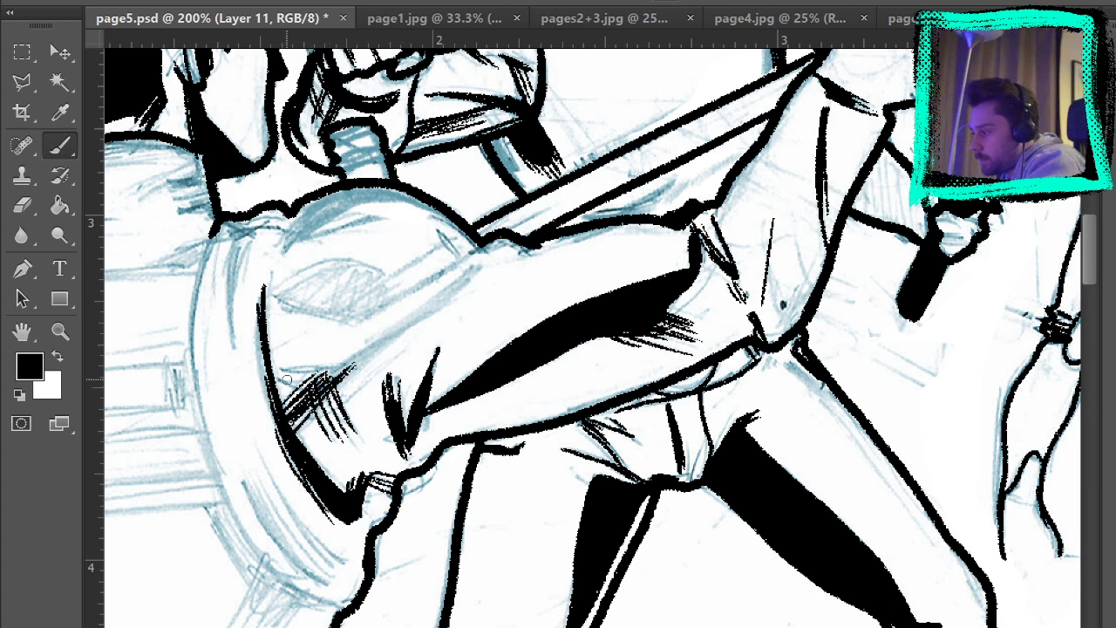
Ink a long diagonal fold from the cross-hatching up across the upper arm, thickening its lower part with feathered strokes.
{"action": "mouse_move", "coordinate": [288, 380]}
{"action": "left_mouse_down"}
{"action": "mouse_move", "coordinate": [342, 363]}
{"action": "mouse_move", "coordinate": [465, 282]}
{"action": "left_mouse_up"}
{"action": "left_click_drag", "start_coordinate": [342, 361], "coordinate": [448, 291]}
{"action": "left_click_drag", "start_coordinate": [320, 377], "coordinate": [385, 343]}
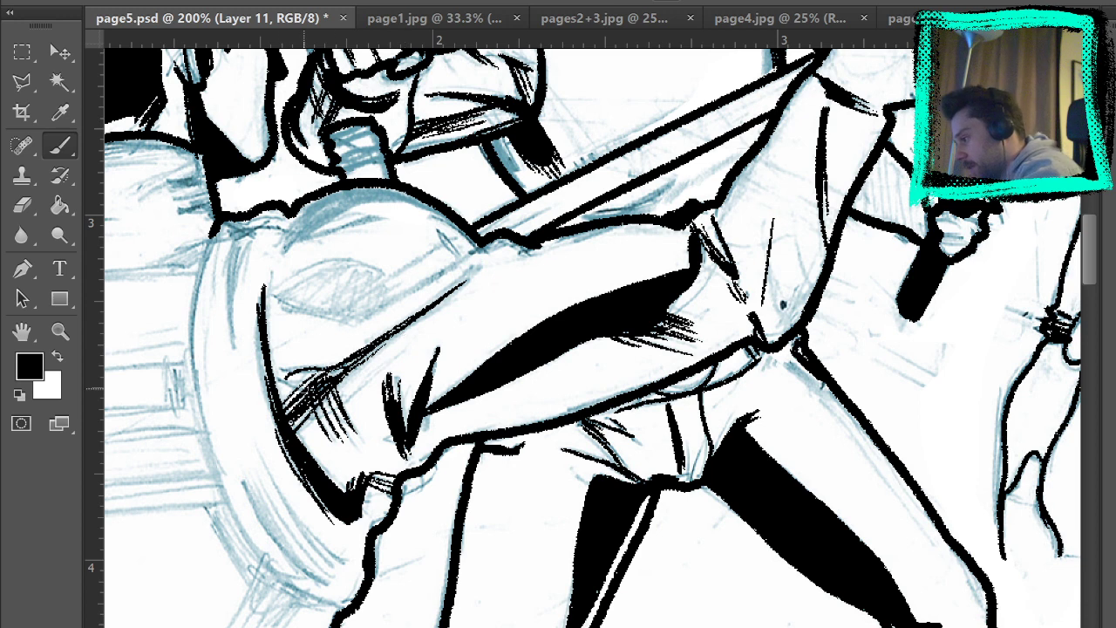
{"action": "left_click_drag", "start_coordinate": [292, 384], "coordinate": [387, 338]}
{"action": "mouse_move", "coordinate": [341, 375]}
{"action": "left_mouse_down"}
{"action": "mouse_move", "coordinate": [458, 269]}
{"action": "mouse_move", "coordinate": [366, 366]}
{"action": "mouse_move", "coordinate": [401, 331]}
{"action": "left_mouse_up"}
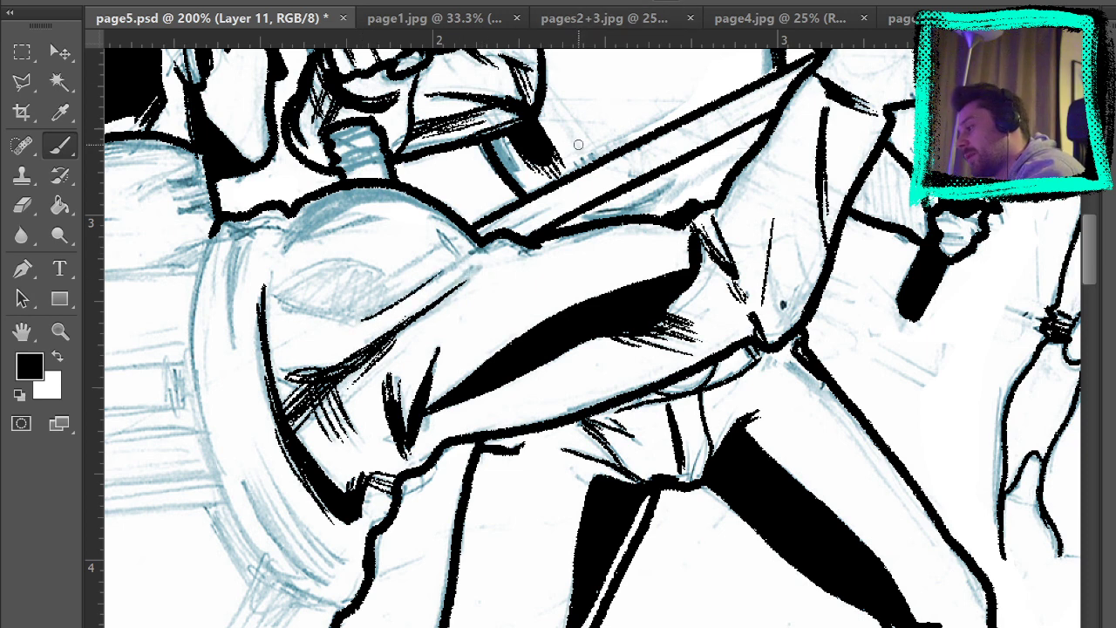
Ink the folds and hatching on the foreground figure's shoulder, close the oval shadow shape and fill it with solid black.
{"action": "mouse_move", "coordinate": [368, 321]}
{"action": "left_mouse_down"}
{"action": "mouse_move", "coordinate": [296, 312]}
{"action": "mouse_move", "coordinate": [280, 287]}
{"action": "mouse_move", "coordinate": [397, 272]}
{"action": "mouse_move", "coordinate": [451, 235]}
{"action": "mouse_move", "coordinate": [451, 260]}
{"action": "left_mouse_up"}
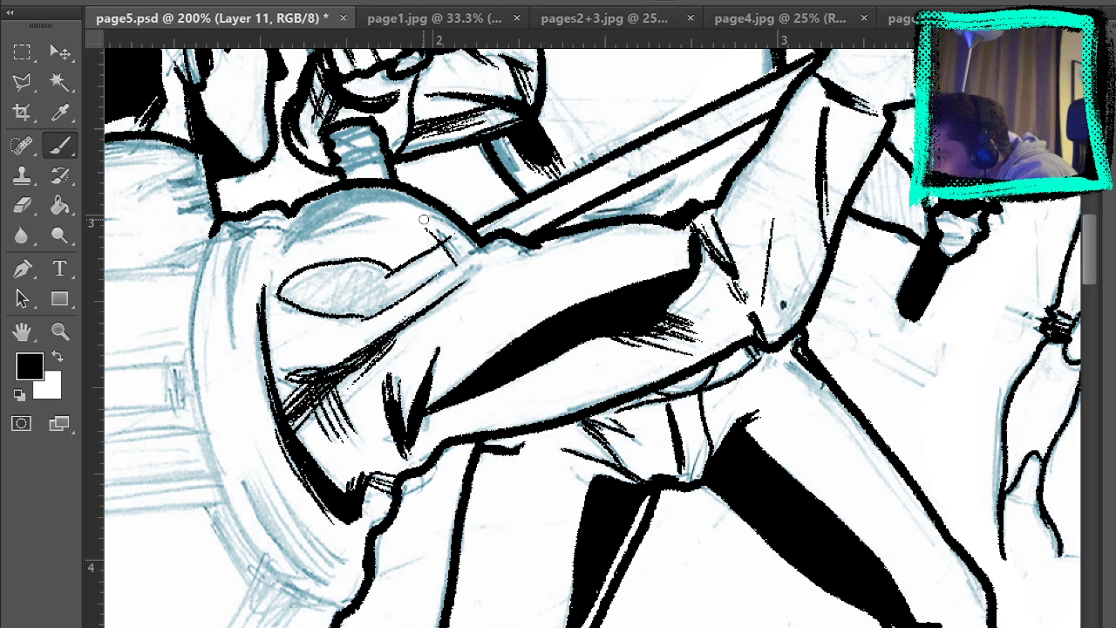
{"action": "left_click_drag", "start_coordinate": [428, 222], "coordinate": [462, 257]}
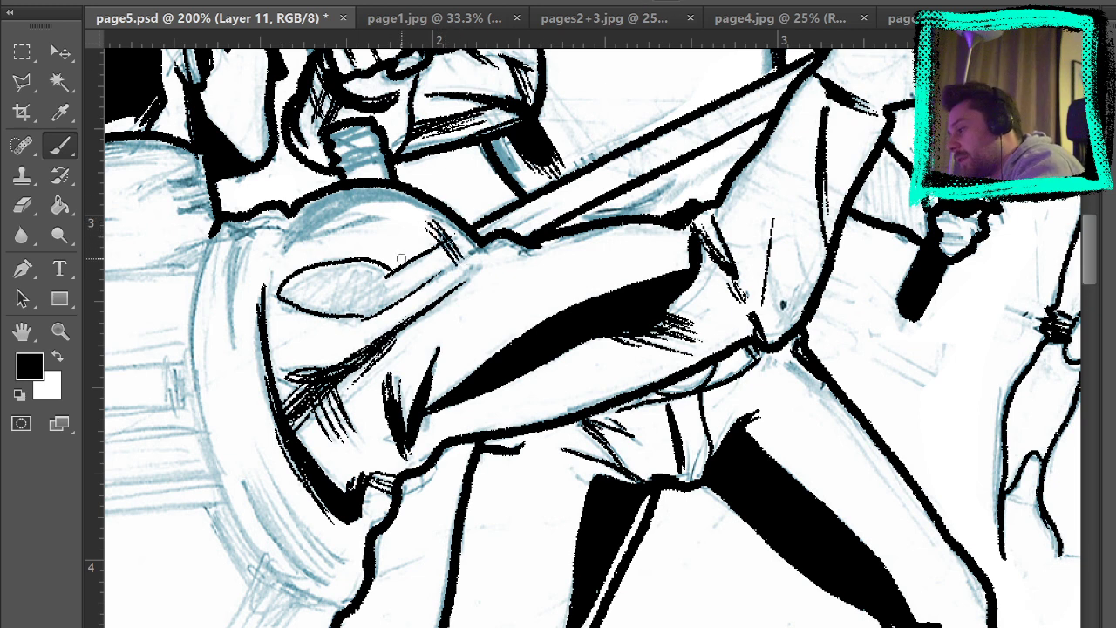
{"action": "left_click_drag", "start_coordinate": [392, 272], "coordinate": [422, 285]}
{"action": "left_click_drag", "start_coordinate": [355, 317], "coordinate": [384, 310]}
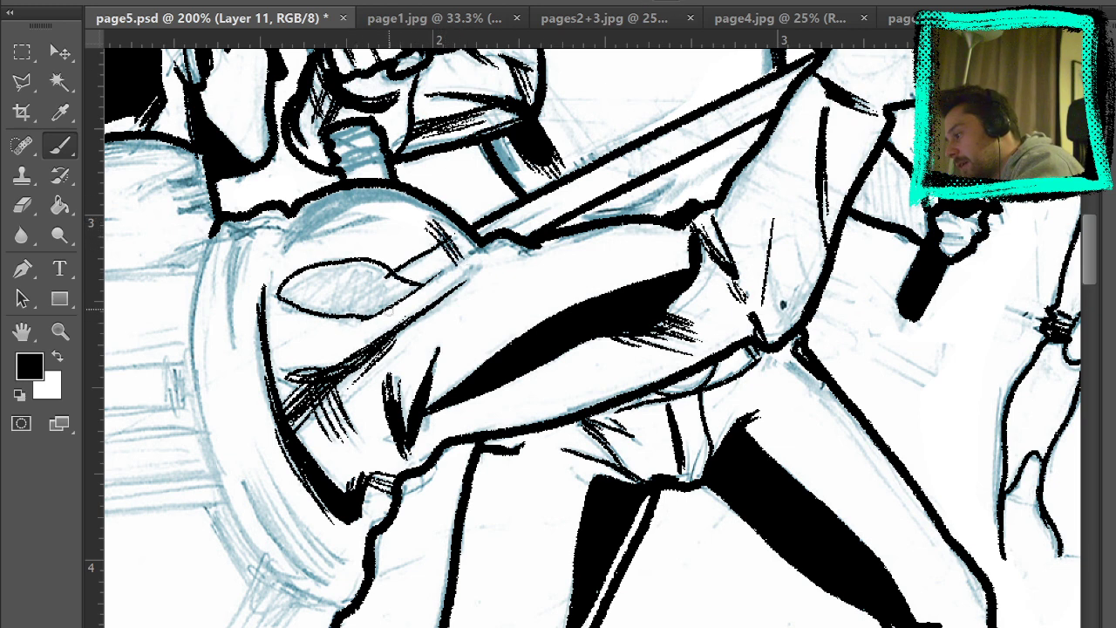
{"action": "left_click", "coordinate": [59, 205]}
{"action": "left_click", "coordinate": [373, 306]}
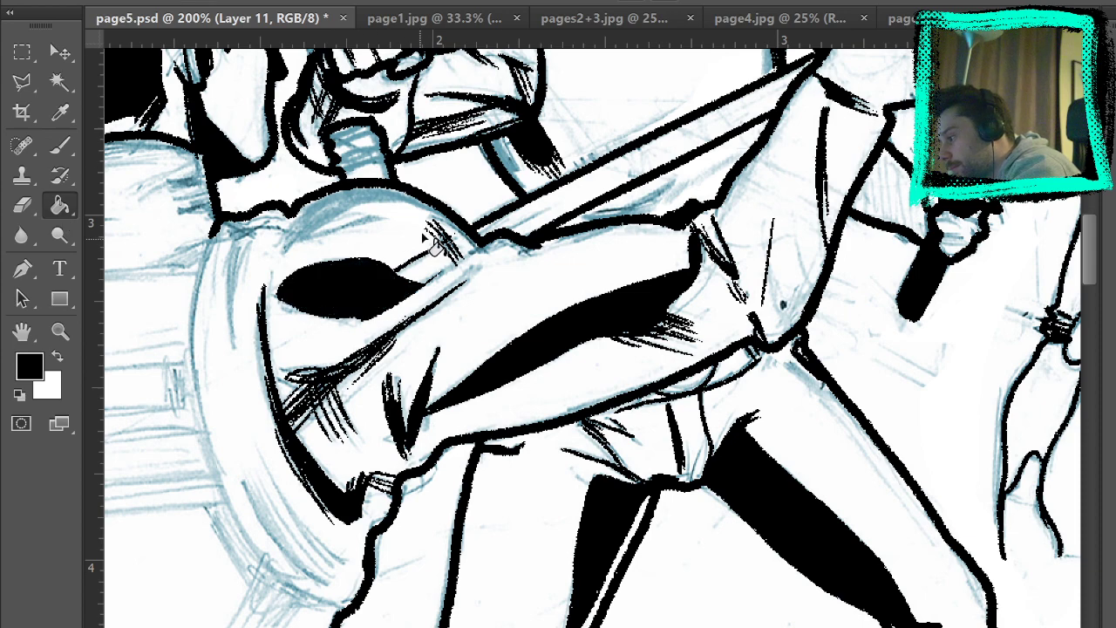
Ink a tapered curved crease just inside the top of the foreground figure's shoulder, and check the inks with the pencil sketch hidden.
{"action": "left_click", "coordinate": [59, 147]}
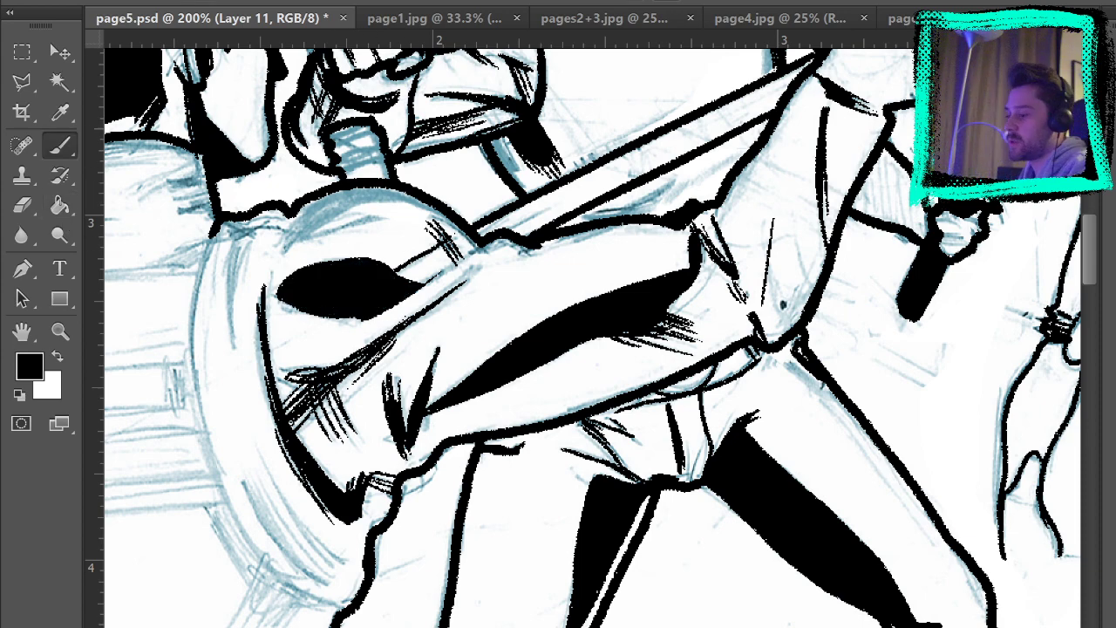
{"action": "left_click_drag", "start_coordinate": [737, 517], "coordinate": [954, 607]}
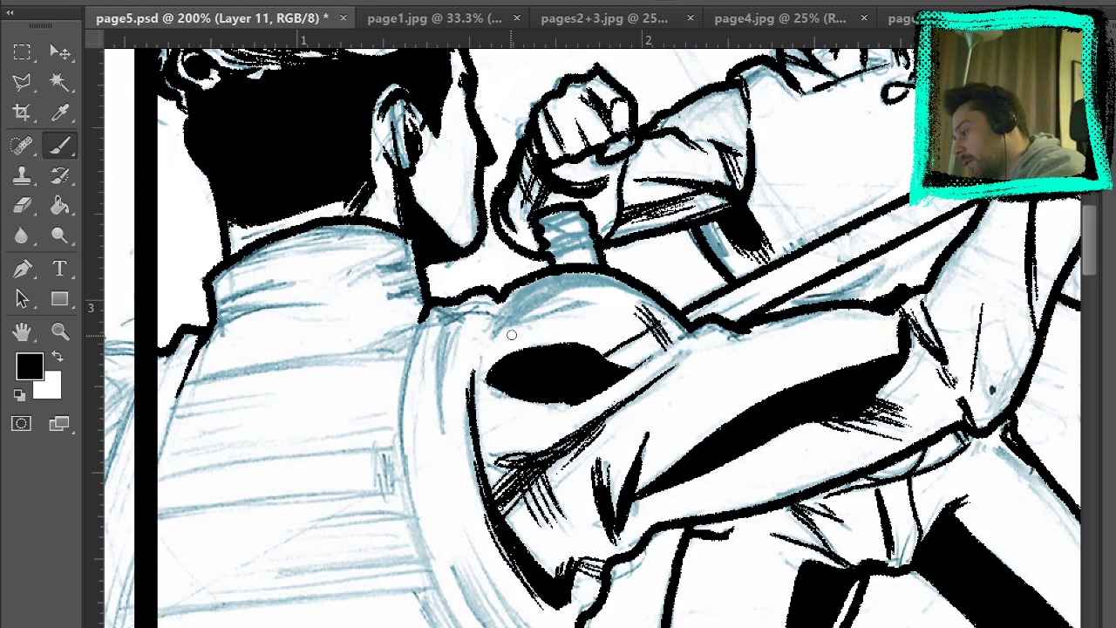
{"action": "left_click_drag", "start_coordinate": [503, 320], "coordinate": [577, 279]}
{"action": "mouse_move", "coordinate": [497, 330]}
{"action": "left_mouse_down"}
{"action": "mouse_move", "coordinate": [565, 283]}
{"action": "mouse_move", "coordinate": [593, 280]}
{"action": "mouse_move", "coordinate": [661, 305]}
{"action": "left_mouse_up"}
{"action": "key", "text": "ctrl+z"}
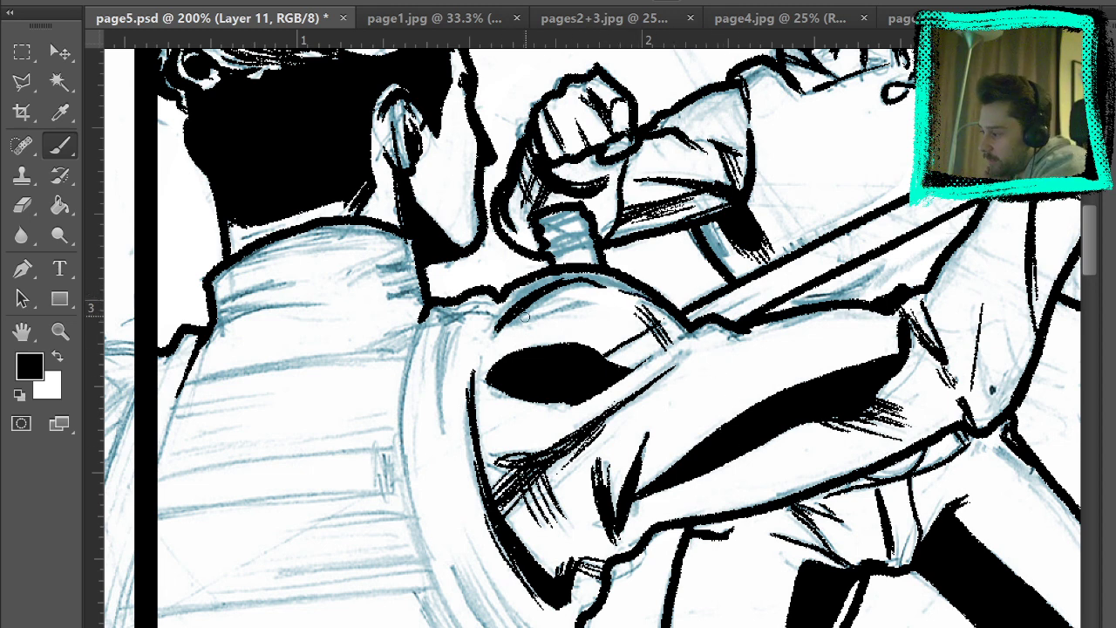
{"action": "left_click_drag", "start_coordinate": [504, 330], "coordinate": [596, 295]}
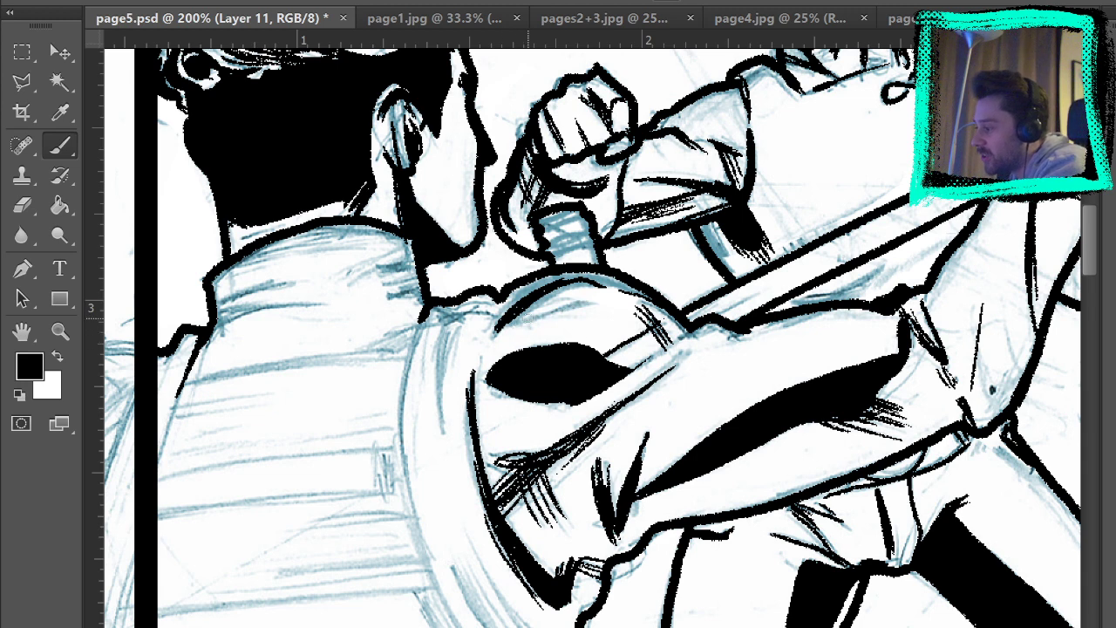
{"action": "mouse_move", "coordinate": [509, 319]}
{"action": "left_mouse_down"}
{"action": "mouse_move", "coordinate": [593, 302]}
{"action": "mouse_move", "coordinate": [499, 329]}
{"action": "left_mouse_up"}
{"action": "key", "text": "ctrl+z"}
{"action": "left_click_drag", "start_coordinate": [559, 313], "coordinate": [578, 303]}
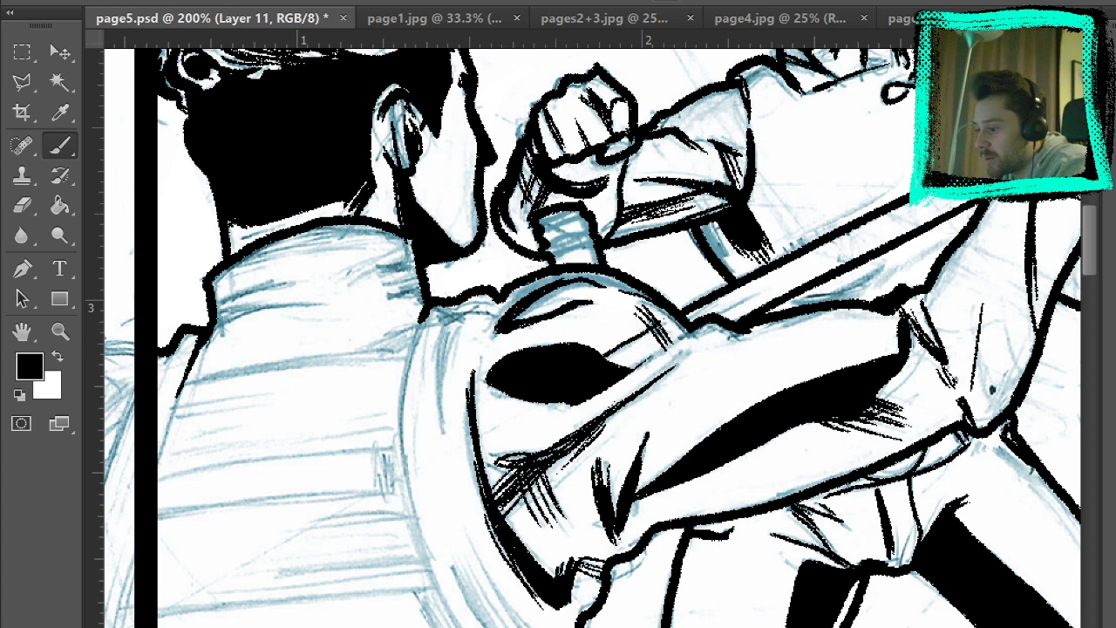
{"action": "left_click_drag", "start_coordinate": [660, 572], "coordinate": [845, 495]}
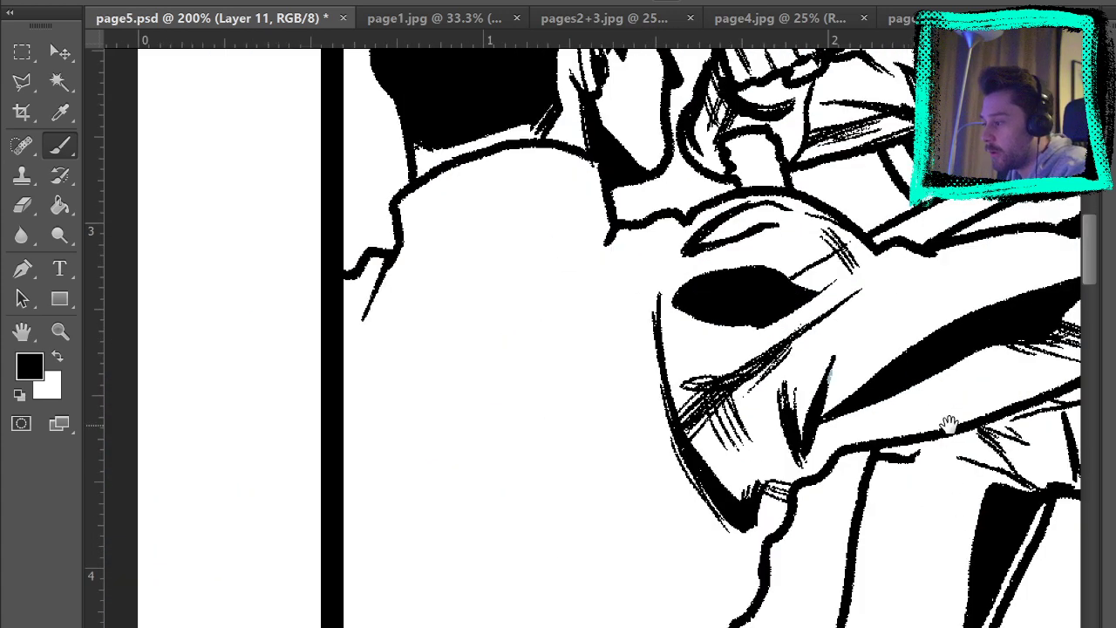
{"action": "left_click_drag", "start_coordinate": [948, 425], "coordinate": [966, 568]}
{"action": "key", "text": "ctrl+comma"}
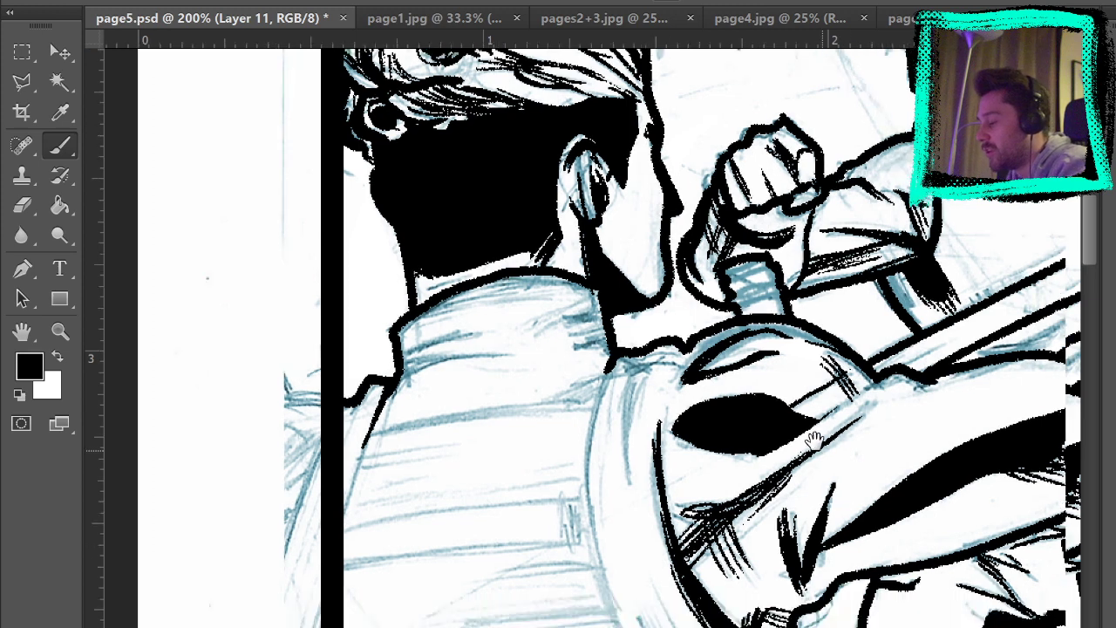
Ink shading strokes along the curved shoulder band, with a tapered line near its top and feathered hatching on its lower curve.
{"action": "left_click_drag", "start_coordinate": [813, 441], "coordinate": [718, 194]}
{"action": "mouse_move", "coordinate": [521, 209]}
{"action": "left_mouse_down"}
{"action": "mouse_move", "coordinate": [536, 120]}
{"action": "mouse_move", "coordinate": [560, 128]}
{"action": "mouse_move", "coordinate": [542, 111]}
{"action": "mouse_move", "coordinate": [550, 120]}
{"action": "mouse_move", "coordinate": [519, 210]}
{"action": "left_mouse_up"}
{"action": "left_click_drag", "start_coordinate": [540, 119], "coordinate": [537, 260]}
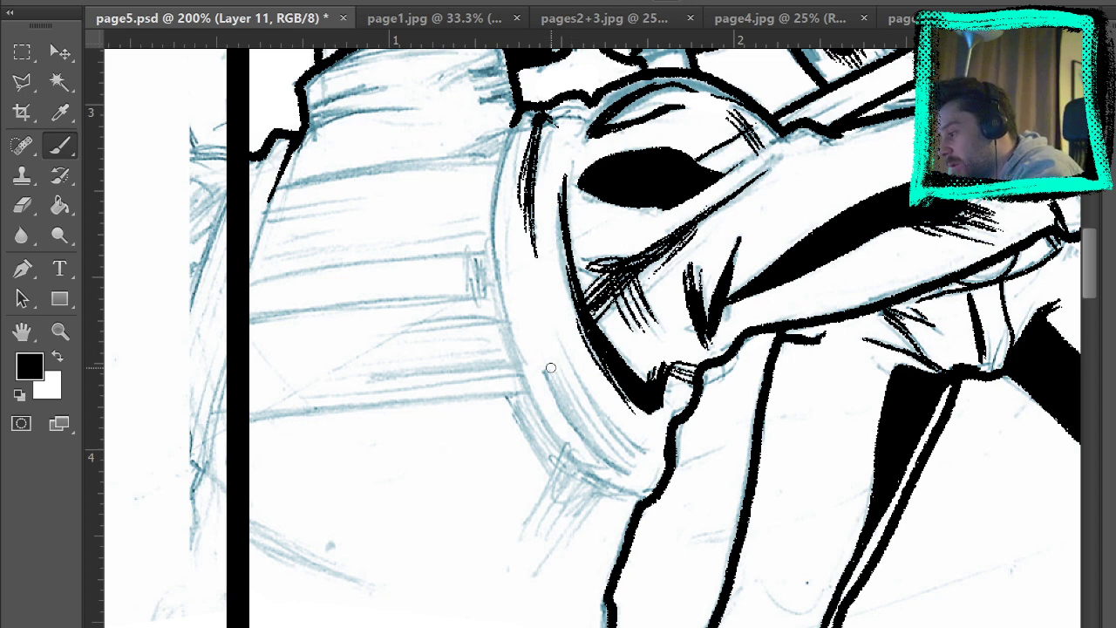
{"action": "mouse_move", "coordinate": [550, 368]}
{"action": "left_mouse_down"}
{"action": "mouse_move", "coordinate": [634, 480]}
{"action": "mouse_move", "coordinate": [589, 435]}
{"action": "mouse_move", "coordinate": [619, 462]}
{"action": "mouse_move", "coordinate": [612, 455]}
{"action": "left_mouse_up"}
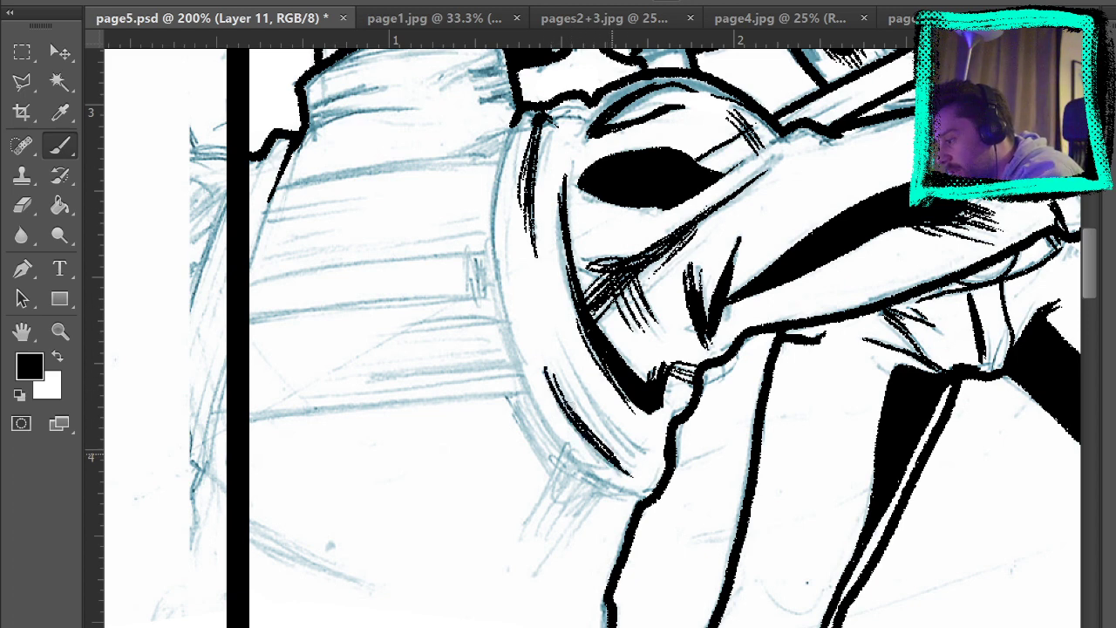
{"action": "mouse_move", "coordinate": [567, 403]}
{"action": "left_mouse_down"}
{"action": "mouse_move", "coordinate": [631, 468]}
{"action": "mouse_move", "coordinate": [624, 452]}
{"action": "mouse_move", "coordinate": [641, 460]}
{"action": "left_mouse_up"}
{"action": "left_click_drag", "start_coordinate": [608, 425], "coordinate": [645, 455]}
{"action": "left_click_drag", "start_coordinate": [595, 405], "coordinate": [611, 423]}
{"action": "left_click_drag", "start_coordinate": [558, 331], "coordinate": [648, 454]}
Ink the inner outline of the shoulder band as one long curve from the collar down toward the underarm, redrawing rough strokes.
{"action": "mouse_move", "coordinate": [518, 113]}
{"action": "left_mouse_down"}
{"action": "mouse_move", "coordinate": [505, 234]}
{"action": "mouse_move", "coordinate": [498, 225]}
{"action": "mouse_move", "coordinate": [508, 317]}
{"action": "left_mouse_up"}
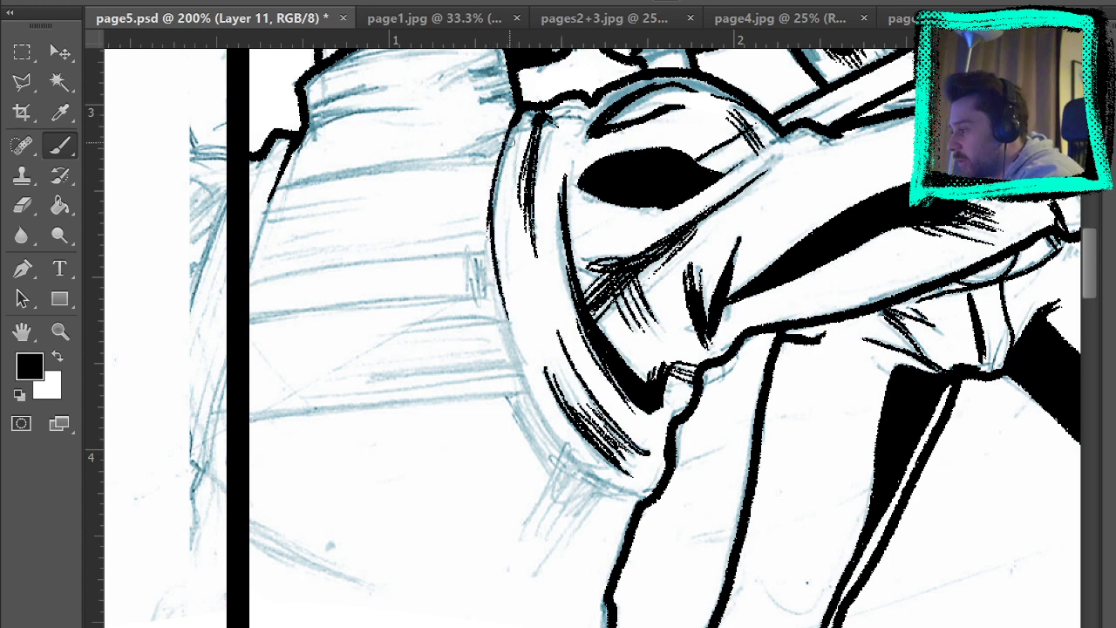
{"action": "key", "text": "ctrl+z"}
{"action": "left_click_drag", "start_coordinate": [488, 211], "coordinate": [498, 319]}
{"action": "key", "text": "ctrl+z"}
{"action": "mouse_move", "coordinate": [489, 209]}
{"action": "left_mouse_down"}
{"action": "mouse_move", "coordinate": [514, 353]}
{"action": "mouse_move", "coordinate": [539, 408]}
{"action": "left_mouse_up"}
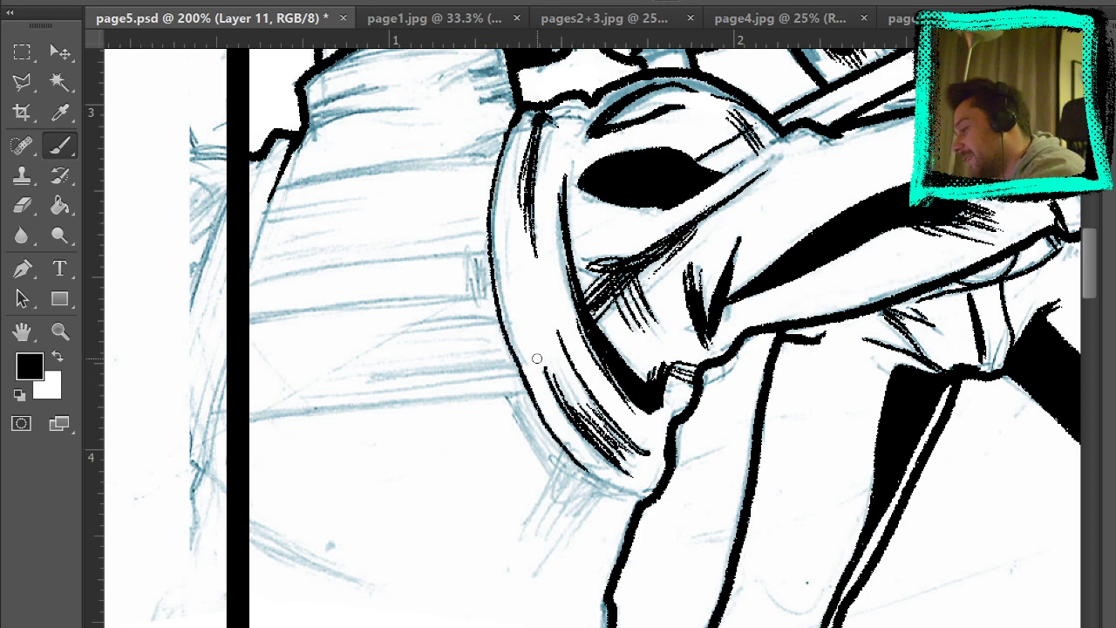
Ink a solid black shadow beneath the lower end of the shoulder band and feather it downward with hatching.
{"action": "mouse_move", "coordinate": [578, 461]}
{"action": "left_mouse_down"}
{"action": "mouse_move", "coordinate": [648, 497]}
{"action": "mouse_move", "coordinate": [568, 486]}
{"action": "mouse_move", "coordinate": [568, 462]}
{"action": "mouse_move", "coordinate": [567, 498]}
{"action": "mouse_move", "coordinate": [580, 490]}
{"action": "mouse_move", "coordinate": [573, 471]}
{"action": "mouse_move", "coordinate": [562, 494]}
{"action": "left_mouse_up"}
{"action": "mouse_move", "coordinate": [562, 493]}
{"action": "left_mouse_down"}
{"action": "mouse_move", "coordinate": [568, 465]}
{"action": "mouse_move", "coordinate": [613, 484]}
{"action": "left_mouse_up"}
{"action": "mouse_move", "coordinate": [518, 409]}
{"action": "left_mouse_down"}
{"action": "mouse_move", "coordinate": [581, 485]}
{"action": "mouse_move", "coordinate": [521, 396]}
{"action": "mouse_move", "coordinate": [582, 478]}
{"action": "mouse_move", "coordinate": [534, 416]}
{"action": "mouse_move", "coordinate": [561, 455]}
{"action": "left_mouse_up"}
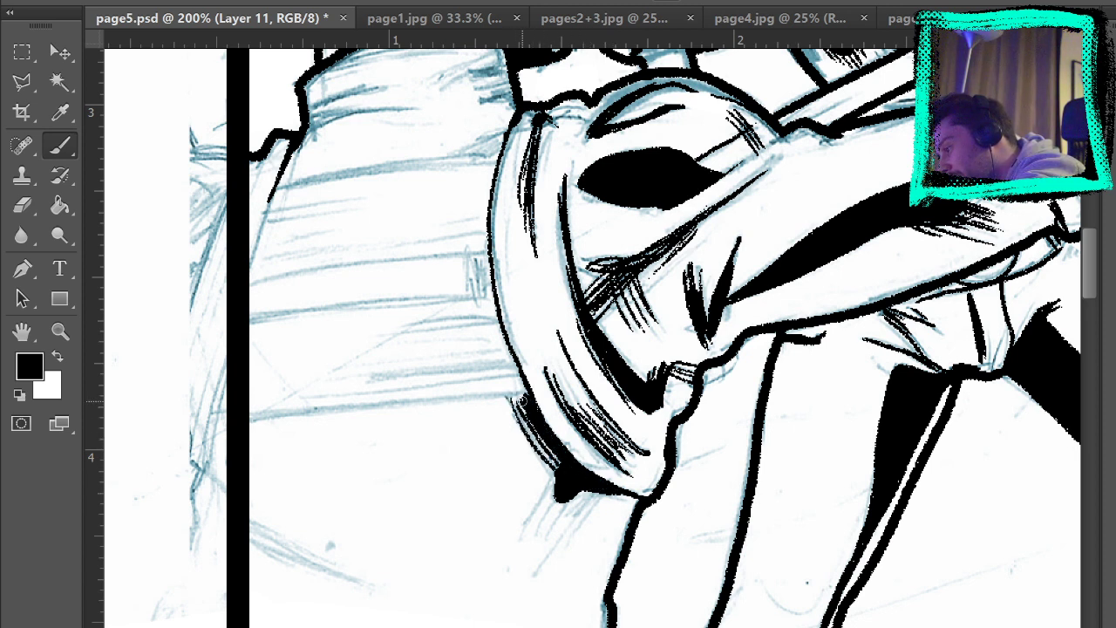
{"action": "left_click_drag", "start_coordinate": [521, 394], "coordinate": [558, 455]}
{"action": "mouse_move", "coordinate": [504, 373]}
{"action": "left_mouse_down"}
{"action": "mouse_move", "coordinate": [562, 467]}
{"action": "mouse_move", "coordinate": [571, 504]}
{"action": "mouse_move", "coordinate": [539, 528]}
{"action": "left_mouse_up"}
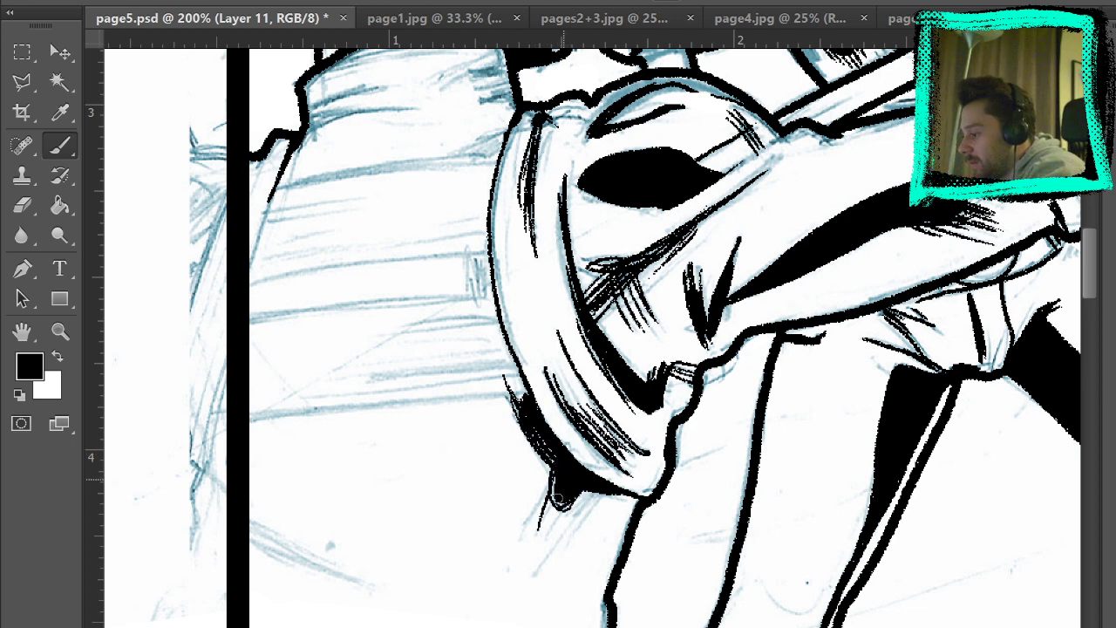
{"action": "mouse_move", "coordinate": [562, 480]}
{"action": "left_mouse_down"}
{"action": "mouse_move", "coordinate": [535, 547]}
{"action": "mouse_move", "coordinate": [541, 558]}
{"action": "mouse_move", "coordinate": [556, 549]}
{"action": "left_mouse_up"}
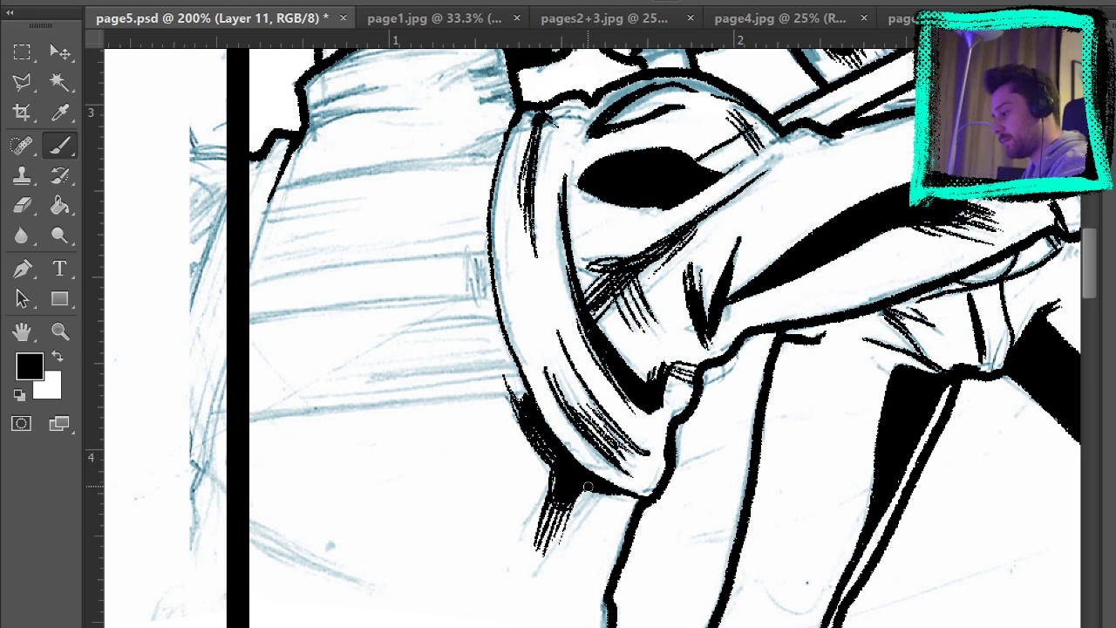
{"action": "mouse_move", "coordinate": [589, 487]}
{"action": "left_mouse_down"}
{"action": "mouse_move", "coordinate": [536, 560]}
{"action": "mouse_move", "coordinate": [553, 549]}
{"action": "left_mouse_up"}
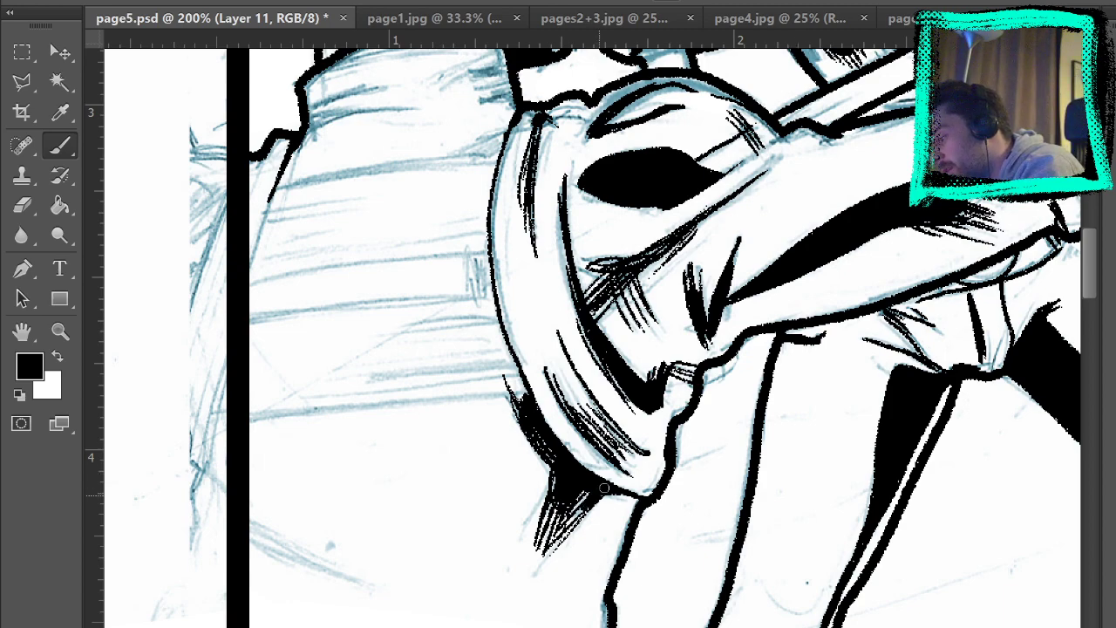
Ink the two upper stripe lines across the foreground figure's back and extend the torso's side edge down to the second line.
{"action": "mouse_move", "coordinate": [765, 325]}
{"action": "left_mouse_down"}
{"action": "mouse_move", "coordinate": [826, 434]}
{"action": "mouse_move", "coordinate": [860, 239]}
{"action": "left_mouse_up"}
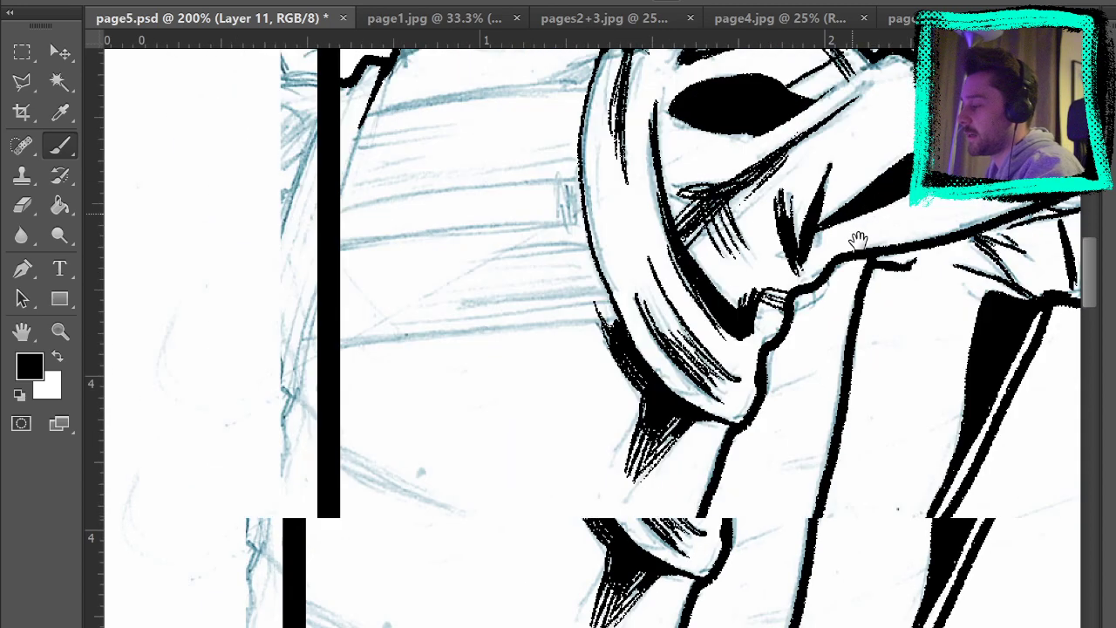
{"action": "left_click_drag", "start_coordinate": [789, 183], "coordinate": [1011, 272]}
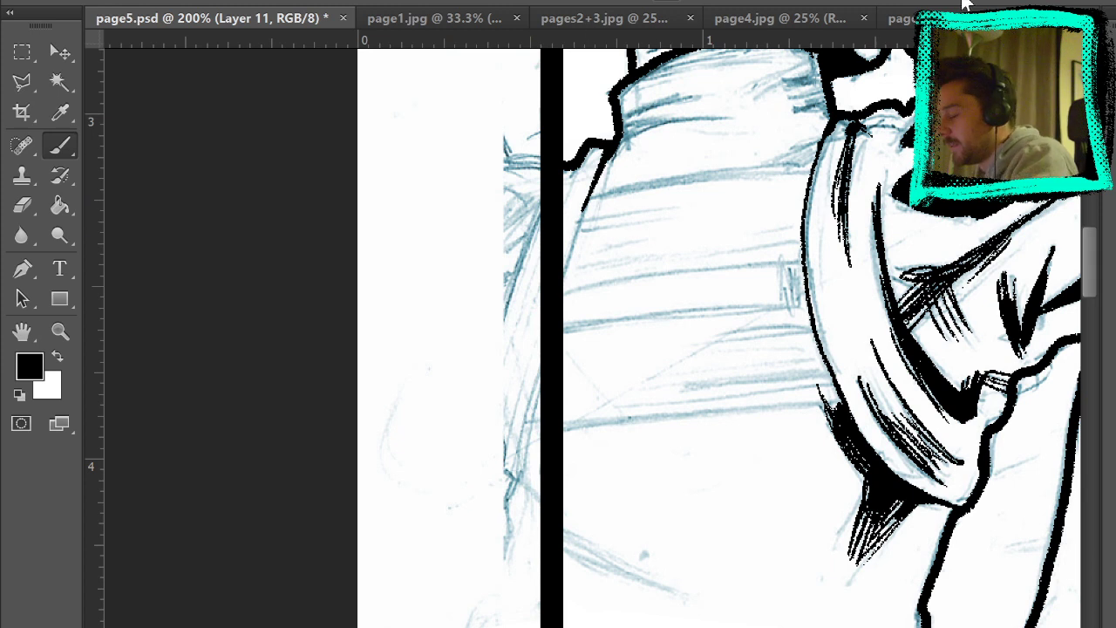
{"action": "left_click_drag", "start_coordinate": [589, 197], "coordinate": [817, 157]}
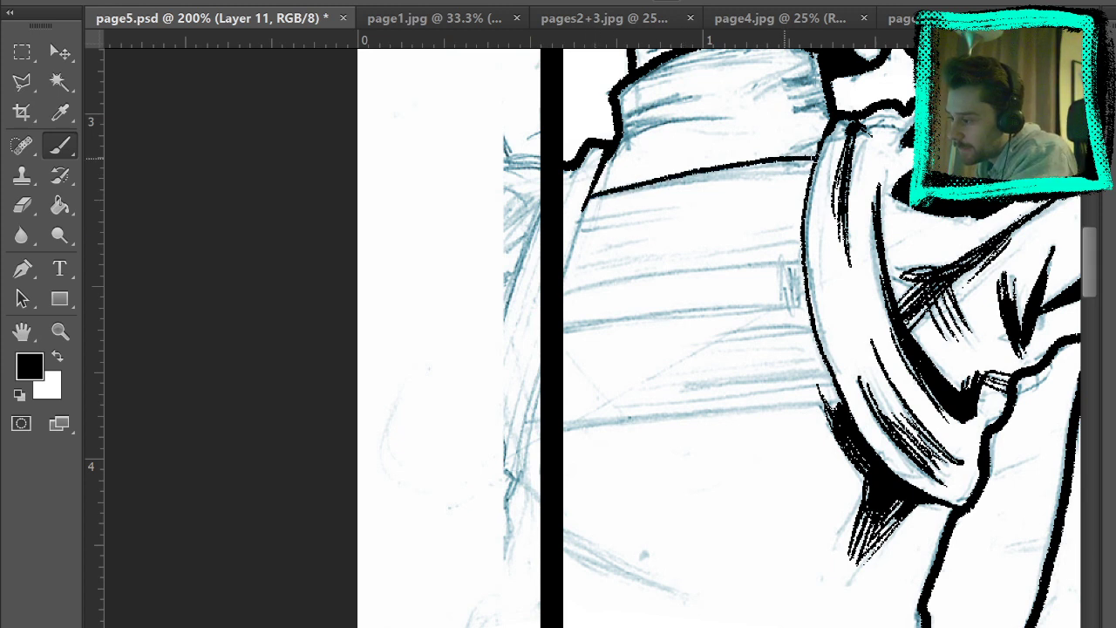
{"action": "key", "text": "ctrl+z"}
{"action": "left_click_drag", "start_coordinate": [593, 194], "coordinate": [802, 164]}
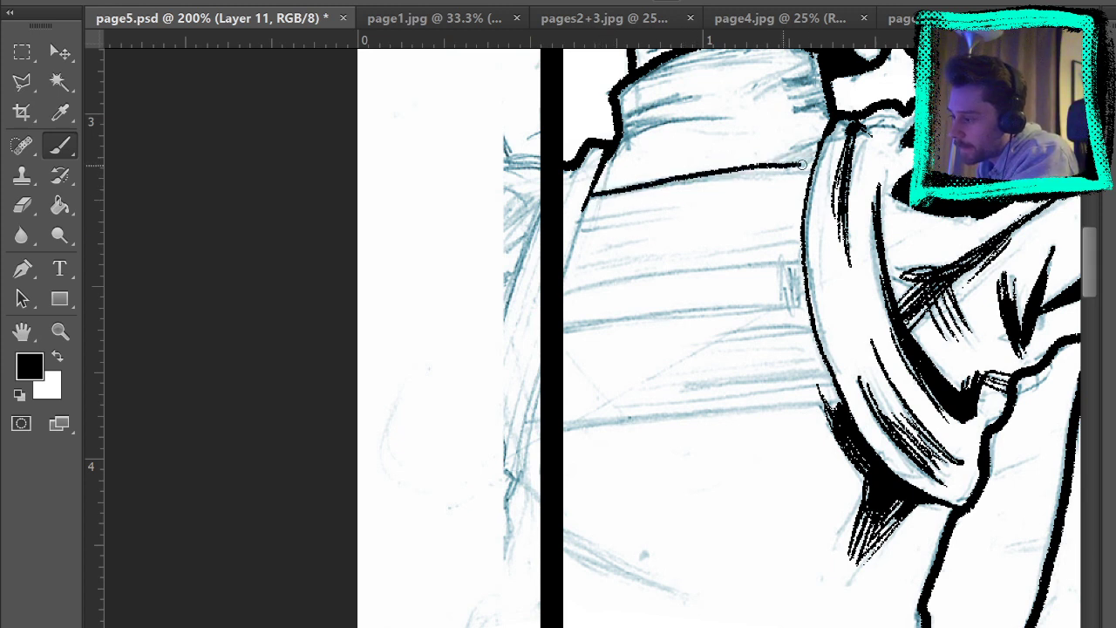
{"action": "left_click_drag", "start_coordinate": [570, 294], "coordinate": [802, 253]}
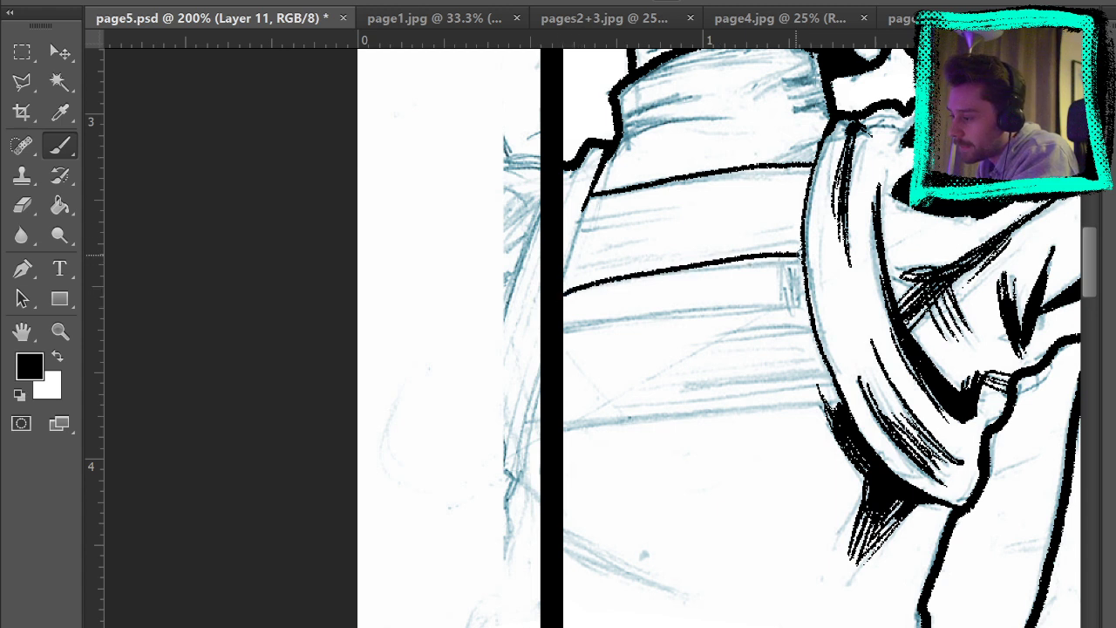
{"action": "key", "text": "ctrl+z"}
{"action": "left_click_drag", "start_coordinate": [558, 294], "coordinate": [811, 258]}
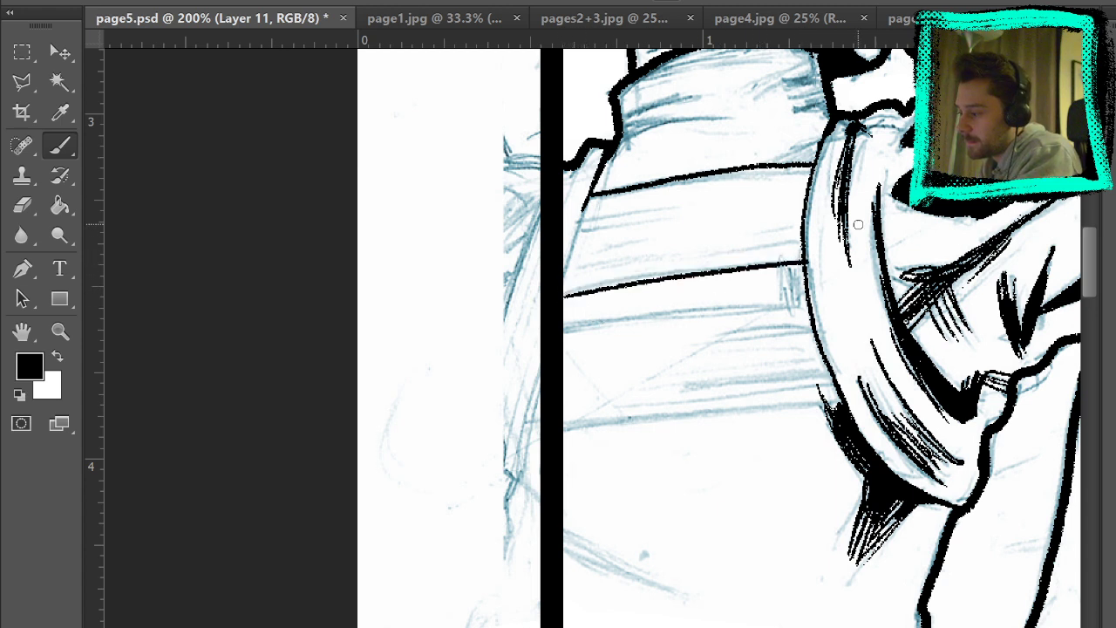
{"action": "left_click_drag", "start_coordinate": [577, 225], "coordinate": [567, 267]}
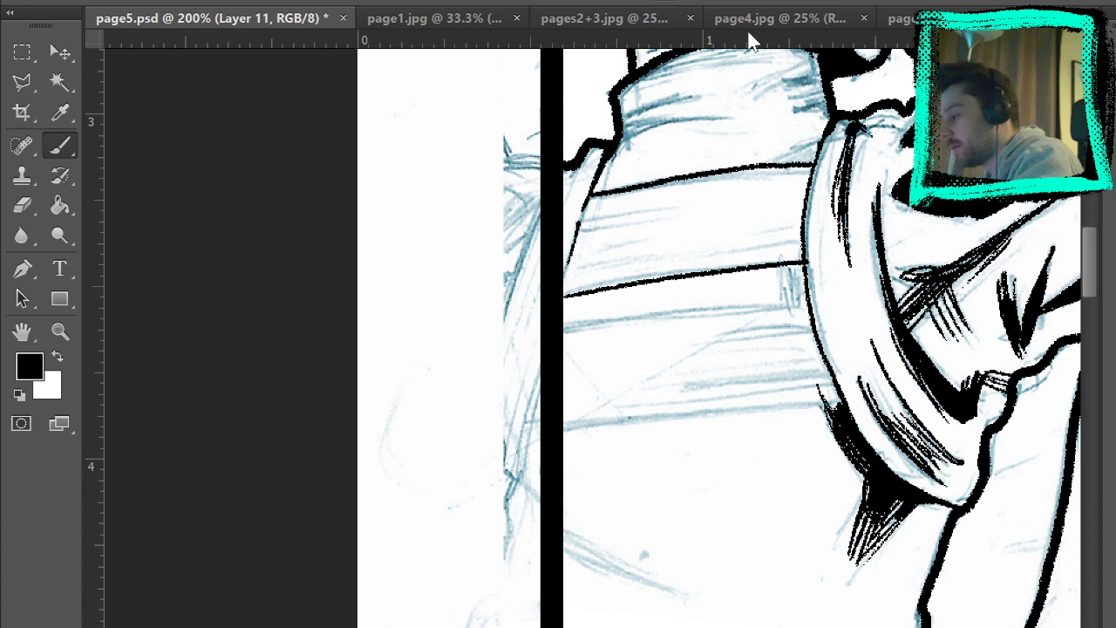
Hatch tapered fold strokes inward from both ends of the upper stripe on the foreground figure's back.
{"action": "left_click_drag", "start_coordinate": [574, 227], "coordinate": [661, 209]}
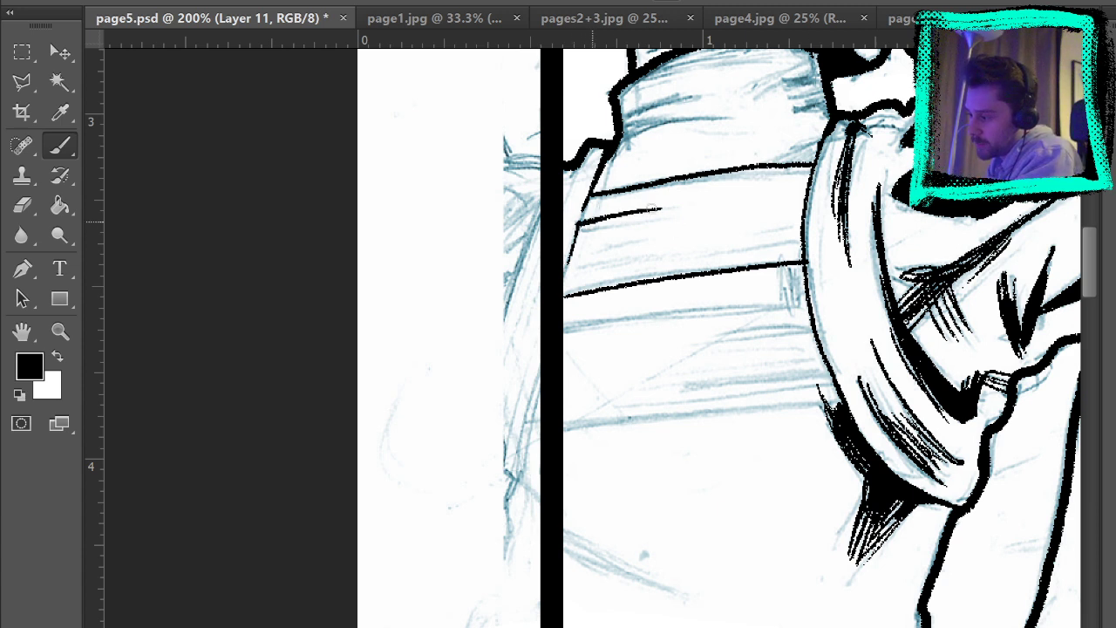
{"action": "mouse_move", "coordinate": [578, 228]}
{"action": "left_mouse_down"}
{"action": "mouse_move", "coordinate": [643, 219]}
{"action": "mouse_move", "coordinate": [615, 223]}
{"action": "left_mouse_up"}
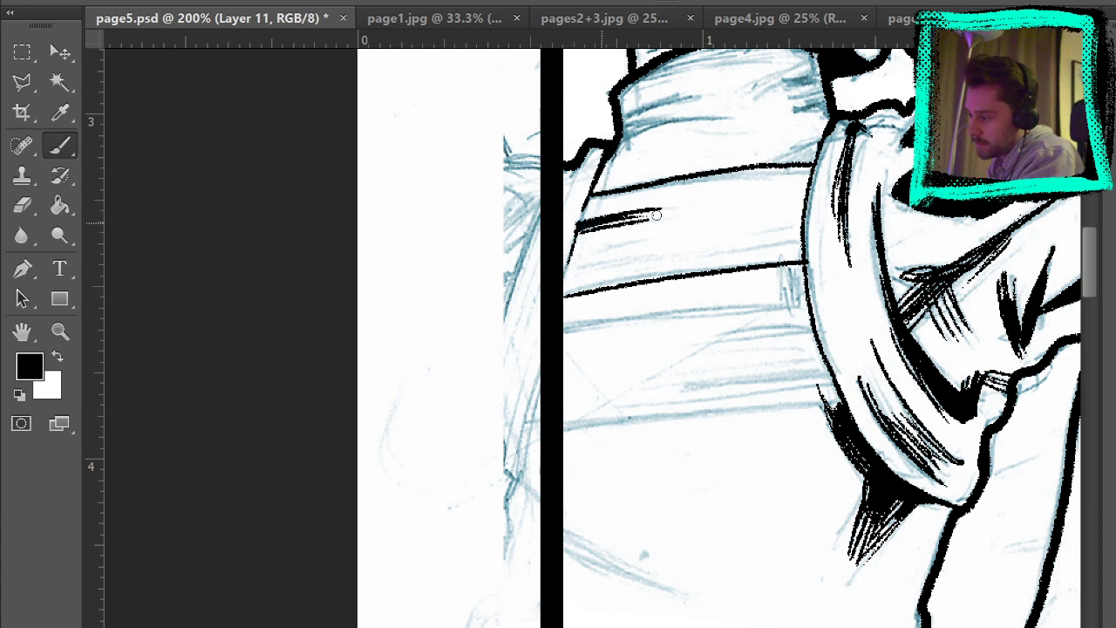
{"action": "left_click_drag", "start_coordinate": [803, 235], "coordinate": [713, 255]}
{"action": "left_click_drag", "start_coordinate": [802, 233], "coordinate": [720, 239]}
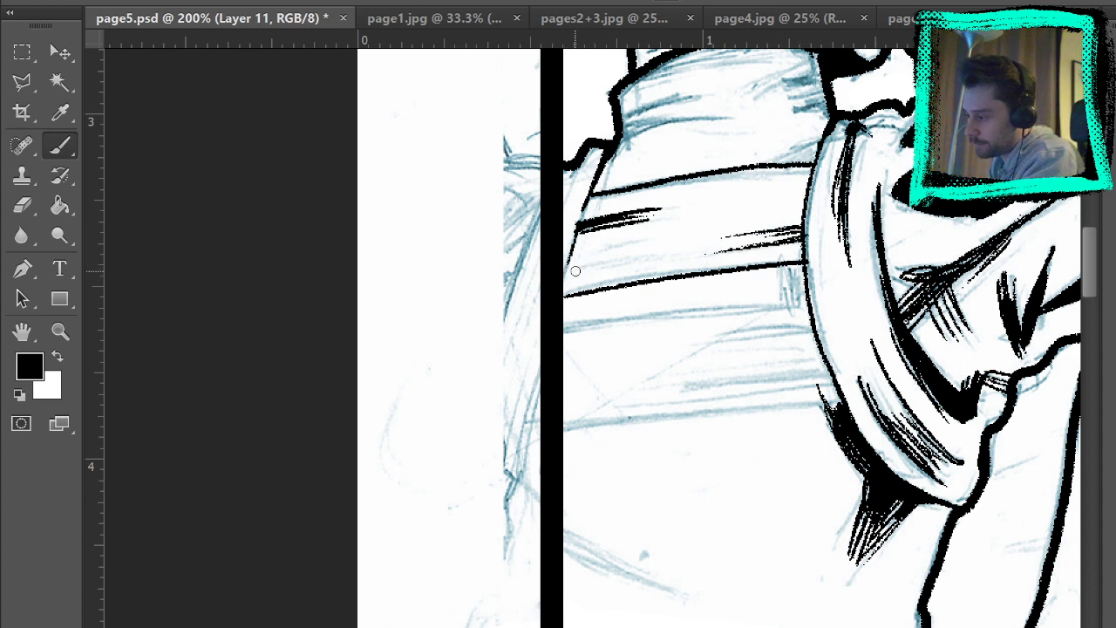
{"action": "left_click_drag", "start_coordinate": [576, 271], "coordinate": [680, 248]}
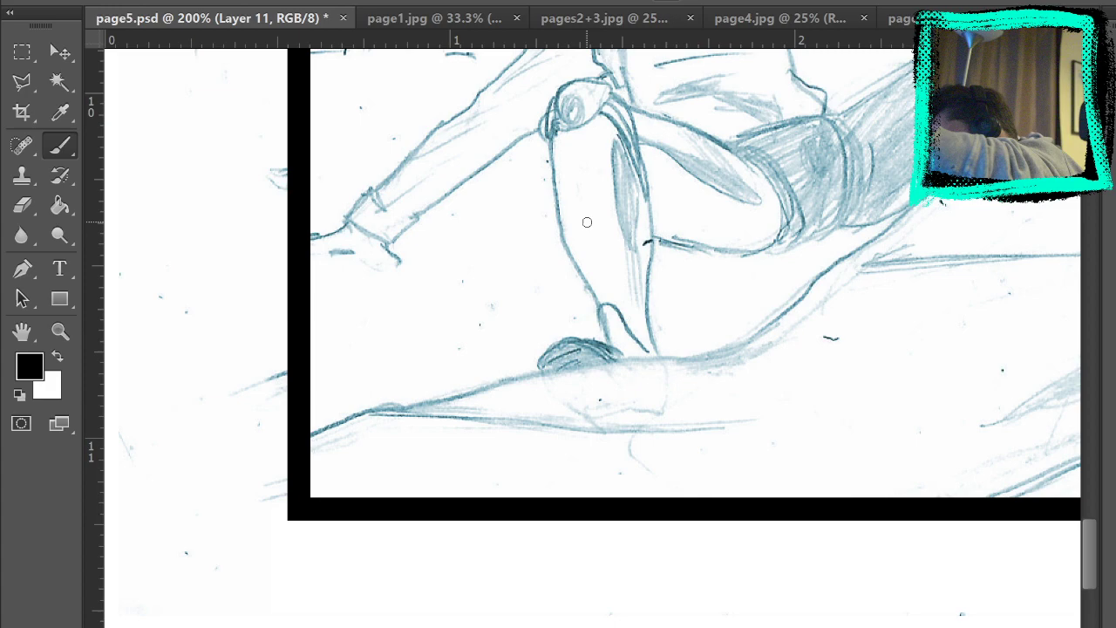
Examine the pencil sketches in the lower panels of the page, including the reaching figure's outfit, and return to the first panel.
{"action": "mouse_move", "coordinate": [587, 222]}
{"action": "left_mouse_down"}
{"action": "mouse_move", "coordinate": [535, 254]}
{"action": "mouse_move", "coordinate": [547, 294]}
{"action": "left_mouse_up"}
{"action": "left_click_drag", "start_coordinate": [654, 174], "coordinate": [593, 610]}
{"action": "left_click_drag", "start_coordinate": [688, 195], "coordinate": [645, 605]}
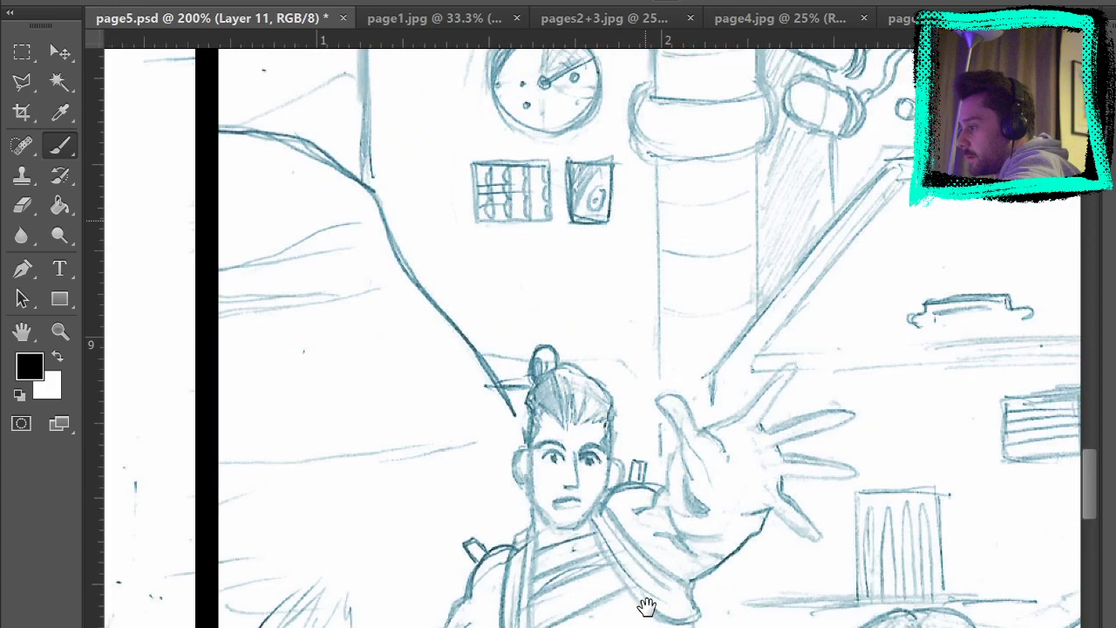
{"action": "left_click_drag", "start_coordinate": [703, 236], "coordinate": [649, 610]}
{"action": "left_click_drag", "start_coordinate": [725, 214], "coordinate": [488, 611]}
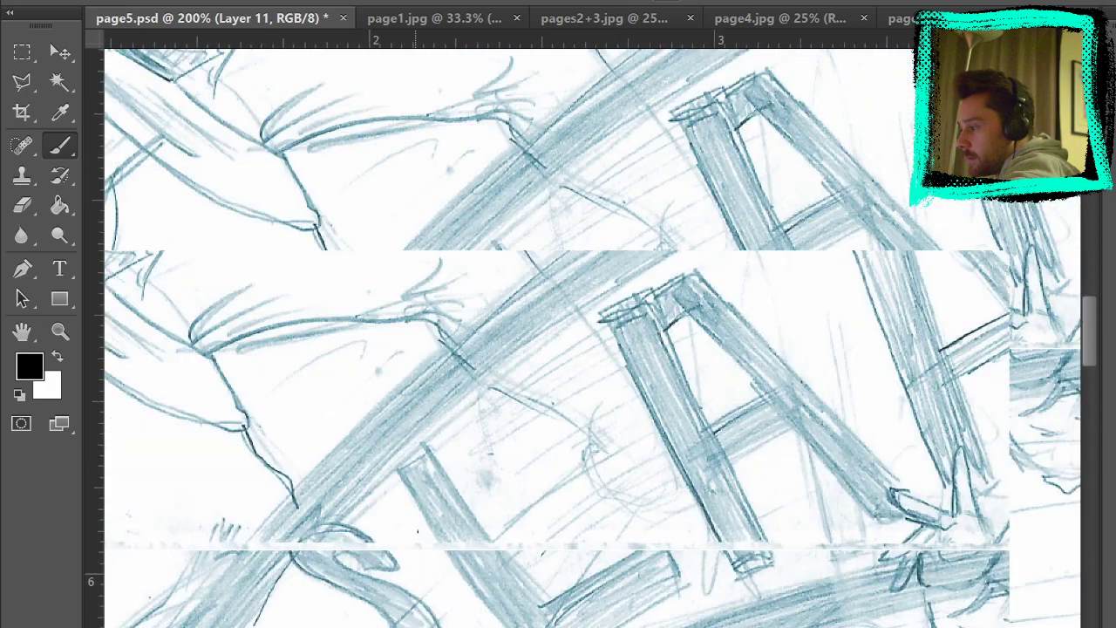
{"action": "left_click_drag", "start_coordinate": [540, 301], "coordinate": [566, 348]}
{"action": "scroll", "coordinate": [564, 349], "scroll_direction": "up", "scroll_amount": 10}
{"action": "scroll", "coordinate": [628, 497], "scroll_direction": "left", "scroll_amount": 3}
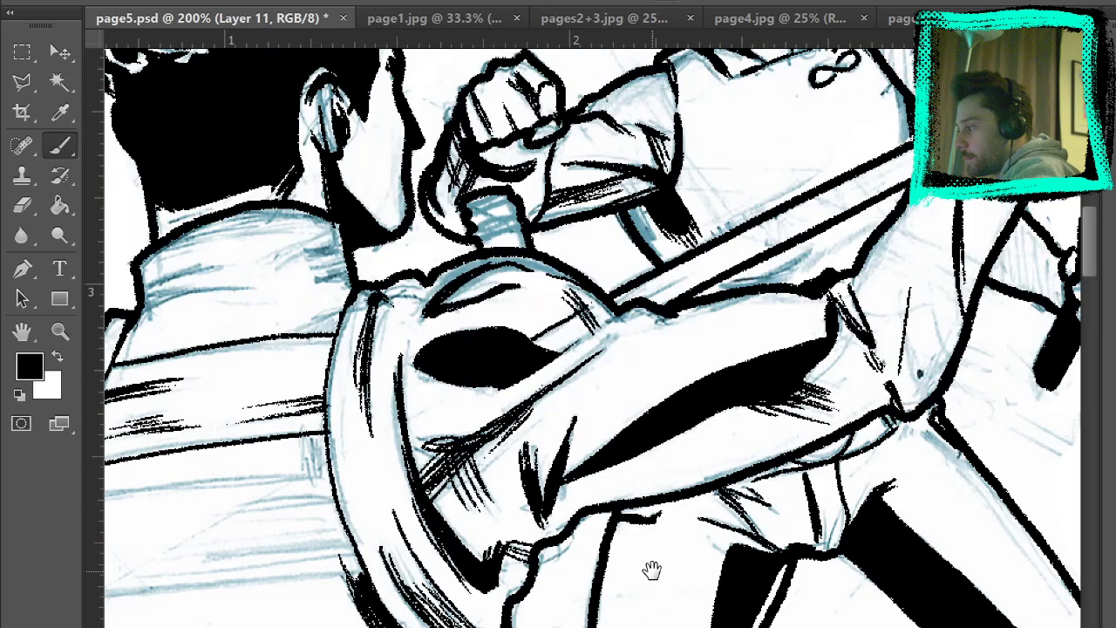
{"action": "scroll", "coordinate": [479, 462], "scroll_direction": "left", "scroll_amount": 3}
{"action": "scroll", "coordinate": [480, 462], "scroll_direction": "down", "scroll_amount": 1}
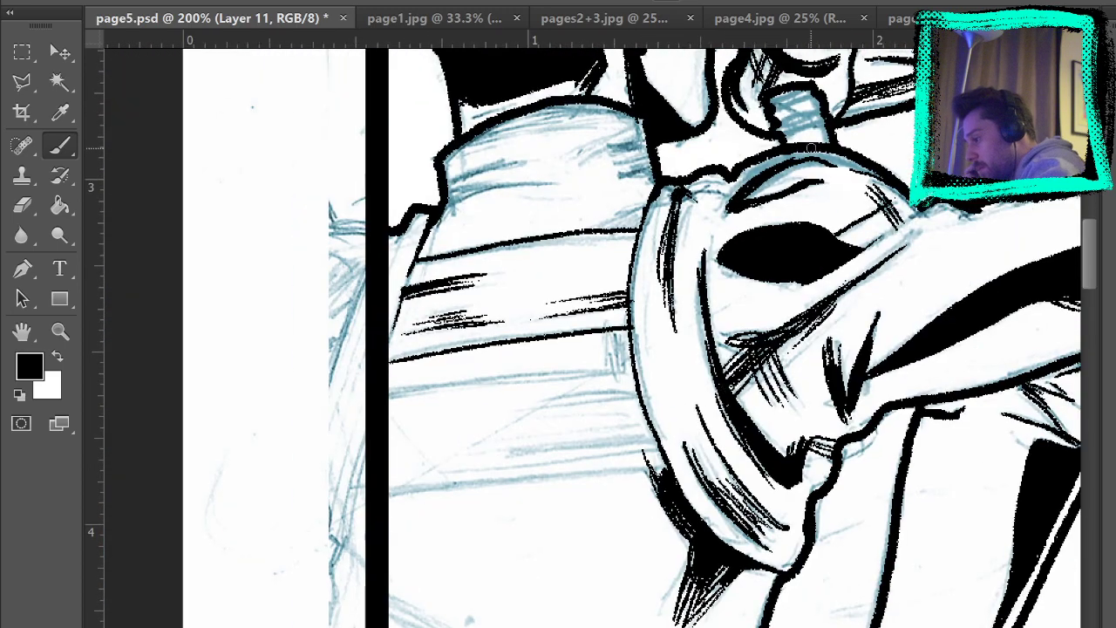
Ink two more stripe lines across the foreground figure's lower back and erase the overlap where the lowest line meets the band.
{"action": "left_click_drag", "start_coordinate": [383, 397], "coordinate": [630, 369]}
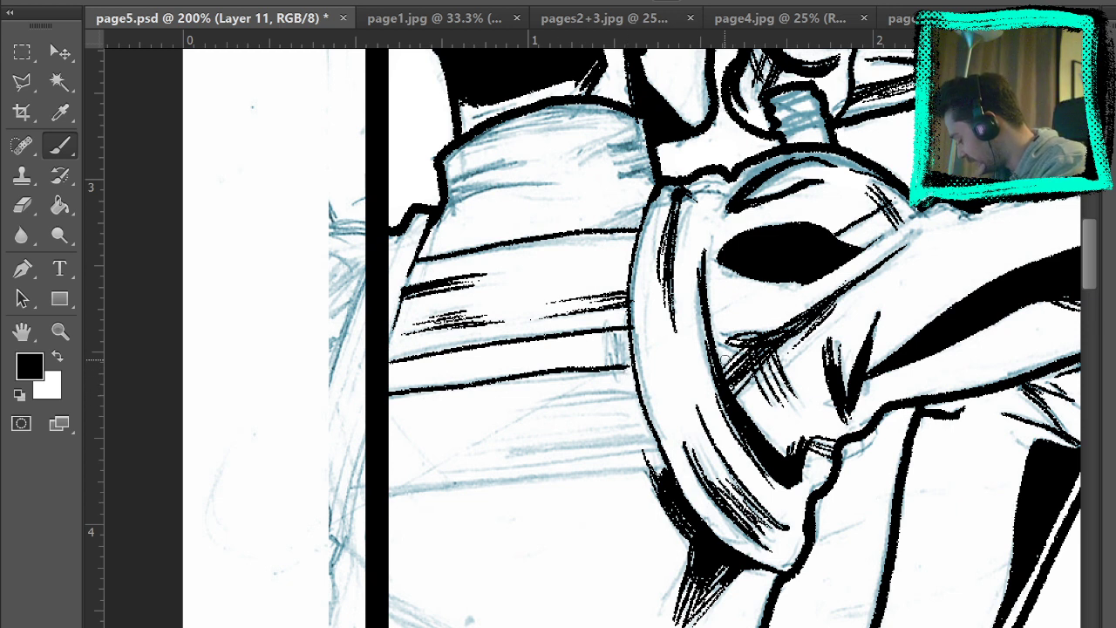
{"action": "left_click_drag", "start_coordinate": [381, 495], "coordinate": [551, 466]}
{"action": "key", "text": "ctrl+z"}
{"action": "left_click_drag", "start_coordinate": [382, 493], "coordinate": [662, 458]}
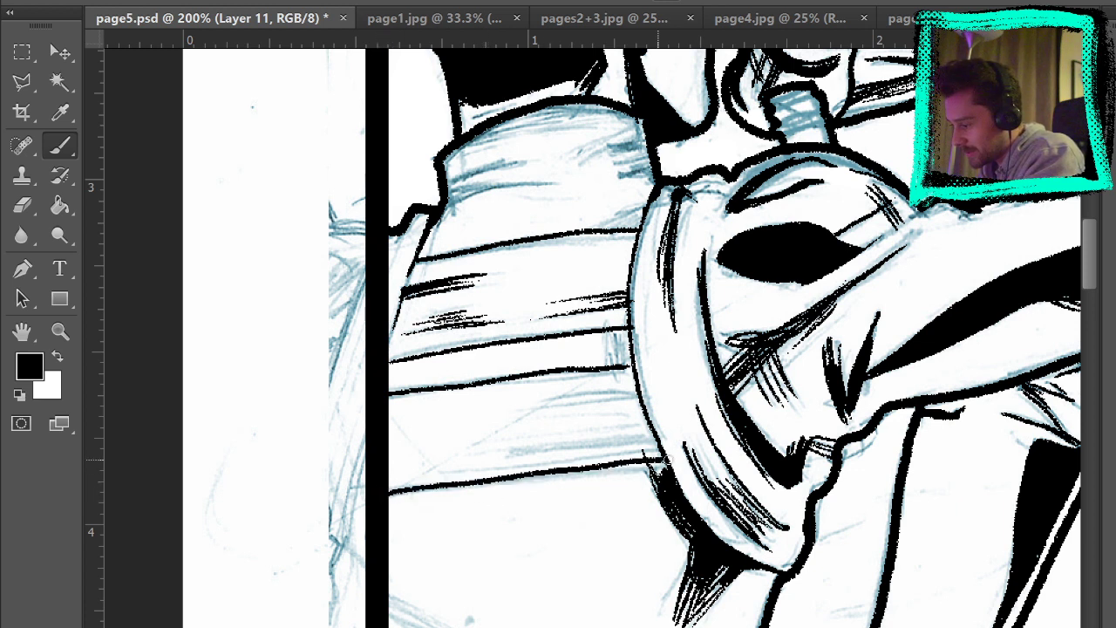
{"action": "key", "text": "e"}
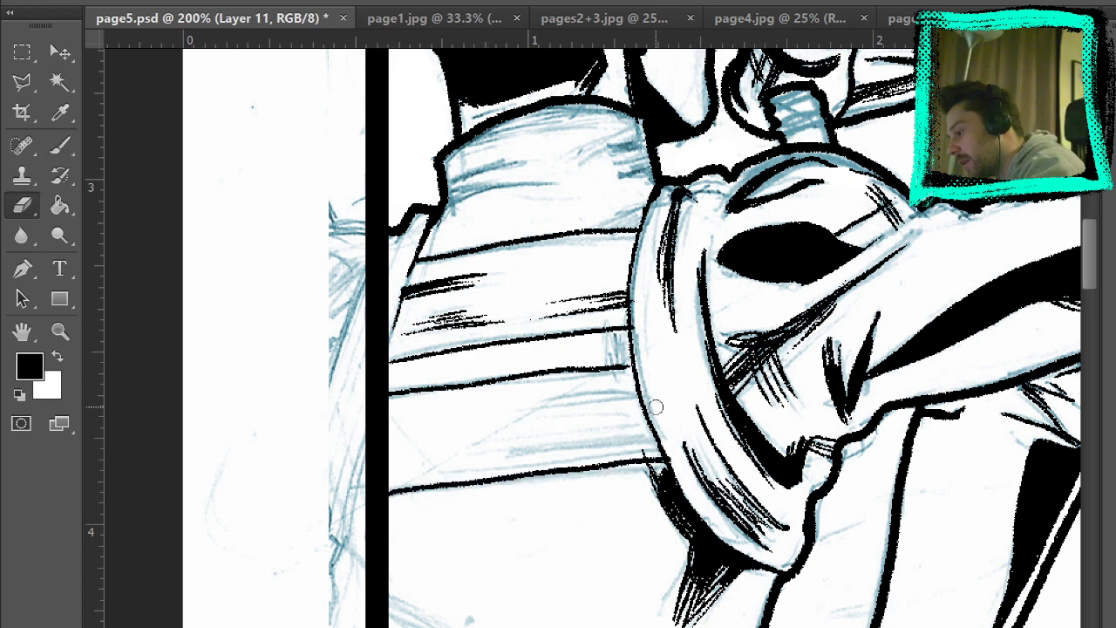
{"action": "left_click", "coordinate": [63, 148]}
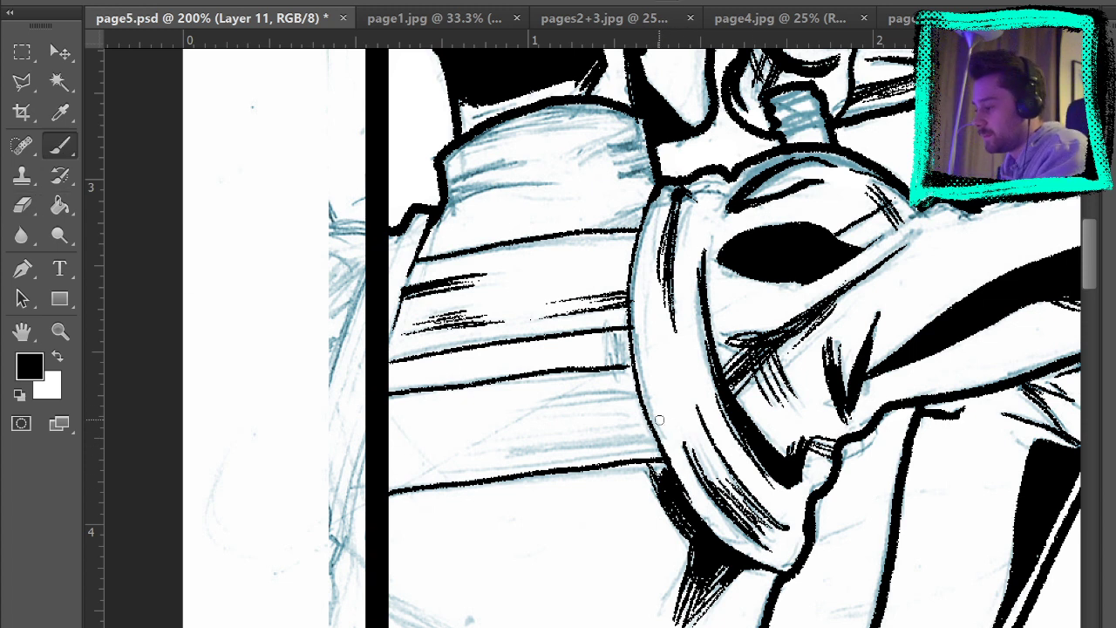
Ink tapered fold strokes in the lower stripe from the shoulder band inward, thickening the lower fold into solid black.
{"action": "left_click_drag", "start_coordinate": [662, 434], "coordinate": [503, 453]}
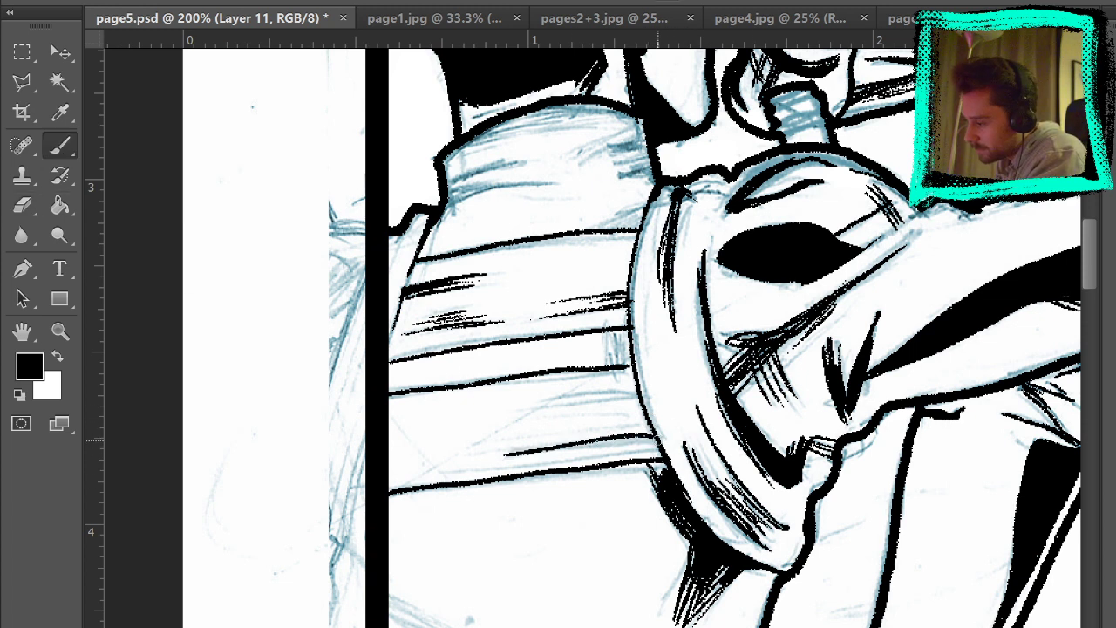
{"action": "left_click_drag", "start_coordinate": [659, 438], "coordinate": [499, 457]}
{"action": "mouse_move", "coordinate": [648, 437]}
{"action": "left_mouse_down"}
{"action": "mouse_move", "coordinate": [560, 448]}
{"action": "mouse_move", "coordinate": [573, 446]}
{"action": "left_mouse_up"}
{"action": "mouse_move", "coordinate": [647, 437]}
{"action": "left_mouse_down"}
{"action": "mouse_move", "coordinate": [523, 449]}
{"action": "mouse_move", "coordinate": [624, 434]}
{"action": "mouse_move", "coordinate": [614, 437]}
{"action": "left_mouse_up"}
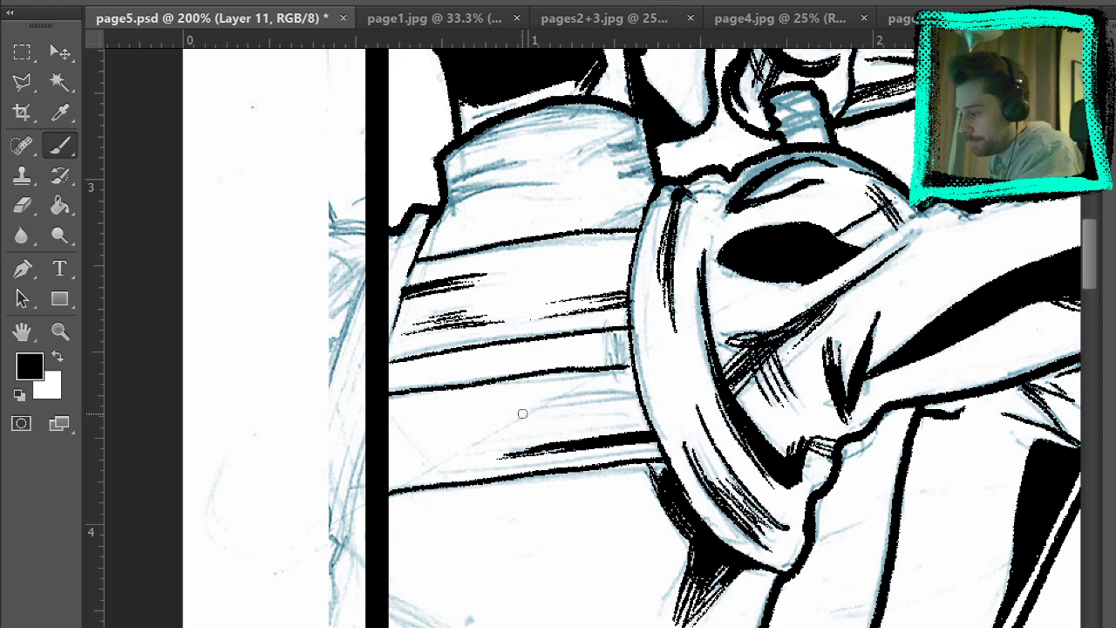
{"action": "mouse_move", "coordinate": [522, 413]}
{"action": "left_mouse_down"}
{"action": "mouse_move", "coordinate": [651, 394]}
{"action": "mouse_move", "coordinate": [459, 411]}
{"action": "mouse_move", "coordinate": [524, 412]}
{"action": "left_mouse_up"}
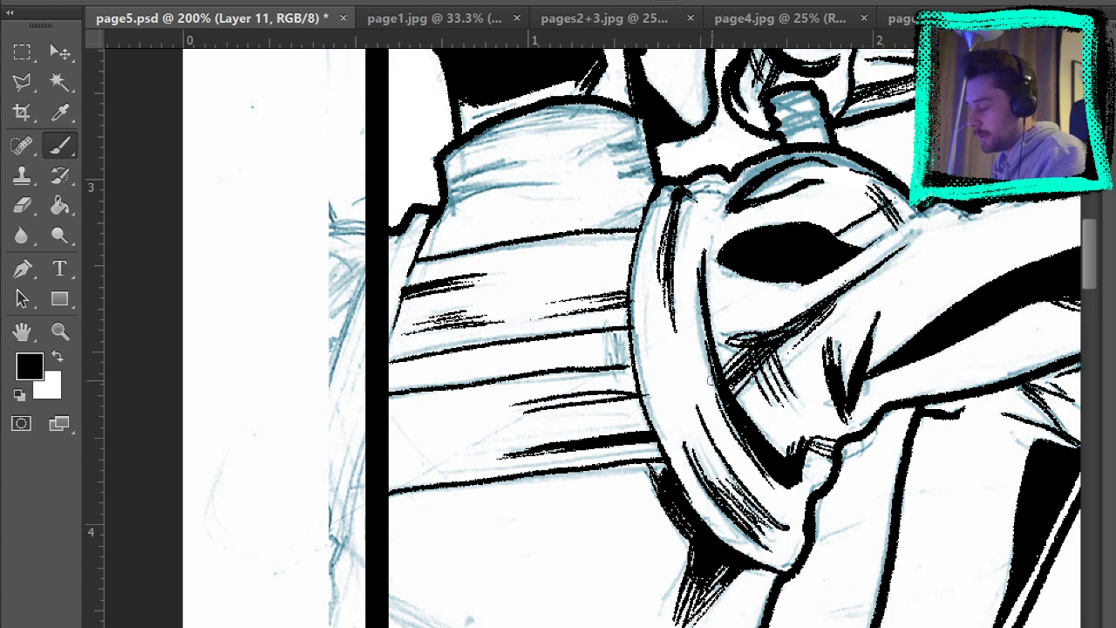
Shade the narrow stripe's end beside the shoulder band with solid black and hatching, and widen the shadow below the lowest stripe line.
{"action": "key", "text": "e"}
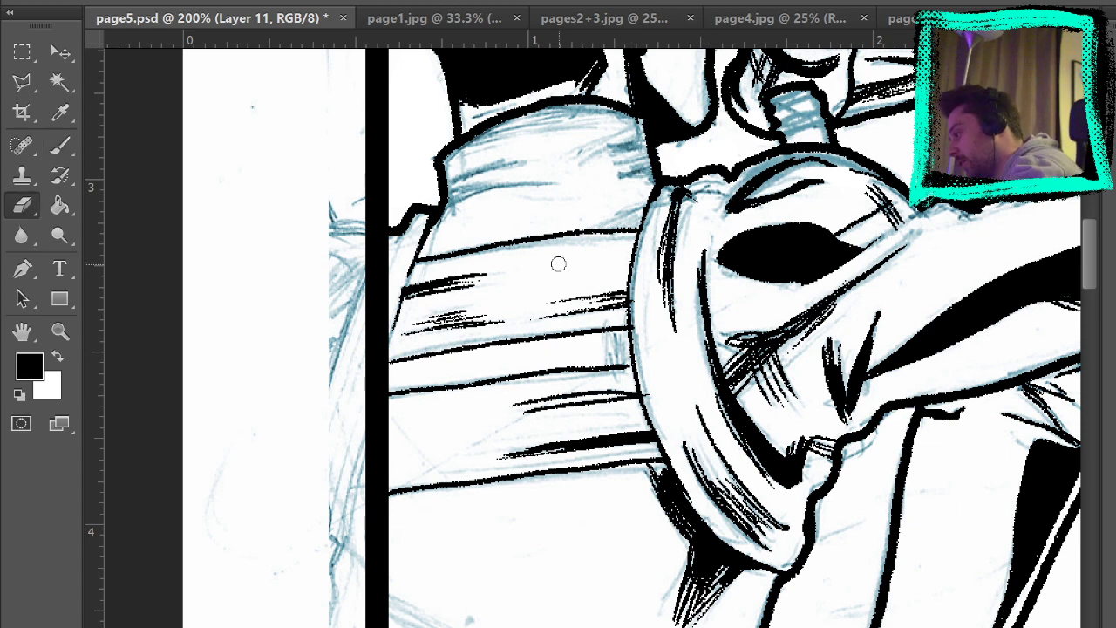
{"action": "key", "text": "b"}
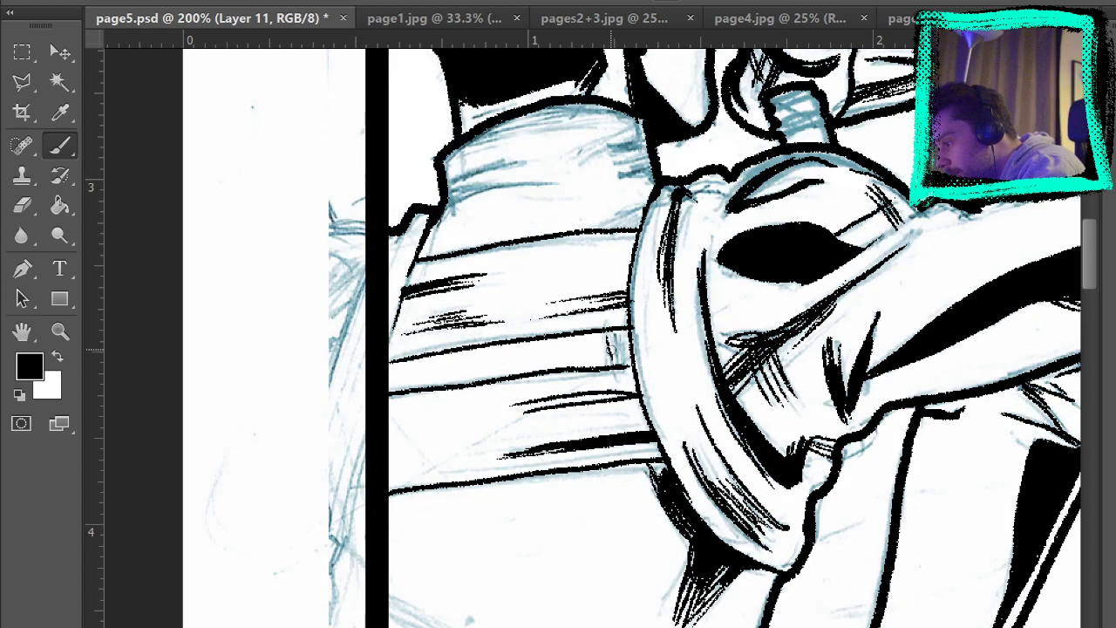
{"action": "mouse_move", "coordinate": [610, 333]}
{"action": "left_mouse_down"}
{"action": "mouse_move", "coordinate": [622, 368]}
{"action": "mouse_move", "coordinate": [600, 358]}
{"action": "mouse_move", "coordinate": [630, 365]}
{"action": "mouse_move", "coordinate": [620, 351]}
{"action": "mouse_move", "coordinate": [605, 365]}
{"action": "left_mouse_up"}
{"action": "mouse_move", "coordinate": [664, 451]}
{"action": "left_mouse_down"}
{"action": "mouse_move", "coordinate": [671, 480]}
{"action": "mouse_move", "coordinate": [645, 460]}
{"action": "mouse_move", "coordinate": [658, 502]}
{"action": "left_mouse_up"}
{"action": "mouse_move", "coordinate": [633, 464]}
{"action": "left_mouse_down"}
{"action": "mouse_move", "coordinate": [678, 533]}
{"action": "mouse_move", "coordinate": [661, 506]}
{"action": "left_mouse_up"}
Ink a small solid black shadow with feathered diagonal hatching on the lower back beneath the stripes.
{"action": "mouse_move", "coordinate": [537, 540]}
{"action": "left_mouse_down"}
{"action": "mouse_move", "coordinate": [560, 571]}
{"action": "mouse_move", "coordinate": [540, 538]}
{"action": "mouse_move", "coordinate": [555, 594]}
{"action": "mouse_move", "coordinate": [527, 544]}
{"action": "mouse_move", "coordinate": [549, 607]}
{"action": "left_mouse_up"}
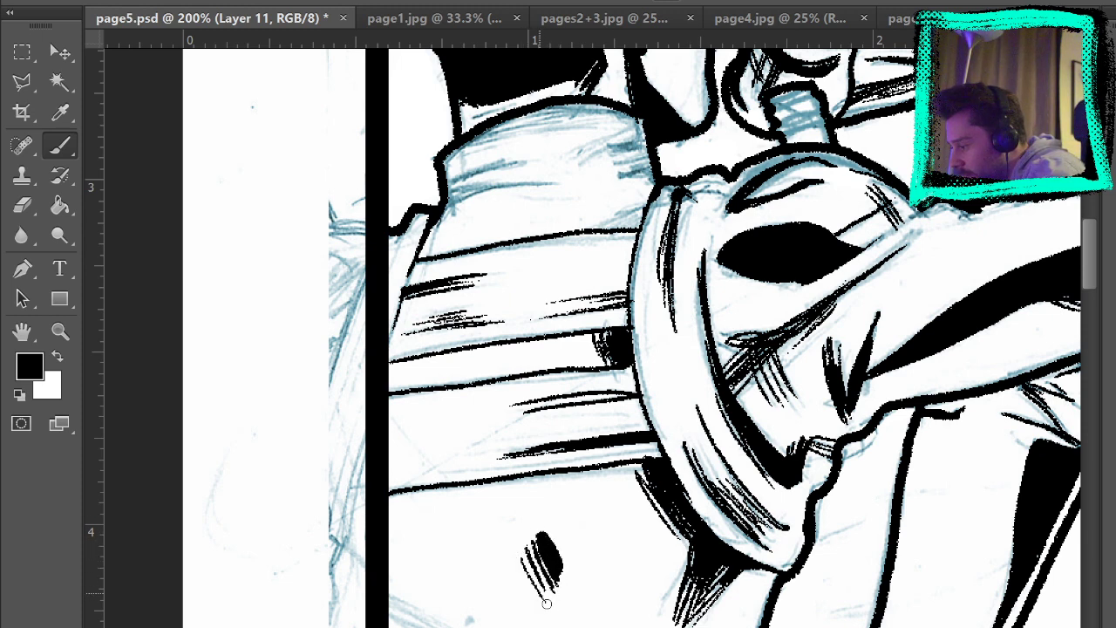
{"action": "mouse_move", "coordinate": [518, 556]}
{"action": "left_mouse_down"}
{"action": "mouse_move", "coordinate": [530, 595]}
{"action": "mouse_move", "coordinate": [512, 579]}
{"action": "left_mouse_up"}
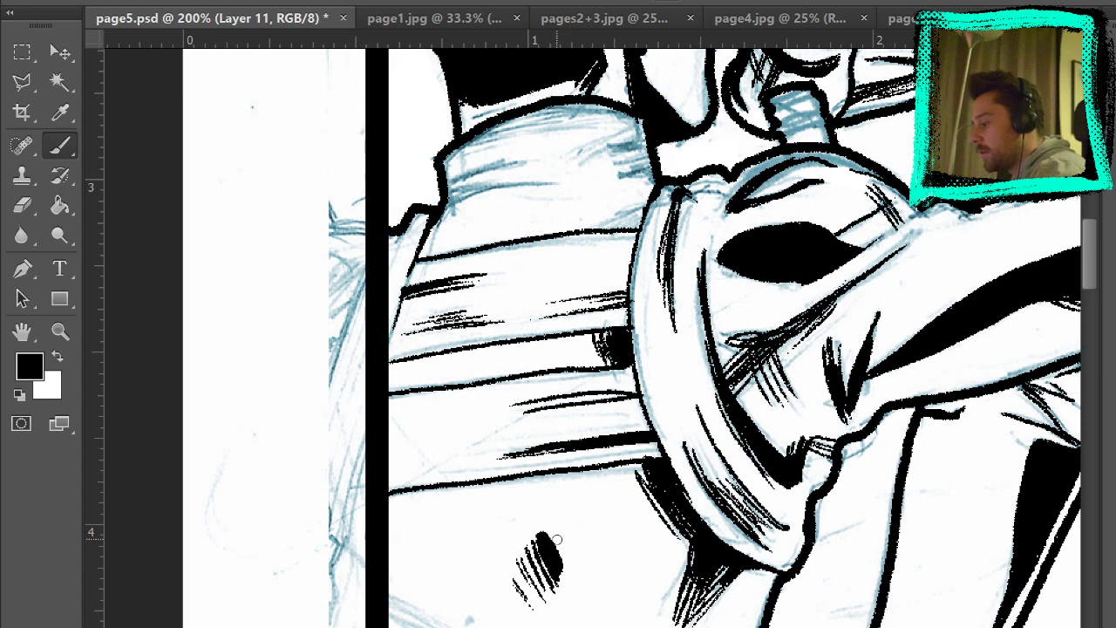
{"action": "mouse_move", "coordinate": [562, 532]}
{"action": "left_mouse_down"}
{"action": "mouse_move", "coordinate": [550, 565]}
{"action": "mouse_move", "coordinate": [547, 546]}
{"action": "left_mouse_up"}
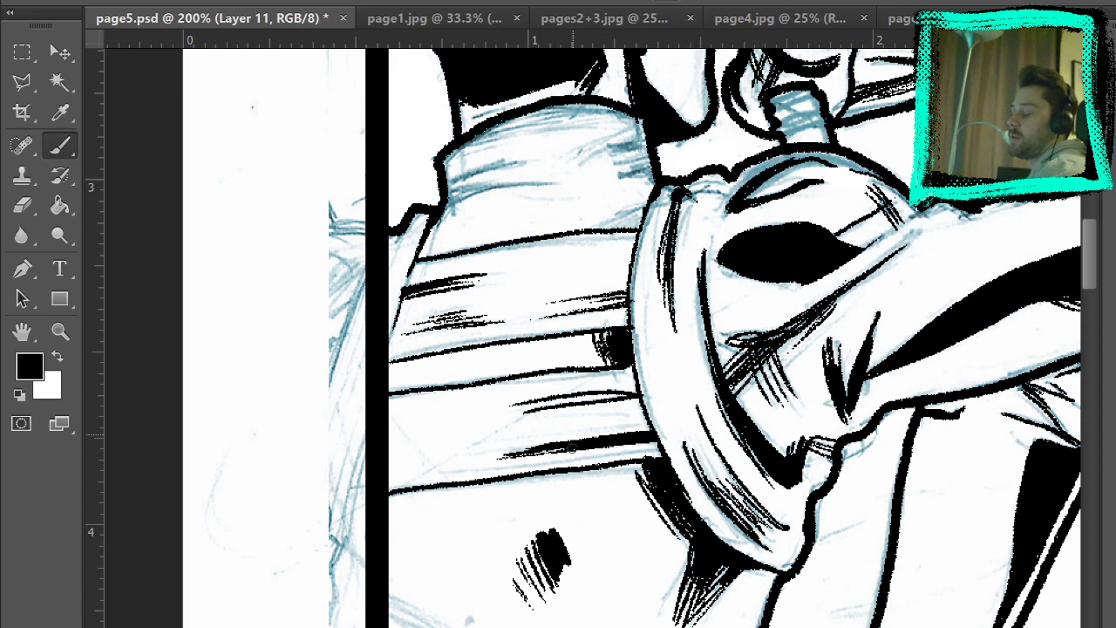
Ink a second small solid shadow with short diagonal hatching beside the first one on the foreground figure's lower back.
{"action": "left_click_drag", "start_coordinate": [596, 576], "coordinate": [591, 603]}
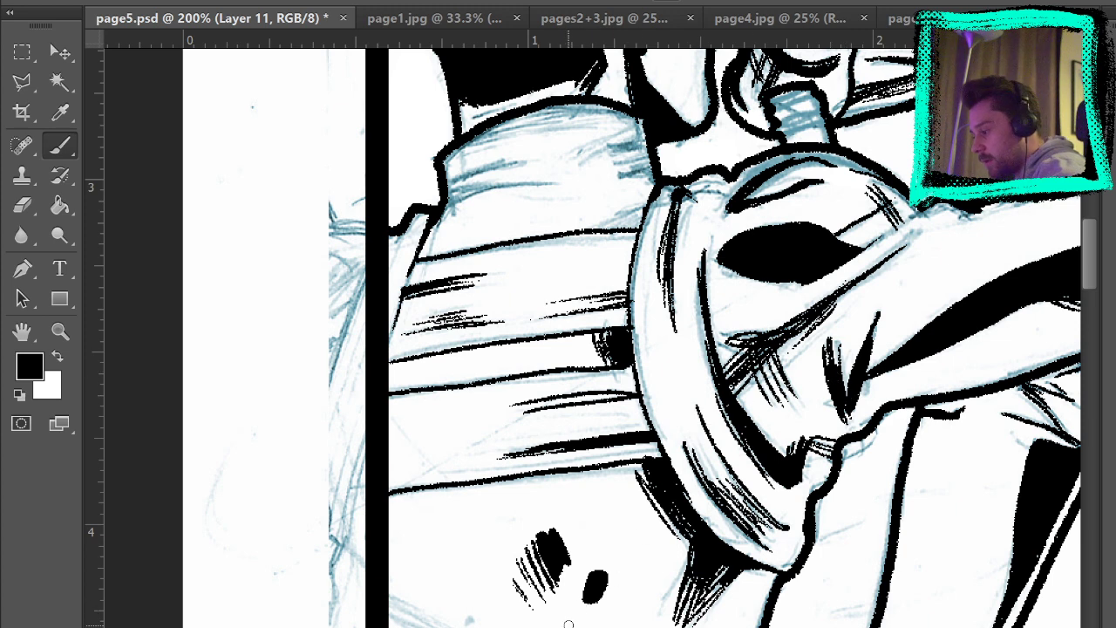
{"action": "mouse_move", "coordinate": [579, 610]}
{"action": "left_mouse_down"}
{"action": "mouse_move", "coordinate": [598, 564]}
{"action": "mouse_move", "coordinate": [570, 620]}
{"action": "left_mouse_up"}
{"action": "mouse_move", "coordinate": [594, 564]}
{"action": "left_mouse_down"}
{"action": "mouse_move", "coordinate": [578, 626]}
{"action": "mouse_move", "coordinate": [598, 574]}
{"action": "left_mouse_up"}
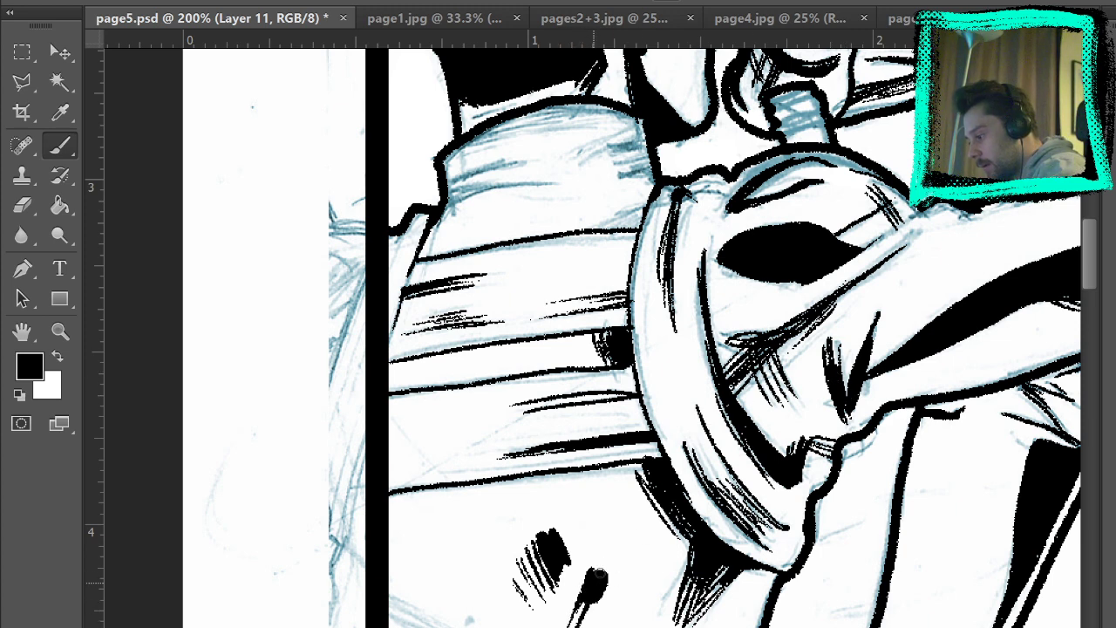
{"action": "left_click_drag", "start_coordinate": [580, 624], "coordinate": [607, 579]}
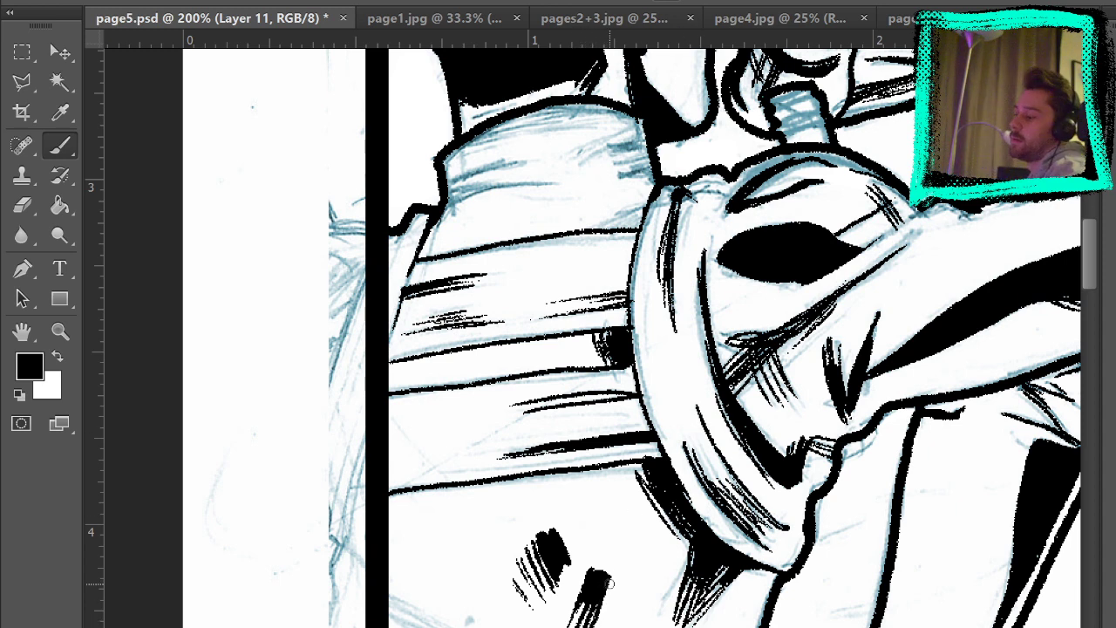
Erase both small hatched shadows from the foreground figure's lower back beneath the stripes.
{"action": "left_click", "coordinate": [23, 207]}
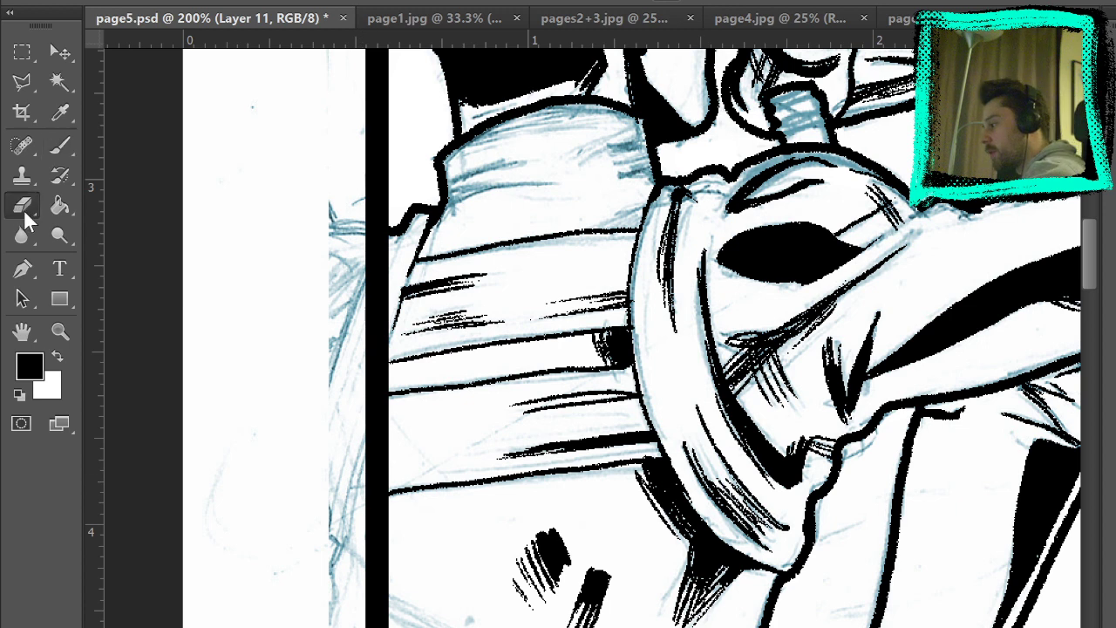
{"action": "mouse_move", "coordinate": [576, 531]}
{"action": "left_mouse_down"}
{"action": "mouse_move", "coordinate": [584, 592]}
{"action": "mouse_move", "coordinate": [608, 553]}
{"action": "mouse_move", "coordinate": [590, 582]}
{"action": "mouse_move", "coordinate": [517, 615]}
{"action": "mouse_move", "coordinate": [518, 577]}
{"action": "mouse_move", "coordinate": [568, 520]}
{"action": "mouse_move", "coordinate": [560, 540]}
{"action": "mouse_move", "coordinate": [525, 543]}
{"action": "left_mouse_up"}
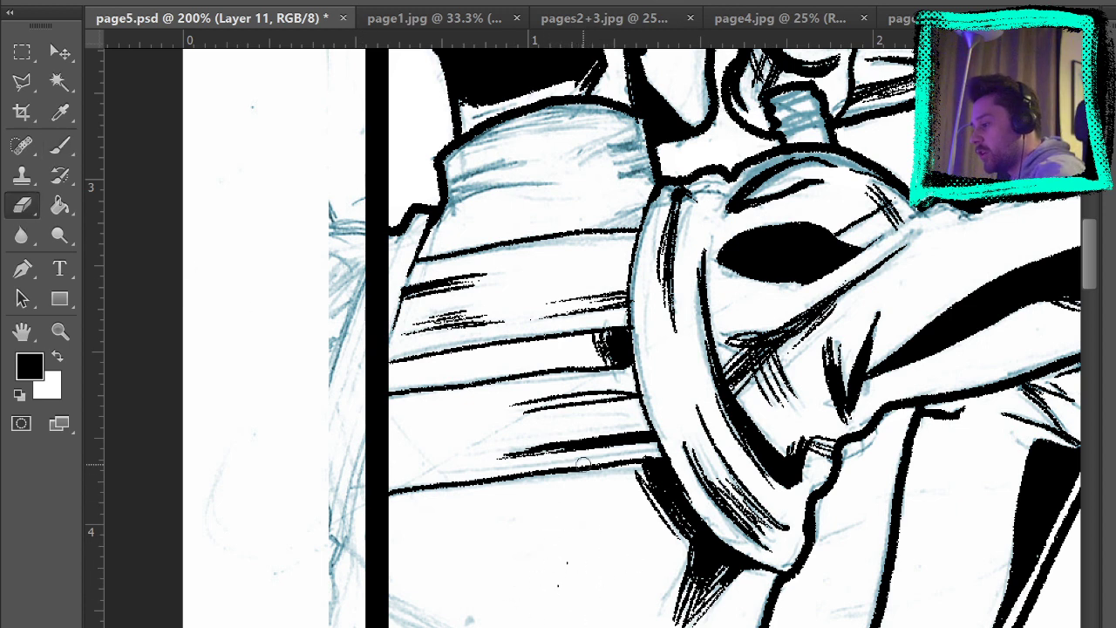
Ink a small shadow where the foreground figure's top stripe meets the shoulder band and add short tapered fold lines to the collar.
{"action": "left_click", "coordinate": [61, 147]}
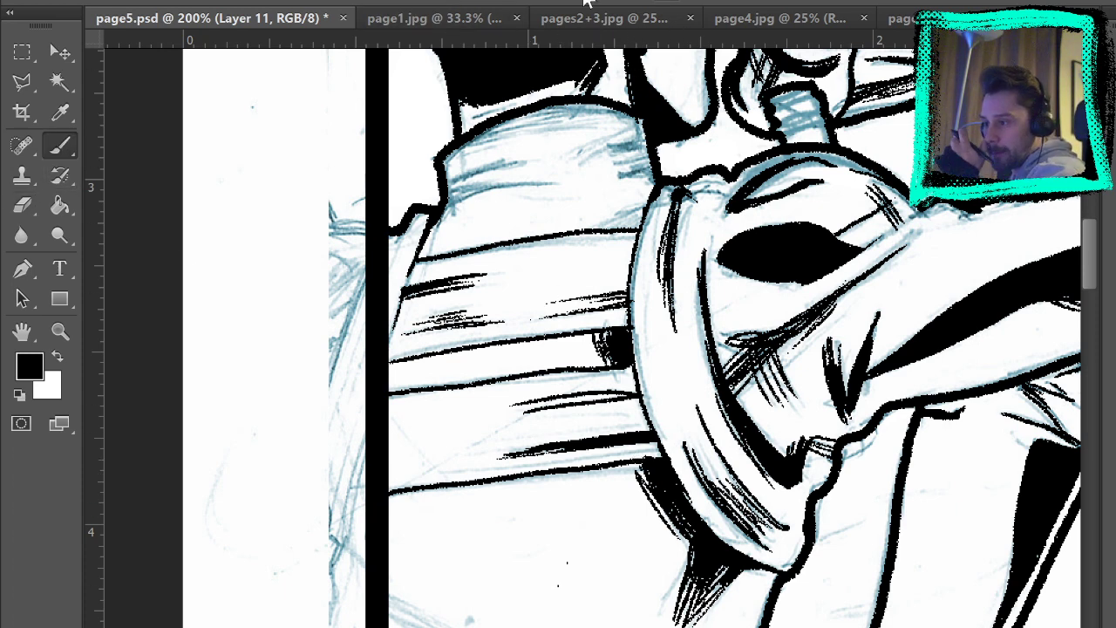
{"action": "mouse_move", "coordinate": [616, 227]}
{"action": "left_mouse_down"}
{"action": "mouse_move", "coordinate": [649, 195]}
{"action": "mouse_move", "coordinate": [642, 213]}
{"action": "mouse_move", "coordinate": [648, 187]}
{"action": "left_mouse_up"}
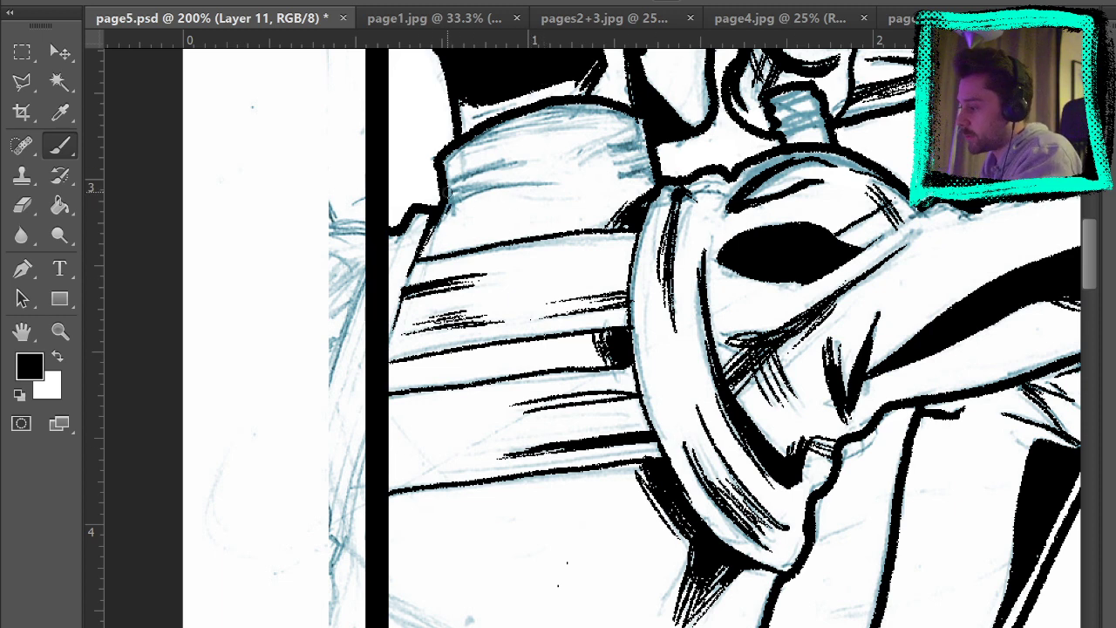
{"action": "mouse_move", "coordinate": [443, 194]}
{"action": "left_mouse_down"}
{"action": "mouse_move", "coordinate": [549, 180]}
{"action": "mouse_move", "coordinate": [442, 202]}
{"action": "mouse_move", "coordinate": [503, 184]}
{"action": "mouse_move", "coordinate": [454, 188]}
{"action": "mouse_move", "coordinate": [549, 152]}
{"action": "left_mouse_up"}
{"action": "key", "text": "ctrl+z"}
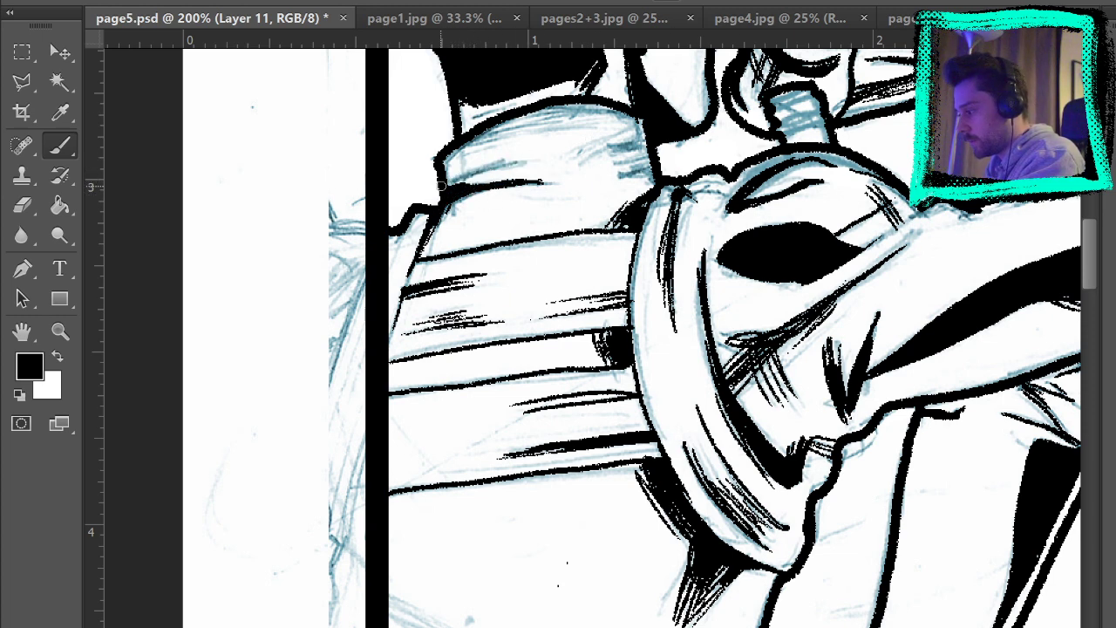
{"action": "left_click_drag", "start_coordinate": [441, 185], "coordinate": [514, 157]}
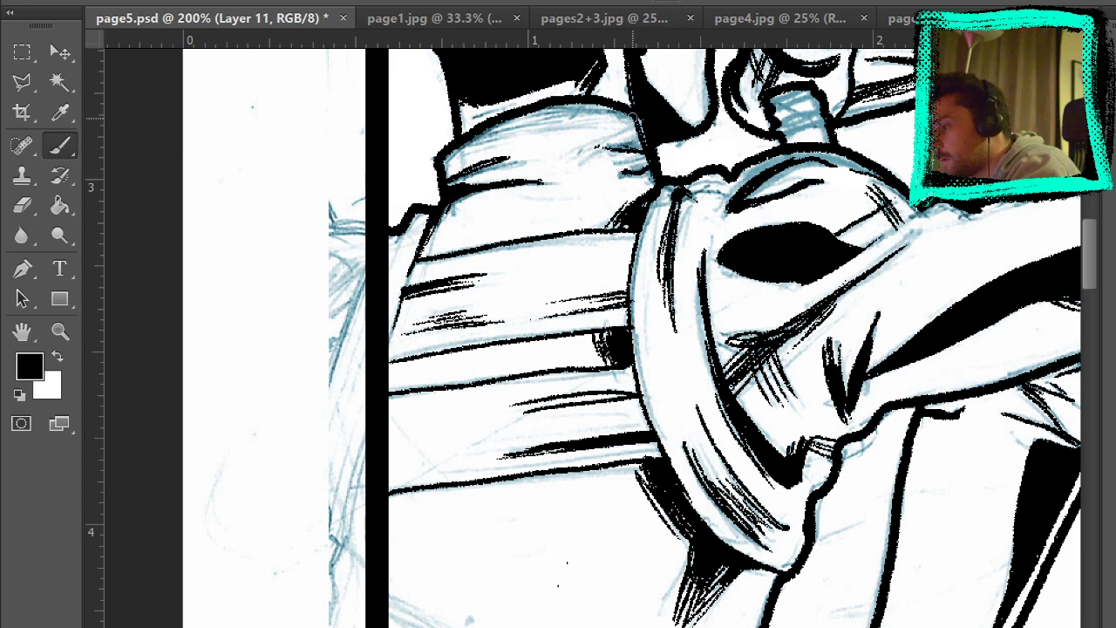
Examine the first panel's inks with the pencil sketch hidden and shown, from the foreground figure's collar across to the other fighters.
{"action": "left_click_drag", "start_coordinate": [809, 177], "coordinate": [722, 430]}
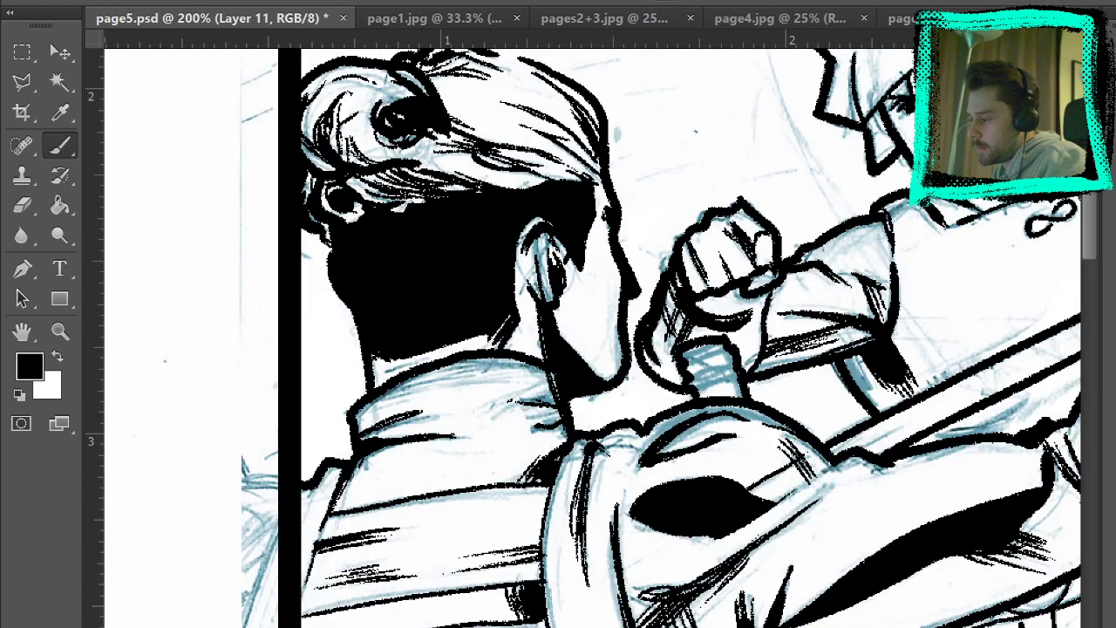
{"action": "key", "text": "ctrl+comma"}
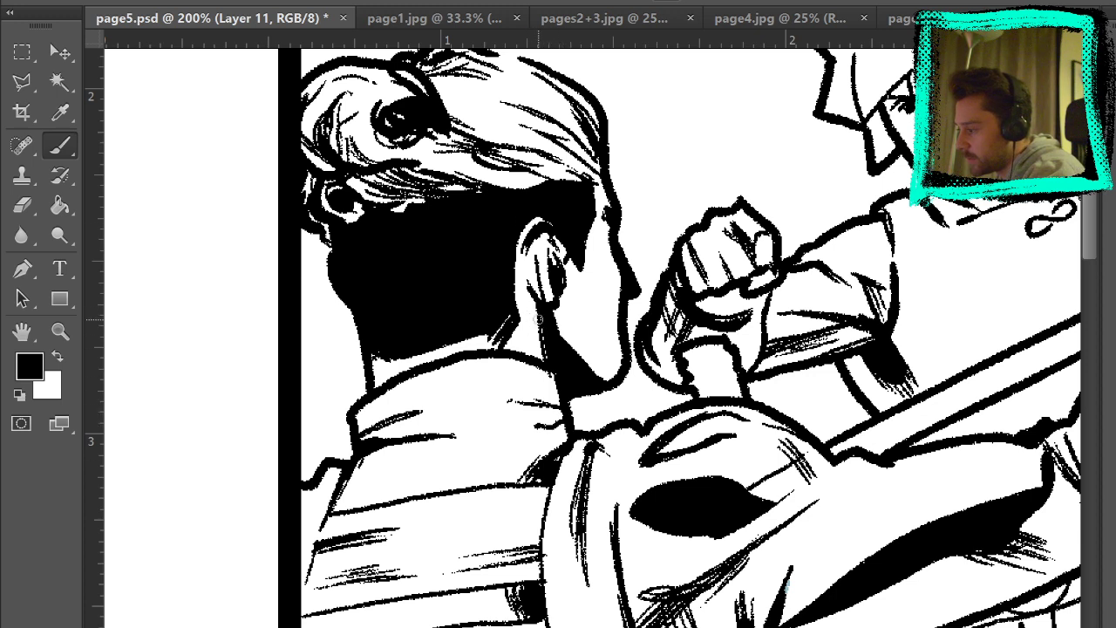
{"action": "left_click", "coordinate": [13, 194]}
{"action": "left_click", "coordinate": [70, 147]}
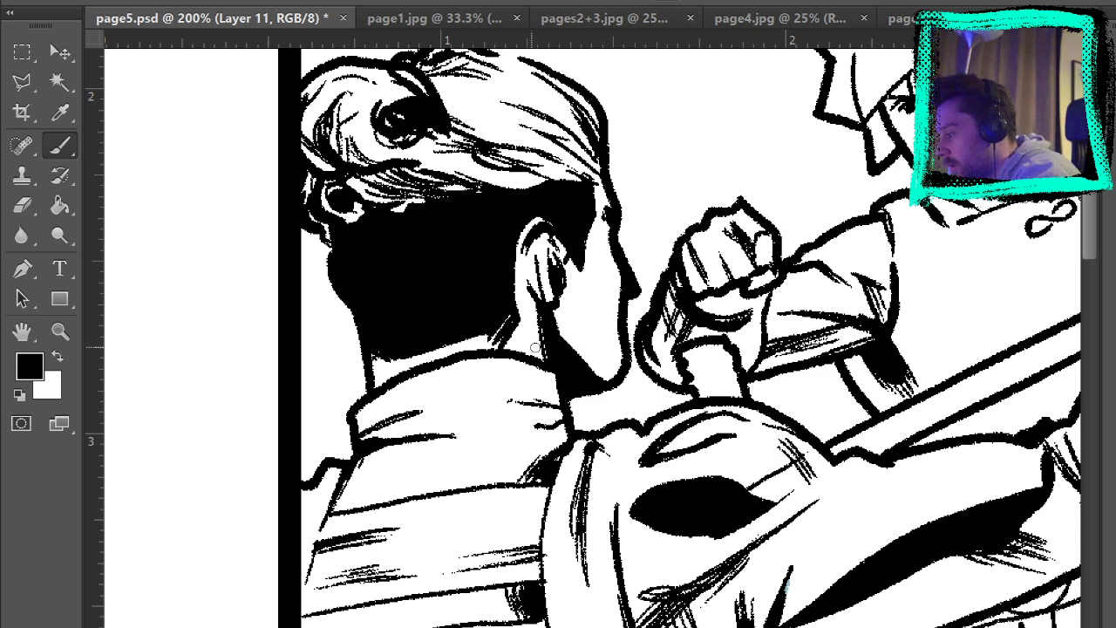
{"action": "left_click_drag", "start_coordinate": [519, 331], "coordinate": [534, 429]}
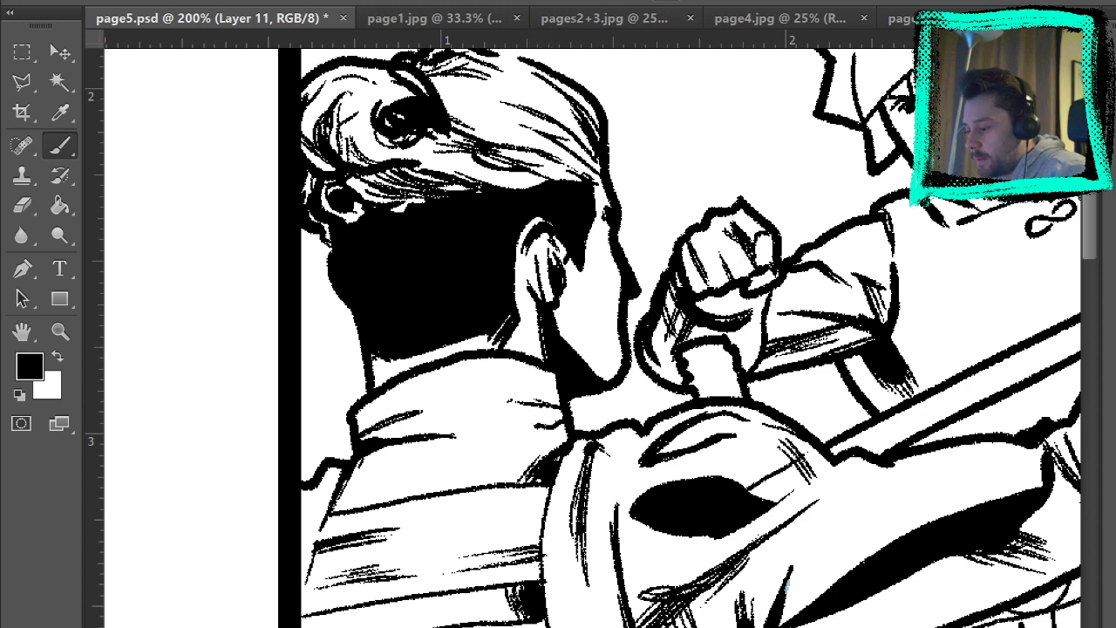
{"action": "key", "text": "ctrl+z"}
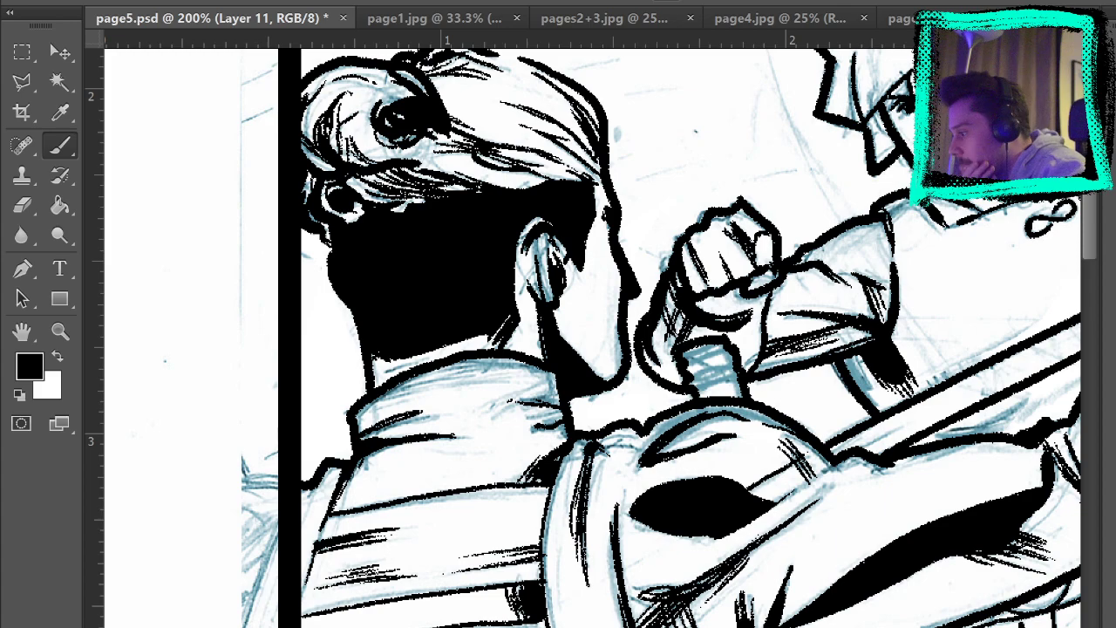
{"action": "left_click_drag", "start_coordinate": [822, 276], "coordinate": [513, 406]}
{"action": "left_click_drag", "start_coordinate": [819, 355], "coordinate": [744, 215]}
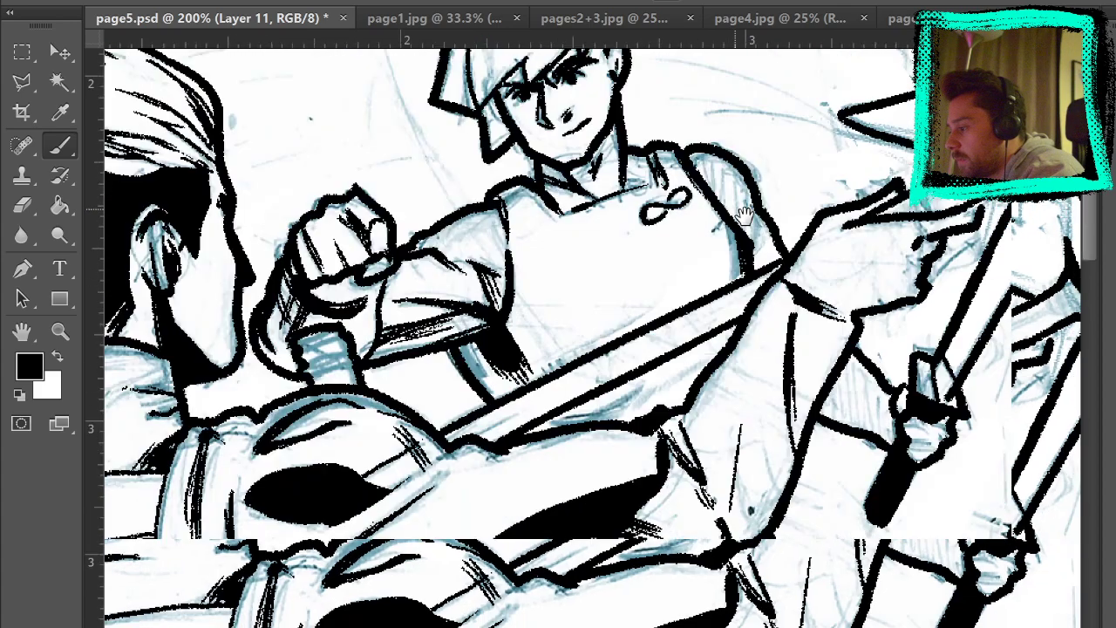
{"action": "left_click_drag", "start_coordinate": [847, 398], "coordinate": [787, 139]}
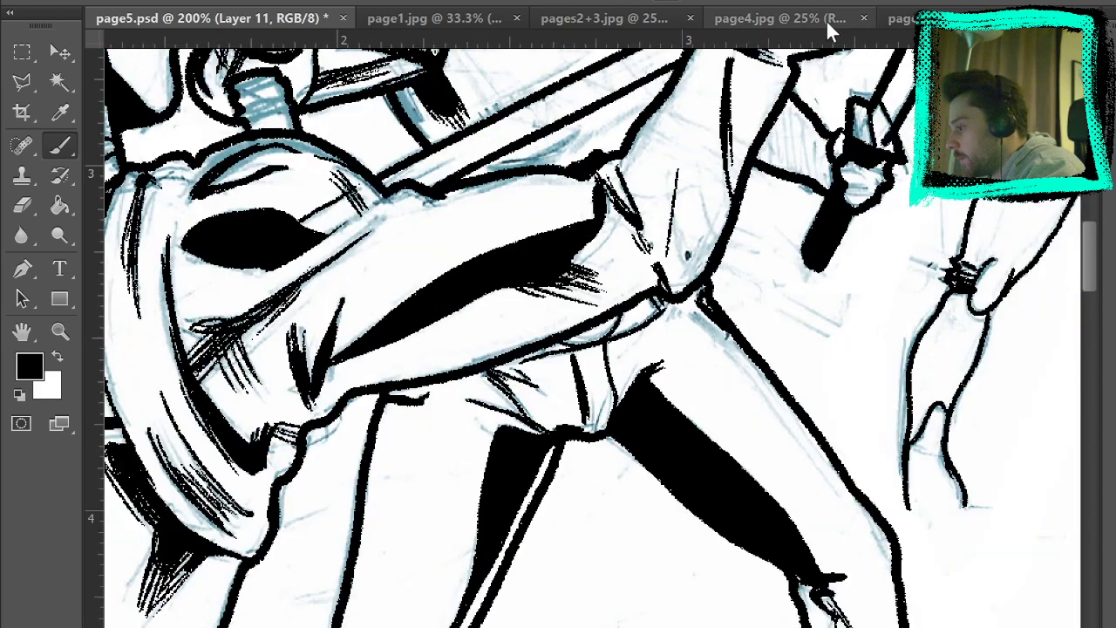
{"action": "left_click_drag", "start_coordinate": [819, 315], "coordinate": [823, 285]}
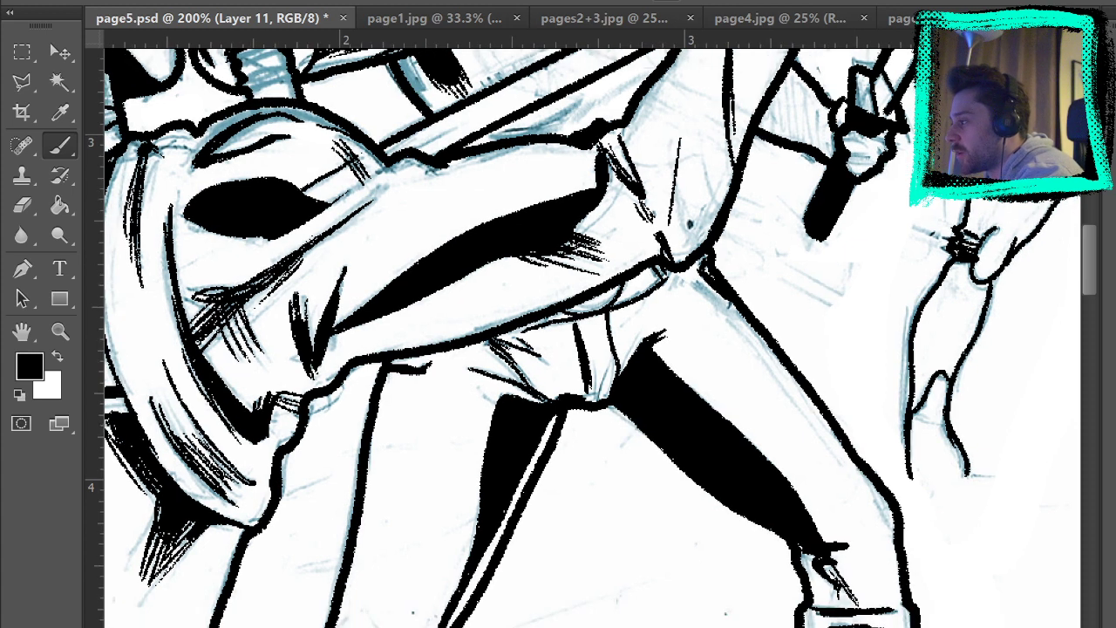
{"action": "key", "text": "ctrl+0"}
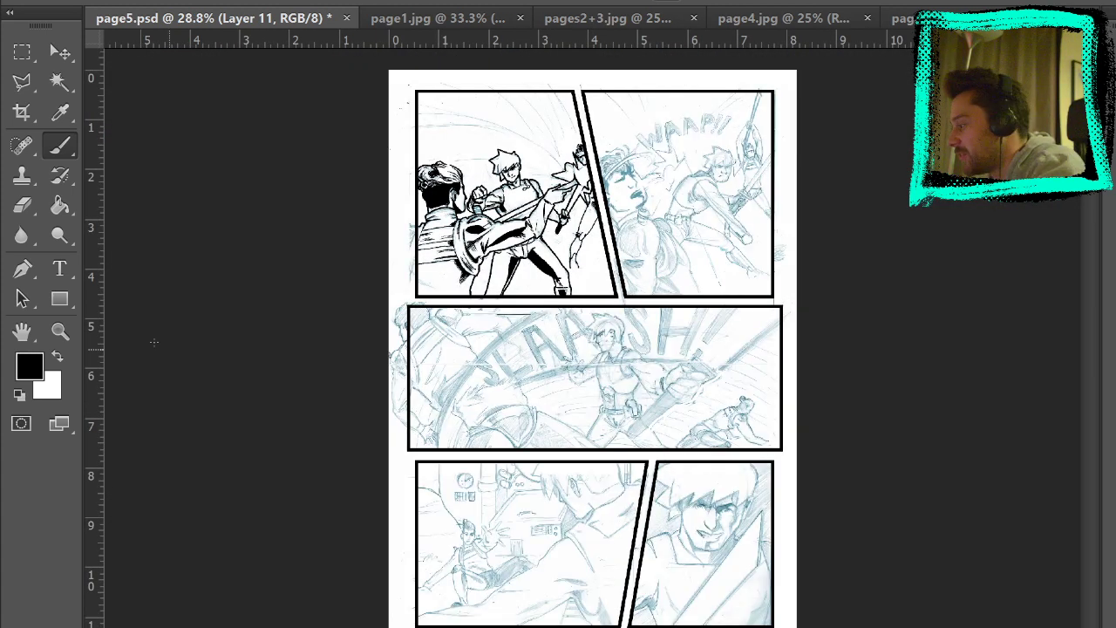
Shade the ridged grip above the foreground figure's shoulder with curved hatching and short dark vertical strokes at its base.
{"action": "left_click", "coordinate": [59, 330]}
{"action": "left_click", "coordinate": [485, 203]}
{"action": "left_click", "coordinate": [514, 189]}
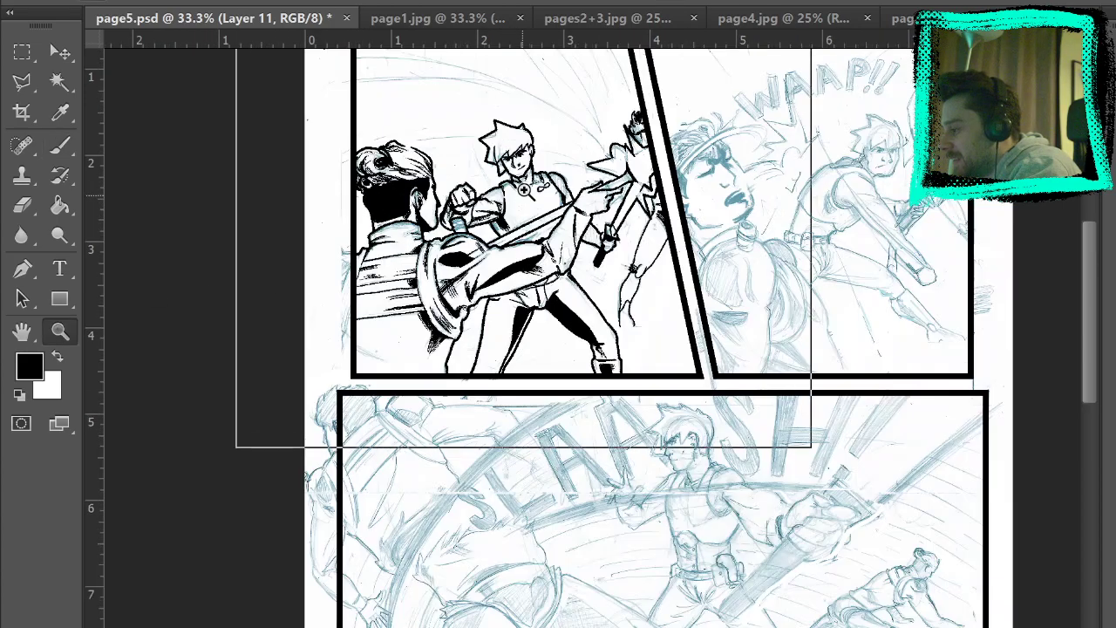
{"action": "left_click", "coordinate": [514, 191]}
{"action": "left_click", "coordinate": [473, 213]}
{"action": "left_click", "coordinate": [437, 242]}
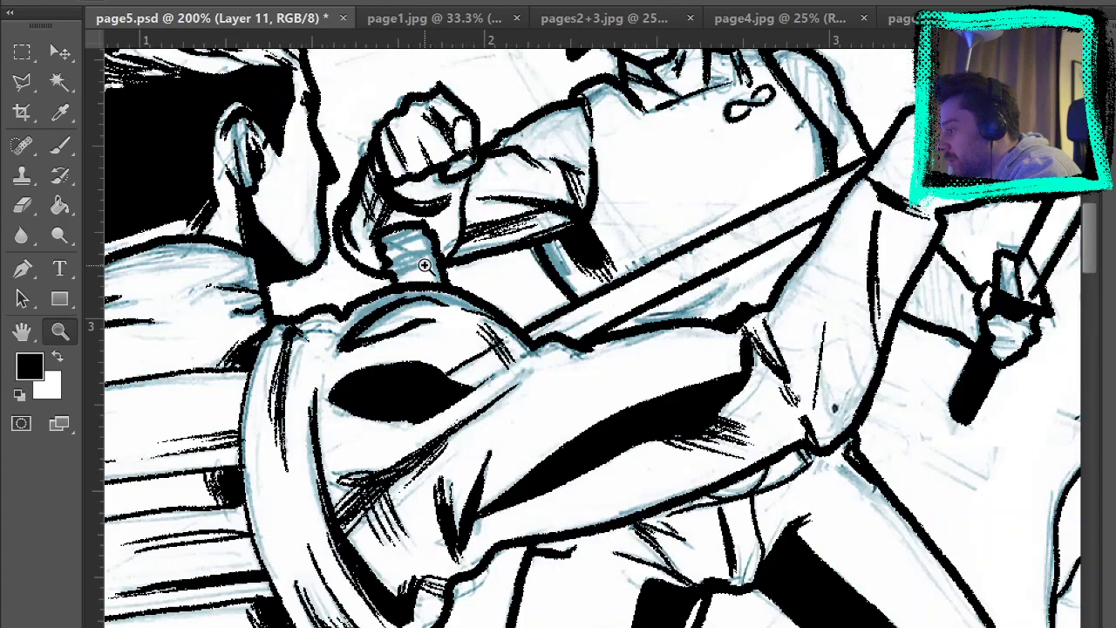
{"action": "left_click", "coordinate": [412, 284]}
{"action": "key", "text": "b"}
{"action": "mouse_move", "coordinate": [387, 274]}
{"action": "left_mouse_down"}
{"action": "mouse_move", "coordinate": [442, 244]}
{"action": "mouse_move", "coordinate": [415, 257]}
{"action": "mouse_move", "coordinate": [425, 253]}
{"action": "mouse_move", "coordinate": [416, 239]}
{"action": "left_mouse_up"}
{"action": "left_click_drag", "start_coordinate": [364, 257], "coordinate": [429, 232]}
{"action": "left_click_drag", "start_coordinate": [355, 239], "coordinate": [425, 218]}
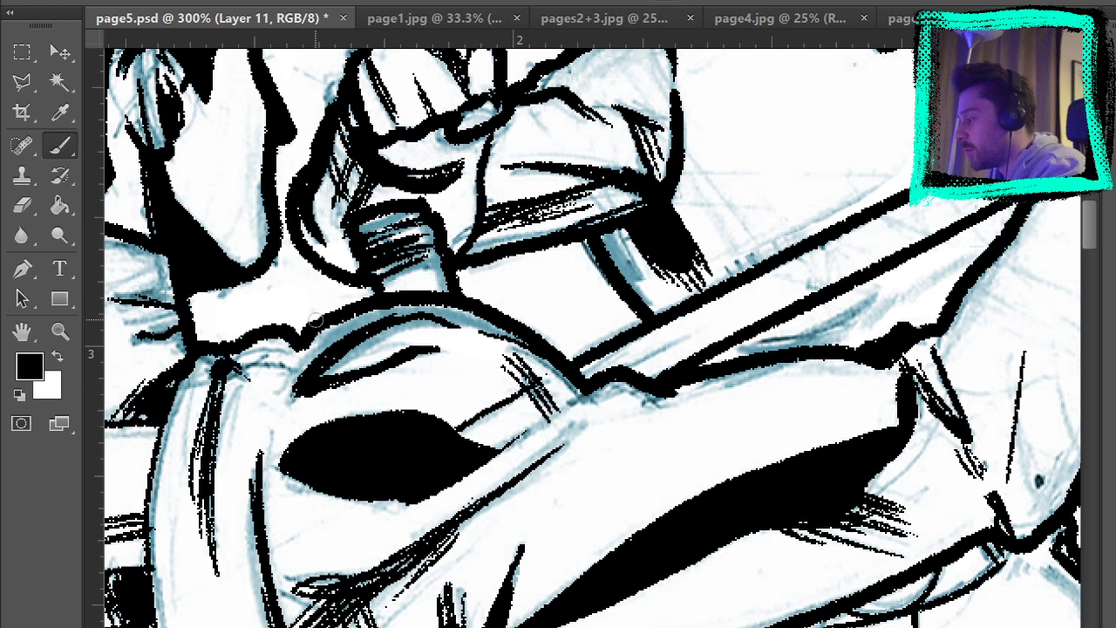
{"action": "mouse_move", "coordinate": [387, 272]}
{"action": "left_mouse_down"}
{"action": "mouse_move", "coordinate": [401, 292]}
{"action": "mouse_move", "coordinate": [418, 270]}
{"action": "mouse_move", "coordinate": [425, 298]}
{"action": "mouse_move", "coordinate": [412, 270]}
{"action": "mouse_move", "coordinate": [447, 307]}
{"action": "left_mouse_up"}
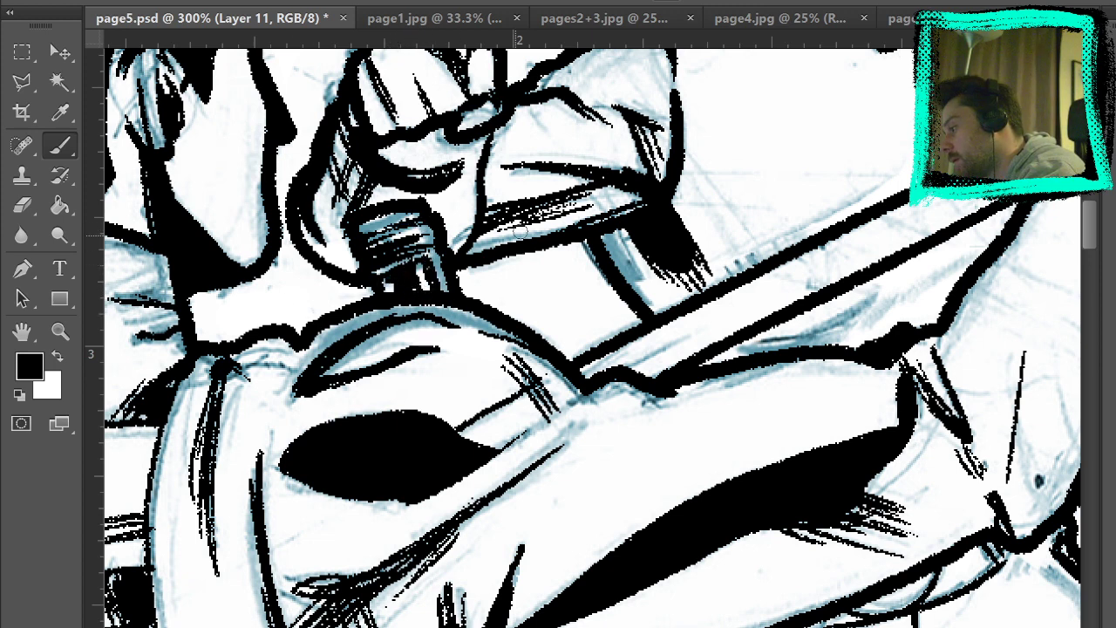
Ink short strokes along the lower torso edge and at the collar tip of the figure beside the panel's slanted border.
{"action": "left_click_drag", "start_coordinate": [929, 270], "coordinate": [747, 242]}
{"action": "left_click_drag", "start_coordinate": [861, 297], "coordinate": [607, 537]}
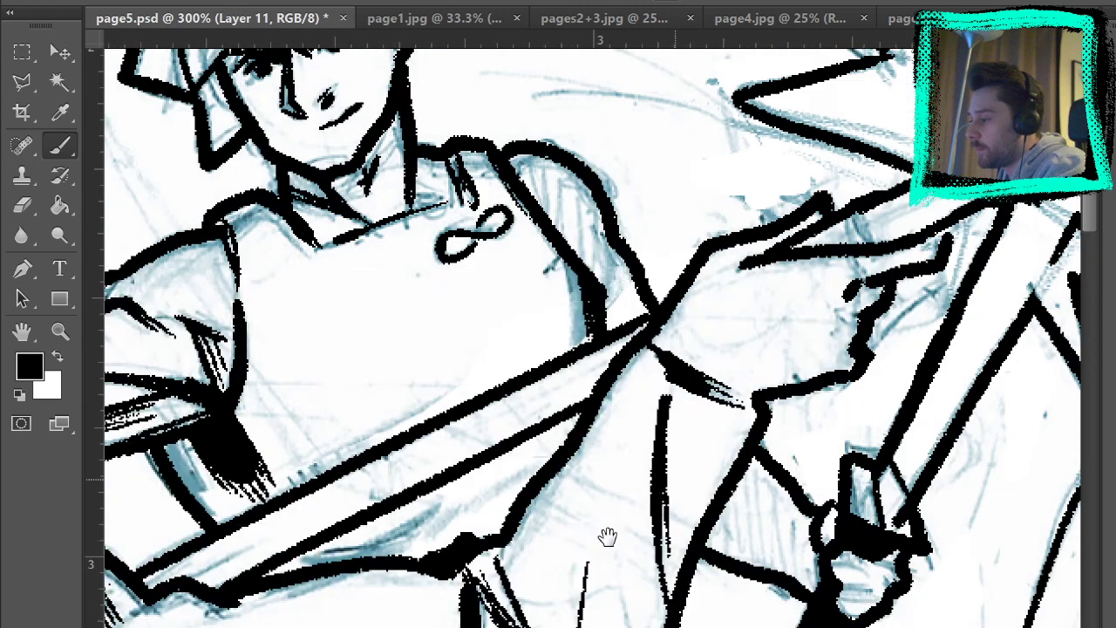
{"action": "left_click_drag", "start_coordinate": [996, 262], "coordinate": [600, 507]}
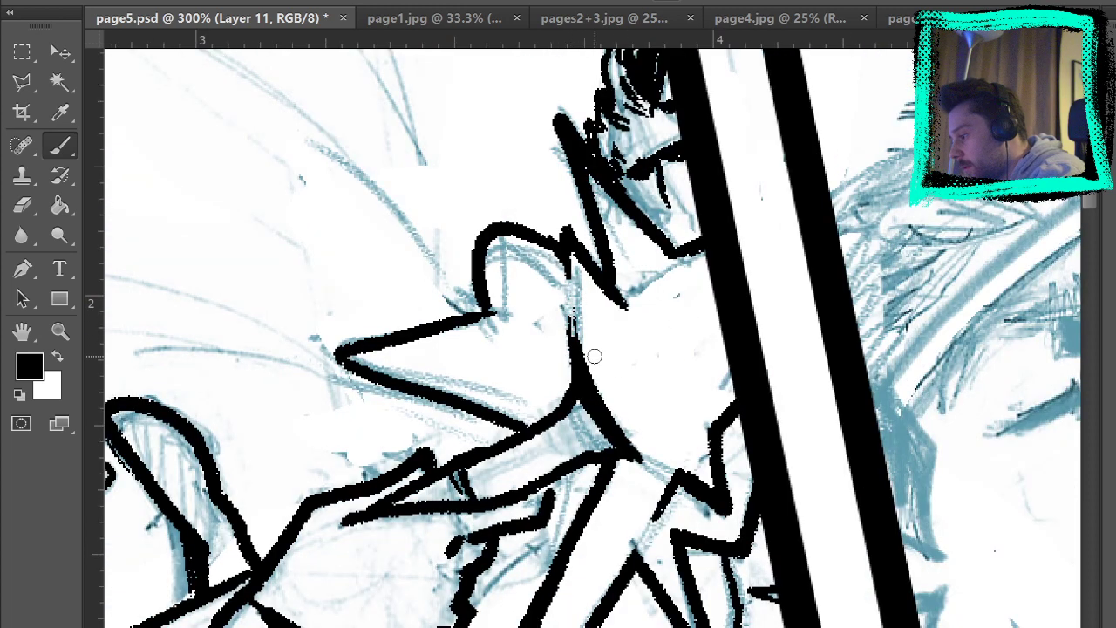
{"action": "mouse_move", "coordinate": [623, 450]}
{"action": "left_mouse_down"}
{"action": "mouse_move", "coordinate": [716, 503]}
{"action": "mouse_move", "coordinate": [614, 440]}
{"action": "mouse_move", "coordinate": [689, 472]}
{"action": "left_mouse_up"}
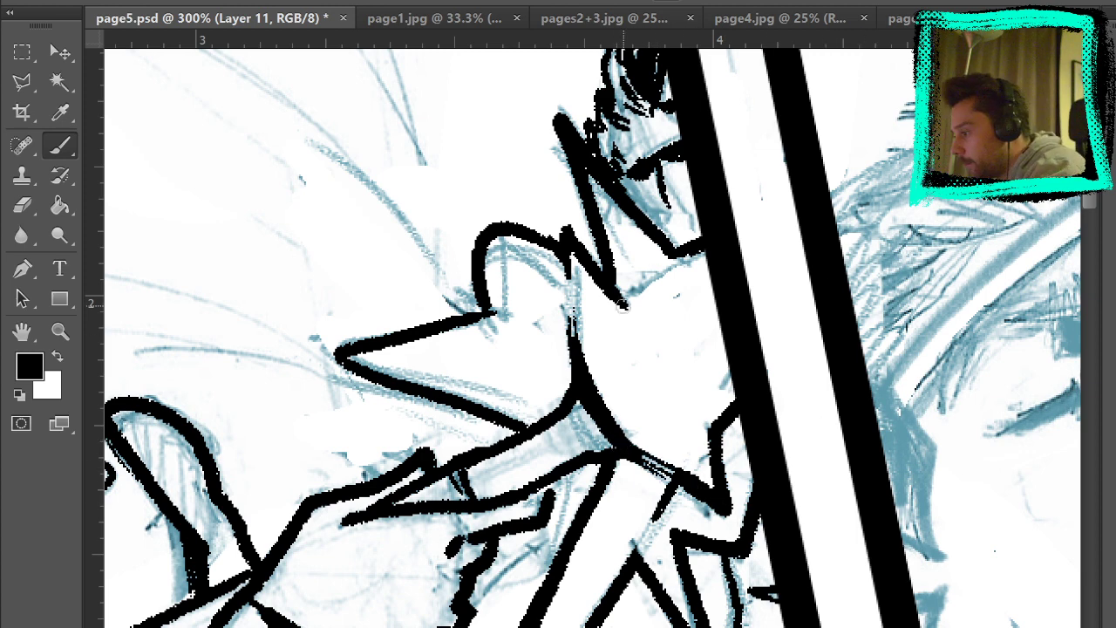
{"action": "left_click_drag", "start_coordinate": [636, 297], "coordinate": [626, 308]}
{"action": "mouse_move", "coordinate": [749, 261]}
{"action": "left_mouse_down"}
{"action": "mouse_move", "coordinate": [747, 294]}
{"action": "mouse_move", "coordinate": [715, 63]}
{"action": "left_mouse_up"}
{"action": "key", "text": "ctrl+comma"}
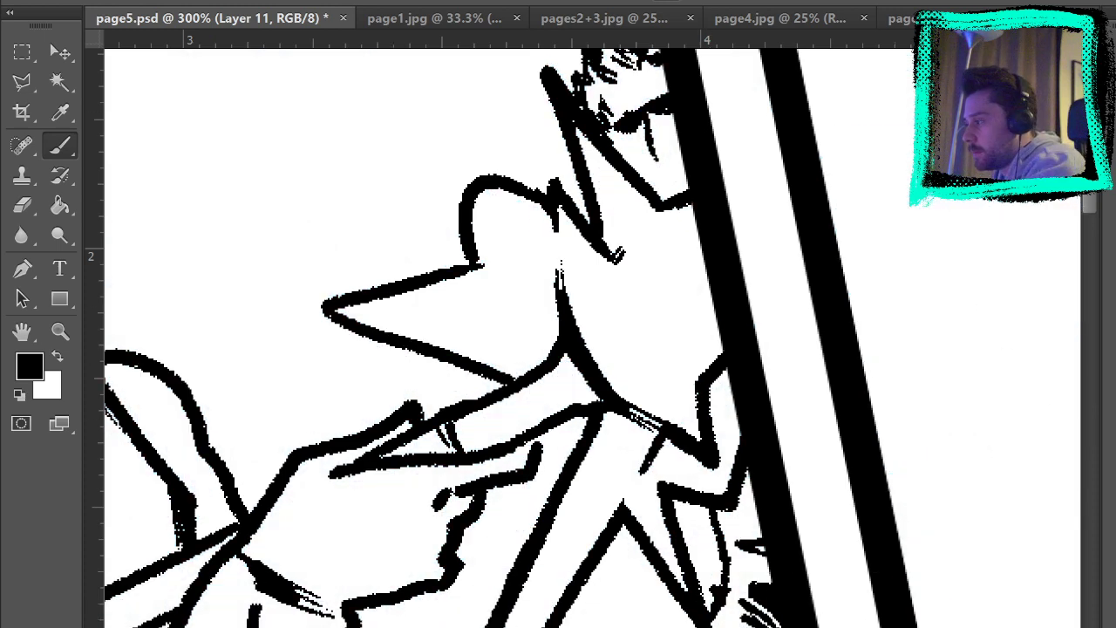
Try loose angular and sweeping curved strokes across the middle panel, undoing each attempt.
{"action": "key", "text": "ctrl+0"}
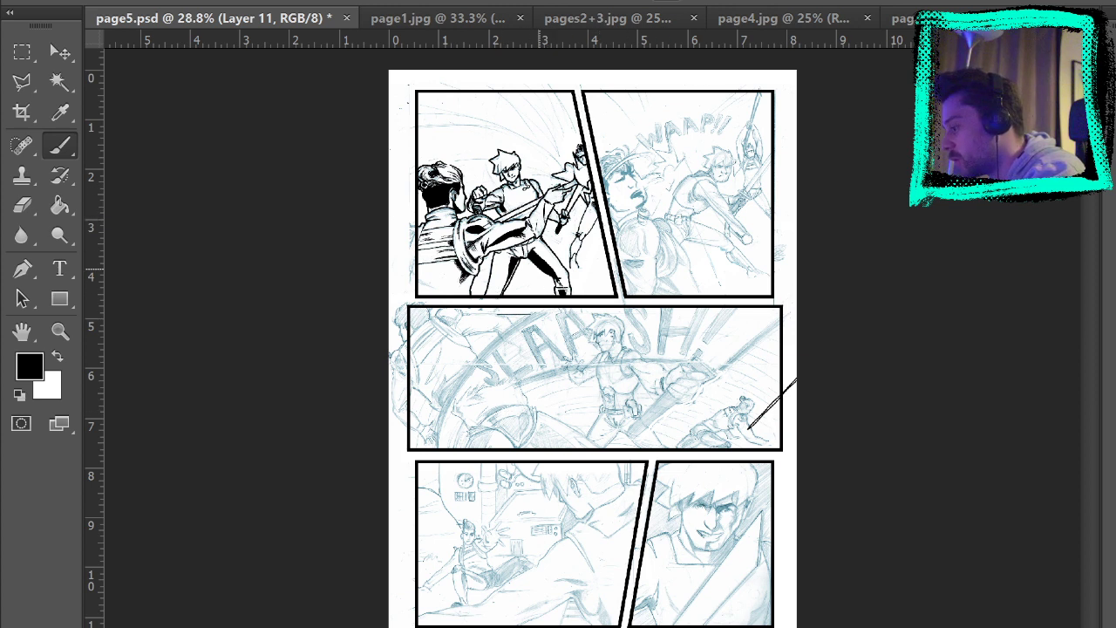
{"action": "left_click_drag", "start_coordinate": [652, 247], "coordinate": [586, 353]}
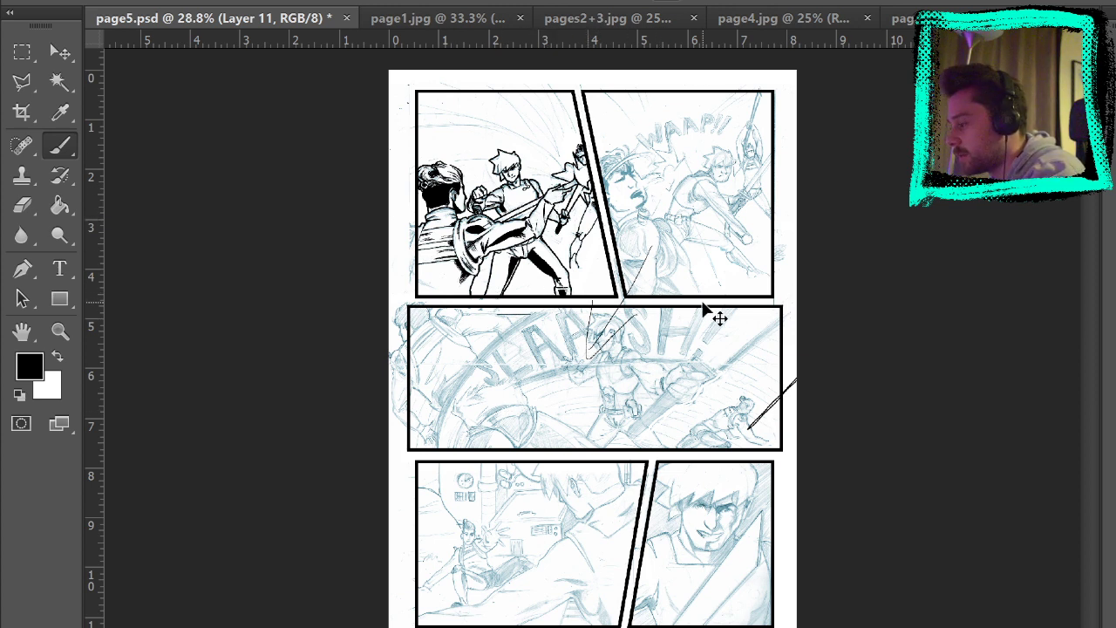
{"action": "key", "text": "ctrl+z"}
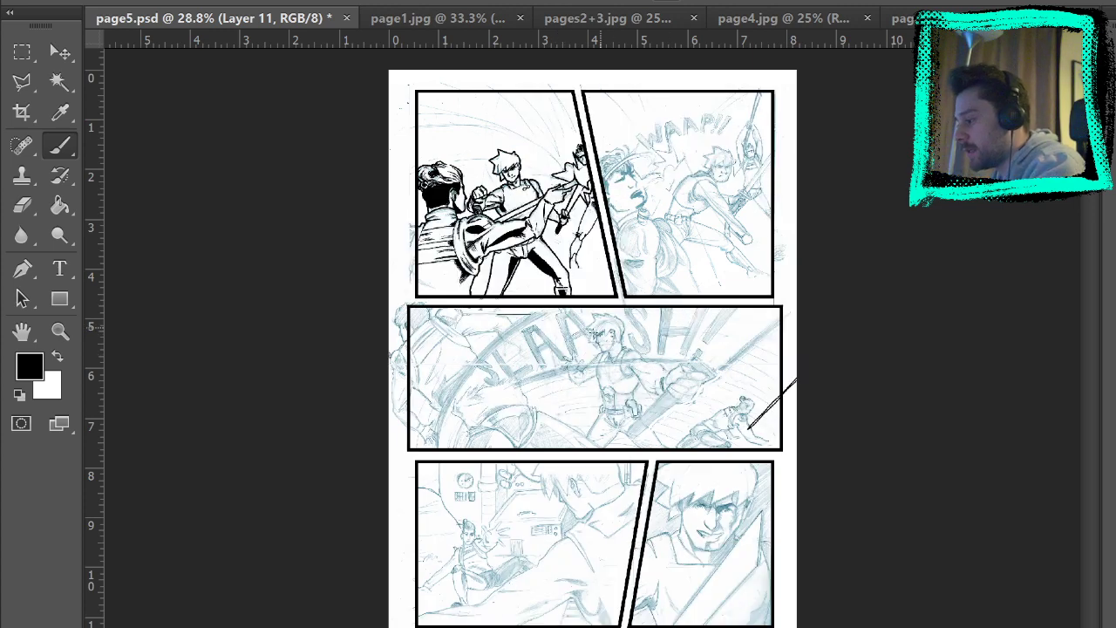
{"action": "left_click_drag", "start_coordinate": [514, 386], "coordinate": [795, 326]}
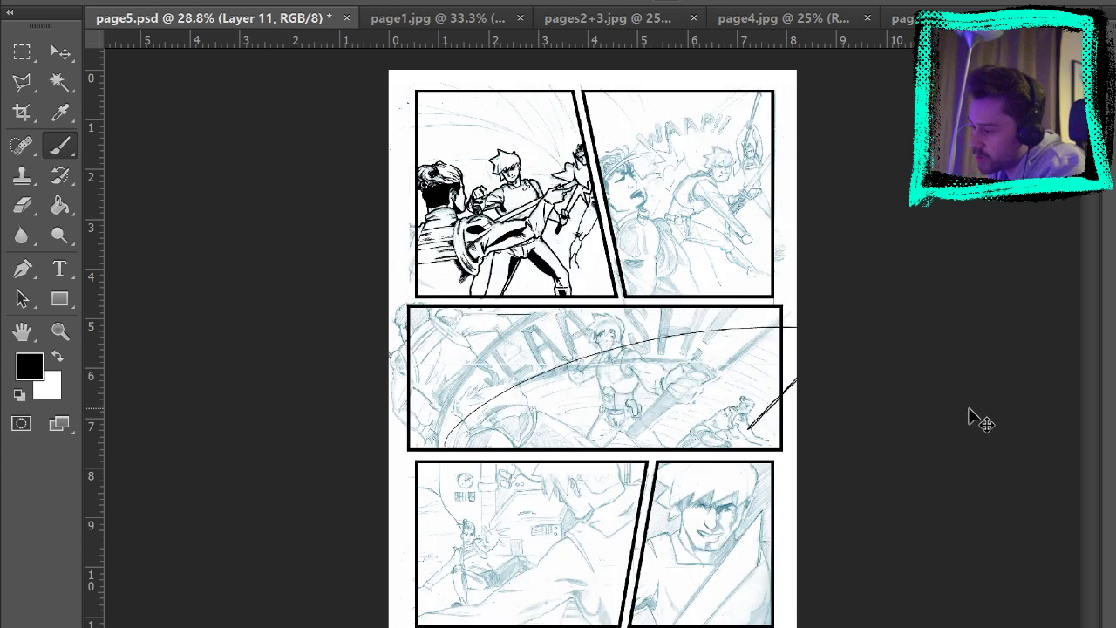
{"action": "key", "text": "ctrl+z"}
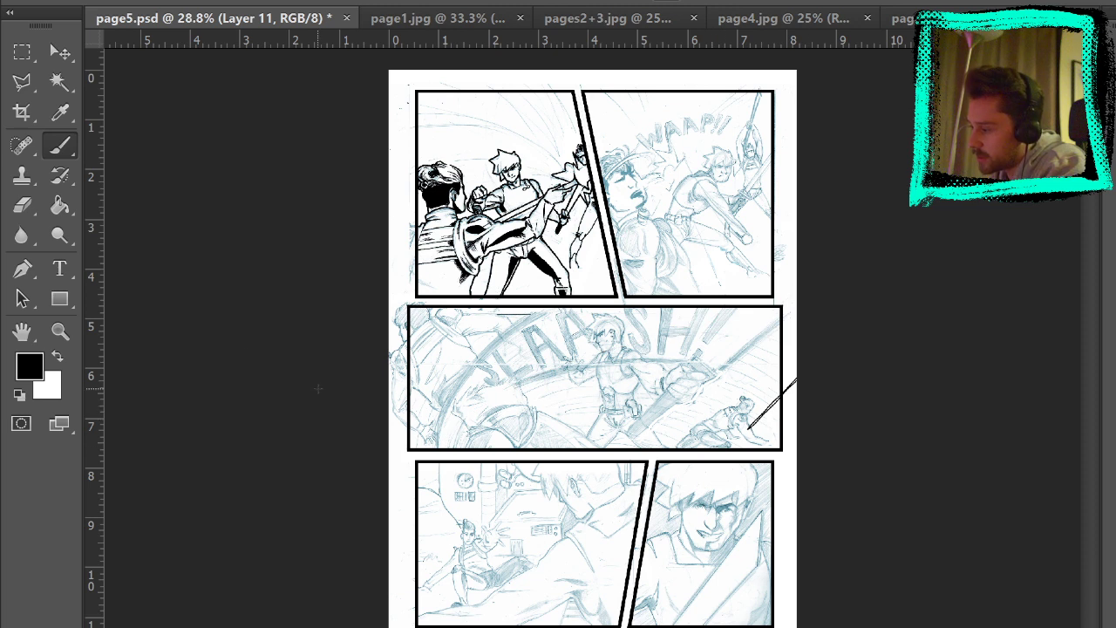
Remove the stray diagonal line crossing the middle panel's right border beside the crouching figure.
{"action": "left_click", "coordinate": [22, 205]}
{"action": "left_click_drag", "start_coordinate": [792, 384], "coordinate": [755, 422]}
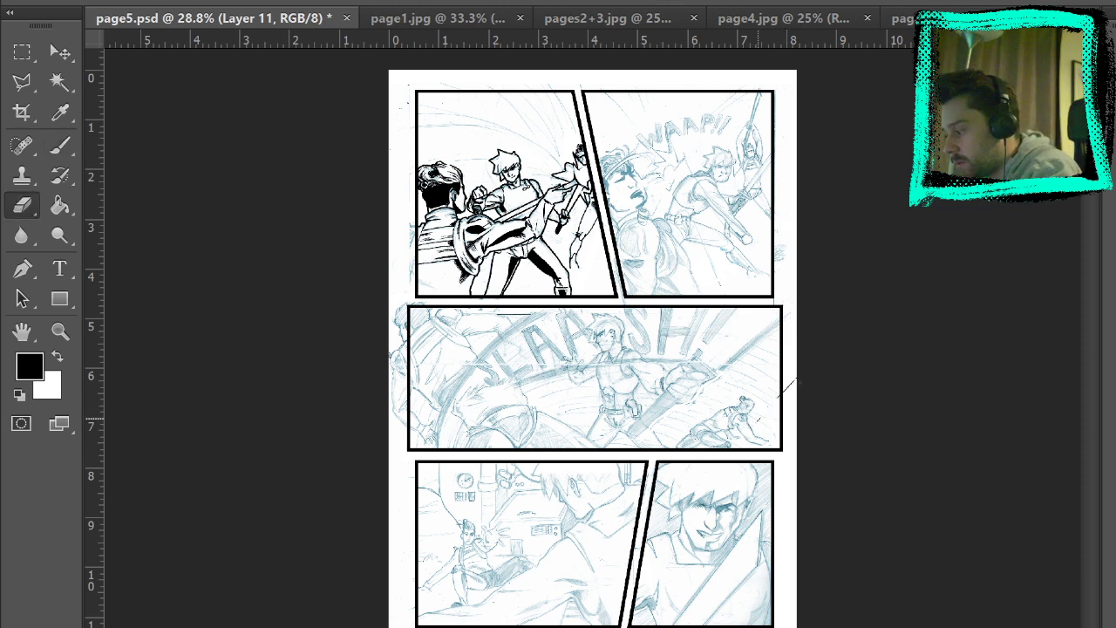
{"action": "left_click", "coordinate": [60, 147]}
{"action": "key", "text": "ctrl+z"}
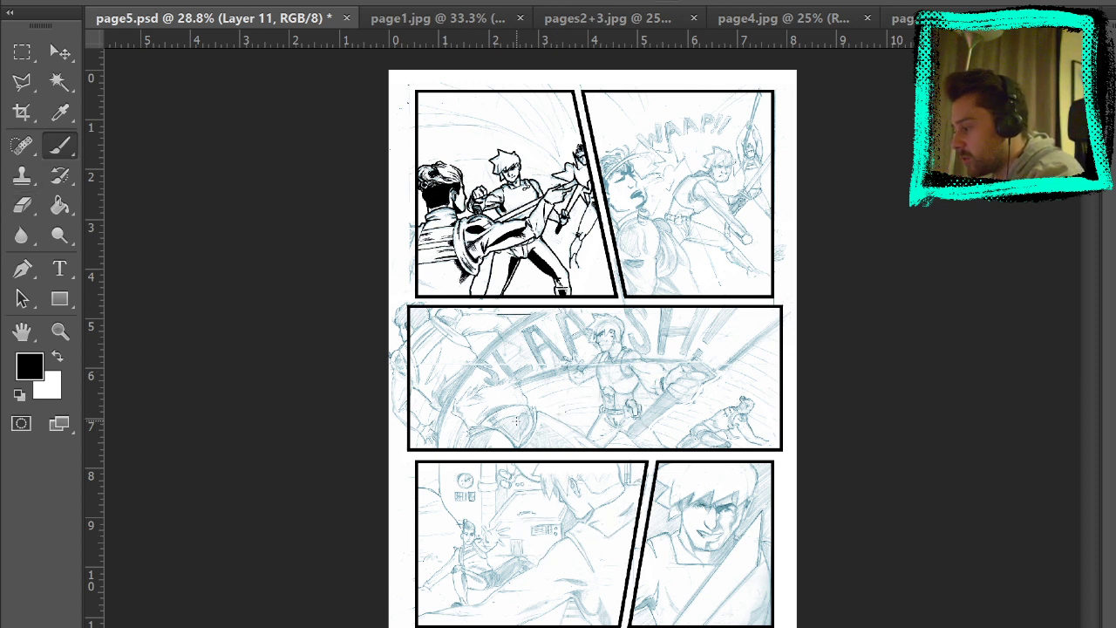
Draw loose diagonal strokes across the middle panel's left end and out past its border.
{"action": "left_click_drag", "start_coordinate": [446, 350], "coordinate": [388, 450]}
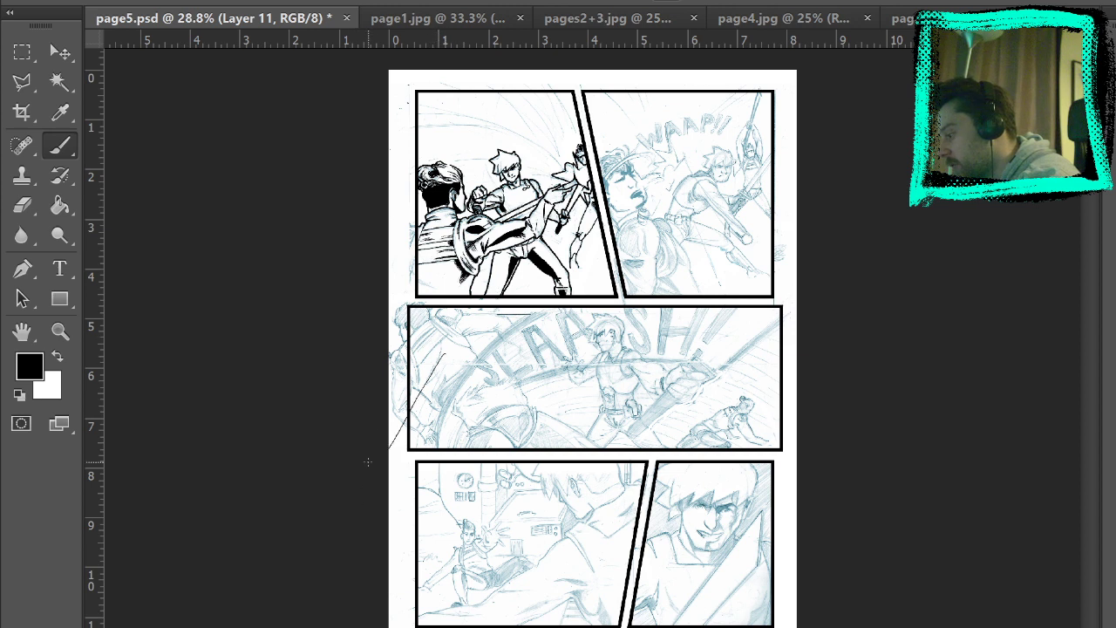
{"action": "left_click_drag", "start_coordinate": [433, 415], "coordinate": [389, 471]}
{"action": "left_click_drag", "start_coordinate": [405, 401], "coordinate": [388, 458]}
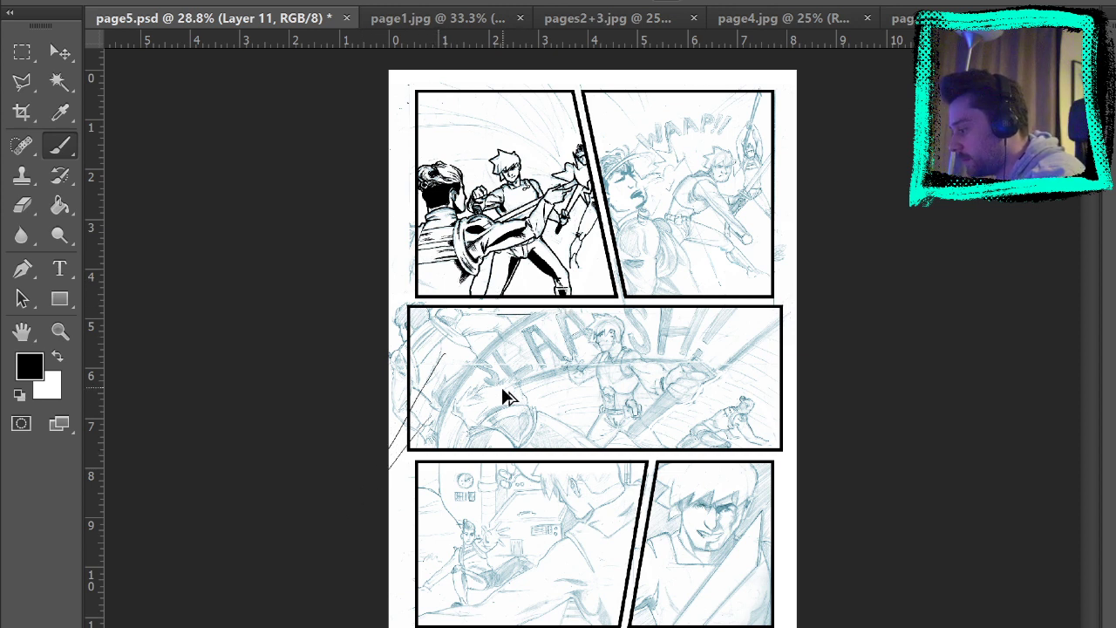
Undo the loose diagonal strokes over the middle panel's left end and outer margin.
{"action": "key", "text": "ctrl+alt+z"}
{"action": "key", "text": "ctrl+alt+z"}
{"action": "key", "text": "ctrl+alt+z"}
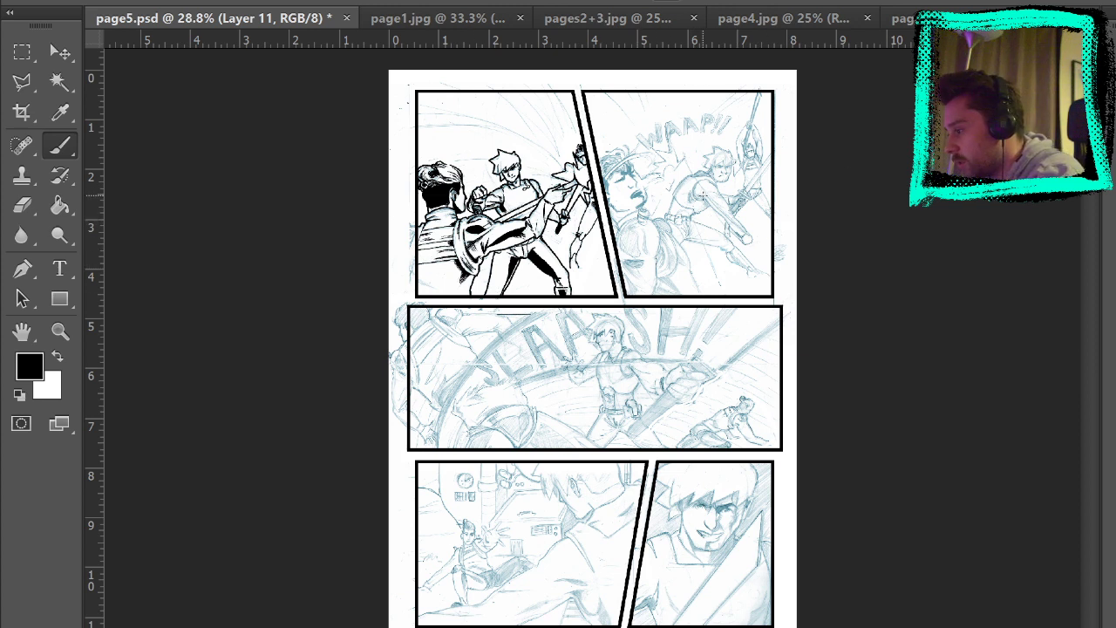
Try a long zigzag stroke and sweeping curves across the middle panel, undoing each attempt.
{"action": "mouse_move", "coordinate": [703, 196]}
{"action": "left_mouse_down"}
{"action": "mouse_move", "coordinate": [558, 381]}
{"action": "mouse_move", "coordinate": [563, 355]}
{"action": "mouse_move", "coordinate": [586, 368]}
{"action": "left_mouse_up"}
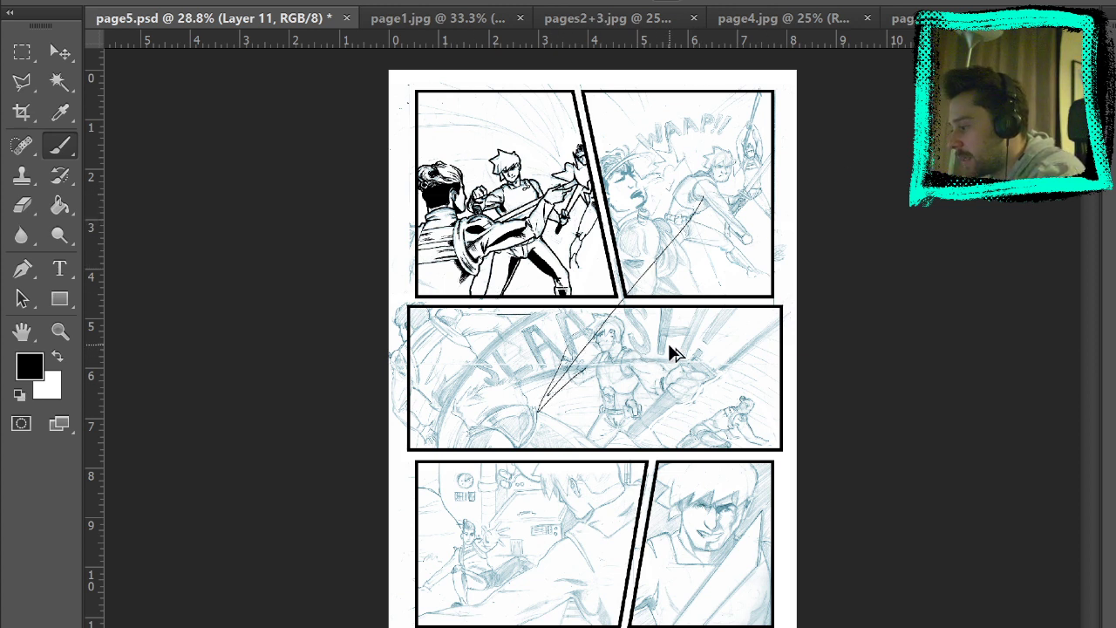
{"action": "key", "text": "ctrl+z"}
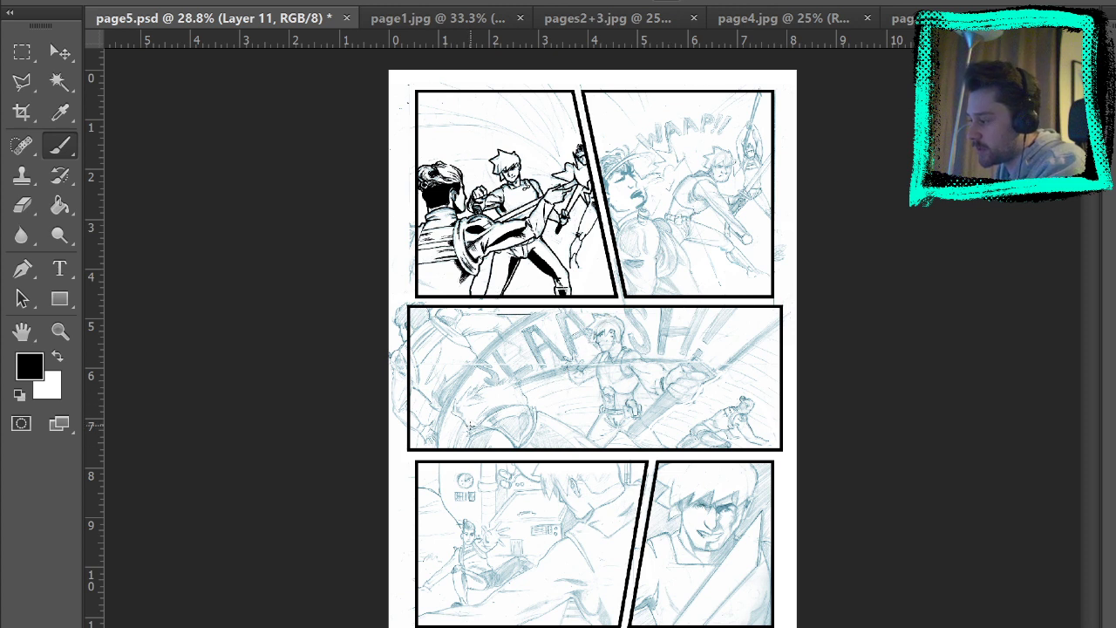
{"action": "mouse_move", "coordinate": [444, 465]}
{"action": "left_mouse_down"}
{"action": "mouse_move", "coordinate": [533, 370]}
{"action": "mouse_move", "coordinate": [795, 348]}
{"action": "left_mouse_up"}
{"action": "left_click_drag", "start_coordinate": [595, 313], "coordinate": [796, 316]}
{"action": "left_click_drag", "start_coordinate": [651, 375], "coordinate": [795, 332]}
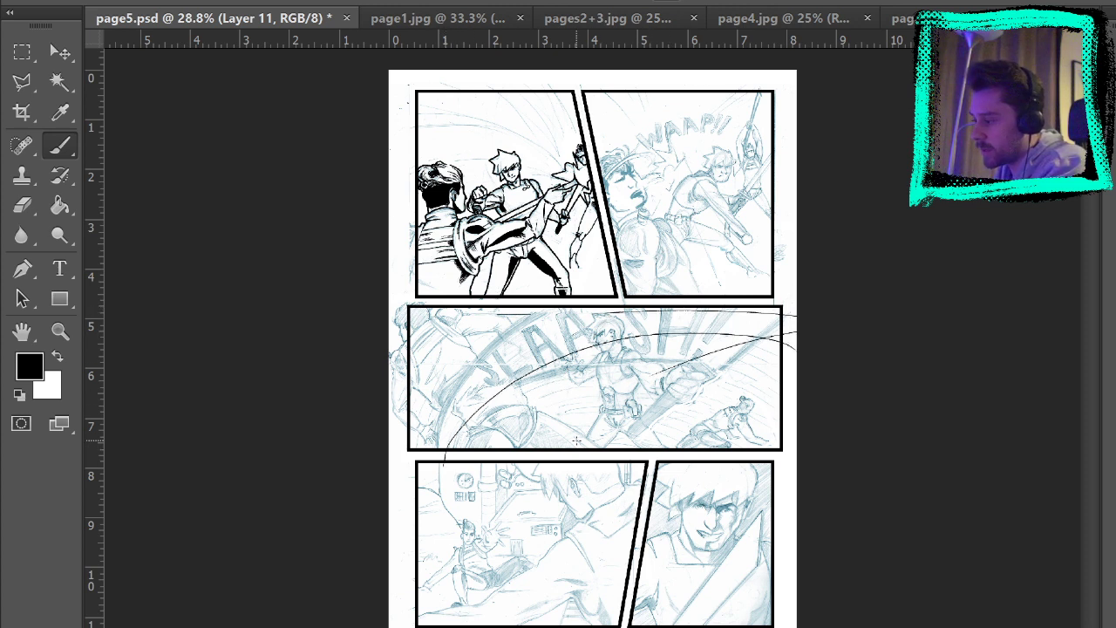
{"action": "key", "text": "ctrl+alt+z"}
{"action": "key", "text": "ctrl+alt+z"}
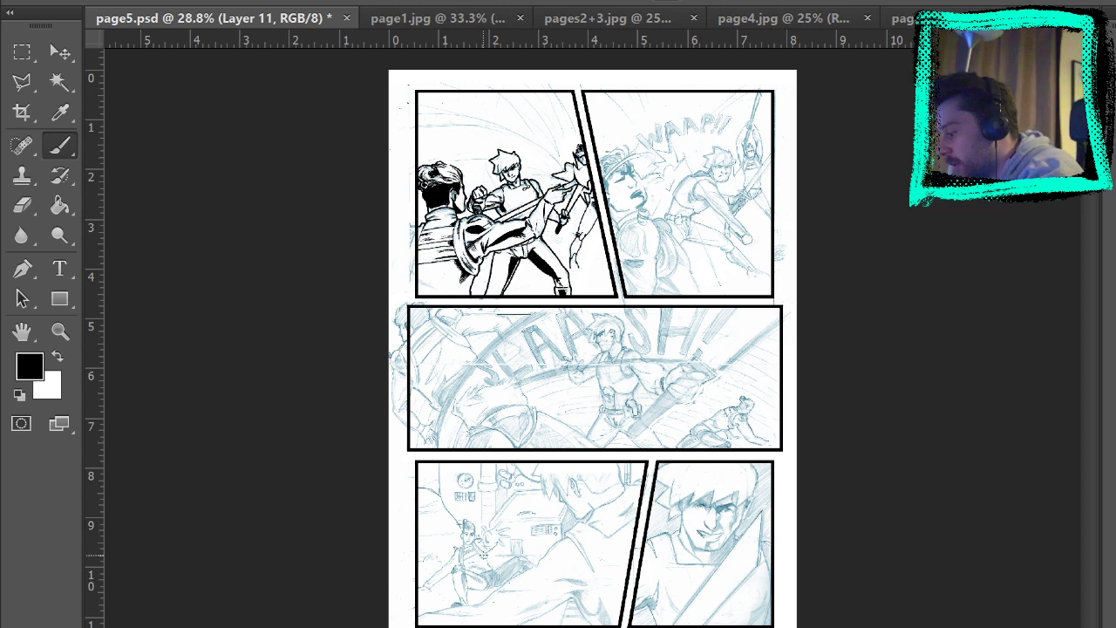
Try loose angular strokes across the two lower panels, undoing each attempt.
{"action": "left_click_drag", "start_coordinate": [485, 555], "coordinate": [633, 481]}
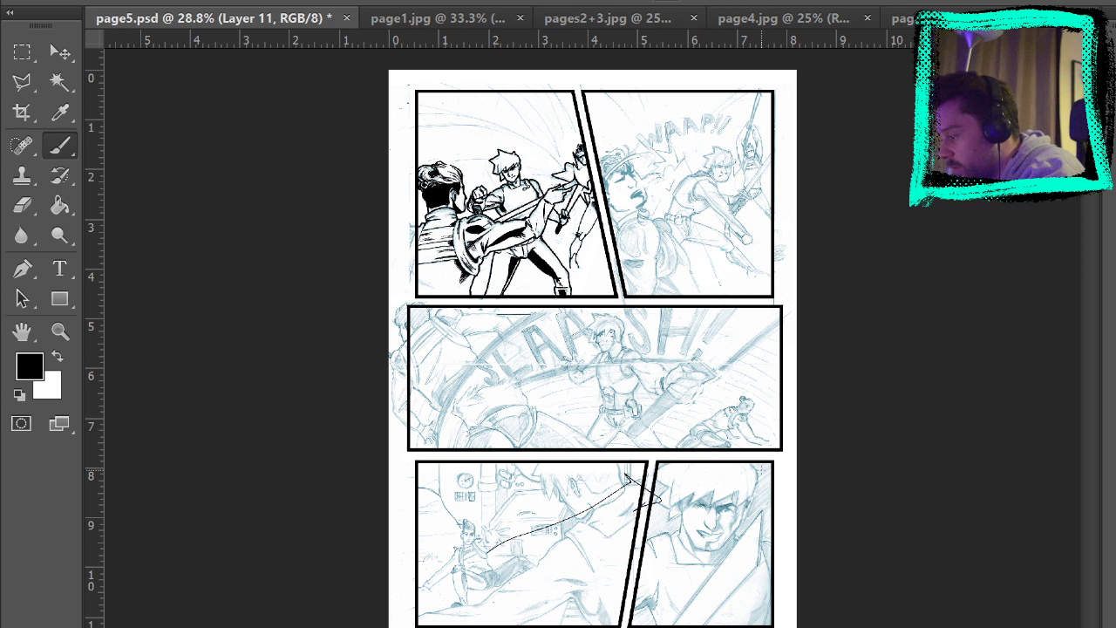
{"action": "key", "text": "ctrl+alt+z"}
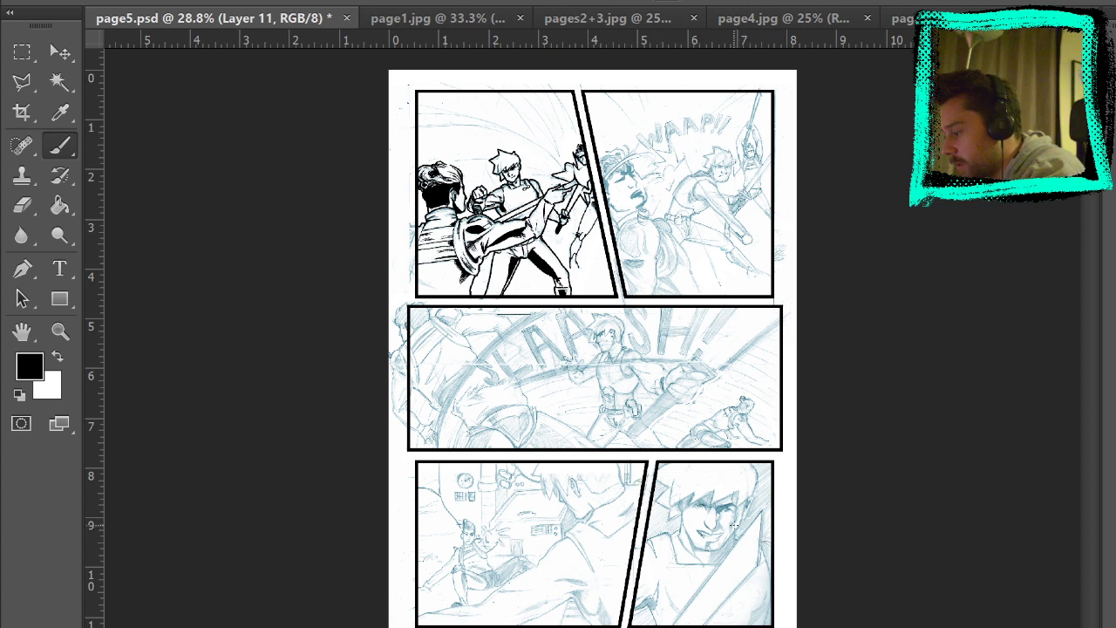
{"action": "left_click_drag", "start_coordinate": [760, 515], "coordinate": [723, 558]}
{"action": "left_click_drag", "start_coordinate": [773, 596], "coordinate": [727, 556]}
{"action": "left_click_drag", "start_coordinate": [769, 559], "coordinate": [763, 523]}
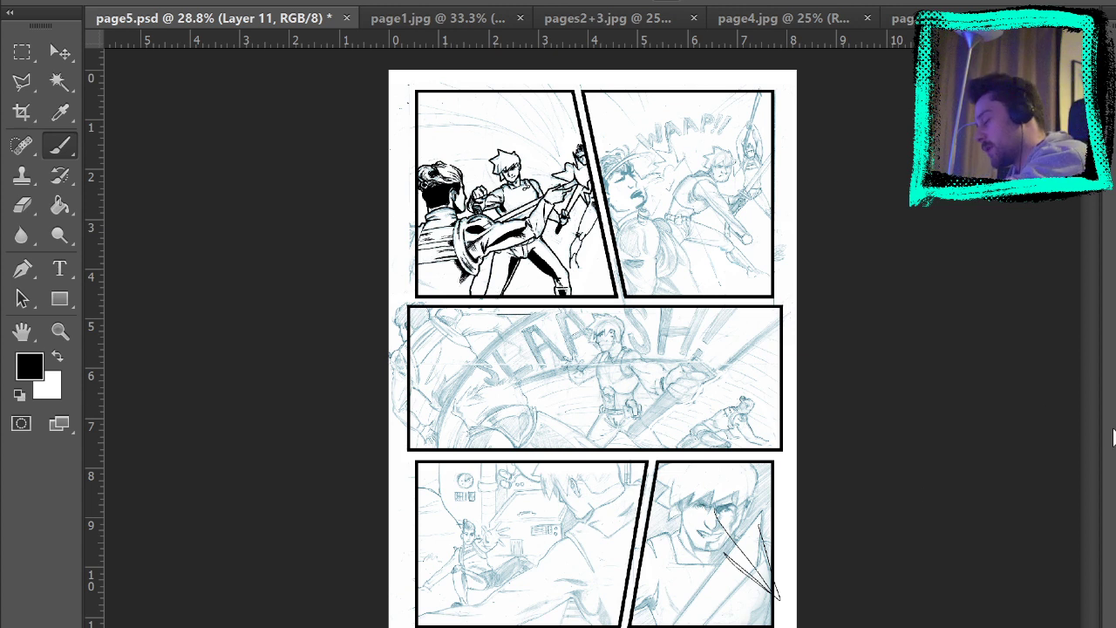
{"action": "key", "text": "ctrl+alt+z"}
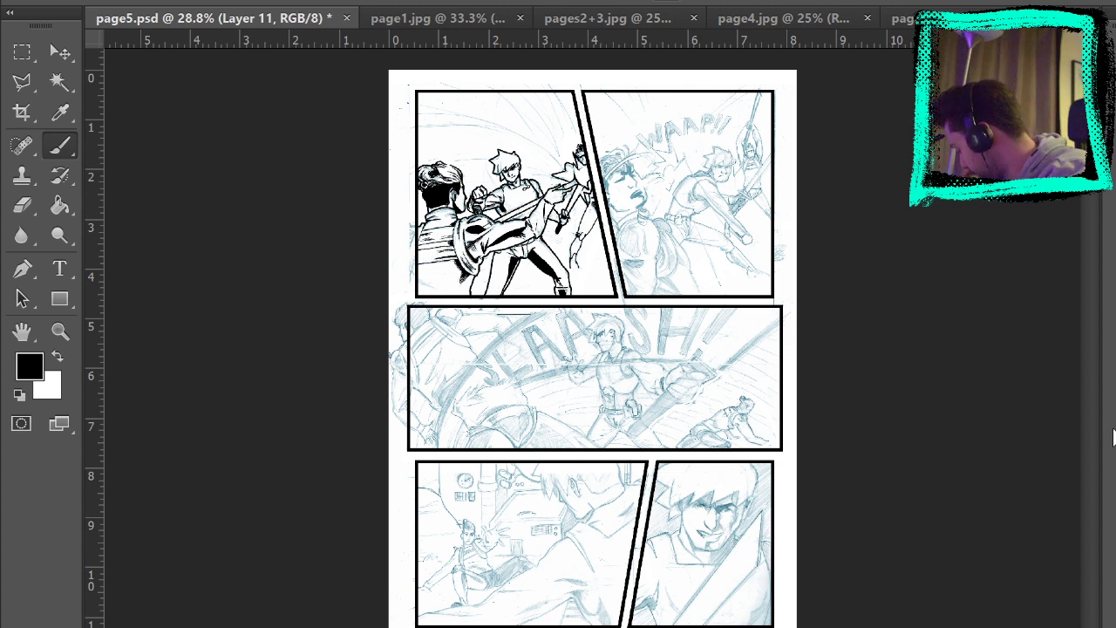
Ink a short stroke in the sleeve fold at the elbow of the first panel's foreground figure.
{"action": "left_click", "coordinate": [59, 331]}
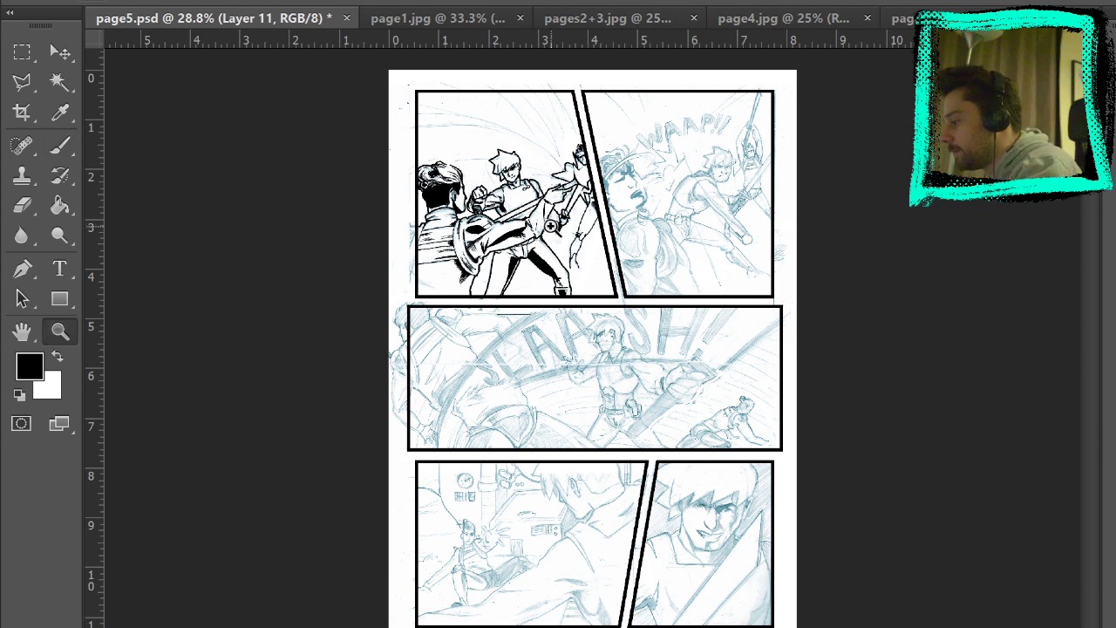
{"action": "left_click", "coordinate": [554, 230]}
{"action": "left_click", "coordinate": [589, 211]}
{"action": "left_click", "coordinate": [529, 348]}
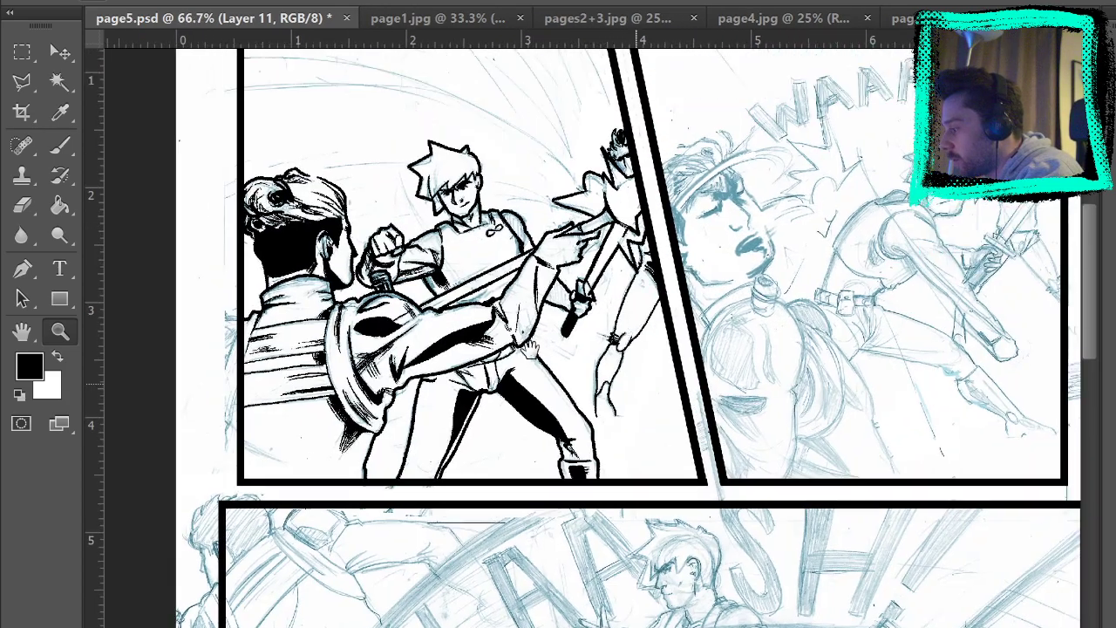
{"action": "left_click", "coordinate": [428, 330]}
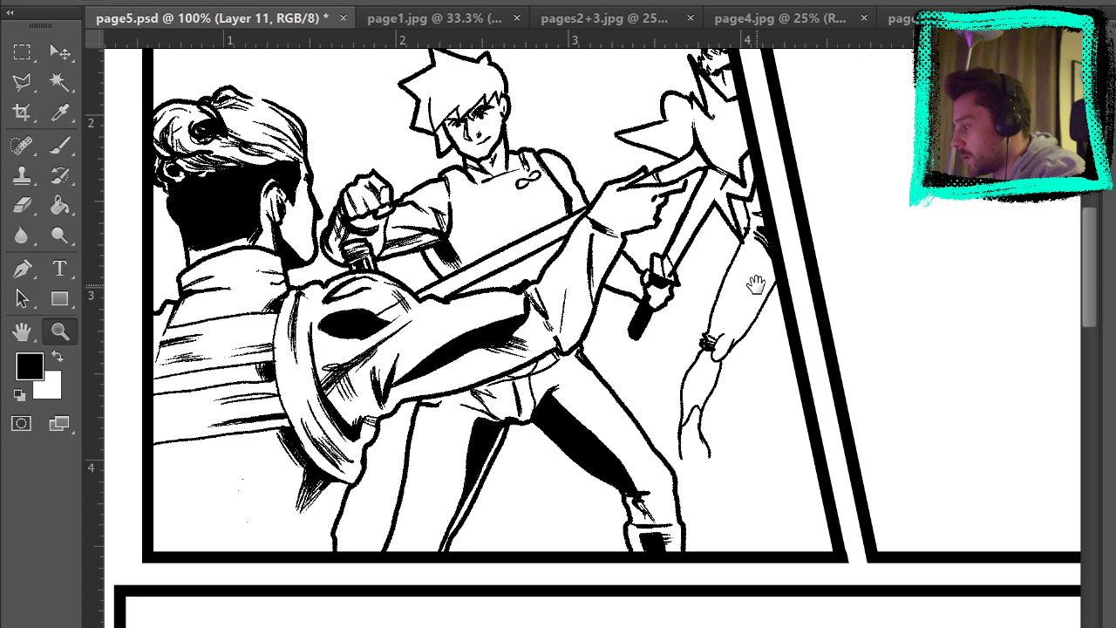
{"action": "left_click_drag", "start_coordinate": [753, 282], "coordinate": [770, 309]}
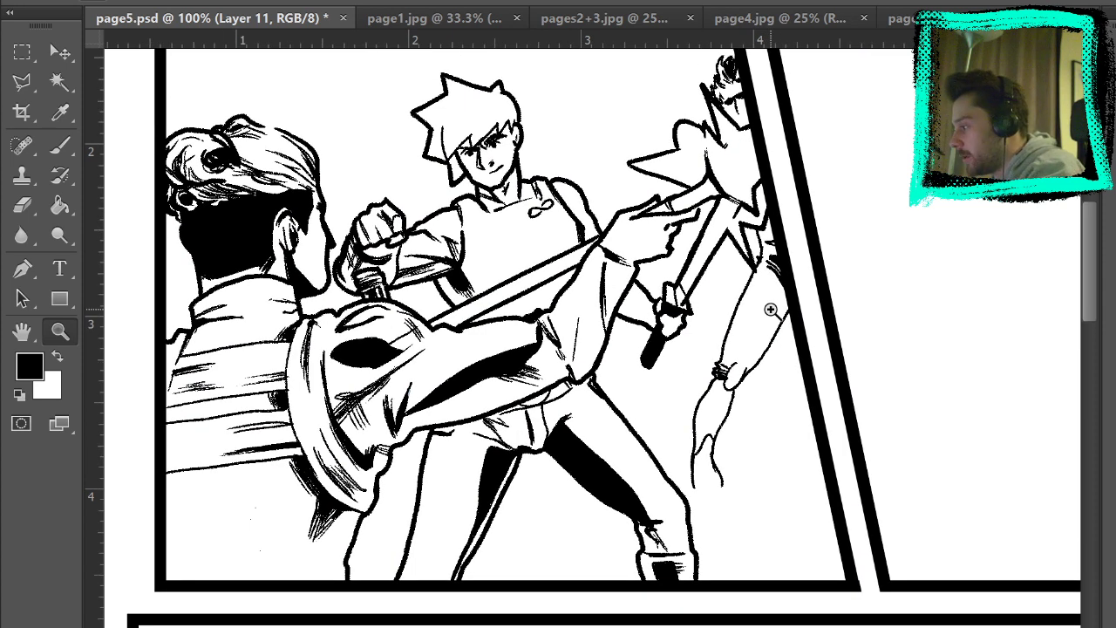
{"action": "left_click", "coordinate": [401, 343]}
{"action": "key", "text": "e"}
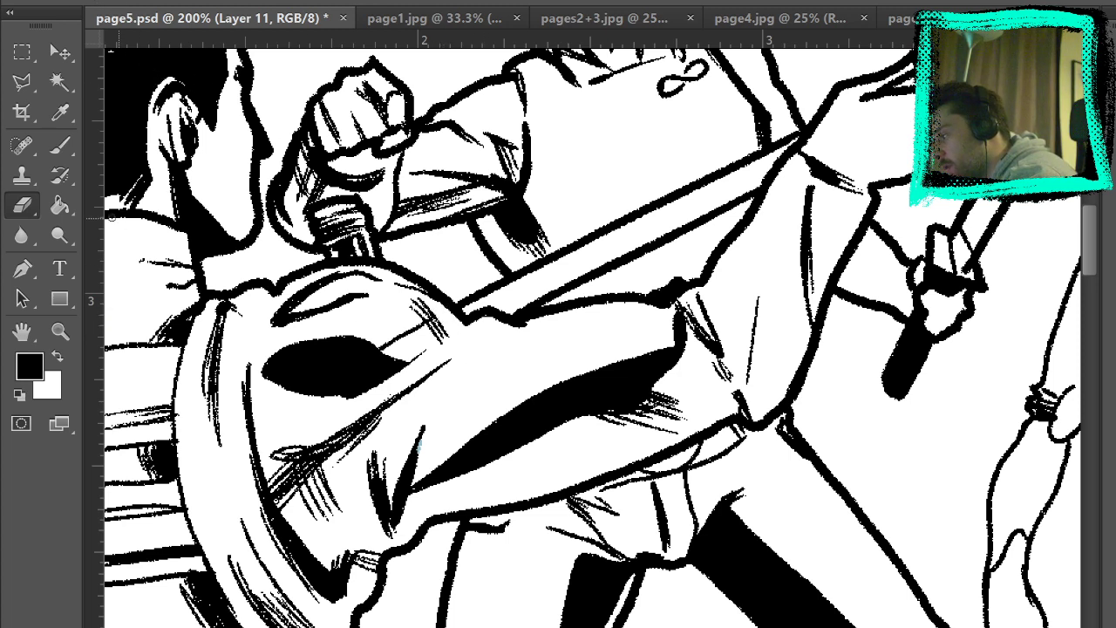
{"action": "left_click", "coordinate": [60, 146]}
{"action": "mouse_move", "coordinate": [739, 345]}
{"action": "left_mouse_down"}
{"action": "mouse_move", "coordinate": [725, 380]}
{"action": "mouse_move", "coordinate": [608, 448]}
{"action": "left_mouse_up"}
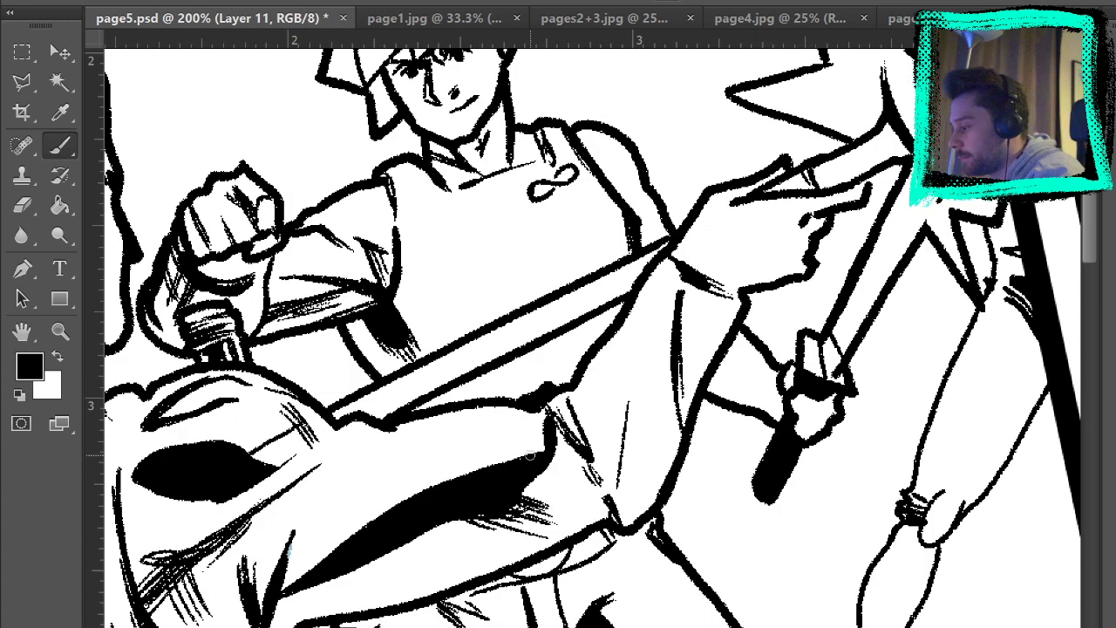
{"action": "mouse_move", "coordinate": [549, 417]}
{"action": "left_mouse_down"}
{"action": "mouse_move", "coordinate": [549, 403]}
{"action": "mouse_move", "coordinate": [562, 417]}
{"action": "left_mouse_up"}
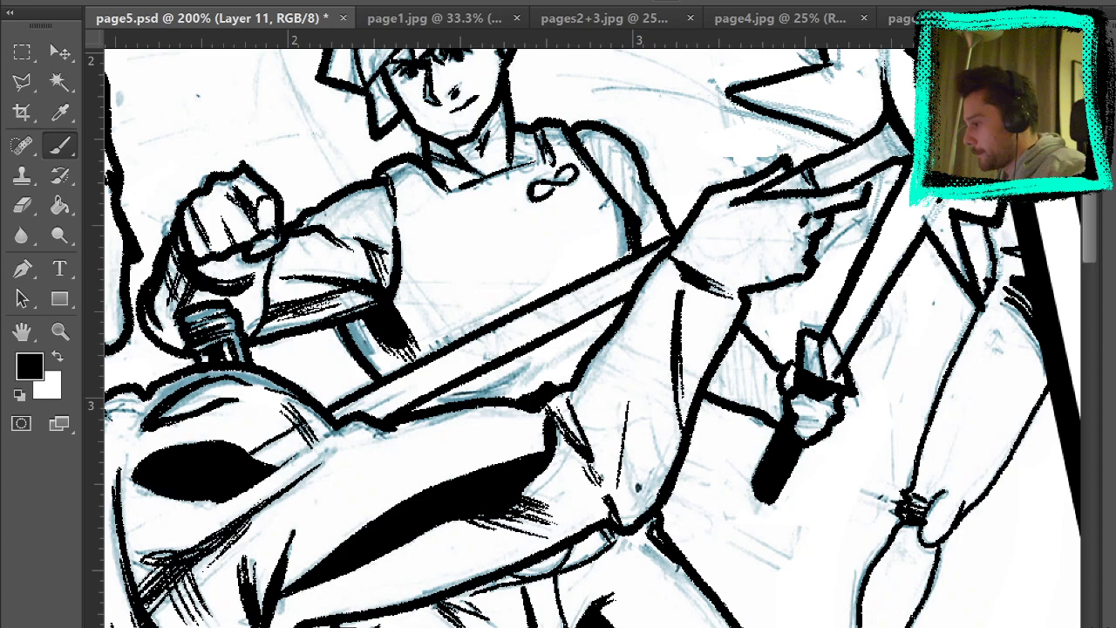
Ink fold strokes at the top of the central figure's outer thigh and hide the blue sketch to check the page.
{"action": "left_click_drag", "start_coordinate": [844, 321], "coordinate": [616, 501]}
{"action": "mouse_move", "coordinate": [805, 467]}
{"action": "left_mouse_down"}
{"action": "mouse_move", "coordinate": [798, 248]}
{"action": "mouse_move", "coordinate": [825, 160]}
{"action": "left_mouse_up"}
{"action": "mouse_move", "coordinate": [706, 506]}
{"action": "left_mouse_down"}
{"action": "mouse_move", "coordinate": [757, 428]}
{"action": "mouse_move", "coordinate": [852, 337]}
{"action": "left_mouse_up"}
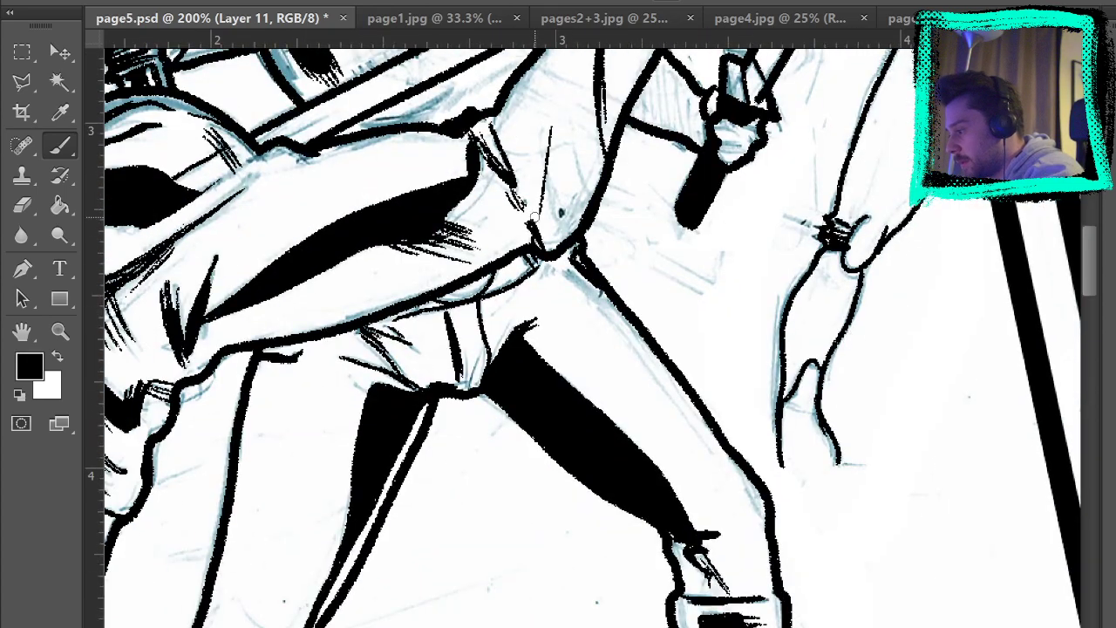
{"action": "left_click_drag", "start_coordinate": [563, 266], "coordinate": [621, 313]}
{"action": "mouse_move", "coordinate": [790, 535]}
{"action": "left_mouse_down"}
{"action": "mouse_move", "coordinate": [998, 375]}
{"action": "mouse_move", "coordinate": [1000, 488]}
{"action": "left_mouse_up"}
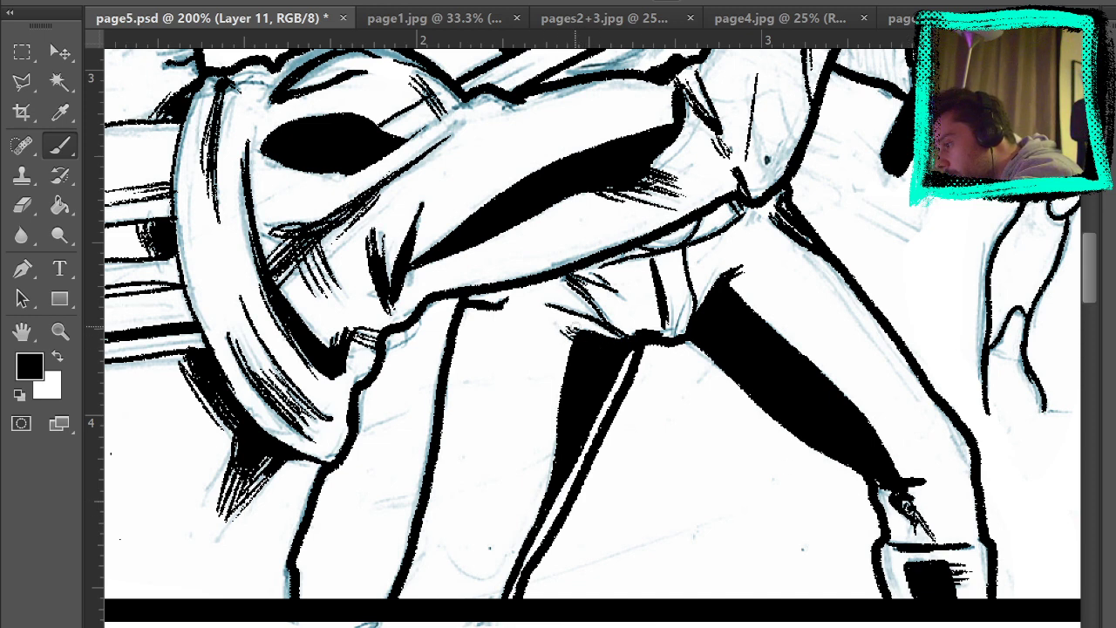
{"action": "left_click", "coordinate": [1111, 497]}
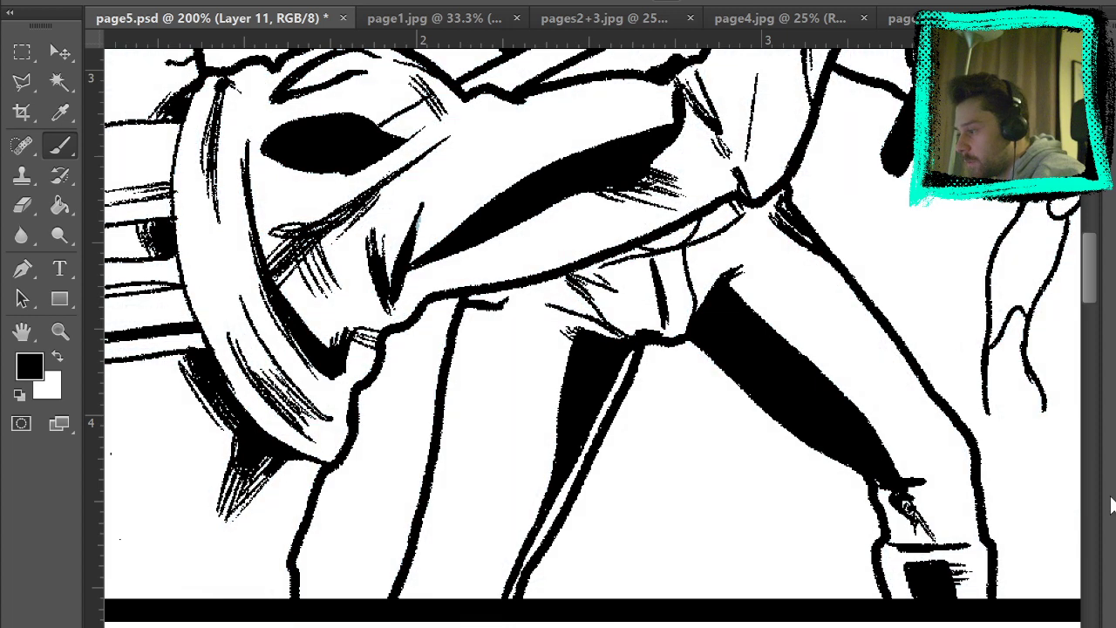
{"action": "key", "text": "ctrl+0"}
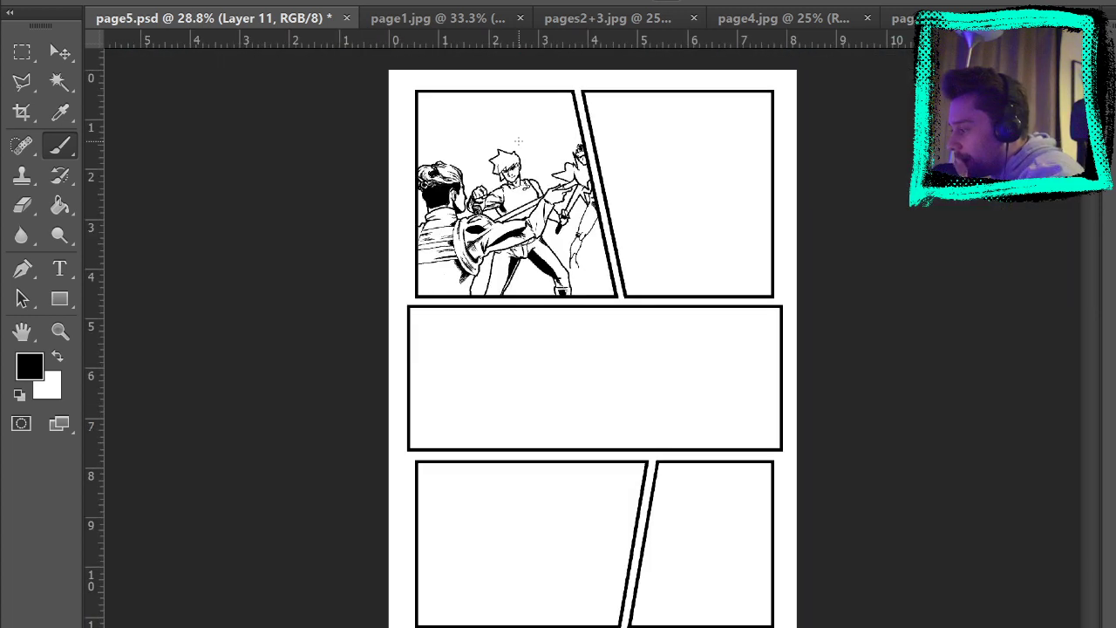
Ink short diagonal lines in the first panel's lower corner below the foreground figure's jacket, using the sketch as a guide.
{"action": "left_click", "coordinate": [63, 329]}
{"action": "left_click", "coordinate": [554, 274]}
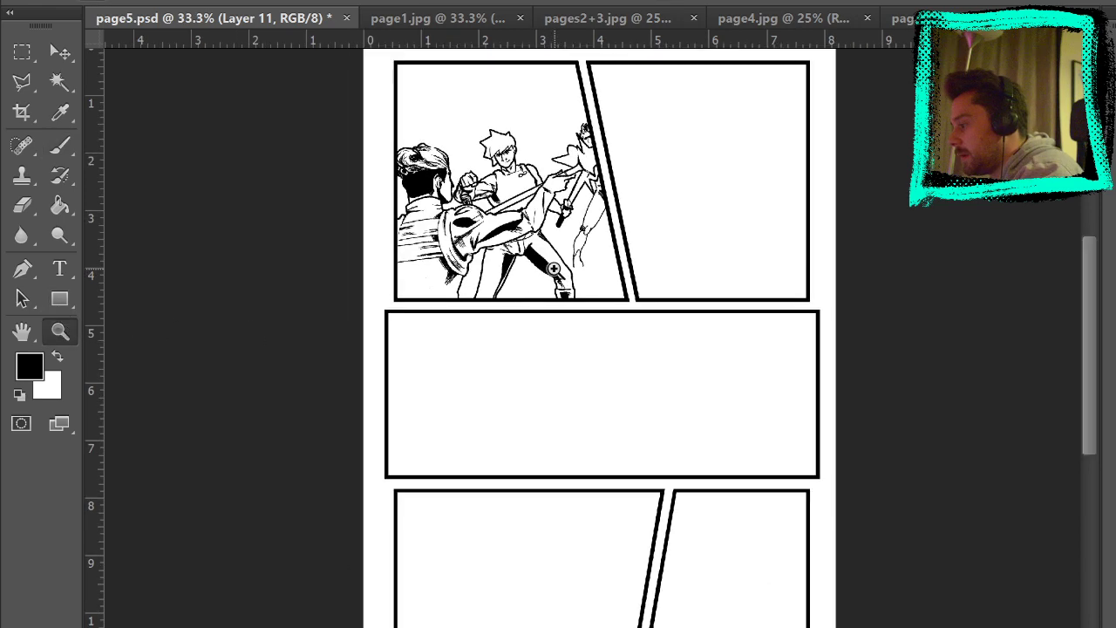
{"action": "left_click", "coordinate": [518, 256]}
{"action": "left_click", "coordinate": [407, 379]}
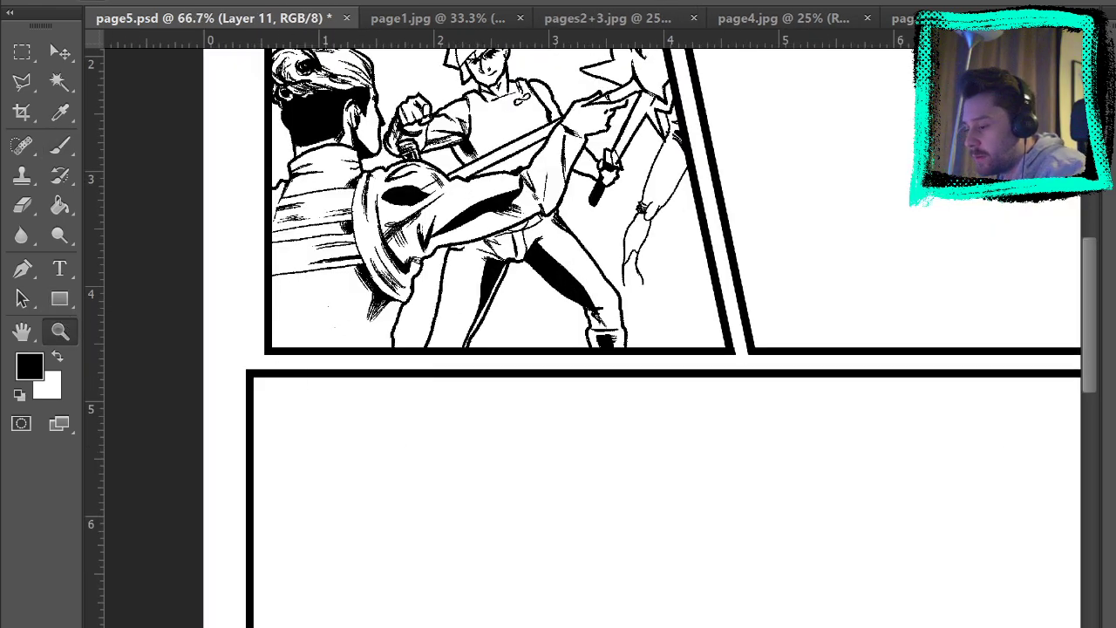
{"action": "key", "text": "ctrl+comma"}
{"action": "left_click", "coordinate": [59, 145]}
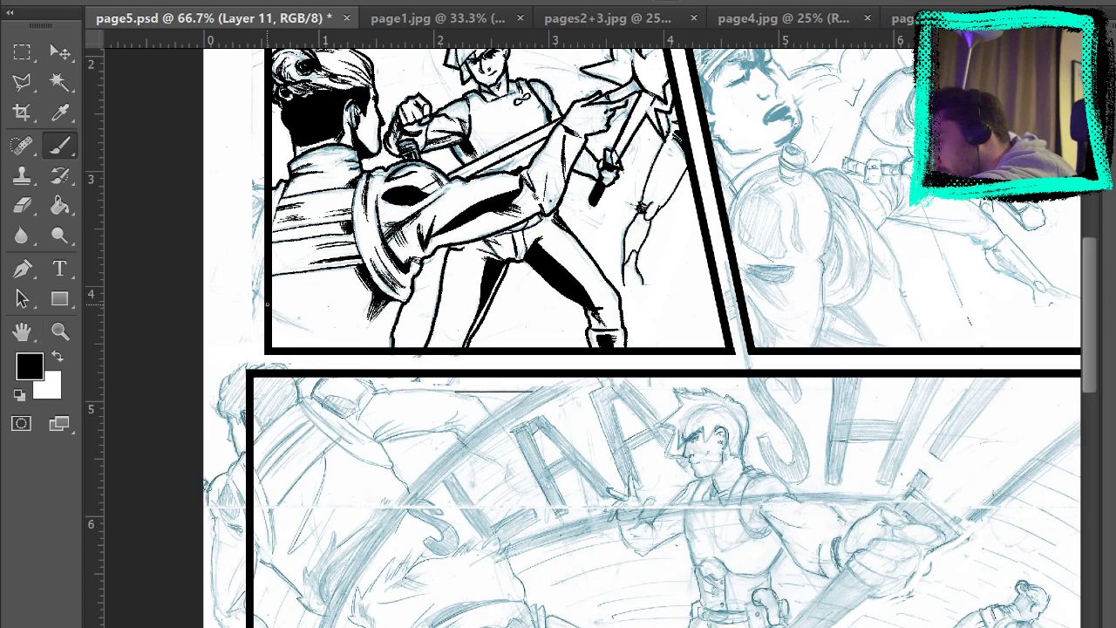
{"action": "left_click_drag", "start_coordinate": [280, 319], "coordinate": [326, 347]}
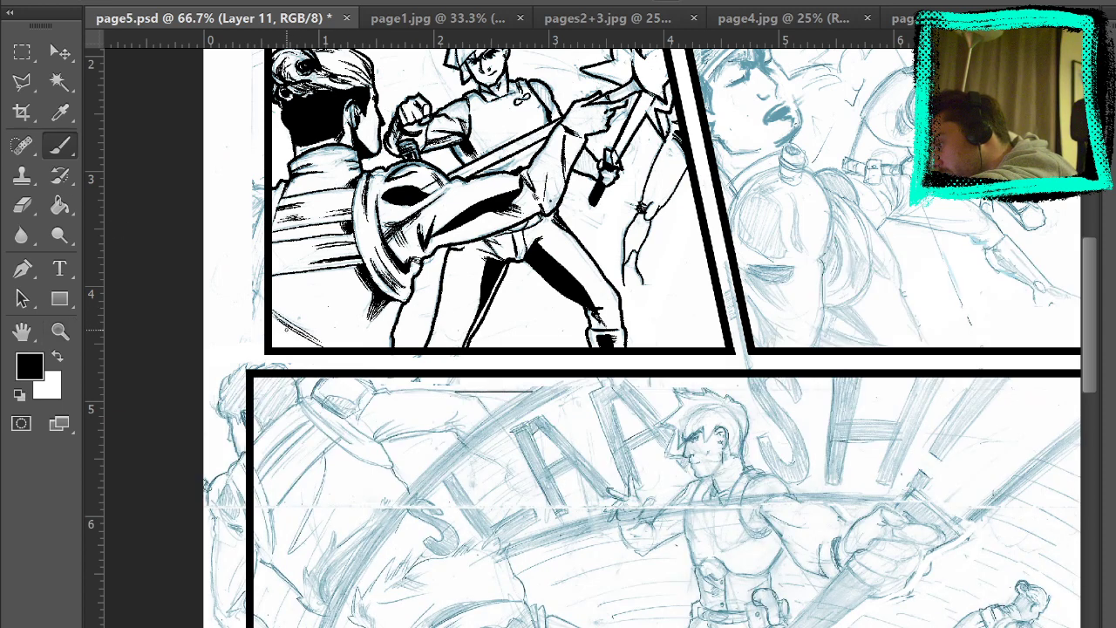
{"action": "key", "text": "ctrl+comma"}
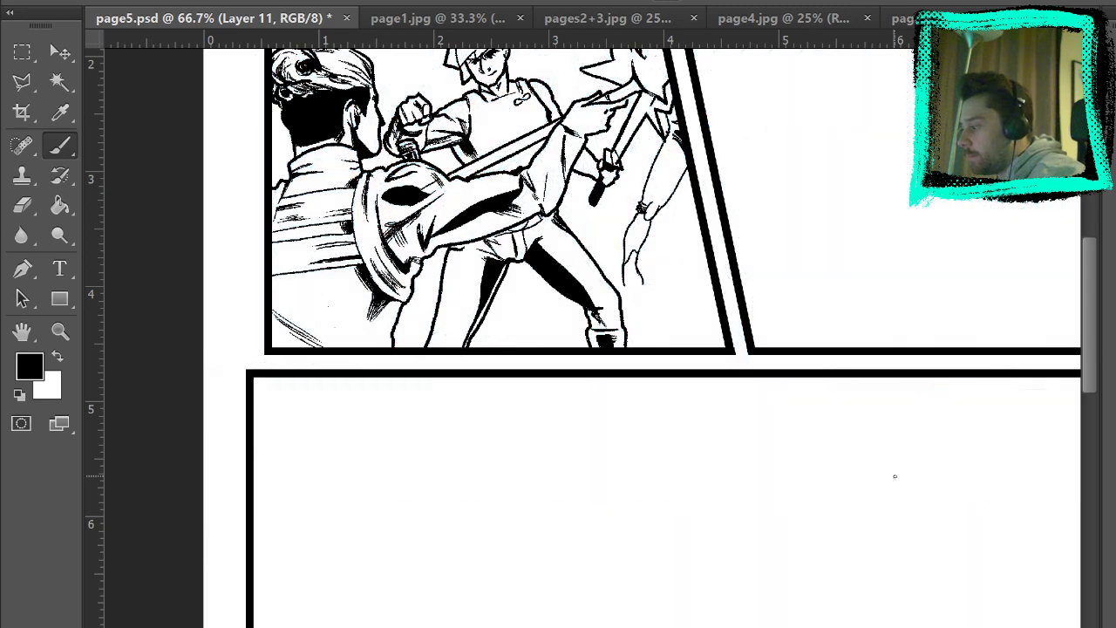
Ink a thin curved crease across the foreground figure's outstretched sleeve, between the shoulder fold and the solid black shadow.
{"action": "left_click_drag", "start_coordinate": [759, 280], "coordinate": [835, 477]}
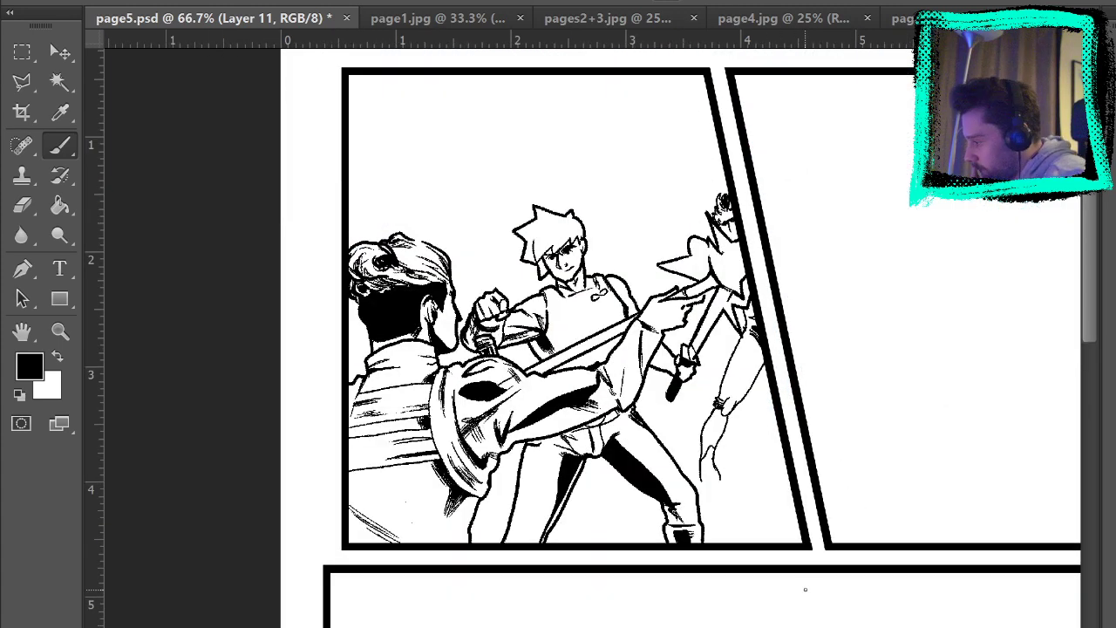
{"action": "left_click", "coordinate": [59, 332]}
{"action": "left_click", "coordinate": [472, 416]}
{"action": "left_click", "coordinate": [499, 460]}
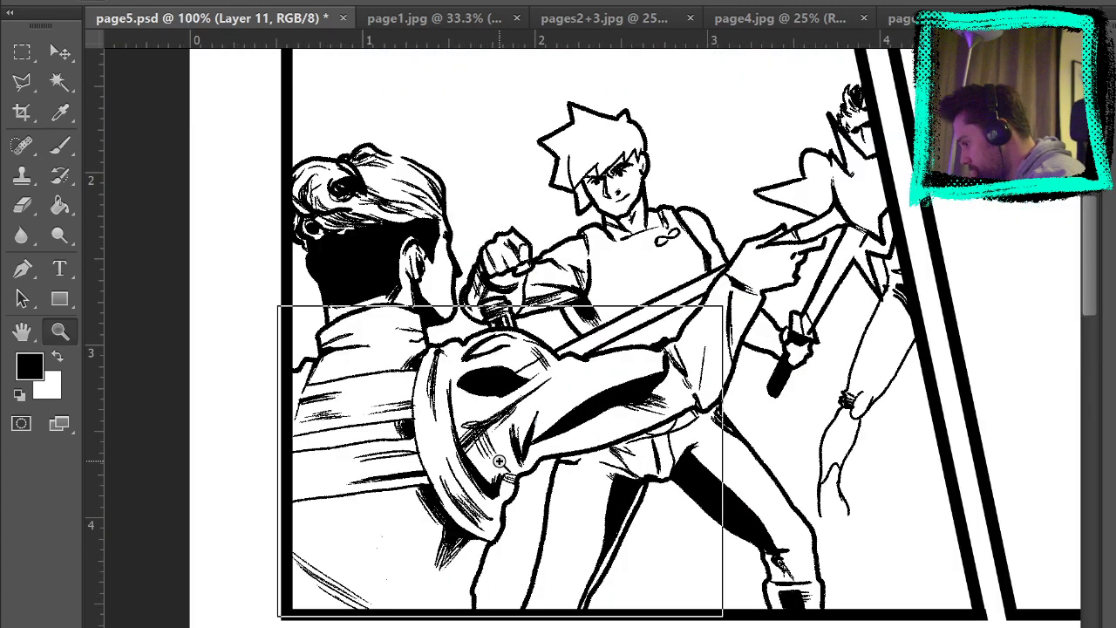
{"action": "left_click", "coordinate": [499, 462]}
{"action": "left_click", "coordinate": [59, 174]}
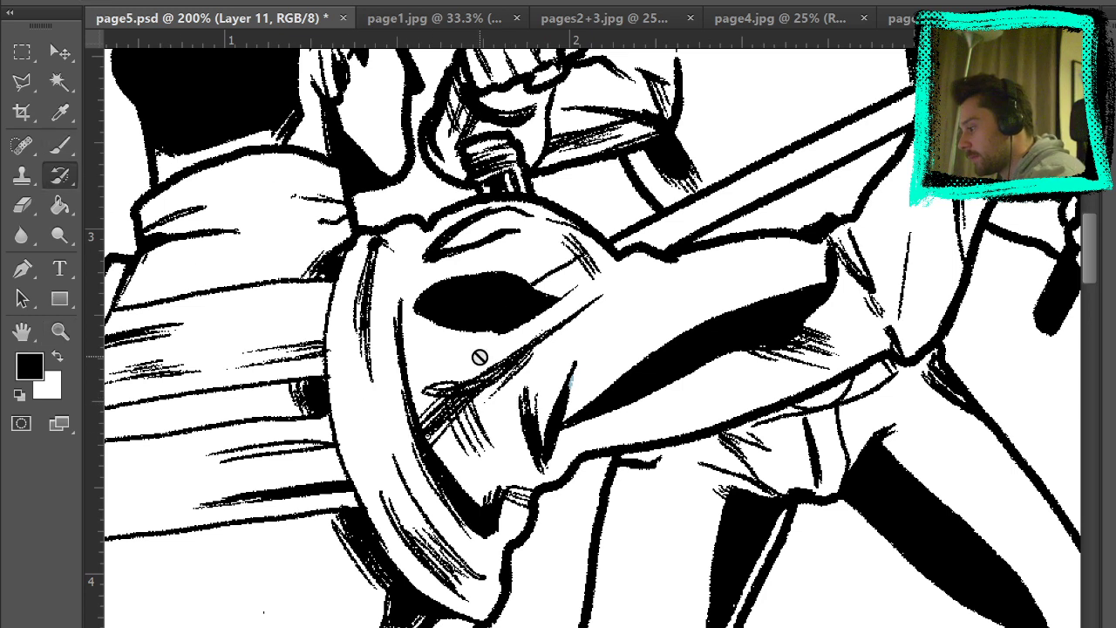
{"action": "left_click", "coordinate": [60, 146]}
{"action": "mouse_move", "coordinate": [534, 364]}
{"action": "left_mouse_down"}
{"action": "mouse_move", "coordinate": [455, 471]}
{"action": "mouse_move", "coordinate": [471, 462]}
{"action": "left_mouse_up"}
{"action": "left_click_drag", "start_coordinate": [555, 367], "coordinate": [478, 478]}
{"action": "key", "text": "ctrl+z"}
{"action": "mouse_move", "coordinate": [621, 290]}
{"action": "left_mouse_down"}
{"action": "mouse_move", "coordinate": [640, 349]}
{"action": "mouse_move", "coordinate": [659, 347]}
{"action": "left_mouse_up"}
{"action": "key", "text": "ctrl+z"}
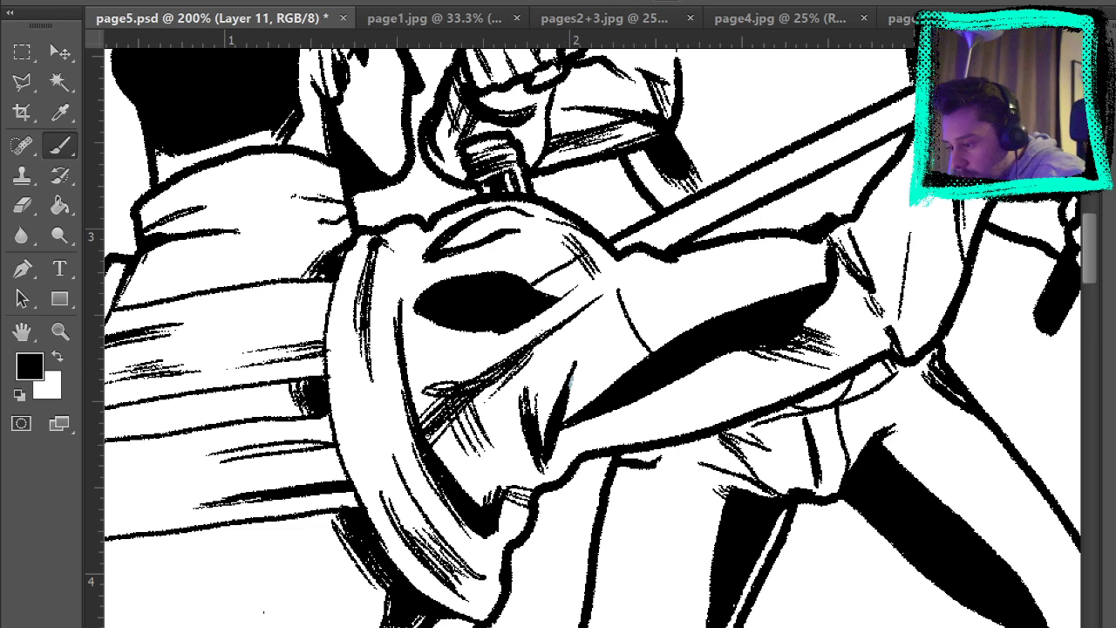
Refine the foreground figure's pointing hand by inking the curled-finger contours and knuckle line below the extended index finger, using the sketch as a guide.
{"action": "key", "text": "e"}
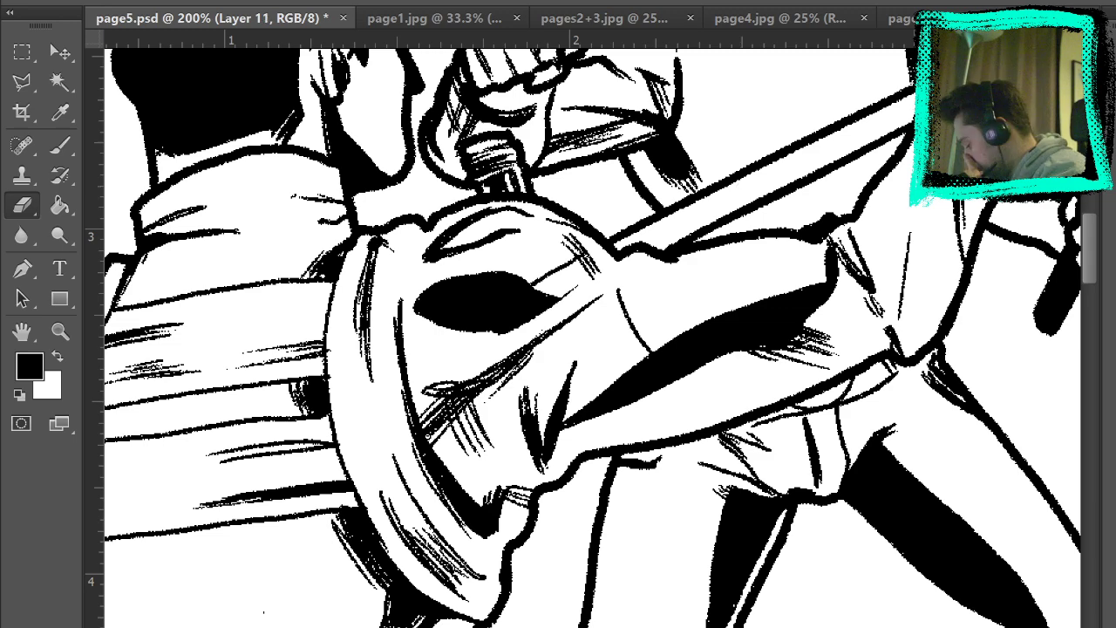
{"action": "left_click_drag", "start_coordinate": [648, 249], "coordinate": [576, 350]}
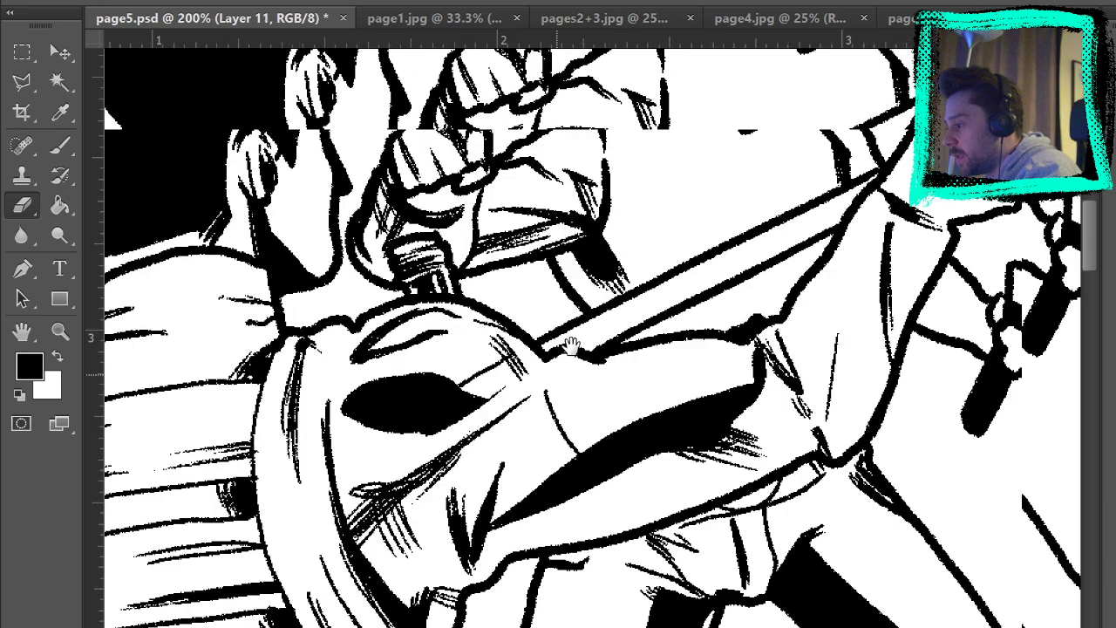
{"action": "left_click_drag", "start_coordinate": [744, 181], "coordinate": [553, 378]}
{"action": "left_click_drag", "start_coordinate": [886, 258], "coordinate": [751, 303]}
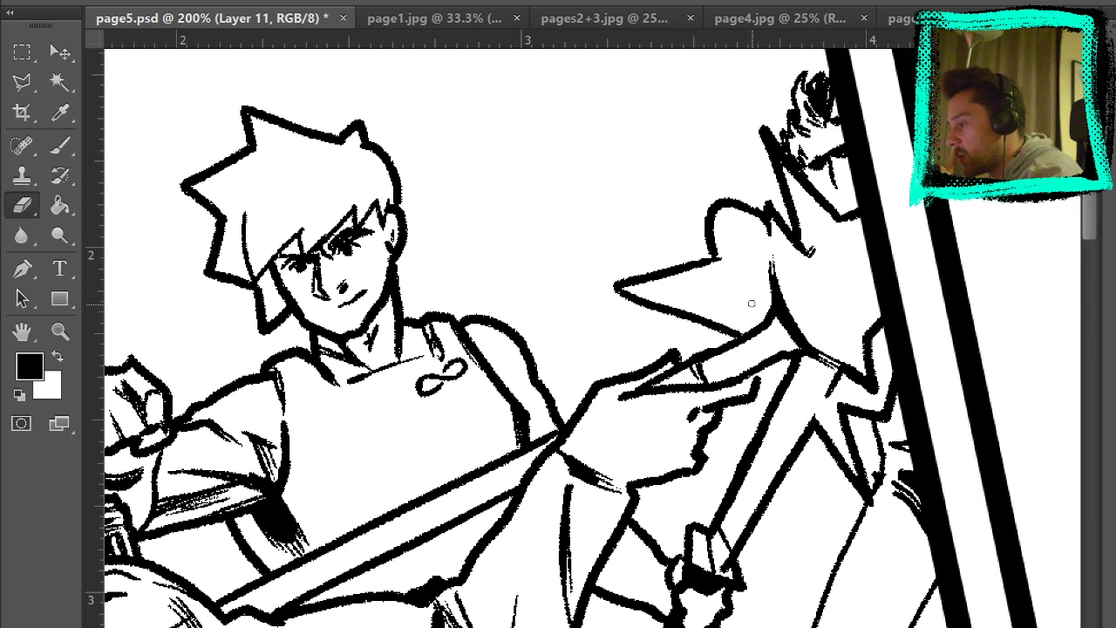
{"action": "left_click_drag", "start_coordinate": [853, 307], "coordinate": [739, 281]}
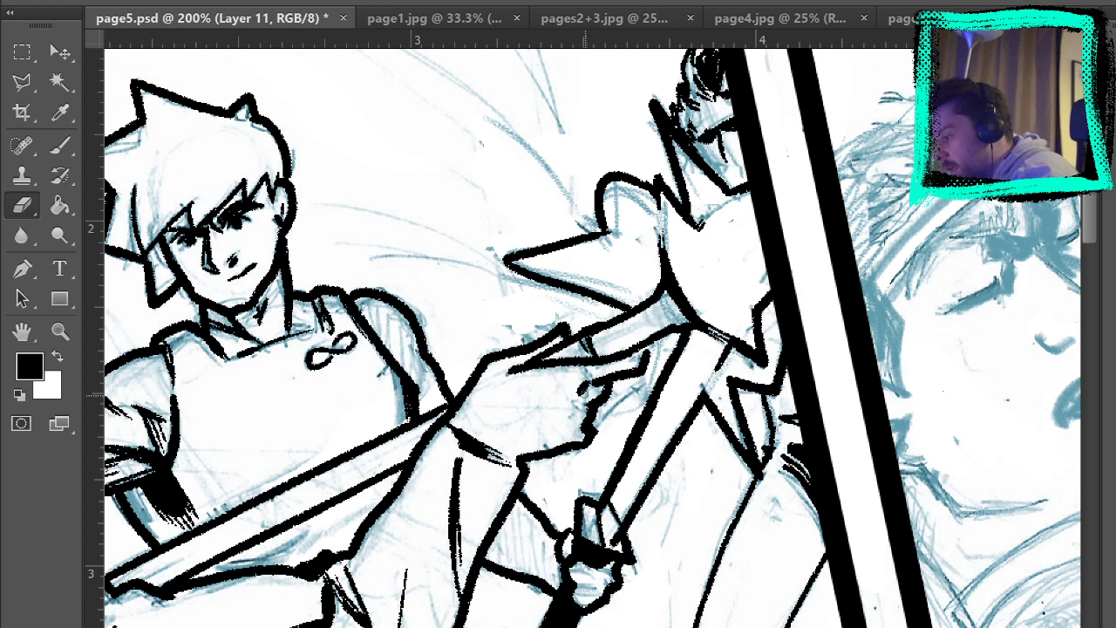
{"action": "left_click_drag", "start_coordinate": [585, 386], "coordinate": [582, 392]}
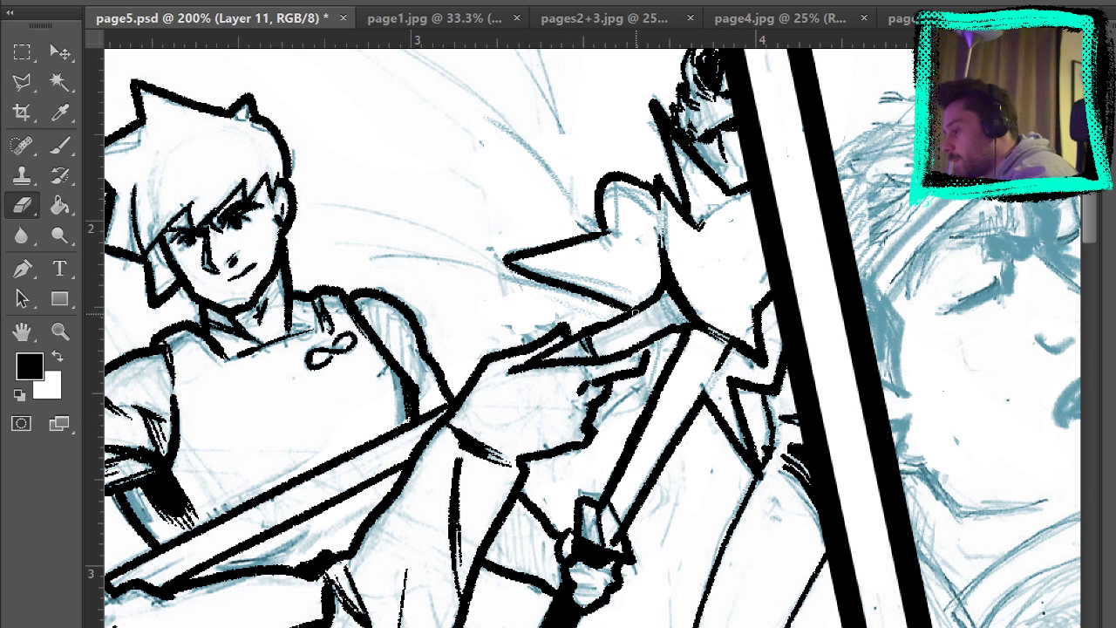
{"action": "left_click", "coordinate": [61, 147]}
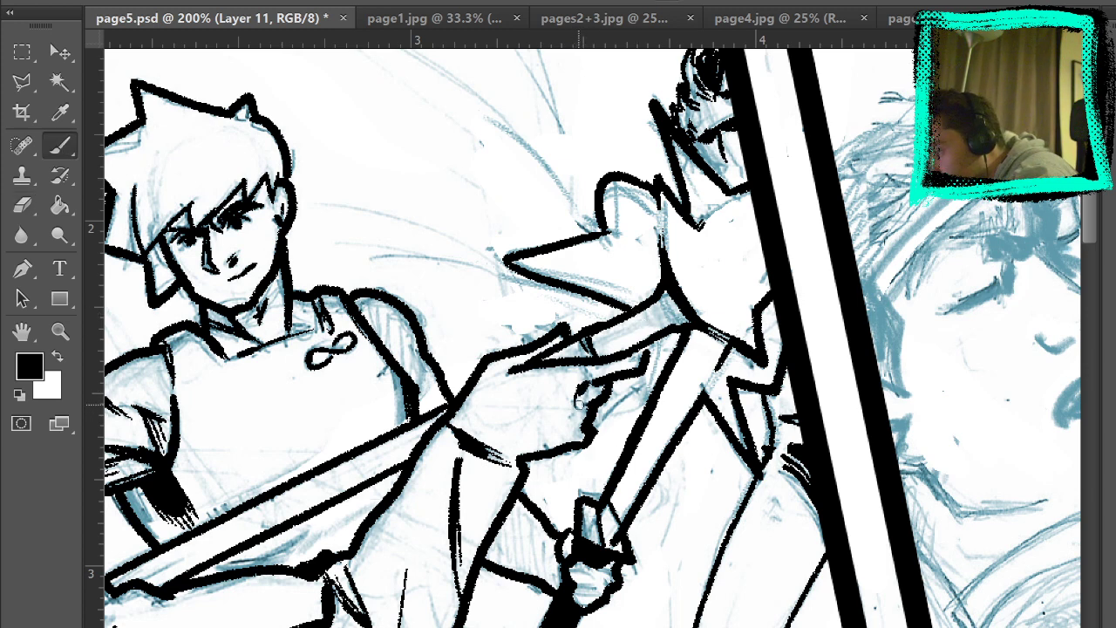
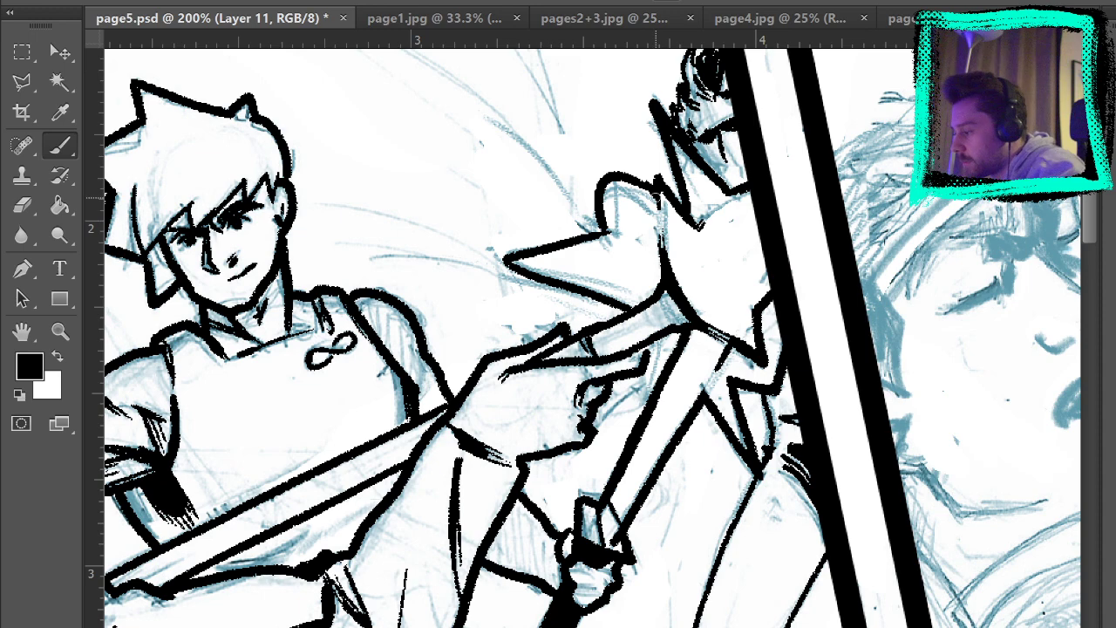
Ink small fold and shadow strokes along the raised sleeve's underside, just below the sword, and toggle the blue sketch to check them.
{"action": "mouse_move", "coordinate": [856, 477]}
{"action": "left_mouse_down"}
{"action": "mouse_move", "coordinate": [1004, 277]}
{"action": "mouse_move", "coordinate": [971, 518]}
{"action": "mouse_move", "coordinate": [944, 549]}
{"action": "mouse_move", "coordinate": [983, 377]}
{"action": "left_mouse_up"}
{"action": "key", "text": "ctrl+comma"}
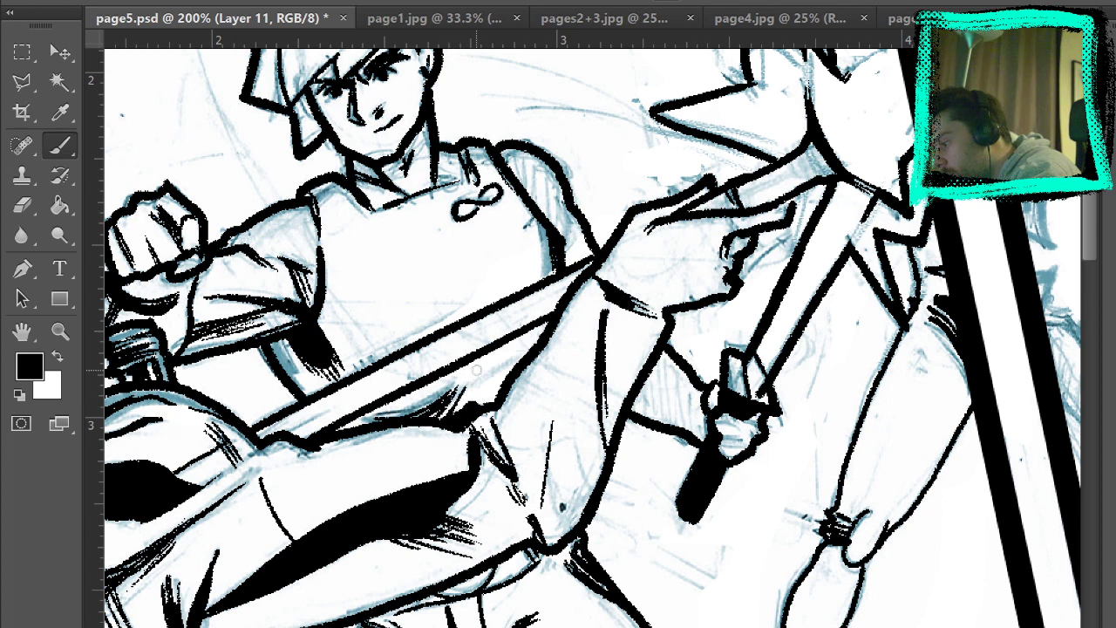
{"action": "left_click_drag", "start_coordinate": [477, 374], "coordinate": [472, 392]}
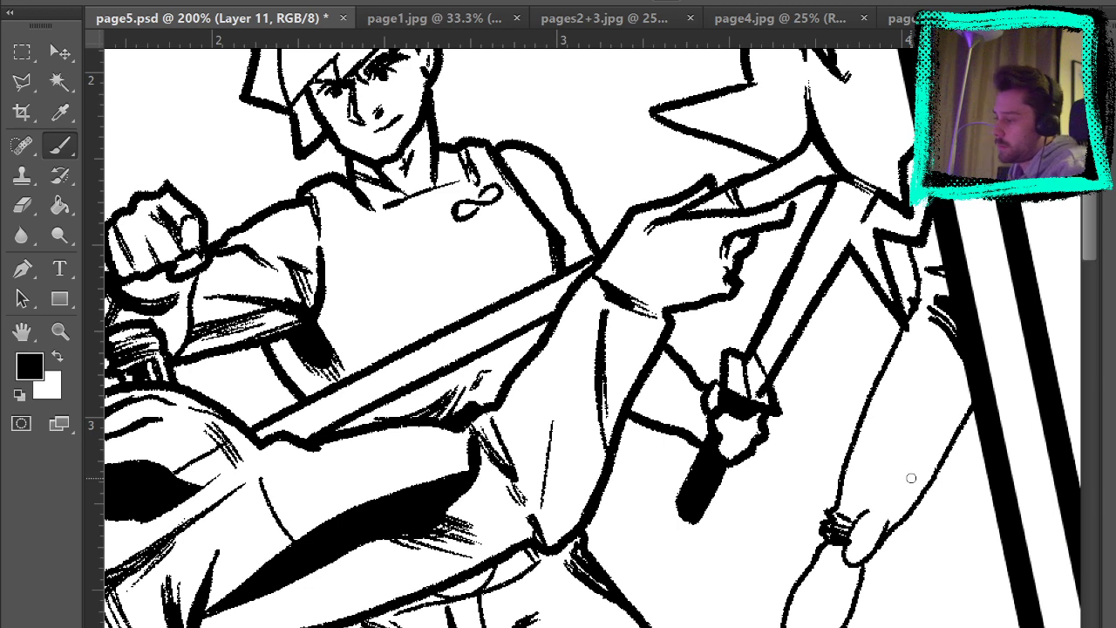
{"action": "key", "text": "ctrl+comma"}
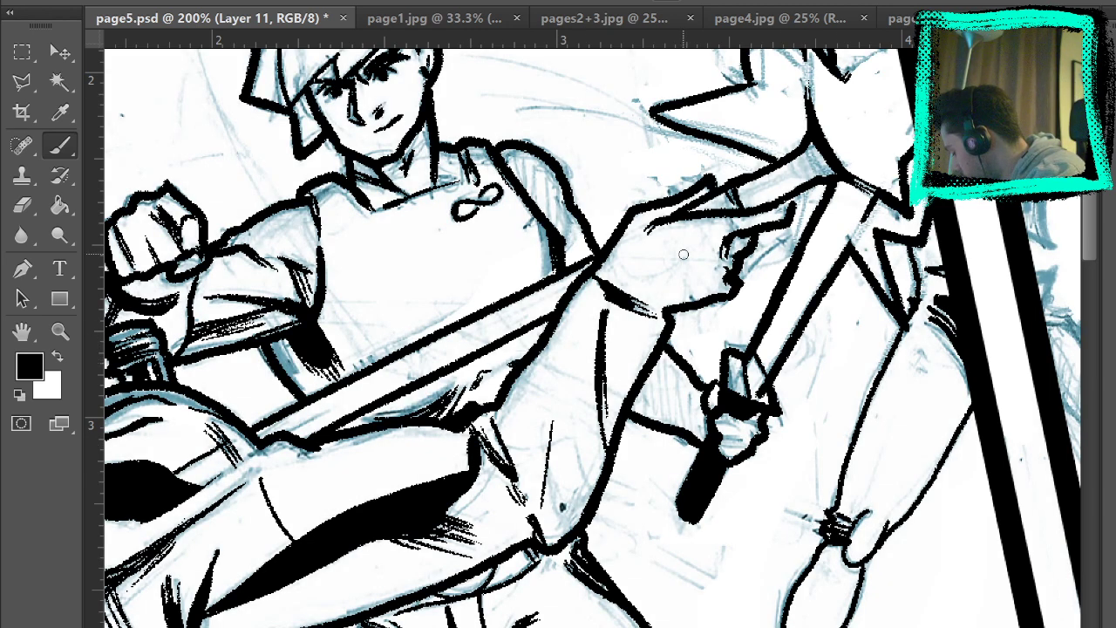
{"action": "left_click_drag", "start_coordinate": [820, 270], "coordinate": [782, 139]}
{"action": "left_click_drag", "start_coordinate": [709, 359], "coordinate": [450, 588]}
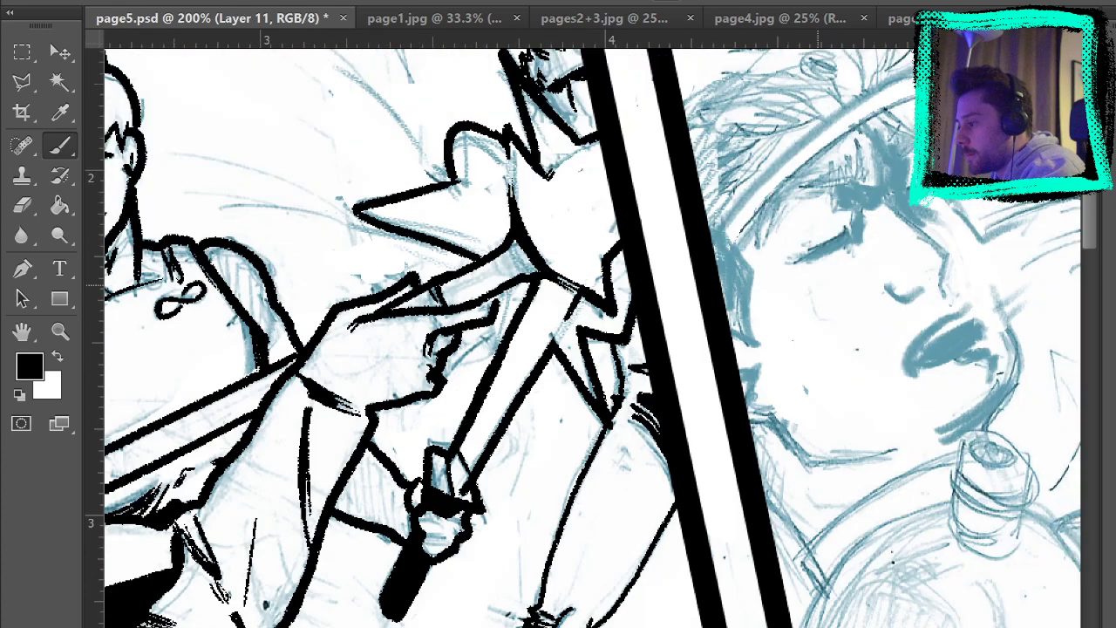
{"action": "mouse_move", "coordinate": [929, 206]}
{"action": "left_mouse_down"}
{"action": "mouse_move", "coordinate": [807, 319]}
{"action": "mouse_move", "coordinate": [703, 309]}
{"action": "mouse_move", "coordinate": [693, 283]}
{"action": "left_mouse_up"}
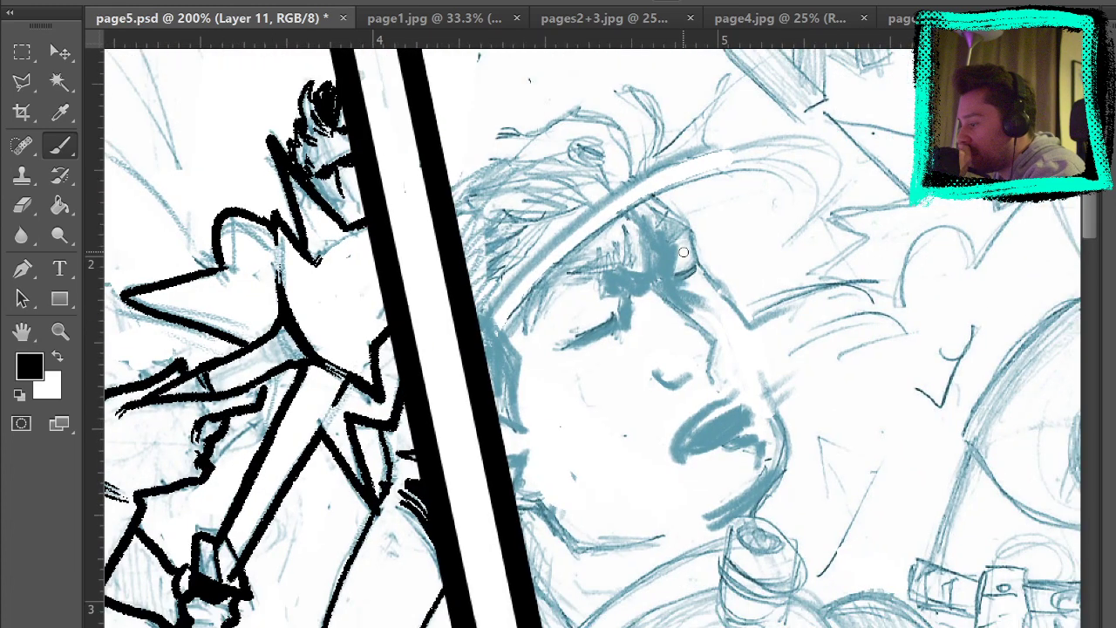
{"action": "left_click_drag", "start_coordinate": [852, 368], "coordinate": [817, 301]}
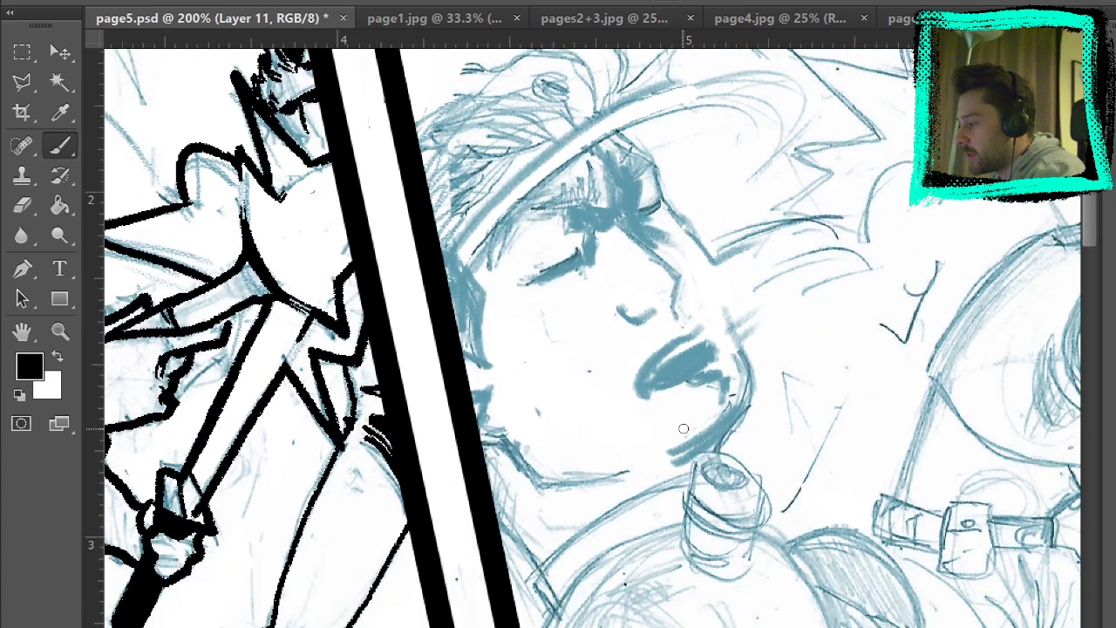
{"action": "mouse_move", "coordinate": [649, 323]}
{"action": "left_mouse_down"}
{"action": "mouse_move", "coordinate": [707, 330]}
{"action": "mouse_move", "coordinate": [695, 398]}
{"action": "left_mouse_up"}
{"action": "key", "text": "ctrl+z"}
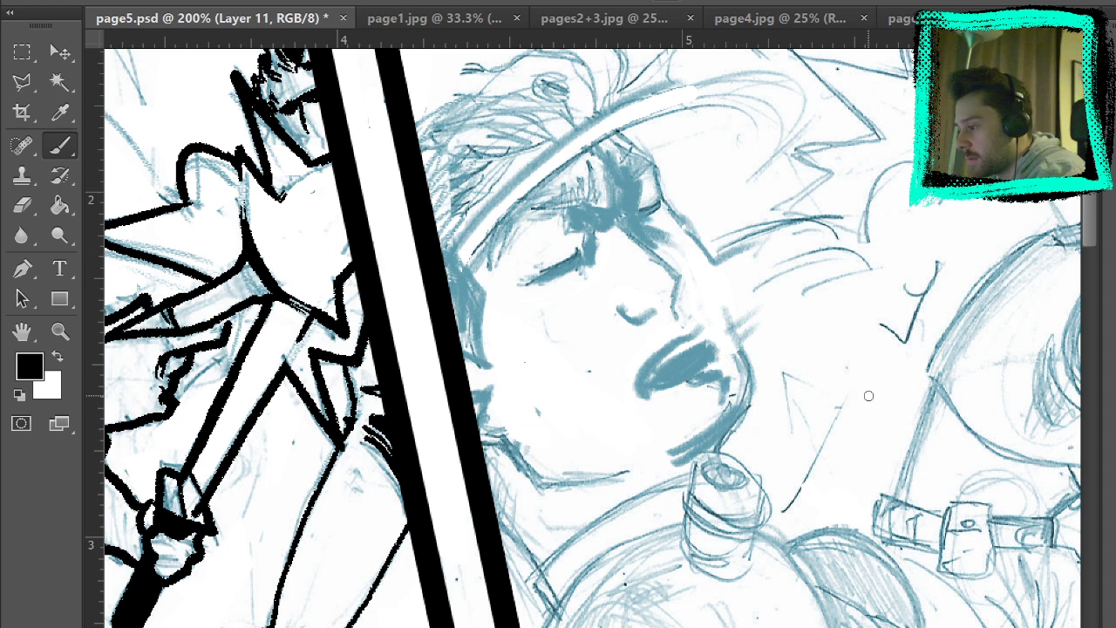
{"action": "mouse_move", "coordinate": [745, 465]}
{"action": "left_mouse_down"}
{"action": "mouse_move", "coordinate": [806, 488]}
{"action": "mouse_move", "coordinate": [824, 523]}
{"action": "left_mouse_up"}
{"action": "key", "text": "ctrl+z"}
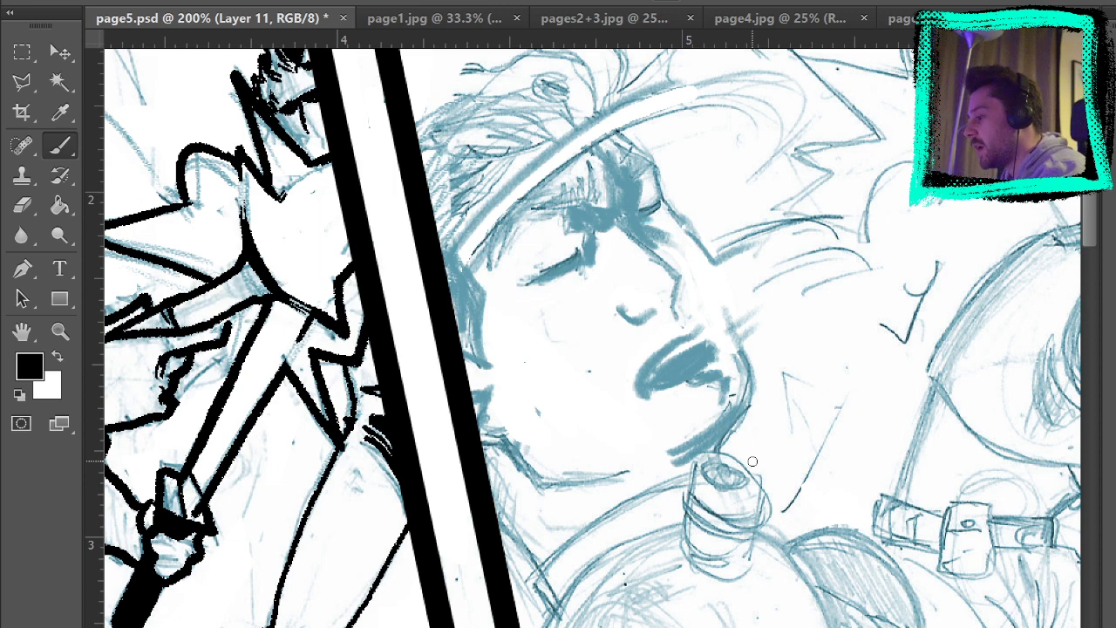
{"action": "left_click_drag", "start_coordinate": [740, 282], "coordinate": [693, 306]}
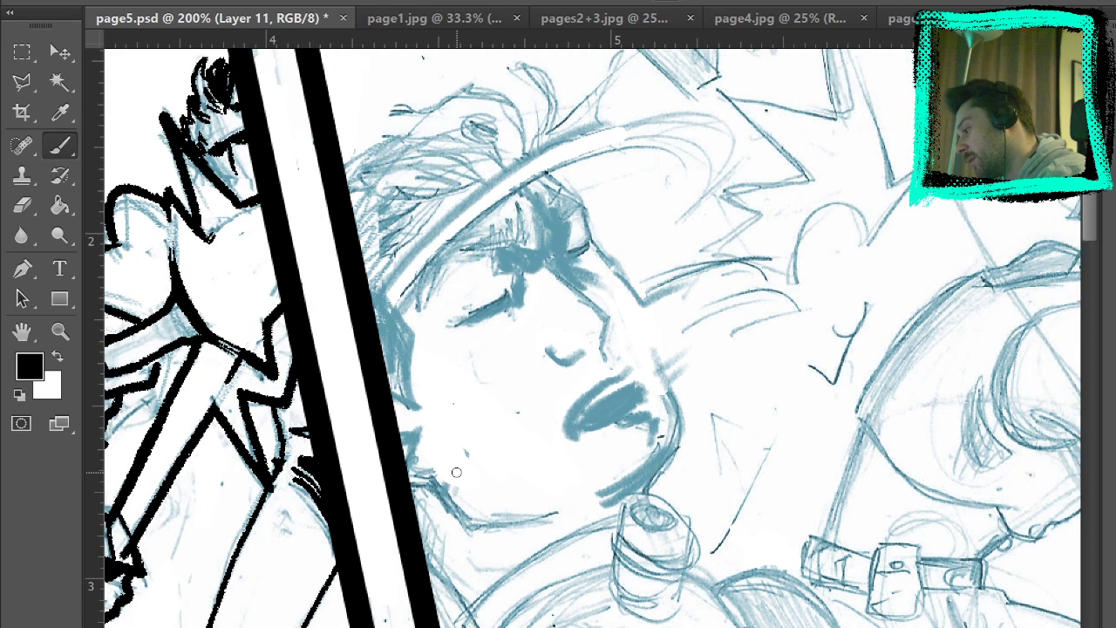
{"action": "left_click_drag", "start_coordinate": [452, 460], "coordinate": [496, 514]}
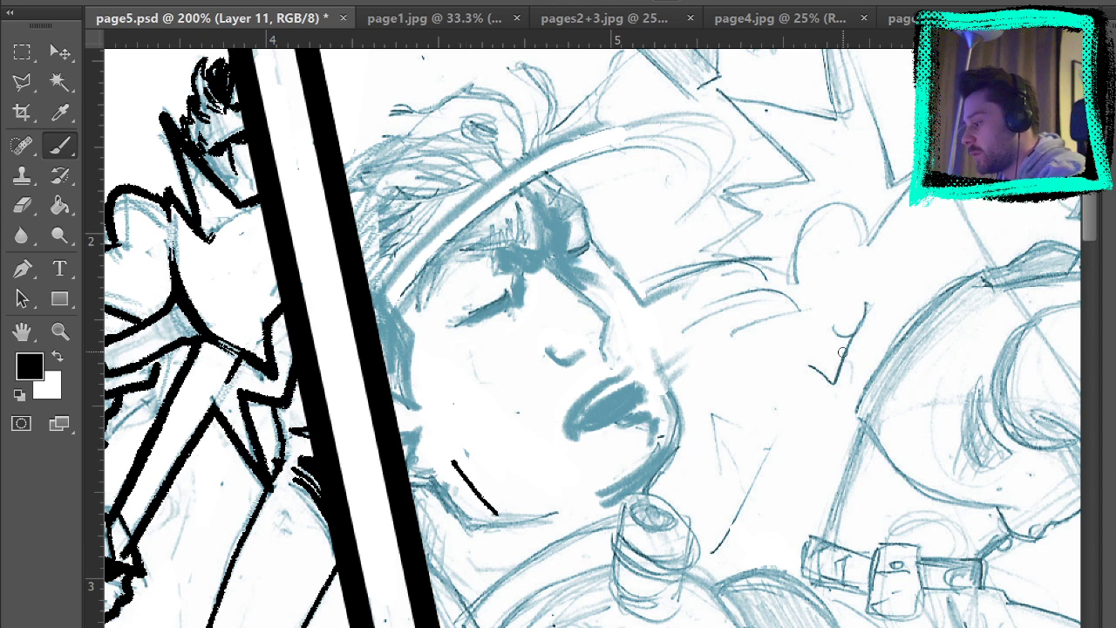
{"action": "key", "text": "ctrl+z"}
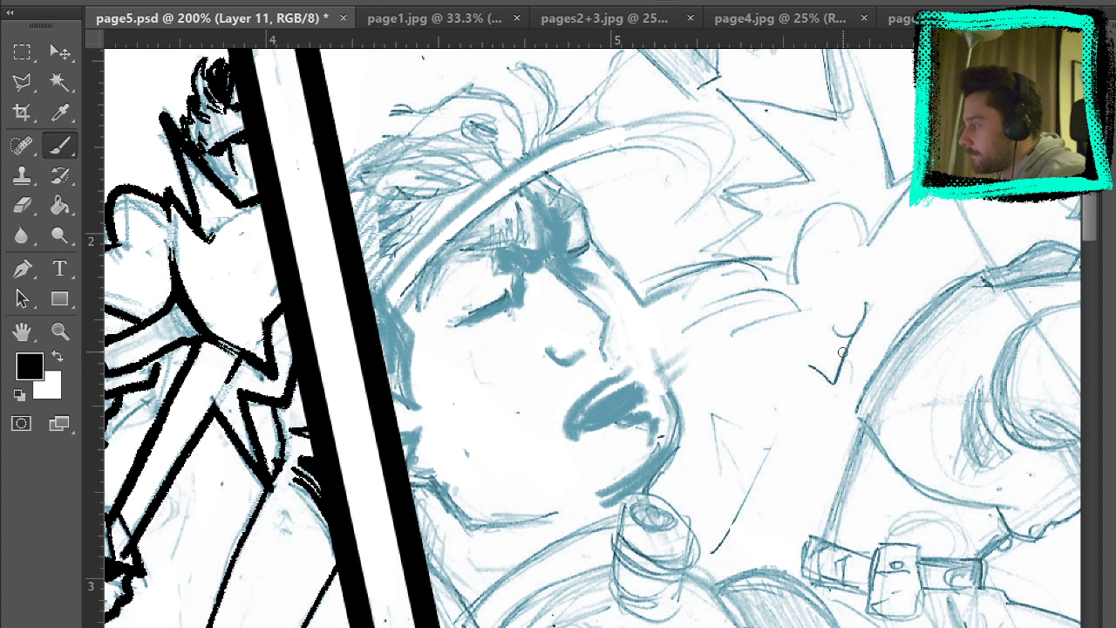
Lasso the second panel face's eyes, nose and mouth on sketch Layer 9, nudge them slightly sideways toward the panel border and down, and deselect.
{"action": "left_click", "coordinate": [21, 81]}
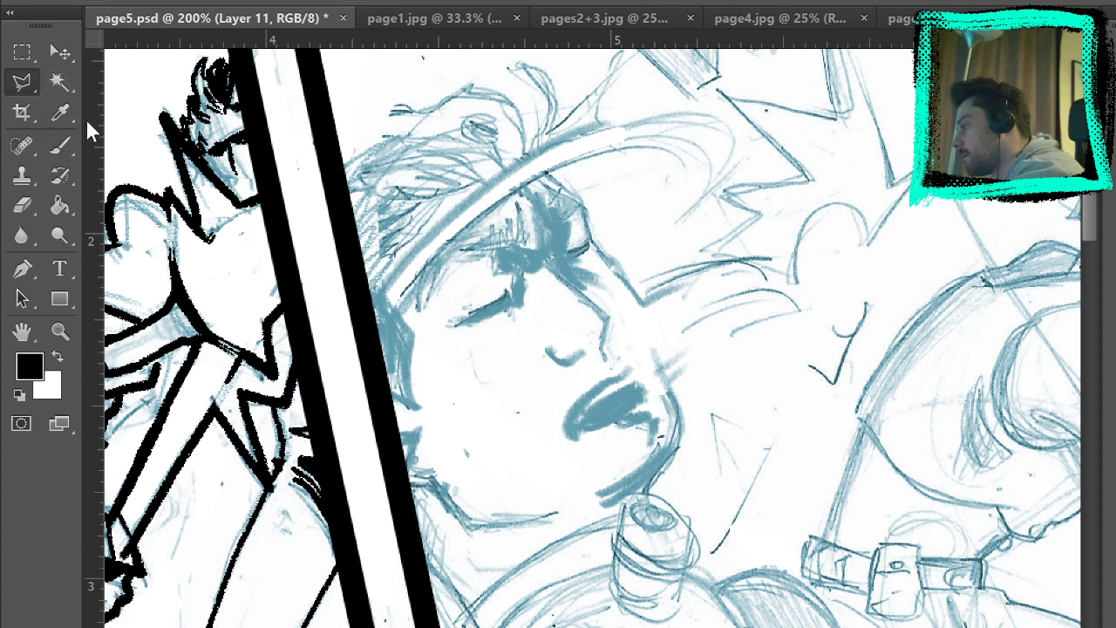
{"action": "key", "text": "shift+l"}
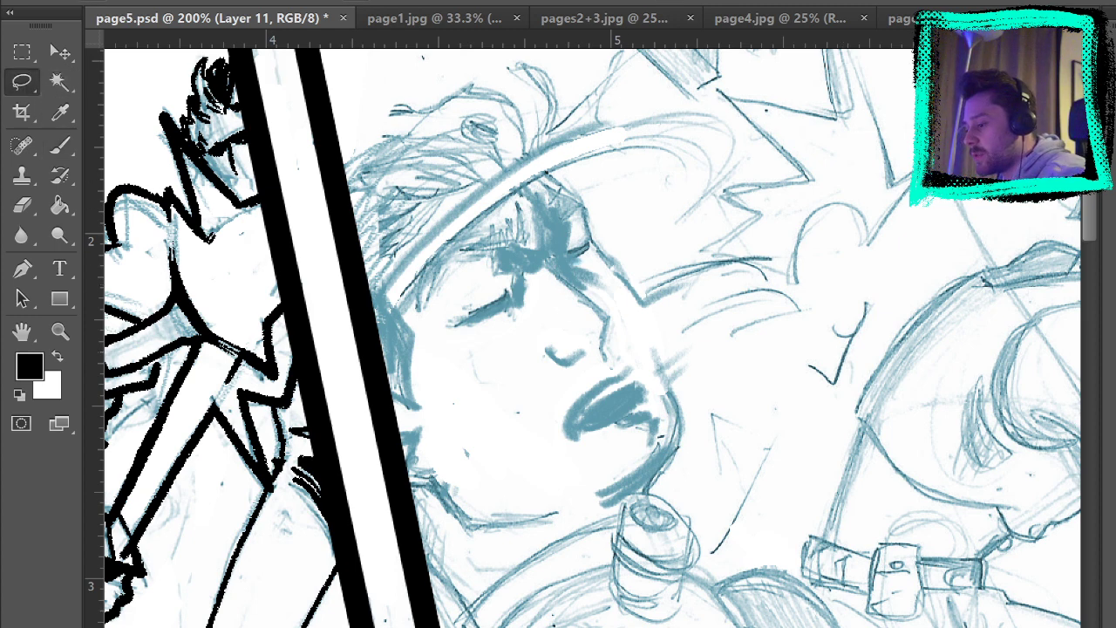
{"action": "key", "text": "alt+["}
{"action": "mouse_move", "coordinate": [432, 313]}
{"action": "left_mouse_down"}
{"action": "mouse_move", "coordinate": [458, 263]}
{"action": "mouse_move", "coordinate": [569, 224]}
{"action": "mouse_move", "coordinate": [637, 348]}
{"action": "mouse_move", "coordinate": [523, 461]}
{"action": "mouse_move", "coordinate": [457, 349]}
{"action": "left_mouse_up"}
{"action": "left_click", "coordinate": [70, 55]}
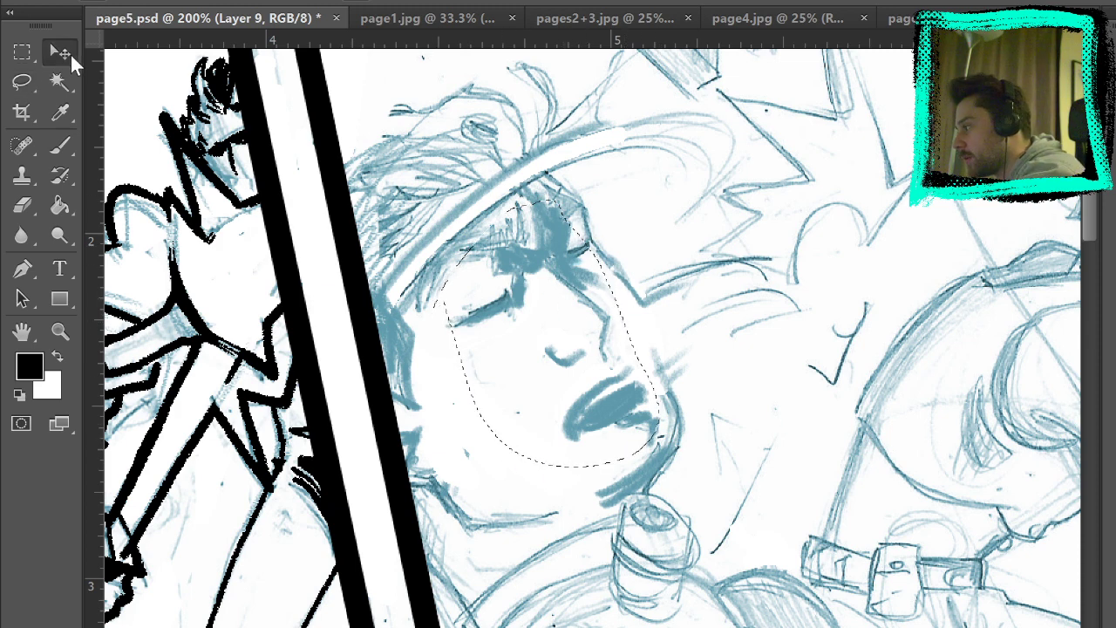
{"action": "key", "text": "Left"}
{"action": "key", "text": "Left"}
{"action": "key", "text": "Left"}
{"action": "key", "text": "Left"}
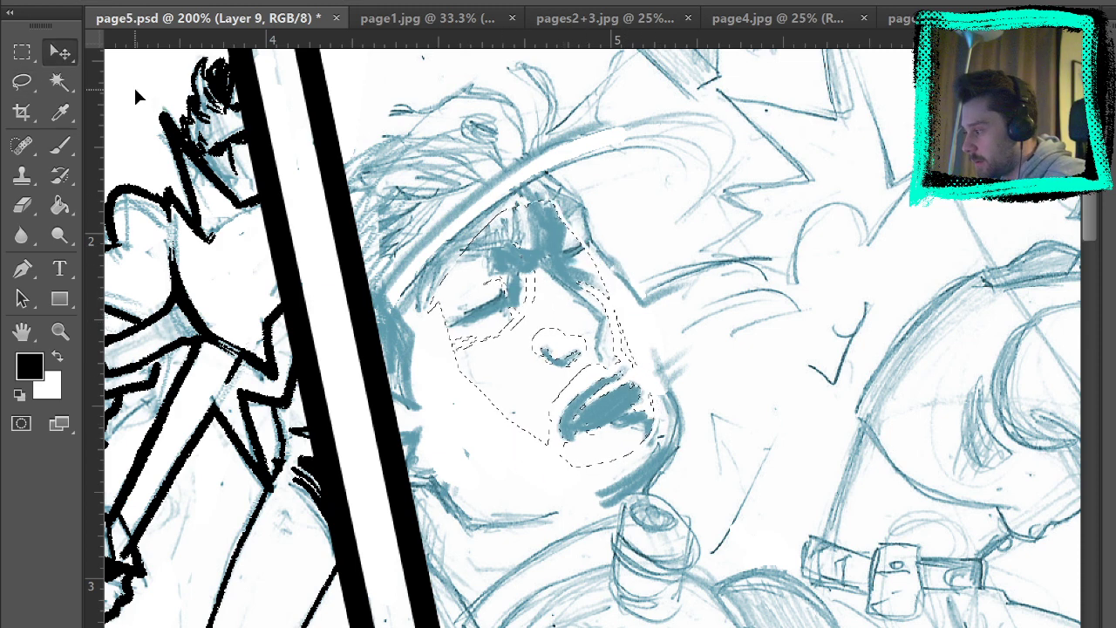
{"action": "key", "text": "Down"}
{"action": "key", "text": "Down"}
{"action": "key", "text": "Down"}
{"action": "key", "text": "Left"}
{"action": "key", "text": "Left"}
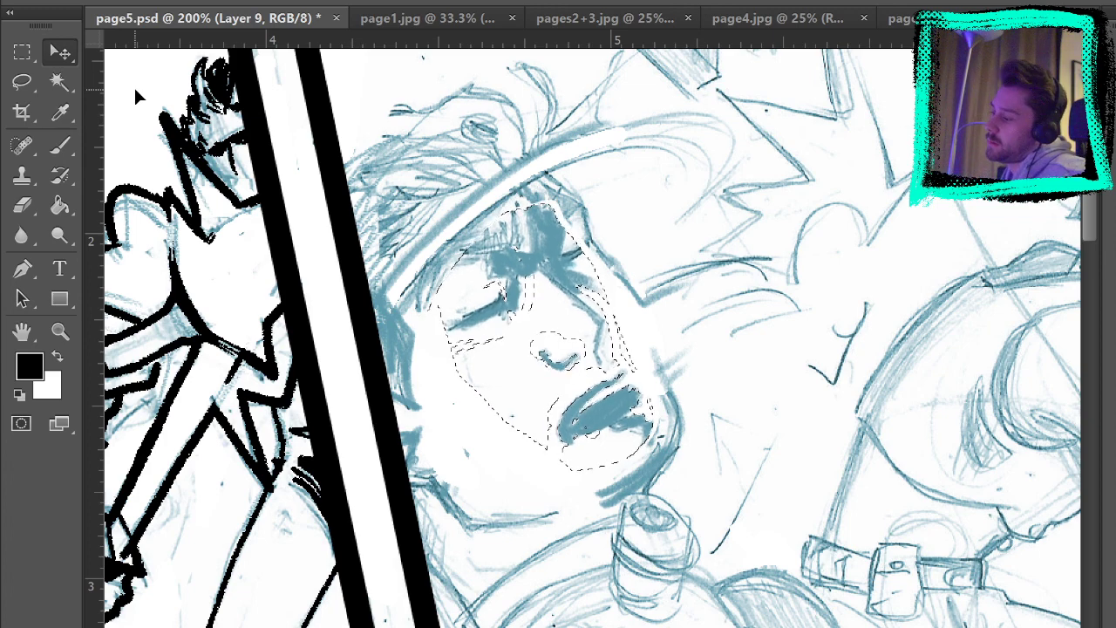
{"action": "left_click_drag", "start_coordinate": [135, 91], "coordinate": [83, 92]}
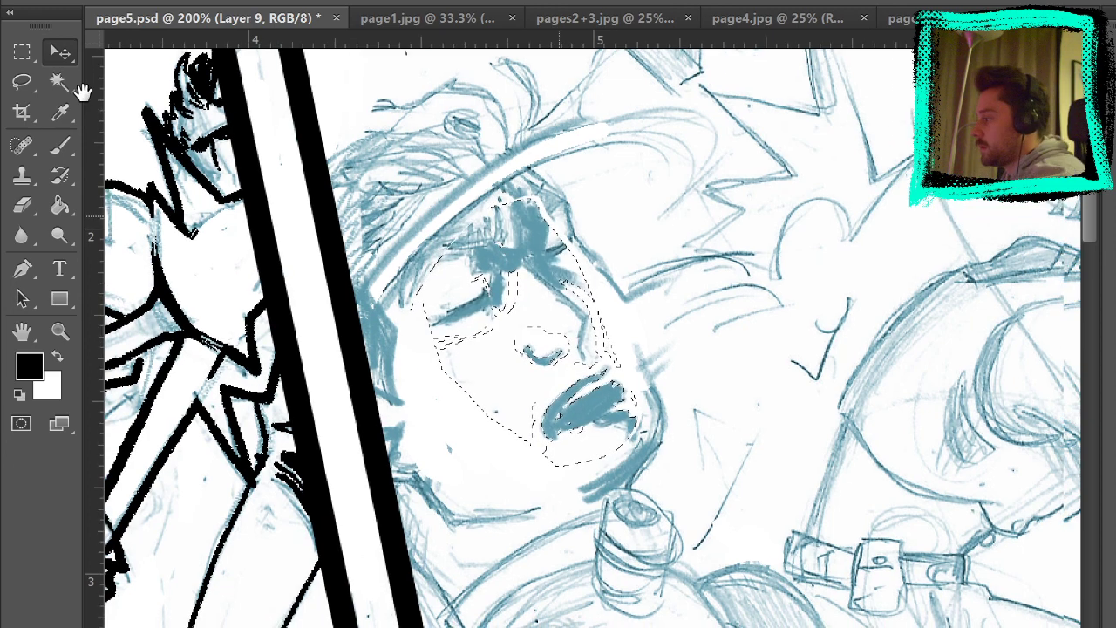
{"action": "left_click", "coordinate": [21, 52]}
{"action": "left_click", "coordinate": [743, 289]}
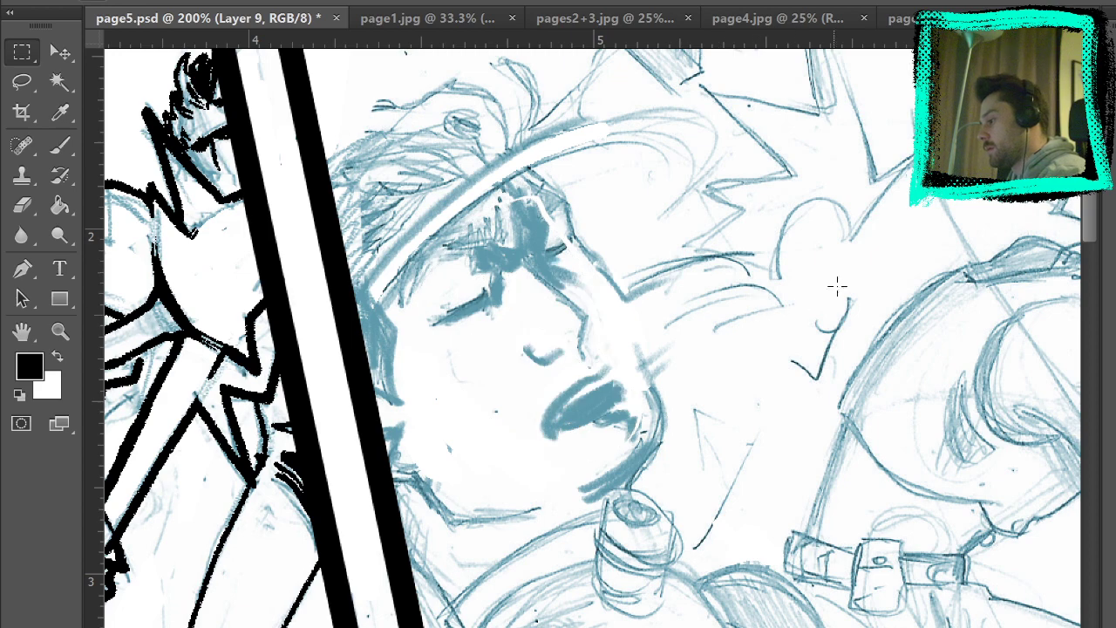
{"action": "left_click_drag", "start_coordinate": [837, 286], "coordinate": [806, 282]}
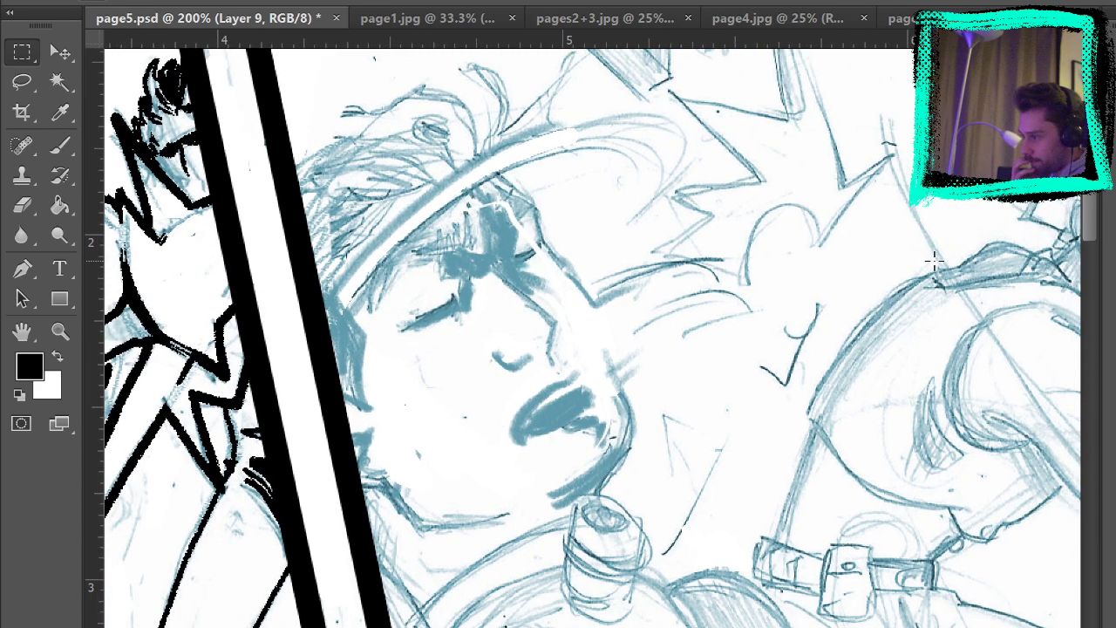
On Layer 11, ink the second panel face's forehead contour from the headband down to the cheek, ending in a short outward spur.
{"action": "left_click", "coordinate": [64, 148]}
{"action": "key", "text": "ctrl+shift+alt+n"}
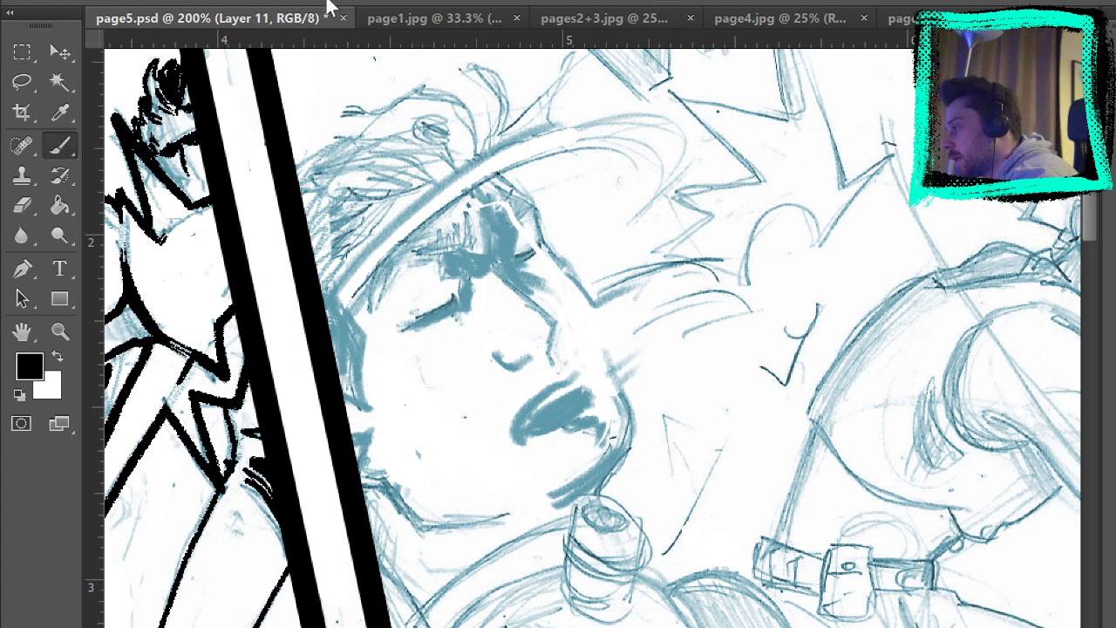
{"action": "mouse_move", "coordinate": [502, 169]}
{"action": "left_mouse_down"}
{"action": "mouse_move", "coordinate": [594, 310]}
{"action": "mouse_move", "coordinate": [658, 278]}
{"action": "left_mouse_up"}
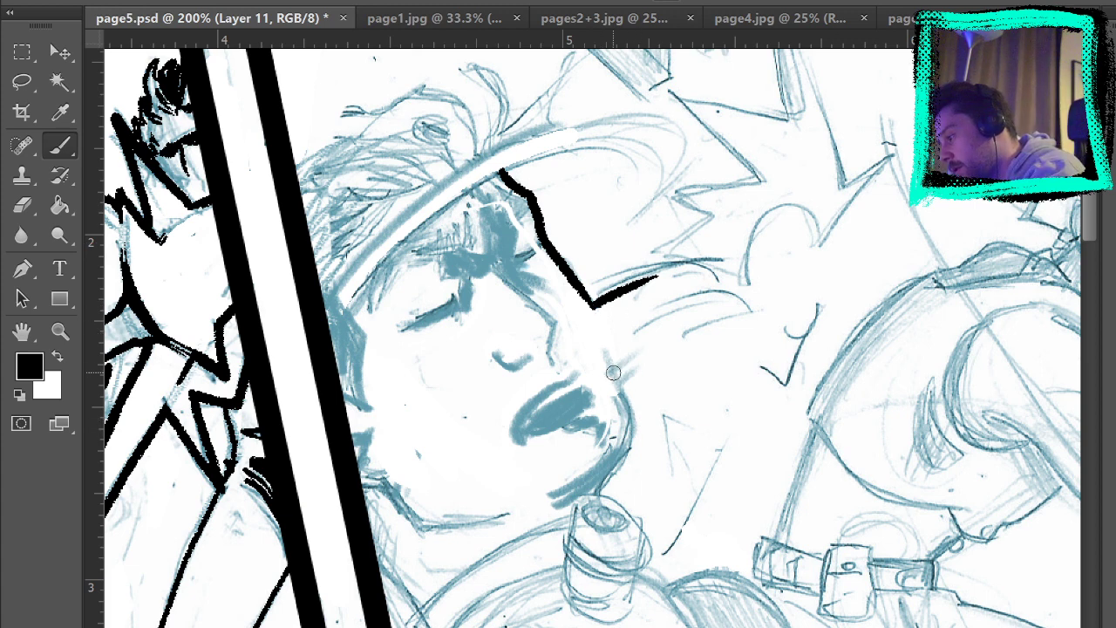
Ink the face's lower cheek and chin with two short outward ticks, thicken the chin's underside, and ink the jawline back to the panel border.
{"action": "mouse_move", "coordinate": [613, 372]}
{"action": "left_mouse_down"}
{"action": "mouse_move", "coordinate": [642, 357]}
{"action": "mouse_move", "coordinate": [625, 389]}
{"action": "mouse_move", "coordinate": [636, 414]}
{"action": "left_mouse_up"}
{"action": "key", "text": "ctrl+z"}
{"action": "mouse_move", "coordinate": [606, 363]}
{"action": "left_mouse_down"}
{"action": "mouse_move", "coordinate": [632, 415]}
{"action": "mouse_move", "coordinate": [629, 443]}
{"action": "mouse_move", "coordinate": [550, 492]}
{"action": "left_mouse_up"}
{"action": "key", "text": "ctrl+z"}
{"action": "mouse_move", "coordinate": [606, 350]}
{"action": "left_mouse_down"}
{"action": "mouse_move", "coordinate": [630, 449]}
{"action": "mouse_move", "coordinate": [555, 498]}
{"action": "left_mouse_up"}
{"action": "left_click_drag", "start_coordinate": [608, 466], "coordinate": [600, 493]}
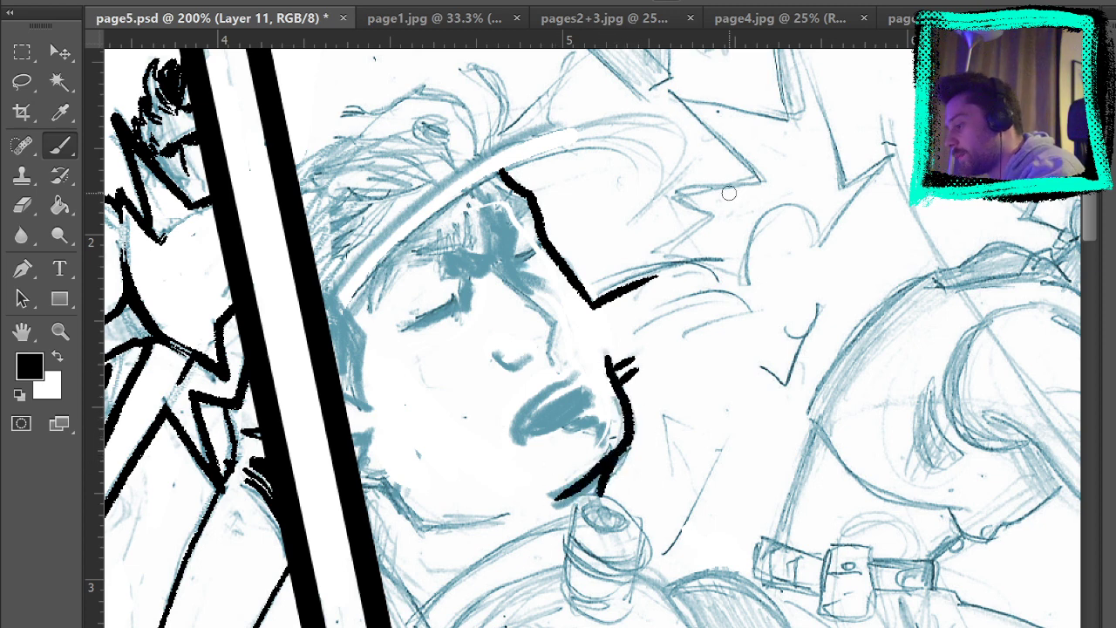
{"action": "left_click_drag", "start_coordinate": [611, 453], "coordinate": [544, 493]}
{"action": "key", "text": "ctrl+z"}
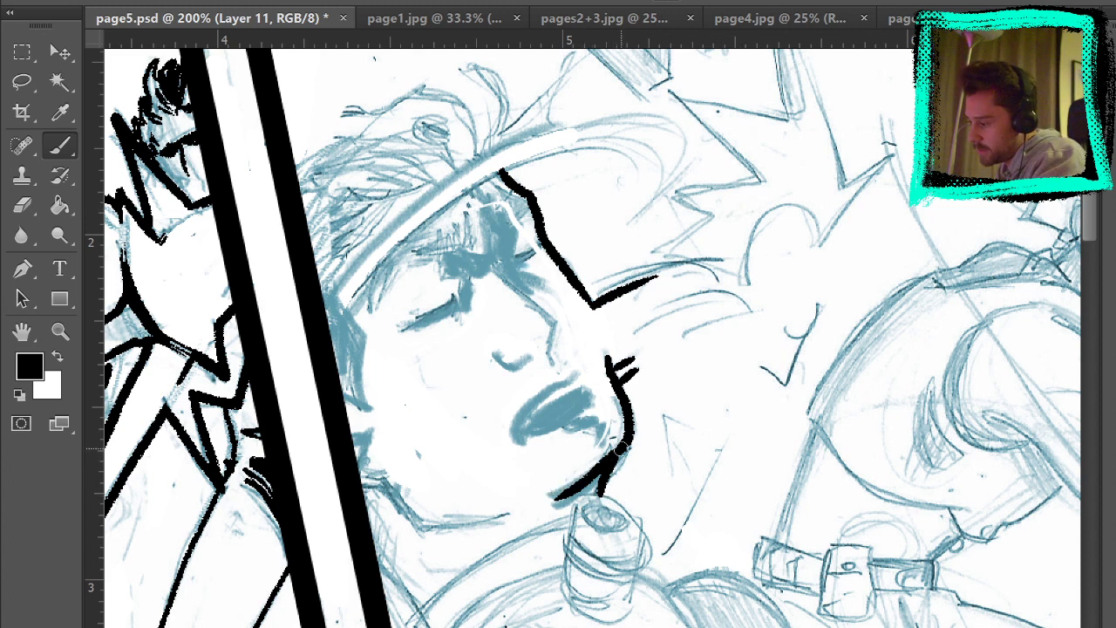
{"action": "left_click_drag", "start_coordinate": [619, 451], "coordinate": [533, 502]}
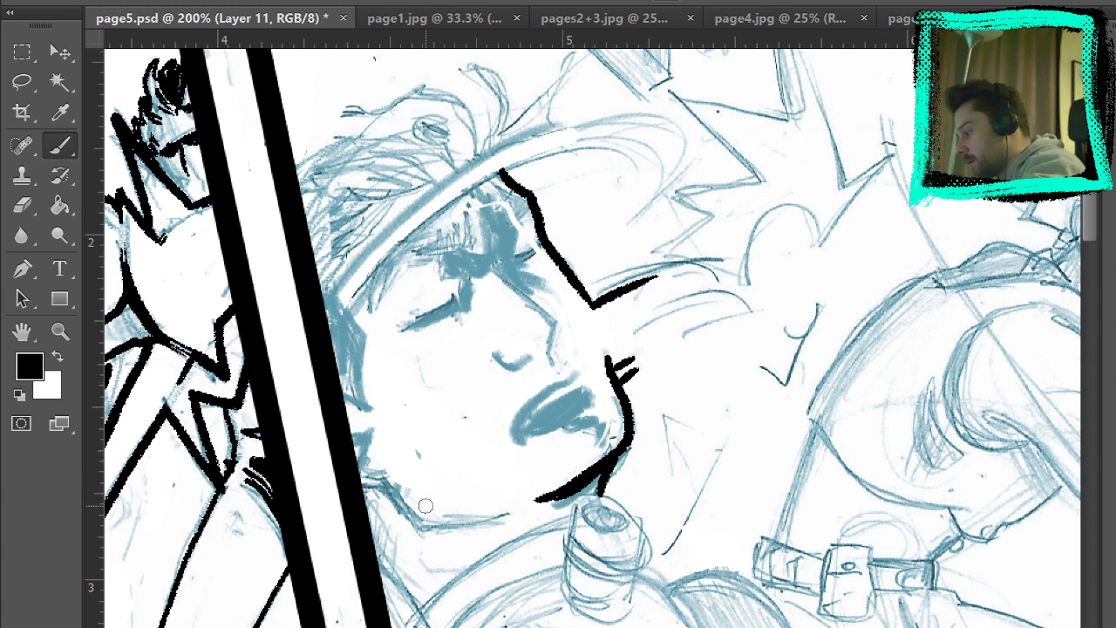
{"action": "mouse_move", "coordinate": [382, 484]}
{"action": "left_mouse_down"}
{"action": "mouse_move", "coordinate": [406, 515]}
{"action": "mouse_move", "coordinate": [493, 523]}
{"action": "left_mouse_up"}
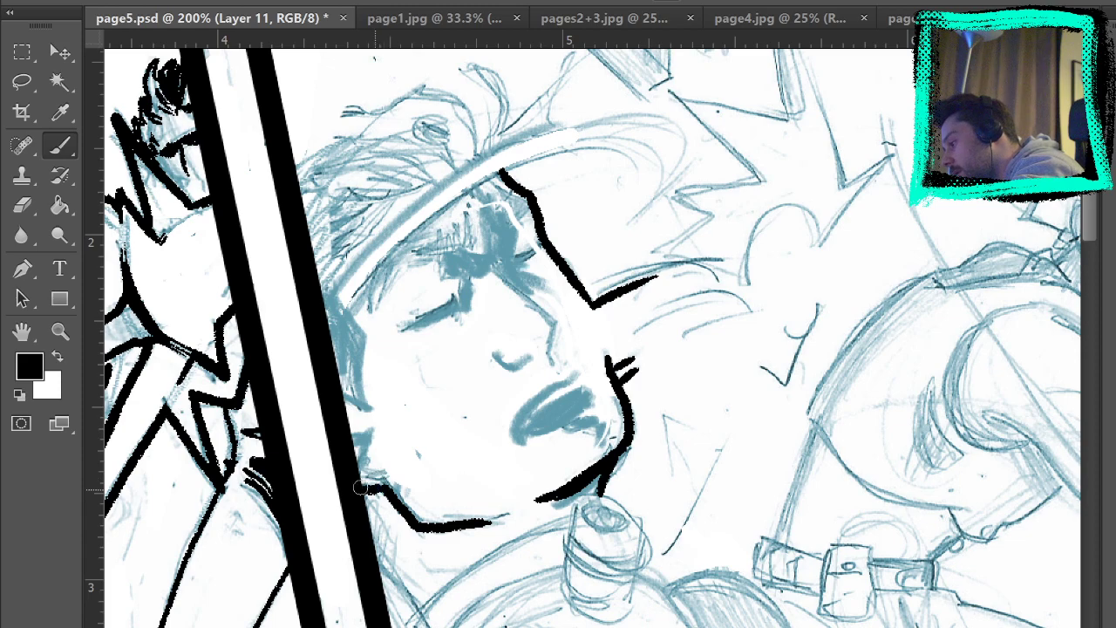
Hide the blue sketch and examine the inked figures across the first panel and the new face outline beside it.
{"action": "left_click_drag", "start_coordinate": [761, 458], "coordinate": [994, 388]}
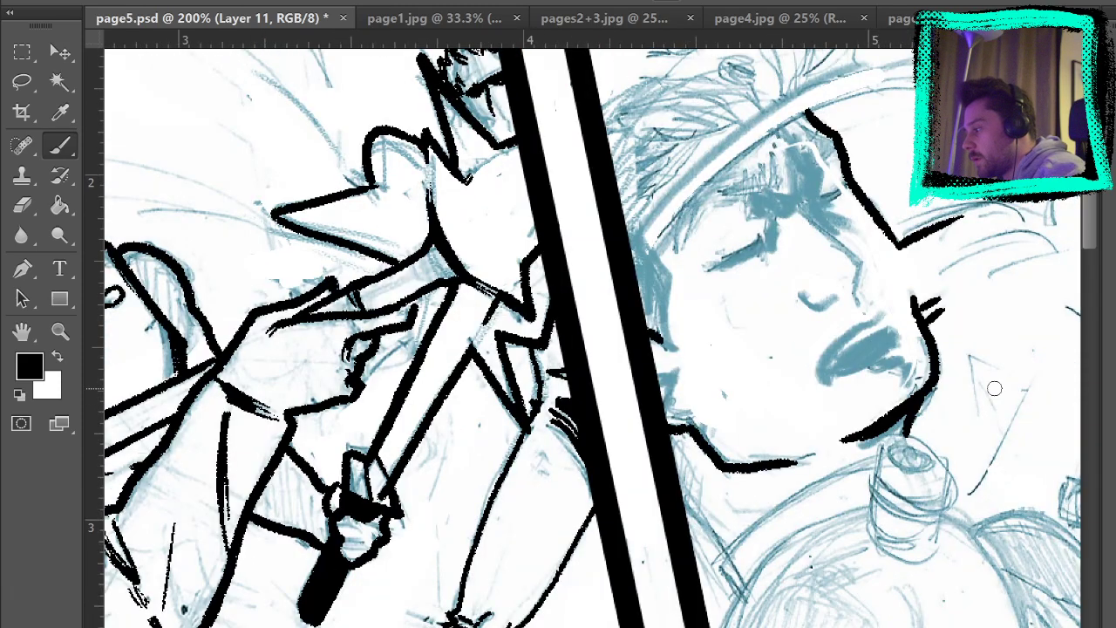
{"action": "left_click", "coordinate": [1107, 611]}
{"action": "mouse_move", "coordinate": [304, 480]}
{"action": "left_mouse_down"}
{"action": "mouse_move", "coordinate": [802, 397]}
{"action": "mouse_move", "coordinate": [883, 501]}
{"action": "left_mouse_up"}
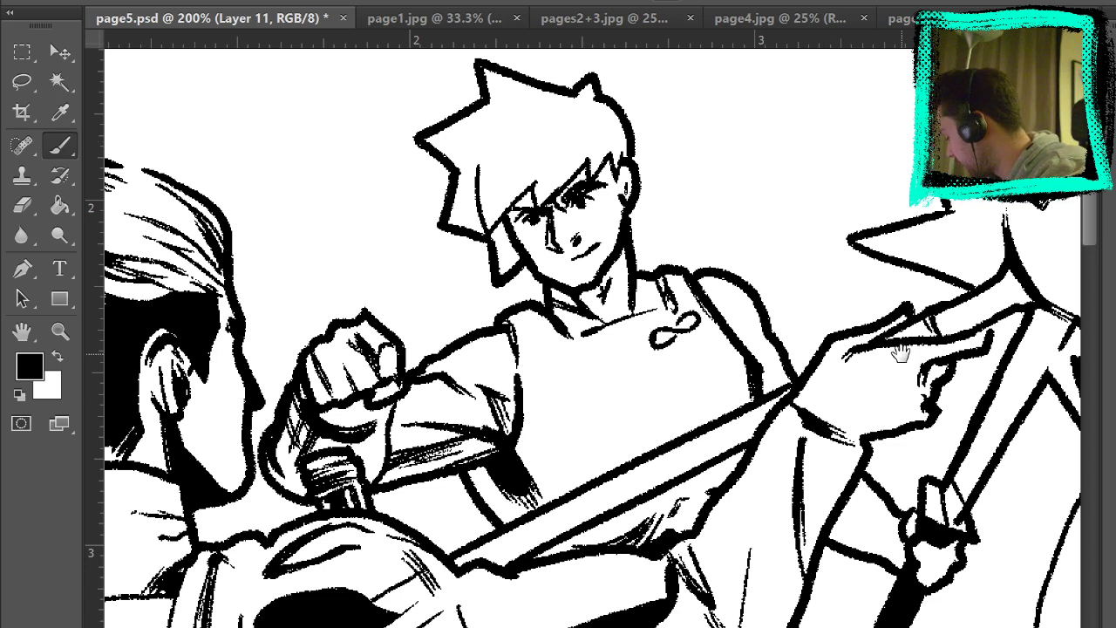
{"action": "left_click_drag", "start_coordinate": [901, 353], "coordinate": [714, 344]}
{"action": "left_click_drag", "start_coordinate": [959, 262], "coordinate": [579, 314]}
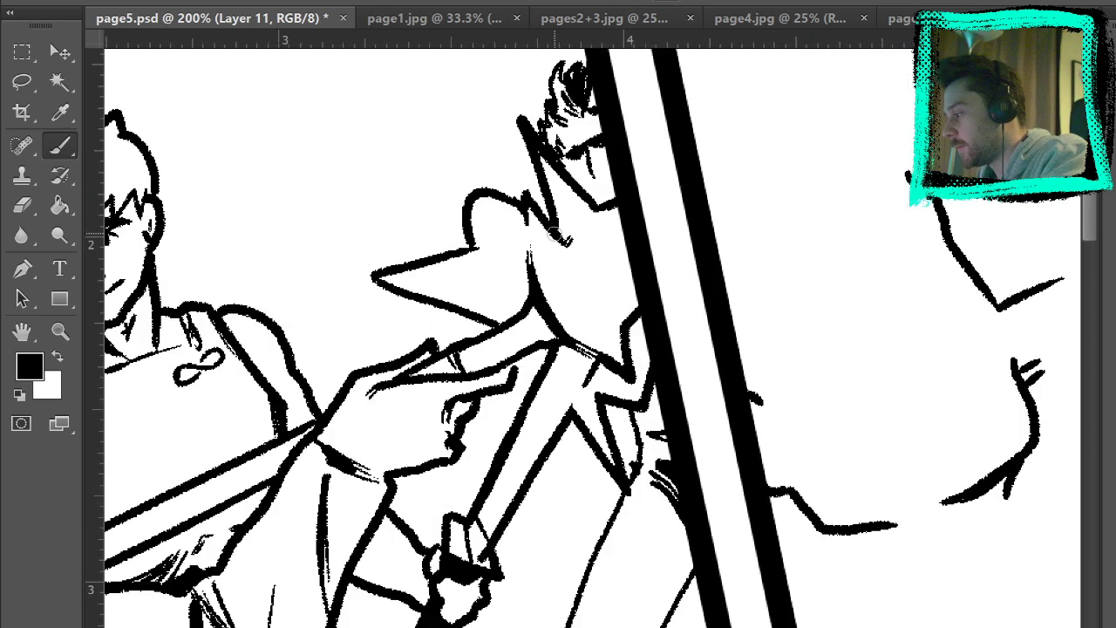
Ink the second panel figure's headband with its long curved outer loop, plus the angular sideburn shape beneath it by the panel border.
{"action": "left_click_drag", "start_coordinate": [762, 488], "coordinate": [542, 503]}
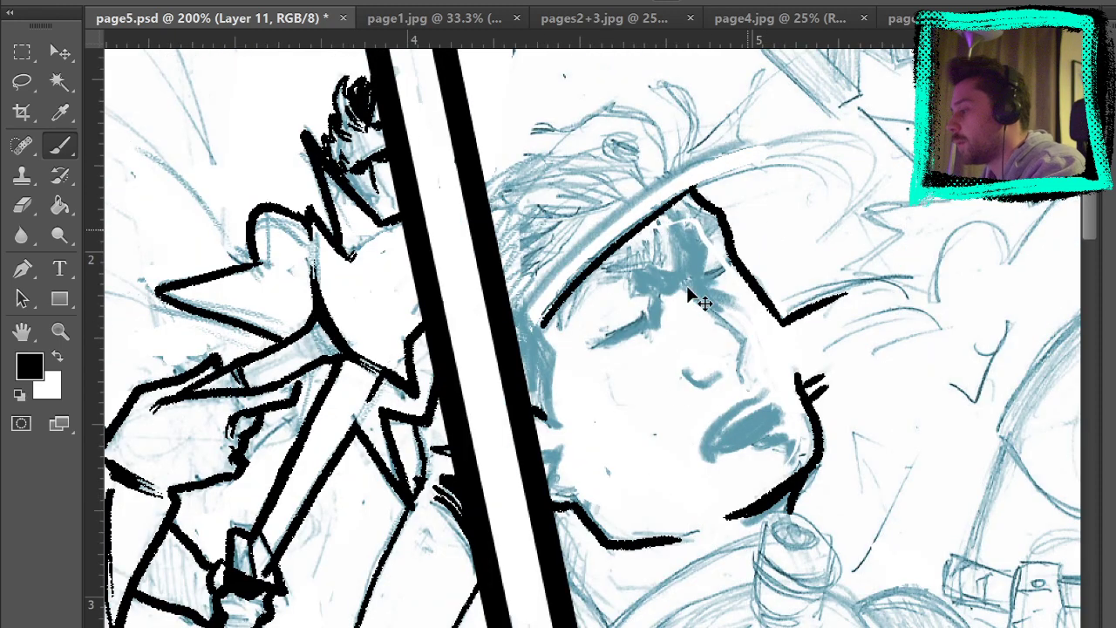
{"action": "mouse_move", "coordinate": [539, 330]}
{"action": "left_mouse_down"}
{"action": "mouse_move", "coordinate": [610, 251]}
{"action": "mouse_move", "coordinate": [696, 187]}
{"action": "mouse_move", "coordinate": [788, 170]}
{"action": "mouse_move", "coordinate": [819, 209]}
{"action": "left_mouse_up"}
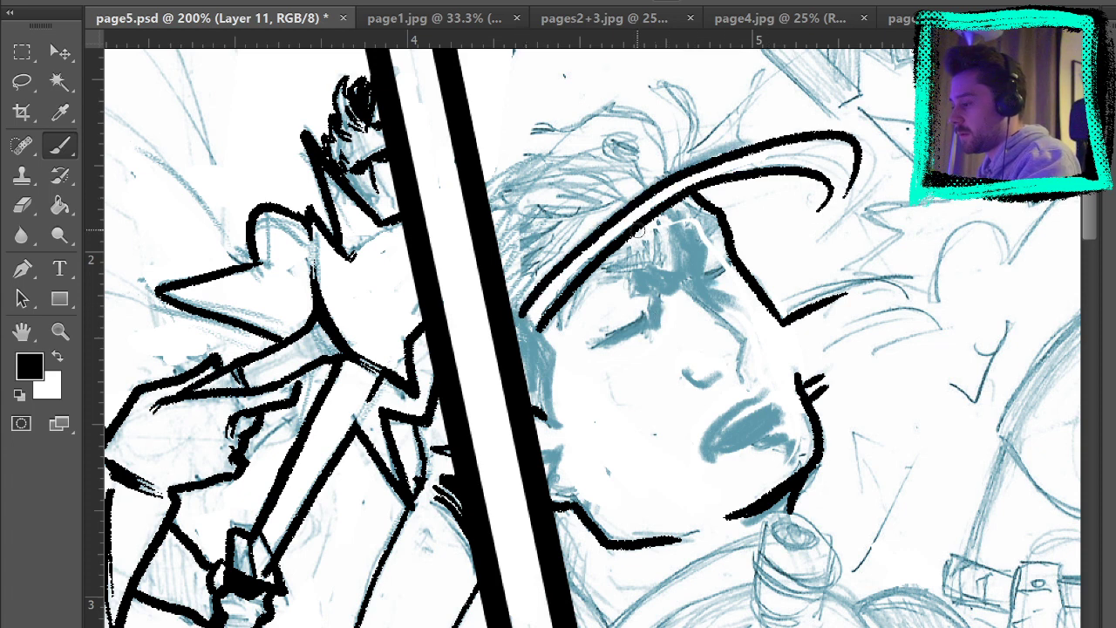
{"action": "mouse_move", "coordinate": [521, 314]}
{"action": "left_mouse_down"}
{"action": "mouse_move", "coordinate": [556, 279]}
{"action": "mouse_move", "coordinate": [813, 225]}
{"action": "left_mouse_up"}
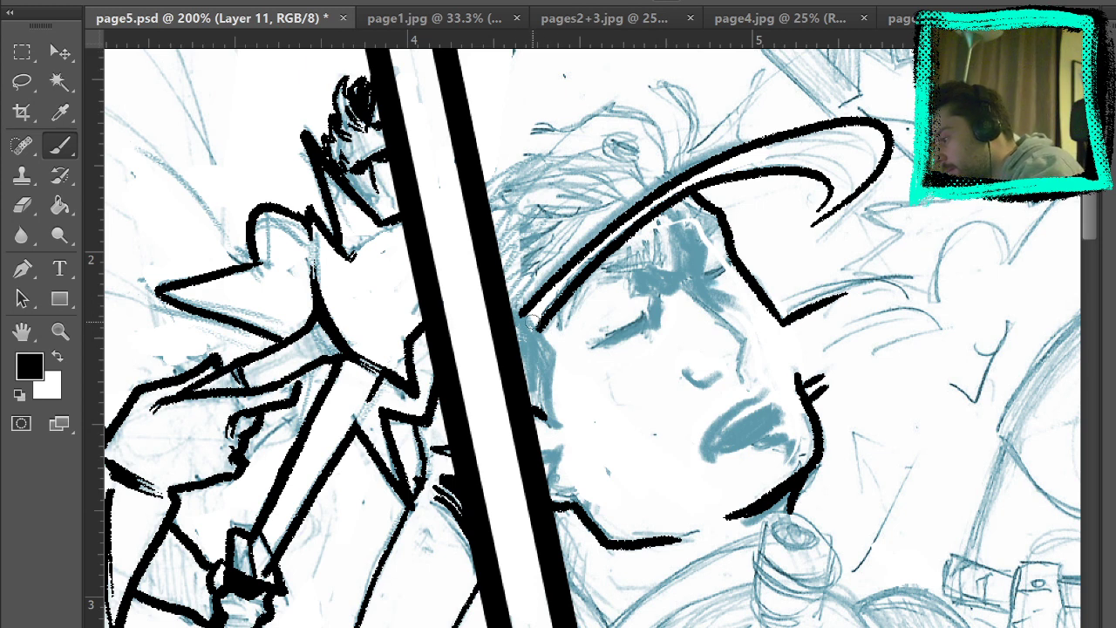
{"action": "mouse_move", "coordinate": [521, 312]}
{"action": "left_mouse_down"}
{"action": "mouse_move", "coordinate": [564, 393]}
{"action": "mouse_move", "coordinate": [548, 349]}
{"action": "mouse_move", "coordinate": [556, 436]}
{"action": "left_mouse_up"}
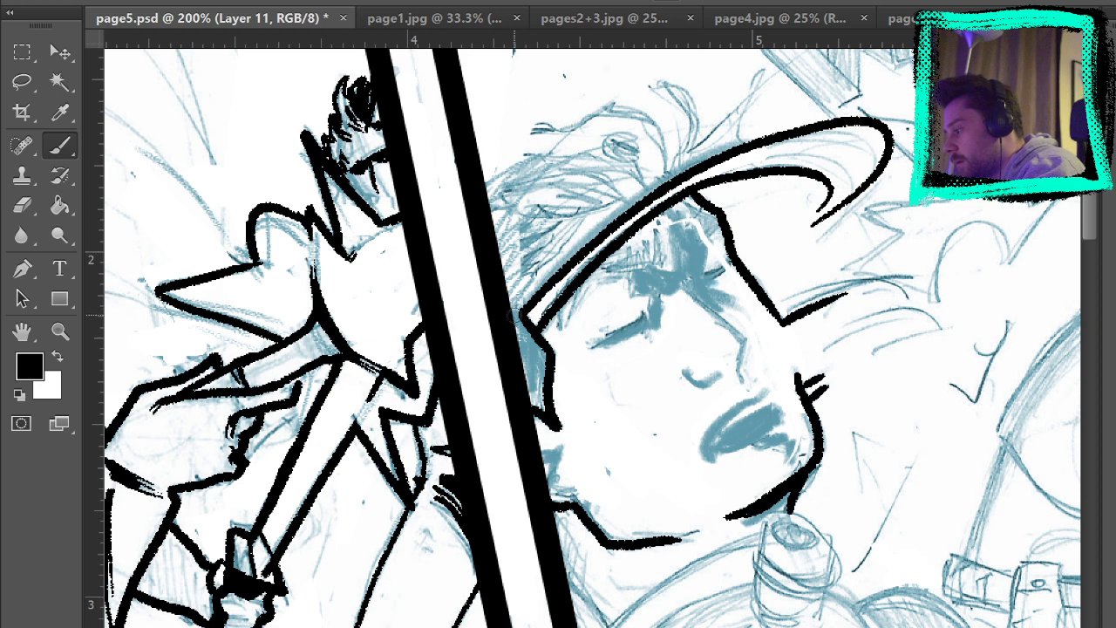
{"action": "left_click_drag", "start_coordinate": [504, 299], "coordinate": [572, 250]}
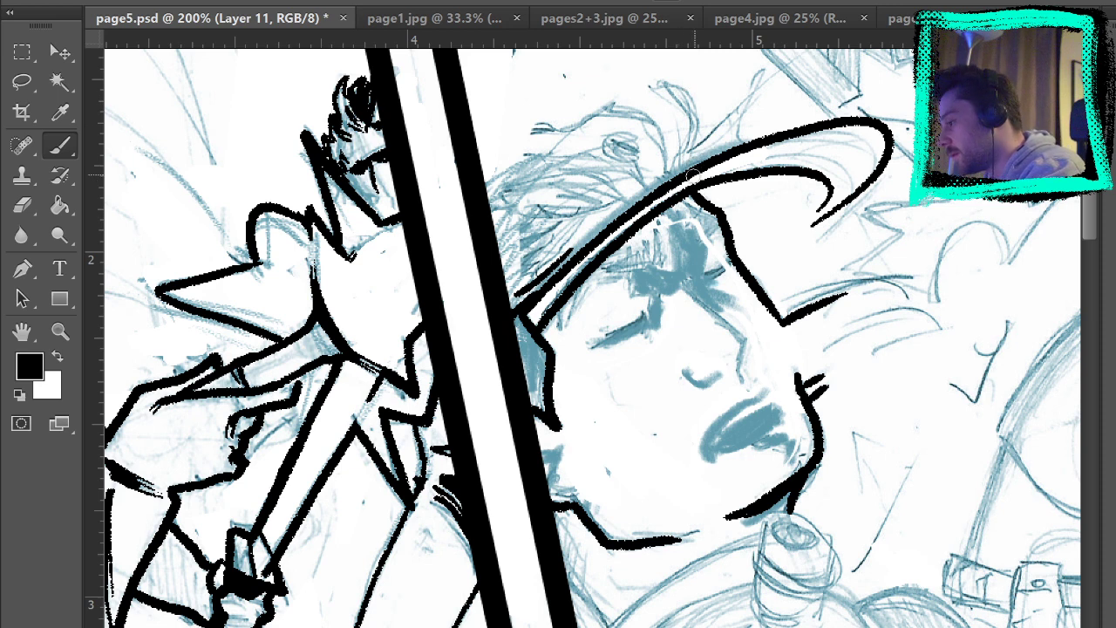
Ink the pointed hair tufts rising above the headband, a wavy lock sweeping toward the panel border, and a small solid black oval beneath it.
{"action": "mouse_move", "coordinate": [680, 162]}
{"action": "left_mouse_down"}
{"action": "mouse_move", "coordinate": [669, 109]}
{"action": "mouse_move", "coordinate": [699, 133]}
{"action": "left_mouse_up"}
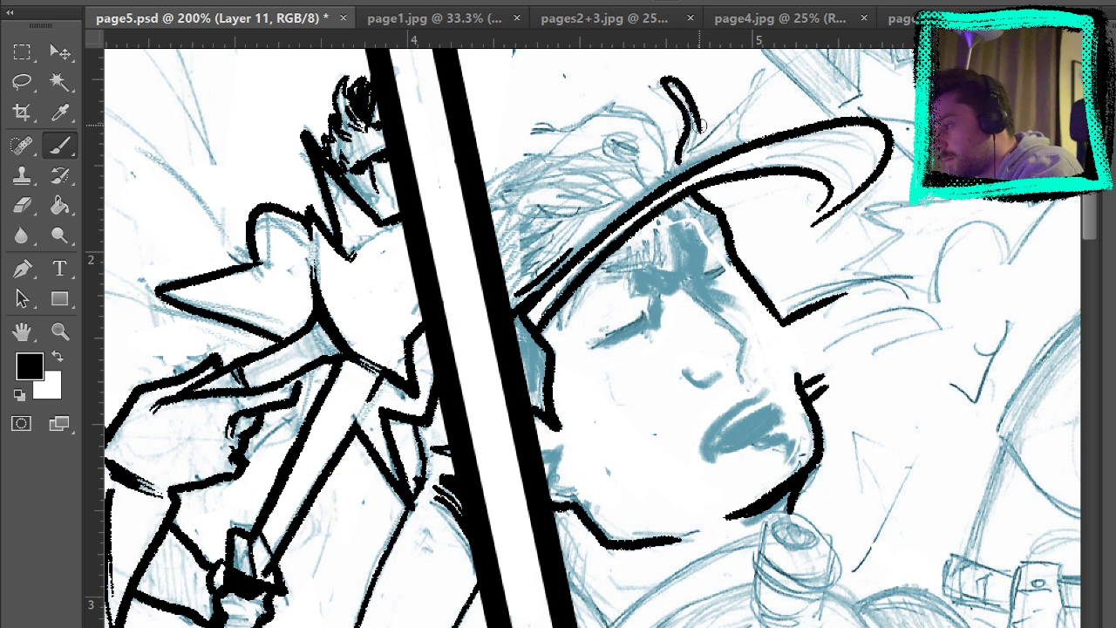
{"action": "key", "text": "ctrl+z"}
{"action": "mouse_move", "coordinate": [680, 170]}
{"action": "left_mouse_down"}
{"action": "mouse_move", "coordinate": [677, 108]}
{"action": "mouse_move", "coordinate": [650, 87]}
{"action": "mouse_move", "coordinate": [693, 88]}
{"action": "mouse_move", "coordinate": [697, 143]}
{"action": "left_mouse_up"}
{"action": "key", "text": "ctrl+z"}
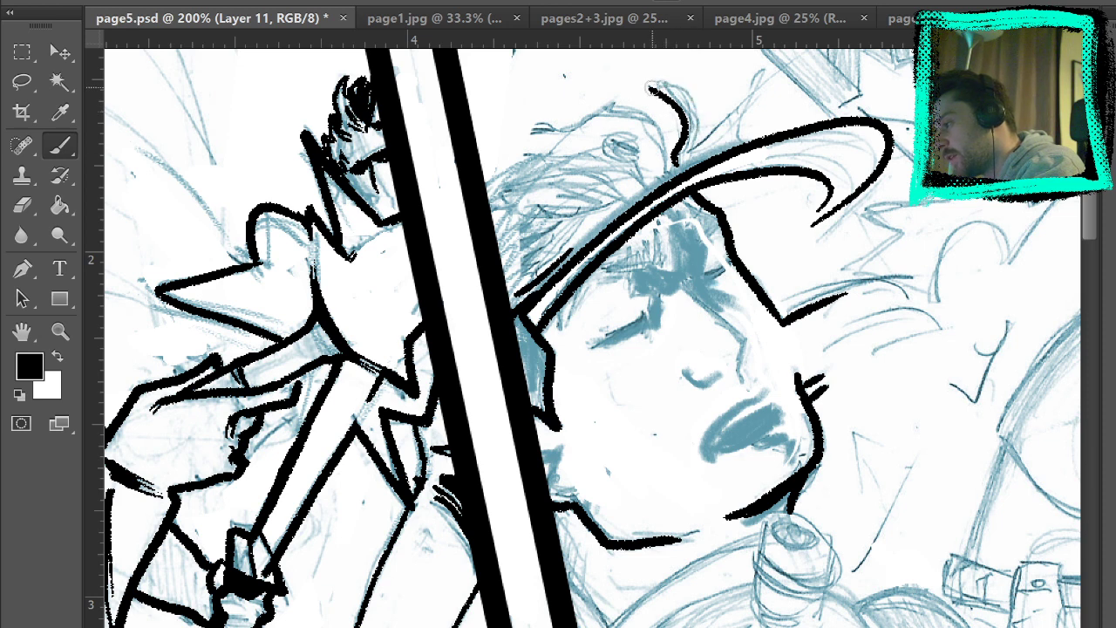
{"action": "mouse_move", "coordinate": [651, 86]}
{"action": "left_mouse_down"}
{"action": "mouse_move", "coordinate": [677, 86]}
{"action": "mouse_move", "coordinate": [699, 112]}
{"action": "mouse_move", "coordinate": [695, 143]}
{"action": "mouse_move", "coordinate": [756, 71]}
{"action": "mouse_move", "coordinate": [740, 140]}
{"action": "left_mouse_up"}
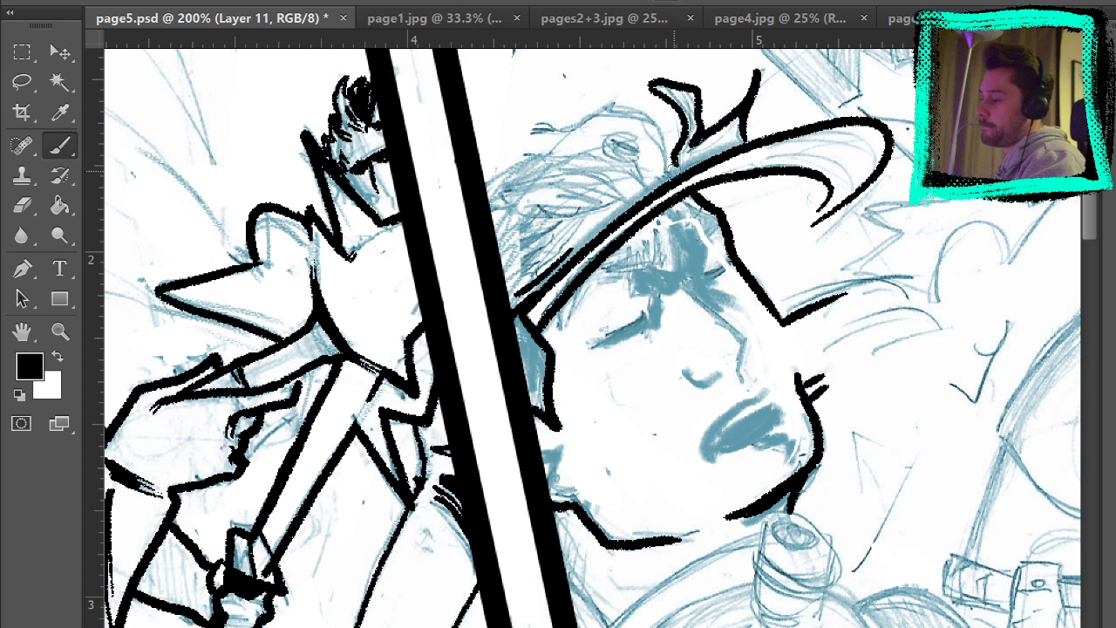
{"action": "mouse_move", "coordinate": [671, 119]}
{"action": "left_mouse_down"}
{"action": "mouse_move", "coordinate": [544, 104]}
{"action": "mouse_move", "coordinate": [575, 115]}
{"action": "left_mouse_up"}
{"action": "mouse_move", "coordinate": [641, 142]}
{"action": "left_mouse_down"}
{"action": "mouse_move", "coordinate": [616, 128]}
{"action": "mouse_move", "coordinate": [636, 153]}
{"action": "left_mouse_up"}
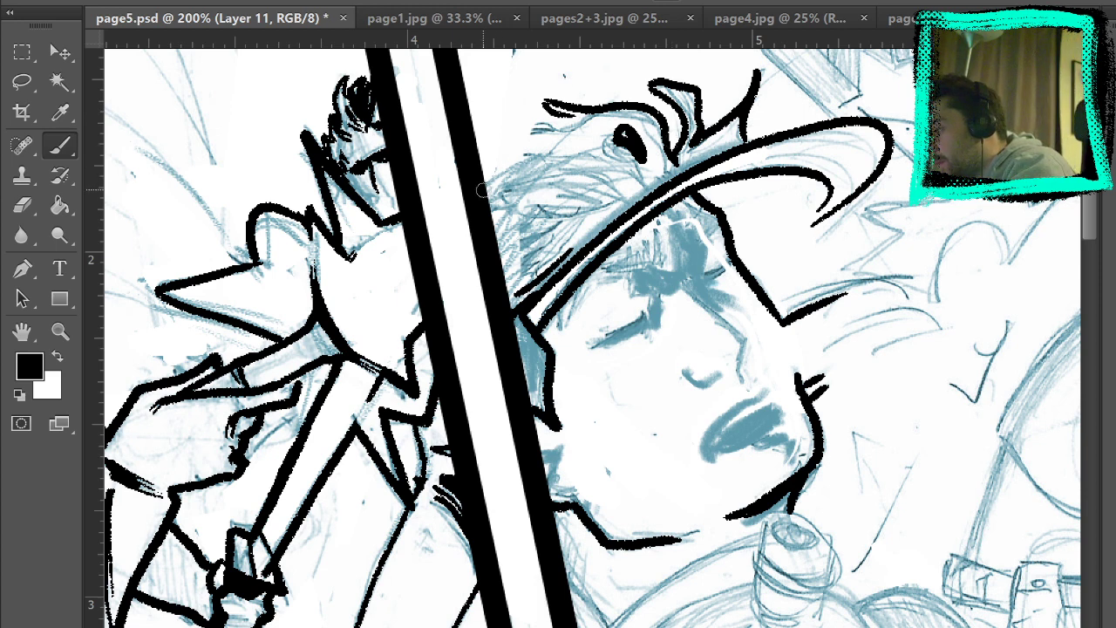
Ink the hair contour from the panel border and strands along the headband, then erase the uppermost inner strand.
{"action": "mouse_move", "coordinate": [481, 190]}
{"action": "left_mouse_down"}
{"action": "mouse_move", "coordinate": [527, 154]}
{"action": "mouse_move", "coordinate": [582, 146]}
{"action": "mouse_move", "coordinate": [538, 127]}
{"action": "mouse_move", "coordinate": [586, 125]}
{"action": "mouse_move", "coordinate": [547, 130]}
{"action": "left_mouse_up"}
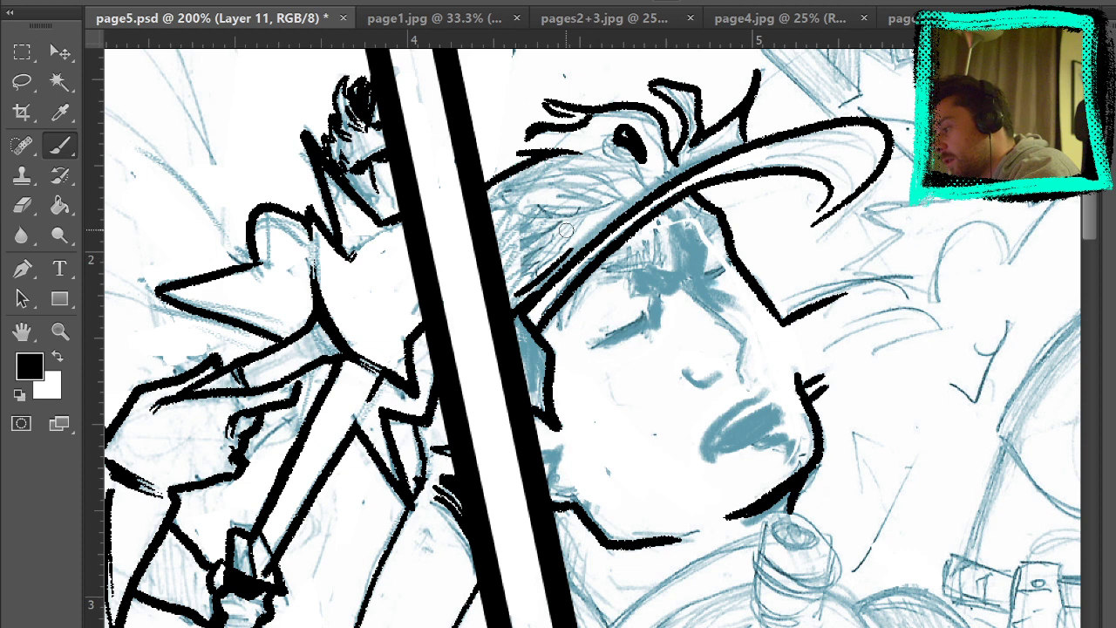
{"action": "mouse_move", "coordinate": [565, 229]}
{"action": "left_mouse_down"}
{"action": "mouse_move", "coordinate": [503, 284]}
{"action": "mouse_move", "coordinate": [558, 227]}
{"action": "mouse_move", "coordinate": [597, 217]}
{"action": "mouse_move", "coordinate": [523, 207]}
{"action": "left_mouse_up"}
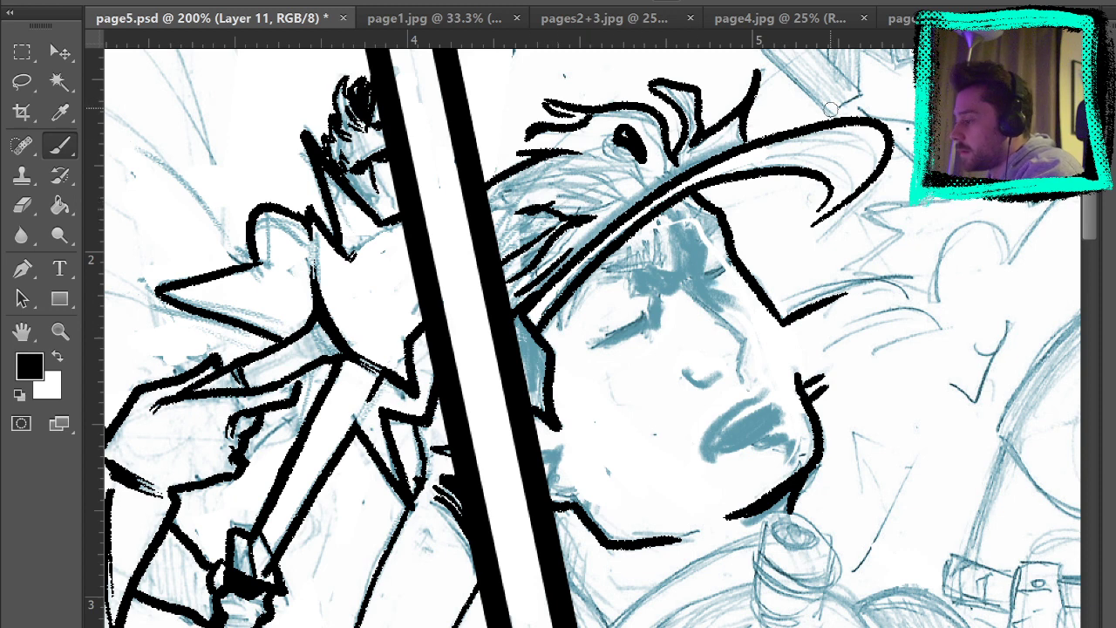
{"action": "left_click", "coordinate": [22, 205]}
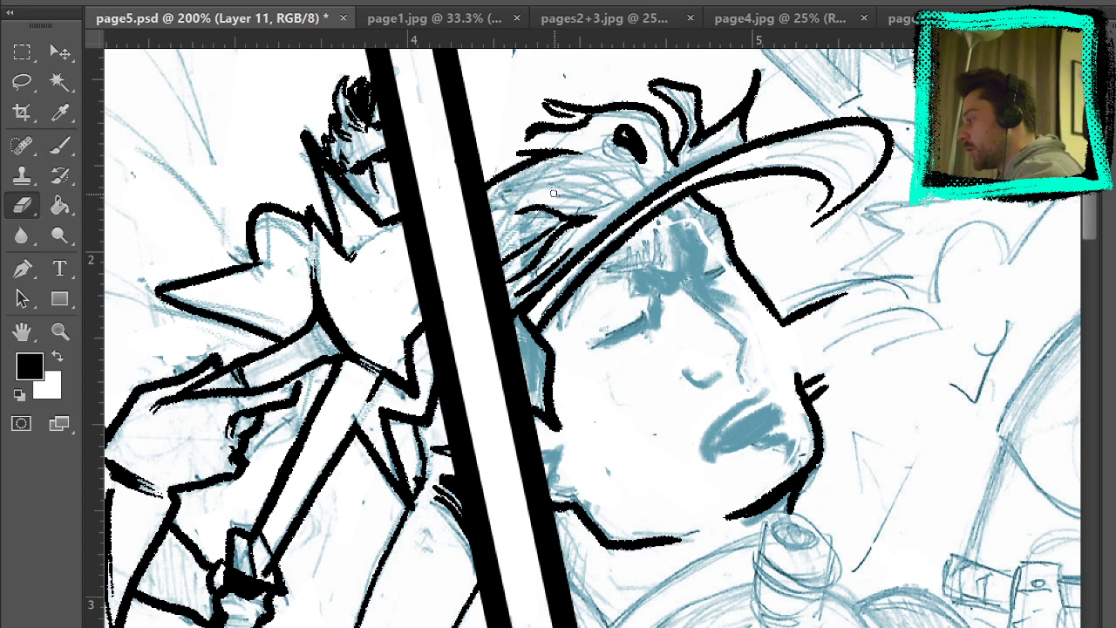
{"action": "mouse_move", "coordinate": [502, 249]}
{"action": "left_mouse_down"}
{"action": "mouse_move", "coordinate": [525, 247]}
{"action": "mouse_move", "coordinate": [529, 204]}
{"action": "left_mouse_up"}
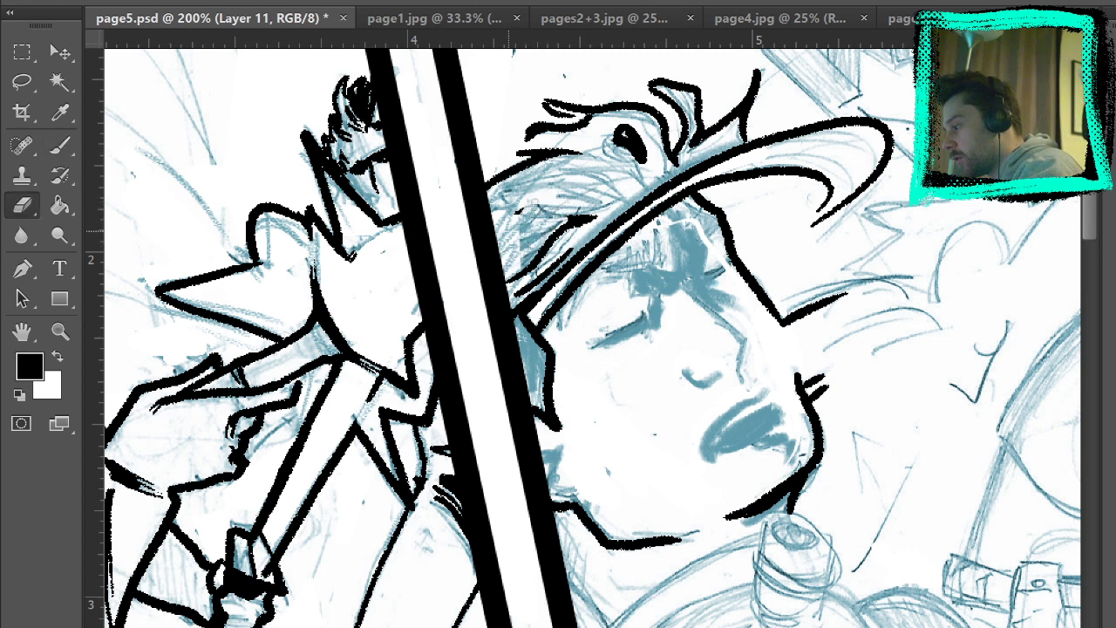
{"action": "key", "text": "b"}
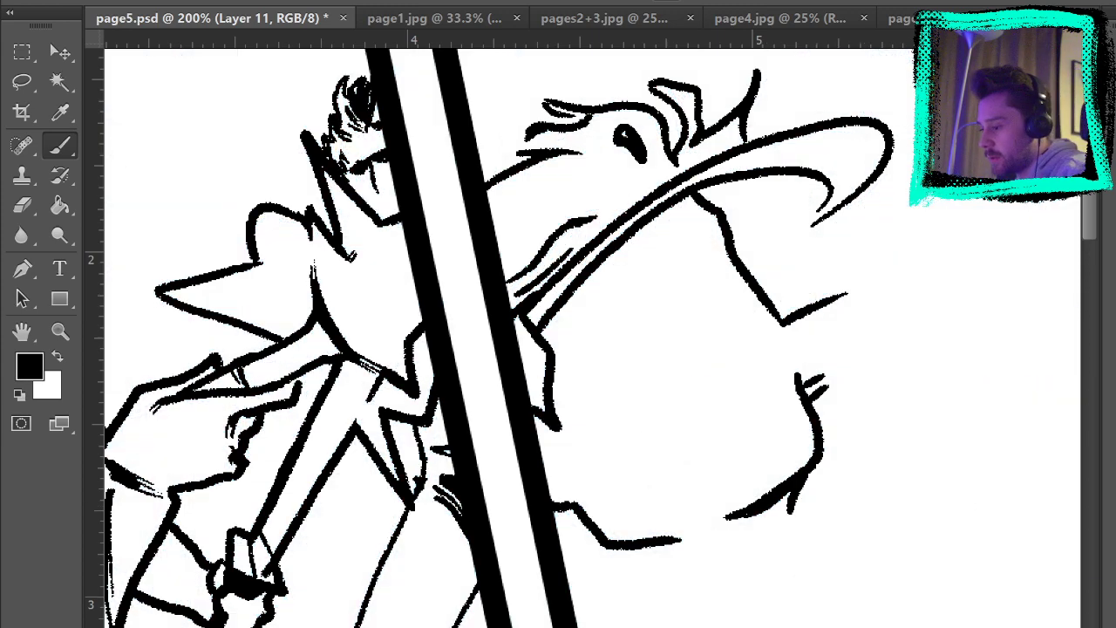
Ink the uneven sides of the small cylinder under the chin and fill its open top solid black.
{"action": "left_click_drag", "start_coordinate": [760, 392], "coordinate": [687, 246]}
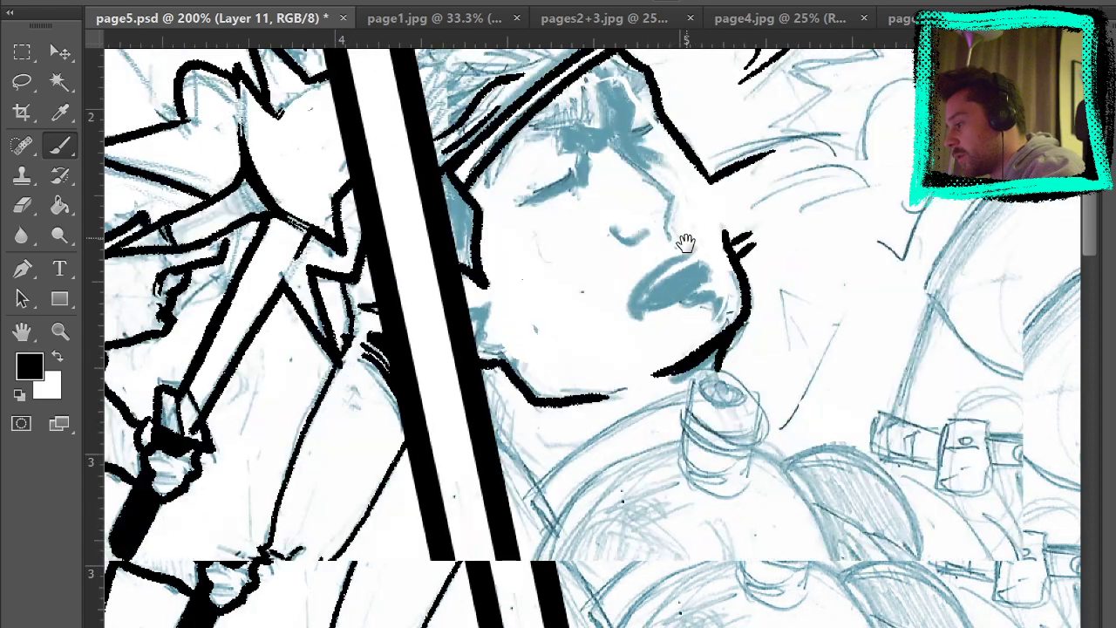
{"action": "left_click_drag", "start_coordinate": [739, 370], "coordinate": [717, 254]}
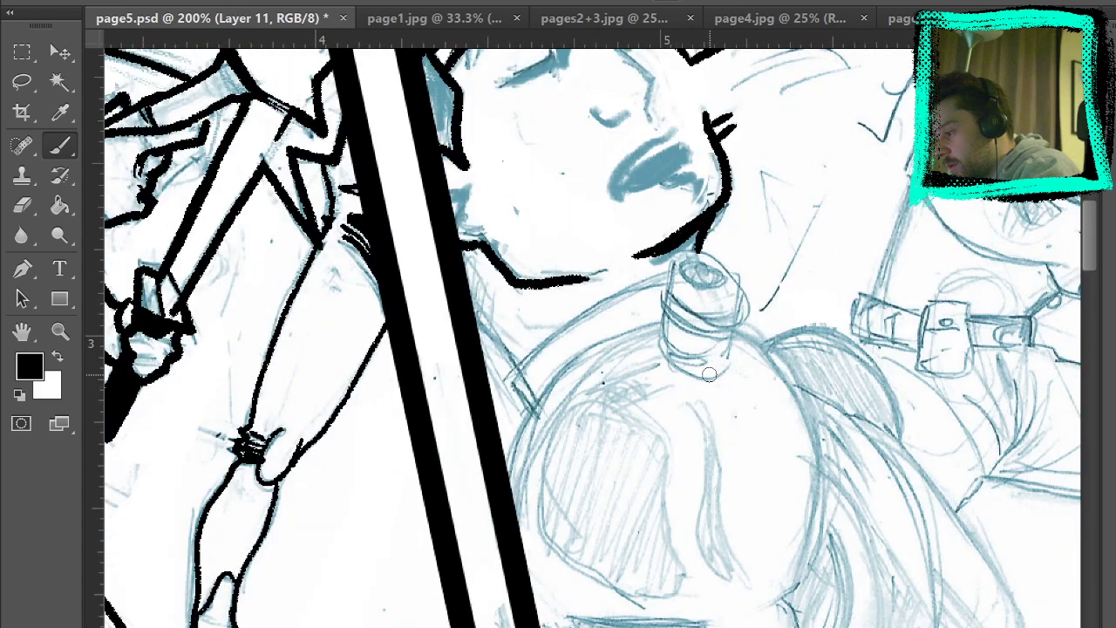
{"action": "mouse_move", "coordinate": [696, 368]}
{"action": "left_mouse_down"}
{"action": "mouse_move", "coordinate": [658, 316]}
{"action": "mouse_move", "coordinate": [672, 263]}
{"action": "mouse_move", "coordinate": [700, 244]}
{"action": "mouse_move", "coordinate": [669, 269]}
{"action": "mouse_move", "coordinate": [744, 279]}
{"action": "left_mouse_up"}
{"action": "key", "text": "ctrl+z"}
{"action": "mouse_move", "coordinate": [664, 281]}
{"action": "left_mouse_down"}
{"action": "mouse_move", "coordinate": [686, 254]}
{"action": "mouse_move", "coordinate": [721, 251]}
{"action": "mouse_move", "coordinate": [737, 327]}
{"action": "mouse_move", "coordinate": [747, 286]}
{"action": "mouse_move", "coordinate": [730, 359]}
{"action": "left_mouse_up"}
{"action": "mouse_move", "coordinate": [689, 261]}
{"action": "left_mouse_down"}
{"action": "mouse_move", "coordinate": [707, 271]}
{"action": "mouse_move", "coordinate": [712, 258]}
{"action": "left_mouse_up"}
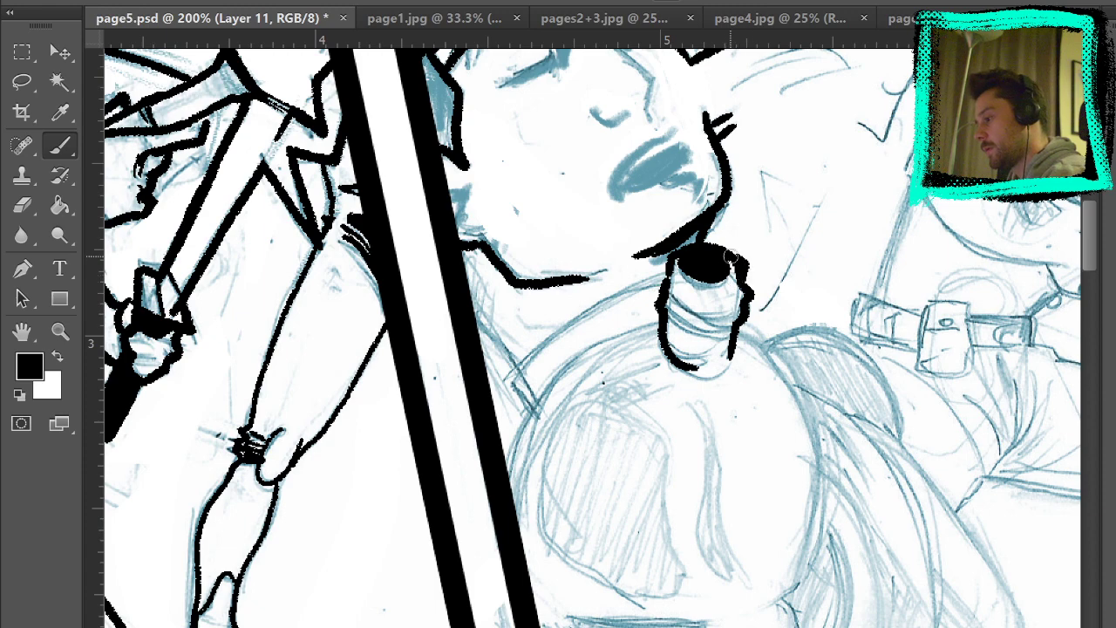
{"action": "left_click_drag", "start_coordinate": [731, 256], "coordinate": [734, 262]}
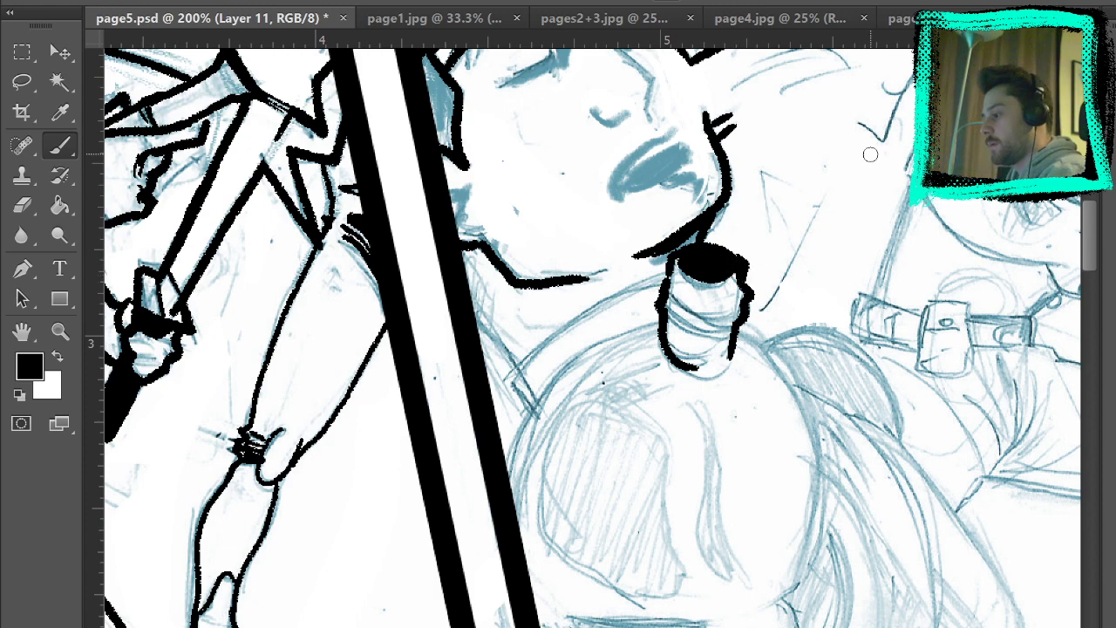
Ink the neck line with short hatch marks beside the panel border, and the curved upper edge and short corner of the collar below the jaw.
{"action": "left_click_drag", "start_coordinate": [854, 234], "coordinate": [847, 425]}
{"action": "left_click_drag", "start_coordinate": [730, 419], "coordinate": [817, 280]}
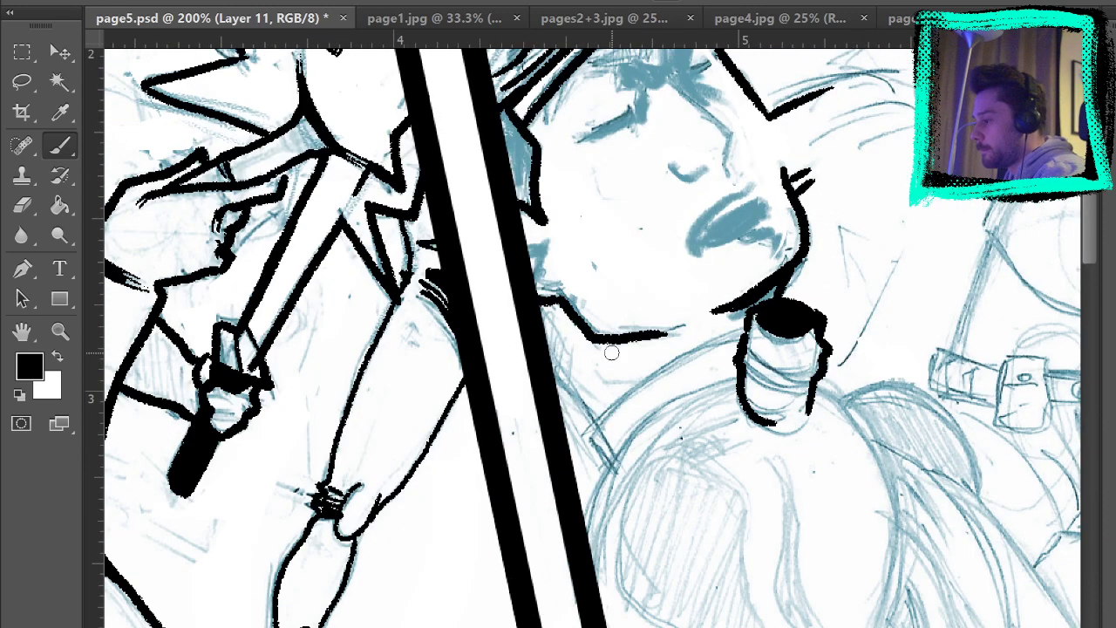
{"action": "left_click_drag", "start_coordinate": [565, 338], "coordinate": [565, 359]}
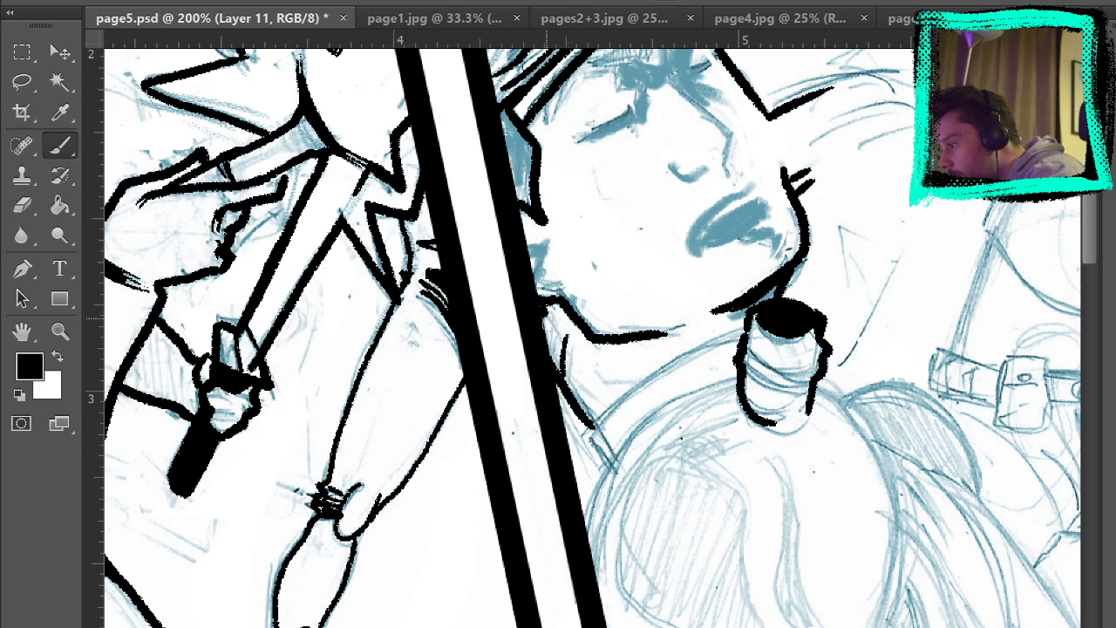
{"action": "left_click_drag", "start_coordinate": [548, 314], "coordinate": [566, 377]}
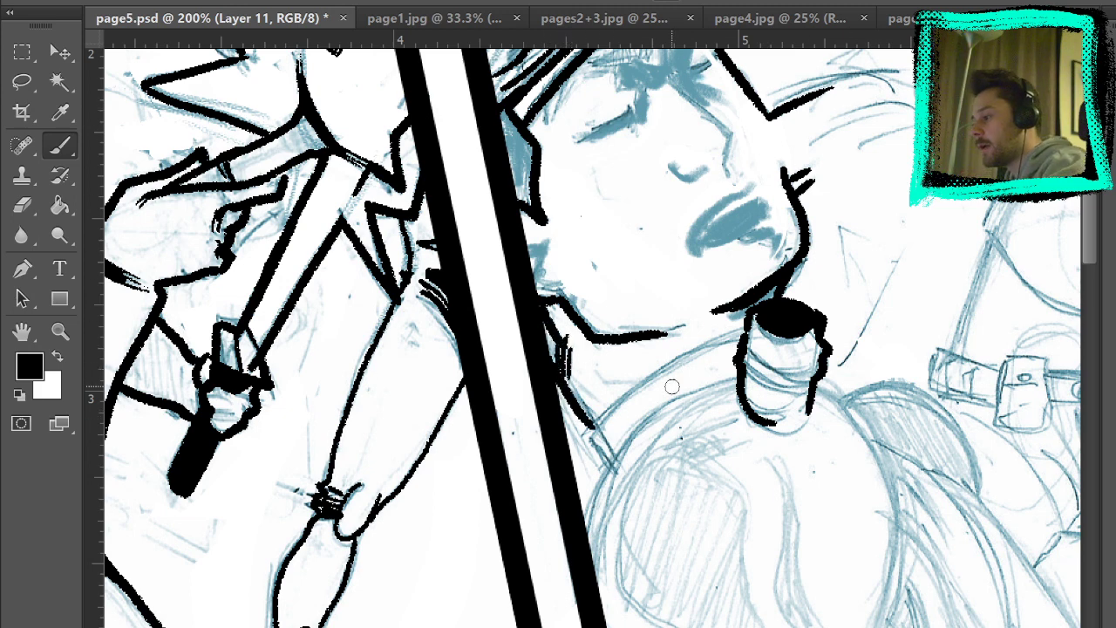
{"action": "mouse_move", "coordinate": [586, 431]}
{"action": "left_mouse_down"}
{"action": "mouse_move", "coordinate": [656, 373]}
{"action": "mouse_move", "coordinate": [748, 326]}
{"action": "left_mouse_up"}
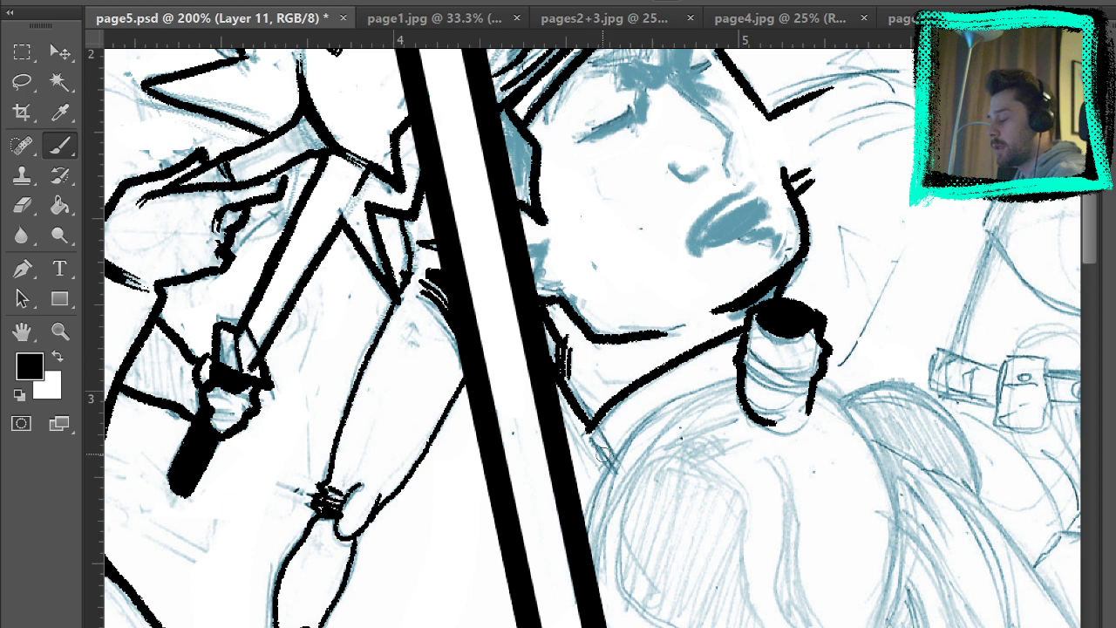
{"action": "left_click_drag", "start_coordinate": [586, 433], "coordinate": [613, 474]}
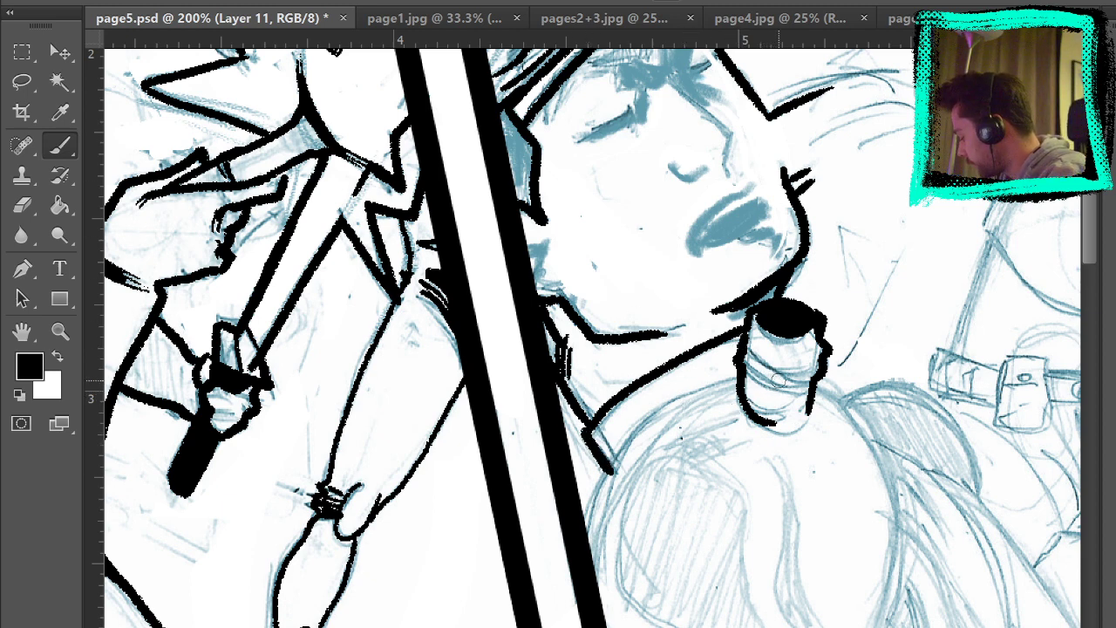
Ink the large dome's outline below the collar, from the panel border up to the cylinder and down the dome's far side.
{"action": "left_click_drag", "start_coordinate": [803, 353], "coordinate": [769, 198]}
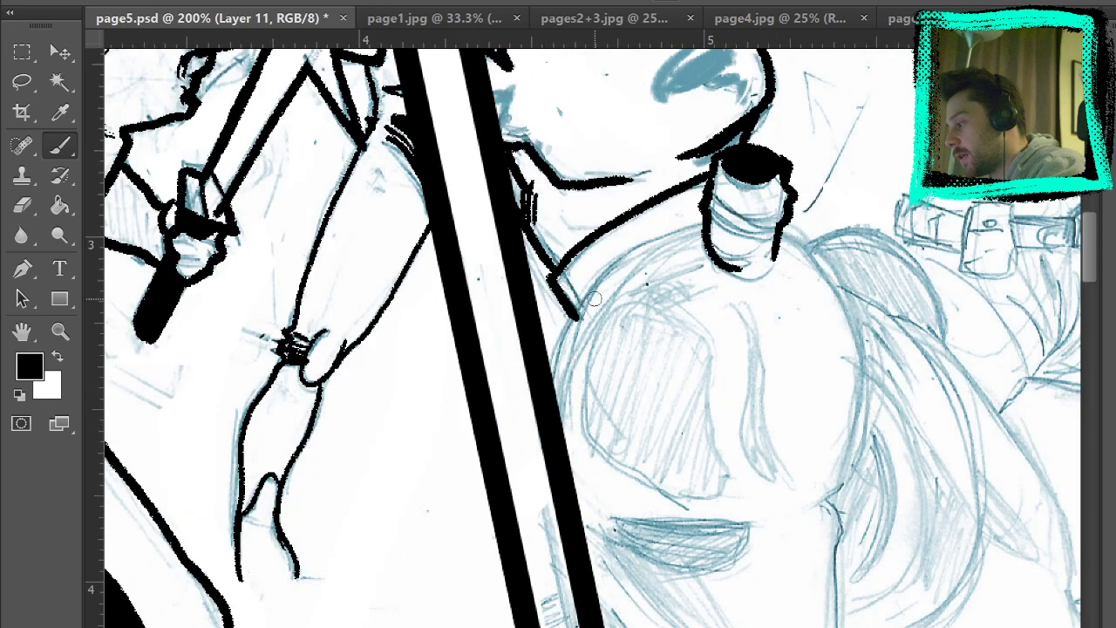
{"action": "mouse_move", "coordinate": [544, 383]}
{"action": "left_mouse_down"}
{"action": "mouse_move", "coordinate": [635, 249]}
{"action": "mouse_move", "coordinate": [708, 219]}
{"action": "left_mouse_up"}
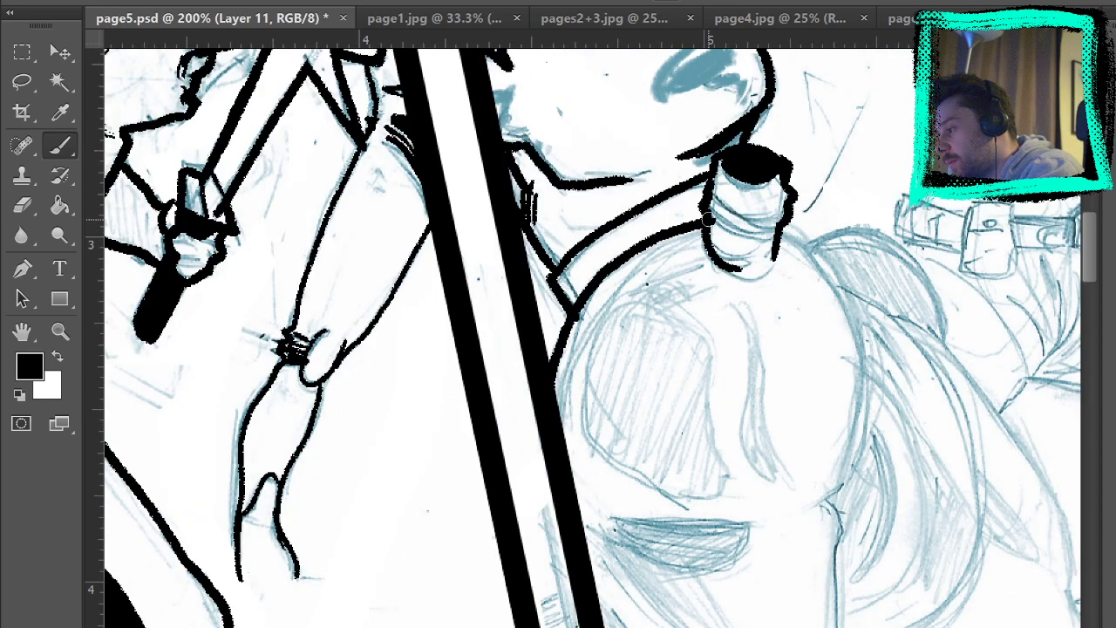
{"action": "key", "text": "e"}
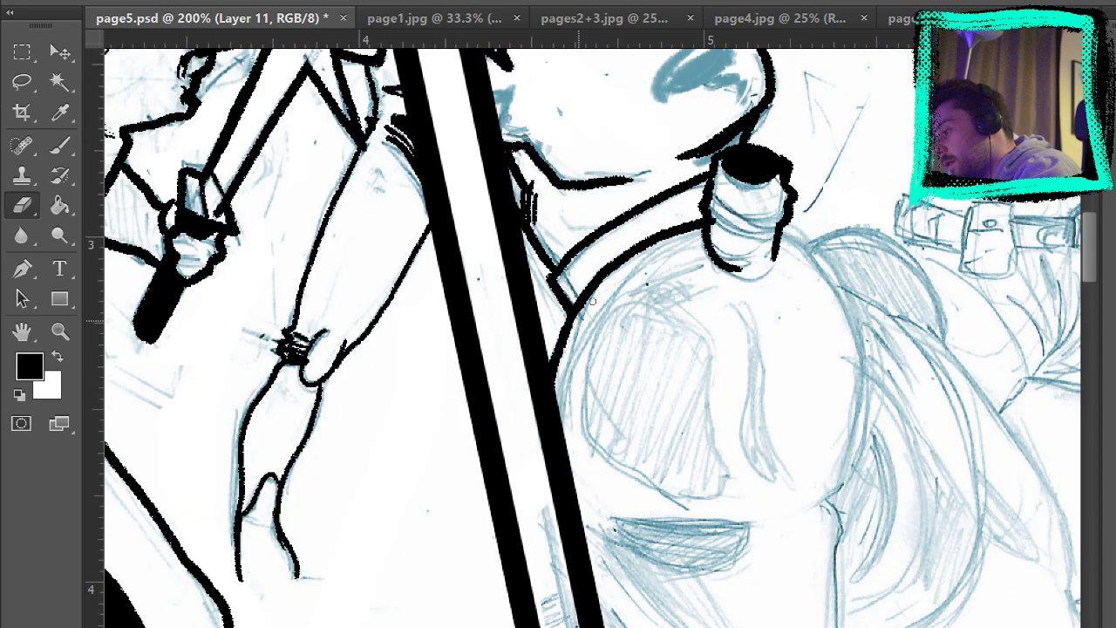
{"action": "left_click", "coordinate": [73, 154]}
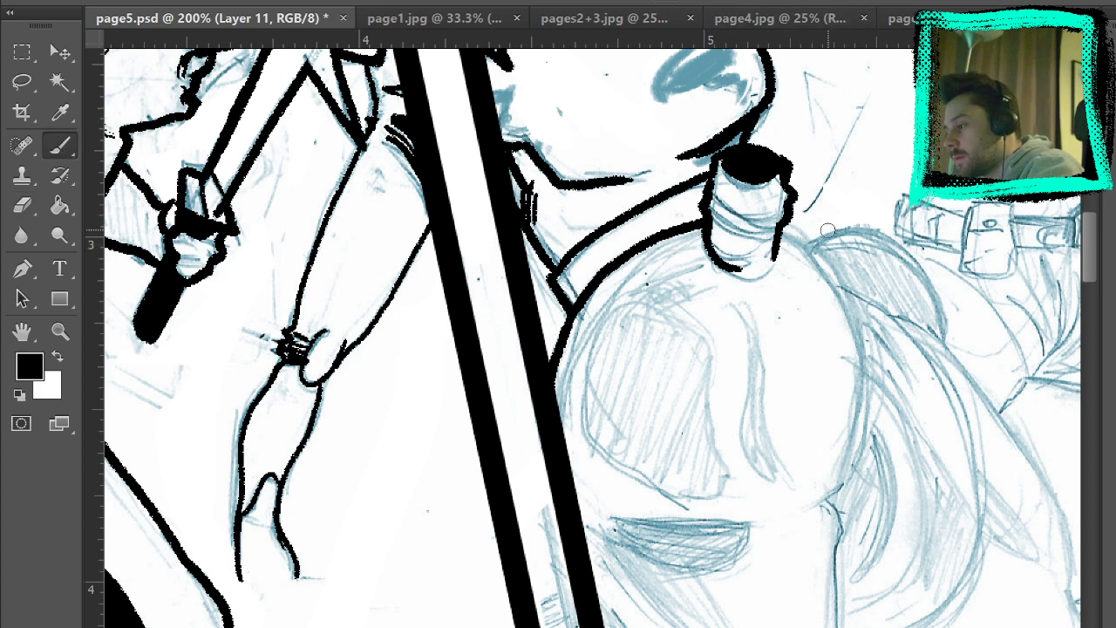
{"action": "mouse_move", "coordinate": [789, 228]}
{"action": "left_mouse_down"}
{"action": "mouse_move", "coordinate": [842, 479]}
{"action": "mouse_move", "coordinate": [799, 517]}
{"action": "left_mouse_up"}
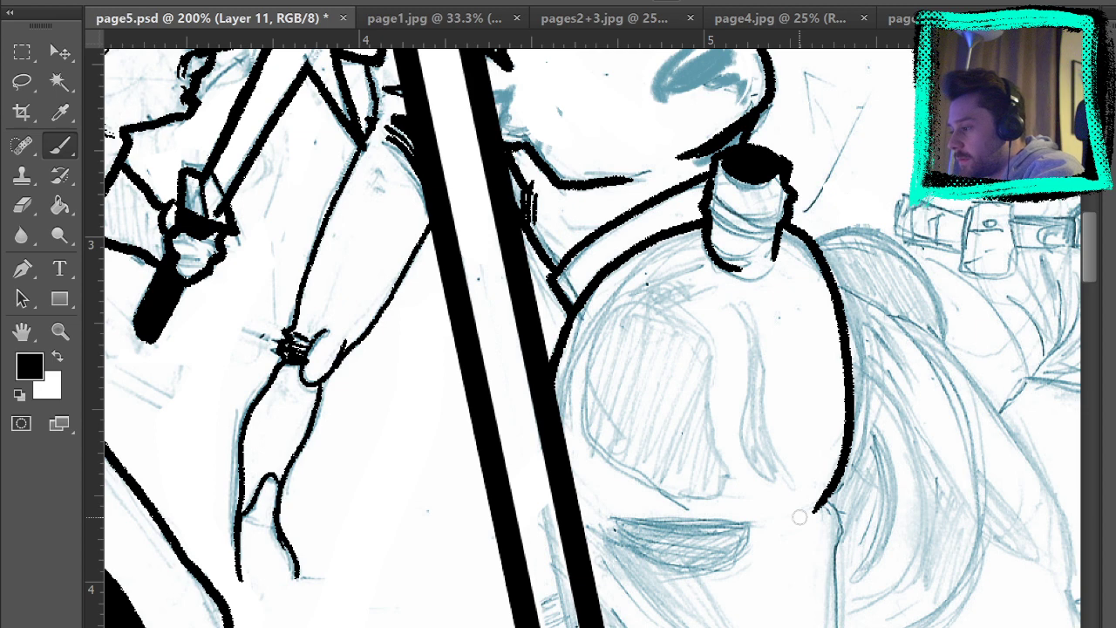
{"action": "key", "text": "ctrl+z"}
{"action": "mouse_move", "coordinate": [784, 228]}
{"action": "left_mouse_down"}
{"action": "mouse_move", "coordinate": [825, 255]}
{"action": "mouse_move", "coordinate": [808, 519]}
{"action": "left_mouse_up"}
{"action": "mouse_move", "coordinate": [874, 121]}
{"action": "left_mouse_down"}
{"action": "mouse_move", "coordinate": [913, 63]}
{"action": "mouse_move", "coordinate": [848, 152]}
{"action": "mouse_move", "coordinate": [869, 154]}
{"action": "mouse_move", "coordinate": [850, 200]}
{"action": "left_mouse_up"}
{"action": "left_click_drag", "start_coordinate": [878, 144], "coordinate": [859, 206]}
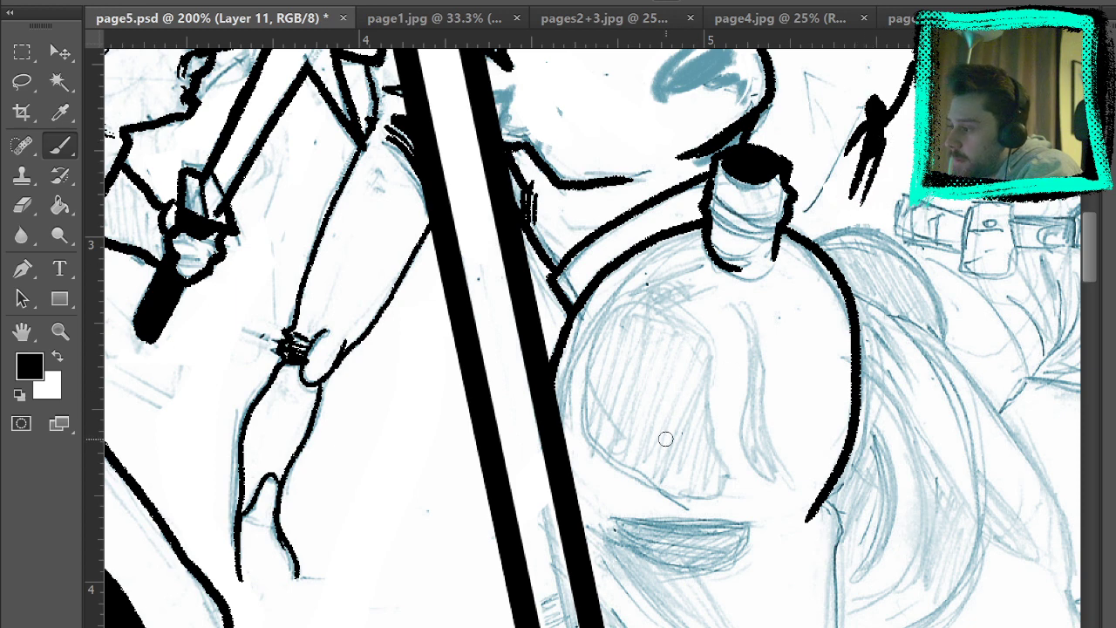
{"action": "left_click_drag", "start_coordinate": [884, 123], "coordinate": [851, 218]}
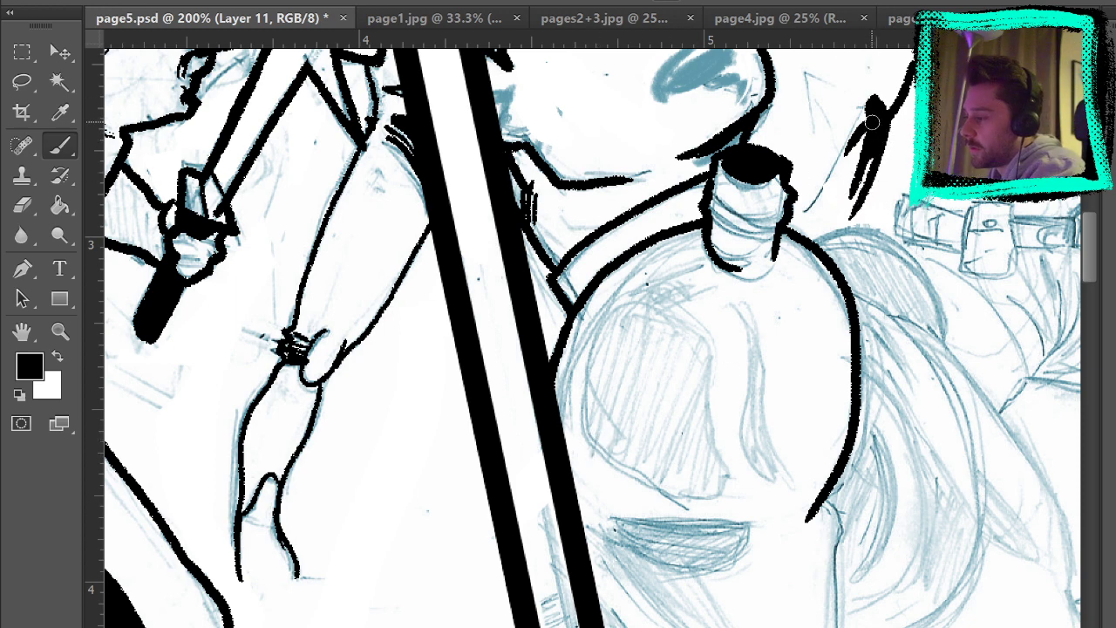
{"action": "mouse_move", "coordinate": [848, 144]}
{"action": "left_mouse_down"}
{"action": "mouse_move", "coordinate": [810, 178]}
{"action": "mouse_move", "coordinate": [853, 196]}
{"action": "left_mouse_up"}
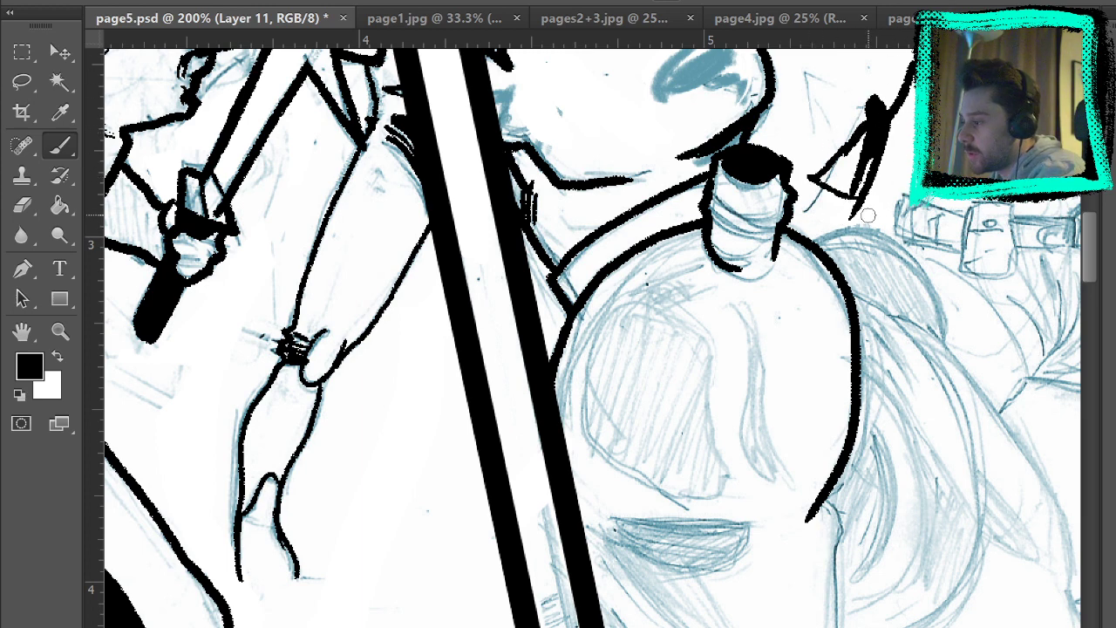
{"action": "key", "text": "ctrl+z"}
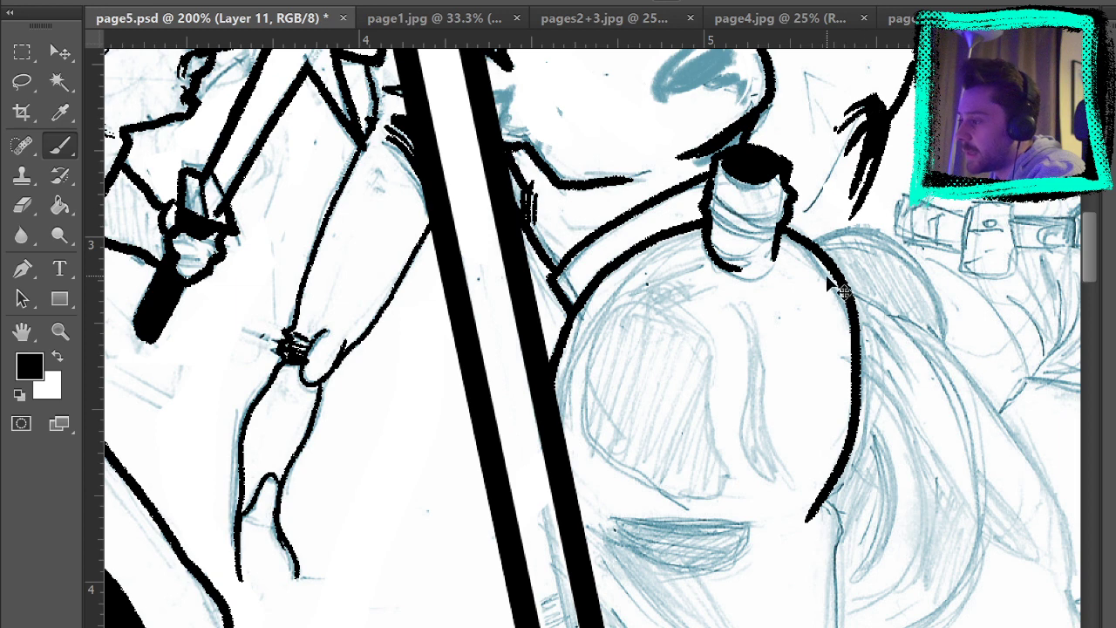
{"action": "key", "text": "ctrl+z"}
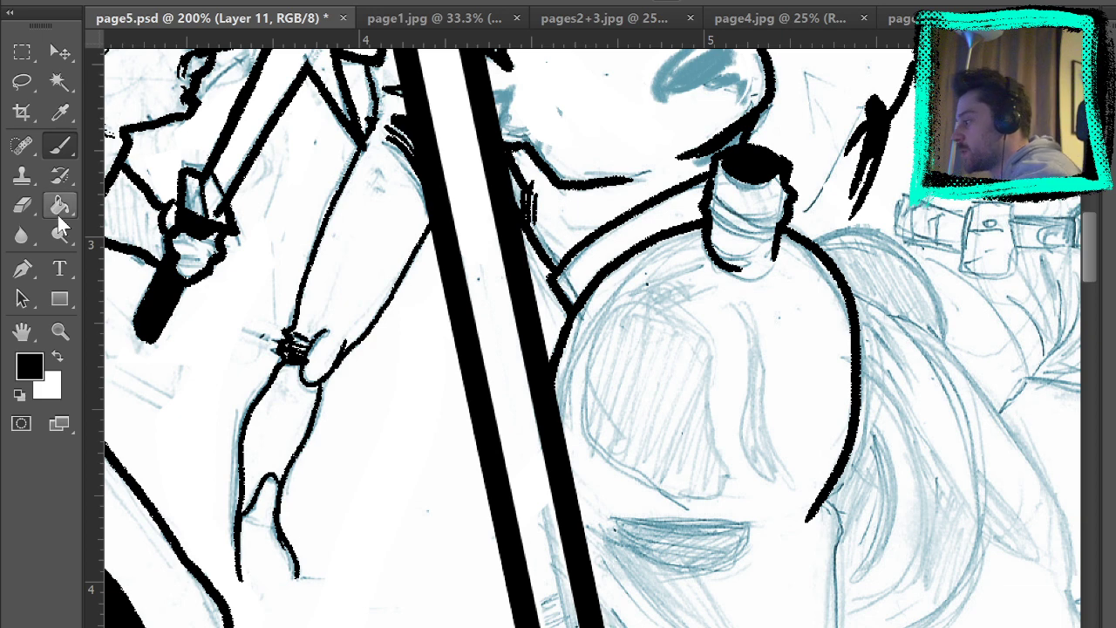
{"action": "left_click", "coordinate": [25, 206]}
{"action": "mouse_move", "coordinate": [894, 106]}
{"action": "left_mouse_down"}
{"action": "mouse_move", "coordinate": [870, 183]}
{"action": "mouse_move", "coordinate": [877, 169]}
{"action": "left_mouse_up"}
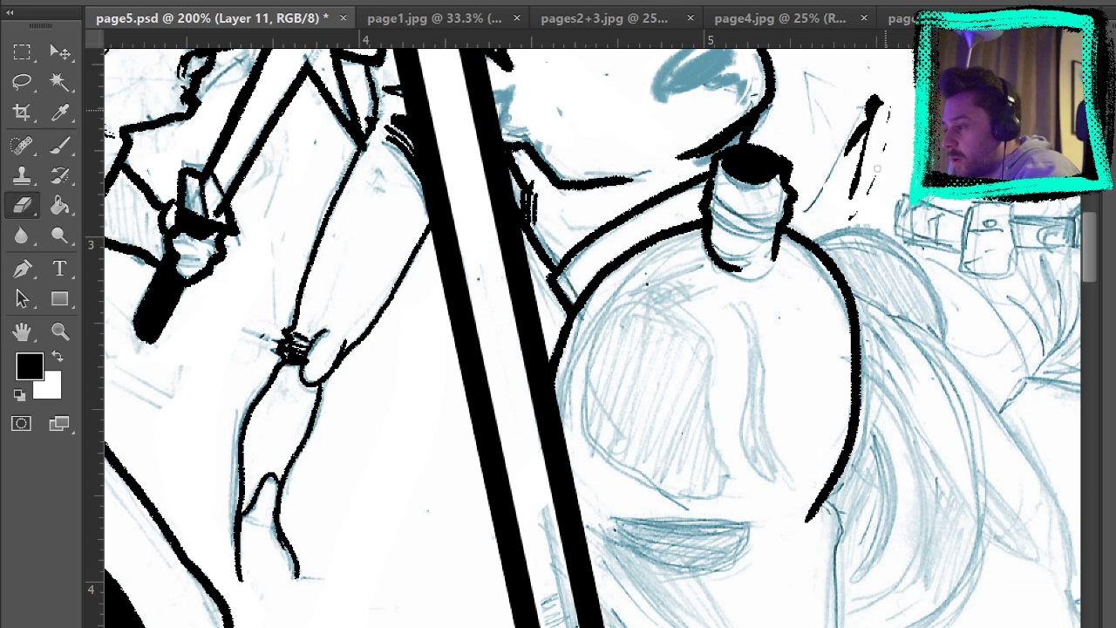
{"action": "mouse_move", "coordinate": [889, 102]}
{"action": "left_mouse_down"}
{"action": "mouse_move", "coordinate": [854, 137]}
{"action": "mouse_move", "coordinate": [870, 92]}
{"action": "left_mouse_up"}
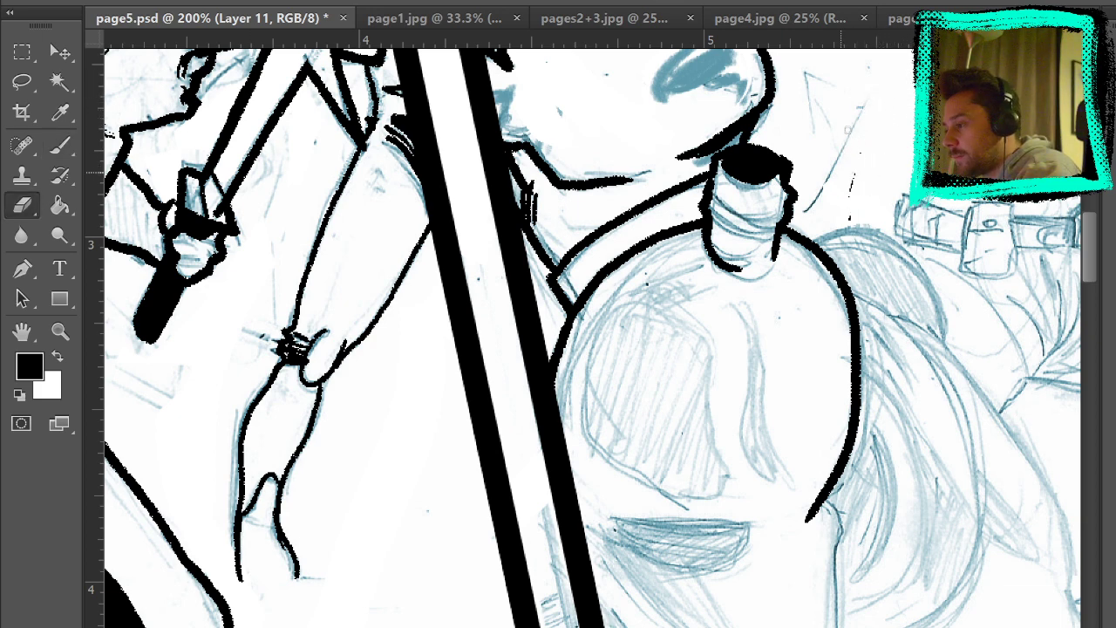
Ink the outline of the two-lobed shadow shape beneath the large dome and fill it solid black.
{"action": "left_click", "coordinate": [63, 147]}
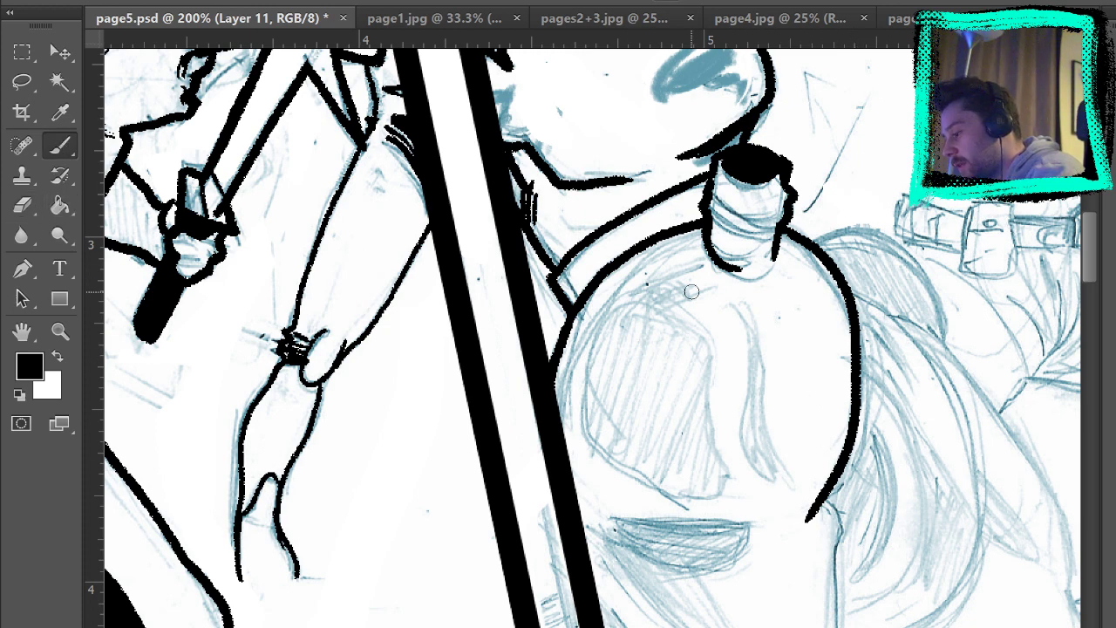
{"action": "mouse_move", "coordinate": [611, 519]}
{"action": "left_mouse_down"}
{"action": "mouse_move", "coordinate": [744, 523]}
{"action": "mouse_move", "coordinate": [741, 545]}
{"action": "mouse_move", "coordinate": [659, 553]}
{"action": "left_mouse_up"}
{"action": "left_click_drag", "start_coordinate": [616, 518], "coordinate": [606, 524]}
{"action": "left_click_drag", "start_coordinate": [809, 445], "coordinate": [767, 341]}
{"action": "mouse_move", "coordinate": [567, 425]}
{"action": "left_mouse_down"}
{"action": "mouse_move", "coordinate": [666, 514]}
{"action": "mouse_move", "coordinate": [649, 451]}
{"action": "left_mouse_up"}
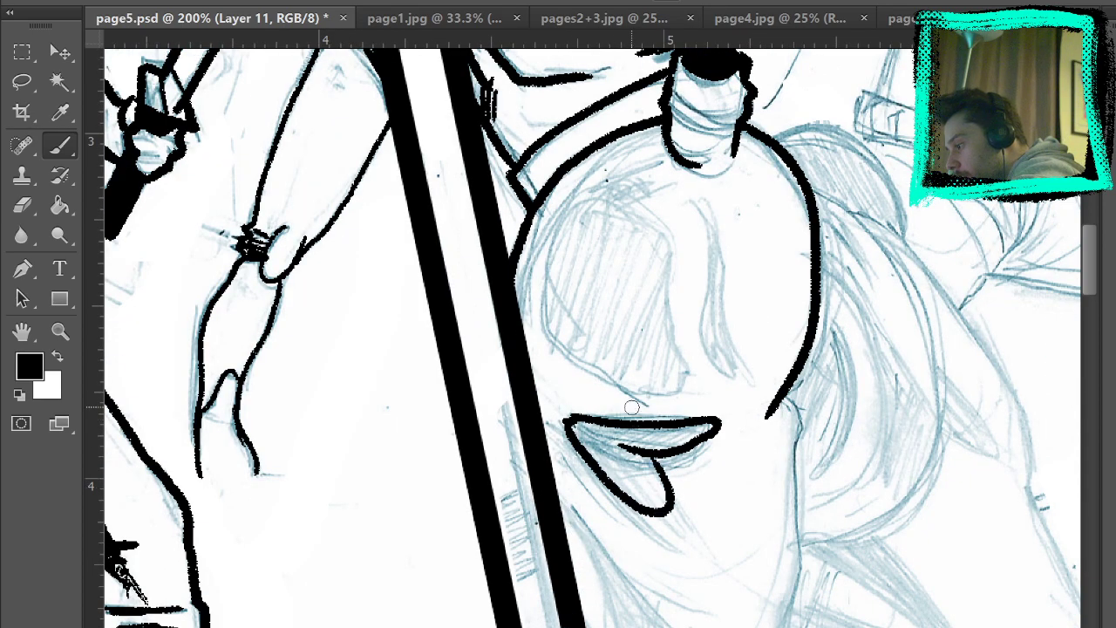
{"action": "key", "text": "g"}
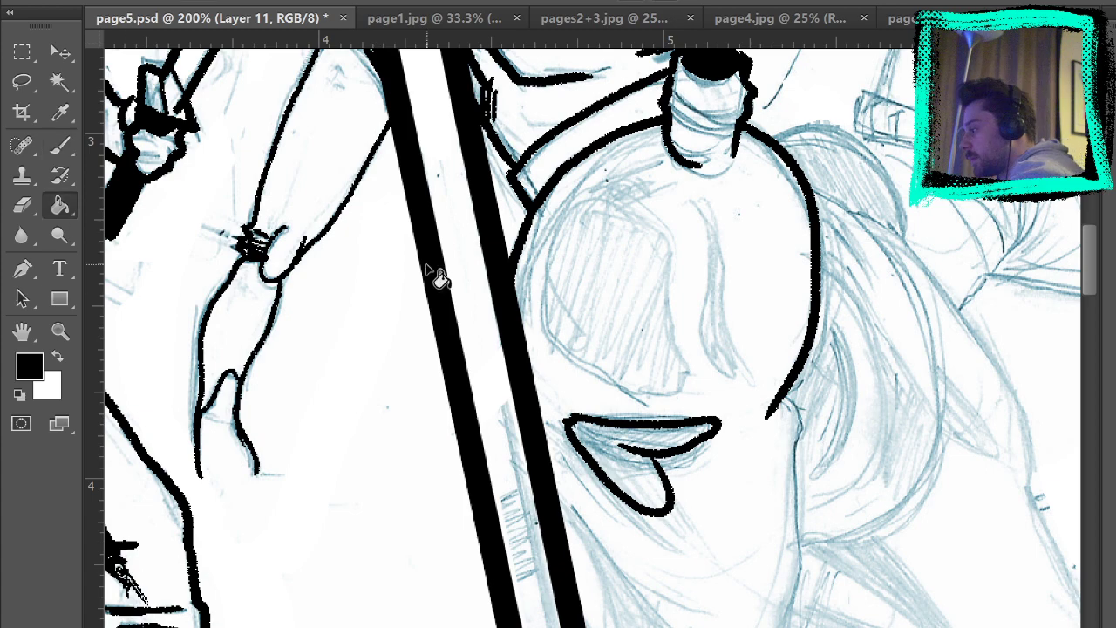
{"action": "left_click", "coordinate": [655, 490]}
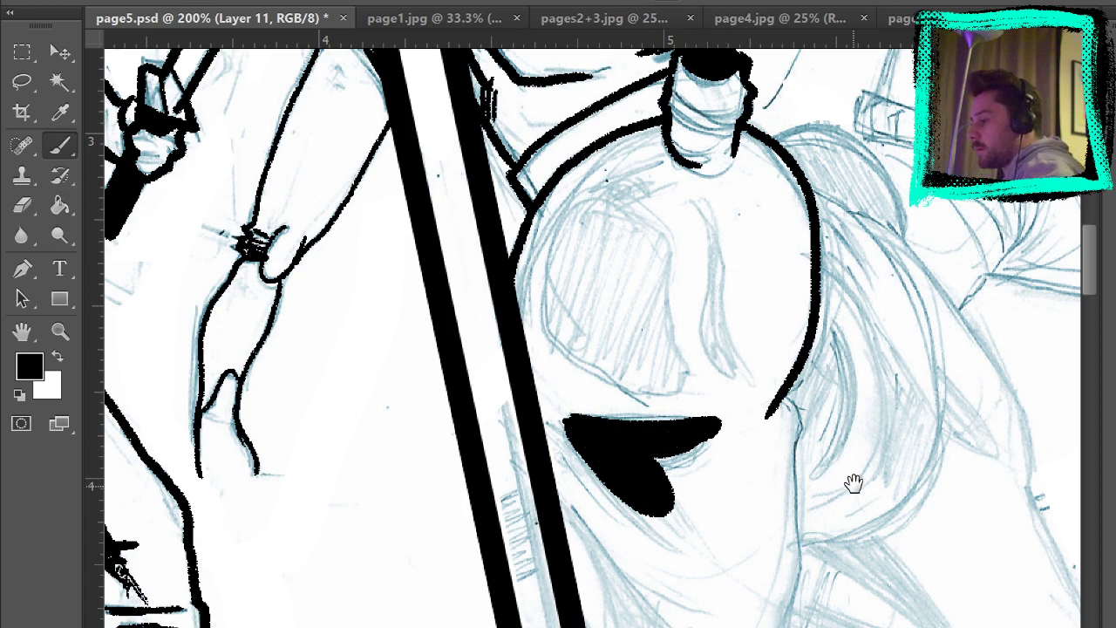
Ink the side contour from the dome's lower end to the bottom panel border, and a solid black wedge in the panel's lower corner.
{"action": "mouse_move", "coordinate": [852, 480]}
{"action": "left_mouse_down"}
{"action": "mouse_move", "coordinate": [782, 239]}
{"action": "mouse_move", "coordinate": [732, 196]}
{"action": "mouse_move", "coordinate": [710, 460]}
{"action": "left_mouse_up"}
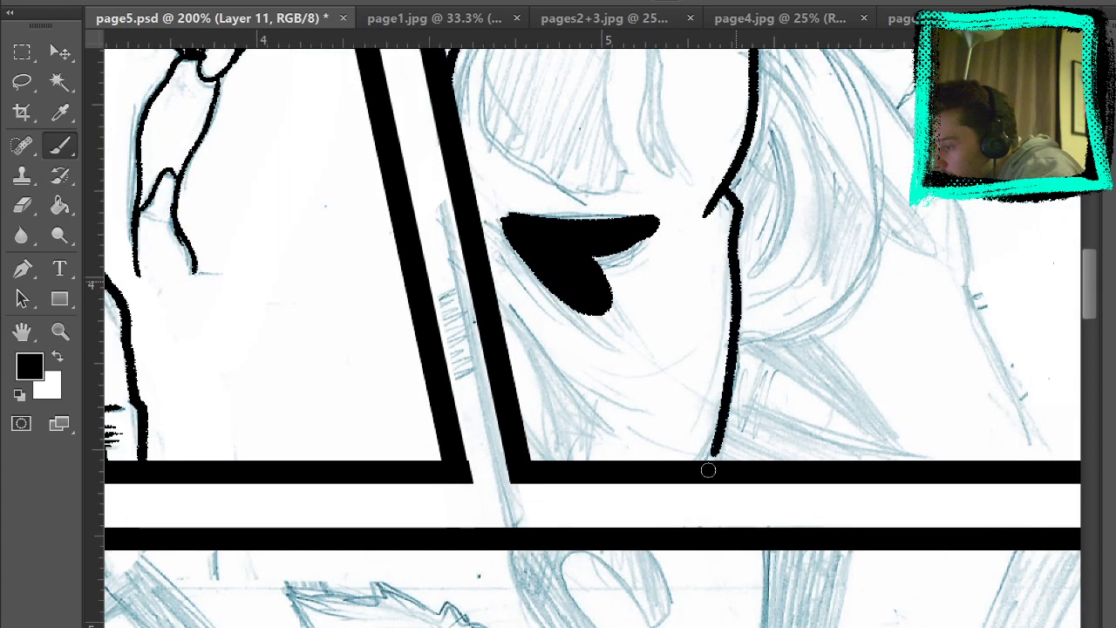
{"action": "mouse_move", "coordinate": [490, 287]}
{"action": "left_mouse_down"}
{"action": "mouse_move", "coordinate": [615, 435]}
{"action": "mouse_move", "coordinate": [545, 377]}
{"action": "mouse_move", "coordinate": [494, 293]}
{"action": "mouse_move", "coordinate": [598, 417]}
{"action": "mouse_move", "coordinate": [604, 446]}
{"action": "mouse_move", "coordinate": [551, 390]}
{"action": "mouse_move", "coordinate": [564, 459]}
{"action": "left_mouse_up"}
{"action": "mouse_move", "coordinate": [590, 422]}
{"action": "left_mouse_down"}
{"action": "mouse_move", "coordinate": [584, 436]}
{"action": "mouse_move", "coordinate": [575, 427]}
{"action": "mouse_move", "coordinate": [568, 454]}
{"action": "mouse_move", "coordinate": [553, 386]}
{"action": "left_mouse_up"}
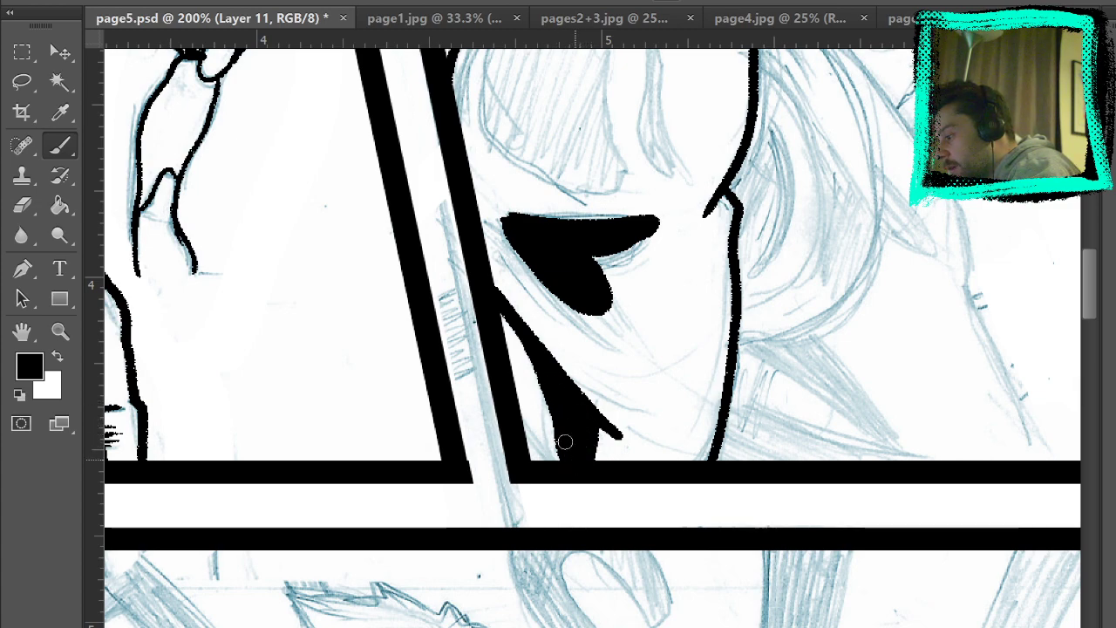
Ink a short arc beside the dome, then erase the dome's upper far side and redraw it as a fuller curve from the cylinder down.
{"action": "left_click_drag", "start_coordinate": [856, 194], "coordinate": [720, 435]}
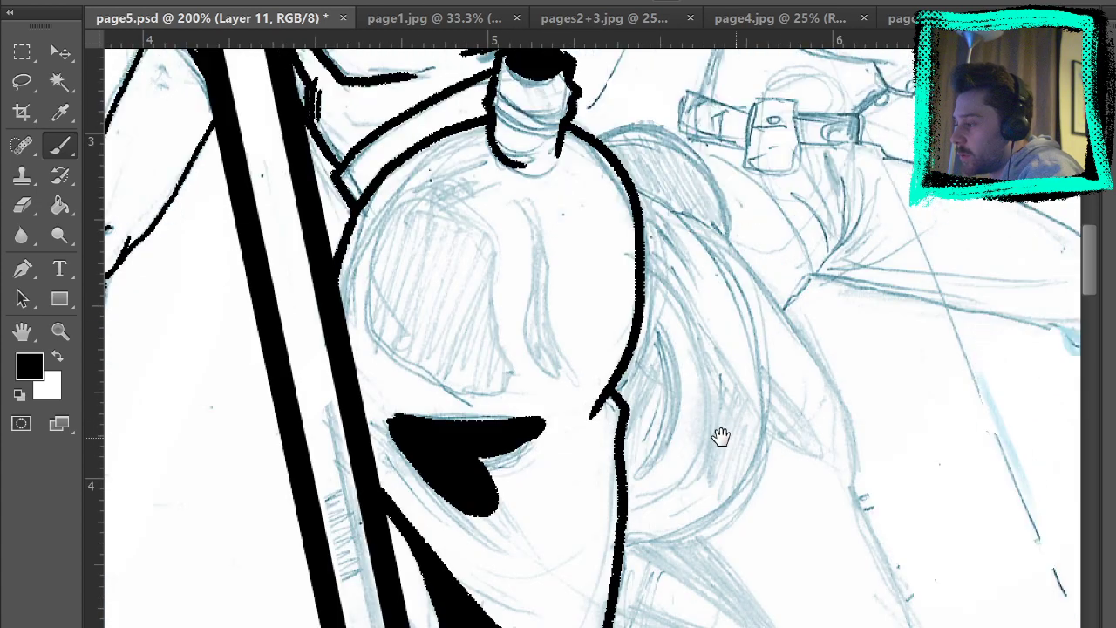
{"action": "mouse_move", "coordinate": [636, 479]}
{"action": "left_mouse_down"}
{"action": "mouse_move", "coordinate": [666, 425]}
{"action": "mouse_move", "coordinate": [652, 319]}
{"action": "left_mouse_up"}
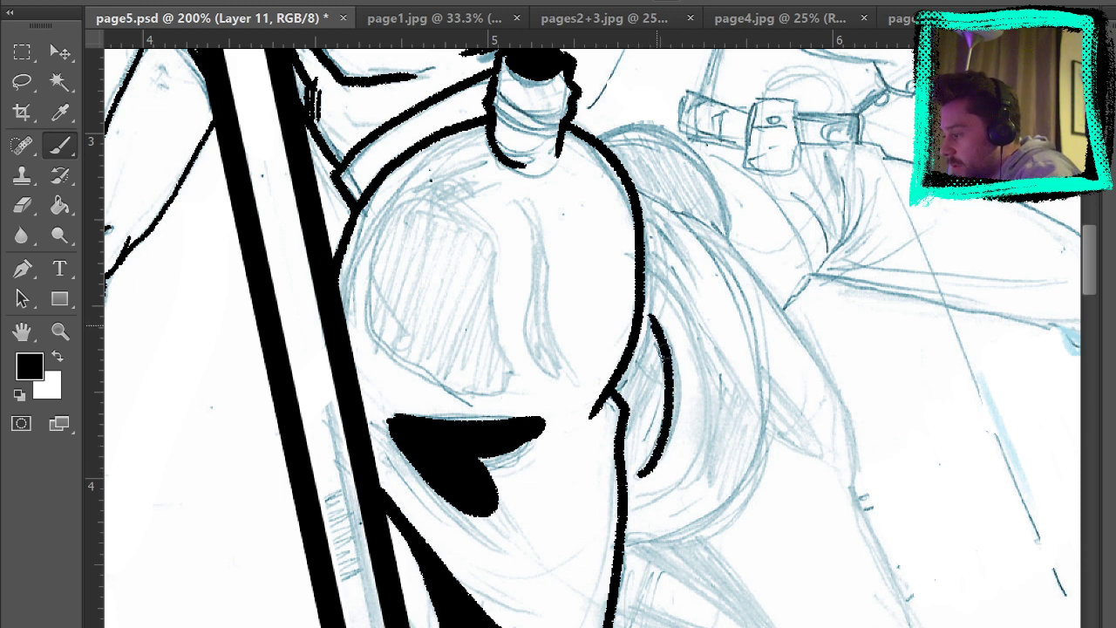
{"action": "left_click", "coordinate": [22, 206]}
{"action": "mouse_move", "coordinate": [574, 132]}
{"action": "left_mouse_down"}
{"action": "mouse_move", "coordinate": [627, 194]}
{"action": "mouse_move", "coordinate": [637, 233]}
{"action": "left_mouse_up"}
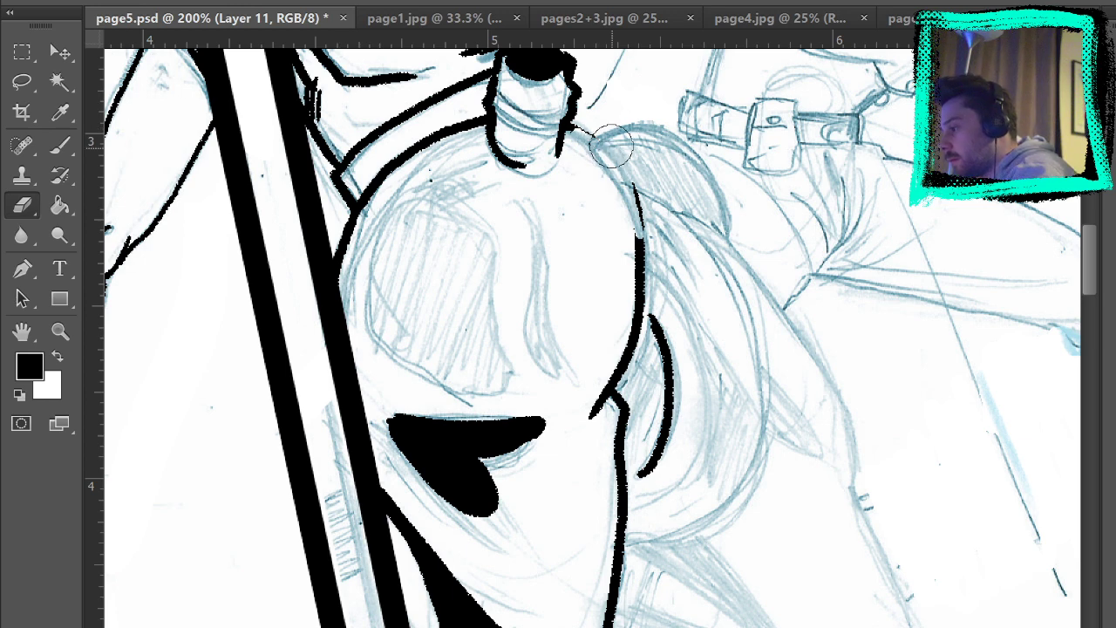
{"action": "mouse_move", "coordinate": [592, 144]}
{"action": "left_mouse_down"}
{"action": "mouse_move", "coordinate": [622, 187]}
{"action": "mouse_move", "coordinate": [633, 253]}
{"action": "mouse_move", "coordinate": [607, 398]}
{"action": "mouse_move", "coordinate": [643, 361]}
{"action": "mouse_move", "coordinate": [659, 277]}
{"action": "left_mouse_up"}
{"action": "left_click", "coordinate": [60, 145]}
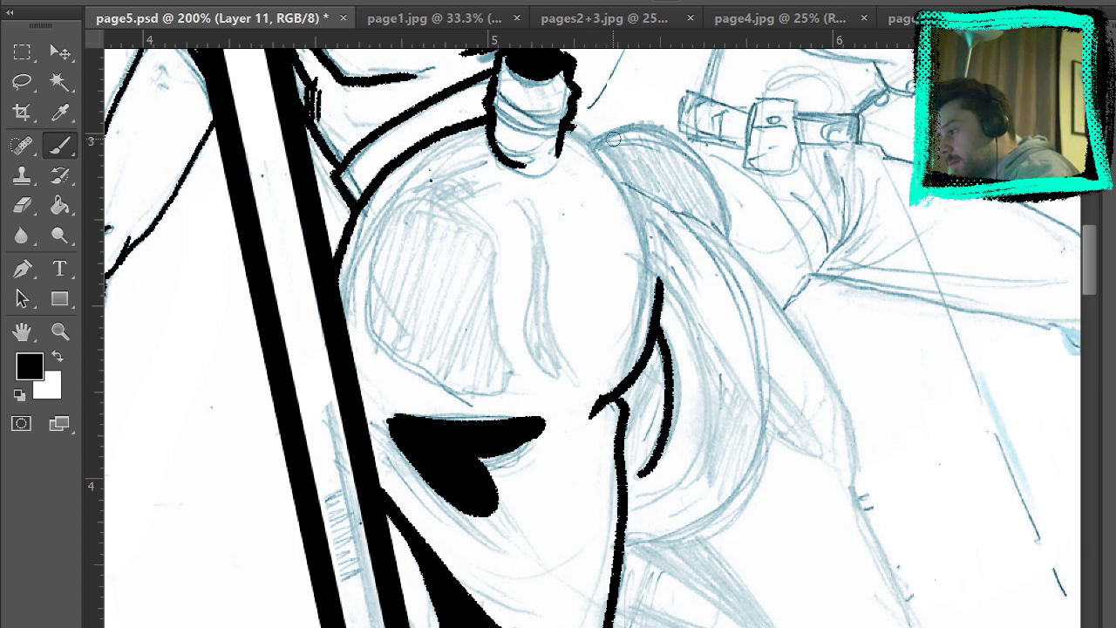
{"action": "mouse_move", "coordinate": [568, 125]}
{"action": "left_mouse_down"}
{"action": "mouse_move", "coordinate": [628, 167]}
{"action": "mouse_move", "coordinate": [654, 235]}
{"action": "mouse_move", "coordinate": [652, 317]}
{"action": "left_mouse_up"}
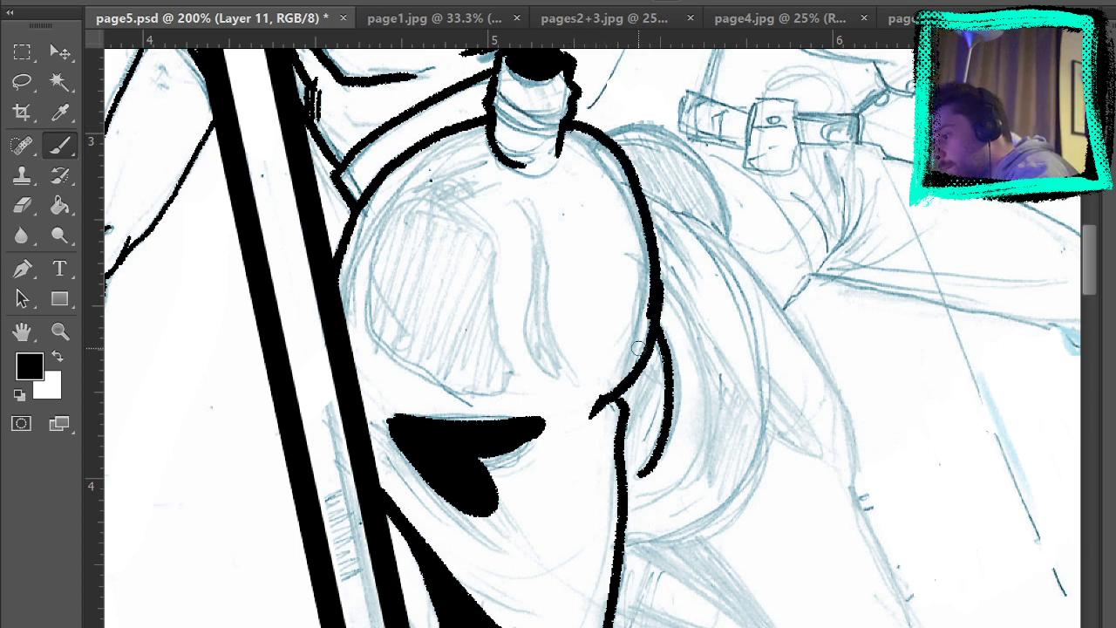
{"action": "key", "text": "ctrl+z"}
{"action": "mouse_move", "coordinate": [568, 127]}
{"action": "left_mouse_down"}
{"action": "mouse_move", "coordinate": [634, 178]}
{"action": "mouse_move", "coordinate": [655, 330]}
{"action": "left_mouse_up"}
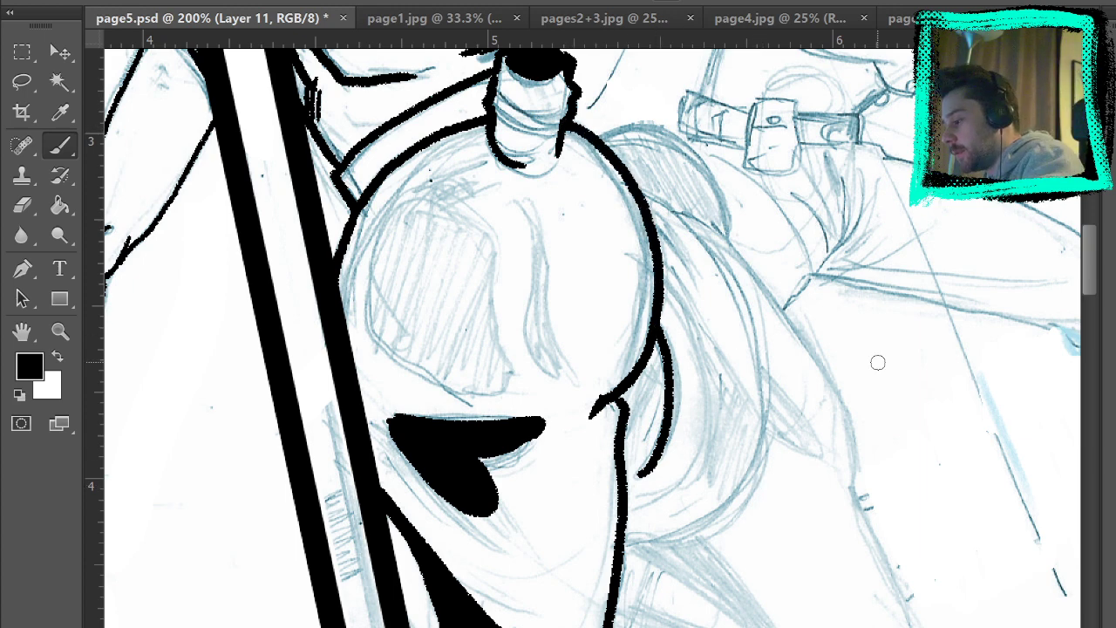
Ink an inner fold line and the long outer contour from the dome to the bottom panel border, erasing the overrun in the gutter.
{"action": "mouse_move", "coordinate": [876, 440]}
{"action": "left_mouse_down"}
{"action": "mouse_move", "coordinate": [866, 244]}
{"action": "mouse_move", "coordinate": [759, 392]}
{"action": "mouse_move", "coordinate": [664, 565]}
{"action": "left_mouse_up"}
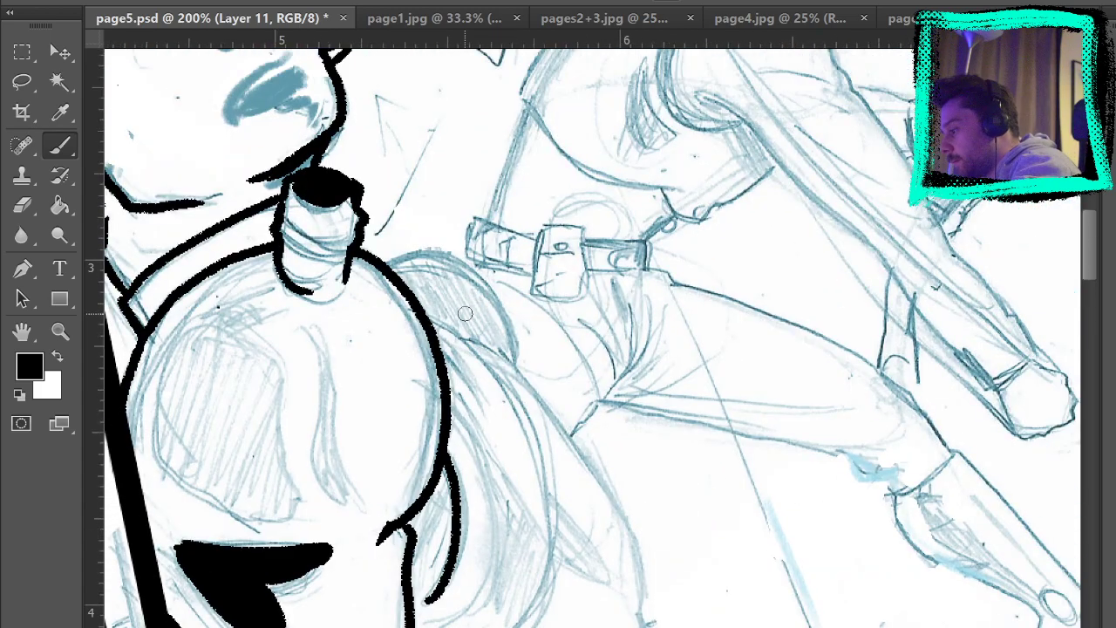
{"action": "mouse_move", "coordinate": [418, 304]}
{"action": "left_mouse_down"}
{"action": "mouse_move", "coordinate": [495, 387]}
{"action": "mouse_move", "coordinate": [548, 558]}
{"action": "left_mouse_up"}
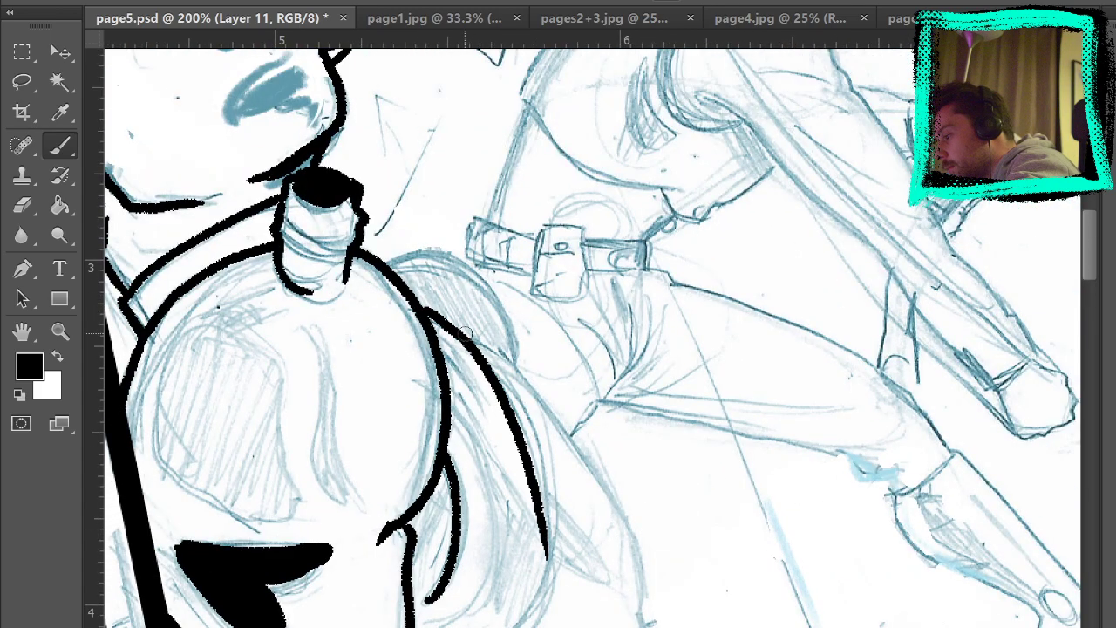
{"action": "mouse_move", "coordinate": [466, 332]}
{"action": "left_mouse_down"}
{"action": "mouse_move", "coordinate": [567, 449]}
{"action": "mouse_move", "coordinate": [643, 626]}
{"action": "left_mouse_up"}
{"action": "left_click_drag", "start_coordinate": [688, 450], "coordinate": [603, 150]}
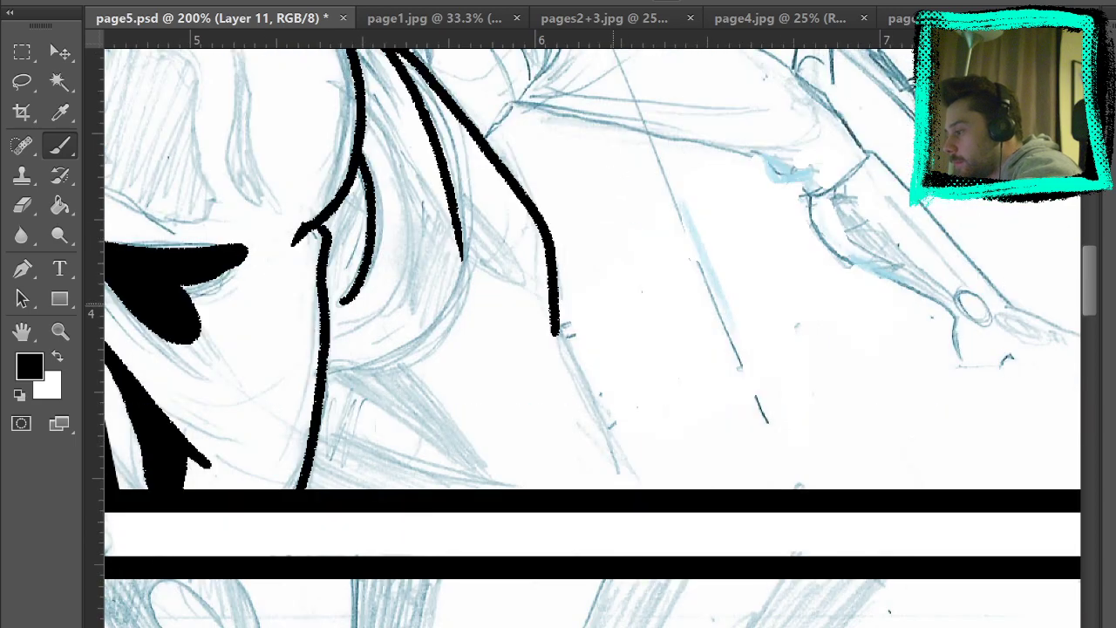
{"action": "mouse_move", "coordinate": [554, 294]}
{"action": "left_mouse_down"}
{"action": "mouse_move", "coordinate": [612, 462]}
{"action": "mouse_move", "coordinate": [612, 523]}
{"action": "left_mouse_up"}
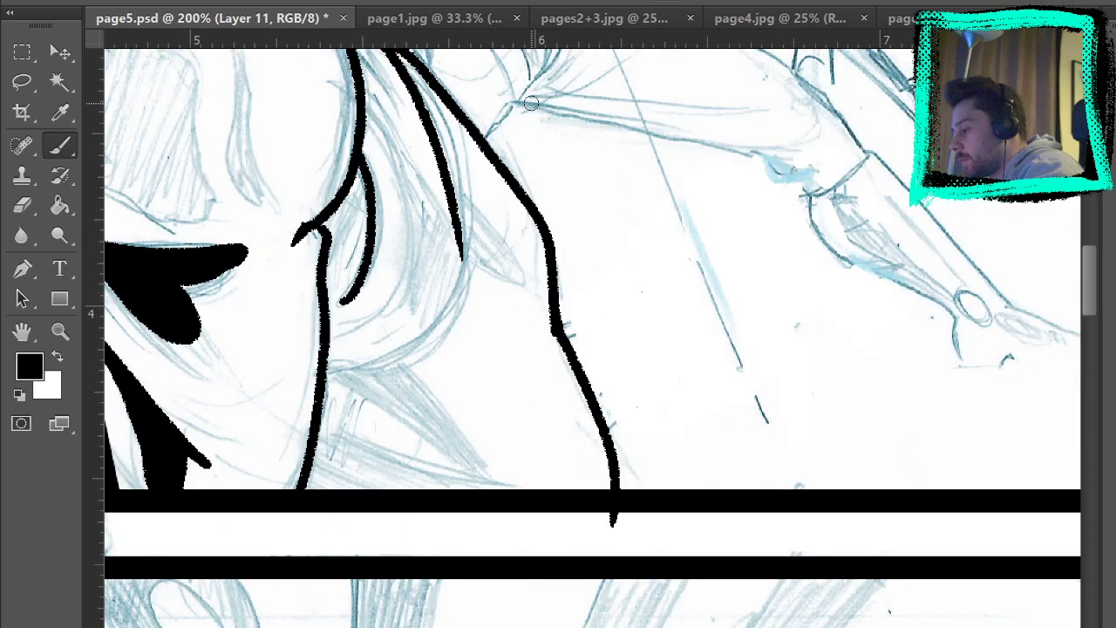
{"action": "key", "text": "e"}
{"action": "left_click", "coordinate": [618, 523]}
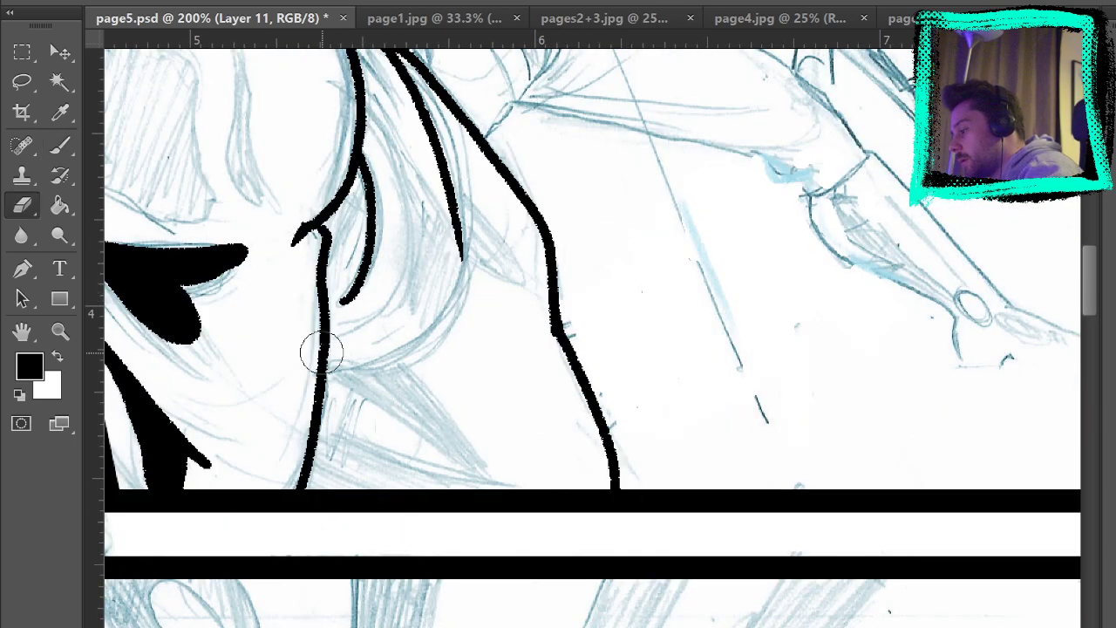
Fill the gap between the dome's lower side and the short arc with black, and ink the curved lower edge of the form beside it.
{"action": "left_click", "coordinate": [62, 147]}
{"action": "left_click_drag", "start_coordinate": [540, 297], "coordinate": [645, 435]}
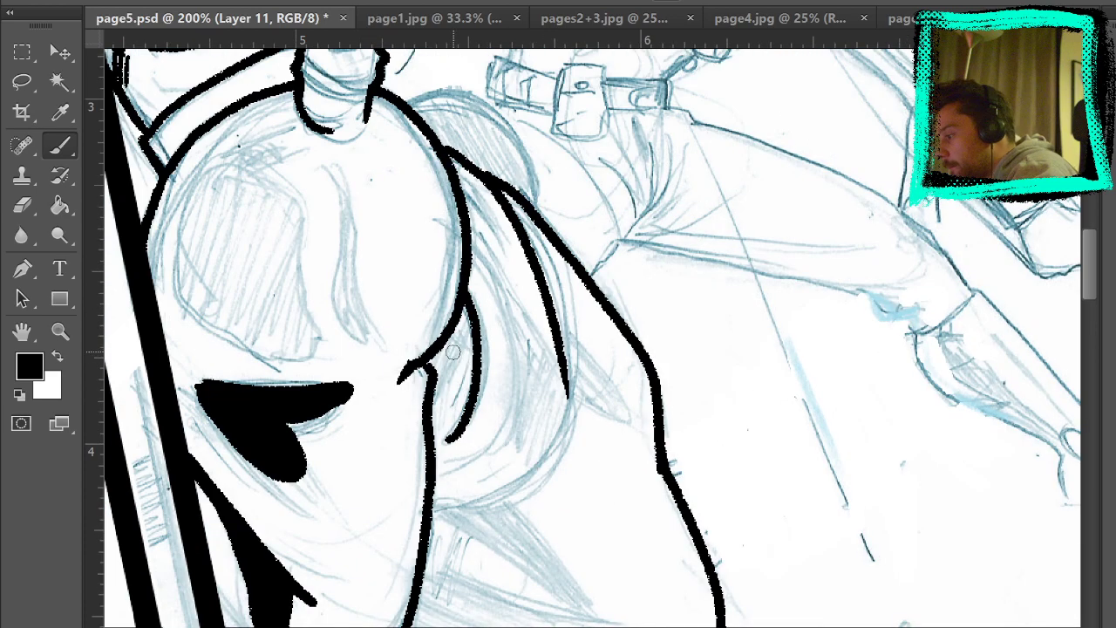
{"action": "mouse_move", "coordinate": [470, 330]}
{"action": "left_mouse_down"}
{"action": "mouse_move", "coordinate": [432, 434]}
{"action": "mouse_move", "coordinate": [466, 328]}
{"action": "mouse_move", "coordinate": [432, 394]}
{"action": "mouse_move", "coordinate": [440, 357]}
{"action": "mouse_move", "coordinate": [465, 316]}
{"action": "left_mouse_up"}
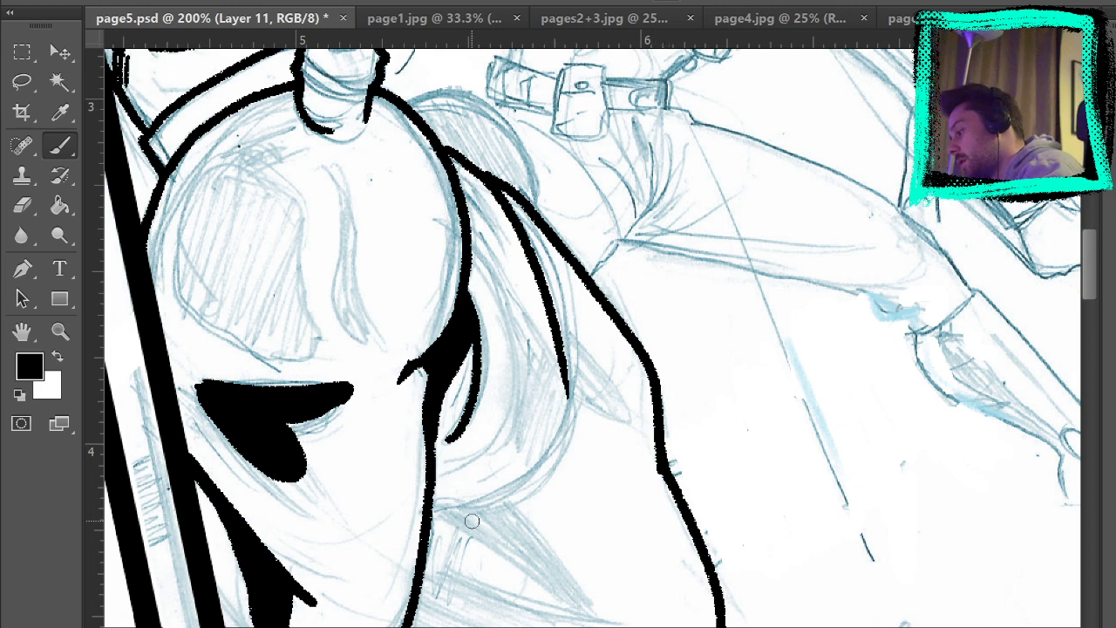
{"action": "mouse_move", "coordinate": [436, 514]}
{"action": "left_mouse_down"}
{"action": "mouse_move", "coordinate": [540, 449]}
{"action": "mouse_move", "coordinate": [554, 426]}
{"action": "left_mouse_up"}
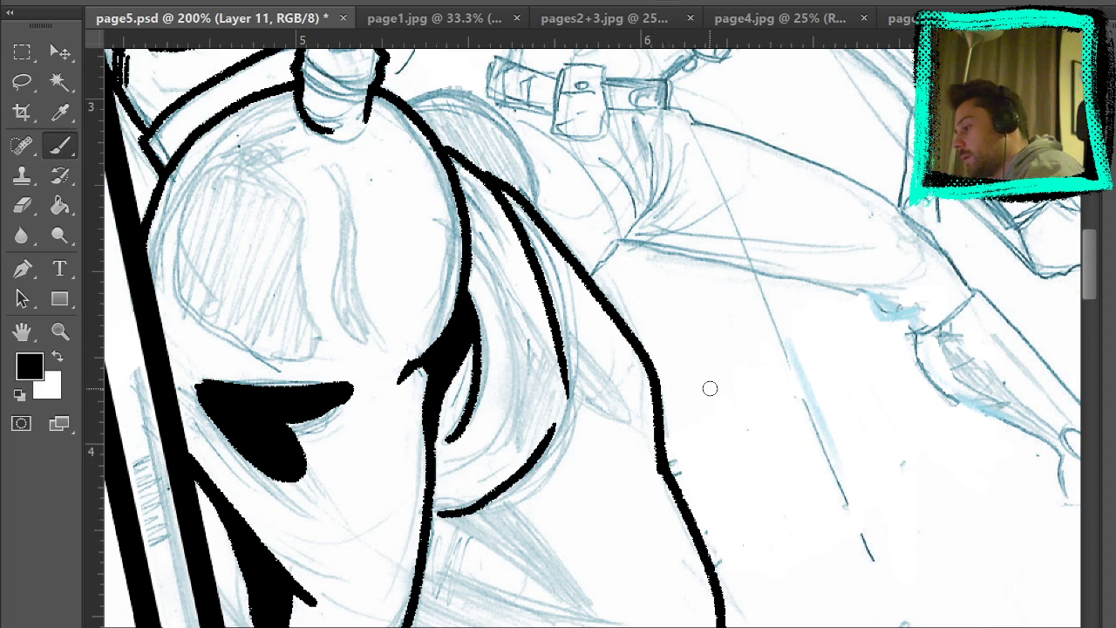
Ink a solid black teardrop shadow at the lower end of the inner fold line.
{"action": "key", "text": "space"}
{"action": "left_click_drag", "start_coordinate": [642, 219], "coordinate": [574, 67]}
{"action": "mouse_move", "coordinate": [500, 227]}
{"action": "left_mouse_down"}
{"action": "mouse_move", "coordinate": [529, 256]}
{"action": "mouse_move", "coordinate": [530, 208]}
{"action": "mouse_move", "coordinate": [485, 158]}
{"action": "mouse_move", "coordinate": [528, 220]}
{"action": "mouse_move", "coordinate": [495, 191]}
{"action": "mouse_move", "coordinate": [503, 223]}
{"action": "mouse_move", "coordinate": [528, 236]}
{"action": "left_mouse_up"}
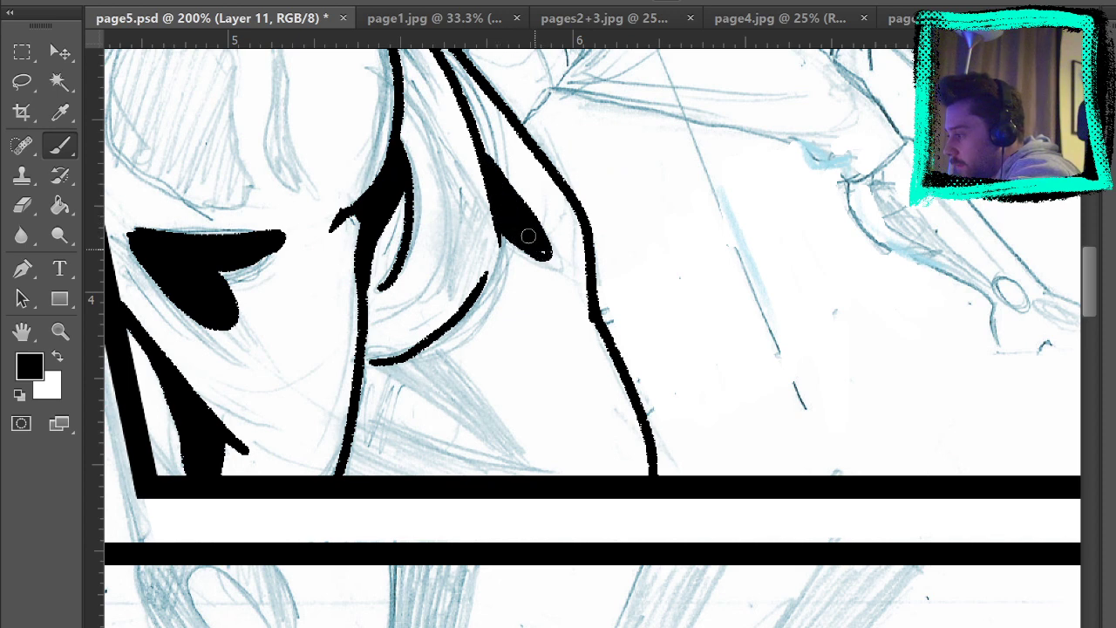
Ink two solid black wedges below the curved edge, one running diagonally to the panel border and one along the border.
{"action": "left_click_drag", "start_coordinate": [742, 364], "coordinate": [700, 274]}
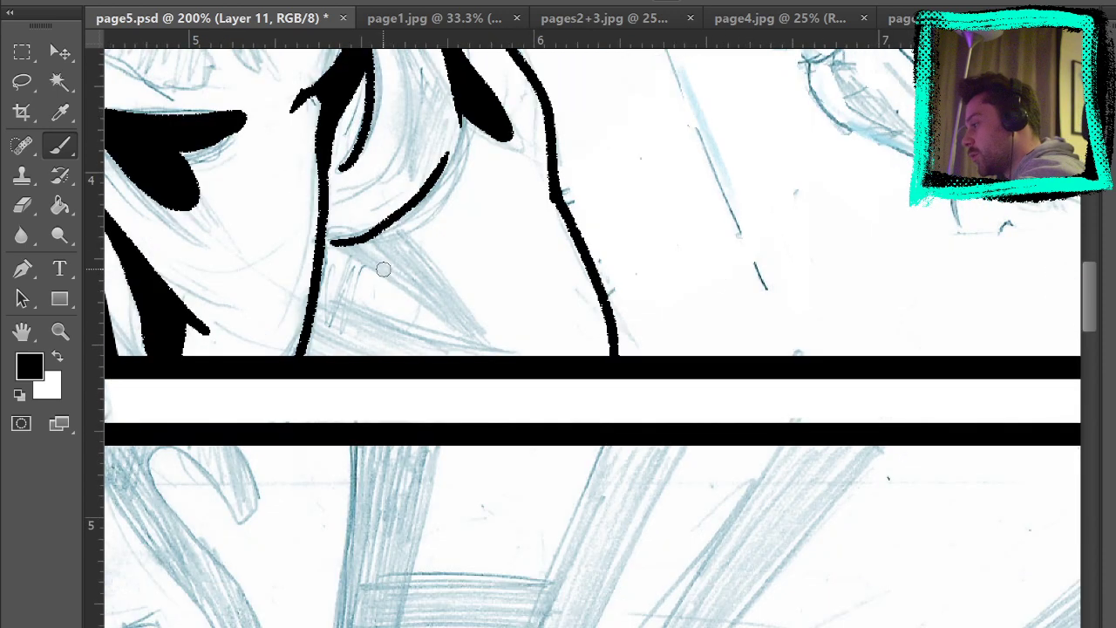
{"action": "left_click_drag", "start_coordinate": [334, 238], "coordinate": [486, 351]}
{"action": "mouse_move", "coordinate": [394, 224]}
{"action": "left_mouse_down"}
{"action": "mouse_move", "coordinate": [490, 361]}
{"action": "mouse_move", "coordinate": [387, 228]}
{"action": "mouse_move", "coordinate": [354, 243]}
{"action": "mouse_move", "coordinate": [405, 287]}
{"action": "mouse_move", "coordinate": [368, 250]}
{"action": "mouse_move", "coordinate": [383, 232]}
{"action": "mouse_move", "coordinate": [453, 310]}
{"action": "left_mouse_up"}
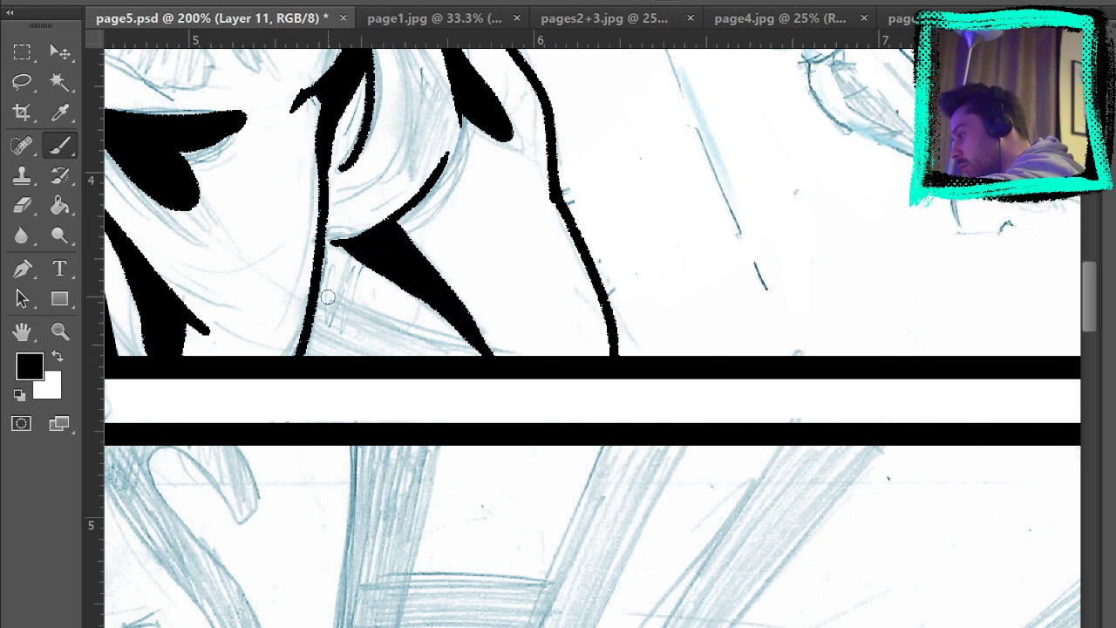
{"action": "left_click_drag", "start_coordinate": [328, 297], "coordinate": [479, 353]}
{"action": "mouse_move", "coordinate": [325, 297]}
{"action": "left_mouse_down"}
{"action": "mouse_move", "coordinate": [451, 346]}
{"action": "mouse_move", "coordinate": [332, 327]}
{"action": "mouse_move", "coordinate": [342, 352]}
{"action": "mouse_move", "coordinate": [329, 351]}
{"action": "mouse_move", "coordinate": [318, 325]}
{"action": "mouse_move", "coordinate": [309, 362]}
{"action": "mouse_move", "coordinate": [374, 361]}
{"action": "mouse_move", "coordinate": [331, 344]}
{"action": "mouse_move", "coordinate": [337, 334]}
{"action": "mouse_move", "coordinate": [389, 338]}
{"action": "left_mouse_up"}
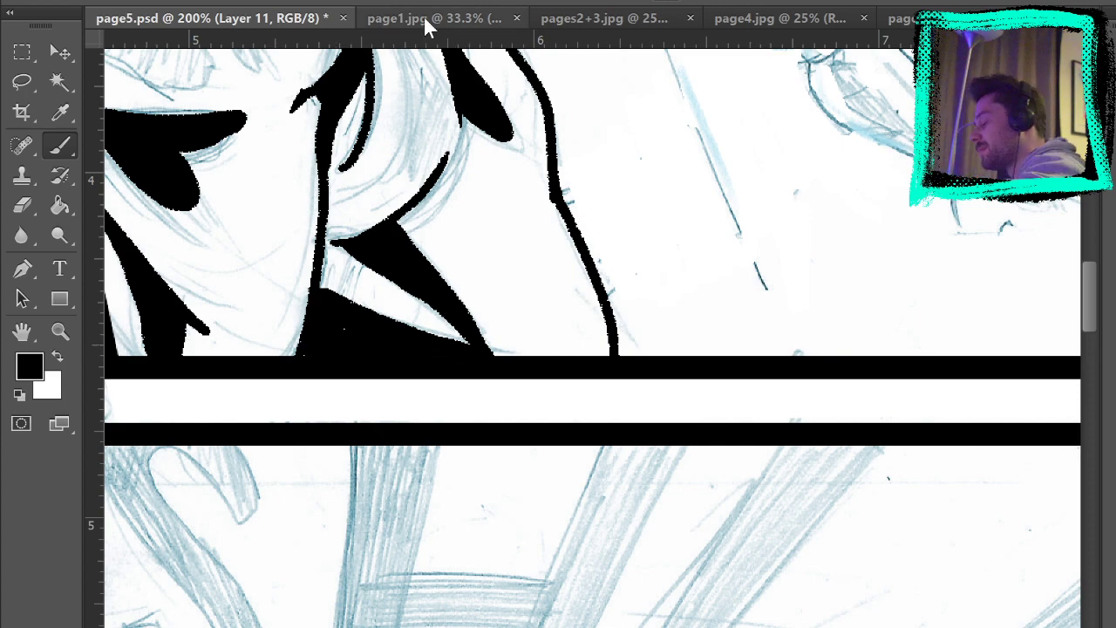
Ink thin fold strands between the dome and the inner fold line, and outline the rounded hump behind the dome.
{"action": "left_click_drag", "start_coordinate": [581, 256], "coordinate": [642, 468]}
{"action": "mouse_move", "coordinate": [673, 230]}
{"action": "left_mouse_down"}
{"action": "mouse_move", "coordinate": [704, 408]}
{"action": "mouse_move", "coordinate": [727, 326]}
{"action": "left_mouse_up"}
{"action": "mouse_move", "coordinate": [466, 234]}
{"action": "left_mouse_down"}
{"action": "mouse_move", "coordinate": [538, 361]}
{"action": "mouse_move", "coordinate": [461, 226]}
{"action": "mouse_move", "coordinate": [514, 313]}
{"action": "mouse_move", "coordinate": [529, 394]}
{"action": "mouse_move", "coordinate": [475, 281]}
{"action": "mouse_move", "coordinate": [522, 408]}
{"action": "left_mouse_up"}
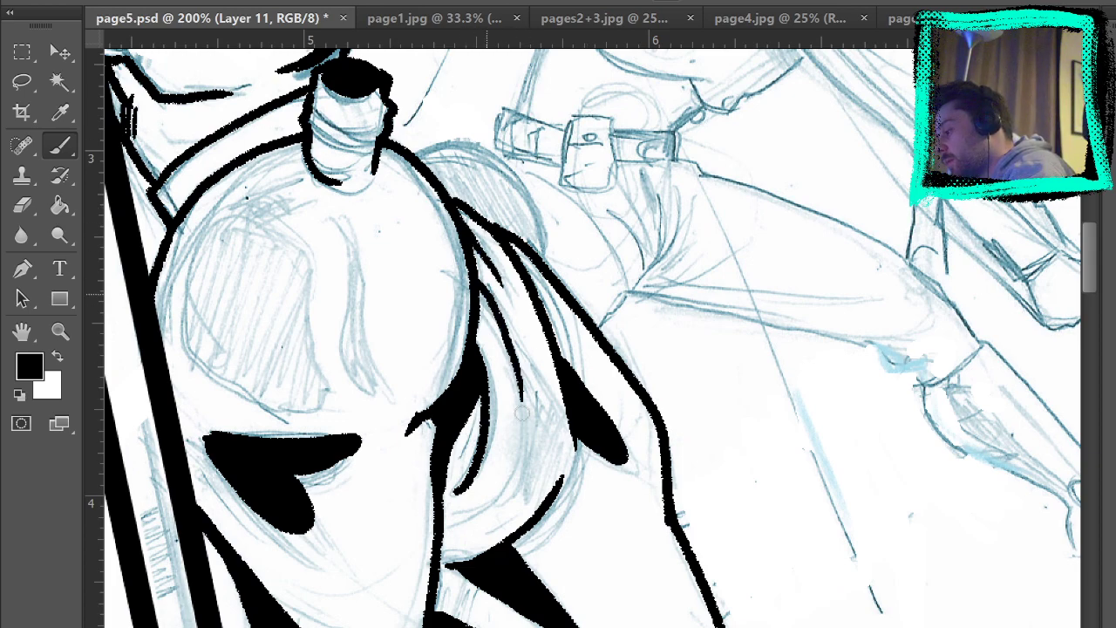
{"action": "mouse_move", "coordinate": [713, 135]}
{"action": "left_mouse_down"}
{"action": "mouse_move", "coordinate": [737, 230]}
{"action": "mouse_move", "coordinate": [730, 62]}
{"action": "mouse_move", "coordinate": [749, 258]}
{"action": "left_mouse_up"}
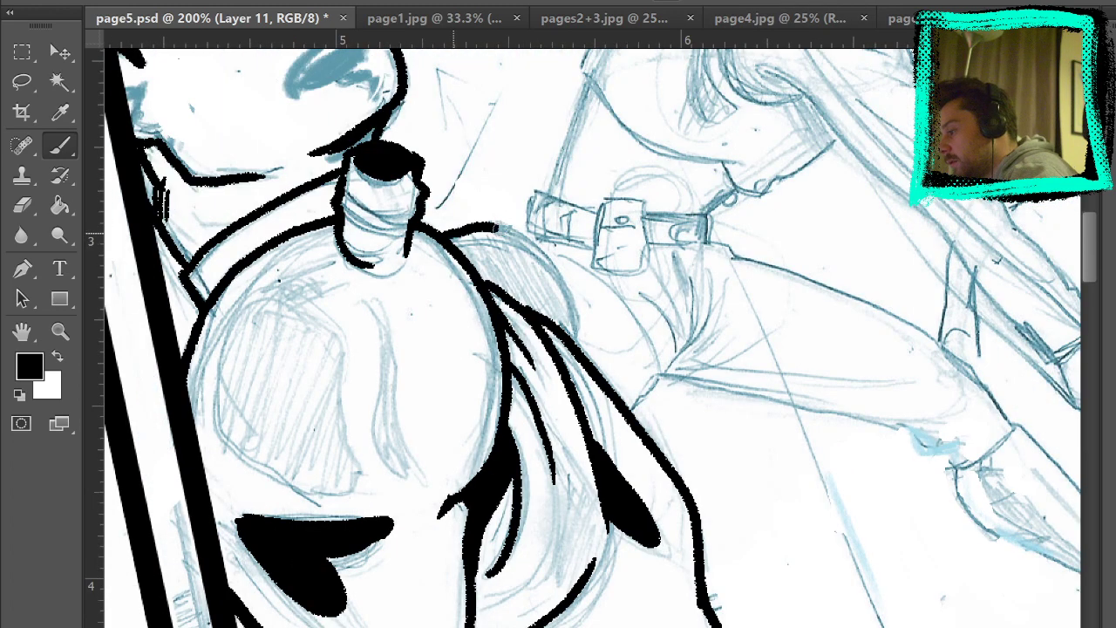
{"action": "mouse_move", "coordinate": [444, 234]}
{"action": "left_mouse_down"}
{"action": "mouse_move", "coordinate": [476, 223]}
{"action": "mouse_move", "coordinate": [522, 231]}
{"action": "mouse_move", "coordinate": [561, 261]}
{"action": "mouse_move", "coordinate": [578, 345]}
{"action": "left_mouse_up"}
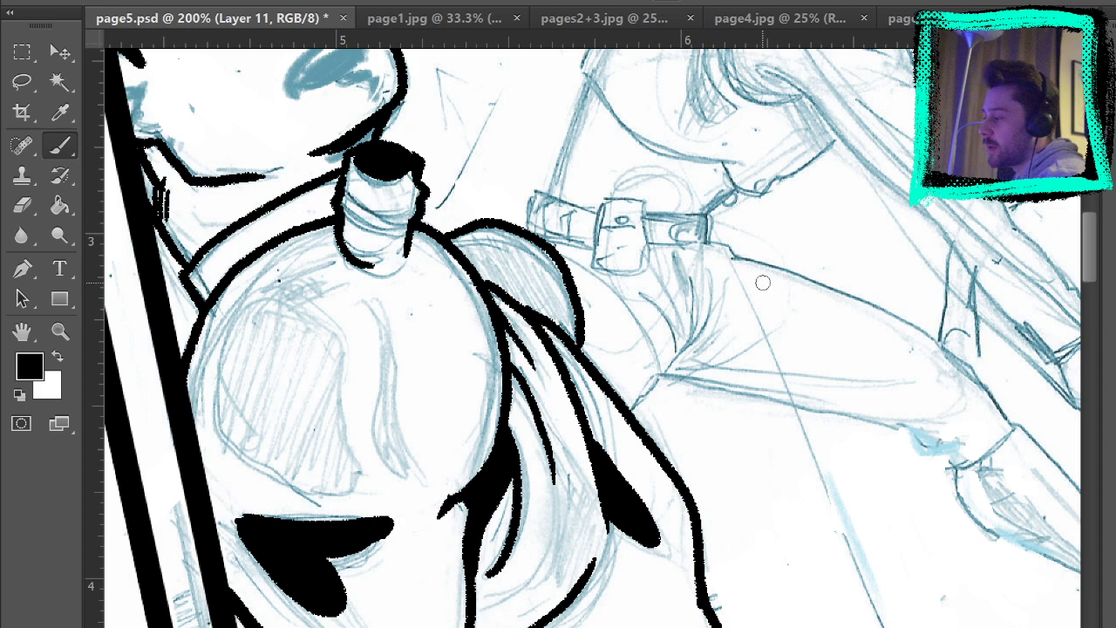
Ink the mouth opening and upper lip on the large face, redoing faulty strokes, and hide and show the sketch to check the inks.
{"action": "left_click_drag", "start_coordinate": [683, 309], "coordinate": [752, 417]}
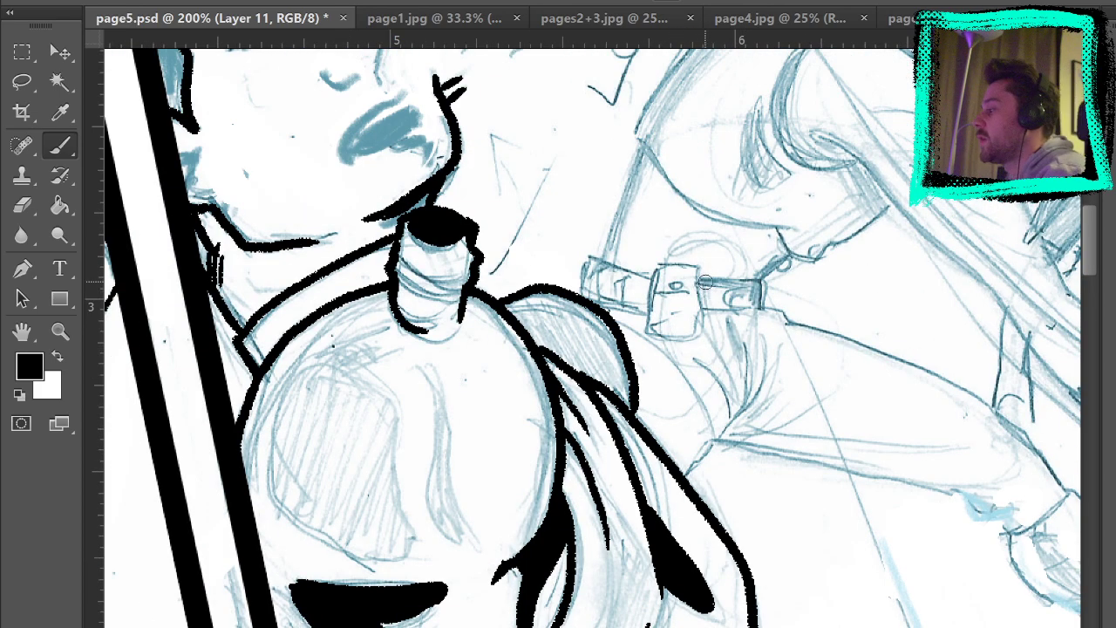
{"action": "left_click_drag", "start_coordinate": [667, 202], "coordinate": [765, 323]}
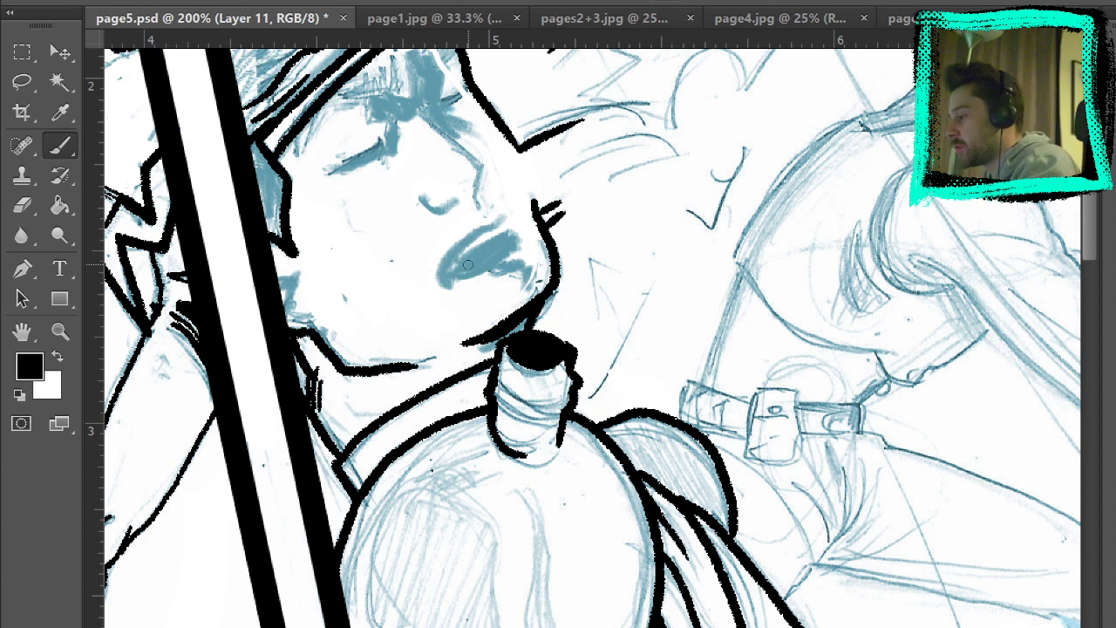
{"action": "left_click_drag", "start_coordinate": [448, 278], "coordinate": [512, 231]}
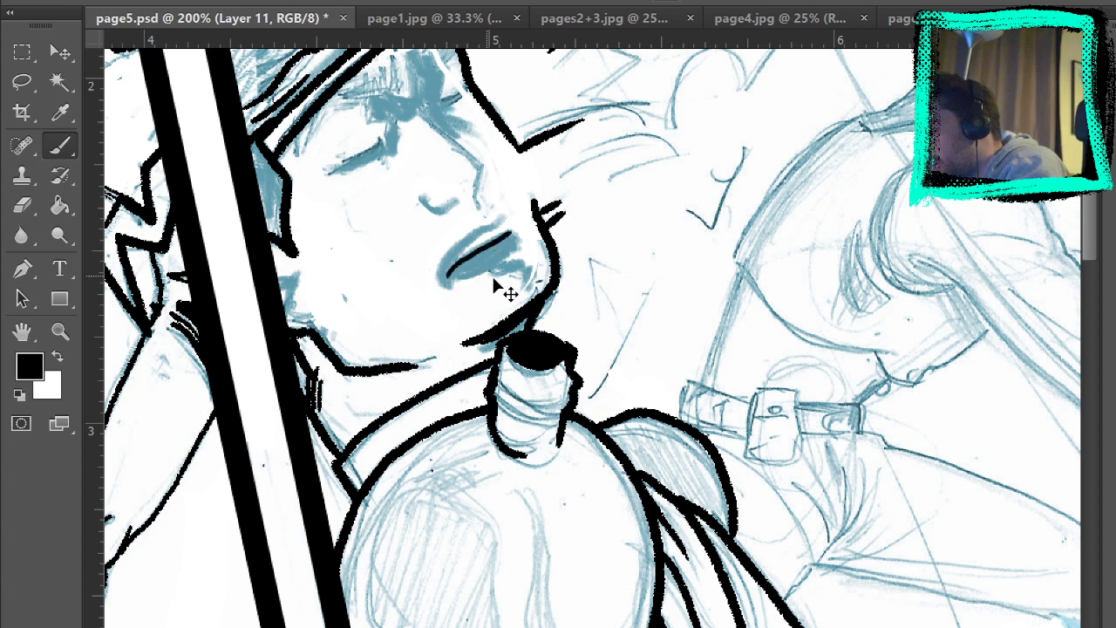
{"action": "key", "text": "ctrl+z"}
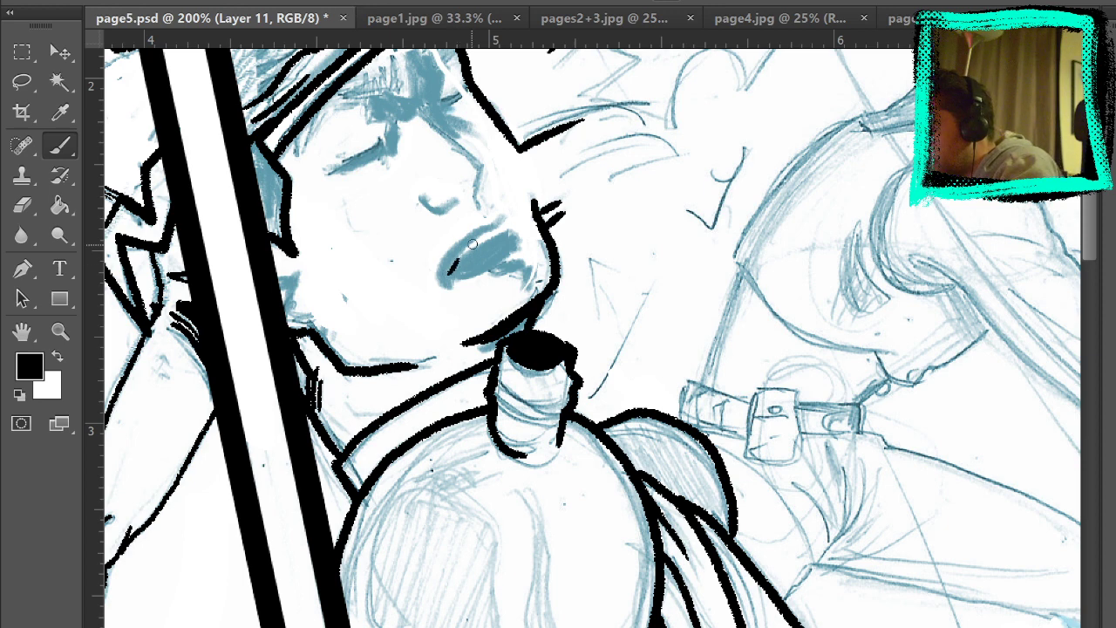
{"action": "mouse_move", "coordinate": [451, 261]}
{"action": "left_mouse_down"}
{"action": "mouse_move", "coordinate": [512, 229]}
{"action": "mouse_move", "coordinate": [486, 272]}
{"action": "mouse_move", "coordinate": [453, 279]}
{"action": "left_mouse_up"}
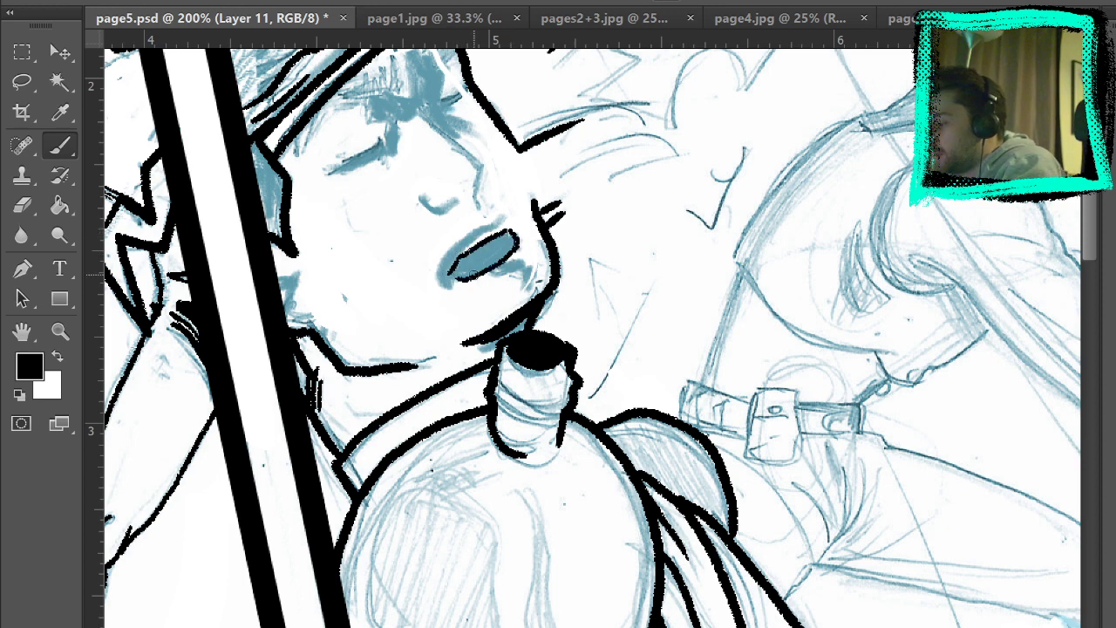
{"action": "key", "text": "ctrl+z"}
{"action": "mouse_move", "coordinate": [508, 230]}
{"action": "left_mouse_down"}
{"action": "mouse_move", "coordinate": [511, 251]}
{"action": "mouse_move", "coordinate": [451, 272]}
{"action": "mouse_move", "coordinate": [478, 234]}
{"action": "mouse_move", "coordinate": [509, 217]}
{"action": "left_mouse_up"}
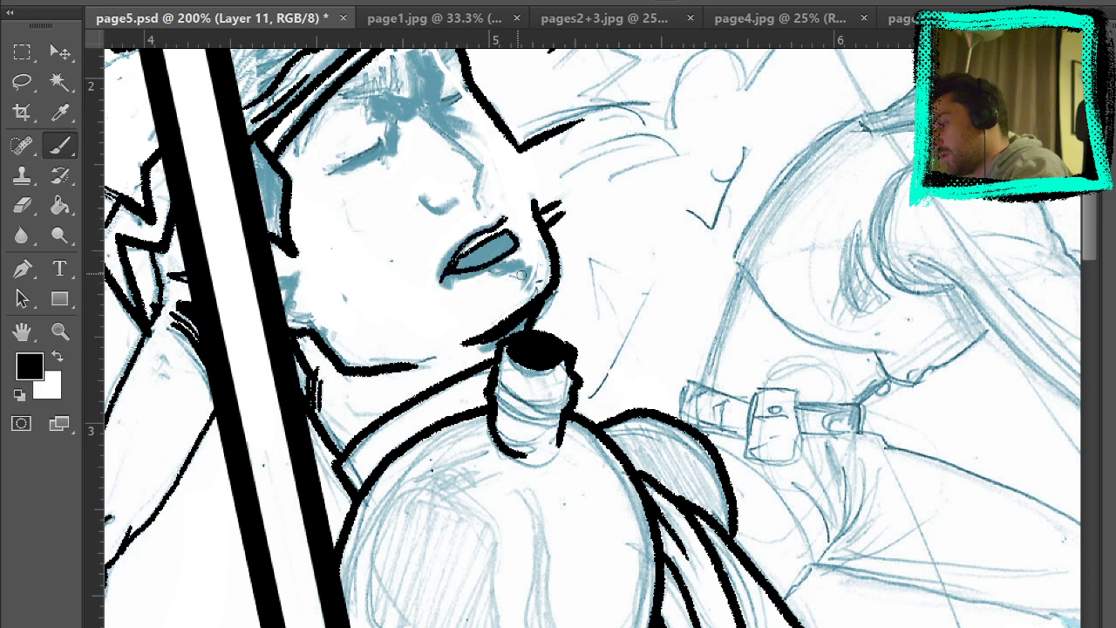
{"action": "left_click_drag", "start_coordinate": [797, 377], "coordinate": [847, 526]}
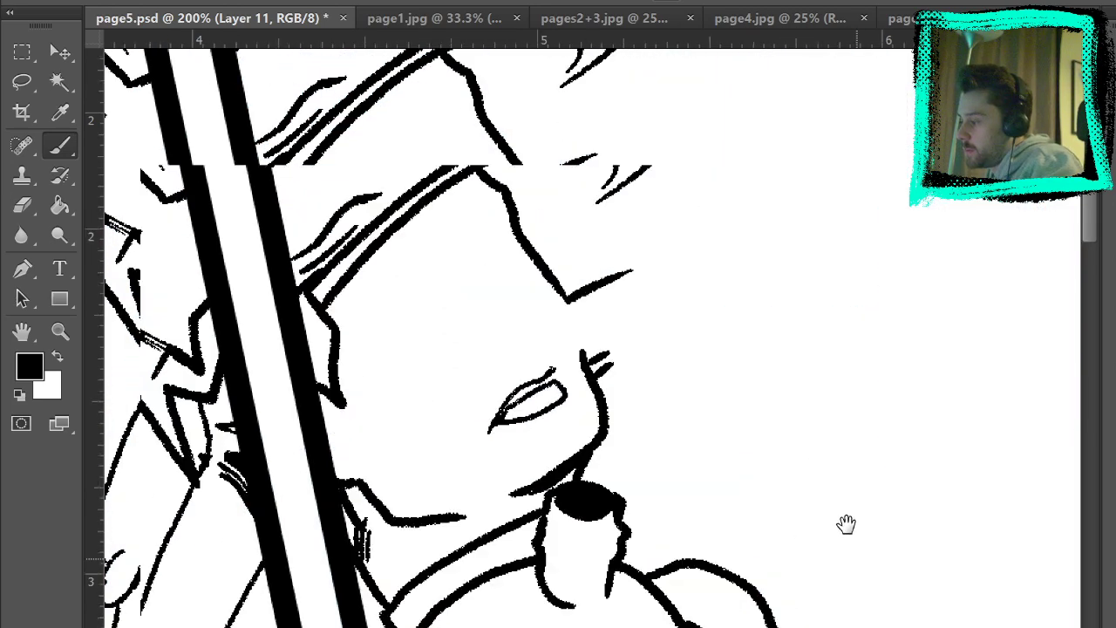
{"action": "key", "text": "ctrl+comma"}
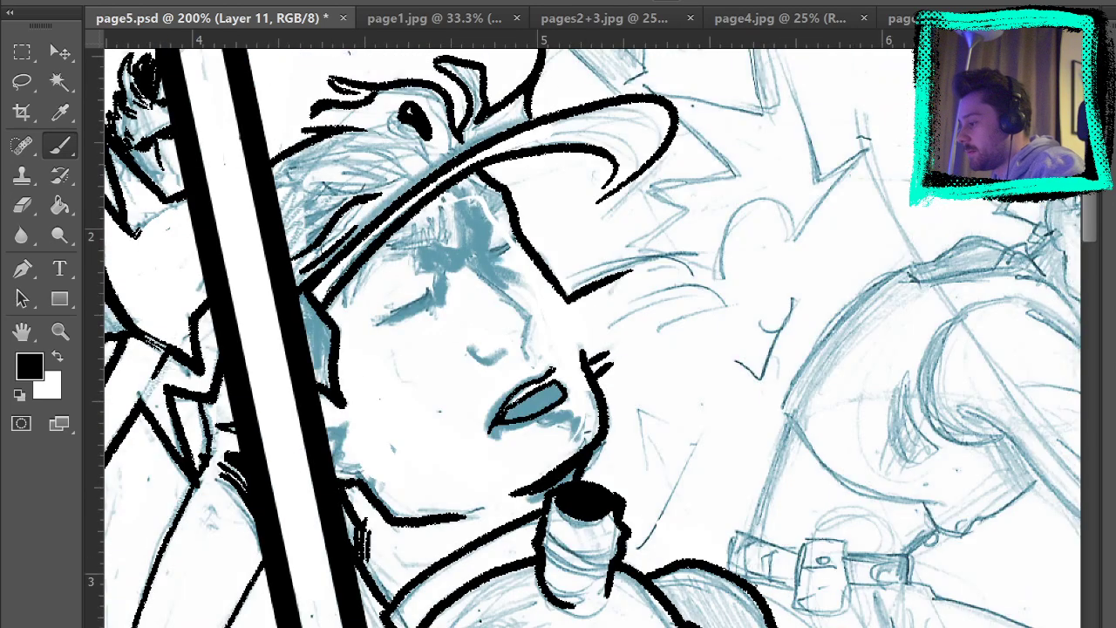
Erase the mouth's inner lines on the large face and re-ink the opening as a solid black shape beneath the upper lip.
{"action": "key", "text": "e"}
{"action": "mouse_move", "coordinate": [556, 394]}
{"action": "left_mouse_down"}
{"action": "mouse_move", "coordinate": [527, 401]}
{"action": "mouse_move", "coordinate": [493, 455]}
{"action": "mouse_move", "coordinate": [495, 421]}
{"action": "mouse_move", "coordinate": [556, 363]}
{"action": "left_mouse_up"}
{"action": "key", "text": "b"}
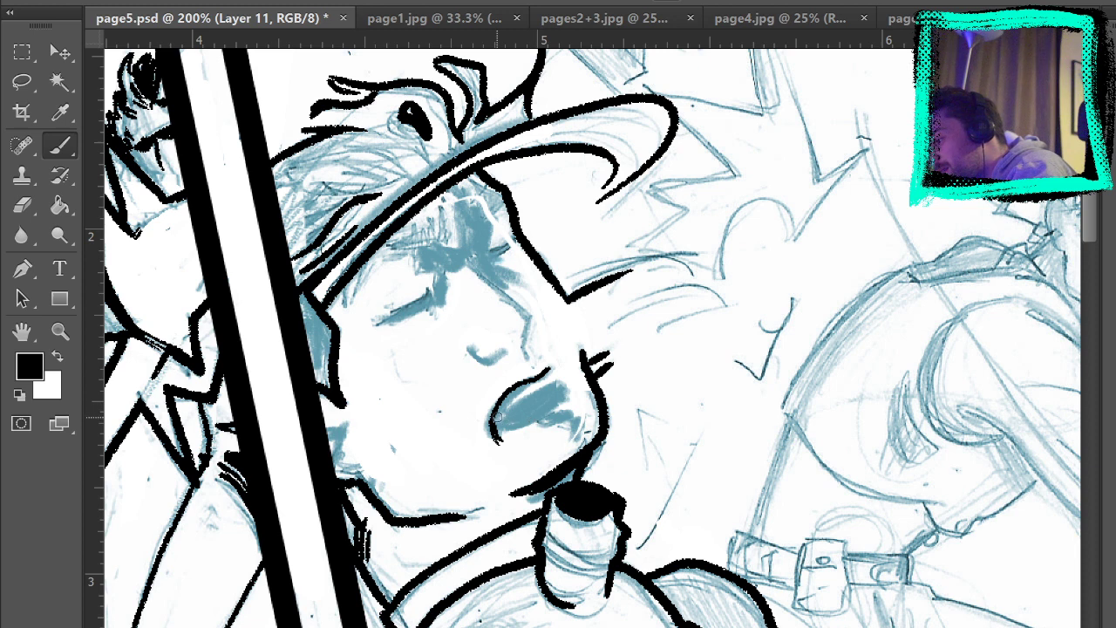
{"action": "mouse_move", "coordinate": [498, 418]}
{"action": "left_mouse_down"}
{"action": "mouse_move", "coordinate": [534, 389]}
{"action": "mouse_move", "coordinate": [528, 429]}
{"action": "mouse_move", "coordinate": [529, 394]}
{"action": "mouse_move", "coordinate": [561, 392]}
{"action": "mouse_move", "coordinate": [521, 426]}
{"action": "left_mouse_up"}
{"action": "key", "text": "ctrl+alt+z"}
{"action": "key", "text": "ctrl+alt+z"}
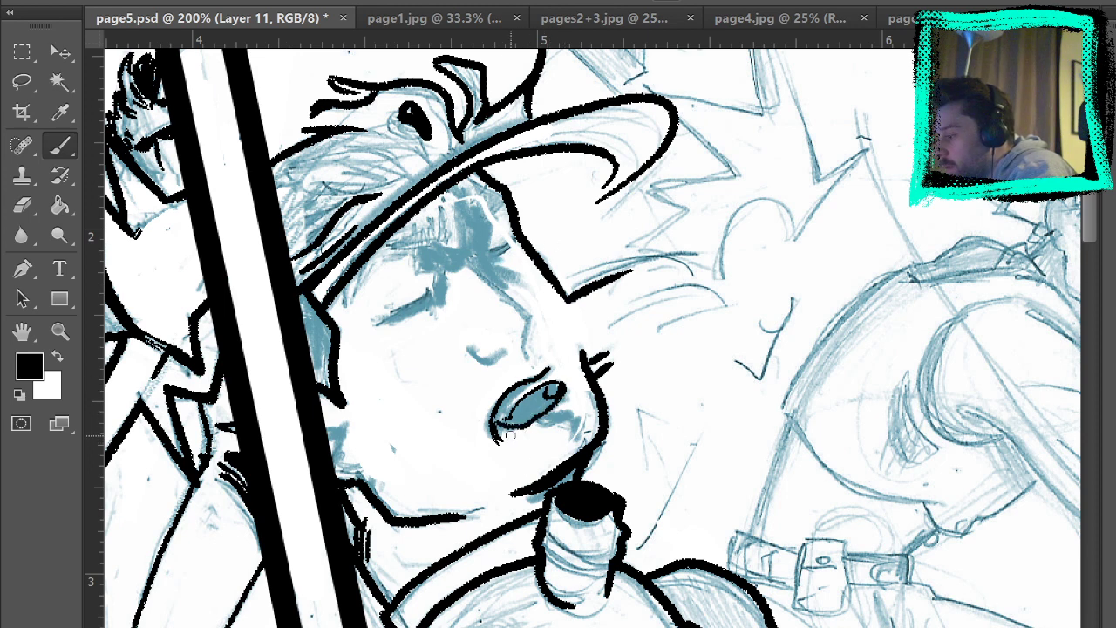
{"action": "key", "text": "ctrl+alt+z"}
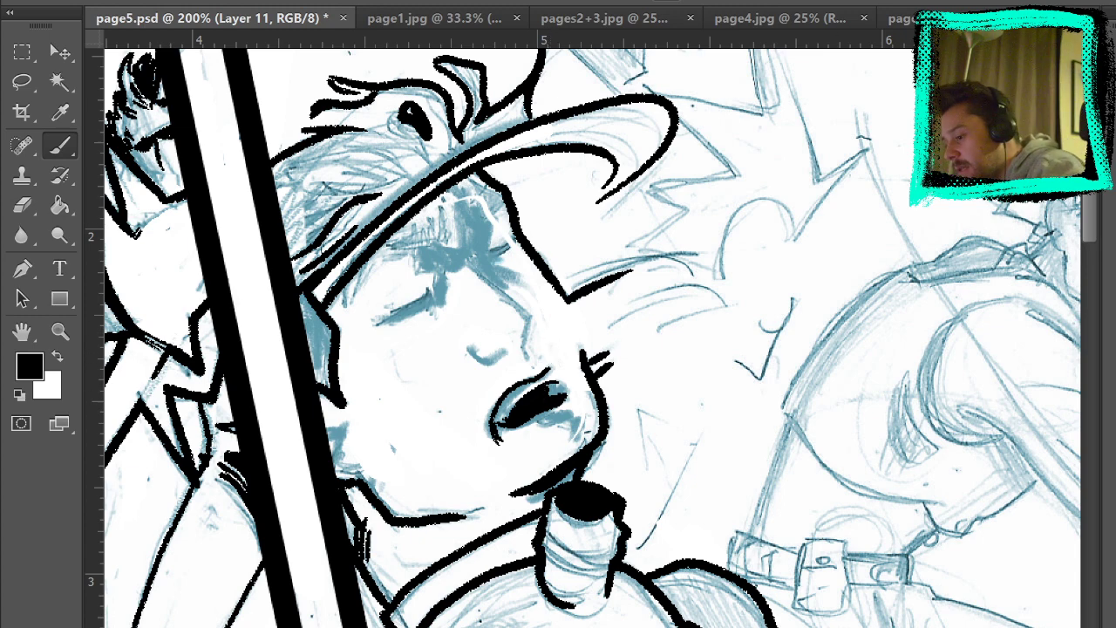
Try tooth lines in the mouth with the sketch hidden, and ink the shadow under the lower lip with the sketch shown.
{"action": "key", "text": "ctrl+comma"}
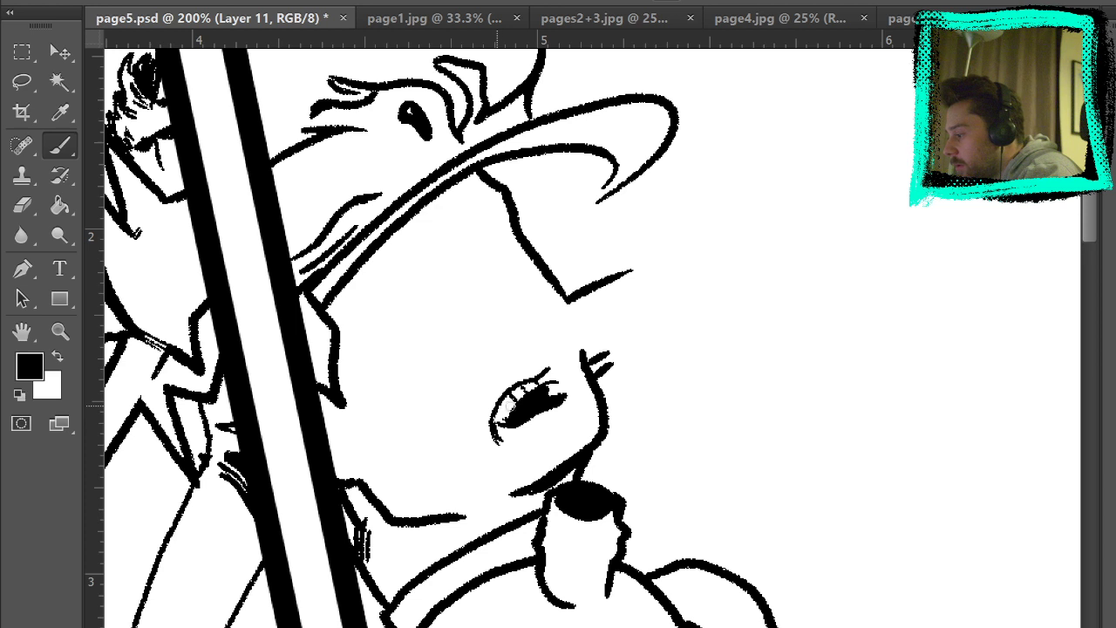
{"action": "left_click_drag", "start_coordinate": [502, 411], "coordinate": [514, 402]}
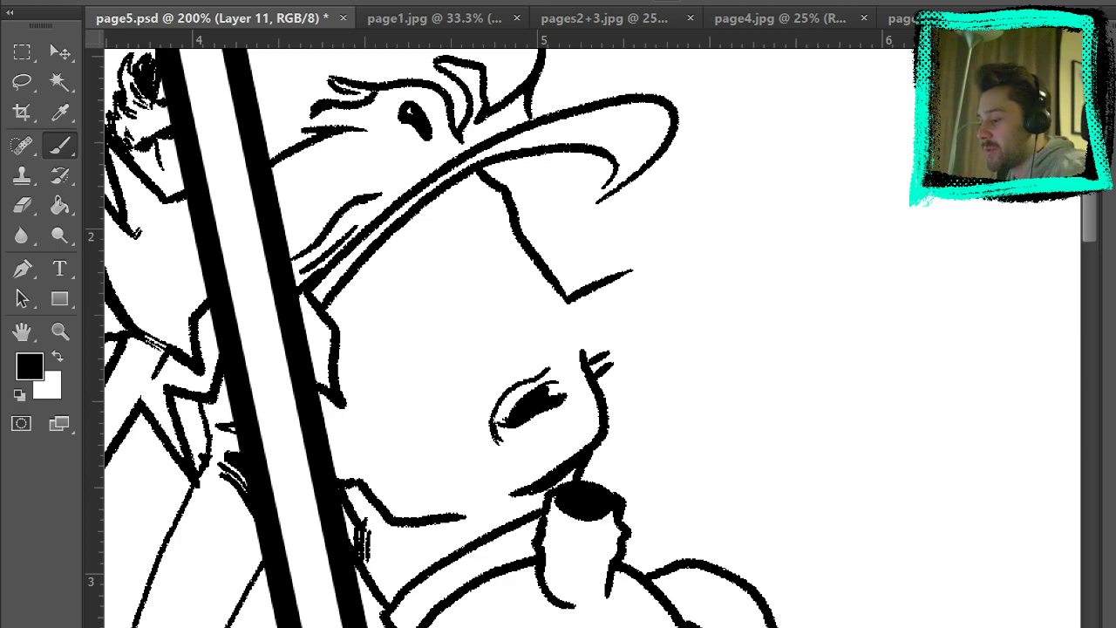
{"action": "left_click", "coordinate": [1114, 622]}
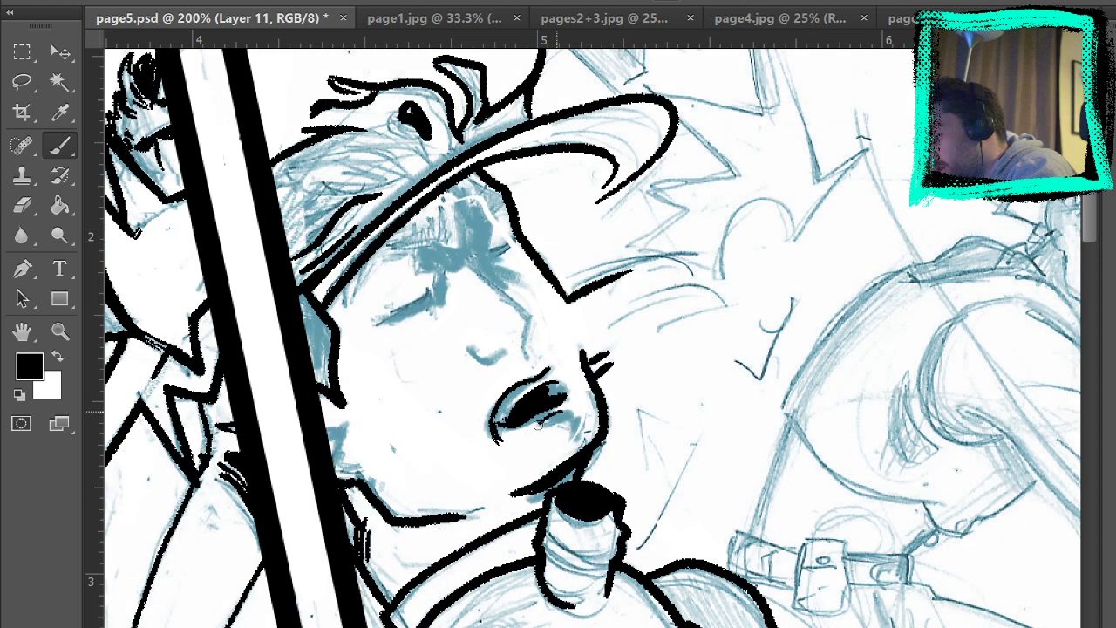
{"action": "mouse_move", "coordinate": [551, 417]}
{"action": "left_mouse_down"}
{"action": "mouse_move", "coordinate": [565, 413]}
{"action": "mouse_move", "coordinate": [582, 449]}
{"action": "left_mouse_up"}
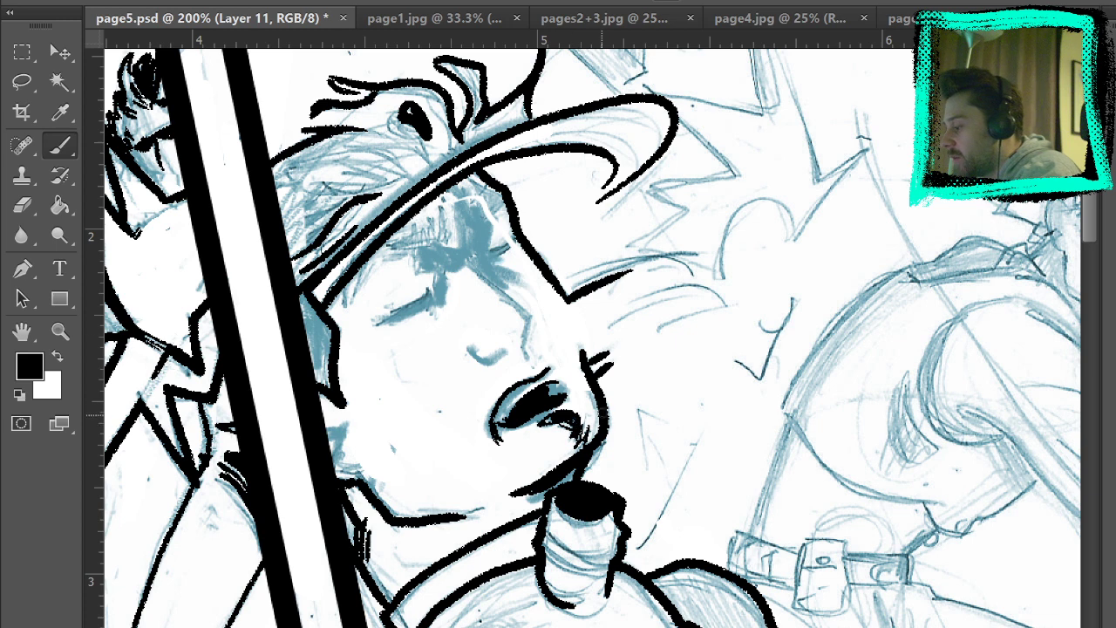
{"action": "left_click_drag", "start_coordinate": [637, 379], "coordinate": [726, 347]}
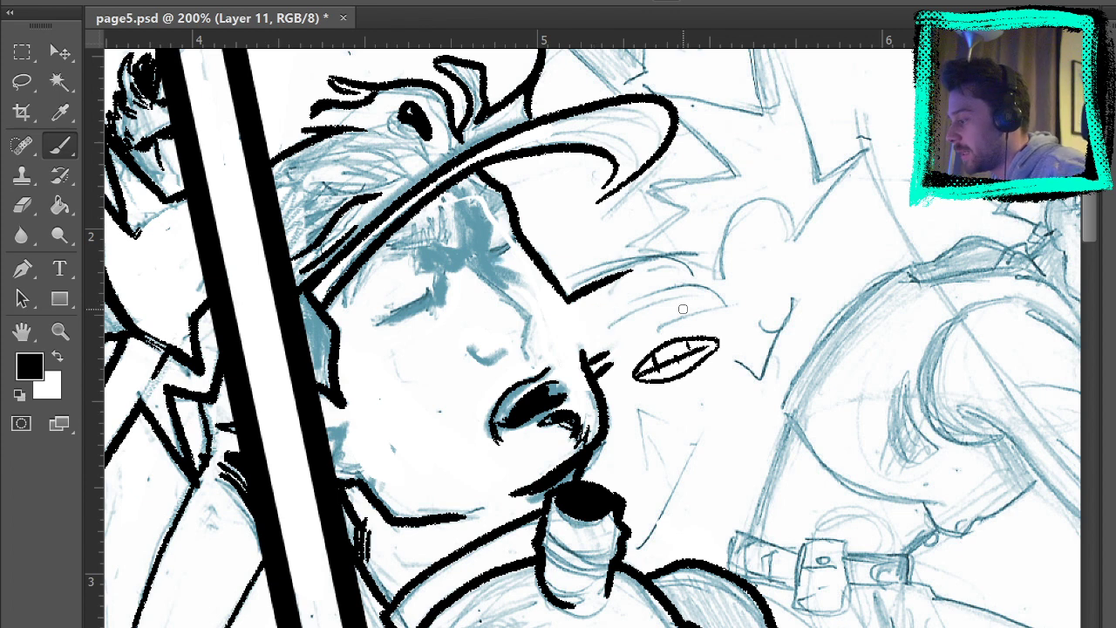
{"action": "mouse_move", "coordinate": [671, 345]}
{"action": "left_mouse_down"}
{"action": "mouse_move", "coordinate": [642, 373]}
{"action": "mouse_move", "coordinate": [693, 349]}
{"action": "mouse_move", "coordinate": [657, 376]}
{"action": "mouse_move", "coordinate": [684, 365]}
{"action": "left_mouse_up"}
{"action": "mouse_move", "coordinate": [624, 292]}
{"action": "left_mouse_down"}
{"action": "mouse_move", "coordinate": [678, 278]}
{"action": "mouse_move", "coordinate": [660, 323]}
{"action": "left_mouse_up"}
{"action": "left_click", "coordinate": [624, 303]}
{"action": "left_click", "coordinate": [676, 289]}
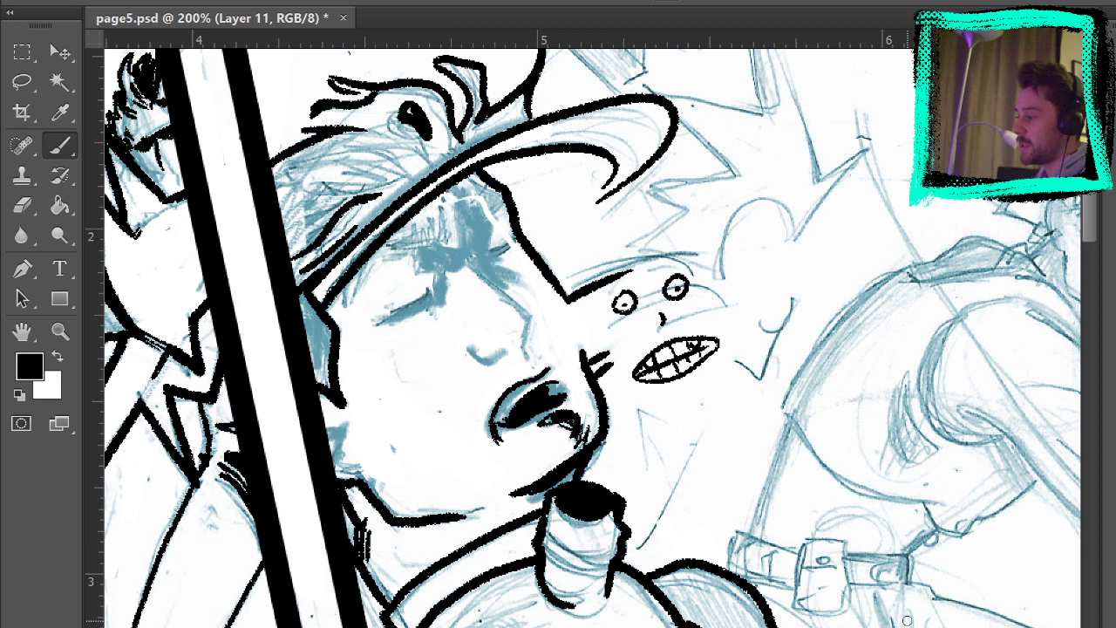
{"action": "left_click", "coordinate": [22, 206]}
{"action": "mouse_move", "coordinate": [706, 310]}
{"action": "left_mouse_down"}
{"action": "mouse_move", "coordinate": [668, 377]}
{"action": "mouse_move", "coordinate": [667, 315]}
{"action": "mouse_move", "coordinate": [641, 361]}
{"action": "mouse_move", "coordinate": [634, 300]}
{"action": "left_mouse_up"}
{"action": "key", "text": "b"}
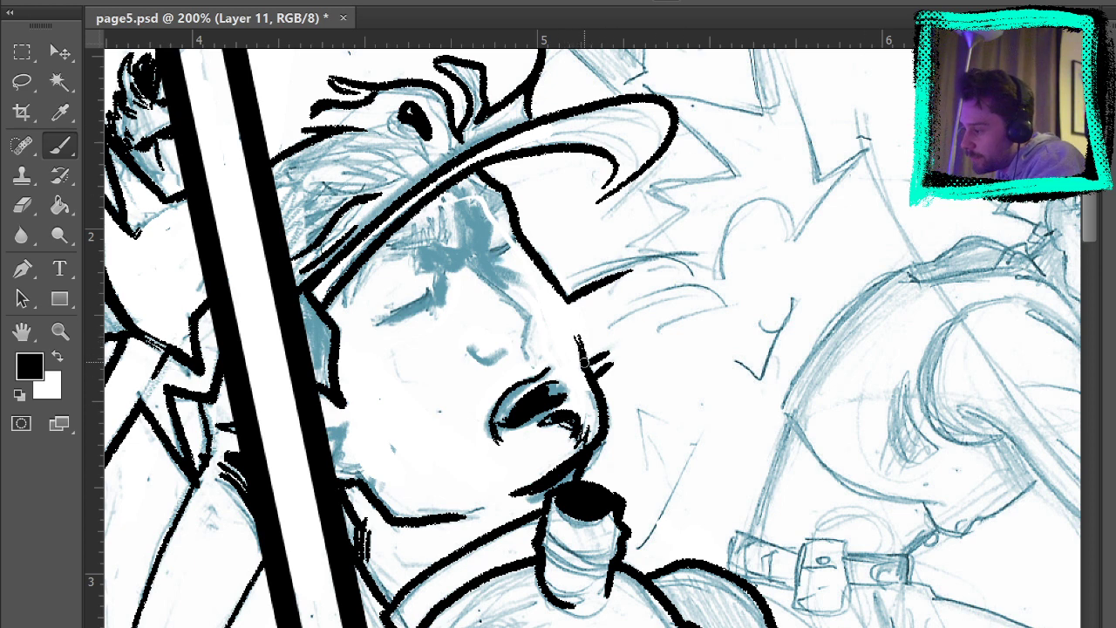
Ink tapering strokes that fan outward from both ends of the gap in the large face's front outline.
{"action": "left_click_drag", "start_coordinate": [586, 363], "coordinate": [640, 337]}
{"action": "mouse_move", "coordinate": [590, 366]}
{"action": "left_mouse_down"}
{"action": "mouse_move", "coordinate": [640, 340]}
{"action": "mouse_move", "coordinate": [626, 356]}
{"action": "mouse_move", "coordinate": [635, 353]}
{"action": "left_mouse_up"}
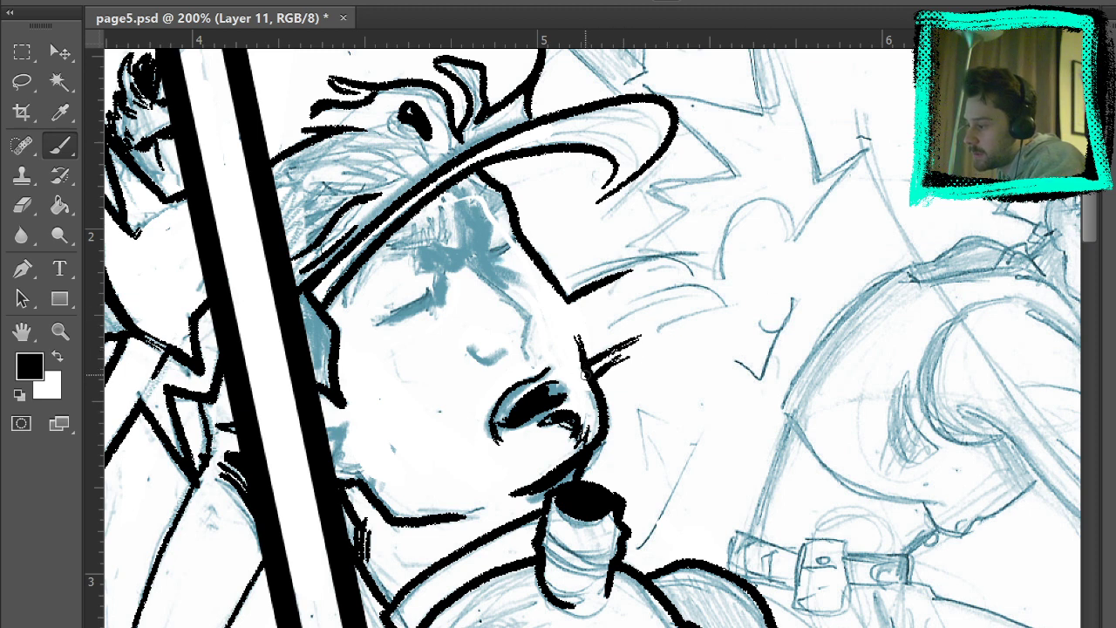
{"action": "left_click_drag", "start_coordinate": [573, 296], "coordinate": [688, 247]}
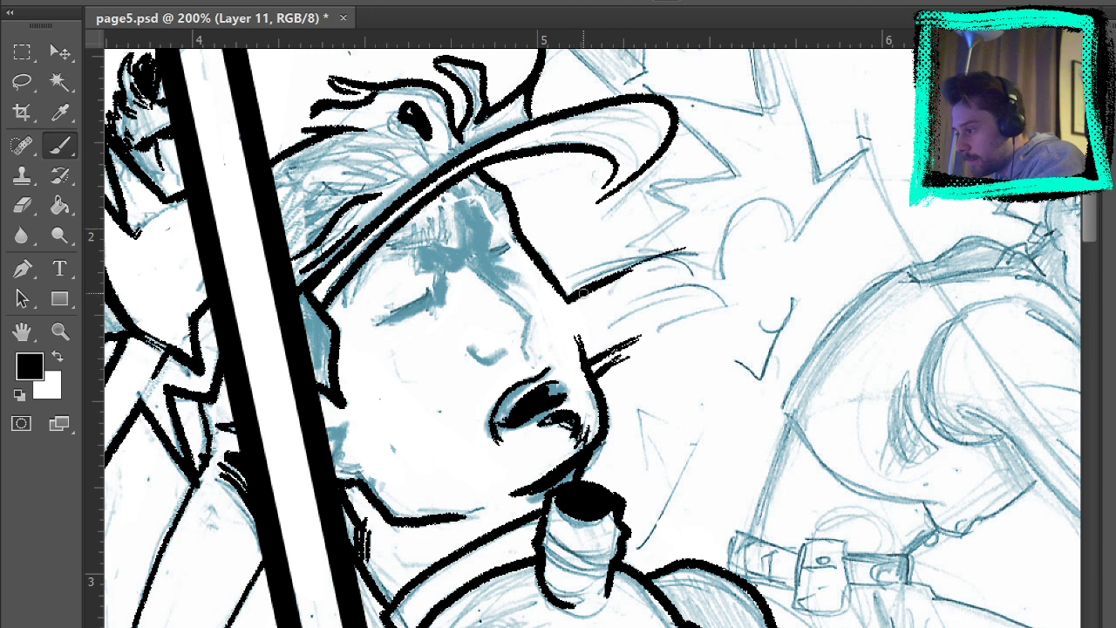
{"action": "mouse_move", "coordinate": [584, 293]}
{"action": "left_mouse_down"}
{"action": "mouse_move", "coordinate": [696, 249]}
{"action": "mouse_move", "coordinate": [680, 255]}
{"action": "left_mouse_up"}
{"action": "mouse_move", "coordinate": [590, 289]}
{"action": "left_mouse_down"}
{"action": "mouse_move", "coordinate": [697, 247]}
{"action": "mouse_move", "coordinate": [582, 286]}
{"action": "mouse_move", "coordinate": [628, 277]}
{"action": "left_mouse_up"}
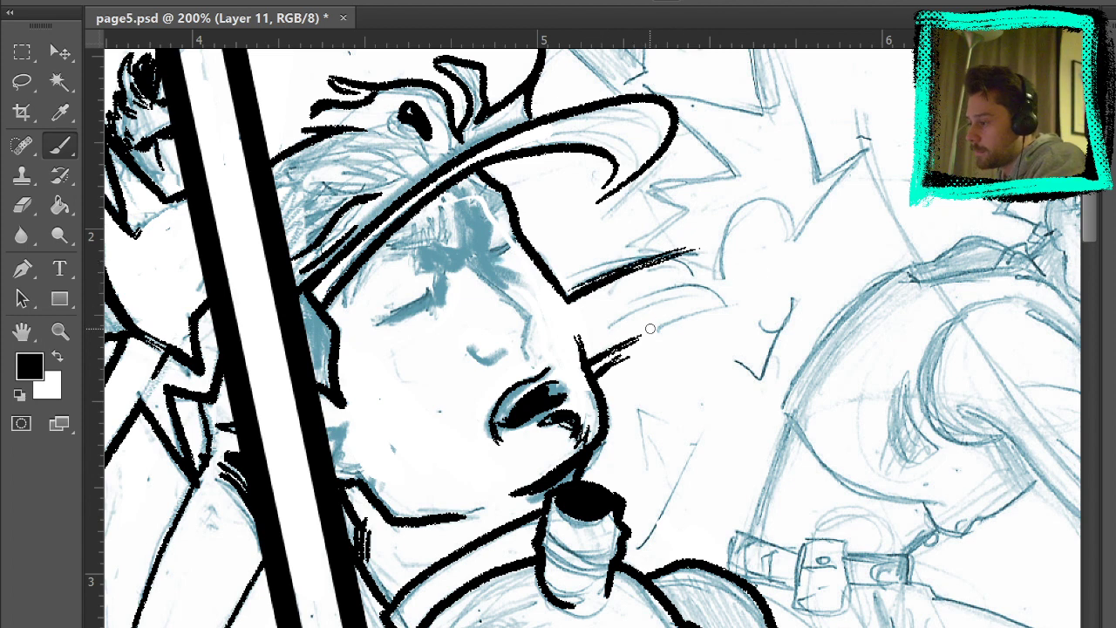
Ink the short speed line, small hooked mark, rounded arc and rising edge beside the face, following the pencil sketch.
{"action": "mouse_move", "coordinate": [656, 329]}
{"action": "left_mouse_down"}
{"action": "mouse_move", "coordinate": [729, 302]}
{"action": "mouse_move", "coordinate": [689, 317]}
{"action": "left_mouse_up"}
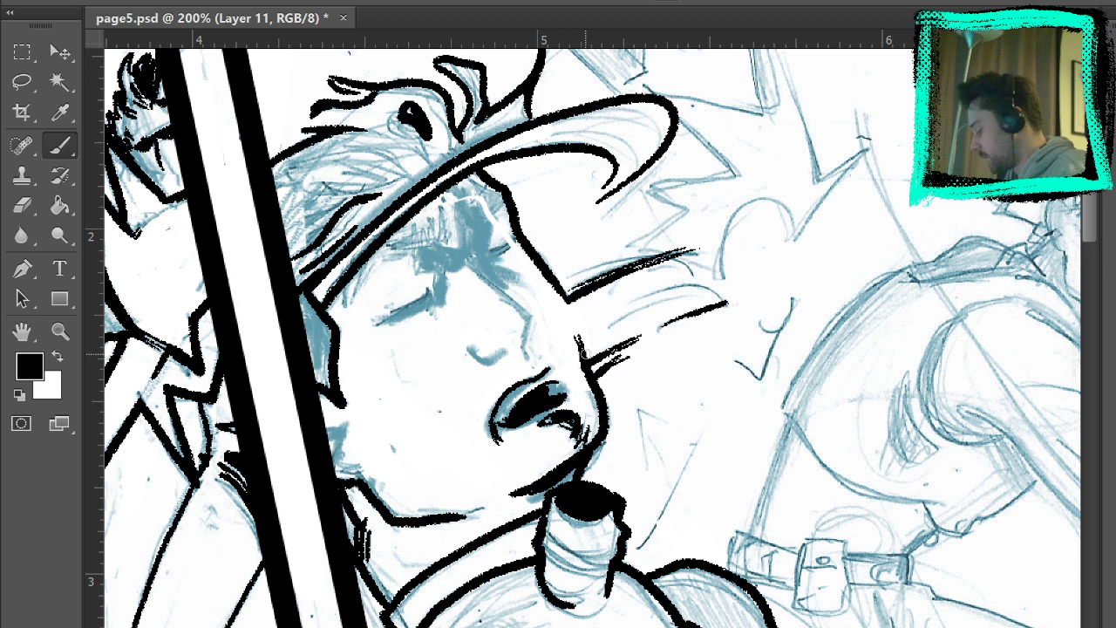
{"action": "mouse_move", "coordinate": [737, 359]}
{"action": "left_mouse_down"}
{"action": "mouse_move", "coordinate": [760, 376]}
{"action": "mouse_move", "coordinate": [793, 305]}
{"action": "left_mouse_up"}
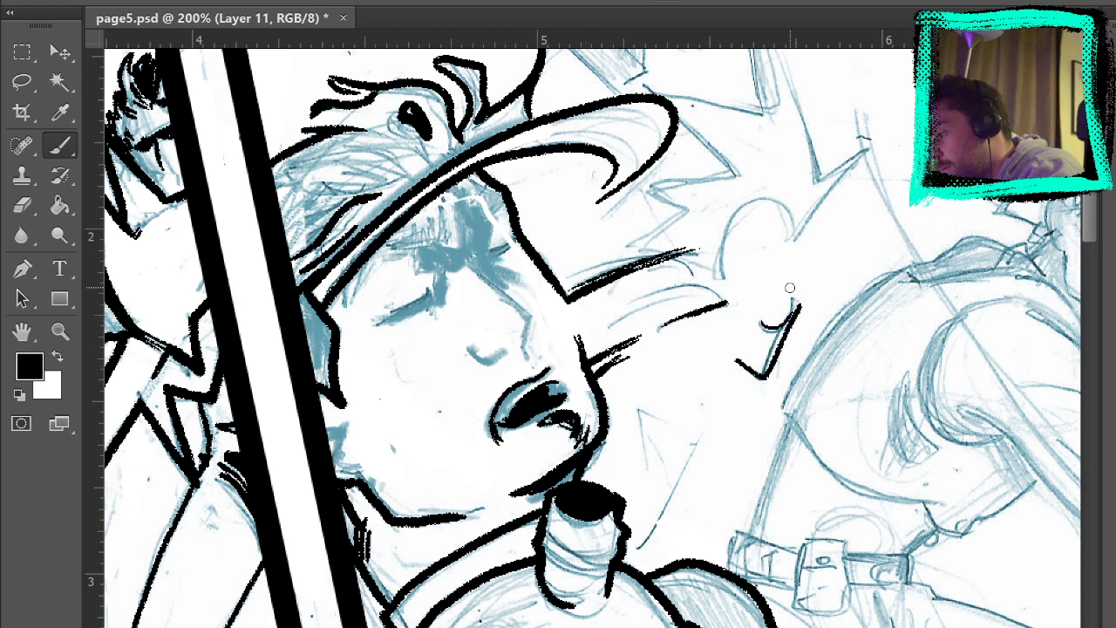
{"action": "mouse_move", "coordinate": [723, 279]}
{"action": "left_mouse_down"}
{"action": "mouse_move", "coordinate": [746, 207]}
{"action": "mouse_move", "coordinate": [798, 237]}
{"action": "left_mouse_up"}
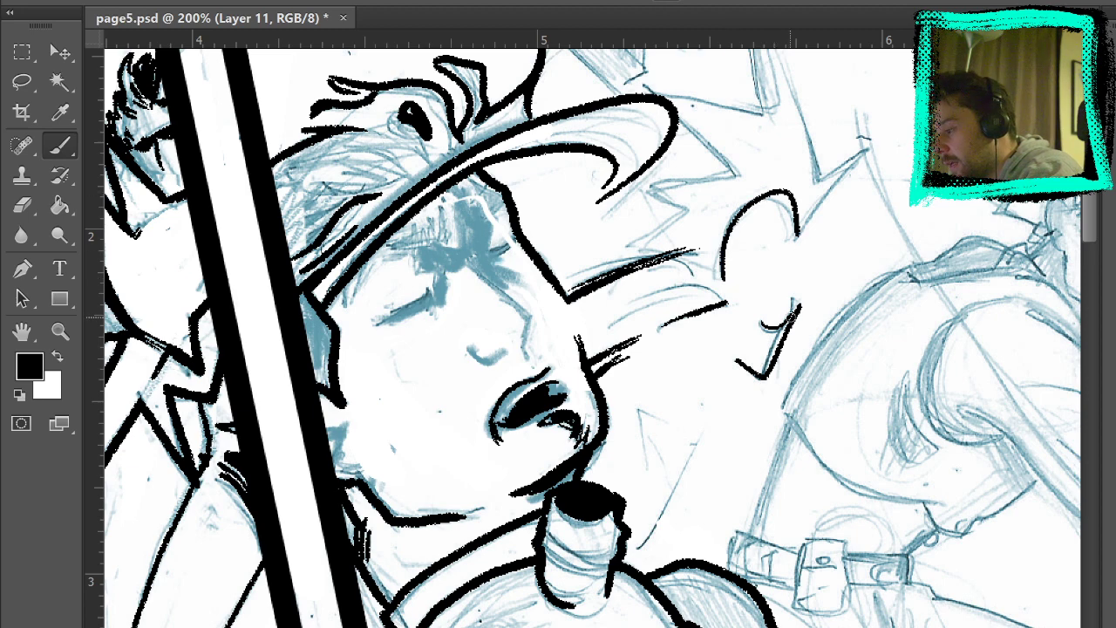
{"action": "left_click_drag", "start_coordinate": [790, 303], "coordinate": [801, 295]}
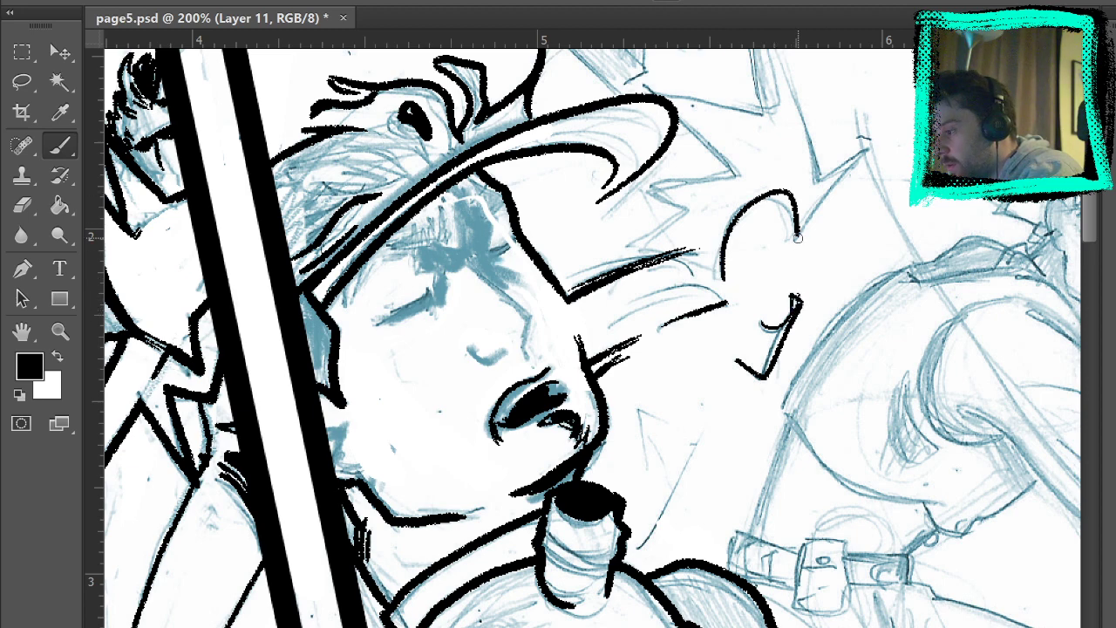
{"action": "mouse_move", "coordinate": [797, 237]}
{"action": "left_mouse_down"}
{"action": "mouse_move", "coordinate": [861, 150]}
{"action": "mouse_move", "coordinate": [845, 256]}
{"action": "mouse_move", "coordinate": [859, 284]}
{"action": "left_mouse_up"}
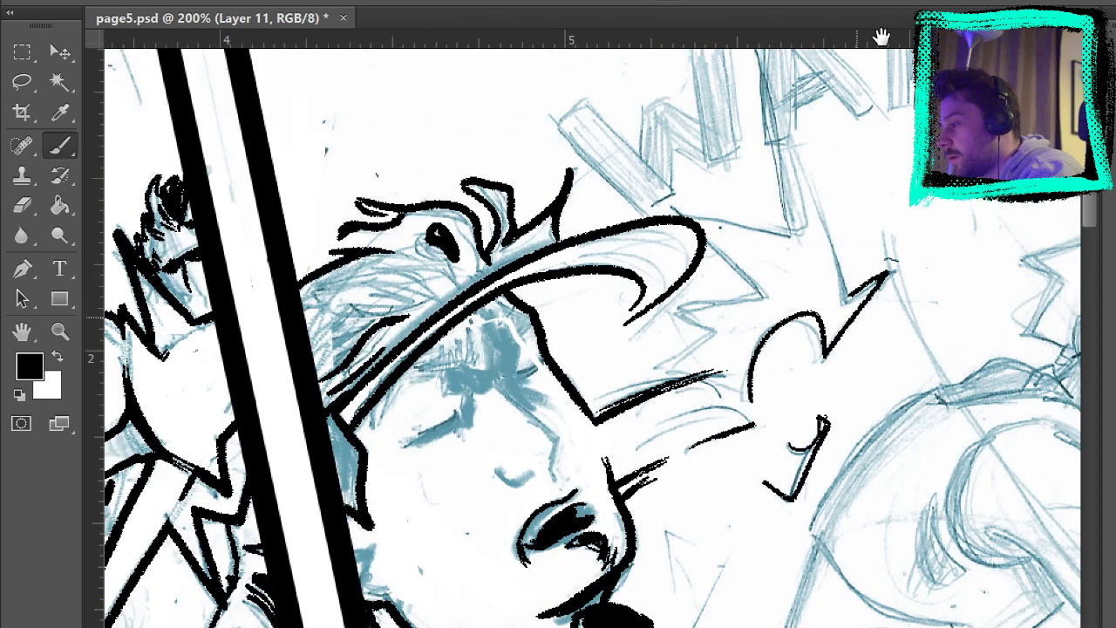
Ink the jagged burst outline from its tall spike to the zigzag beside the brim, redoing the slanted edge.
{"action": "mouse_move", "coordinate": [829, 229]}
{"action": "left_mouse_down"}
{"action": "mouse_move", "coordinate": [789, 161]}
{"action": "mouse_move", "coordinate": [793, 231]}
{"action": "mouse_move", "coordinate": [662, 196]}
{"action": "mouse_move", "coordinate": [757, 292]}
{"action": "left_mouse_up"}
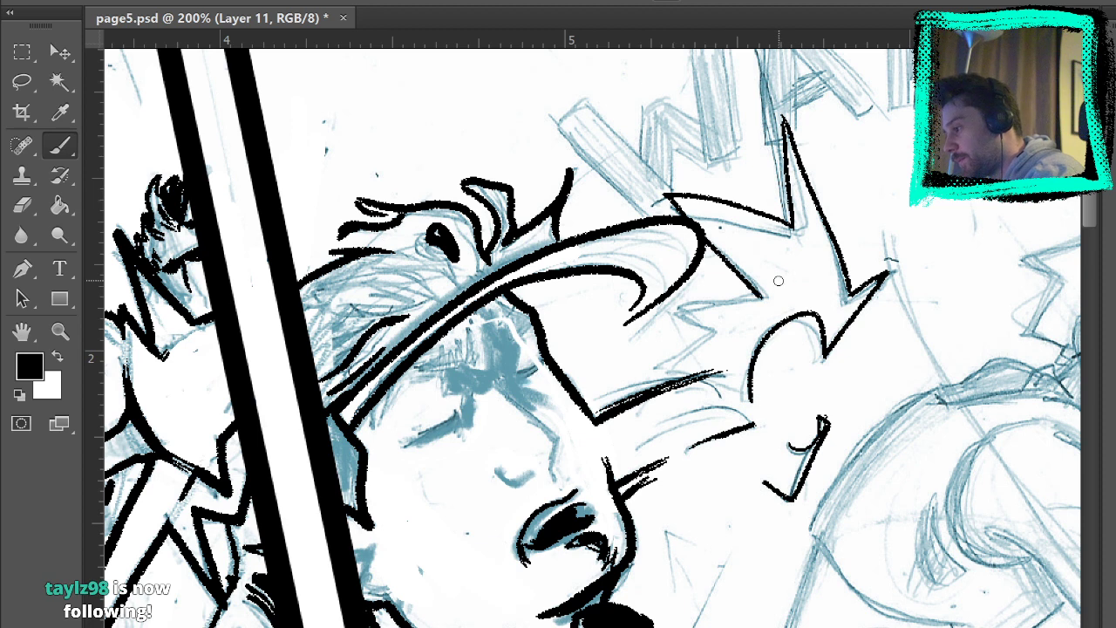
{"action": "key", "text": "ctrl+z"}
{"action": "left_click_drag", "start_coordinate": [676, 200], "coordinate": [754, 276]}
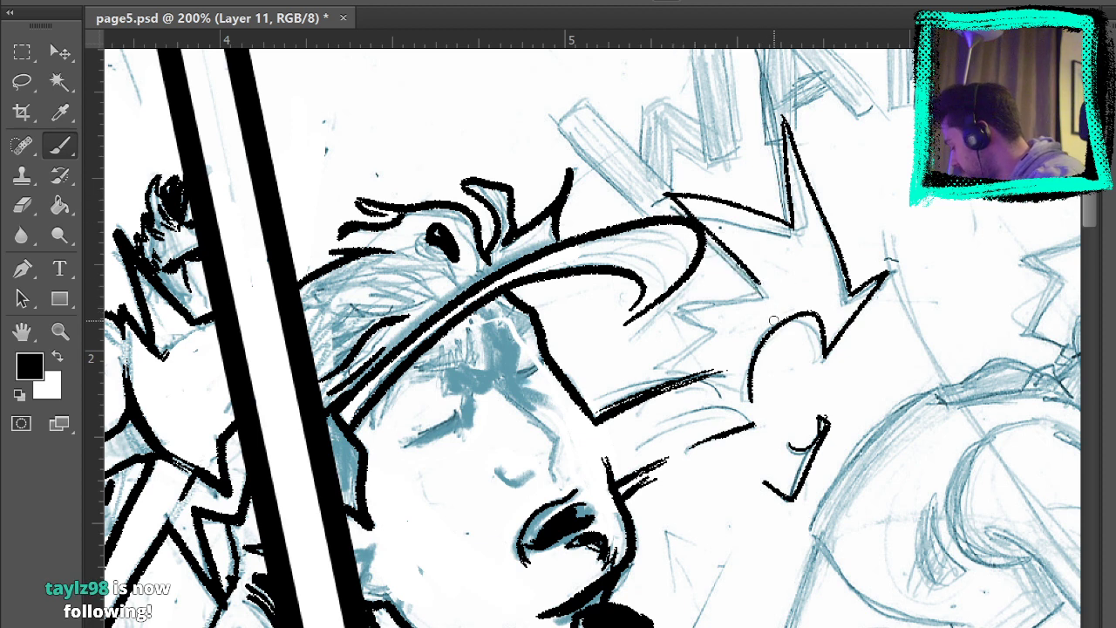
{"action": "mouse_move", "coordinate": [760, 288]}
{"action": "left_mouse_down"}
{"action": "mouse_move", "coordinate": [649, 367]}
{"action": "mouse_move", "coordinate": [722, 375]}
{"action": "left_mouse_up"}
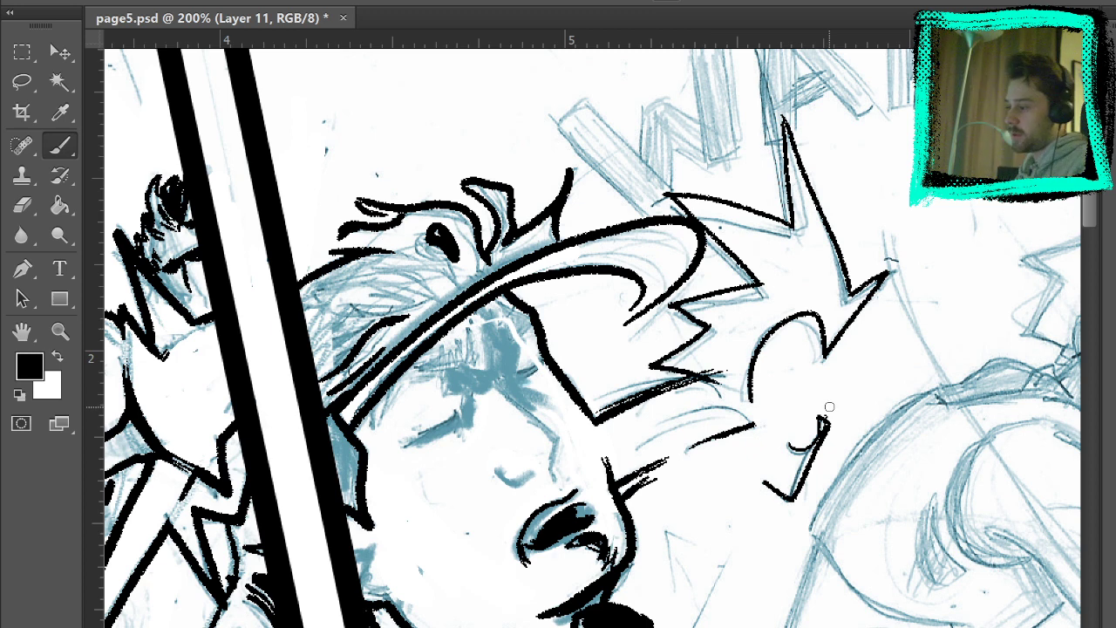
{"action": "left_click", "coordinate": [22, 205]}
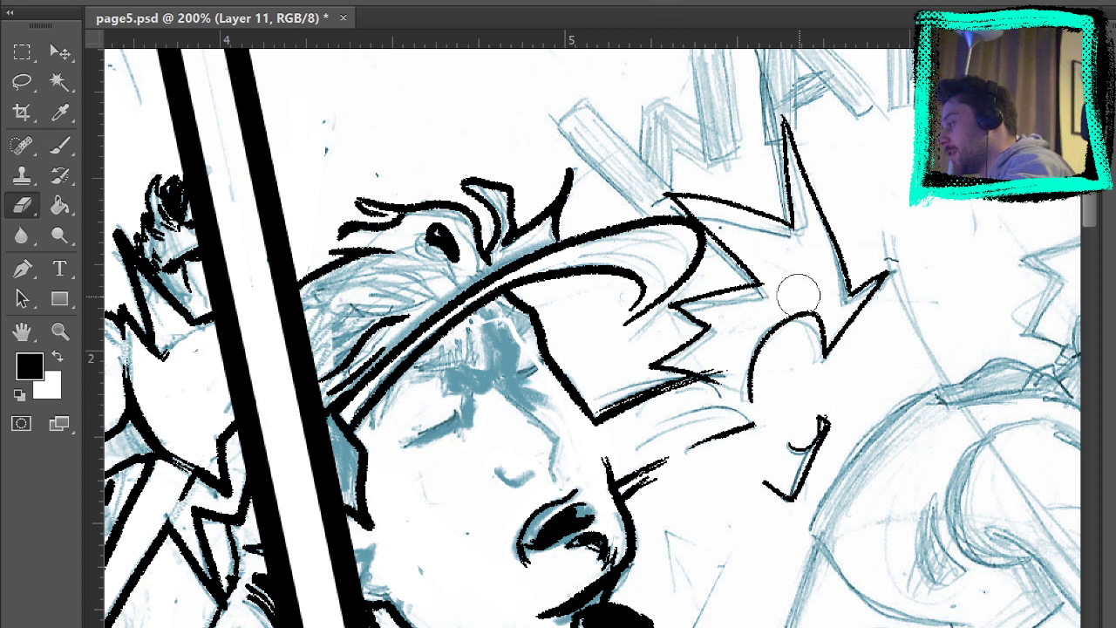
{"action": "left_click", "coordinate": [780, 275]}
{"action": "left_click", "coordinate": [68, 144]}
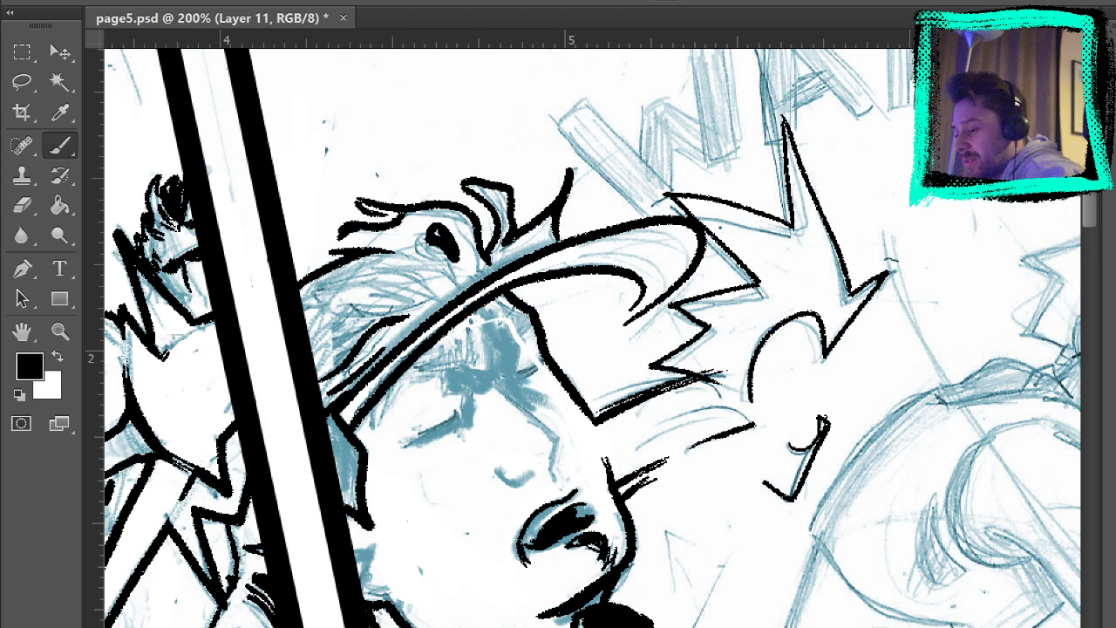
Check the inks with the pencil sketch hidden, and ink the brow strokes just below the brim.
{"action": "key", "text": "ctrl+comma"}
{"action": "key", "text": "ctrl+comma"}
{"action": "key", "text": "ctrl+comma"}
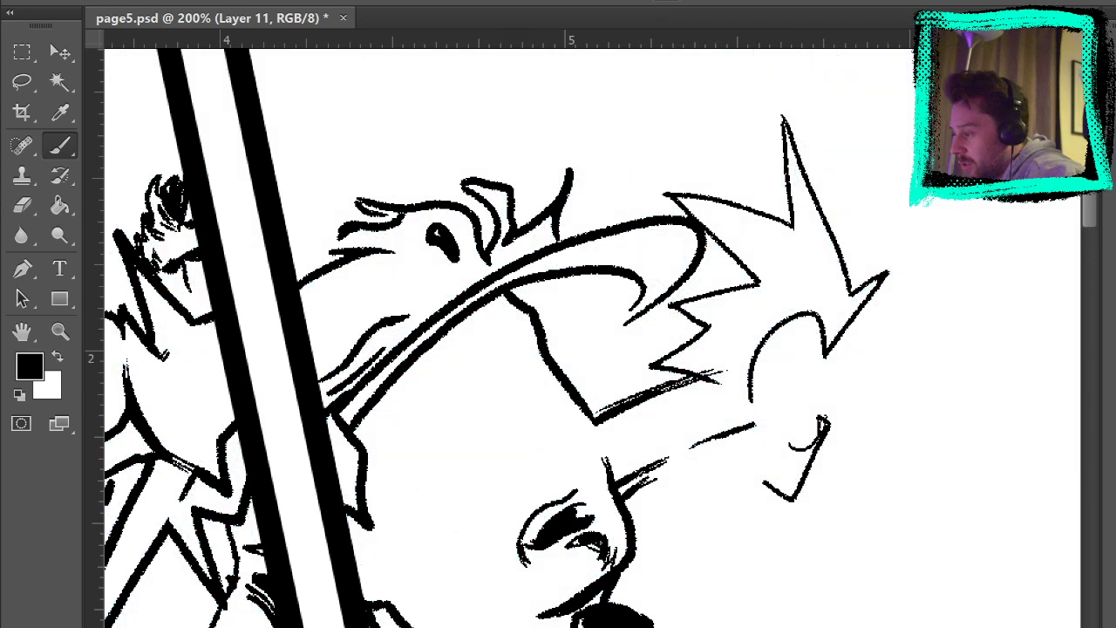
{"action": "key", "text": "ctrl+comma"}
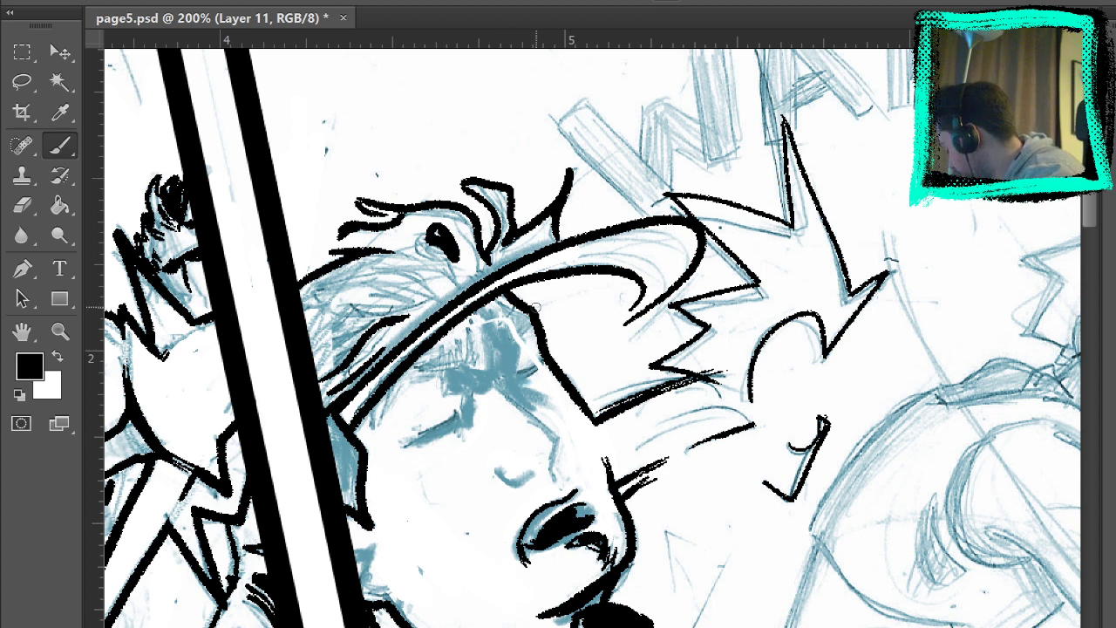
{"action": "mouse_move", "coordinate": [467, 329]}
{"action": "left_mouse_down"}
{"action": "mouse_move", "coordinate": [467, 369]}
{"action": "mouse_move", "coordinate": [458, 341]}
{"action": "mouse_move", "coordinate": [401, 369]}
{"action": "mouse_move", "coordinate": [393, 392]}
{"action": "mouse_move", "coordinate": [475, 347]}
{"action": "left_mouse_up"}
{"action": "mouse_move", "coordinate": [411, 372]}
{"action": "left_mouse_down"}
{"action": "mouse_move", "coordinate": [468, 347]}
{"action": "mouse_move", "coordinate": [406, 372]}
{"action": "left_mouse_up"}
{"action": "key", "text": "ctrl+z"}
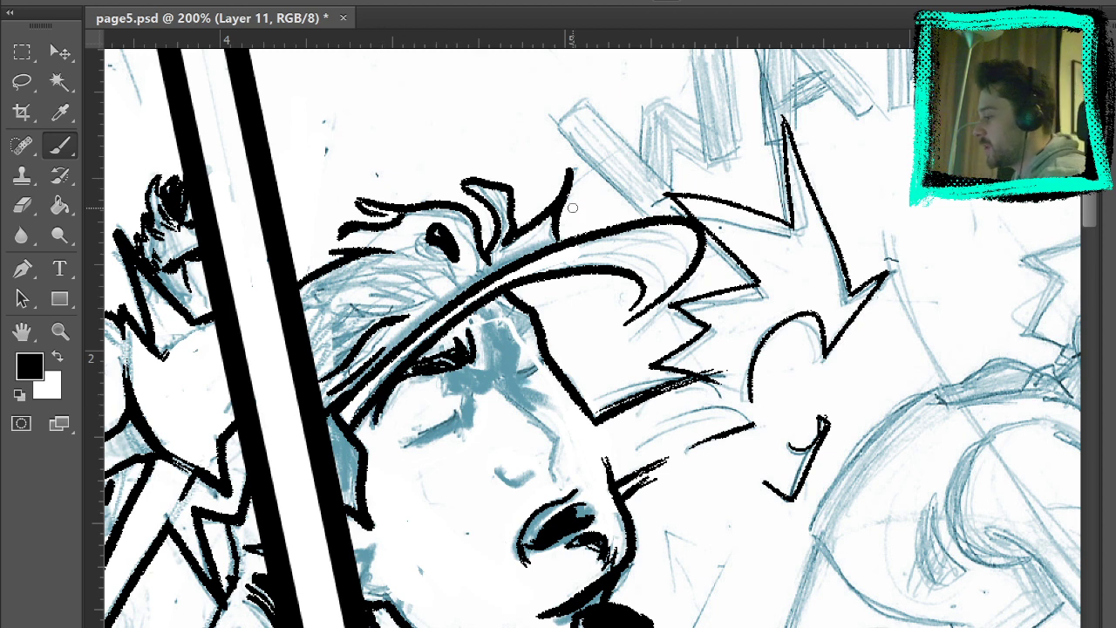
Ink the line running down the nose from the brow and fill the shadow patch above the eye with black.
{"action": "mouse_move", "coordinate": [467, 361]}
{"action": "left_mouse_down"}
{"action": "mouse_move", "coordinate": [497, 372]}
{"action": "mouse_move", "coordinate": [474, 310]}
{"action": "mouse_move", "coordinate": [488, 356]}
{"action": "mouse_move", "coordinate": [510, 307]}
{"action": "mouse_move", "coordinate": [502, 332]}
{"action": "mouse_move", "coordinate": [530, 320]}
{"action": "mouse_move", "coordinate": [516, 312]}
{"action": "mouse_move", "coordinate": [508, 324]}
{"action": "mouse_move", "coordinate": [516, 376]}
{"action": "mouse_move", "coordinate": [546, 353]}
{"action": "mouse_move", "coordinate": [540, 305]}
{"action": "mouse_move", "coordinate": [539, 367]}
{"action": "mouse_move", "coordinate": [512, 378]}
{"action": "mouse_move", "coordinate": [541, 358]}
{"action": "mouse_move", "coordinate": [525, 397]}
{"action": "mouse_move", "coordinate": [560, 404]}
{"action": "mouse_move", "coordinate": [539, 396]}
{"action": "mouse_move", "coordinate": [555, 437]}
{"action": "left_mouse_up"}
{"action": "key", "text": "ctrl+z"}
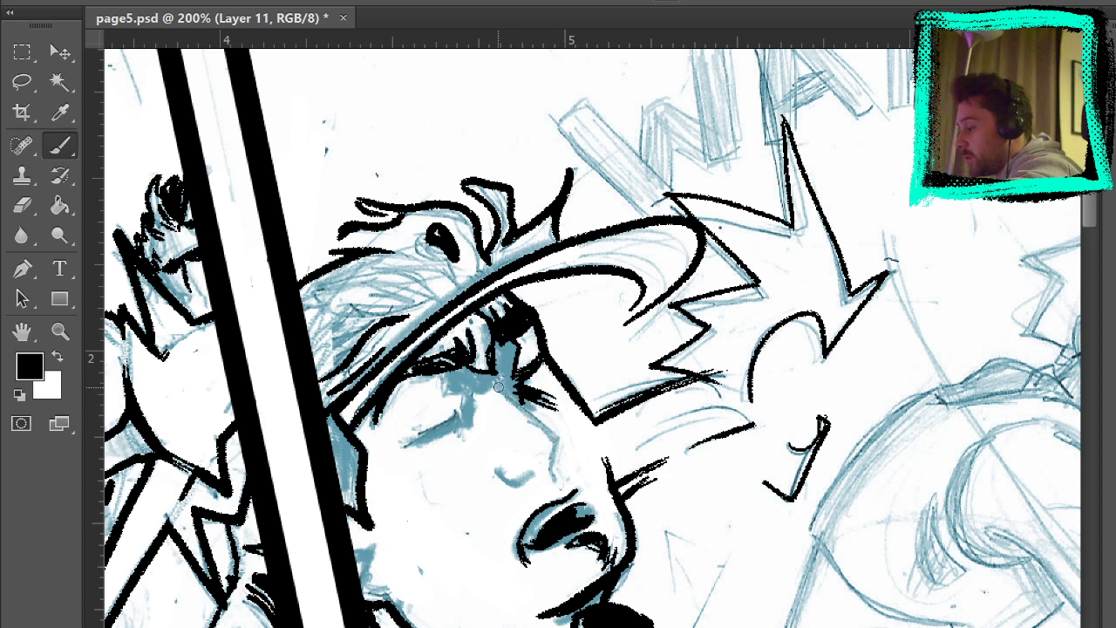
{"action": "left_click_drag", "start_coordinate": [496, 386], "coordinate": [557, 437]}
{"action": "key", "text": "ctrl+z"}
{"action": "left_click_drag", "start_coordinate": [495, 380], "coordinate": [549, 430]}
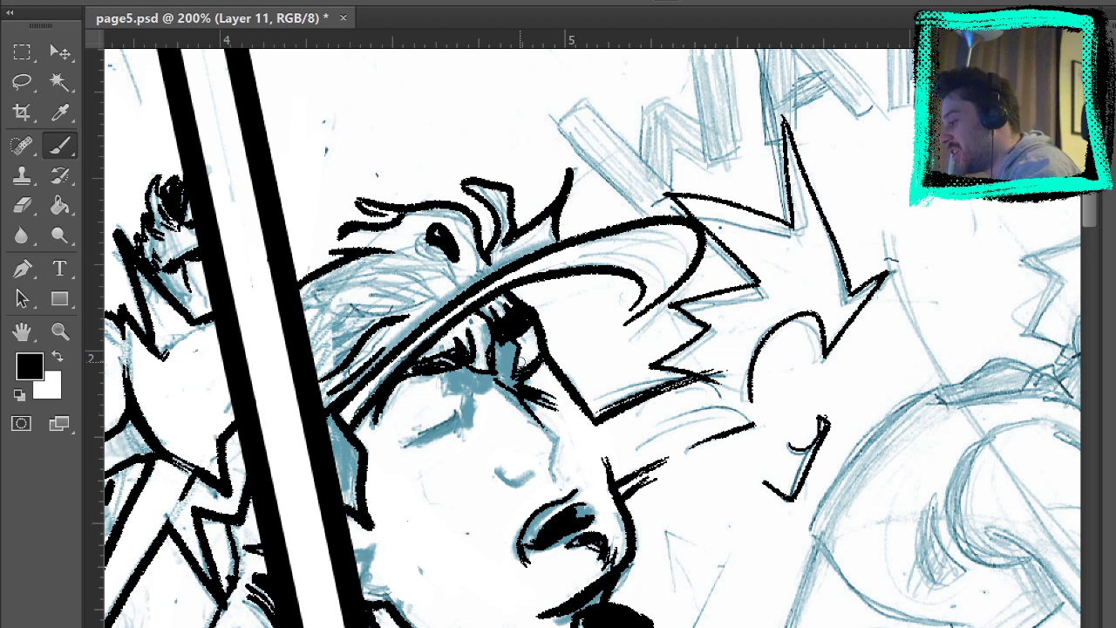
{"action": "mouse_move", "coordinate": [498, 389]}
{"action": "left_mouse_down"}
{"action": "mouse_move", "coordinate": [442, 384]}
{"action": "mouse_move", "coordinate": [455, 387]}
{"action": "left_mouse_up"}
{"action": "mouse_move", "coordinate": [448, 389]}
{"action": "left_mouse_down"}
{"action": "mouse_move", "coordinate": [461, 377]}
{"action": "mouse_move", "coordinate": [441, 381]}
{"action": "mouse_move", "coordinate": [448, 395]}
{"action": "mouse_move", "coordinate": [485, 384]}
{"action": "mouse_move", "coordinate": [464, 384]}
{"action": "mouse_move", "coordinate": [464, 416]}
{"action": "mouse_move", "coordinate": [474, 410]}
{"action": "left_mouse_up"}
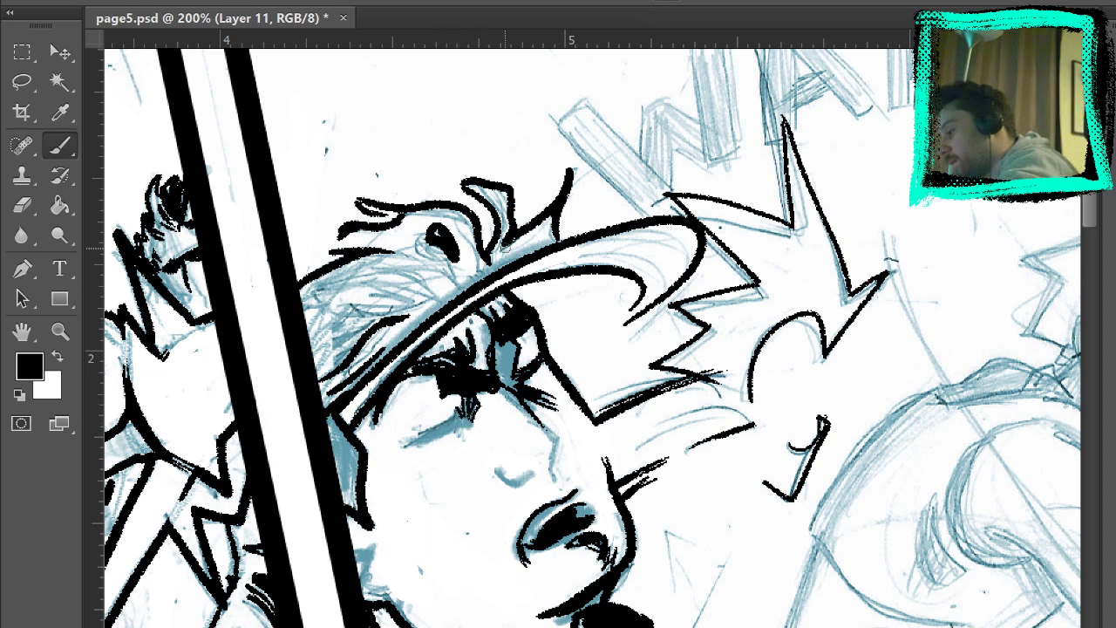
Ink the lower eyelid curve, the tip of the nose and the nostril over the sketched face.
{"action": "mouse_move", "coordinate": [460, 417]}
{"action": "left_mouse_down"}
{"action": "mouse_move", "coordinate": [405, 443]}
{"action": "mouse_move", "coordinate": [457, 414]}
{"action": "mouse_move", "coordinate": [452, 425]}
{"action": "mouse_move", "coordinate": [558, 446]}
{"action": "mouse_move", "coordinate": [546, 427]}
{"action": "mouse_move", "coordinate": [553, 474]}
{"action": "left_mouse_up"}
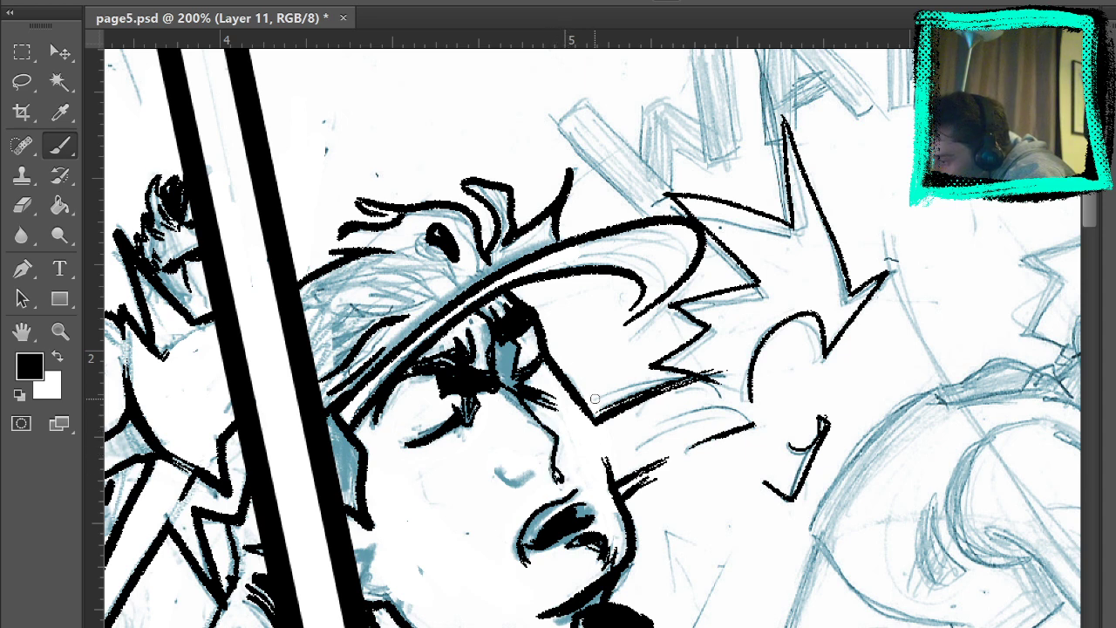
{"action": "left_click_drag", "start_coordinate": [525, 478], "coordinate": [497, 466]}
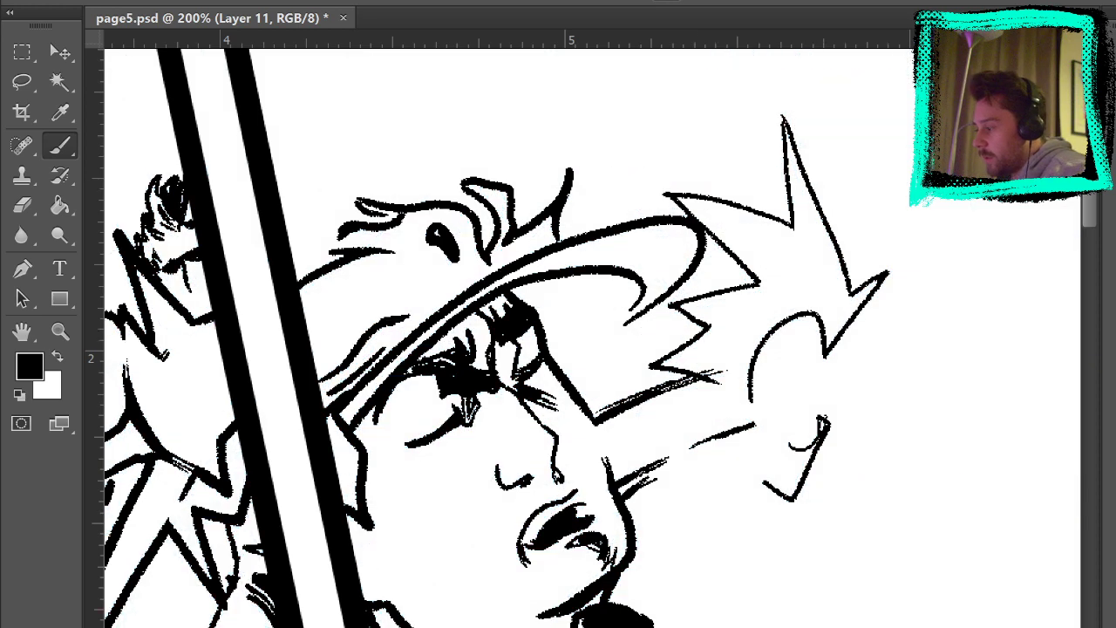
{"action": "left_click_drag", "start_coordinate": [547, 422], "coordinate": [565, 466]}
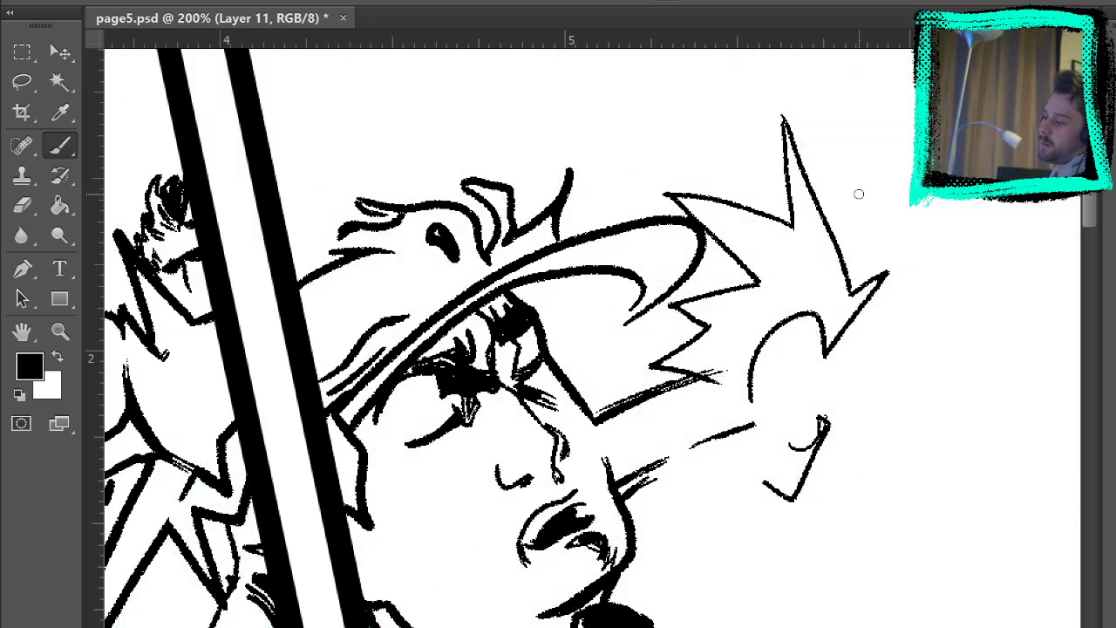
Build up the dark shadow between the brows and around the eye with dense black hatching strokes.
{"action": "left_click", "coordinate": [1114, 624]}
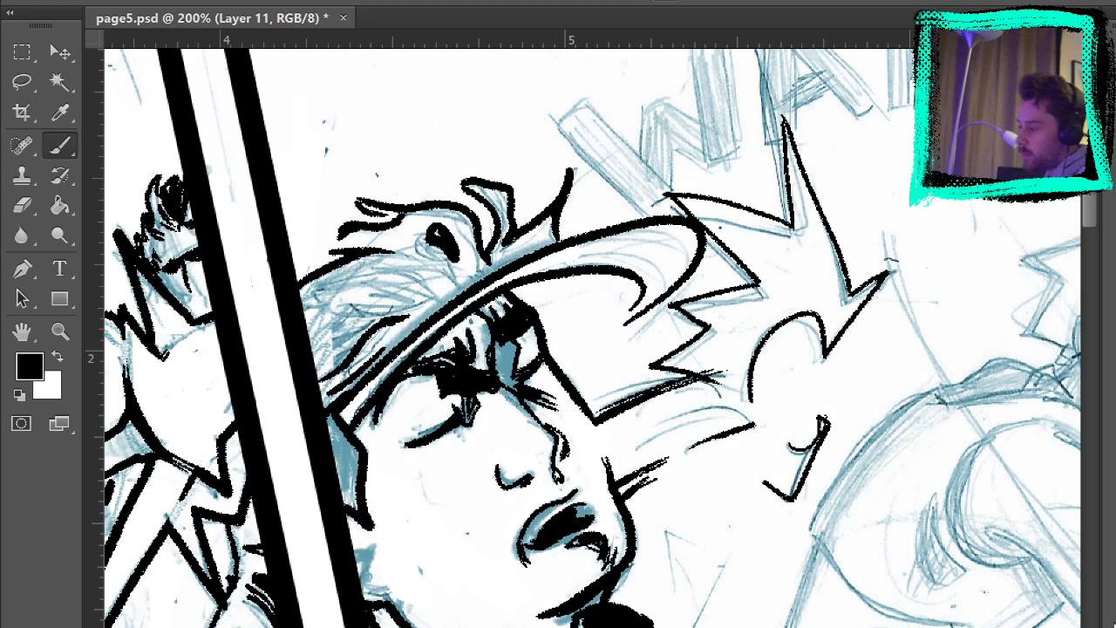
{"action": "left_click_drag", "start_coordinate": [495, 341], "coordinate": [499, 382]}
{"action": "left_click_drag", "start_coordinate": [498, 346], "coordinate": [508, 387]}
{"action": "mouse_move", "coordinate": [503, 345]}
{"action": "left_mouse_down"}
{"action": "mouse_move", "coordinate": [511, 388]}
{"action": "mouse_move", "coordinate": [515, 369]}
{"action": "left_mouse_up"}
{"action": "left_click_drag", "start_coordinate": [511, 348], "coordinate": [516, 390]}
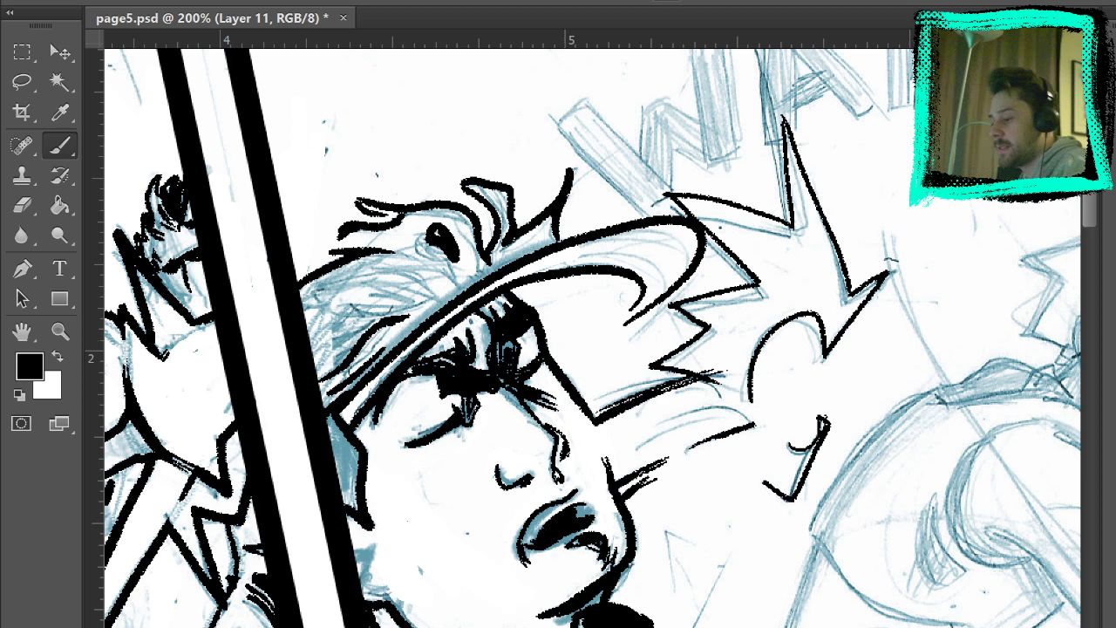
{"action": "left_click", "coordinate": [1114, 624]}
{"action": "left_click", "coordinate": [1114, 625]}
{"action": "left_click", "coordinate": [1114, 624]}
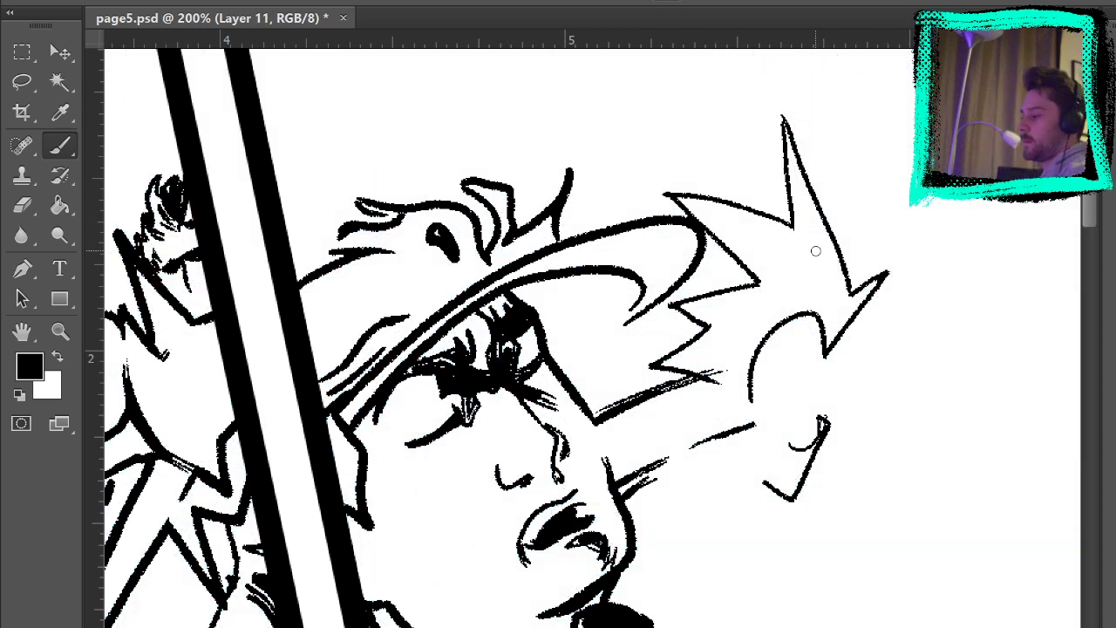
{"action": "mouse_move", "coordinate": [475, 333]}
{"action": "left_mouse_down"}
{"action": "mouse_move", "coordinate": [491, 406]}
{"action": "mouse_move", "coordinate": [475, 422]}
{"action": "left_mouse_up"}
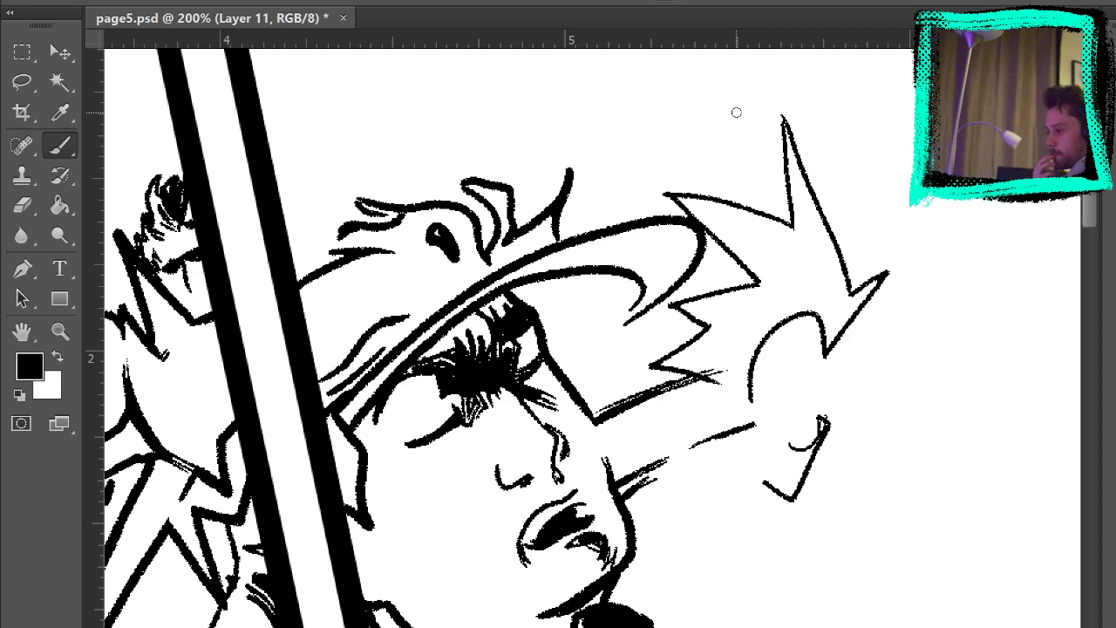
{"action": "key", "text": "ctrl+comma"}
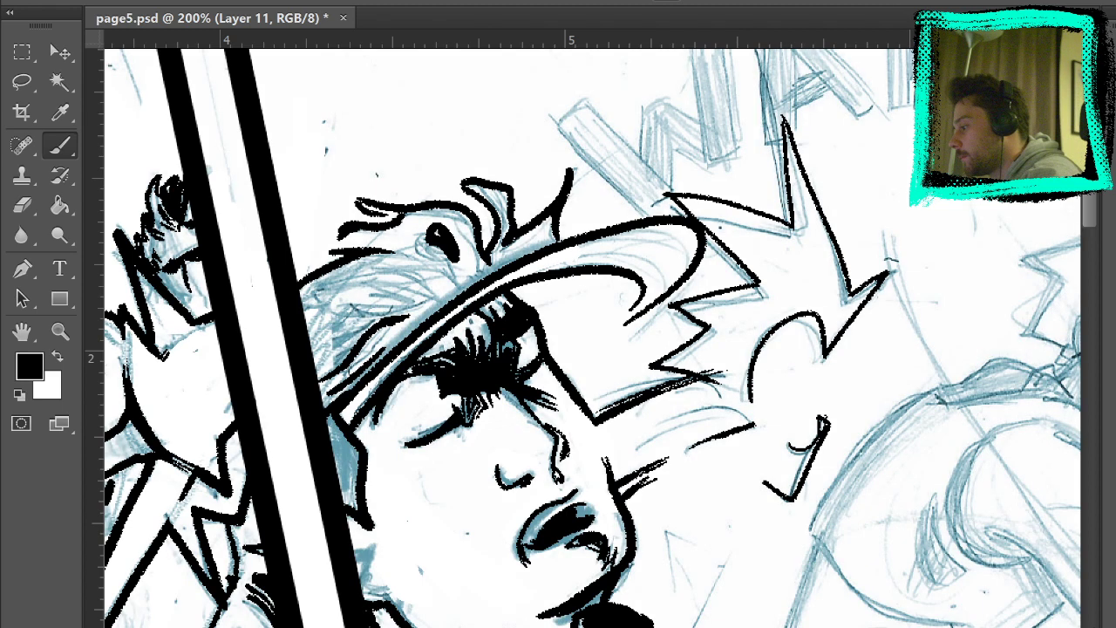
Add thin black shading strokes to the dark curl and the tuft of hair above the brim.
{"action": "mouse_move", "coordinate": [428, 240]}
{"action": "left_mouse_down"}
{"action": "mouse_move", "coordinate": [401, 242]}
{"action": "mouse_move", "coordinate": [432, 238]}
{"action": "mouse_move", "coordinate": [459, 265]}
{"action": "left_mouse_up"}
{"action": "left_click_drag", "start_coordinate": [442, 220], "coordinate": [466, 274]}
{"action": "left_click_drag", "start_coordinate": [503, 214], "coordinate": [502, 241]}
{"action": "left_click_drag", "start_coordinate": [488, 190], "coordinate": [506, 215]}
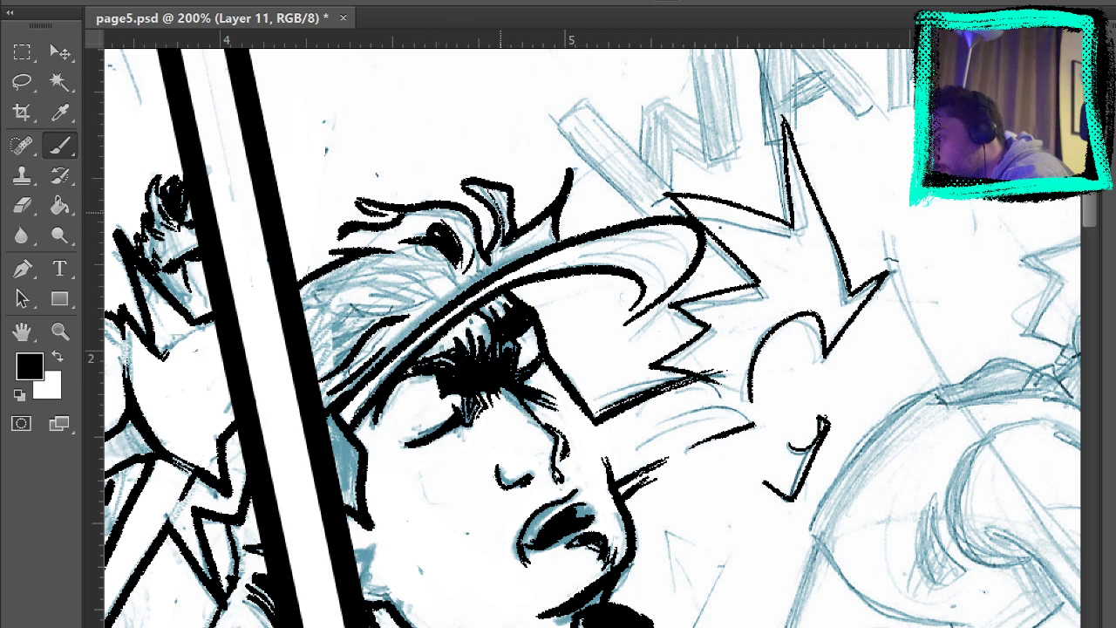
{"action": "left_click_drag", "start_coordinate": [479, 162], "coordinate": [490, 179]}
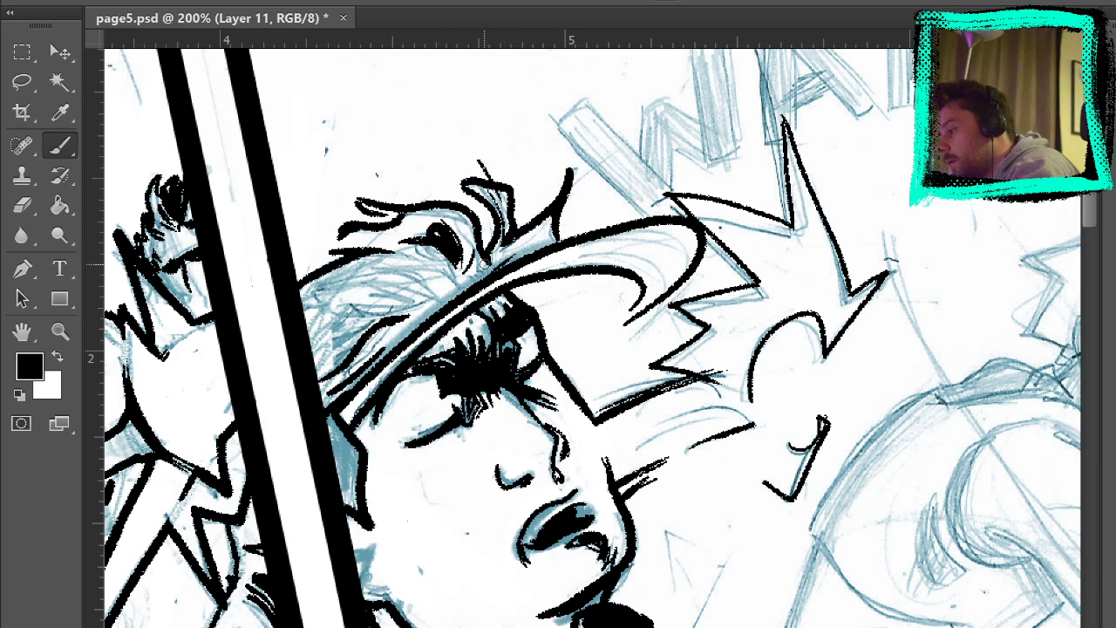
Ink flowing strands and hatching across the hair between the diagonal pole and the brim.
{"action": "left_click_drag", "start_coordinate": [310, 361], "coordinate": [421, 302]}
{"action": "left_click_drag", "start_coordinate": [309, 366], "coordinate": [367, 321]}
{"action": "left_click_drag", "start_coordinate": [328, 349], "coordinate": [363, 323]}
{"action": "left_click_drag", "start_coordinate": [328, 351], "coordinate": [356, 326]}
{"action": "mouse_move", "coordinate": [317, 373]}
{"action": "left_mouse_down"}
{"action": "mouse_move", "coordinate": [369, 321]}
{"action": "mouse_move", "coordinate": [443, 299]}
{"action": "left_mouse_up"}
{"action": "left_click_drag", "start_coordinate": [384, 270], "coordinate": [441, 298]}
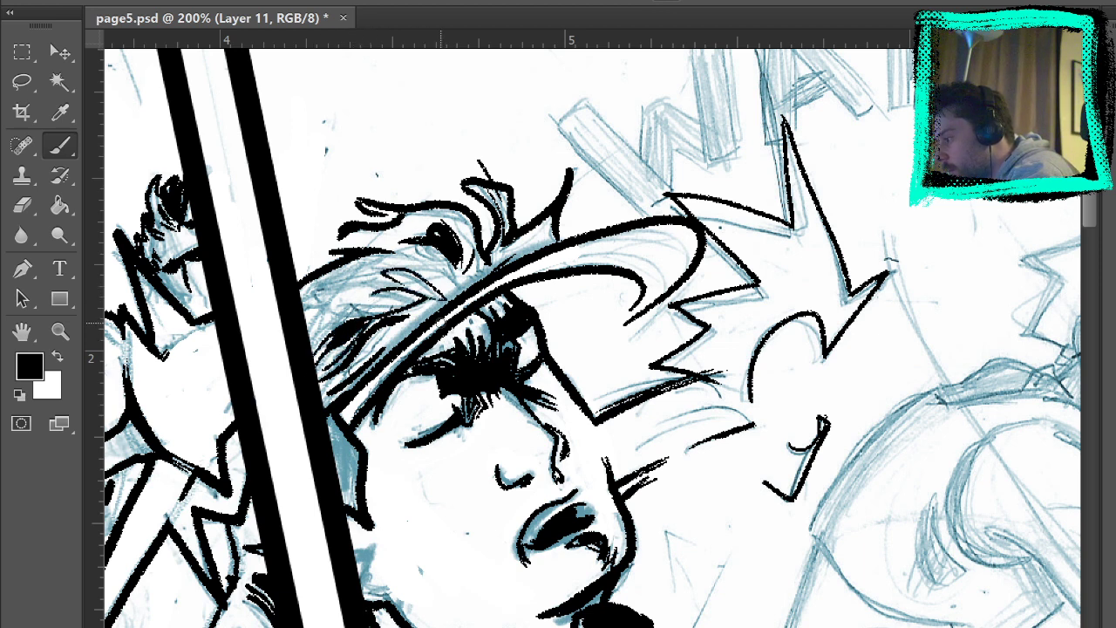
{"action": "left_click_drag", "start_coordinate": [348, 302], "coordinate": [403, 284]}
{"action": "mouse_move", "coordinate": [301, 306]}
{"action": "left_mouse_down"}
{"action": "mouse_move", "coordinate": [386, 277]}
{"action": "mouse_move", "coordinate": [327, 284]}
{"action": "mouse_move", "coordinate": [425, 258]}
{"action": "mouse_move", "coordinate": [450, 263]}
{"action": "left_mouse_up"}
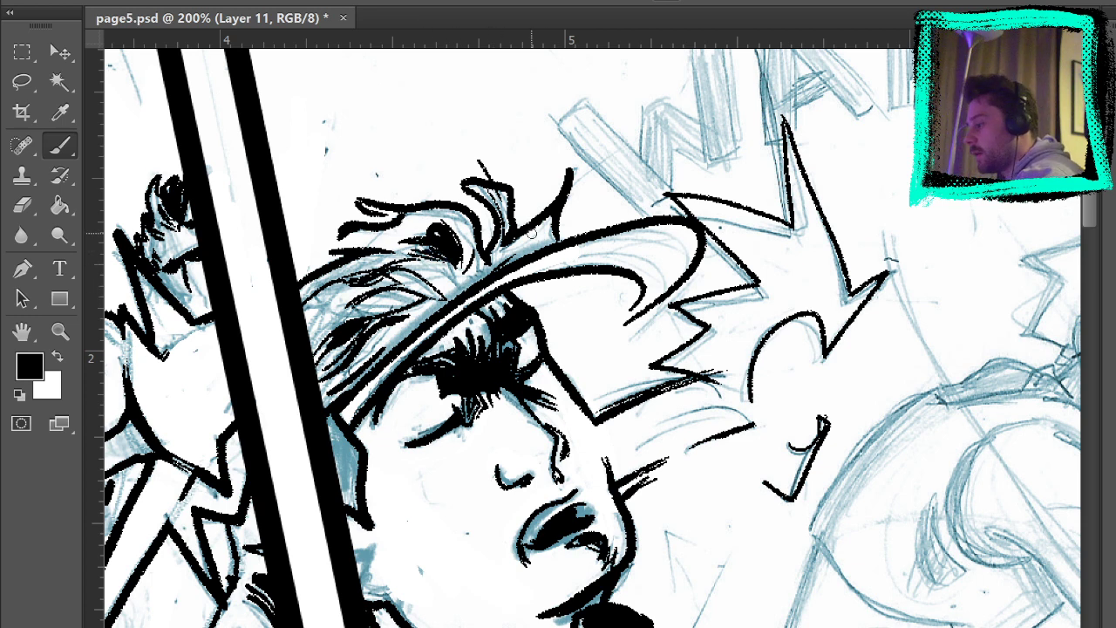
Fill the shape beside the pole below the brim solid black and cut white highlight strokes into its upper end.
{"action": "left_click_drag", "start_coordinate": [330, 416], "coordinate": [357, 466]}
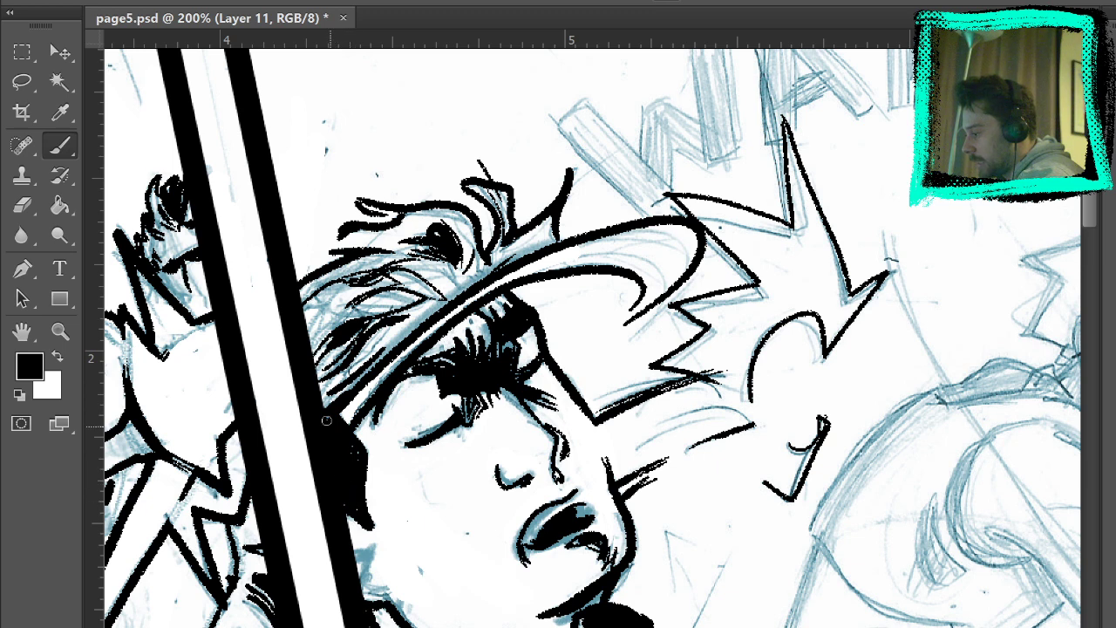
{"action": "mouse_move", "coordinate": [326, 420]}
{"action": "left_mouse_down"}
{"action": "mouse_move", "coordinate": [349, 447]}
{"action": "mouse_move", "coordinate": [348, 403]}
{"action": "mouse_move", "coordinate": [365, 390]}
{"action": "left_mouse_up"}
{"action": "left_click_drag", "start_coordinate": [340, 435], "coordinate": [363, 404]}
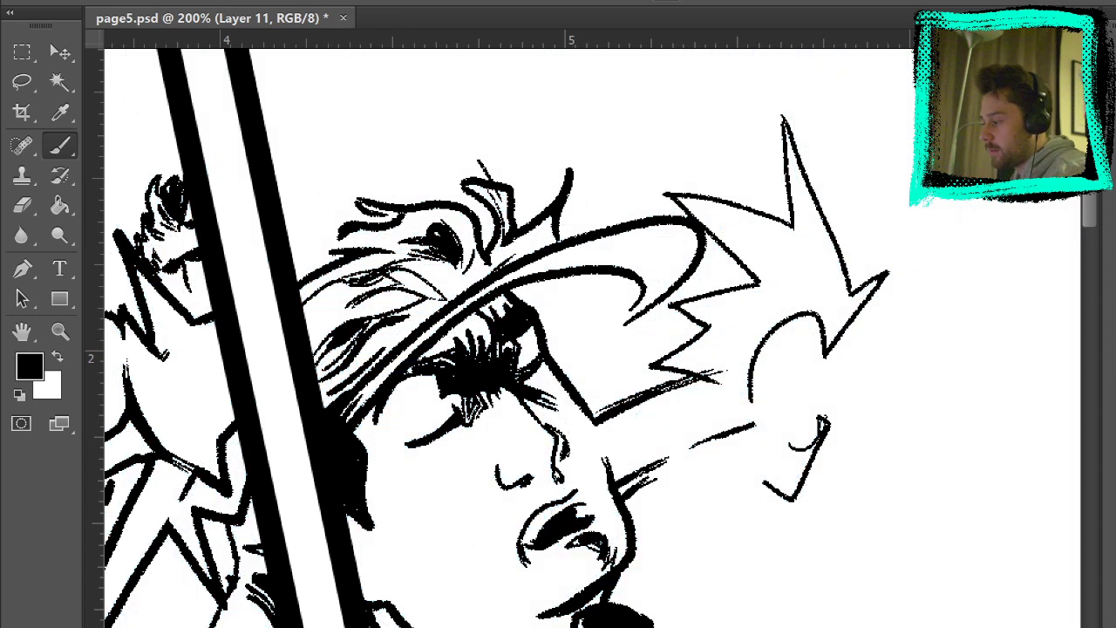
{"action": "left_click", "coordinate": [55, 356]}
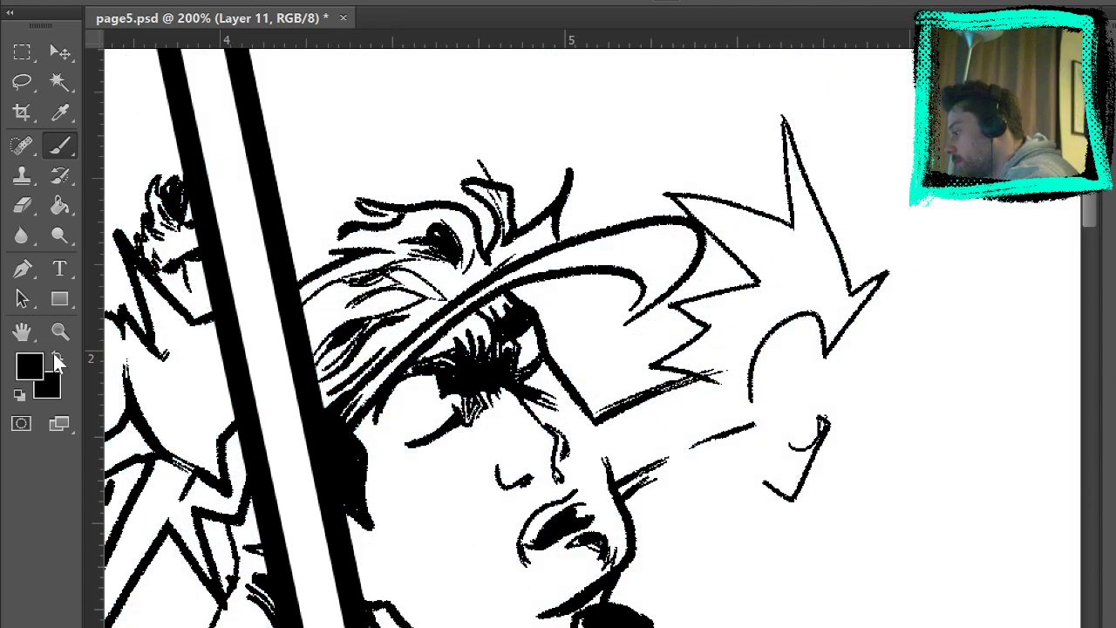
{"action": "left_click_drag", "start_coordinate": [338, 440], "coordinate": [374, 383]}
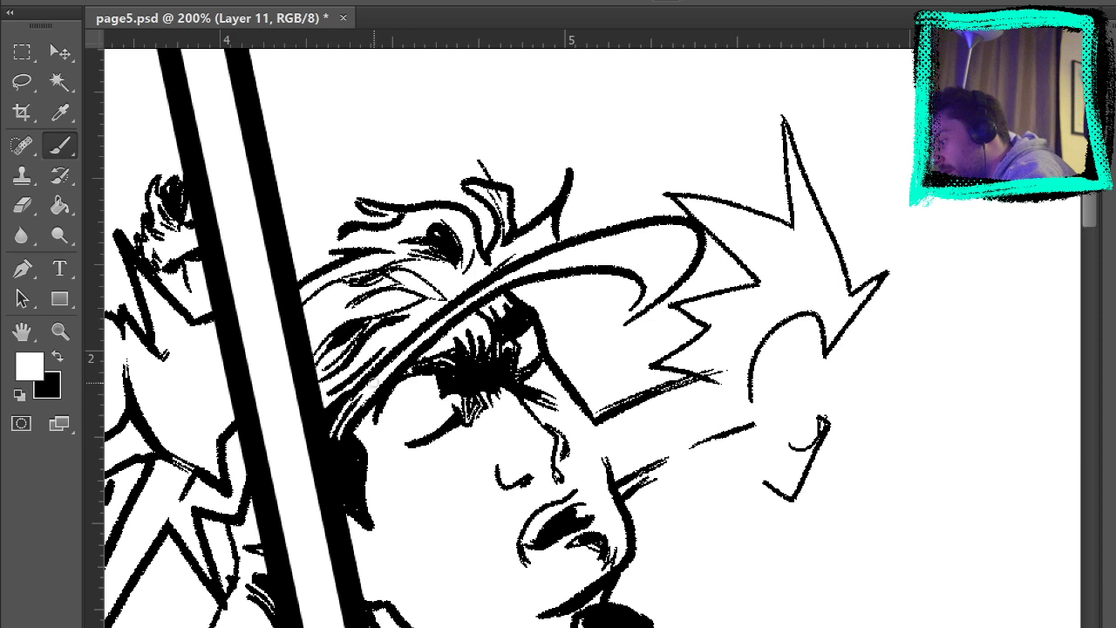
{"action": "key", "text": "x"}
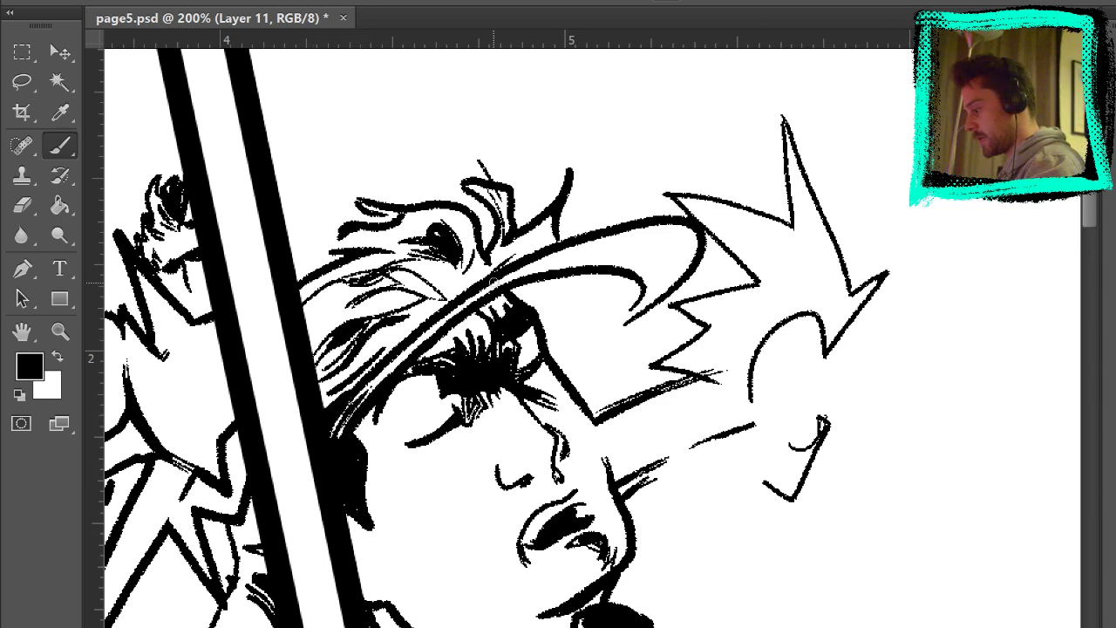
Show the blue sketch again and ink small dark details beside the pole at the back of the character's jaw.
{"action": "key", "text": "ctrl+comma"}
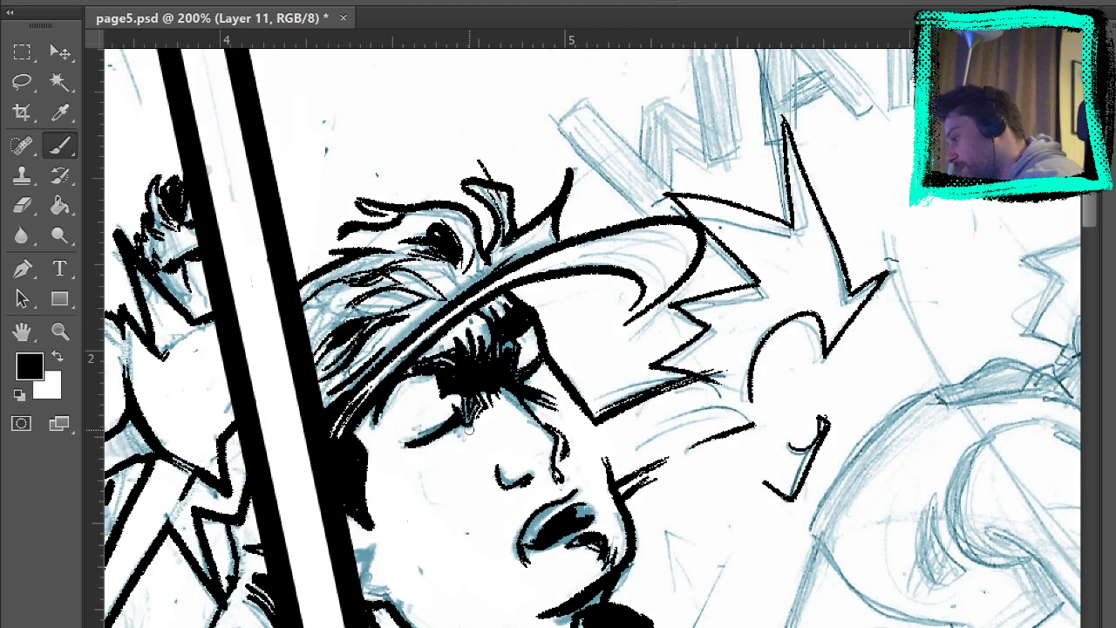
{"action": "left_click_drag", "start_coordinate": [443, 397], "coordinate": [459, 402]}
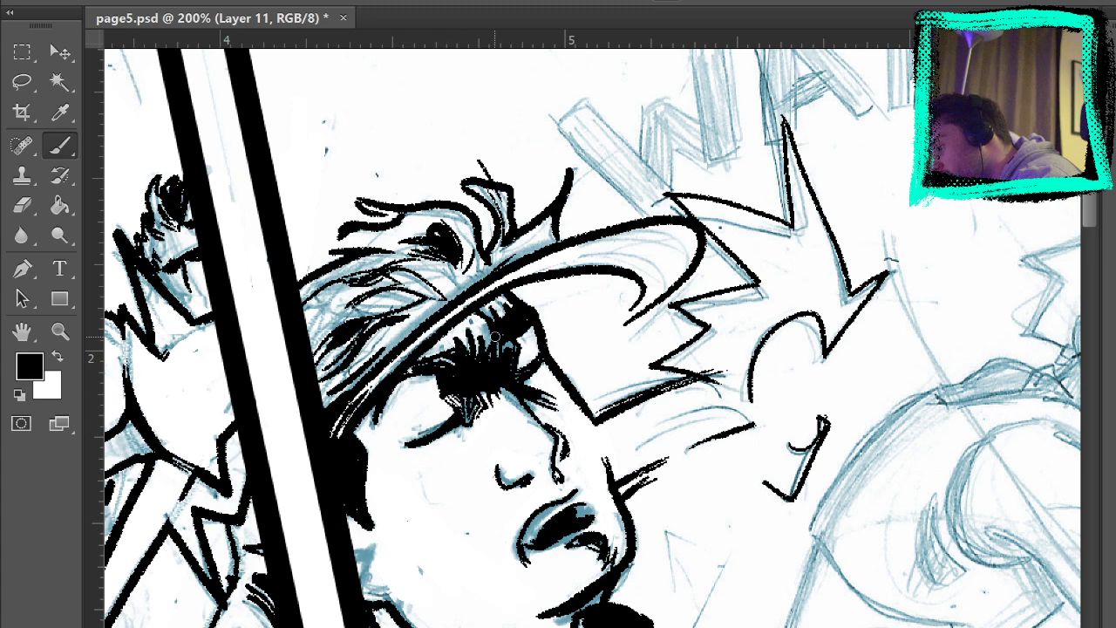
{"action": "left_click_drag", "start_coordinate": [682, 424], "coordinate": [792, 231]}
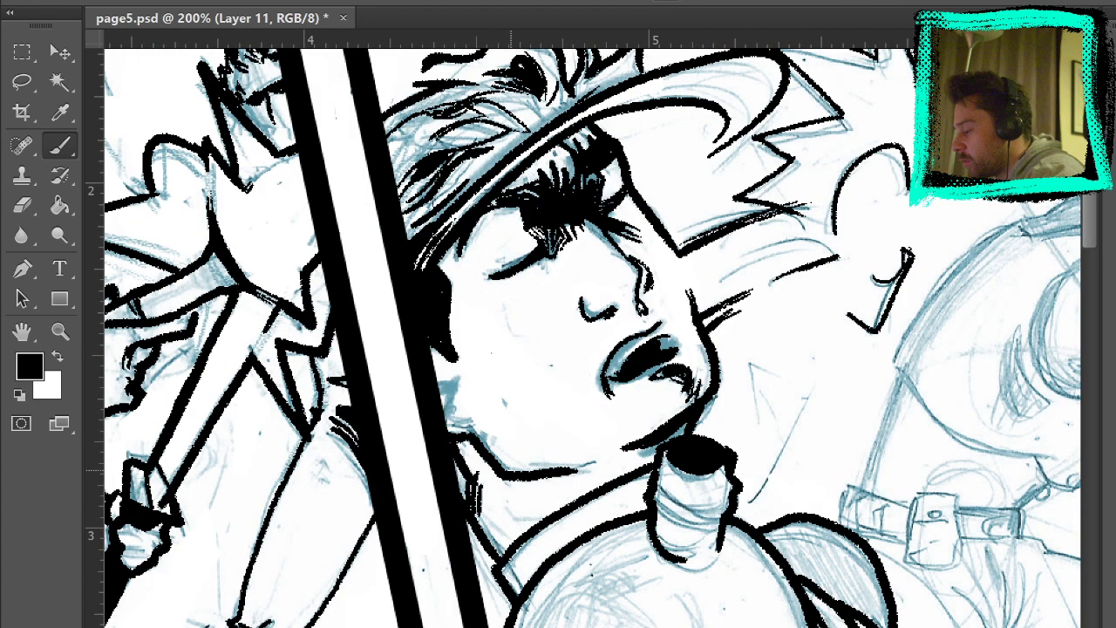
{"action": "left_click_drag", "start_coordinate": [463, 388], "coordinate": [441, 402]}
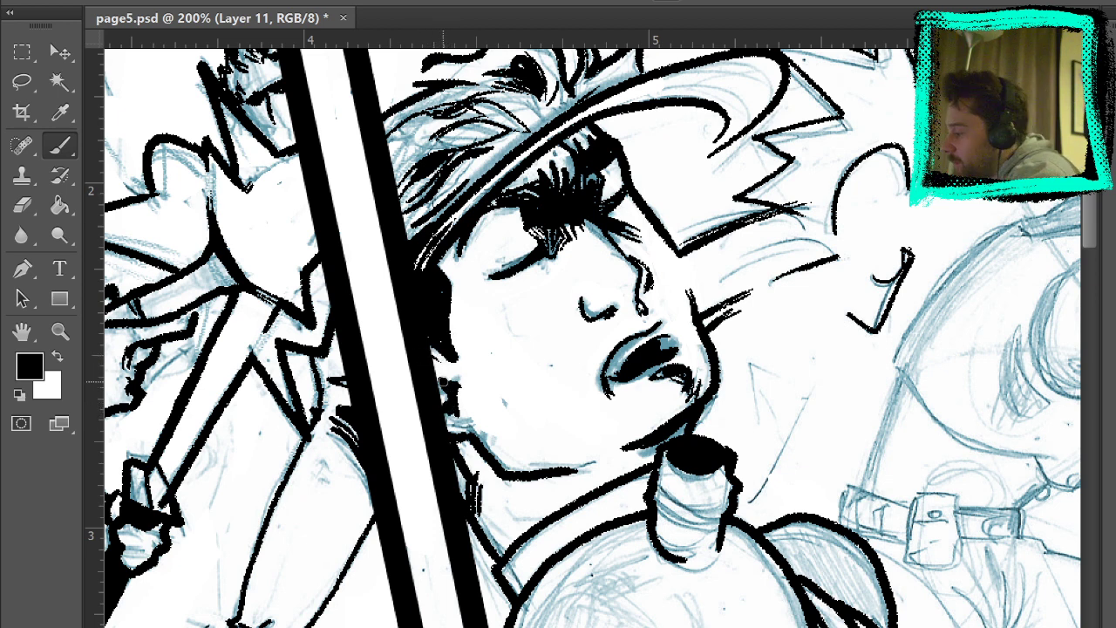
{"action": "left_click_drag", "start_coordinate": [442, 380], "coordinate": [455, 379]}
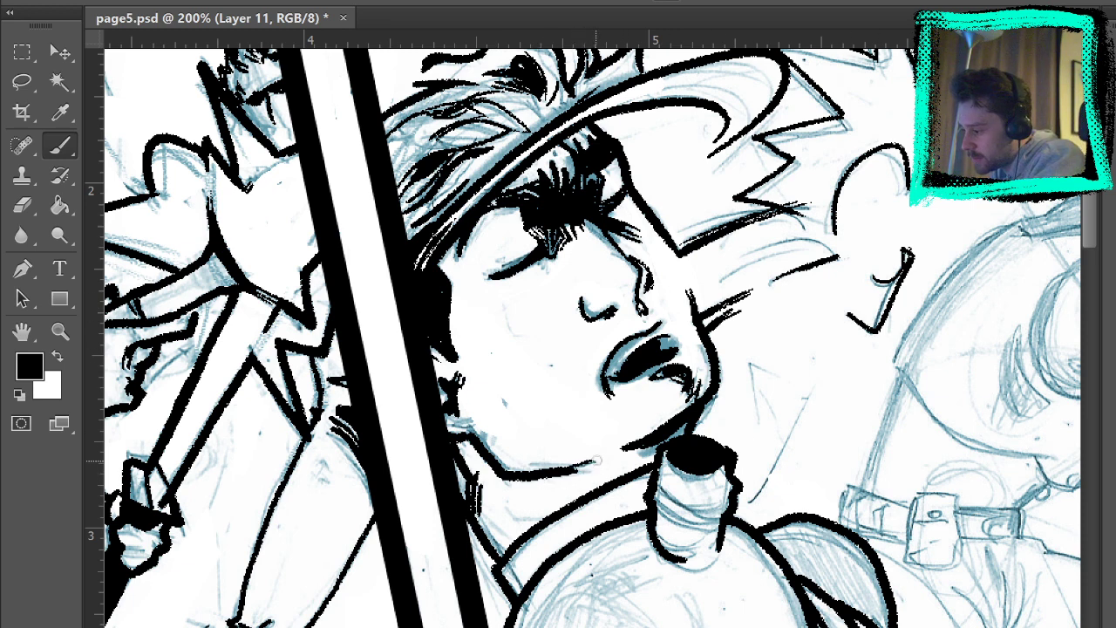
Feather the end of the jawline, fill the shadow under the chin, and thicken the black neck shadow beside the pole.
{"action": "left_click_drag", "start_coordinate": [598, 460], "coordinate": [554, 478]}
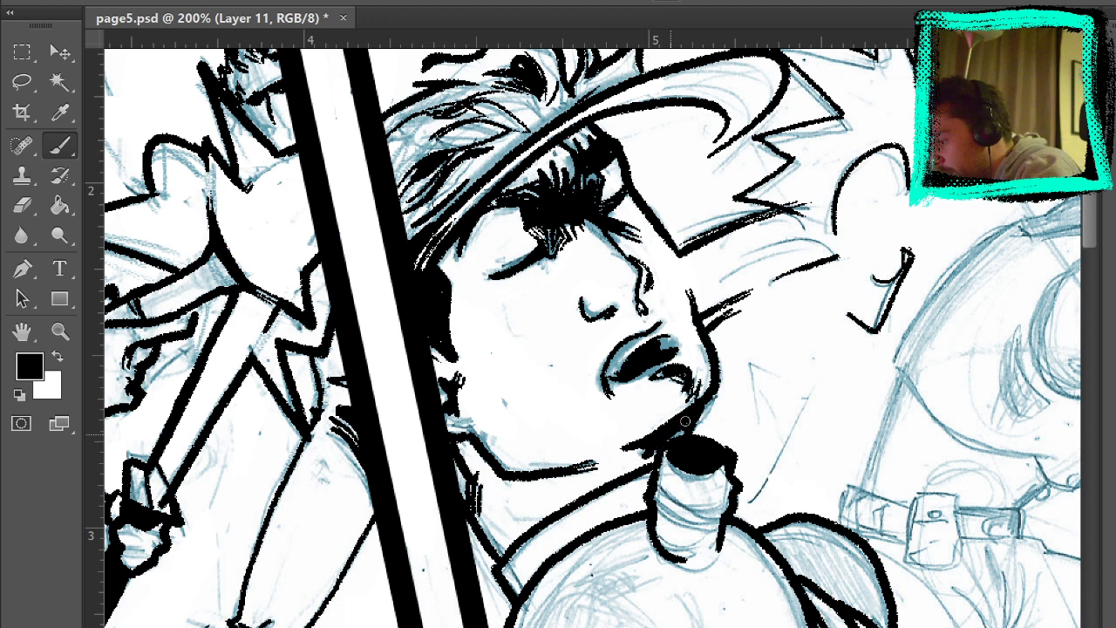
{"action": "left_click_drag", "start_coordinate": [685, 421], "coordinate": [674, 436]}
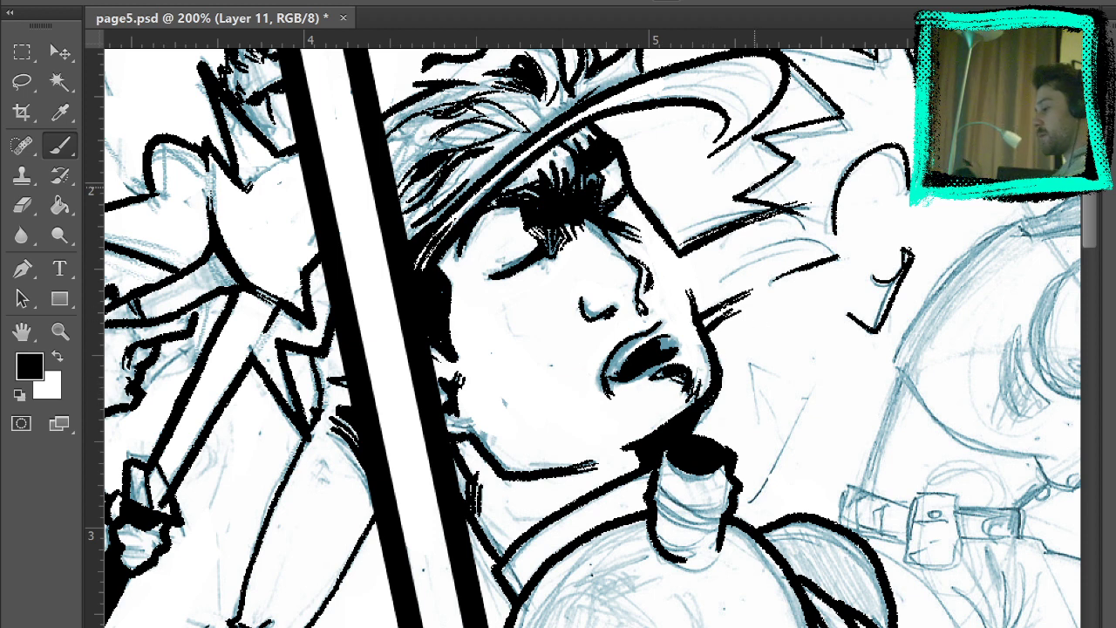
{"action": "left_click_drag", "start_coordinate": [479, 520], "coordinate": [505, 555]}
{"action": "left_click_drag", "start_coordinate": [467, 495], "coordinate": [457, 470]}
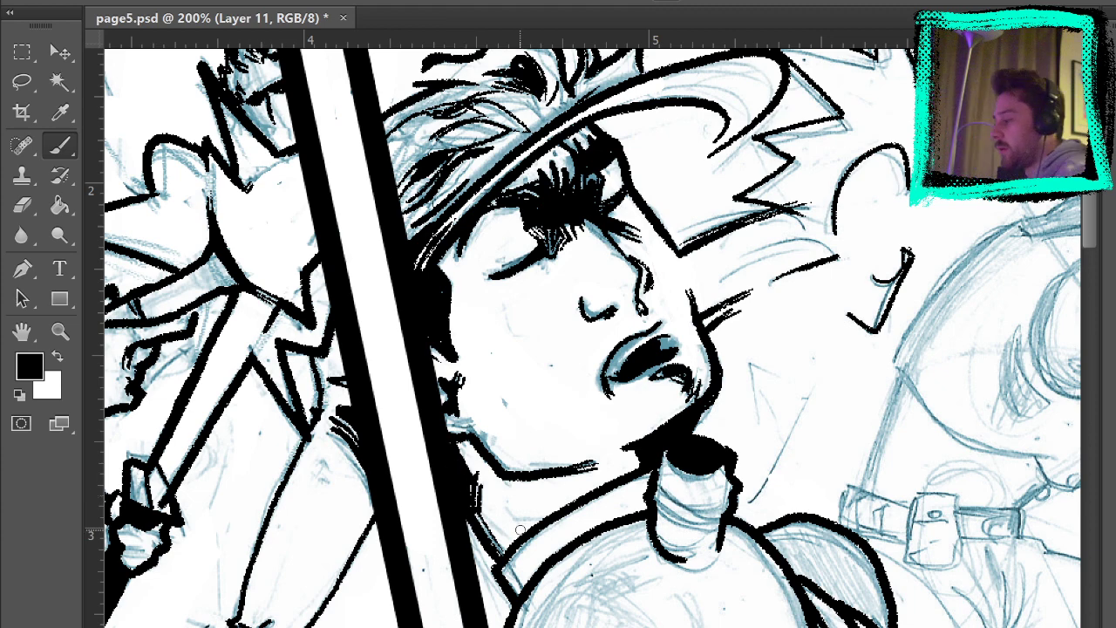
Ink a wavy black band on the rounded form below the neck and fill the outlined oval beside it solid black.
{"action": "mouse_move", "coordinate": [928, 568]}
{"action": "left_mouse_down"}
{"action": "mouse_move", "coordinate": [944, 518]}
{"action": "mouse_move", "coordinate": [906, 621]}
{"action": "left_mouse_up"}
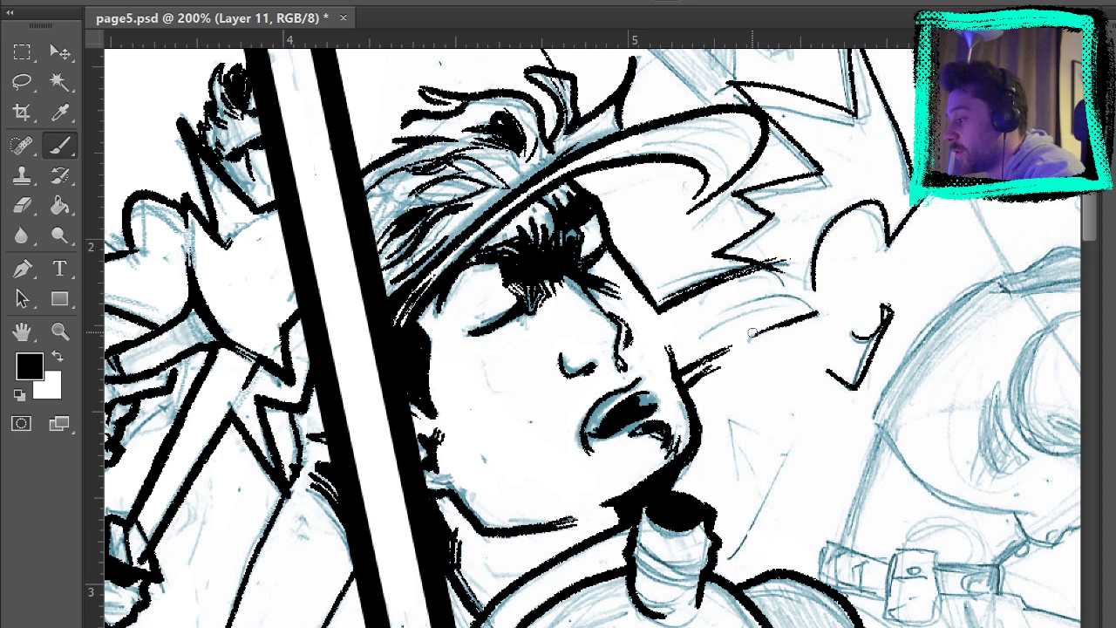
{"action": "mouse_move", "coordinate": [749, 422]}
{"action": "left_mouse_down"}
{"action": "mouse_move", "coordinate": [746, 382]}
{"action": "mouse_move", "coordinate": [686, 474]}
{"action": "left_mouse_up"}
{"action": "mouse_move", "coordinate": [801, 427]}
{"action": "left_mouse_down"}
{"action": "mouse_move", "coordinate": [793, 457]}
{"action": "mouse_move", "coordinate": [838, 79]}
{"action": "left_mouse_up"}
{"action": "mouse_move", "coordinate": [627, 582]}
{"action": "left_mouse_down"}
{"action": "mouse_move", "coordinate": [555, 342]}
{"action": "mouse_move", "coordinate": [444, 276]}
{"action": "mouse_move", "coordinate": [501, 450]}
{"action": "mouse_move", "coordinate": [564, 457]}
{"action": "mouse_move", "coordinate": [577, 437]}
{"action": "left_mouse_up"}
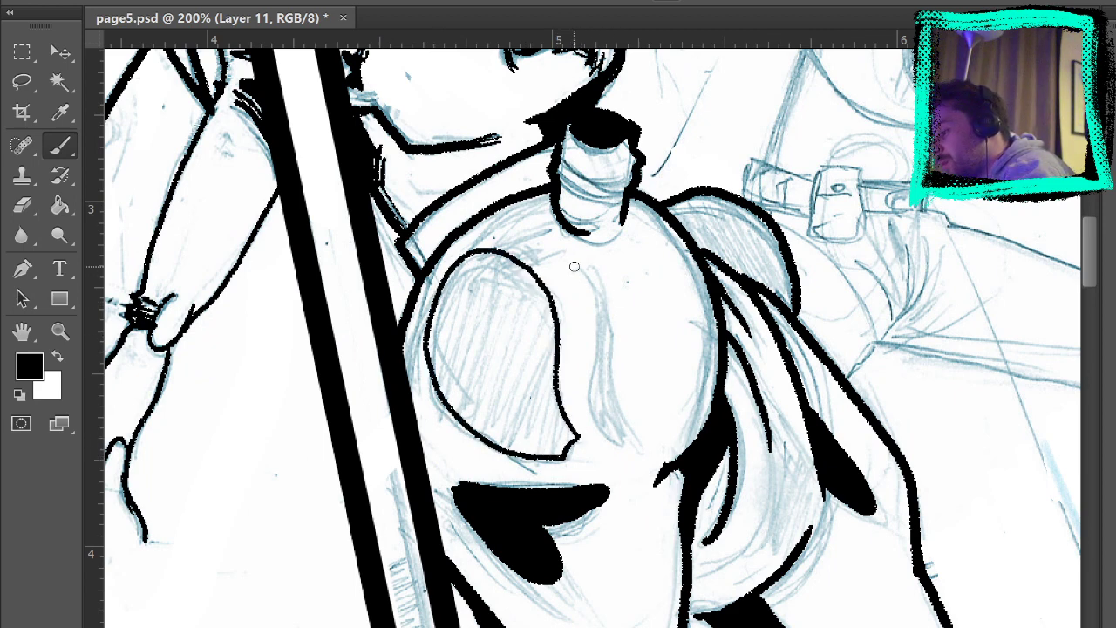
{"action": "mouse_move", "coordinate": [573, 266]}
{"action": "left_mouse_down"}
{"action": "mouse_move", "coordinate": [597, 307]}
{"action": "mouse_move", "coordinate": [593, 391]}
{"action": "mouse_move", "coordinate": [623, 444]}
{"action": "mouse_move", "coordinate": [633, 428]}
{"action": "mouse_move", "coordinate": [614, 383]}
{"action": "mouse_move", "coordinate": [612, 328]}
{"action": "mouse_move", "coordinate": [573, 263]}
{"action": "mouse_move", "coordinate": [622, 338]}
{"action": "mouse_move", "coordinate": [615, 349]}
{"action": "mouse_move", "coordinate": [613, 313]}
{"action": "mouse_move", "coordinate": [614, 324]}
{"action": "mouse_move", "coordinate": [586, 273]}
{"action": "mouse_move", "coordinate": [606, 315]}
{"action": "mouse_move", "coordinate": [604, 341]}
{"action": "mouse_move", "coordinate": [600, 302]}
{"action": "mouse_move", "coordinate": [606, 419]}
{"action": "mouse_move", "coordinate": [634, 443]}
{"action": "mouse_move", "coordinate": [608, 375]}
{"action": "mouse_move", "coordinate": [633, 441]}
{"action": "mouse_move", "coordinate": [627, 429]}
{"action": "mouse_move", "coordinate": [621, 443]}
{"action": "mouse_move", "coordinate": [601, 413]}
{"action": "mouse_move", "coordinate": [596, 375]}
{"action": "mouse_move", "coordinate": [598, 412]}
{"action": "mouse_move", "coordinate": [621, 444]}
{"action": "mouse_move", "coordinate": [598, 414]}
{"action": "mouse_move", "coordinate": [600, 313]}
{"action": "mouse_move", "coordinate": [587, 397]}
{"action": "left_mouse_up"}
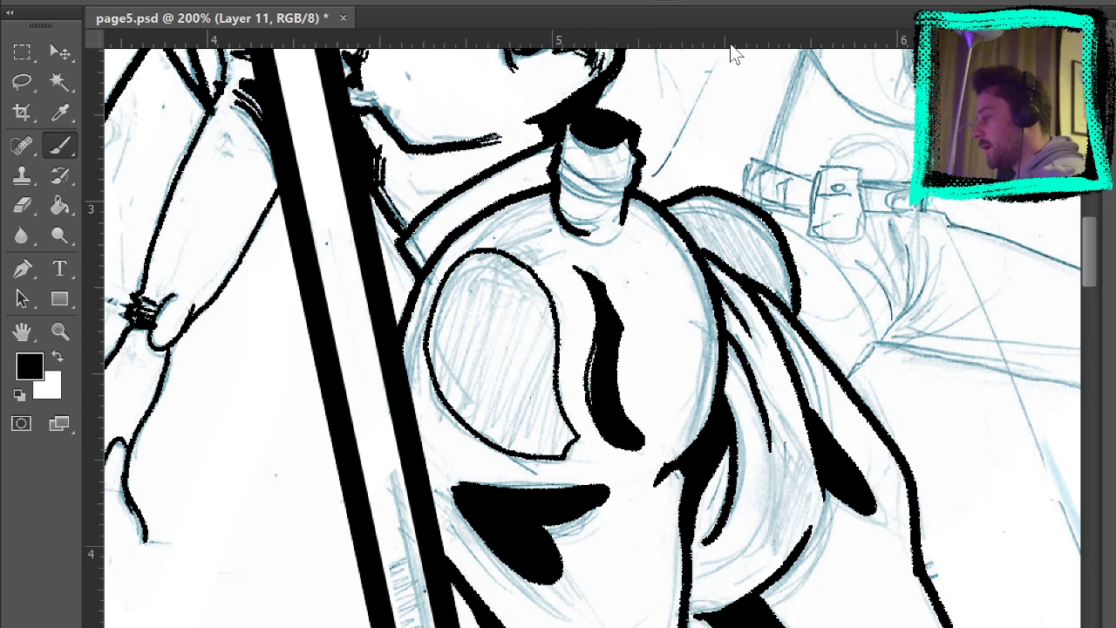
{"action": "left_click", "coordinate": [61, 206]}
{"action": "left_click", "coordinate": [516, 381]}
{"action": "key", "text": "b"}
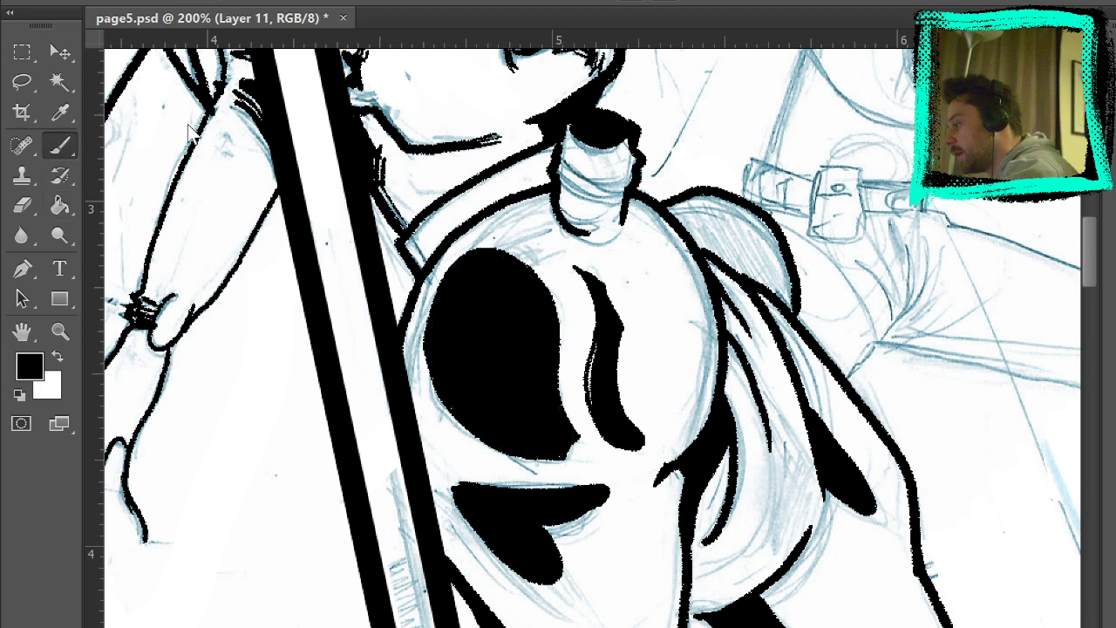
{"action": "left_click_drag", "start_coordinate": [473, 248], "coordinate": [538, 209]}
{"action": "left_click_drag", "start_coordinate": [494, 245], "coordinate": [531, 219]}
{"action": "key", "text": "ctrl+alt+z"}
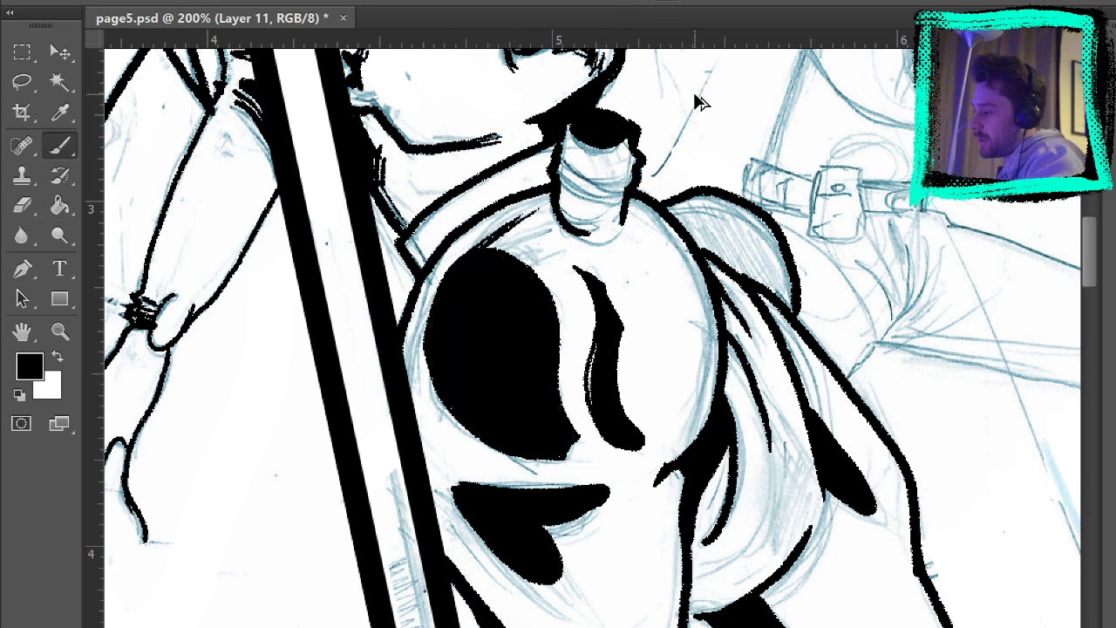
{"action": "key", "text": "ctrl+alt+z"}
Hatch diagonal black strokes from the top of the filled oval toward the base of the narrow neck piece.
{"action": "mouse_move", "coordinate": [472, 250]}
{"action": "left_mouse_down"}
{"action": "mouse_move", "coordinate": [509, 221]}
{"action": "mouse_move", "coordinate": [546, 227]}
{"action": "left_mouse_up"}
{"action": "mouse_move", "coordinate": [497, 246]}
{"action": "left_mouse_down"}
{"action": "mouse_move", "coordinate": [532, 235]}
{"action": "mouse_move", "coordinate": [505, 250]}
{"action": "left_mouse_up"}
{"action": "left_click_drag", "start_coordinate": [563, 223], "coordinate": [511, 256]}
{"action": "left_click_drag", "start_coordinate": [575, 236], "coordinate": [525, 264]}
{"action": "left_click_drag", "start_coordinate": [585, 225], "coordinate": [526, 265]}
{"action": "left_click_drag", "start_coordinate": [610, 227], "coordinate": [549, 258]}
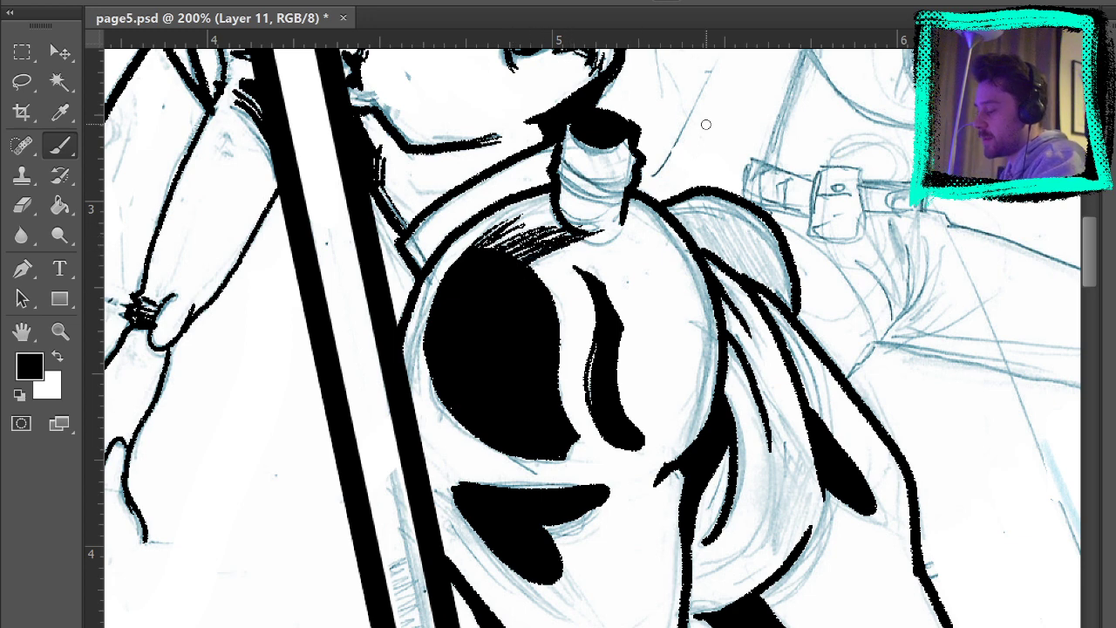
Add thin curved shading strokes just inside the far edge of the rounded form, beyond the wavy band.
{"action": "left_click_drag", "start_coordinate": [689, 268], "coordinate": [702, 357]}
{"action": "left_click_drag", "start_coordinate": [693, 399], "coordinate": [686, 424]}
{"action": "left_click_drag", "start_coordinate": [727, 375], "coordinate": [720, 385]}
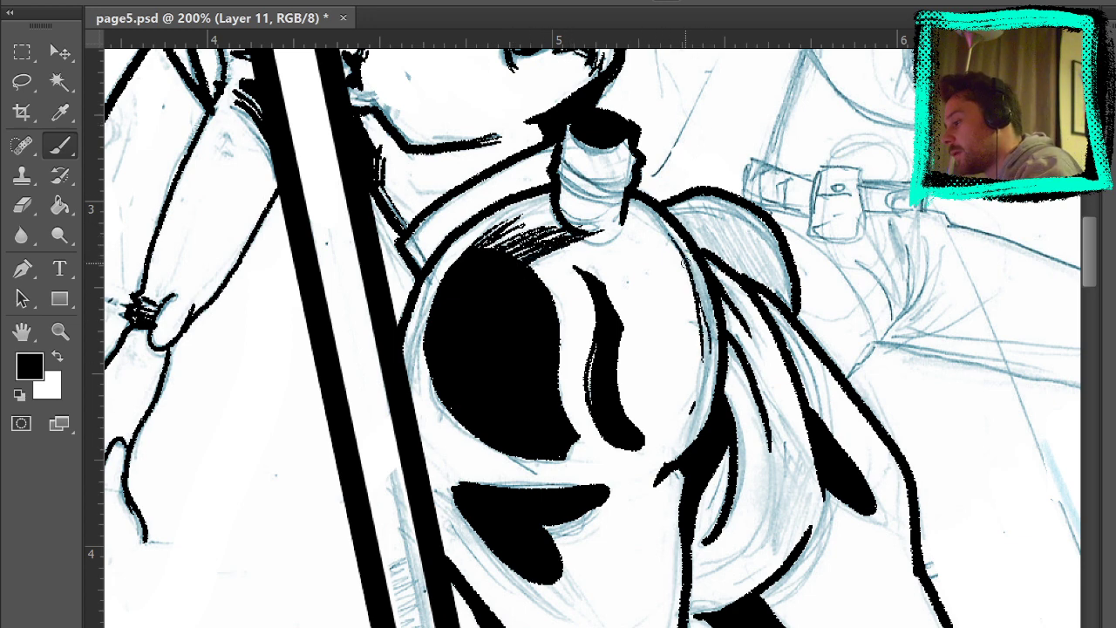
{"action": "left_click_drag", "start_coordinate": [706, 291], "coordinate": [704, 352]}
{"action": "left_click_drag", "start_coordinate": [709, 324], "coordinate": [704, 358]}
Erase the stray ink at the base of the narrow neck piece, ink curved bands around it, and check the inks without the sketch.
{"action": "left_click", "coordinate": [21, 206]}
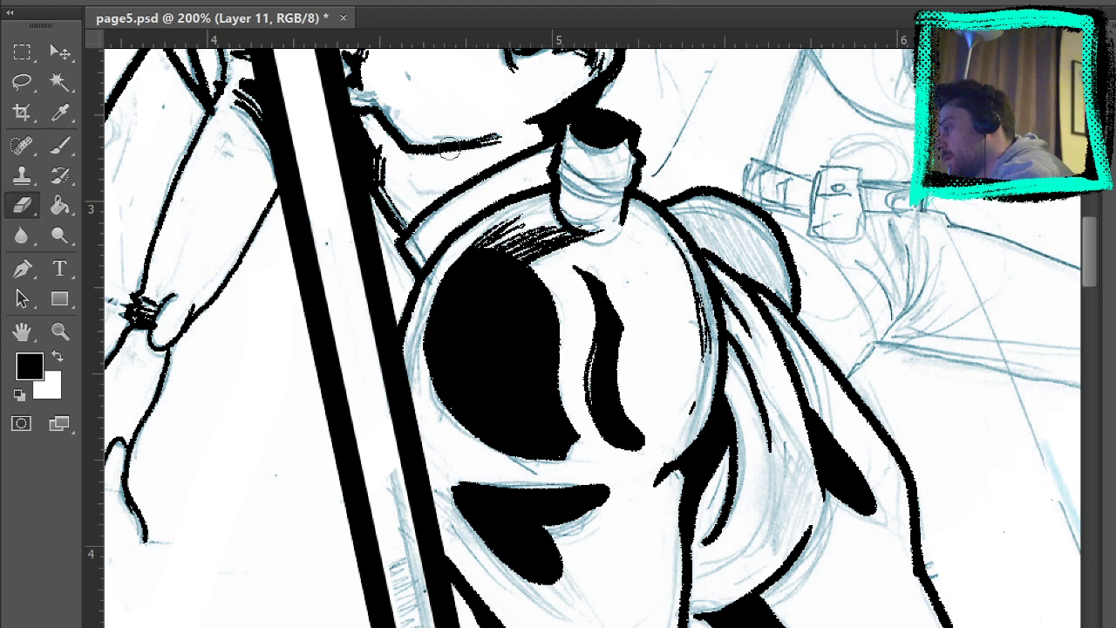
{"action": "left_click_drag", "start_coordinate": [575, 214], "coordinate": [620, 213]}
{"action": "left_click", "coordinate": [61, 148]}
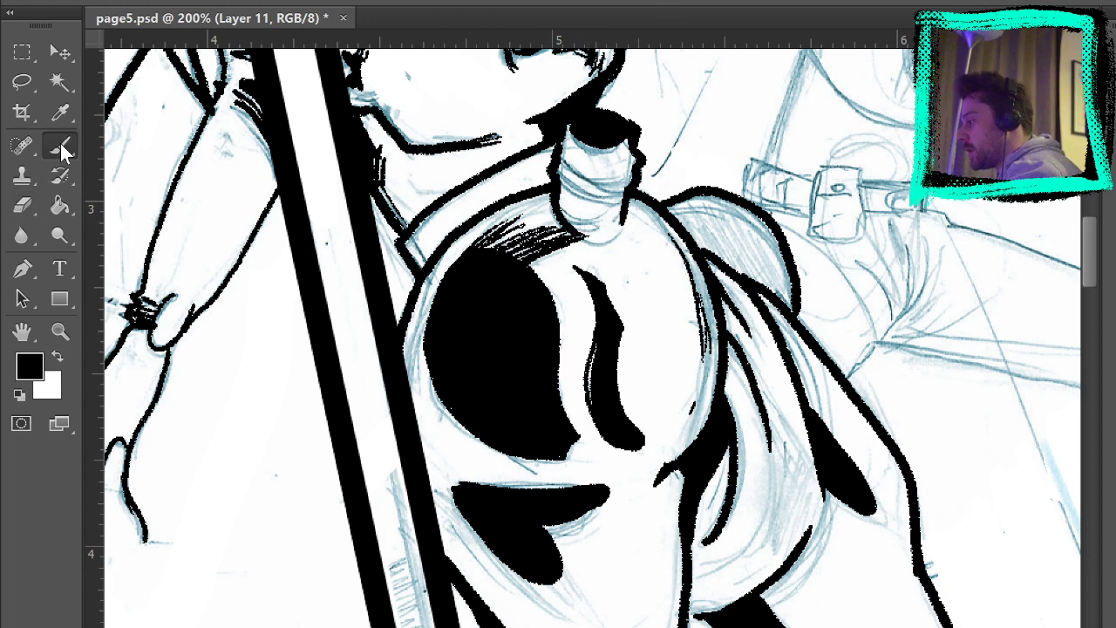
{"action": "mouse_move", "coordinate": [558, 177]}
{"action": "left_mouse_down"}
{"action": "mouse_move", "coordinate": [621, 206]}
{"action": "mouse_move", "coordinate": [637, 173]}
{"action": "left_mouse_up"}
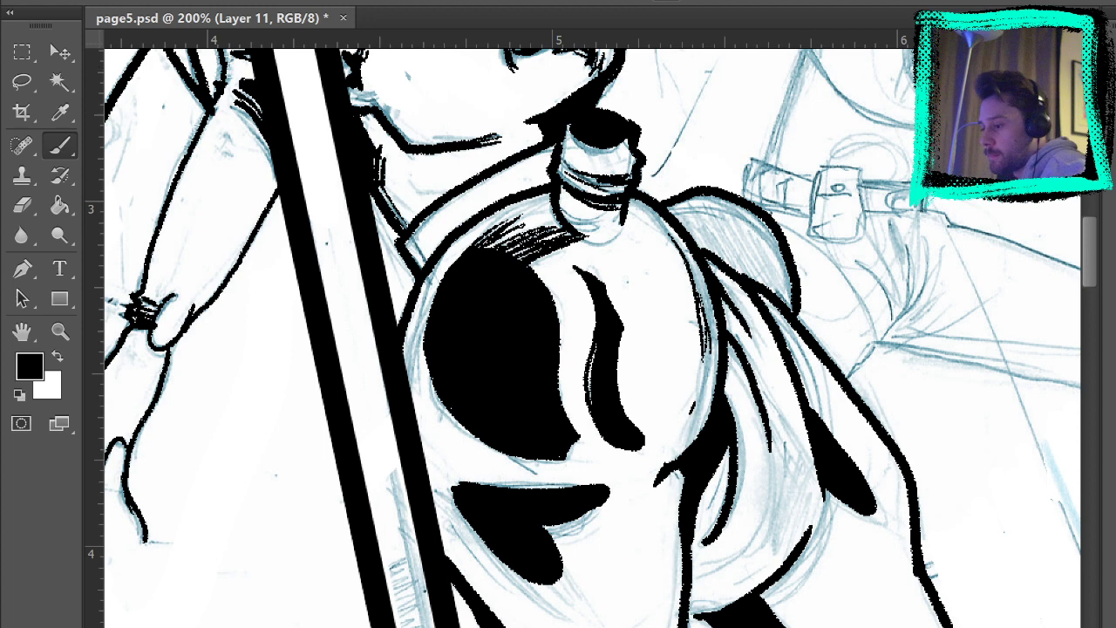
{"action": "key", "text": "ctrl+"}
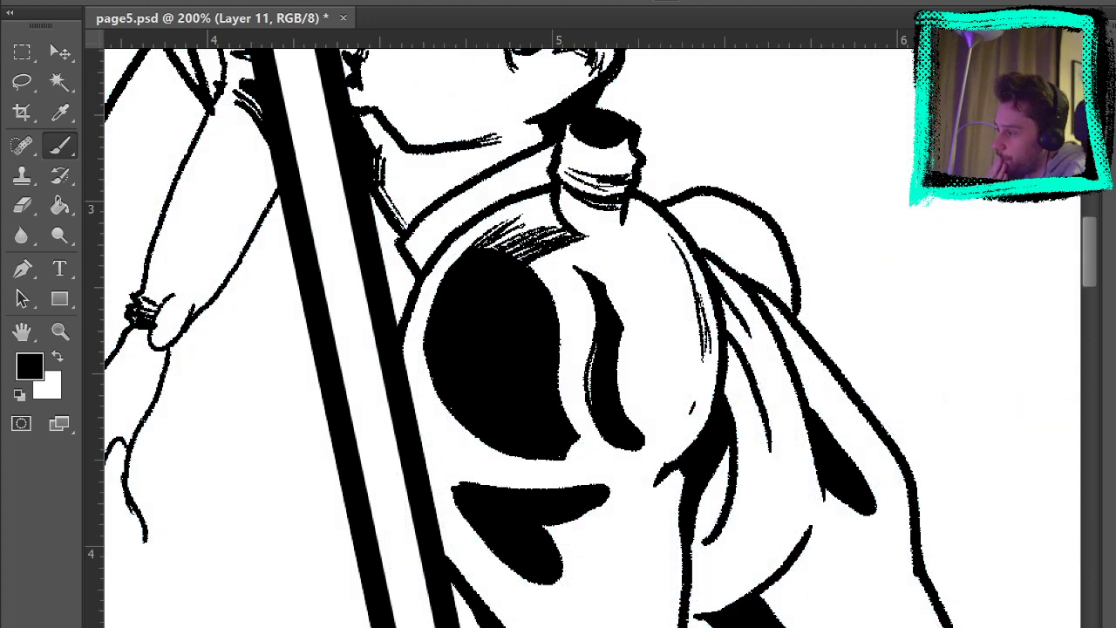
{"action": "key", "text": "ctrl+"}
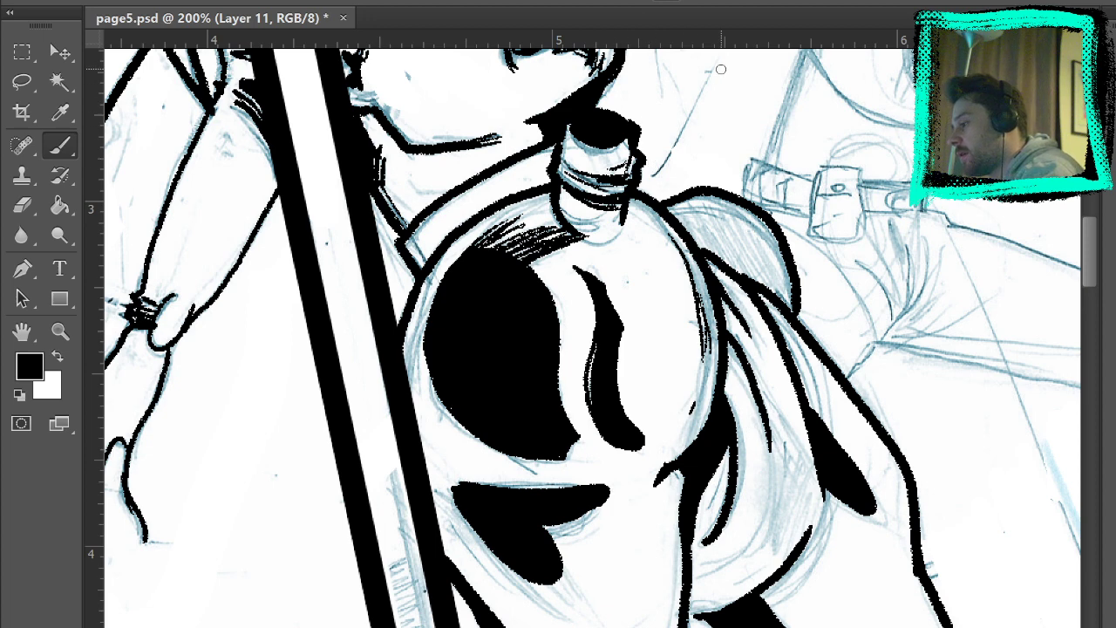
Hatch diagonal black strokes trailing off the lower tip of the black shape beneath the filled oval.
{"action": "left_click_drag", "start_coordinate": [664, 526], "coordinate": [616, 287]}
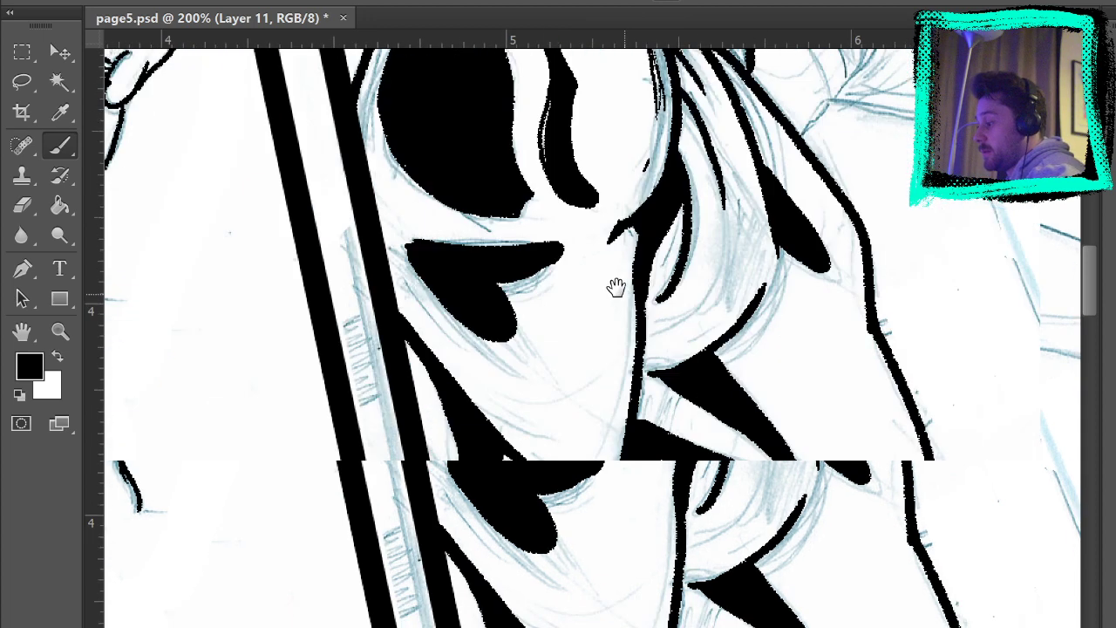
{"action": "left_click_drag", "start_coordinate": [490, 342], "coordinate": [573, 401]}
{"action": "mouse_move", "coordinate": [511, 338]}
{"action": "left_mouse_down"}
{"action": "mouse_move", "coordinate": [568, 389]}
{"action": "mouse_move", "coordinate": [553, 370]}
{"action": "left_mouse_up"}
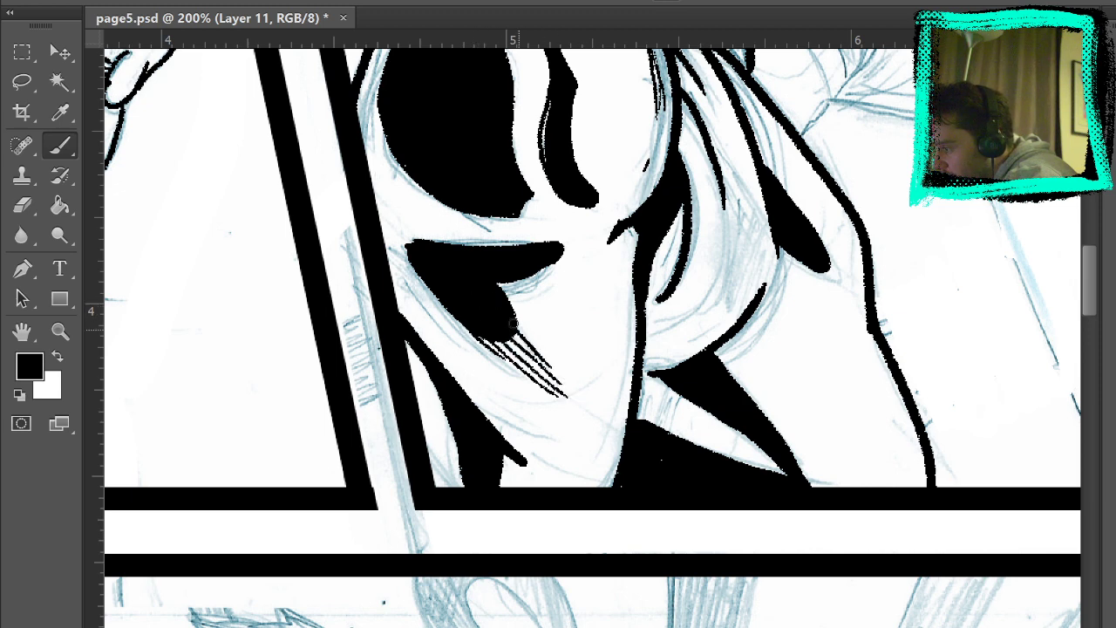
{"action": "mouse_move", "coordinate": [514, 317]}
{"action": "left_mouse_down"}
{"action": "mouse_move", "coordinate": [569, 385]}
{"action": "mouse_move", "coordinate": [545, 365]}
{"action": "left_mouse_up"}
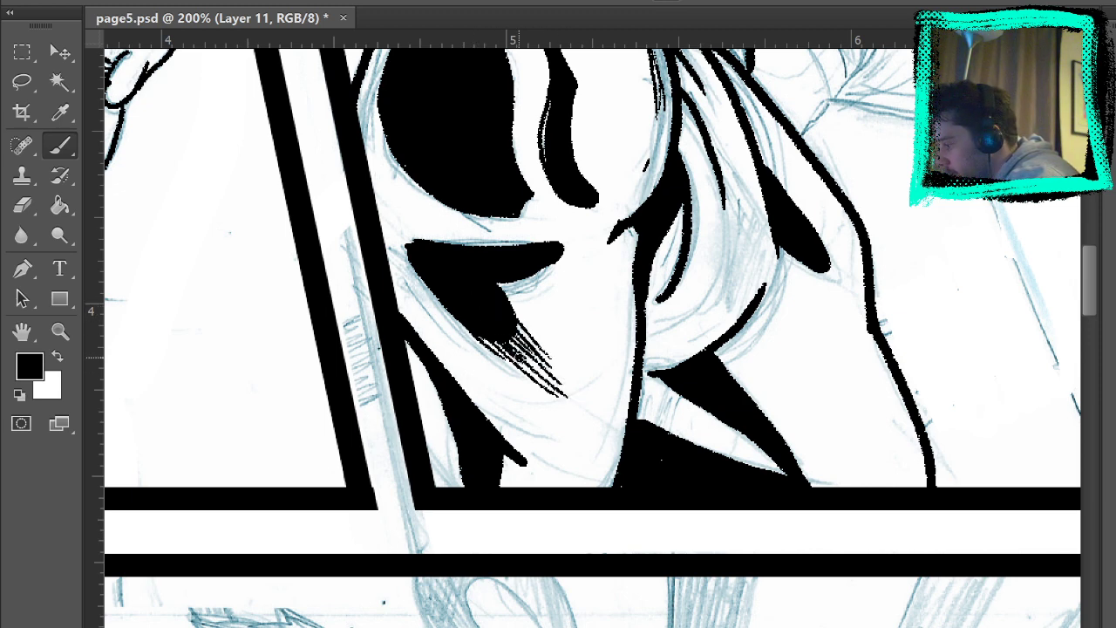
Feather the black shape's pole-side edge and corner with hatching, and add curved strokes under its opposite lobe.
{"action": "mouse_move", "coordinate": [397, 252]}
{"action": "left_mouse_down"}
{"action": "mouse_move", "coordinate": [448, 307]}
{"action": "mouse_move", "coordinate": [388, 249]}
{"action": "mouse_move", "coordinate": [489, 340]}
{"action": "mouse_move", "coordinate": [382, 249]}
{"action": "mouse_move", "coordinate": [470, 332]}
{"action": "left_mouse_up"}
{"action": "left_click_drag", "start_coordinate": [406, 277], "coordinate": [460, 332]}
{"action": "left_click_drag", "start_coordinate": [417, 297], "coordinate": [481, 345]}
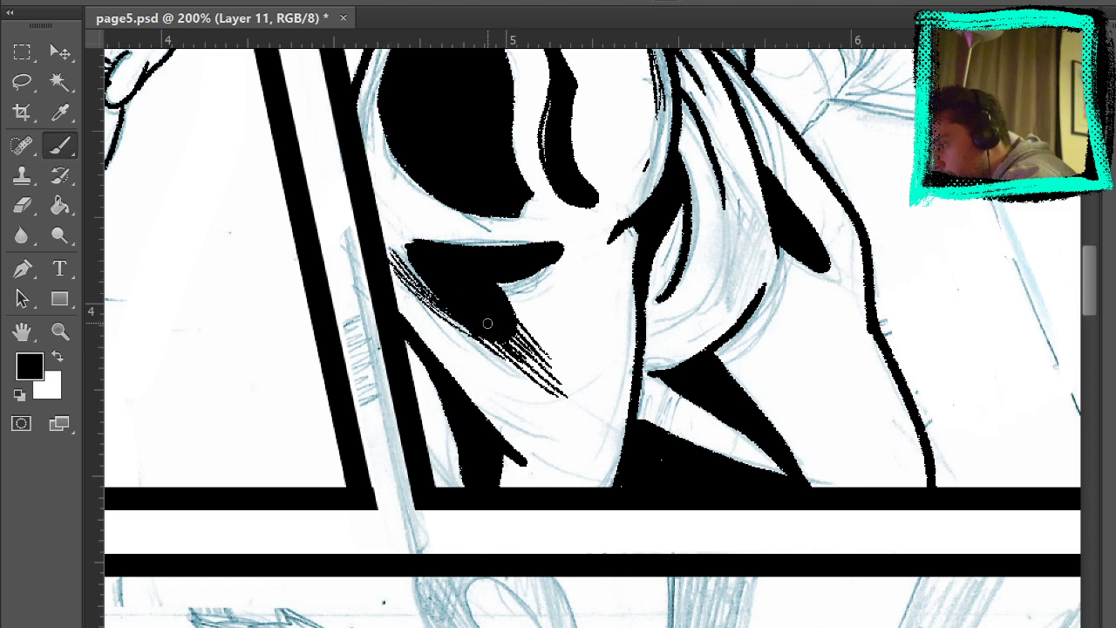
{"action": "left_click_drag", "start_coordinate": [381, 234], "coordinate": [416, 245]}
{"action": "mouse_move", "coordinate": [383, 238]}
{"action": "left_mouse_down"}
{"action": "mouse_move", "coordinate": [440, 255]}
{"action": "mouse_move", "coordinate": [408, 264]}
{"action": "left_mouse_up"}
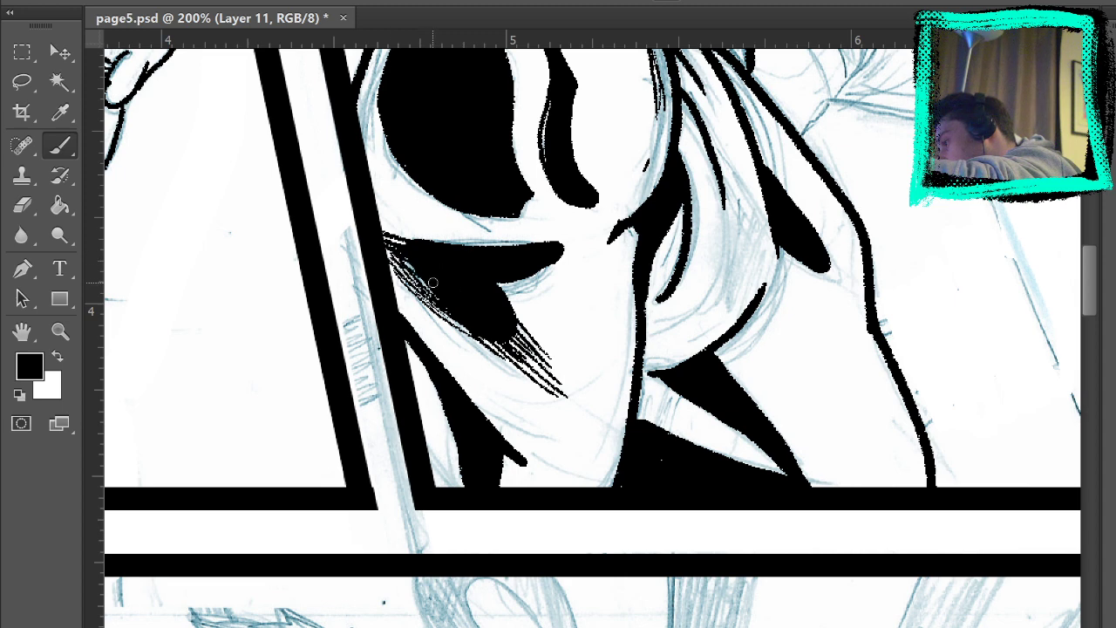
{"action": "left_click_drag", "start_coordinate": [474, 277], "coordinate": [549, 264]}
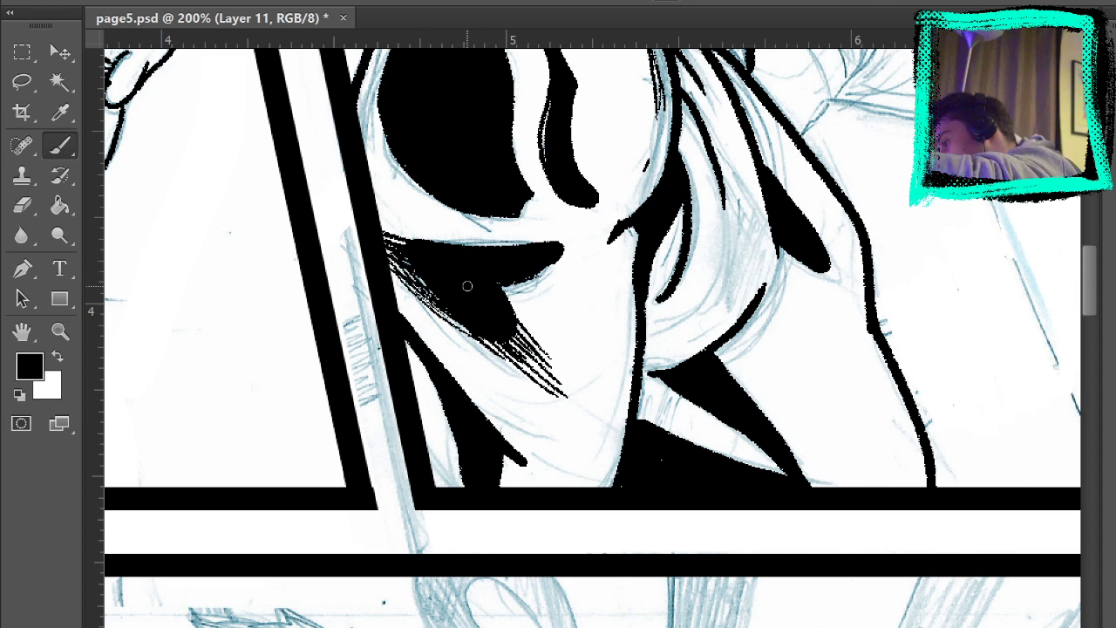
{"action": "mouse_move", "coordinate": [467, 286]}
{"action": "left_mouse_down"}
{"action": "mouse_move", "coordinate": [557, 255]}
{"action": "mouse_move", "coordinate": [493, 293]}
{"action": "mouse_move", "coordinate": [535, 288]}
{"action": "left_mouse_up"}
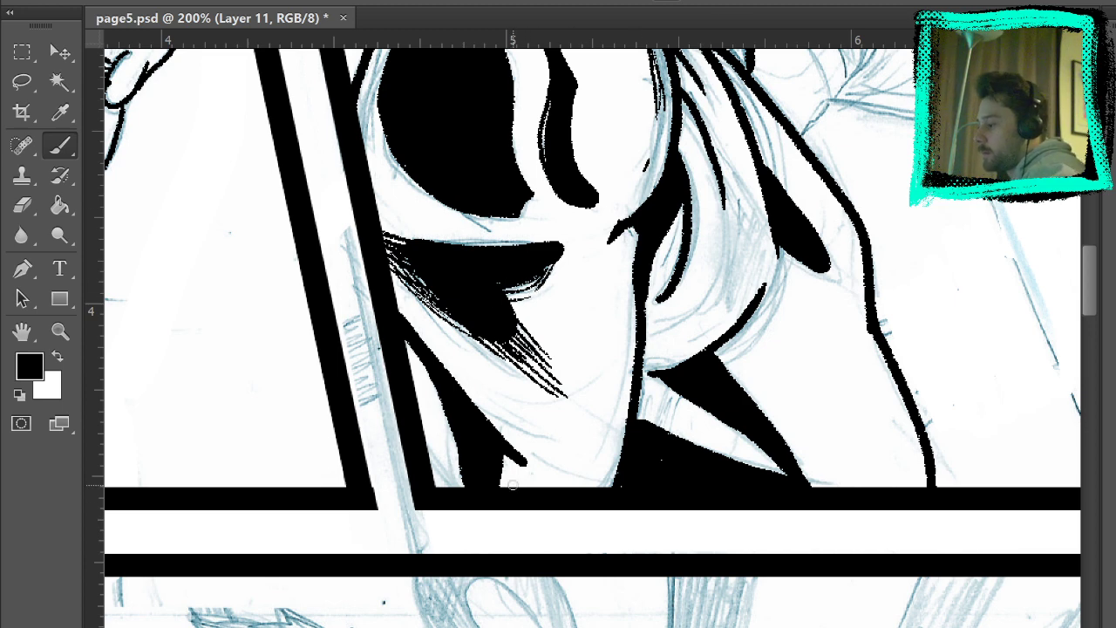
Extend the diagonal line down to the panel border and hatch the gap between the black wedge and the pole.
{"action": "left_click_drag", "start_coordinate": [504, 446], "coordinate": [556, 486]}
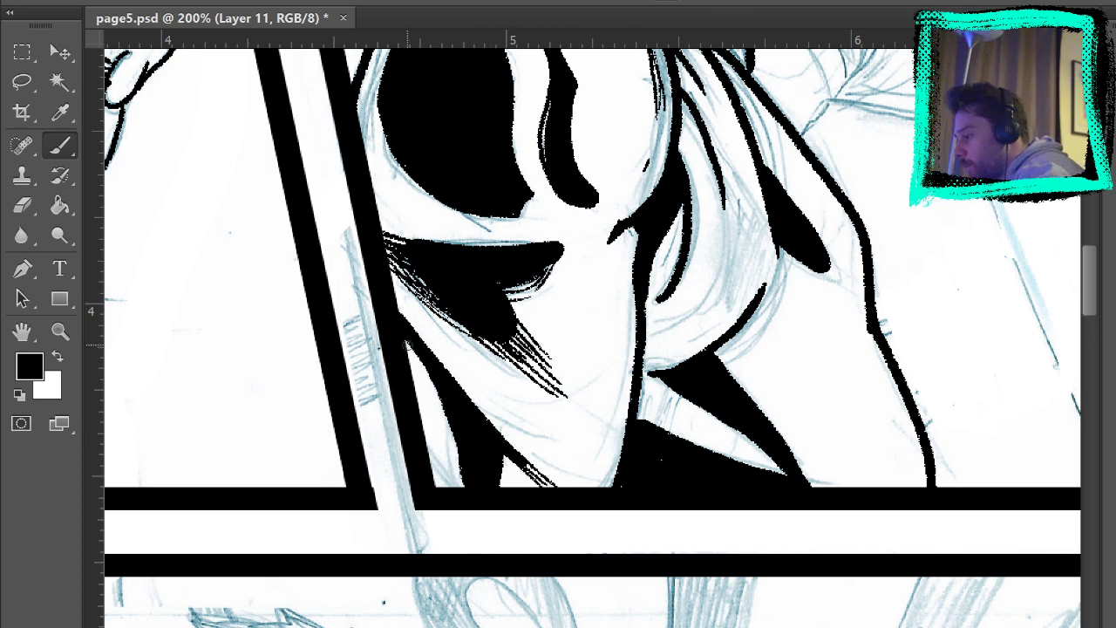
{"action": "left_click_drag", "start_coordinate": [427, 370], "coordinate": [458, 487]}
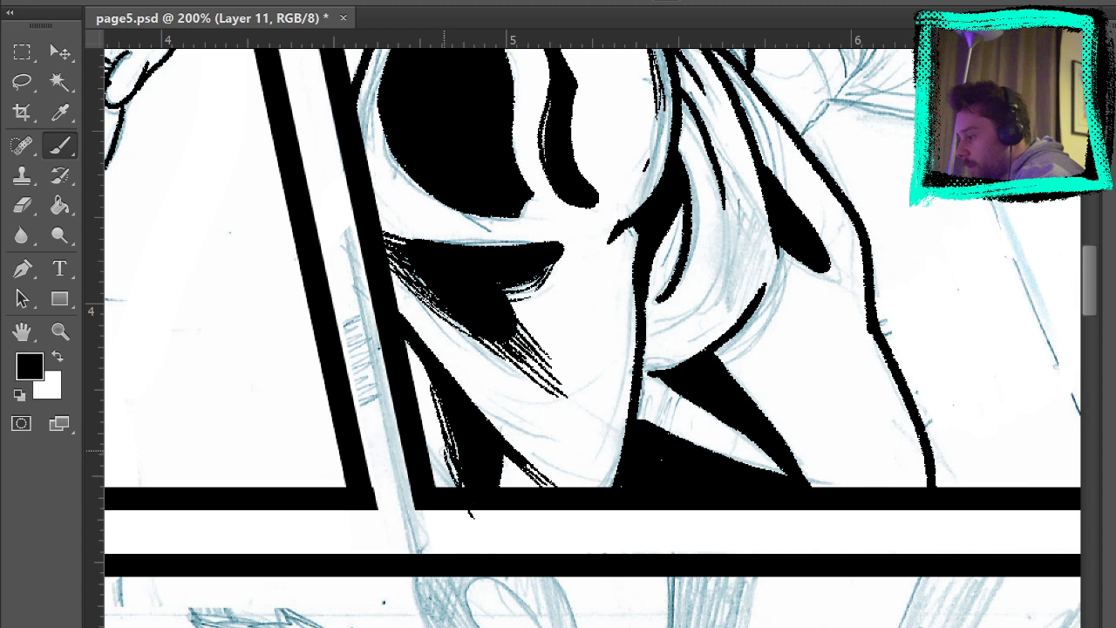
{"action": "left_click_drag", "start_coordinate": [431, 427], "coordinate": [453, 496]}
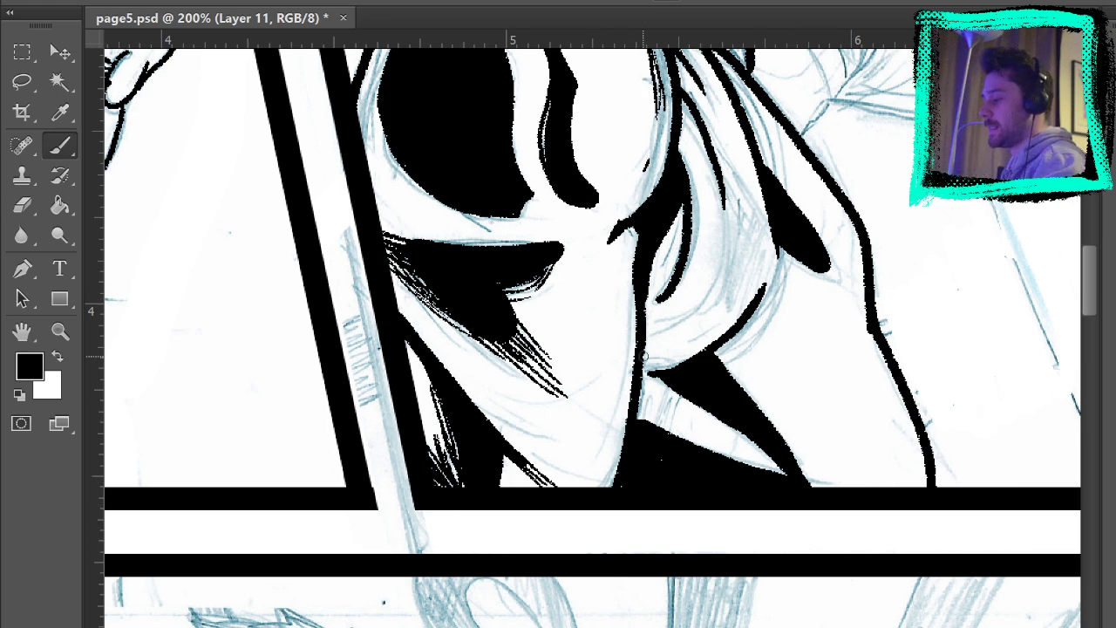
{"action": "left_click_drag", "start_coordinate": [654, 373], "coordinate": [648, 427]}
{"action": "left_click_drag", "start_coordinate": [682, 389], "coordinate": [667, 430]}
{"action": "key", "text": "ctrl+alt+z"}
{"action": "key", "text": "ctrl+alt+z"}
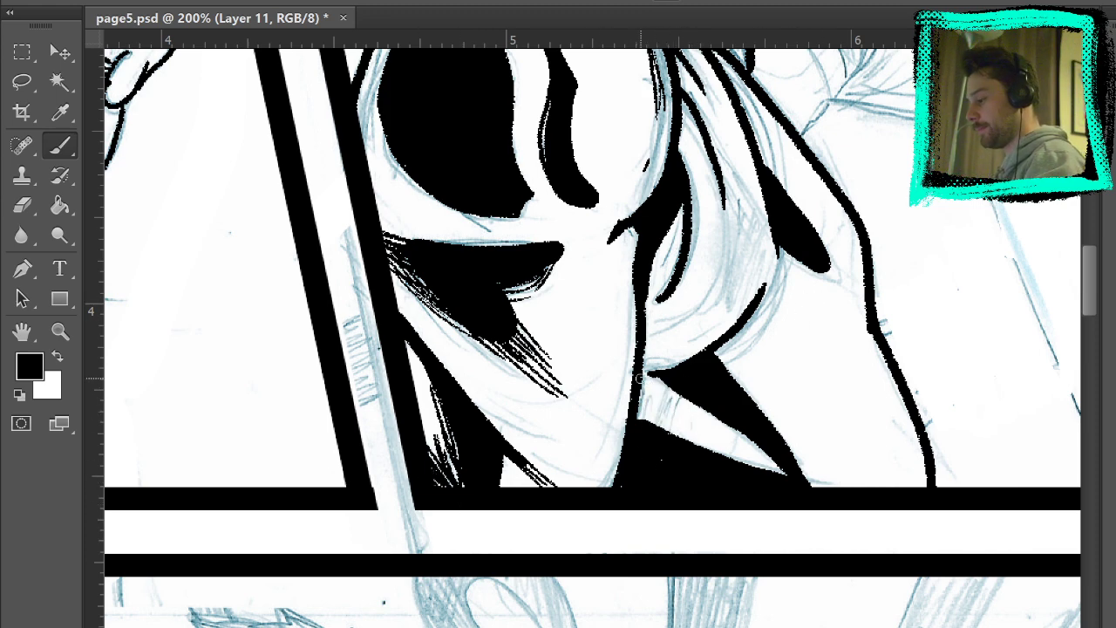
Hatch the gap between the two black wedges near the panel border and shade beneath the curved line above them.
{"action": "left_click_drag", "start_coordinate": [648, 375], "coordinate": [638, 411]}
{"action": "mouse_move", "coordinate": [659, 381]}
{"action": "left_mouse_down"}
{"action": "mouse_move", "coordinate": [641, 417]}
{"action": "mouse_move", "coordinate": [671, 426]}
{"action": "left_mouse_up"}
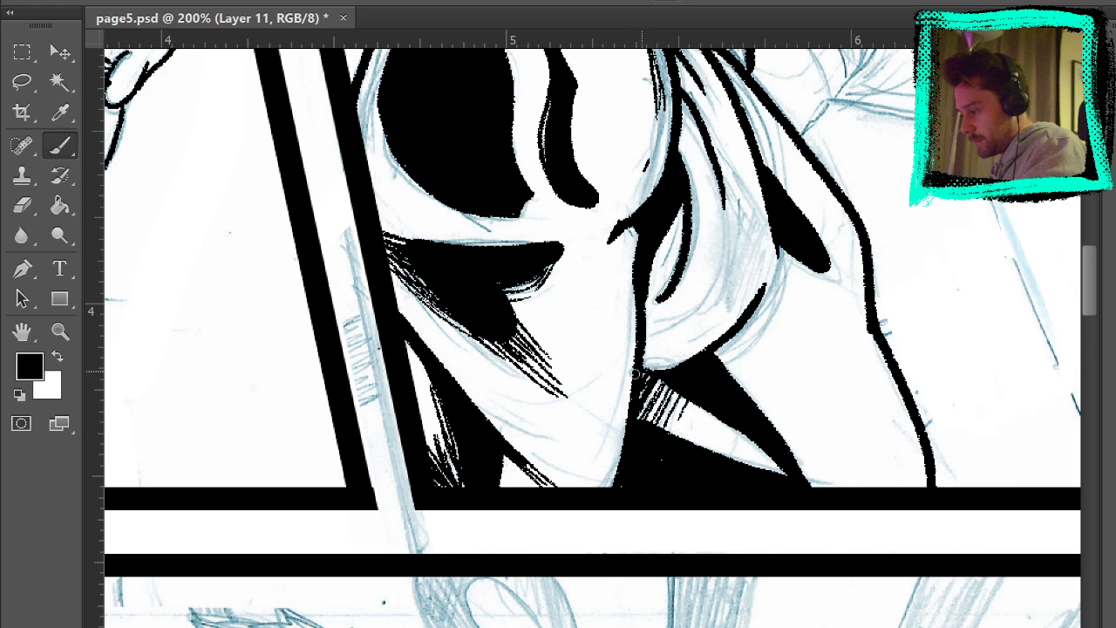
{"action": "left_click_drag", "start_coordinate": [758, 330], "coordinate": [714, 353]}
{"action": "left_click_drag", "start_coordinate": [769, 288], "coordinate": [724, 368]}
{"action": "left_click_drag", "start_coordinate": [762, 302], "coordinate": [720, 363]}
{"action": "left_click_drag", "start_coordinate": [753, 332], "coordinate": [725, 368]}
{"action": "left_click_drag", "start_coordinate": [685, 383], "coordinate": [649, 409]}
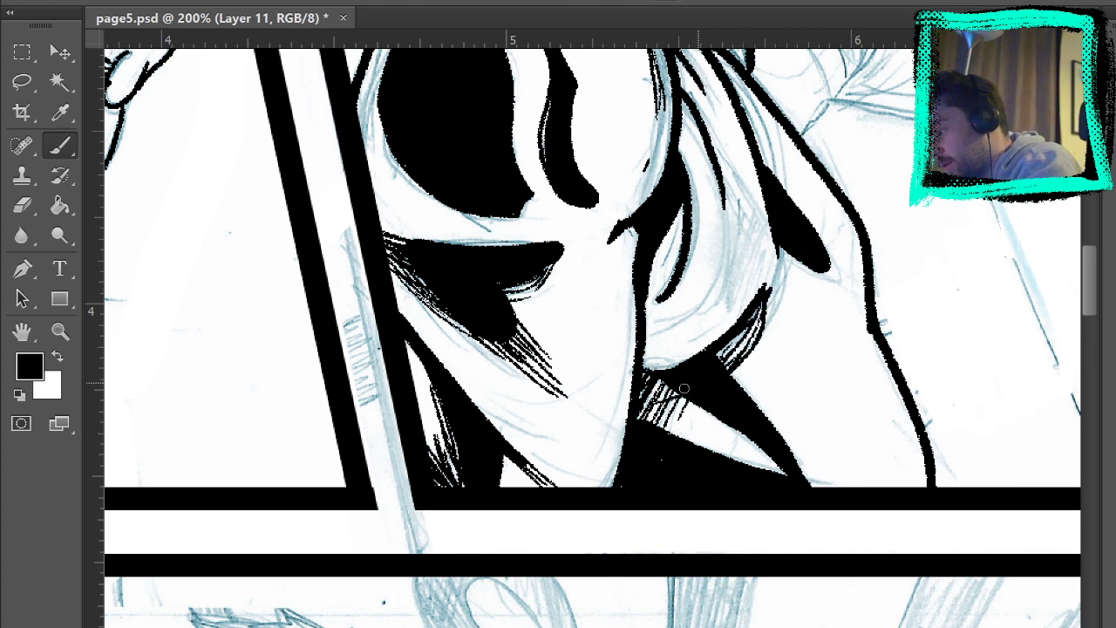
{"action": "left_click_drag", "start_coordinate": [755, 320], "coordinate": [734, 348]}
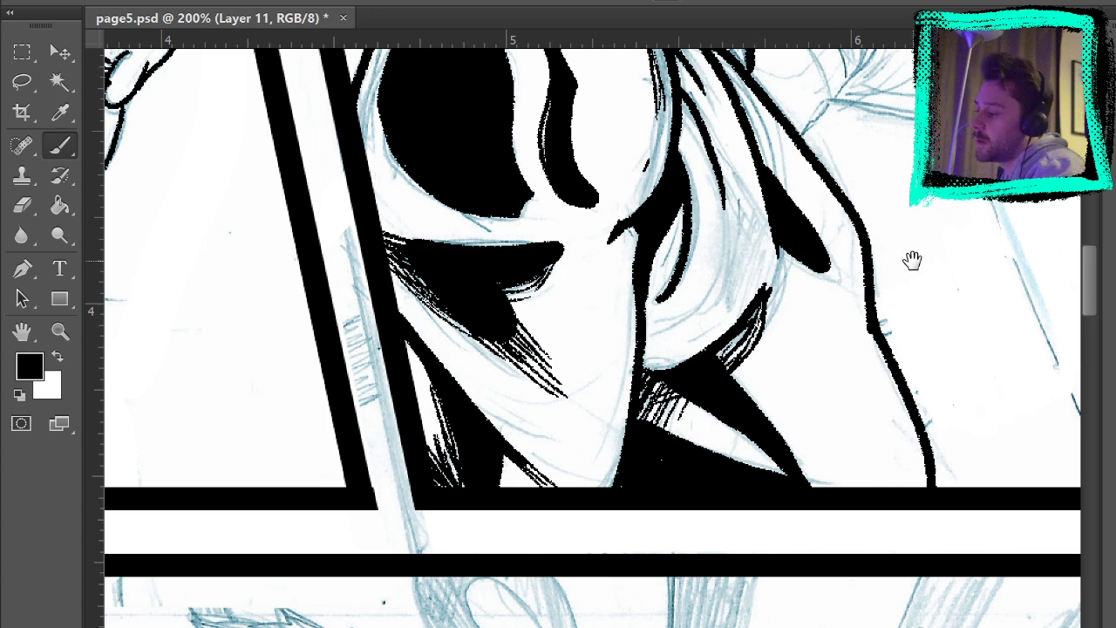
{"action": "mouse_move", "coordinate": [912, 260]}
{"action": "left_mouse_down"}
{"action": "mouse_move", "coordinate": [840, 434]}
{"action": "mouse_move", "coordinate": [841, 412]}
{"action": "left_mouse_up"}
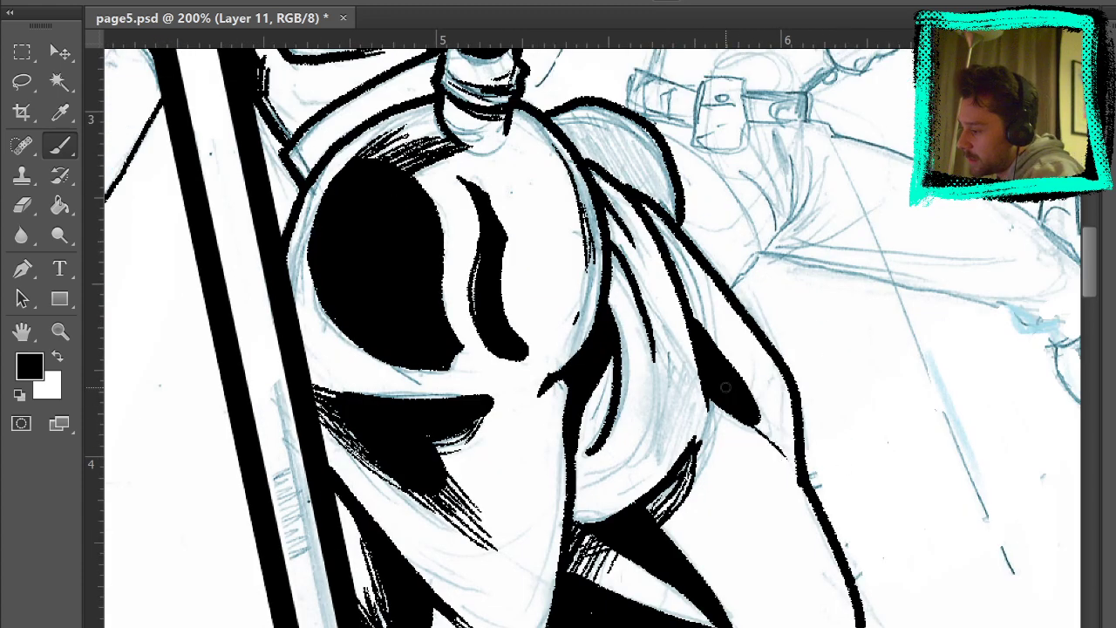
Feather the lower tip of the black shape on the far arm and hatch the shaded side of the torso beside it.
{"action": "mouse_move", "coordinate": [725, 387]}
{"action": "left_mouse_down"}
{"action": "mouse_move", "coordinate": [786, 452]}
{"action": "mouse_move", "coordinate": [772, 428]}
{"action": "mouse_move", "coordinate": [768, 448]}
{"action": "left_mouse_up"}
{"action": "left_click_drag", "start_coordinate": [723, 410], "coordinate": [762, 446]}
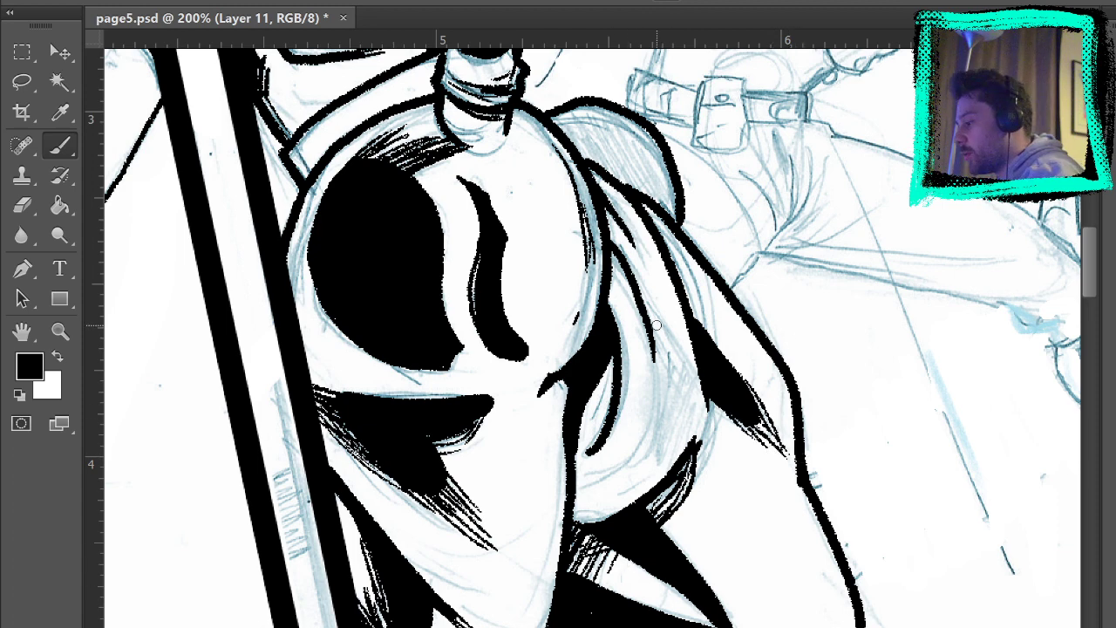
{"action": "mouse_move", "coordinate": [656, 325]}
{"action": "left_mouse_down"}
{"action": "mouse_move", "coordinate": [638, 467]}
{"action": "mouse_move", "coordinate": [646, 462]}
{"action": "left_mouse_up"}
{"action": "left_click_drag", "start_coordinate": [668, 366], "coordinate": [661, 466]}
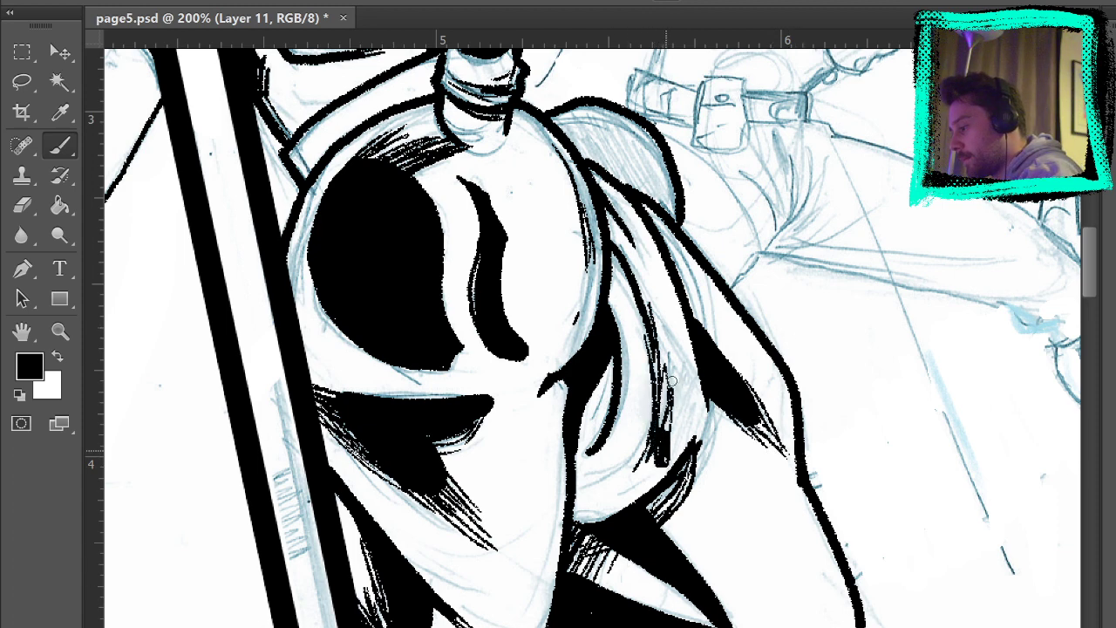
{"action": "left_click_drag", "start_coordinate": [664, 343], "coordinate": [675, 385]}
{"action": "mouse_move", "coordinate": [645, 293]}
{"action": "left_mouse_down"}
{"action": "mouse_move", "coordinate": [630, 221]}
{"action": "mouse_move", "coordinate": [703, 418]}
{"action": "mouse_move", "coordinate": [690, 382]}
{"action": "left_mouse_up"}
{"action": "mouse_move", "coordinate": [667, 345]}
{"action": "left_mouse_down"}
{"action": "mouse_move", "coordinate": [687, 411]}
{"action": "mouse_move", "coordinate": [663, 478]}
{"action": "left_mouse_up"}
{"action": "mouse_move", "coordinate": [695, 375]}
{"action": "left_mouse_down"}
{"action": "mouse_move", "coordinate": [663, 471]}
{"action": "mouse_move", "coordinate": [673, 443]}
{"action": "mouse_move", "coordinate": [661, 425]}
{"action": "left_mouse_up"}
{"action": "left_click_drag", "start_coordinate": [671, 348], "coordinate": [666, 383]}
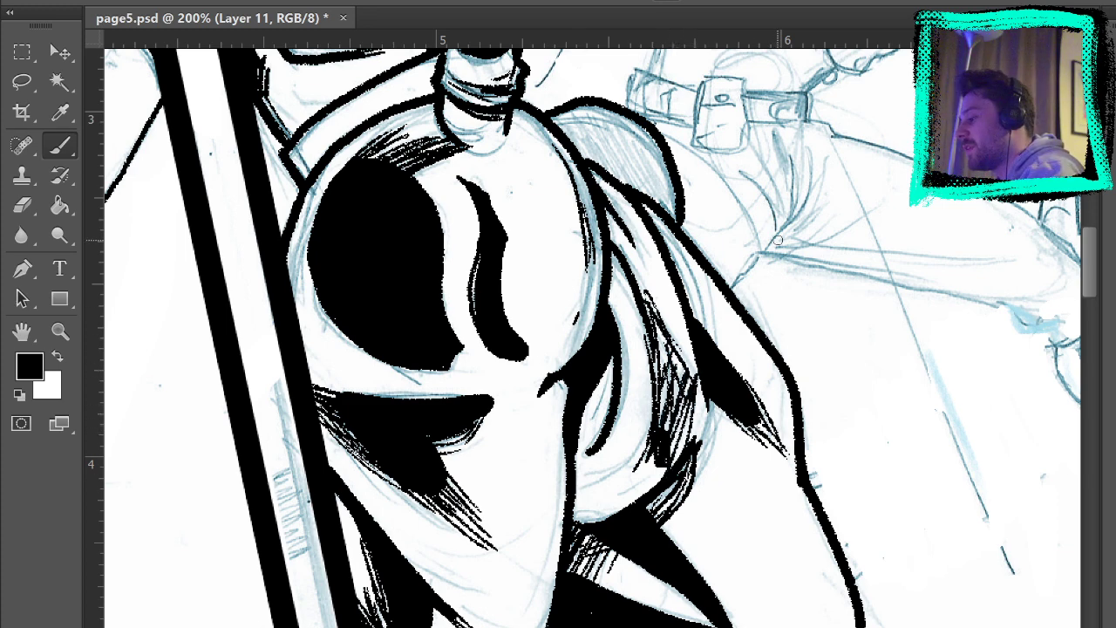
Hatch the gap beside the black armpit shape and add tapering strokes at the top of the narrow strip behind the shoulder.
{"action": "left_click_drag", "start_coordinate": [575, 485], "coordinate": [610, 462]}
{"action": "left_click_drag", "start_coordinate": [608, 360], "coordinate": [582, 429]}
{"action": "left_click_drag", "start_coordinate": [610, 394], "coordinate": [590, 447]}
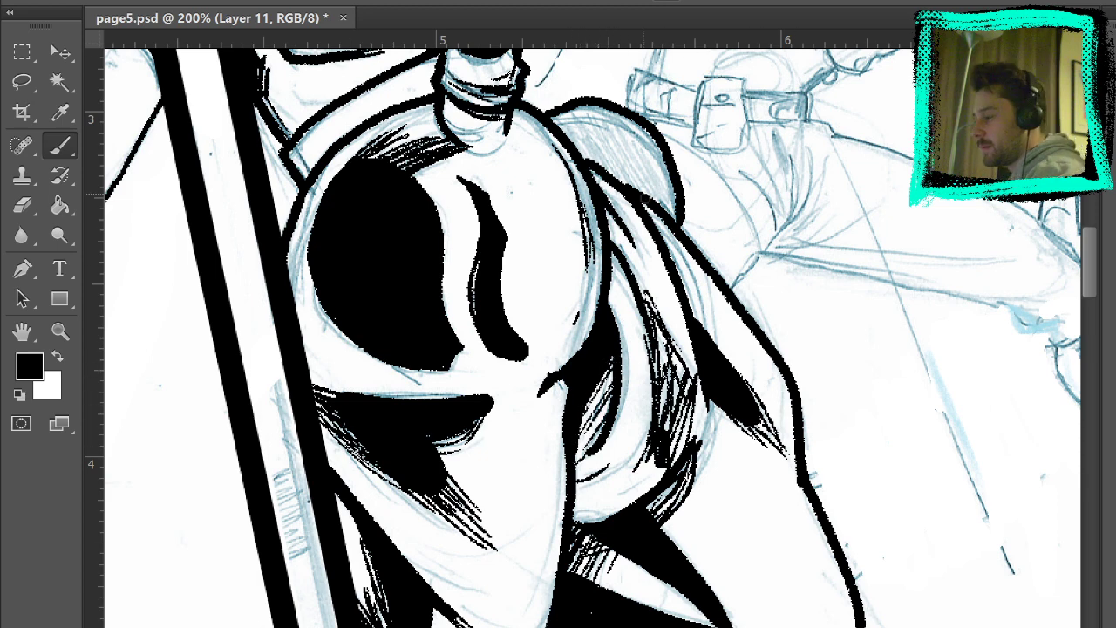
{"action": "left_click_drag", "start_coordinate": [591, 167], "coordinate": [643, 248]}
{"action": "left_click_drag", "start_coordinate": [595, 176], "coordinate": [652, 277]}
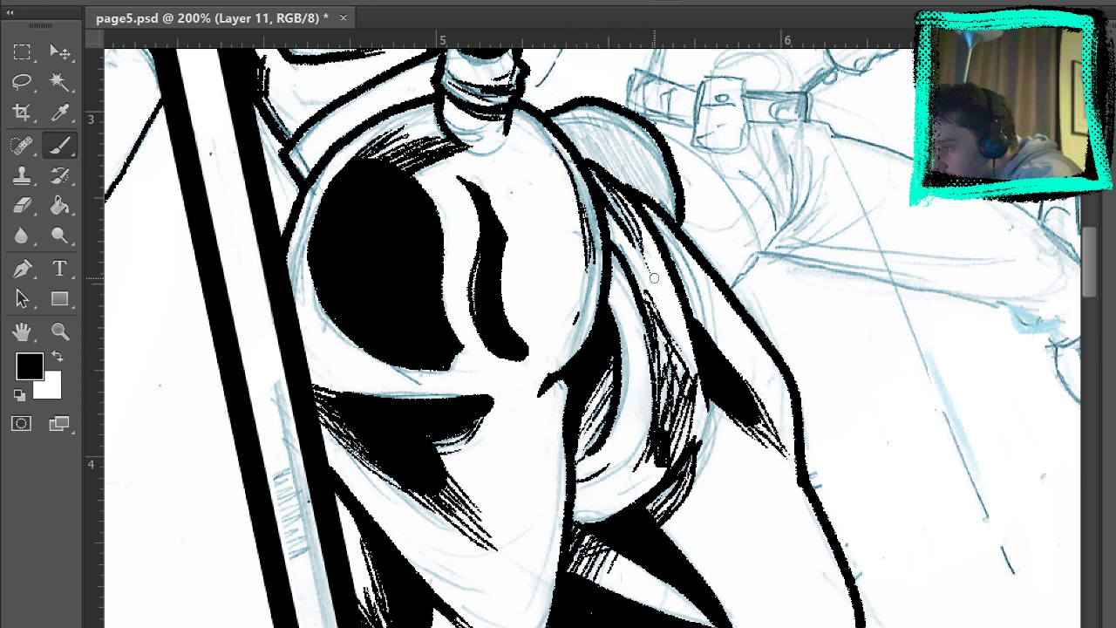
{"action": "left_click_drag", "start_coordinate": [635, 229], "coordinate": [654, 280]}
Check the inks without the blue sketch, and fill the rounded shape behind the shoulder with solid black.
{"action": "key", "text": "ctrl+comma"}
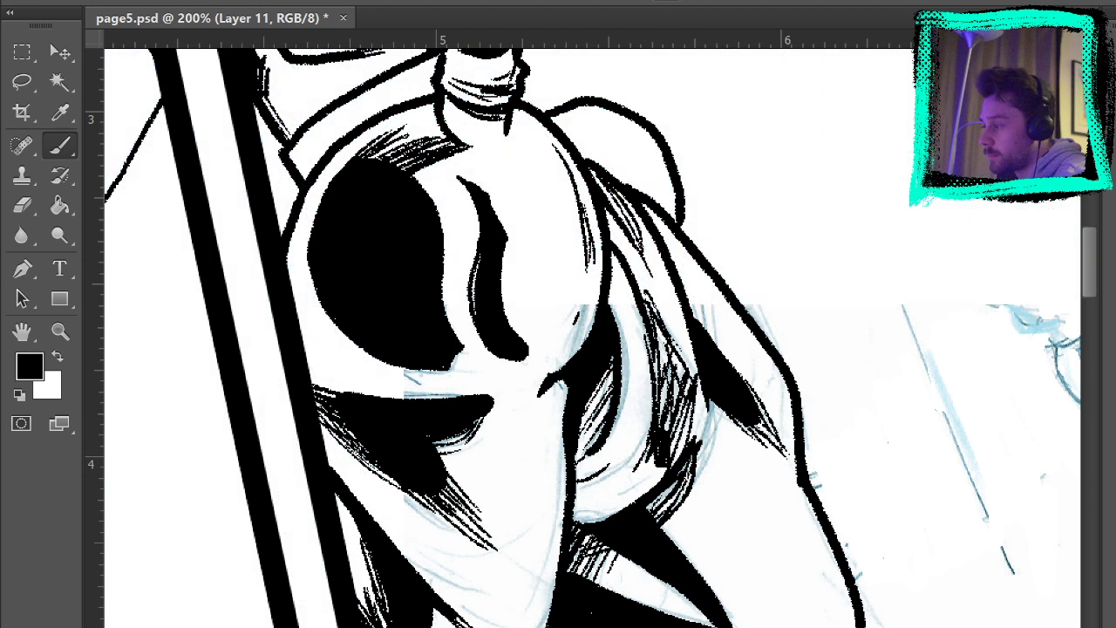
{"action": "mouse_move", "coordinate": [971, 423]}
{"action": "left_mouse_down"}
{"action": "mouse_move", "coordinate": [946, 247]}
{"action": "mouse_move", "coordinate": [949, 548]}
{"action": "left_mouse_up"}
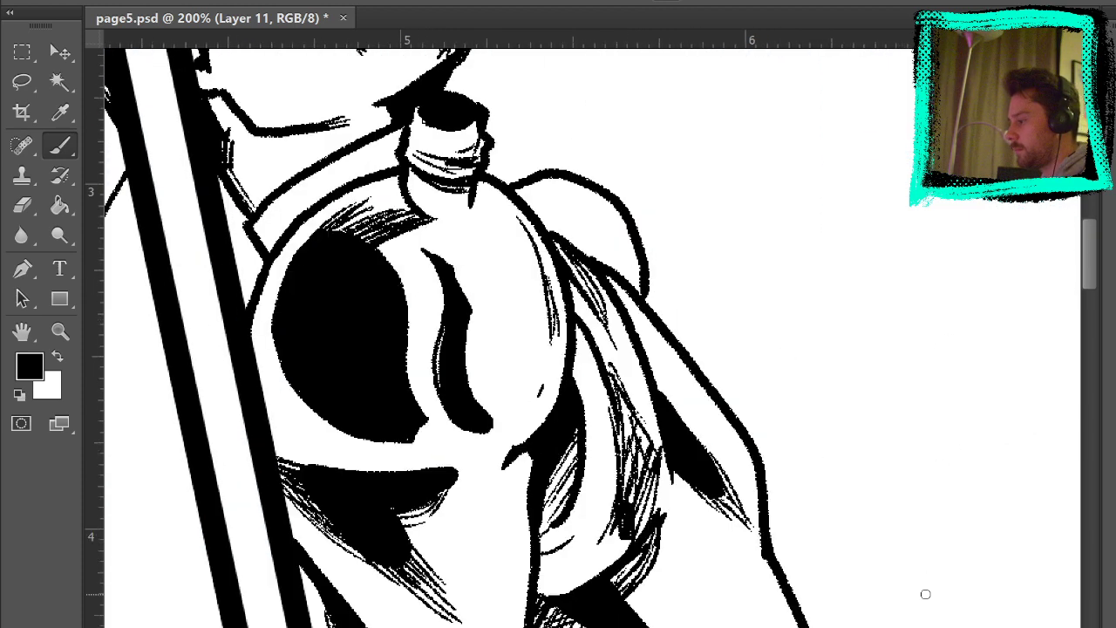
{"action": "key", "text": "ctrl+comma"}
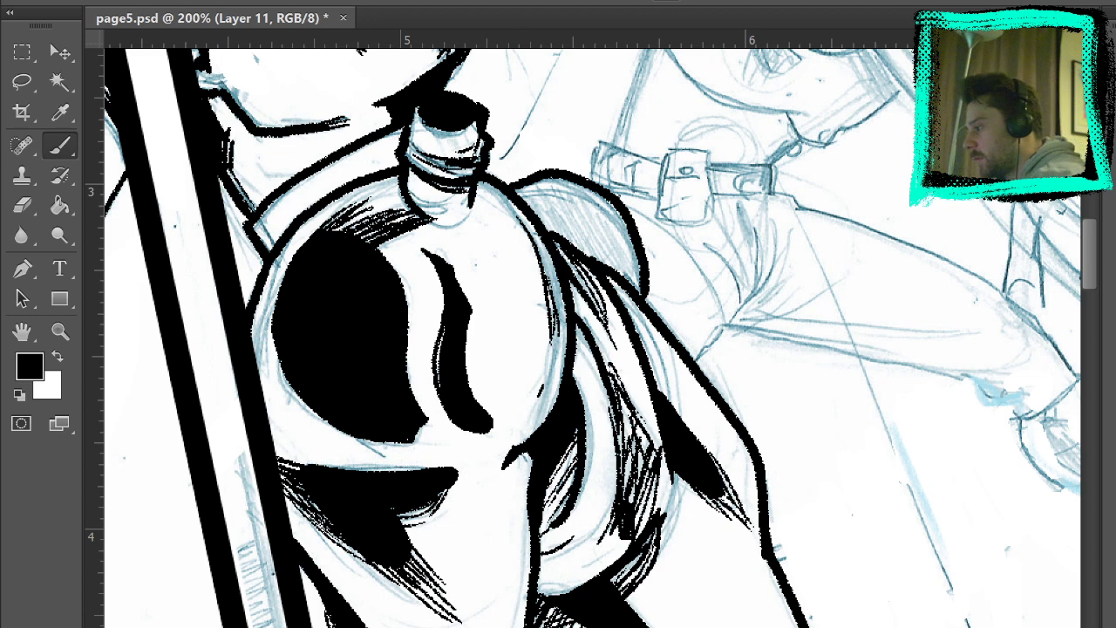
{"action": "left_click", "coordinate": [22, 208]}
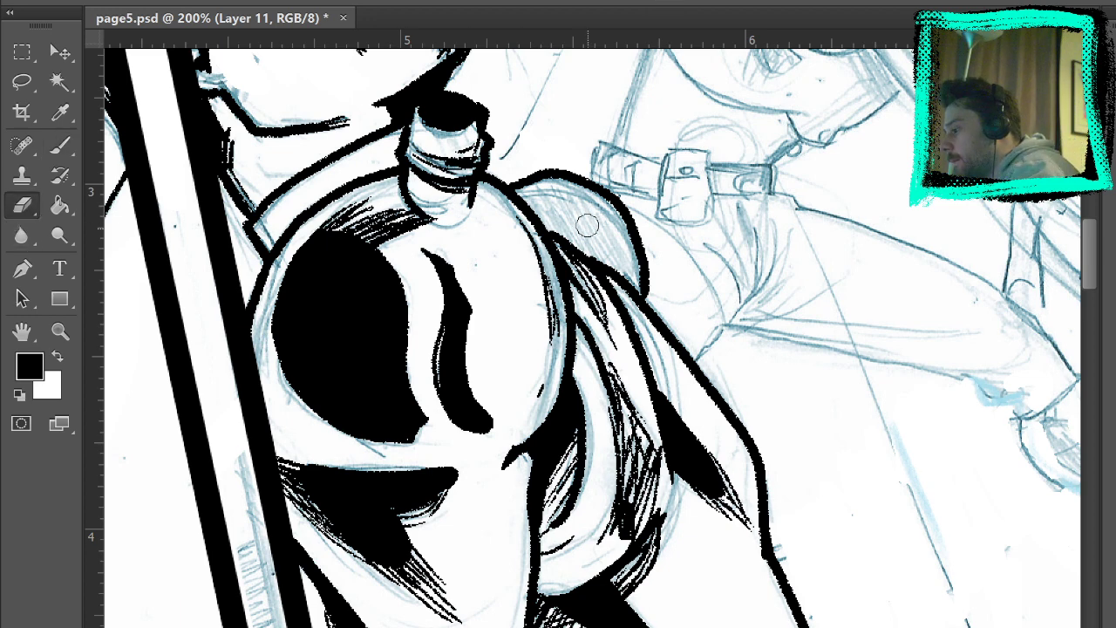
{"action": "left_click", "coordinate": [60, 206]}
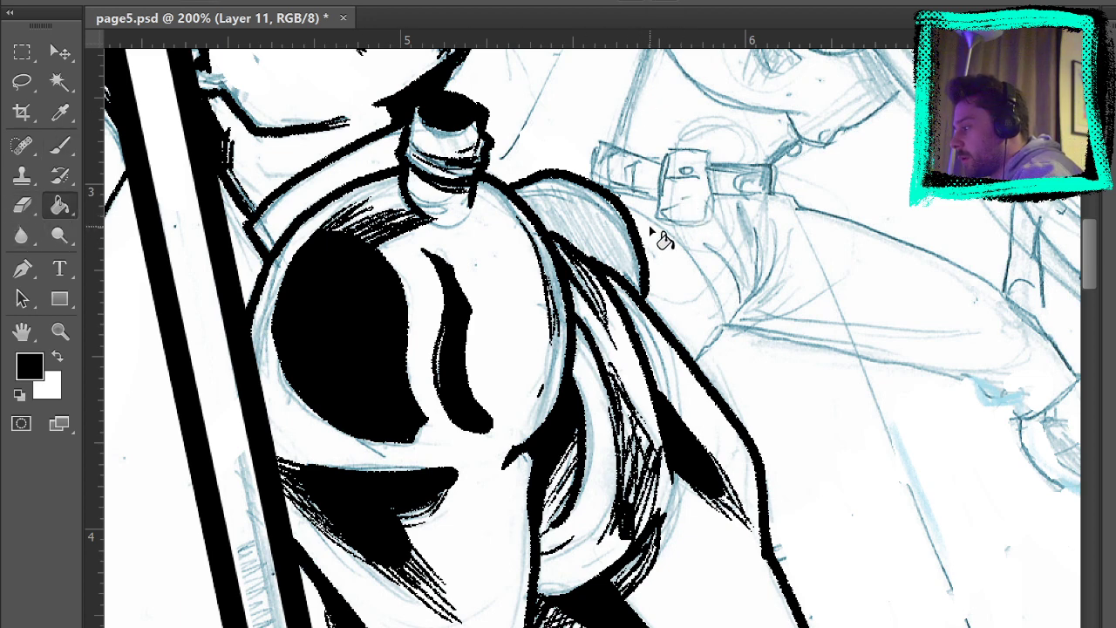
{"action": "left_click", "coordinate": [616, 199]}
{"action": "left_click", "coordinate": [60, 146]}
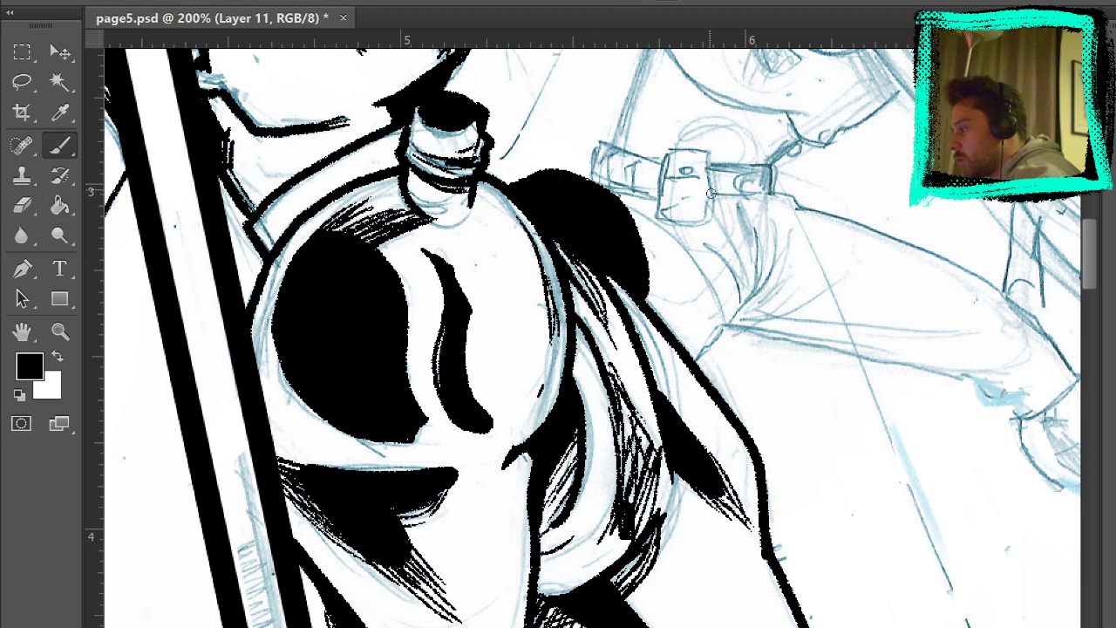
Examine the inked page as a whole with the sketch hidden, and look closer at the second panel's figure.
{"action": "scroll", "coordinate": [518, 359], "scroll_direction": "up", "scroll_amount": 5}
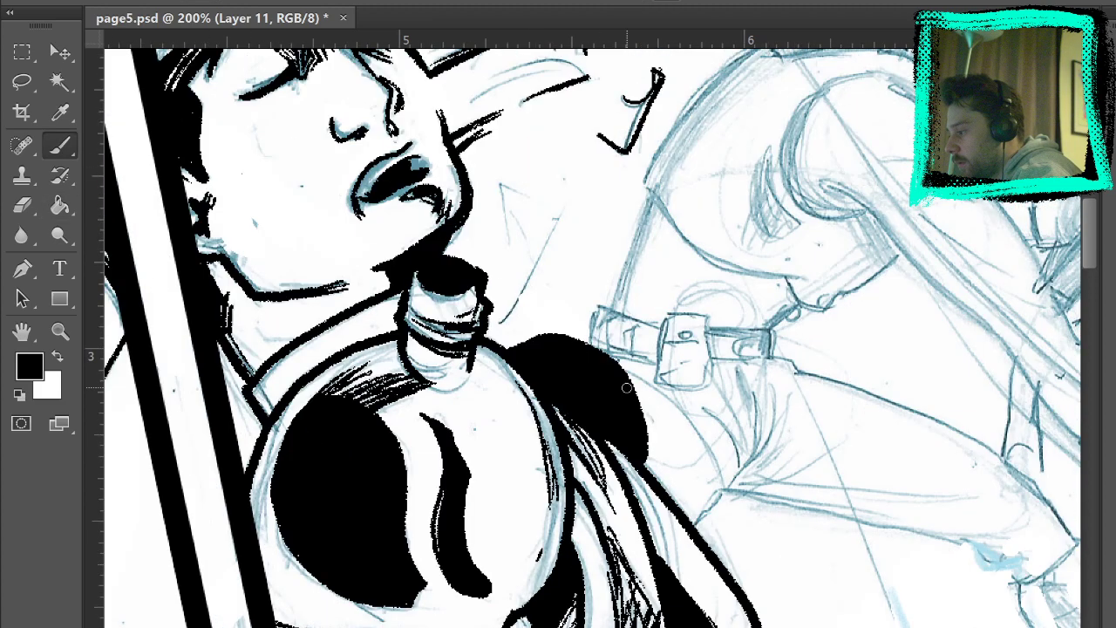
{"action": "scroll", "coordinate": [807, 525], "scroll_direction": "up", "scroll_amount": 6}
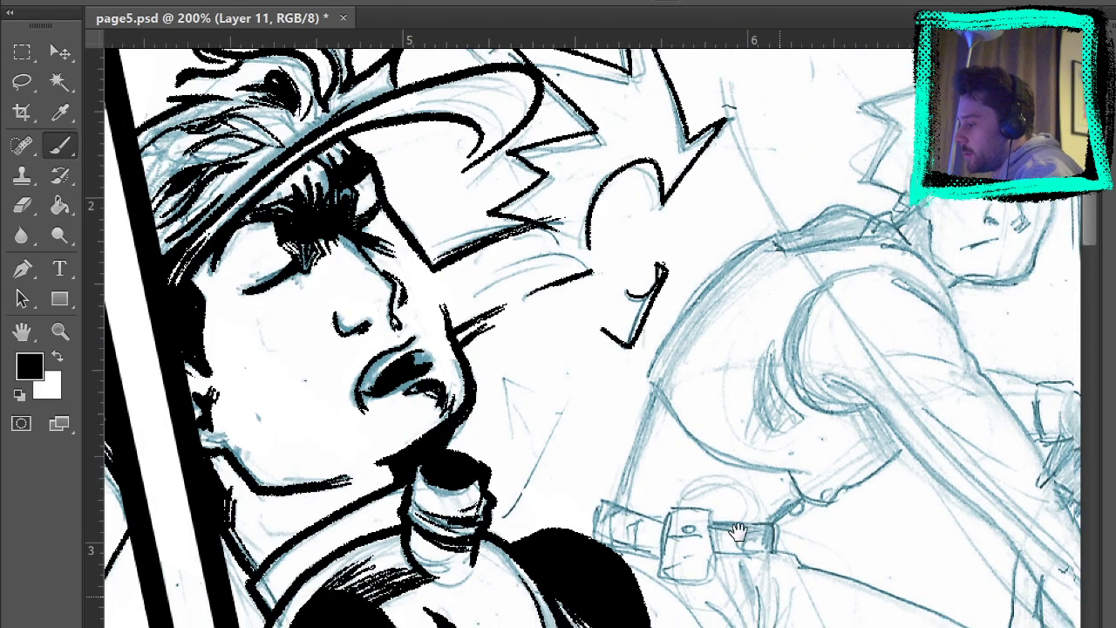
{"action": "key", "text": "ctrl+0"}
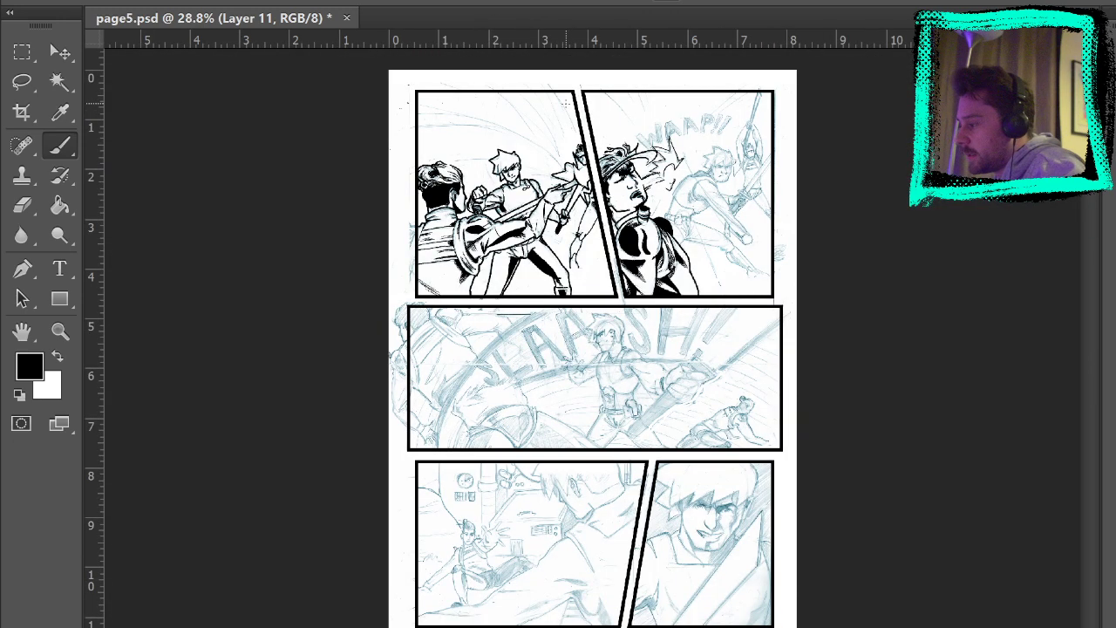
{"action": "left_click", "coordinate": [1113, 436]}
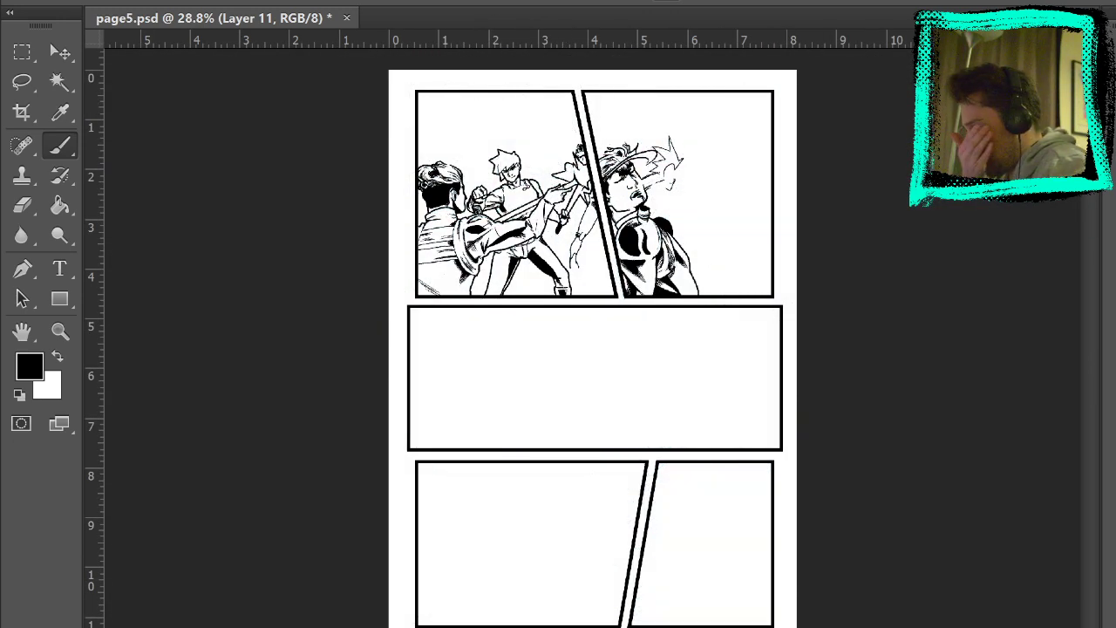
{"action": "key", "text": "z"}
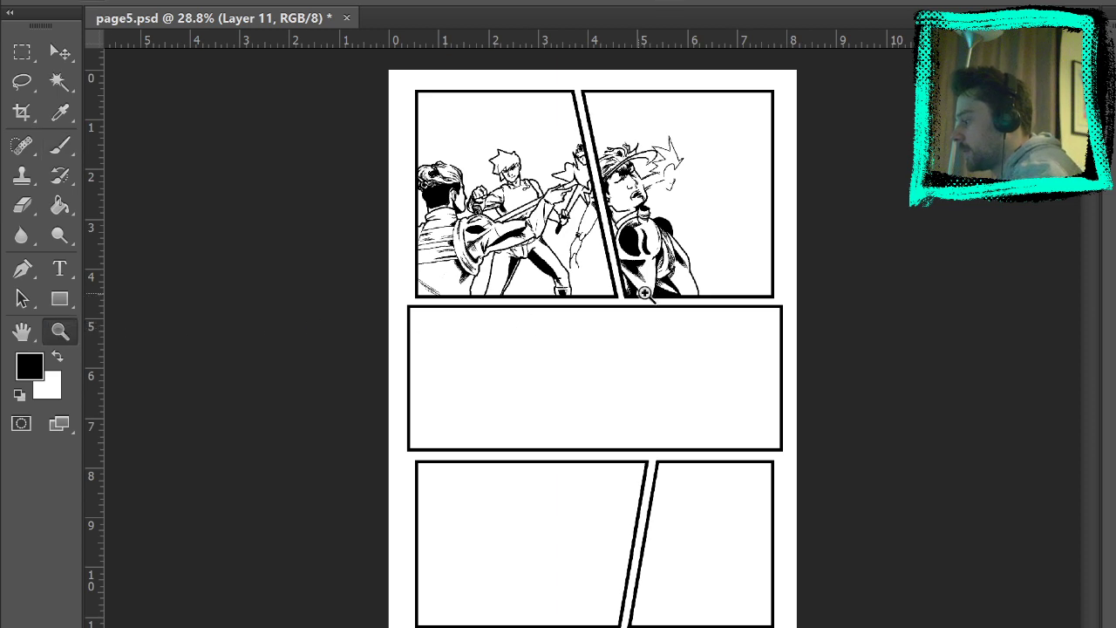
{"action": "left_click", "coordinate": [742, 230]}
{"action": "left_click", "coordinate": [750, 229]}
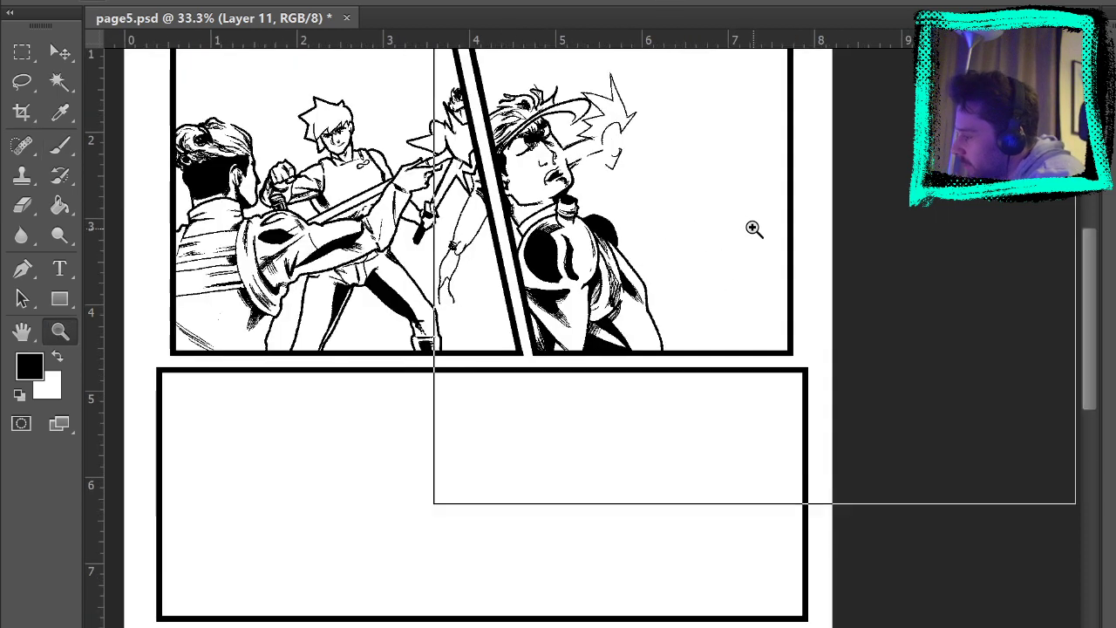
{"action": "left_click", "coordinate": [745, 226]}
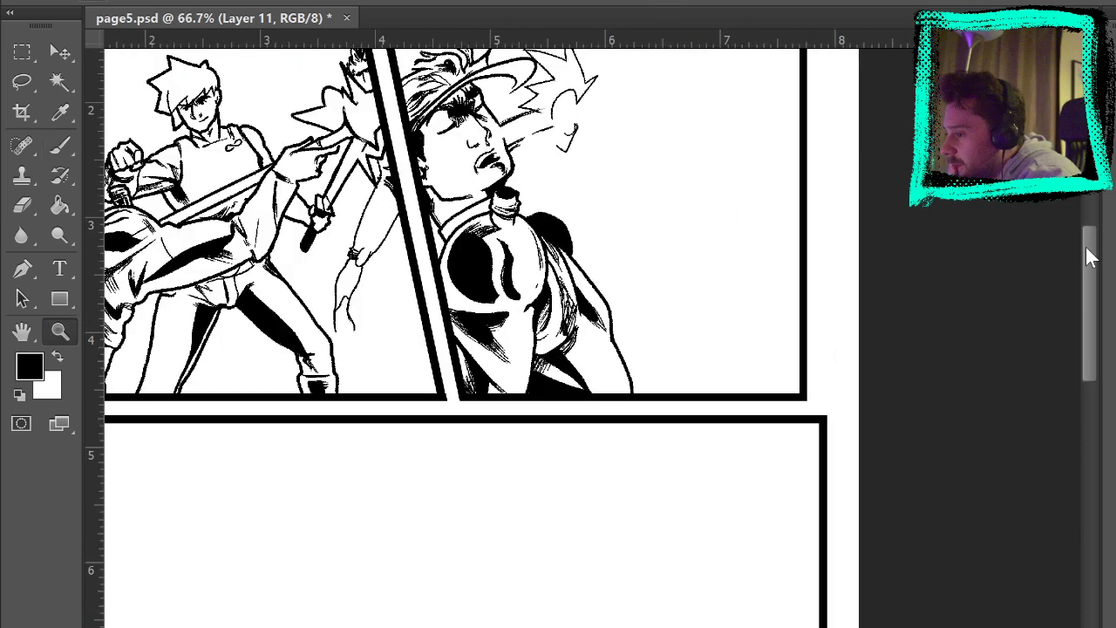
{"action": "left_click_drag", "start_coordinate": [1088, 249], "coordinate": [1063, 231]}
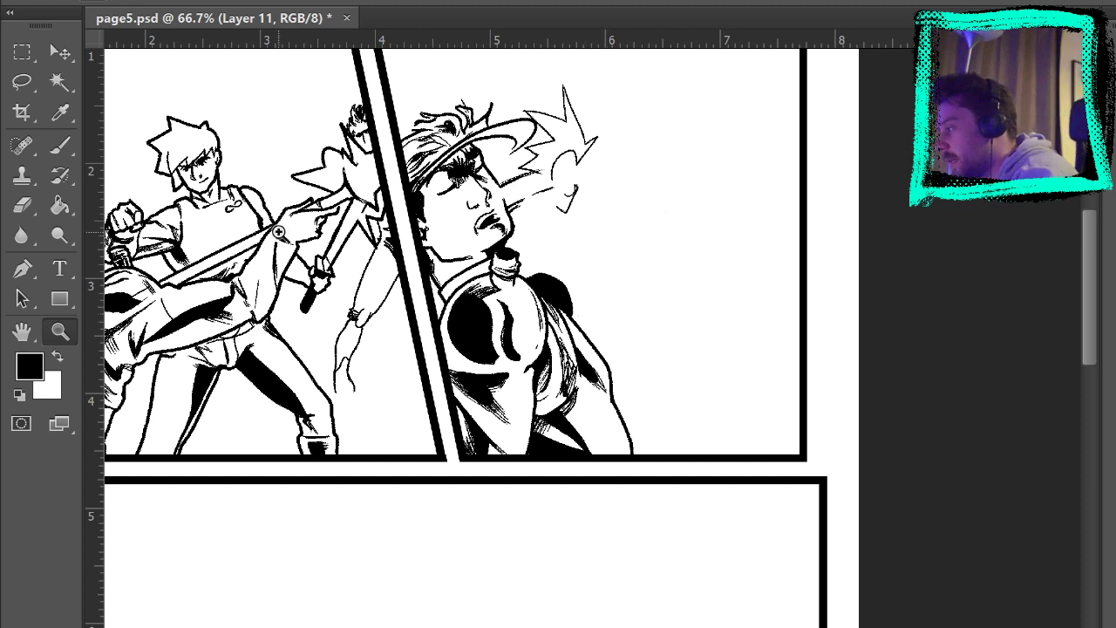
Try a thin outline of a raised forearm and hand behind the figure's far arm, and compare it with the sketch.
{"action": "key", "text": "b"}
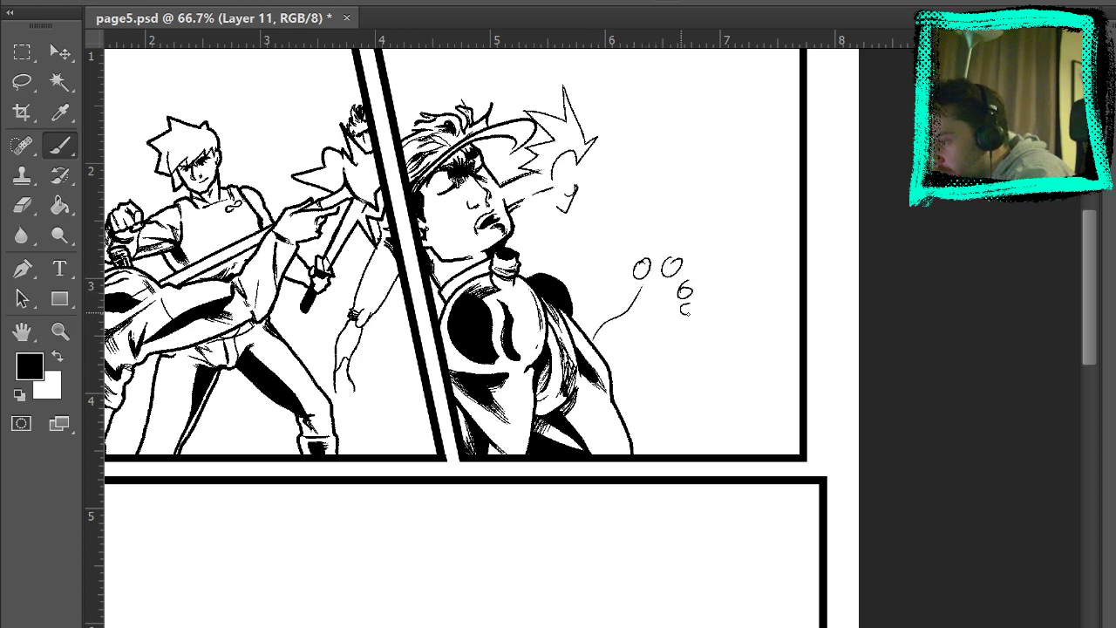
{"action": "left_click_drag", "start_coordinate": [686, 277], "coordinate": [678, 271]}
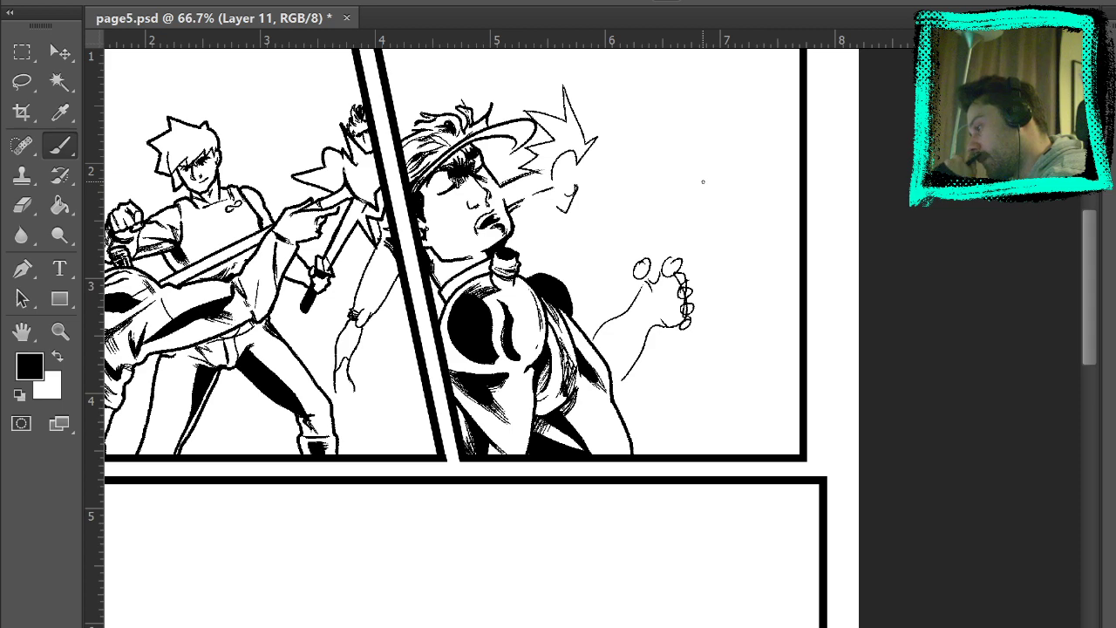
{"action": "key", "text": "ctrl+comma"}
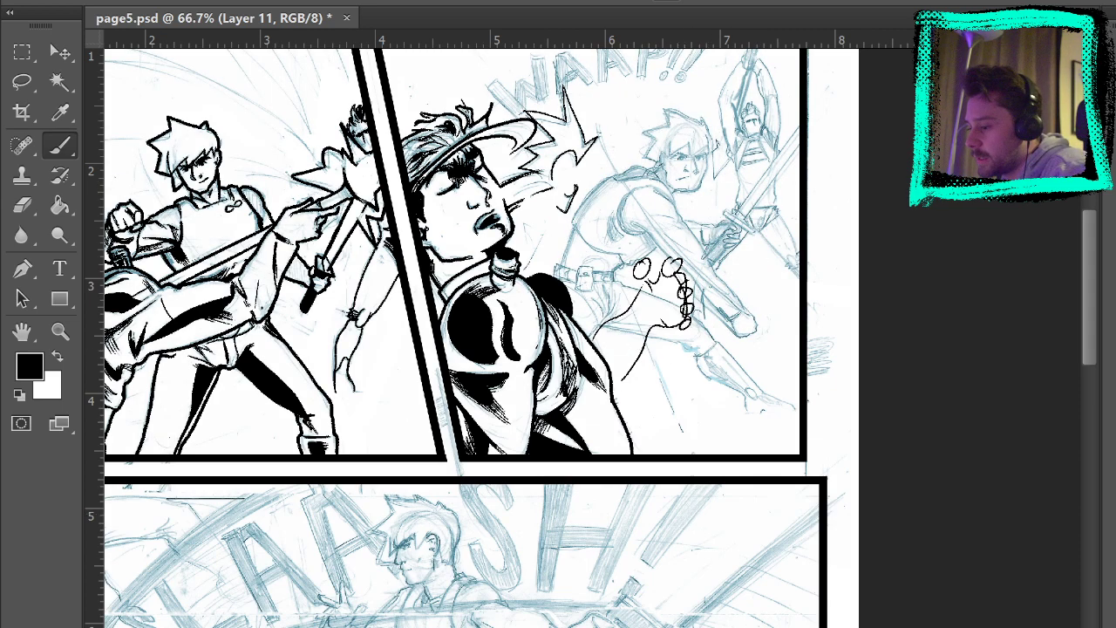
{"action": "key", "text": "ctrl+comma"}
Erase the trial outline of the raised forearm and hand with the sketch hidden.
{"action": "left_click", "coordinate": [22, 204]}
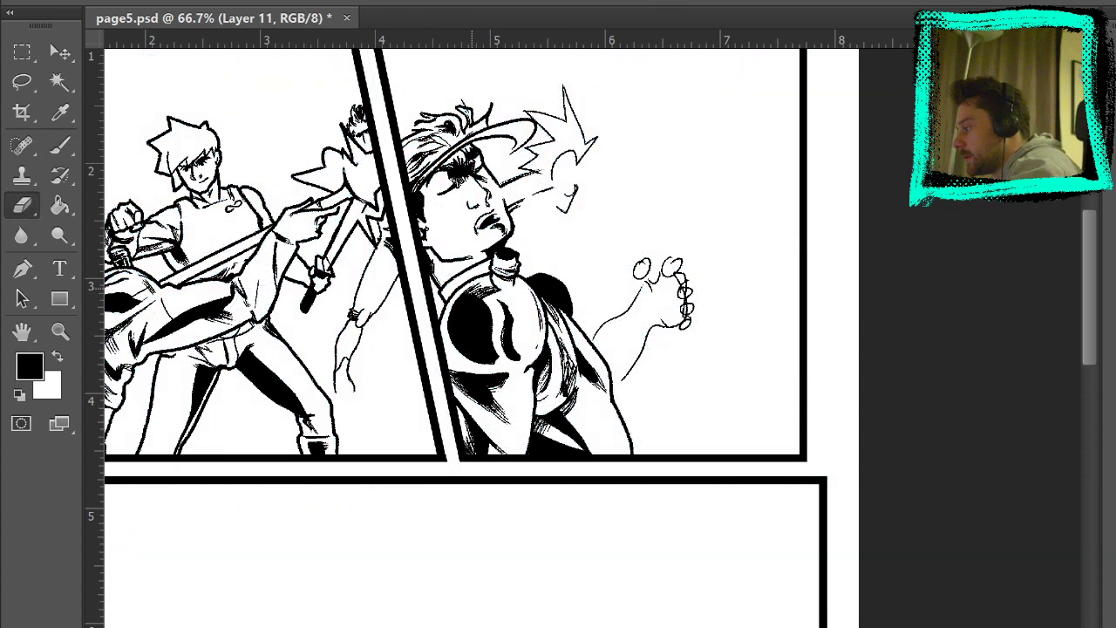
{"action": "left_click_drag", "start_coordinate": [636, 261], "coordinate": [646, 279]}
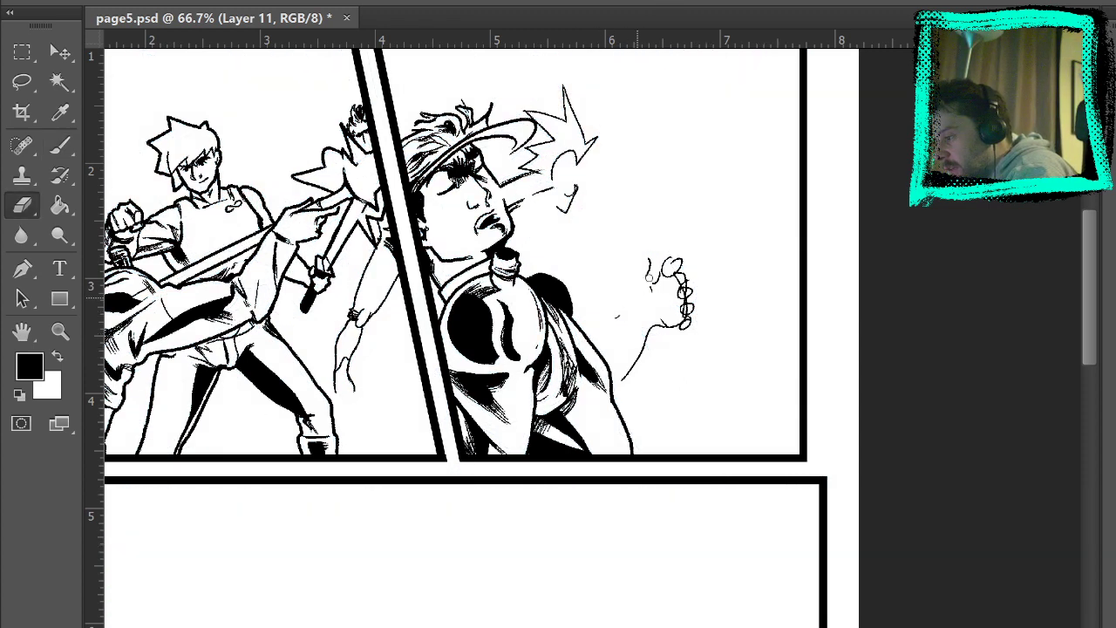
{"action": "mouse_move", "coordinate": [644, 380]}
{"action": "left_mouse_down"}
{"action": "mouse_move", "coordinate": [658, 315]}
{"action": "mouse_move", "coordinate": [643, 345]}
{"action": "mouse_move", "coordinate": [683, 287]}
{"action": "mouse_move", "coordinate": [681, 328]}
{"action": "left_mouse_up"}
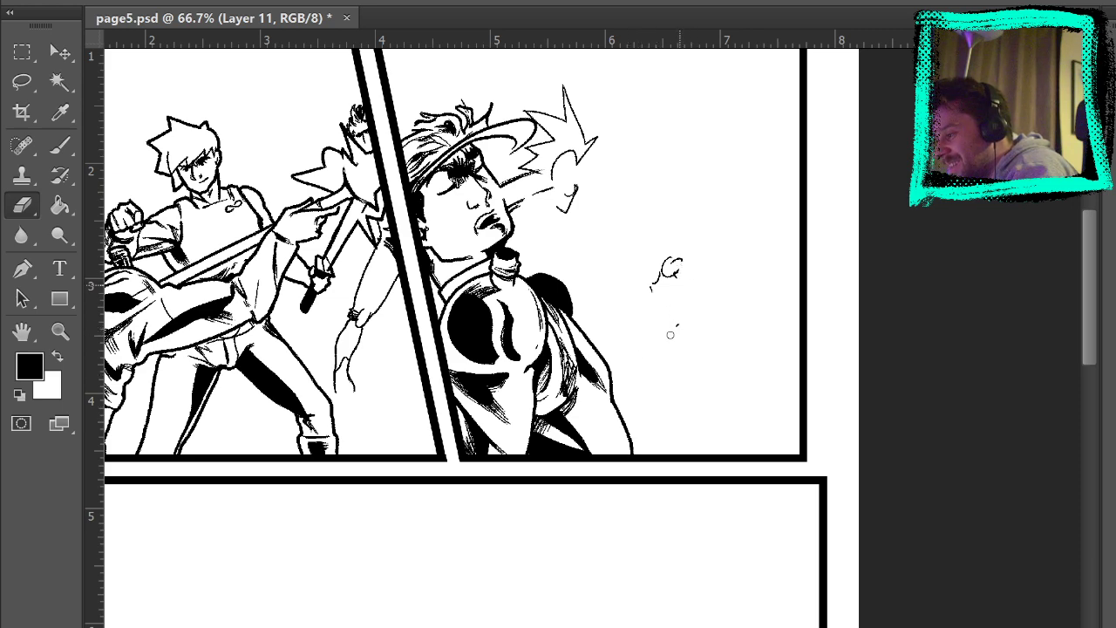
{"action": "left_click", "coordinate": [678, 324]}
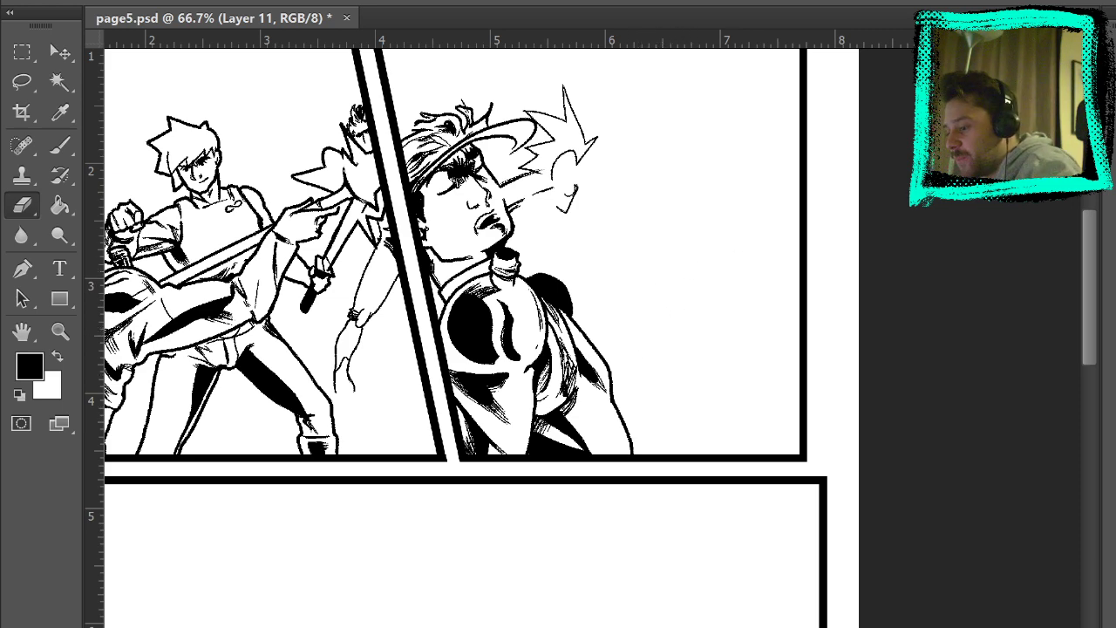
Try a thin outline of an arm stretched toward the second panel's lower corner, replacing its round hand with spiky diagonal strokes.
{"action": "left_click", "coordinate": [61, 147]}
{"action": "left_click_drag", "start_coordinate": [572, 306], "coordinate": [655, 396]}
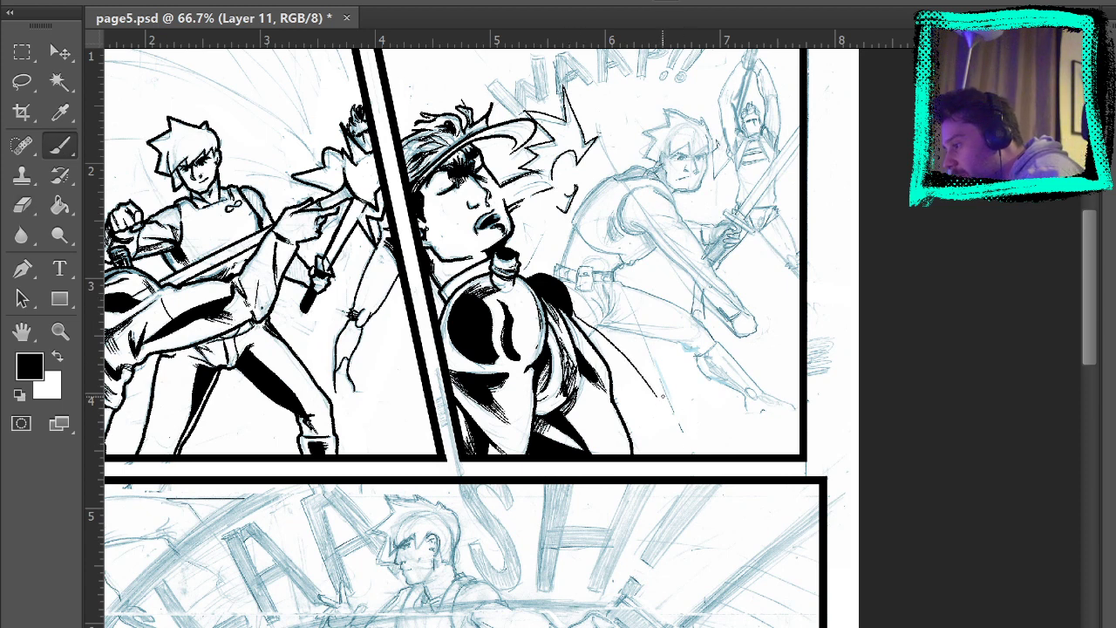
{"action": "mouse_move", "coordinate": [696, 448]}
{"action": "left_mouse_down"}
{"action": "mouse_move", "coordinate": [783, 417]}
{"action": "mouse_move", "coordinate": [737, 424]}
{"action": "mouse_move", "coordinate": [766, 442]}
{"action": "left_mouse_up"}
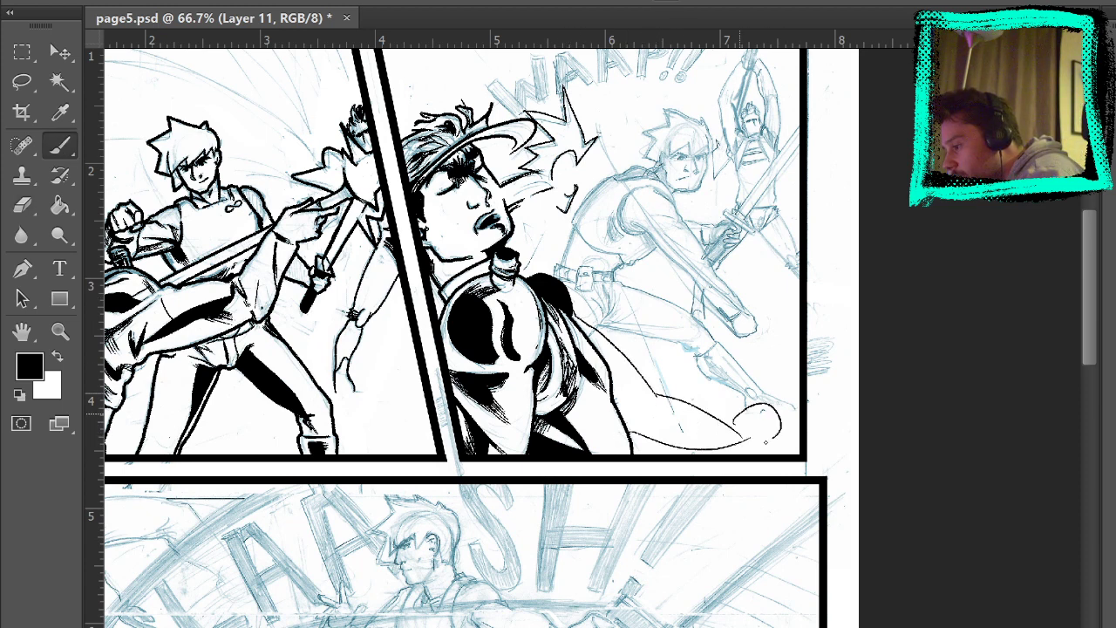
{"action": "key", "text": "ctrl+comma"}
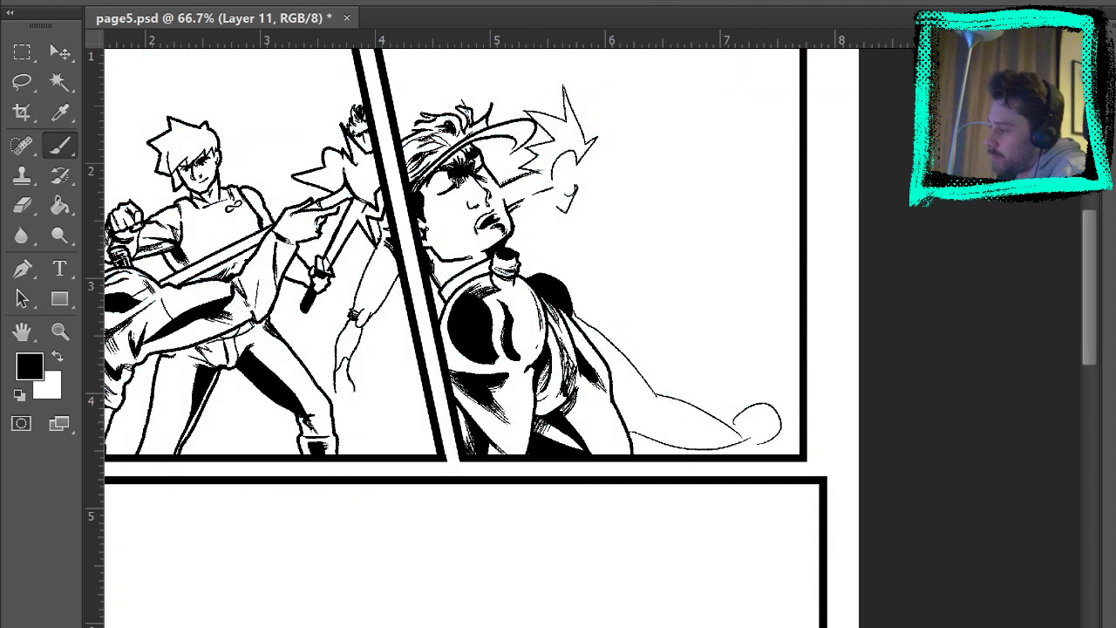
{"action": "key", "text": "ctrl+z"}
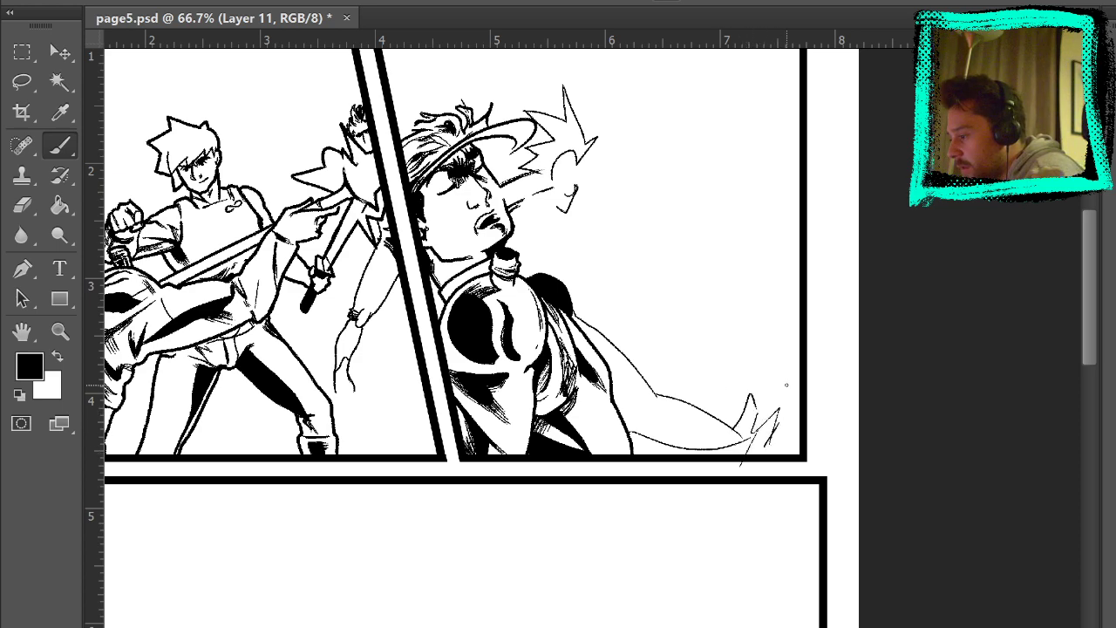
{"action": "left_click_drag", "start_coordinate": [768, 443], "coordinate": [830, 310]}
{"action": "left_click_drag", "start_coordinate": [783, 457], "coordinate": [823, 359]}
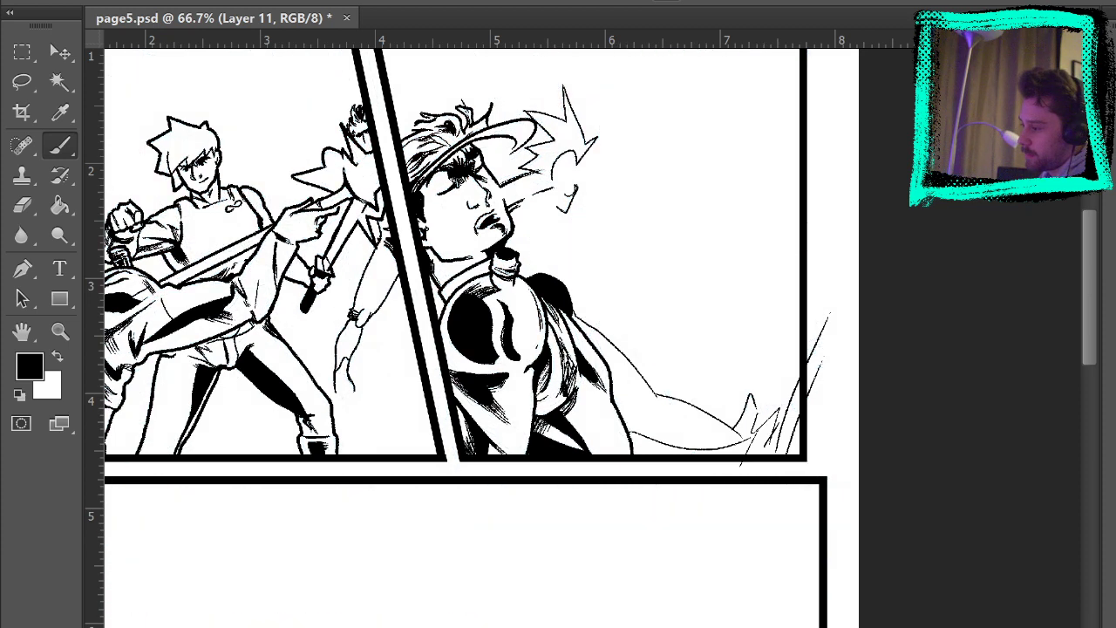
Erase the trial outstretched arm and its spiky strokes, including those crossing the panel border, and return to the Brush tool.
{"action": "key", "text": "e"}
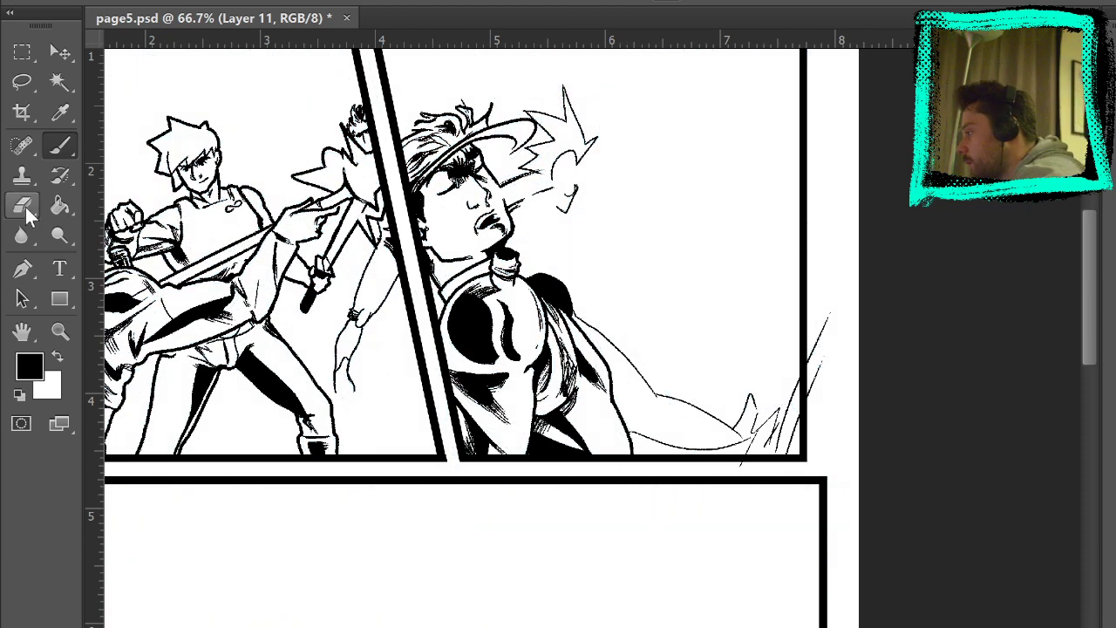
{"action": "mouse_move", "coordinate": [755, 354]}
{"action": "left_mouse_down"}
{"action": "mouse_move", "coordinate": [831, 316]}
{"action": "mouse_move", "coordinate": [841, 353]}
{"action": "mouse_move", "coordinate": [765, 427]}
{"action": "mouse_move", "coordinate": [734, 428]}
{"action": "mouse_move", "coordinate": [699, 381]}
{"action": "mouse_move", "coordinate": [711, 423]}
{"action": "left_mouse_up"}
{"action": "key", "text": "ctrl+alt+z"}
{"action": "key", "text": "ctrl+alt+z"}
{"action": "key", "text": "ctrl+alt+z"}
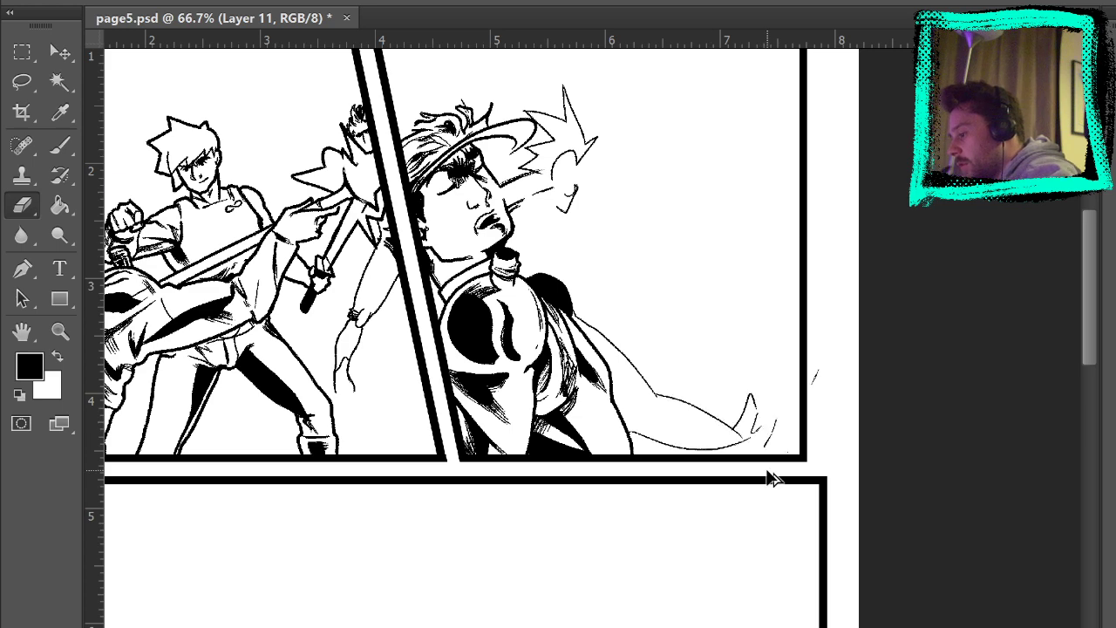
{"action": "key", "text": "ctrl+shift+z"}
{"action": "key", "text": "ctrl+shift+z"}
{"action": "key", "text": "ctrl+shift+z"}
{"action": "key", "text": "ctrl+shift+z"}
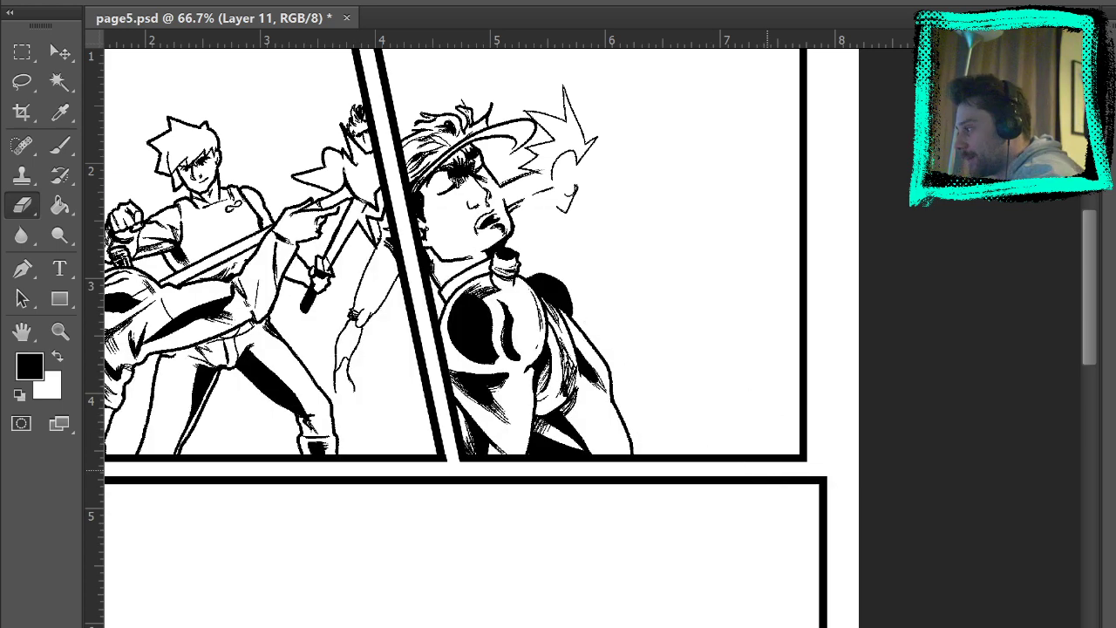
{"action": "left_click", "coordinate": [60, 145]}
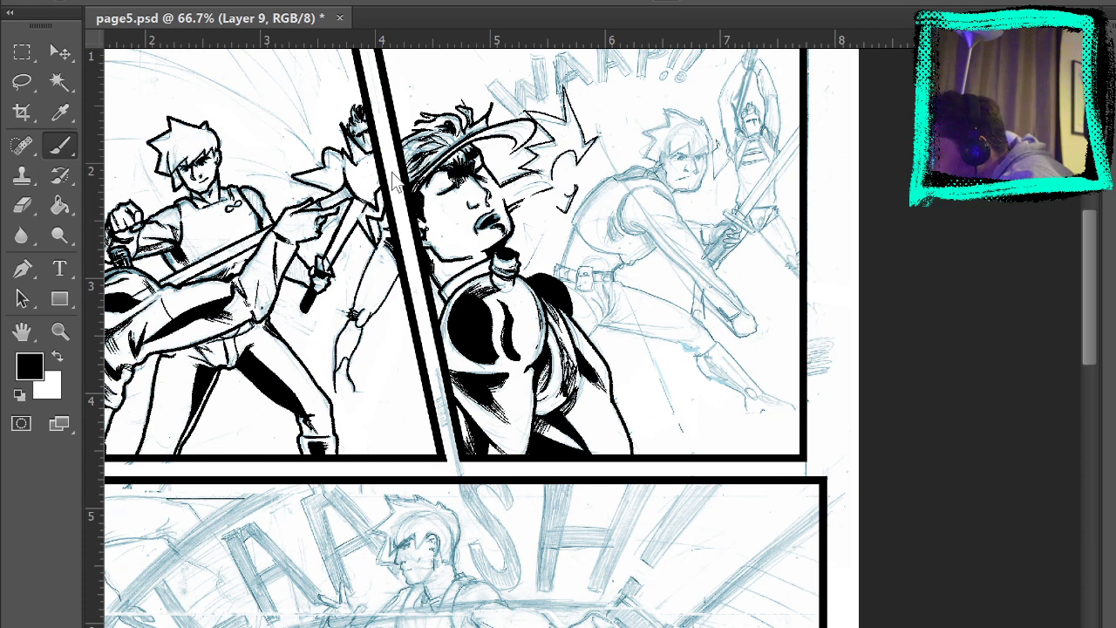
Sample a dark blue from the pencil sketch as the foreground colour for the Brush tool.
{"action": "left_click", "coordinate": [328, 136], "text": "alt"}
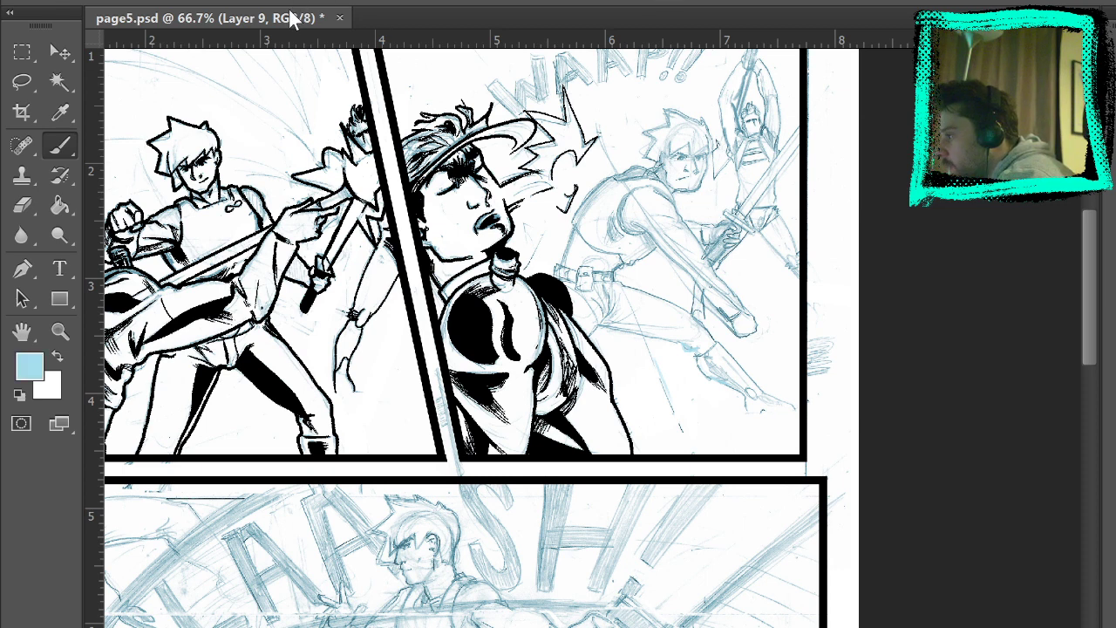
{"action": "key", "text": "i"}
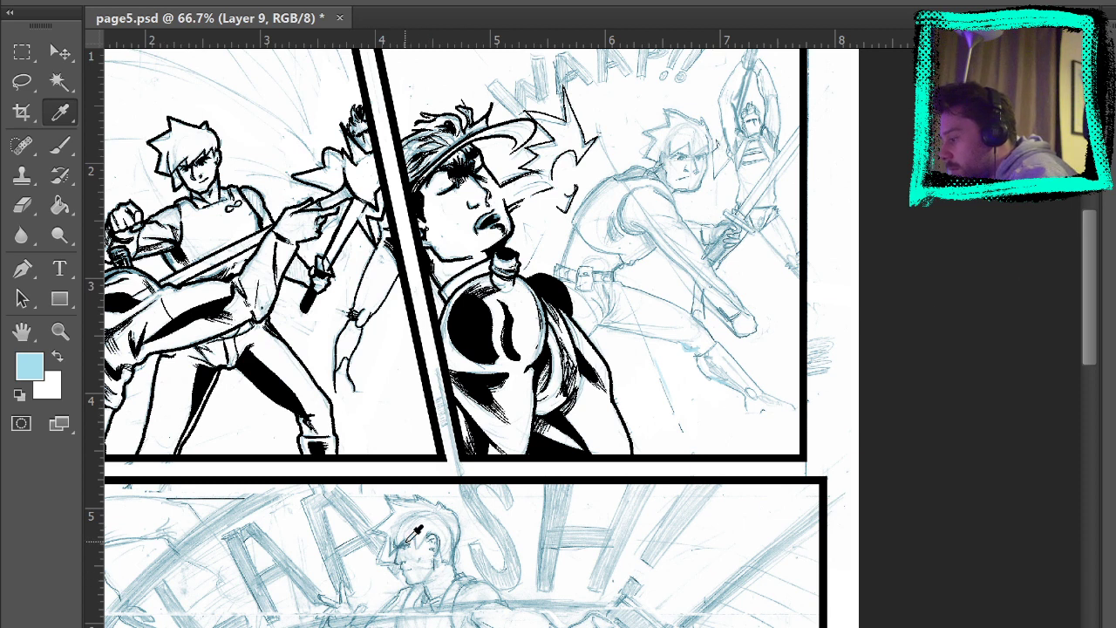
{"action": "key", "text": "b"}
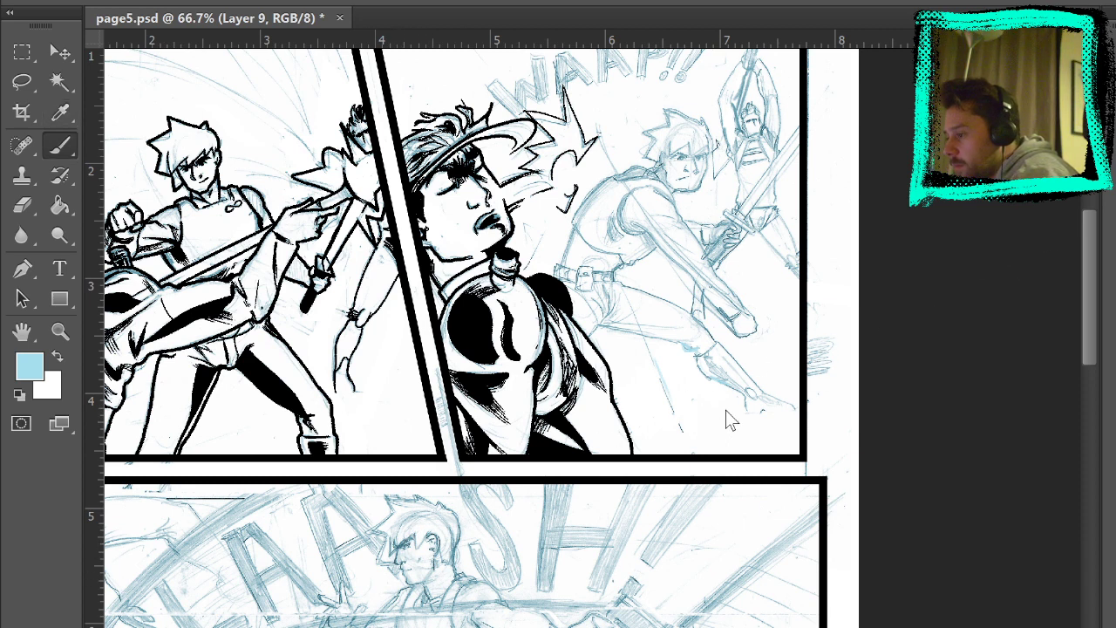
{"action": "mouse_move", "coordinate": [666, 416]}
{"action": "left_mouse_down"}
{"action": "mouse_move", "coordinate": [708, 342]}
{"action": "mouse_move", "coordinate": [711, 399]}
{"action": "left_mouse_up"}
{"action": "key", "text": "ctrl+z"}
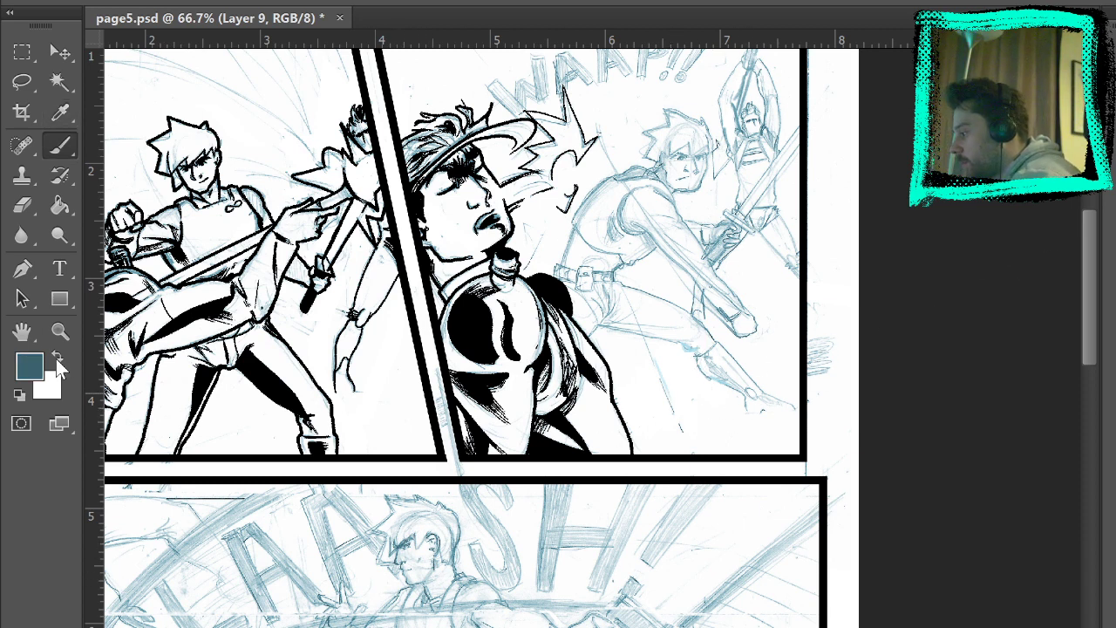
{"action": "key", "text": "z"}
{"action": "left_click", "coordinate": [653, 406]}
{"action": "left_click", "coordinate": [702, 392]}
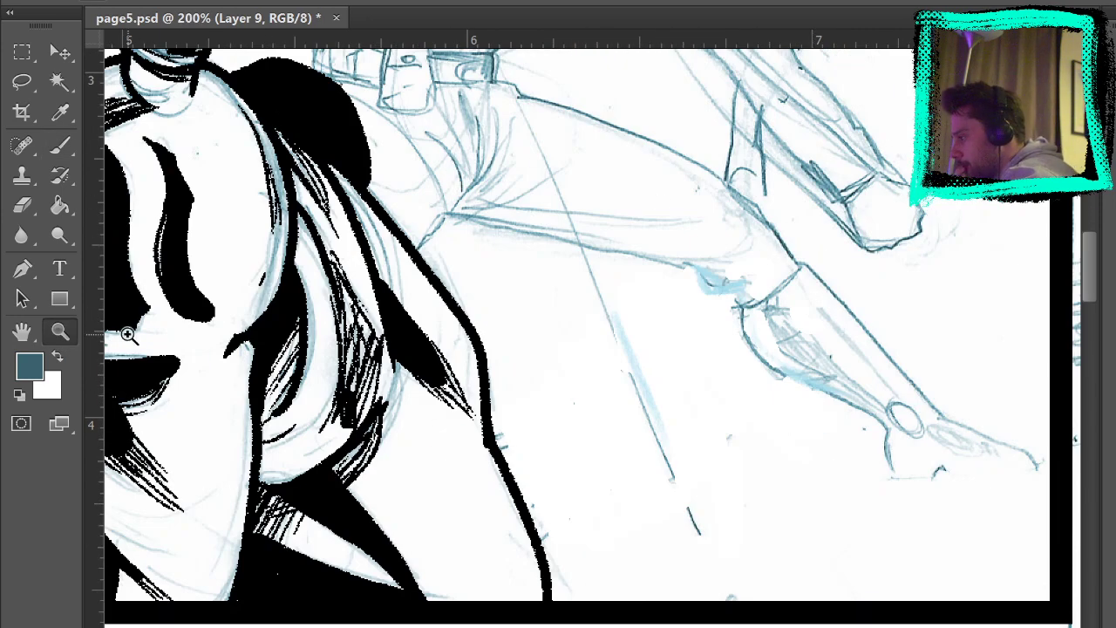
{"action": "left_click", "coordinate": [234, 105], "text": "alt"}
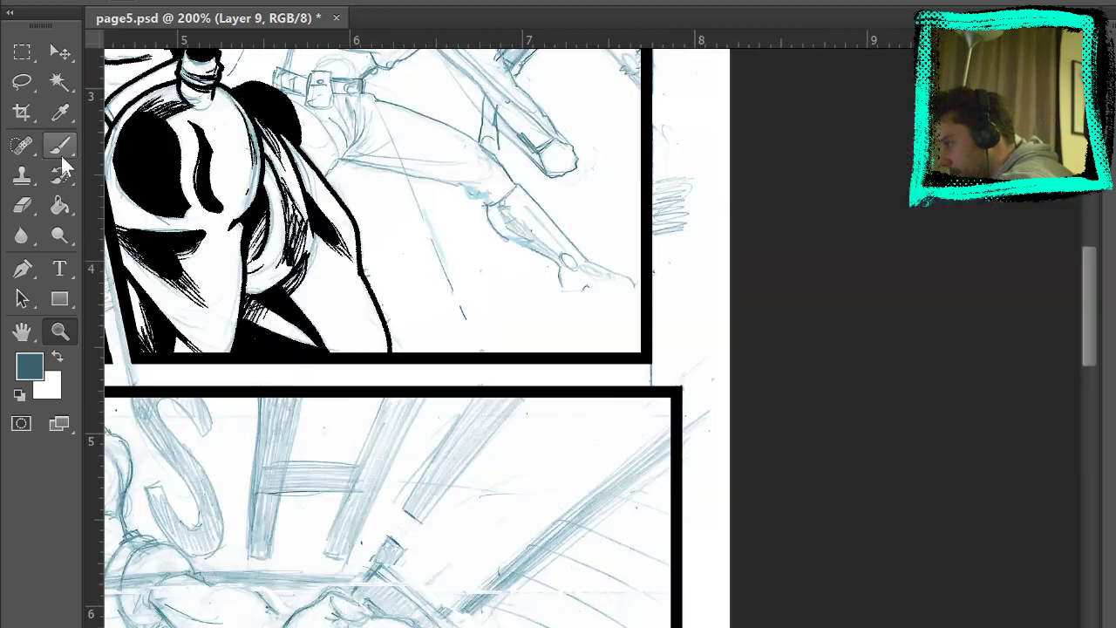
{"action": "left_click", "coordinate": [61, 153]}
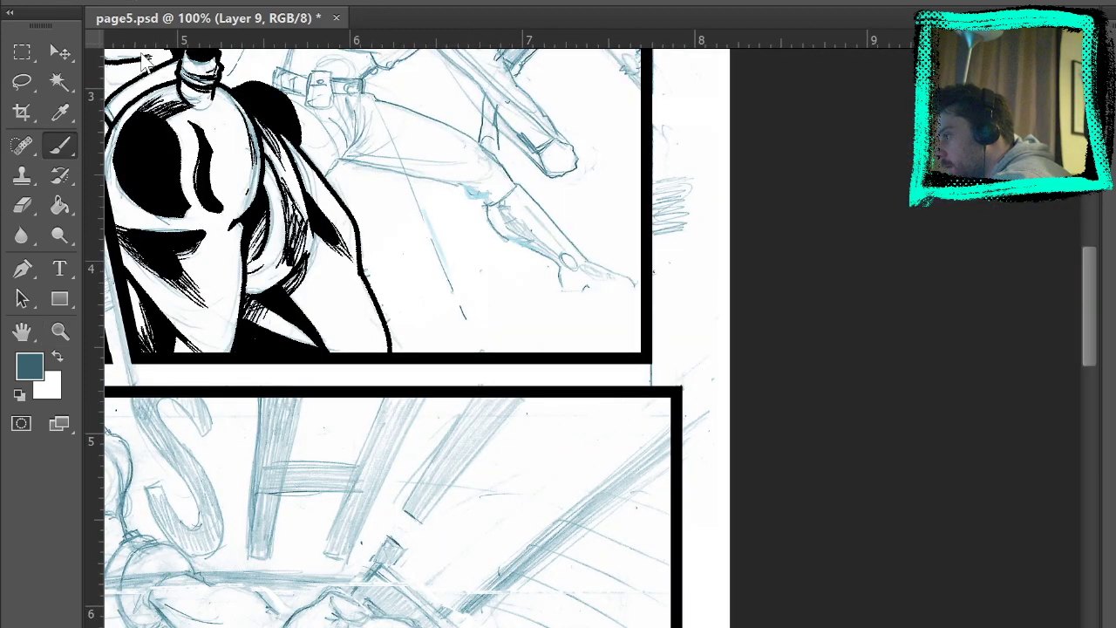
Hide the pencil sketch and add a new layer for roughing in the second panel figure's far arm.
{"action": "left_click_drag", "start_coordinate": [427, 233], "coordinate": [474, 308]}
{"action": "key", "text": "ctrl+z"}
{"action": "left_click_drag", "start_coordinate": [463, 228], "coordinate": [541, 436]}
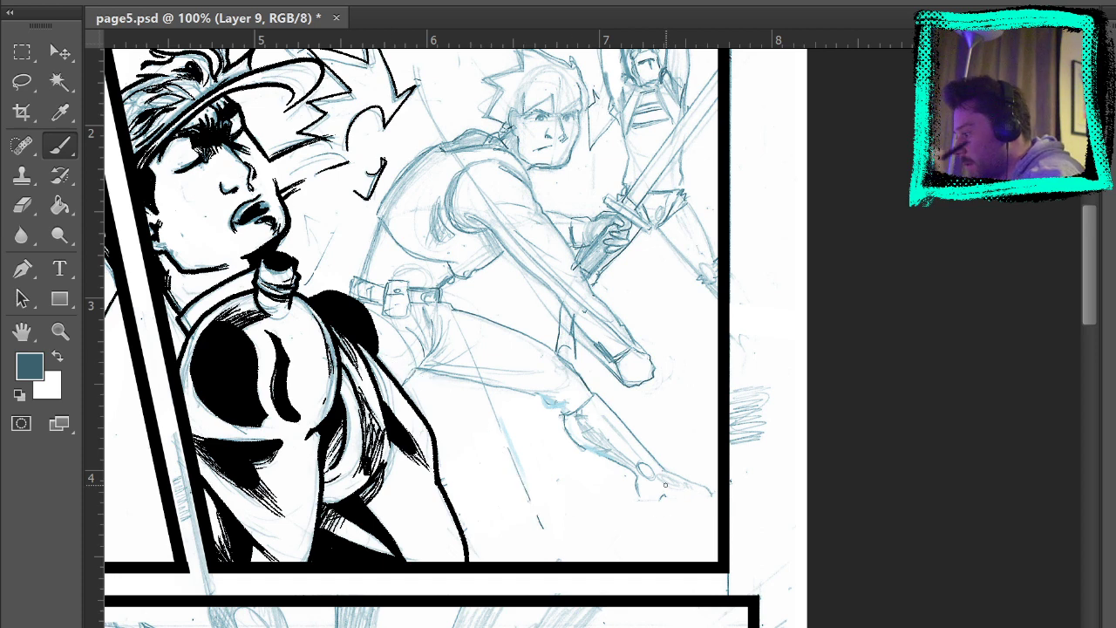
{"action": "left_click_drag", "start_coordinate": [916, 578], "coordinate": [949, 594]}
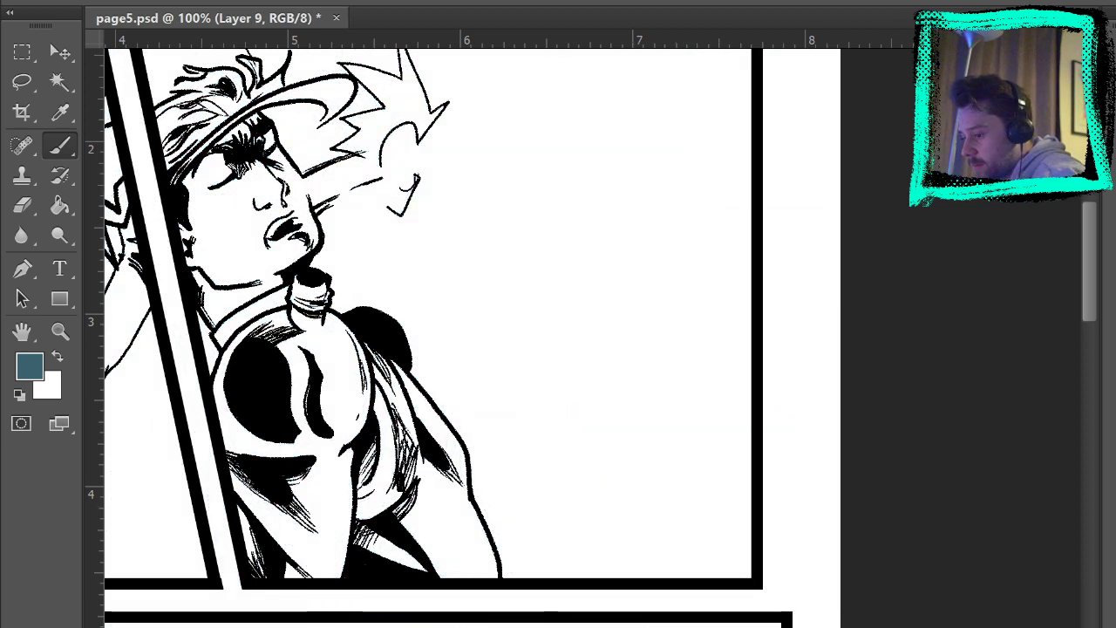
{"action": "key", "text": "ctrl+shift+alt+n"}
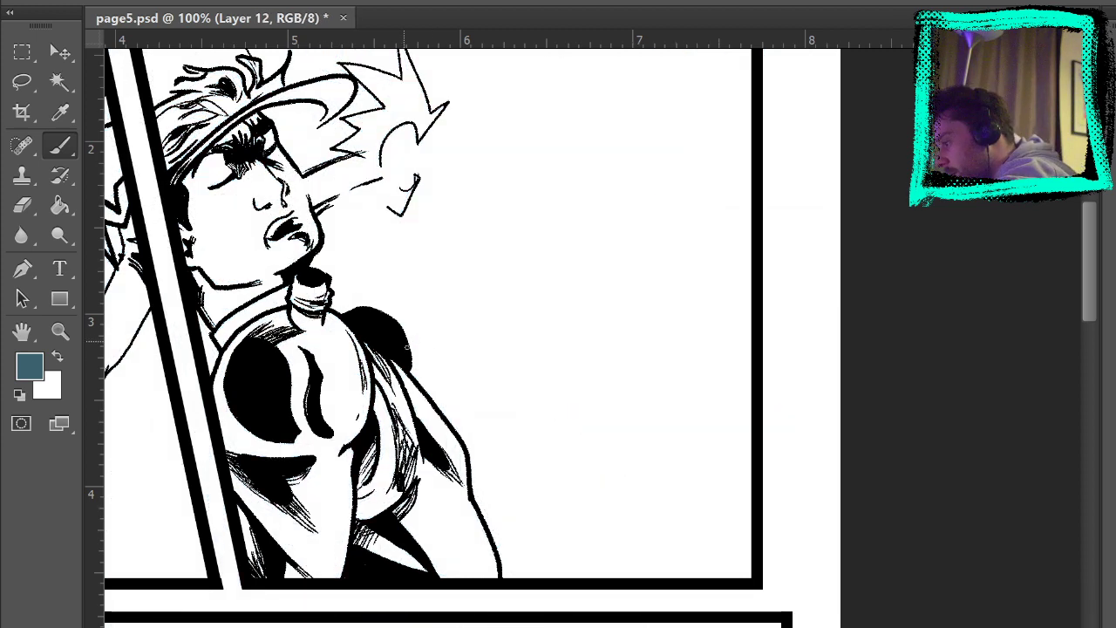
Rough in the outstretched upper arm in dark blue, from the black far shoulder down to a rounded elbow.
{"action": "left_click_drag", "start_coordinate": [413, 357], "coordinate": [523, 429]}
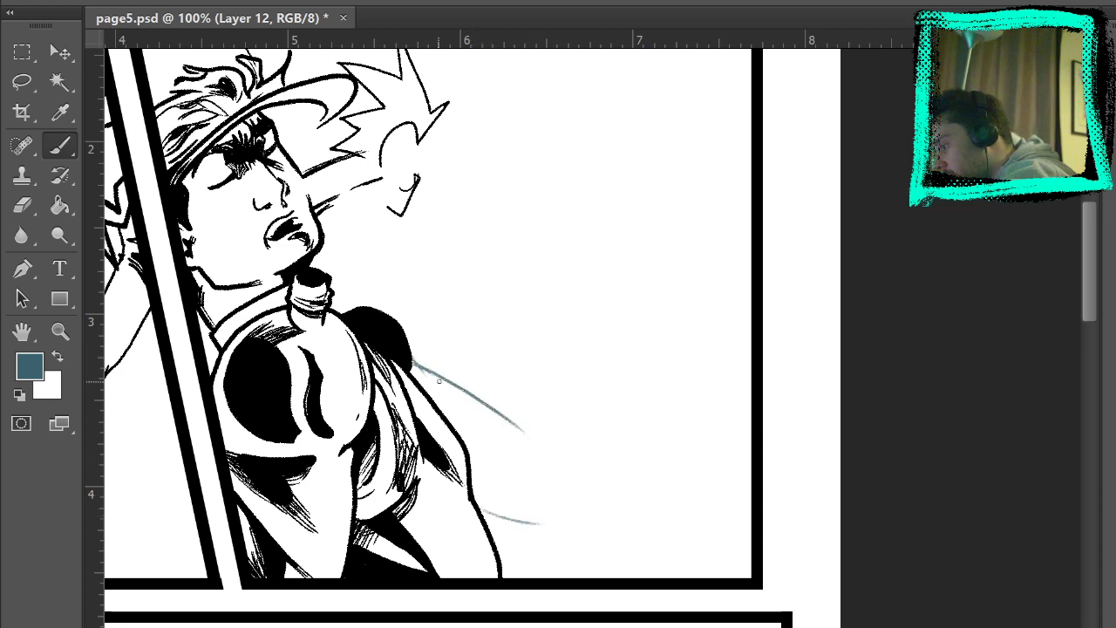
{"action": "left_click_drag", "start_coordinate": [415, 367], "coordinate": [528, 431]}
{"action": "key", "text": "ctrl+z"}
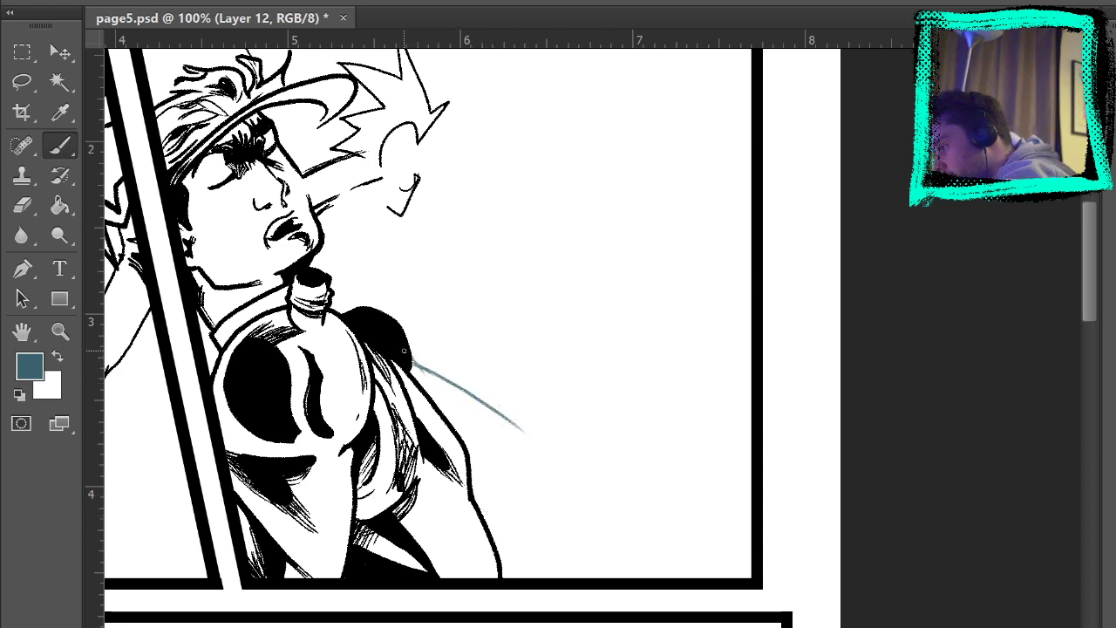
{"action": "mouse_move", "coordinate": [411, 361]}
{"action": "left_mouse_down"}
{"action": "mouse_move", "coordinate": [476, 390]}
{"action": "mouse_move", "coordinate": [552, 471]}
{"action": "left_mouse_up"}
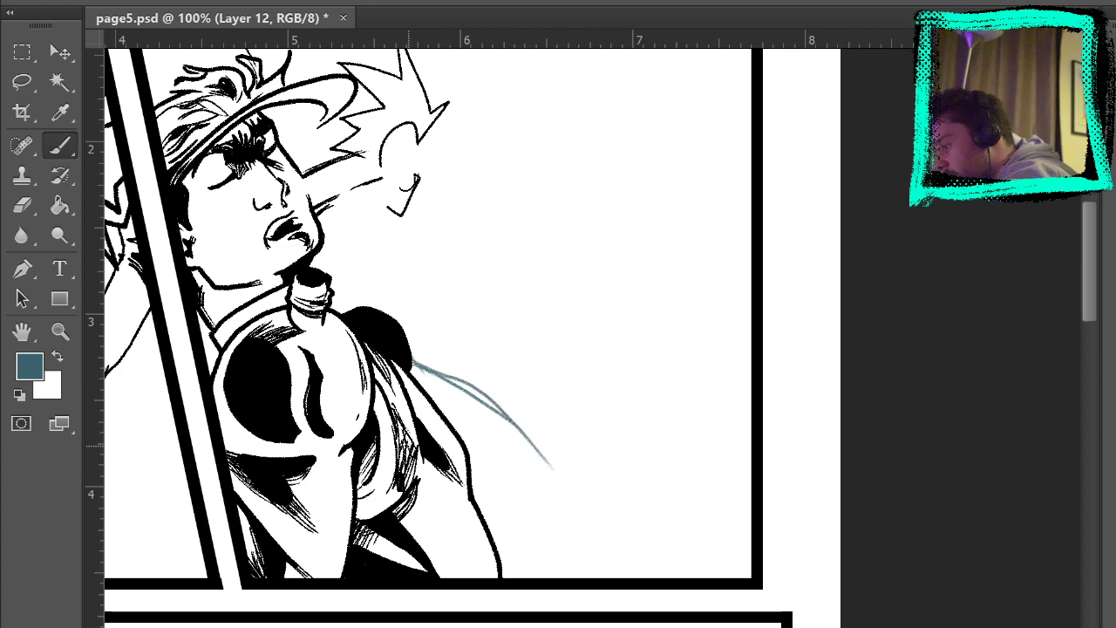
{"action": "left_click_drag", "start_coordinate": [426, 481], "coordinate": [564, 545]}
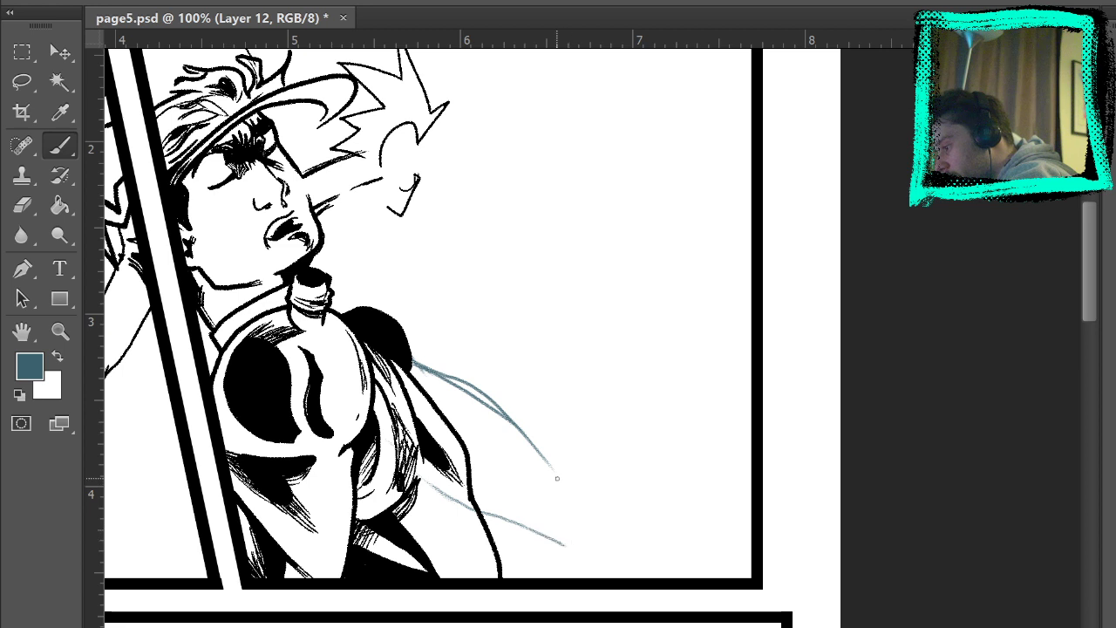
{"action": "mouse_move", "coordinate": [549, 464]}
{"action": "left_mouse_down"}
{"action": "mouse_move", "coordinate": [567, 492]}
{"action": "mouse_move", "coordinate": [562, 529]}
{"action": "left_mouse_up"}
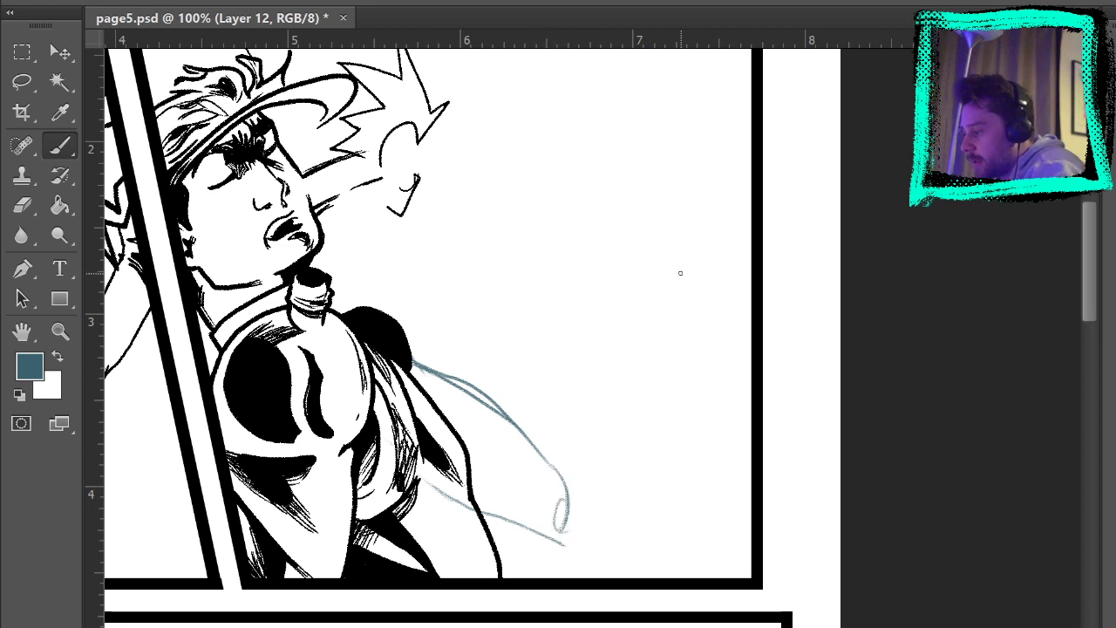
Rough in the forearm and an oval hand reaching the panel's side border, and compare the arm with the pencil sketch.
{"action": "left_click_drag", "start_coordinate": [546, 457], "coordinate": [688, 455]}
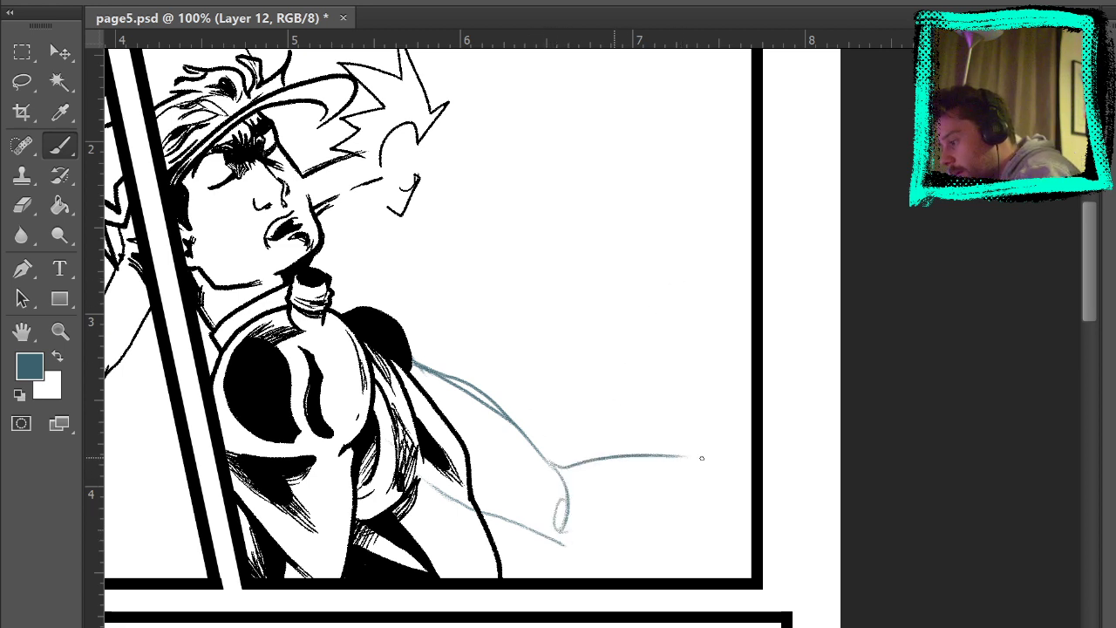
{"action": "mouse_move", "coordinate": [567, 546]}
{"action": "left_mouse_down"}
{"action": "mouse_move", "coordinate": [603, 546]}
{"action": "mouse_move", "coordinate": [694, 505]}
{"action": "left_mouse_up"}
{"action": "mouse_move", "coordinate": [682, 455]}
{"action": "left_mouse_down"}
{"action": "mouse_move", "coordinate": [709, 455]}
{"action": "mouse_move", "coordinate": [703, 507]}
{"action": "mouse_move", "coordinate": [746, 394]}
{"action": "left_mouse_up"}
{"action": "left_click_drag", "start_coordinate": [747, 401], "coordinate": [720, 505]}
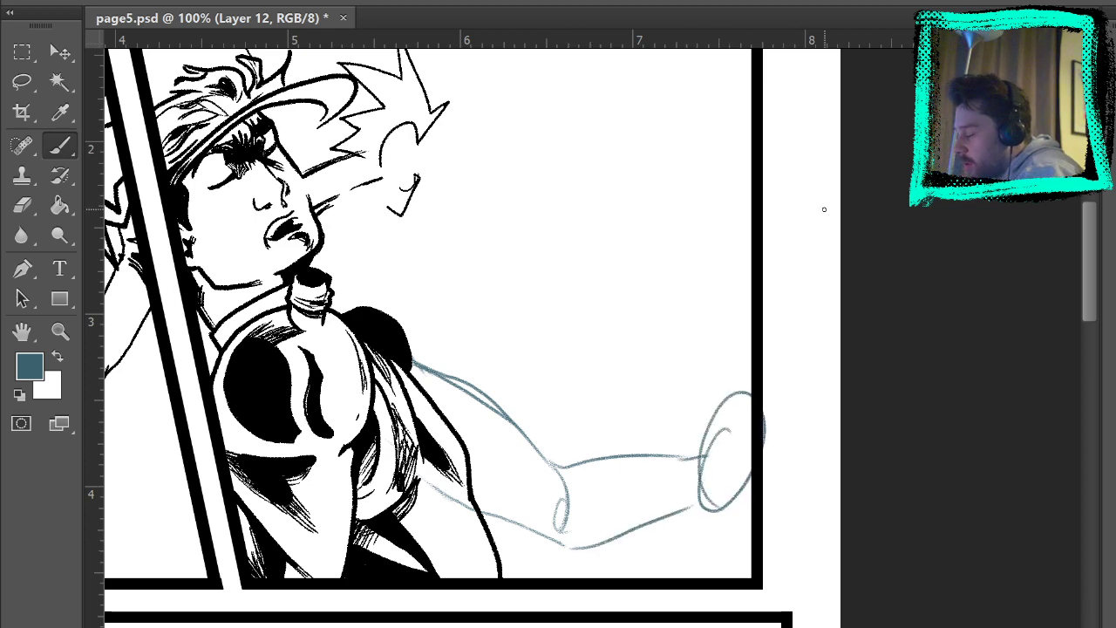
{"action": "mouse_move", "coordinate": [790, 291]}
{"action": "left_mouse_down"}
{"action": "mouse_move", "coordinate": [822, 391]}
{"action": "mouse_move", "coordinate": [817, 339]}
{"action": "mouse_move", "coordinate": [796, 300]}
{"action": "left_mouse_up"}
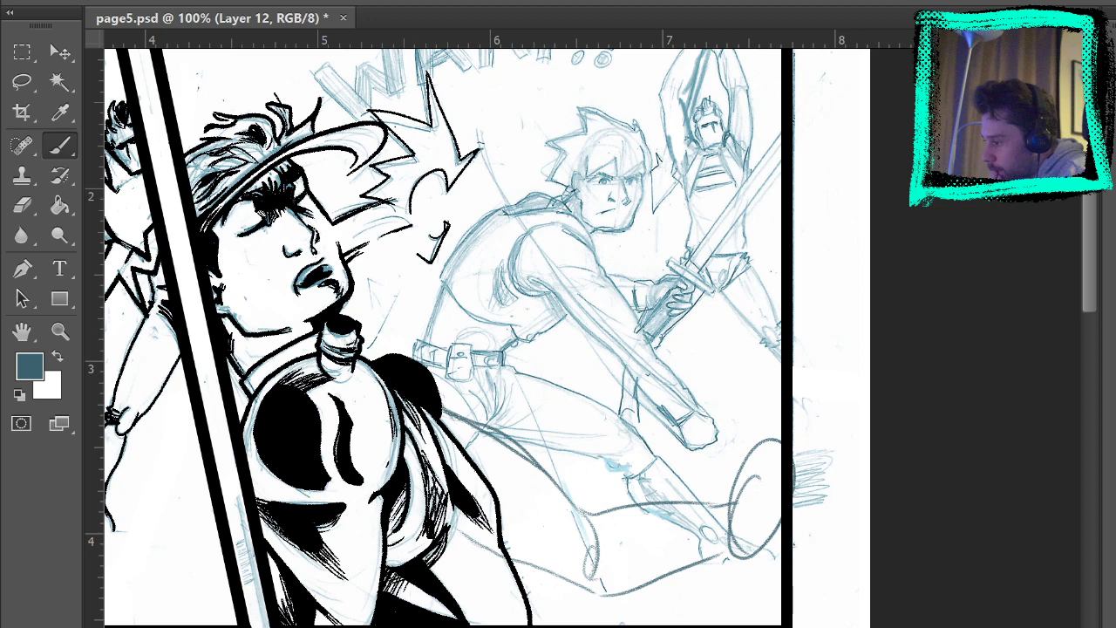
{"action": "left_click", "coordinate": [1113, 624]}
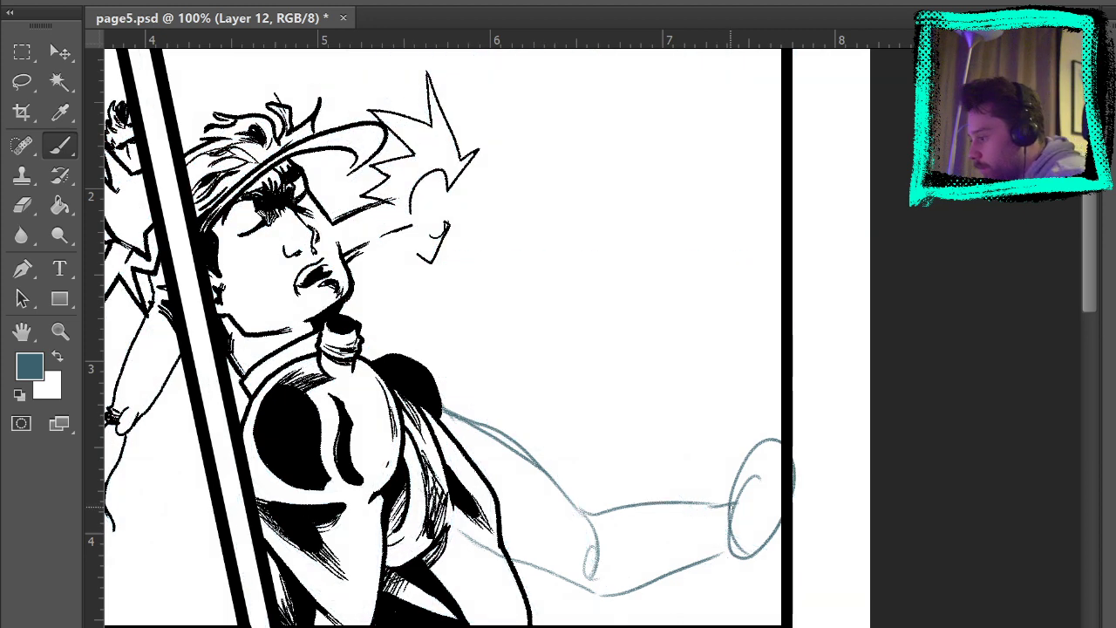
Sketch a raised thumb on the oval hand, with guide lines across the base and top of the palm.
{"action": "mouse_move", "coordinate": [733, 497]}
{"action": "left_mouse_down"}
{"action": "mouse_move", "coordinate": [737, 464]}
{"action": "mouse_move", "coordinate": [733, 472]}
{"action": "mouse_move", "coordinate": [728, 452]}
{"action": "mouse_move", "coordinate": [732, 474]}
{"action": "mouse_move", "coordinate": [716, 440]}
{"action": "mouse_move", "coordinate": [747, 461]}
{"action": "left_mouse_up"}
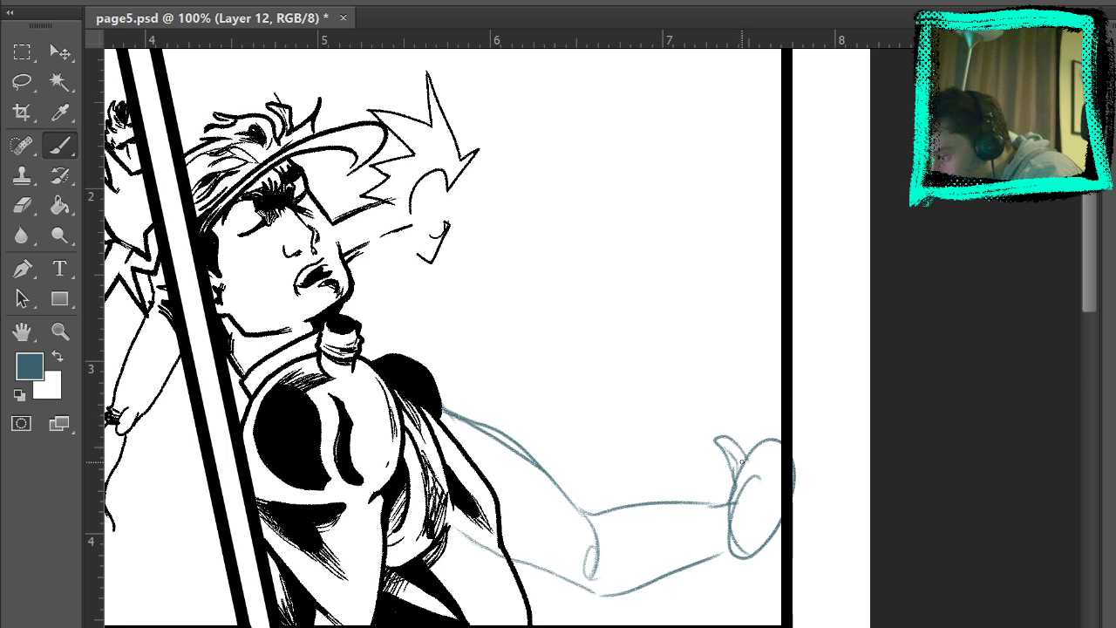
{"action": "key", "text": "ctrl+z"}
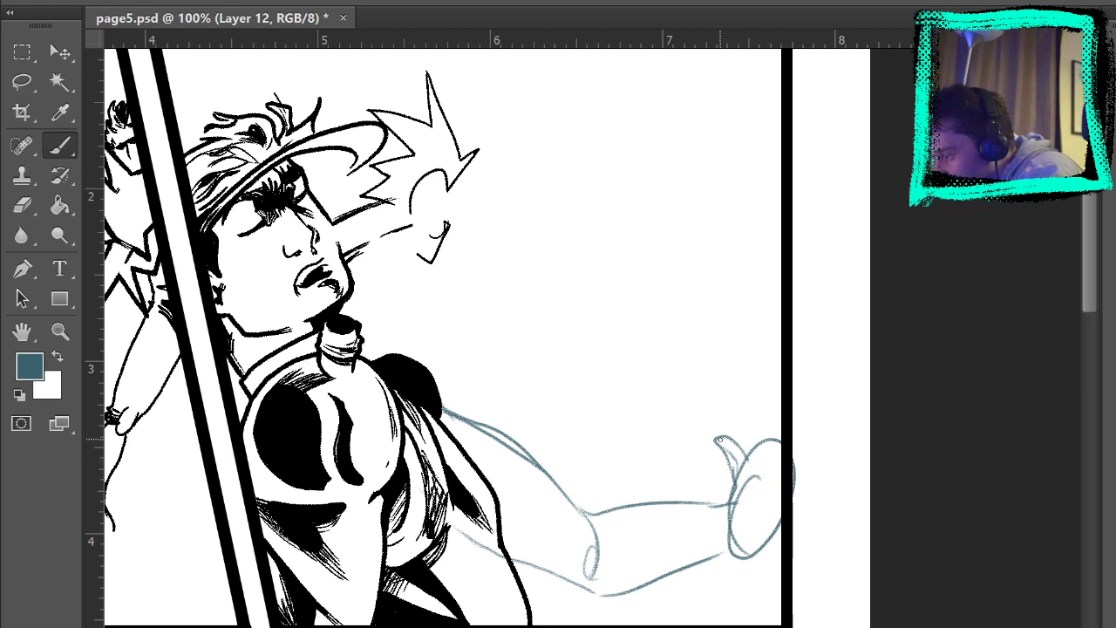
{"action": "mouse_move", "coordinate": [720, 440]}
{"action": "left_mouse_down"}
{"action": "mouse_move", "coordinate": [744, 456]}
{"action": "mouse_move", "coordinate": [763, 522]}
{"action": "mouse_move", "coordinate": [730, 488]}
{"action": "left_mouse_up"}
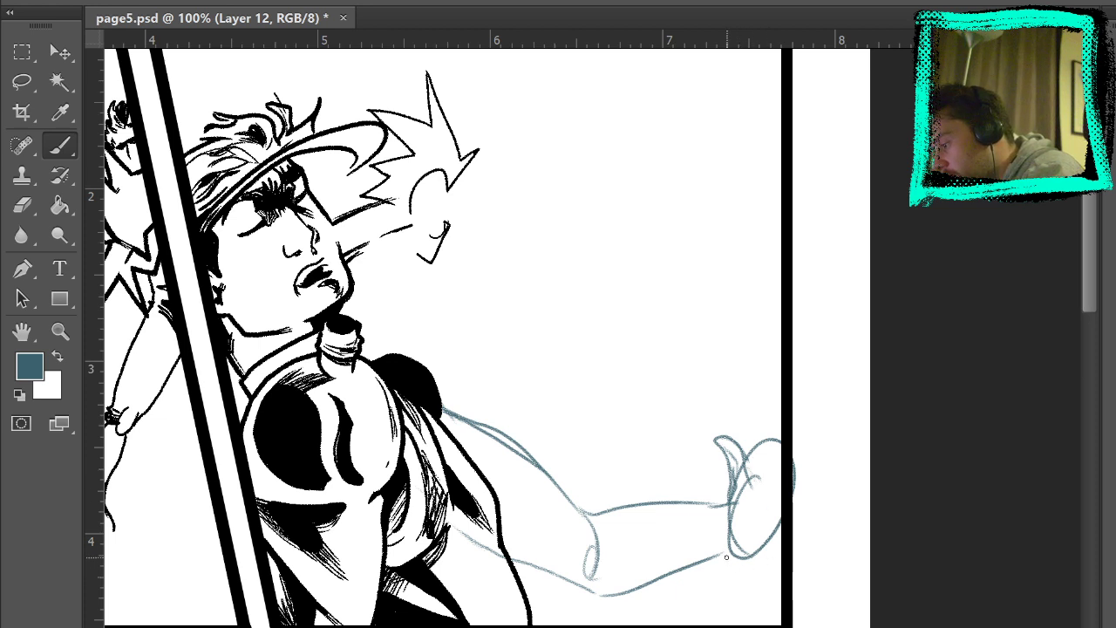
{"action": "left_click_drag", "start_coordinate": [725, 556], "coordinate": [800, 562]}
{"action": "mouse_move", "coordinate": [750, 468]}
{"action": "left_mouse_down"}
{"action": "mouse_move", "coordinate": [754, 478]}
{"action": "mouse_move", "coordinate": [780, 459]}
{"action": "left_mouse_up"}
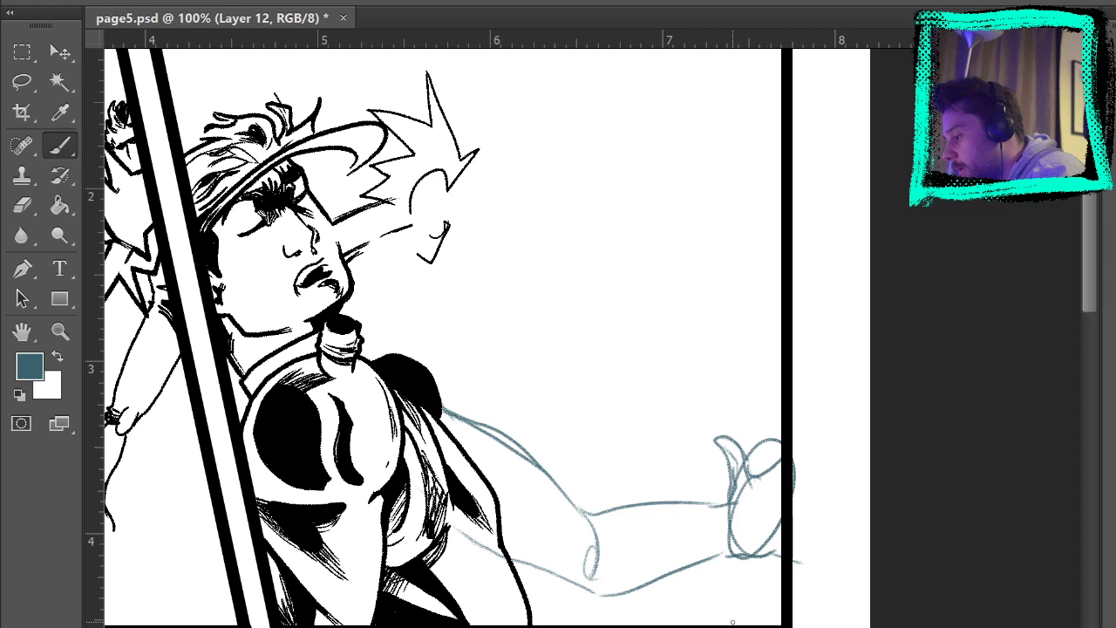
Sketch two long diagonal lines through the hand, rising from the panel's lower border past its side border.
{"action": "left_click_drag", "start_coordinate": [732, 624], "coordinate": [809, 375]}
{"action": "key", "text": "ctrl+z"}
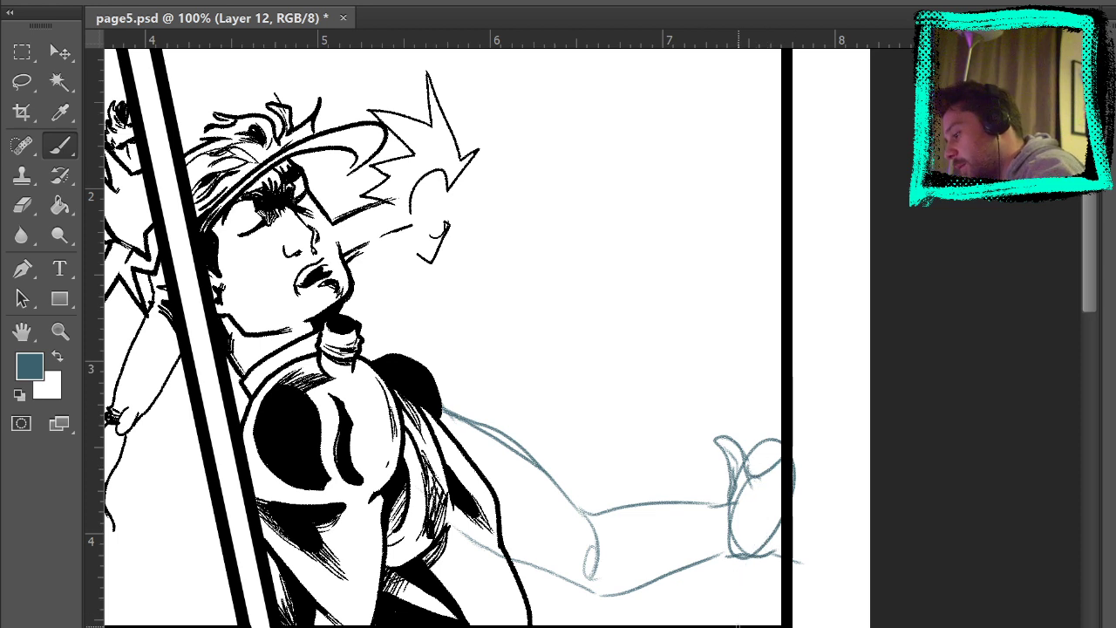
{"action": "left_click_drag", "start_coordinate": [722, 624], "coordinate": [801, 381]}
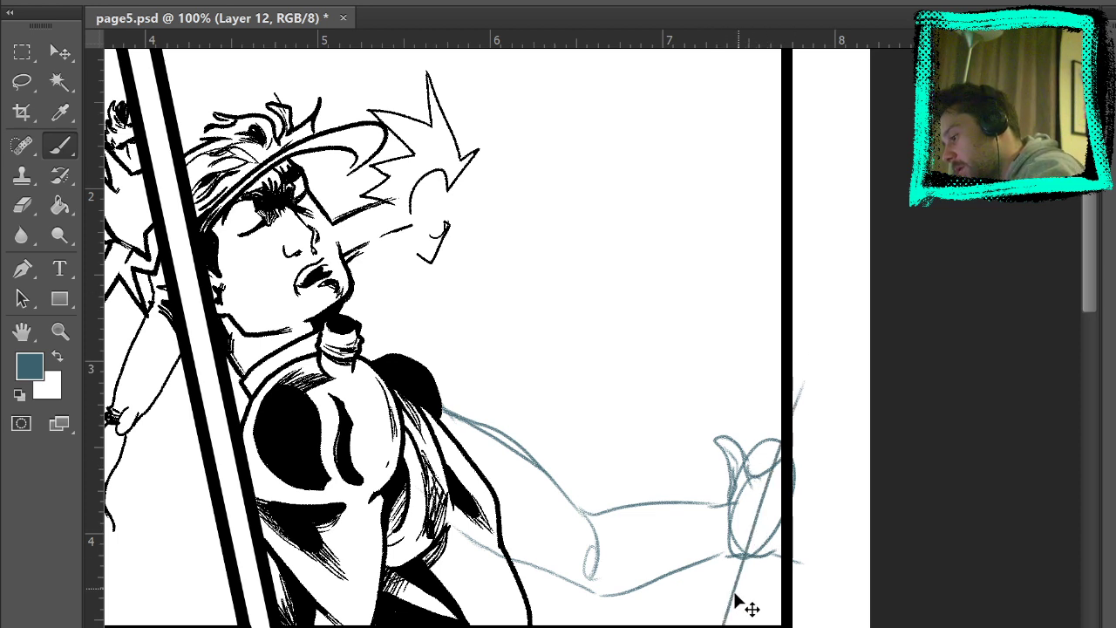
{"action": "key", "text": "ctrl+z"}
{"action": "left_click_drag", "start_coordinate": [724, 624], "coordinate": [834, 328]}
{"action": "mouse_move", "coordinate": [743, 624]}
{"action": "left_mouse_down"}
{"action": "mouse_move", "coordinate": [839, 364]}
{"action": "mouse_move", "coordinate": [820, 421]}
{"action": "mouse_move", "coordinate": [820, 515]}
{"action": "mouse_move", "coordinate": [828, 497]}
{"action": "left_mouse_up"}
Erase the hand's construction oval and the strokes crossing the panel border, and compare the rough arm with the pencil sketch.
{"action": "key", "text": "e"}
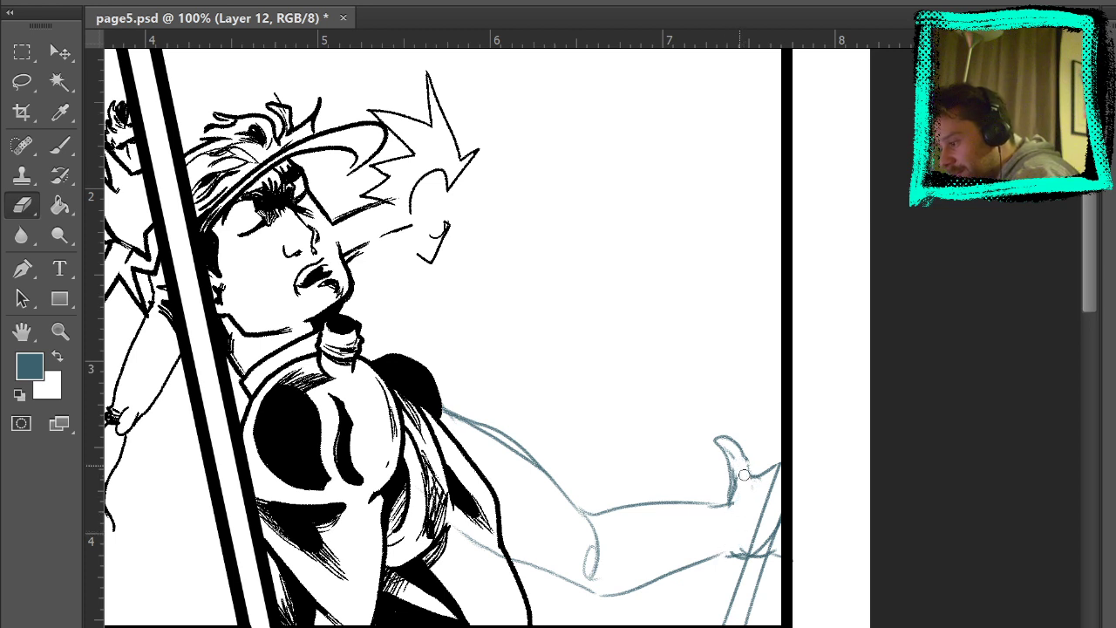
{"action": "left_click", "coordinate": [58, 142]}
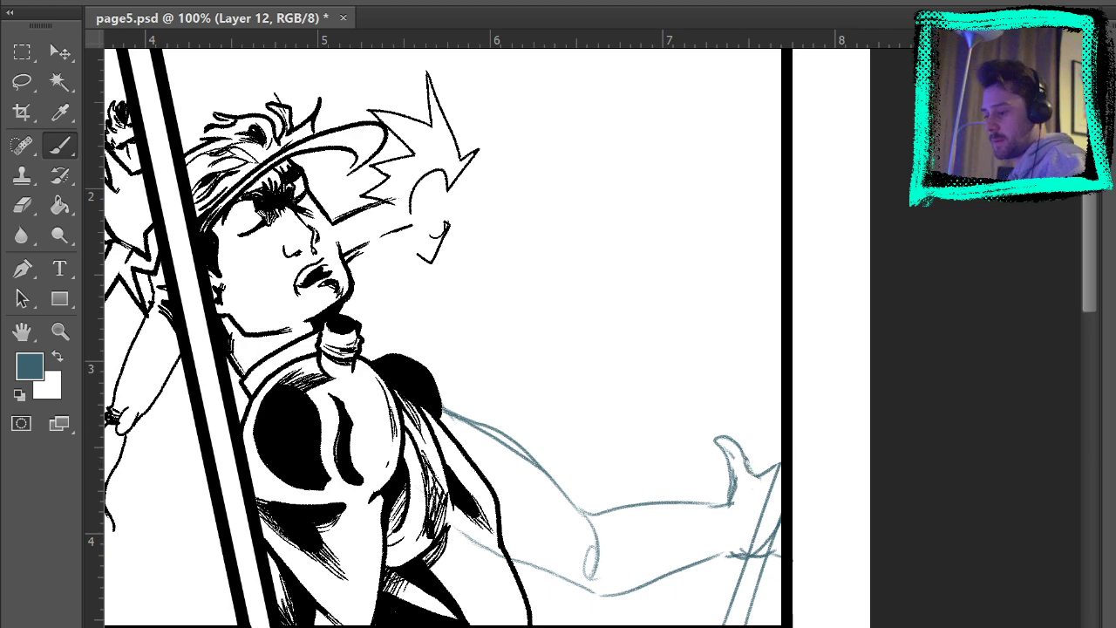
{"action": "left_click", "coordinate": [1115, 440]}
{"action": "left_click_drag", "start_coordinate": [861, 562], "coordinate": [954, 509]}
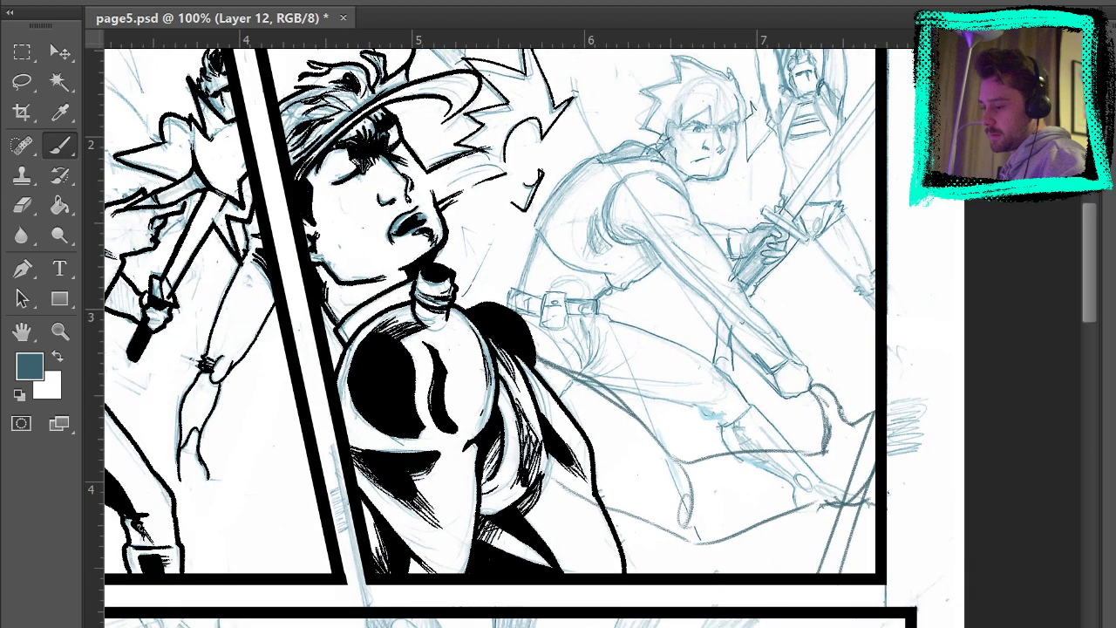
{"action": "left_click", "coordinate": [1115, 462]}
{"action": "mouse_move", "coordinate": [983, 464]}
{"action": "left_mouse_down"}
{"action": "mouse_move", "coordinate": [1014, 498]}
{"action": "mouse_move", "coordinate": [1014, 552]}
{"action": "mouse_move", "coordinate": [955, 444]}
{"action": "left_mouse_up"}
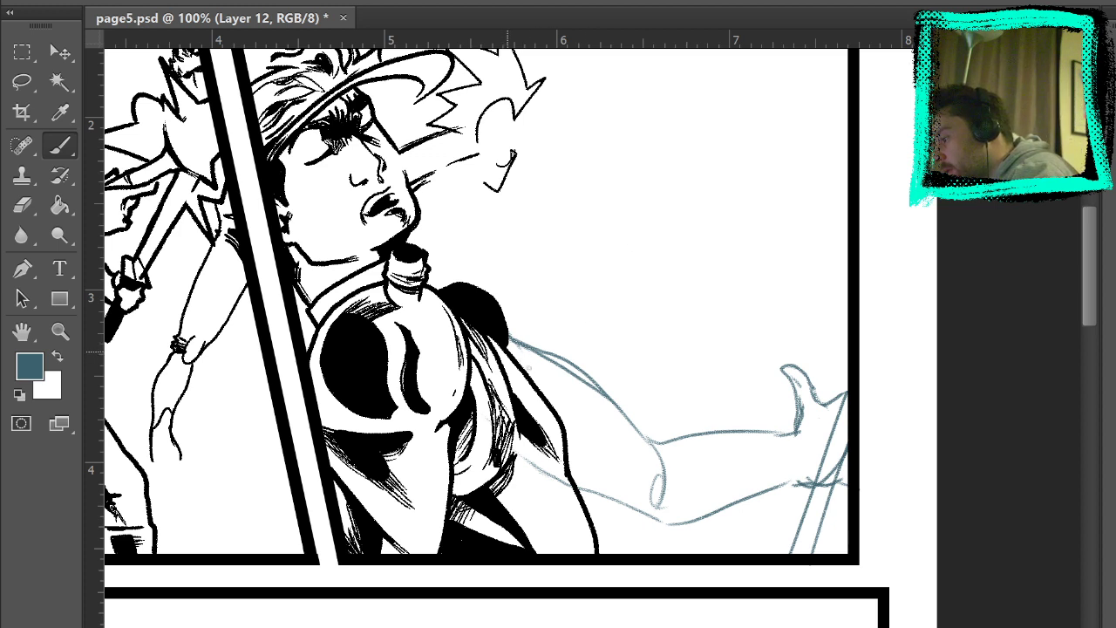
Add light muscle contour lines along the rough upper arm, elbow and forearm.
{"action": "left_click_drag", "start_coordinate": [530, 376], "coordinate": [619, 412]}
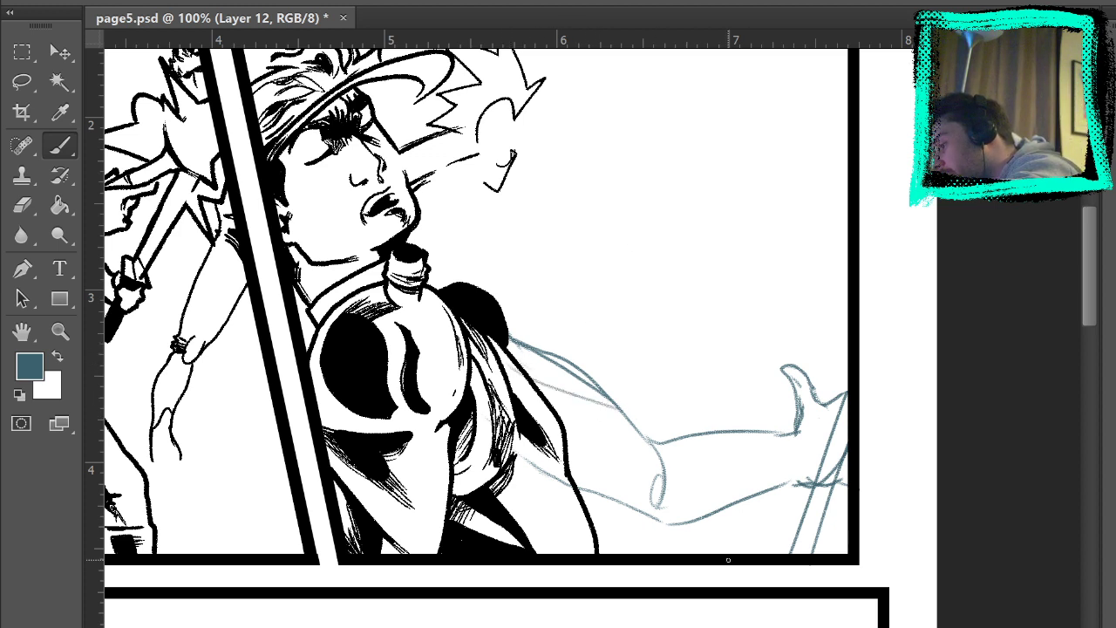
{"action": "left_click_drag", "start_coordinate": [558, 436], "coordinate": [645, 443]}
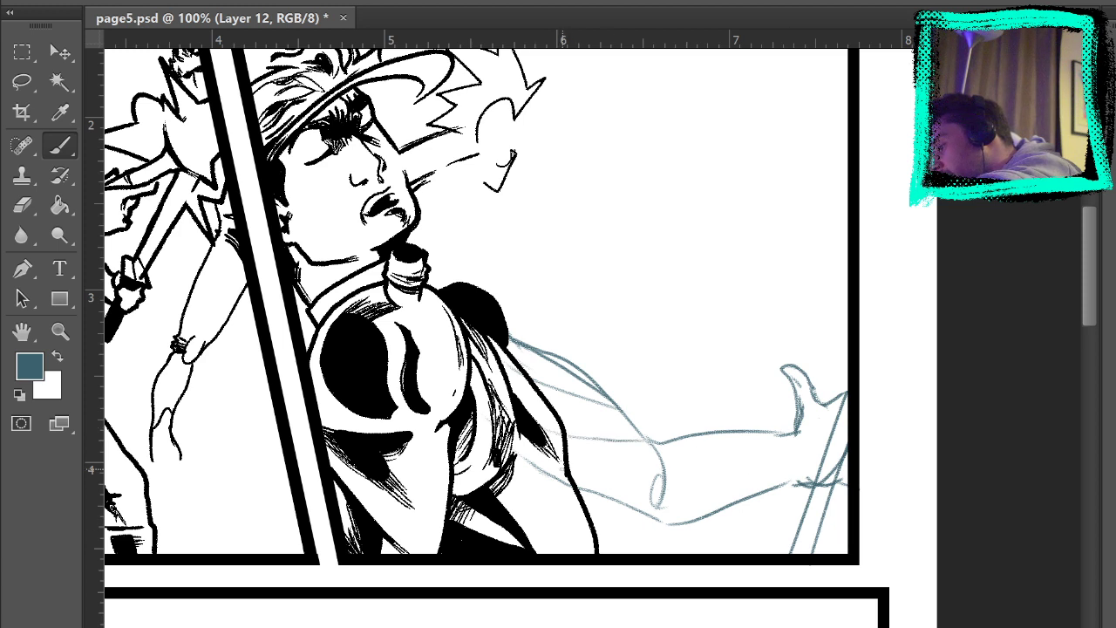
{"action": "mouse_move", "coordinate": [567, 478]}
{"action": "left_mouse_down"}
{"action": "mouse_move", "coordinate": [631, 480]}
{"action": "mouse_move", "coordinate": [812, 440]}
{"action": "left_mouse_up"}
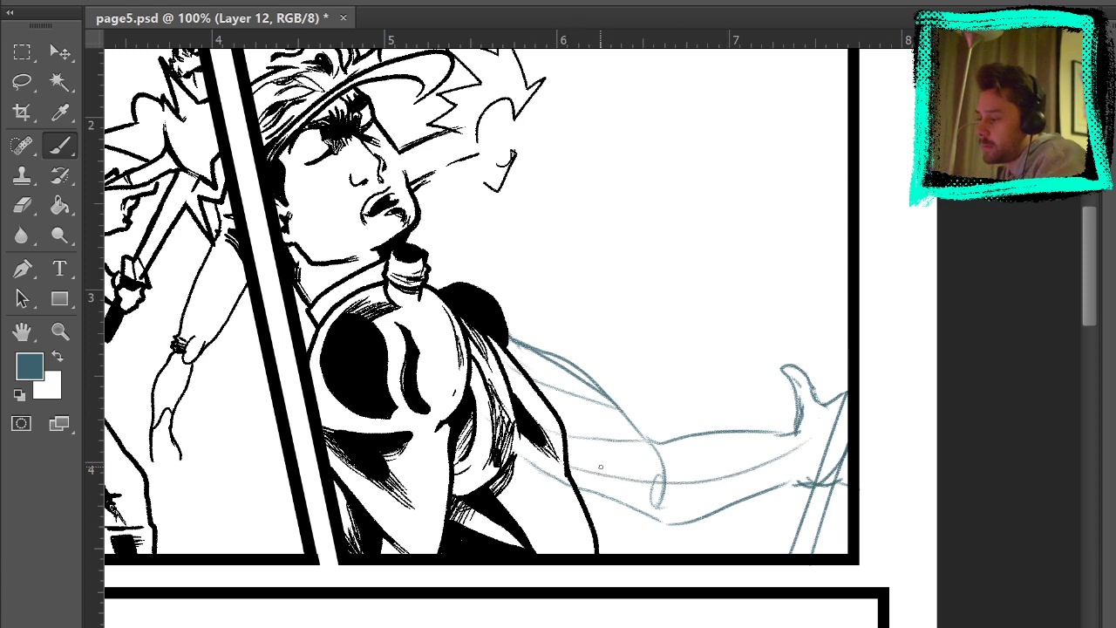
{"action": "key", "text": "ctrl+z"}
{"action": "mouse_move", "coordinate": [568, 478]}
{"action": "left_mouse_down"}
{"action": "mouse_move", "coordinate": [663, 481]}
{"action": "mouse_move", "coordinate": [789, 454]}
{"action": "mouse_move", "coordinate": [687, 515]}
{"action": "left_mouse_up"}
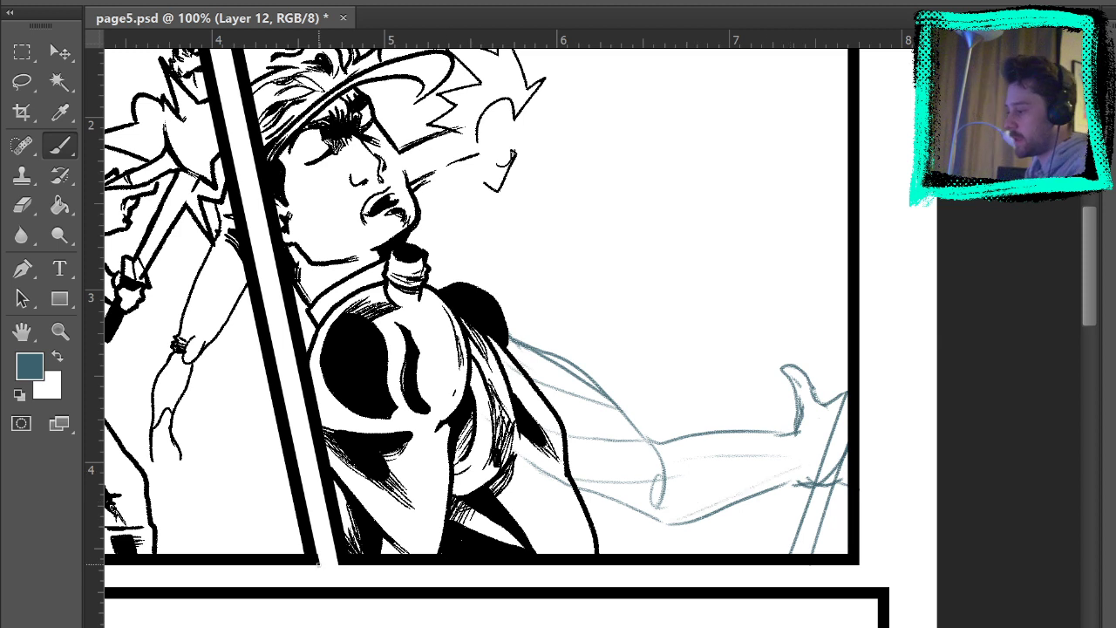
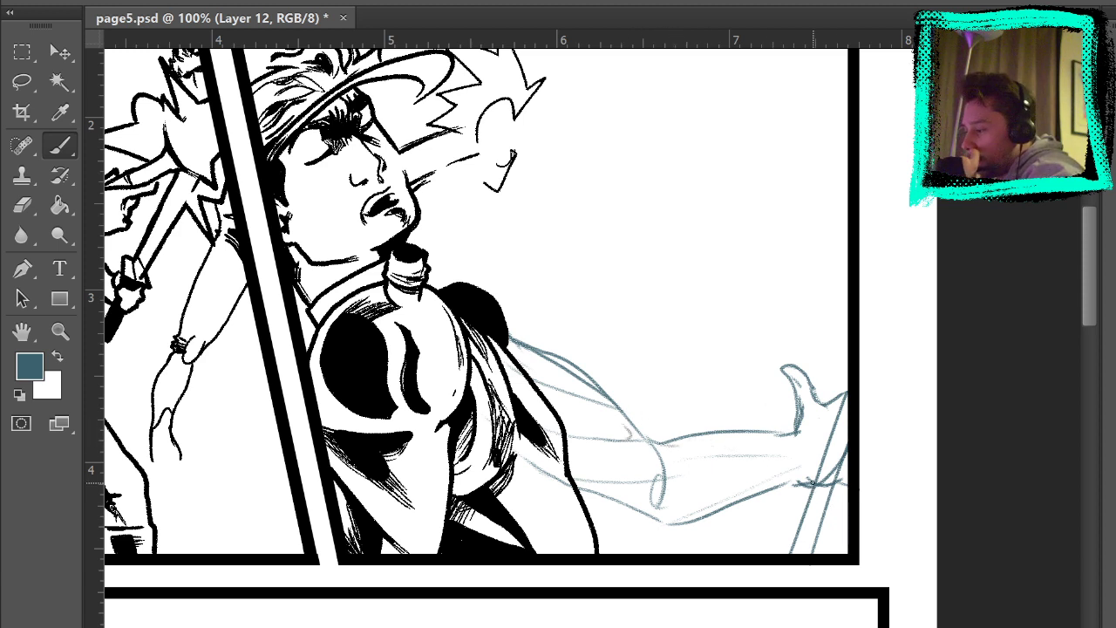
{"action": "left_click_drag", "start_coordinate": [715, 435], "coordinate": [785, 460]}
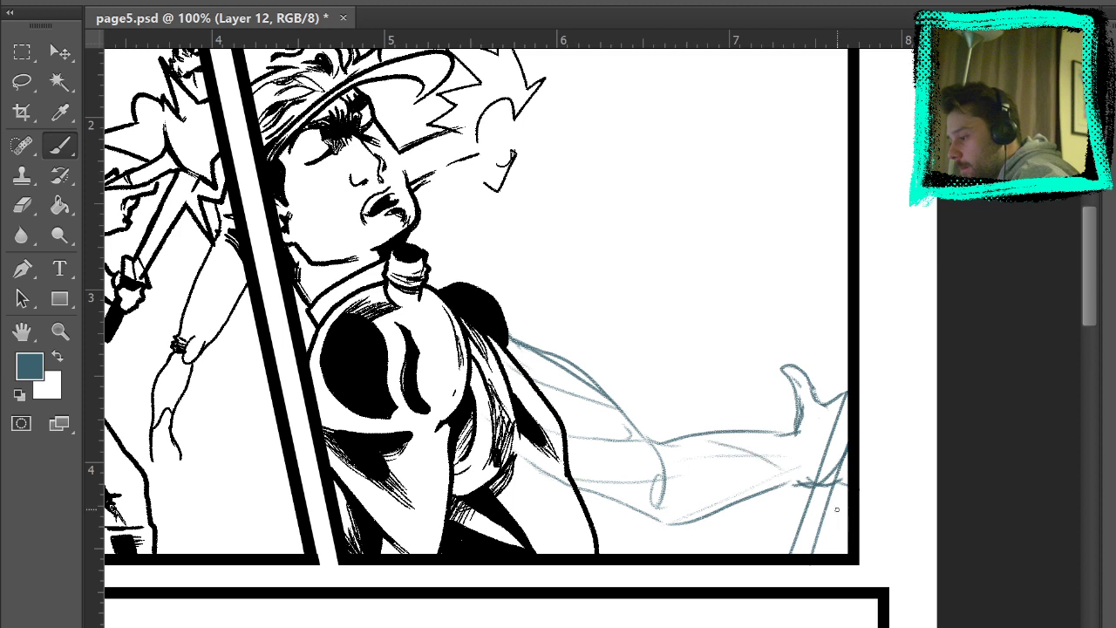
Lightly erase the contour lines inside the rough forearm and try another muscle contour there, then undo the last stroke.
{"action": "left_click", "coordinate": [22, 205]}
{"action": "left_click_drag", "start_coordinate": [697, 455], "coordinate": [748, 471]}
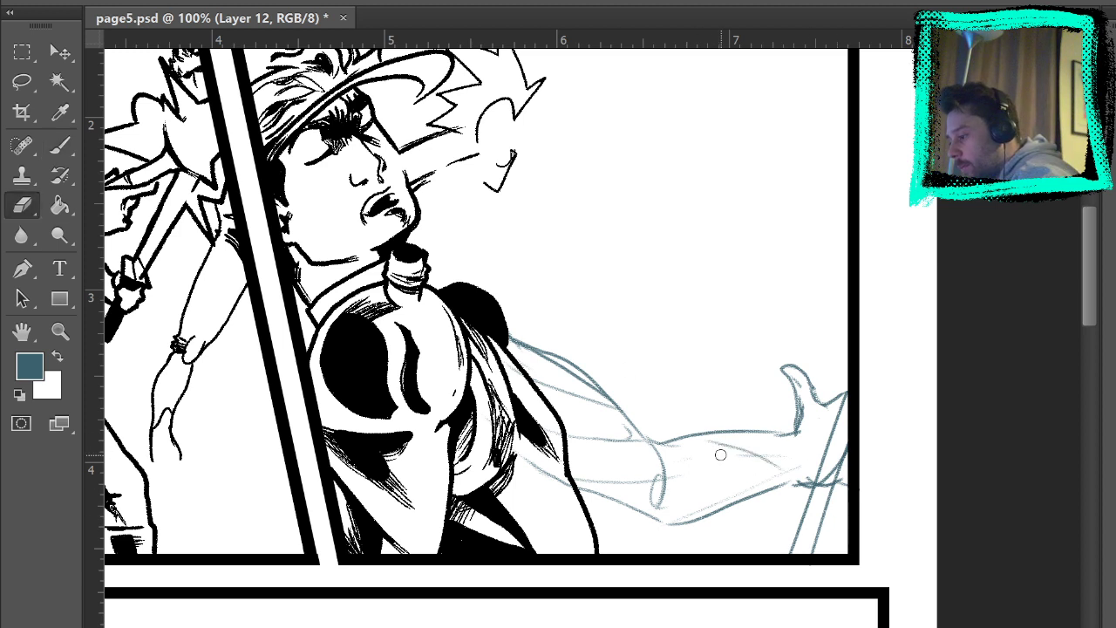
{"action": "key", "text": "b"}
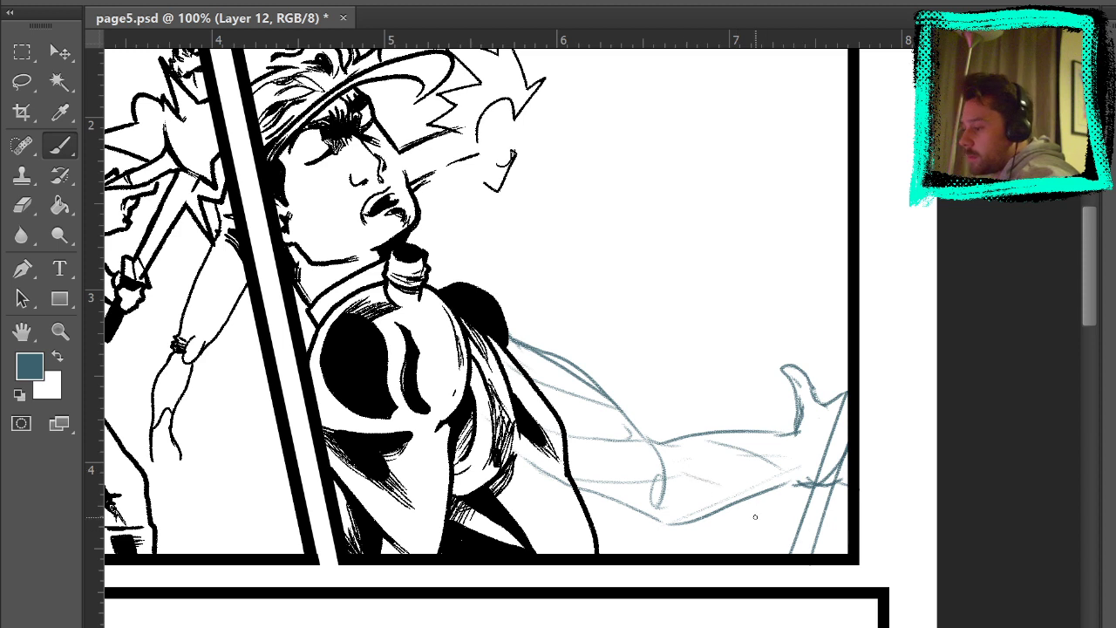
{"action": "left_click_drag", "start_coordinate": [689, 472], "coordinate": [762, 486]}
{"action": "key", "text": "ctrl+z"}
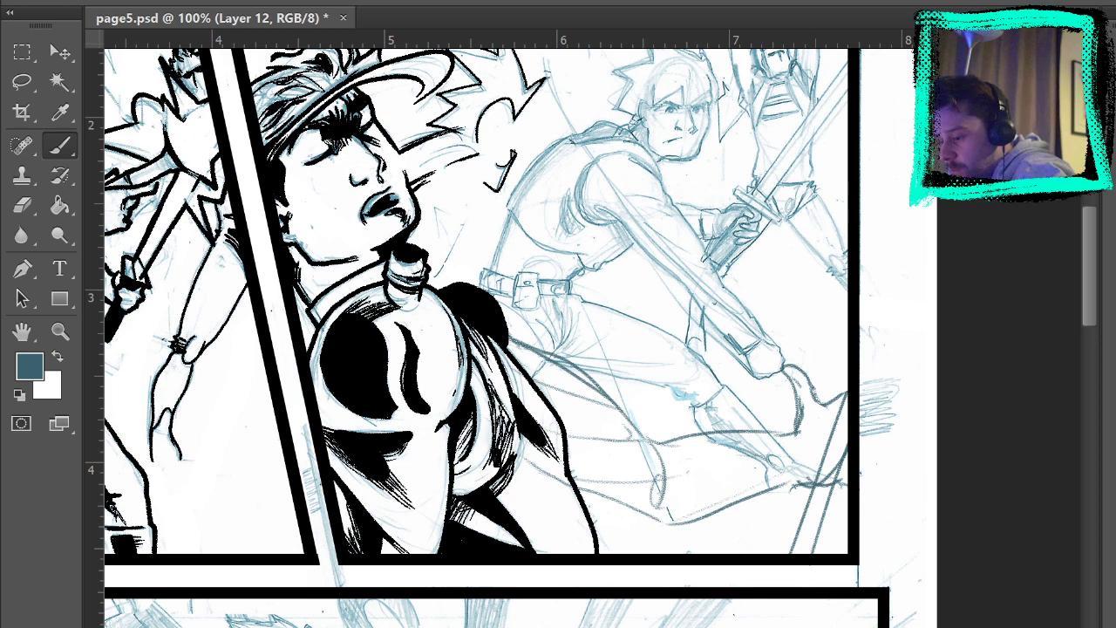
Sketch short shading strokes on the palm, on either side of the two long diagonal lines.
{"action": "key", "text": "ctrl+"}
{"action": "left_click_drag", "start_coordinate": [794, 443], "coordinate": [806, 468]}
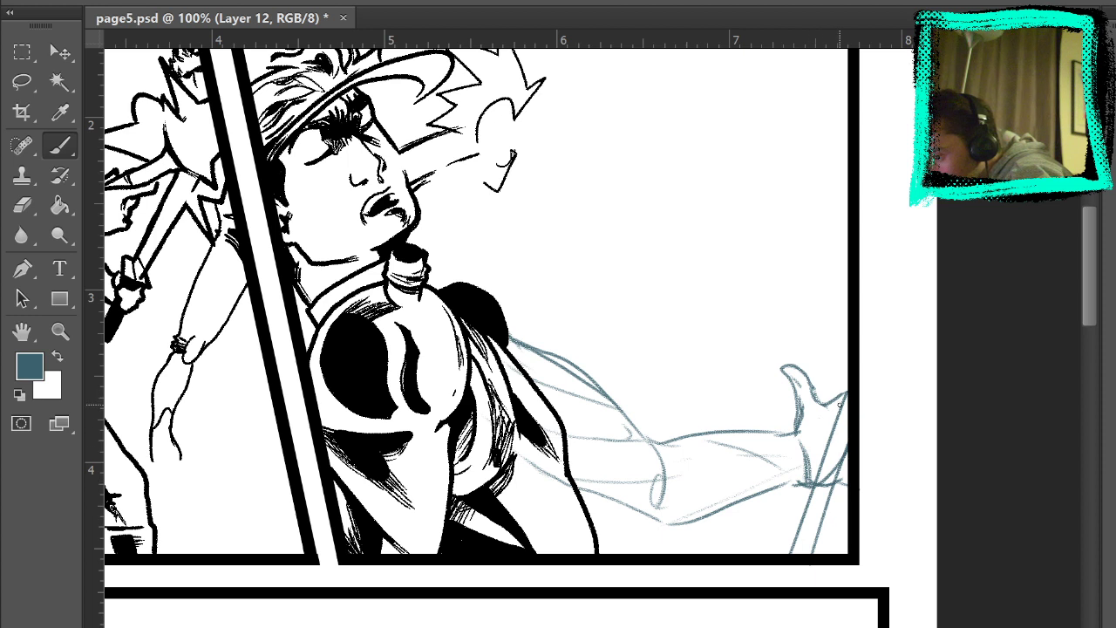
{"action": "left_click_drag", "start_coordinate": [846, 454], "coordinate": [847, 478]}
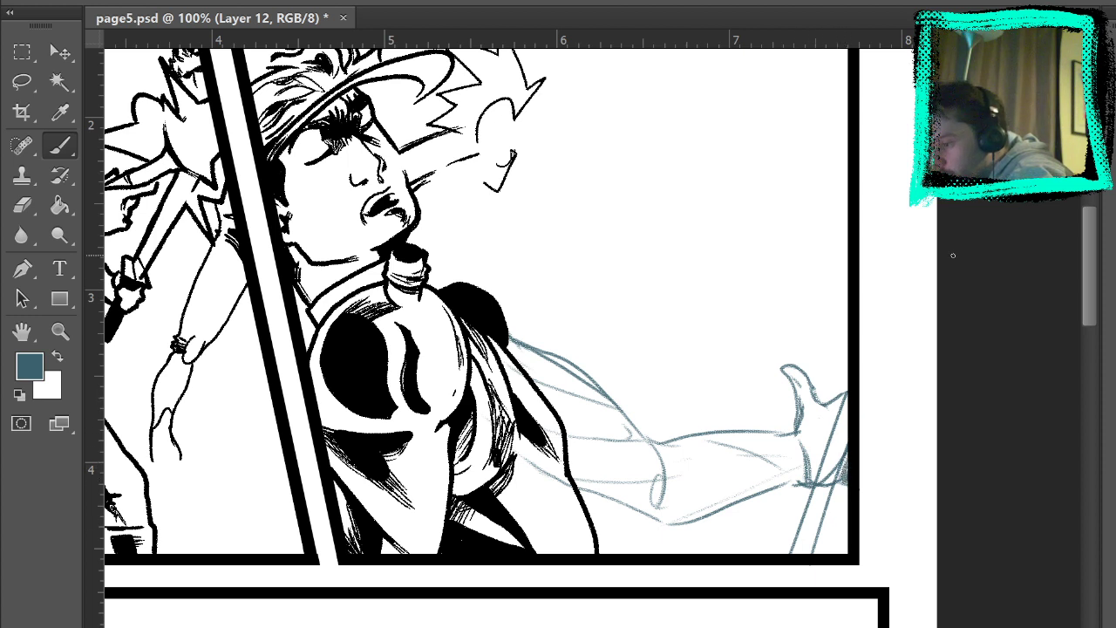
Clear the hand strokes between the two diagonal lines, then thicken the outer line and erase its overshoot past the panel border.
{"action": "key", "text": "e"}
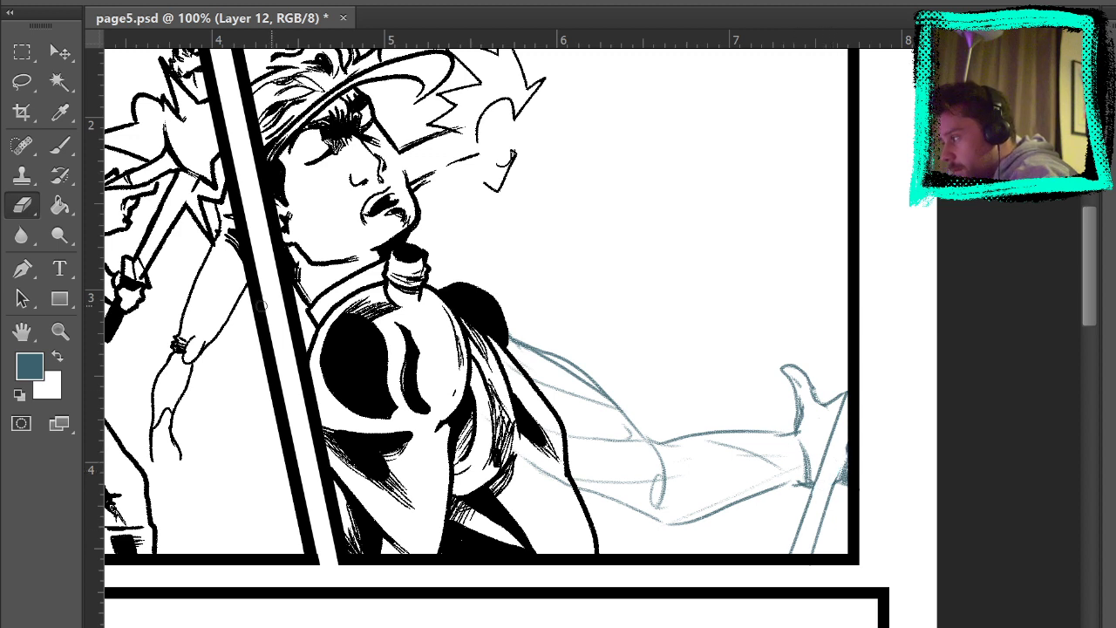
{"action": "key", "text": "b"}
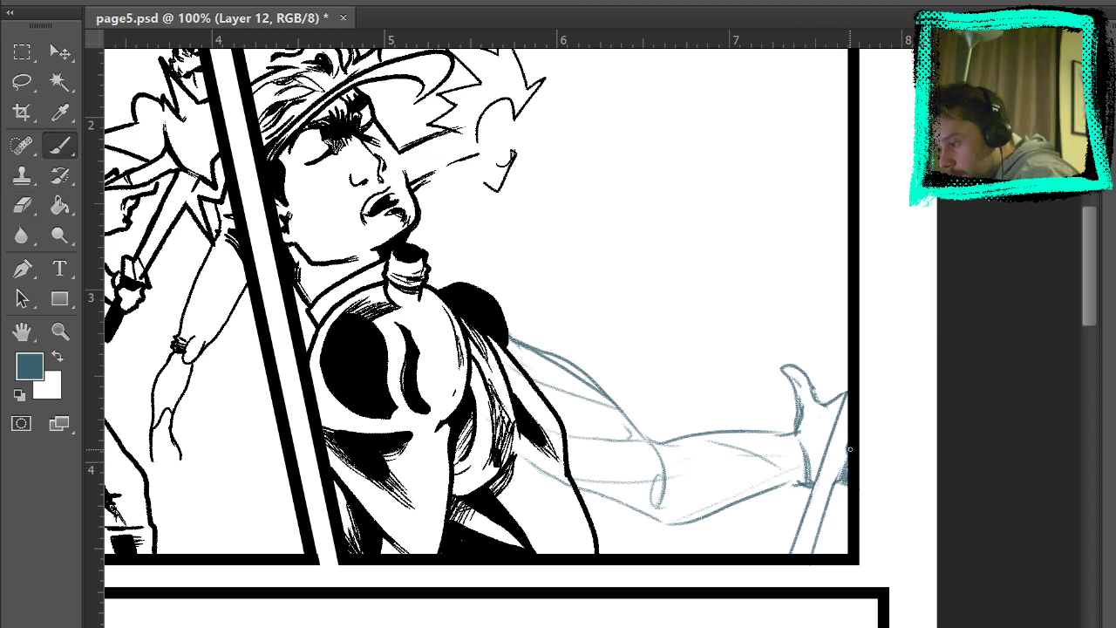
{"action": "left_click_drag", "start_coordinate": [849, 446], "coordinate": [821, 510]}
{"action": "left_click_drag", "start_coordinate": [867, 405], "coordinate": [824, 505]}
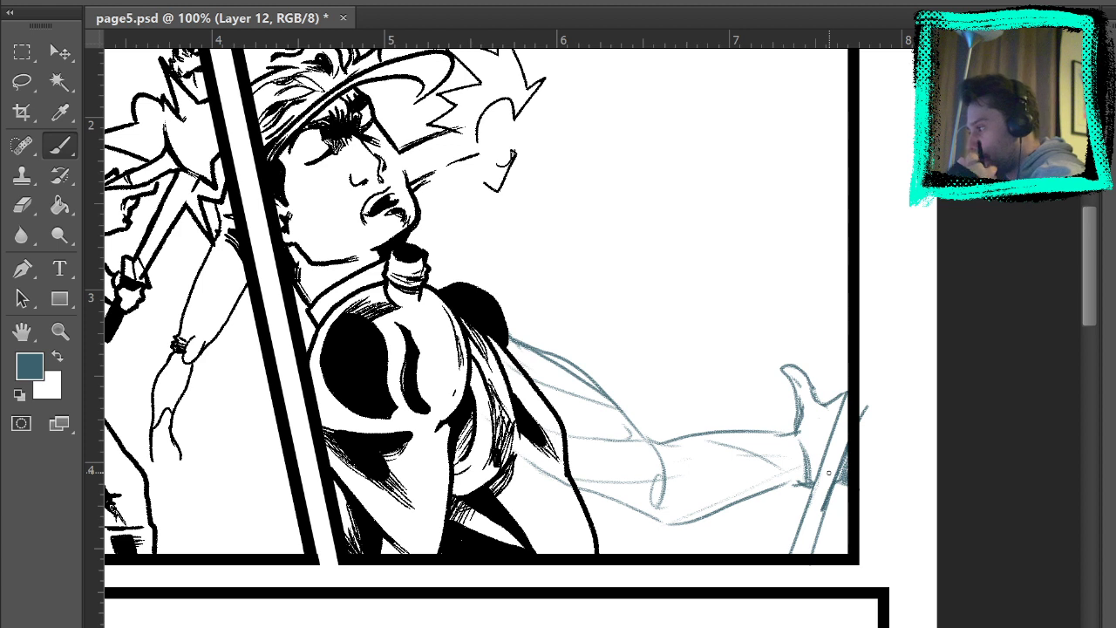
{"action": "key", "text": "e"}
{"action": "left_click_drag", "start_coordinate": [867, 405], "coordinate": [863, 434]}
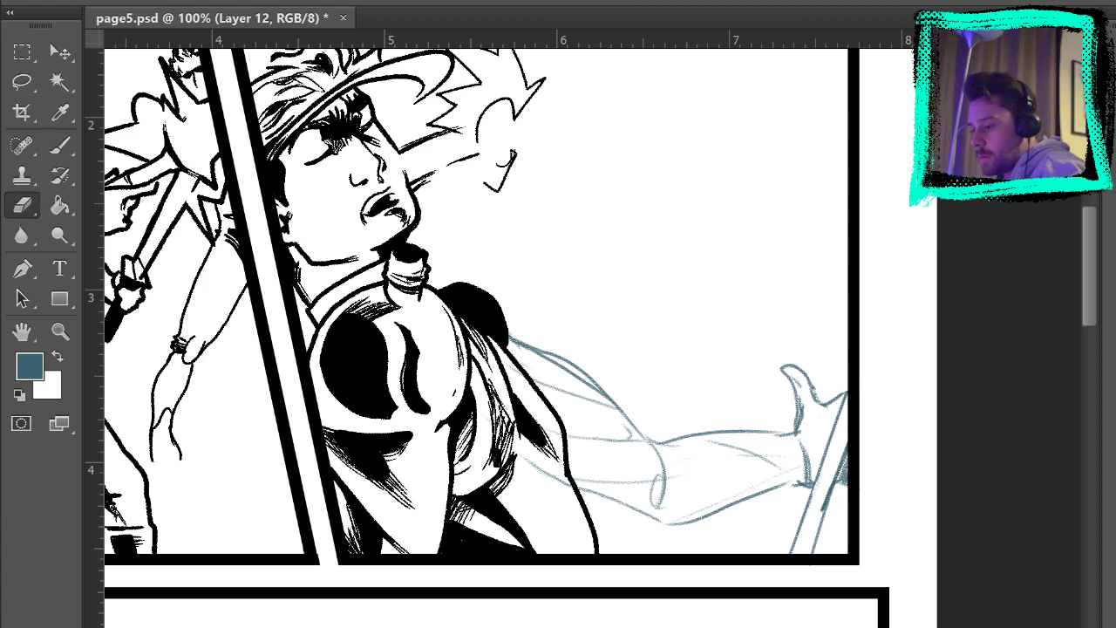
{"action": "key", "text": "alt+bracketleft"}
{"action": "key", "text": "alt+bracketleft"}
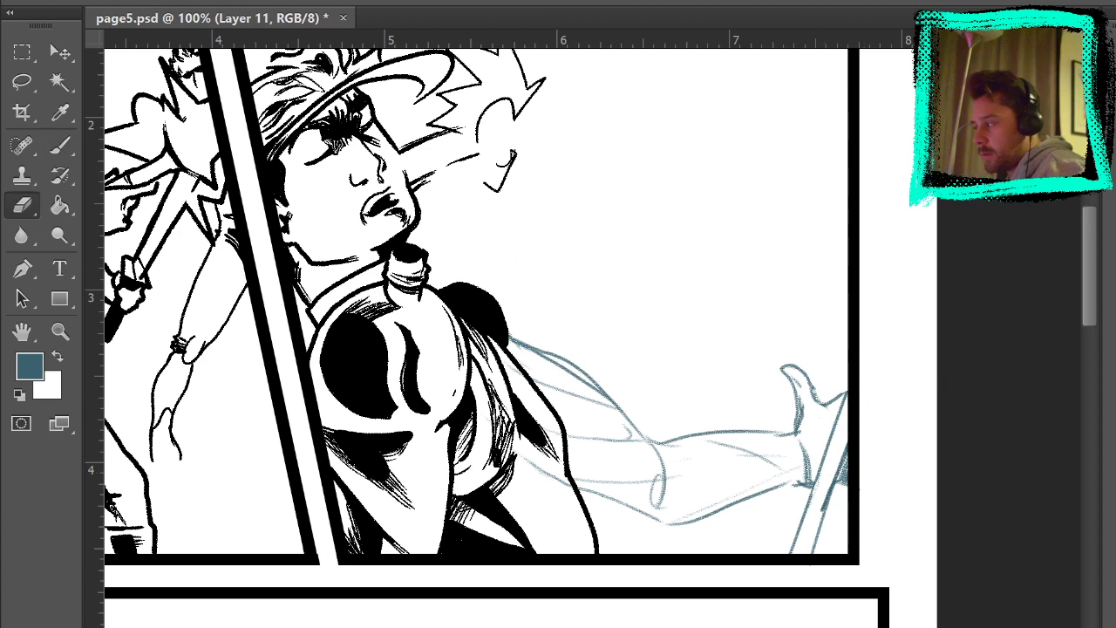
{"action": "left_click", "coordinate": [68, 149]}
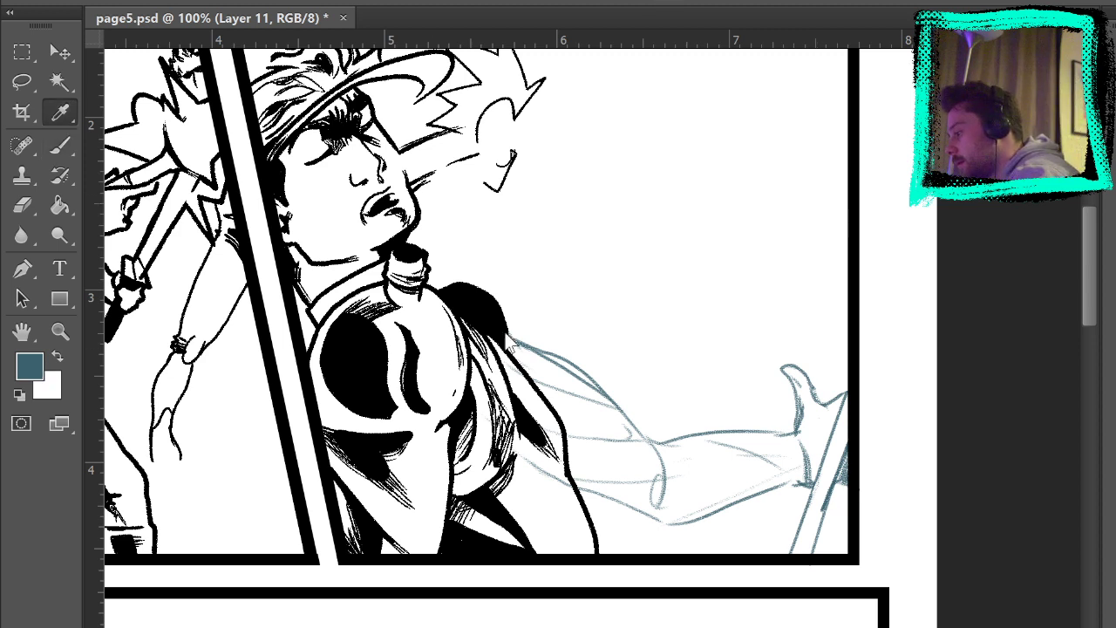
{"action": "key", "text": "d"}
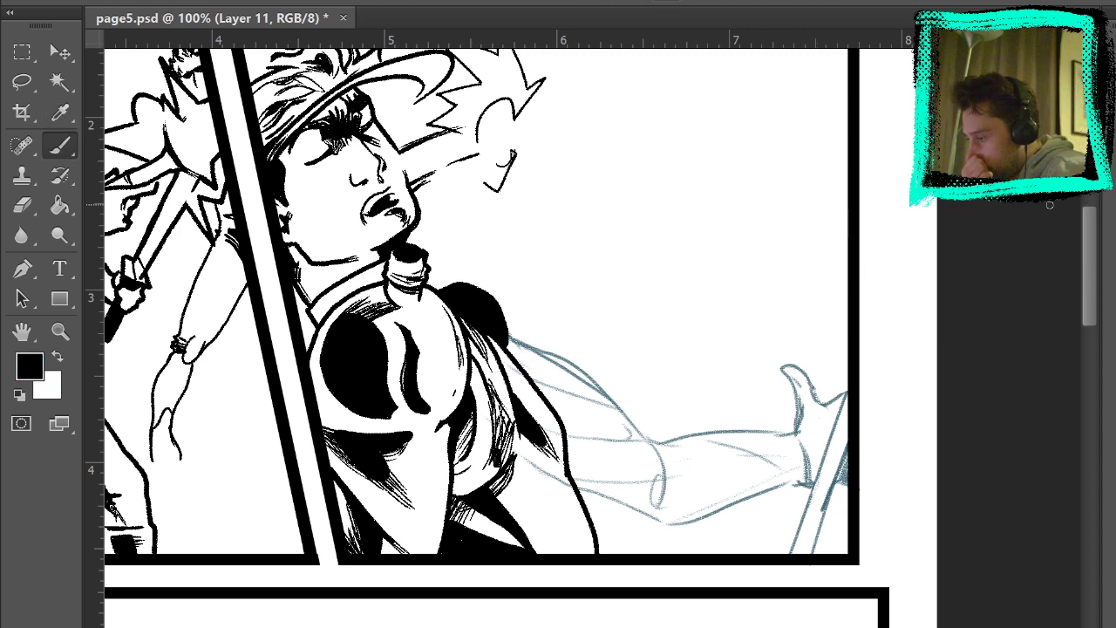
Shift the rough arm on Layer 12 slightly down and rotate it a few degrees counterclockwise with Free Transform.
{"action": "left_click", "coordinate": [59, 331]}
{"action": "left_click", "coordinate": [645, 443], "text": "alt"}
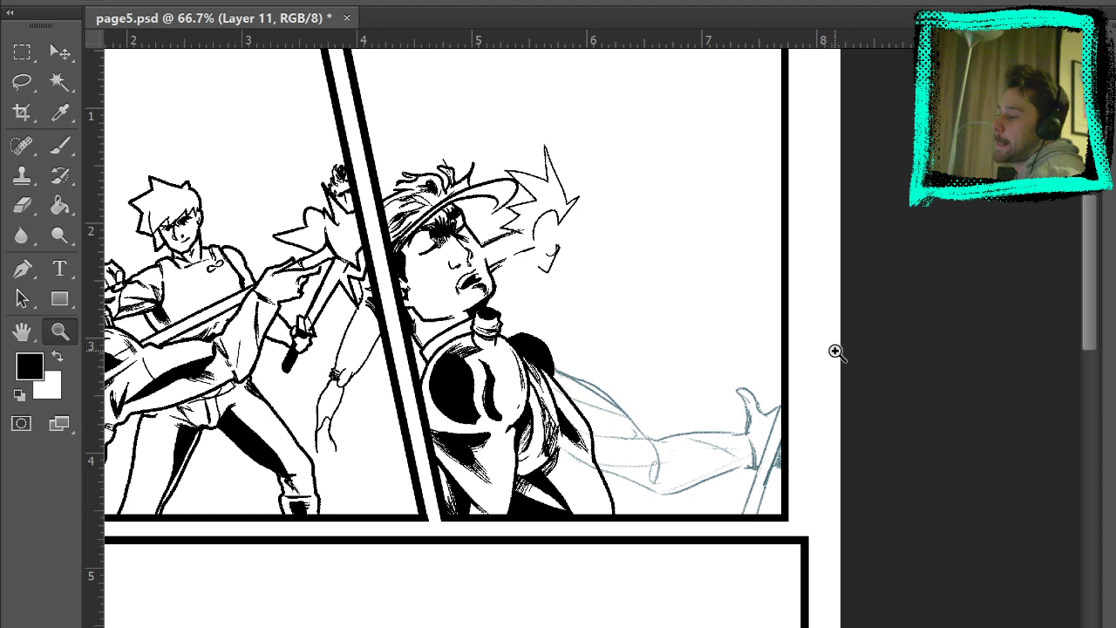
{"action": "left_click", "coordinate": [22, 204]}
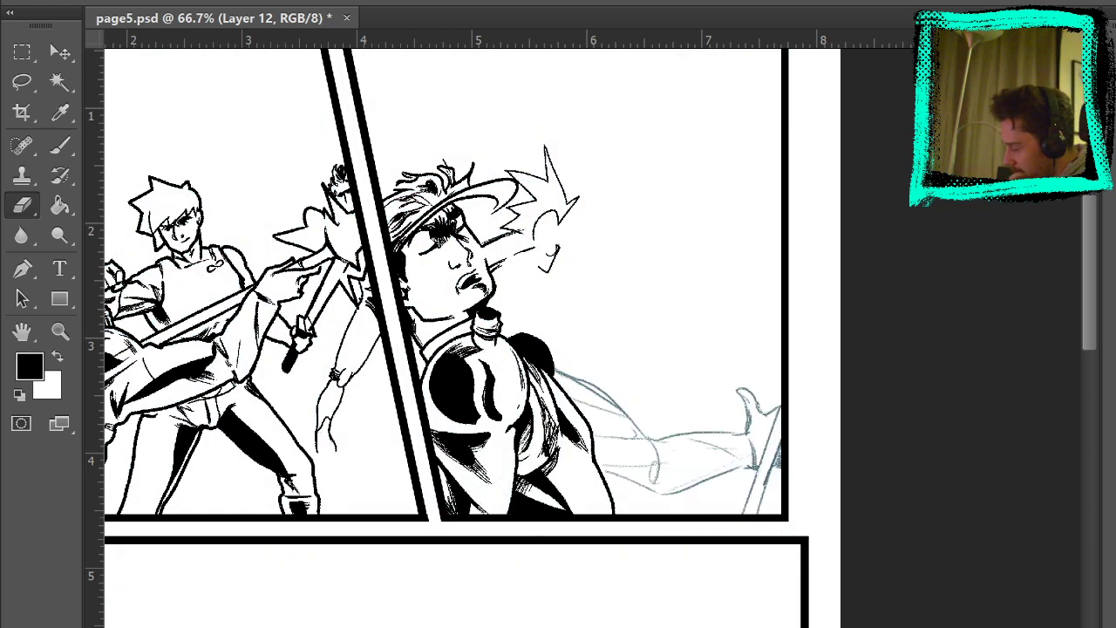
{"action": "left_click", "coordinate": [59, 52]}
{"action": "left_click_drag", "start_coordinate": [737, 420], "coordinate": [738, 435]}
{"action": "key", "text": "ctrl+t"}
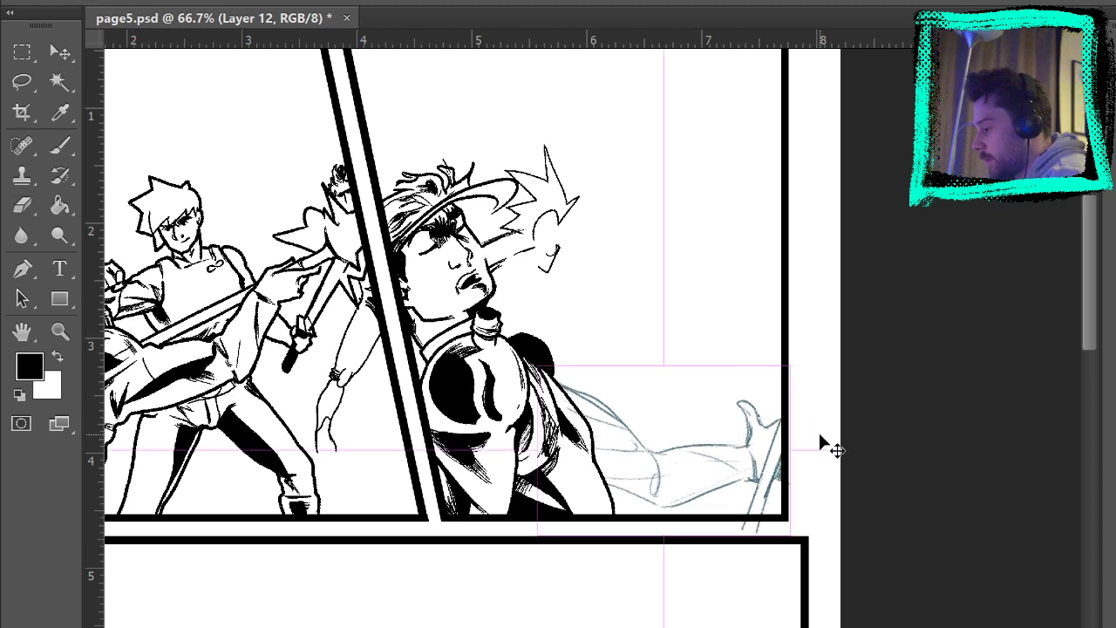
{"action": "left_click_drag", "start_coordinate": [844, 410], "coordinate": [844, 398]}
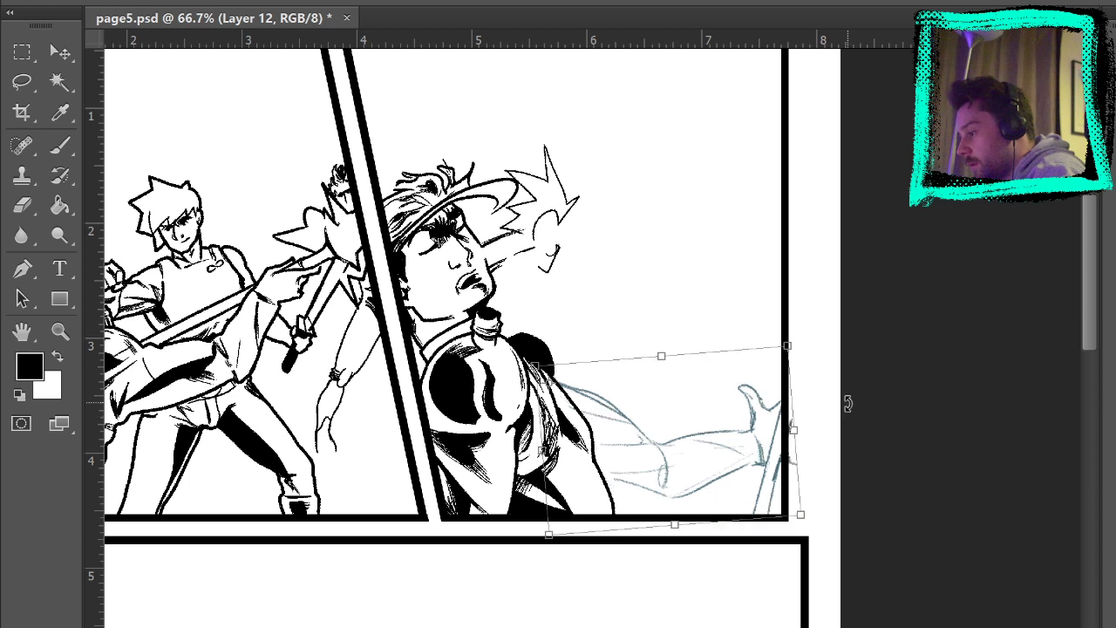
{"action": "key", "text": "Return"}
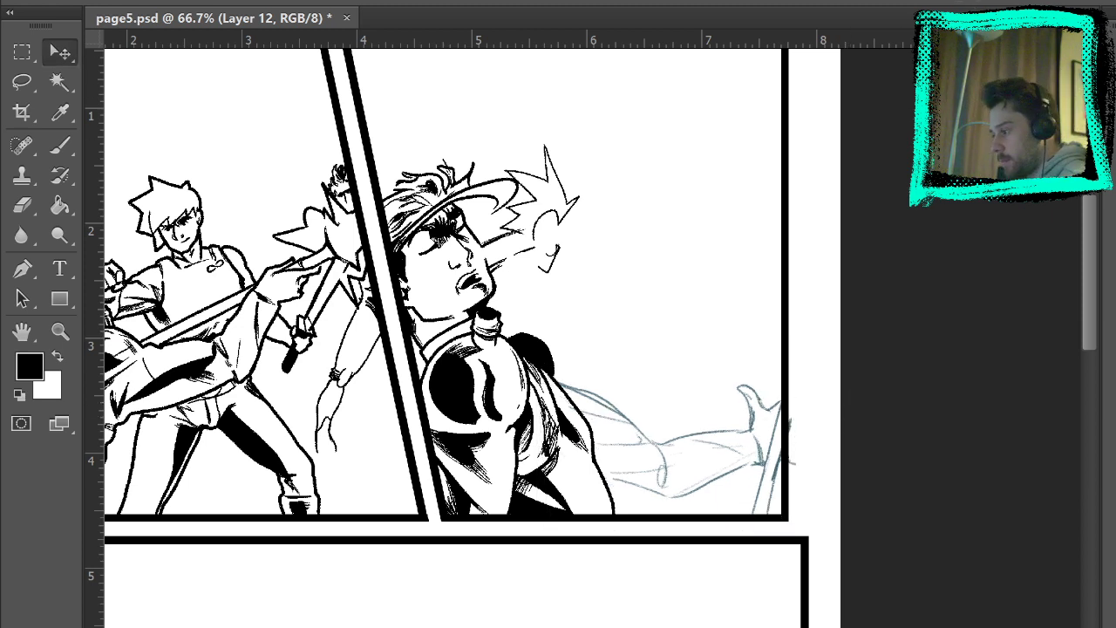
Nudge the rough arm up and left so the hand sits inside the panel's side border.
{"action": "key", "text": "Up"}
{"action": "key", "text": "Up"}
{"action": "key", "text": "Up"}
{"action": "key", "text": "Up"}
{"action": "key", "text": "Up"}
{"action": "key", "text": "Up"}
{"action": "key", "text": "Up"}
{"action": "key", "text": "Up"}
{"action": "key", "text": "Up"}
{"action": "key", "text": "Up"}
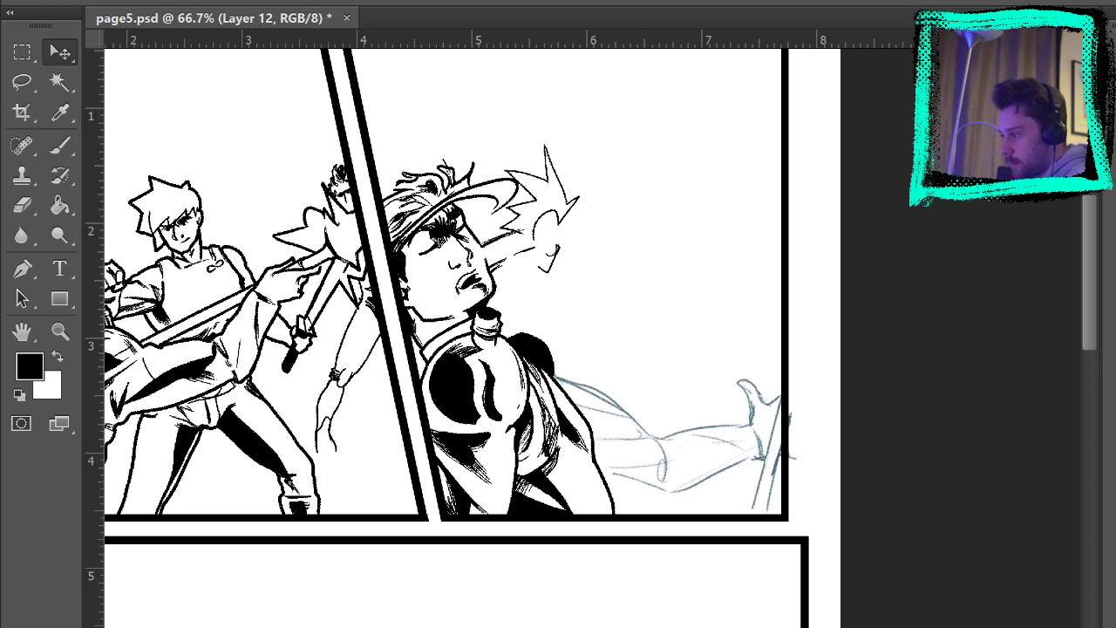
{"action": "key", "text": "Up"}
{"action": "key", "text": "Up"}
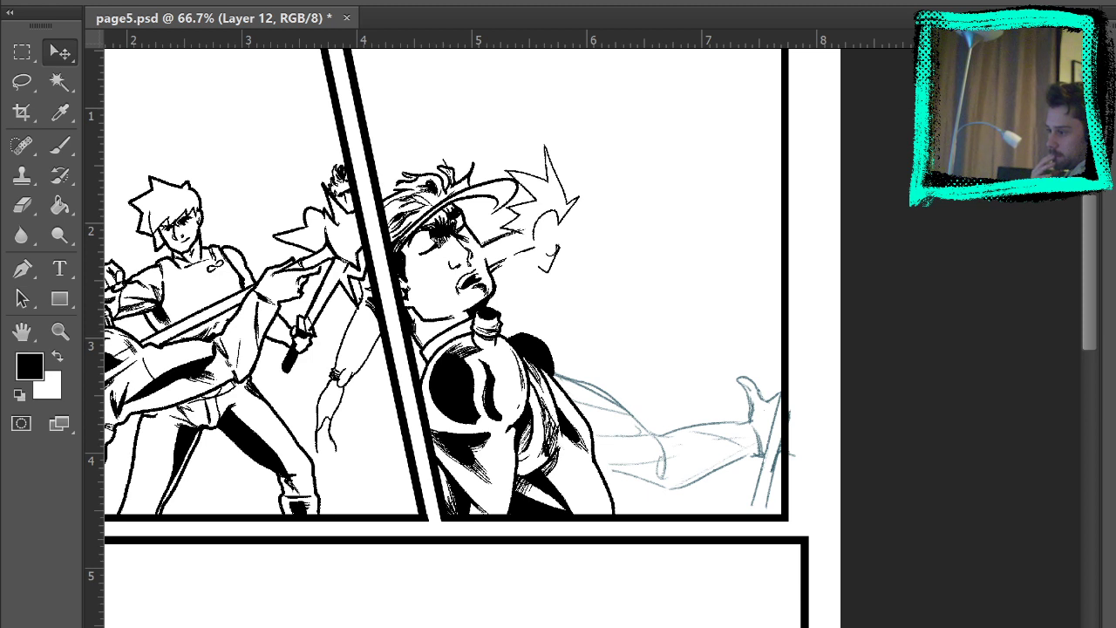
{"action": "key", "text": "Left"}
{"action": "key", "text": "Left"}
{"action": "key", "text": "Left"}
{"action": "key", "text": "Left"}
{"action": "key", "text": "Left"}
{"action": "key", "text": "Left"}
{"action": "key", "text": "Left"}
{"action": "key", "text": "Left"}
{"action": "key", "text": "Left"}
{"action": "key", "text": "Left"}
{"action": "key", "text": "Left"}
{"action": "key", "text": "Left"}
{"action": "key", "text": "Left"}
{"action": "key", "text": "Left"}
{"action": "key", "text": "Left"}
{"action": "key", "text": "Left"}
{"action": "key", "text": "Left"}
{"action": "key", "text": "Left"}
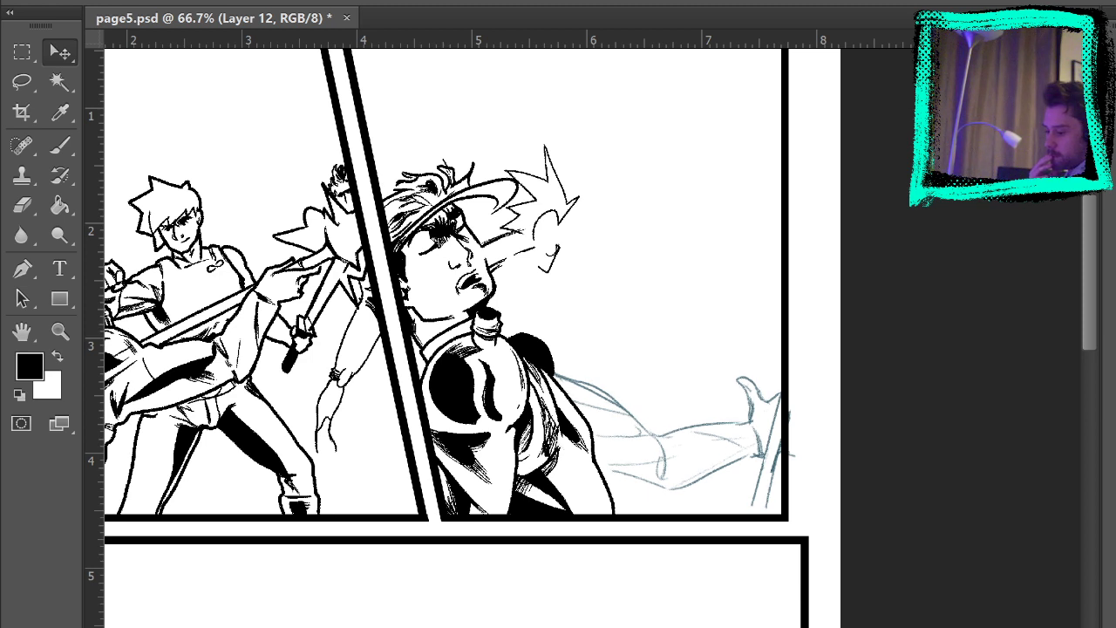
{"action": "key", "text": "Left"}
{"action": "key", "text": "Left"}
{"action": "key", "text": "Left"}
{"action": "key", "text": "Left"}
{"action": "key", "text": "Left"}
{"action": "key", "text": "Left"}
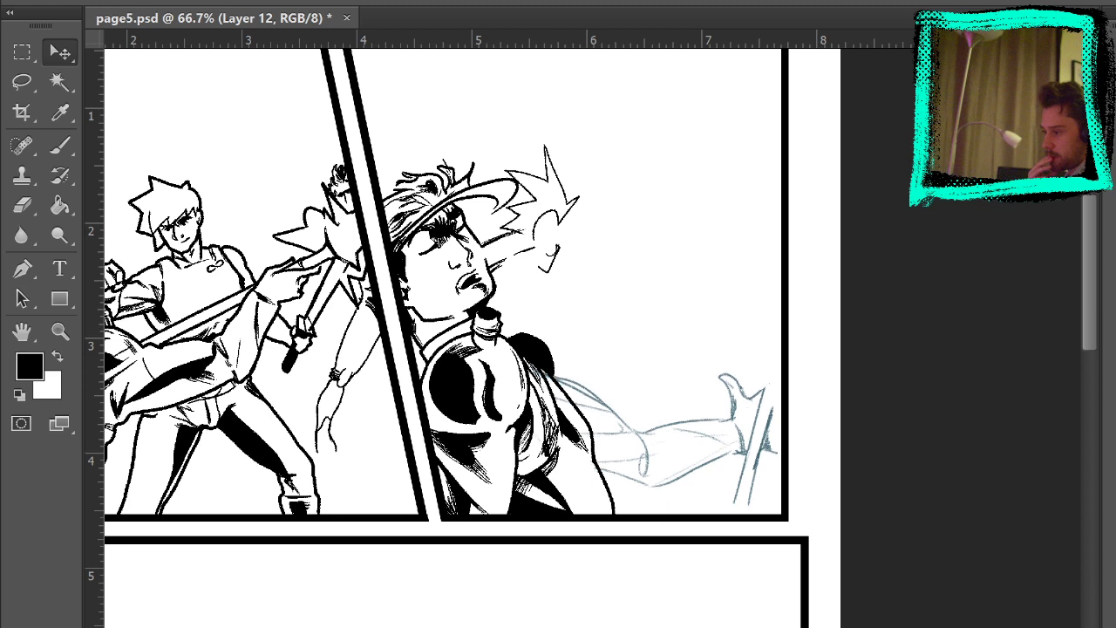
{"action": "key", "text": "Left"}
{"action": "key", "text": "Left"}
{"action": "key", "text": "Left"}
{"action": "key", "text": "Left"}
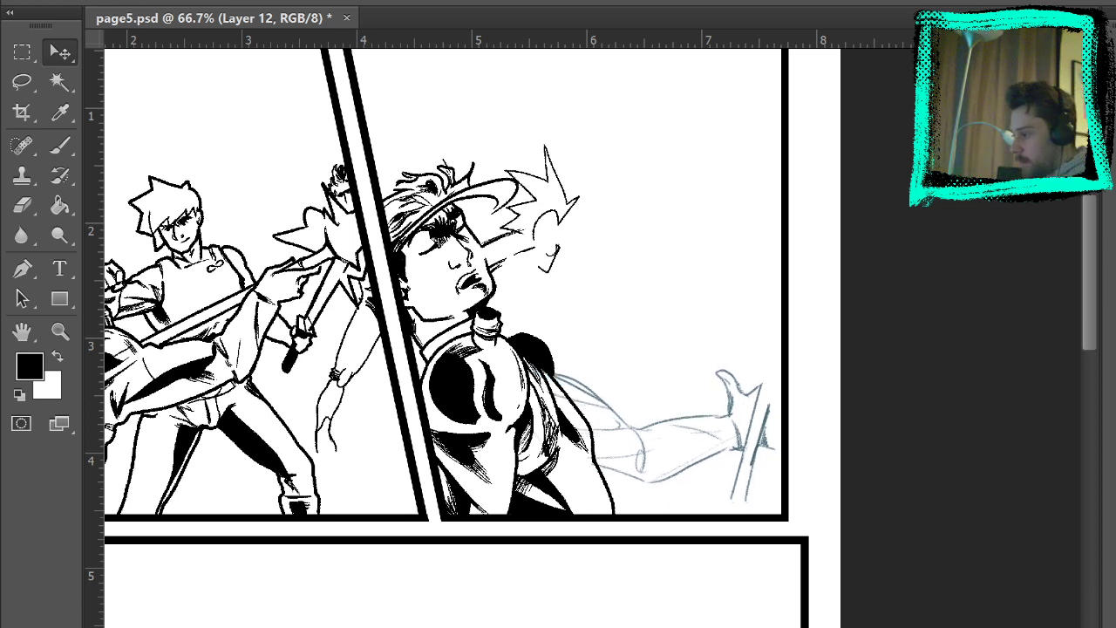
Sample the grey-blue of the rough hand lines as the brush colour.
{"action": "left_click", "coordinate": [59, 332]}
{"action": "left_click", "coordinate": [742, 389]}
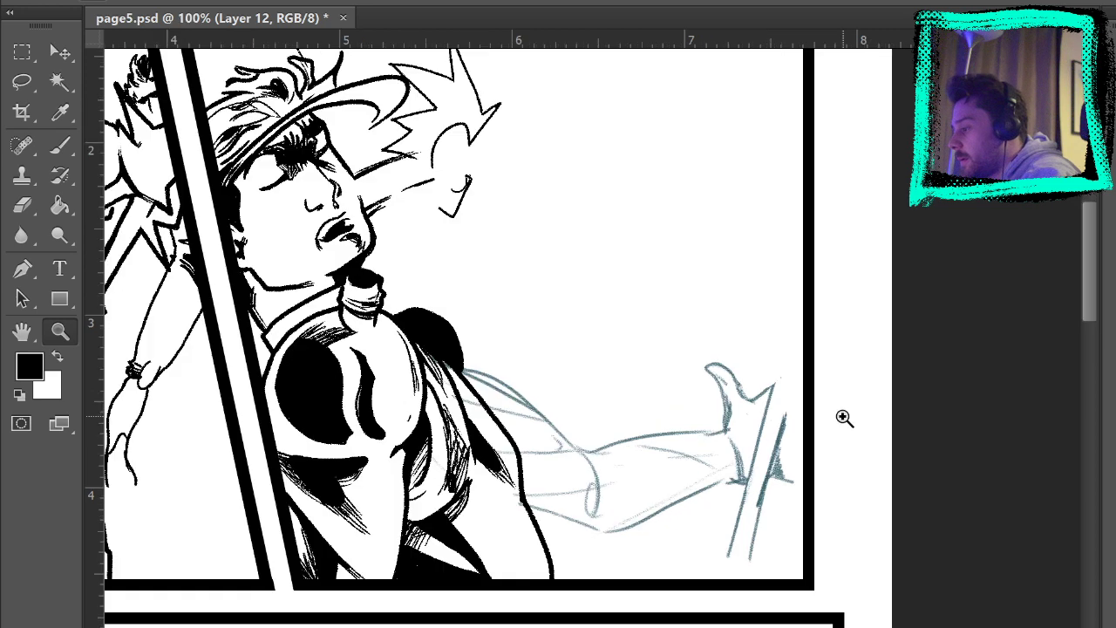
{"action": "left_click", "coordinate": [22, 205]}
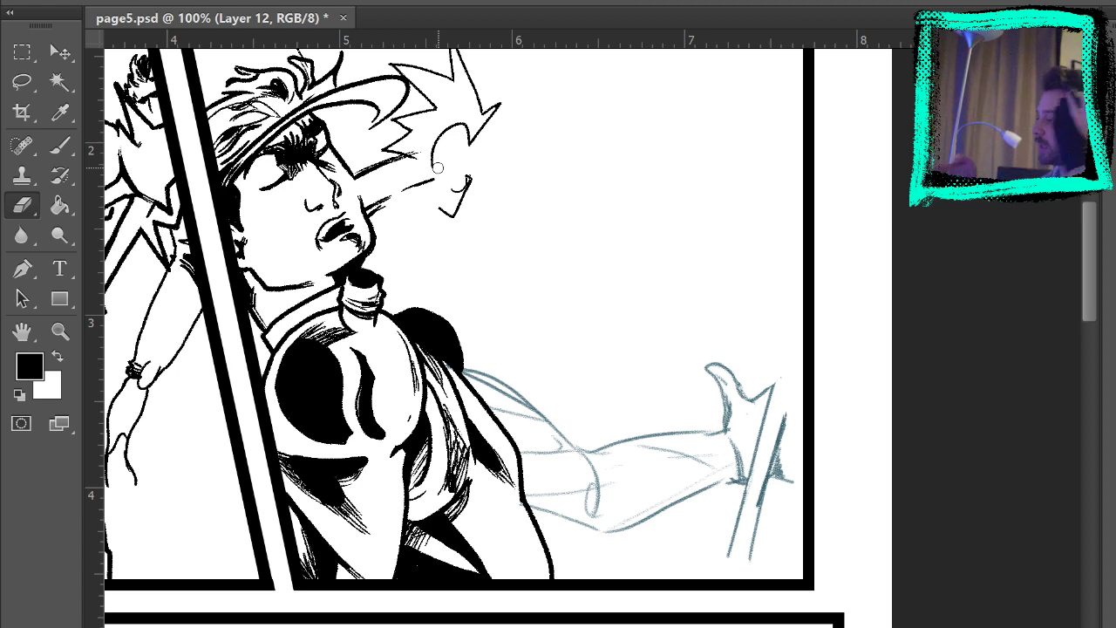
{"action": "key", "text": "ctrl+alt+z"}
{"action": "key", "text": "ctrl+alt+z"}
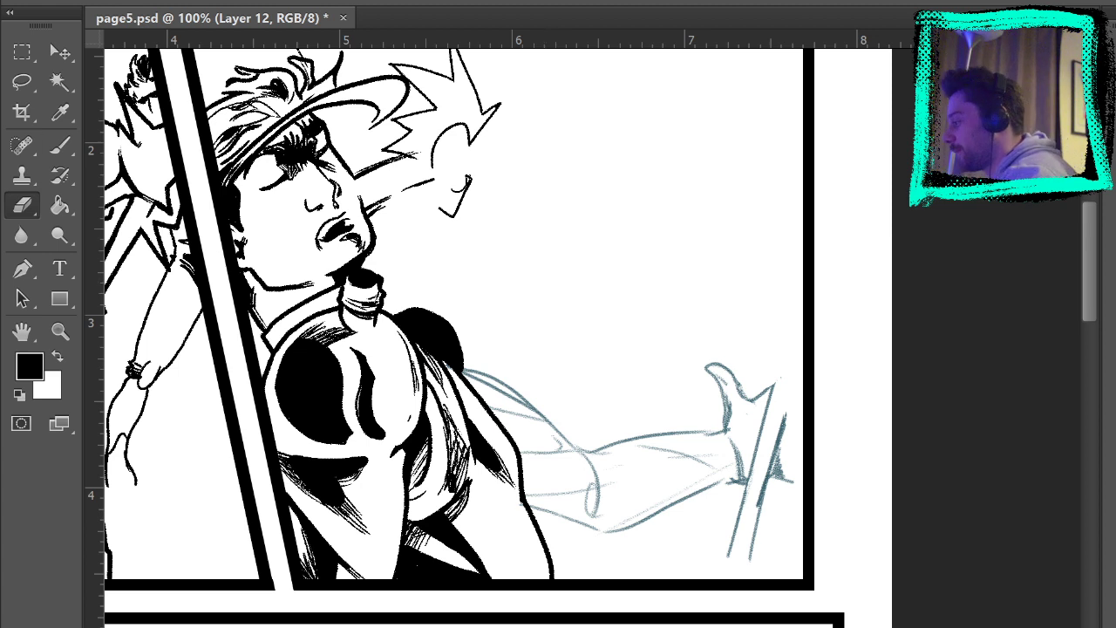
{"action": "key", "text": "b"}
{"action": "key", "text": "i"}
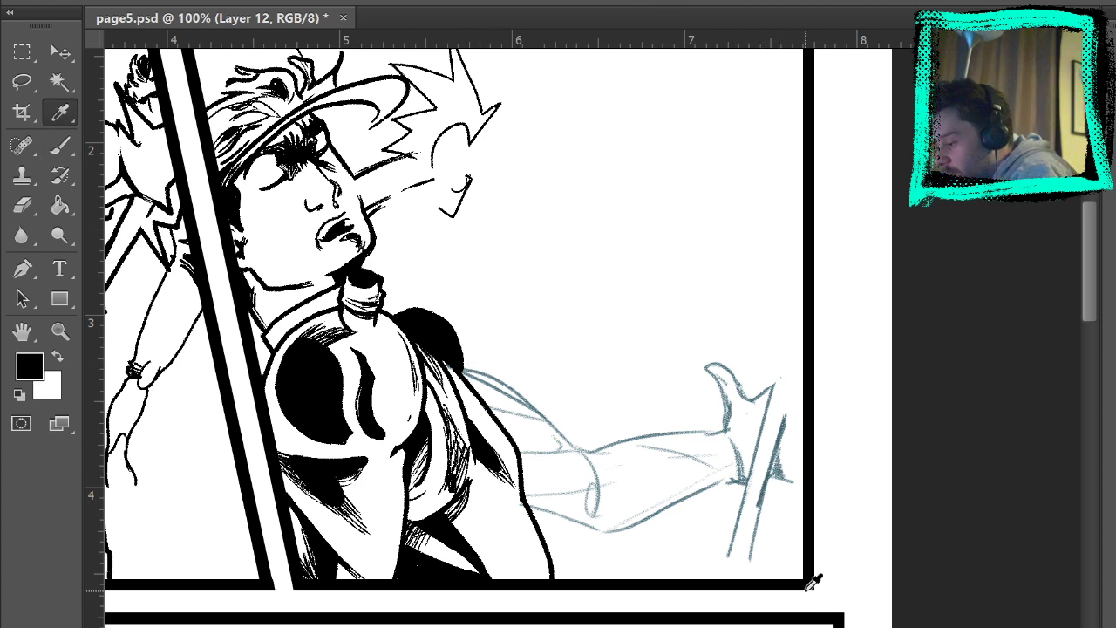
{"action": "left_click", "coordinate": [769, 484]}
{"action": "key", "text": "b"}
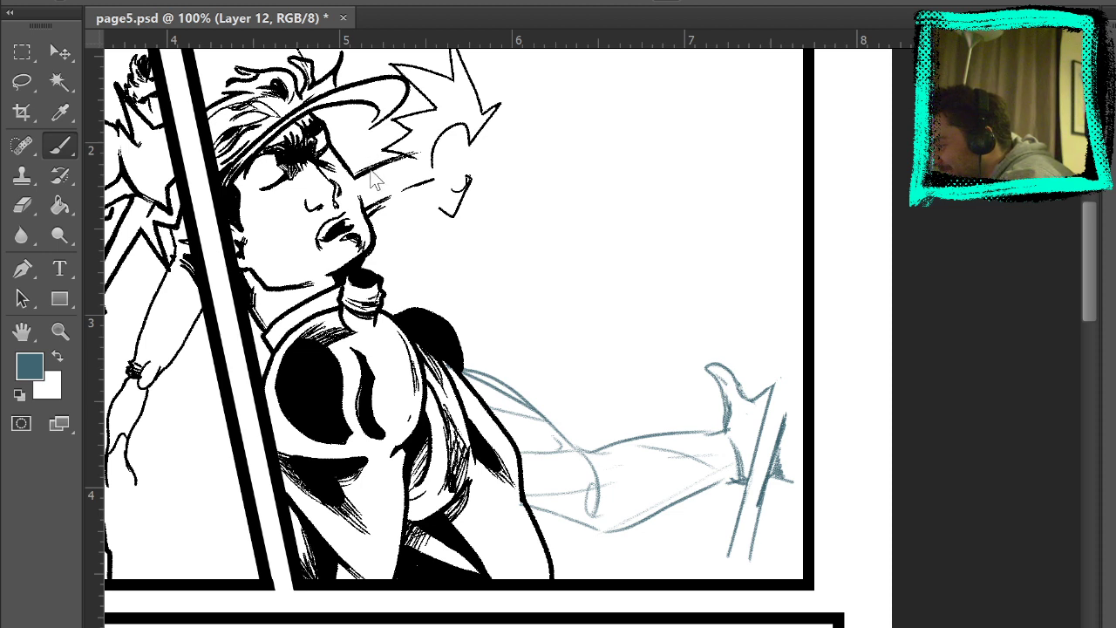
{"action": "left_click", "coordinate": [334, 415]}
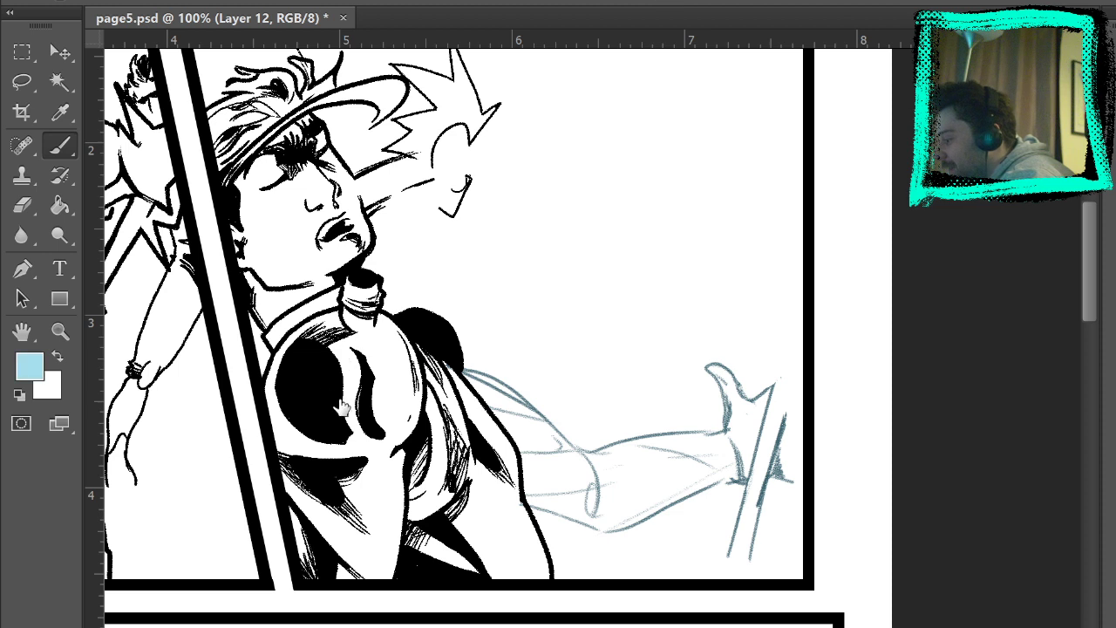
{"action": "left_click", "coordinate": [783, 441], "text": "alt"}
{"action": "left_click", "coordinate": [765, 494], "text": "alt"}
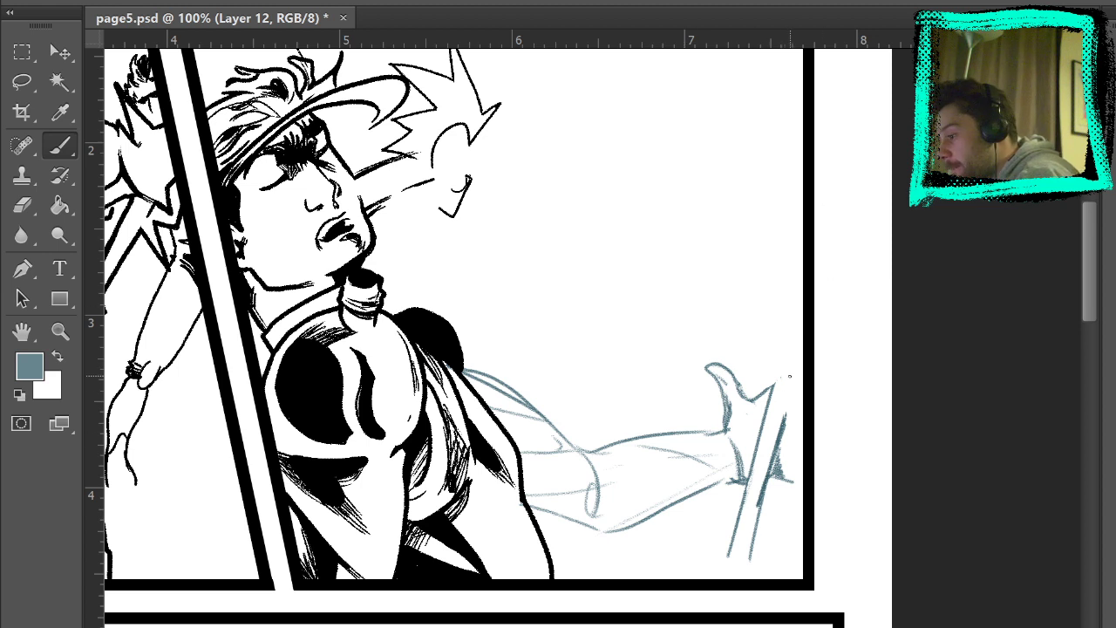
Extend the two diagonal lines through the hand up to the panel's side border and down past its lower border.
{"action": "mouse_move", "coordinate": [800, 296]}
{"action": "left_mouse_down"}
{"action": "mouse_move", "coordinate": [775, 381]}
{"action": "mouse_move", "coordinate": [815, 285]}
{"action": "left_mouse_up"}
{"action": "key", "text": "ctrl+z"}
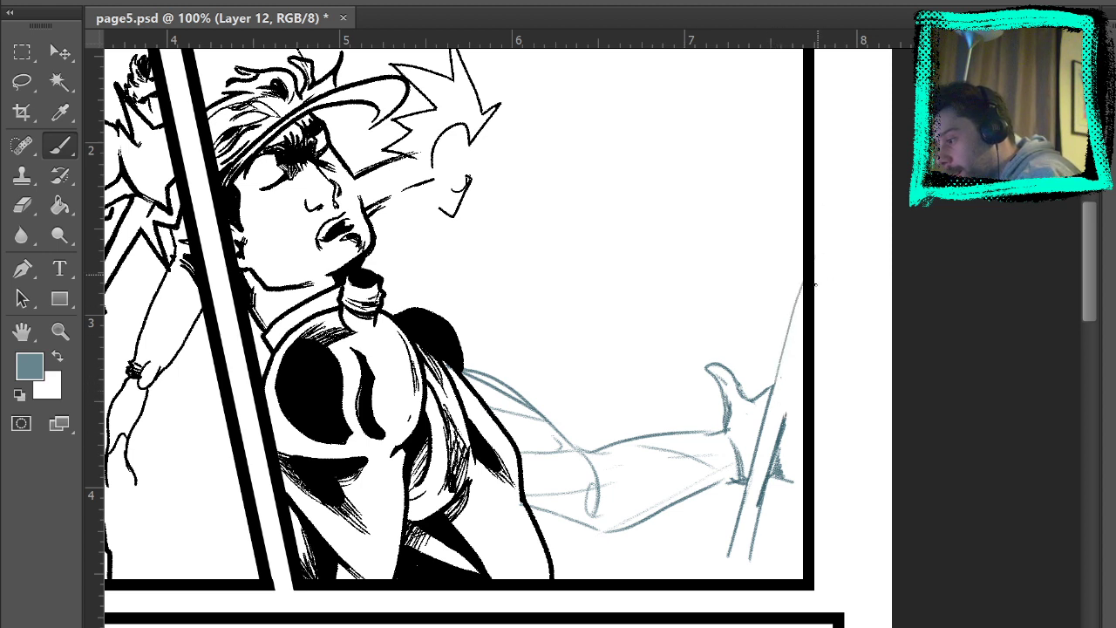
{"action": "left_click_drag", "start_coordinate": [760, 505], "coordinate": [738, 579]}
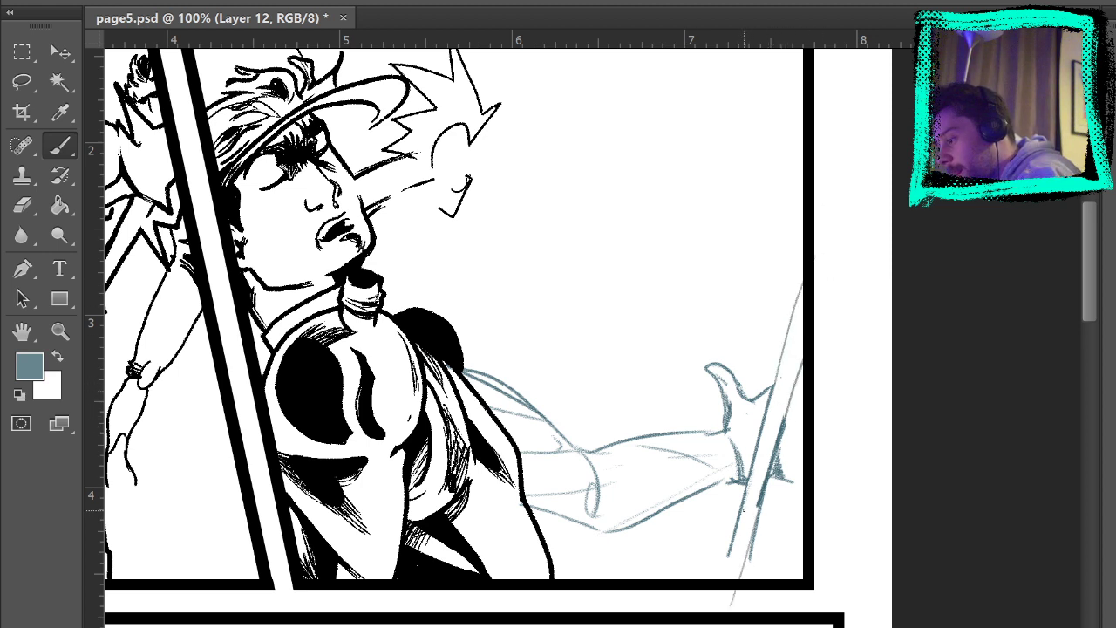
{"action": "left_click_drag", "start_coordinate": [734, 527], "coordinate": [716, 579]}
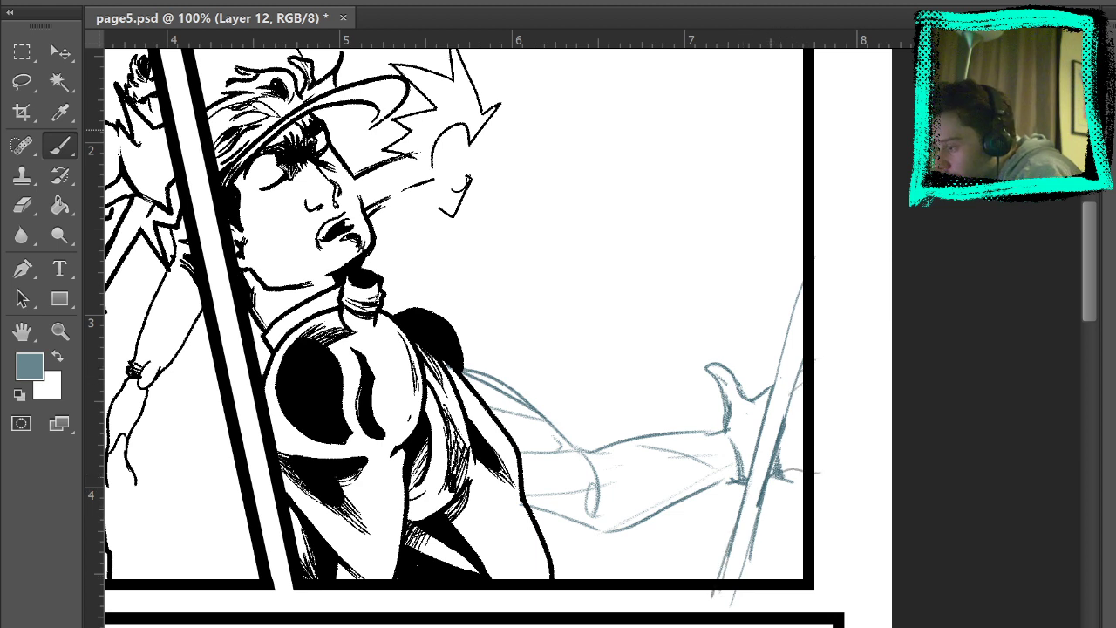
Sketch the hand's fingers reaching past the diagonal lines and erase the parts that cross the panel's side border.
{"action": "left_click_drag", "start_coordinate": [791, 408], "coordinate": [846, 387]}
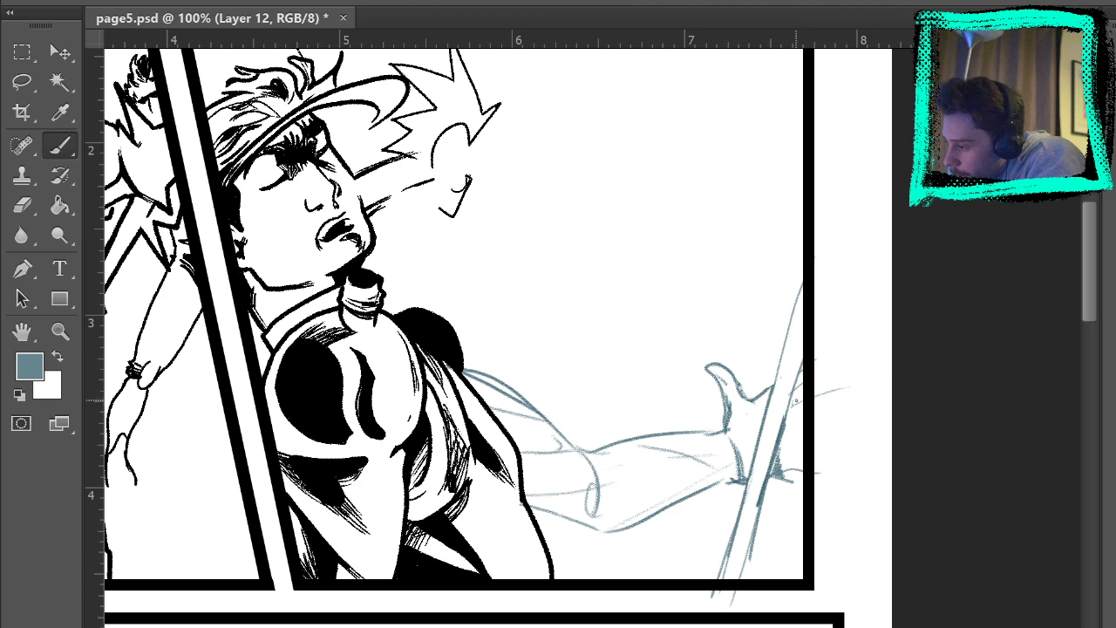
{"action": "key", "text": "ctrl+z"}
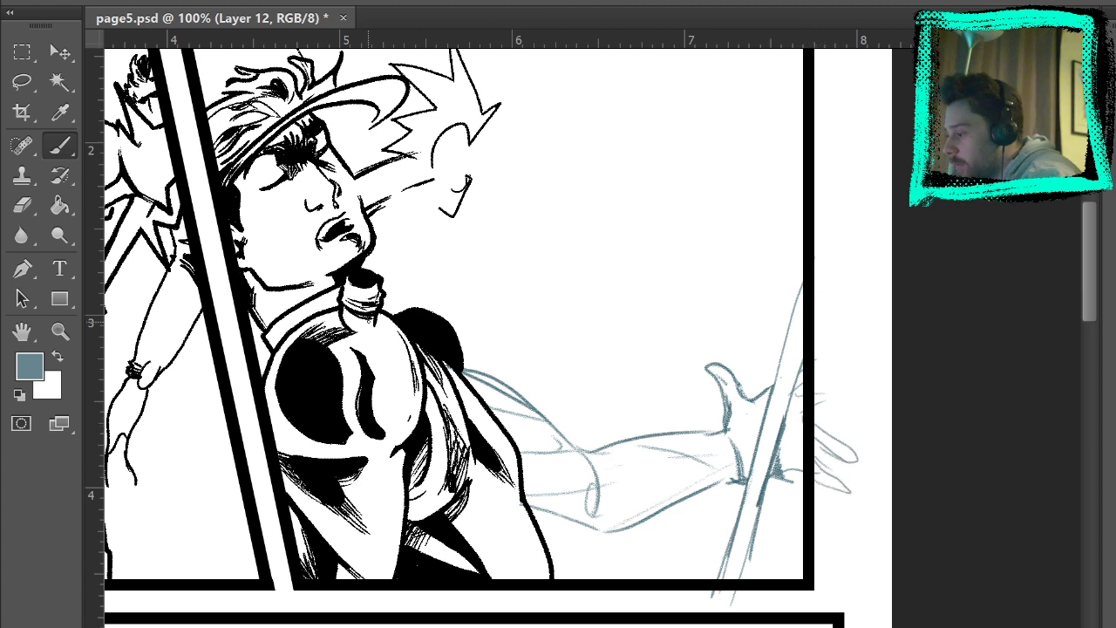
{"action": "left_click", "coordinate": [21, 206]}
{"action": "mouse_move", "coordinate": [823, 409]}
{"action": "left_mouse_down"}
{"action": "mouse_move", "coordinate": [819, 443]}
{"action": "mouse_move", "coordinate": [838, 470]}
{"action": "mouse_move", "coordinate": [854, 461]}
{"action": "mouse_move", "coordinate": [810, 371]}
{"action": "left_mouse_up"}
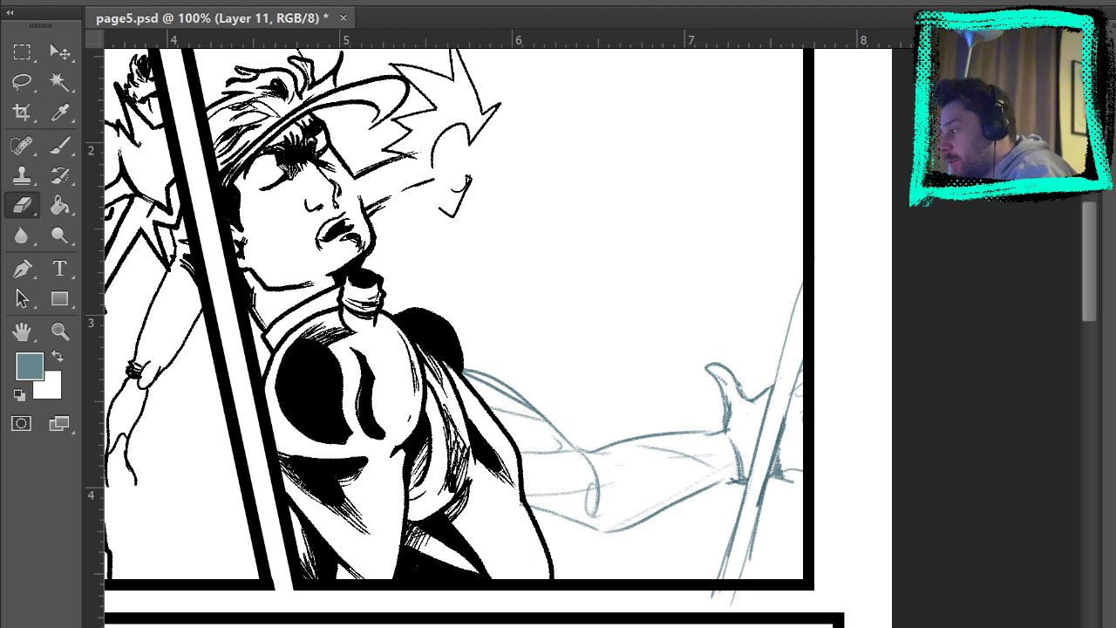
Ink the outstretched arm's upper contour from shoulder to wrist and the forearm's underside with a black brush.
{"action": "key", "text": "d"}
{"action": "key", "text": "b"}
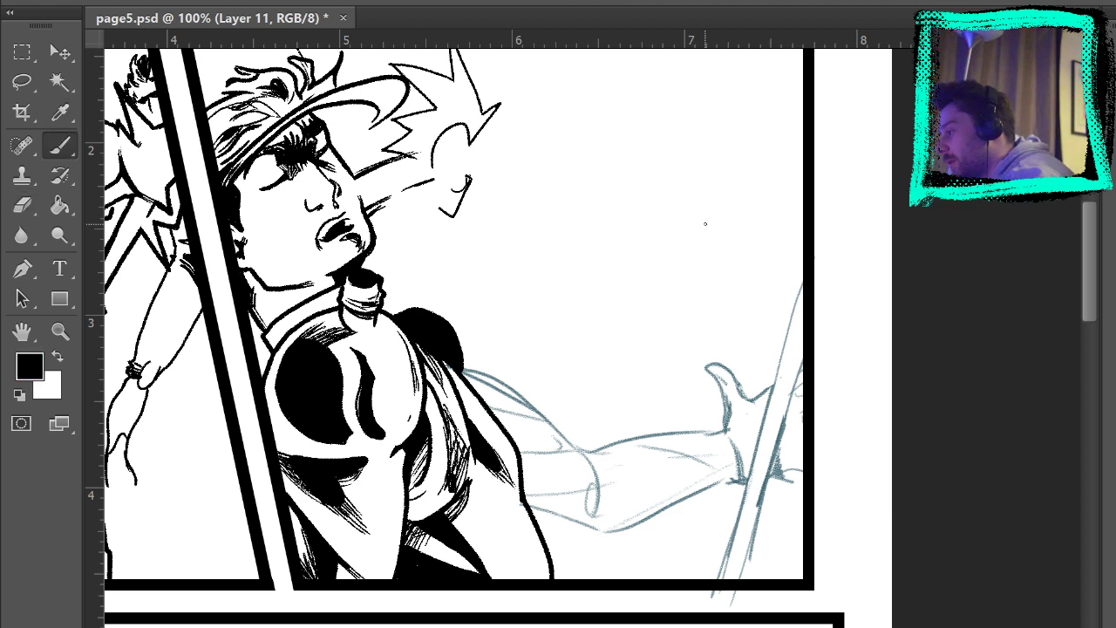
{"action": "left_click", "coordinate": [56, 353]}
{"action": "key", "text": "z"}
{"action": "left_click", "coordinate": [710, 410]}
{"action": "key", "text": "x"}
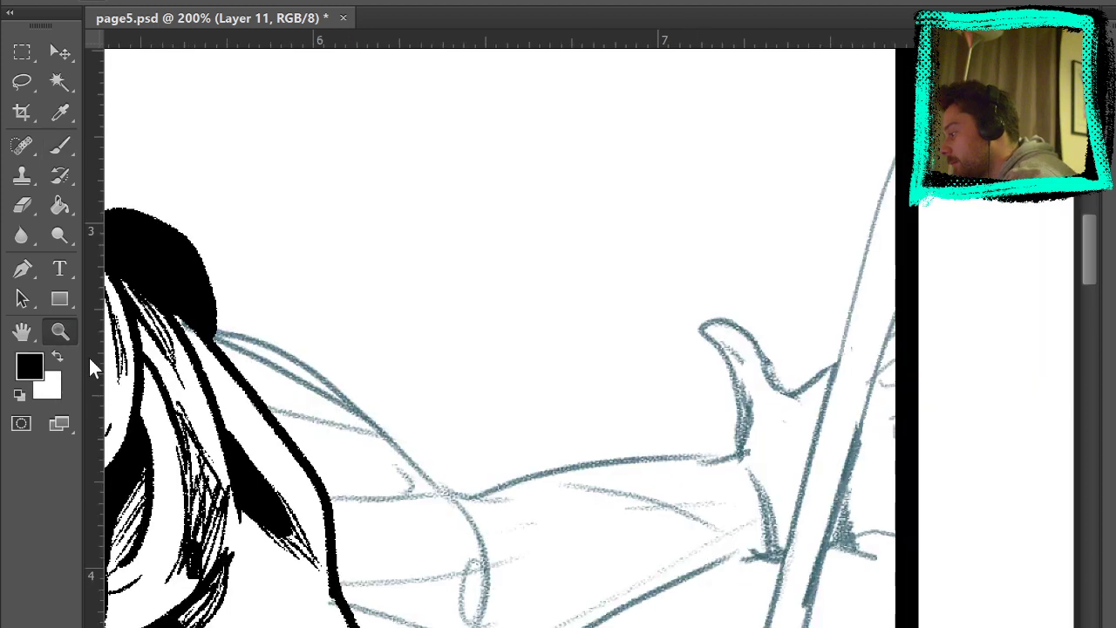
{"action": "mouse_move", "coordinate": [619, 431]}
{"action": "left_mouse_down"}
{"action": "mouse_move", "coordinate": [697, 373]}
{"action": "mouse_move", "coordinate": [713, 336]}
{"action": "mouse_move", "coordinate": [696, 322]}
{"action": "left_mouse_up"}
{"action": "left_click", "coordinate": [64, 150]}
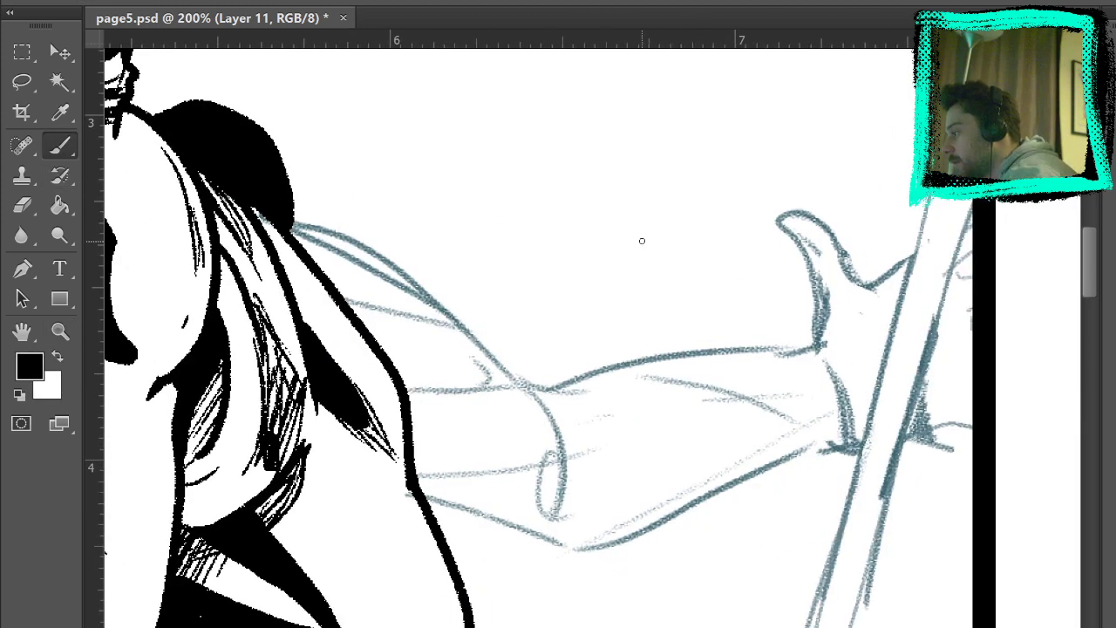
{"action": "left_click_drag", "start_coordinate": [276, 204], "coordinate": [338, 235]}
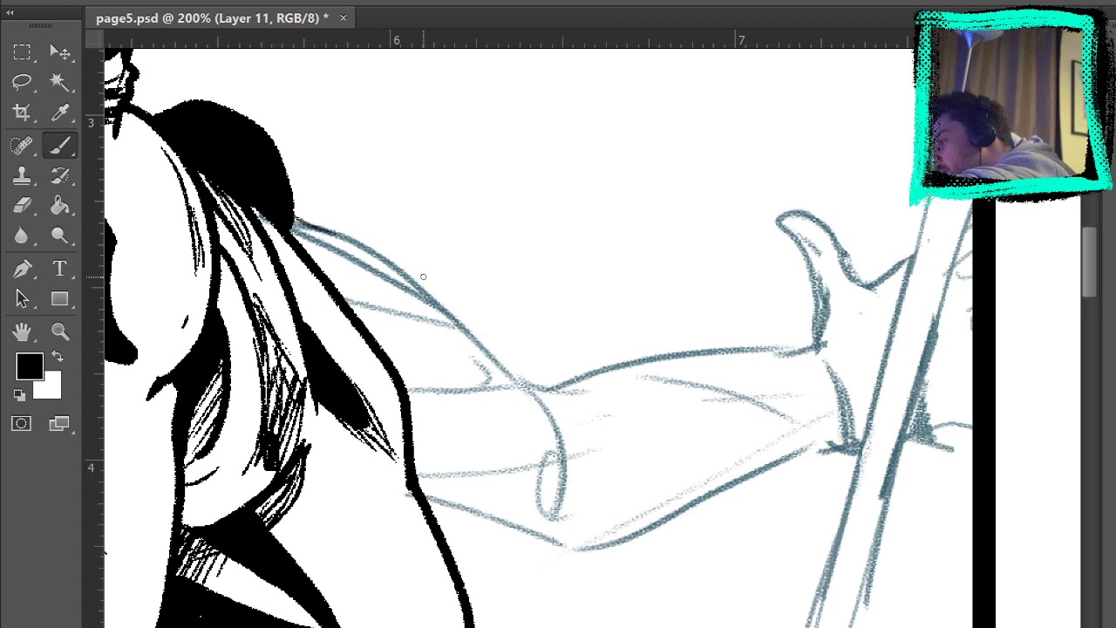
{"action": "key", "text": "ctrl+z"}
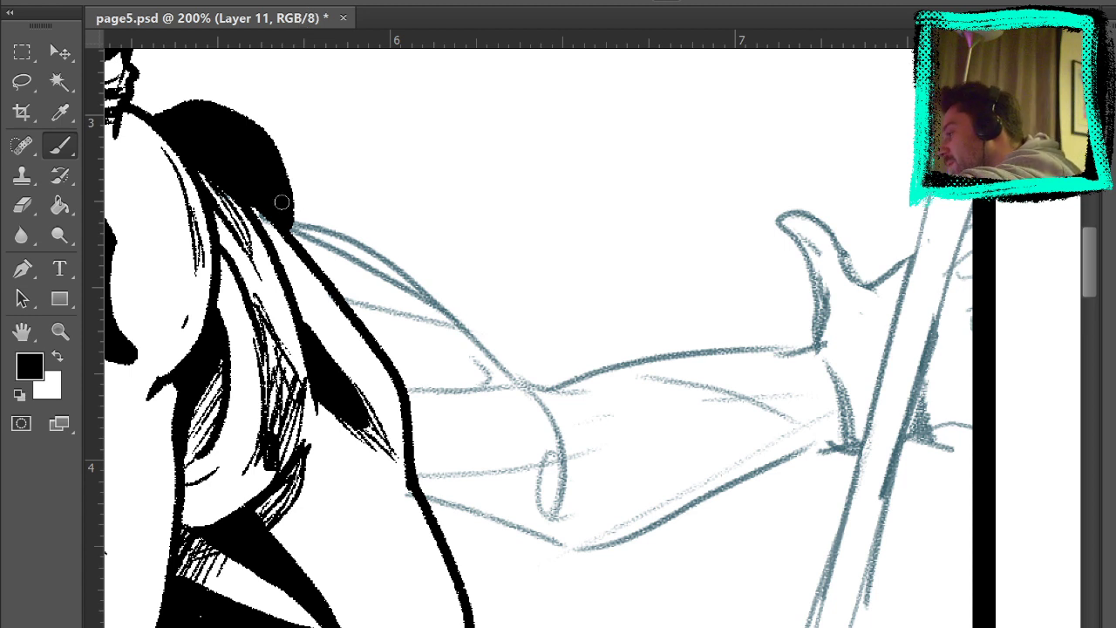
{"action": "mouse_move", "coordinate": [293, 224]}
{"action": "left_mouse_down"}
{"action": "mouse_move", "coordinate": [370, 241]}
{"action": "mouse_move", "coordinate": [517, 387]}
{"action": "mouse_move", "coordinate": [676, 351]}
{"action": "mouse_move", "coordinate": [832, 346]}
{"action": "left_mouse_up"}
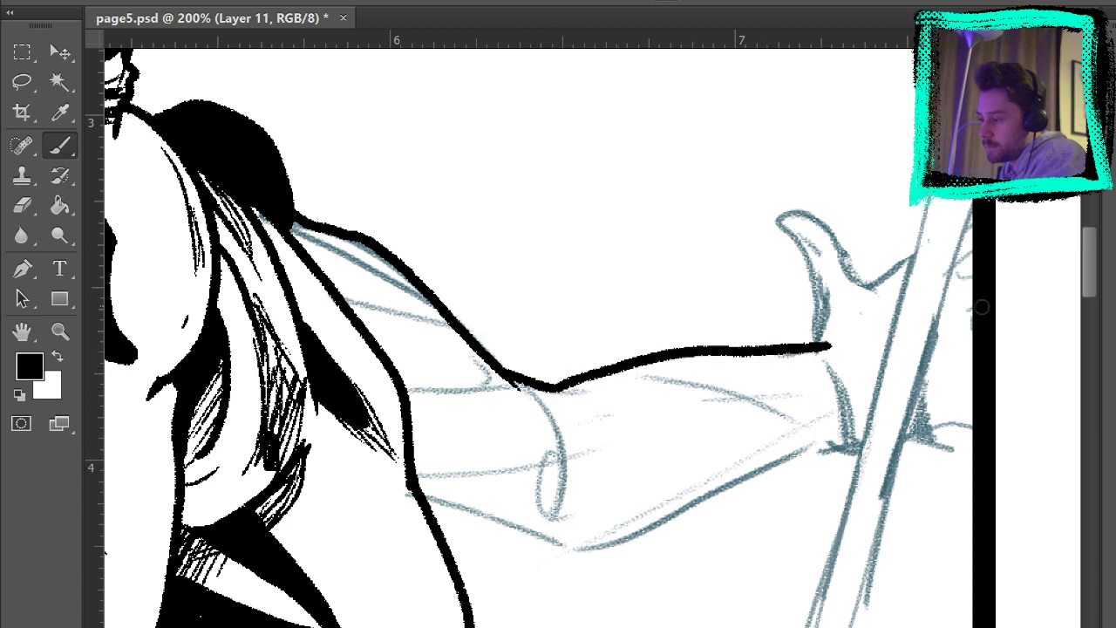
{"action": "mouse_move", "coordinate": [574, 547]}
{"action": "left_mouse_down"}
{"action": "mouse_move", "coordinate": [618, 548]}
{"action": "mouse_move", "coordinate": [850, 445]}
{"action": "left_mouse_up"}
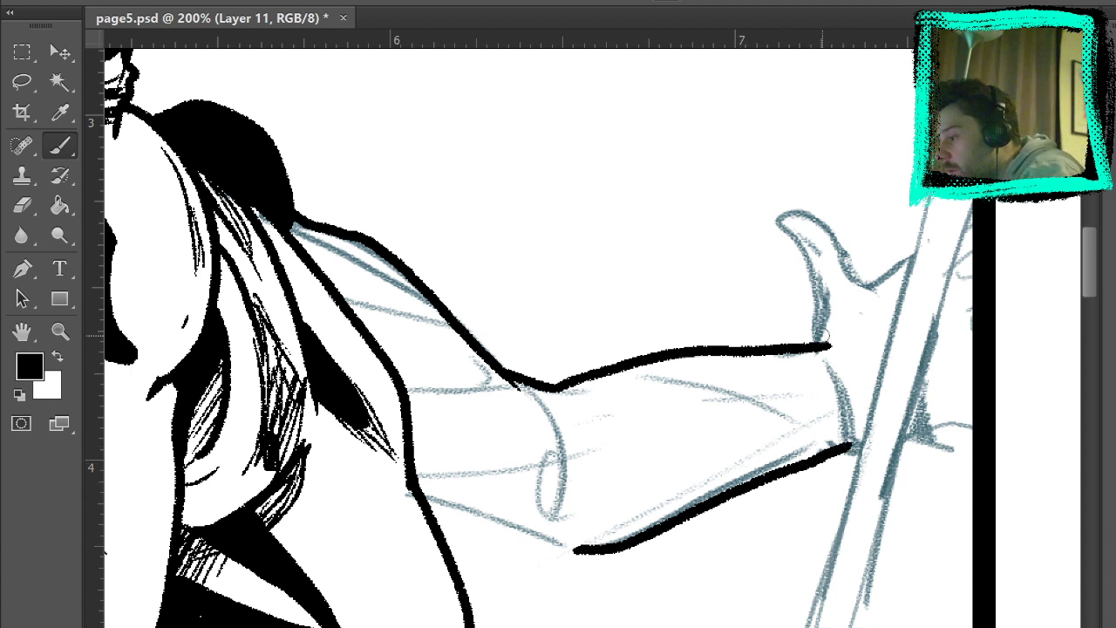
Trim the wrist end of the arm's upper line and ink the thumb's outline up to the diagonal lines.
{"action": "left_click", "coordinate": [25, 206]}
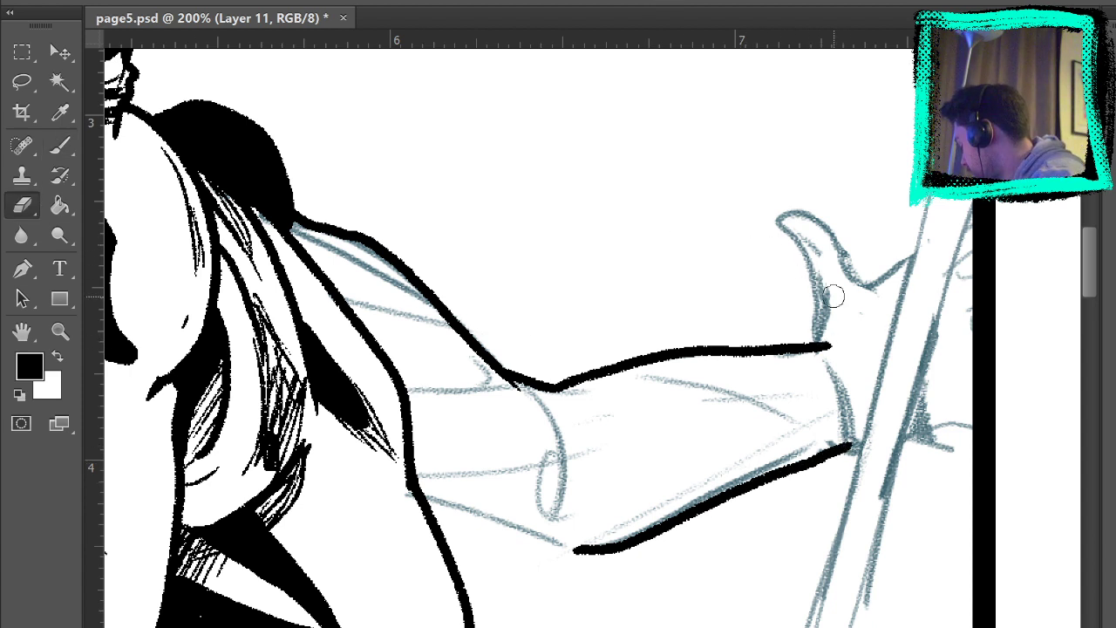
{"action": "mouse_move", "coordinate": [838, 334]}
{"action": "left_mouse_down"}
{"action": "mouse_move", "coordinate": [824, 363]}
{"action": "mouse_move", "coordinate": [819, 261]}
{"action": "mouse_move", "coordinate": [780, 221]}
{"action": "left_mouse_up"}
{"action": "left_click", "coordinate": [61, 147]}
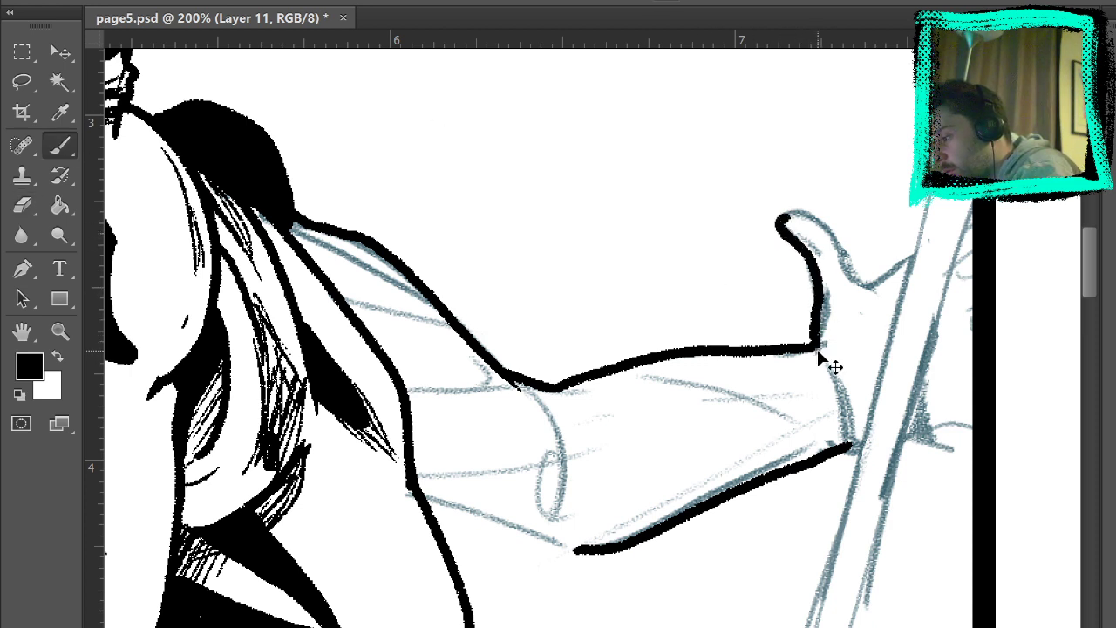
{"action": "key", "text": "ctrl+z"}
{"action": "mouse_move", "coordinate": [816, 349]}
{"action": "left_mouse_down"}
{"action": "mouse_move", "coordinate": [809, 266]}
{"action": "mouse_move", "coordinate": [778, 222]}
{"action": "mouse_move", "coordinate": [790, 213]}
{"action": "mouse_move", "coordinate": [780, 216]}
{"action": "mouse_move", "coordinate": [811, 213]}
{"action": "mouse_move", "coordinate": [831, 225]}
{"action": "mouse_move", "coordinate": [847, 262]}
{"action": "mouse_move", "coordinate": [870, 277]}
{"action": "left_mouse_up"}
{"action": "key", "text": "ctrl+z"}
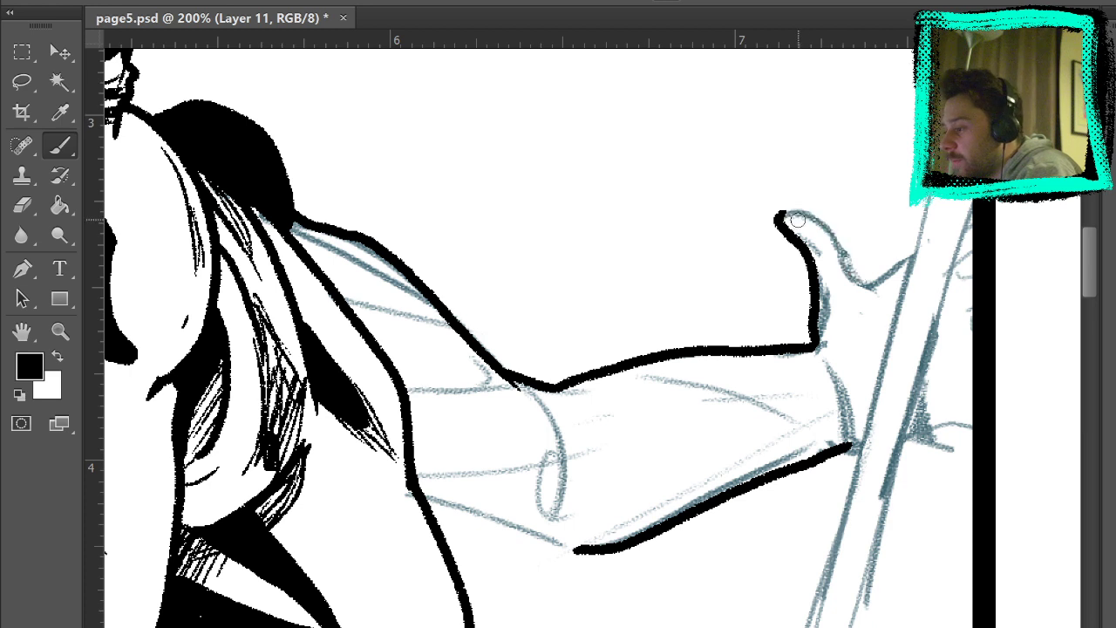
{"action": "mouse_move", "coordinate": [779, 218]}
{"action": "left_mouse_down"}
{"action": "mouse_move", "coordinate": [821, 221]}
{"action": "mouse_move", "coordinate": [865, 288]}
{"action": "mouse_move", "coordinate": [912, 260]}
{"action": "left_mouse_up"}
Ink the hand's lower edge past the diagonals to the panel's side border and the upper arm's underside to the elbow.
{"action": "left_click_drag", "start_coordinate": [846, 446], "coordinate": [1002, 425]}
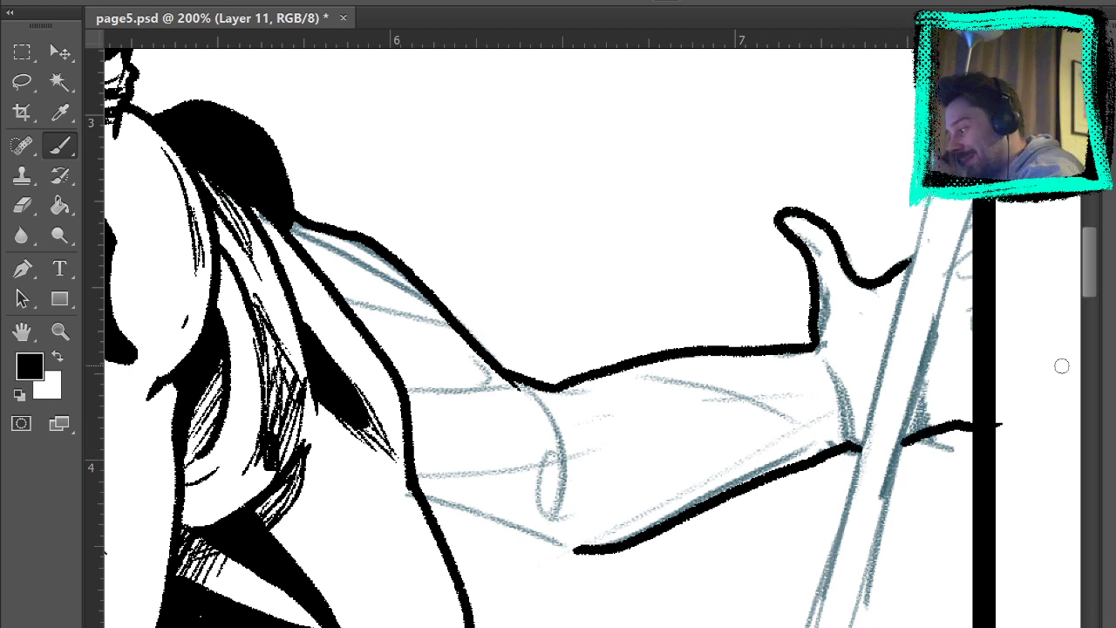
{"action": "mouse_move", "coordinate": [407, 493]}
{"action": "left_mouse_down"}
{"action": "mouse_move", "coordinate": [575, 544]}
{"action": "mouse_move", "coordinate": [489, 521]}
{"action": "mouse_move", "coordinate": [561, 543]}
{"action": "mouse_move", "coordinate": [586, 550]}
{"action": "left_mouse_up"}
{"action": "key", "text": "ctrl+z"}
{"action": "left_click_drag", "start_coordinate": [851, 405], "coordinate": [720, 374]}
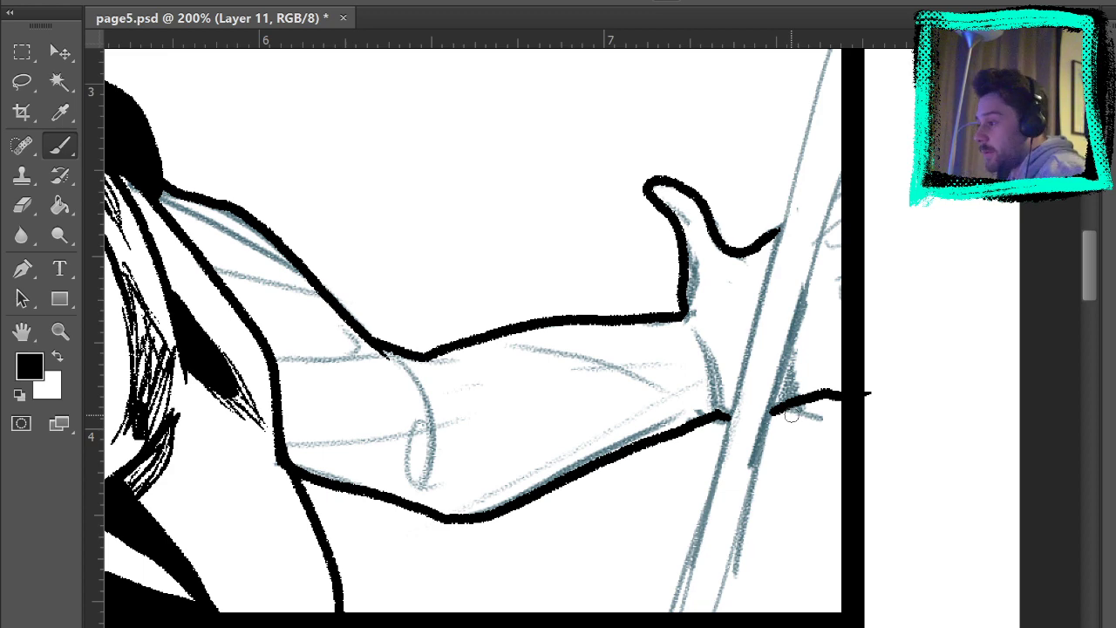
Draw a straight pen path along the diagonal nearer the wrist, from the panel's lower border to its side border, and stroke it in black.
{"action": "mouse_move", "coordinate": [787, 308]}
{"action": "left_mouse_down"}
{"action": "mouse_move", "coordinate": [772, 339]}
{"action": "mouse_move", "coordinate": [681, 429]}
{"action": "left_mouse_up"}
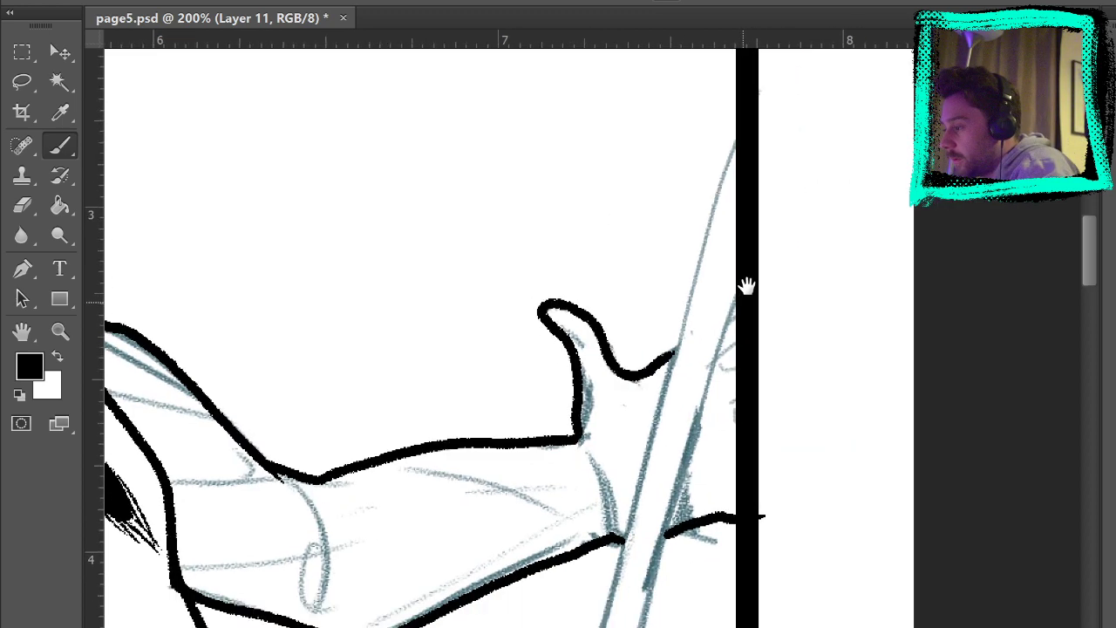
{"action": "left_click_drag", "start_coordinate": [747, 286], "coordinate": [735, 219]}
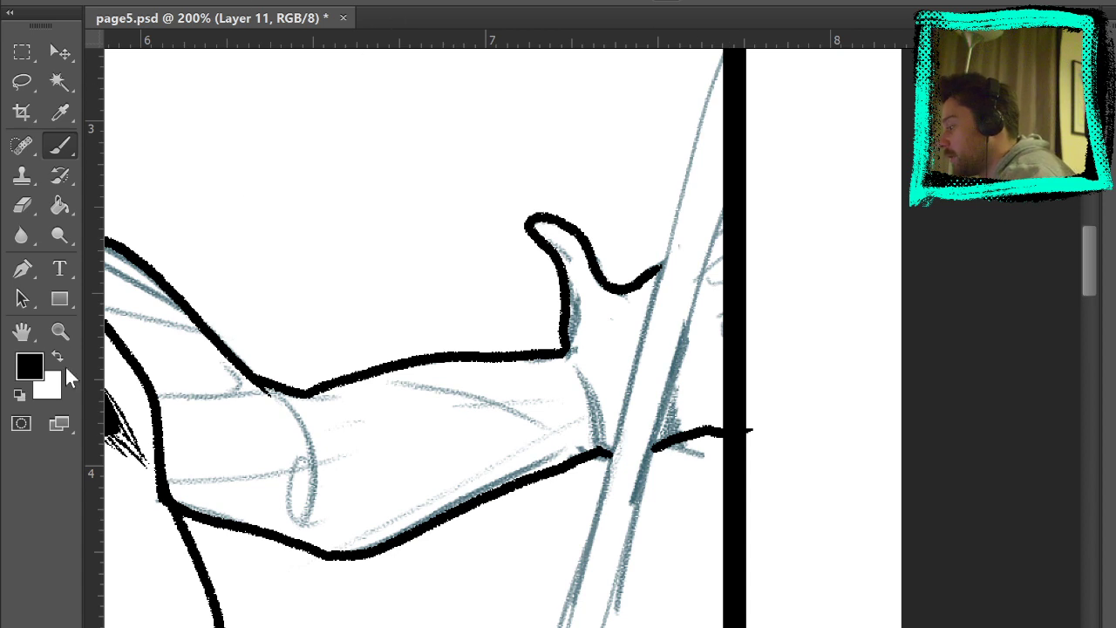
{"action": "left_click", "coordinate": [202, 118], "text": "ctrl+alt"}
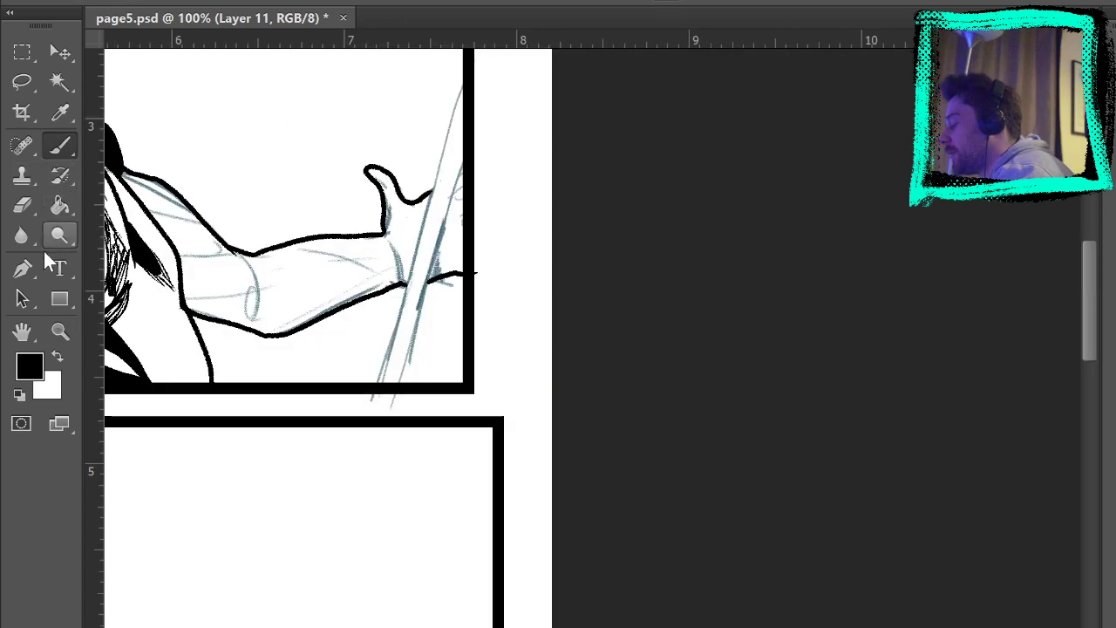
{"action": "left_click", "coordinate": [22, 268]}
{"action": "left_click", "coordinate": [377, 383]}
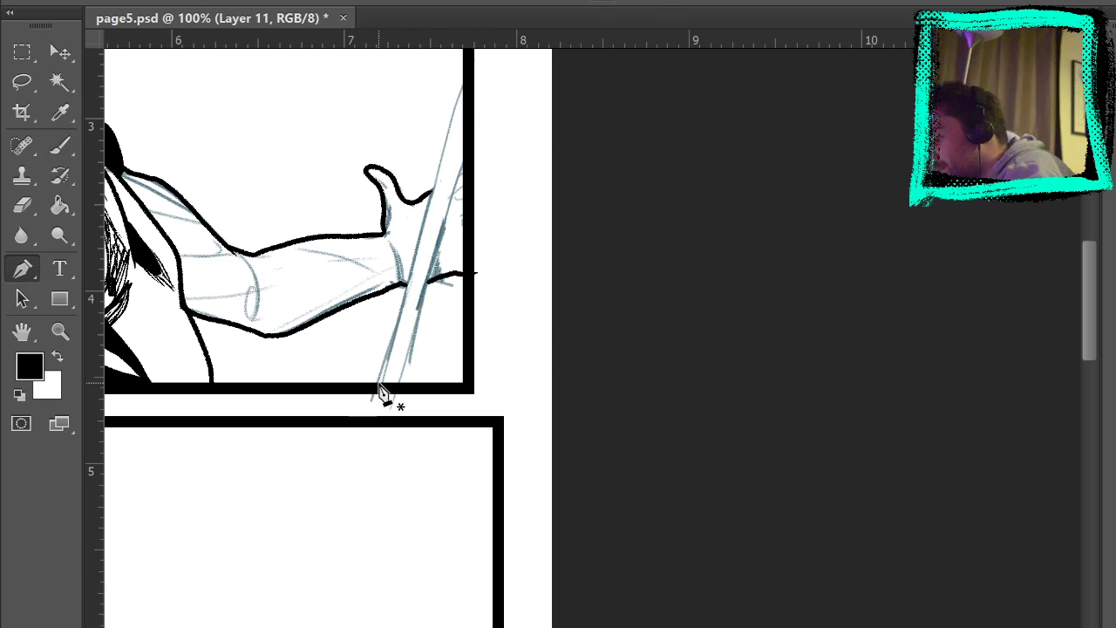
{"action": "left_click", "coordinate": [464, 78]}
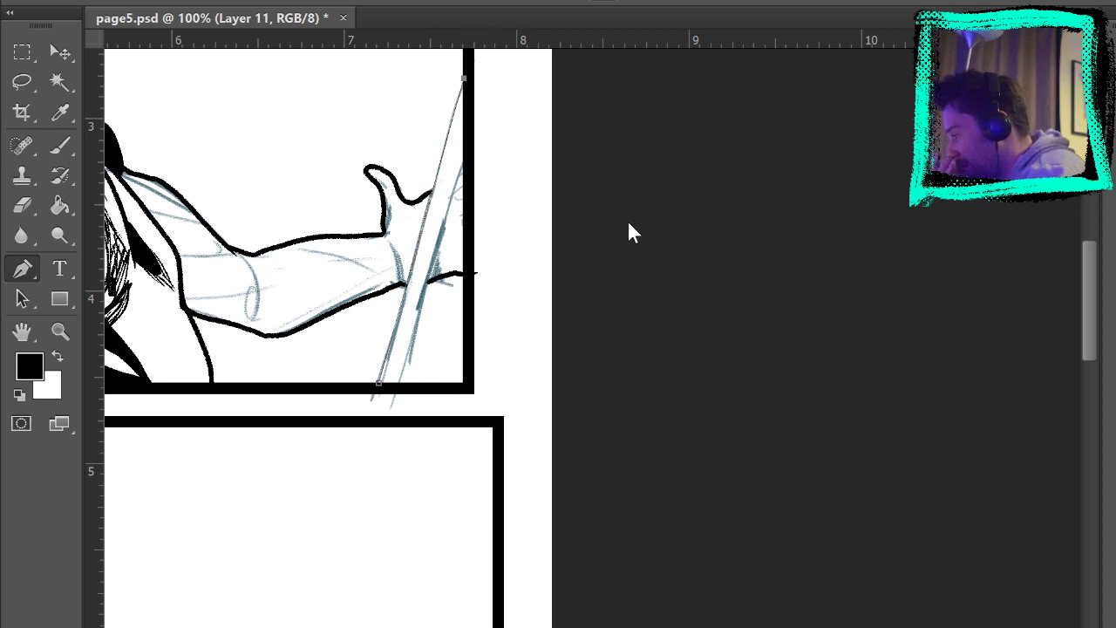
{"action": "key", "text": "i"}
{"action": "key", "text": "p"}
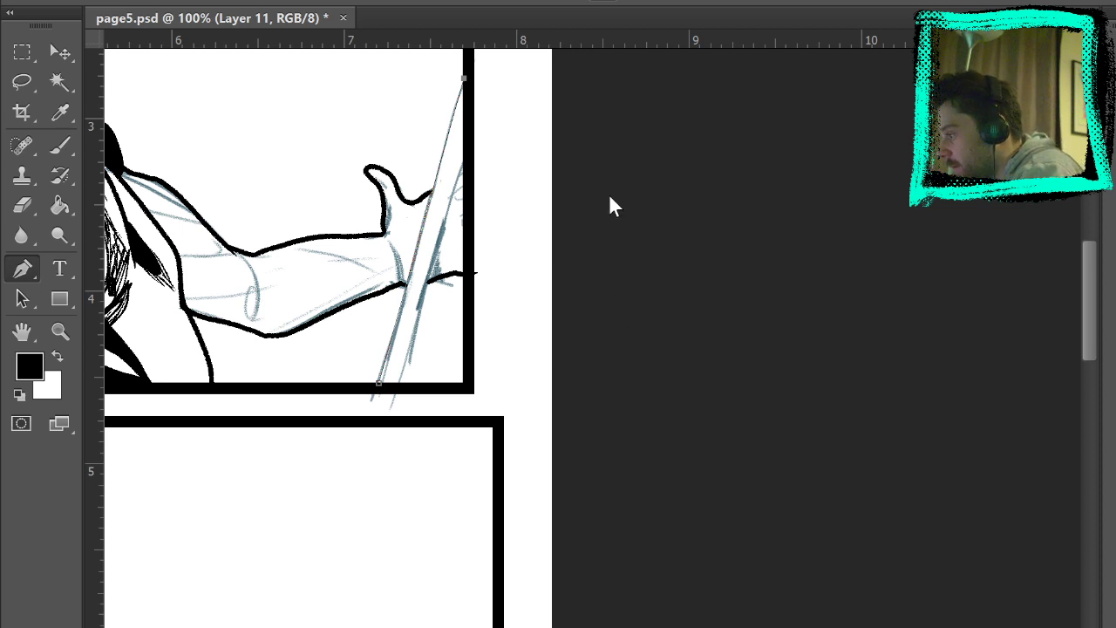
{"action": "key", "text": "i"}
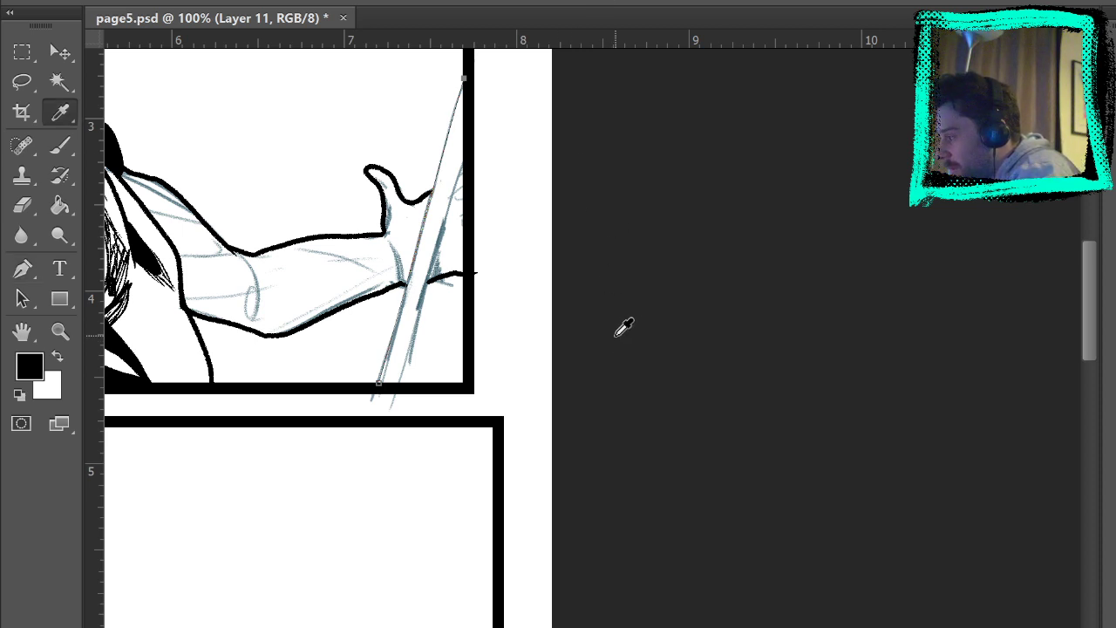
{"action": "key", "text": "p"}
{"action": "key", "text": "Return"}
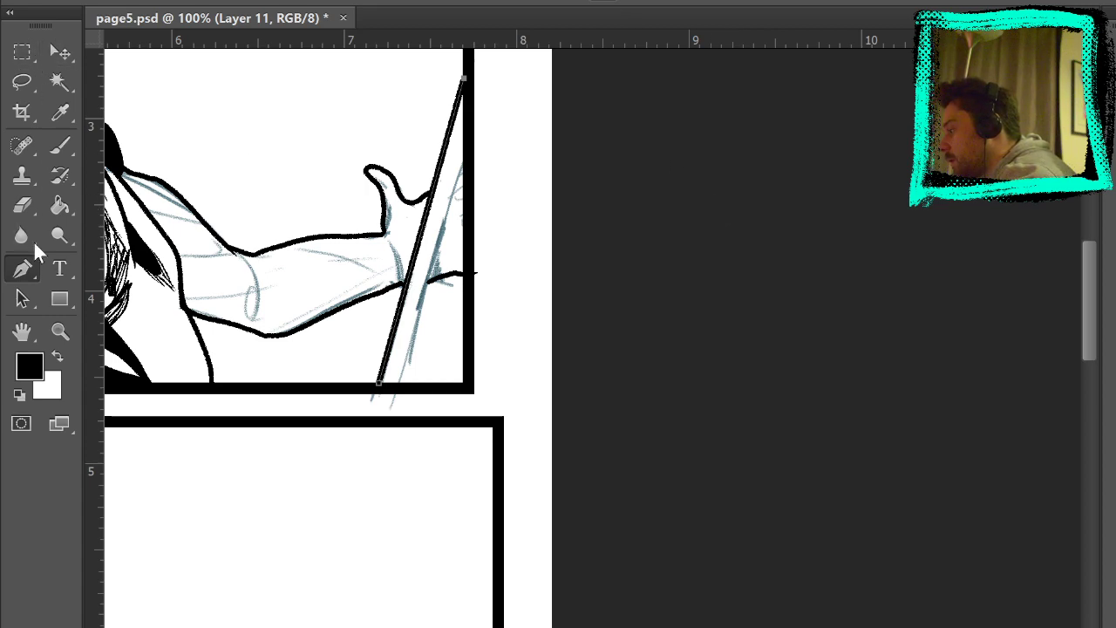
Undo the trial move and the stroke of the diagonal, stroke its path in black again and clear the path.
{"action": "left_click", "coordinate": [59, 52]}
{"action": "mouse_move", "coordinate": [442, 221]}
{"action": "left_mouse_down"}
{"action": "mouse_move", "coordinate": [469, 228]}
{"action": "mouse_move", "coordinate": [456, 224]}
{"action": "left_mouse_up"}
{"action": "key", "text": "ctrl+z"}
{"action": "left_click", "coordinate": [22, 274]}
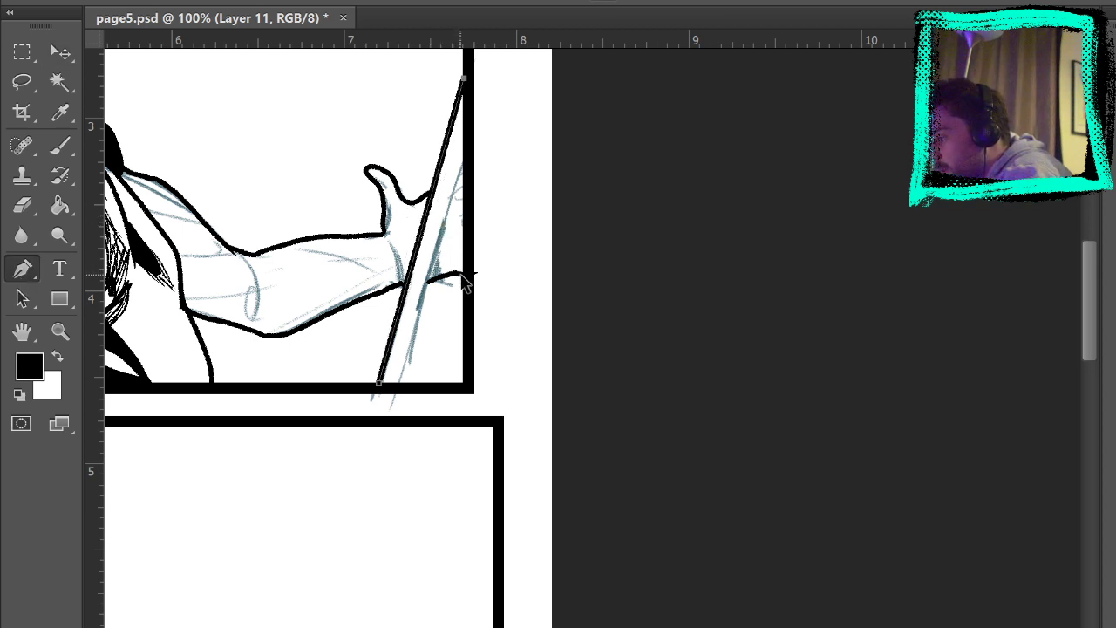
{"action": "key", "text": "ctrl+z"}
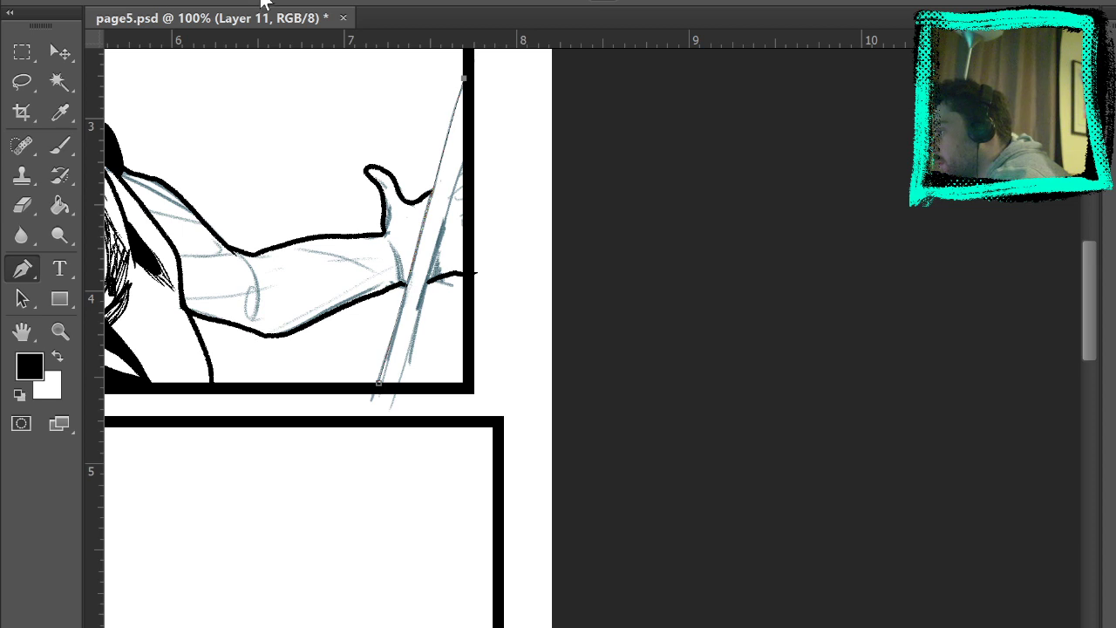
{"action": "key", "text": "Return"}
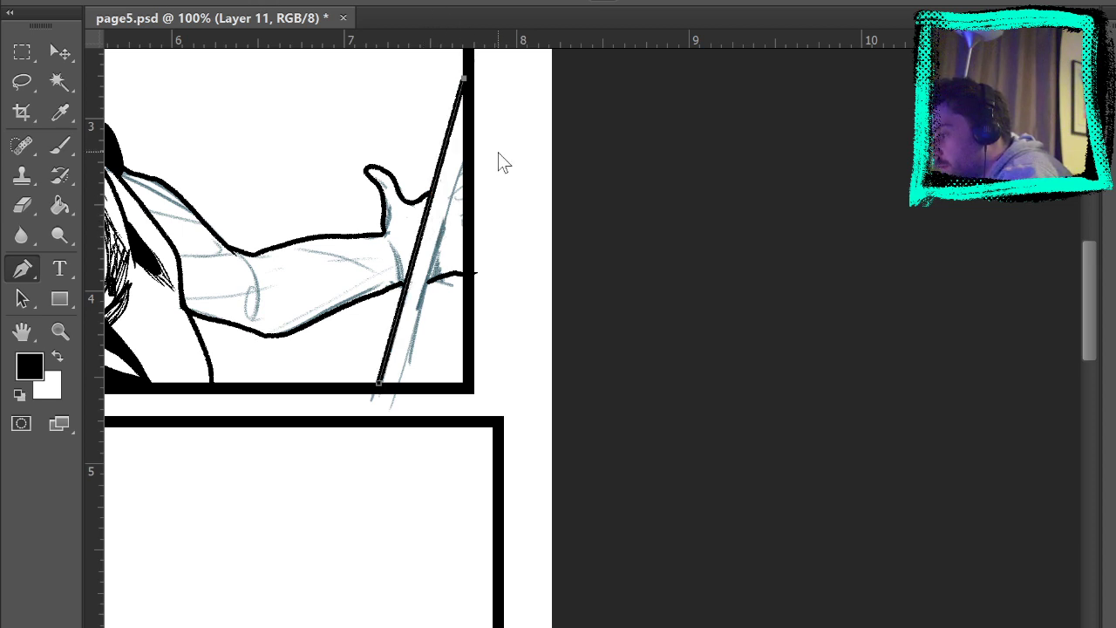
{"action": "key", "text": "Return"}
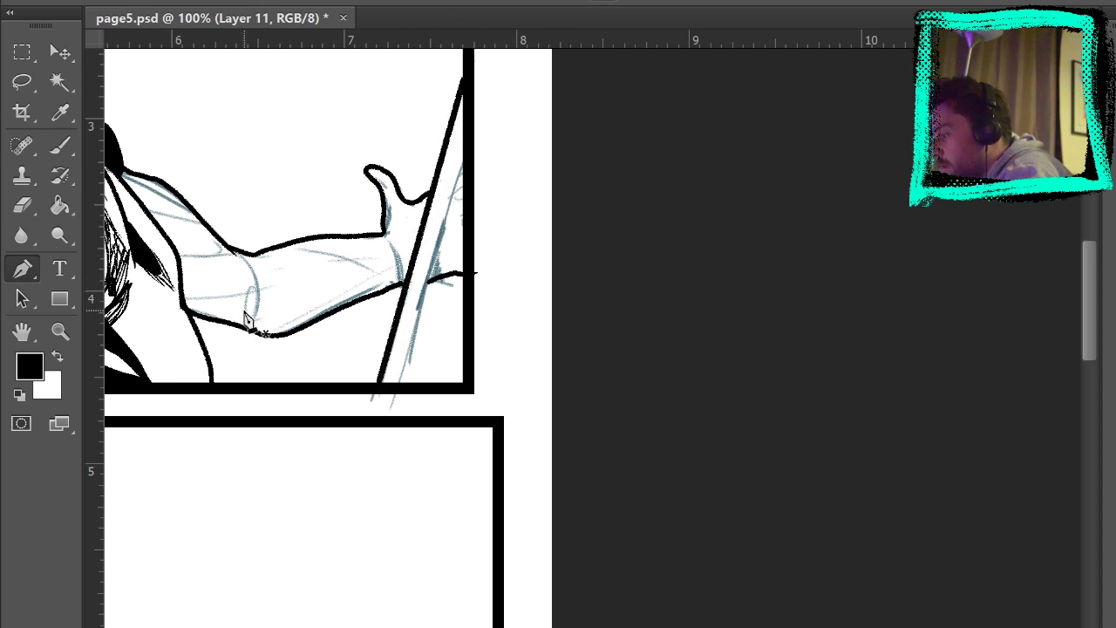
Ink the second diagonal through the hand by stroking a straight pen path from the lower border to the side border in black.
{"action": "left_click", "coordinate": [397, 381]}
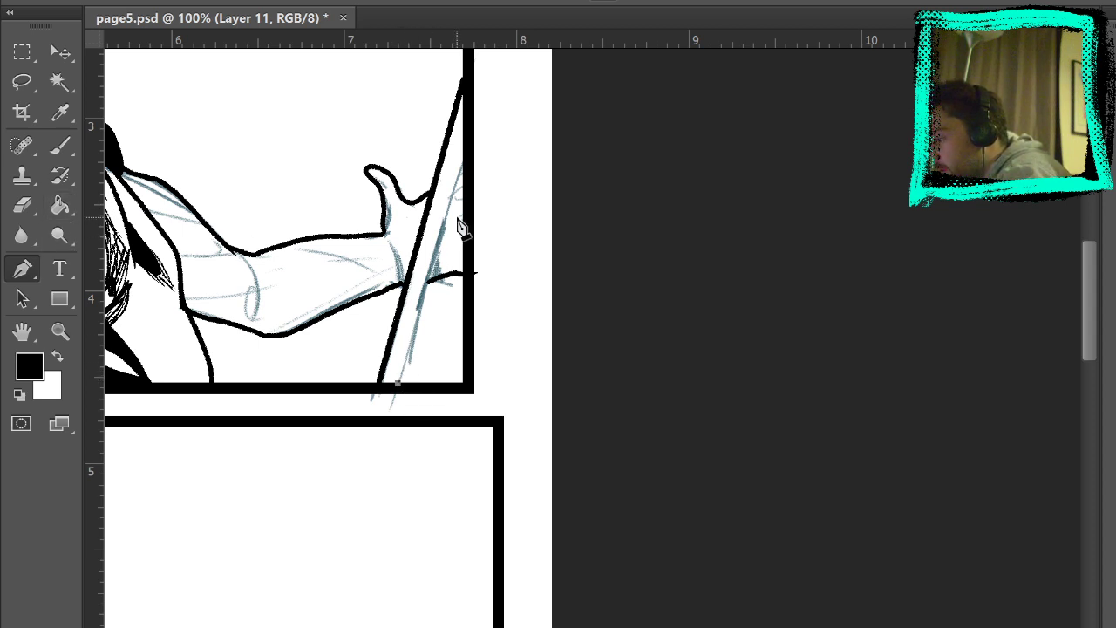
{"action": "left_click", "coordinate": [466, 154]}
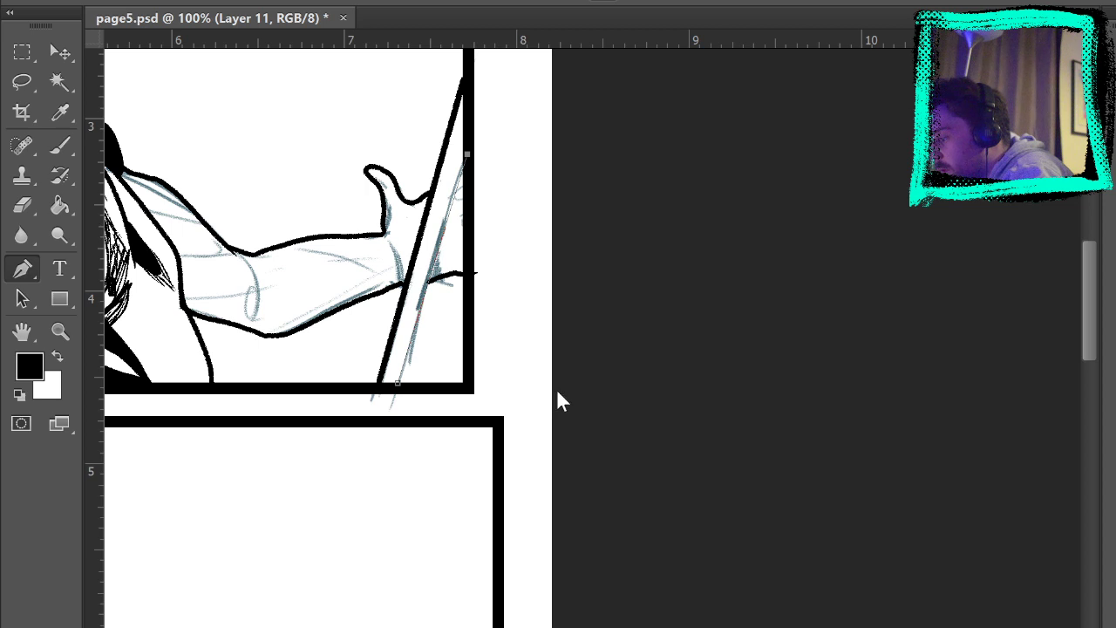
{"action": "key", "text": "i"}
{"action": "key", "text": "p"}
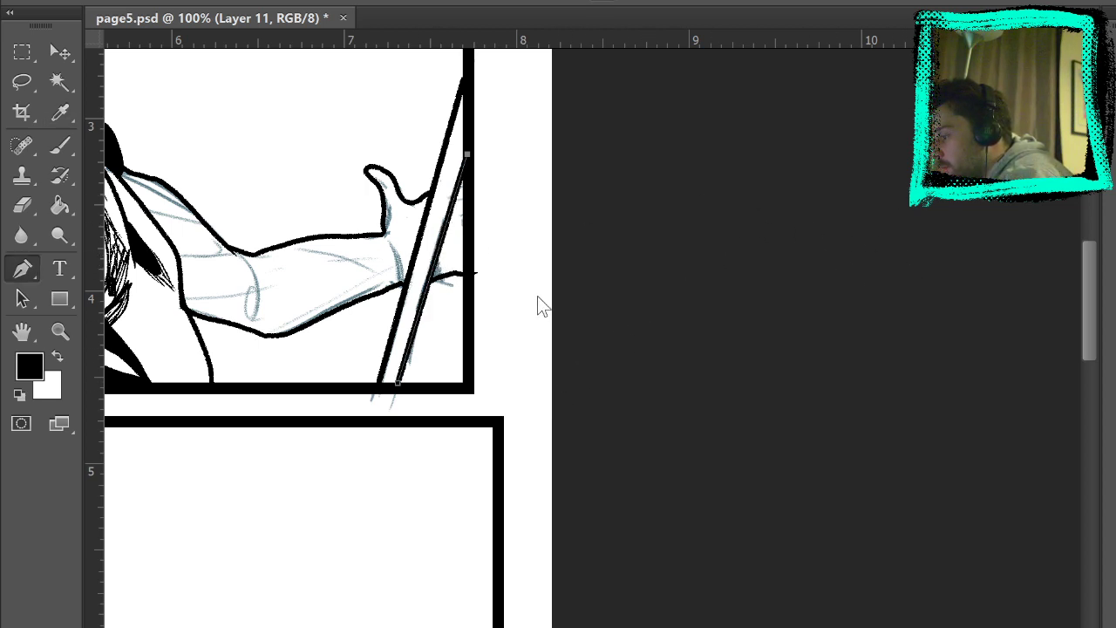
{"action": "key", "text": "Return"}
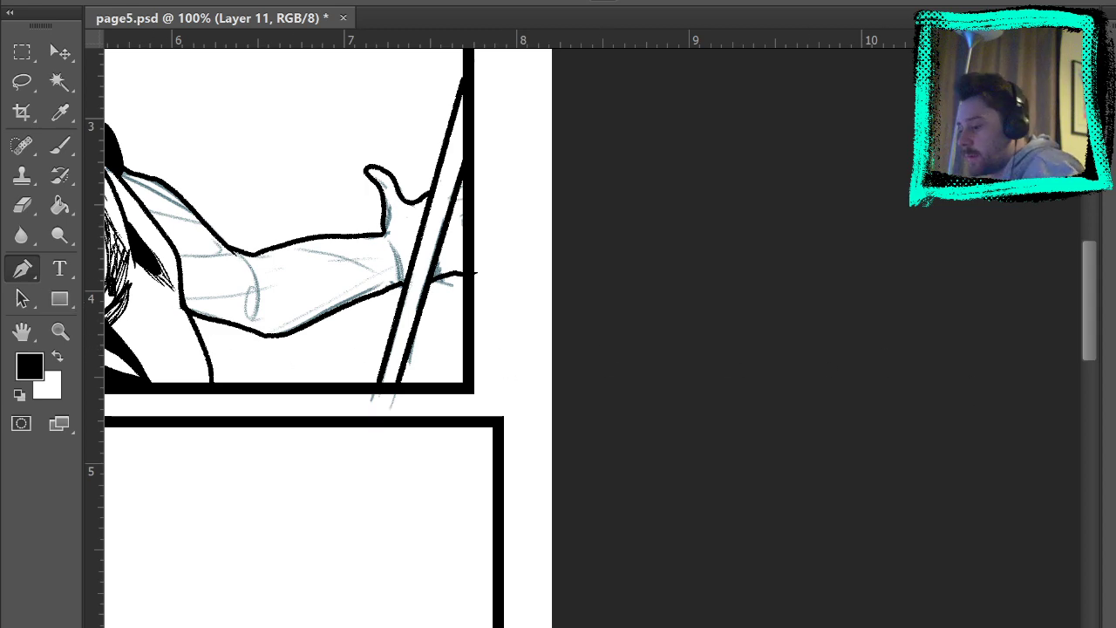
Hide the rough grey-blue arm sketch and display the page's blue pencil sketch beneath the inks of the second panel.
{"action": "mouse_move", "coordinate": [665, 349]}
{"action": "left_mouse_down"}
{"action": "mouse_move", "coordinate": [897, 416]}
{"action": "mouse_move", "coordinate": [951, 563]}
{"action": "left_mouse_up"}
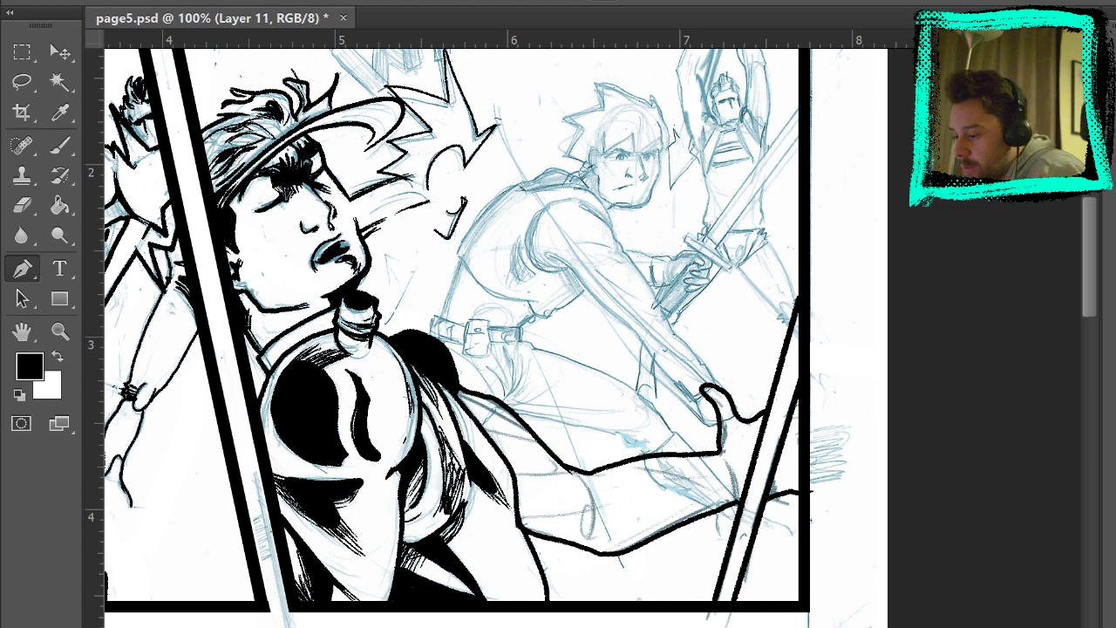
{"action": "key", "text": "ctrl+comma"}
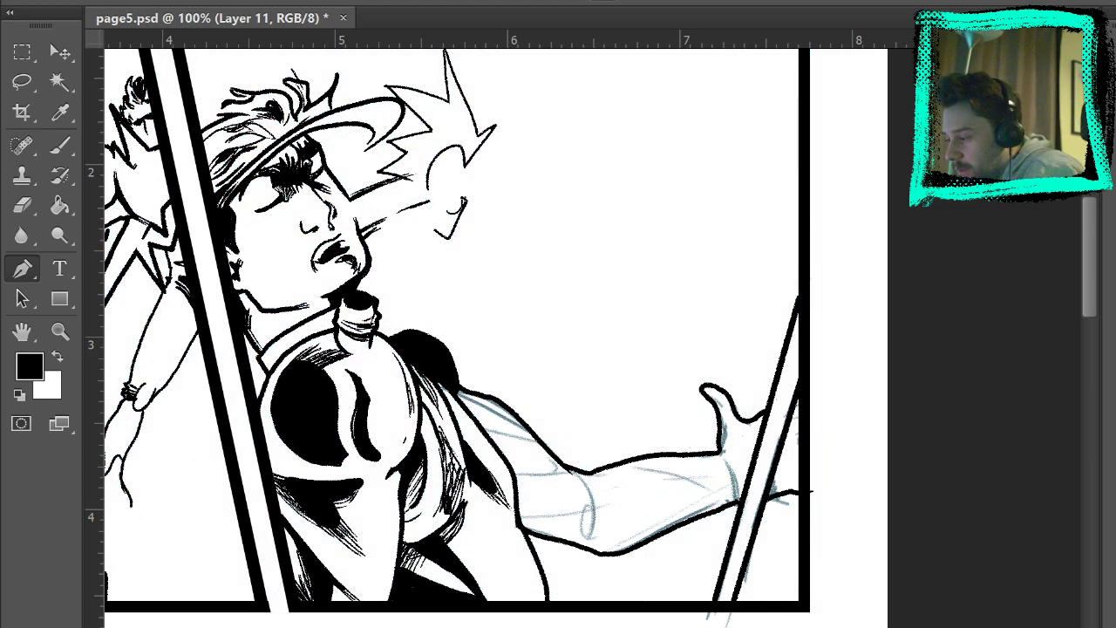
{"action": "key", "text": "ctrl+comma"}
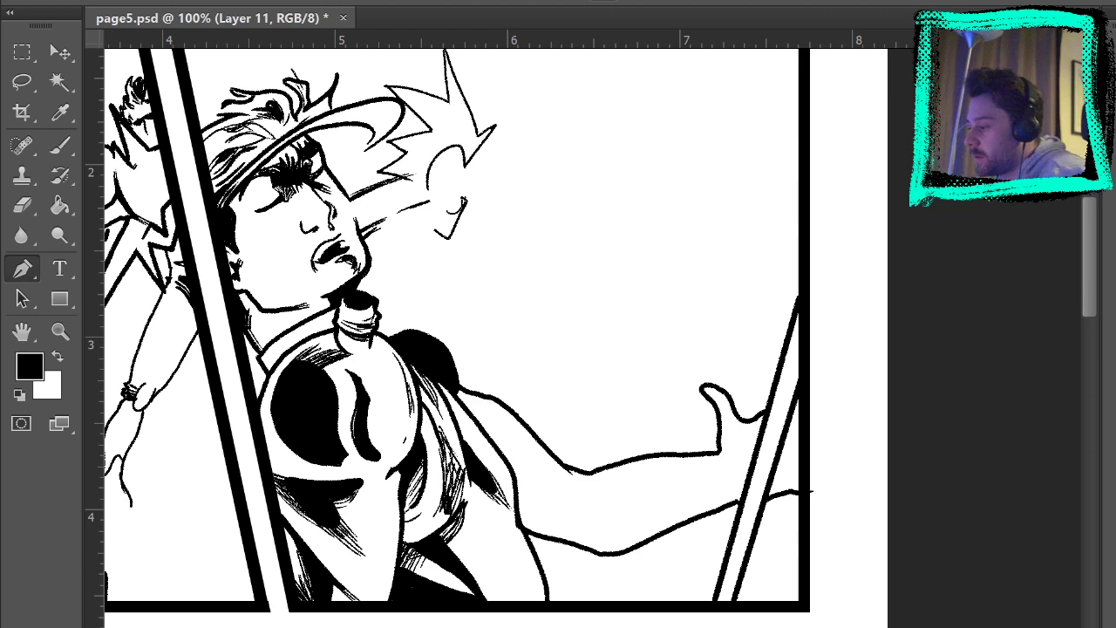
{"action": "left_click", "coordinate": [61, 119]}
{"action": "left_click", "coordinate": [59, 146]}
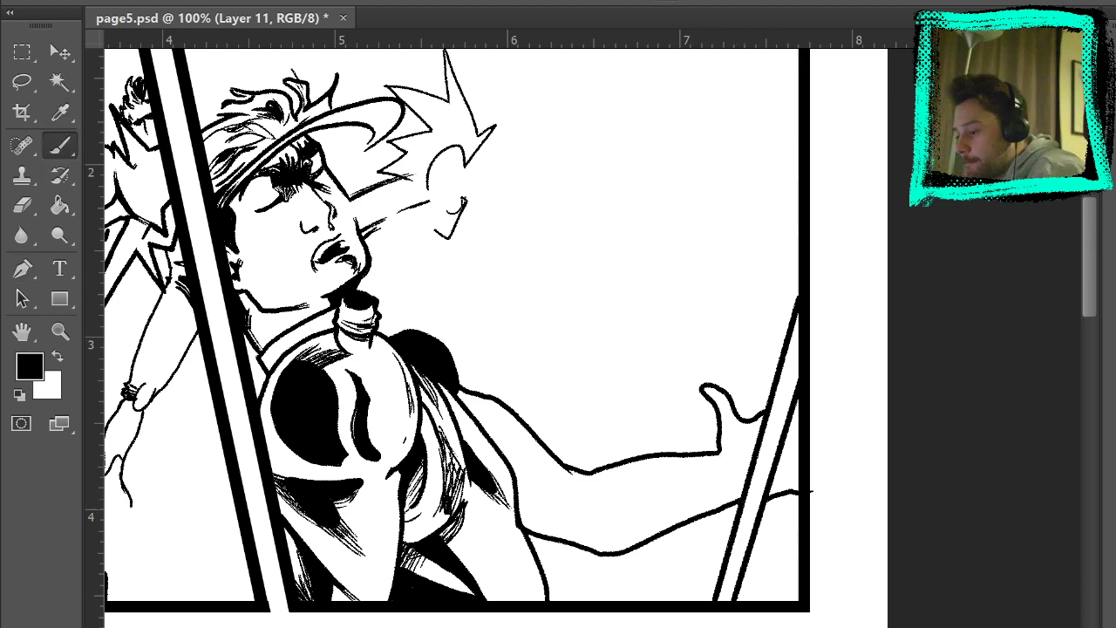
{"action": "key", "text": "ctrl+comma"}
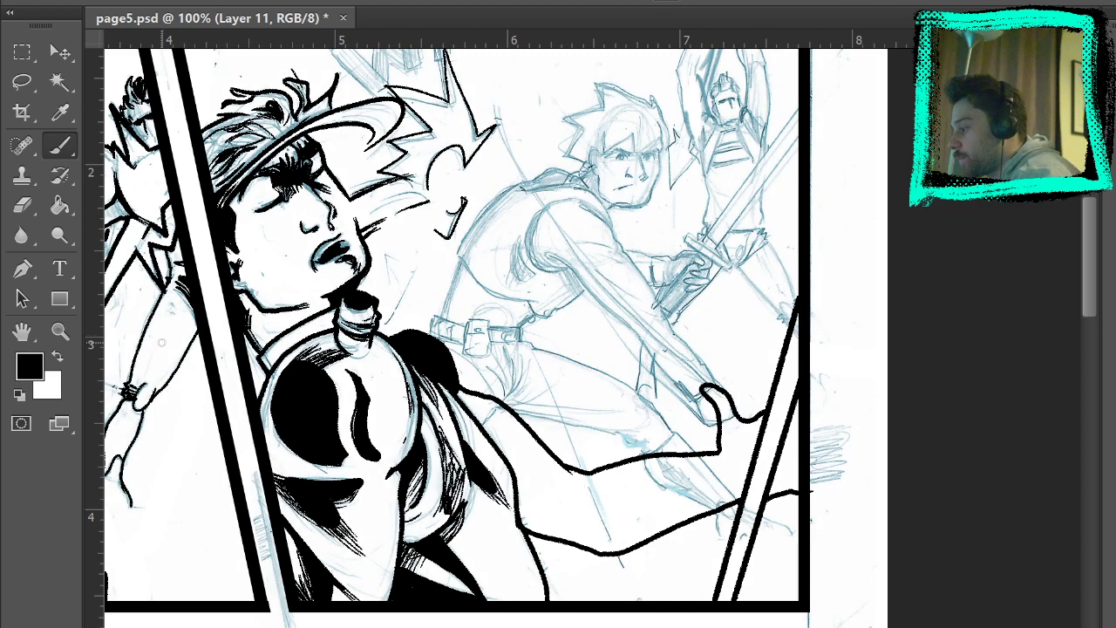
{"action": "left_click", "coordinate": [59, 330]}
{"action": "left_click", "coordinate": [615, 181], "text": "alt"}
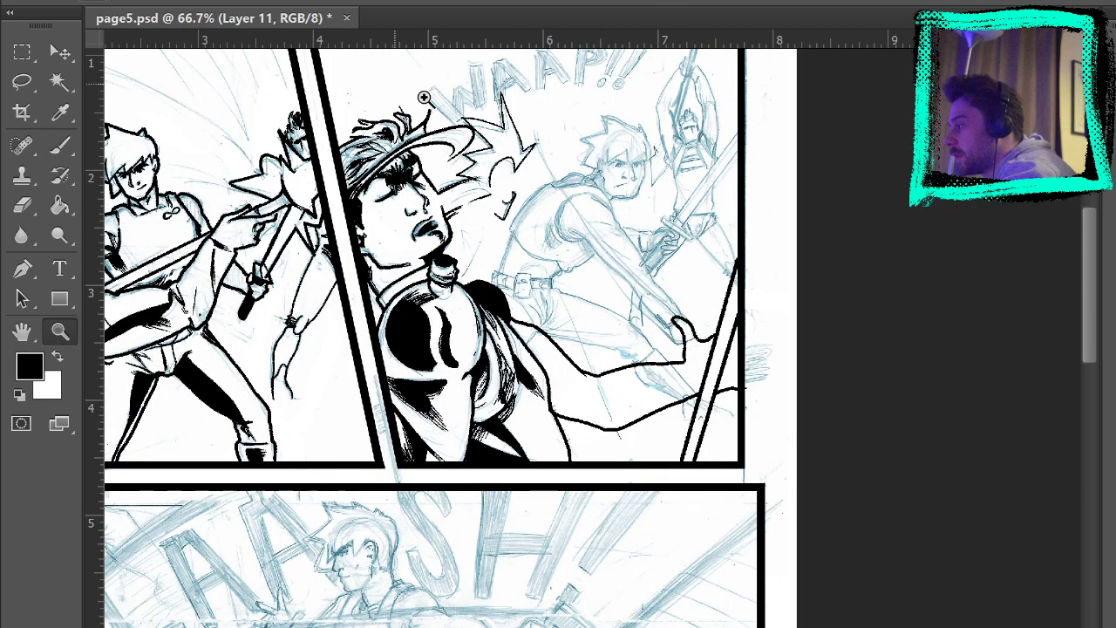
{"action": "left_click_drag", "start_coordinate": [752, 112], "coordinate": [764, 220]}
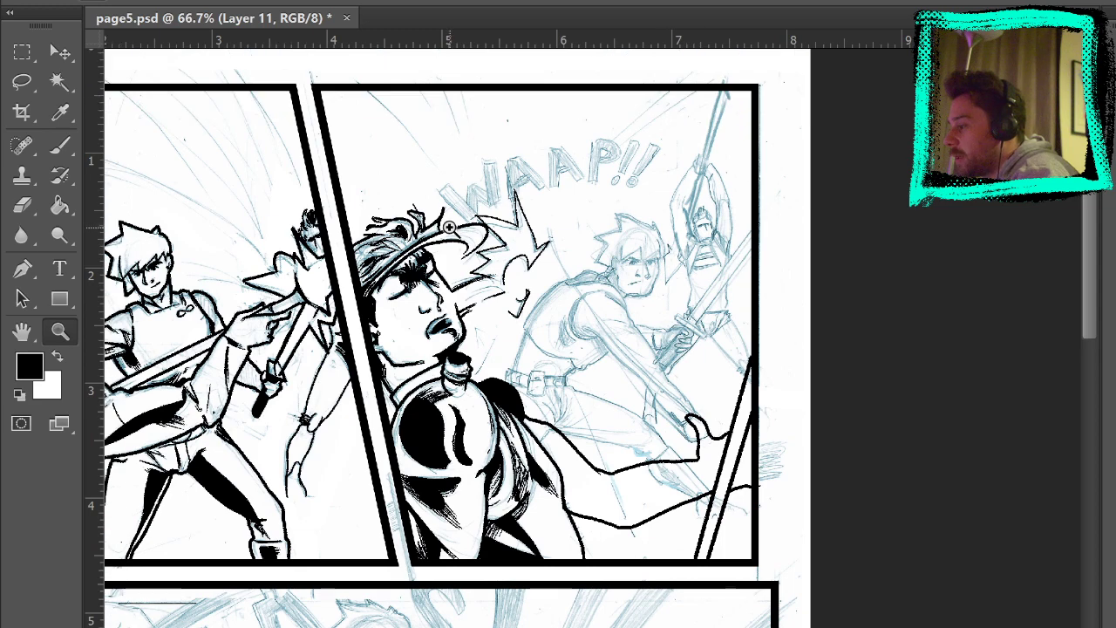
Ink the crouching swordsman's near arm in black, tracing its outer edge from shoulder to wrist and its inner edge down to the elbow.
{"action": "left_click", "coordinate": [642, 311]}
{"action": "left_click", "coordinate": [720, 400]}
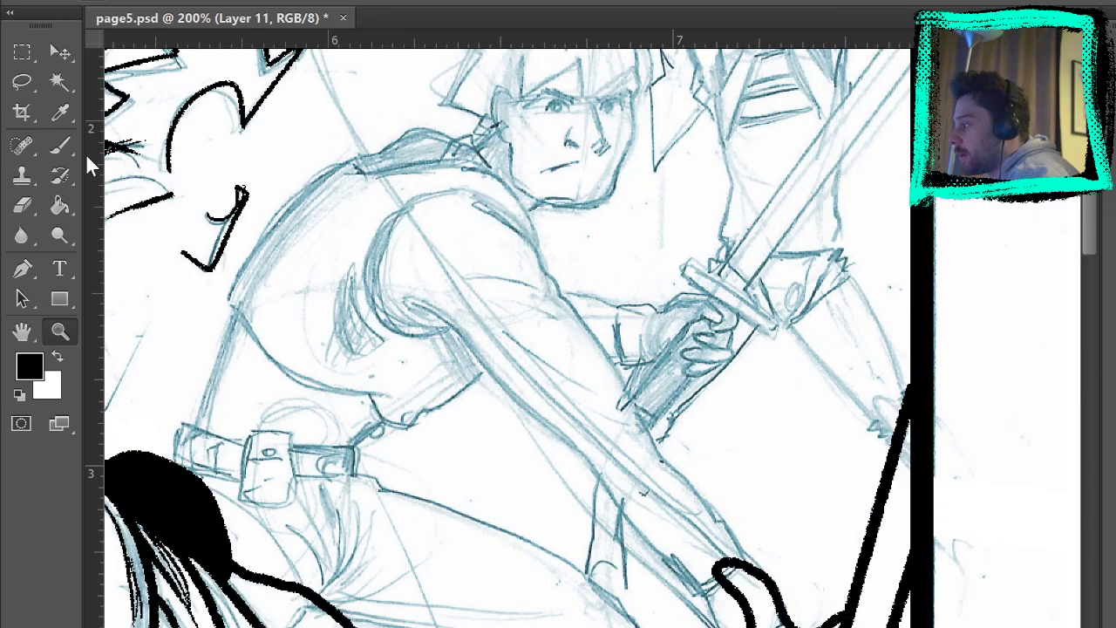
{"action": "left_click", "coordinate": [59, 147]}
{"action": "mouse_move", "coordinate": [476, 199]}
{"action": "left_mouse_down"}
{"action": "mouse_move", "coordinate": [525, 229]}
{"action": "mouse_move", "coordinate": [657, 446]}
{"action": "mouse_move", "coordinate": [725, 523]}
{"action": "left_mouse_up"}
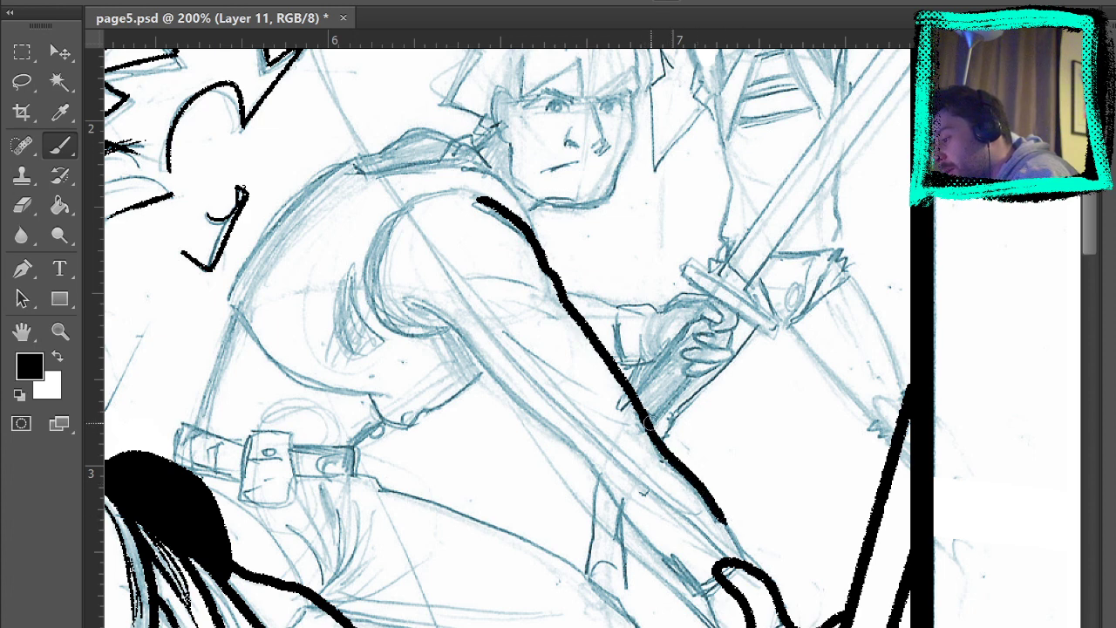
{"action": "key", "text": "ctrl+z"}
{"action": "left_click_drag", "start_coordinate": [646, 424], "coordinate": [746, 559]}
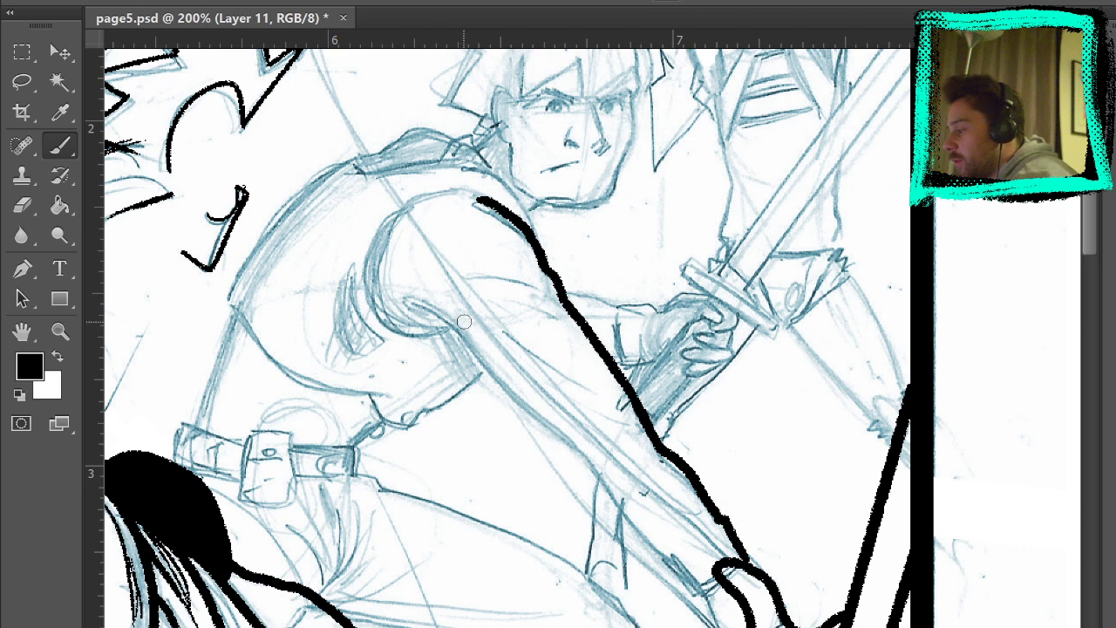
{"action": "left_click_drag", "start_coordinate": [411, 305], "coordinate": [571, 438]}
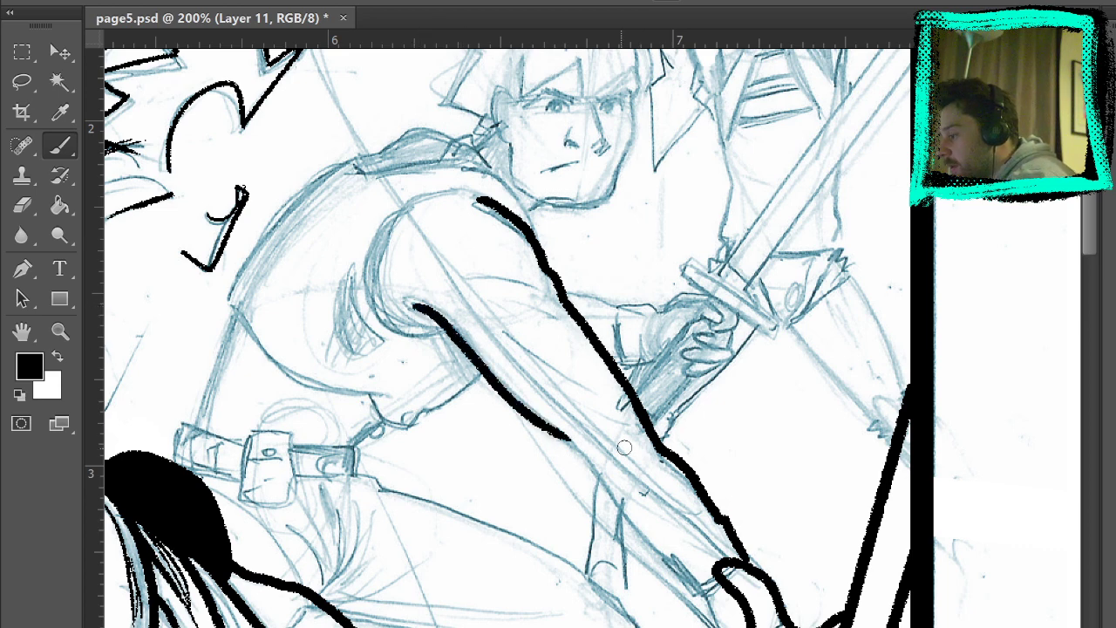
Erase the uneven stretch of the arm's outer contour along the forearm and ink it again as a smoother line.
{"action": "left_click", "coordinate": [22, 205]}
{"action": "left_click_drag", "start_coordinate": [703, 513], "coordinate": [684, 471]}
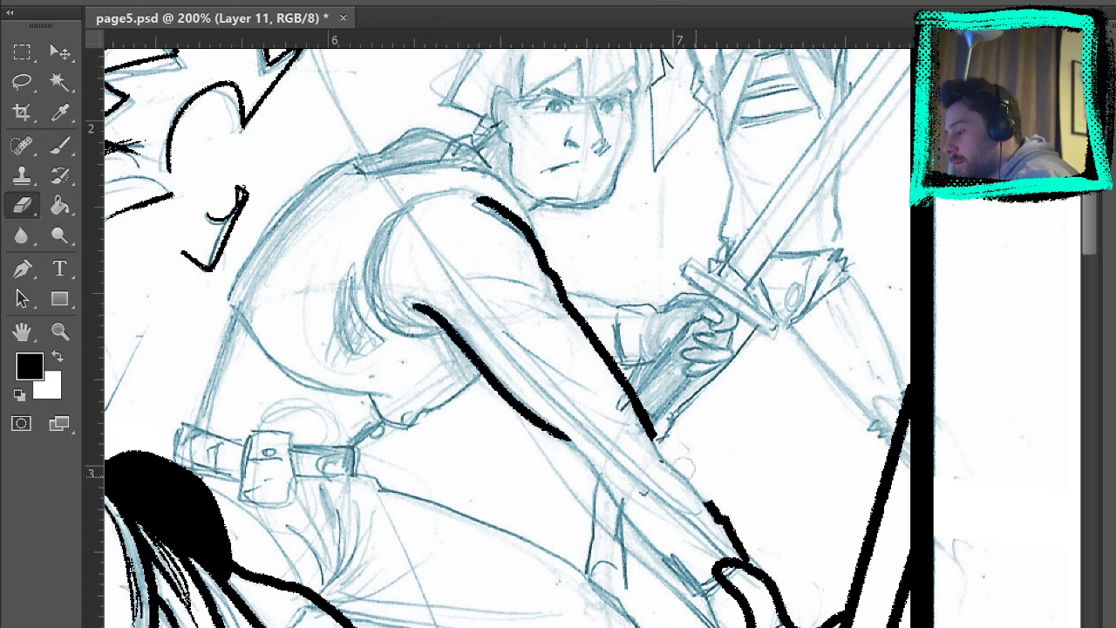
{"action": "left_click", "coordinate": [59, 145]}
{"action": "left_click_drag", "start_coordinate": [652, 432], "coordinate": [715, 510]}
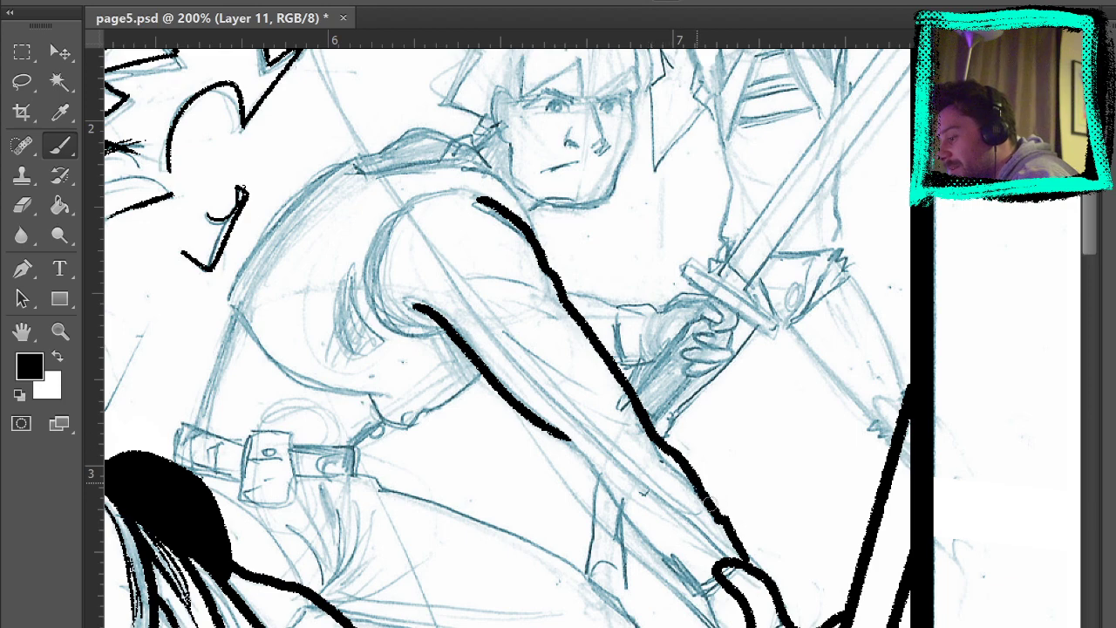
Ink the forearm's inner edge from elbow to wrist, close the wrist end, and add a second thinner contour just outside it.
{"action": "mouse_move", "coordinate": [747, 314]}
{"action": "left_mouse_down"}
{"action": "mouse_move", "coordinate": [727, 278]}
{"action": "mouse_move", "coordinate": [591, 164]}
{"action": "left_mouse_up"}
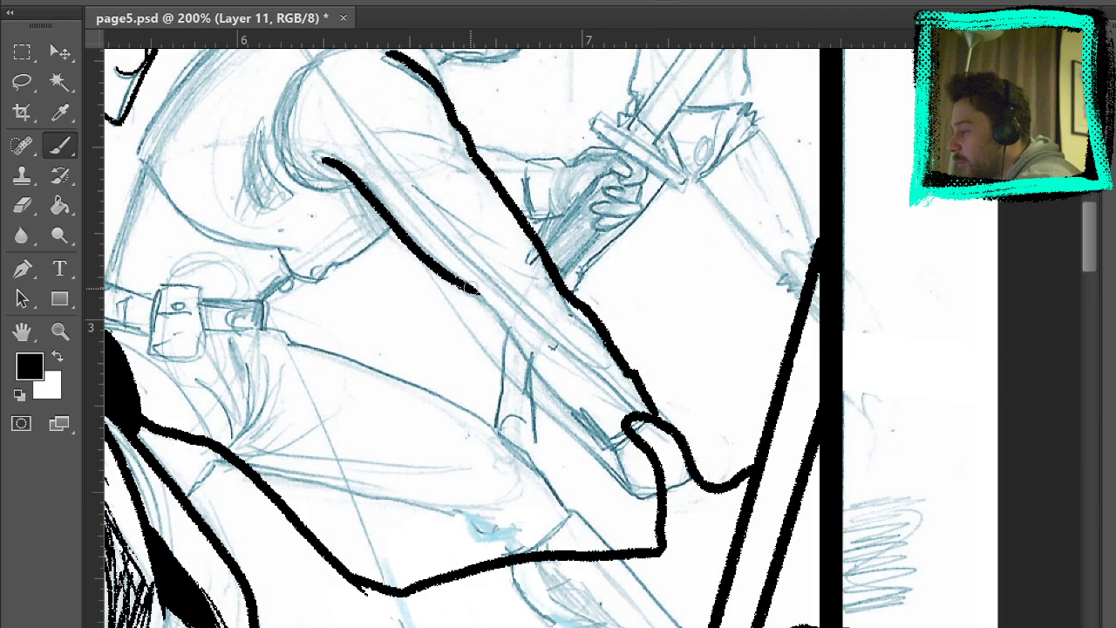
{"action": "left_click_drag", "start_coordinate": [478, 292], "coordinate": [603, 437]}
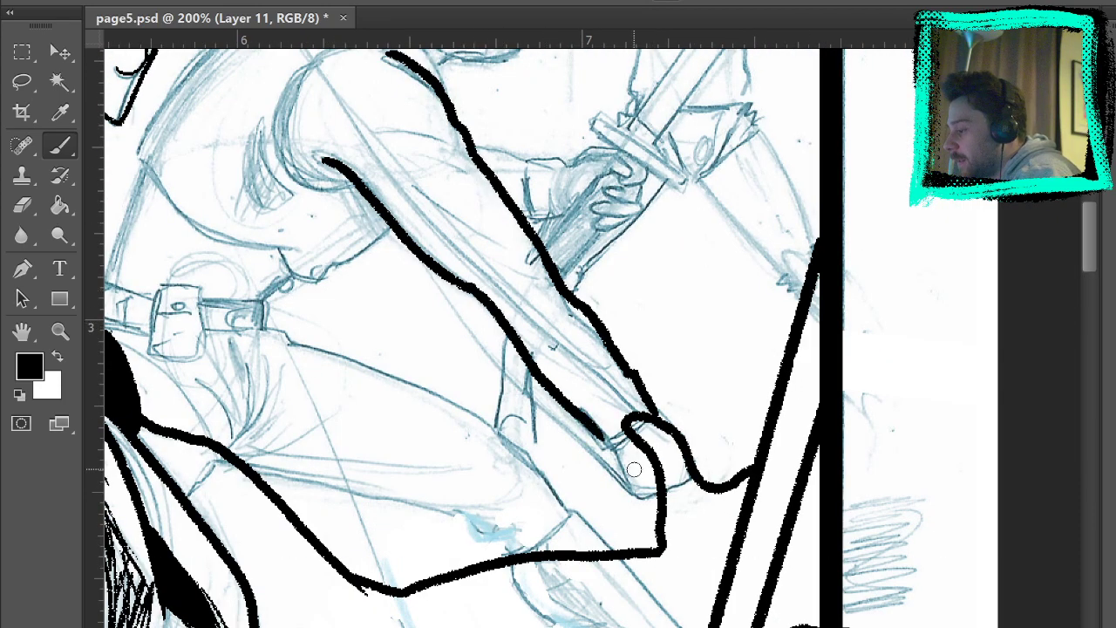
{"action": "key", "text": "ctrl+z"}
{"action": "mouse_move", "coordinate": [462, 279]}
{"action": "left_mouse_down"}
{"action": "mouse_move", "coordinate": [530, 369]}
{"action": "mouse_move", "coordinate": [622, 451]}
{"action": "mouse_move", "coordinate": [632, 490]}
{"action": "left_mouse_up"}
{"action": "left_click_drag", "start_coordinate": [533, 400], "coordinate": [629, 483]}
{"action": "left_click_drag", "start_coordinate": [474, 342], "coordinate": [523, 397]}
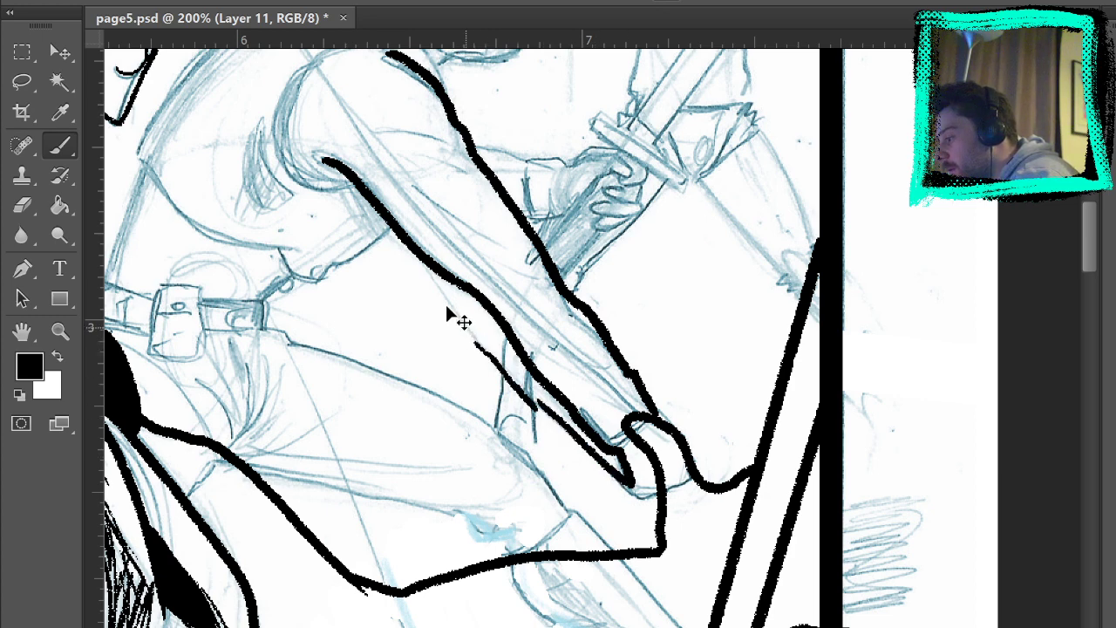
{"action": "mouse_move", "coordinate": [451, 310]}
{"action": "left_mouse_down"}
{"action": "mouse_move", "coordinate": [574, 446]}
{"action": "mouse_move", "coordinate": [626, 490]}
{"action": "mouse_move", "coordinate": [663, 493]}
{"action": "left_mouse_up"}
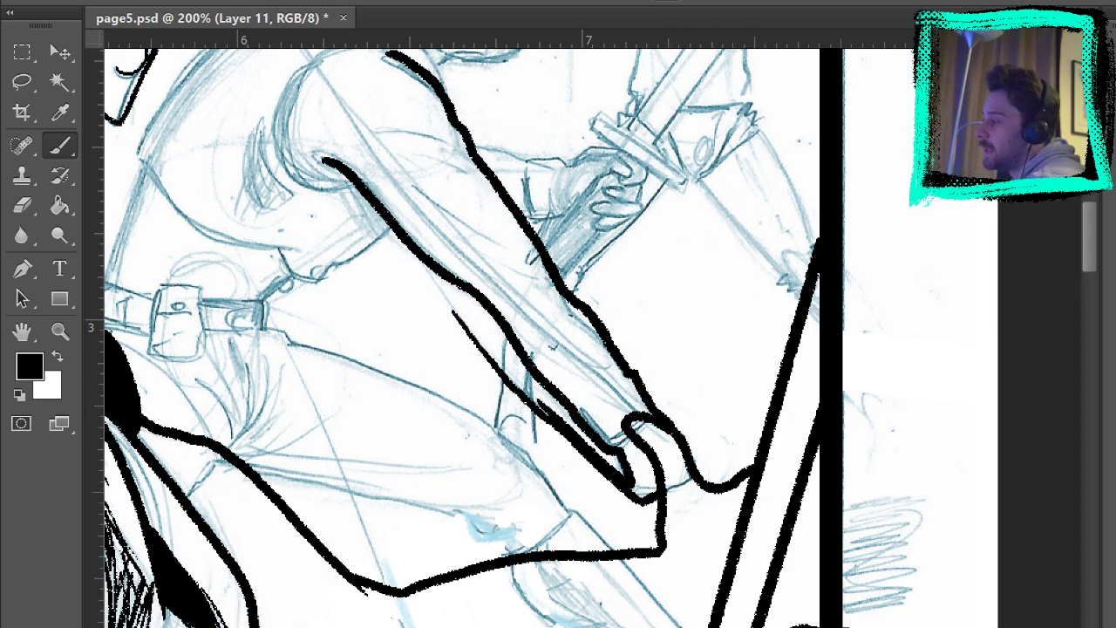
Lasso the foreground figure's outstretched arm together with both diagonals, rotate the selection slightly clockwise and shift it lower in the panel.
{"action": "key", "text": "ctrl+0"}
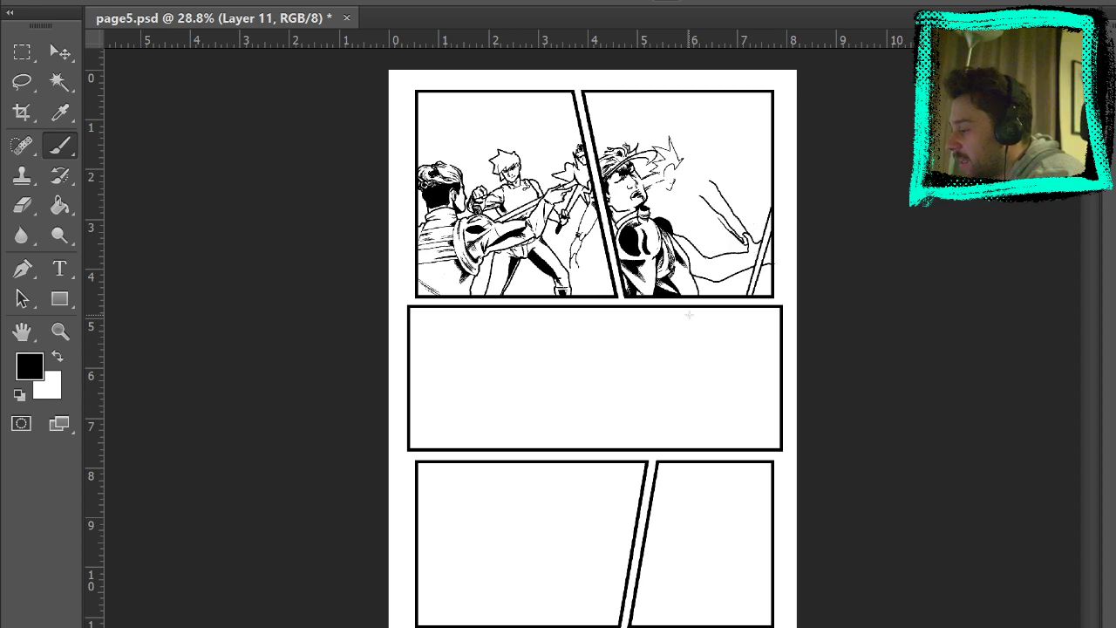
{"action": "left_click", "coordinate": [60, 331]}
{"action": "left_click_drag", "start_coordinate": [767, 258], "coordinate": [789, 217]}
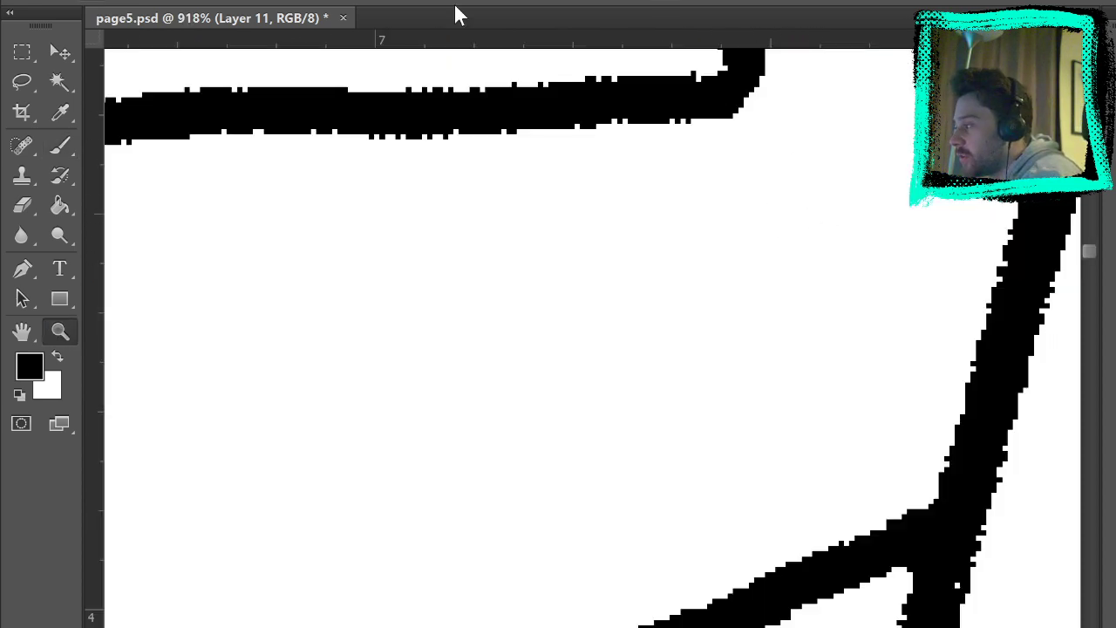
{"action": "key", "text": "ctrl+0"}
{"action": "left_click", "coordinate": [761, 236]}
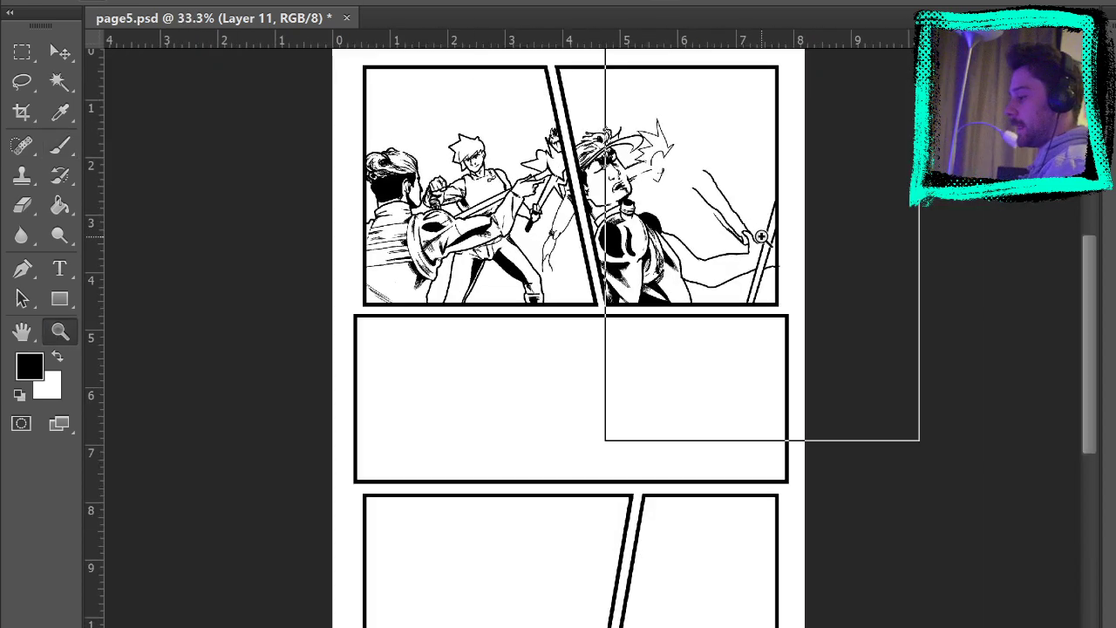
{"action": "left_click", "coordinate": [761, 236]}
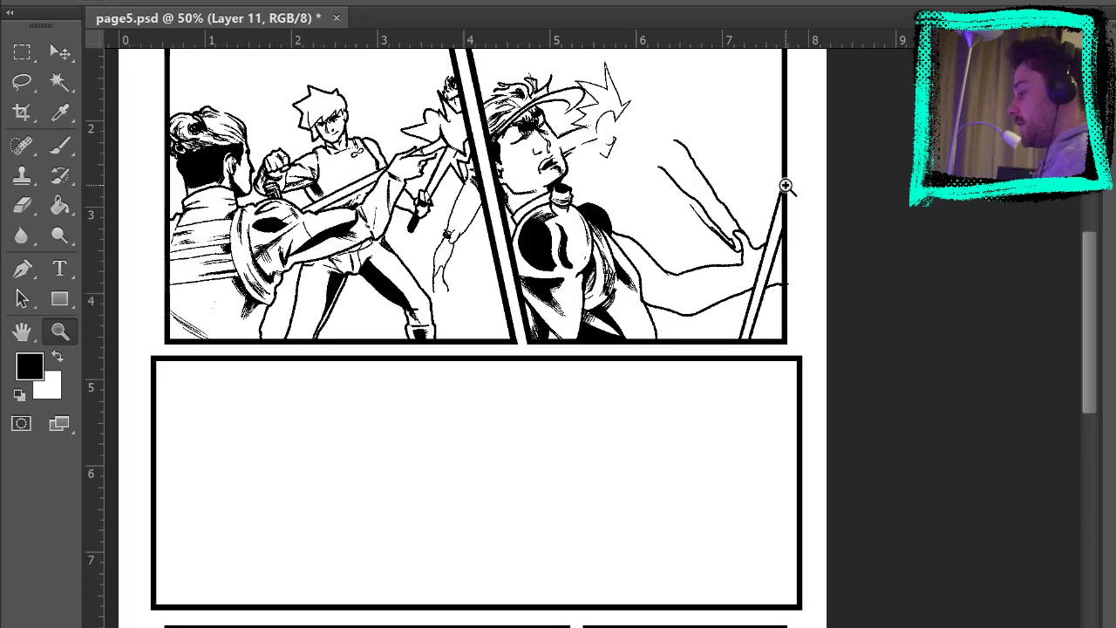
{"action": "left_click", "coordinate": [778, 270]}
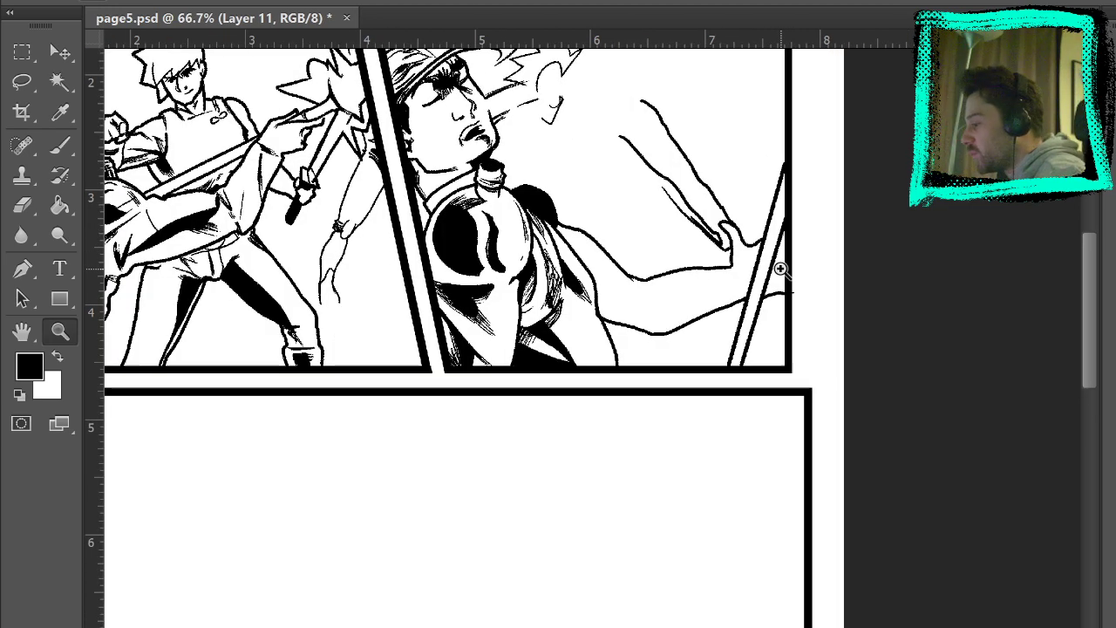
{"action": "key", "text": "l"}
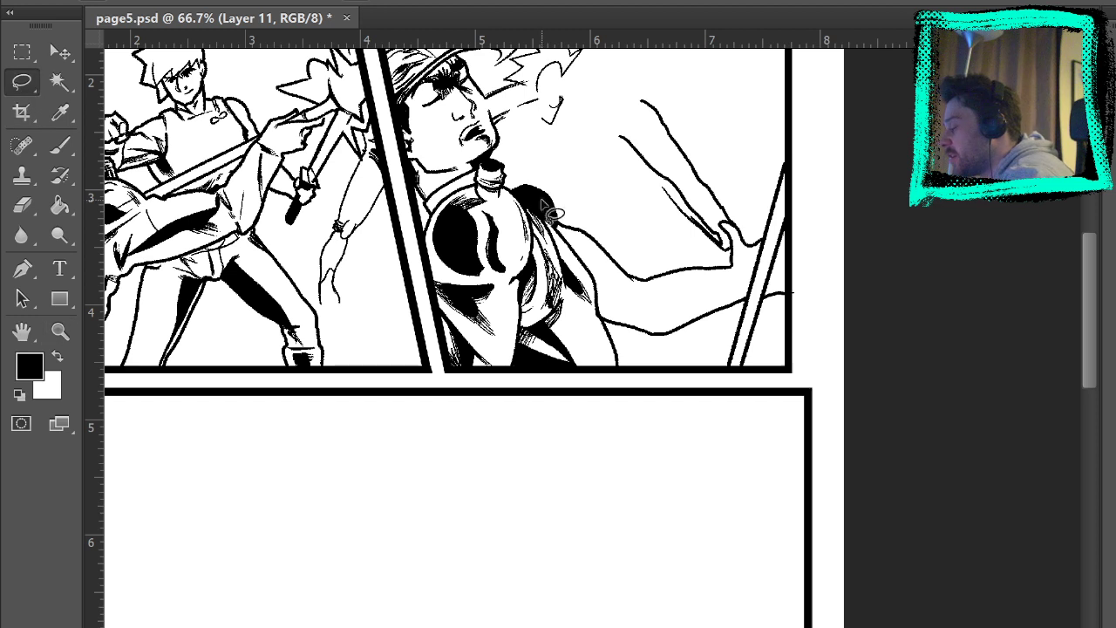
{"action": "mouse_move", "coordinate": [572, 238]}
{"action": "left_mouse_down"}
{"action": "mouse_move", "coordinate": [596, 266]}
{"action": "mouse_move", "coordinate": [613, 330]}
{"action": "mouse_move", "coordinate": [701, 367]}
{"action": "mouse_move", "coordinate": [739, 401]}
{"action": "mouse_move", "coordinate": [802, 318]}
{"action": "mouse_move", "coordinate": [803, 177]}
{"action": "mouse_move", "coordinate": [783, 135]}
{"action": "mouse_move", "coordinate": [748, 234]}
{"action": "mouse_move", "coordinate": [719, 226]}
{"action": "mouse_move", "coordinate": [737, 268]}
{"action": "mouse_move", "coordinate": [650, 257]}
{"action": "left_mouse_up"}
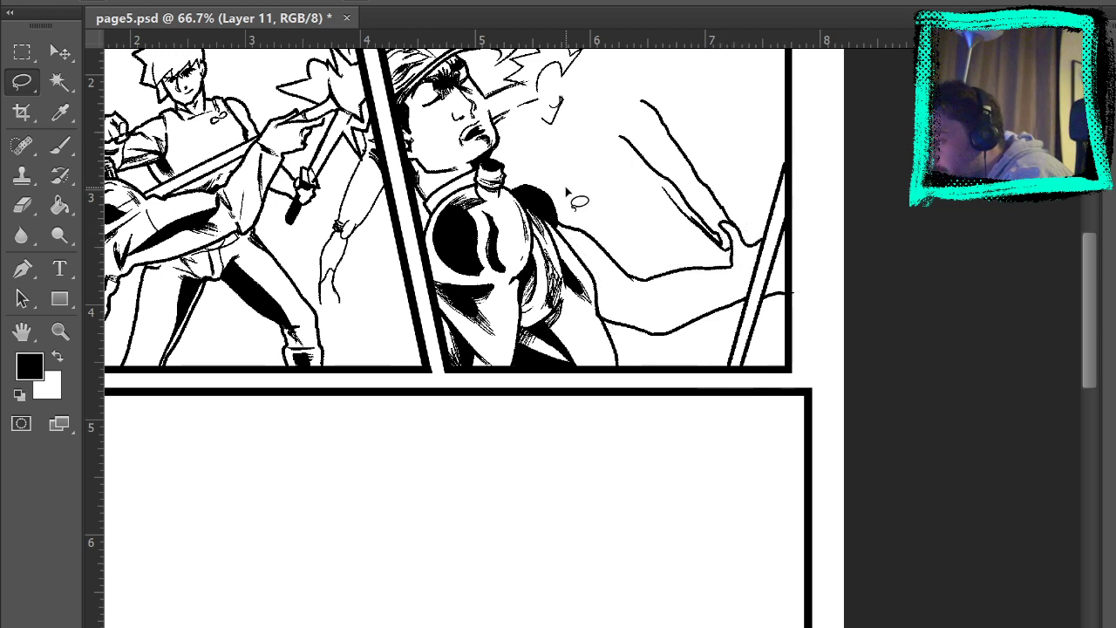
{"action": "key", "text": "ctrl+t"}
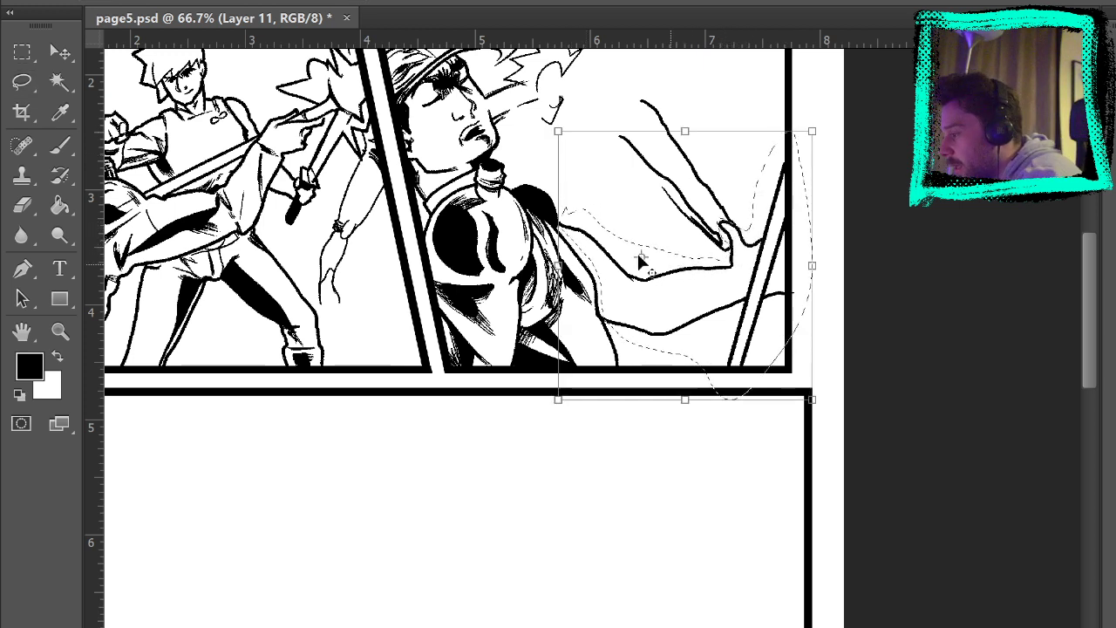
{"action": "left_click_drag", "start_coordinate": [882, 176], "coordinate": [888, 251]}
{"action": "key", "text": "Return"}
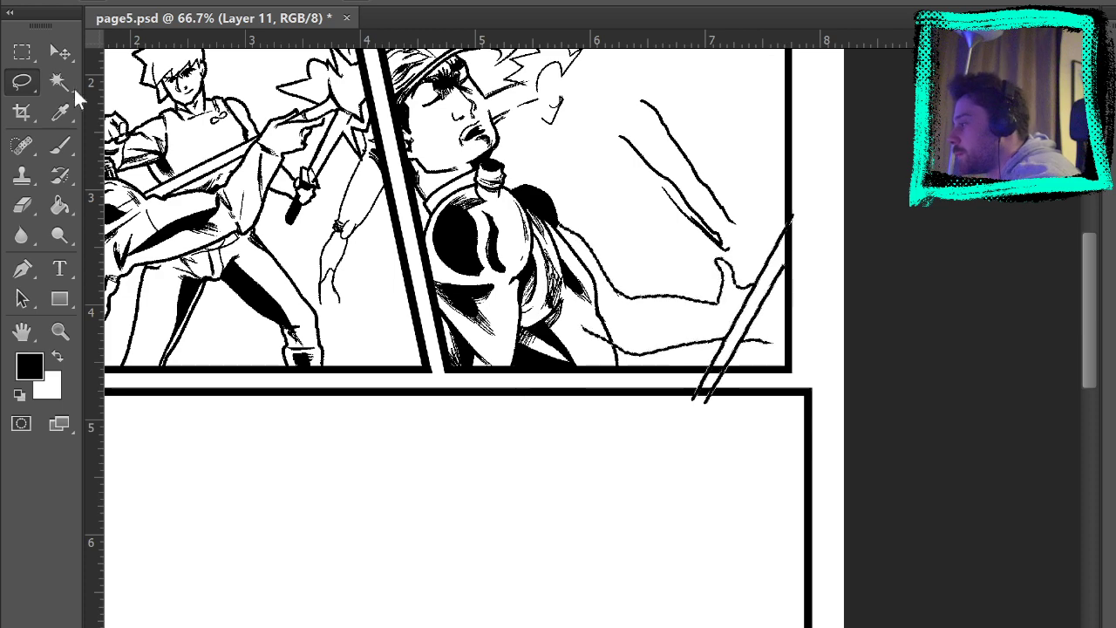
Deselect the arm and erase the end of its lower contour where it overlaps the foreground figure's torso.
{"action": "left_click", "coordinate": [22, 52]}
{"action": "left_click", "coordinate": [59, 332]}
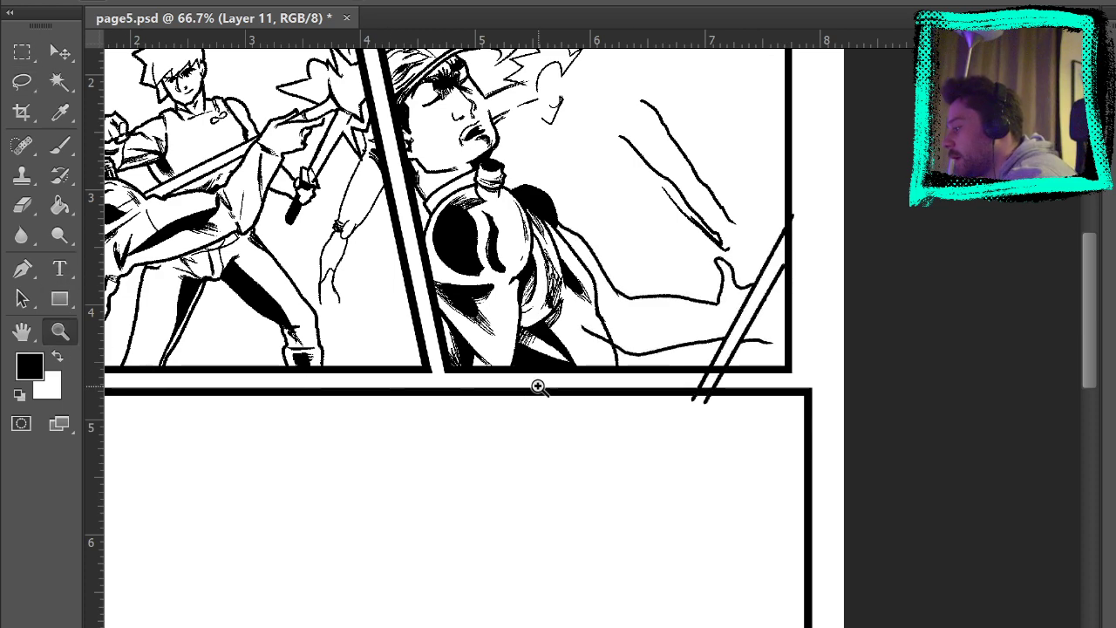
{"action": "left_click", "coordinate": [590, 329]}
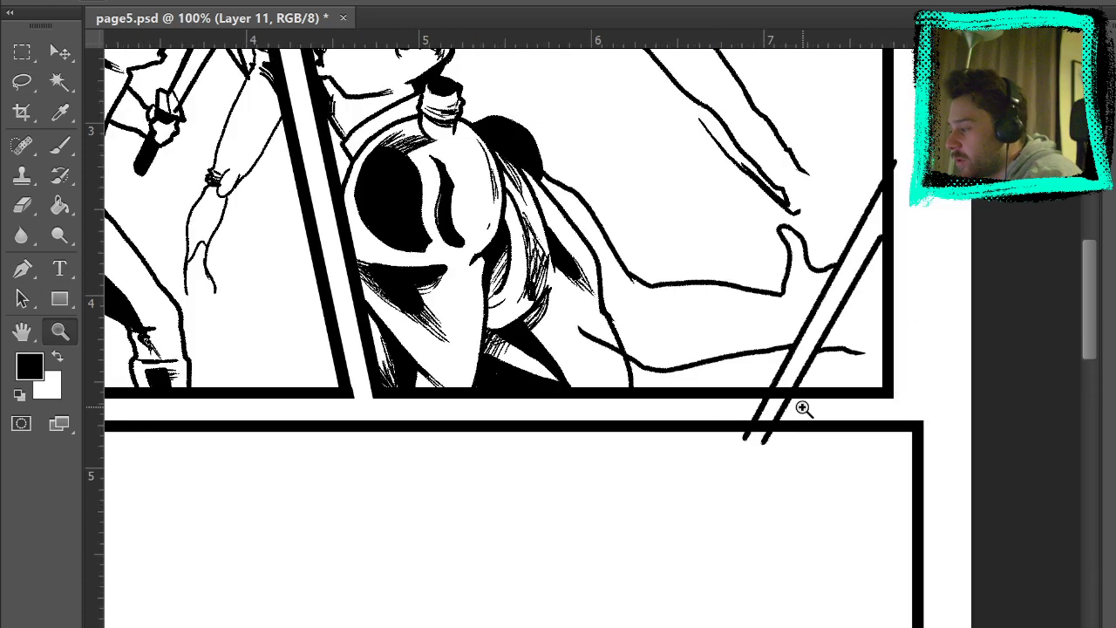
{"action": "left_click", "coordinate": [22, 205]}
{"action": "left_click_drag", "start_coordinate": [573, 312], "coordinate": [637, 373]}
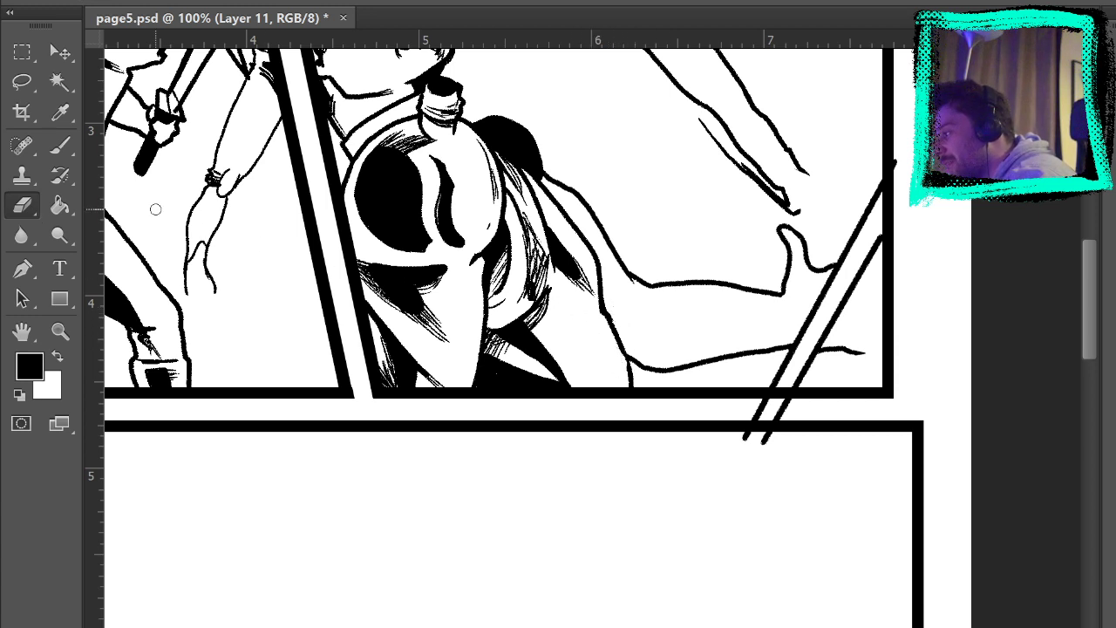
Display the blue pencil sketch beneath the inks and delete the rough grey arm sketch on Layer 12.
{"action": "key", "text": "b"}
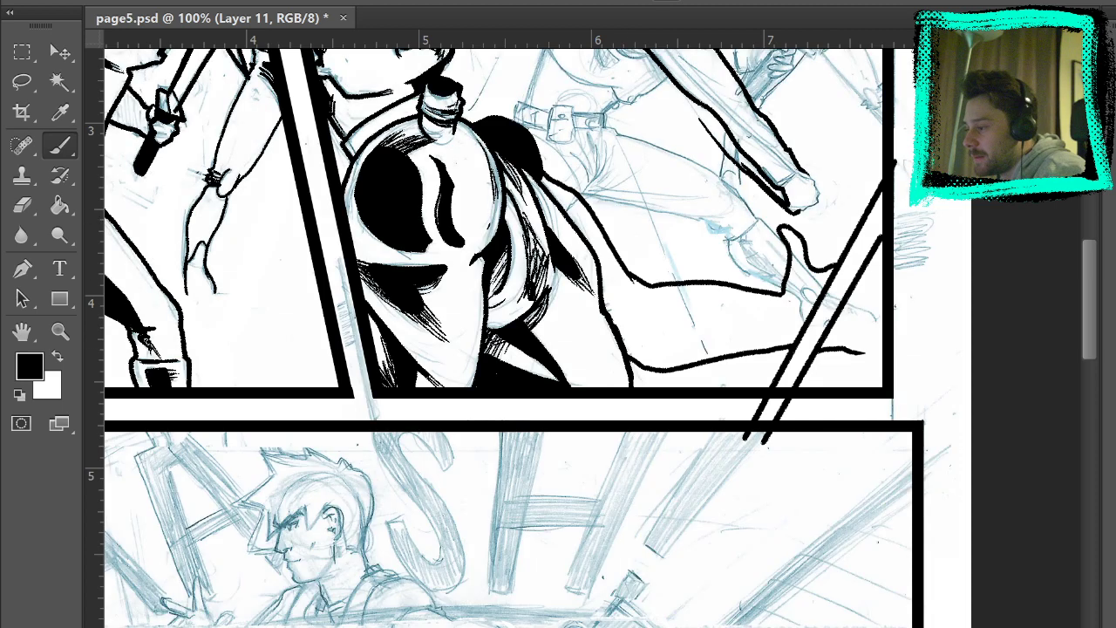
{"action": "left_click", "coordinate": [60, 331]}
{"action": "left_click", "coordinate": [862, 338]}
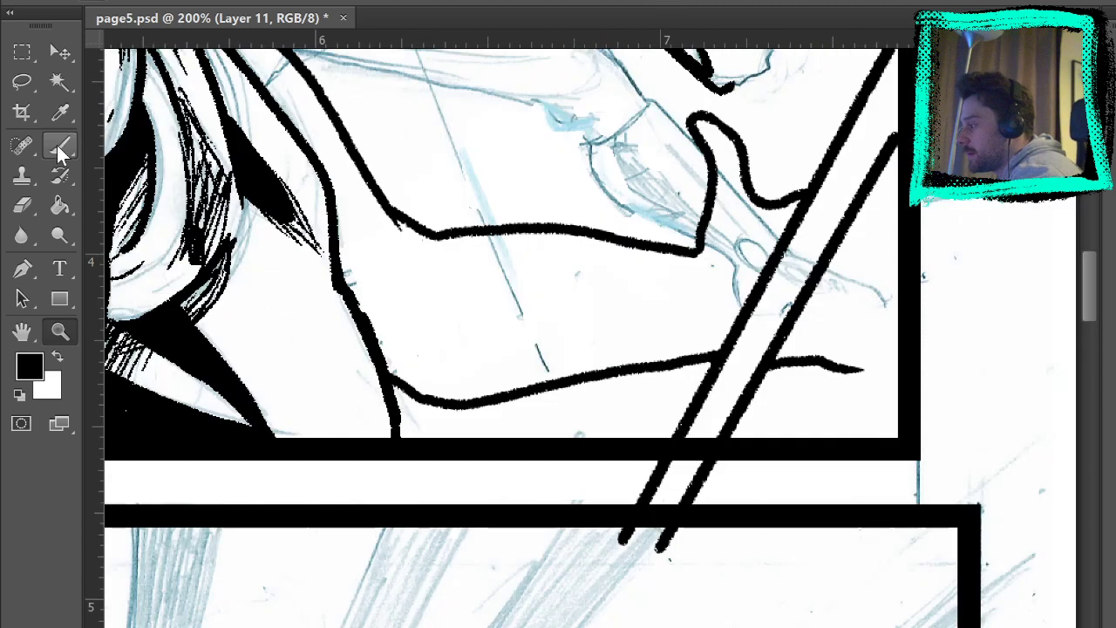
{"action": "left_click", "coordinate": [59, 150]}
{"action": "mouse_move", "coordinate": [869, 334]}
{"action": "left_mouse_down"}
{"action": "mouse_move", "coordinate": [776, 448]}
{"action": "mouse_move", "coordinate": [867, 506]}
{"action": "mouse_move", "coordinate": [860, 453]}
{"action": "left_mouse_up"}
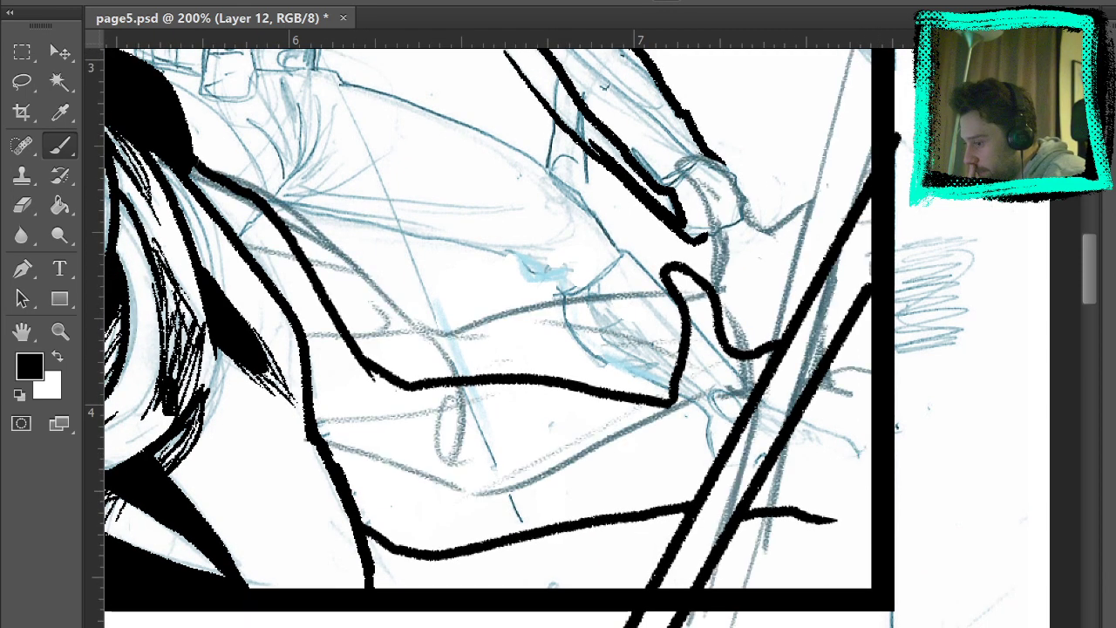
{"action": "key", "text": "Delete"}
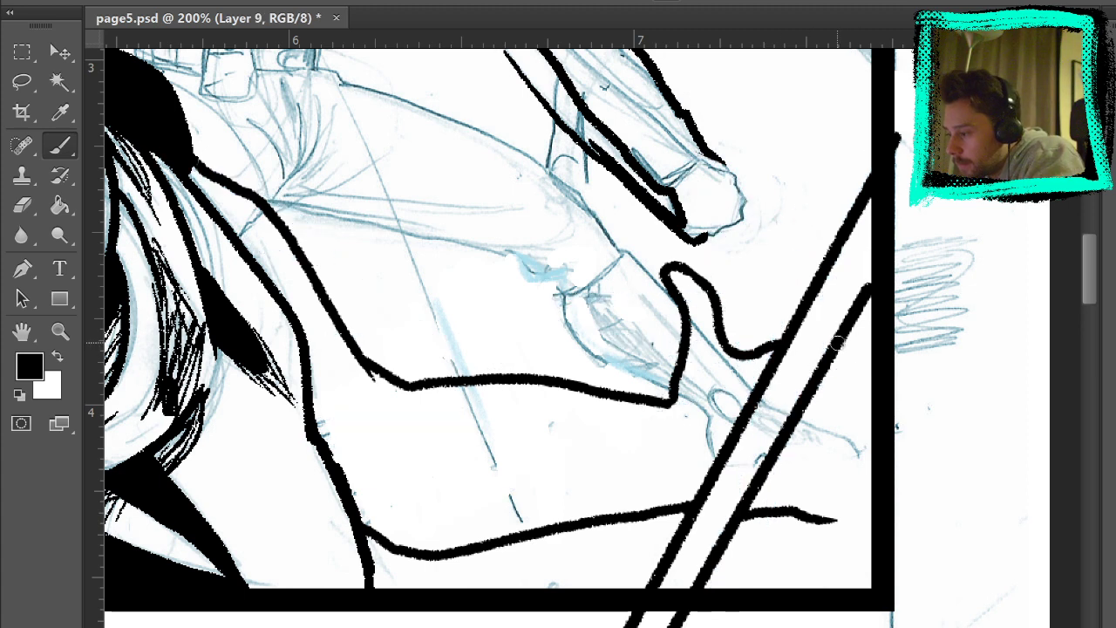
{"action": "left_click_drag", "start_coordinate": [836, 343], "coordinate": [888, 336]}
{"action": "mouse_move", "coordinate": [837, 365]}
{"action": "left_mouse_down"}
{"action": "mouse_move", "coordinate": [918, 343]}
{"action": "mouse_move", "coordinate": [821, 370]}
{"action": "left_mouse_up"}
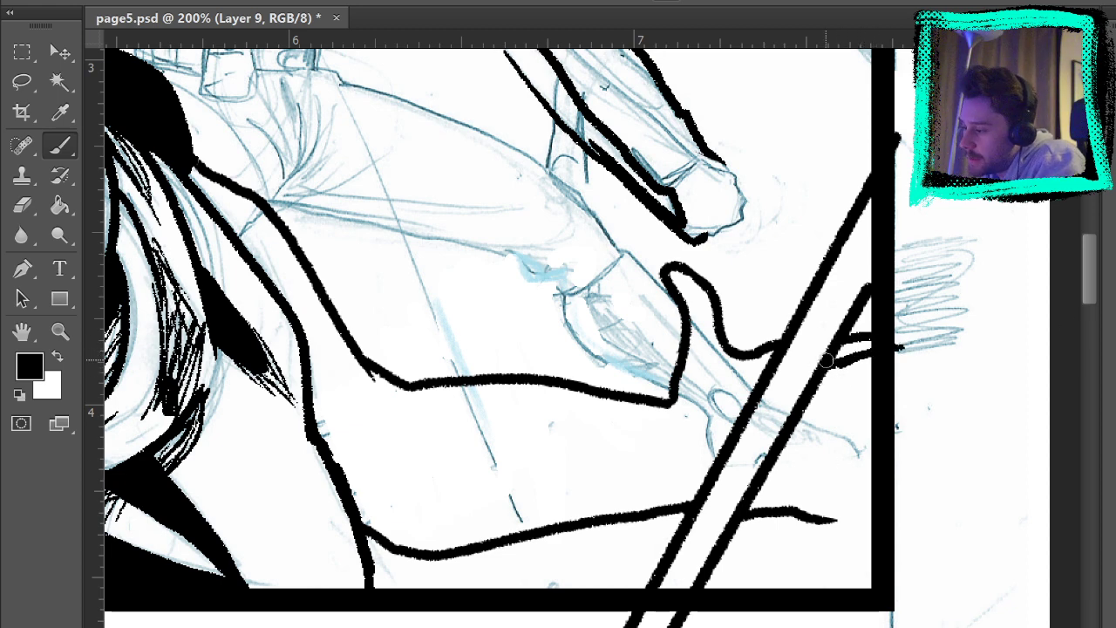
{"action": "mouse_move", "coordinate": [870, 368]}
{"action": "left_mouse_down"}
{"action": "mouse_move", "coordinate": [919, 398]}
{"action": "mouse_move", "coordinate": [828, 414]}
{"action": "mouse_move", "coordinate": [863, 440]}
{"action": "mouse_move", "coordinate": [823, 466]}
{"action": "mouse_move", "coordinate": [885, 492]}
{"action": "mouse_move", "coordinate": [778, 484]}
{"action": "left_mouse_up"}
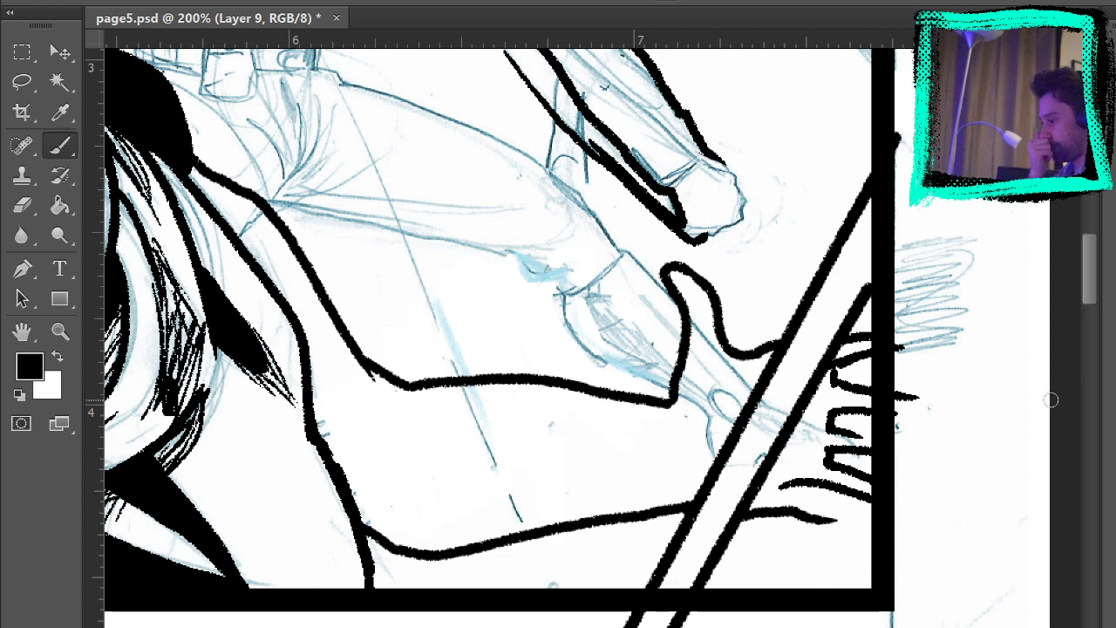
{"action": "key", "text": "e"}
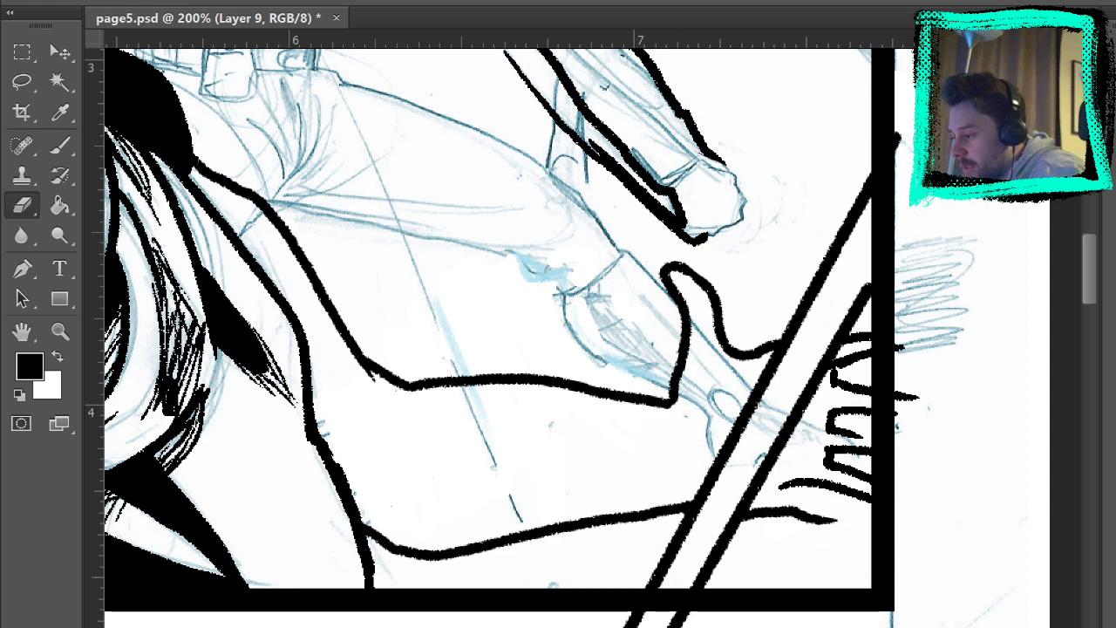
{"action": "mouse_move", "coordinate": [828, 492]}
{"action": "left_mouse_down"}
{"action": "mouse_move", "coordinate": [847, 468]}
{"action": "mouse_move", "coordinate": [850, 418]}
{"action": "left_mouse_up"}
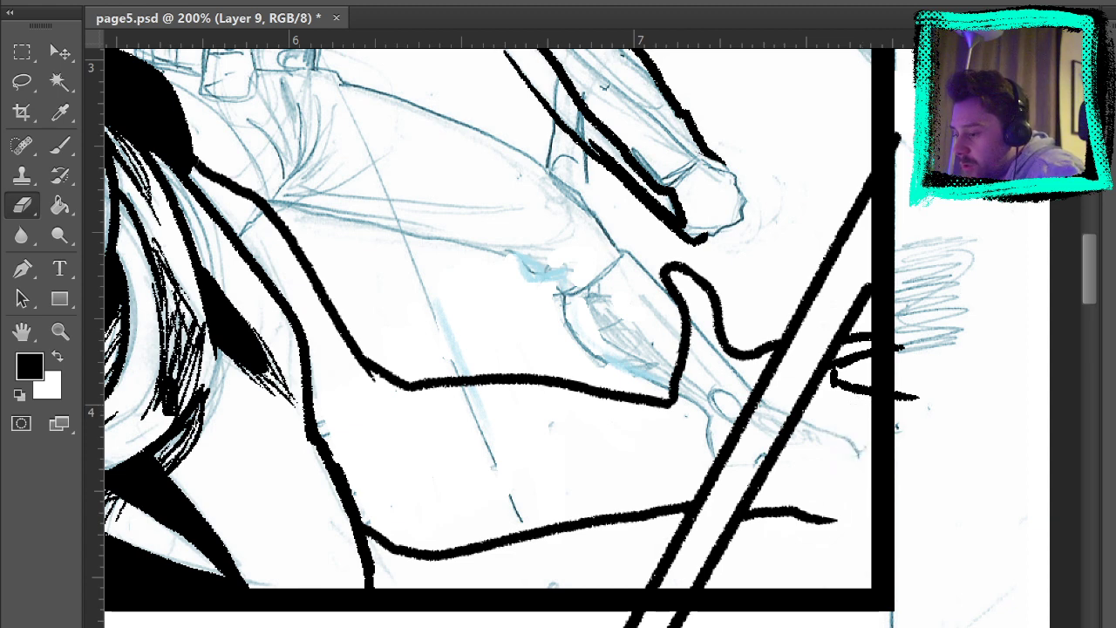
On Layer 11, erase the leftover finger strokes beside the second diagonal and ink the hand's fingers again out to the panel border.
{"action": "key", "text": "alt+]"}
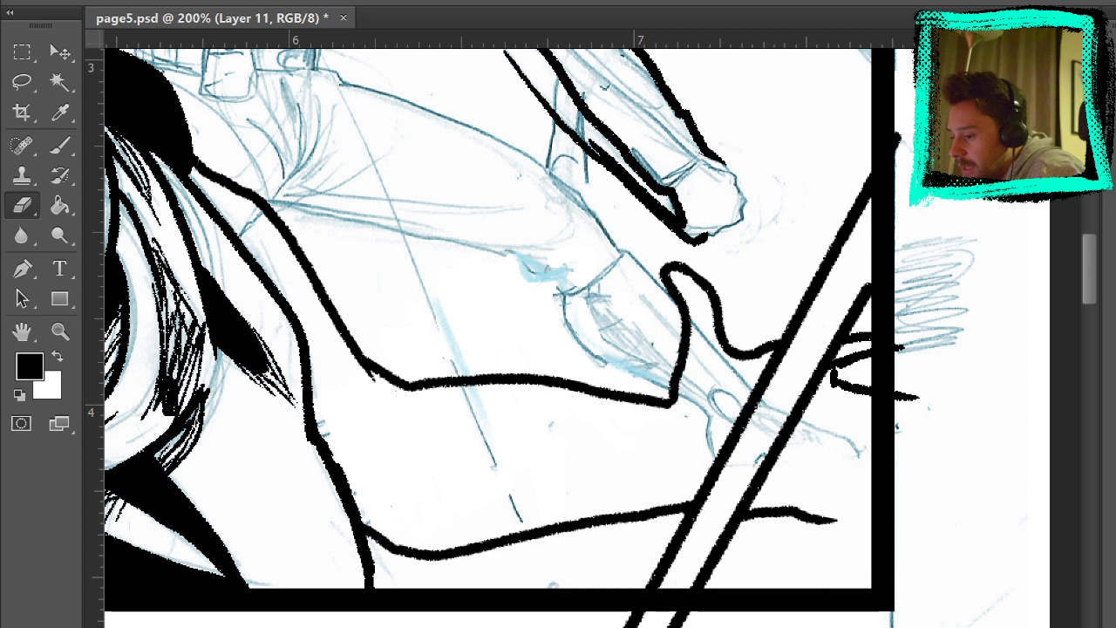
{"action": "left_click_drag", "start_coordinate": [911, 396], "coordinate": [841, 386]}
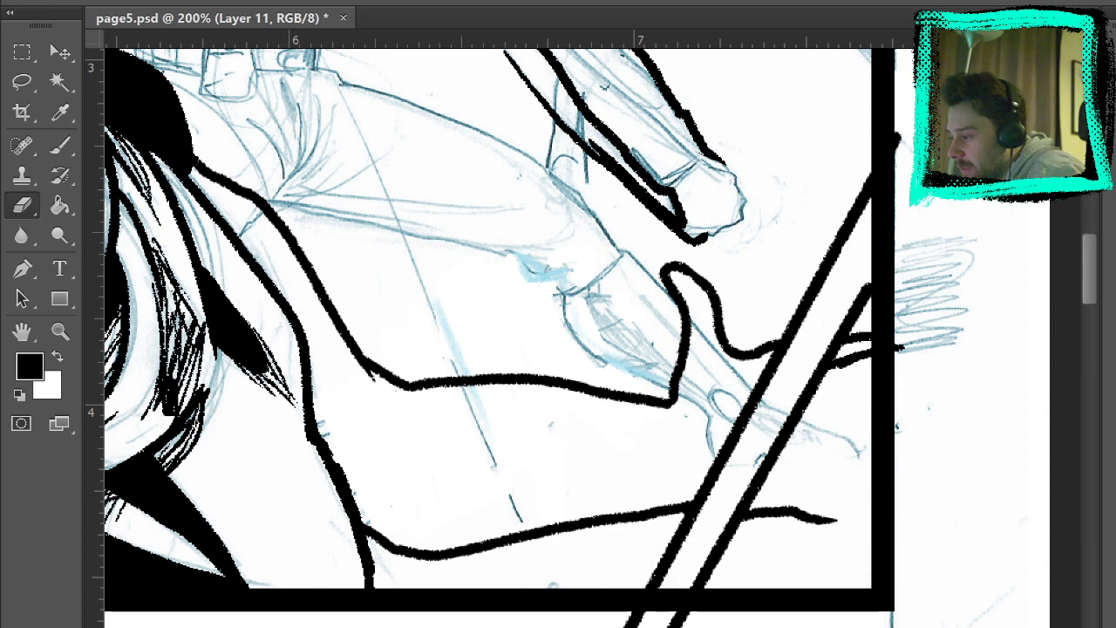
{"action": "left_click_drag", "start_coordinate": [902, 349], "coordinate": [841, 362]}
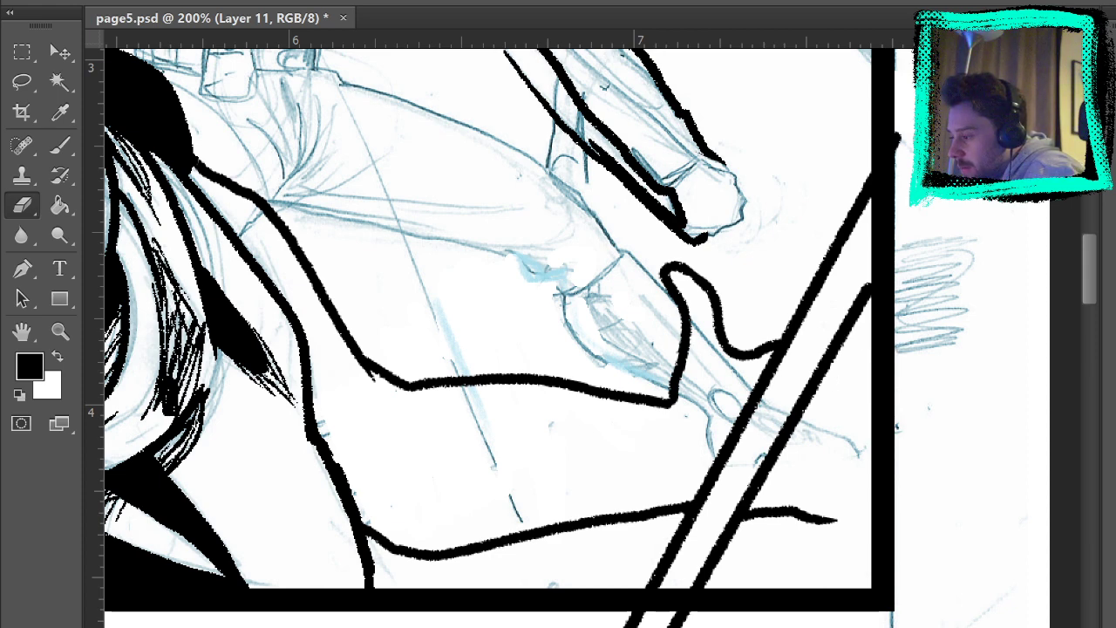
{"action": "key", "text": "b"}
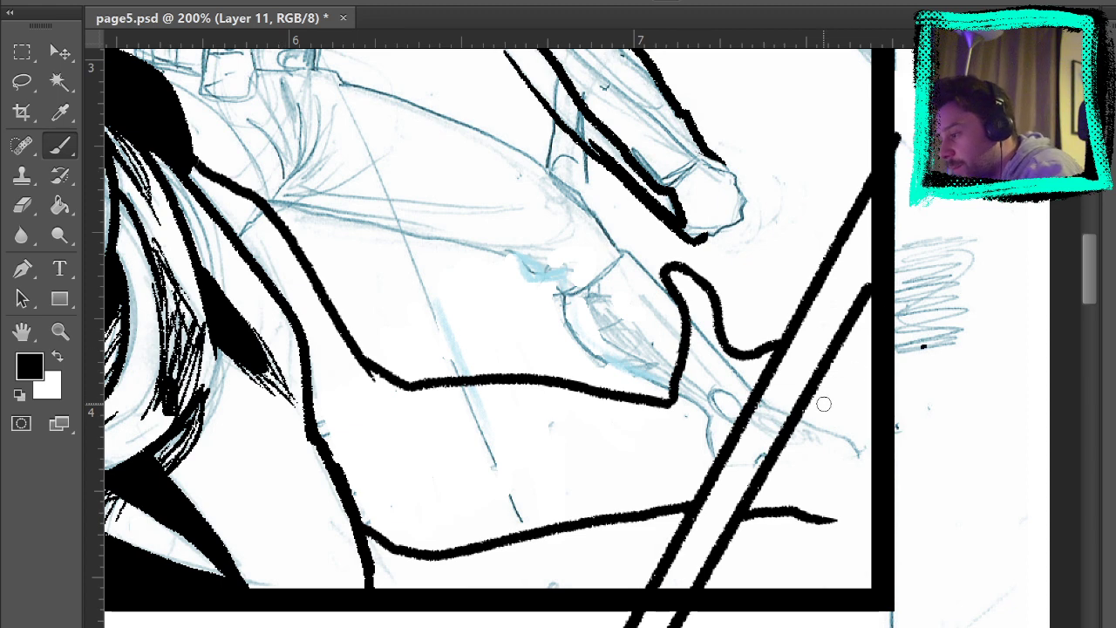
{"action": "mouse_move", "coordinate": [835, 345]}
{"action": "left_mouse_down"}
{"action": "mouse_move", "coordinate": [892, 341]}
{"action": "mouse_move", "coordinate": [852, 370]}
{"action": "mouse_move", "coordinate": [855, 344]}
{"action": "mouse_move", "coordinate": [880, 352]}
{"action": "mouse_move", "coordinate": [821, 384]}
{"action": "mouse_move", "coordinate": [833, 370]}
{"action": "mouse_move", "coordinate": [839, 381]}
{"action": "mouse_move", "coordinate": [891, 392]}
{"action": "mouse_move", "coordinate": [877, 422]}
{"action": "mouse_move", "coordinate": [831, 414]}
{"action": "mouse_move", "coordinate": [857, 477]}
{"action": "mouse_move", "coordinate": [831, 480]}
{"action": "mouse_move", "coordinate": [891, 561]}
{"action": "left_mouse_up"}
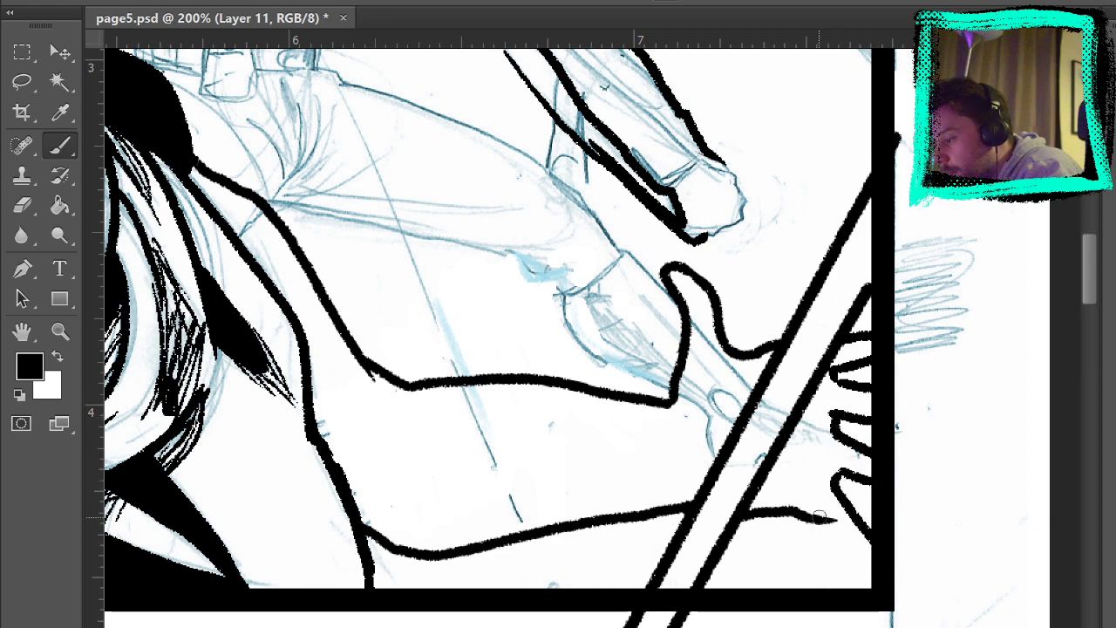
Try inking the hand's lower edge out to the panel border, undoing it together with the lowest finger strokes.
{"action": "left_click_drag", "start_coordinate": [807, 498], "coordinate": [867, 550]}
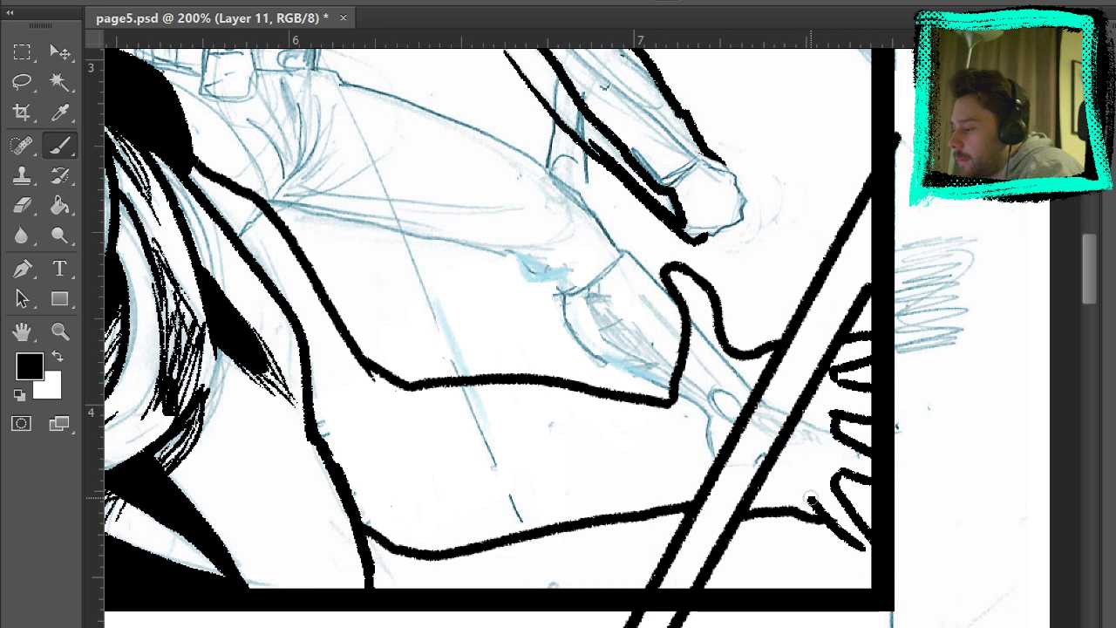
{"action": "left_click_drag", "start_coordinate": [811, 499], "coordinate": [751, 503]}
{"action": "key", "text": "ctrl+alt+z"}
{"action": "key", "text": "ctrl+alt+z"}
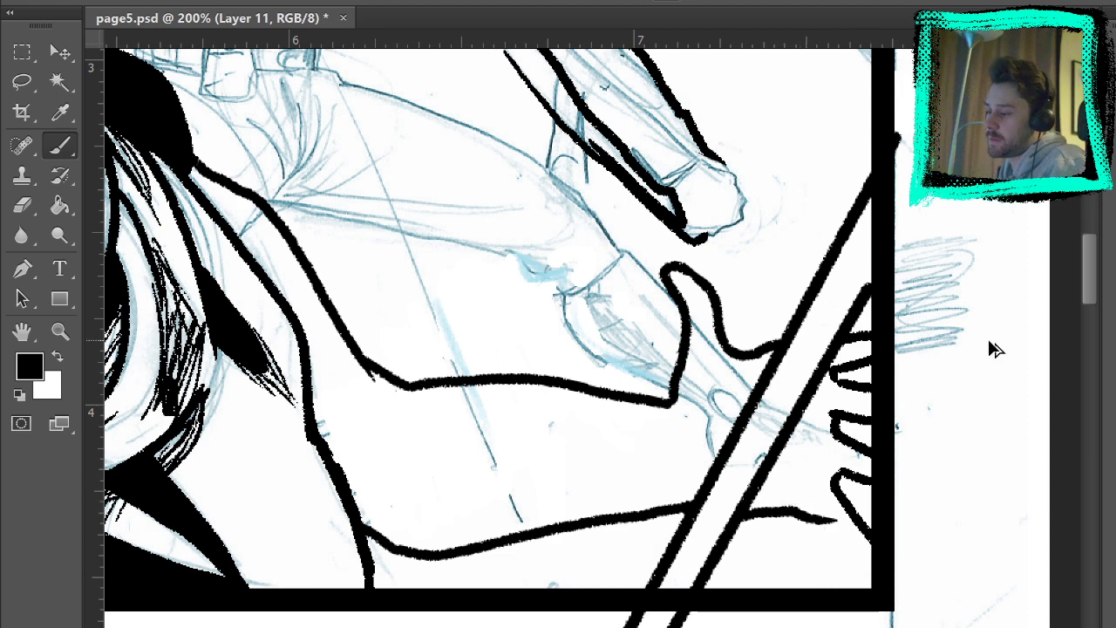
{"action": "key", "text": "ctrl+alt+z"}
{"action": "key", "text": "ctrl+alt+z"}
{"action": "key", "text": "ctrl+alt+z"}
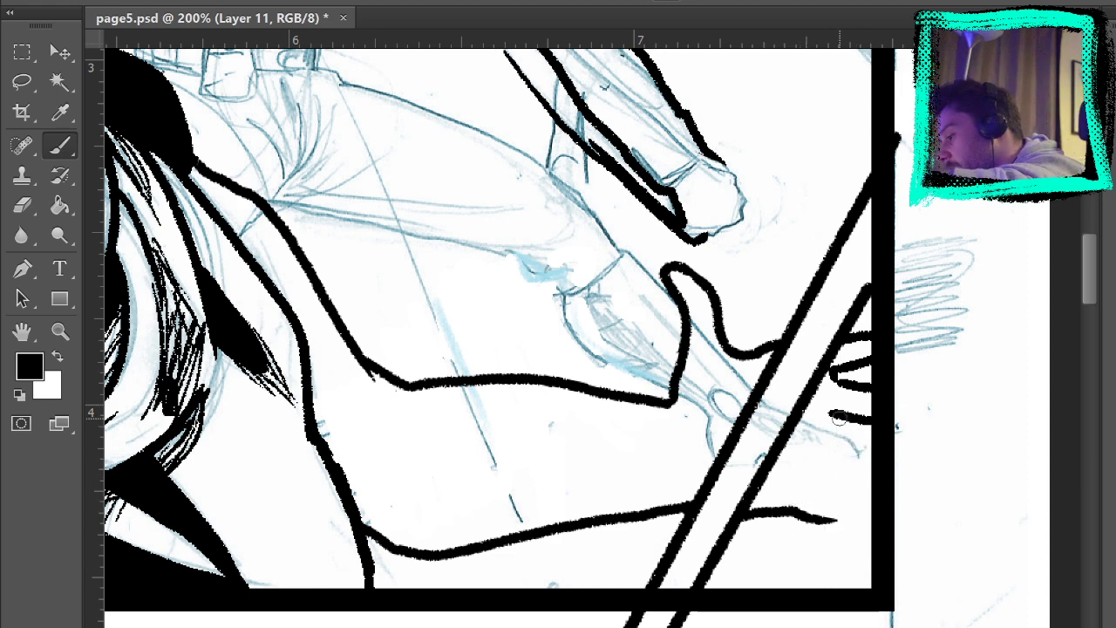
Ink the lower finger gaps again and try the hand's lower contour from the second diagonal out past the panel border.
{"action": "mouse_move", "coordinate": [837, 425]}
{"action": "left_mouse_down"}
{"action": "mouse_move", "coordinate": [874, 435]}
{"action": "mouse_move", "coordinate": [888, 458]}
{"action": "mouse_move", "coordinate": [834, 458]}
{"action": "left_mouse_up"}
{"action": "mouse_move", "coordinate": [843, 471]}
{"action": "left_mouse_down"}
{"action": "mouse_move", "coordinate": [875, 514]}
{"action": "mouse_move", "coordinate": [817, 477]}
{"action": "left_mouse_up"}
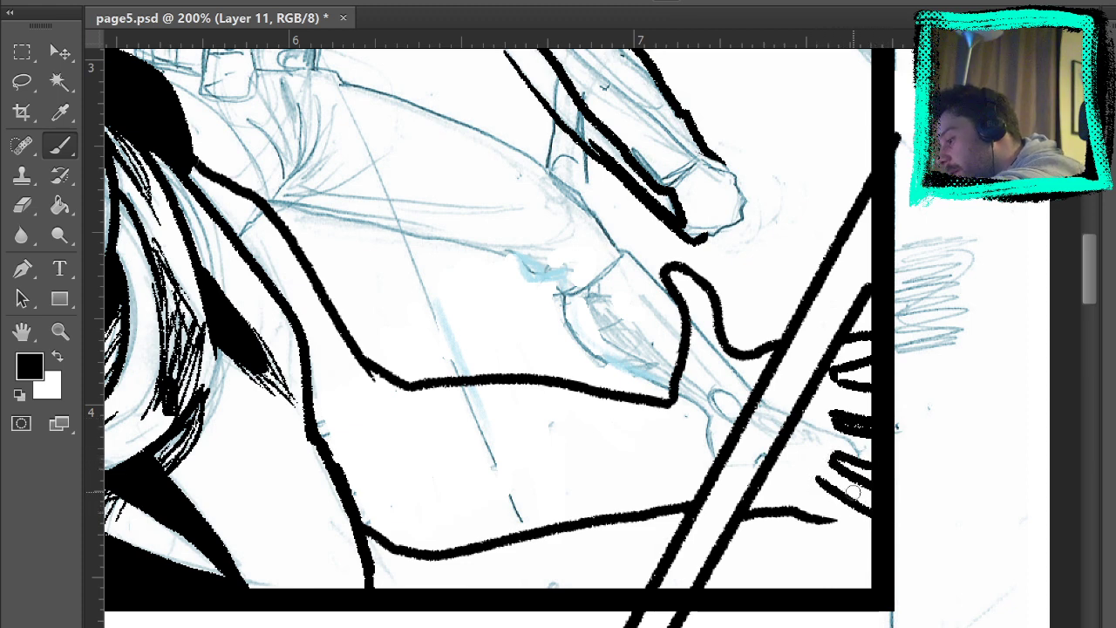
{"action": "key", "text": "ctrl+z"}
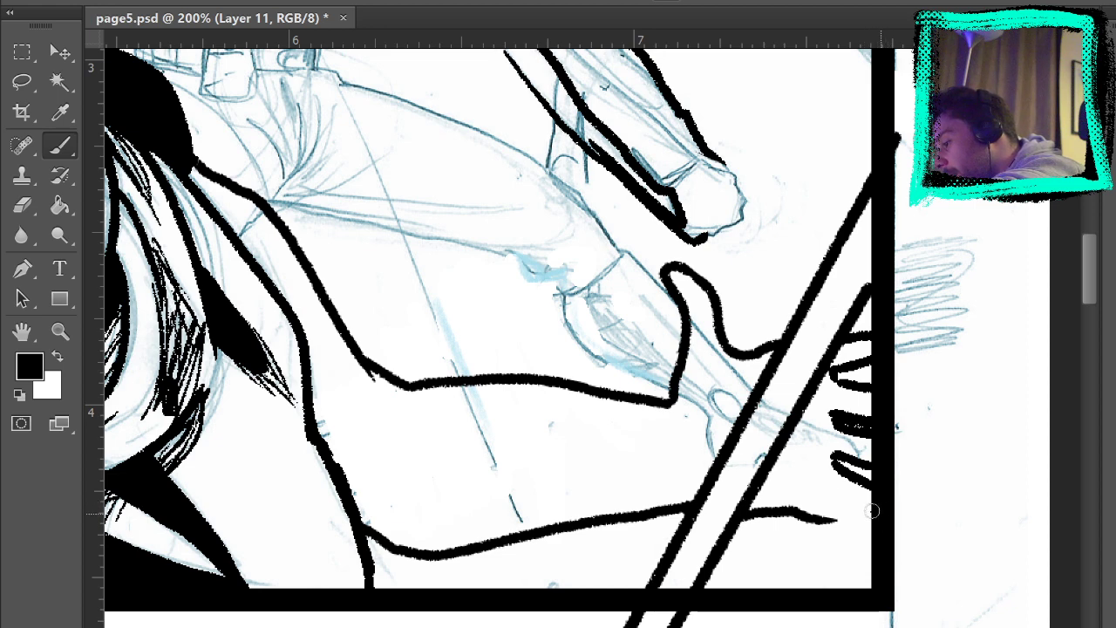
{"action": "mouse_move", "coordinate": [872, 511]}
{"action": "left_mouse_down"}
{"action": "mouse_move", "coordinate": [815, 475]}
{"action": "mouse_move", "coordinate": [761, 482]}
{"action": "left_mouse_up"}
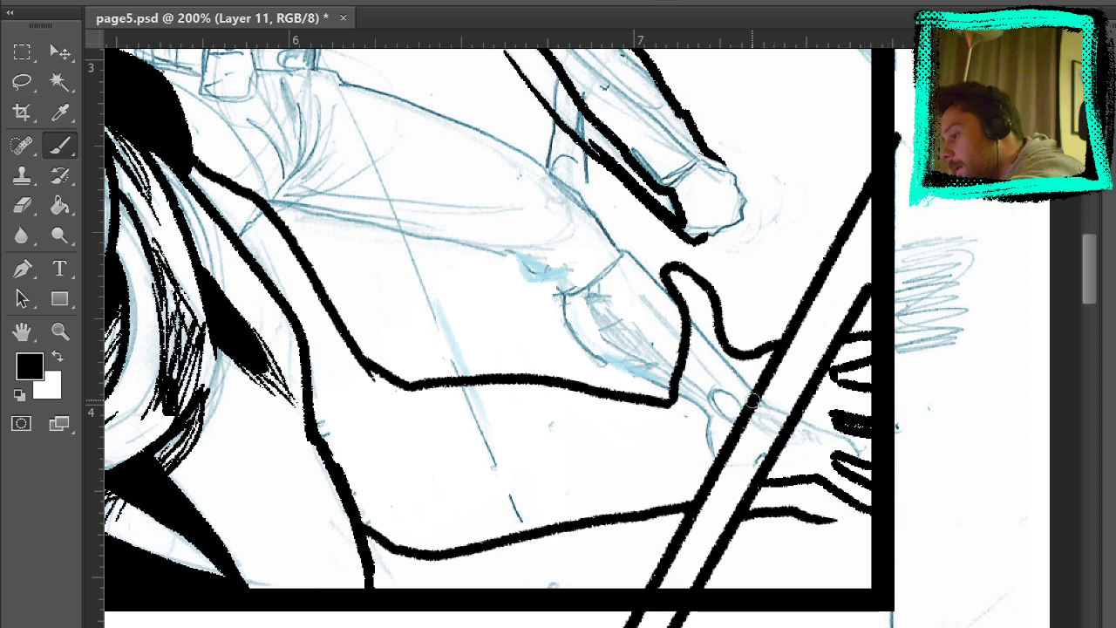
{"action": "key", "text": "ctrl+z"}
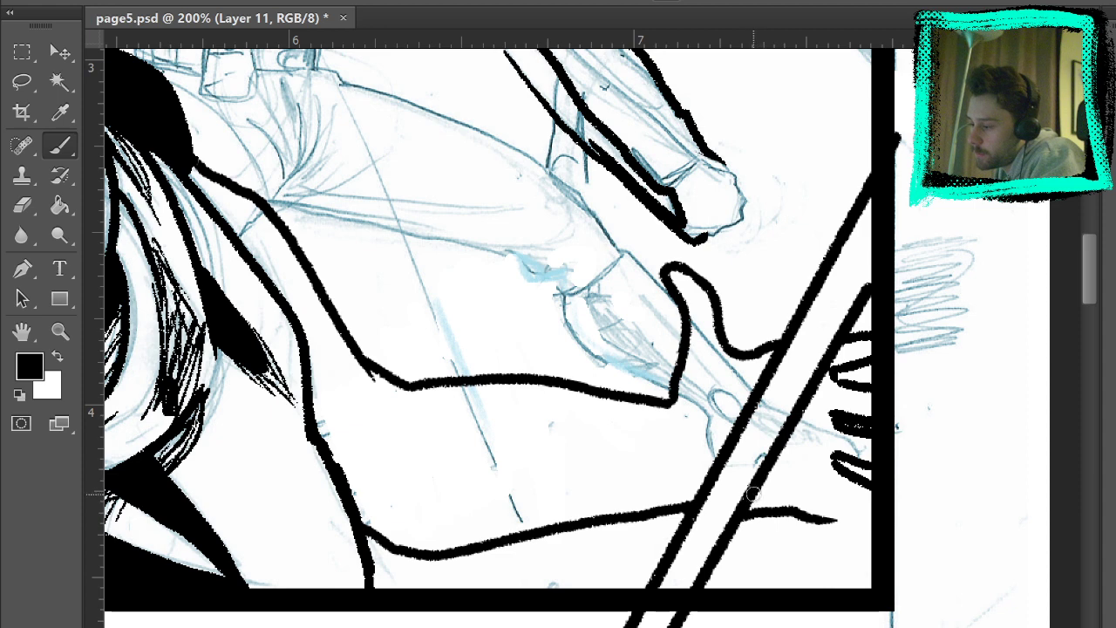
{"action": "mouse_move", "coordinate": [755, 493]}
{"action": "left_mouse_down"}
{"action": "mouse_move", "coordinate": [797, 483]}
{"action": "mouse_move", "coordinate": [871, 501]}
{"action": "left_mouse_up"}
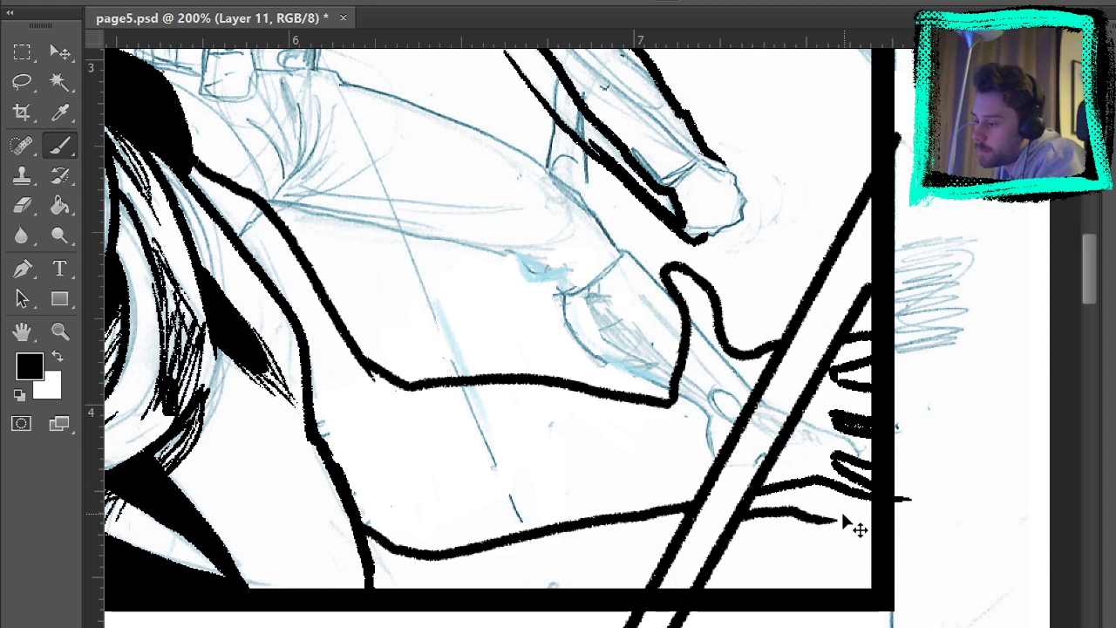
{"action": "key", "text": "ctrl+z"}
{"action": "mouse_move", "coordinate": [752, 491]}
{"action": "left_mouse_down"}
{"action": "mouse_move", "coordinate": [815, 481]}
{"action": "mouse_move", "coordinate": [899, 493]}
{"action": "left_mouse_up"}
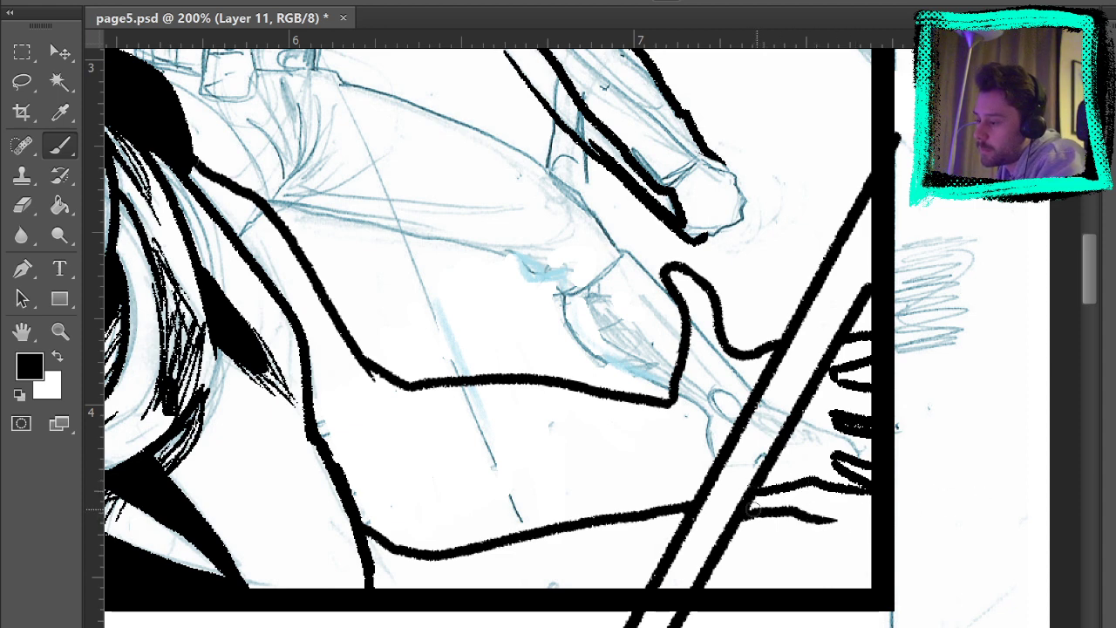
{"action": "key", "text": "ctrl+z"}
{"action": "mouse_move", "coordinate": [755, 495]}
{"action": "left_mouse_down"}
{"action": "mouse_move", "coordinate": [828, 485]}
{"action": "mouse_move", "coordinate": [898, 504]}
{"action": "left_mouse_up"}
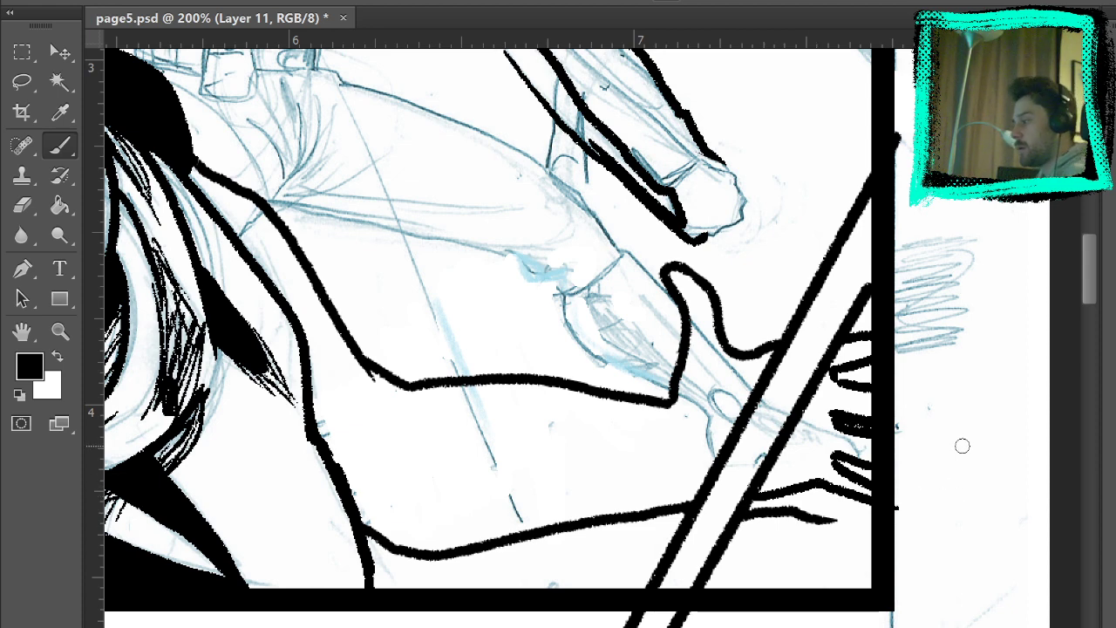
Erase all finger strokes and both lower hand contours between the second diagonal and the panel border.
{"action": "key", "text": "e"}
{"action": "mouse_move", "coordinate": [863, 350]}
{"action": "left_mouse_down"}
{"action": "mouse_move", "coordinate": [838, 374]}
{"action": "mouse_move", "coordinate": [863, 384]}
{"action": "mouse_move", "coordinate": [858, 399]}
{"action": "mouse_move", "coordinate": [881, 427]}
{"action": "mouse_move", "coordinate": [858, 431]}
{"action": "mouse_move", "coordinate": [846, 409]}
{"action": "mouse_move", "coordinate": [869, 466]}
{"action": "left_mouse_up"}
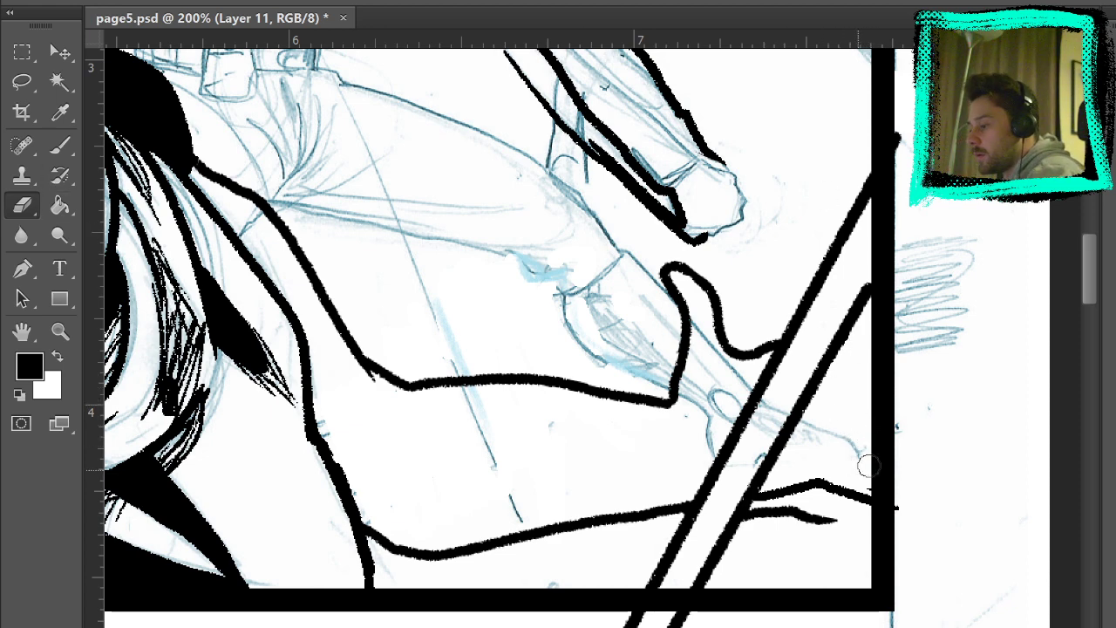
{"action": "mouse_move", "coordinate": [922, 511]}
{"action": "left_mouse_down"}
{"action": "mouse_move", "coordinate": [851, 499]}
{"action": "mouse_move", "coordinate": [867, 502]}
{"action": "mouse_move", "coordinate": [839, 482]}
{"action": "mouse_move", "coordinate": [846, 468]}
{"action": "mouse_move", "coordinate": [805, 471]}
{"action": "mouse_move", "coordinate": [754, 528]}
{"action": "left_mouse_up"}
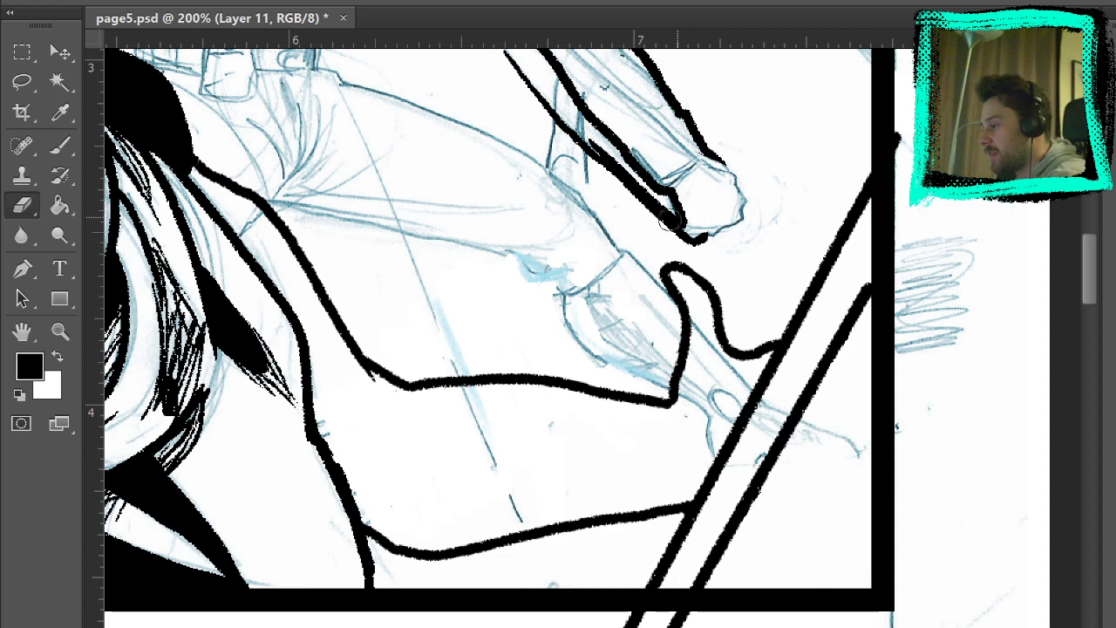
Ink the cuff and rounded end of the background figure's limb just above the large hand's thumb.
{"action": "key", "text": "b"}
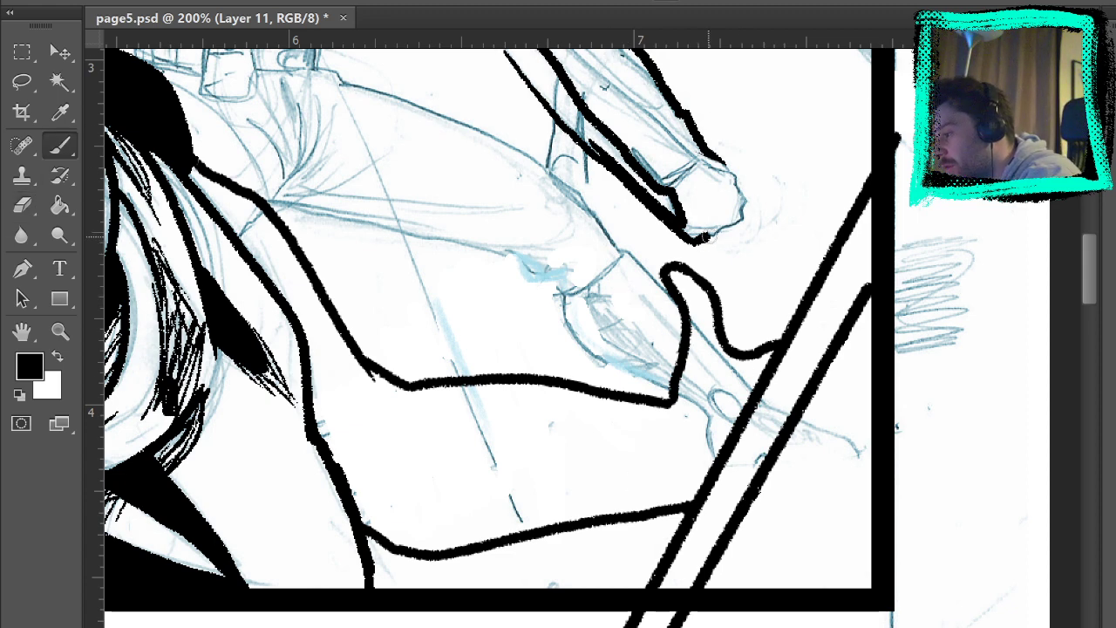
{"action": "mouse_move", "coordinate": [704, 235]}
{"action": "left_mouse_down"}
{"action": "mouse_move", "coordinate": [747, 202]}
{"action": "mouse_move", "coordinate": [740, 172]}
{"action": "mouse_move", "coordinate": [709, 139]}
{"action": "left_mouse_up"}
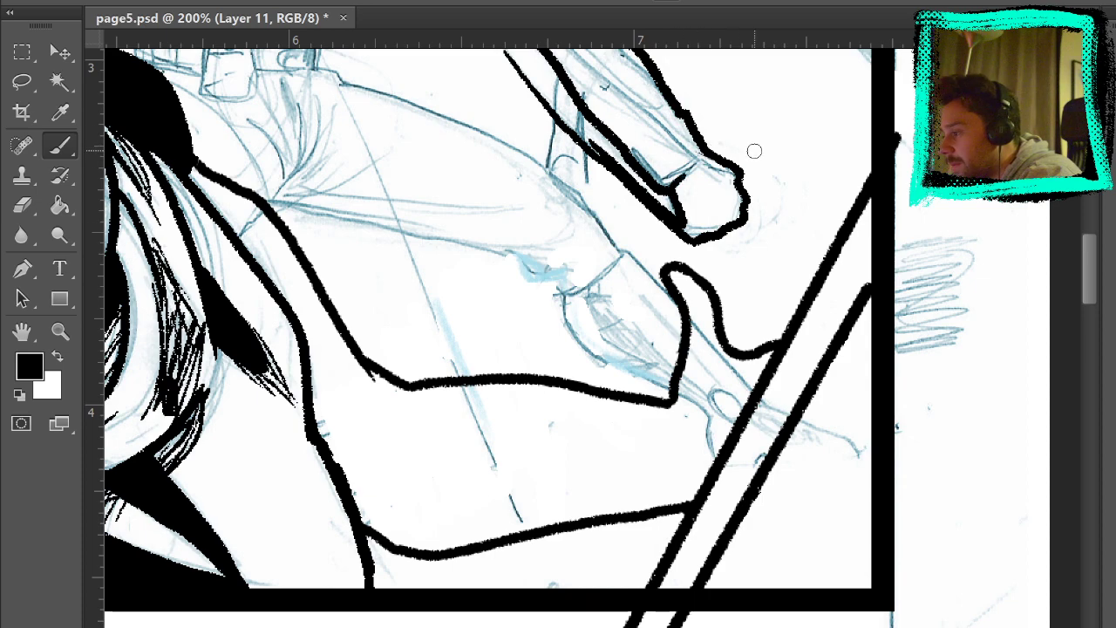
{"action": "left_click_drag", "start_coordinate": [775, 174], "coordinate": [817, 299]}
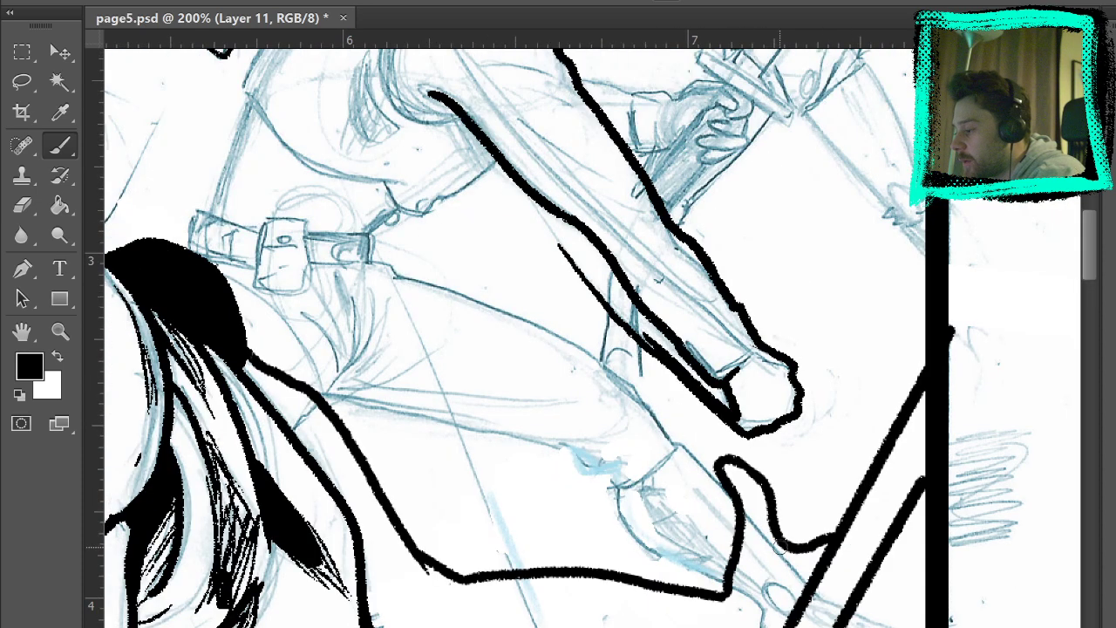
{"action": "left_click_drag", "start_coordinate": [863, 349], "coordinate": [810, 174]}
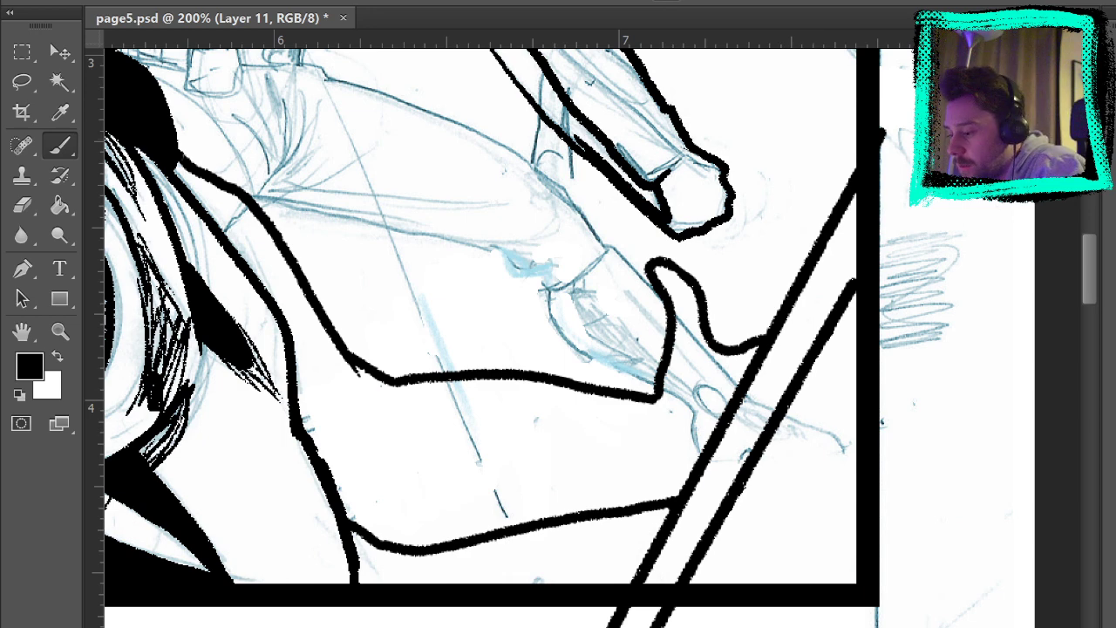
Add a new layer directly above Layer 9 and sample the pencil sketch's light blue as the brush colour.
{"action": "key", "text": "ctrl+comma"}
{"action": "key", "text": "ctrl+comma"}
{"action": "key", "text": "alt+bracketleft"}
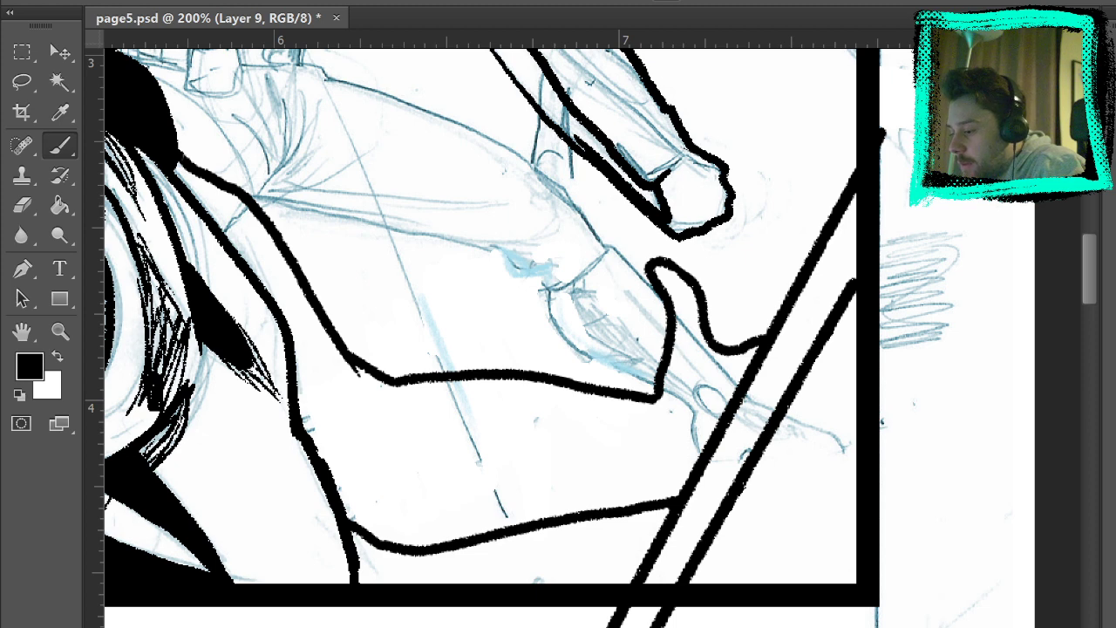
{"action": "key", "text": "ctrl+shift+alt+n"}
{"action": "left_click_drag", "start_coordinate": [812, 396], "coordinate": [726, 276]}
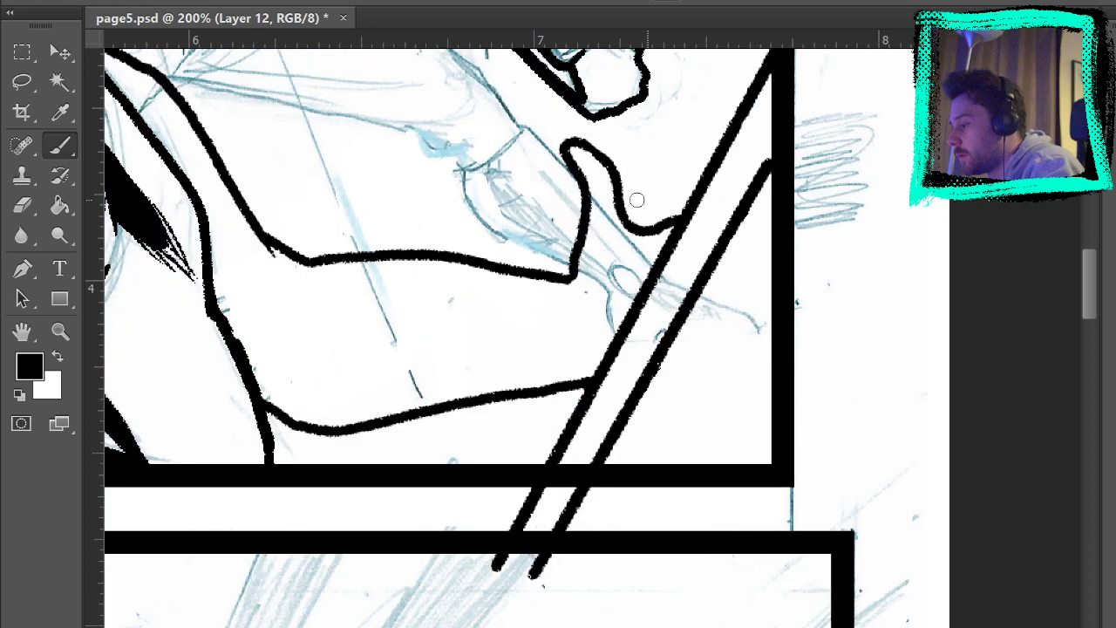
{"action": "key", "text": "i"}
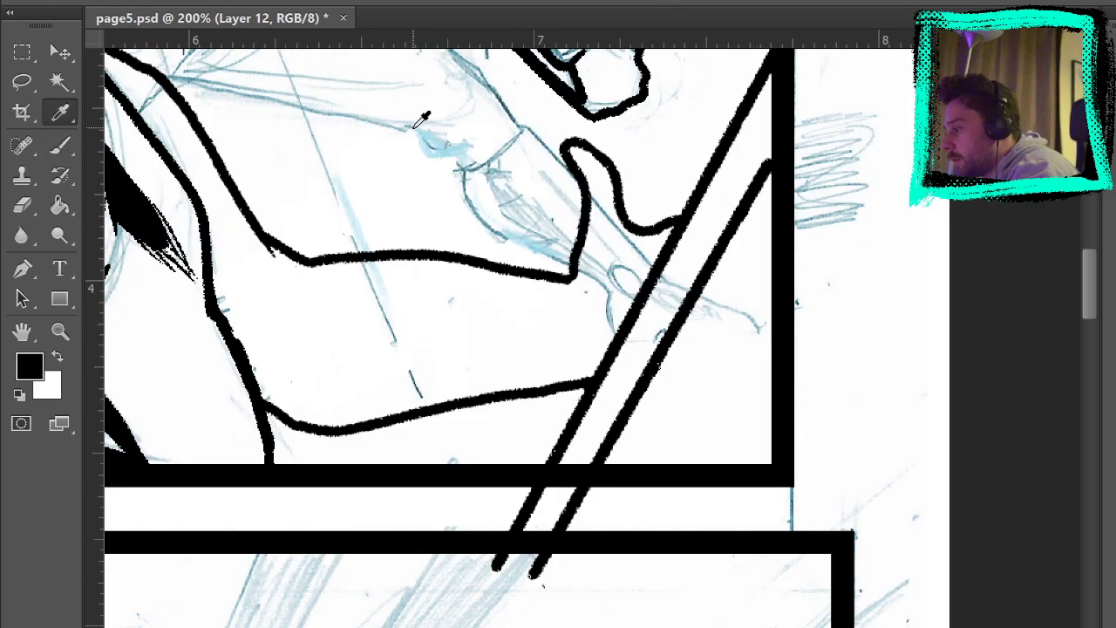
{"action": "key", "text": "b"}
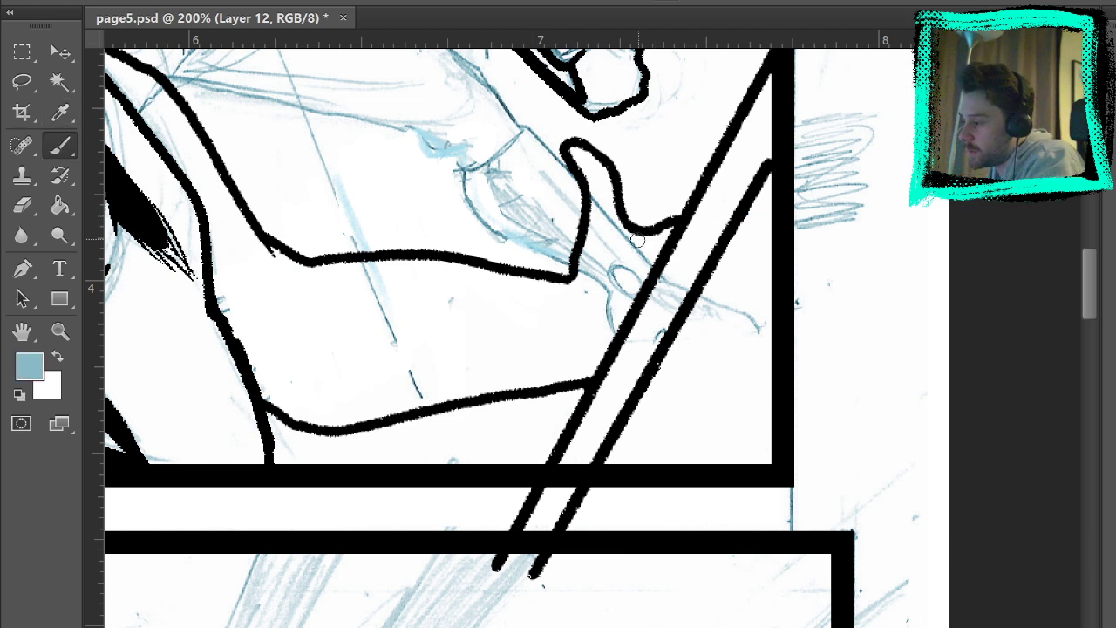
Sketch the hand's construction in light blue on Layer 12: thumb base, boxy palm and fingers running past the panel border.
{"action": "mouse_move", "coordinate": [571, 277]}
{"action": "left_mouse_down"}
{"action": "mouse_move", "coordinate": [641, 296]}
{"action": "mouse_move", "coordinate": [566, 272]}
{"action": "mouse_move", "coordinate": [710, 224]}
{"action": "left_mouse_up"}
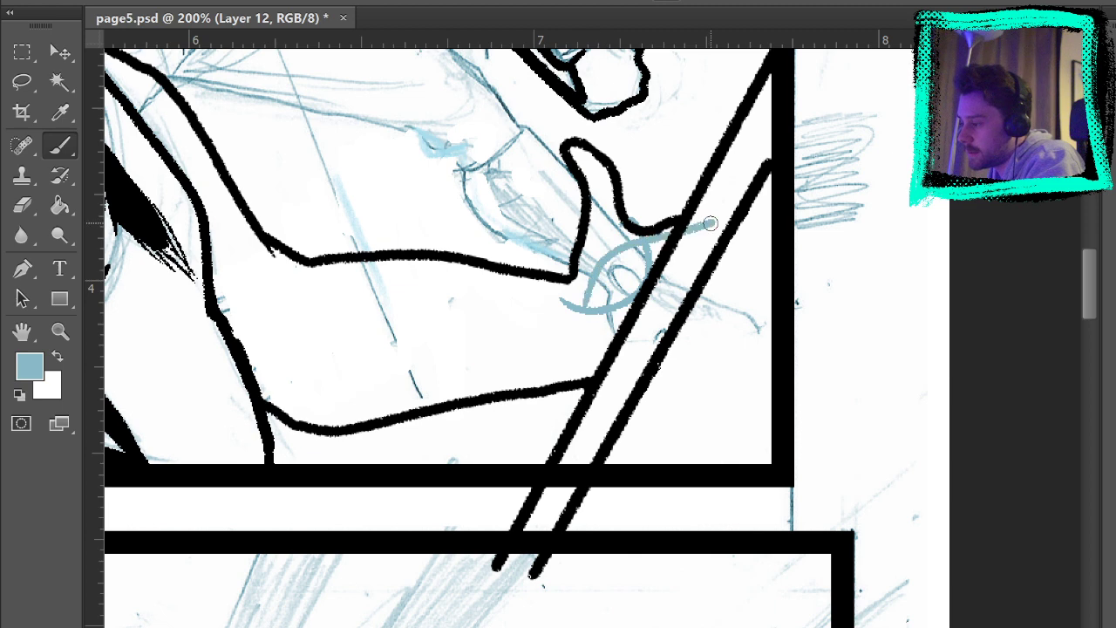
{"action": "left_click_drag", "start_coordinate": [583, 281], "coordinate": [743, 375]}
{"action": "mouse_move", "coordinate": [706, 219]}
{"action": "left_mouse_down"}
{"action": "mouse_move", "coordinate": [746, 305]}
{"action": "mouse_move", "coordinate": [741, 373]}
{"action": "mouse_move", "coordinate": [767, 183]}
{"action": "mouse_move", "coordinate": [771, 203]}
{"action": "left_mouse_up"}
{"action": "mouse_move", "coordinate": [754, 249]}
{"action": "left_mouse_down"}
{"action": "mouse_move", "coordinate": [767, 271]}
{"action": "mouse_move", "coordinate": [818, 267]}
{"action": "left_mouse_up"}
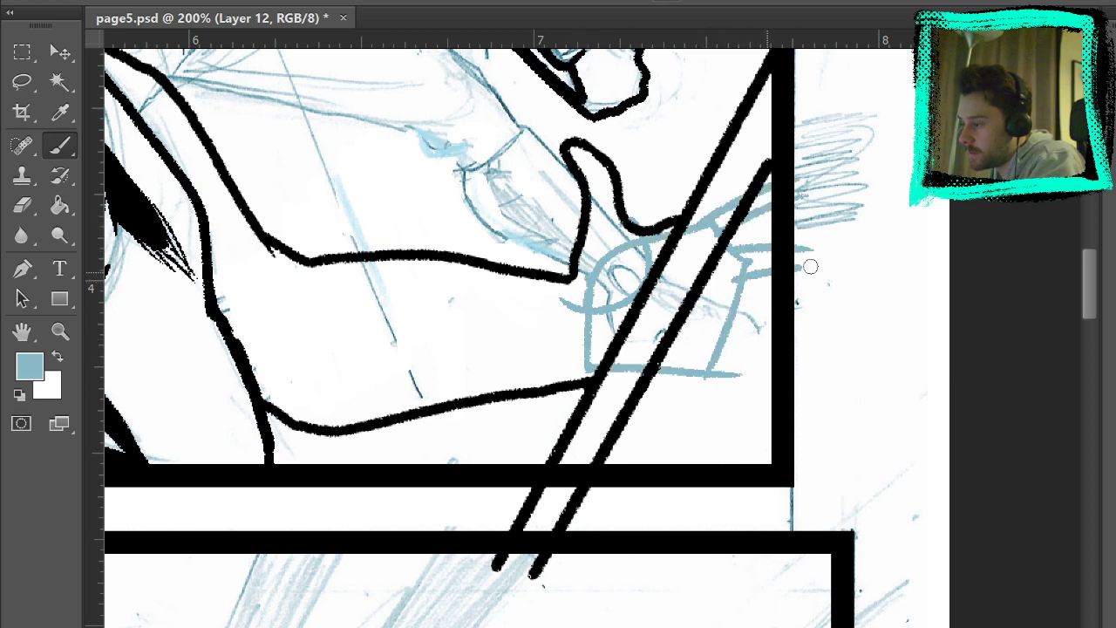
{"action": "left_click_drag", "start_coordinate": [741, 269], "coordinate": [828, 268]}
{"action": "left_click_drag", "start_coordinate": [734, 301], "coordinate": [830, 322]}
{"action": "left_click_drag", "start_coordinate": [730, 329], "coordinate": [828, 345]}
{"action": "mouse_move", "coordinate": [713, 349]}
{"action": "left_mouse_down"}
{"action": "mouse_move", "coordinate": [819, 387]}
{"action": "mouse_move", "coordinate": [839, 408]}
{"action": "left_mouse_up"}
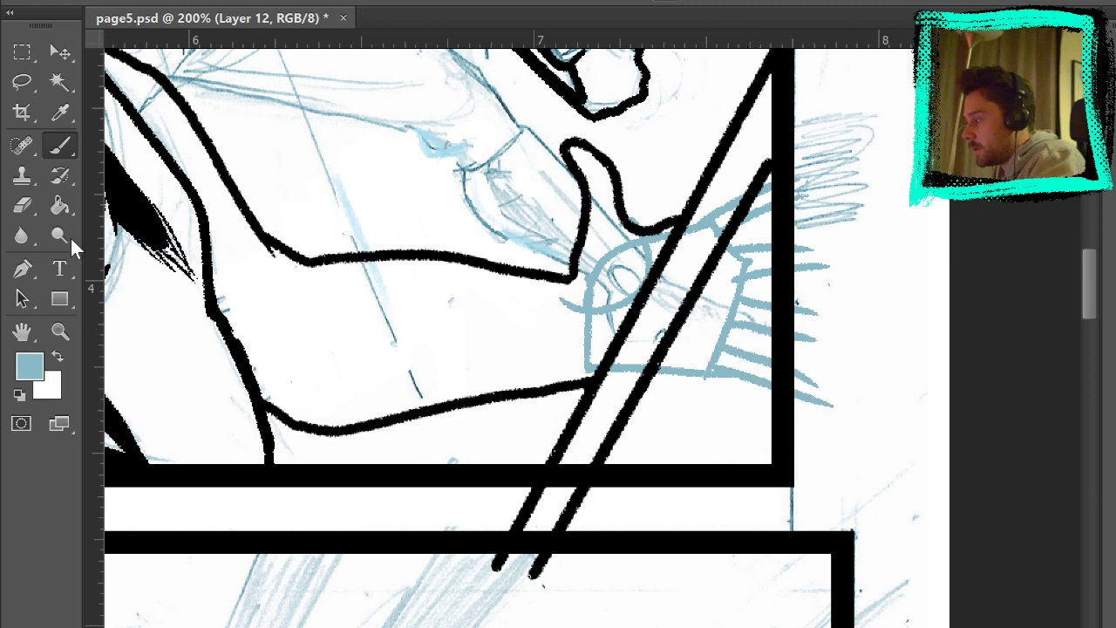
On Layer 11, erase the forearm's lower contour and re-ink it in black up to the first diagonal, adding a short wrist mark.
{"action": "left_click", "coordinate": [22, 205]}
{"action": "key", "text": "alt+bracketleft"}
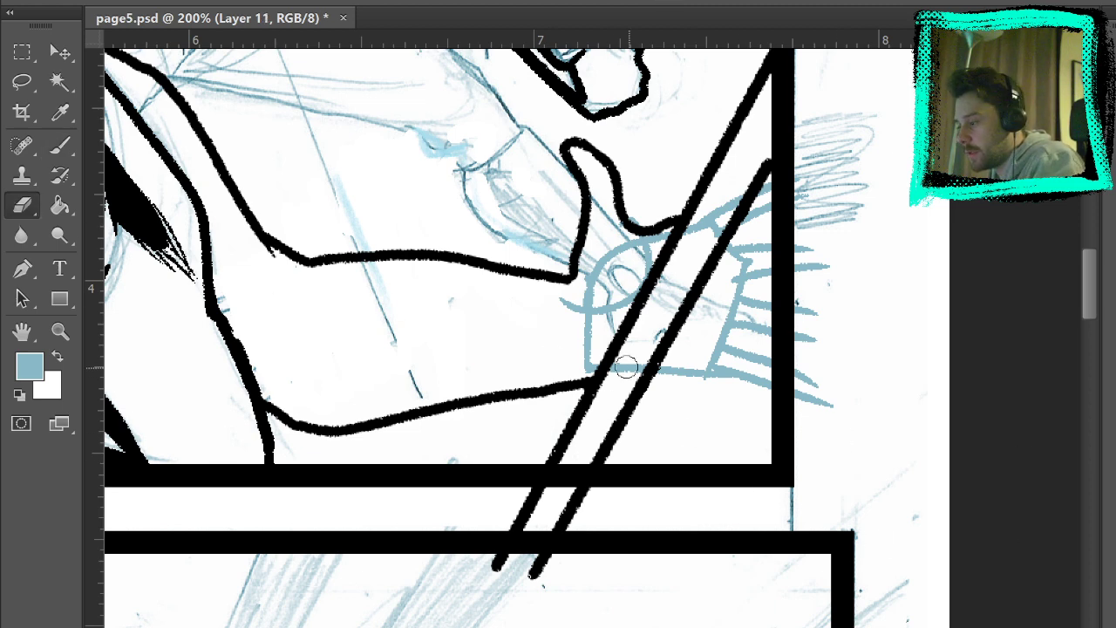
{"action": "mouse_move", "coordinate": [581, 373]}
{"action": "left_mouse_down"}
{"action": "mouse_move", "coordinate": [530, 411]}
{"action": "mouse_move", "coordinate": [475, 428]}
{"action": "mouse_move", "coordinate": [371, 422]}
{"action": "mouse_move", "coordinate": [589, 369]}
{"action": "left_mouse_up"}
{"action": "left_click", "coordinate": [59, 145]}
{"action": "key", "text": "d"}
{"action": "key", "text": "ctrl+z"}
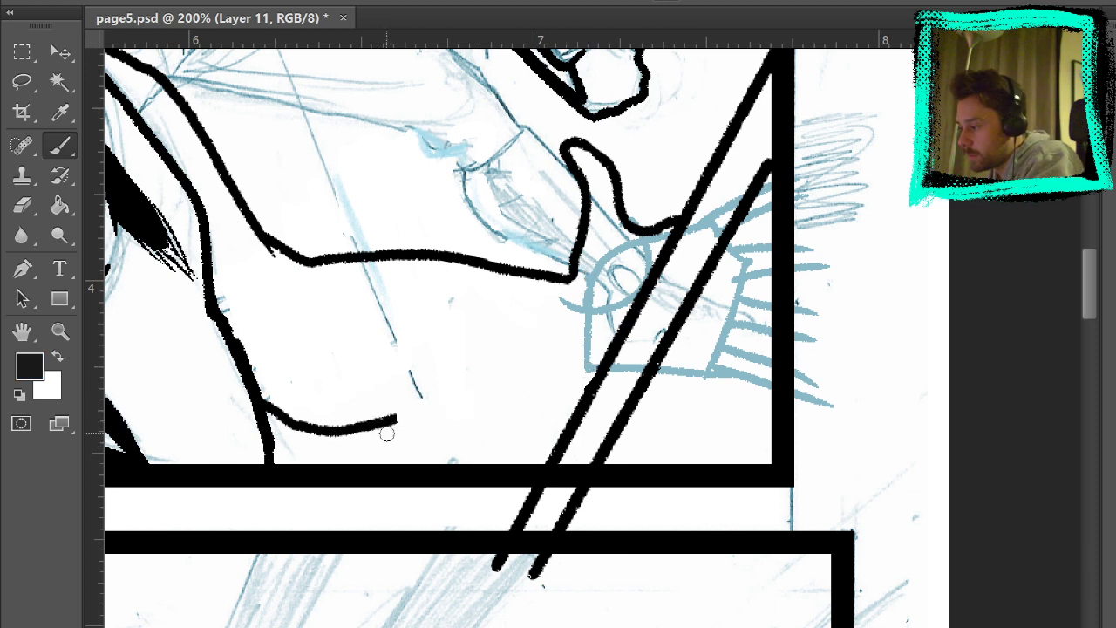
{"action": "mouse_move", "coordinate": [370, 427]}
{"action": "left_mouse_down"}
{"action": "mouse_move", "coordinate": [603, 365]}
{"action": "mouse_move", "coordinate": [535, 499]}
{"action": "left_mouse_up"}
{"action": "mouse_move", "coordinate": [568, 343]}
{"action": "left_mouse_down"}
{"action": "mouse_move", "coordinate": [569, 319]}
{"action": "mouse_move", "coordinate": [569, 353]}
{"action": "left_mouse_up"}
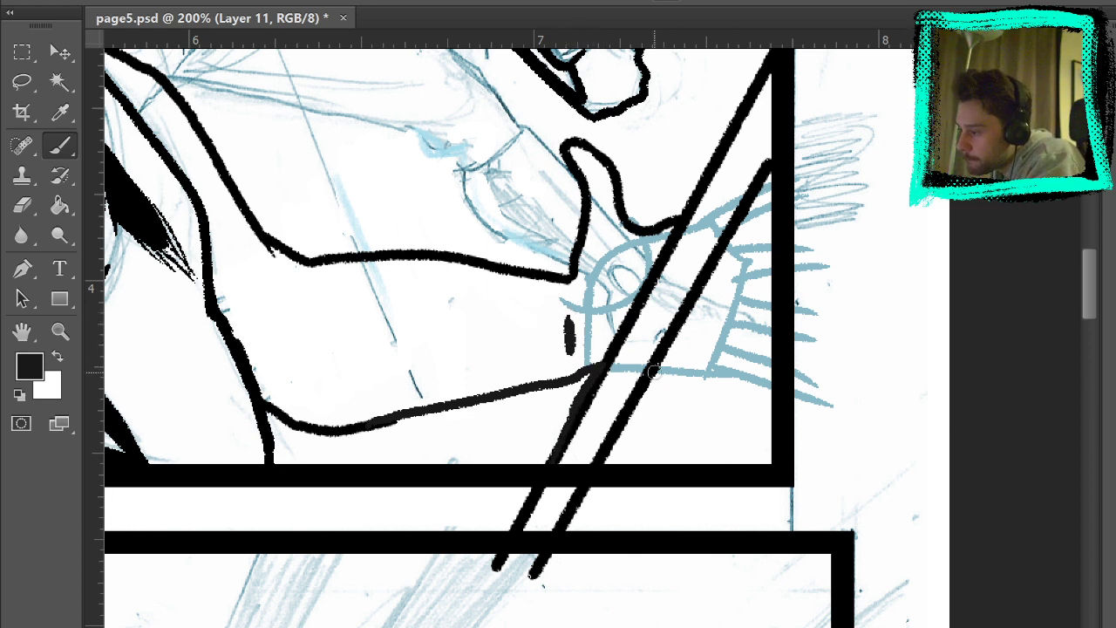
Ink the hand's lower edge and the finger gaps between the second diagonal and the panel border over the blue construction.
{"action": "mouse_move", "coordinate": [652, 371]}
{"action": "left_mouse_down"}
{"action": "mouse_move", "coordinate": [724, 370]}
{"action": "mouse_move", "coordinate": [804, 397]}
{"action": "left_mouse_up"}
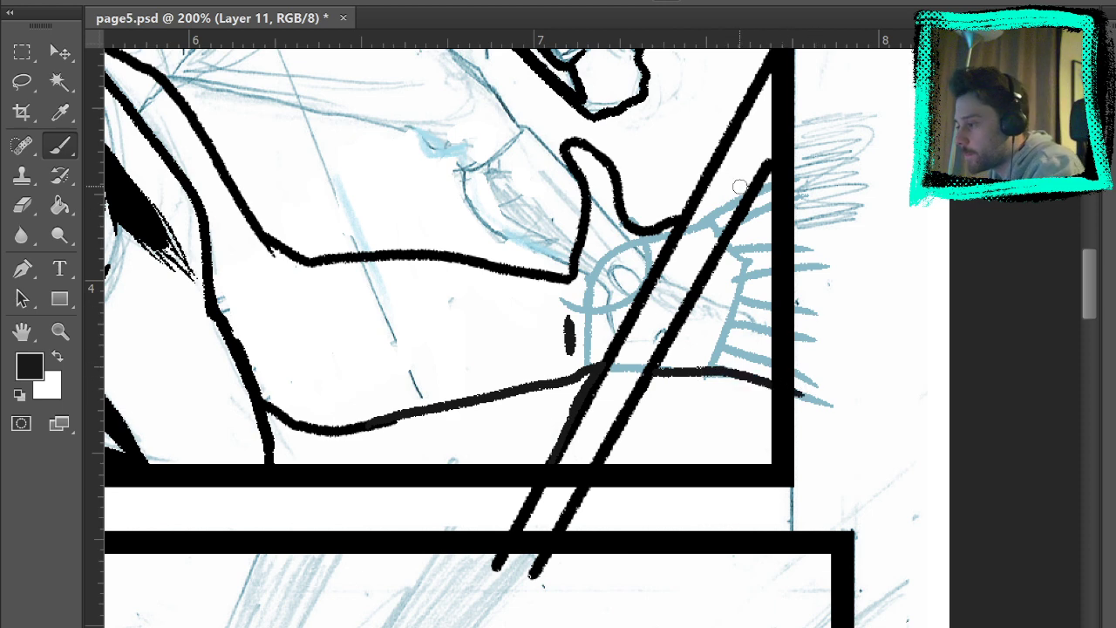
{"action": "left_click_drag", "start_coordinate": [761, 184], "coordinate": [776, 176]}
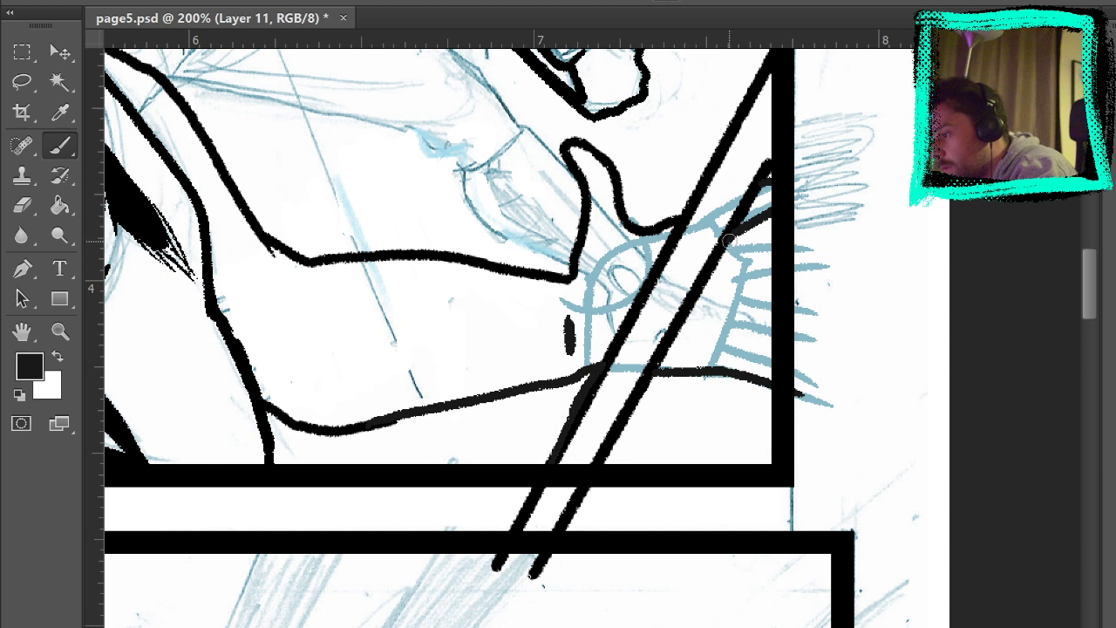
{"action": "left_click_drag", "start_coordinate": [729, 241], "coordinate": [800, 244]}
{"action": "mouse_move", "coordinate": [734, 287]}
{"action": "left_mouse_down"}
{"action": "mouse_move", "coordinate": [770, 273]}
{"action": "mouse_move", "coordinate": [774, 303]}
{"action": "mouse_move", "coordinate": [722, 329]}
{"action": "mouse_move", "coordinate": [736, 357]}
{"action": "mouse_move", "coordinate": [778, 366]}
{"action": "left_mouse_up"}
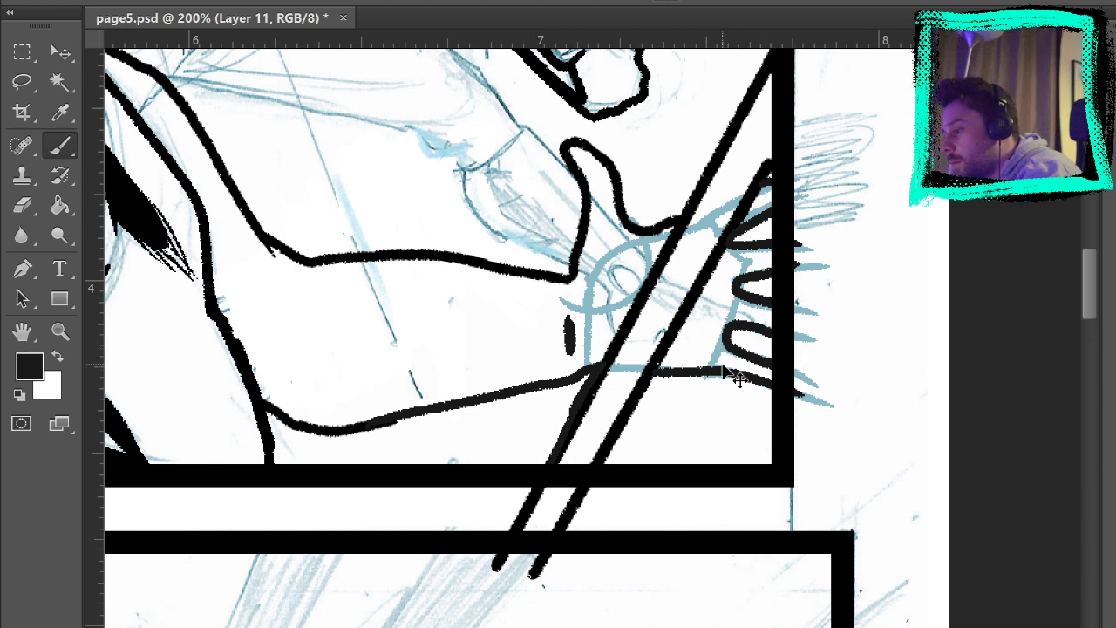
{"action": "key", "text": "ctrl+z"}
{"action": "mouse_move", "coordinate": [730, 329]}
{"action": "left_mouse_down"}
{"action": "mouse_move", "coordinate": [754, 356]}
{"action": "mouse_move", "coordinate": [776, 359]}
{"action": "left_mouse_up"}
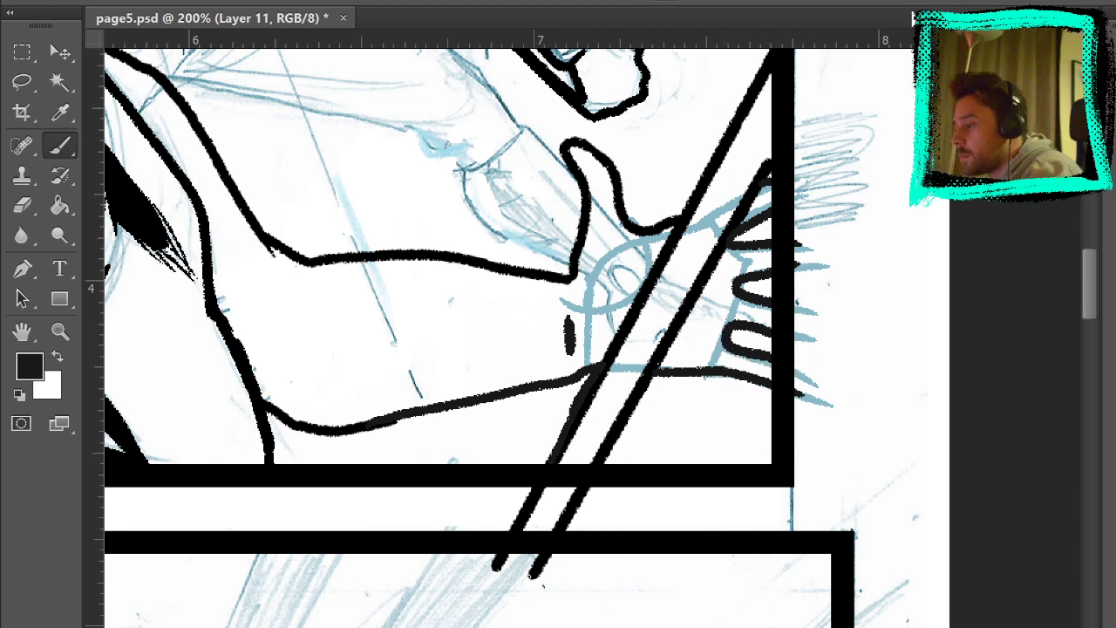
Hide the figure inks and draw a black five-sided palm shape on Layer 12, left of the blue hand sketch.
{"action": "key", "text": "ctrl+comma"}
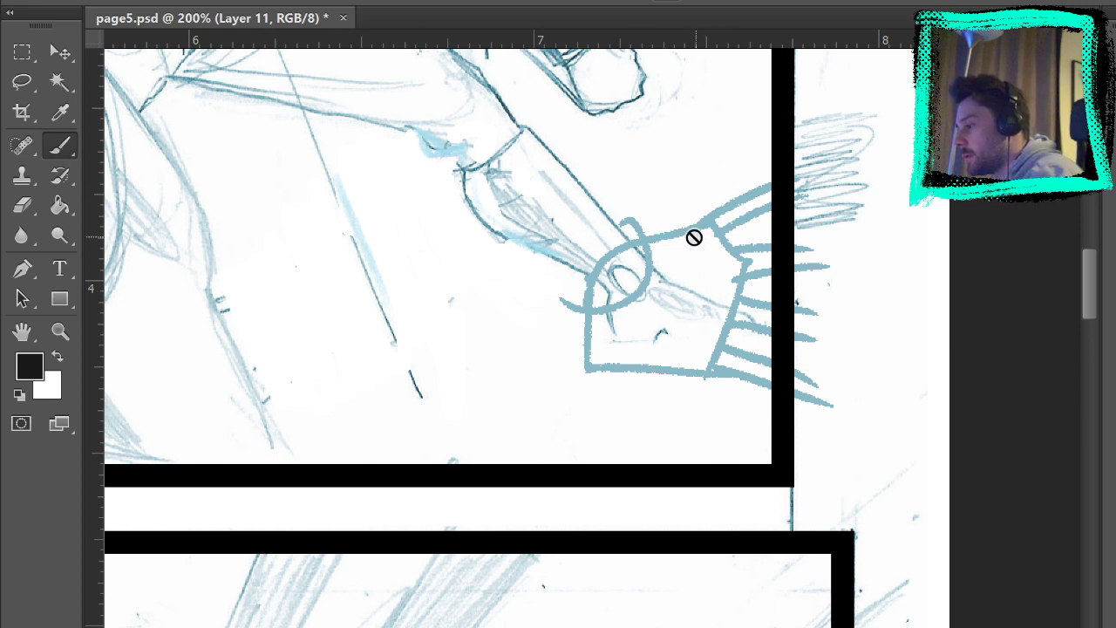
{"action": "key", "text": "i"}
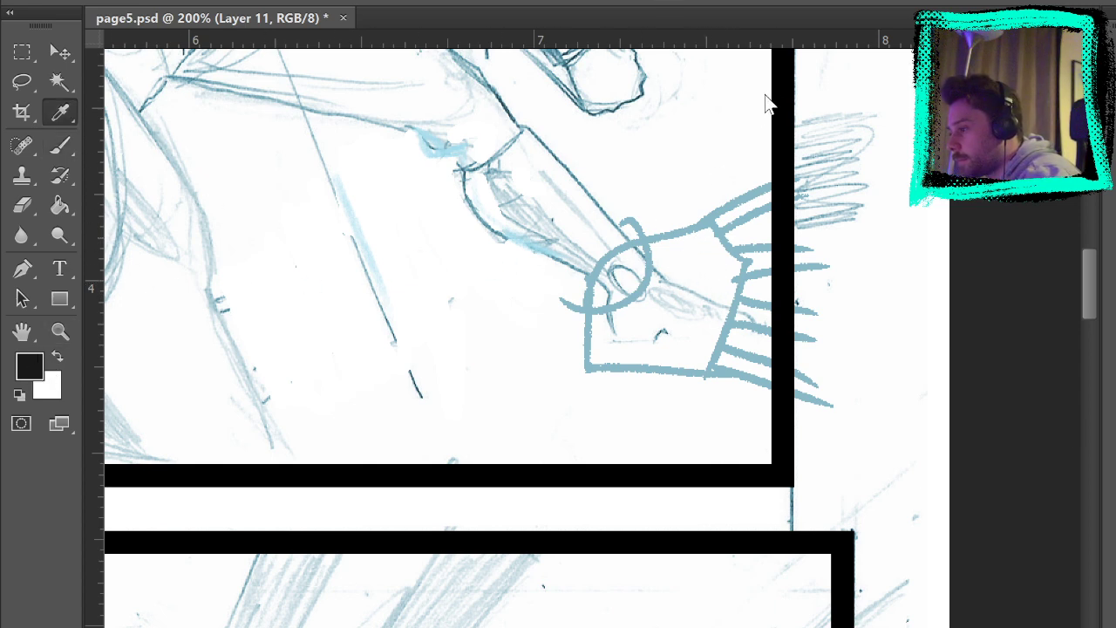
{"action": "key", "text": "b"}
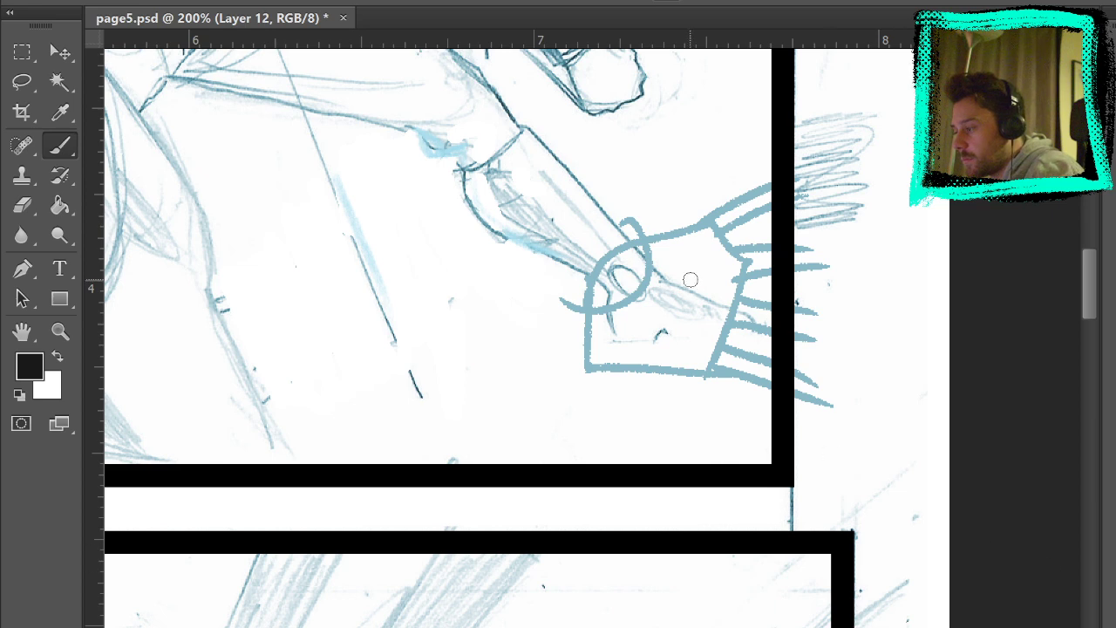
{"action": "mouse_move", "coordinate": [678, 206]}
{"action": "left_mouse_down"}
{"action": "mouse_move", "coordinate": [616, 410]}
{"action": "mouse_move", "coordinate": [664, 205]}
{"action": "left_mouse_up"}
{"action": "key", "text": "ctrl+z"}
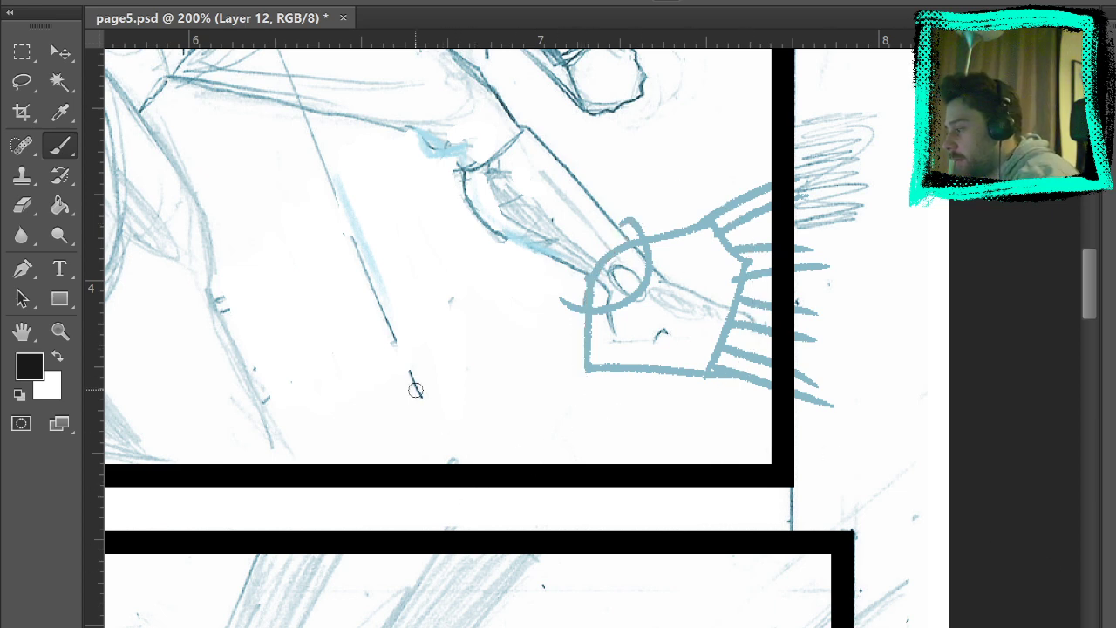
{"action": "mouse_move", "coordinate": [410, 384]}
{"action": "left_mouse_down"}
{"action": "mouse_move", "coordinate": [339, 388]}
{"action": "mouse_move", "coordinate": [386, 378]}
{"action": "mouse_move", "coordinate": [309, 376]}
{"action": "mouse_move", "coordinate": [316, 274]}
{"action": "mouse_move", "coordinate": [358, 244]}
{"action": "mouse_move", "coordinate": [418, 282]}
{"action": "mouse_move", "coordinate": [409, 386]}
{"action": "mouse_move", "coordinate": [432, 286]}
{"action": "left_mouse_up"}
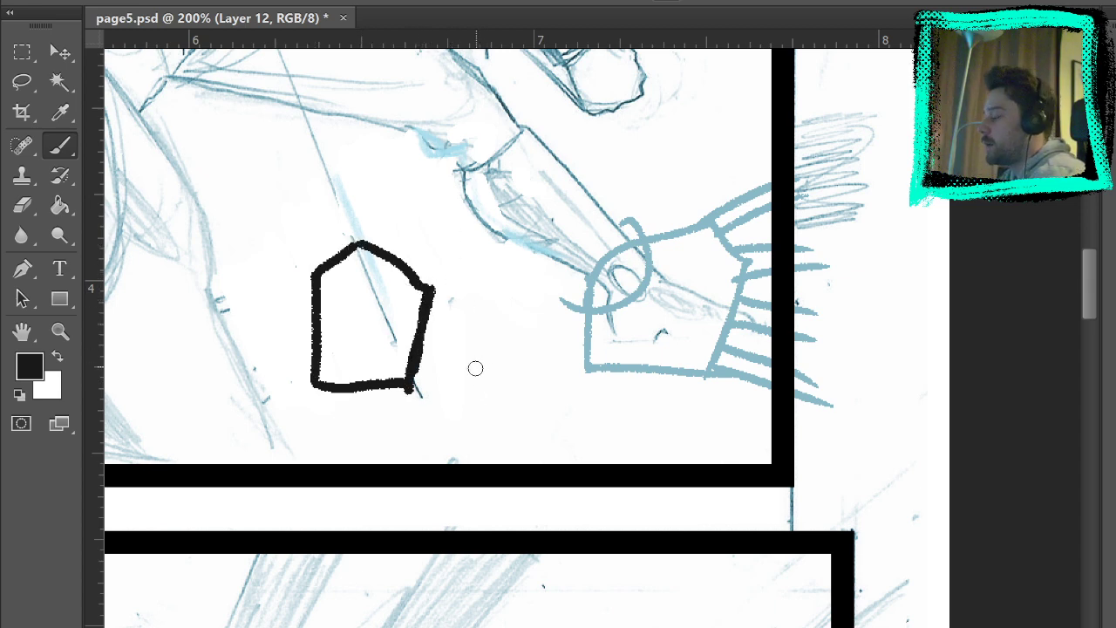
{"action": "mouse_move", "coordinate": [455, 385]}
{"action": "left_mouse_down"}
{"action": "mouse_move", "coordinate": [518, 279]}
{"action": "mouse_move", "coordinate": [536, 295]}
{"action": "mouse_move", "coordinate": [544, 285]}
{"action": "mouse_move", "coordinate": [557, 320]}
{"action": "mouse_move", "coordinate": [532, 382]}
{"action": "mouse_move", "coordinate": [458, 383]}
{"action": "left_mouse_up"}
{"action": "key", "text": "ctrl+alt+z"}
{"action": "key", "text": "ctrl+alt+z"}
{"action": "key", "text": "ctrl+alt+z"}
{"action": "key", "text": "ctrl+alt+z"}
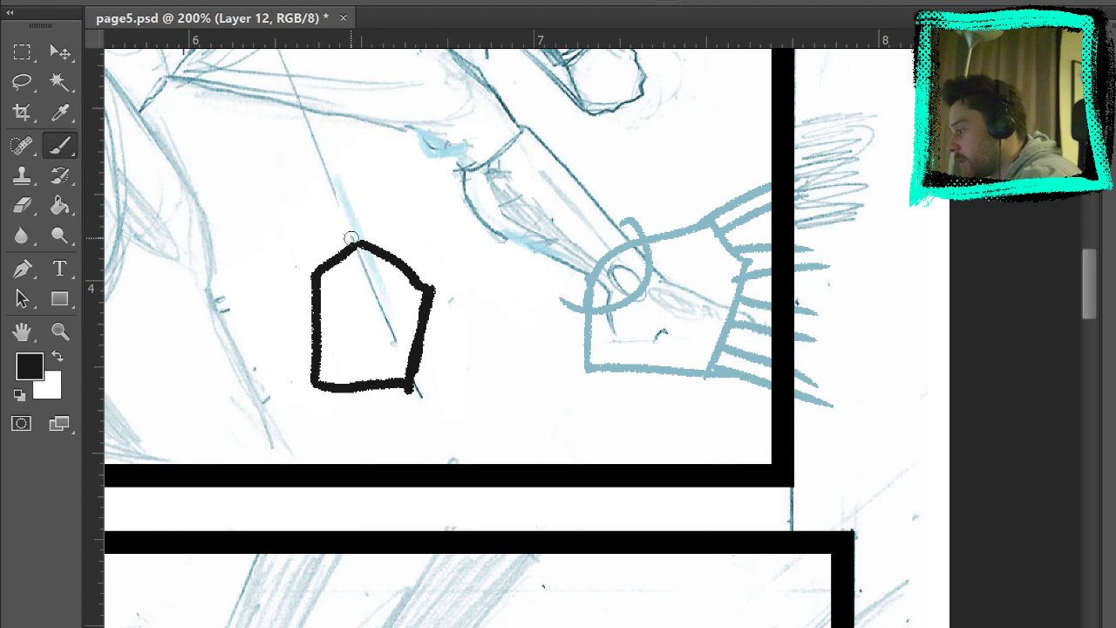
{"action": "mouse_move", "coordinate": [364, 244]}
{"action": "left_mouse_down"}
{"action": "mouse_move", "coordinate": [412, 270]}
{"action": "mouse_move", "coordinate": [366, 222]}
{"action": "left_mouse_up"}
{"action": "key", "text": "ctrl+alt+z"}
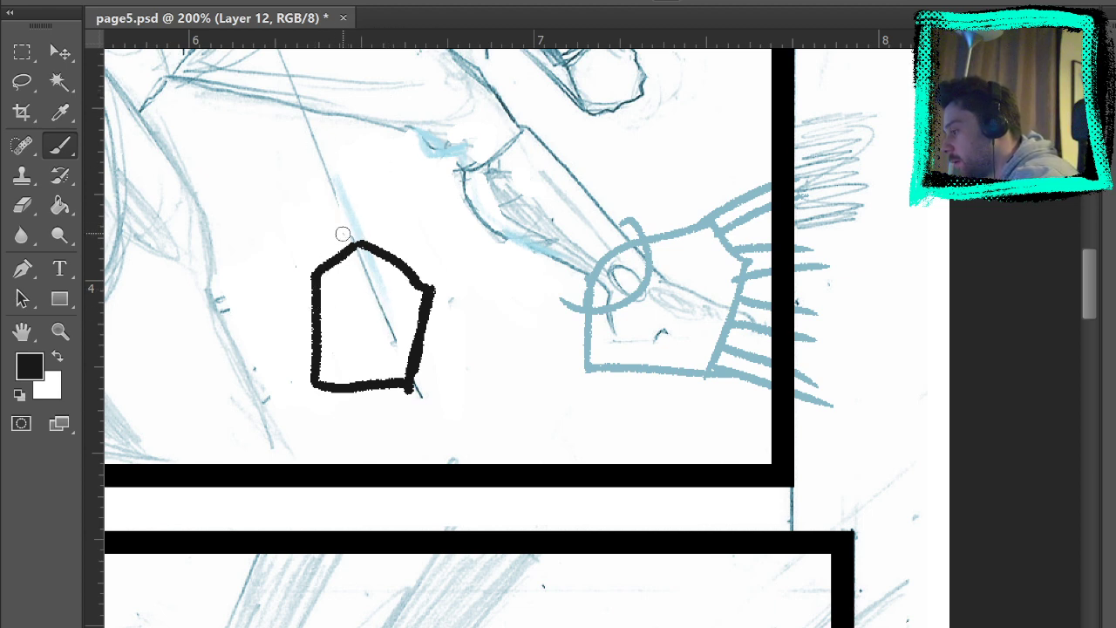
Add a curved thumb with its base and four outlined fingers to the black palm shape on Layer 12.
{"action": "mouse_move", "coordinate": [320, 316]}
{"action": "left_mouse_down"}
{"action": "mouse_move", "coordinate": [373, 383]}
{"action": "mouse_move", "coordinate": [300, 321]}
{"action": "mouse_move", "coordinate": [237, 296]}
{"action": "left_mouse_up"}
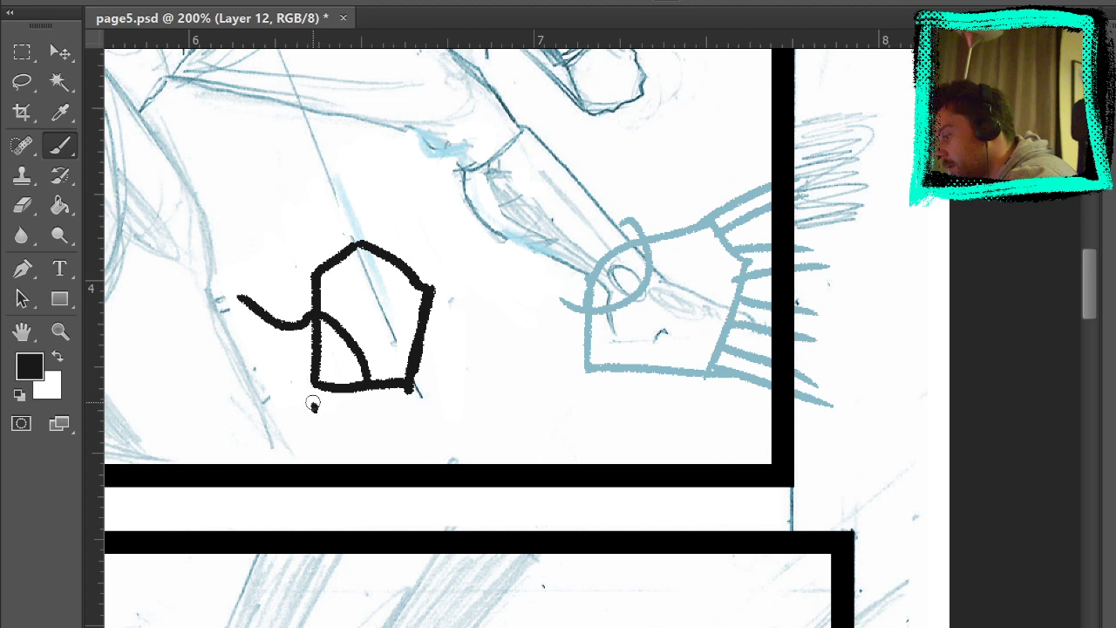
{"action": "mouse_move", "coordinate": [313, 403]}
{"action": "left_mouse_down"}
{"action": "mouse_move", "coordinate": [235, 298]}
{"action": "mouse_move", "coordinate": [304, 397]}
{"action": "left_mouse_up"}
{"action": "key", "text": "ctrl+alt+z"}
{"action": "left_click_drag", "start_coordinate": [316, 288], "coordinate": [302, 179]}
{"action": "mouse_move", "coordinate": [330, 260]}
{"action": "left_mouse_down"}
{"action": "mouse_move", "coordinate": [325, 184]}
{"action": "mouse_move", "coordinate": [324, 218]}
{"action": "left_mouse_up"}
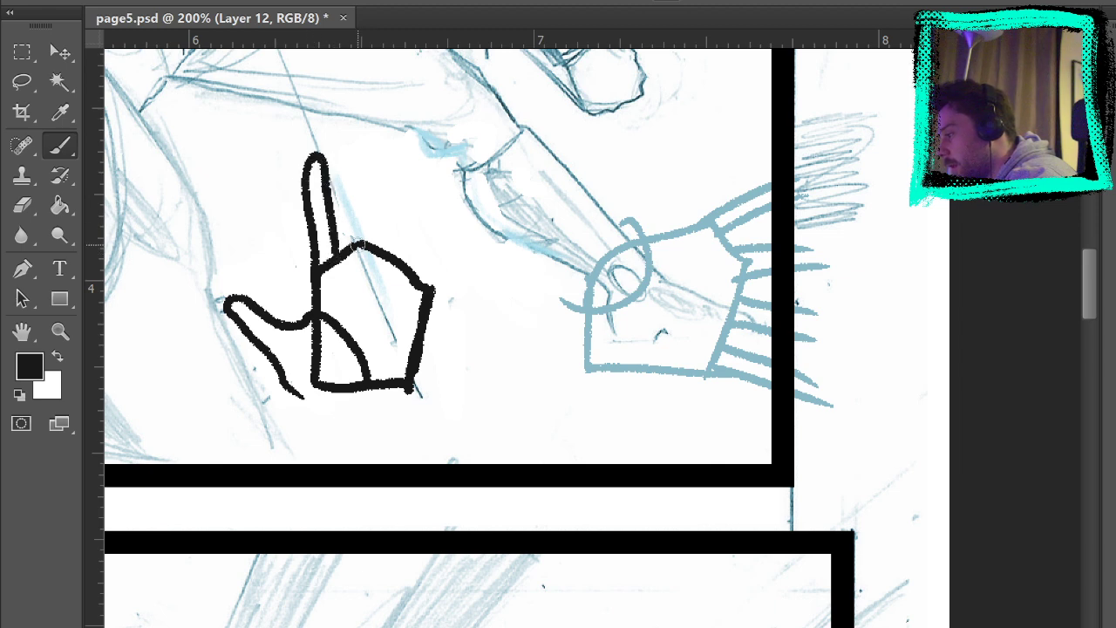
{"action": "mouse_move", "coordinate": [357, 251]}
{"action": "left_mouse_down"}
{"action": "mouse_move", "coordinate": [378, 181]}
{"action": "mouse_move", "coordinate": [377, 244]}
{"action": "mouse_move", "coordinate": [432, 166]}
{"action": "mouse_move", "coordinate": [419, 269]}
{"action": "mouse_move", "coordinate": [443, 241]}
{"action": "mouse_move", "coordinate": [455, 259]}
{"action": "mouse_move", "coordinate": [425, 310]}
{"action": "mouse_move", "coordinate": [403, 405]}
{"action": "left_mouse_up"}
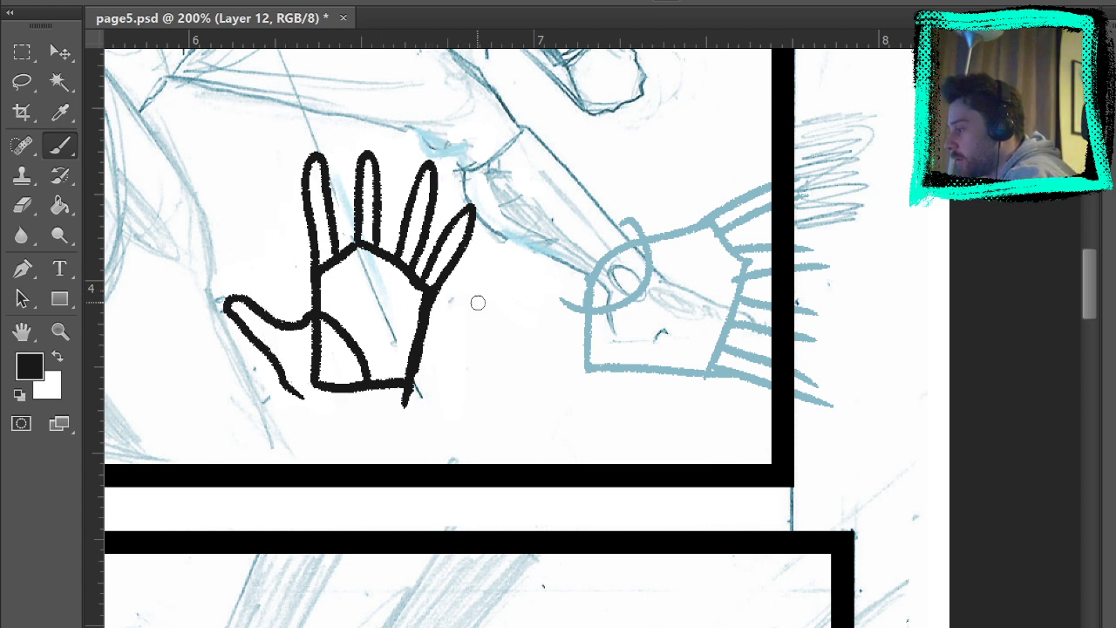
Undo the quick zigzag hand outline and erase the whole black practice hand from Layer 12, keeping the blue hand sketch.
{"action": "mouse_move", "coordinate": [510, 403]}
{"action": "left_mouse_down"}
{"action": "mouse_move", "coordinate": [473, 349]}
{"action": "mouse_move", "coordinate": [492, 343]}
{"action": "mouse_move", "coordinate": [546, 233]}
{"action": "mouse_move", "coordinate": [600, 331]}
{"action": "left_mouse_up"}
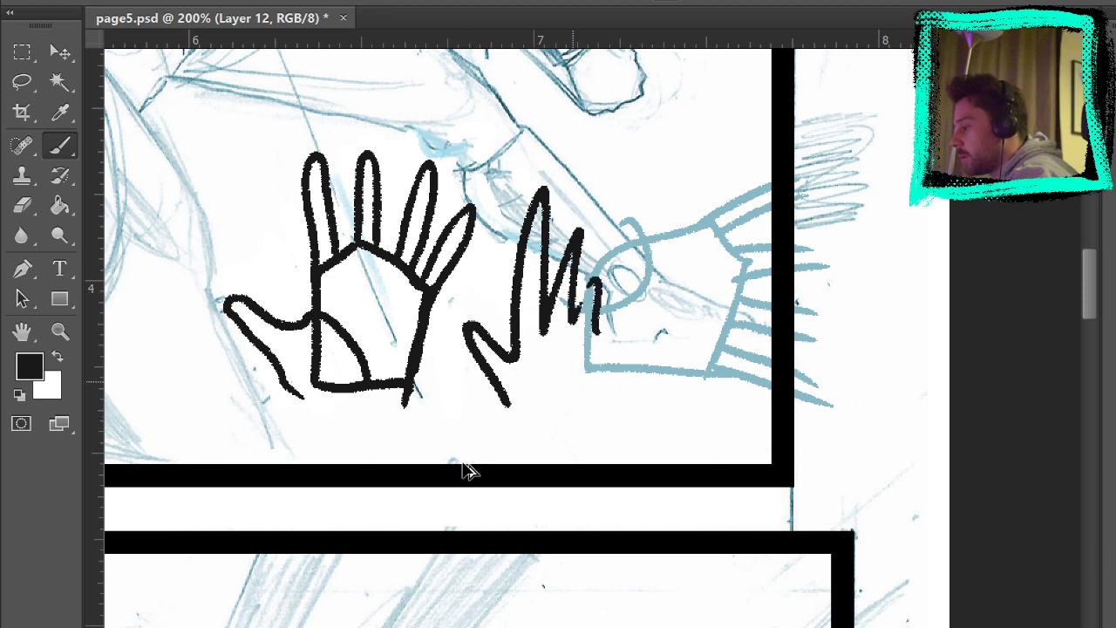
{"action": "key", "text": "ctrl+z"}
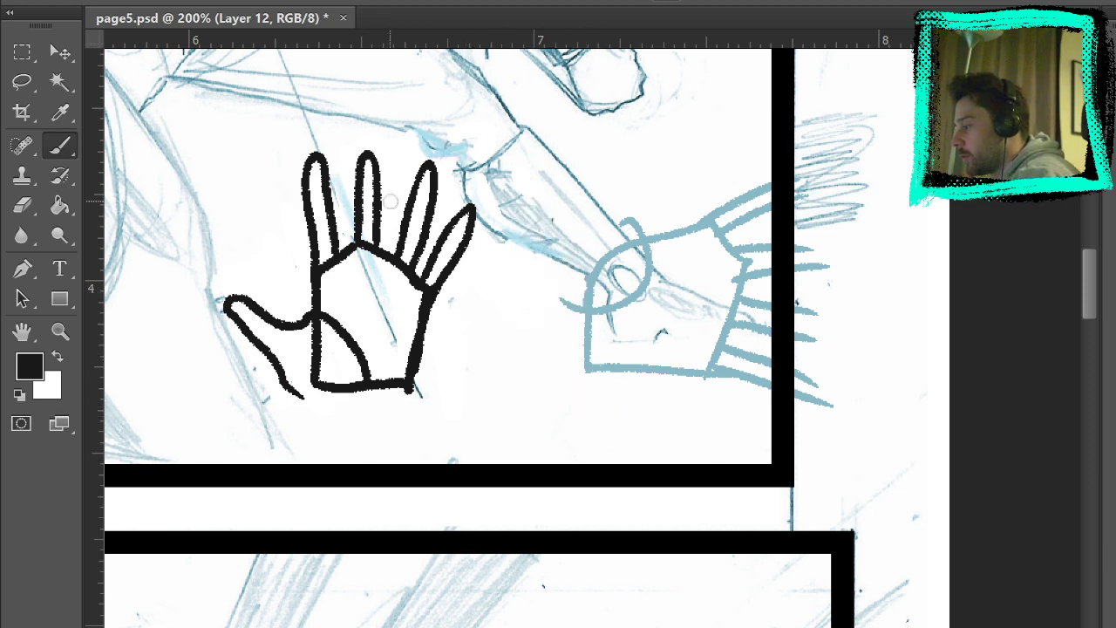
{"action": "left_click", "coordinate": [22, 205]}
{"action": "mouse_move", "coordinate": [462, 213]}
{"action": "left_mouse_down"}
{"action": "mouse_move", "coordinate": [440, 300]}
{"action": "mouse_move", "coordinate": [433, 242]}
{"action": "mouse_move", "coordinate": [453, 205]}
{"action": "mouse_move", "coordinate": [438, 155]}
{"action": "mouse_move", "coordinate": [319, 152]}
{"action": "mouse_move", "coordinate": [214, 316]}
{"action": "mouse_move", "coordinate": [319, 264]}
{"action": "mouse_move", "coordinate": [389, 185]}
{"action": "left_mouse_up"}
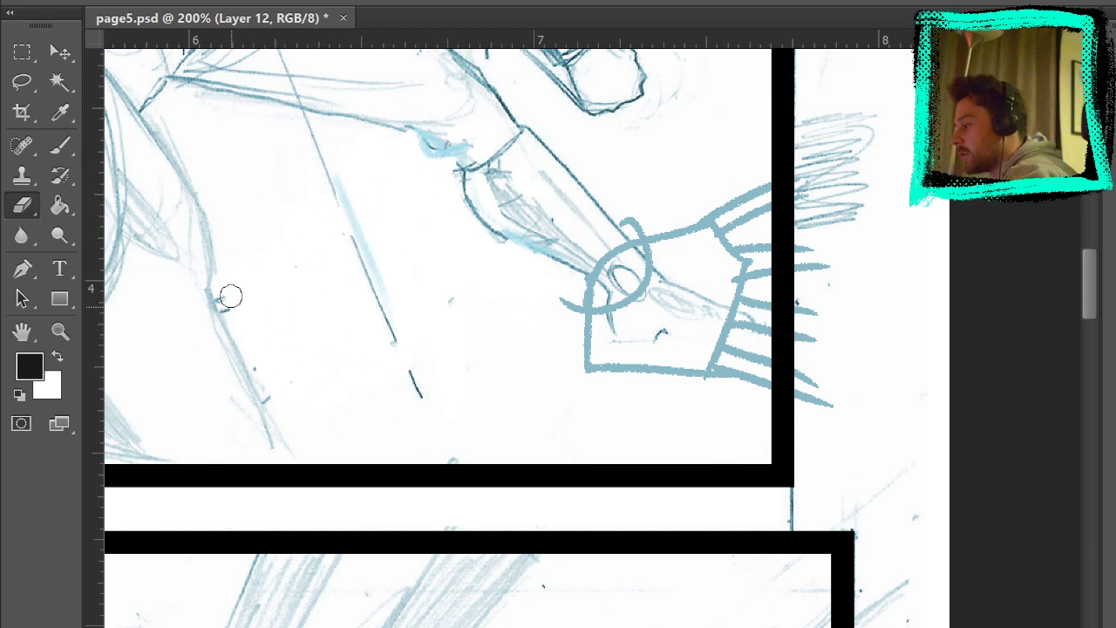
Show the figure inks again, hide the pencil page and the blue hand construction, and make Layer 11 active.
{"action": "key", "text": "b"}
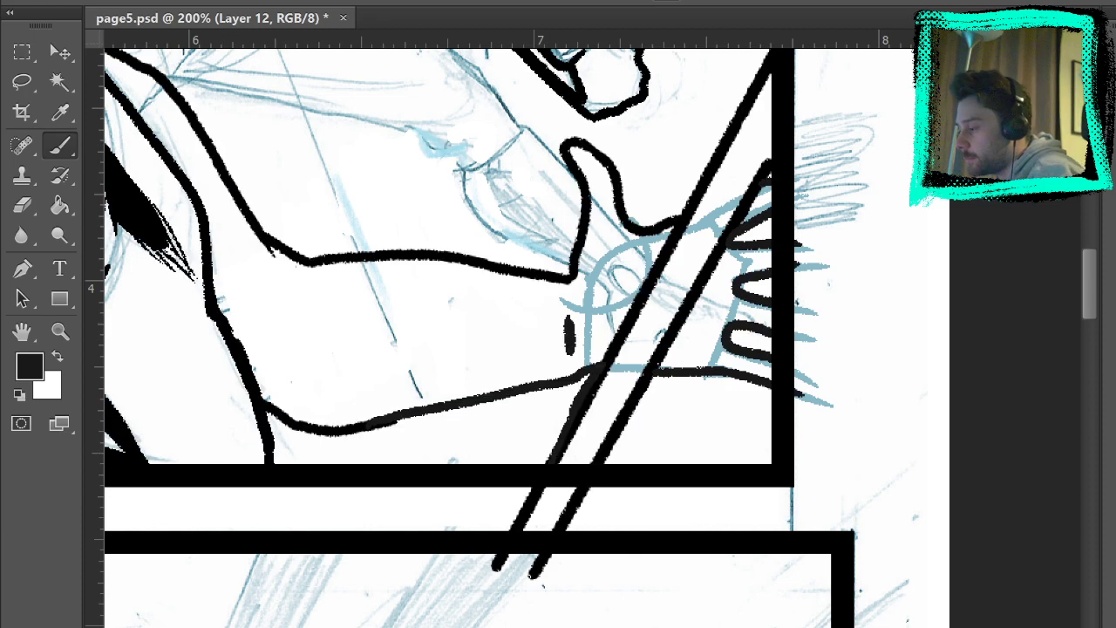
{"action": "mouse_move", "coordinate": [732, 160]}
{"action": "left_mouse_down"}
{"action": "mouse_move", "coordinate": [799, 297]}
{"action": "mouse_move", "coordinate": [872, 308]}
{"action": "mouse_move", "coordinate": [898, 270]}
{"action": "left_mouse_up"}
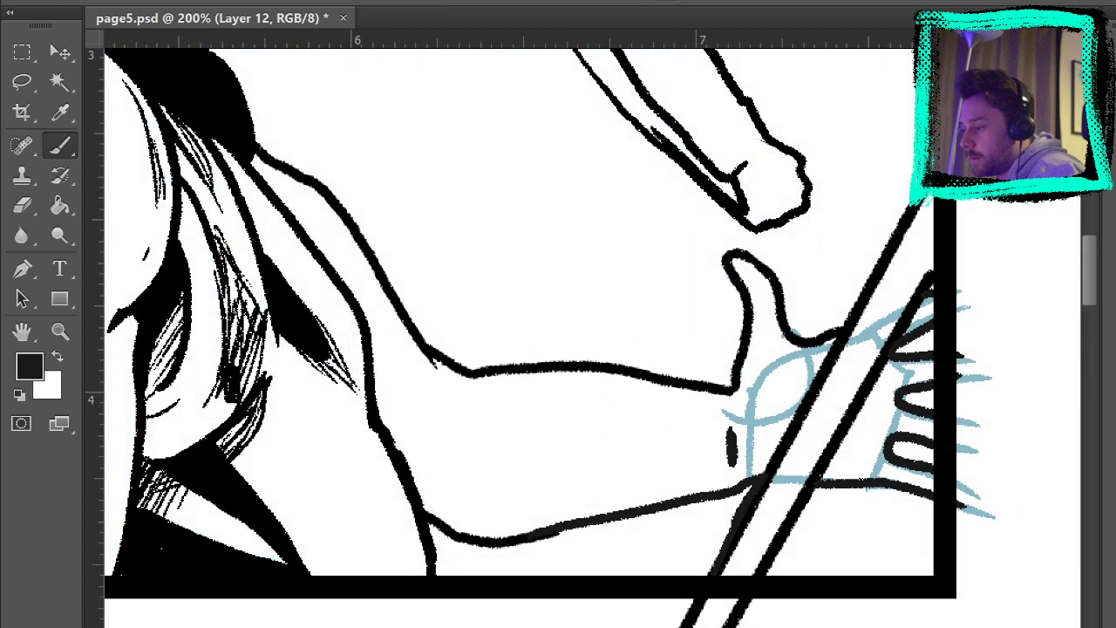
{"action": "mouse_move", "coordinate": [837, 608]}
{"action": "left_mouse_down"}
{"action": "mouse_move", "coordinate": [860, 518]}
{"action": "mouse_move", "coordinate": [893, 483]}
{"action": "left_mouse_up"}
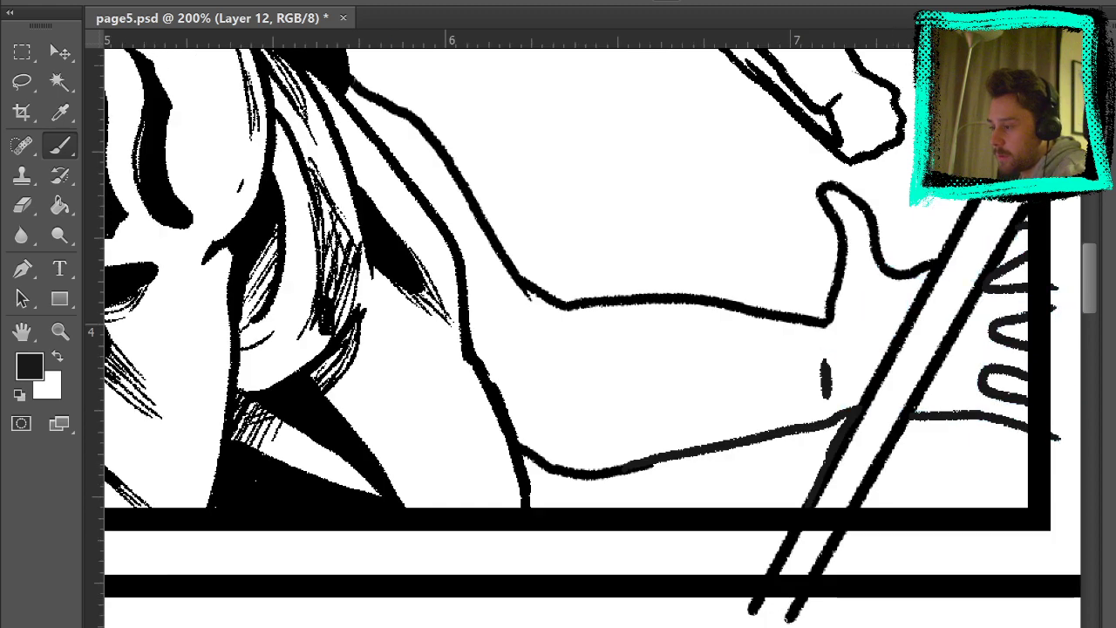
{"action": "key", "text": "alt+["}
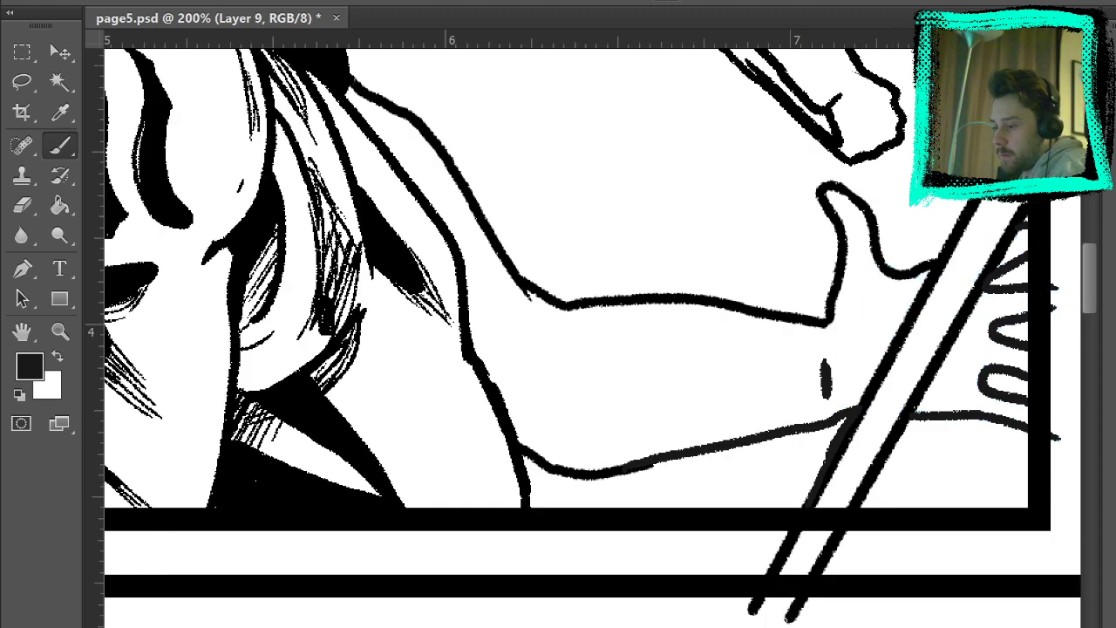
{"action": "key", "text": "alt+["}
{"action": "mouse_move", "coordinate": [1043, 391]}
{"action": "left_mouse_down"}
{"action": "mouse_move", "coordinate": [969, 548]}
{"action": "mouse_move", "coordinate": [889, 491]}
{"action": "left_mouse_up"}
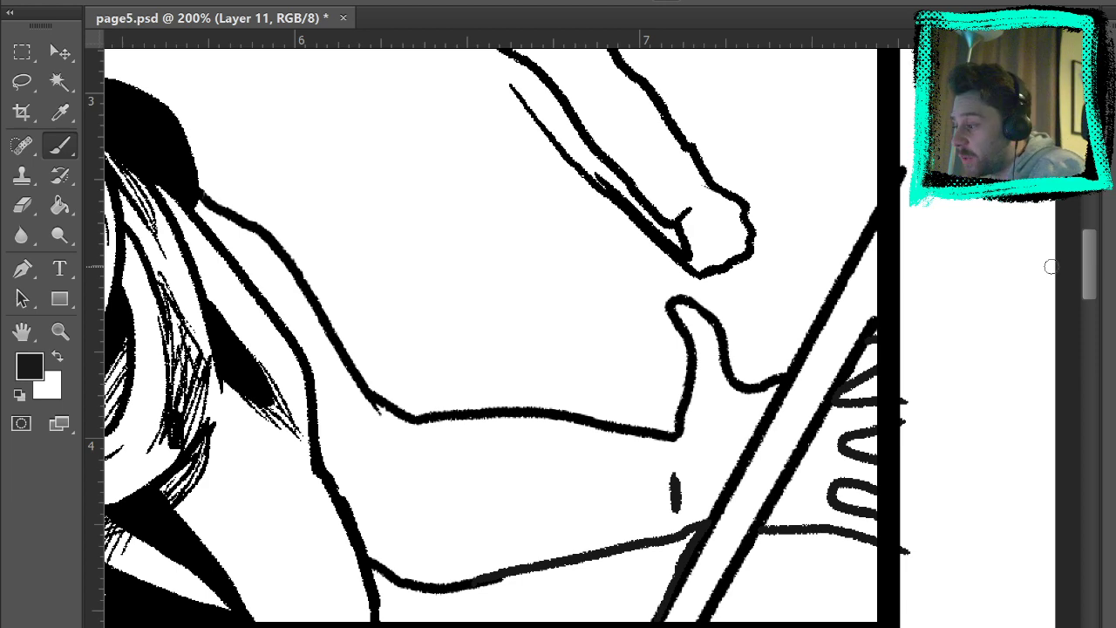
Erase the ends of the two diagonal lines that overrun the second panel's border into the gutters.
{"action": "left_click", "coordinate": [35, 204]}
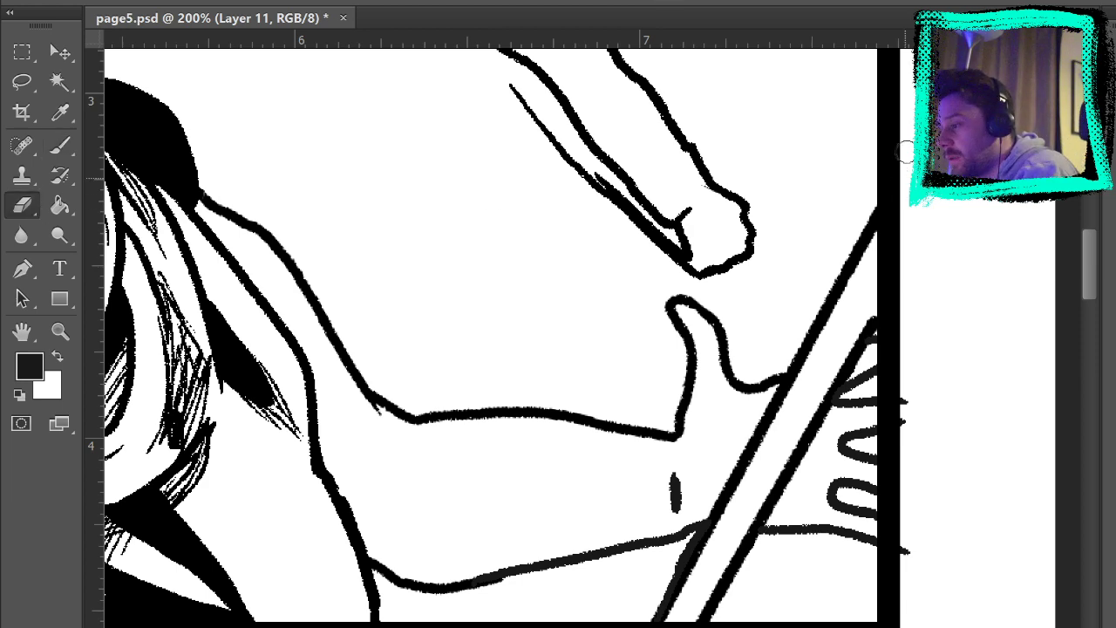
{"action": "scroll", "coordinate": [1037, 248], "scroll_direction": "down", "scroll_amount": 8}
{"action": "scroll", "coordinate": [1037, 248], "scroll_direction": "left", "scroll_amount": 3}
{"action": "mouse_move", "coordinate": [696, 370]}
{"action": "left_mouse_down"}
{"action": "mouse_move", "coordinate": [698, 403]}
{"action": "mouse_move", "coordinate": [814, 394]}
{"action": "mouse_move", "coordinate": [845, 342]}
{"action": "mouse_move", "coordinate": [648, 346]}
{"action": "left_mouse_up"}
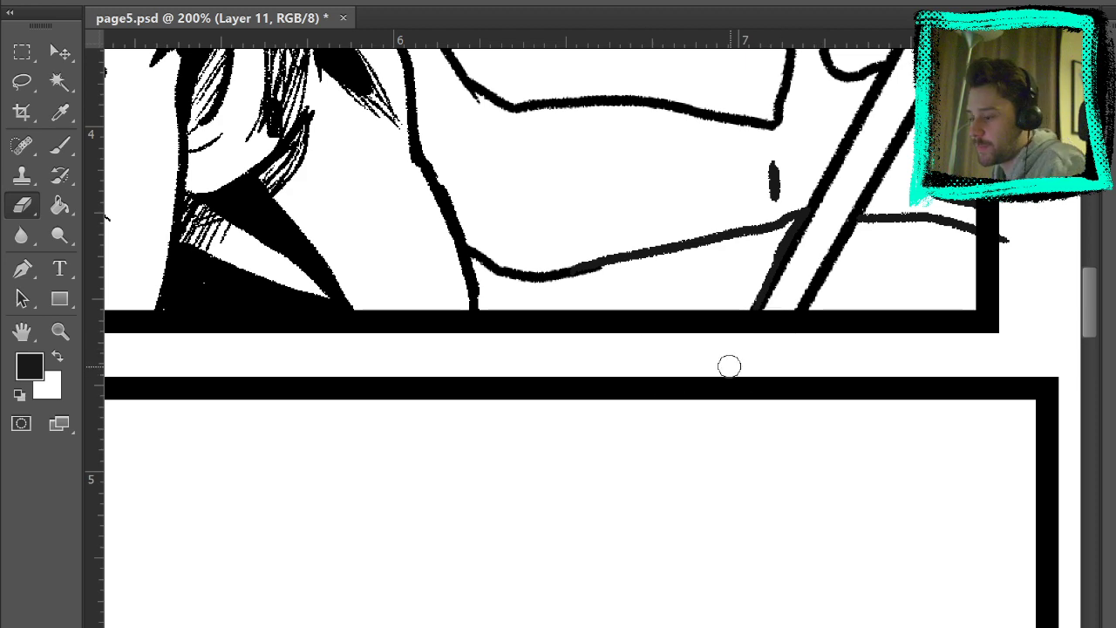
{"action": "mouse_move", "coordinate": [921, 240]}
{"action": "left_mouse_down"}
{"action": "mouse_move", "coordinate": [936, 271]}
{"action": "mouse_move", "coordinate": [1045, 339]}
{"action": "left_mouse_up"}
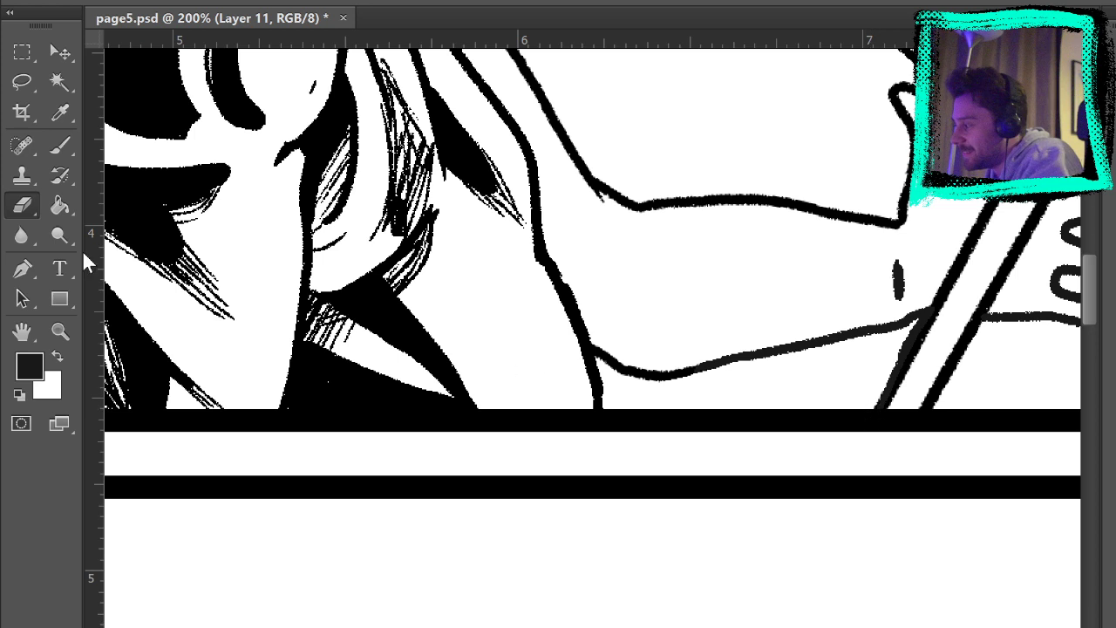
Thicken the forearm's lower contour with the brush and show the blue pencil sketch again.
{"action": "key", "text": "b"}
{"action": "left_click_drag", "start_coordinate": [643, 373], "coordinate": [893, 310]}
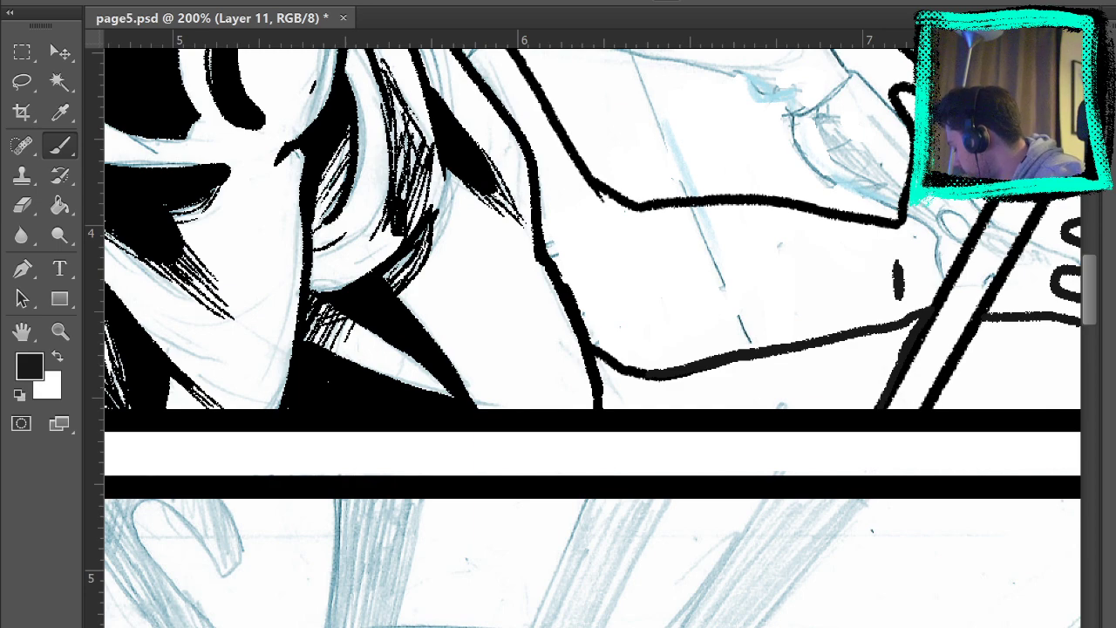
{"action": "left_click_drag", "start_coordinate": [839, 266], "coordinate": [884, 598]}
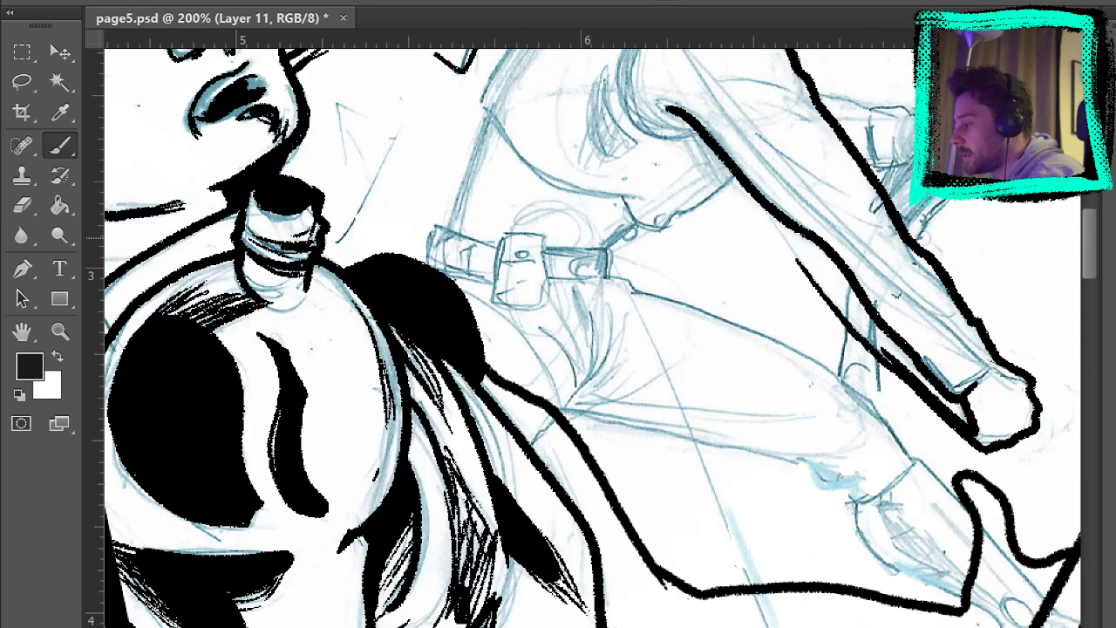
{"action": "left_click_drag", "start_coordinate": [943, 493], "coordinate": [764, 192]}
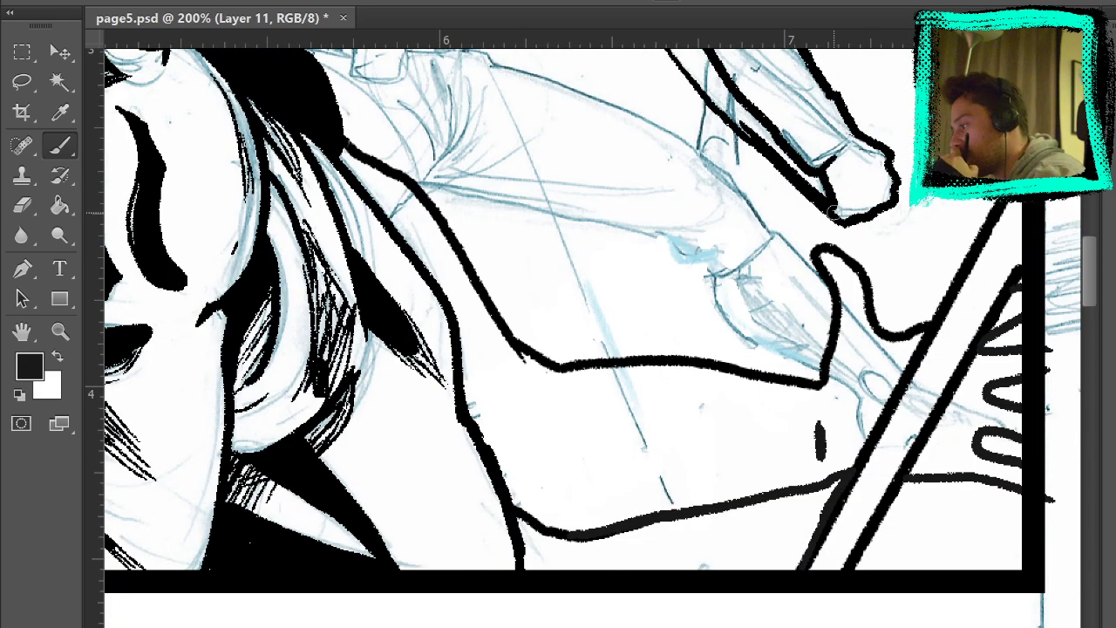
Ink the crouching figure's back from the belt up to the neck, plus the collar's lower edge and the shoulder line.
{"action": "mouse_move", "coordinate": [847, 217]}
{"action": "left_mouse_down"}
{"action": "mouse_move", "coordinate": [976, 436]}
{"action": "mouse_move", "coordinate": [885, 599]}
{"action": "left_mouse_up"}
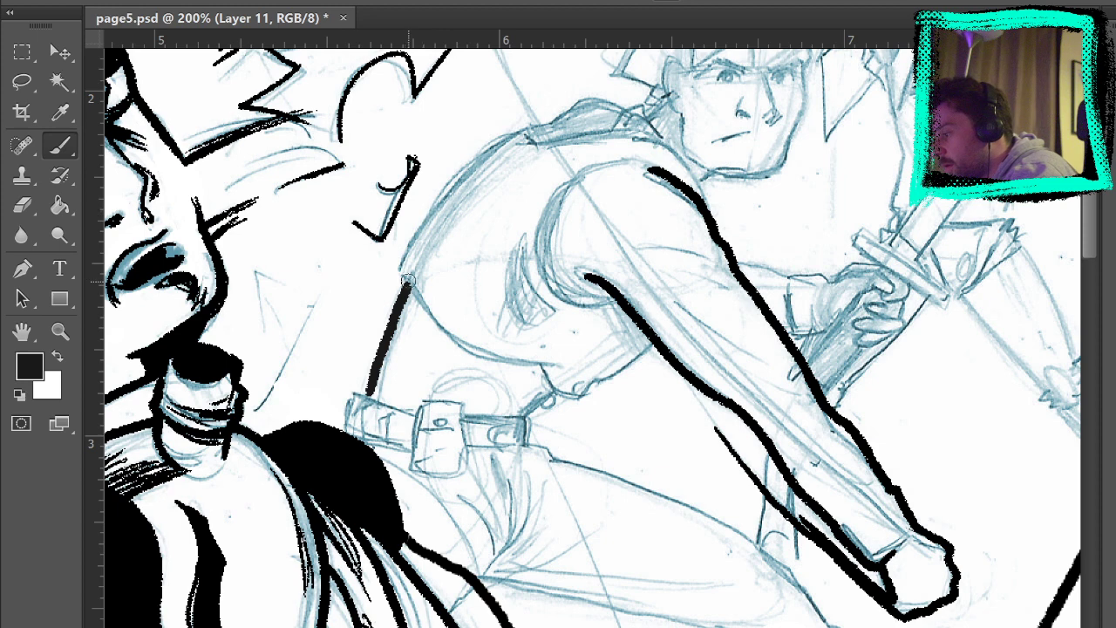
{"action": "mouse_move", "coordinate": [406, 280]}
{"action": "left_mouse_down"}
{"action": "mouse_move", "coordinate": [460, 188]}
{"action": "mouse_move", "coordinate": [520, 132]}
{"action": "mouse_move", "coordinate": [584, 99]}
{"action": "mouse_move", "coordinate": [661, 136]}
{"action": "left_mouse_up"}
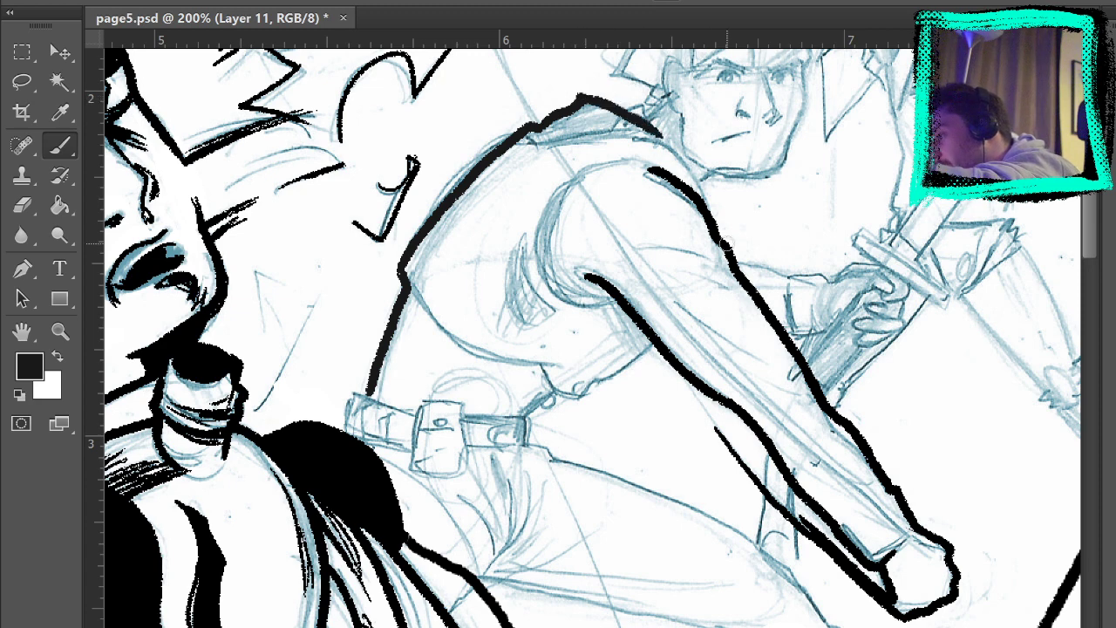
{"action": "key", "text": "ctrl+z"}
{"action": "left_click_drag", "start_coordinate": [585, 99], "coordinate": [664, 137]}
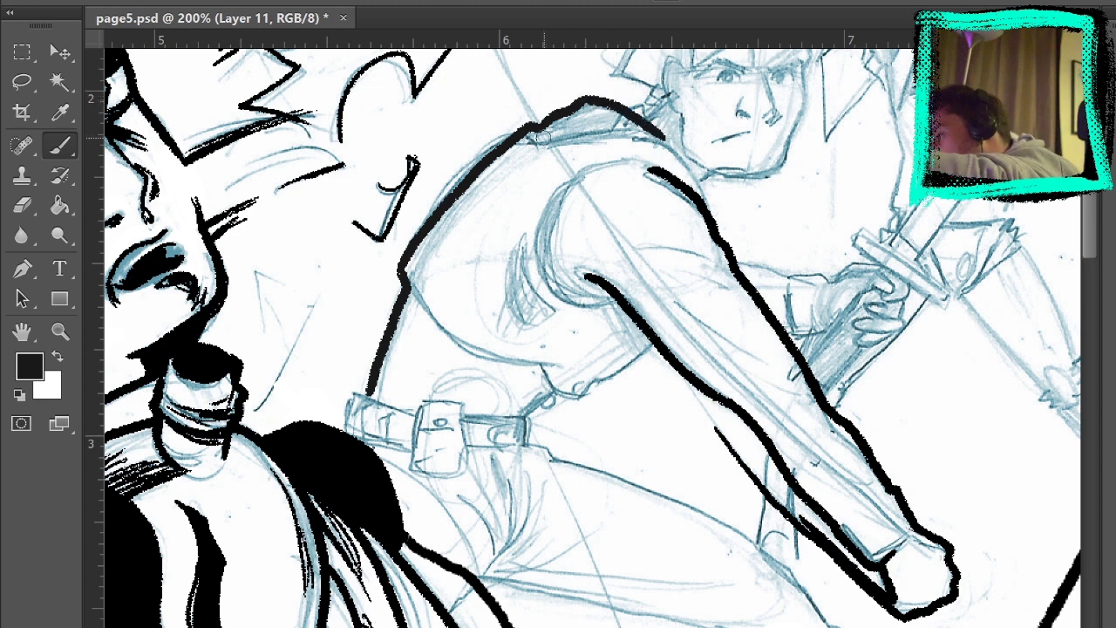
{"action": "mouse_move", "coordinate": [536, 134]}
{"action": "left_mouse_down"}
{"action": "mouse_move", "coordinate": [687, 148]}
{"action": "mouse_move", "coordinate": [715, 214]}
{"action": "left_mouse_up"}
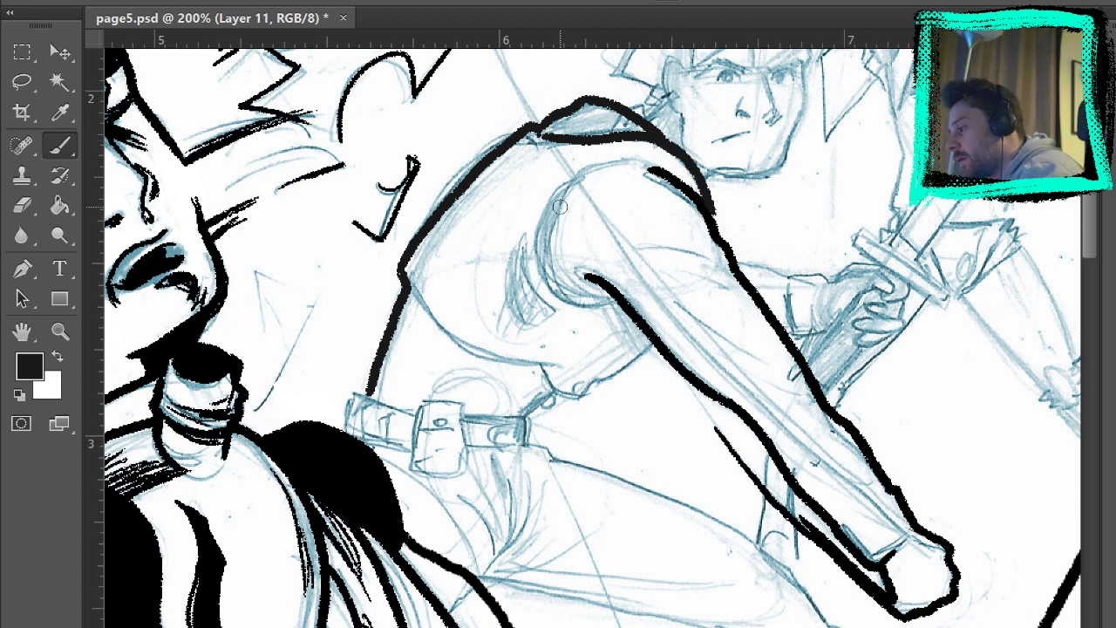
Paint a solid dark shadow at the figure's armpit and ink the torso's ragged lower edge and the belt's outer end.
{"action": "mouse_move", "coordinate": [560, 205]}
{"action": "left_mouse_down"}
{"action": "mouse_move", "coordinate": [549, 252]}
{"action": "mouse_move", "coordinate": [581, 301]}
{"action": "mouse_move", "coordinate": [599, 300]}
{"action": "mouse_move", "coordinate": [548, 214]}
{"action": "mouse_move", "coordinate": [541, 251]}
{"action": "mouse_move", "coordinate": [557, 298]}
{"action": "mouse_move", "coordinate": [603, 305]}
{"action": "left_mouse_up"}
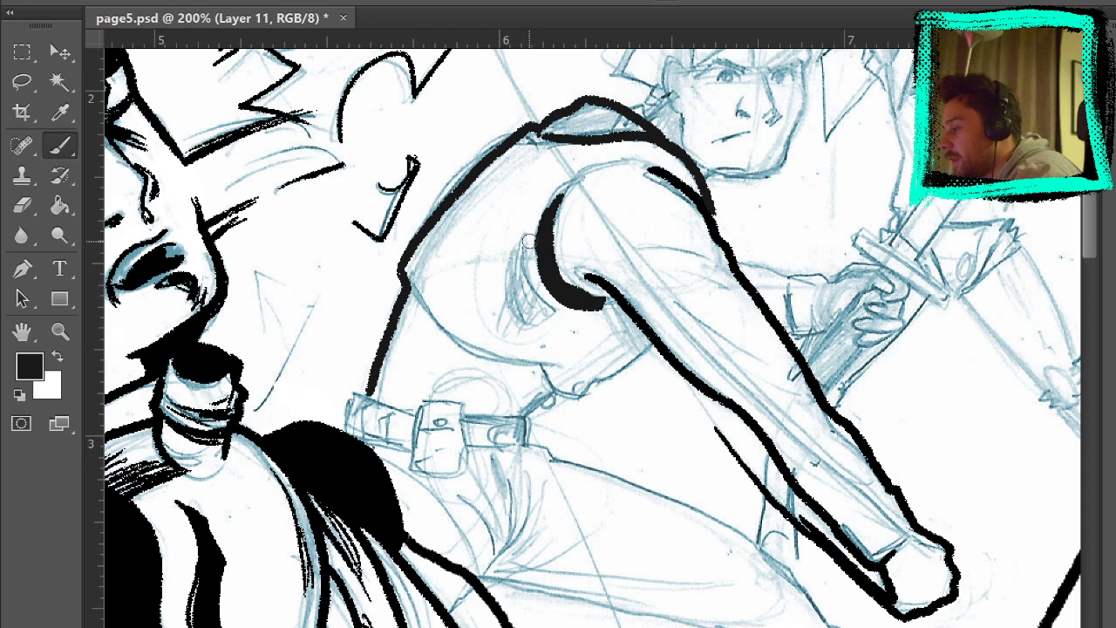
{"action": "mouse_move", "coordinate": [539, 228]}
{"action": "left_mouse_down"}
{"action": "mouse_move", "coordinate": [518, 253]}
{"action": "mouse_move", "coordinate": [521, 320]}
{"action": "mouse_move", "coordinate": [556, 296]}
{"action": "mouse_move", "coordinate": [531, 319]}
{"action": "mouse_move", "coordinate": [527, 262]}
{"action": "left_mouse_up"}
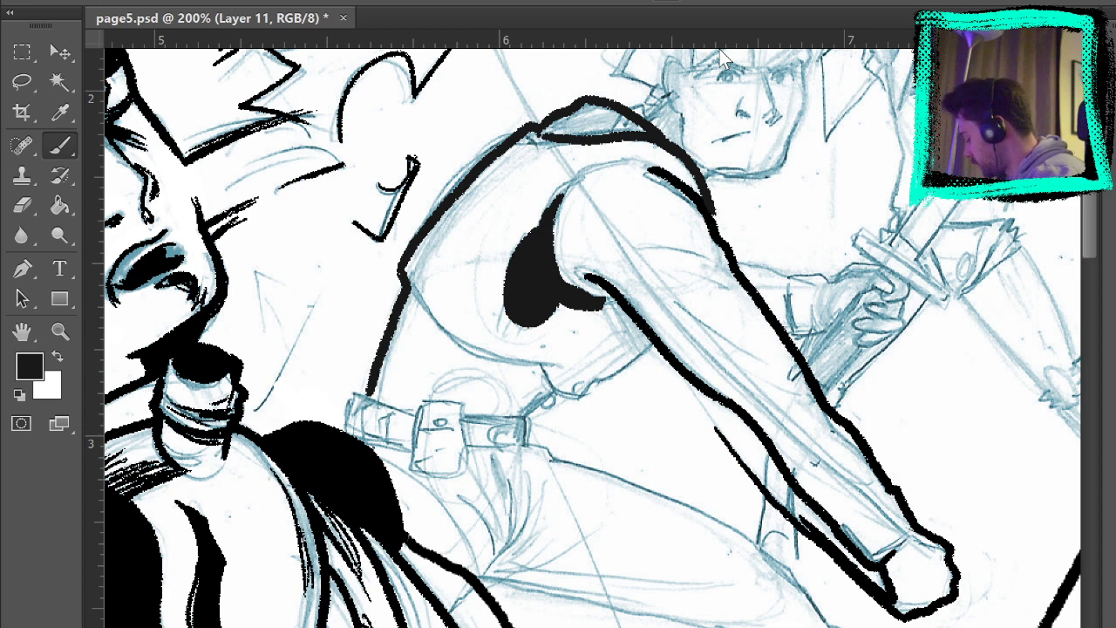
{"action": "mouse_move", "coordinate": [550, 390]}
{"action": "left_mouse_down"}
{"action": "mouse_move", "coordinate": [525, 413]}
{"action": "mouse_move", "coordinate": [573, 399]}
{"action": "mouse_move", "coordinate": [655, 345]}
{"action": "left_mouse_up"}
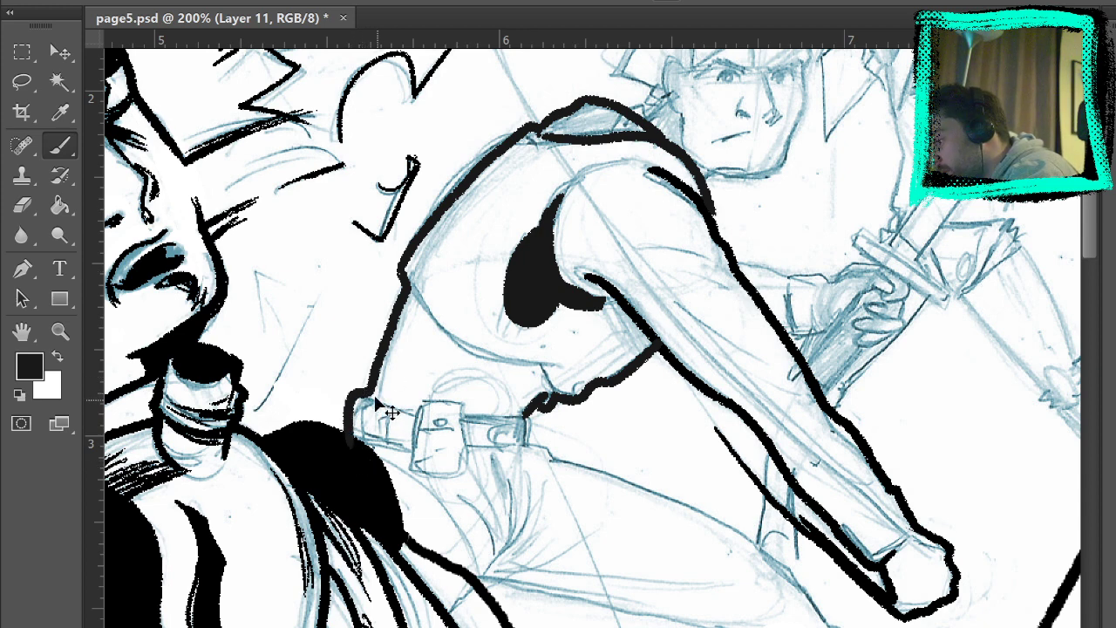
{"action": "left_click_drag", "start_coordinate": [361, 394], "coordinate": [344, 450]}
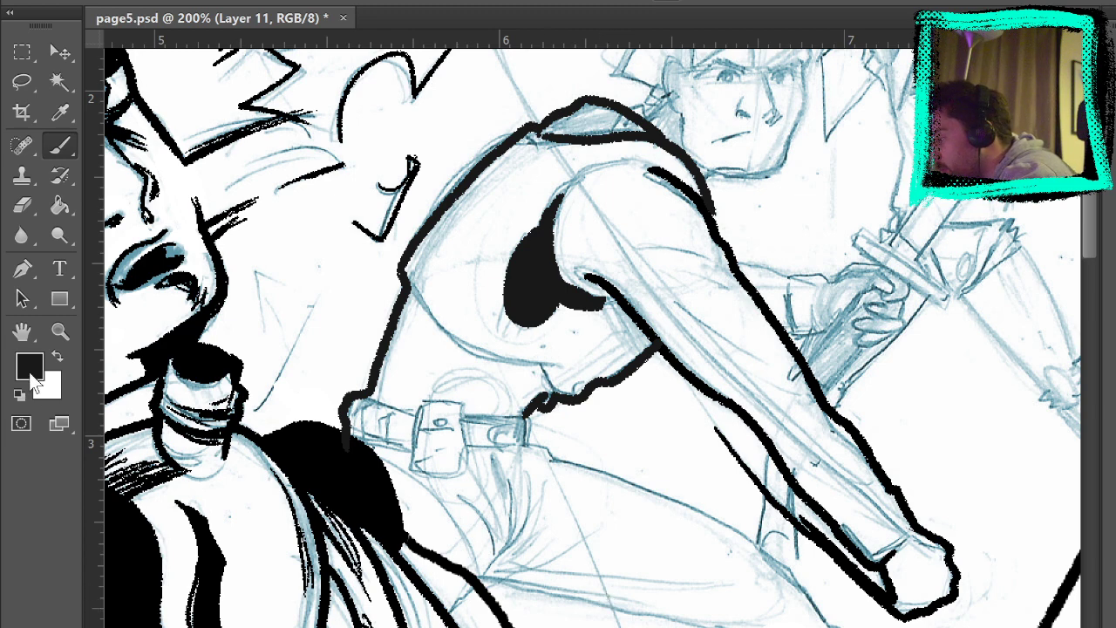
Set the foreground colour to pure black and fill the dark grey armpit shadow, forearm and hand lines with it.
{"action": "left_click", "coordinate": [54, 208]}
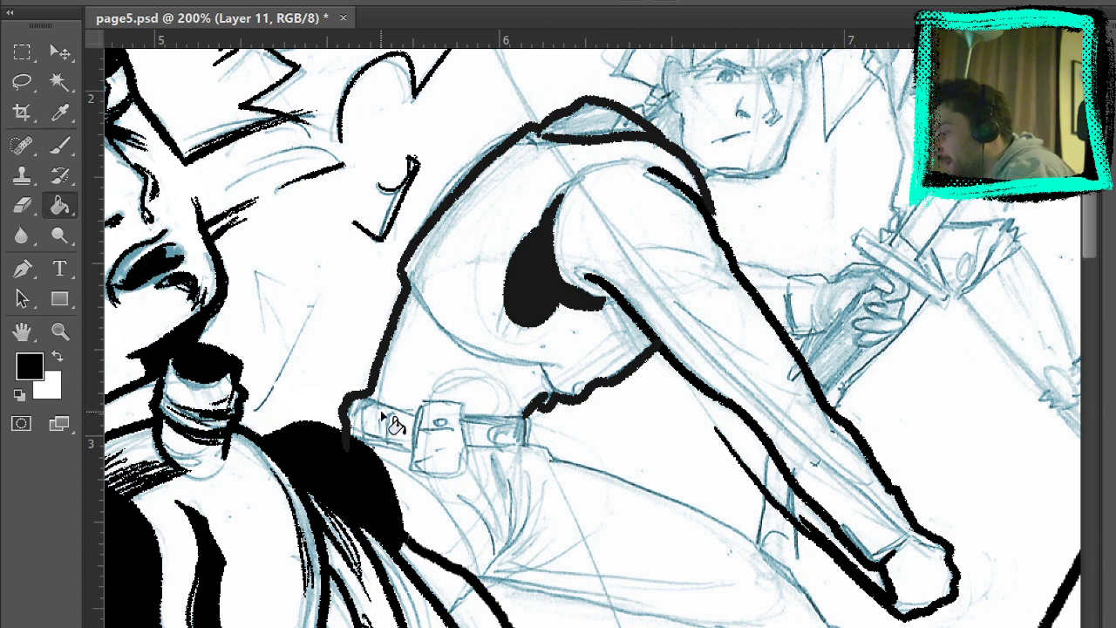
{"action": "left_click", "coordinate": [551, 296]}
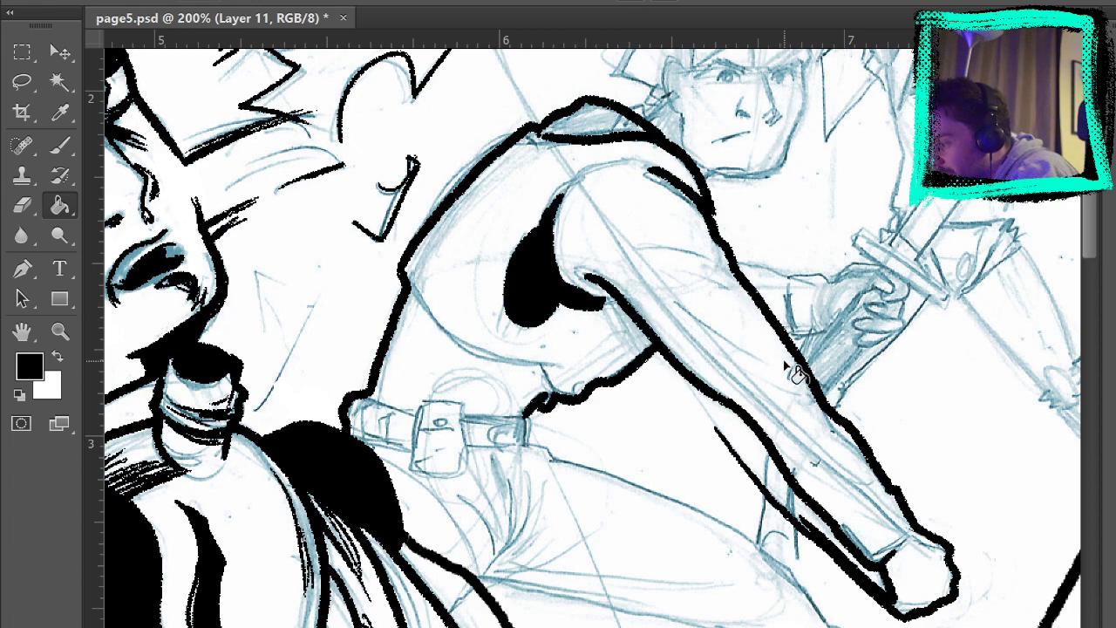
{"action": "left_click_drag", "start_coordinate": [942, 438], "coordinate": [810, 64]}
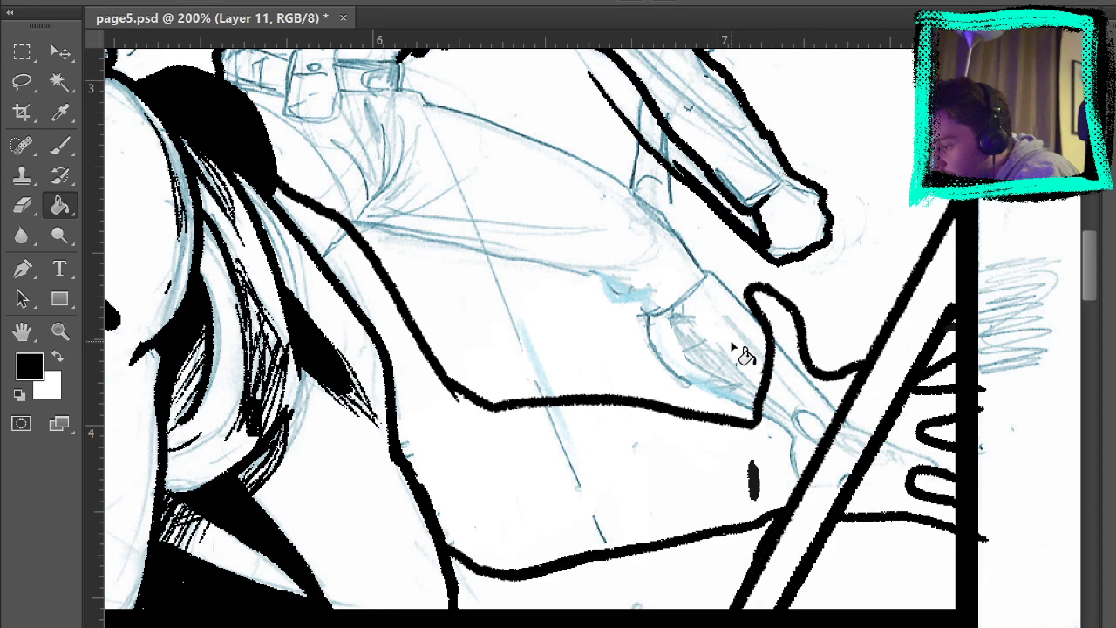
{"action": "left_click_drag", "start_coordinate": [745, 353], "coordinate": [851, 505]}
Ink the crouching figure's waist below the belt and the leg's upper contour down past the knee to the outstretched thumb.
{"action": "left_click", "coordinate": [59, 147]}
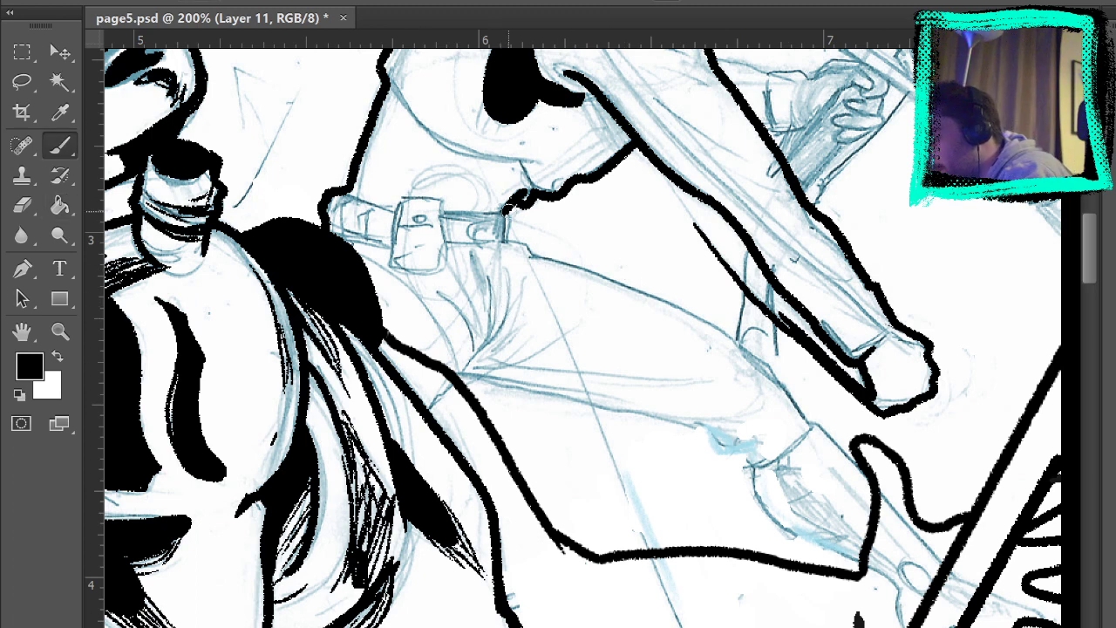
{"action": "left_click_drag", "start_coordinate": [509, 211], "coordinate": [528, 250]}
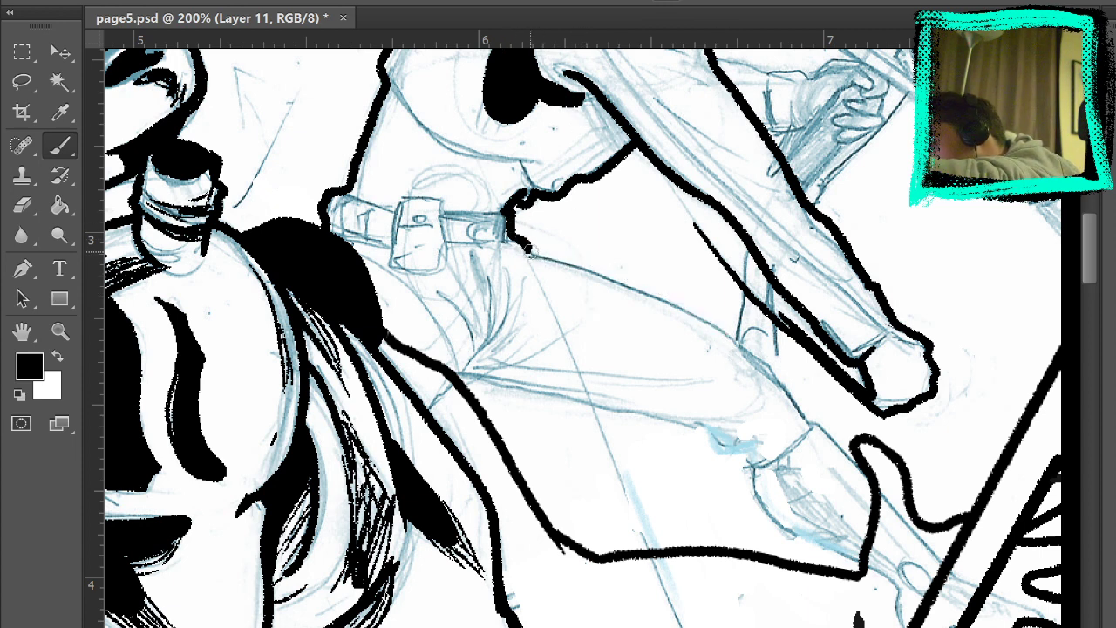
{"action": "mouse_move", "coordinate": [532, 248]}
{"action": "left_mouse_down"}
{"action": "mouse_move", "coordinate": [712, 326]}
{"action": "mouse_move", "coordinate": [539, 252]}
{"action": "mouse_move", "coordinate": [683, 302]}
{"action": "mouse_move", "coordinate": [740, 339]}
{"action": "mouse_move", "coordinate": [879, 481]}
{"action": "left_mouse_up"}
{"action": "key", "text": "ctrl+z"}
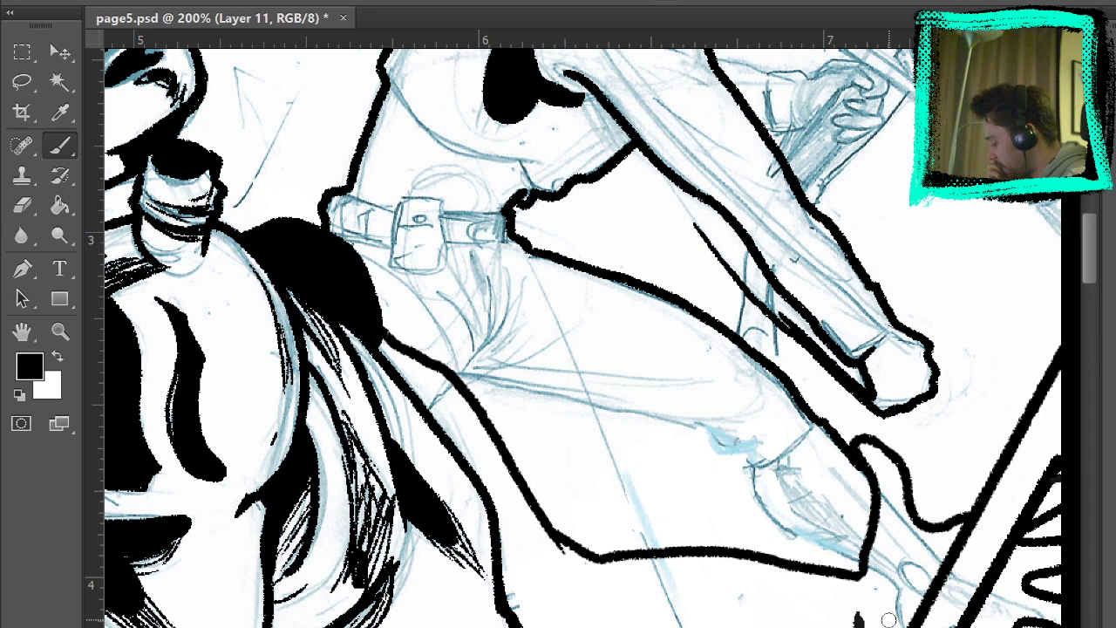
Ink the short crotch crease and the thigh's underside toward the knee, undoing the strokes at the back of the knee.
{"action": "left_click_drag", "start_coordinate": [1088, 248], "coordinate": [1088, 155]}
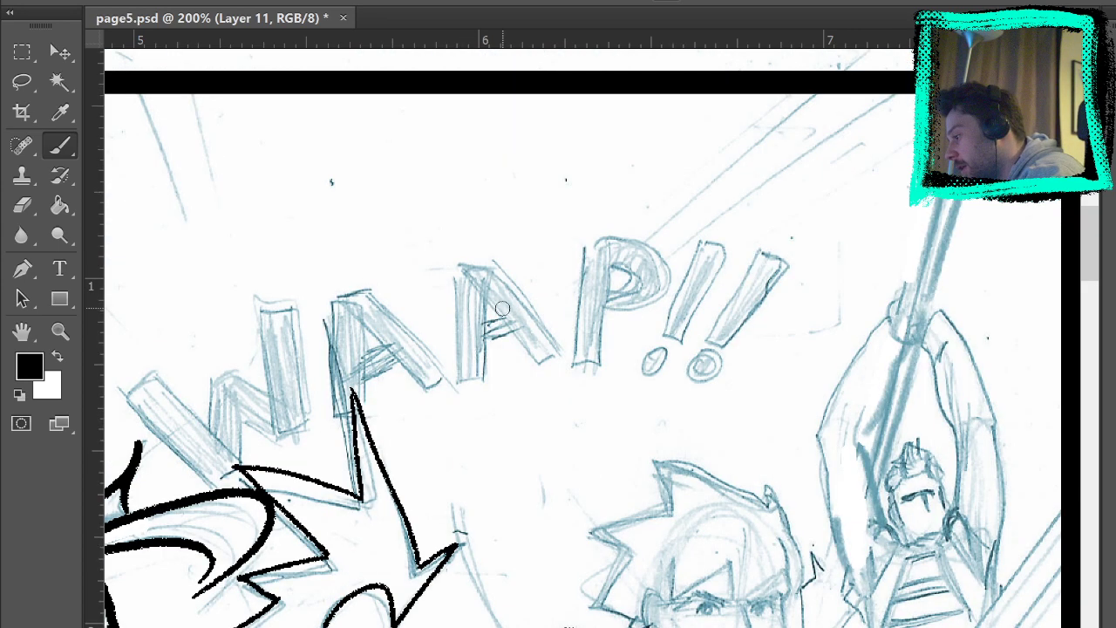
{"action": "left_click_drag", "start_coordinate": [534, 605], "coordinate": [567, 129]}
{"action": "left_click_drag", "start_coordinate": [648, 384], "coordinate": [639, 149]}
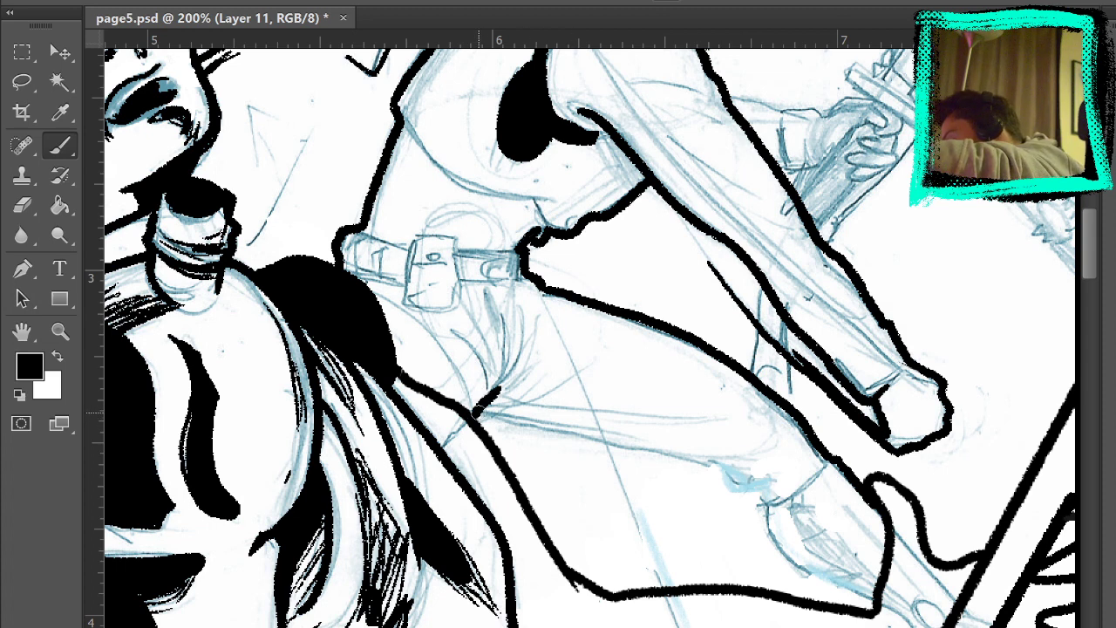
{"action": "left_click_drag", "start_coordinate": [491, 416], "coordinate": [567, 433]}
{"action": "key", "text": "ctrl+z"}
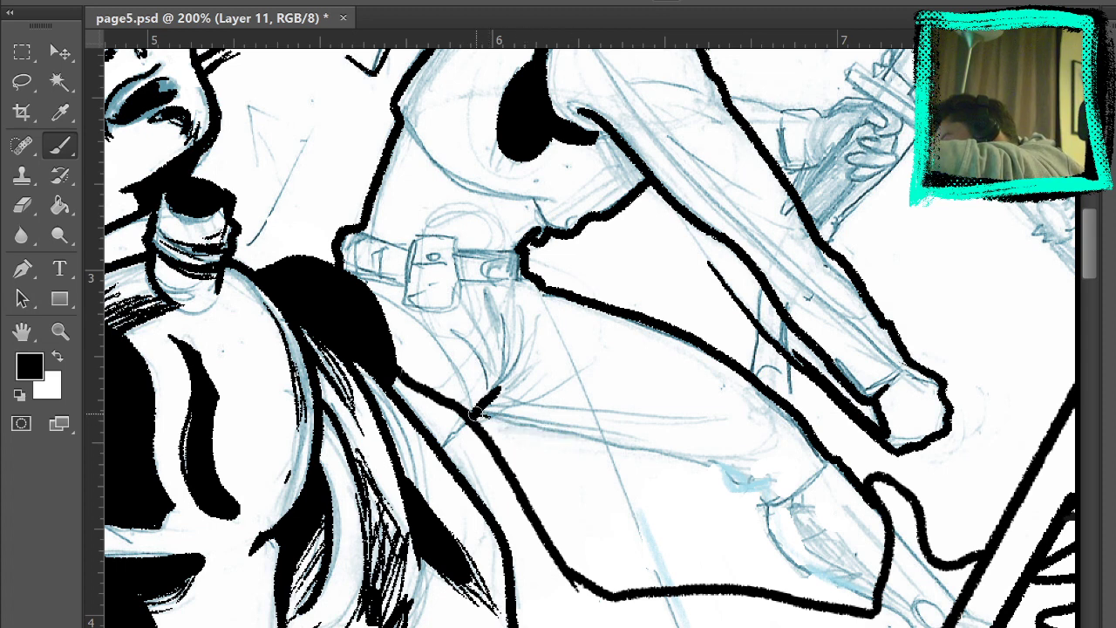
{"action": "mouse_move", "coordinate": [477, 414]}
{"action": "left_mouse_down"}
{"action": "mouse_move", "coordinate": [709, 461]}
{"action": "mouse_move", "coordinate": [761, 495]}
{"action": "left_mouse_up"}
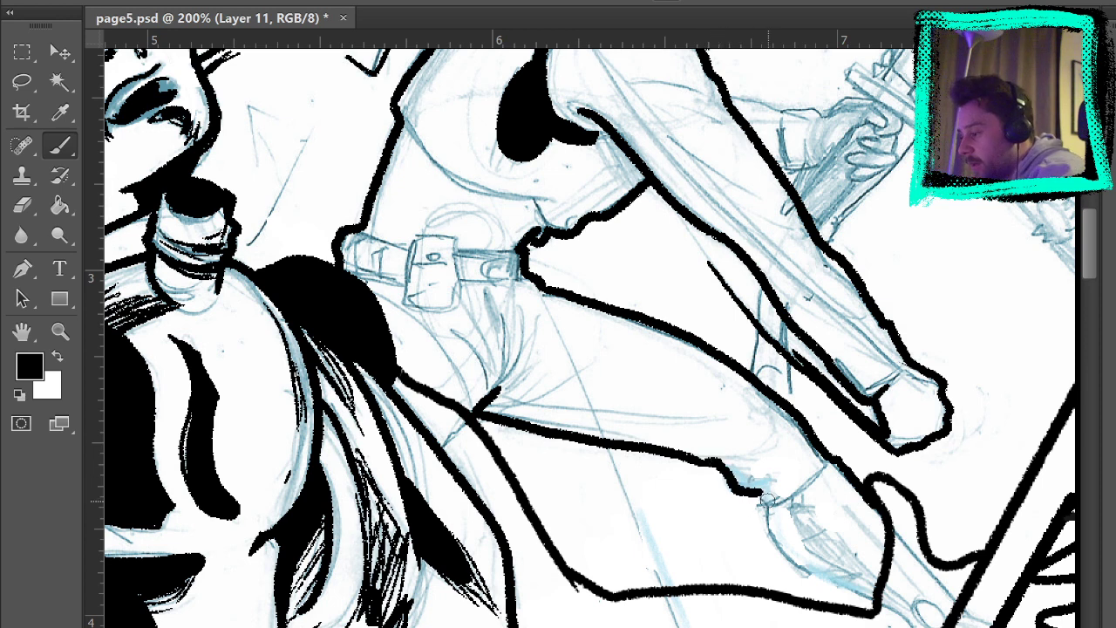
{"action": "key", "text": "ctrl+alt+z"}
{"action": "key", "text": "ctrl+alt+z"}
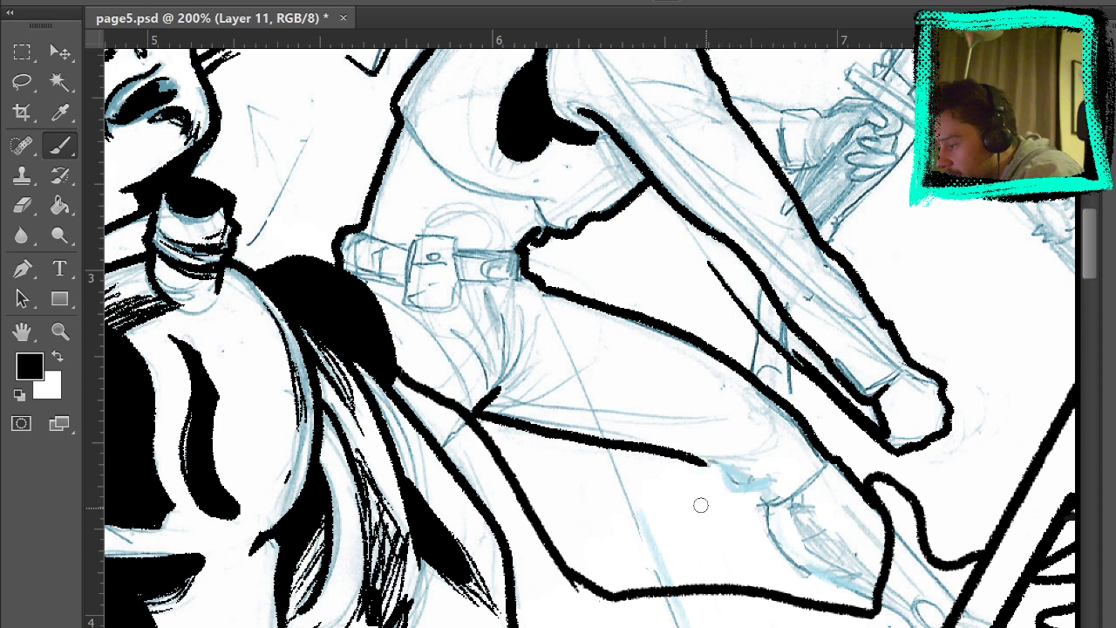
Ink the ragged trouser hem of the crouching figure's bent leg and the outline of the calf below it.
{"action": "mouse_move", "coordinate": [716, 461]}
{"action": "left_mouse_down"}
{"action": "mouse_move", "coordinate": [770, 504]}
{"action": "mouse_move", "coordinate": [818, 473]}
{"action": "left_mouse_up"}
{"action": "mouse_move", "coordinate": [769, 505]}
{"action": "left_mouse_down"}
{"action": "mouse_move", "coordinate": [782, 543]}
{"action": "mouse_move", "coordinate": [847, 594]}
{"action": "left_mouse_up"}
{"action": "key", "text": "ctrl+z"}
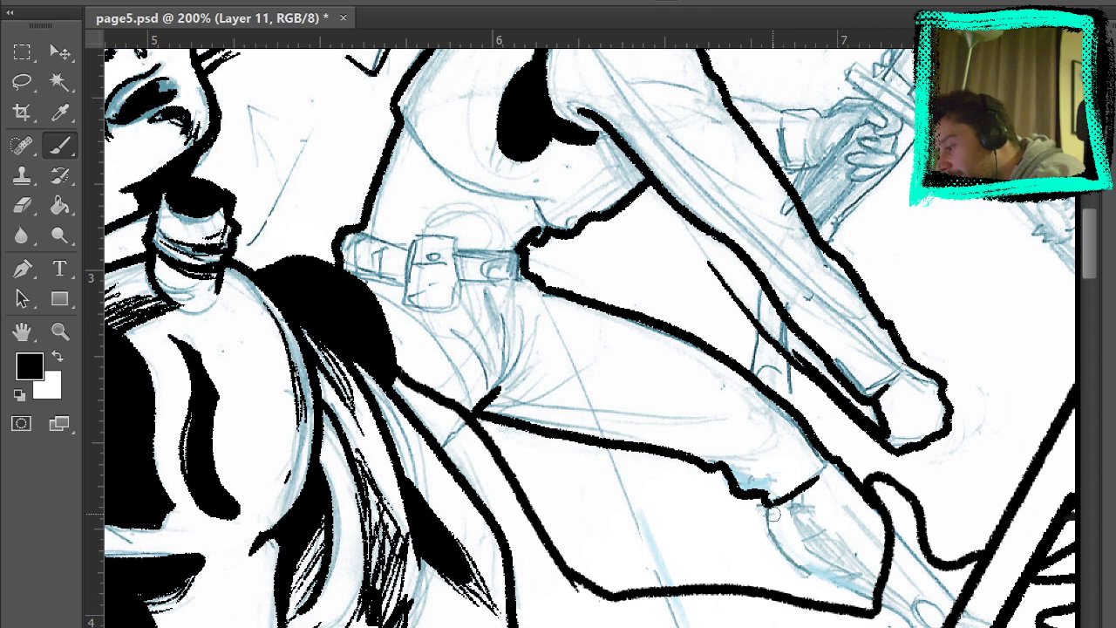
{"action": "mouse_move", "coordinate": [768, 505]}
{"action": "left_mouse_down"}
{"action": "mouse_move", "coordinate": [802, 564]}
{"action": "mouse_move", "coordinate": [874, 608]}
{"action": "left_mouse_up"}
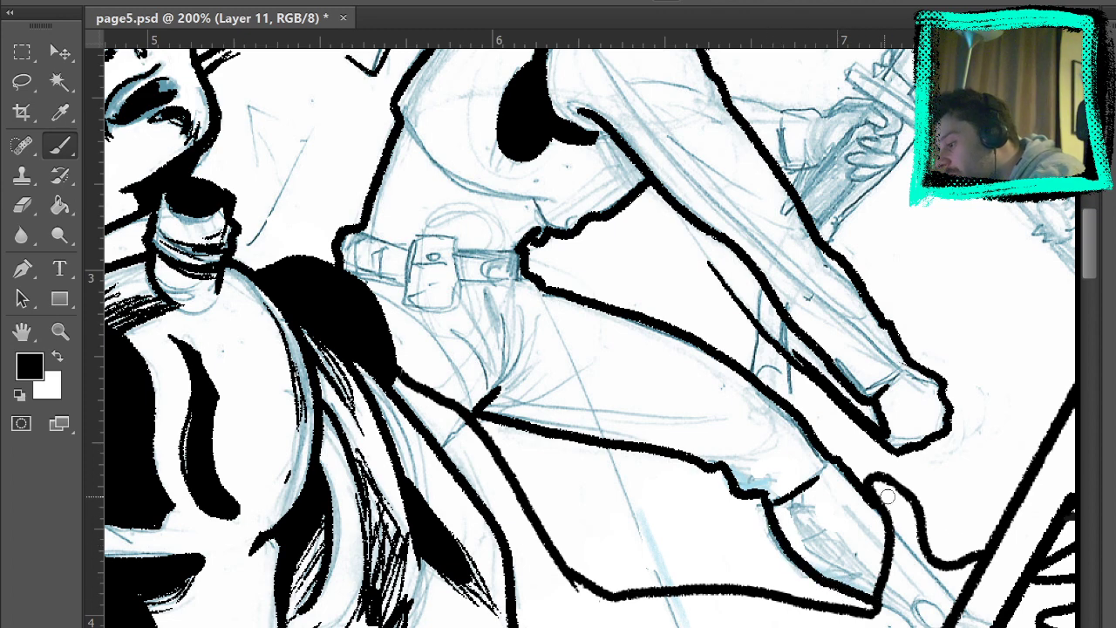
Ink the crouching figure's face outline from the ear along the jaw and chin up to the temple.
{"action": "mouse_move", "coordinate": [994, 469]}
{"action": "left_mouse_down"}
{"action": "mouse_move", "coordinate": [1021, 442]}
{"action": "mouse_move", "coordinate": [884, 314]}
{"action": "mouse_move", "coordinate": [922, 335]}
{"action": "mouse_move", "coordinate": [1011, 480]}
{"action": "left_mouse_up"}
{"action": "left_click_drag", "start_coordinate": [849, 302], "coordinate": [939, 462]}
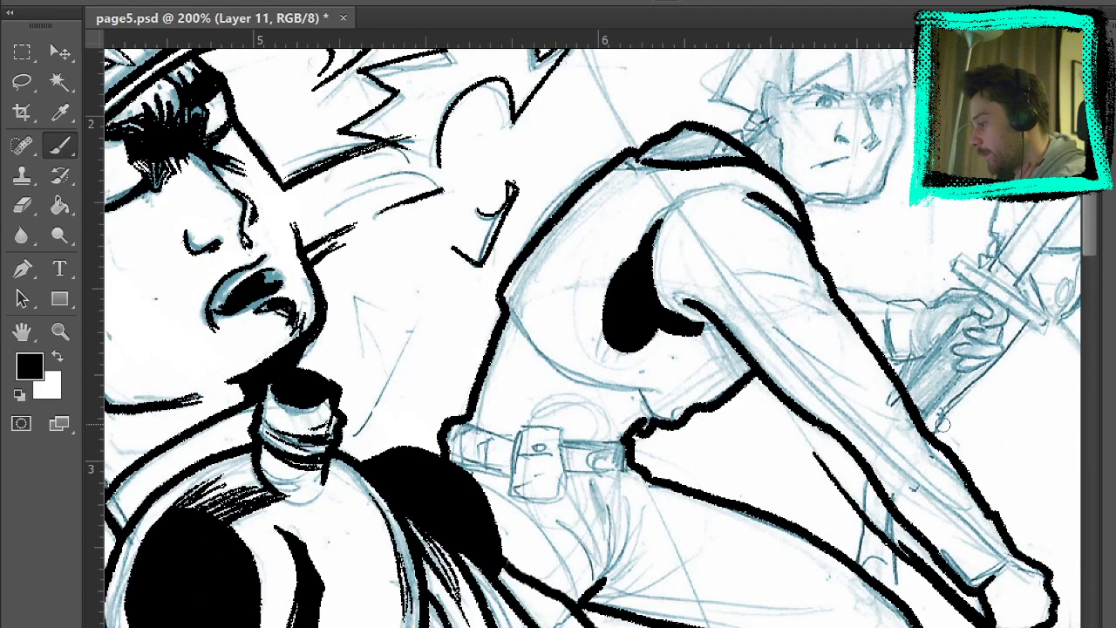
{"action": "mouse_move", "coordinate": [942, 424]}
{"action": "left_mouse_down"}
{"action": "mouse_move", "coordinate": [829, 398]}
{"action": "mouse_move", "coordinate": [704, 348]}
{"action": "left_mouse_up"}
{"action": "mouse_move", "coordinate": [684, 231]}
{"action": "left_mouse_down"}
{"action": "mouse_move", "coordinate": [693, 288]}
{"action": "mouse_move", "coordinate": [695, 321]}
{"action": "left_mouse_up"}
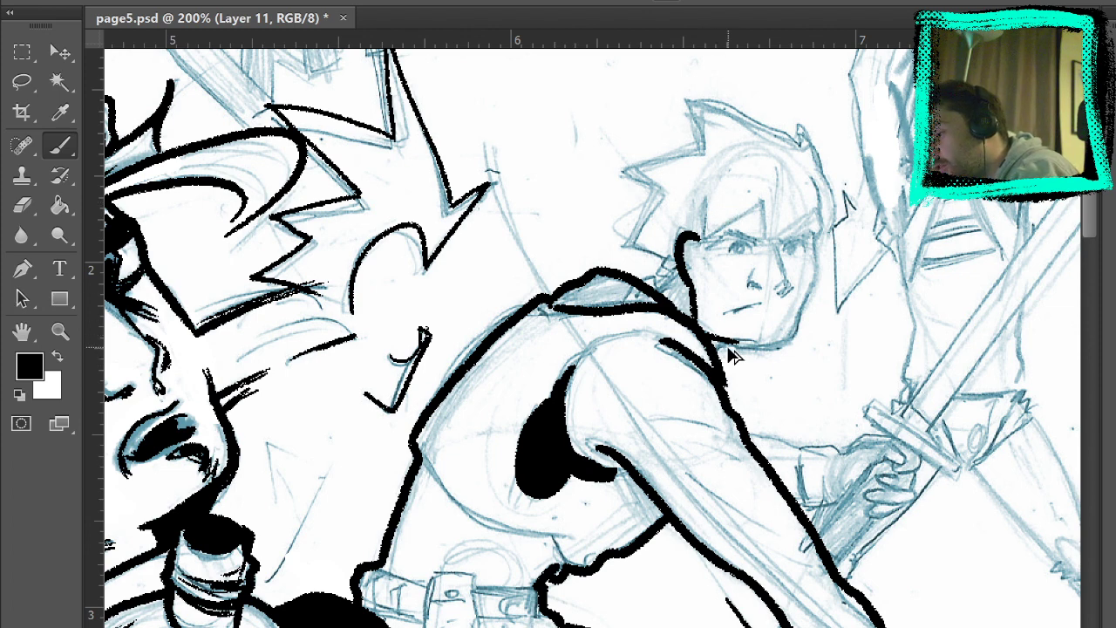
{"action": "key", "text": "ctrl+z"}
{"action": "mouse_move", "coordinate": [710, 339]}
{"action": "left_mouse_down"}
{"action": "mouse_move", "coordinate": [782, 347]}
{"action": "mouse_move", "coordinate": [802, 327]}
{"action": "mouse_move", "coordinate": [820, 232]}
{"action": "left_mouse_up"}
{"action": "key", "text": "ctrl+z"}
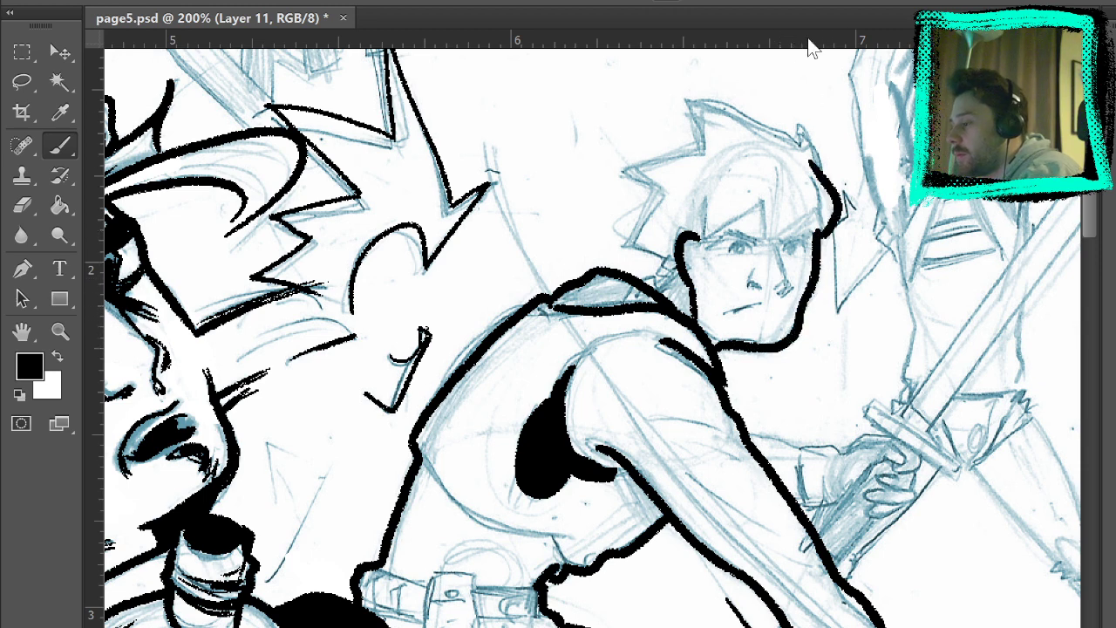
Ink the crouching figure's spiky hair outline from the temple over the crown to the back of the neck.
{"action": "mouse_move", "coordinate": [822, 234]}
{"action": "left_mouse_down"}
{"action": "mouse_move", "coordinate": [837, 188]}
{"action": "mouse_move", "coordinate": [810, 130]}
{"action": "left_mouse_up"}
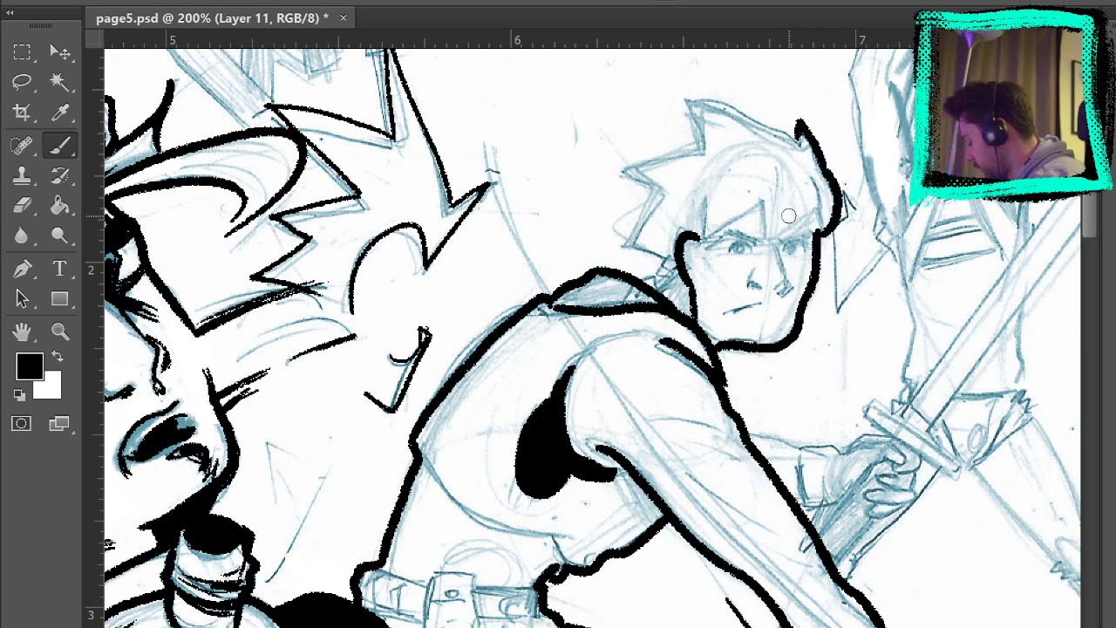
{"action": "left_click_drag", "start_coordinate": [686, 95], "coordinate": [797, 138]}
{"action": "mouse_move", "coordinate": [687, 92]}
{"action": "left_mouse_down"}
{"action": "mouse_move", "coordinate": [700, 140]}
{"action": "mouse_move", "coordinate": [609, 174]}
{"action": "mouse_move", "coordinate": [623, 185]}
{"action": "mouse_move", "coordinate": [609, 174]}
{"action": "mouse_move", "coordinate": [683, 155]}
{"action": "mouse_move", "coordinate": [637, 235]}
{"action": "mouse_move", "coordinate": [668, 251]}
{"action": "mouse_move", "coordinate": [640, 283]}
{"action": "left_mouse_up"}
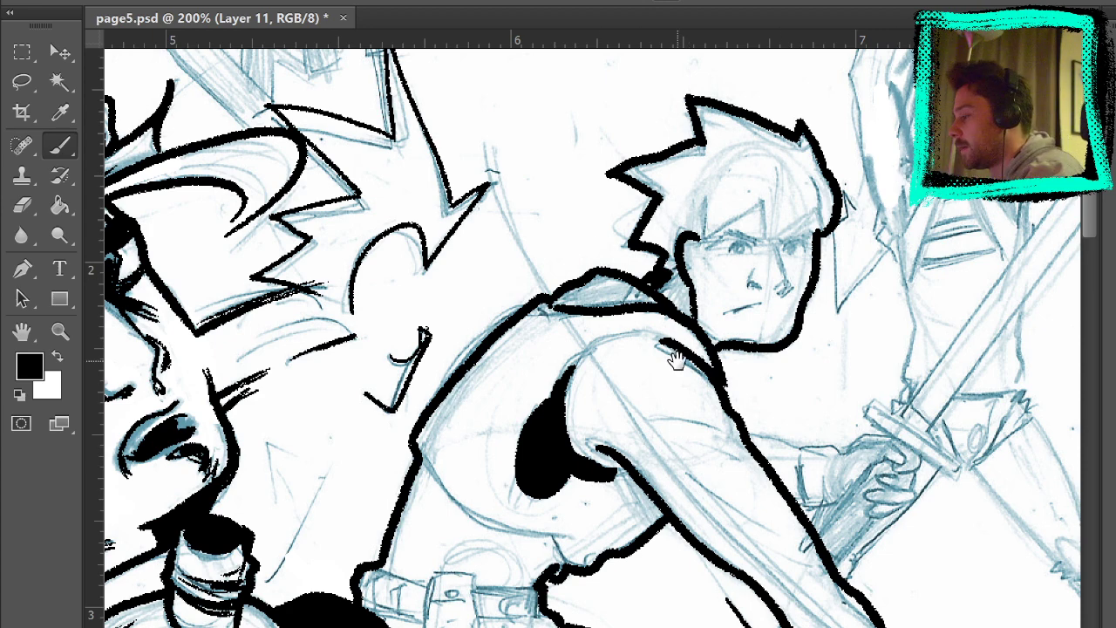
Ink the upper edge of the crouching figure's far forearm, from behind the near arm to the sword hand.
{"action": "left_click_drag", "start_coordinate": [676, 361], "coordinate": [648, 125]}
{"action": "left_click_drag", "start_coordinate": [800, 218], "coordinate": [795, 192]}
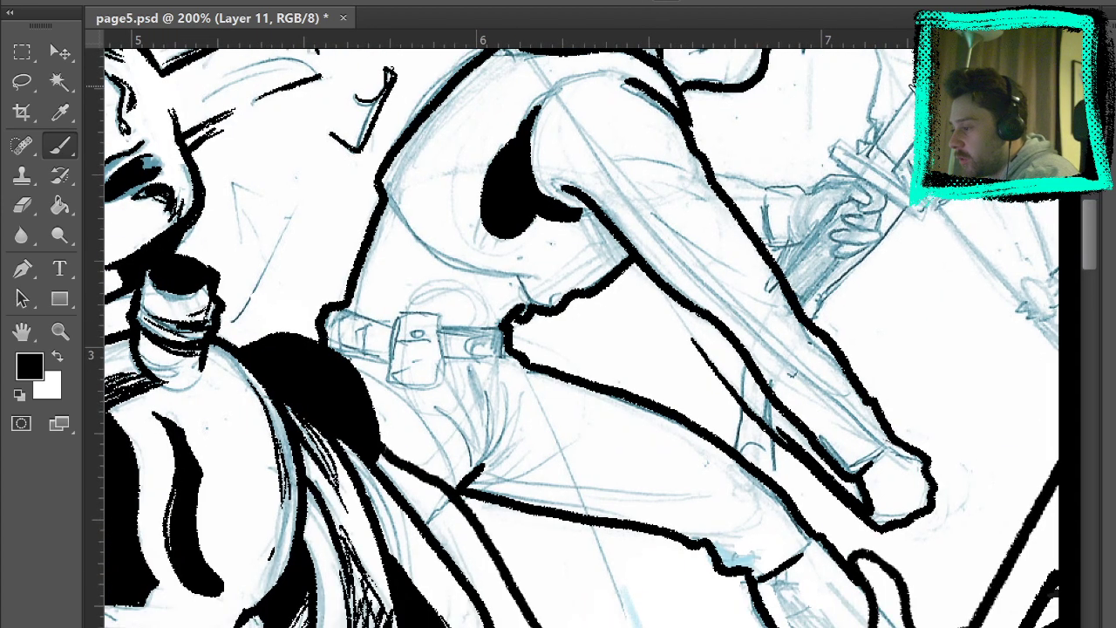
{"action": "left_click_drag", "start_coordinate": [904, 192], "coordinate": [777, 222]}
{"action": "left_click_drag", "start_coordinate": [847, 267], "coordinate": [818, 352]}
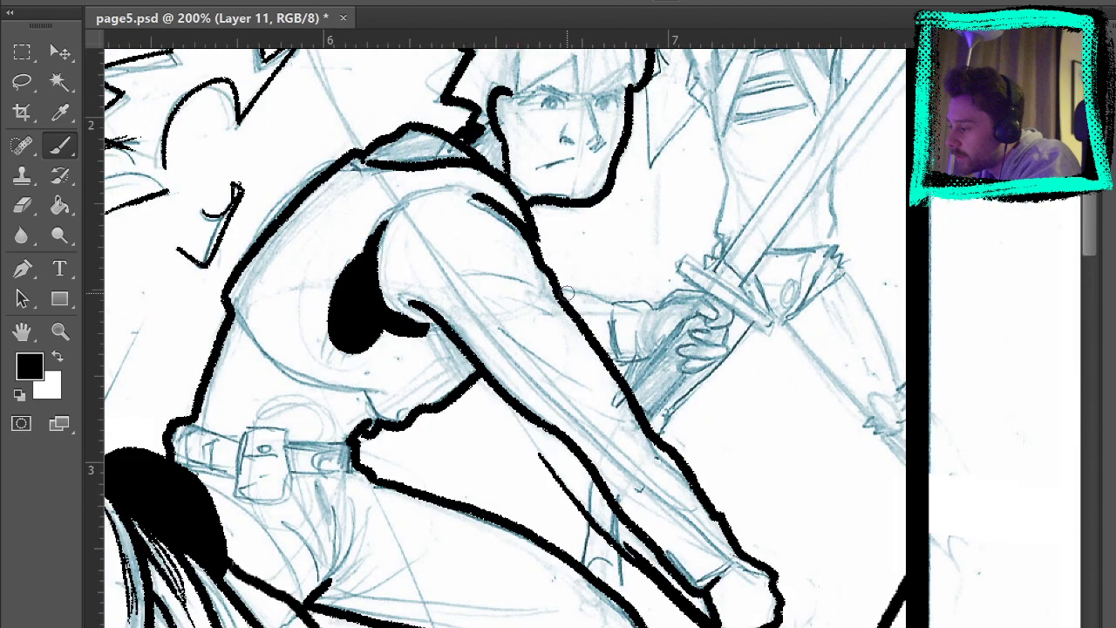
{"action": "mouse_move", "coordinate": [559, 290]}
{"action": "left_mouse_down"}
{"action": "mouse_move", "coordinate": [659, 309]}
{"action": "mouse_move", "coordinate": [611, 307]}
{"action": "mouse_move", "coordinate": [654, 303]}
{"action": "left_mouse_up"}
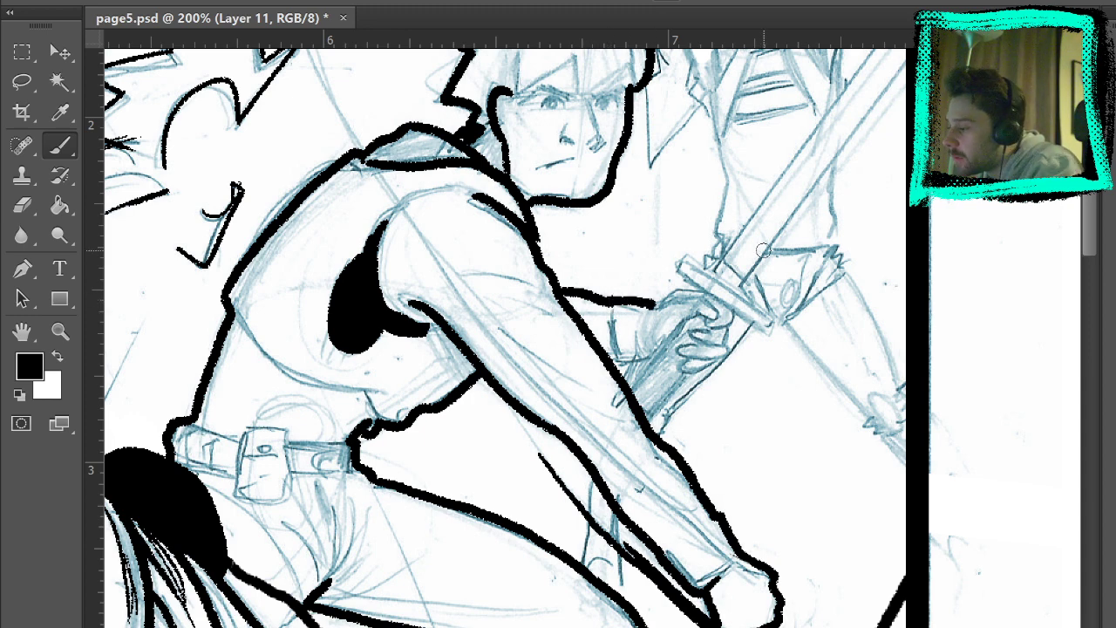
Ink the top of the sword hand and the outline of the sword's crossguard.
{"action": "mouse_move", "coordinate": [656, 302]}
{"action": "left_mouse_down"}
{"action": "mouse_move", "coordinate": [715, 290]}
{"action": "mouse_move", "coordinate": [773, 331]}
{"action": "left_mouse_up"}
{"action": "key", "text": "e"}
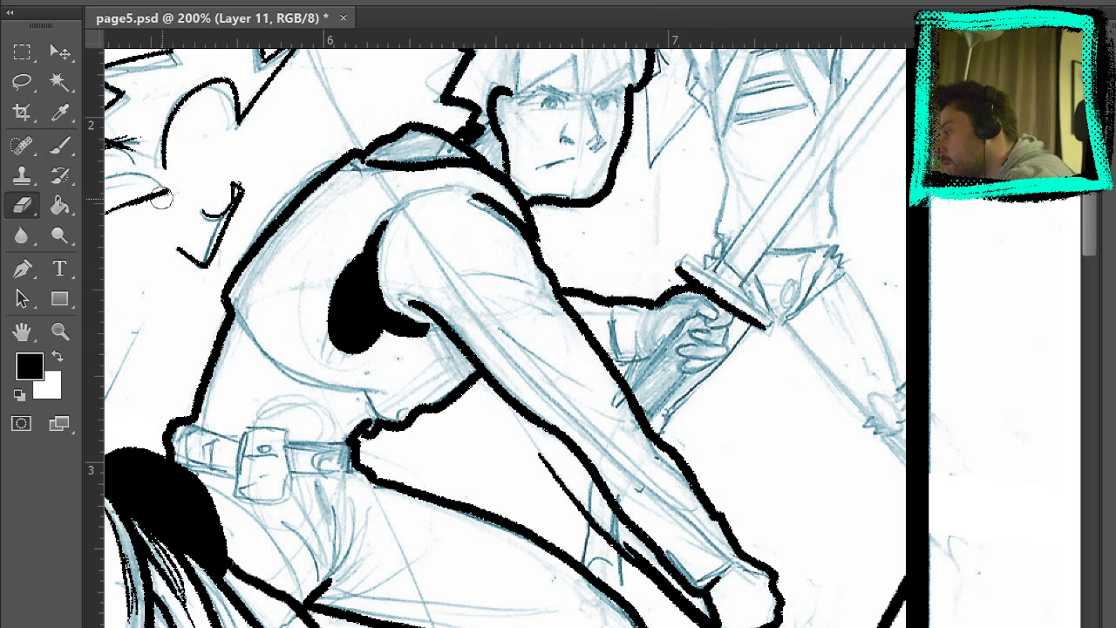
{"action": "key", "text": "b"}
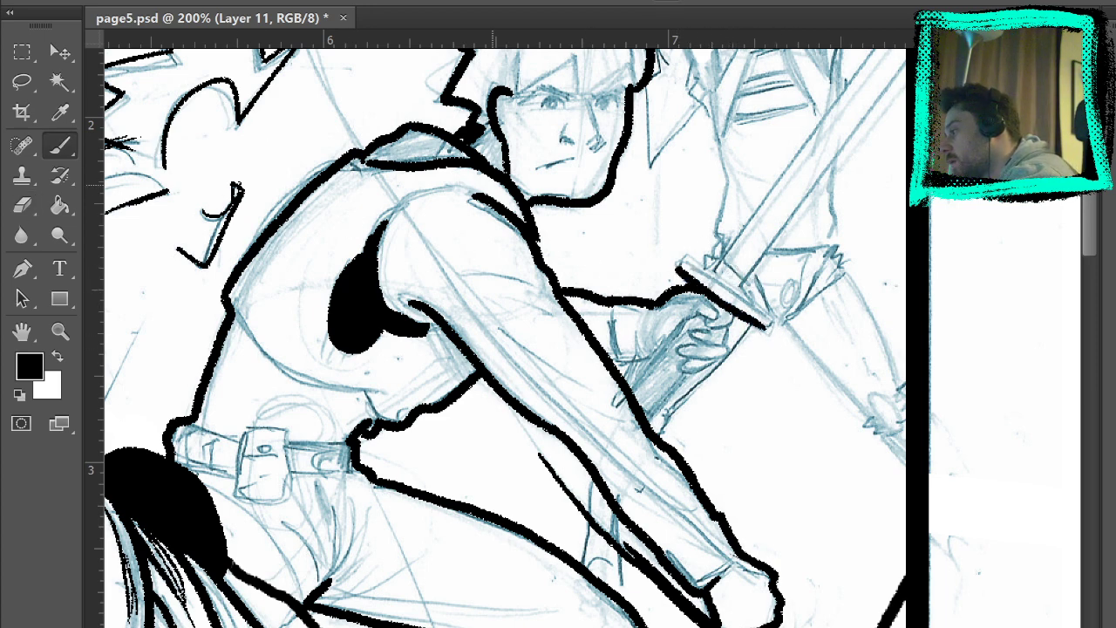
{"action": "left_click_drag", "start_coordinate": [675, 267], "coordinate": [765, 330]}
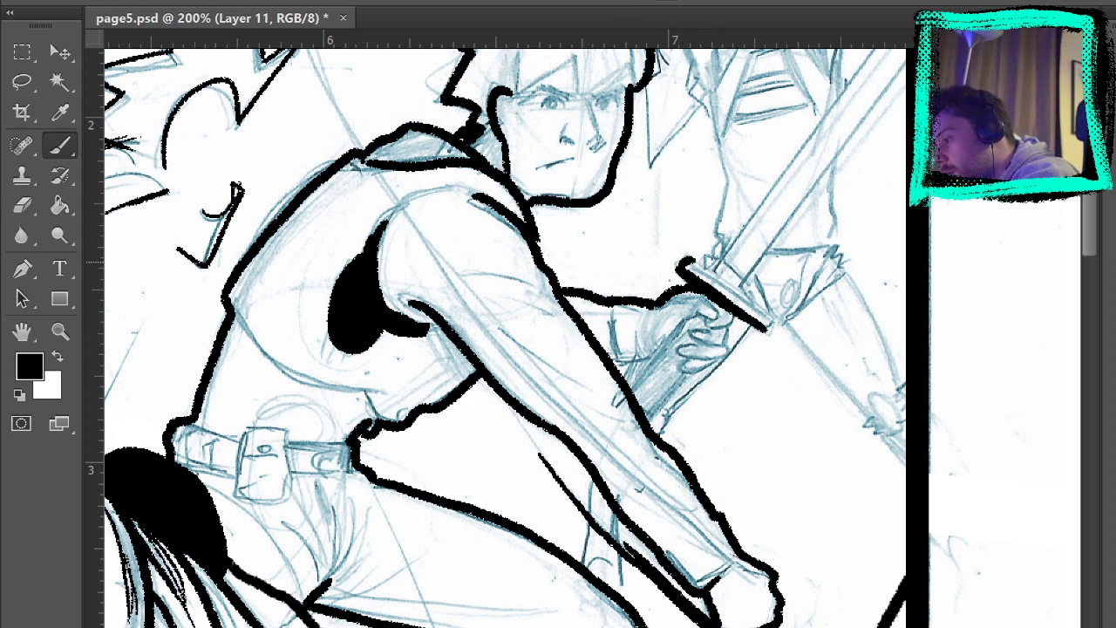
{"action": "left_click_drag", "start_coordinate": [693, 258], "coordinate": [760, 305]}
{"action": "key", "text": "ctrl+z"}
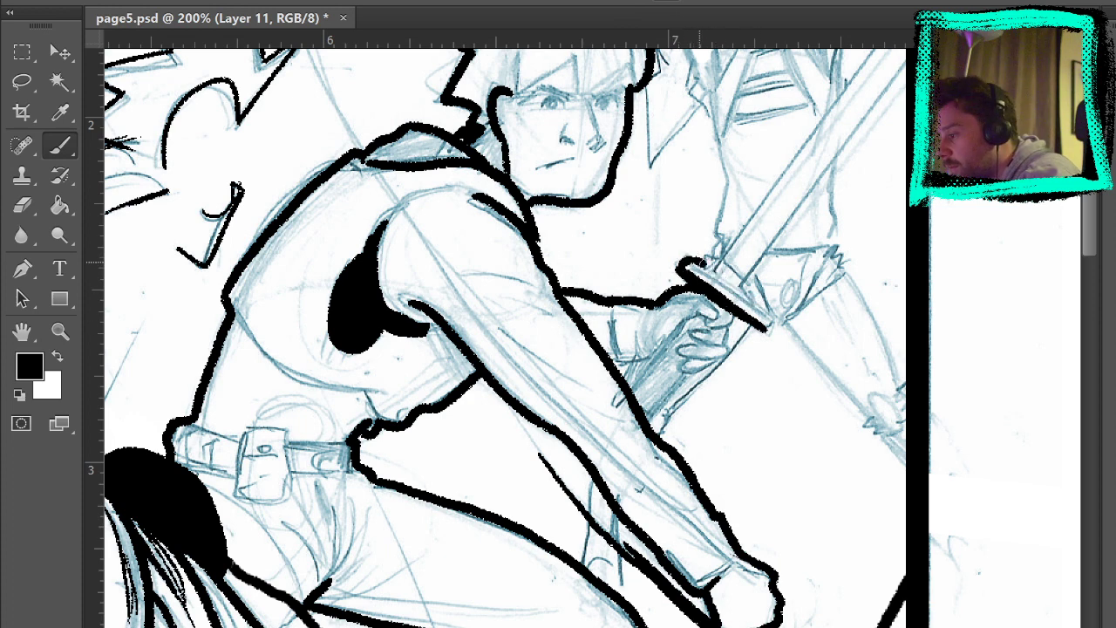
{"action": "left_click_drag", "start_coordinate": [701, 261], "coordinate": [770, 314]}
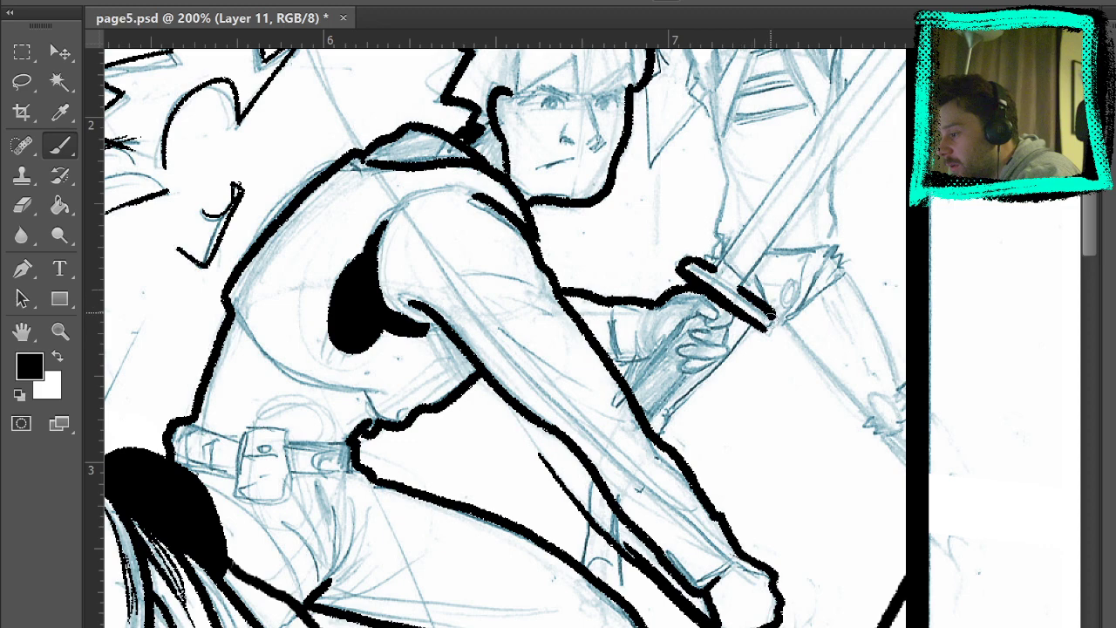
Ink the upper edge of the sword blade from the crossguard to the panel border, redoing strokes that miss the sketch.
{"action": "left_click_drag", "start_coordinate": [718, 269], "coordinate": [731, 247]}
{"action": "left_click_drag", "start_coordinate": [812, 149], "coordinate": [634, 357]}
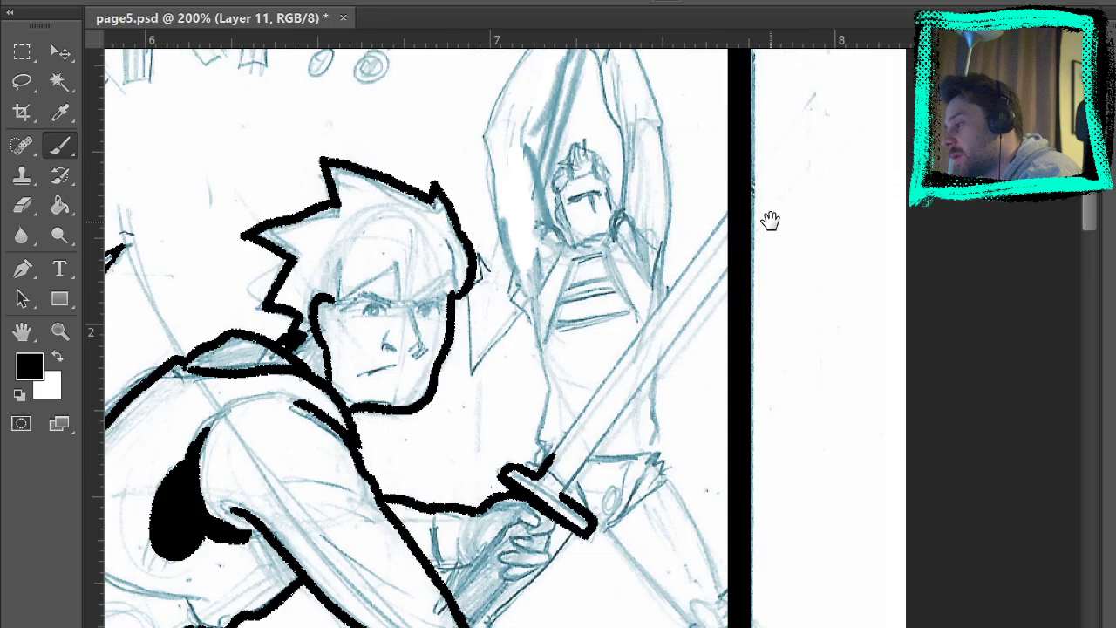
{"action": "left_click_drag", "start_coordinate": [541, 477], "coordinate": [783, 169]}
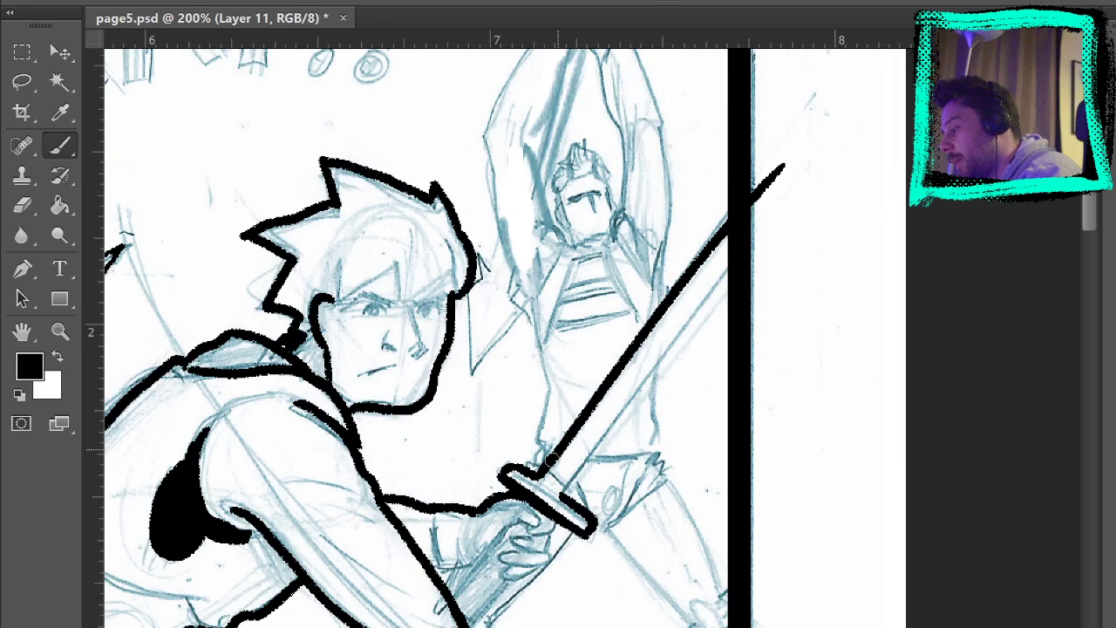
{"action": "key", "text": "ctrl+z"}
{"action": "left_click_drag", "start_coordinate": [543, 475], "coordinate": [738, 192]}
{"action": "key", "text": "ctrl+z"}
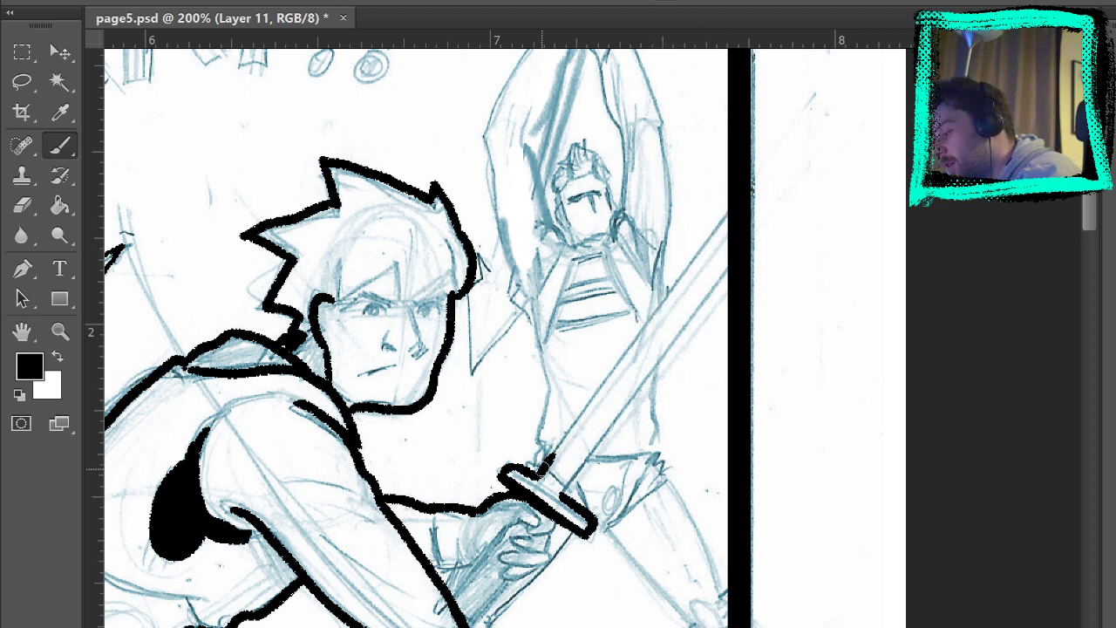
{"action": "left_click_drag", "start_coordinate": [546, 462], "coordinate": [740, 191]}
Ink the lower edge of the sword blade from the crossguard to the panel border, redoing the stroke until it fits.
{"action": "left_click_drag", "start_coordinate": [567, 493], "coordinate": [732, 267]}
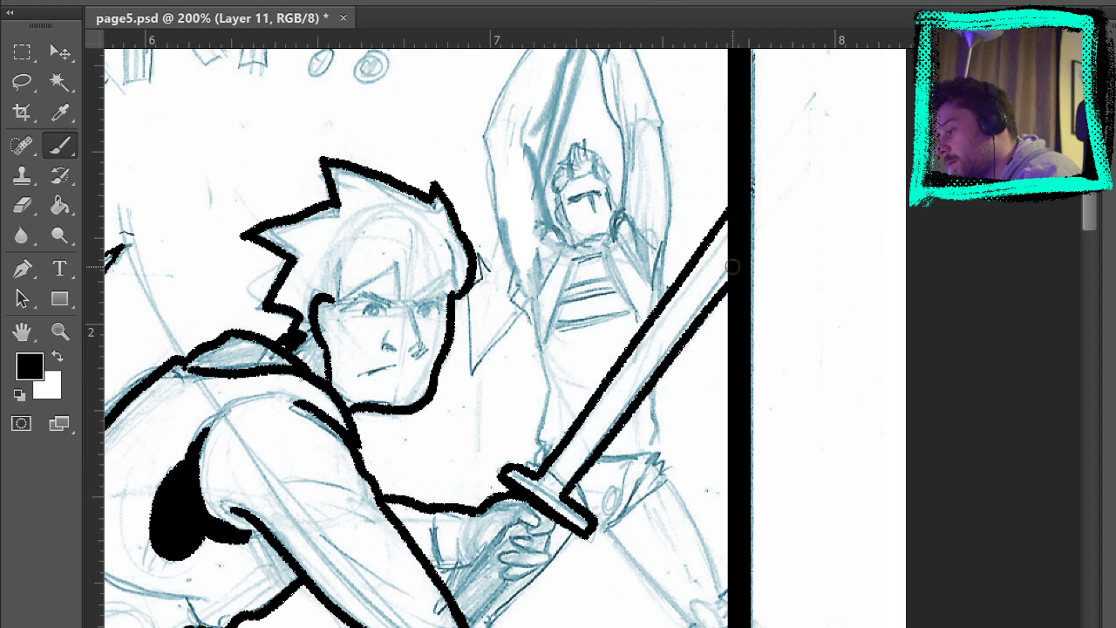
{"action": "key", "text": "ctrl+z"}
{"action": "left_click_drag", "start_coordinate": [564, 499], "coordinate": [752, 241]}
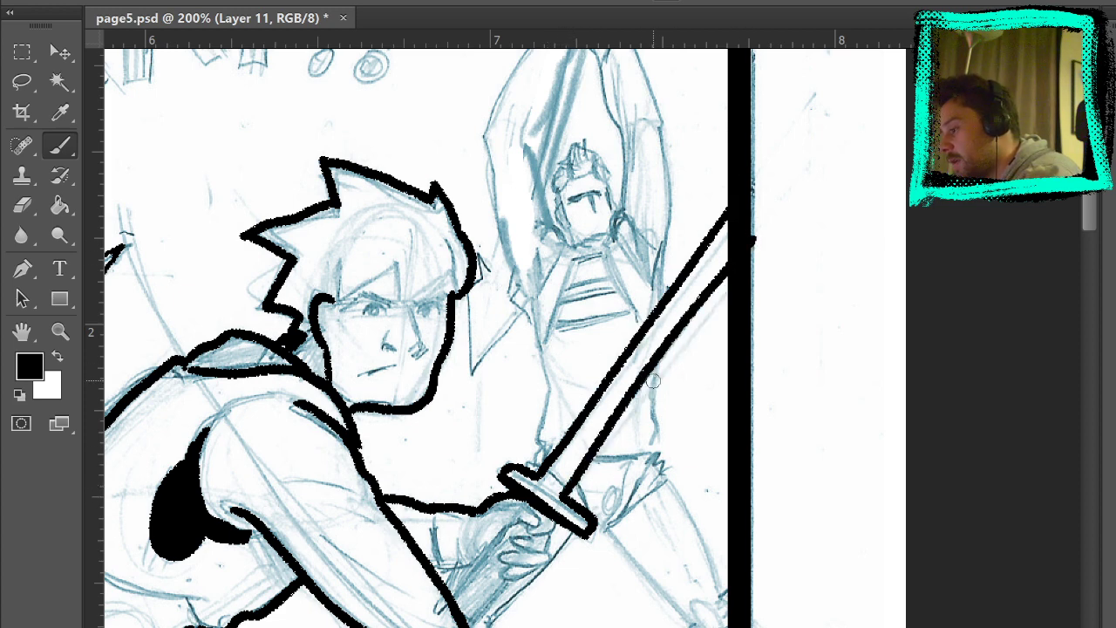
{"action": "key", "text": "ctrl+z"}
{"action": "left_click_drag", "start_coordinate": [569, 488], "coordinate": [737, 257]}
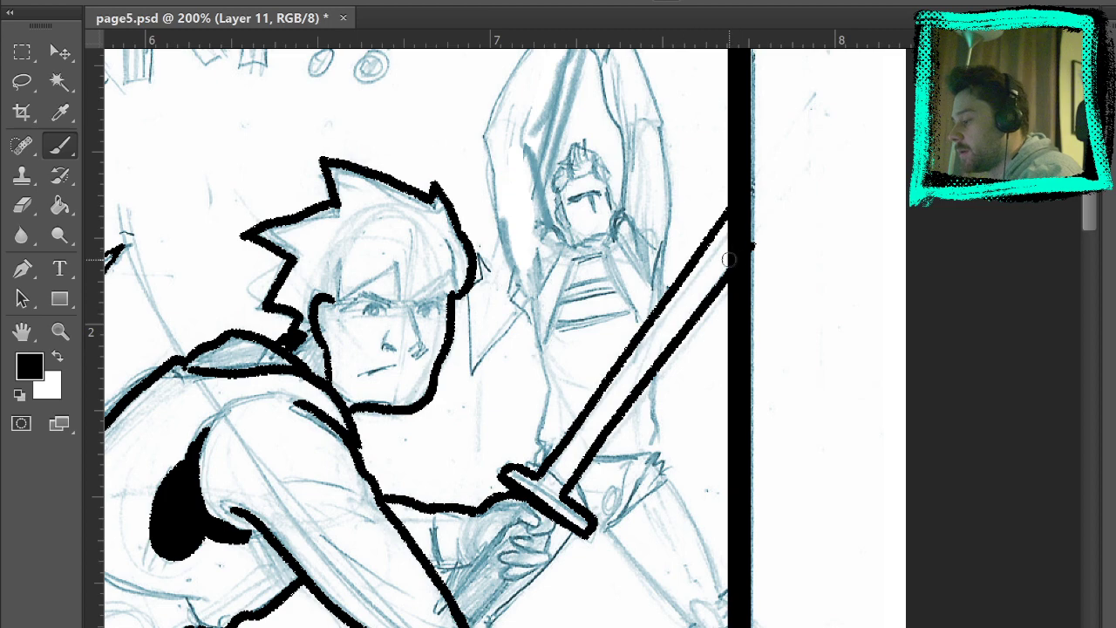
Ink both edges of the sword handle between the gripping hand and the near arm.
{"action": "mouse_move", "coordinate": [760, 344]}
{"action": "left_mouse_down"}
{"action": "mouse_move", "coordinate": [787, 256]}
{"action": "mouse_move", "coordinate": [727, 306]}
{"action": "mouse_move", "coordinate": [689, 360]}
{"action": "left_mouse_up"}
{"action": "left_click", "coordinate": [25, 207]}
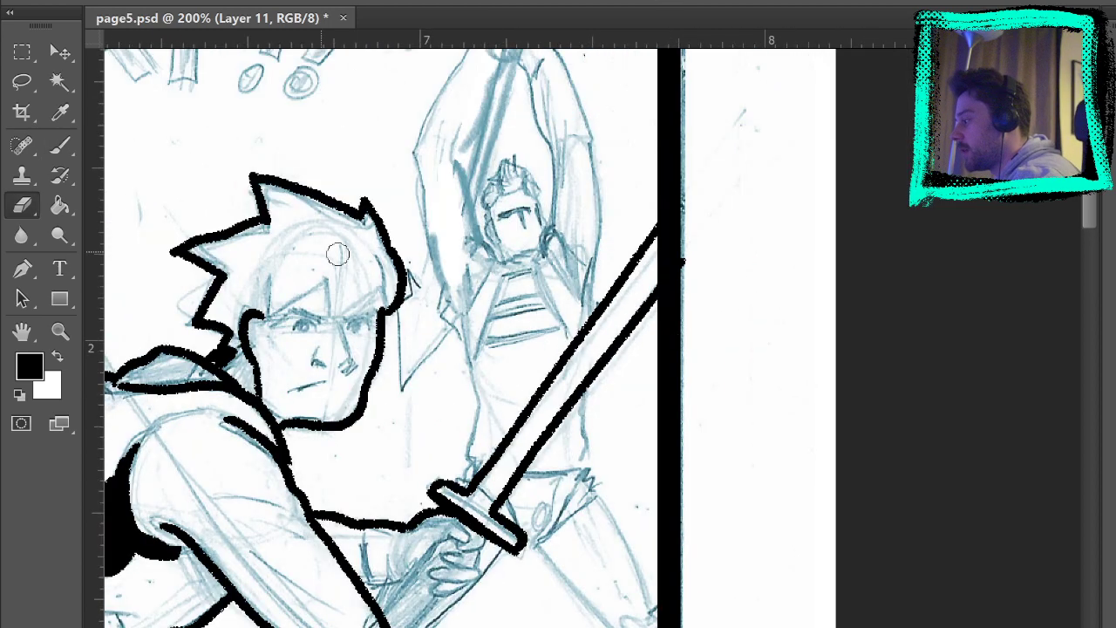
{"action": "left_click", "coordinate": [60, 146]}
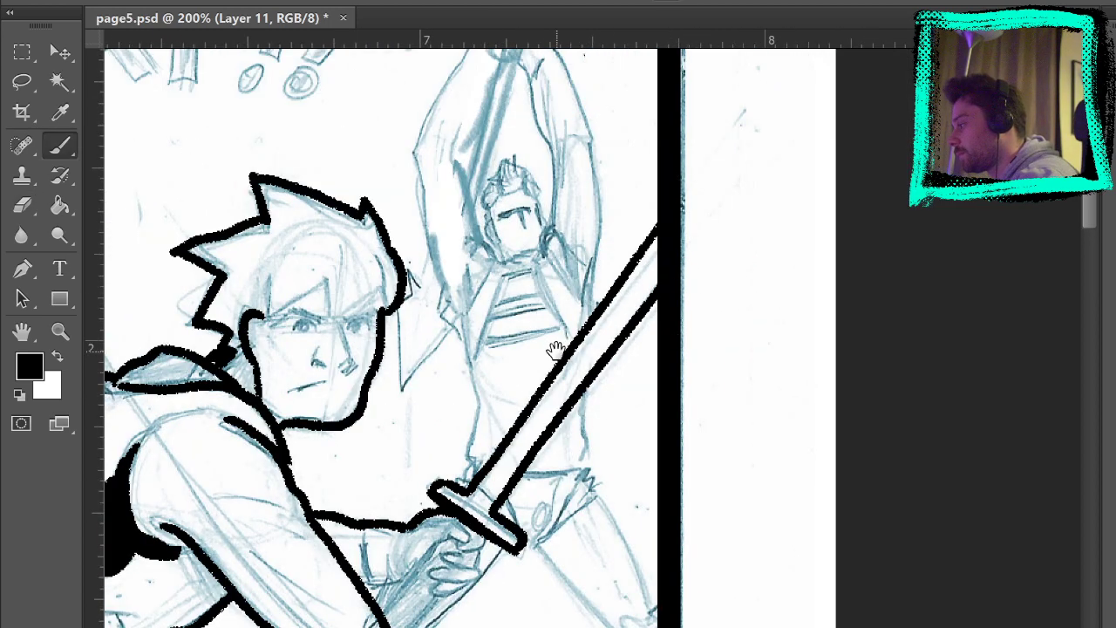
{"action": "left_click_drag", "start_coordinate": [554, 349], "coordinate": [650, 79]}
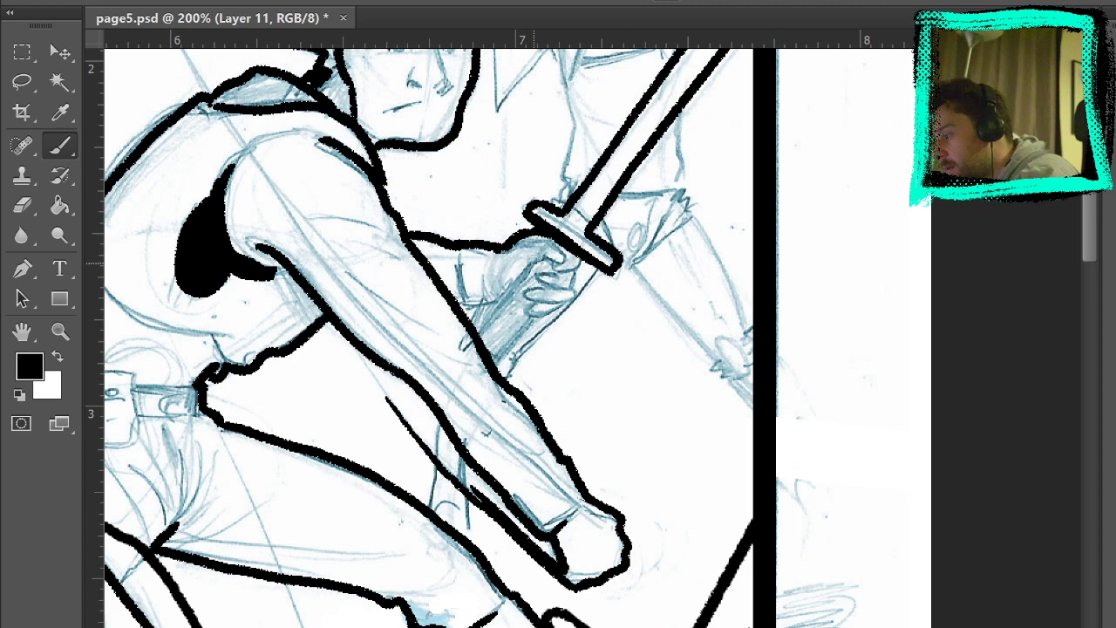
{"action": "mouse_move", "coordinate": [534, 263]}
{"action": "left_mouse_down"}
{"action": "mouse_move", "coordinate": [478, 335]}
{"action": "mouse_move", "coordinate": [479, 375]}
{"action": "left_mouse_up"}
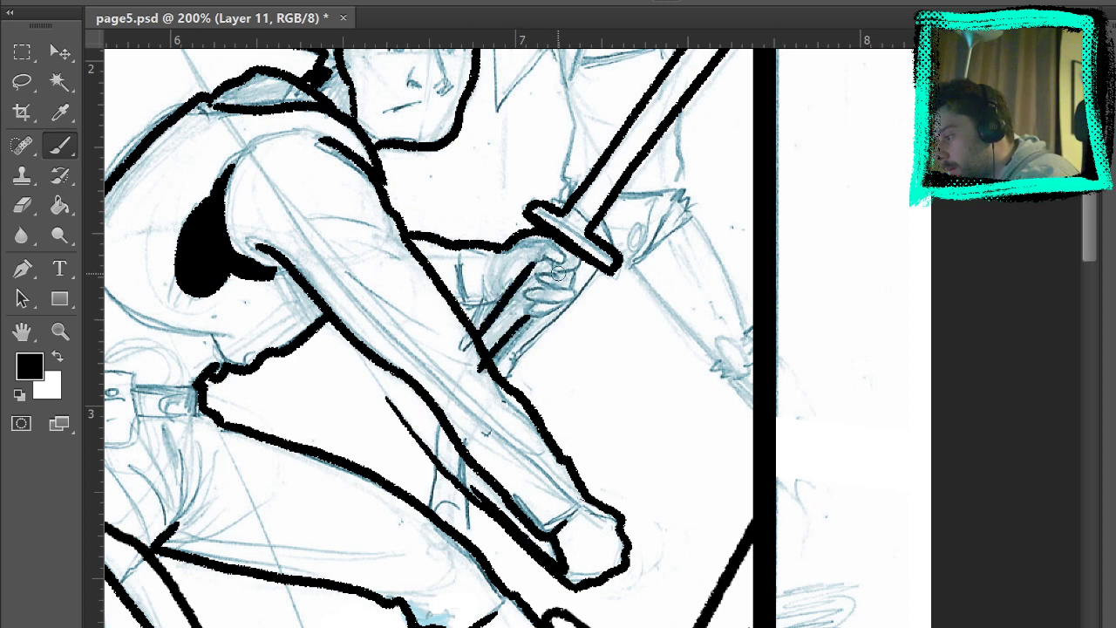
{"action": "key", "text": "ctrl+z"}
{"action": "left_click_drag", "start_coordinate": [528, 318], "coordinate": [490, 360]}
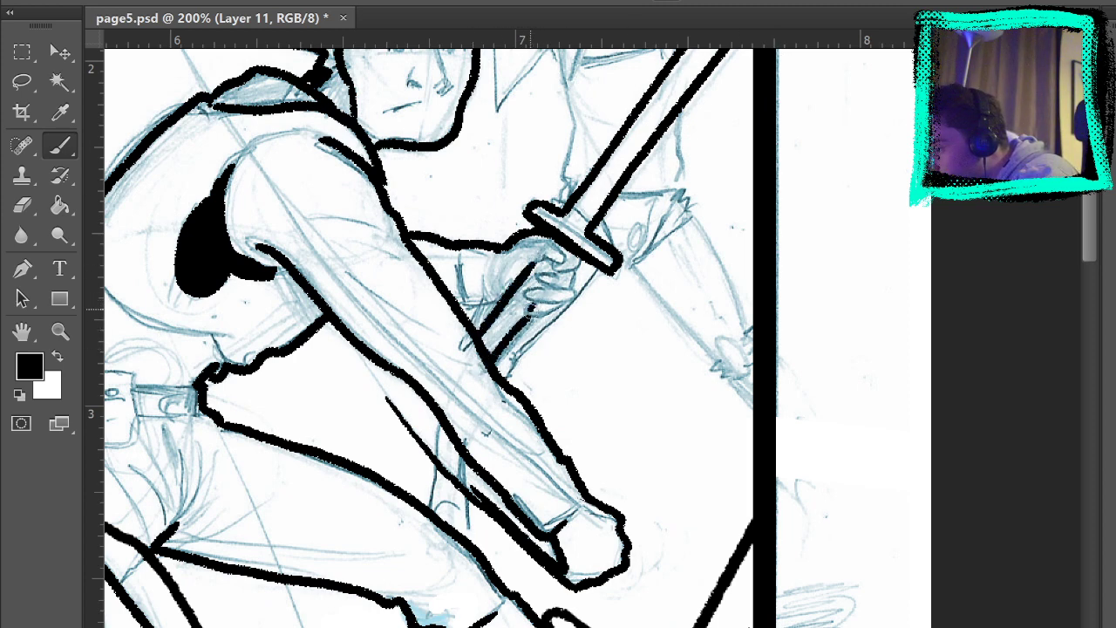
Ink the lower contour of the gripping fingers and the underside of the far forearm.
{"action": "left_click_drag", "start_coordinate": [528, 312], "coordinate": [558, 307]}
{"action": "key", "text": "ctrl+z"}
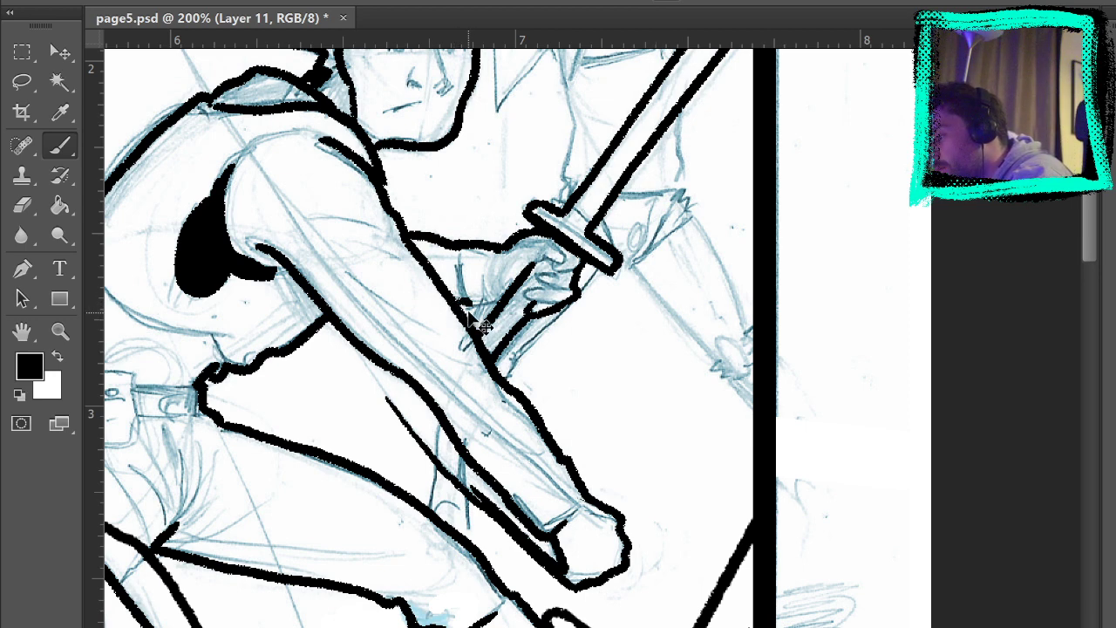
{"action": "left_click_drag", "start_coordinate": [462, 302], "coordinate": [499, 304]}
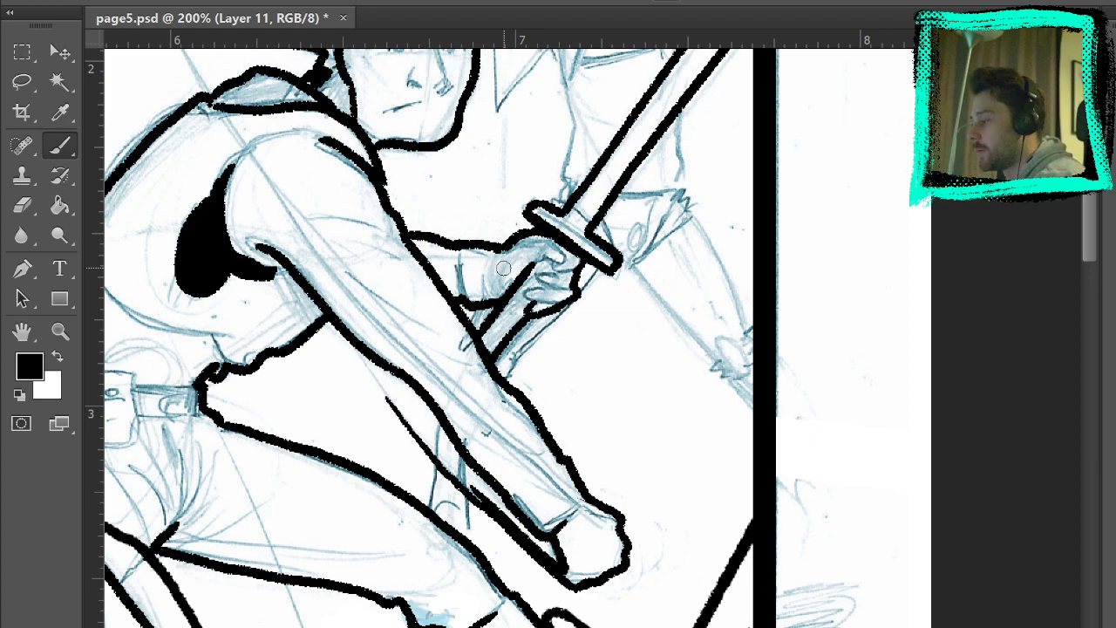
Try to ink both outlines of the background figure's leg between the sword and the panel border.
{"action": "key", "text": "space"}
{"action": "mouse_move", "coordinate": [662, 314]}
{"action": "left_mouse_down"}
{"action": "mouse_move", "coordinate": [642, 270]}
{"action": "mouse_move", "coordinate": [588, 209]}
{"action": "left_mouse_up"}
{"action": "mouse_move", "coordinate": [694, 198]}
{"action": "left_mouse_down"}
{"action": "mouse_move", "coordinate": [680, 508]}
{"action": "mouse_move", "coordinate": [705, 585]}
{"action": "left_mouse_up"}
{"action": "left_click_drag", "start_coordinate": [669, 540], "coordinate": [560, 196]}
{"action": "left_click_drag", "start_coordinate": [415, 314], "coordinate": [542, 459]}
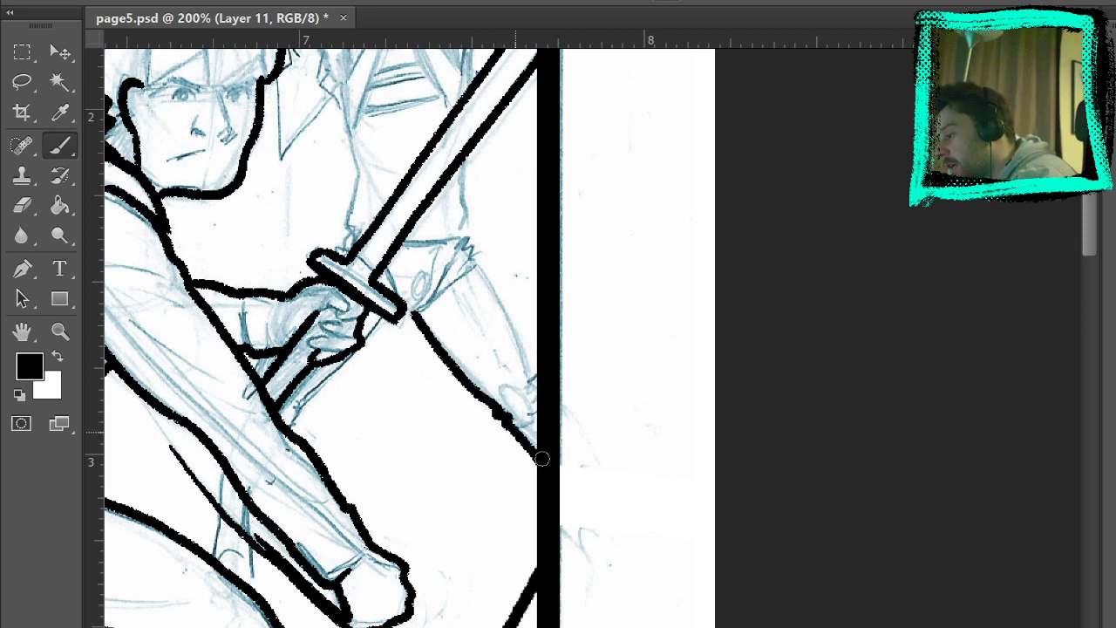
{"action": "left_click_drag", "start_coordinate": [474, 263], "coordinate": [538, 383]}
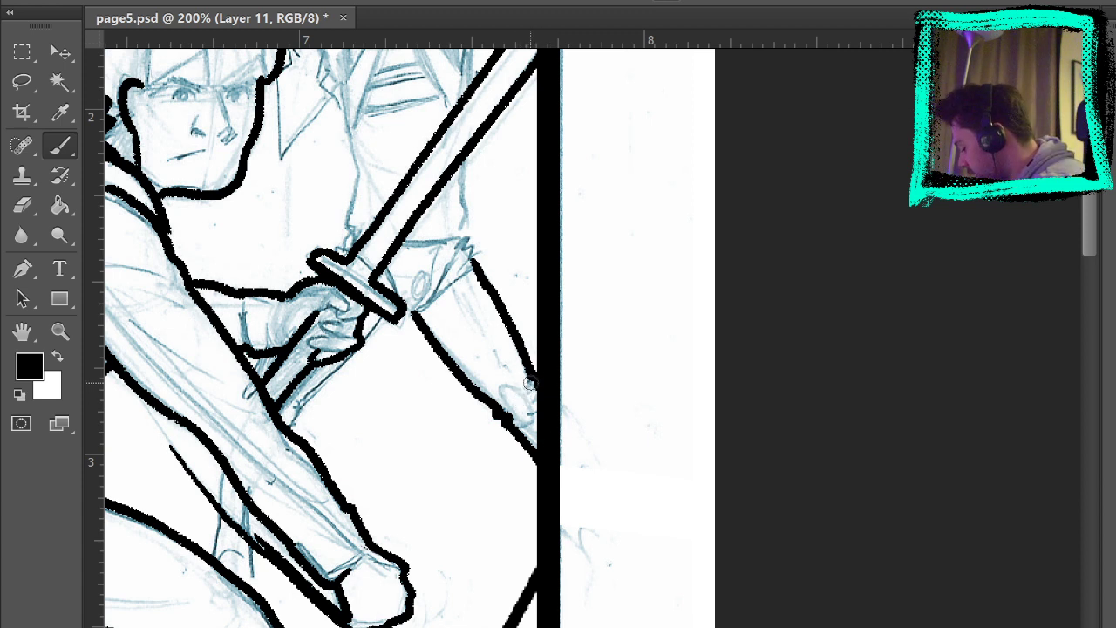
{"action": "key", "text": "ctrl+alt+z"}
{"action": "key", "text": "ctrl+alt+z"}
{"action": "key", "text": "ctrl+alt+z"}
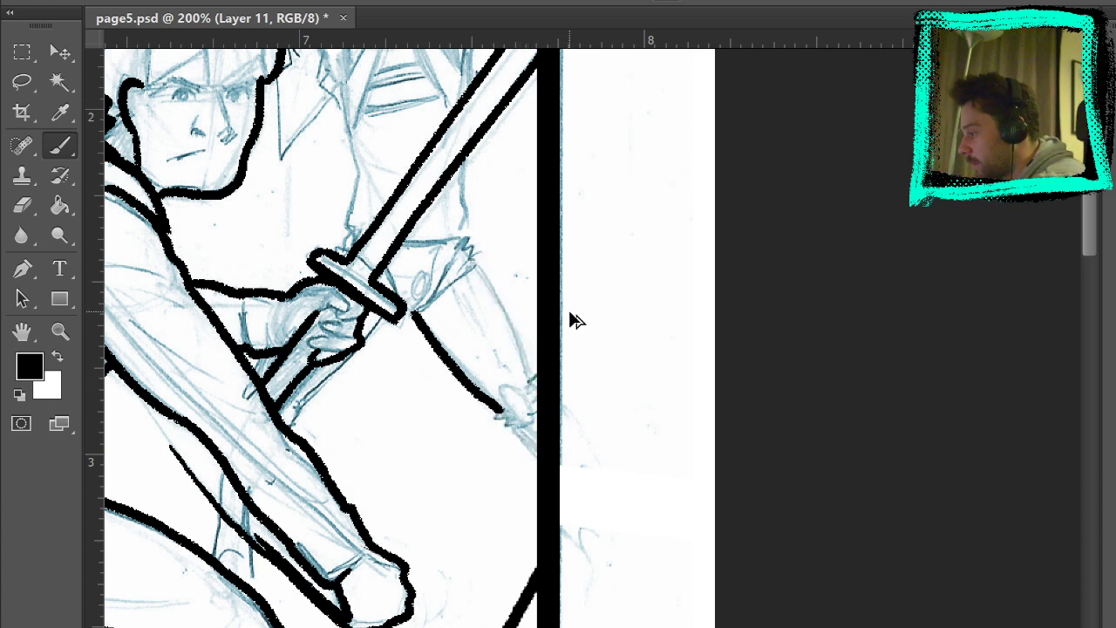
Ink the crouching figure's belt pouch and the belt strap between the pouch and the front of the waist.
{"action": "left_click_drag", "start_coordinate": [488, 413], "coordinate": [608, 291]}
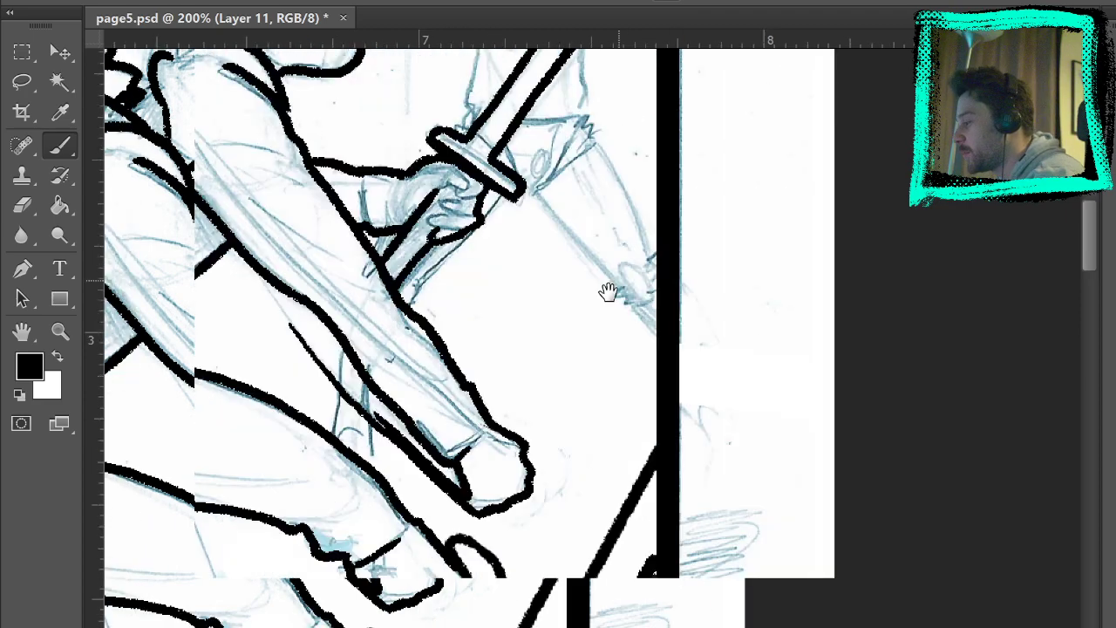
{"action": "left_click_drag", "start_coordinate": [658, 196], "coordinate": [779, 381]}
{"action": "left_click_drag", "start_coordinate": [706, 297], "coordinate": [747, 404]}
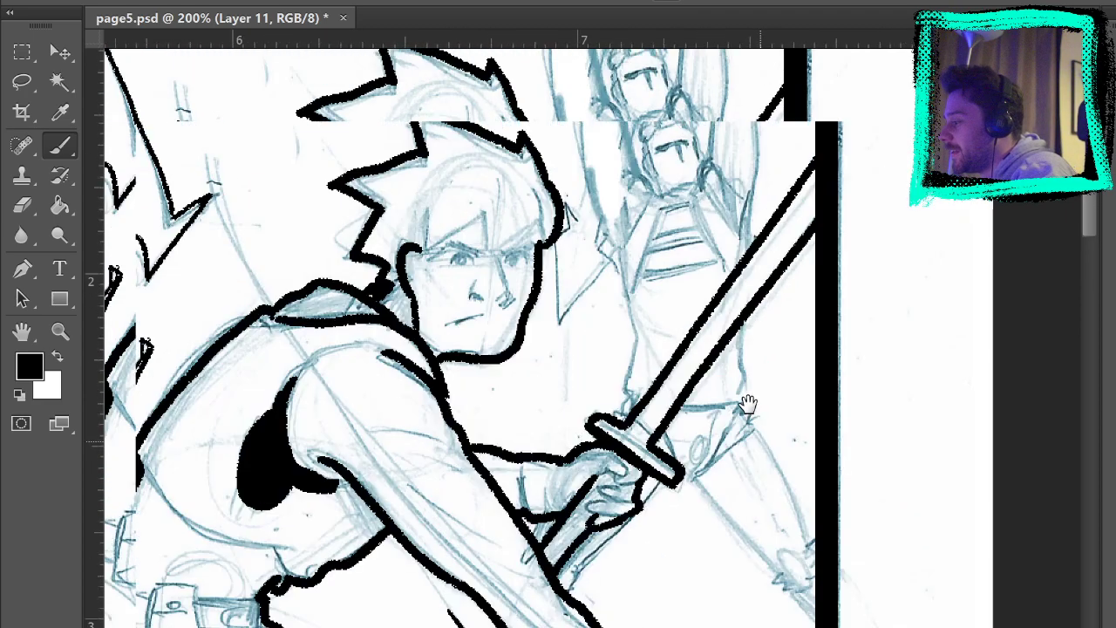
{"action": "left_click_drag", "start_coordinate": [793, 250], "coordinate": [764, 151]}
{"action": "left_click_drag", "start_coordinate": [613, 353], "coordinate": [741, 381]}
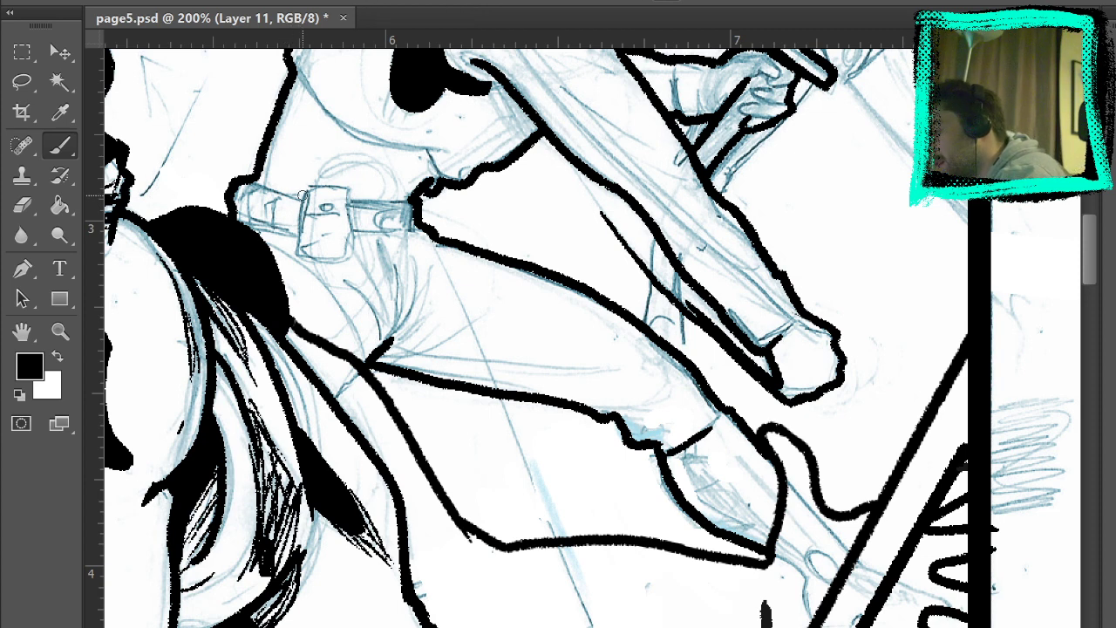
{"action": "mouse_move", "coordinate": [304, 195]}
{"action": "left_mouse_down"}
{"action": "mouse_move", "coordinate": [303, 216]}
{"action": "mouse_move", "coordinate": [331, 235]}
{"action": "mouse_move", "coordinate": [321, 219]}
{"action": "mouse_move", "coordinate": [341, 187]}
{"action": "mouse_move", "coordinate": [329, 223]}
{"action": "mouse_move", "coordinate": [344, 197]}
{"action": "mouse_move", "coordinate": [353, 253]}
{"action": "left_mouse_up"}
{"action": "mouse_move", "coordinate": [301, 225]}
{"action": "left_mouse_down"}
{"action": "mouse_move", "coordinate": [300, 259]}
{"action": "mouse_move", "coordinate": [352, 258]}
{"action": "mouse_move", "coordinate": [414, 224]}
{"action": "left_mouse_up"}
{"action": "key", "text": "ctrl+z"}
{"action": "key", "text": "ctrl+z"}
{"action": "mouse_move", "coordinate": [349, 200]}
{"action": "left_mouse_down"}
{"action": "mouse_move", "coordinate": [384, 189]}
{"action": "mouse_move", "coordinate": [396, 223]}
{"action": "mouse_move", "coordinate": [427, 226]}
{"action": "mouse_move", "coordinate": [388, 226]}
{"action": "left_mouse_up"}
{"action": "key", "text": "ctrl+z"}
{"action": "key", "text": "ctrl+z"}
{"action": "key", "text": "ctrl+z"}
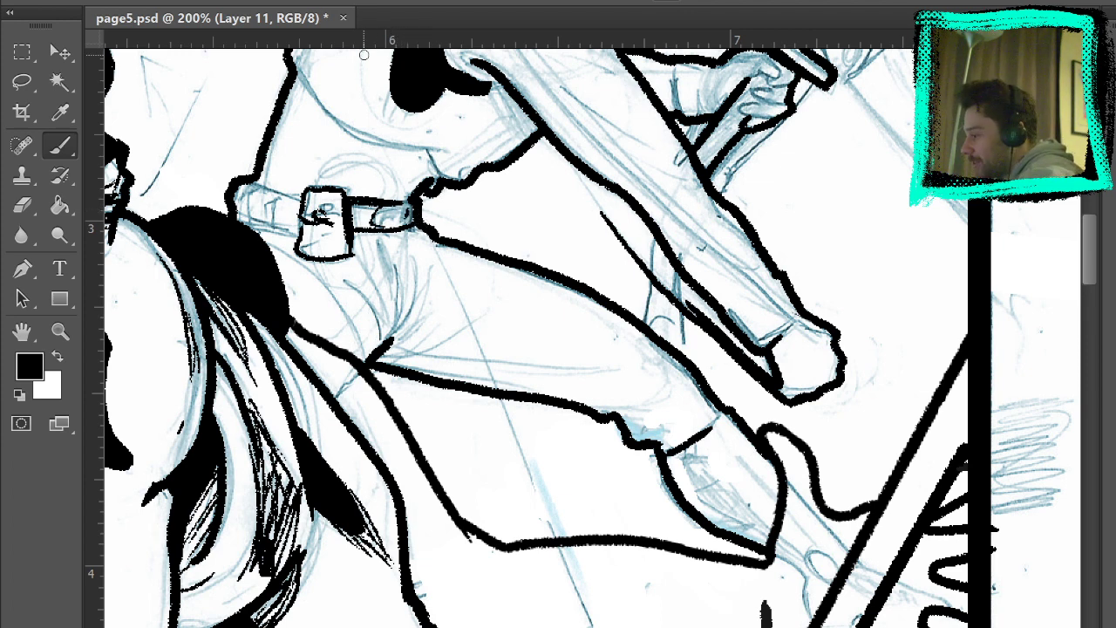
Ink the rear section of the crouching figure's belt, with its lower edge and small detail marks behind the pouch.
{"action": "mouse_move", "coordinate": [274, 197]}
{"action": "left_mouse_down"}
{"action": "mouse_move", "coordinate": [277, 231]}
{"action": "mouse_move", "coordinate": [296, 234]}
{"action": "mouse_move", "coordinate": [260, 229]}
{"action": "mouse_move", "coordinate": [290, 233]}
{"action": "left_mouse_up"}
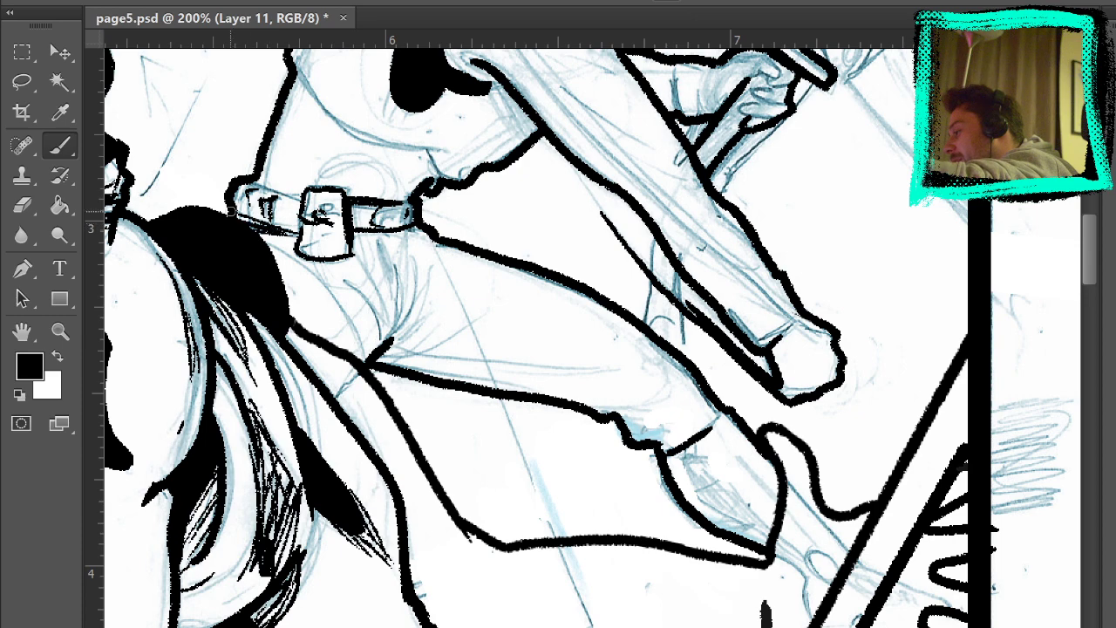
{"action": "left_click_drag", "start_coordinate": [230, 212], "coordinate": [265, 225]}
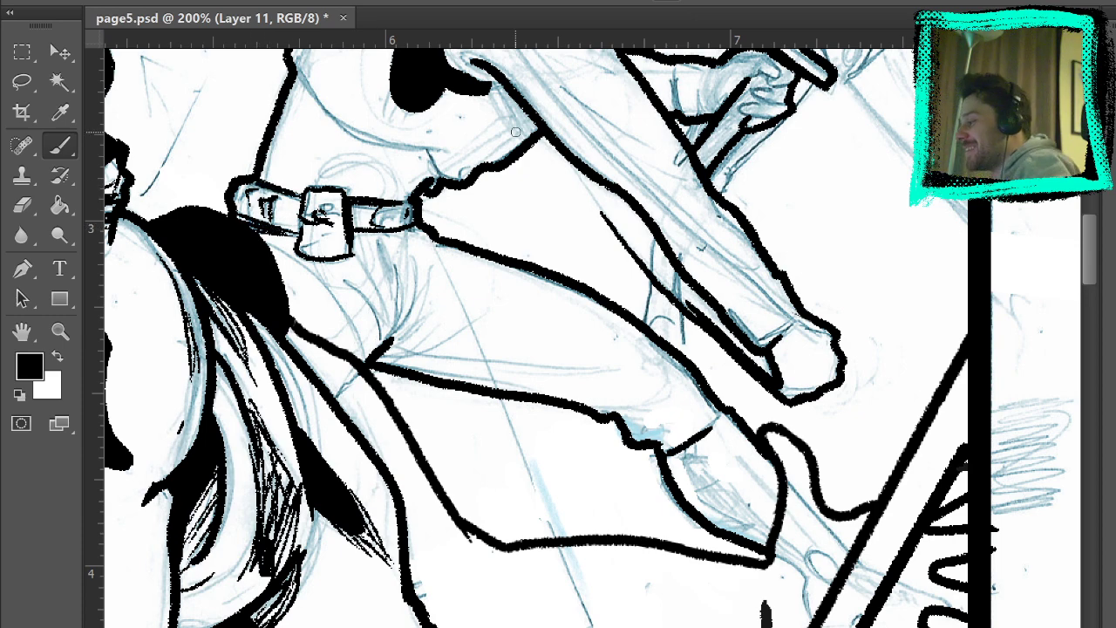
{"action": "key", "text": "ctrl+comma"}
Ink the curved contour from the crouching figure's lower back to the belly and hatch the fold above the belt front.
{"action": "left_click_drag", "start_coordinate": [725, 474], "coordinate": [859, 626]}
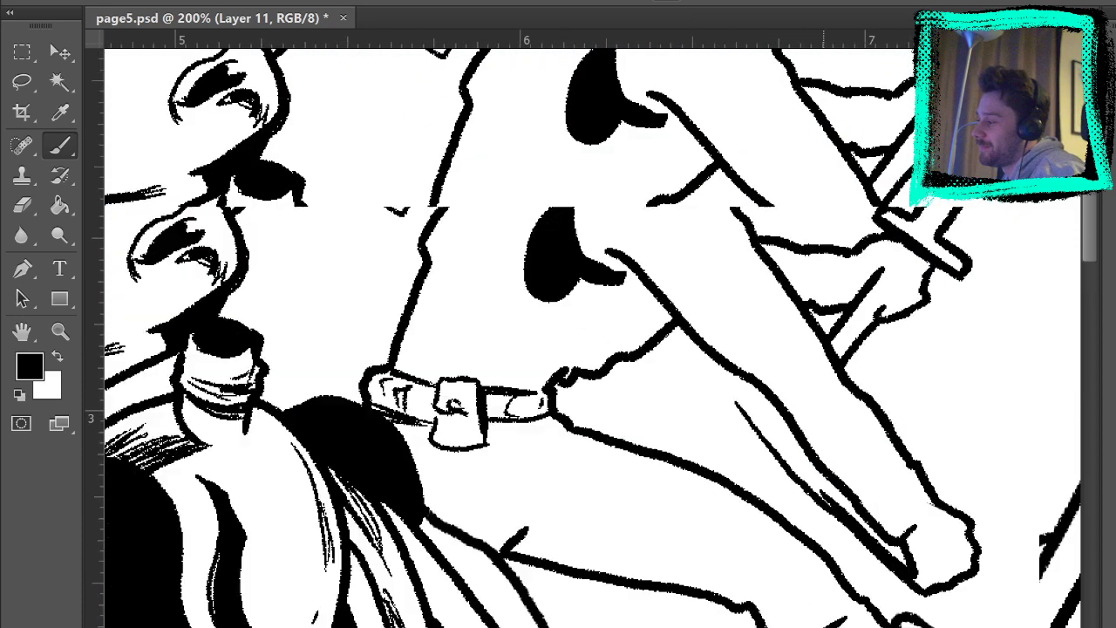
{"action": "left_click_drag", "start_coordinate": [922, 503], "coordinate": [782, 503]}
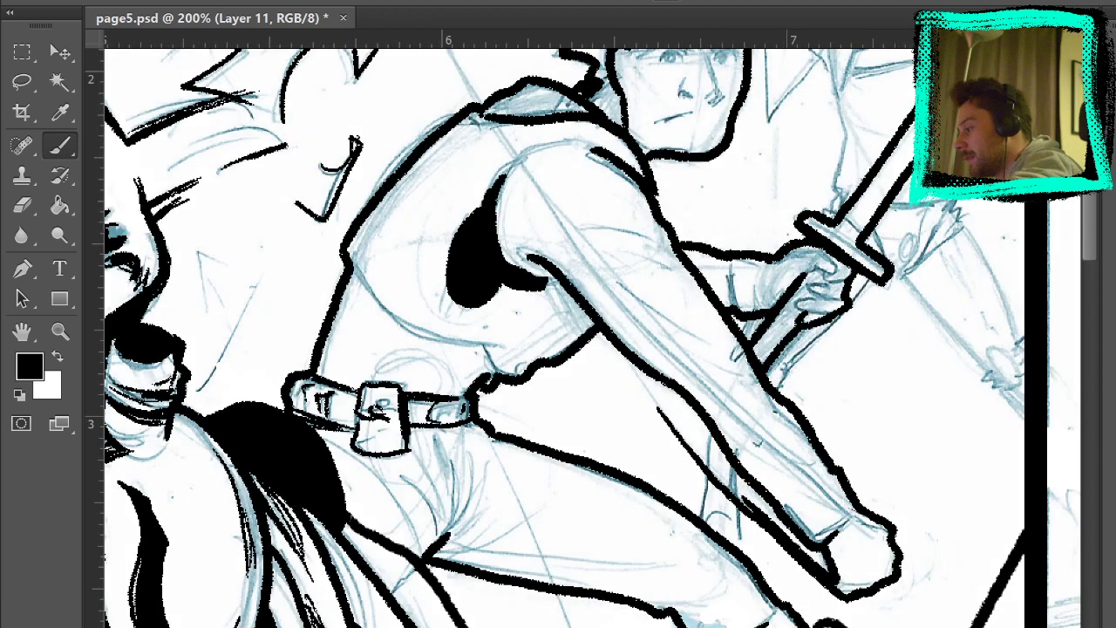
{"action": "mouse_move", "coordinate": [358, 278]}
{"action": "left_mouse_down"}
{"action": "mouse_move", "coordinate": [392, 316]}
{"action": "mouse_move", "coordinate": [521, 351]}
{"action": "mouse_move", "coordinate": [499, 370]}
{"action": "mouse_move", "coordinate": [509, 374]}
{"action": "mouse_move", "coordinate": [489, 372]}
{"action": "mouse_move", "coordinate": [478, 377]}
{"action": "mouse_move", "coordinate": [495, 379]}
{"action": "mouse_move", "coordinate": [481, 384]}
{"action": "left_mouse_up"}
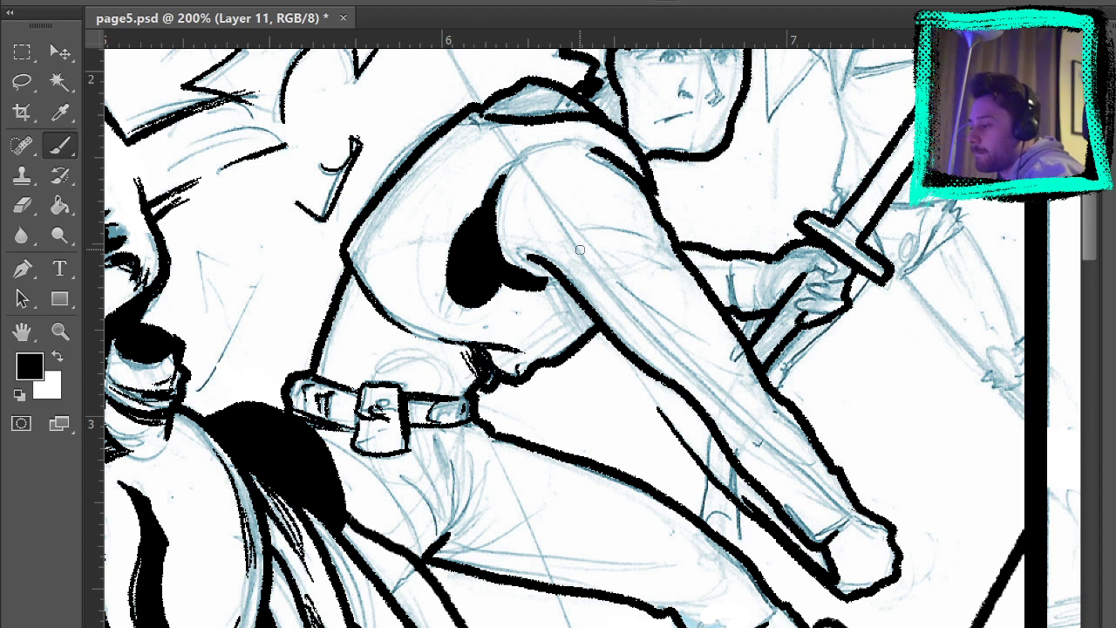
{"action": "key", "text": "ctrl+comma"}
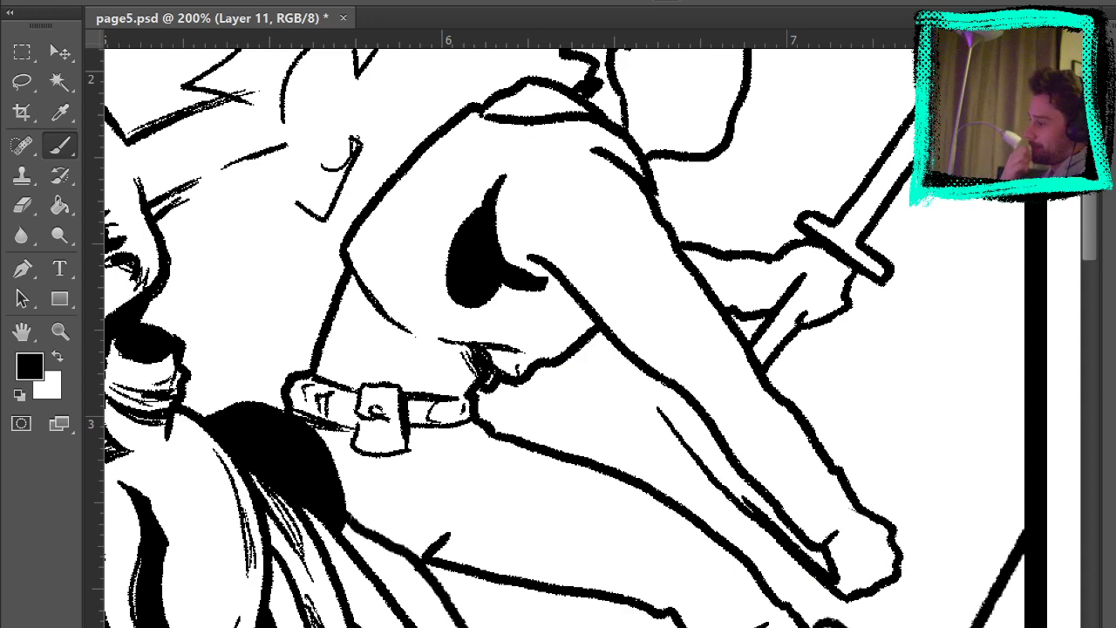
{"action": "key", "text": "ctrl+comma"}
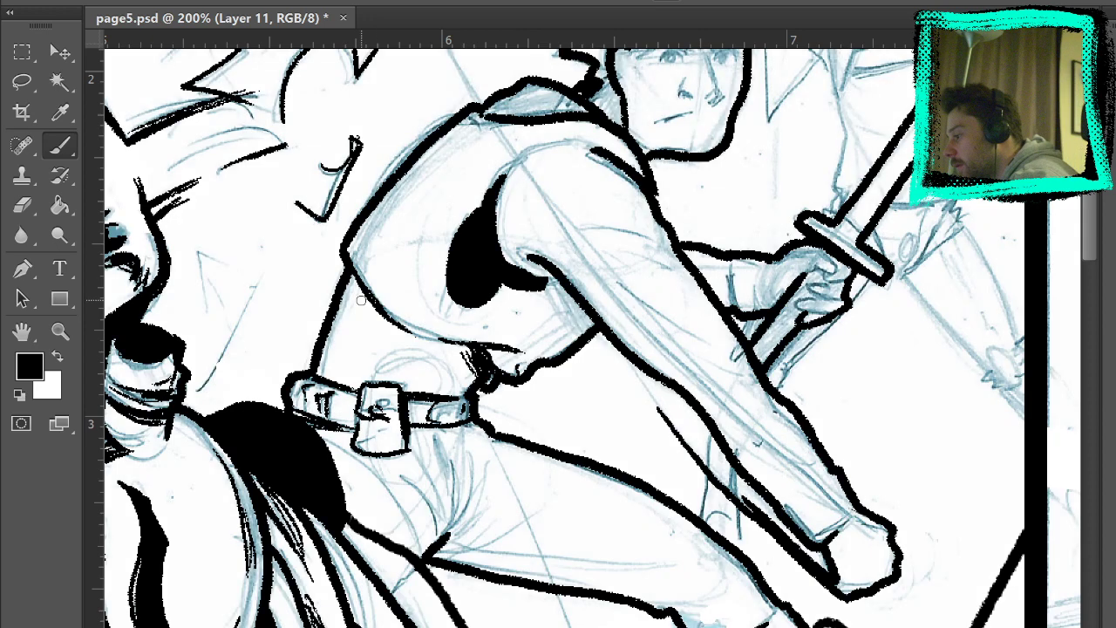
Ink a thin fold line curving down the crouching figure's waist toward the belt, redoing it after undoing the first strokes.
{"action": "left_click_drag", "start_coordinate": [355, 293], "coordinate": [429, 391]}
{"action": "left_click_drag", "start_coordinate": [387, 351], "coordinate": [434, 393]}
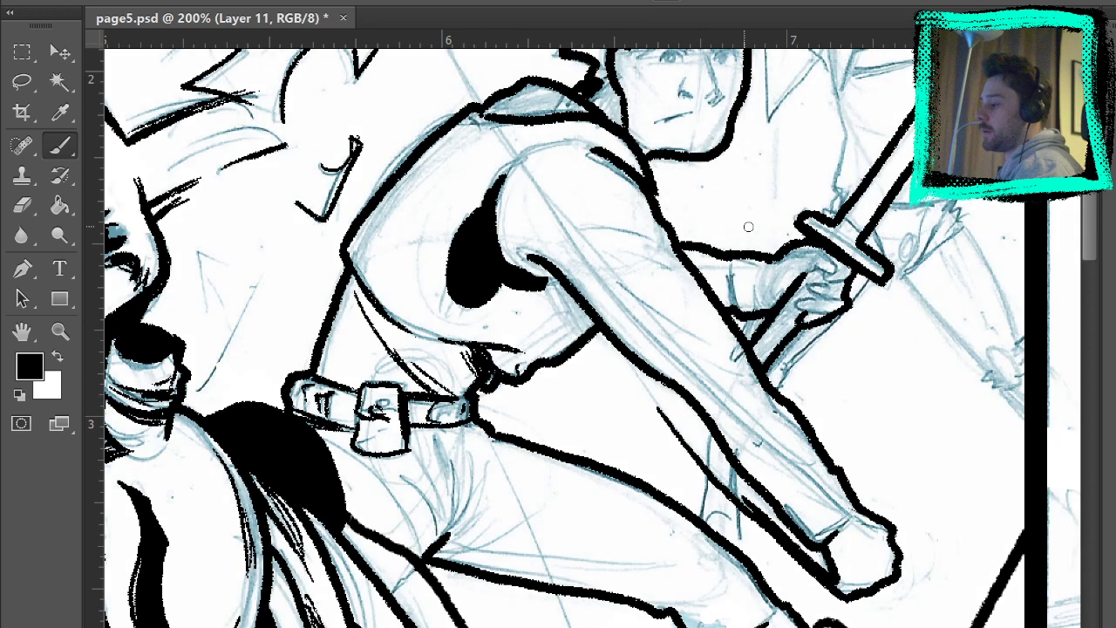
{"action": "key", "text": "ctrl+alt+z"}
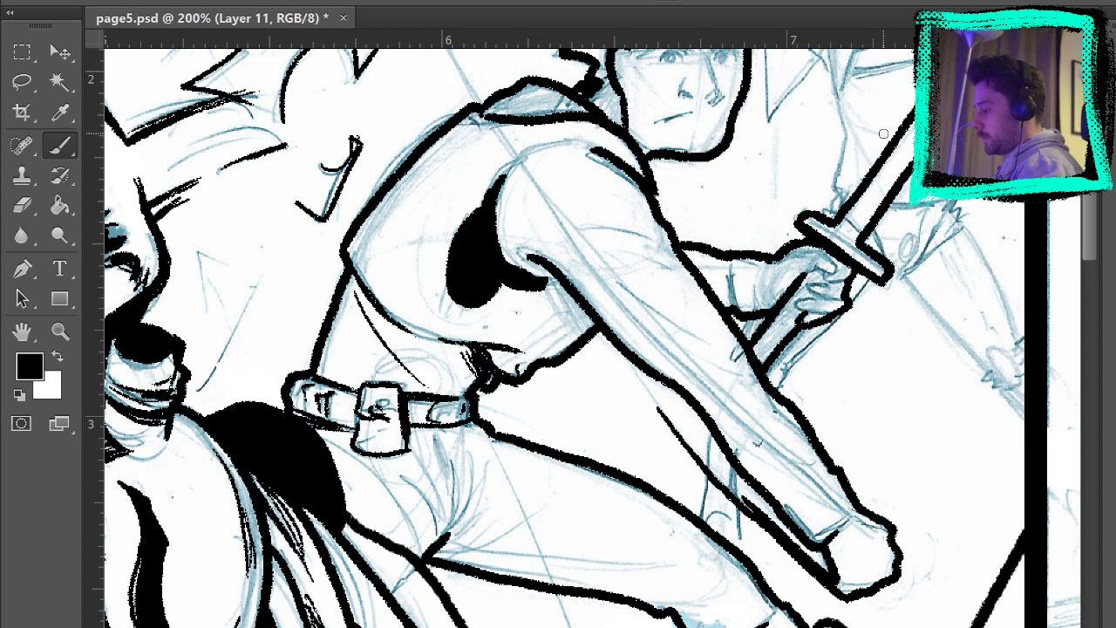
{"action": "key", "text": "ctrl+alt+z"}
{"action": "left_click_drag", "start_coordinate": [354, 305], "coordinate": [427, 392]}
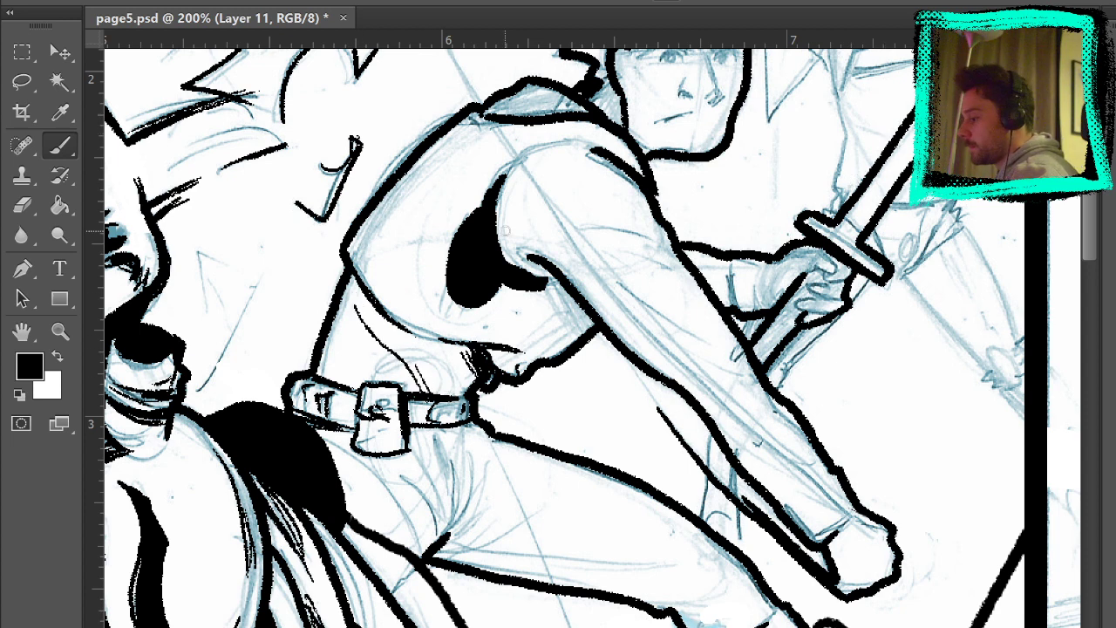
Try to ink long diagonal lines across the crouching figure's torso and near arm.
{"action": "key", "text": "ctrl+comma"}
{"action": "left_click_drag", "start_coordinate": [966, 504], "coordinate": [996, 570]}
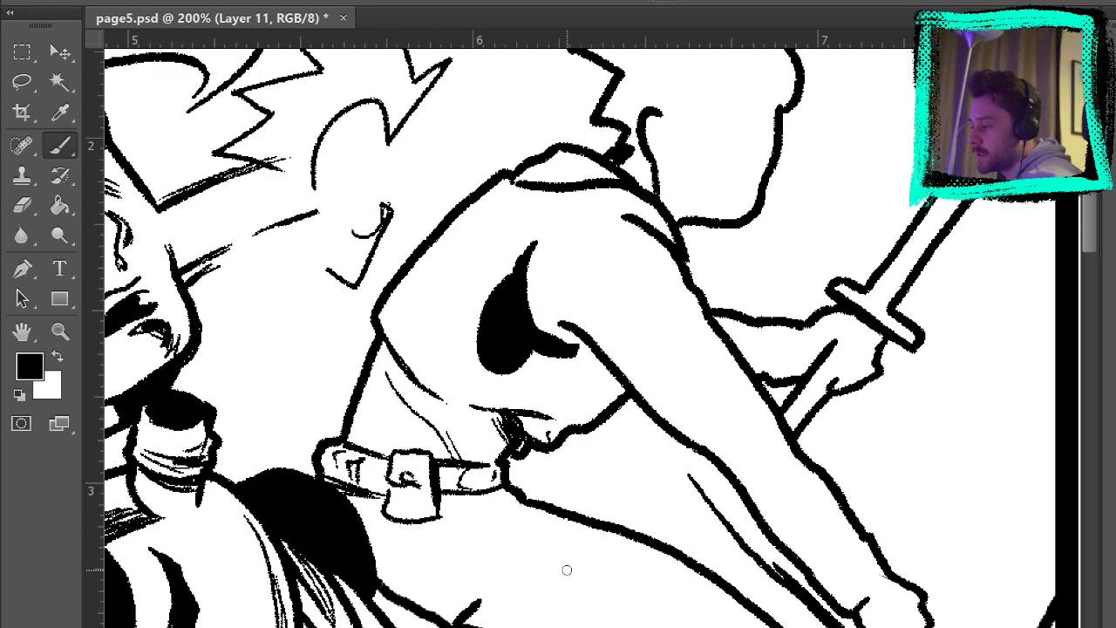
{"action": "mouse_move", "coordinate": [392, 139]}
{"action": "left_mouse_down"}
{"action": "mouse_move", "coordinate": [803, 626]}
{"action": "mouse_move", "coordinate": [415, 80]}
{"action": "mouse_move", "coordinate": [798, 554]}
{"action": "mouse_move", "coordinate": [740, 326]}
{"action": "left_mouse_up"}
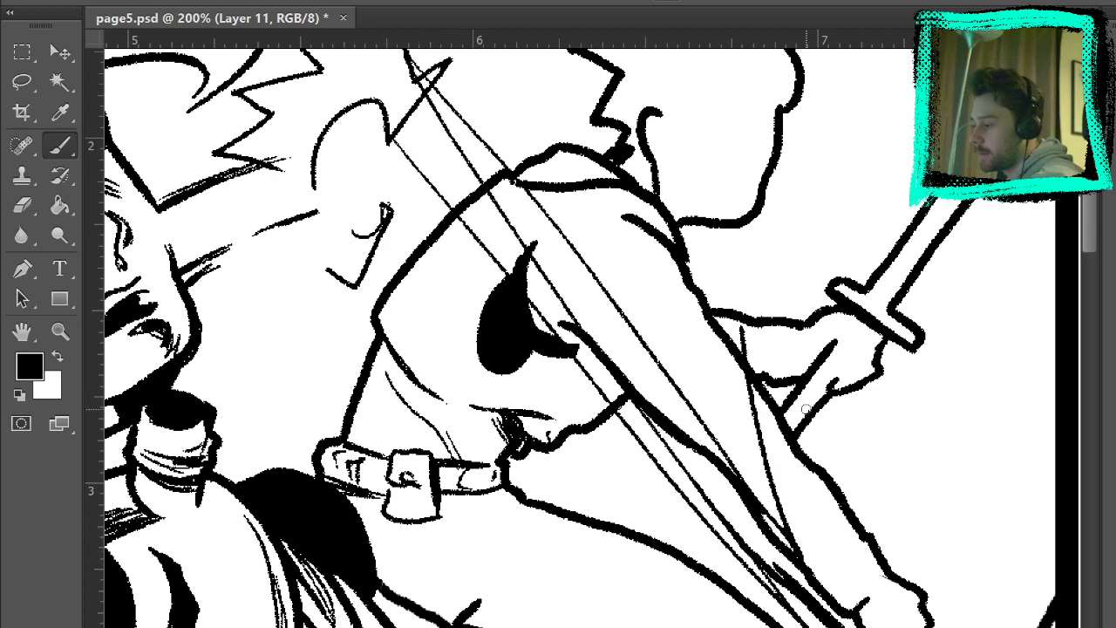
{"action": "key", "text": "ctrl+z"}
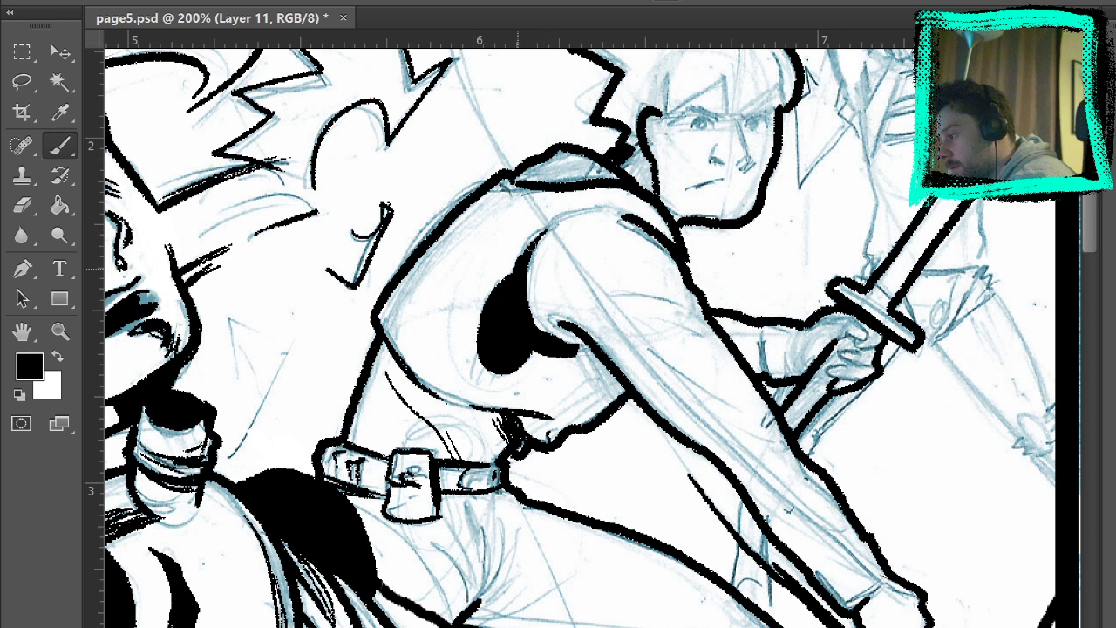
Extend the black armpit shadow up toward the shoulder and hatch the shaded area beneath the near upper arm.
{"action": "left_click_drag", "start_coordinate": [543, 229], "coordinate": [511, 272]}
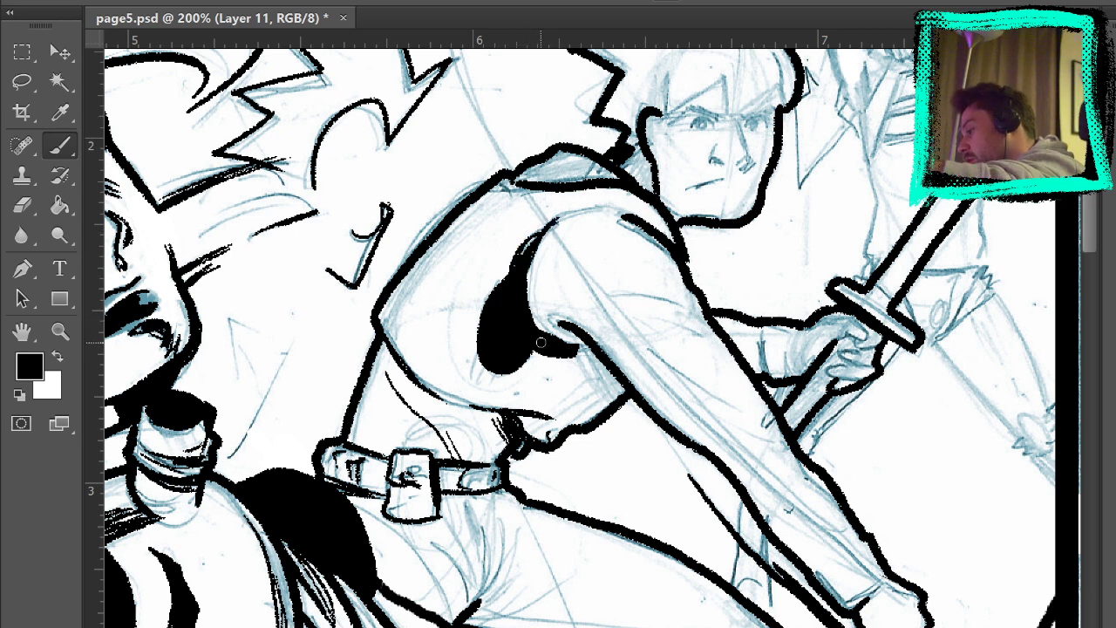
{"action": "mouse_move", "coordinate": [579, 336]}
{"action": "left_mouse_down"}
{"action": "mouse_move", "coordinate": [558, 339]}
{"action": "mouse_move", "coordinate": [602, 351]}
{"action": "mouse_move", "coordinate": [598, 394]}
{"action": "mouse_move", "coordinate": [608, 401]}
{"action": "left_mouse_up"}
{"action": "mouse_move", "coordinate": [575, 357]}
{"action": "left_mouse_down"}
{"action": "mouse_move", "coordinate": [610, 399]}
{"action": "mouse_move", "coordinate": [624, 389]}
{"action": "left_mouse_up"}
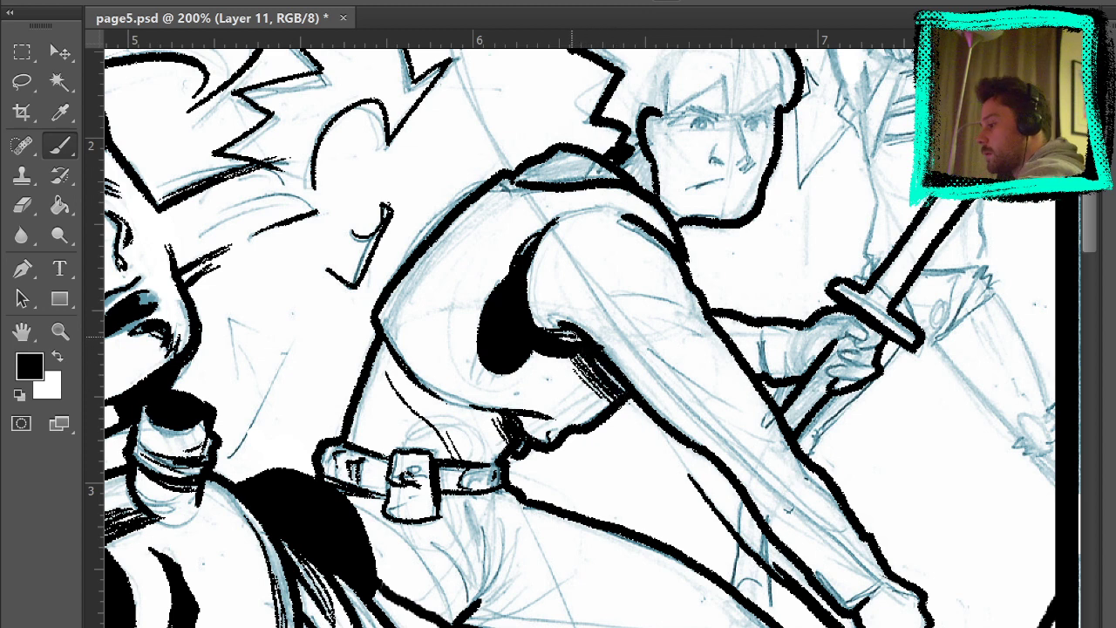
{"action": "left_click_drag", "start_coordinate": [577, 359], "coordinate": [626, 389]}
{"action": "key", "text": "ctrl+comma"}
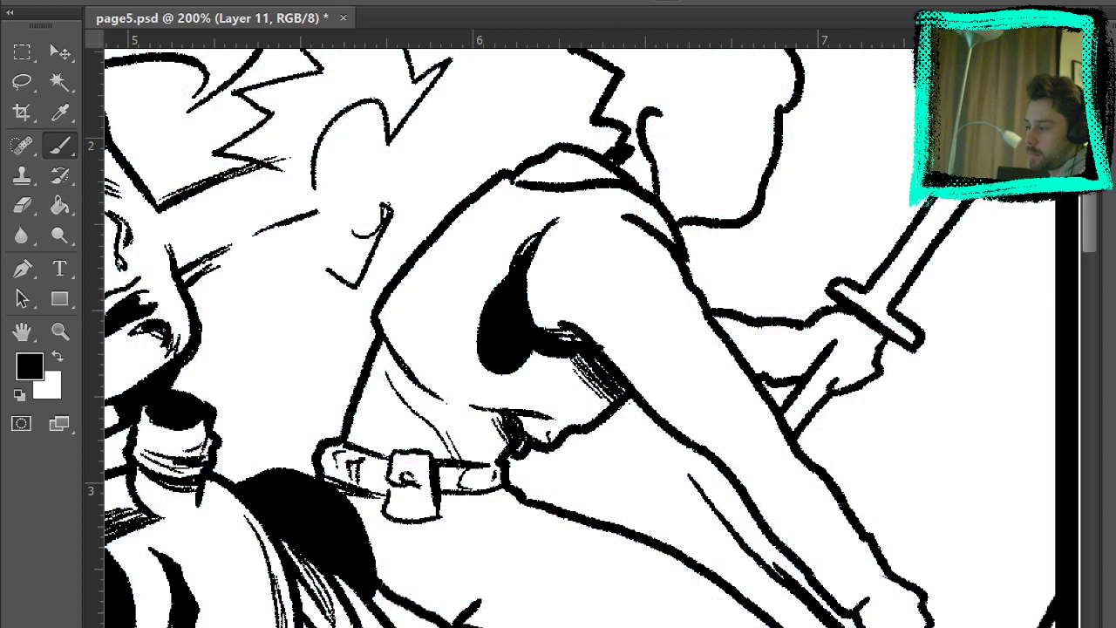
{"action": "key", "text": "ctrl+comma"}
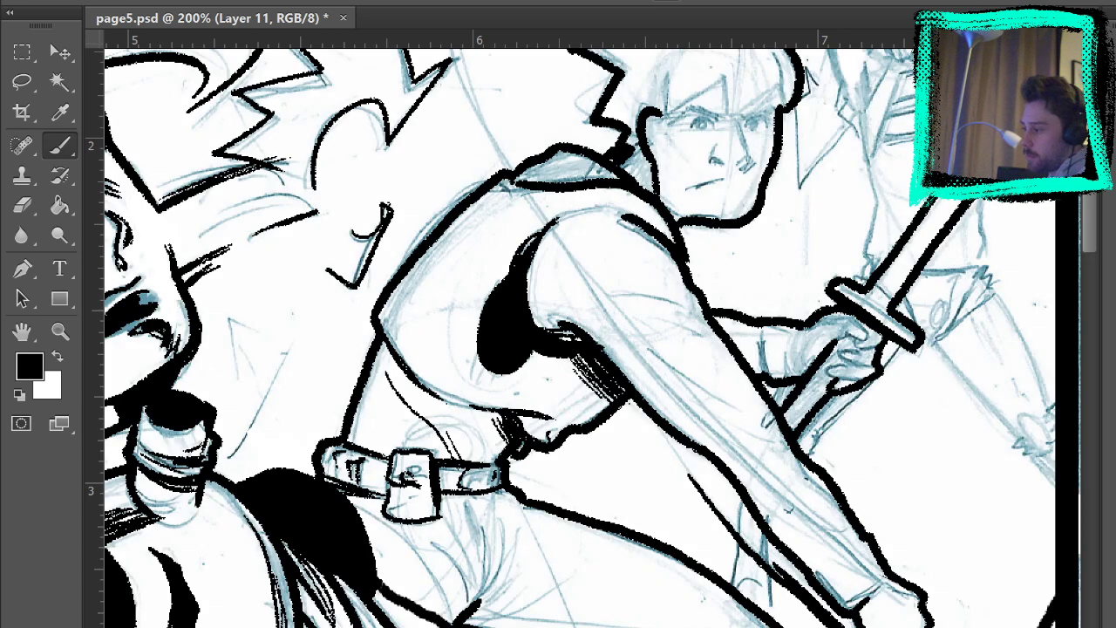
Feather the lower edge of the black armpit shadow with short vertical hatching strokes.
{"action": "mouse_move", "coordinate": [476, 379]}
{"action": "left_mouse_down"}
{"action": "mouse_move", "coordinate": [478, 319]}
{"action": "mouse_move", "coordinate": [486, 323]}
{"action": "left_mouse_up"}
{"action": "left_click_drag", "start_coordinate": [485, 393], "coordinate": [483, 366]}
{"action": "mouse_move", "coordinate": [477, 321]}
{"action": "left_mouse_down"}
{"action": "mouse_move", "coordinate": [491, 388]}
{"action": "mouse_move", "coordinate": [492, 338]}
{"action": "mouse_move", "coordinate": [498, 385]}
{"action": "mouse_move", "coordinate": [498, 359]}
{"action": "mouse_move", "coordinate": [501, 385]}
{"action": "mouse_move", "coordinate": [513, 358]}
{"action": "mouse_move", "coordinate": [512, 380]}
{"action": "mouse_move", "coordinate": [531, 339]}
{"action": "mouse_move", "coordinate": [505, 394]}
{"action": "left_mouse_up"}
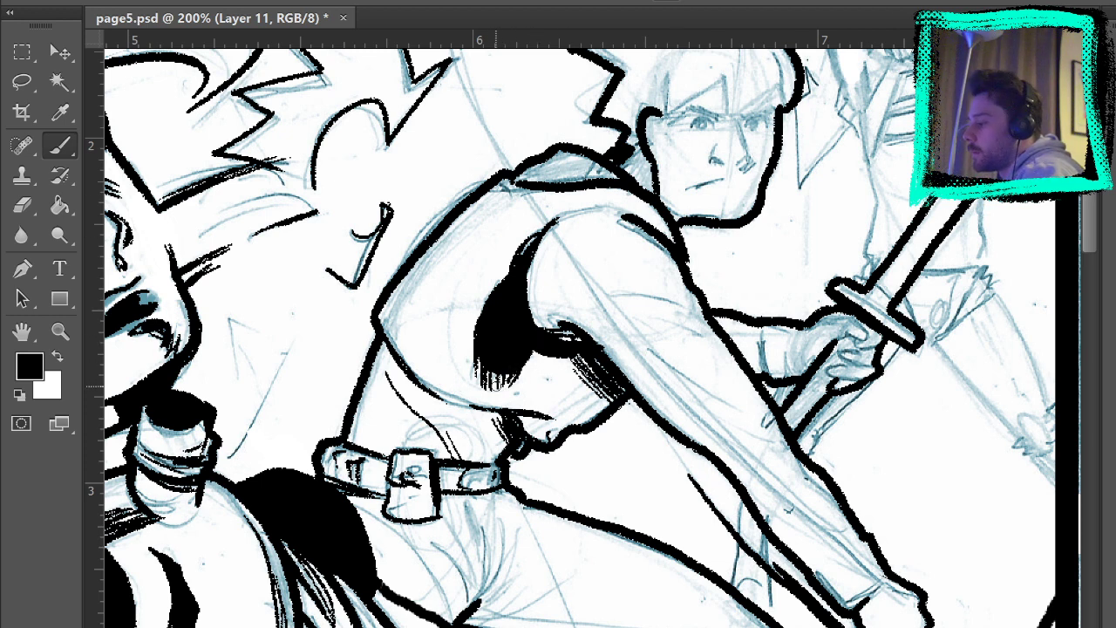
{"action": "left_click_drag", "start_coordinate": [476, 339], "coordinate": [475, 368]}
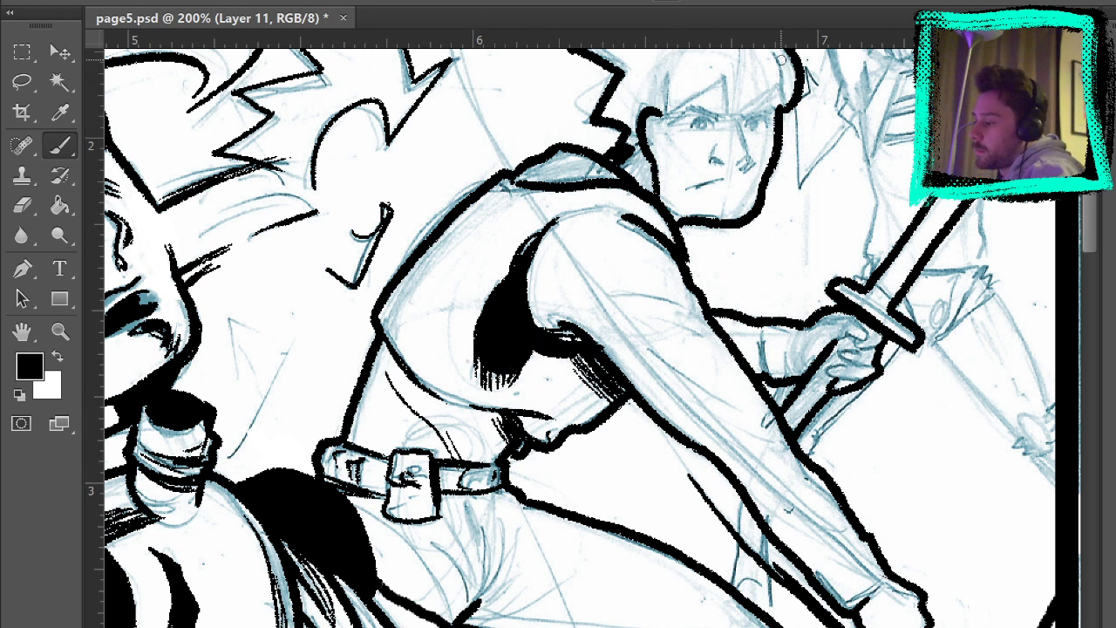
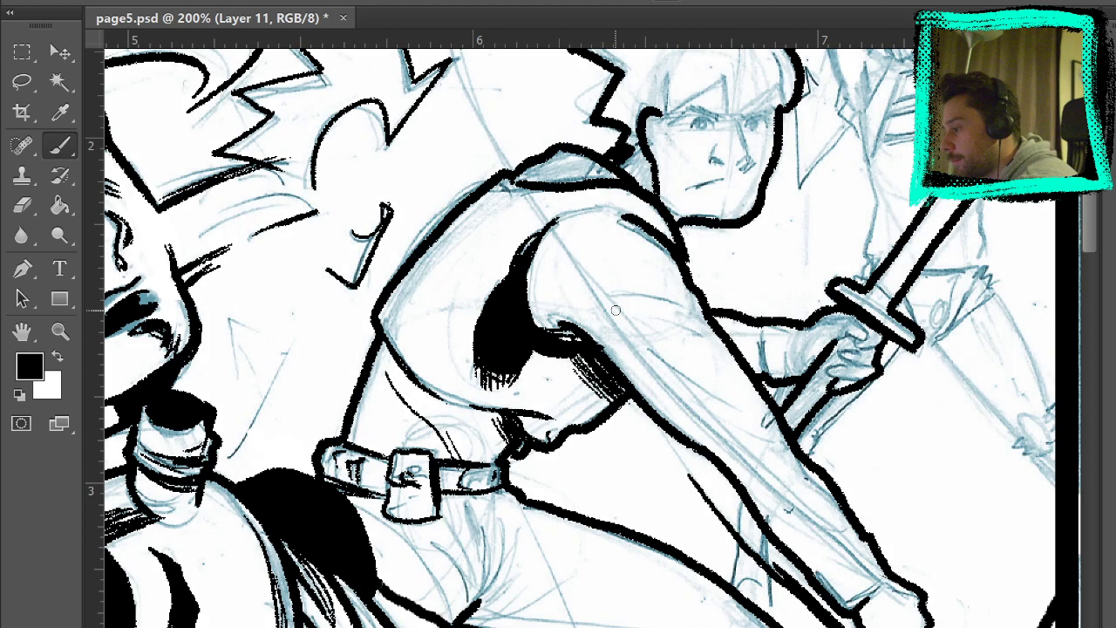
Ink tapered fabric folds across the upper sleeve of the near arm, below the shoulder.
{"action": "mouse_move", "coordinate": [575, 288]}
{"action": "left_mouse_down"}
{"action": "mouse_move", "coordinate": [708, 333]}
{"action": "mouse_move", "coordinate": [691, 309]}
{"action": "left_mouse_up"}
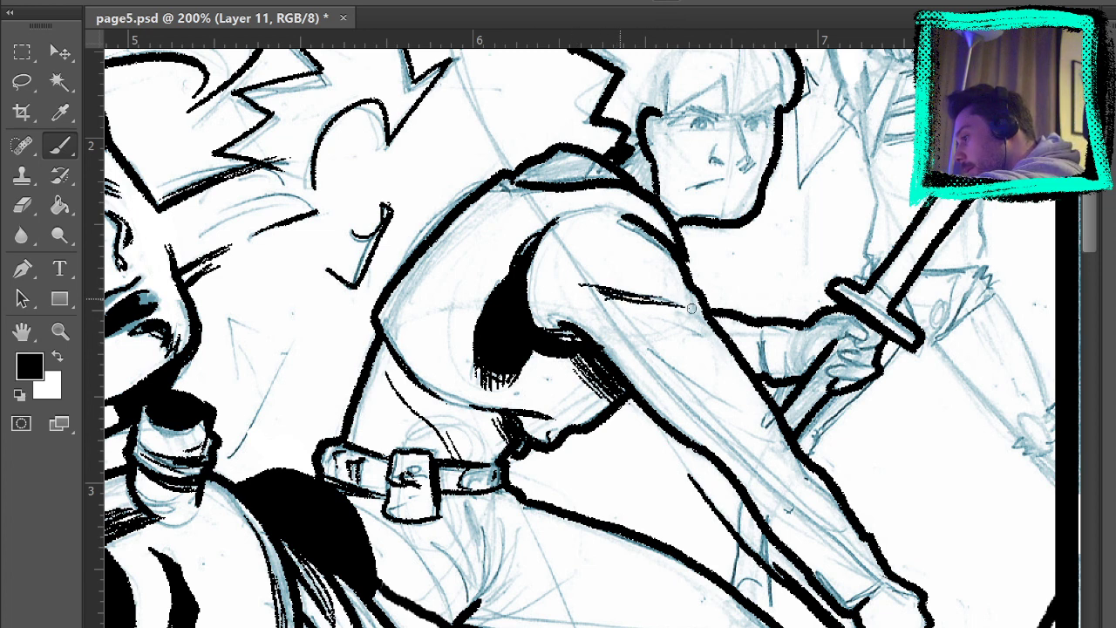
{"action": "mouse_move", "coordinate": [610, 285]}
{"action": "left_mouse_down"}
{"action": "mouse_move", "coordinate": [664, 301]}
{"action": "mouse_move", "coordinate": [710, 343]}
{"action": "left_mouse_up"}
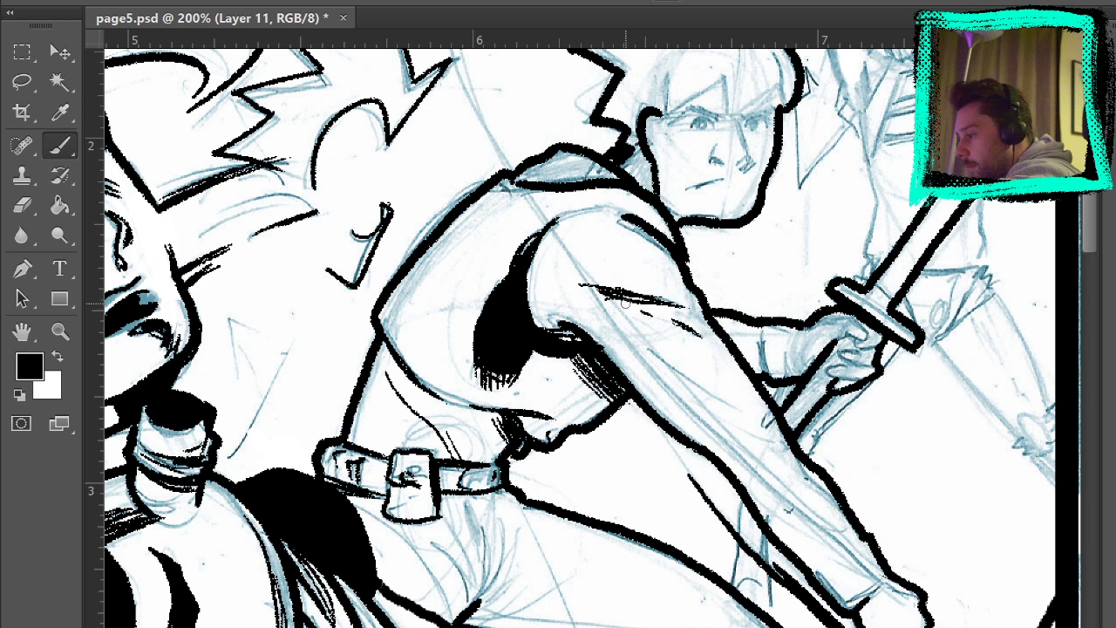
{"action": "left_click_drag", "start_coordinate": [624, 302], "coordinate": [679, 328]}
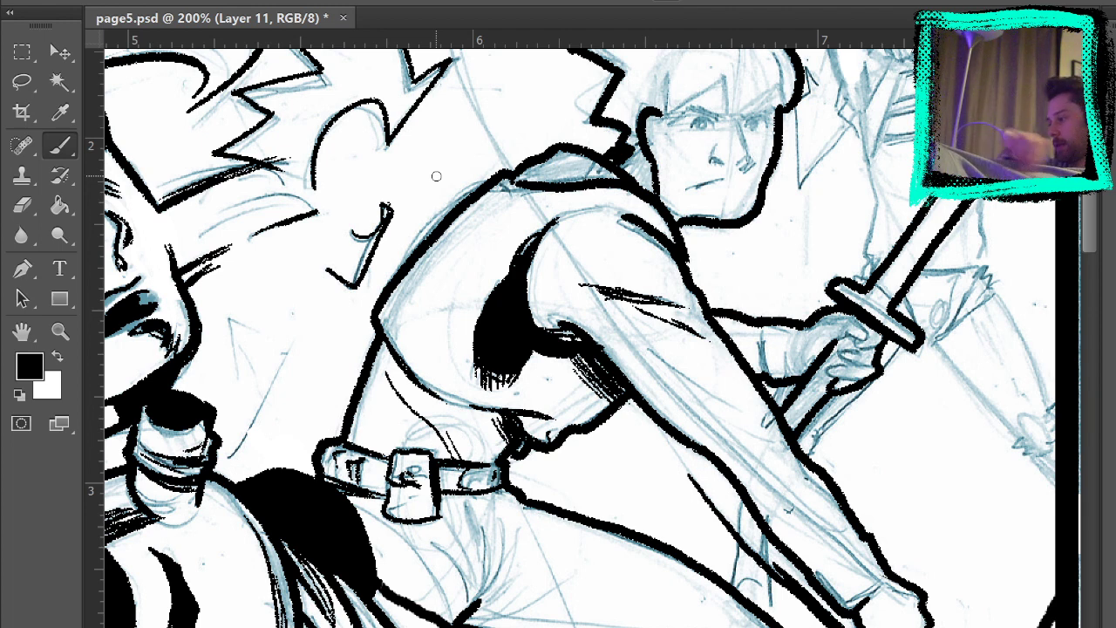
Ink long sleeve folds running down the near arm from the armpit to the forearm, thickening the forearm creases.
{"action": "scroll", "coordinate": [436, 176], "scroll_direction": "up", "scroll_amount": 6}
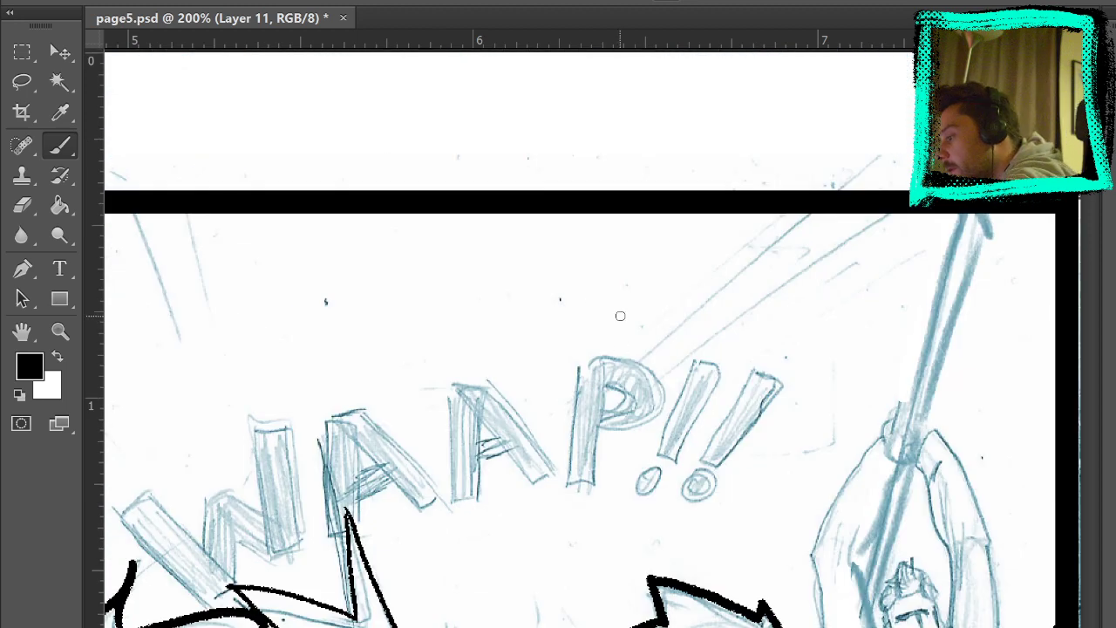
{"action": "mouse_move", "coordinate": [741, 495]}
{"action": "left_mouse_down"}
{"action": "mouse_move", "coordinate": [712, 439]}
{"action": "mouse_move", "coordinate": [439, 132]}
{"action": "left_mouse_up"}
{"action": "scroll", "coordinate": [655, 226], "scroll_direction": "down", "scroll_amount": 3}
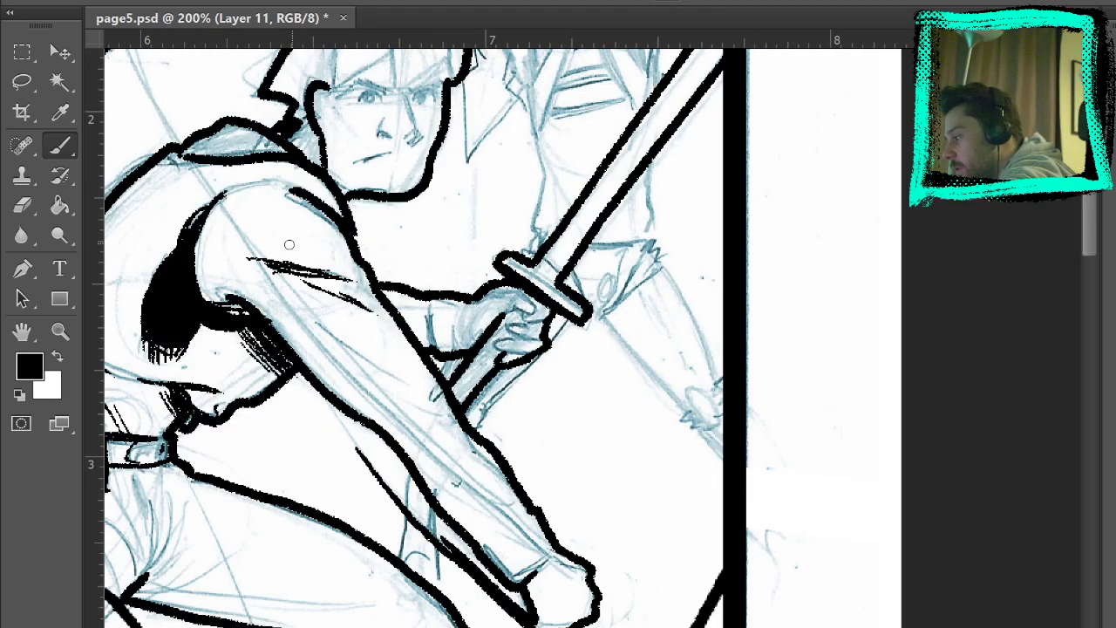
{"action": "left_click_drag", "start_coordinate": [260, 295], "coordinate": [418, 410]}
{"action": "mouse_move", "coordinate": [317, 322]}
{"action": "left_mouse_down"}
{"action": "mouse_move", "coordinate": [455, 417]}
{"action": "mouse_move", "coordinate": [401, 394]}
{"action": "left_mouse_up"}
{"action": "left_click_drag", "start_coordinate": [337, 344], "coordinate": [465, 432]}
{"action": "left_click_drag", "start_coordinate": [322, 355], "coordinate": [494, 502]}
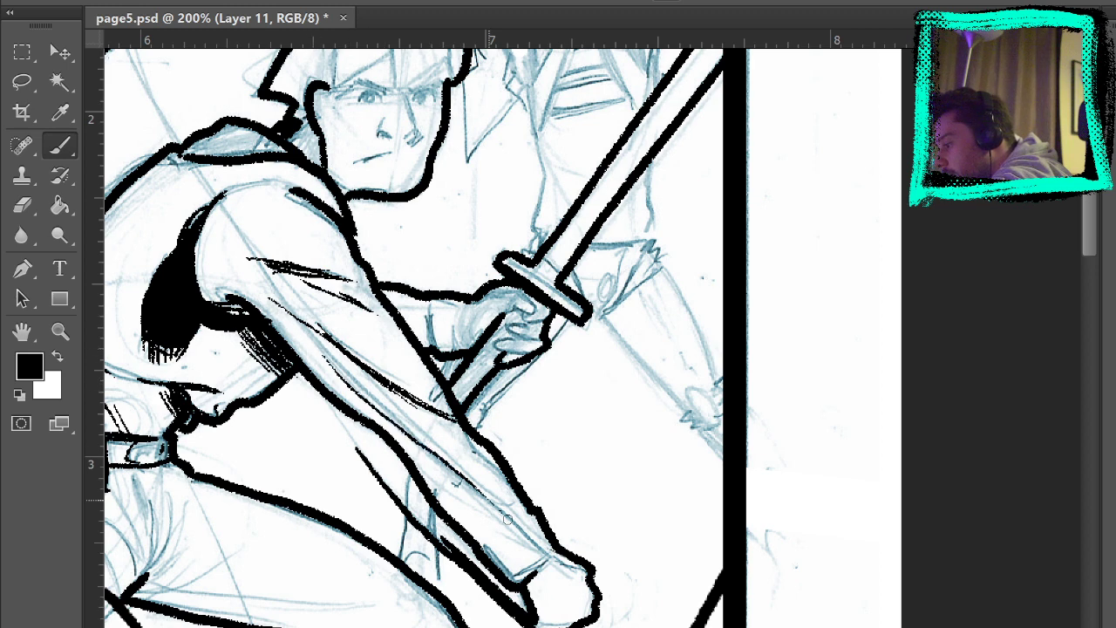
{"action": "left_click_drag", "start_coordinate": [392, 434], "coordinate": [520, 541]}
{"action": "mouse_move", "coordinate": [425, 449]}
{"action": "left_mouse_down"}
{"action": "mouse_move", "coordinate": [508, 533]}
{"action": "mouse_move", "coordinate": [460, 487]}
{"action": "left_mouse_up"}
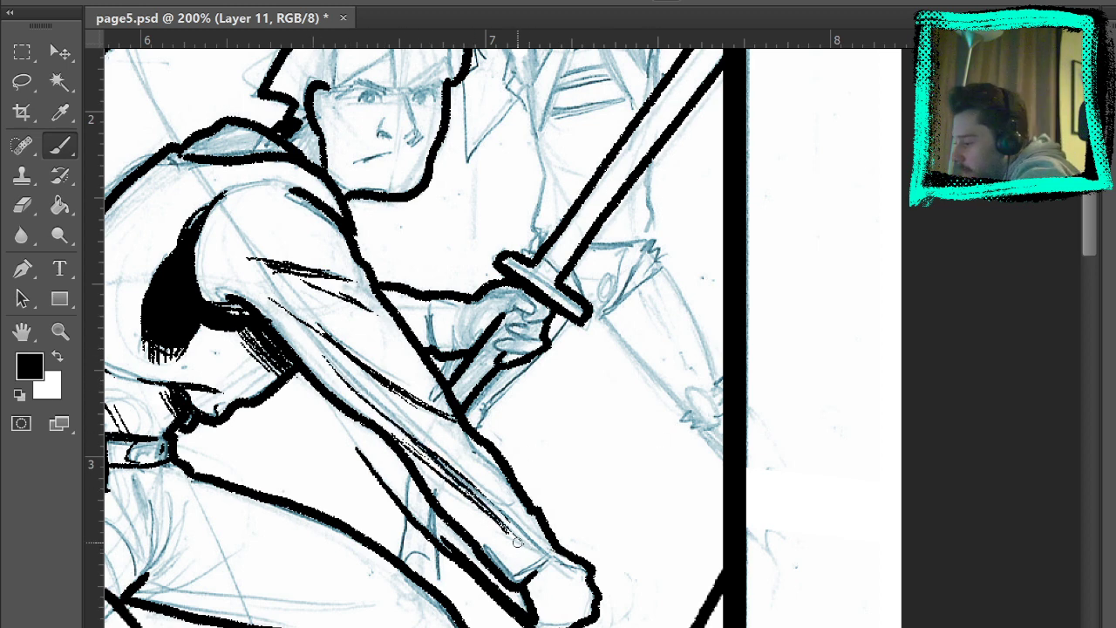
Ink the cuff lines at the near wrist and darken the hatching where the forearm fold meets the cuff.
{"action": "left_click_drag", "start_coordinate": [523, 518], "coordinate": [490, 543]}
{"action": "left_click_drag", "start_coordinate": [522, 589], "coordinate": [547, 563]}
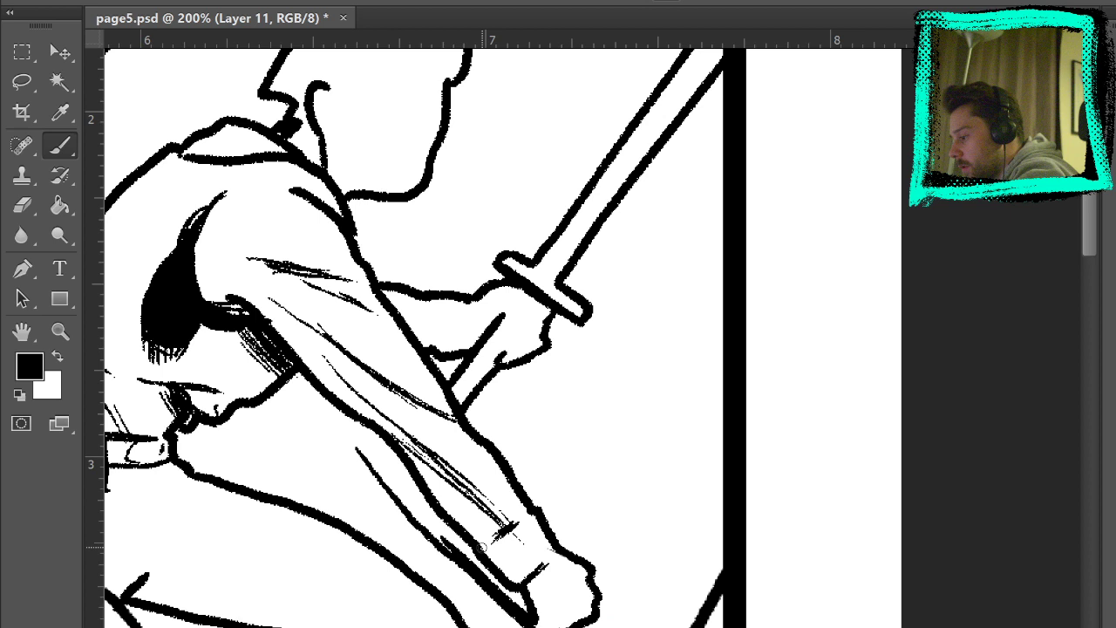
{"action": "mouse_move", "coordinate": [482, 548]}
{"action": "left_mouse_down"}
{"action": "mouse_move", "coordinate": [504, 531]}
{"action": "mouse_move", "coordinate": [481, 549]}
{"action": "left_mouse_up"}
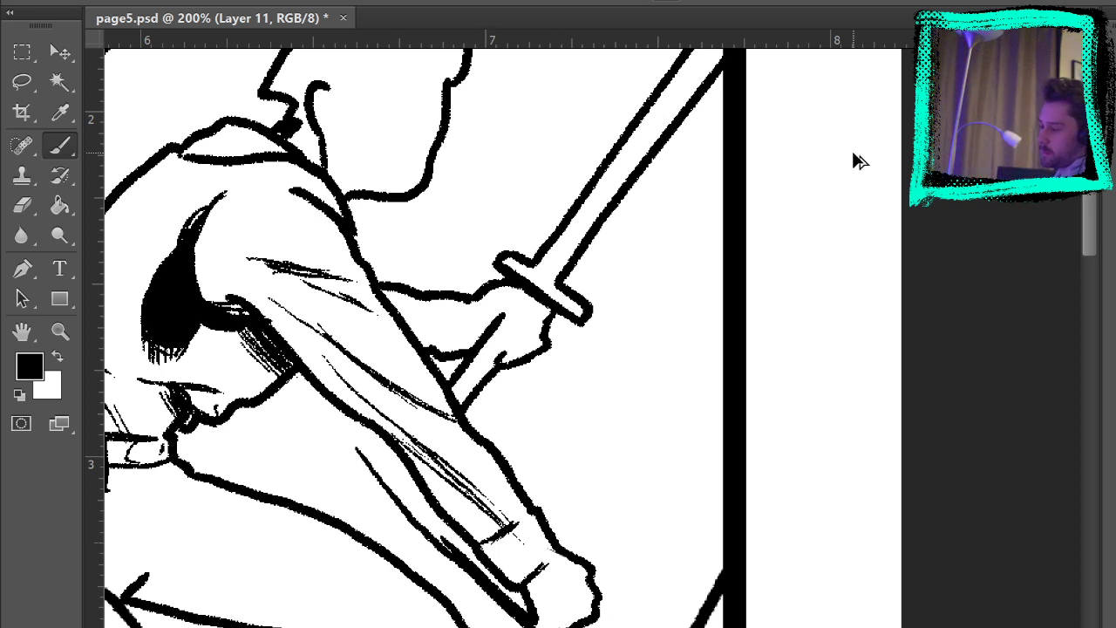
{"action": "left_click_drag", "start_coordinate": [487, 545], "coordinate": [503, 531]}
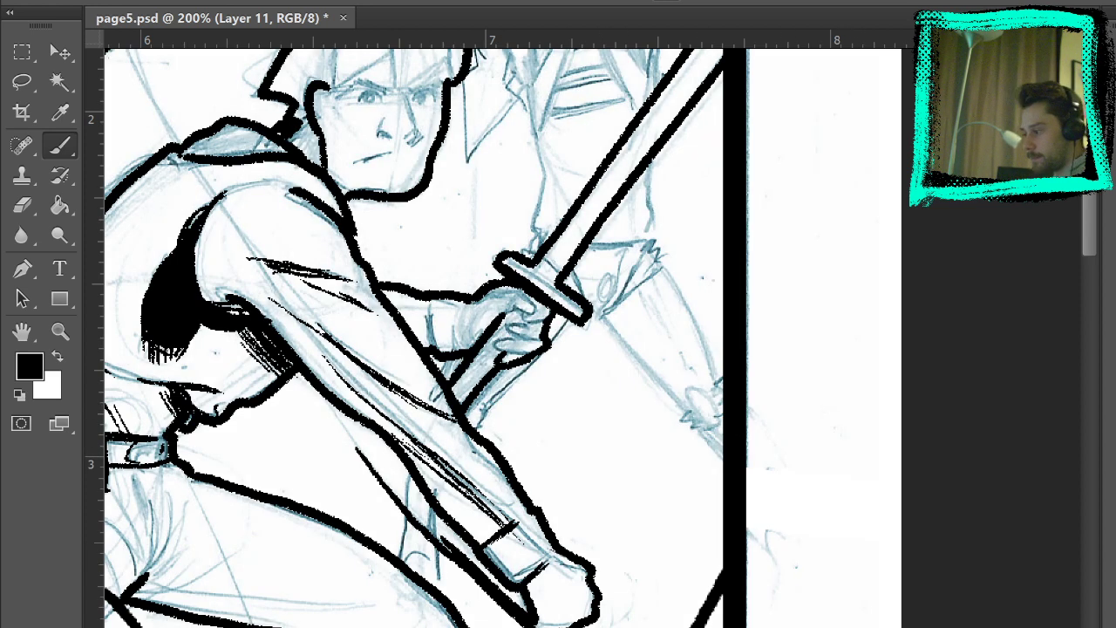
{"action": "mouse_move", "coordinate": [472, 501]}
{"action": "left_mouse_down"}
{"action": "mouse_move", "coordinate": [495, 532]}
{"action": "mouse_move", "coordinate": [503, 519]}
{"action": "left_mouse_up"}
Thicken and extend the ink line running under the near forearm from the elbow towards the wrist.
{"action": "left_click_drag", "start_coordinate": [625, 600], "coordinate": [643, 374]}
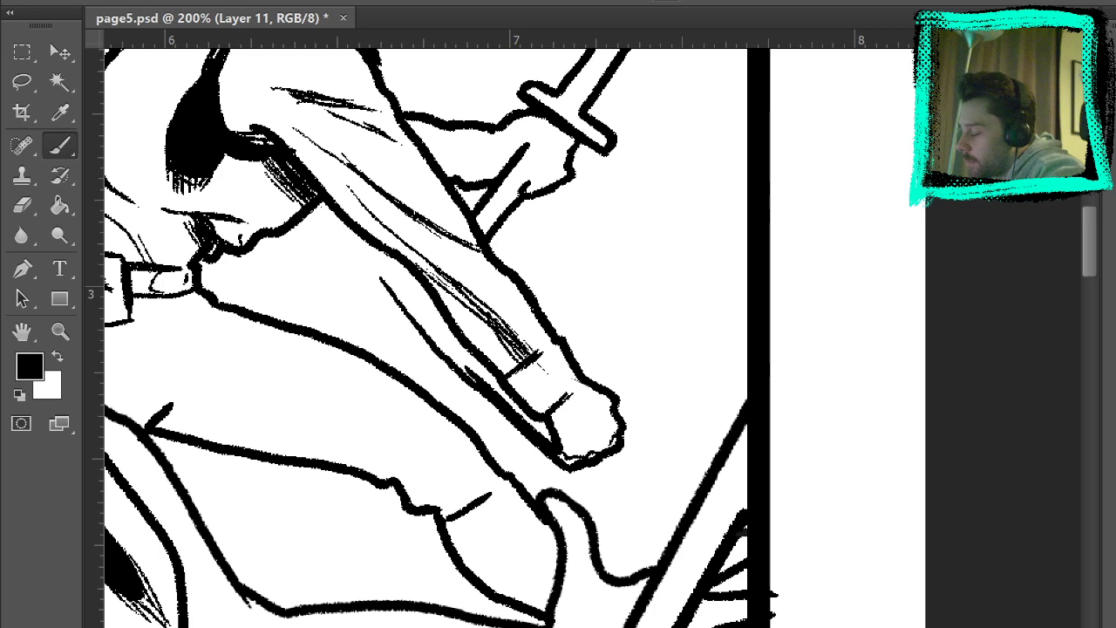
{"action": "left_click_drag", "start_coordinate": [889, 352], "coordinate": [1009, 529]}
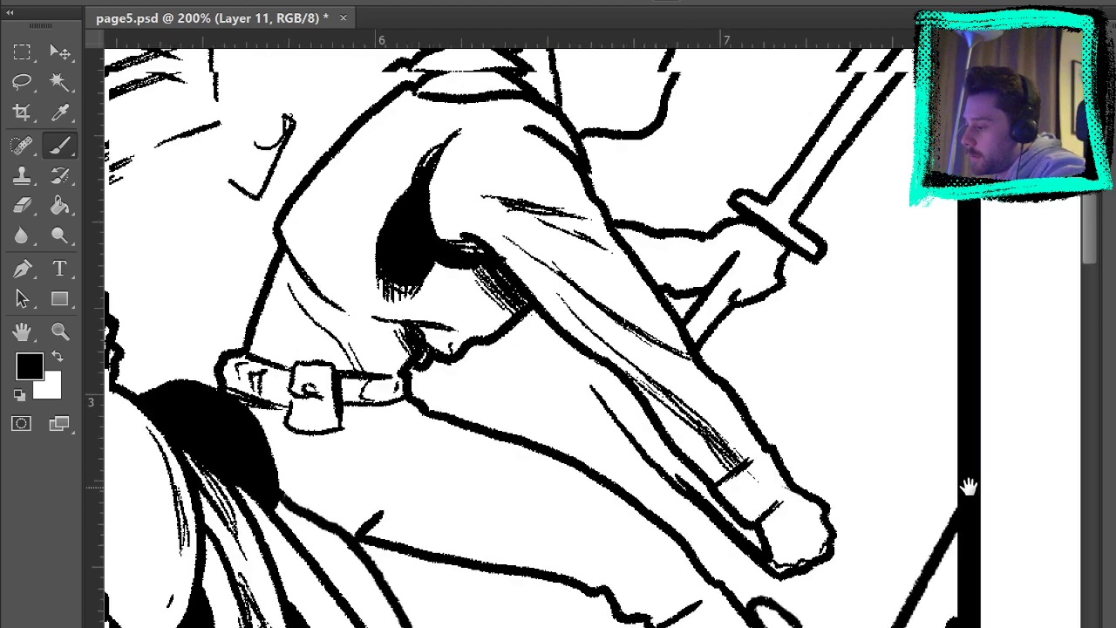
{"action": "left_click_drag", "start_coordinate": [968, 486], "coordinate": [998, 552]}
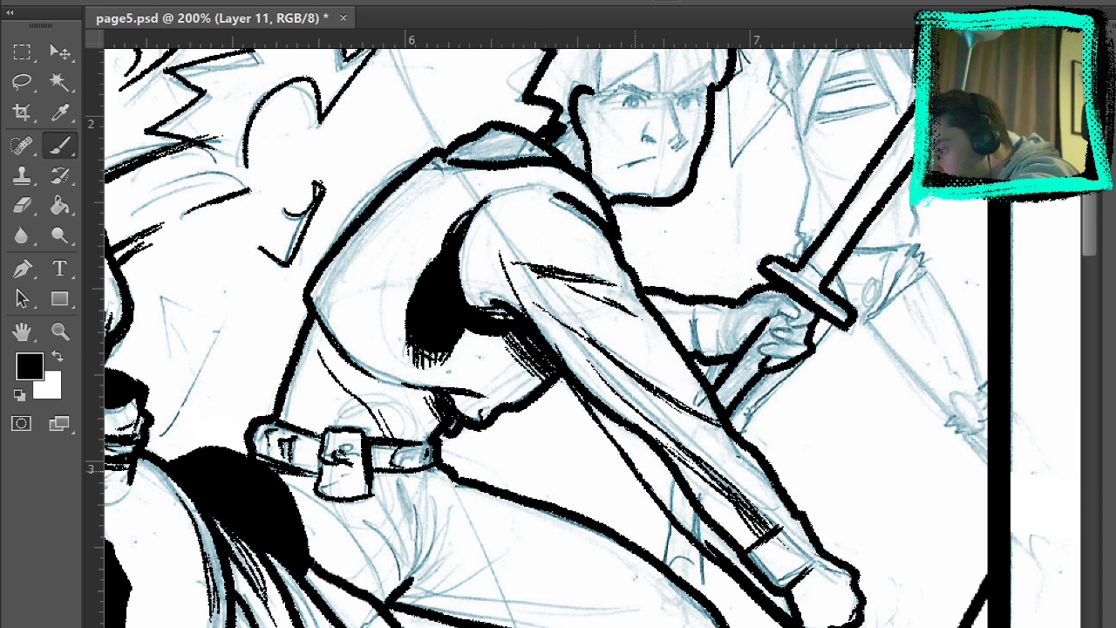
{"action": "mouse_move", "coordinate": [650, 466]}
{"action": "left_mouse_down"}
{"action": "mouse_move", "coordinate": [732, 563]}
{"action": "mouse_move", "coordinate": [708, 547]}
{"action": "left_mouse_up"}
{"action": "left_click_drag", "start_coordinate": [642, 462], "coordinate": [736, 575]}
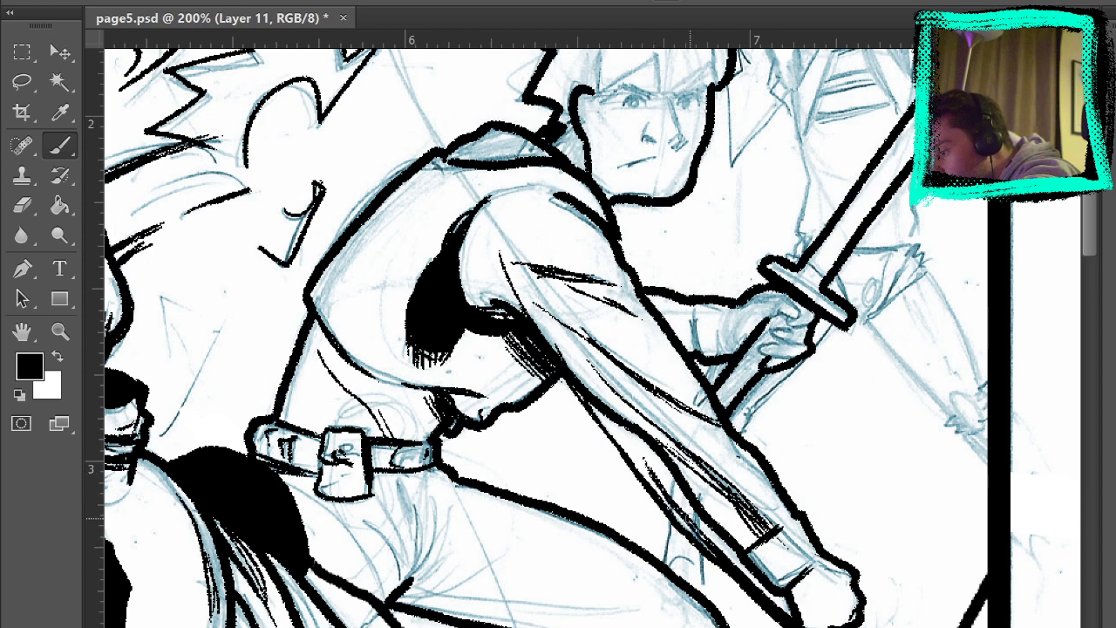
{"action": "left_click_drag", "start_coordinate": [453, 81], "coordinate": [580, 330]}
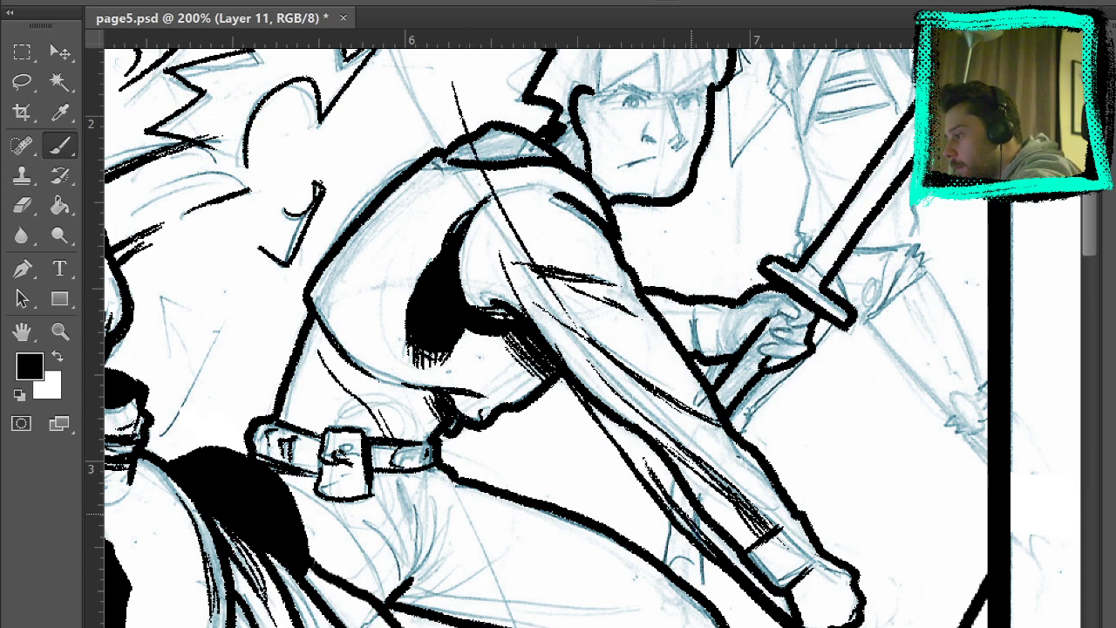
{"action": "left_click_drag", "start_coordinate": [712, 365], "coordinate": [780, 491]}
{"action": "key", "text": "ctrl+z"}
{"action": "left_click_drag", "start_coordinate": [446, 106], "coordinate": [618, 393]}
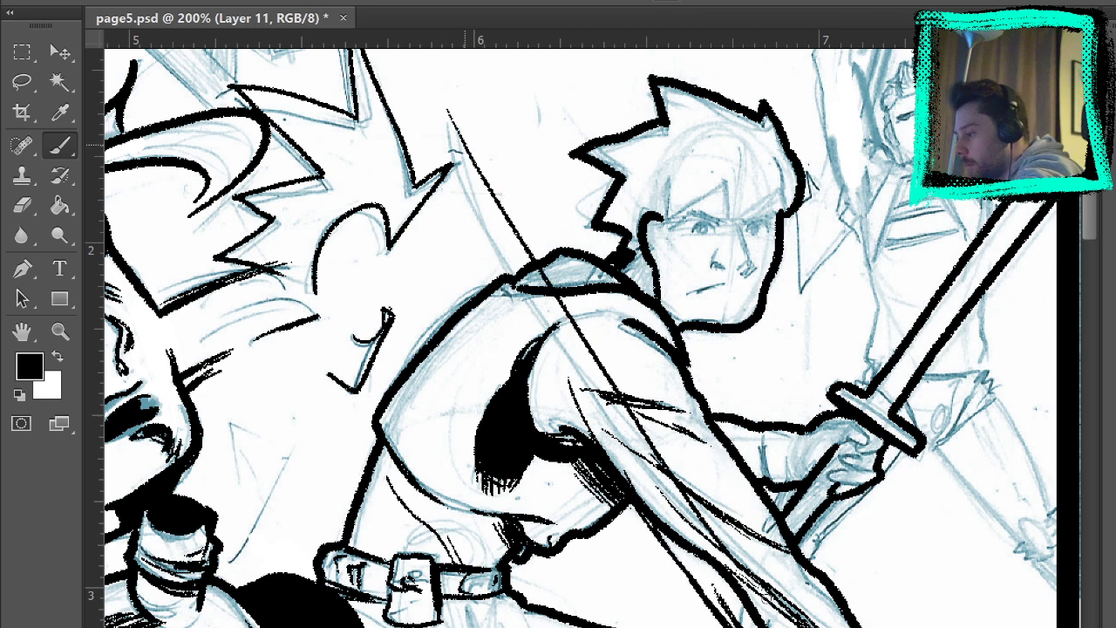
{"action": "key", "text": "ctrl+z"}
Ink thin curved motion lines sweeping from above the swordsman's back down across his shoulder and near arm, undoing poor strokes.
{"action": "left_click", "coordinate": [58, 332]}
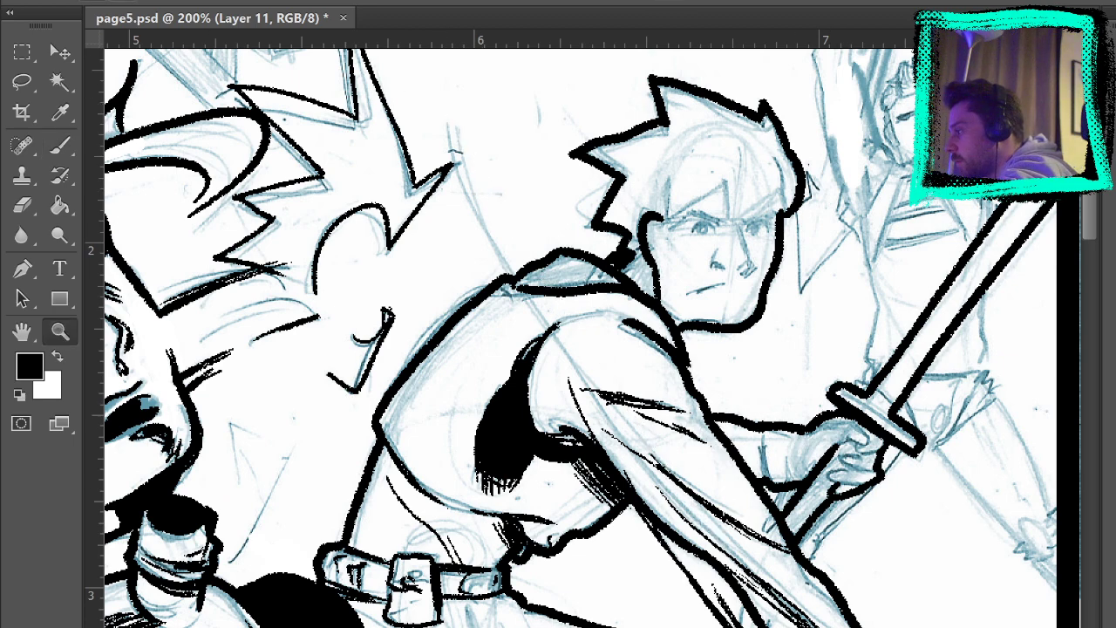
{"action": "left_click", "coordinate": [436, 216]}
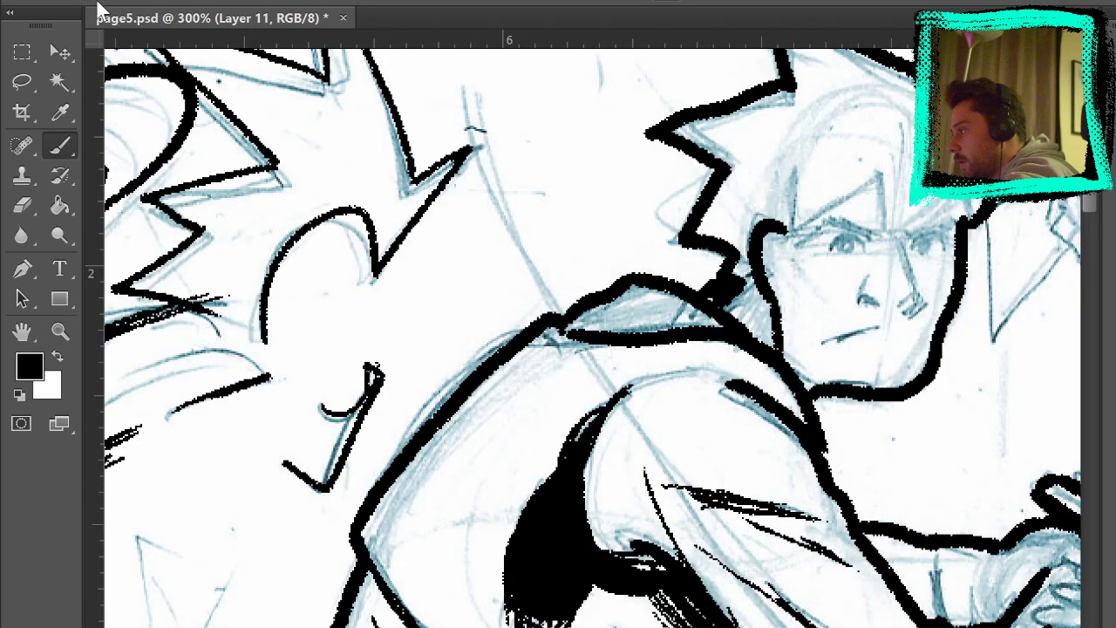
{"action": "left_click", "coordinate": [617, 219], "text": "alt"}
{"action": "left_click", "coordinate": [745, 217], "text": "alt"}
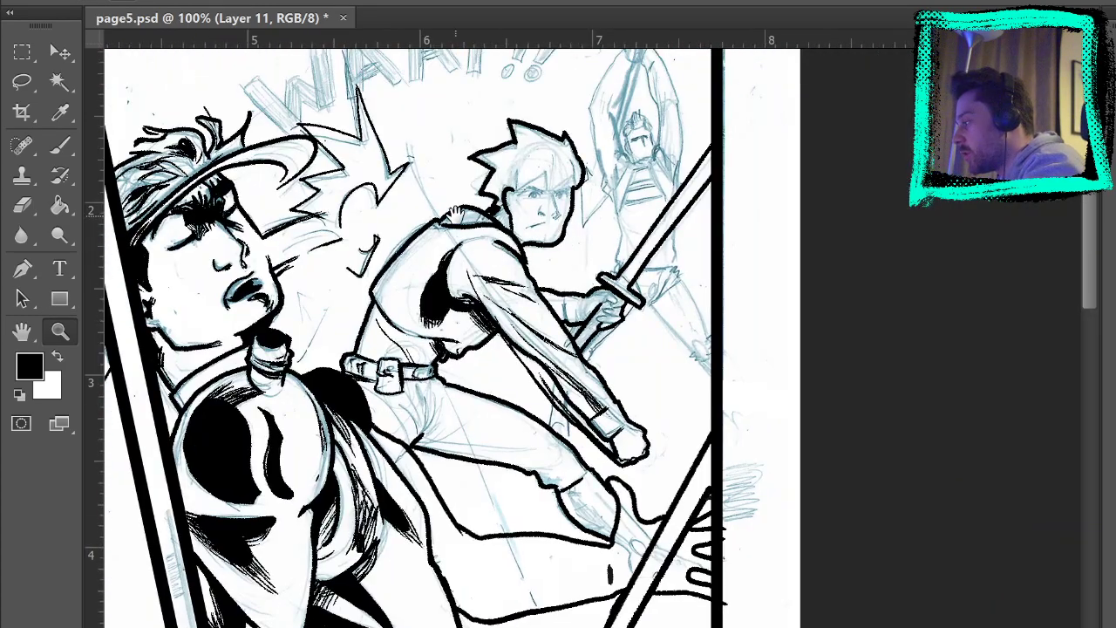
{"action": "left_click", "coordinate": [57, 148]}
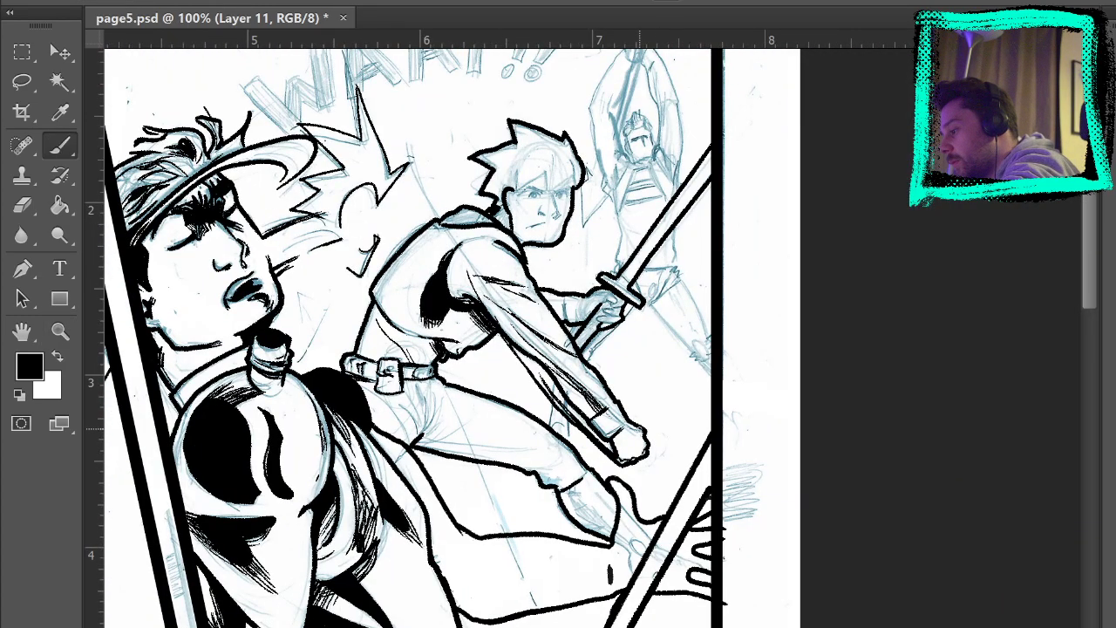
{"action": "left_click_drag", "start_coordinate": [641, 427], "coordinate": [403, 104]}
{"action": "left_click_drag", "start_coordinate": [604, 408], "coordinate": [495, 272]}
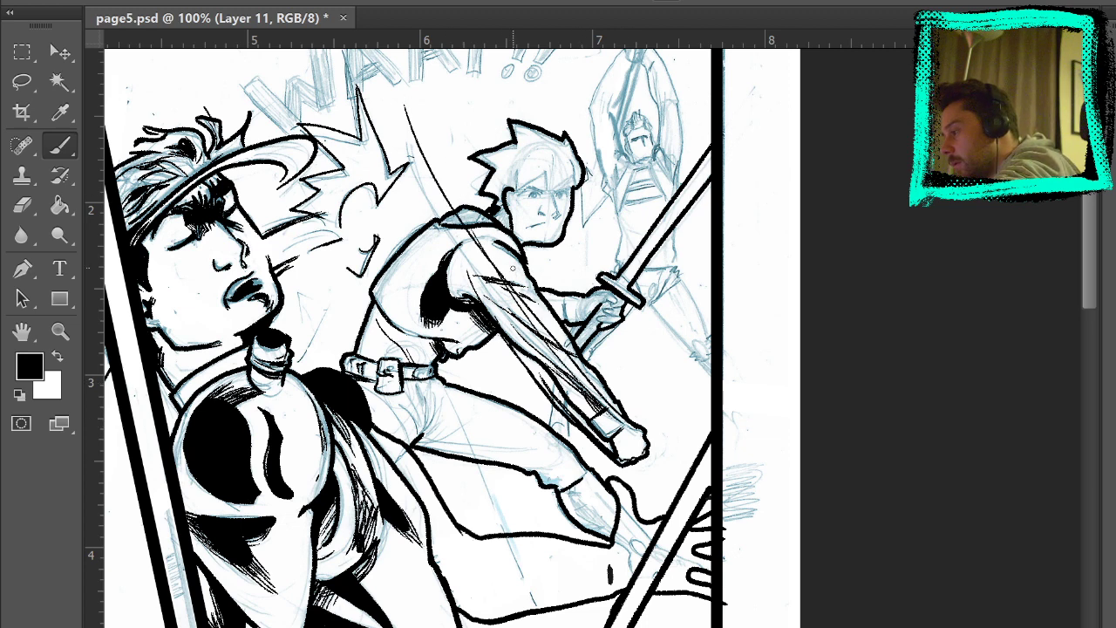
{"action": "key", "text": "ctrl+z"}
{"action": "left_click_drag", "start_coordinate": [413, 148], "coordinate": [502, 279]}
{"action": "key", "text": "ctrl+z"}
{"action": "left_click_drag", "start_coordinate": [405, 126], "coordinate": [465, 233]}
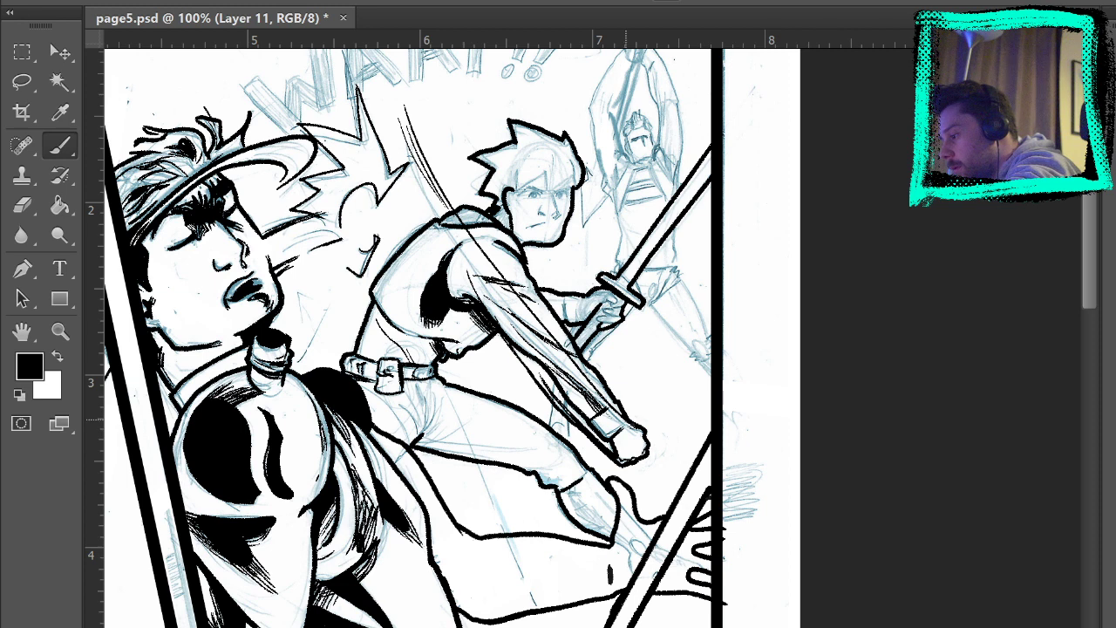
Check the inks without the pencil sketch and cut thin white motion lines through the black of the collar, back and armpit.
{"action": "key", "text": "alt+bracketleft"}
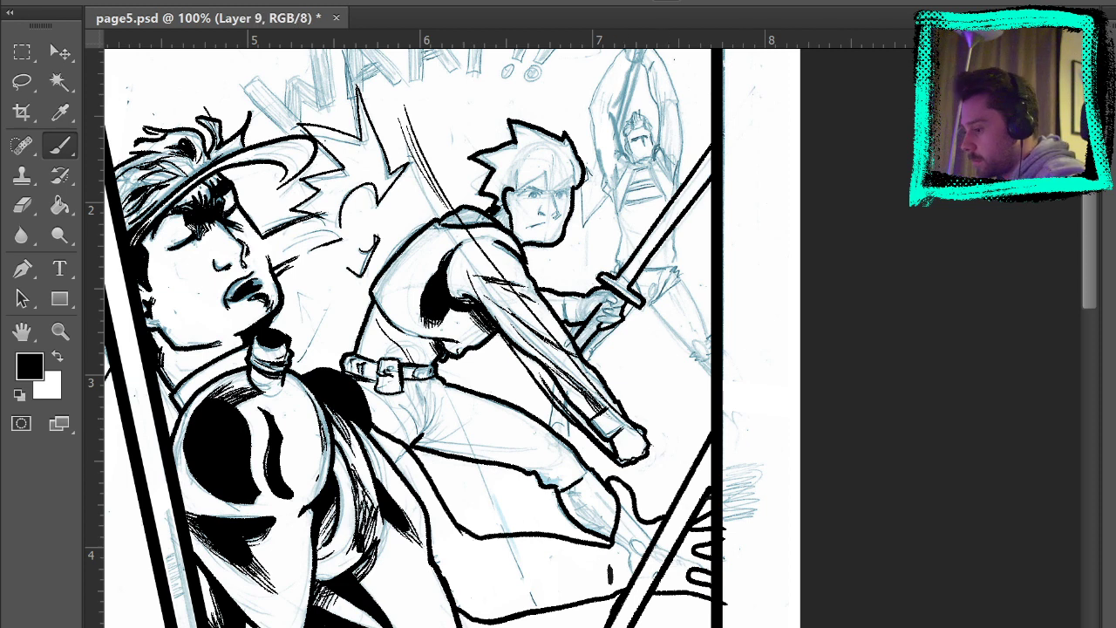
{"action": "key", "text": "ctrl+comma"}
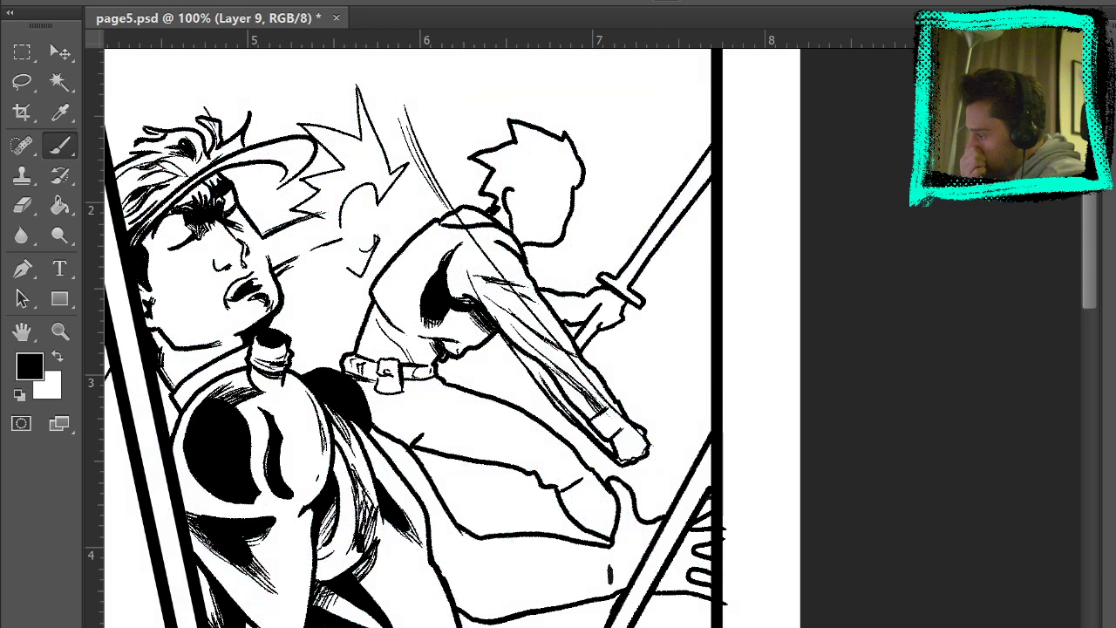
{"action": "key", "text": "alt+bracketright"}
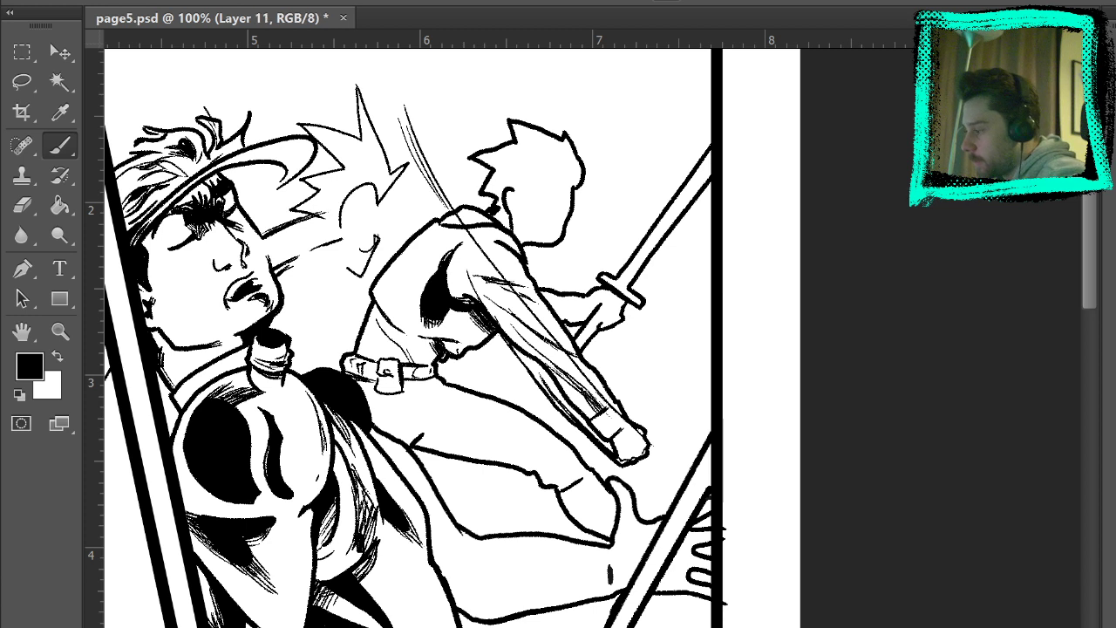
{"action": "left_click", "coordinate": [56, 356]}
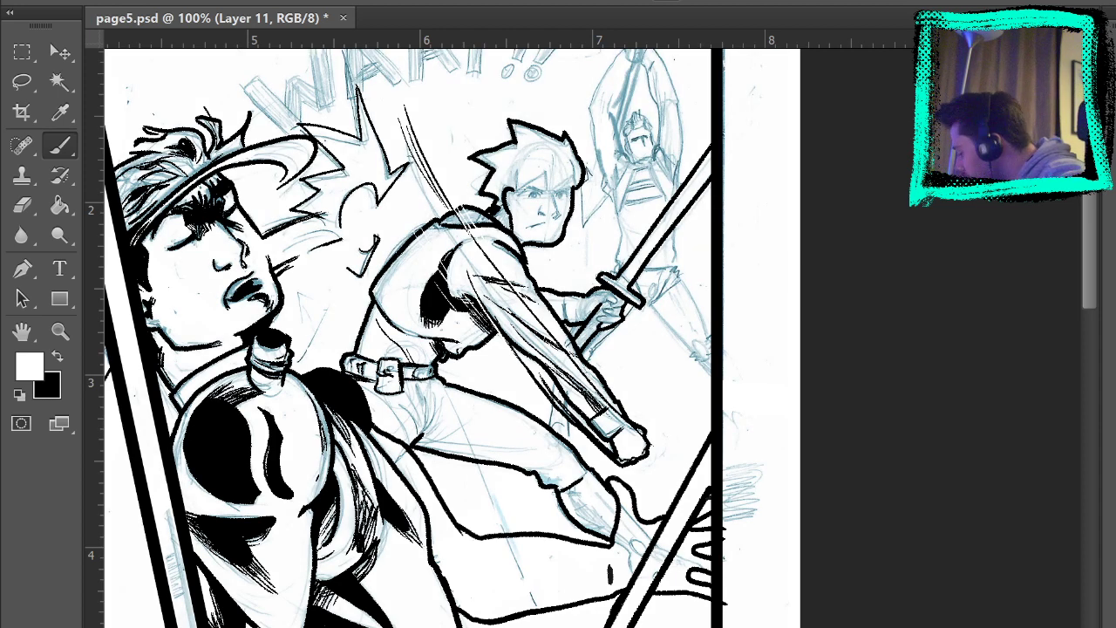
{"action": "key", "text": "x"}
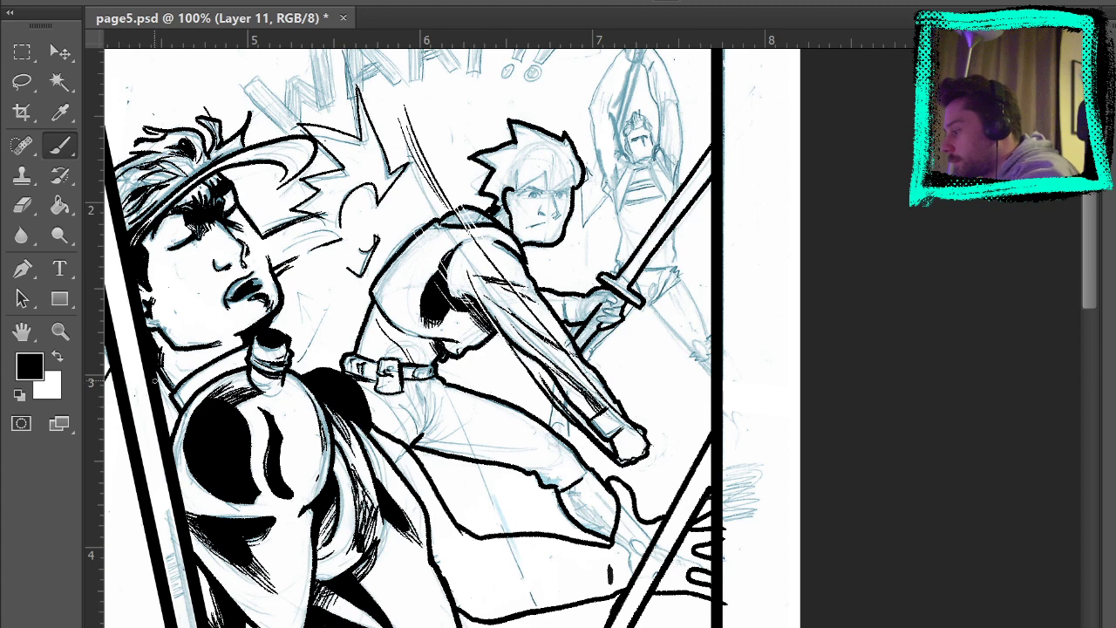
Ink the swordsman's slanted far eyebrow and the pointed strands of hair falling over his forehead.
{"action": "key", "text": "z"}
{"action": "left_click", "coordinate": [673, 283], "text": "alt"}
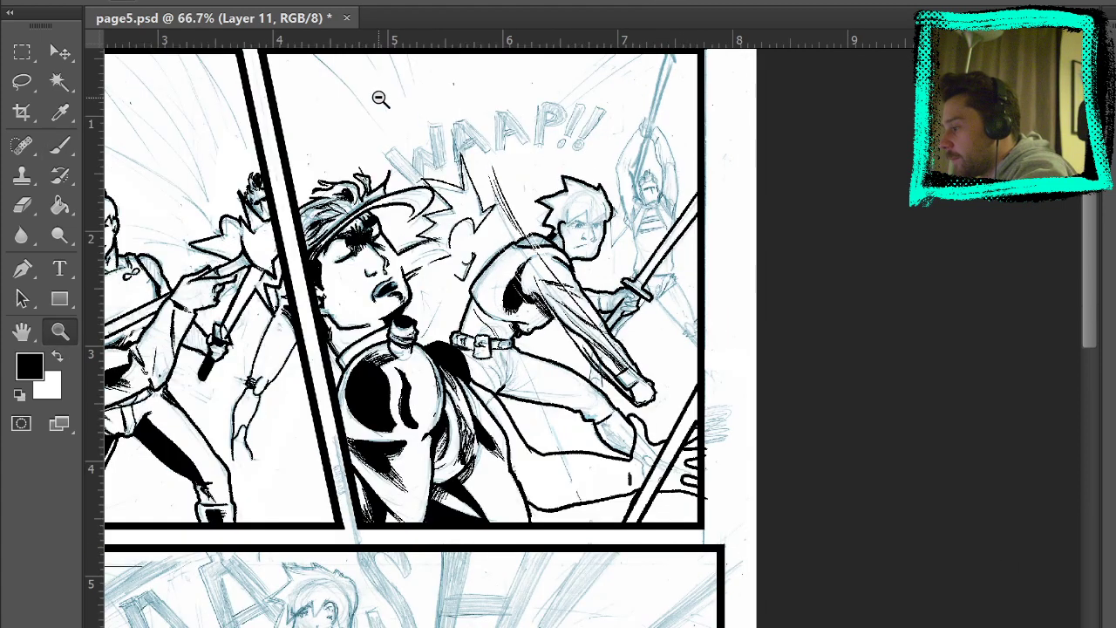
{"action": "left_click", "coordinate": [95, 3]}
{"action": "left_click", "coordinate": [589, 252]}
{"action": "left_click", "coordinate": [628, 232]}
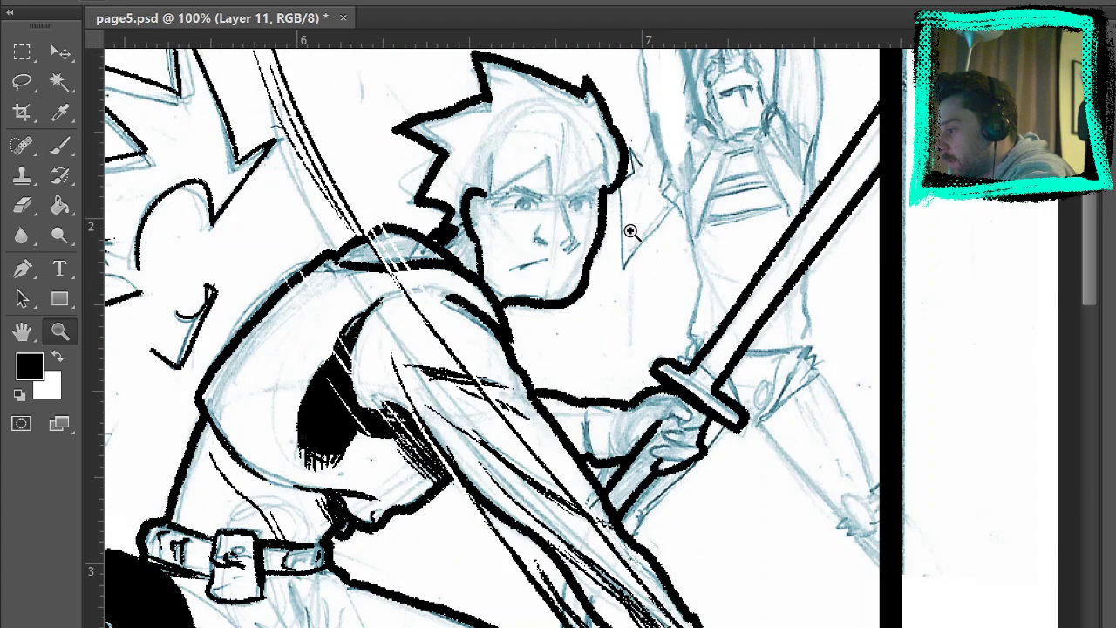
{"action": "left_click", "coordinate": [609, 210]}
{"action": "left_click", "coordinate": [64, 149]}
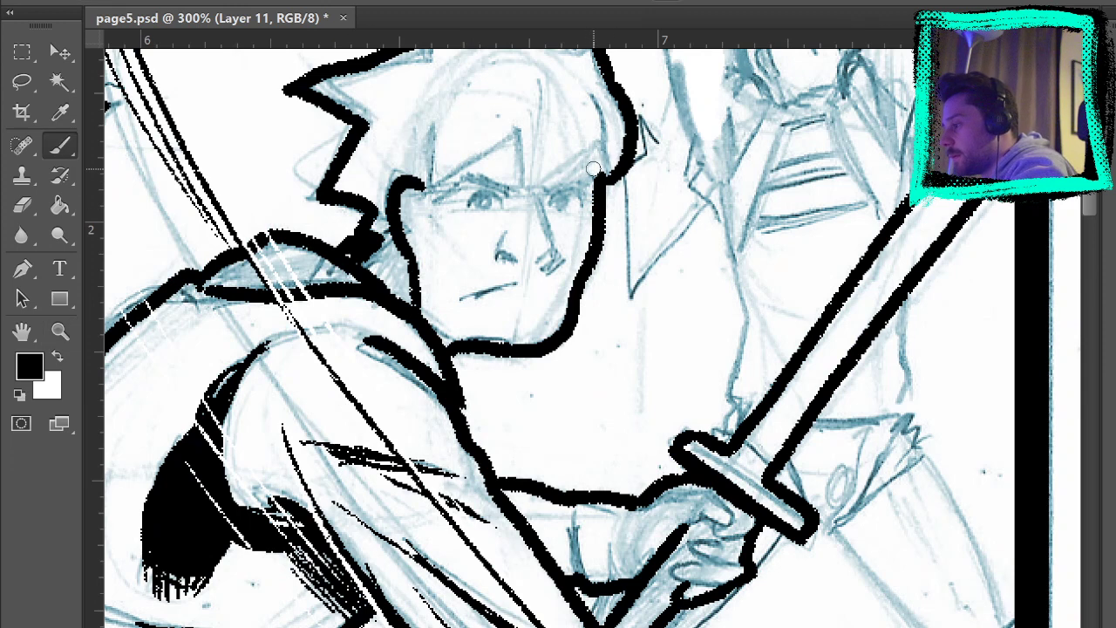
{"action": "left_click_drag", "start_coordinate": [610, 146], "coordinate": [534, 190]}
{"action": "key", "text": "ctrl+z"}
{"action": "mouse_move", "coordinate": [612, 151]}
{"action": "left_mouse_down"}
{"action": "mouse_move", "coordinate": [575, 163]}
{"action": "mouse_move", "coordinate": [602, 138]}
{"action": "mouse_move", "coordinate": [521, 201]}
{"action": "left_mouse_up"}
{"action": "left_click_drag", "start_coordinate": [518, 132], "coordinate": [511, 196]}
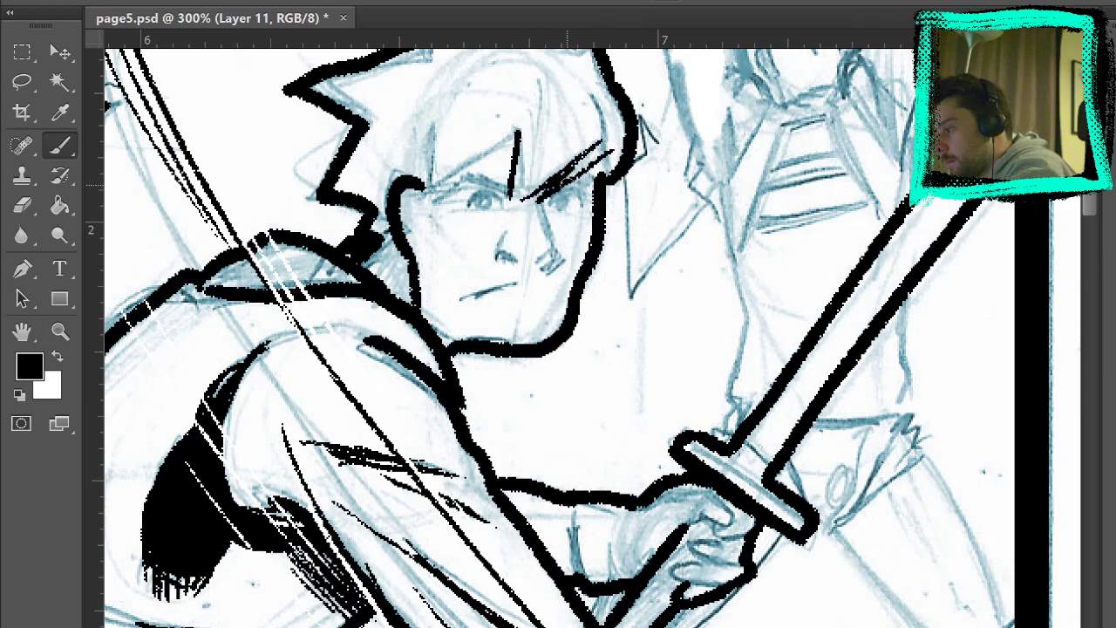
{"action": "left_click_drag", "start_coordinate": [518, 133], "coordinate": [424, 185]}
{"action": "left_click_drag", "start_coordinate": [435, 117], "coordinate": [417, 201]}
Ink the nose bridge, nose tip and nostril, and erase the stray marks at the tip.
{"action": "left_click_drag", "start_coordinate": [536, 196], "coordinate": [551, 274]}
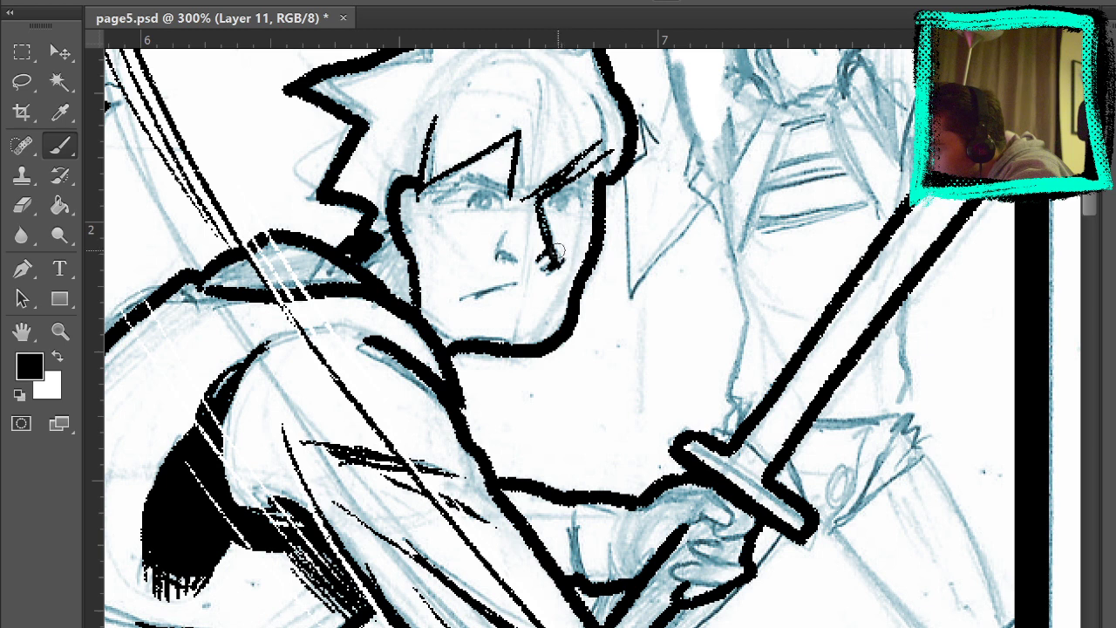
{"action": "left_click_drag", "start_coordinate": [553, 232], "coordinate": [565, 267]}
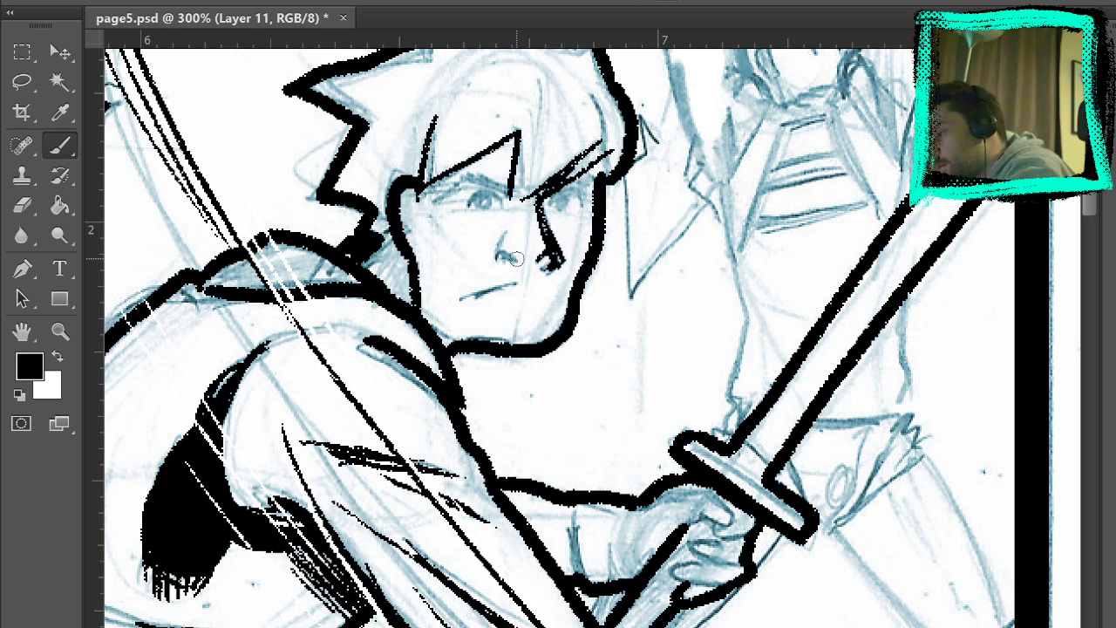
{"action": "mouse_move", "coordinate": [507, 244]}
{"action": "left_mouse_down"}
{"action": "mouse_move", "coordinate": [500, 261]}
{"action": "mouse_move", "coordinate": [495, 237]}
{"action": "left_mouse_up"}
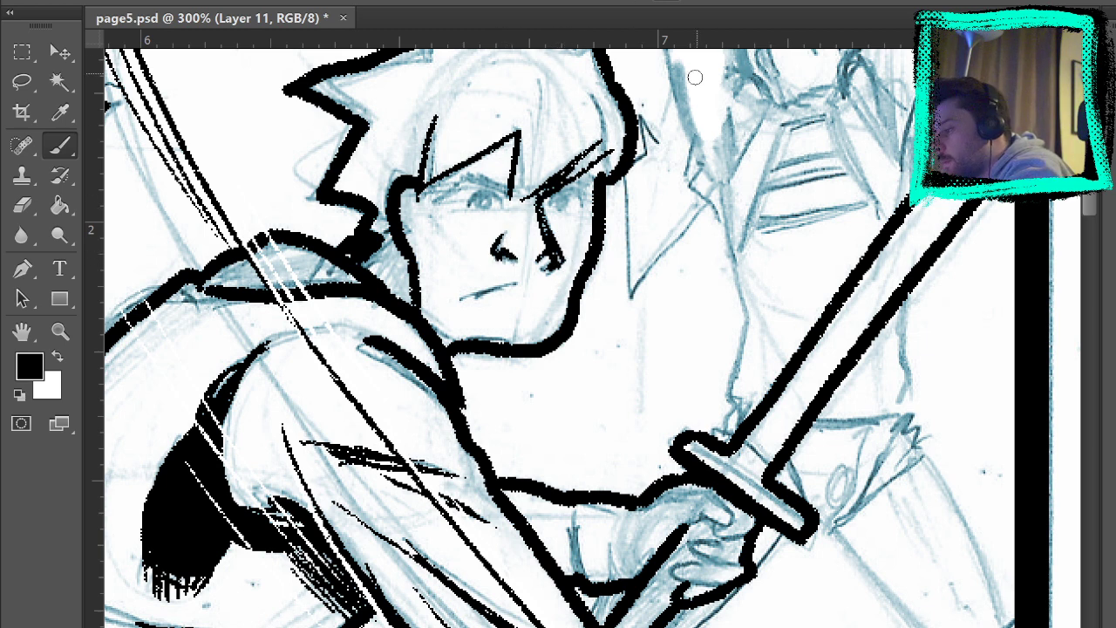
{"action": "key", "text": "ctrl+comma"}
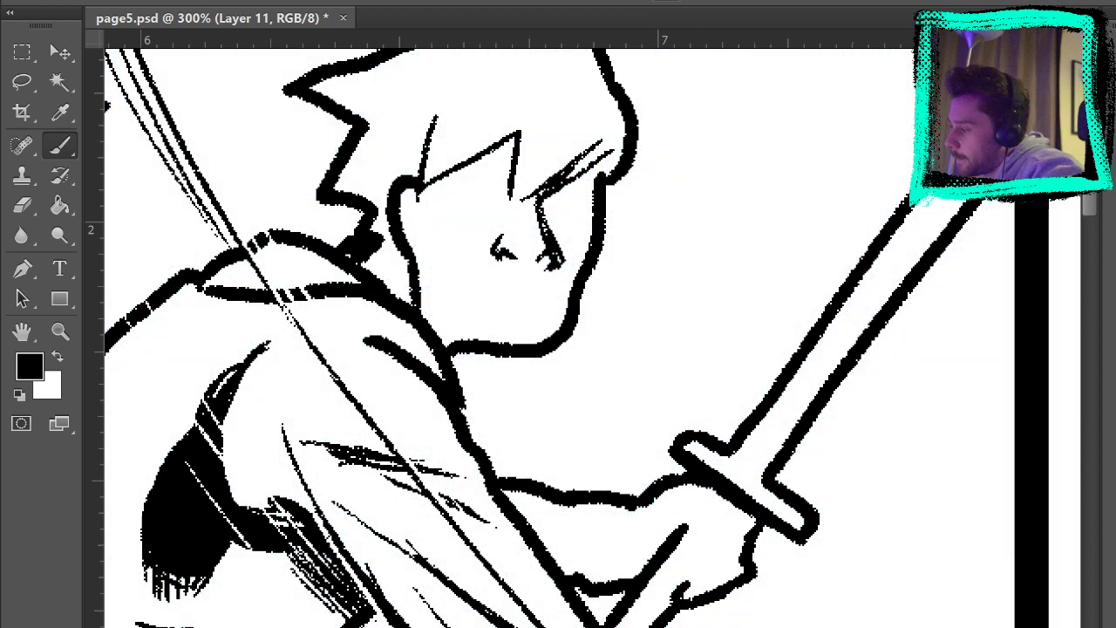
{"action": "key", "text": "e"}
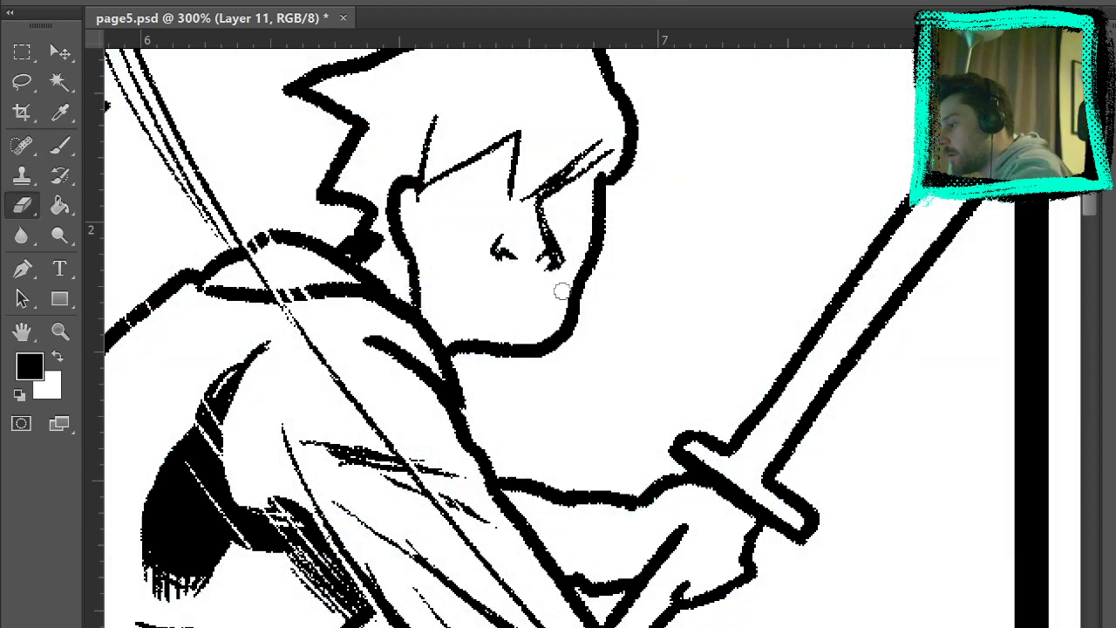
{"action": "left_click", "coordinate": [65, 135]}
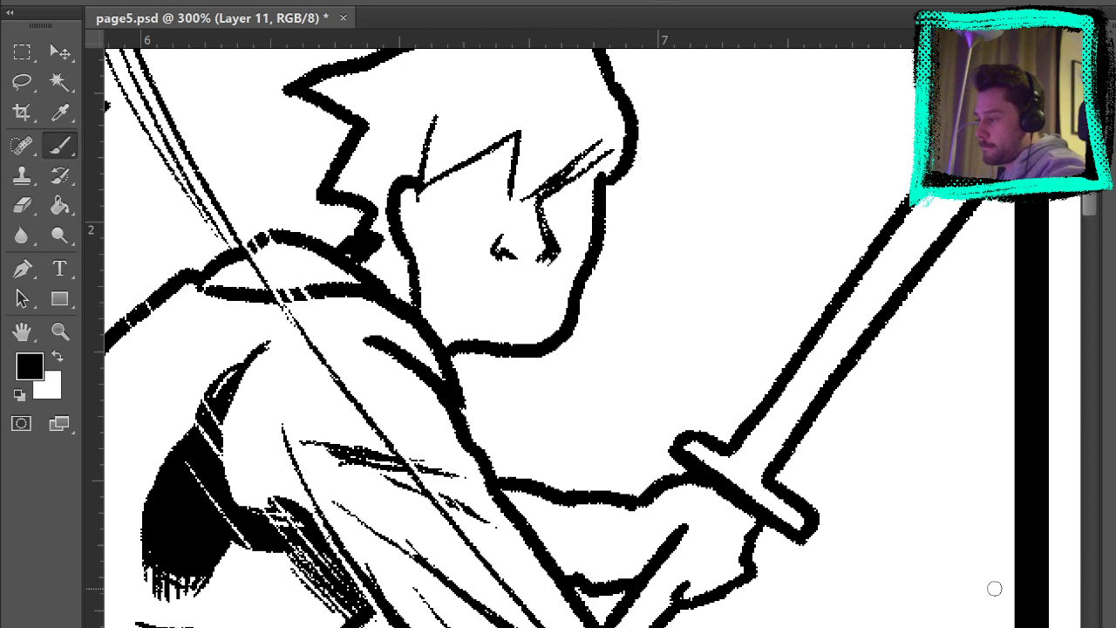
Ink the frowning mouth with a small chin shadow, and both eyes with dark pupils and heavy upper lids.
{"action": "key", "text": "ctrl+z"}
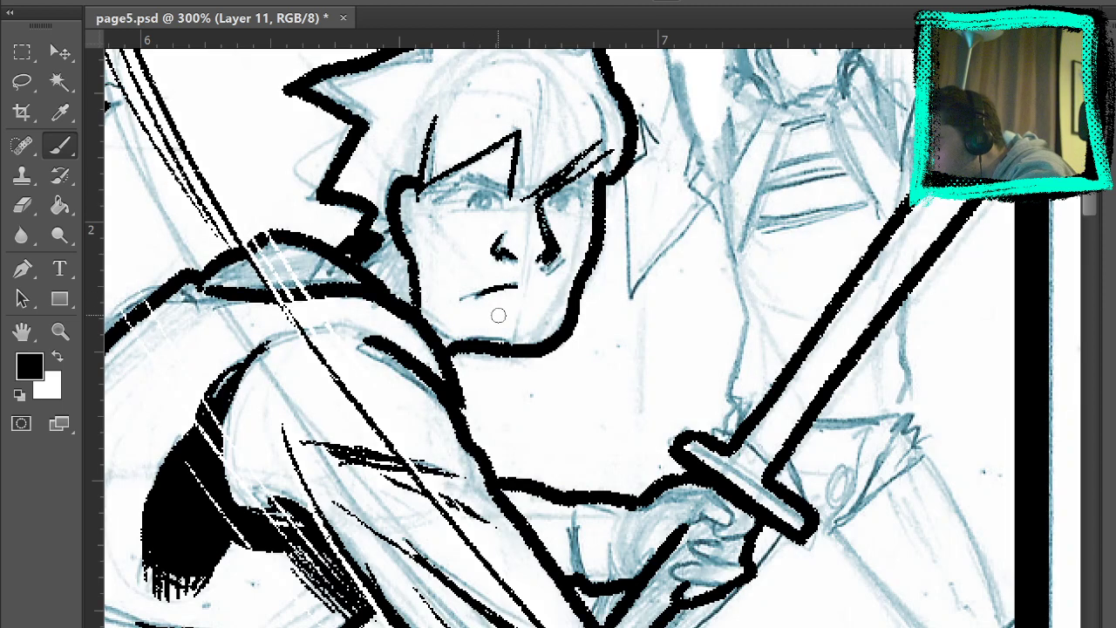
{"action": "mouse_move", "coordinate": [489, 289]}
{"action": "left_mouse_down"}
{"action": "mouse_move", "coordinate": [477, 296]}
{"action": "mouse_move", "coordinate": [525, 307]}
{"action": "mouse_move", "coordinate": [534, 320]}
{"action": "left_mouse_up"}
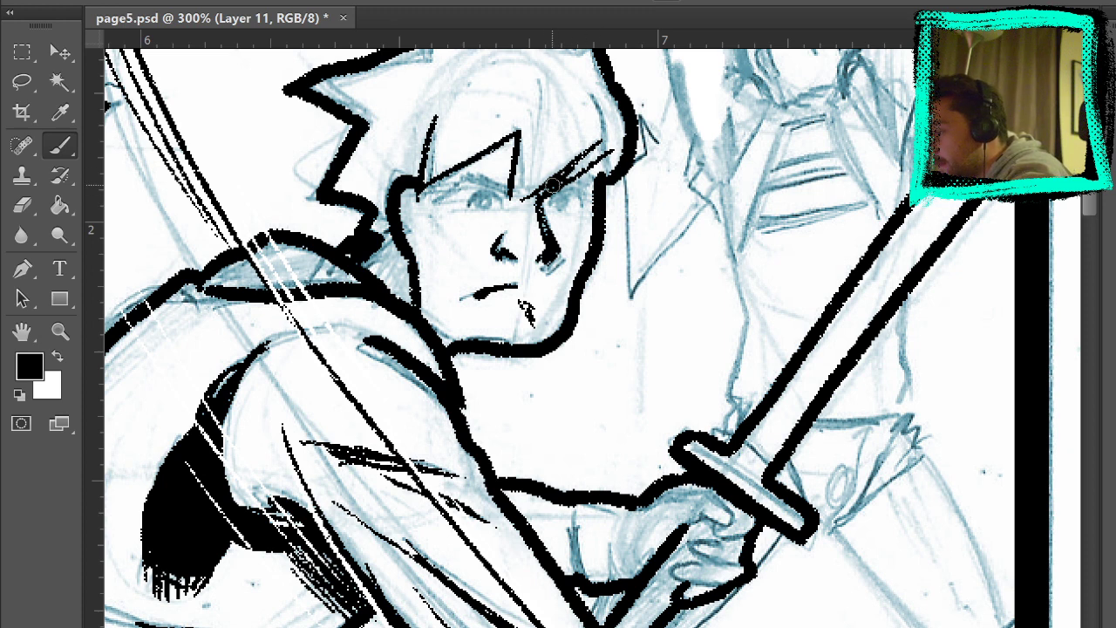
{"action": "mouse_move", "coordinate": [553, 185]}
{"action": "left_mouse_down"}
{"action": "mouse_move", "coordinate": [608, 154]}
{"action": "mouse_move", "coordinate": [591, 185]}
{"action": "left_mouse_up"}
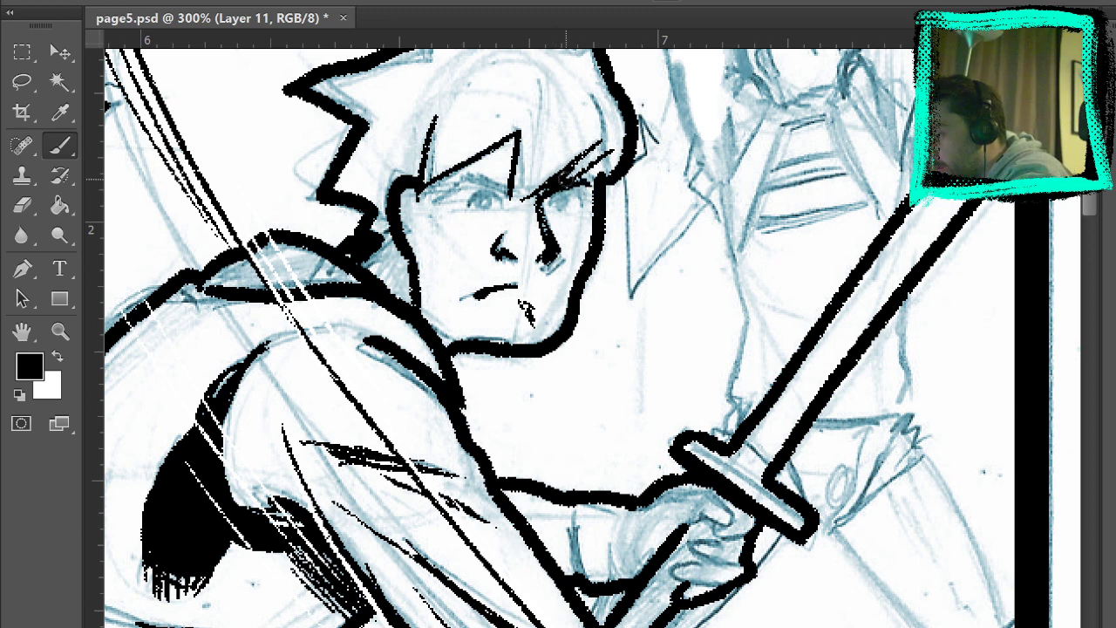
{"action": "mouse_move", "coordinate": [561, 208]}
{"action": "left_mouse_down"}
{"action": "mouse_move", "coordinate": [569, 192]}
{"action": "mouse_move", "coordinate": [567, 204]}
{"action": "left_mouse_up"}
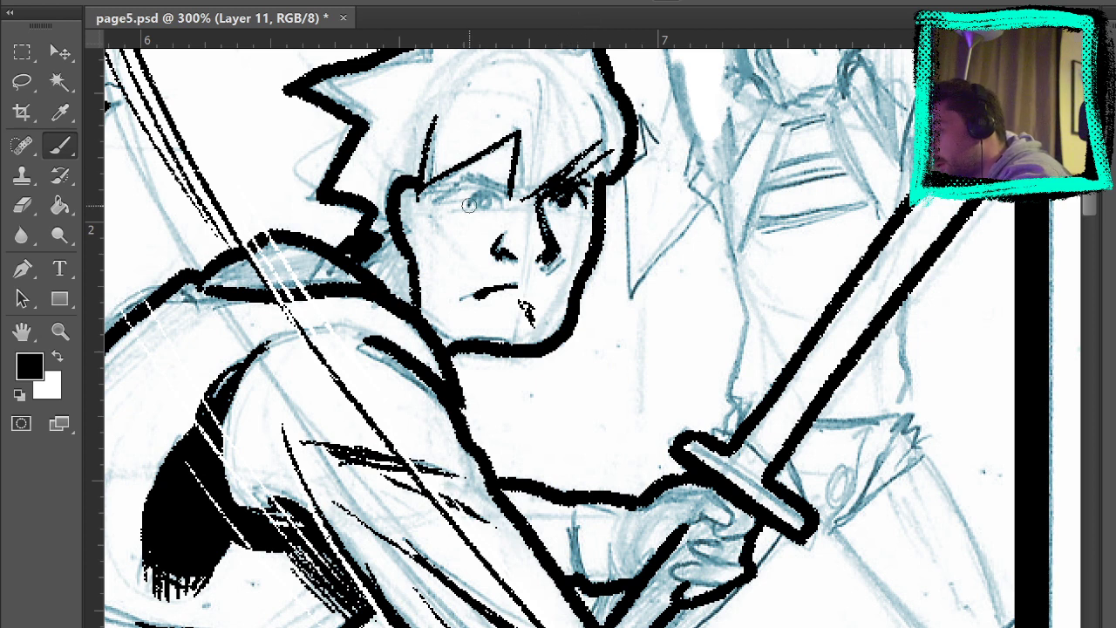
{"action": "mouse_move", "coordinate": [474, 192]}
{"action": "left_mouse_down"}
{"action": "mouse_move", "coordinate": [501, 191]}
{"action": "mouse_move", "coordinate": [485, 201]}
{"action": "mouse_move", "coordinate": [469, 181]}
{"action": "mouse_move", "coordinate": [507, 193]}
{"action": "left_mouse_up"}
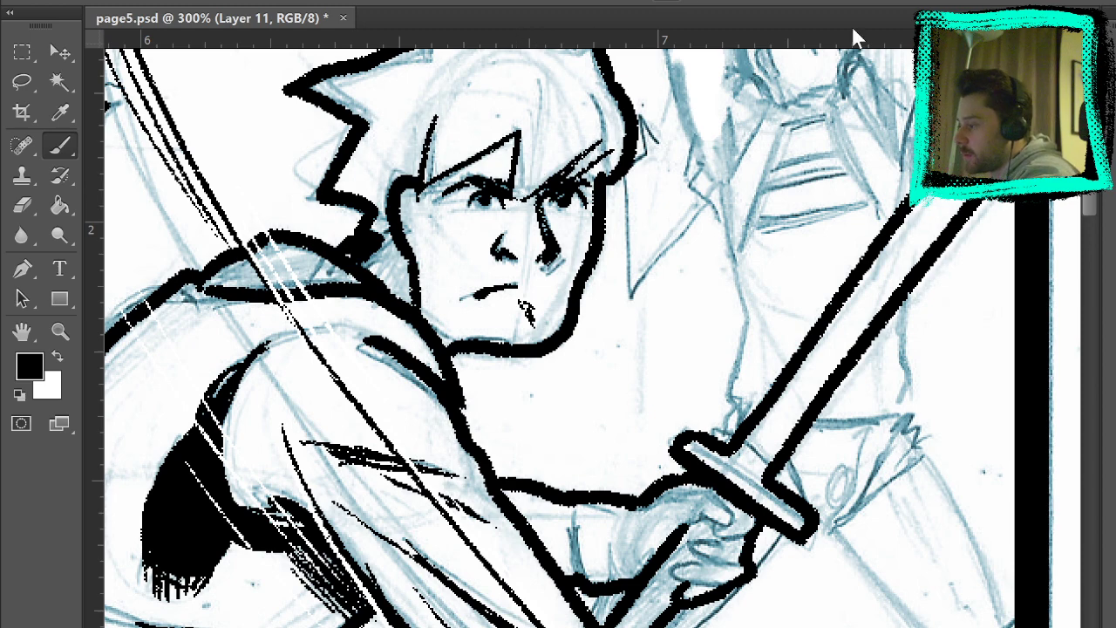
Check the face without the pencil sketch and ink a small shadow at the jaw corner and a mark inside the ear.
{"action": "key", "text": "ctrl+comma"}
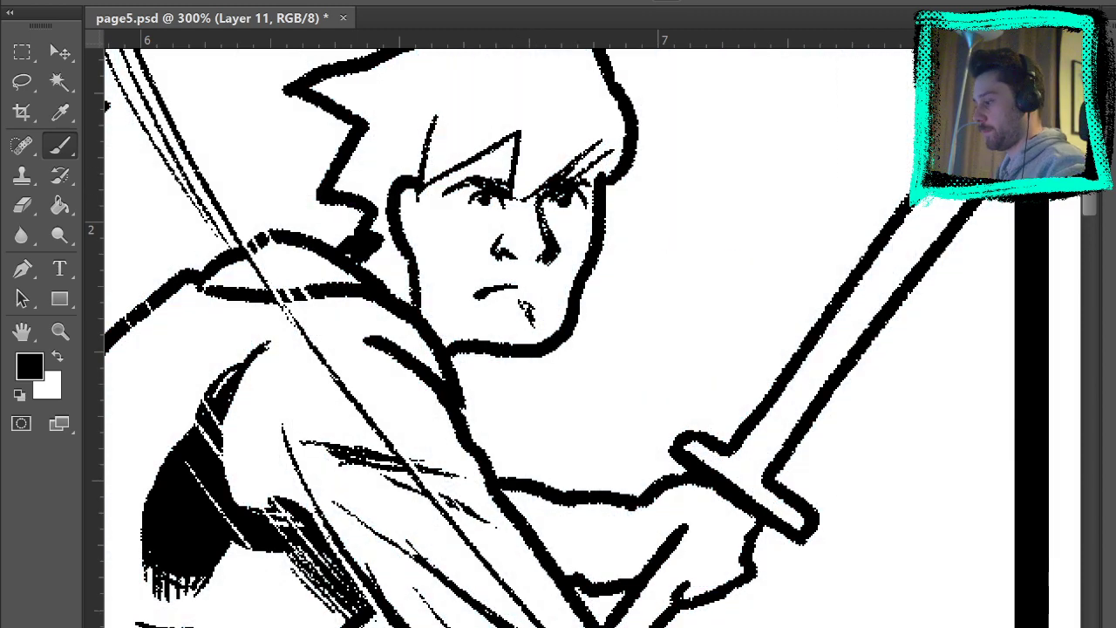
{"action": "key", "text": "ctrl+comma"}
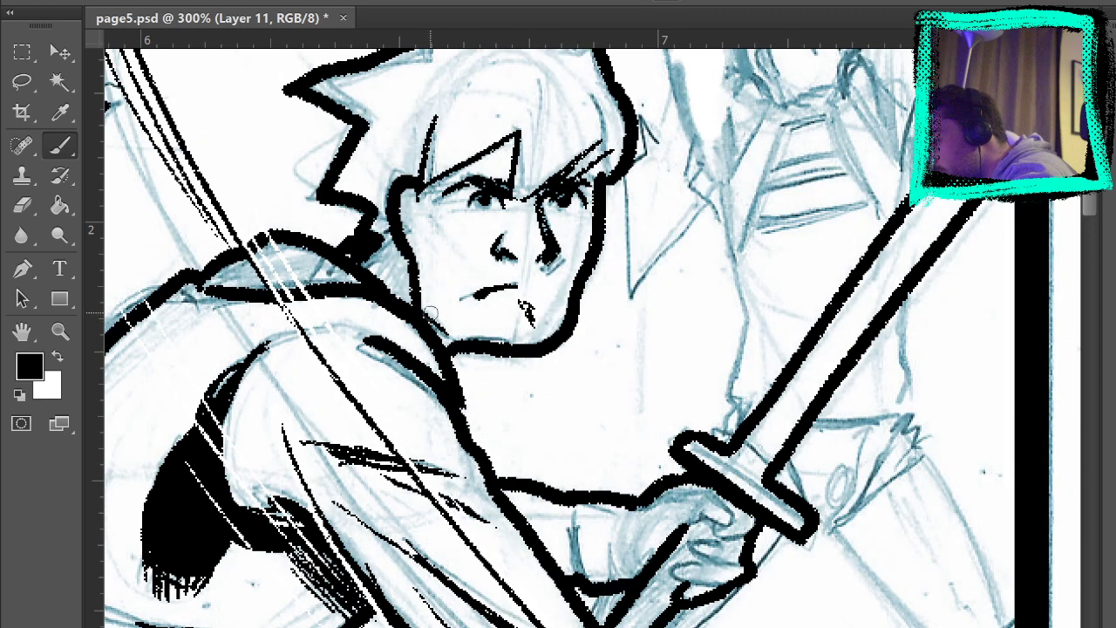
{"action": "left_click_drag", "start_coordinate": [418, 222], "coordinate": [412, 228]}
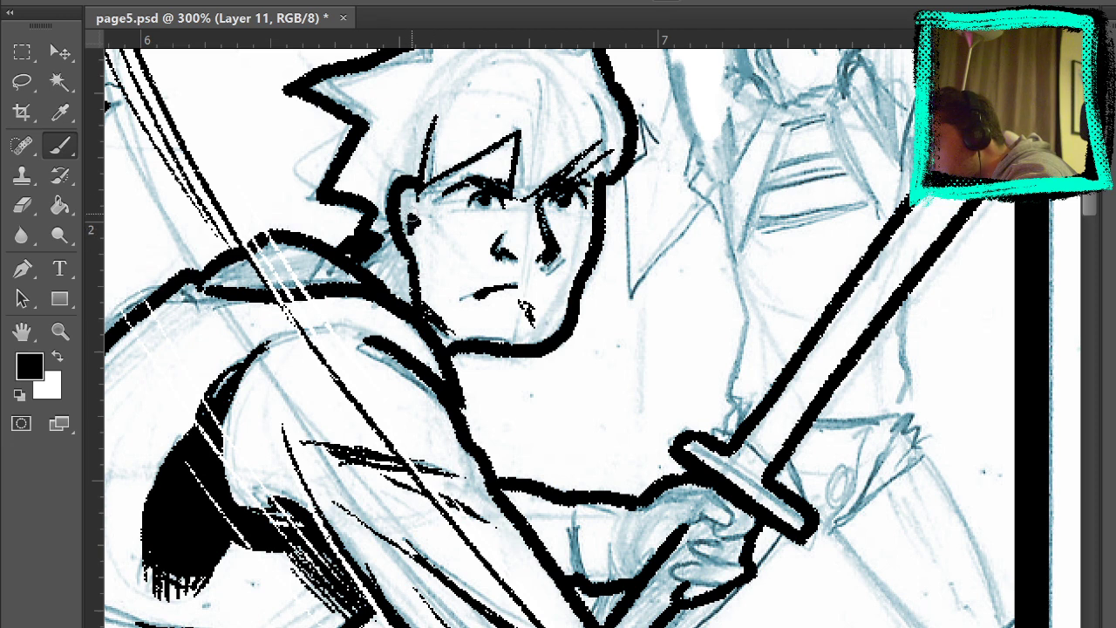
Ink hatching along the swordsman's upper ear and fill the neck behind his jaw with solid black.
{"action": "left_click_drag", "start_coordinate": [414, 189], "coordinate": [400, 216]}
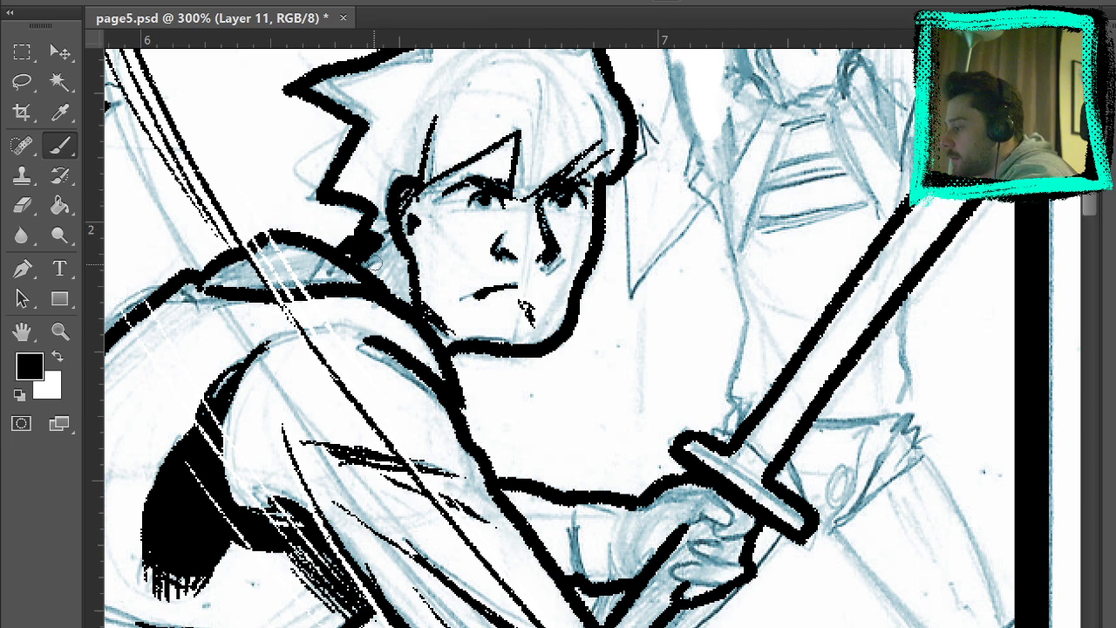
{"action": "mouse_move", "coordinate": [377, 264]}
{"action": "left_mouse_down"}
{"action": "mouse_move", "coordinate": [368, 260]}
{"action": "mouse_move", "coordinate": [384, 253]}
{"action": "mouse_move", "coordinate": [385, 279]}
{"action": "mouse_move", "coordinate": [407, 305]}
{"action": "mouse_move", "coordinate": [380, 237]}
{"action": "mouse_move", "coordinate": [406, 203]}
{"action": "left_mouse_up"}
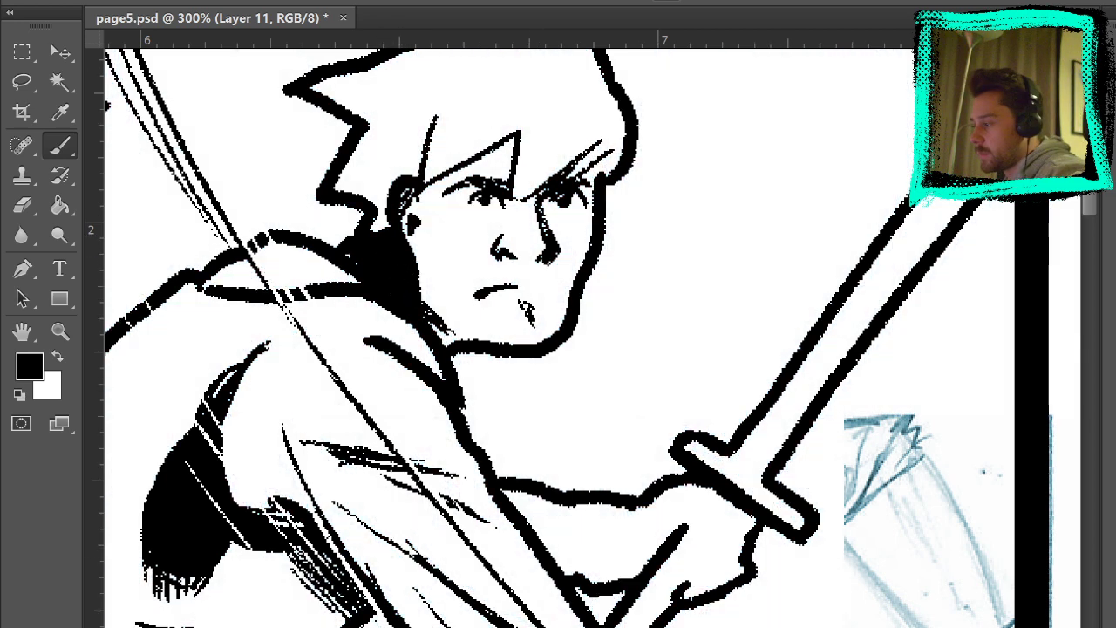
{"action": "left_click_drag", "start_coordinate": [648, 321], "coordinate": [767, 458]}
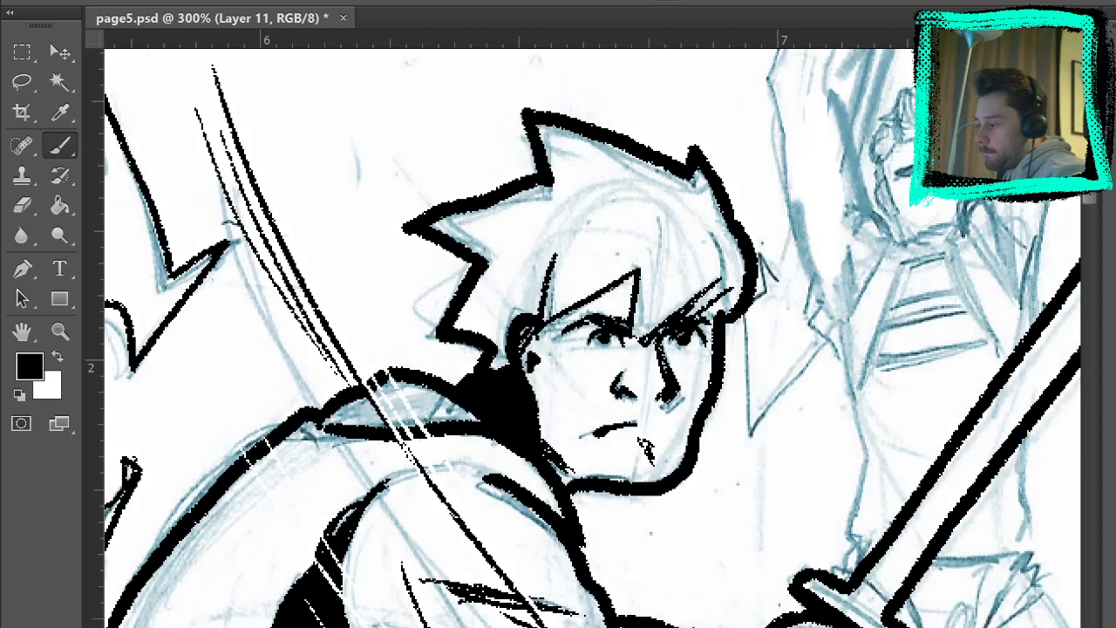
{"action": "mouse_move", "coordinate": [825, 471]}
{"action": "left_mouse_down"}
{"action": "mouse_move", "coordinate": [652, 315]}
{"action": "mouse_move", "coordinate": [666, 340]}
{"action": "mouse_move", "coordinate": [524, 529]}
{"action": "left_mouse_up"}
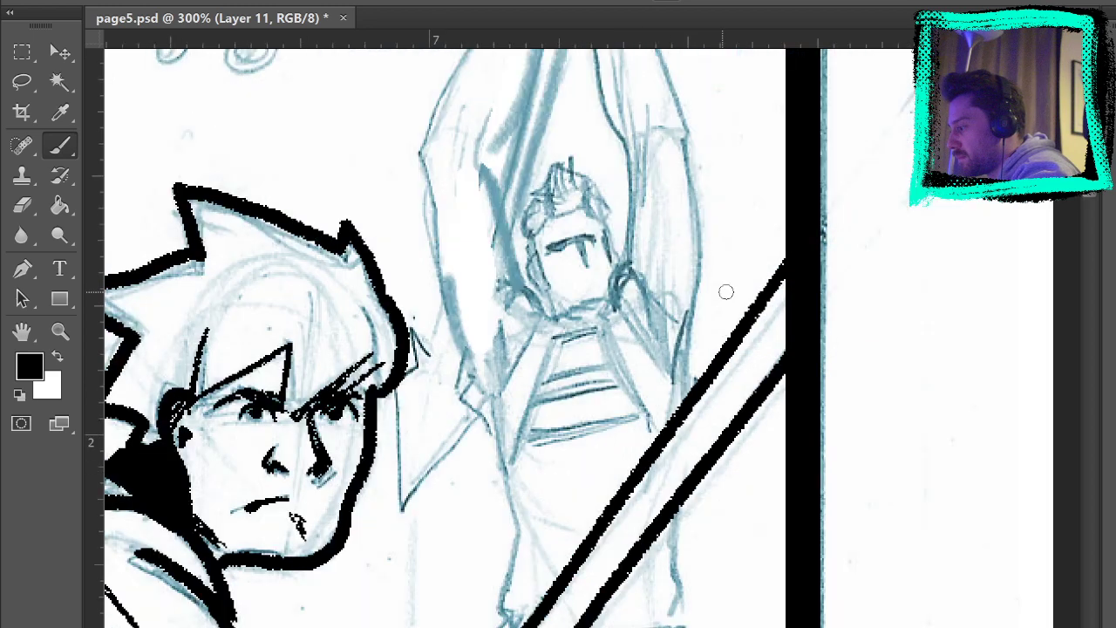
{"action": "left_click_drag", "start_coordinate": [662, 372], "coordinate": [694, 342]}
{"action": "key", "text": "ctrl+comma"}
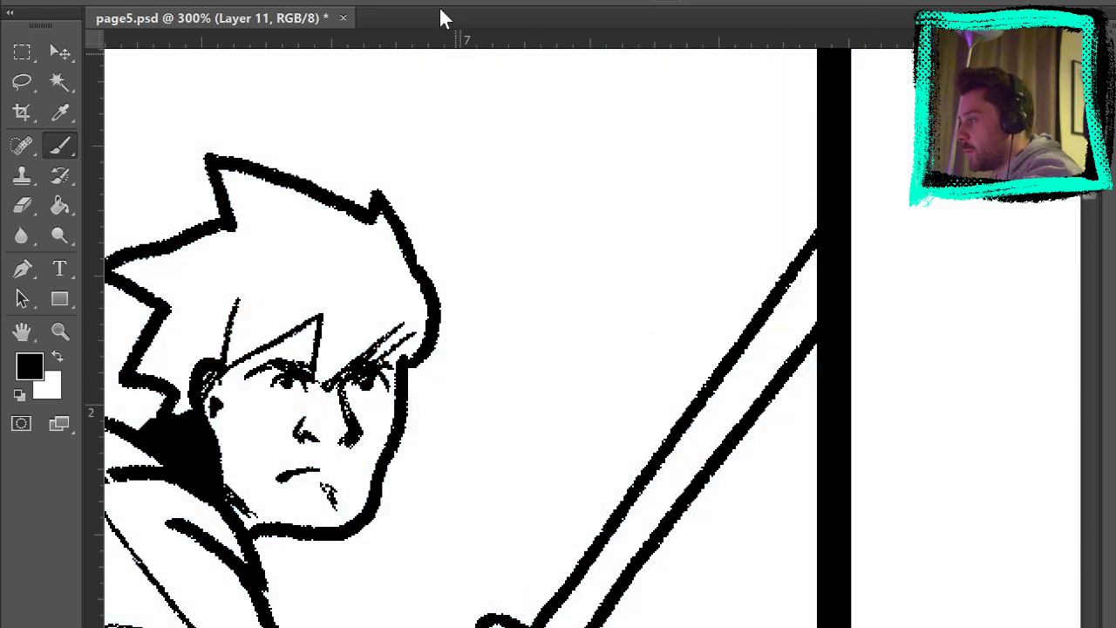
{"action": "key", "text": "ctrl+0"}
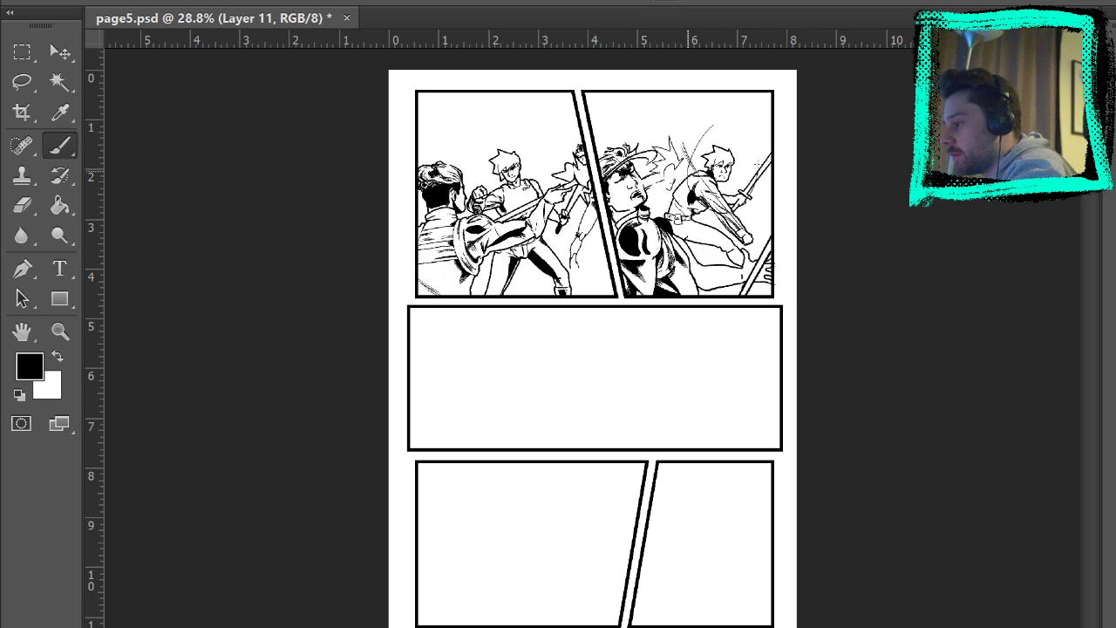
Ink the creases fanning out from the swordsman's crotch and the long folds along the underside of his bent thigh.
{"action": "left_click", "coordinate": [59, 331]}
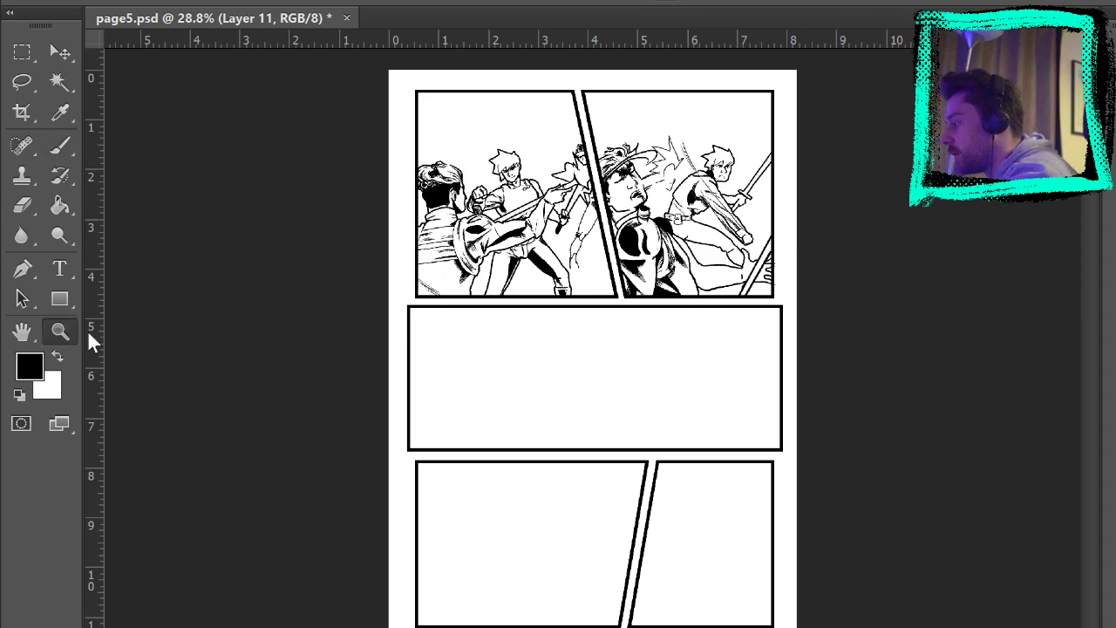
{"action": "left_click", "coordinate": [724, 197]}
{"action": "left_click", "coordinate": [743, 137]}
{"action": "left_click", "coordinate": [755, 161]}
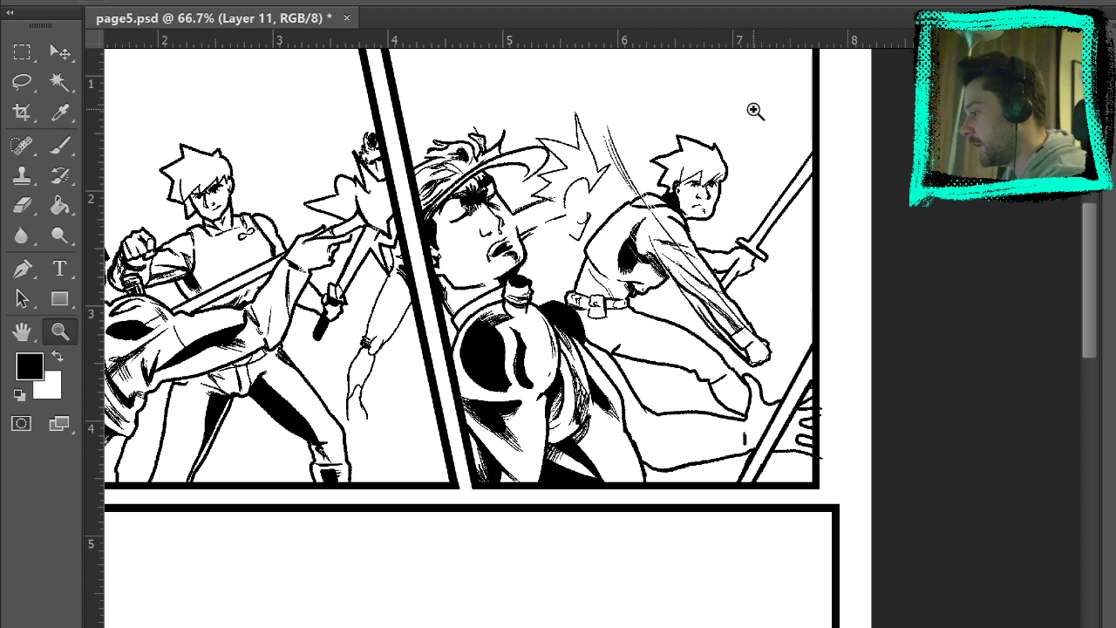
{"action": "left_click", "coordinate": [772, 211]}
{"action": "left_click", "coordinate": [772, 467]}
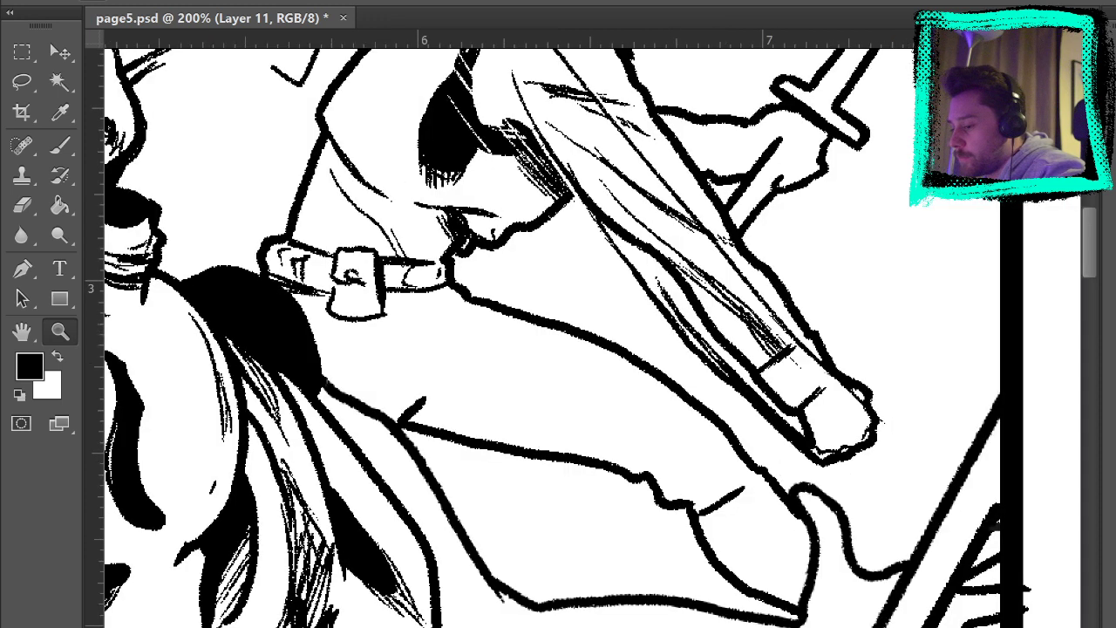
{"action": "left_click", "coordinate": [59, 146]}
{"action": "mouse_move", "coordinate": [417, 402]}
{"action": "left_mouse_down"}
{"action": "mouse_move", "coordinate": [442, 322]}
{"action": "mouse_move", "coordinate": [425, 398]}
{"action": "mouse_move", "coordinate": [402, 422]}
{"action": "left_mouse_up"}
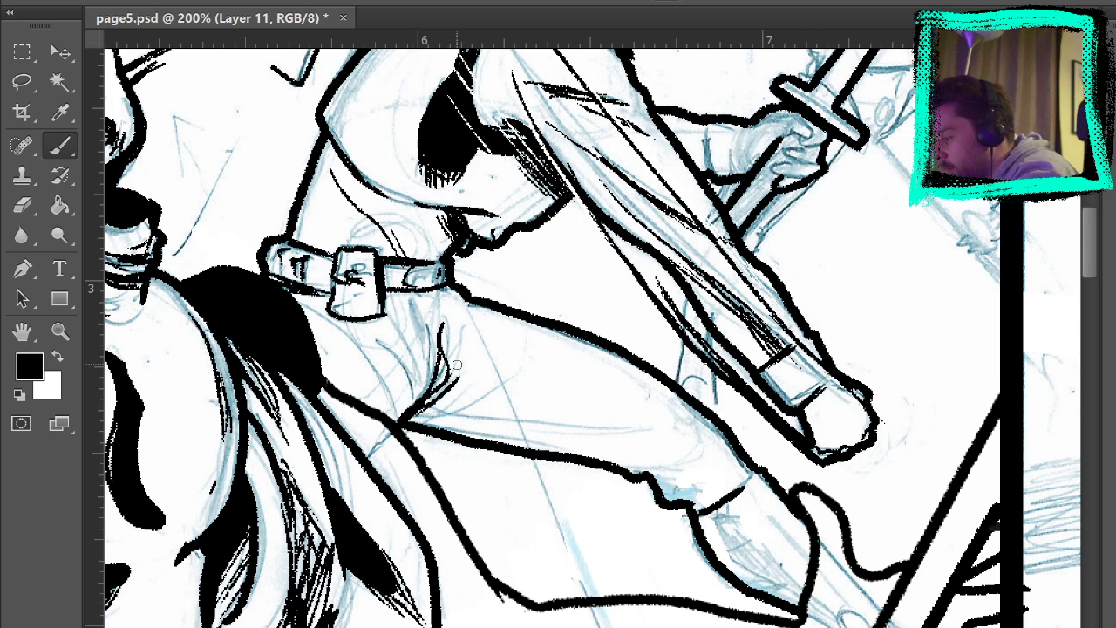
{"action": "left_click_drag", "start_coordinate": [446, 380], "coordinate": [418, 405]}
{"action": "left_click_drag", "start_coordinate": [456, 368], "coordinate": [417, 405]}
{"action": "mouse_move", "coordinate": [464, 325]}
{"action": "left_mouse_down"}
{"action": "mouse_move", "coordinate": [391, 441]}
{"action": "mouse_move", "coordinate": [483, 374]}
{"action": "mouse_move", "coordinate": [441, 416]}
{"action": "mouse_move", "coordinate": [417, 408]}
{"action": "mouse_move", "coordinate": [568, 427]}
{"action": "left_mouse_up"}
{"action": "mouse_move", "coordinate": [413, 417]}
{"action": "left_mouse_down"}
{"action": "mouse_move", "coordinate": [551, 420]}
{"action": "mouse_move", "coordinate": [469, 418]}
{"action": "mouse_move", "coordinate": [636, 441]}
{"action": "left_mouse_up"}
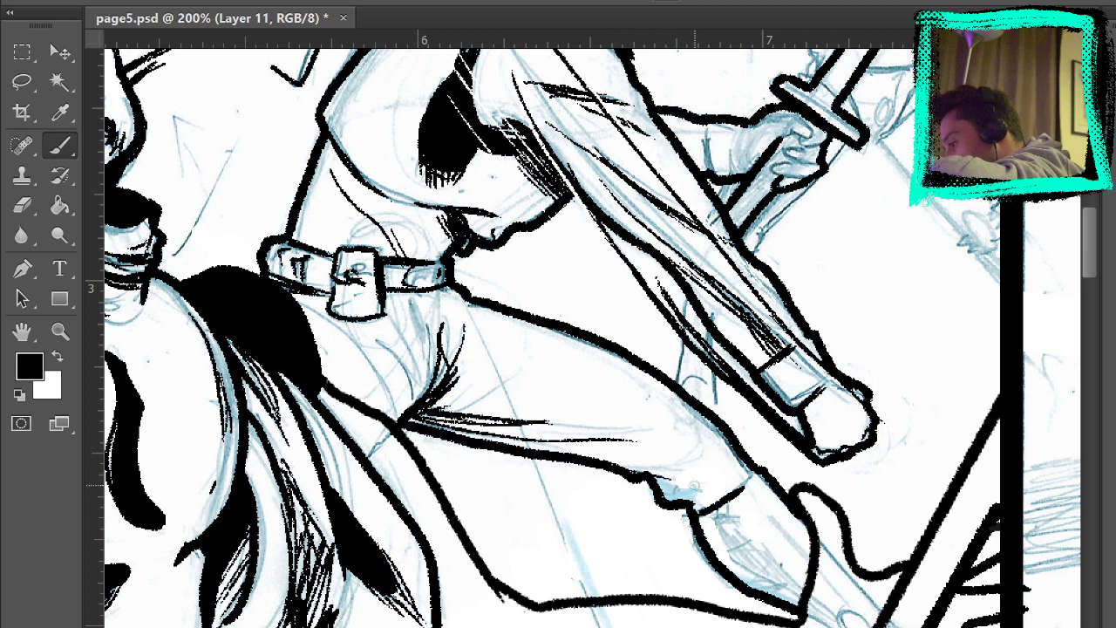
Ink small wrinkles and hatching around the back of the bent knee.
{"action": "mouse_move", "coordinate": [634, 469]}
{"action": "left_mouse_down"}
{"action": "mouse_move", "coordinate": [717, 487]}
{"action": "mouse_move", "coordinate": [720, 499]}
{"action": "mouse_move", "coordinate": [702, 507]}
{"action": "left_mouse_up"}
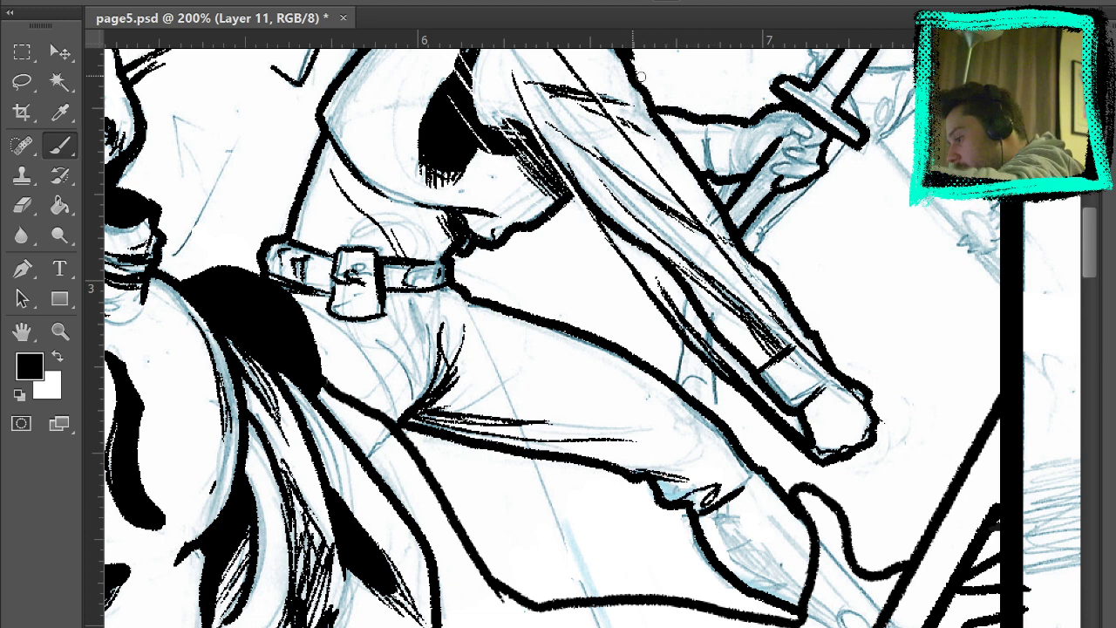
{"action": "left_click_drag", "start_coordinate": [720, 448], "coordinate": [658, 511]}
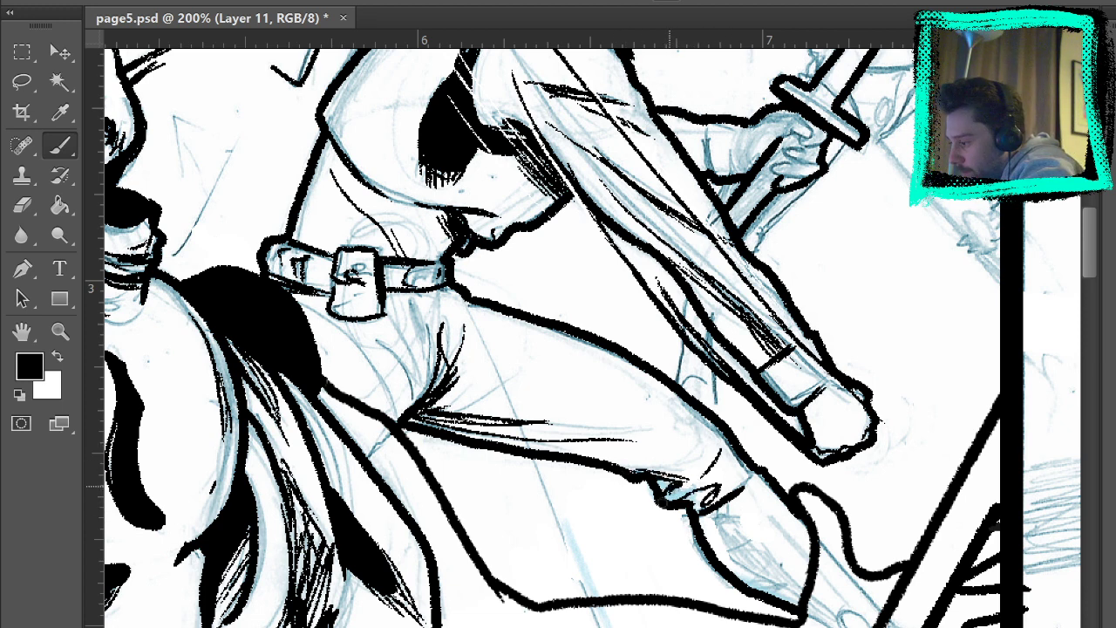
{"action": "left_click_drag", "start_coordinate": [727, 450], "coordinate": [698, 505]}
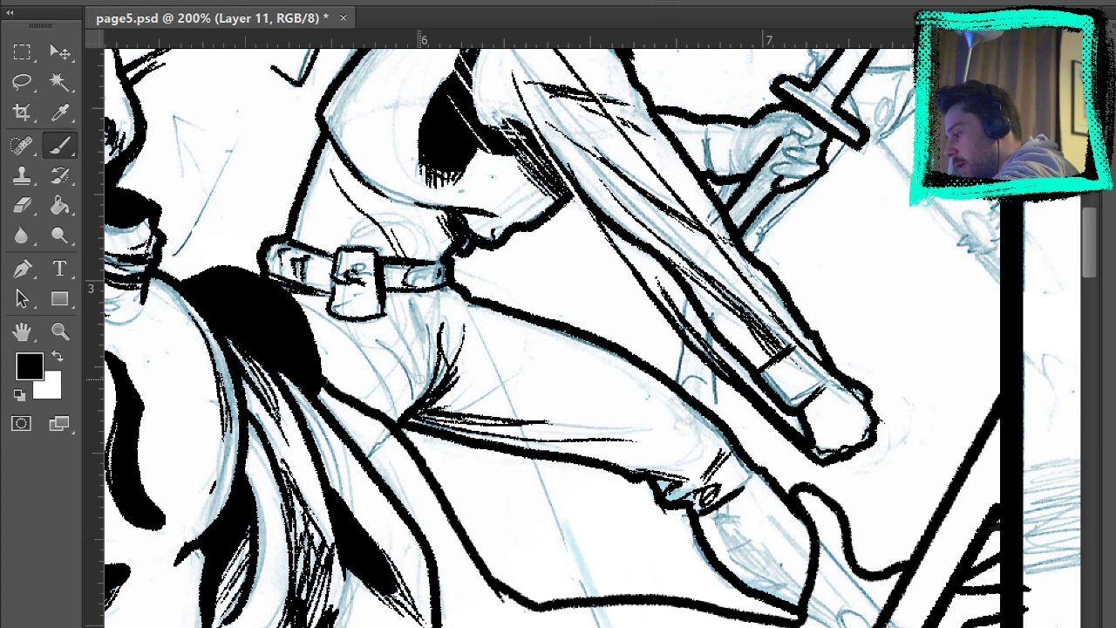
{"action": "key", "text": "ctrl+comma"}
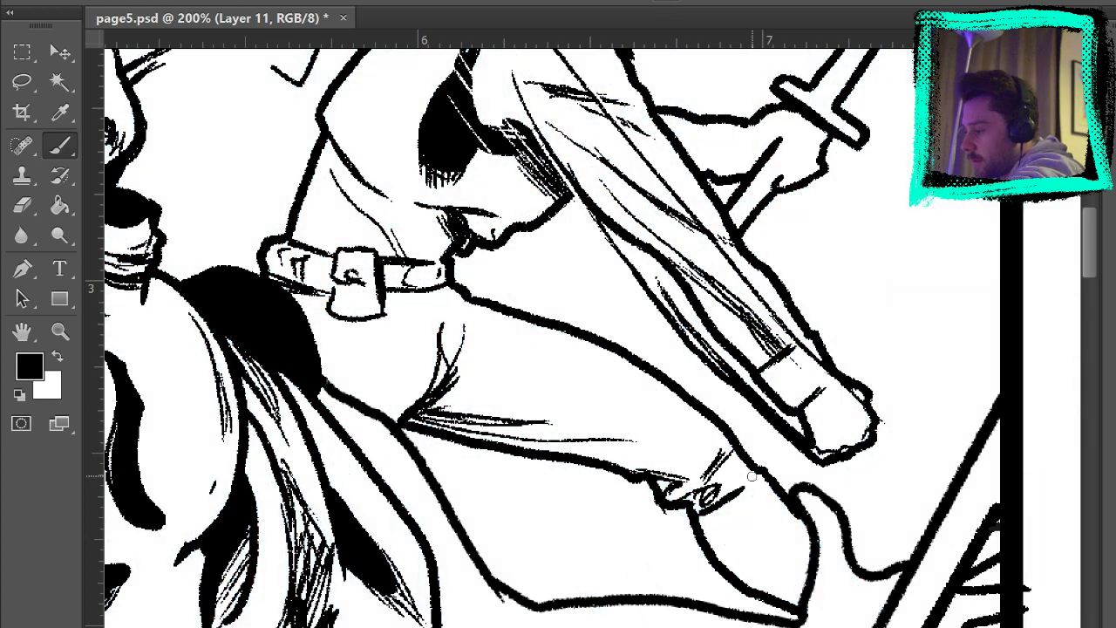
{"action": "key", "text": "ctrl+comma"}
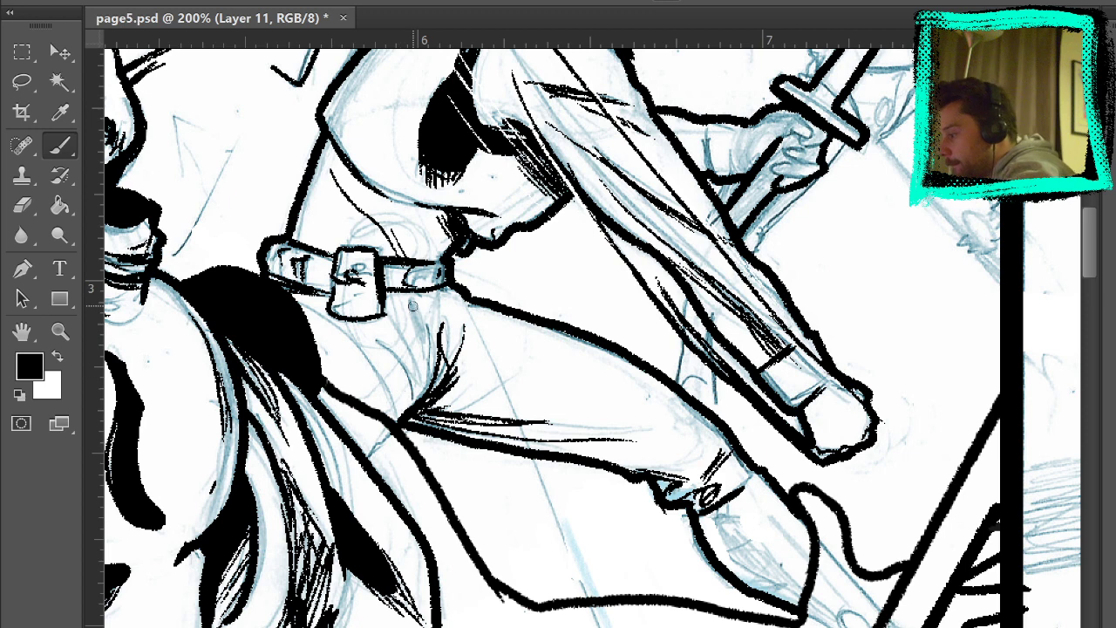
Ink the trouser folds below the belt buckle, with a solid black wedge and tapering hatch lines beside it.
{"action": "left_click_drag", "start_coordinate": [409, 303], "coordinate": [424, 360]}
{"action": "left_click_drag", "start_coordinate": [410, 319], "coordinate": [417, 341]}
{"action": "left_click_drag", "start_coordinate": [407, 300], "coordinate": [419, 353]}
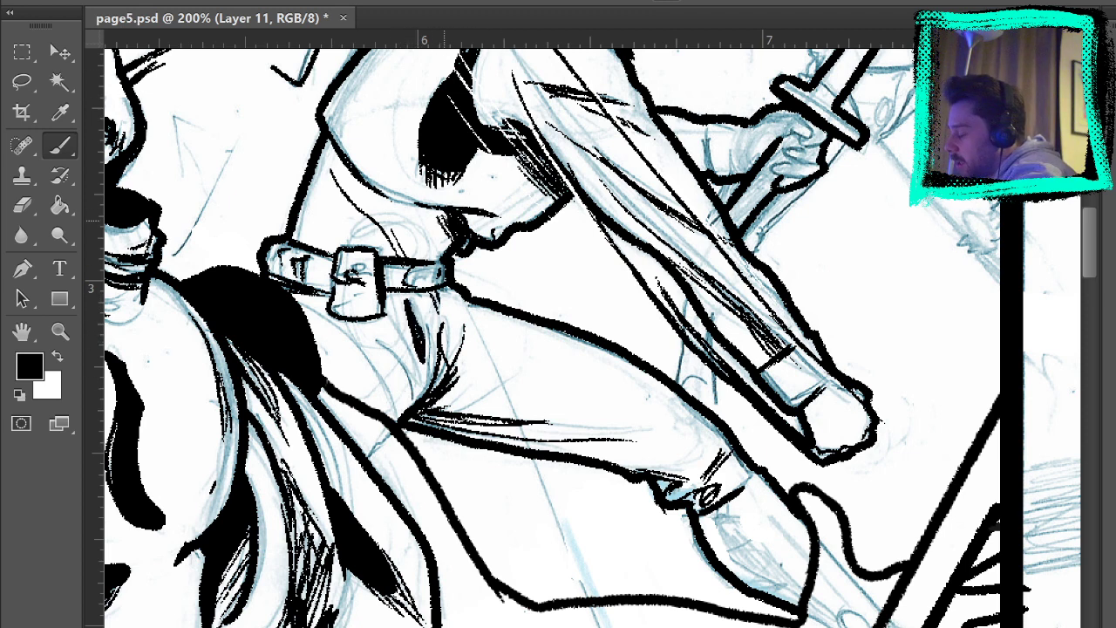
{"action": "left_click_drag", "start_coordinate": [432, 377], "coordinate": [392, 321]}
{"action": "mouse_move", "coordinate": [380, 305]}
{"action": "left_mouse_down"}
{"action": "mouse_move", "coordinate": [418, 391]}
{"action": "mouse_move", "coordinate": [411, 380]}
{"action": "left_mouse_up"}
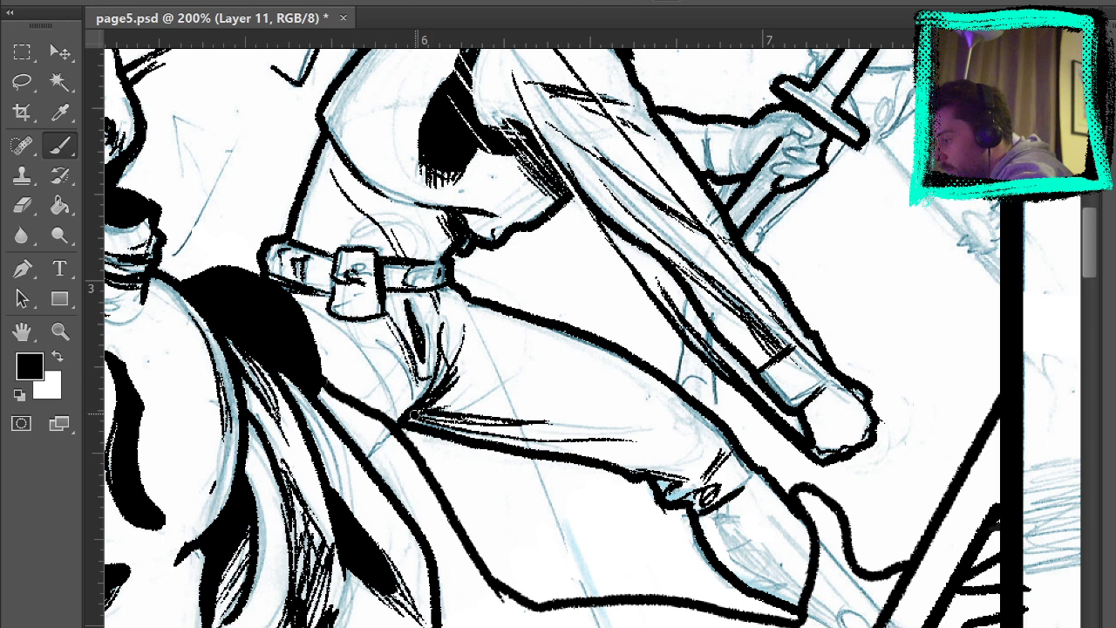
{"action": "mouse_move", "coordinate": [403, 340]}
{"action": "left_mouse_down"}
{"action": "mouse_move", "coordinate": [384, 386]}
{"action": "mouse_move", "coordinate": [370, 373]}
{"action": "mouse_move", "coordinate": [420, 383]}
{"action": "left_mouse_up"}
{"action": "key", "text": "ctrl+alt+z"}
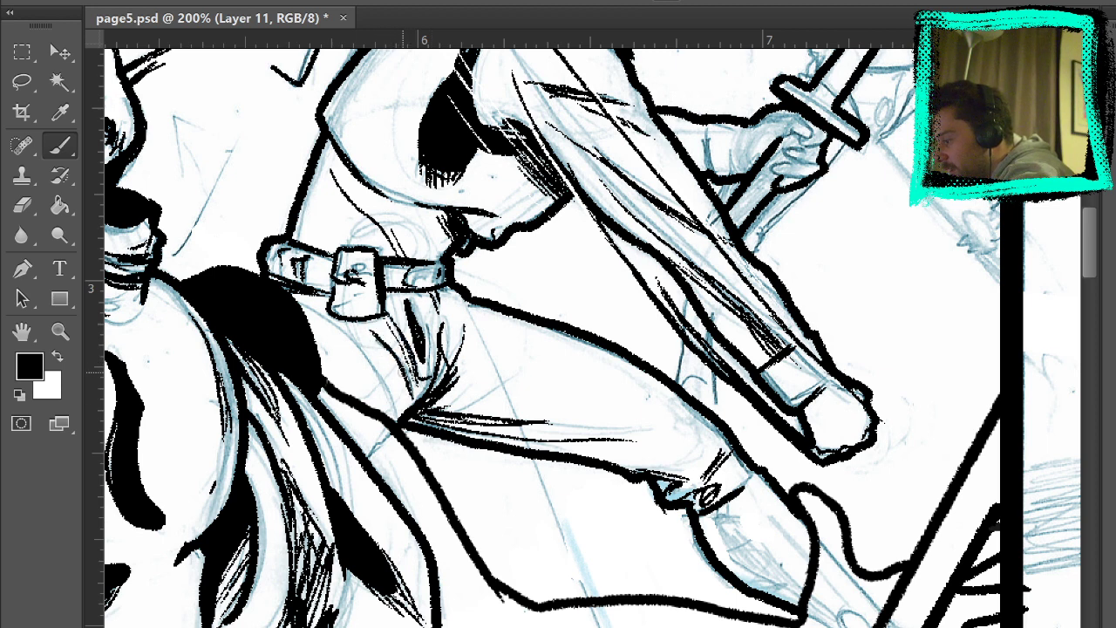
{"action": "left_click_drag", "start_coordinate": [371, 327], "coordinate": [409, 370]}
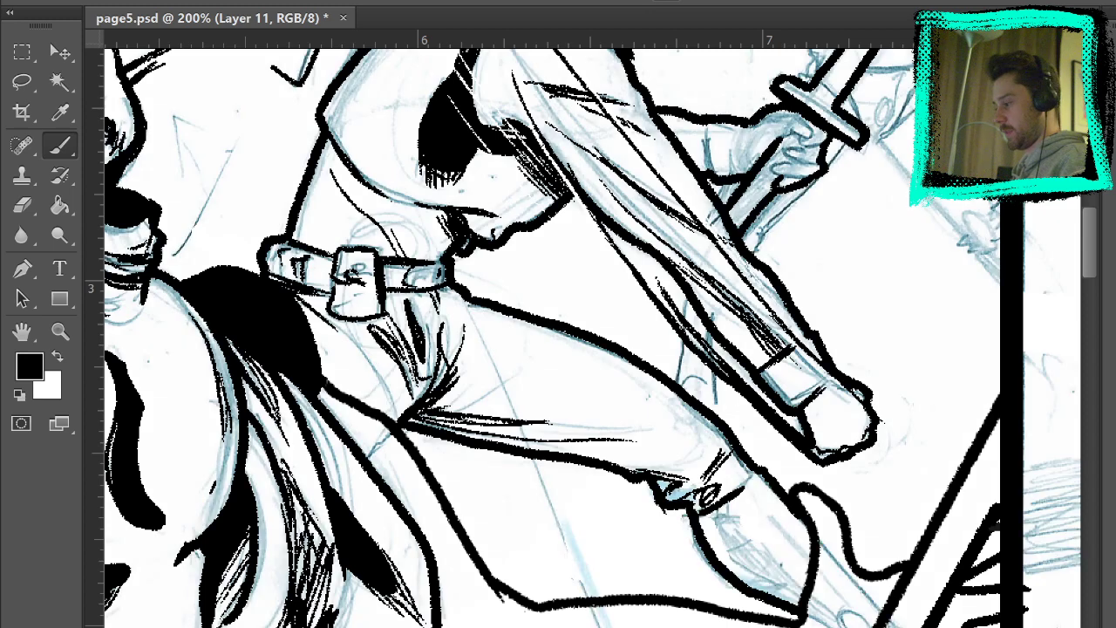
Ink a curved solid black shadow with a thin outer contour on the calf just below the bent knee.
{"action": "left_click_drag", "start_coordinate": [768, 400], "coordinate": [678, 186]}
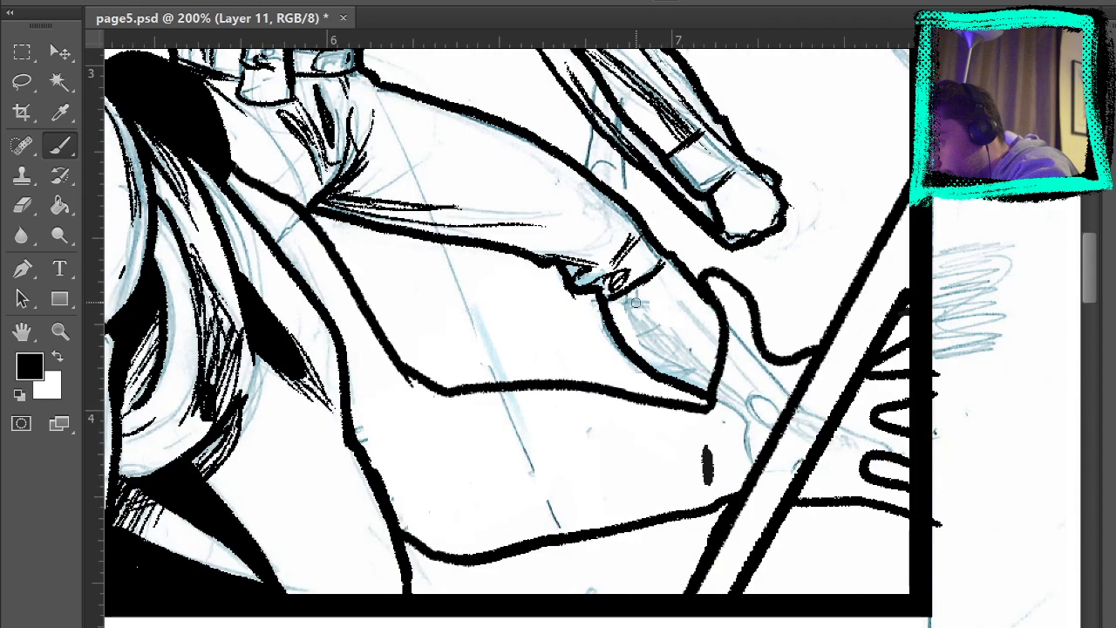
{"action": "mouse_move", "coordinate": [617, 304]}
{"action": "left_mouse_down"}
{"action": "mouse_move", "coordinate": [663, 307]}
{"action": "mouse_move", "coordinate": [662, 332]}
{"action": "mouse_move", "coordinate": [718, 381]}
{"action": "left_mouse_up"}
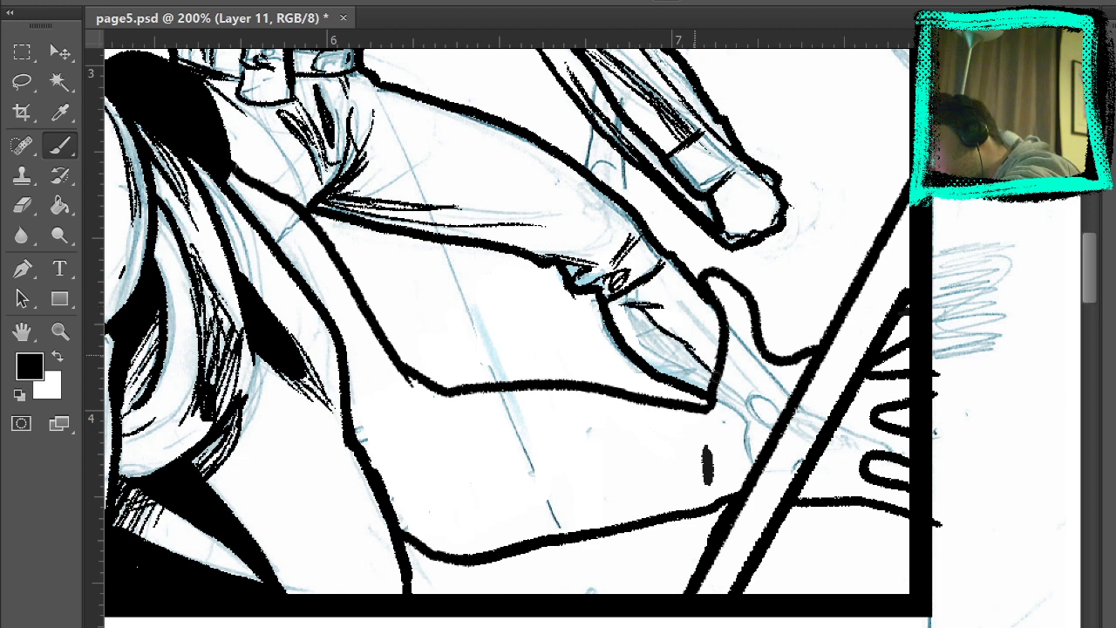
{"action": "mouse_move", "coordinate": [621, 305]}
{"action": "left_mouse_down"}
{"action": "mouse_move", "coordinate": [631, 331]}
{"action": "mouse_move", "coordinate": [717, 387]}
{"action": "left_mouse_up"}
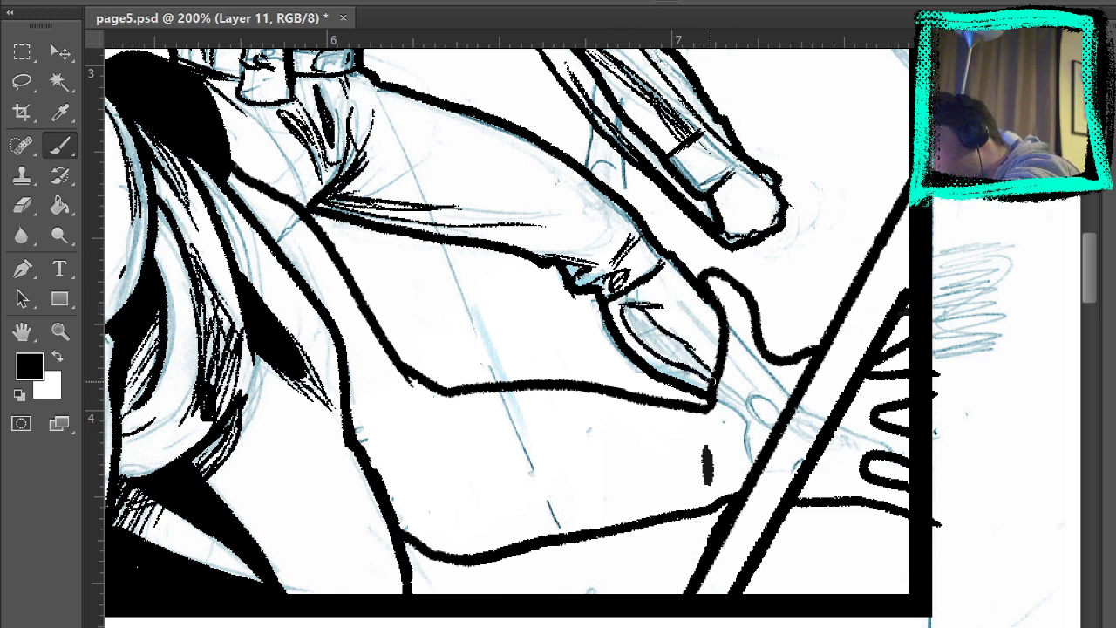
{"action": "mouse_move", "coordinate": [673, 342]}
{"action": "left_mouse_down"}
{"action": "mouse_move", "coordinate": [715, 382]}
{"action": "mouse_move", "coordinate": [647, 325]}
{"action": "mouse_move", "coordinate": [662, 342]}
{"action": "mouse_move", "coordinate": [636, 333]}
{"action": "mouse_move", "coordinate": [669, 349]}
{"action": "left_mouse_up"}
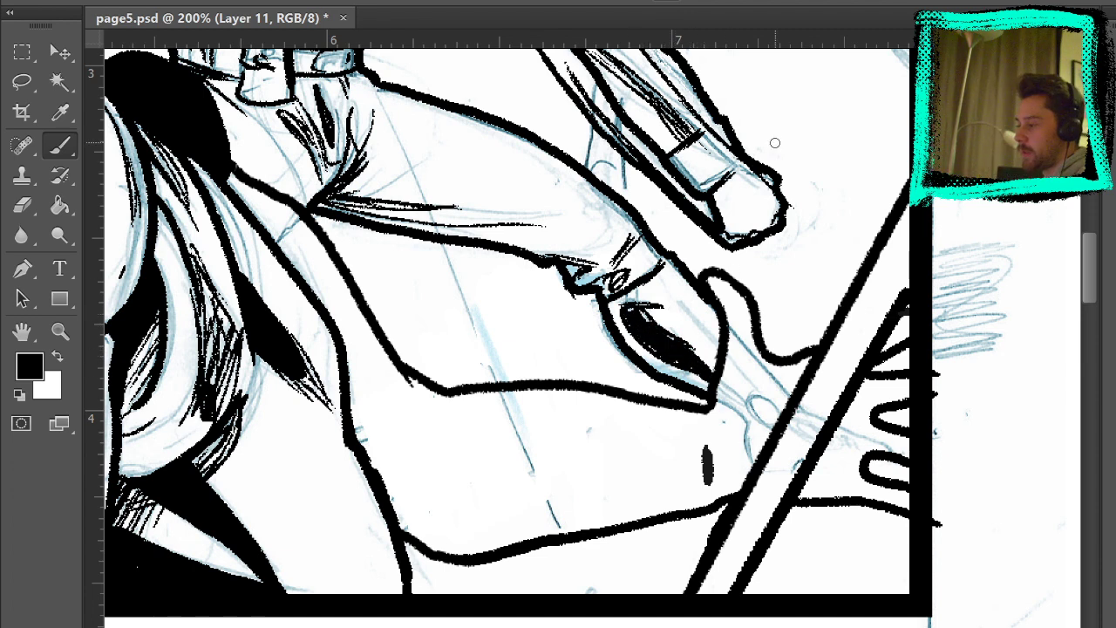
{"action": "left_click_drag", "start_coordinate": [651, 309], "coordinate": [716, 379]}
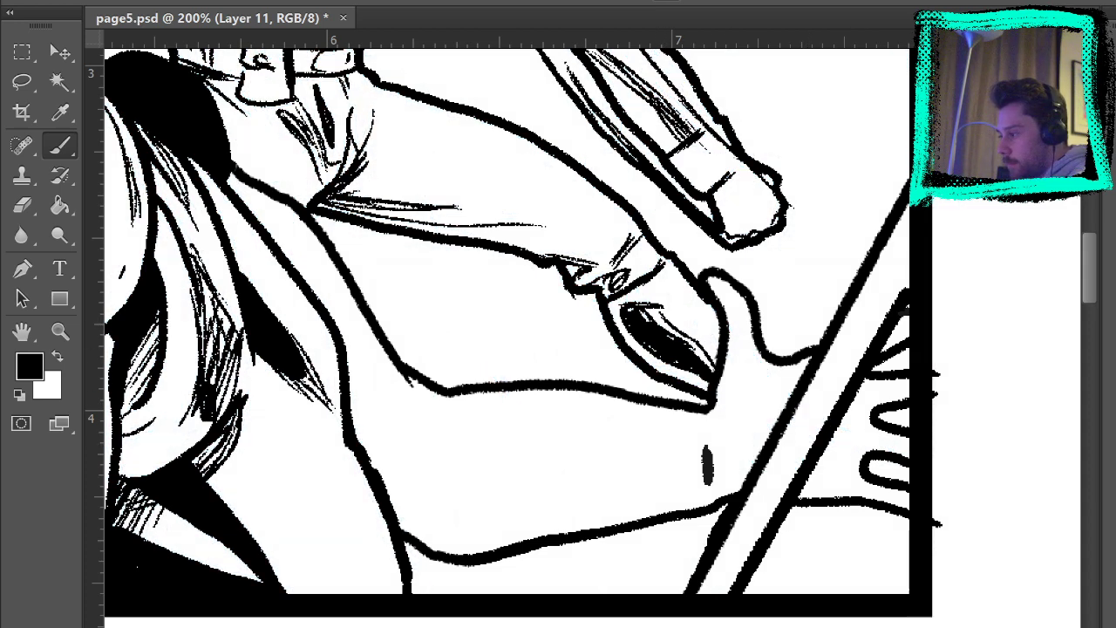
Ink long fold lines running from the upper and inner edges of the swordsman's outstretched lower leg.
{"action": "left_click_drag", "start_coordinate": [834, 307], "coordinate": [909, 436]}
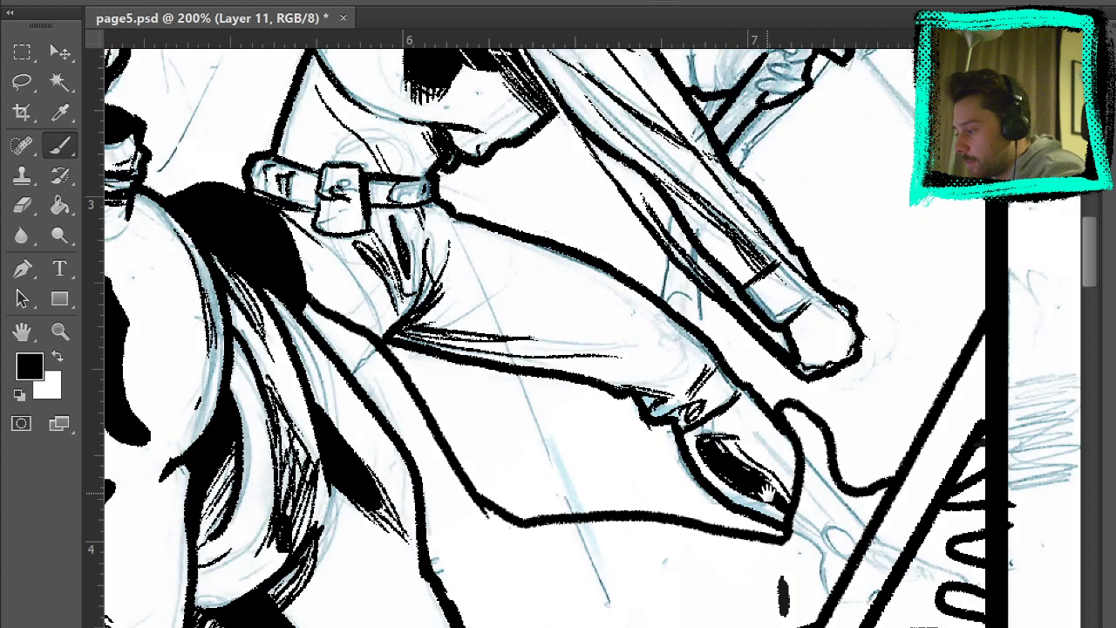
{"action": "left_click_drag", "start_coordinate": [818, 390], "coordinate": [805, 225]}
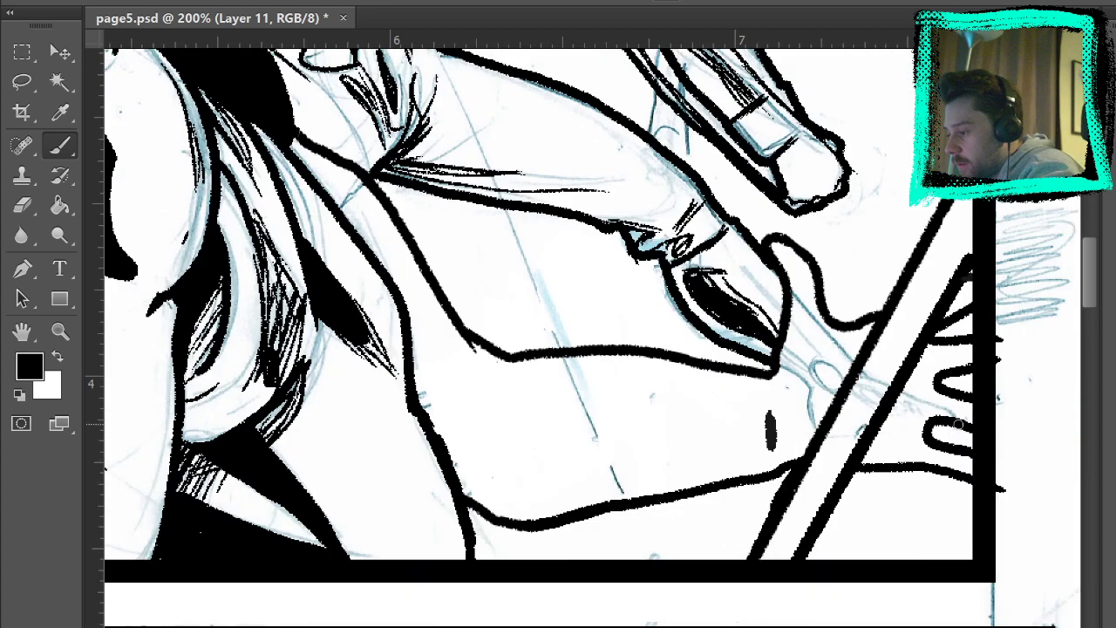
{"action": "left_click_drag", "start_coordinate": [726, 261], "coordinate": [909, 398]}
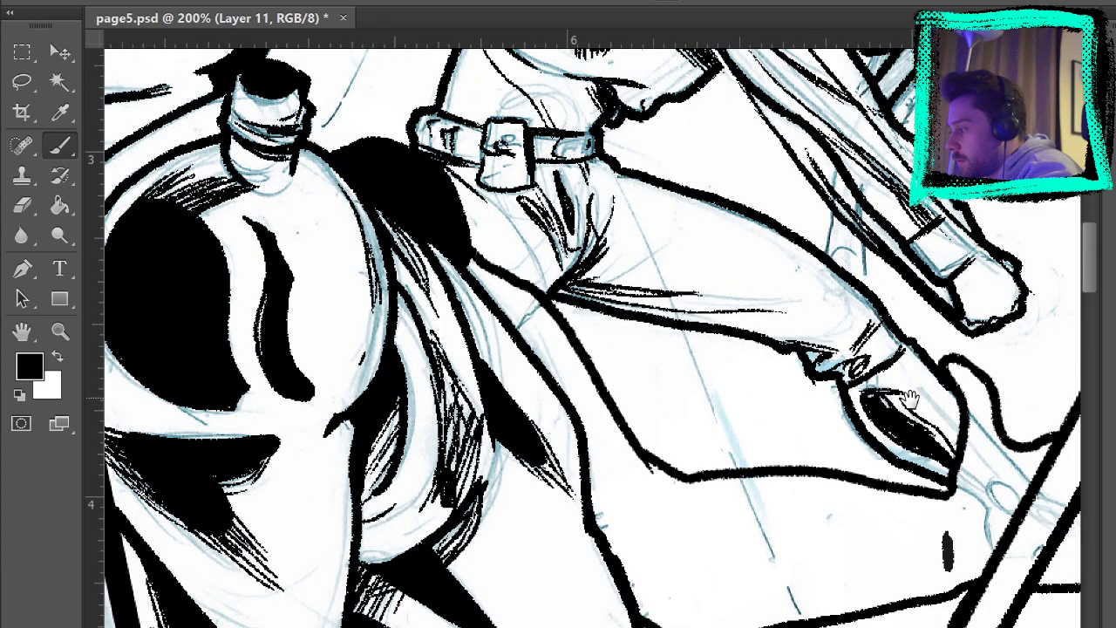
{"action": "left_click_drag", "start_coordinate": [824, 286], "coordinate": [784, 435]}
{"action": "left_click_drag", "start_coordinate": [985, 222], "coordinate": [770, 23]}
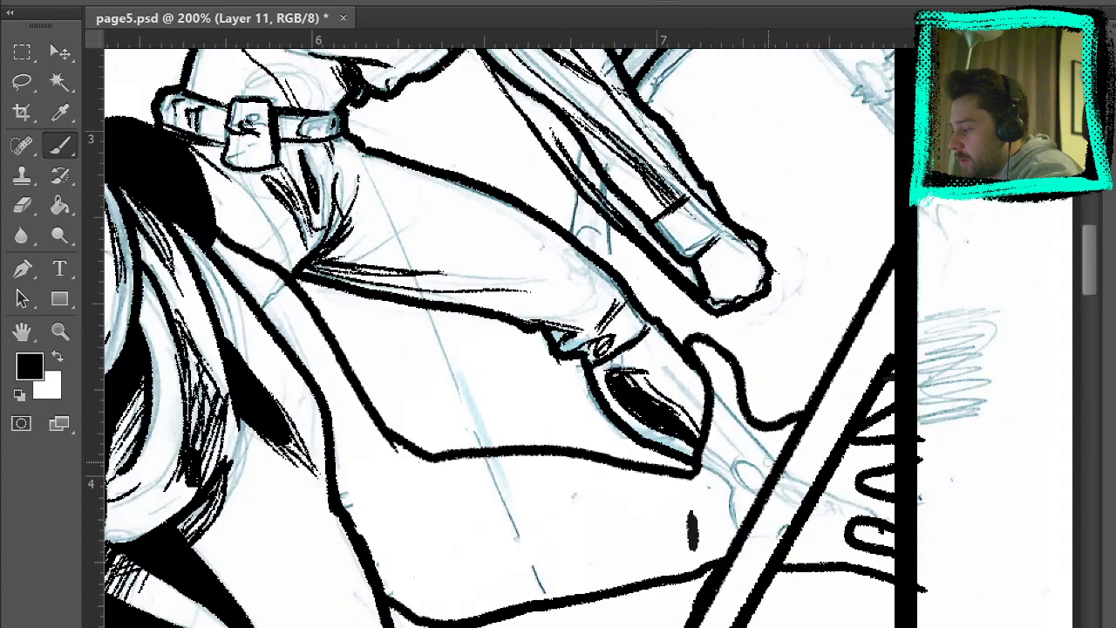
{"action": "left_click_drag", "start_coordinate": [753, 312], "coordinate": [825, 281]}
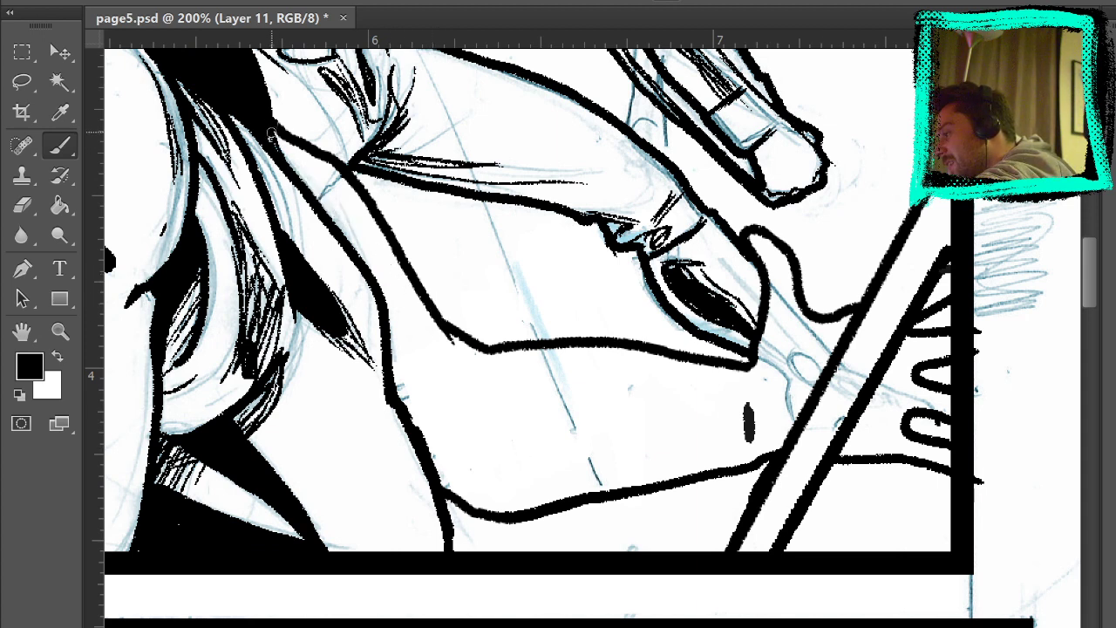
{"action": "left_click_drag", "start_coordinate": [376, 278], "coordinate": [462, 373]}
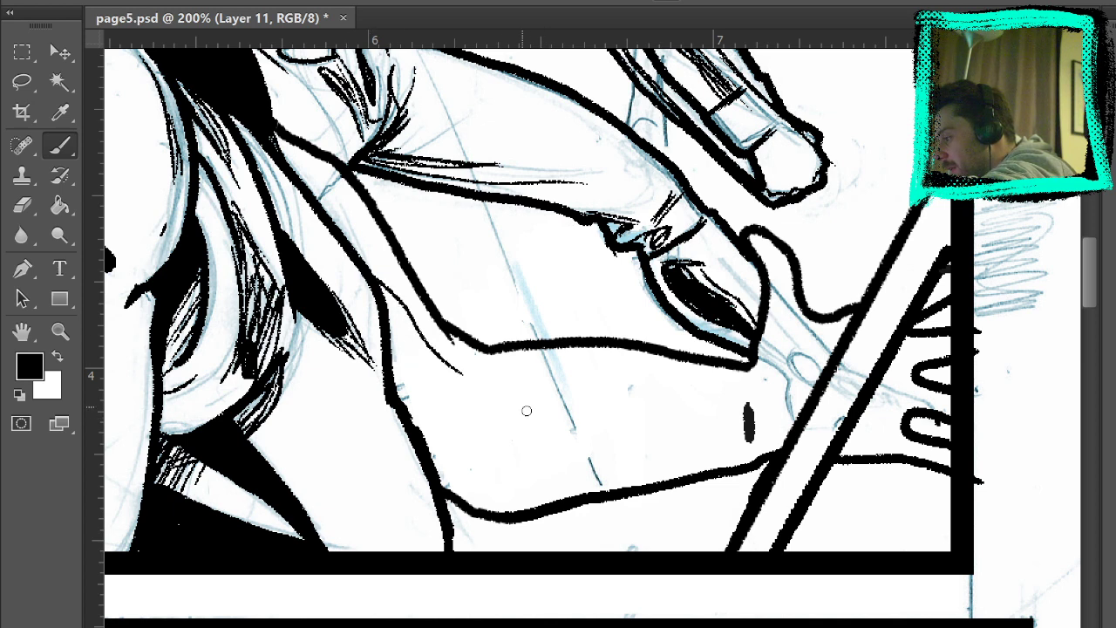
{"action": "left_click_drag", "start_coordinate": [397, 403], "coordinate": [577, 455]}
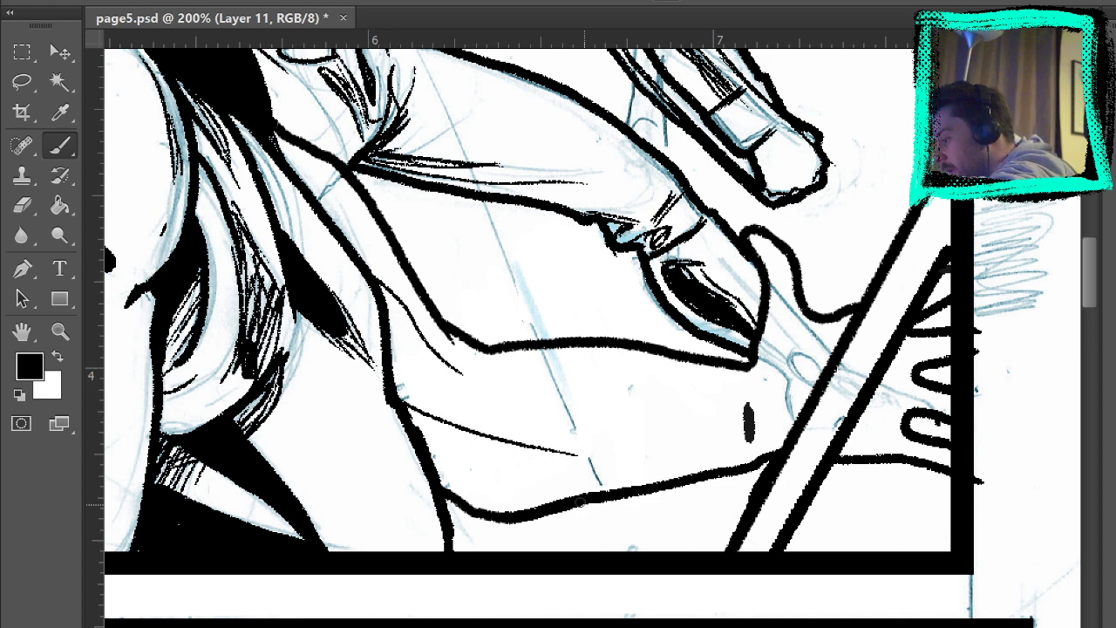
{"action": "mouse_move", "coordinate": [549, 348]}
{"action": "left_mouse_down"}
{"action": "mouse_move", "coordinate": [687, 425]}
{"action": "mouse_move", "coordinate": [666, 402]}
{"action": "left_mouse_up"}
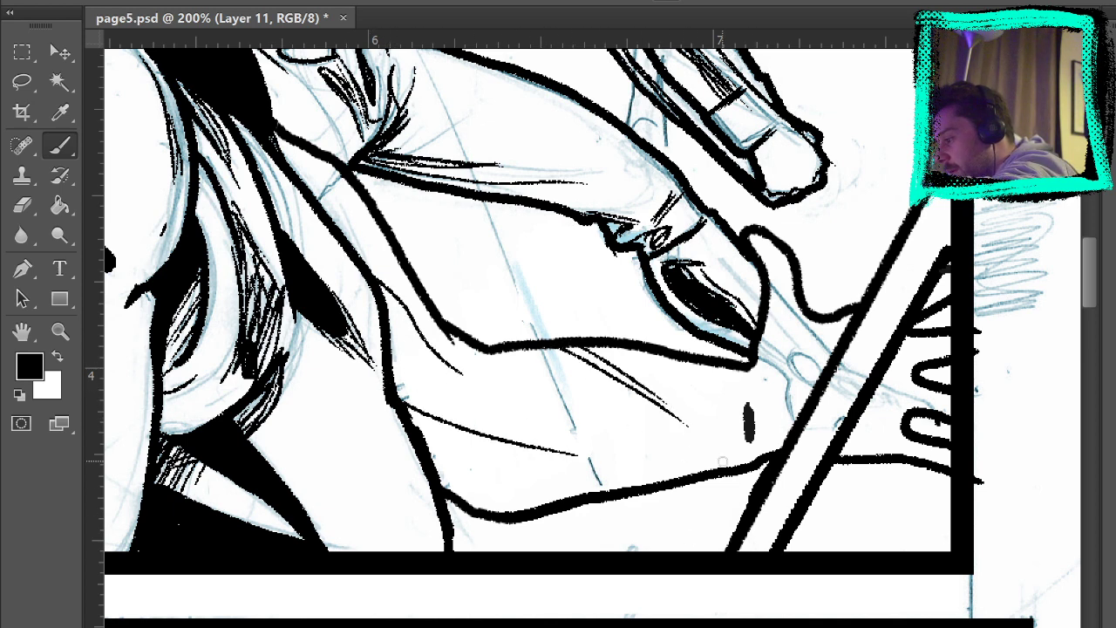
{"action": "left_click_drag", "start_coordinate": [582, 354], "coordinate": [706, 431]}
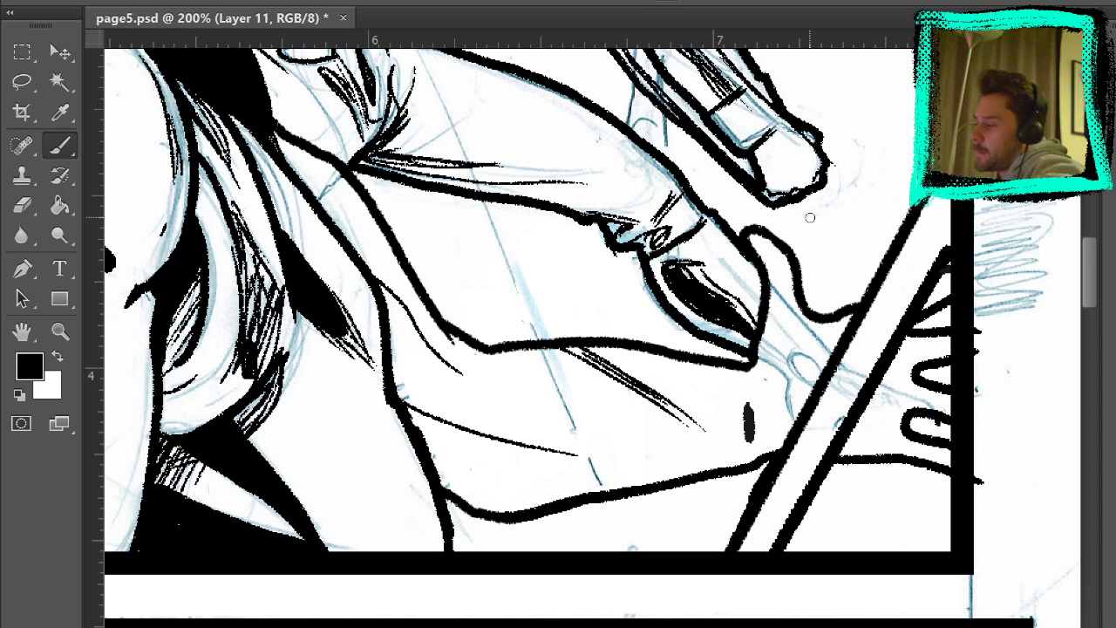
Thicken the two folds at the inner end of the outstretched leg with short tapering hatch strokes.
{"action": "mouse_move", "coordinate": [373, 288]}
{"action": "left_mouse_down"}
{"action": "mouse_move", "coordinate": [432, 356]}
{"action": "mouse_move", "coordinate": [416, 333]}
{"action": "left_mouse_up"}
{"action": "left_click_drag", "start_coordinate": [380, 287], "coordinate": [425, 349]}
{"action": "mouse_move", "coordinate": [395, 409]}
{"action": "left_mouse_down"}
{"action": "mouse_move", "coordinate": [494, 446]}
{"action": "mouse_move", "coordinate": [458, 443]}
{"action": "left_mouse_up"}
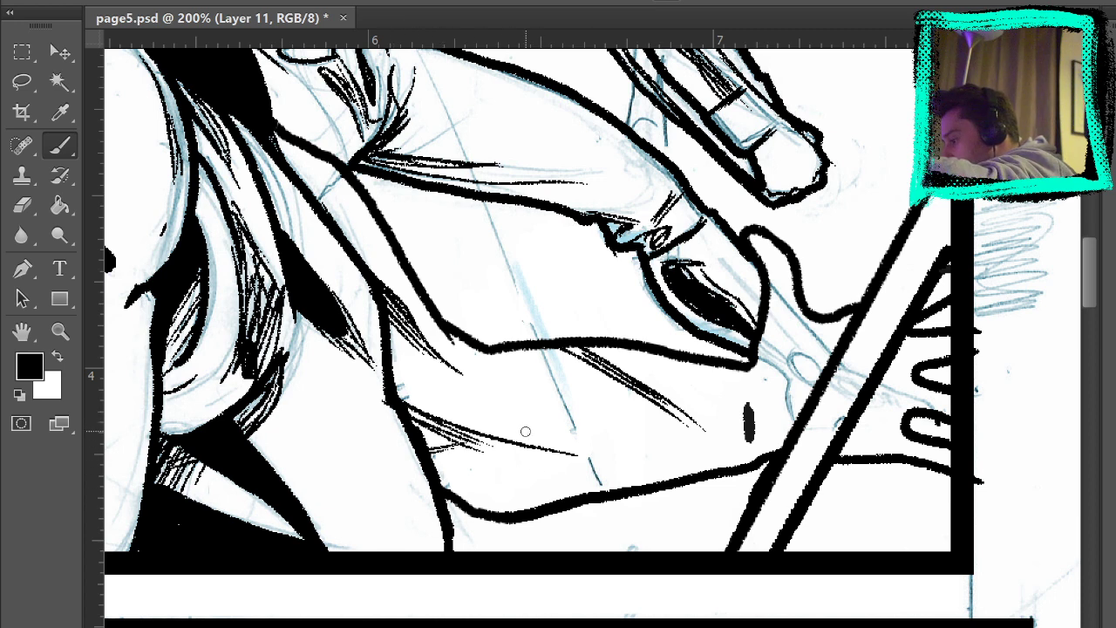
Ink short tapering hatch strokes around the dark crease at the ankle end of the outstretched leg.
{"action": "left_click_drag", "start_coordinate": [514, 500], "coordinate": [510, 509]}
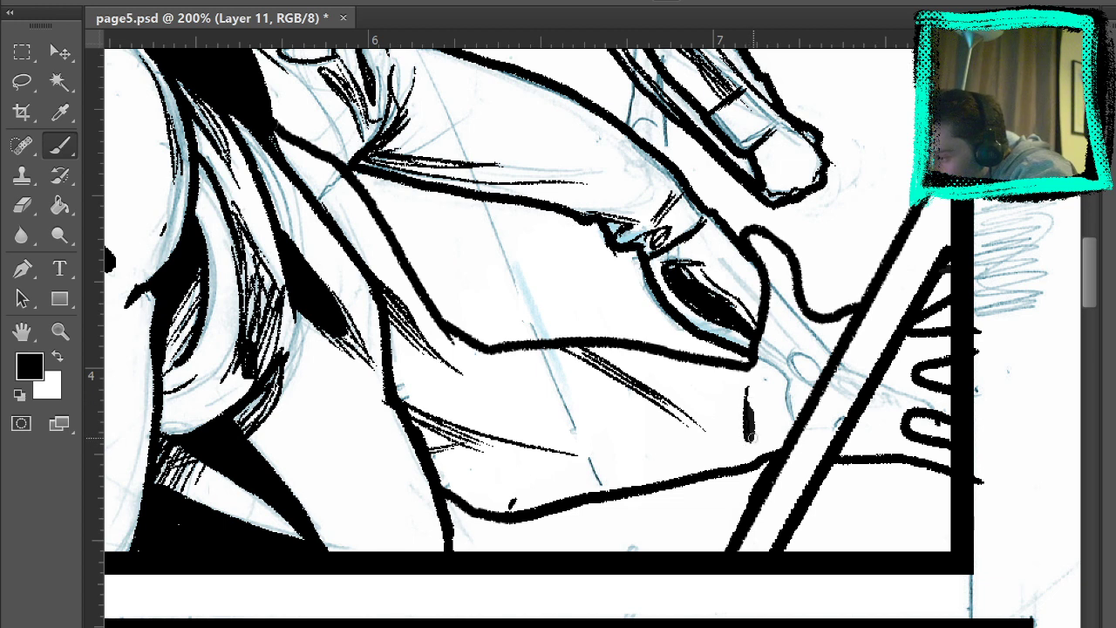
{"action": "left_click_drag", "start_coordinate": [747, 384], "coordinate": [749, 407]}
{"action": "left_click_drag", "start_coordinate": [748, 462], "coordinate": [758, 417]}
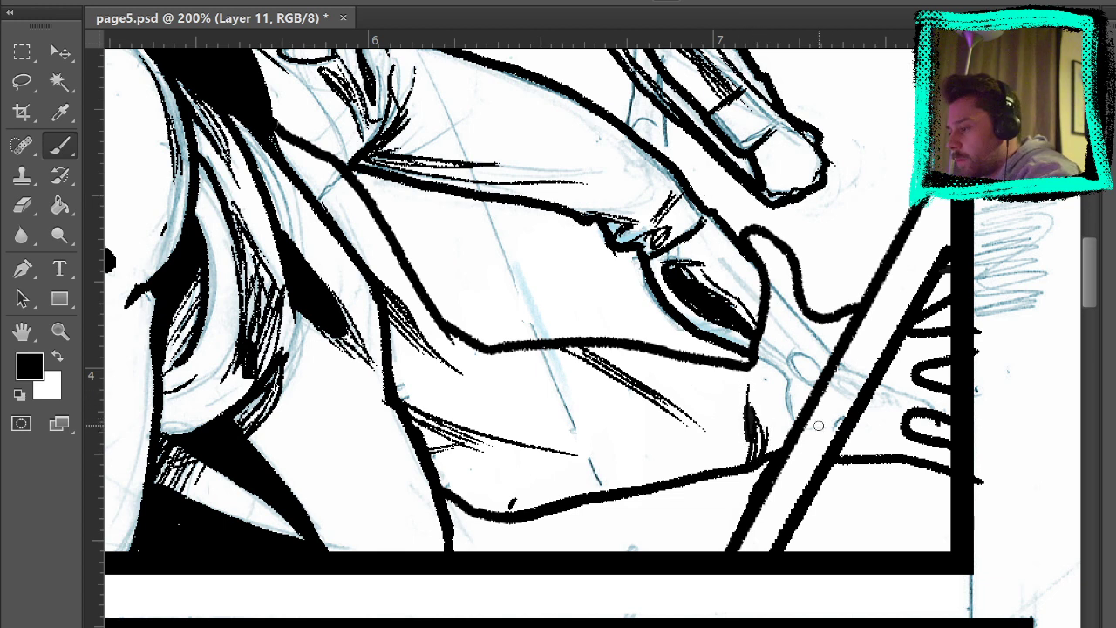
{"action": "left_click_drag", "start_coordinate": [704, 472], "coordinate": [699, 398]}
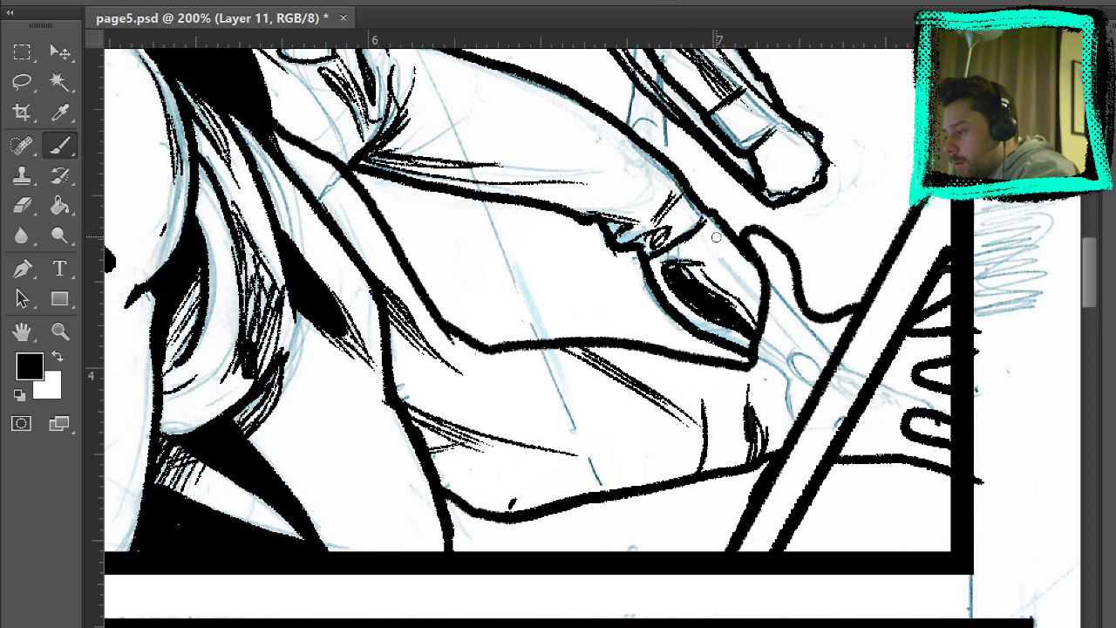
{"action": "key", "text": "ctrl+z"}
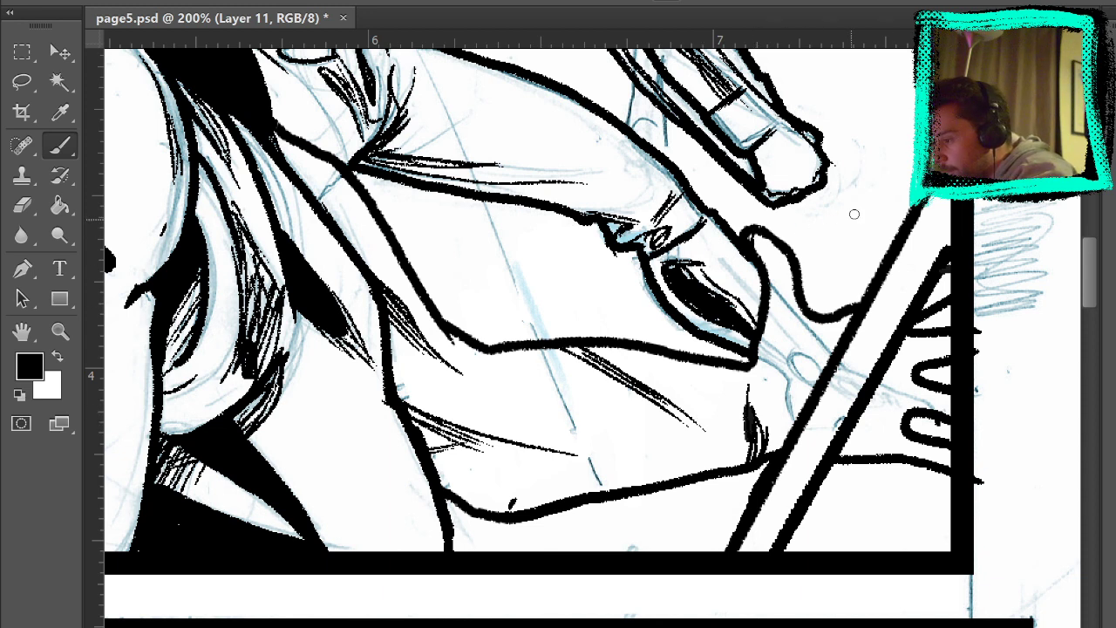
Ink fine contour and crease lines on the outstretched foot on both sides of the diagonal blade.
{"action": "left_click_drag", "start_coordinate": [784, 258], "coordinate": [785, 319]}
{"action": "mouse_move", "coordinate": [760, 235]}
{"action": "left_mouse_down"}
{"action": "mouse_move", "coordinate": [772, 328]}
{"action": "mouse_move", "coordinate": [757, 377]}
{"action": "left_mouse_up"}
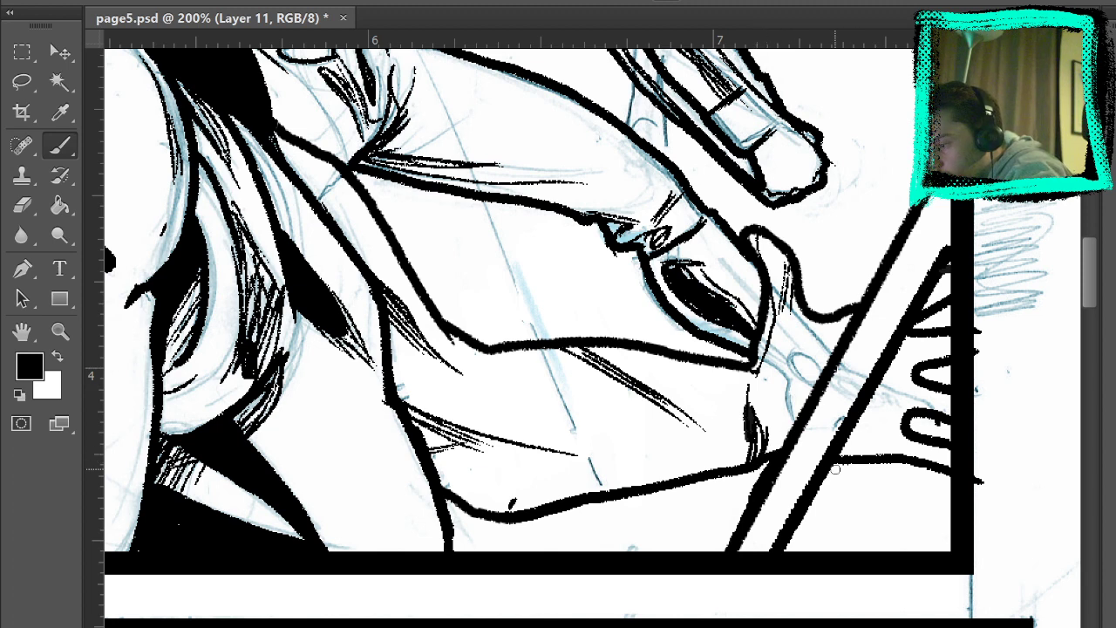
{"action": "mouse_move", "coordinate": [834, 454]}
{"action": "left_mouse_down"}
{"action": "mouse_move", "coordinate": [957, 466]}
{"action": "mouse_move", "coordinate": [916, 443]}
{"action": "mouse_move", "coordinate": [906, 373]}
{"action": "left_mouse_up"}
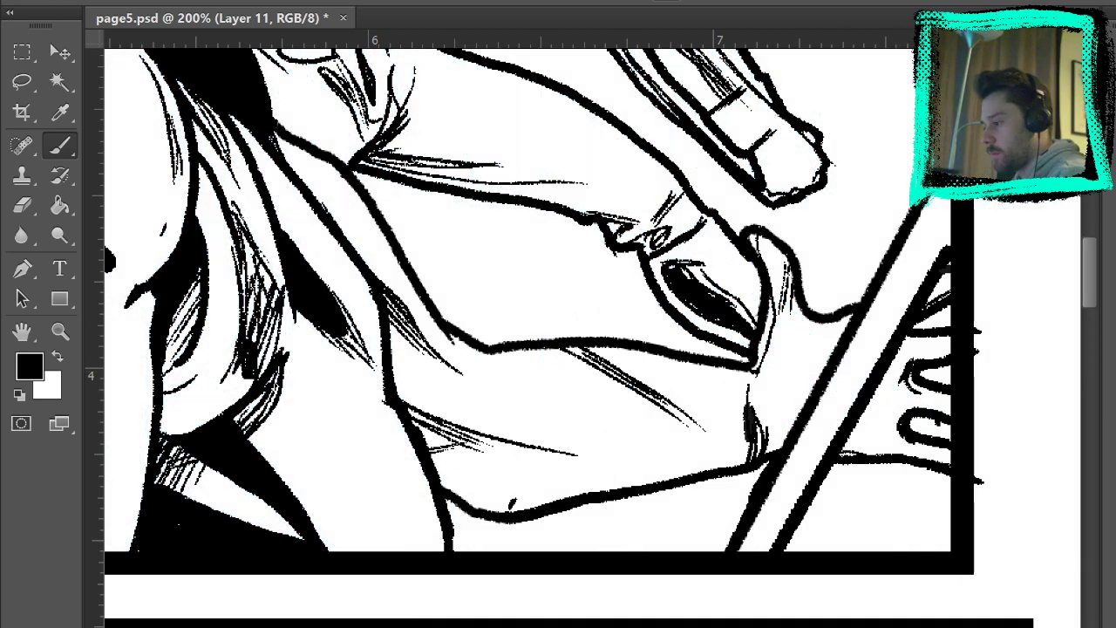
Hatch a diagonal shadow on the foot along the blade's lower edge and erase the strokes overshooting the foot's outline.
{"action": "left_click_drag", "start_coordinate": [911, 338], "coordinate": [844, 453]}
{"action": "left_click_drag", "start_coordinate": [875, 394], "coordinate": [849, 438]}
{"action": "mouse_move", "coordinate": [915, 338]}
{"action": "left_mouse_down"}
{"action": "mouse_move", "coordinate": [873, 391]}
{"action": "mouse_move", "coordinate": [832, 474]}
{"action": "left_mouse_up"}
{"action": "mouse_move", "coordinate": [887, 386]}
{"action": "left_mouse_down"}
{"action": "mouse_move", "coordinate": [842, 468]}
{"action": "mouse_move", "coordinate": [900, 392]}
{"action": "mouse_move", "coordinate": [881, 440]}
{"action": "left_mouse_up"}
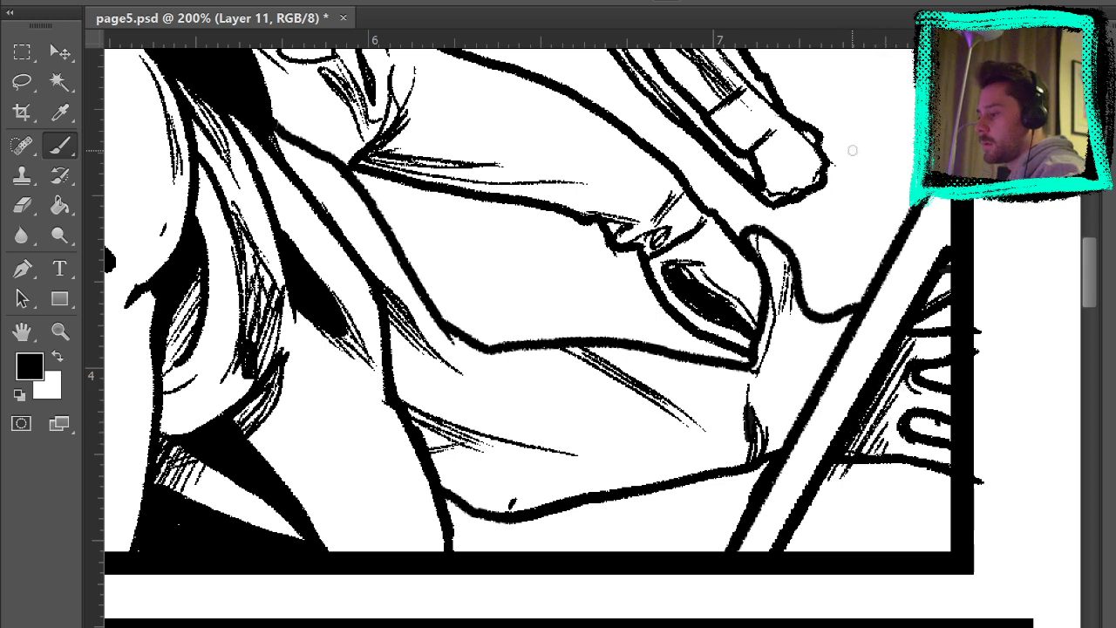
{"action": "key", "text": "e"}
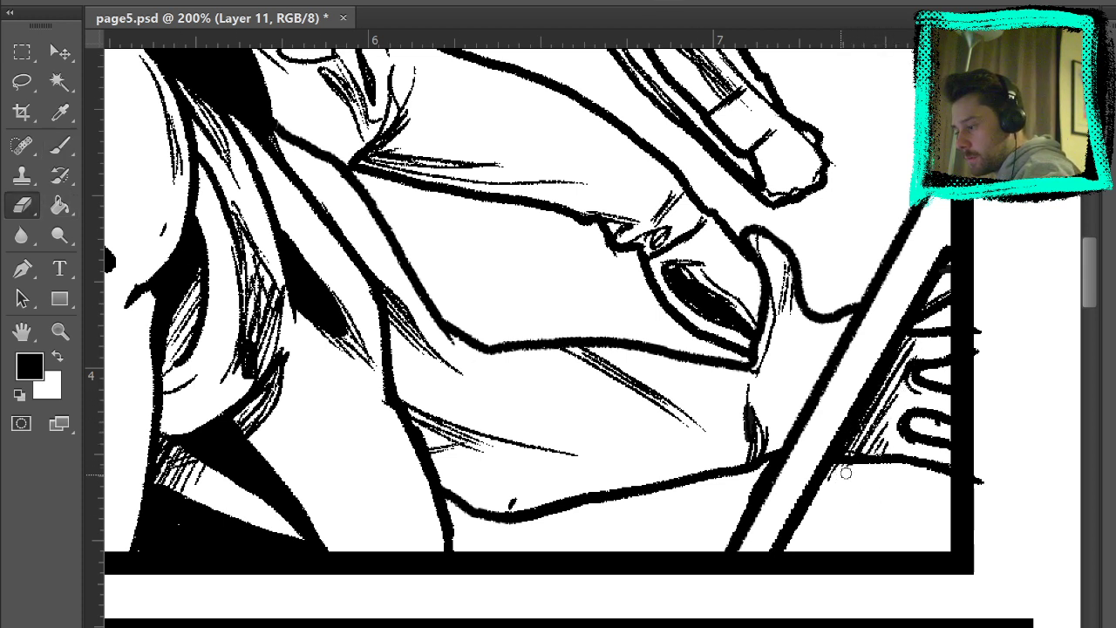
{"action": "left_click_drag", "start_coordinate": [842, 469], "coordinate": [834, 480]}
Darken the hatching along the blade's lower edge into a near-solid black shadow, with the blue sketch shown again.
{"action": "left_click", "coordinate": [63, 149]}
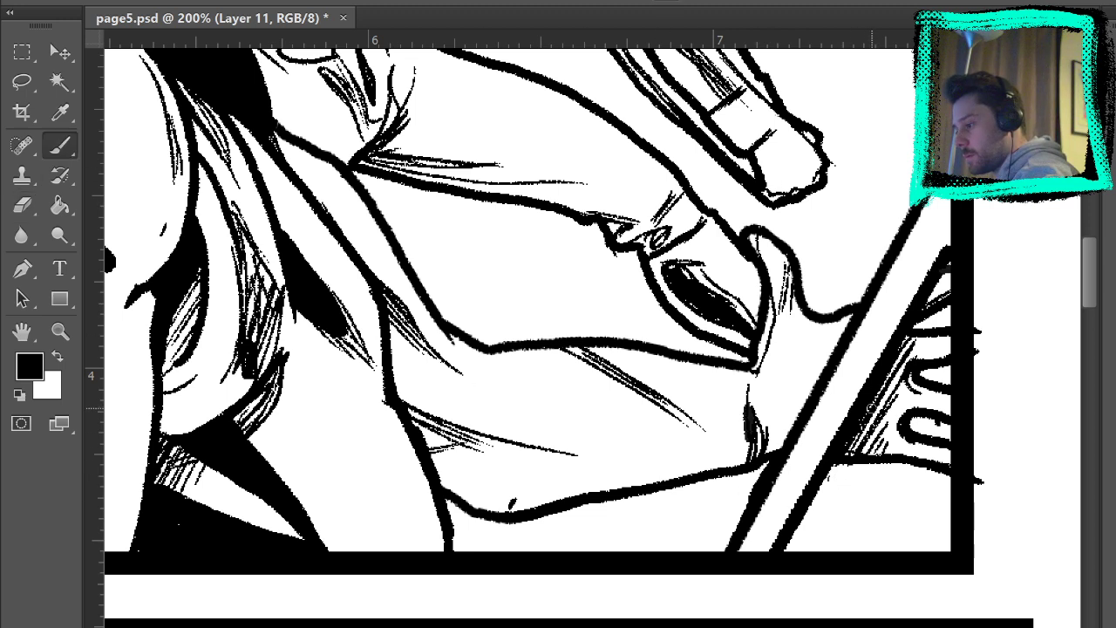
{"action": "left_click_drag", "start_coordinate": [889, 373], "coordinate": [852, 449]}
{"action": "left_click_drag", "start_coordinate": [884, 396], "coordinate": [859, 432]}
{"action": "left_click_drag", "start_coordinate": [910, 361], "coordinate": [882, 401]}
{"action": "left_click_drag", "start_coordinate": [917, 342], "coordinate": [880, 409]}
{"action": "left_click_drag", "start_coordinate": [907, 381], "coordinate": [863, 455]}
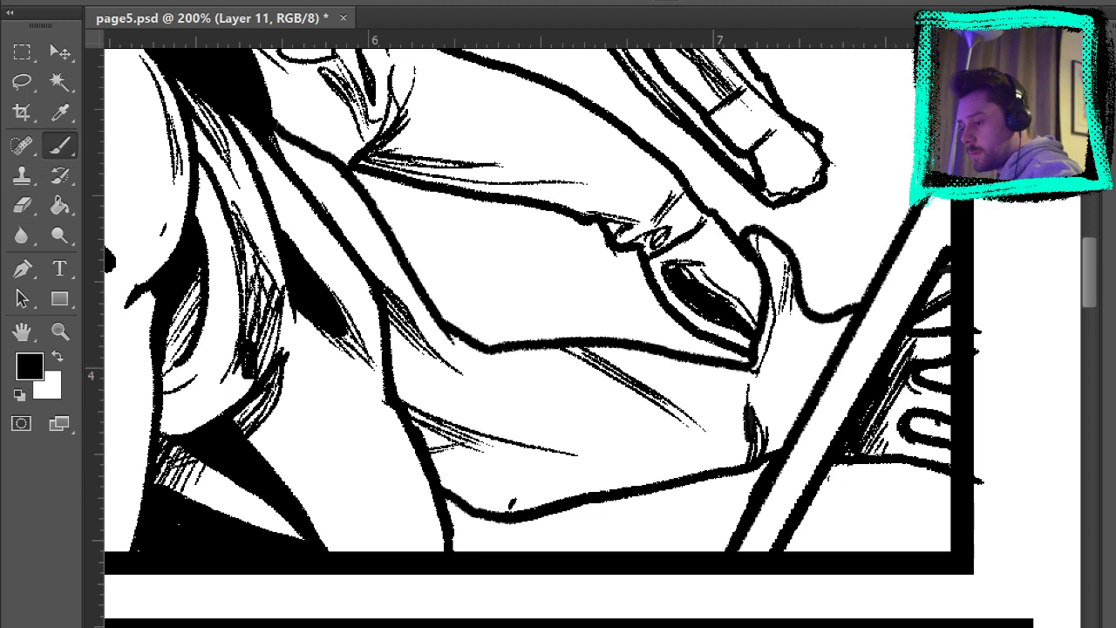
{"action": "key", "text": "ctrl+comma"}
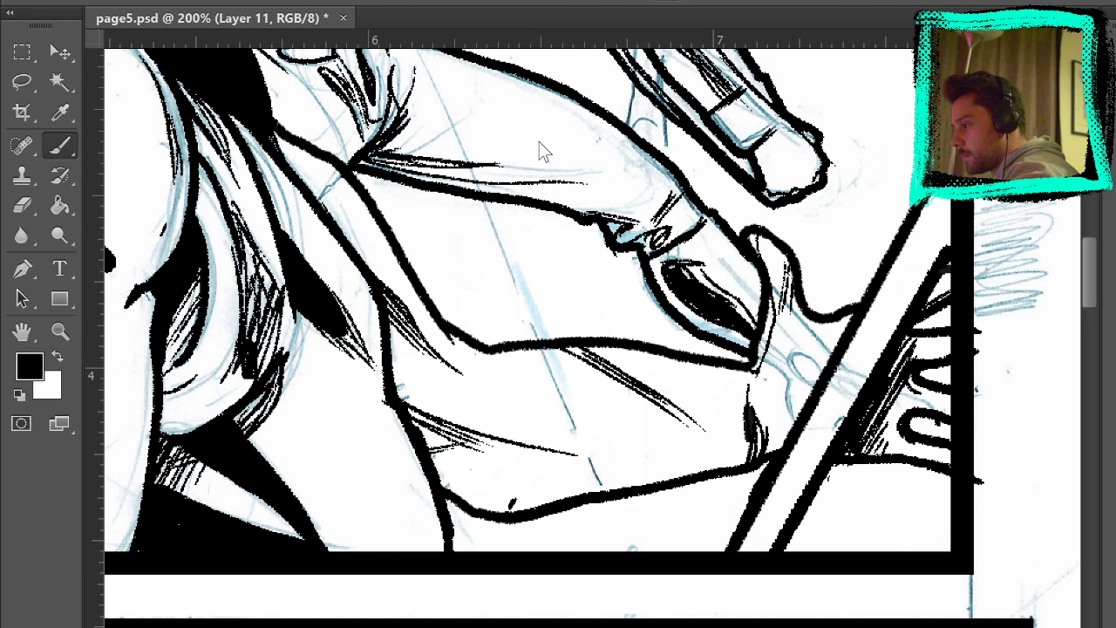
Ink the fingers and cuff creases of the hand gripping the sword, plus a short crease line on the lower fist.
{"action": "key", "text": "ctrl+0"}
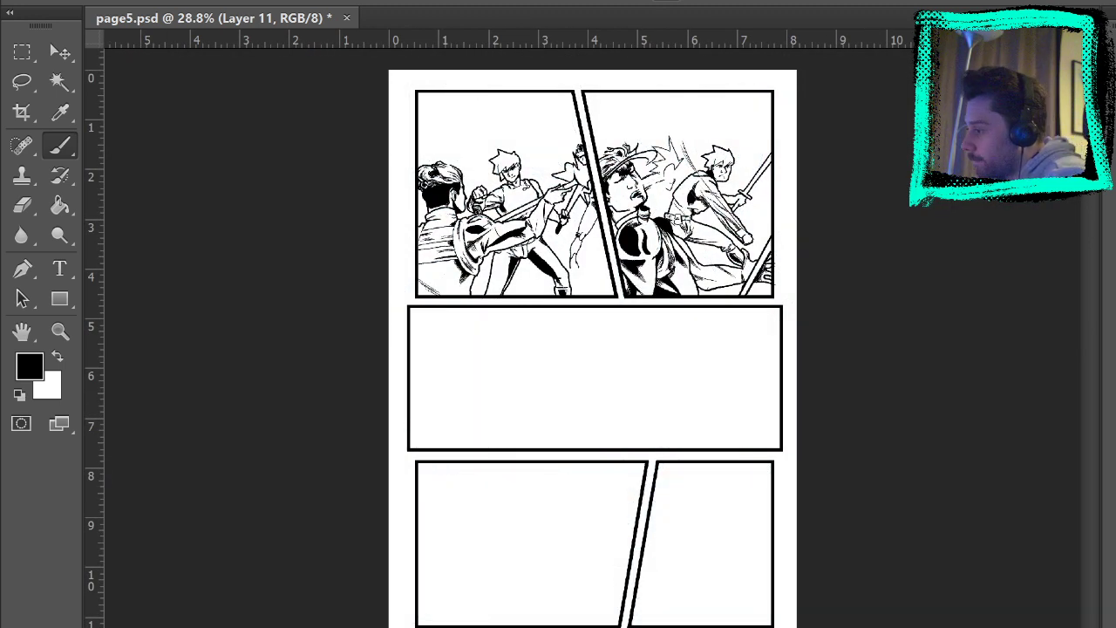
{"action": "left_click", "coordinate": [73, 324]}
{"action": "left_click", "coordinate": [757, 173]}
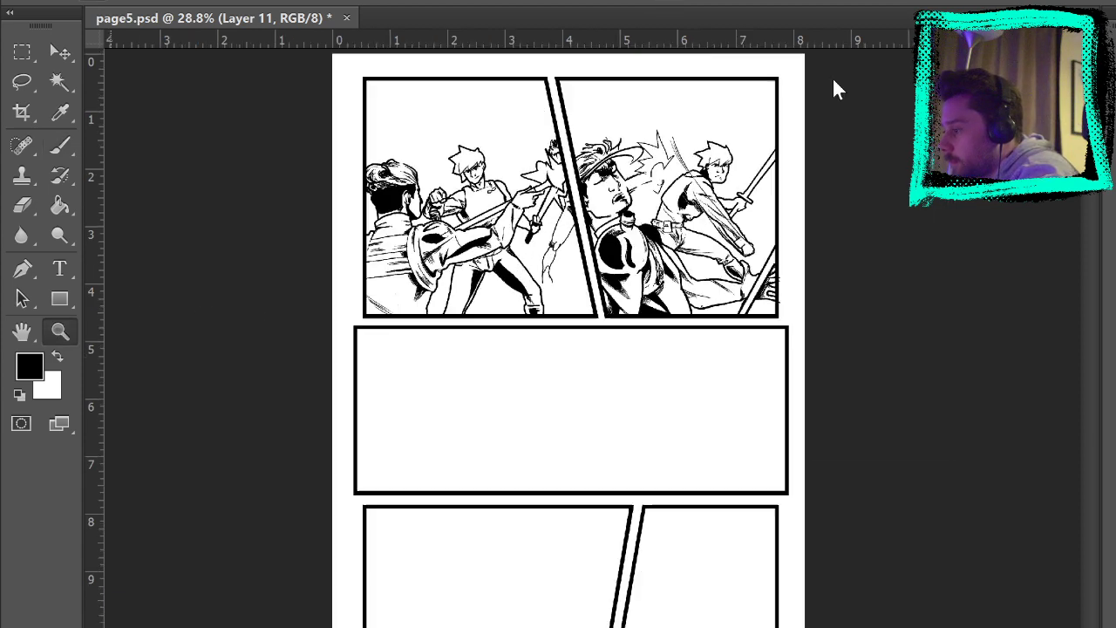
{"action": "left_click", "coordinate": [755, 186]}
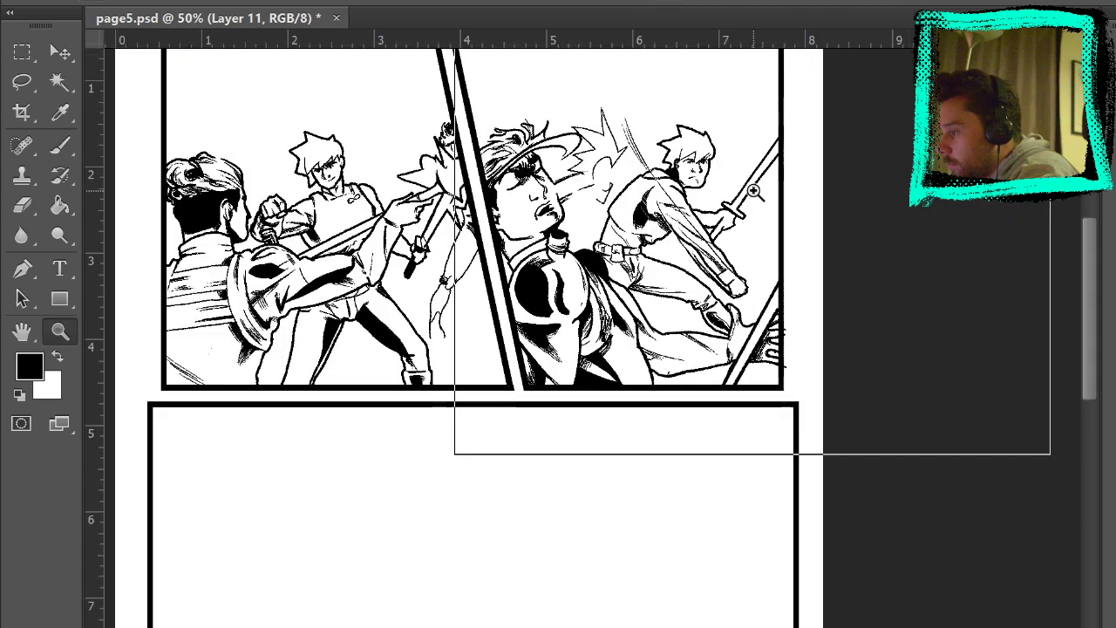
{"action": "left_click", "coordinate": [748, 210]}
{"action": "left_click", "coordinate": [739, 235]}
{"action": "left_click", "coordinate": [741, 237]}
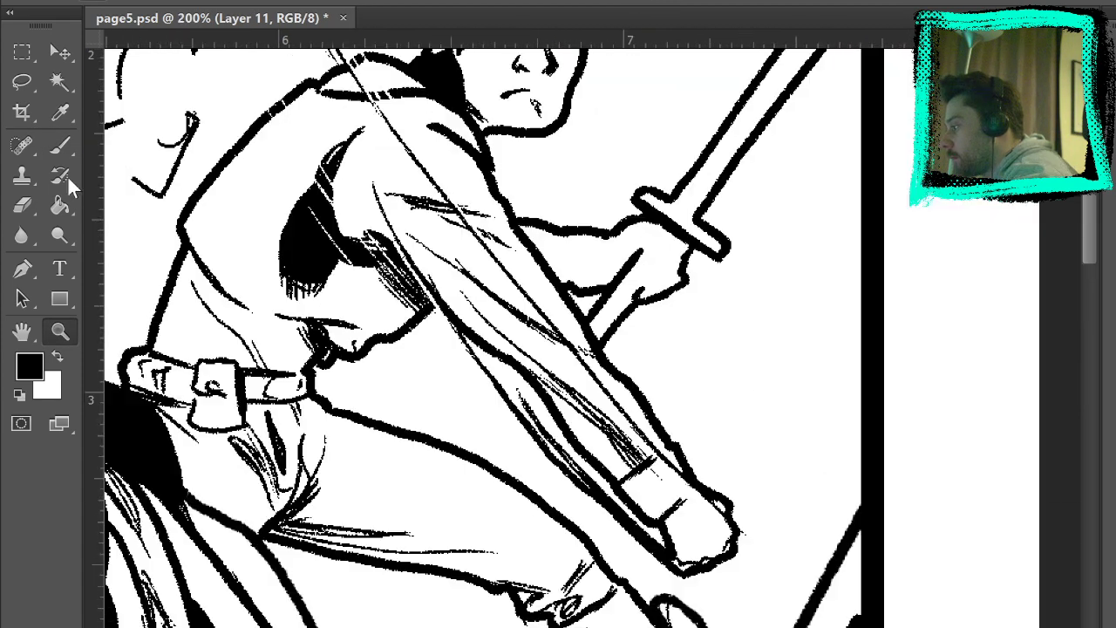
{"action": "left_click", "coordinate": [66, 150]}
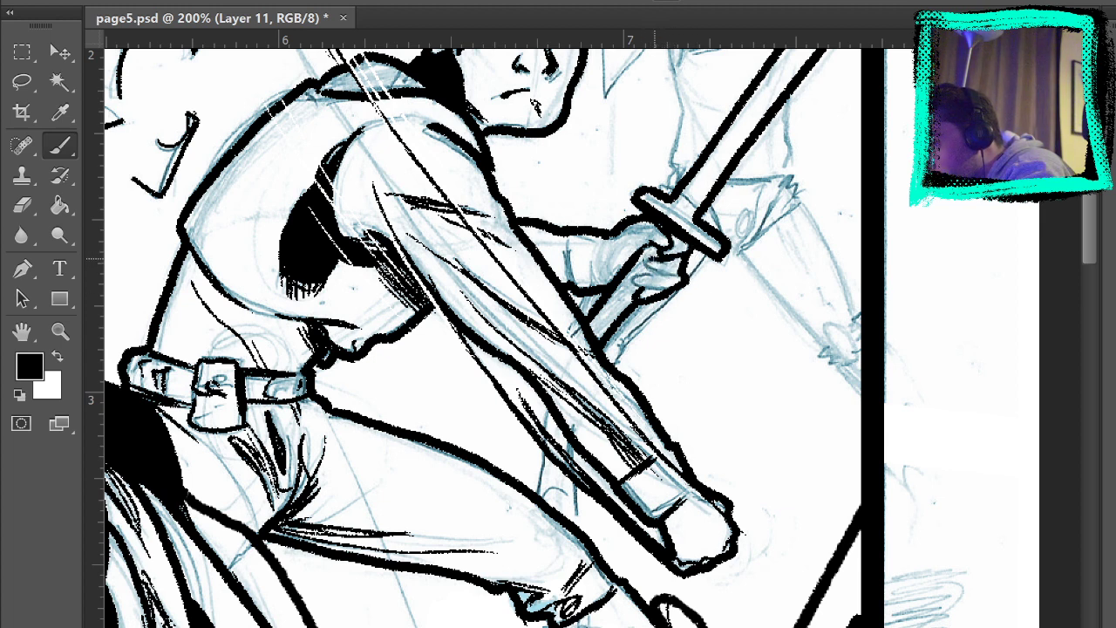
{"action": "left_click_drag", "start_coordinate": [657, 272], "coordinate": [676, 279]}
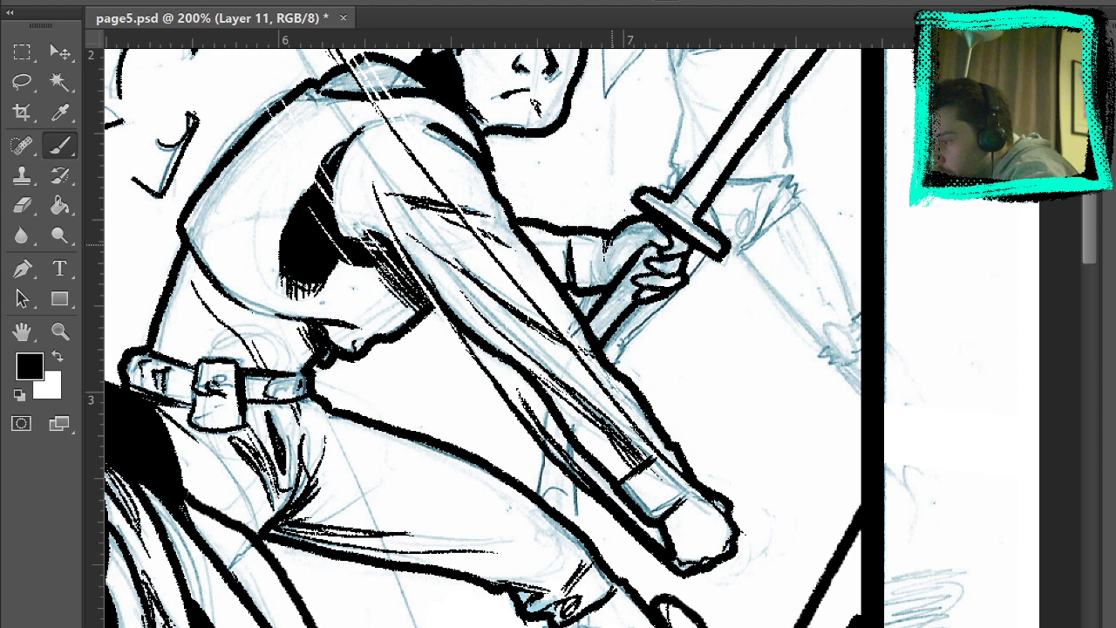
{"action": "mouse_move", "coordinate": [617, 239]}
{"action": "left_mouse_down"}
{"action": "mouse_move", "coordinate": [608, 264]}
{"action": "mouse_move", "coordinate": [649, 236]}
{"action": "mouse_move", "coordinate": [634, 253]}
{"action": "left_mouse_up"}
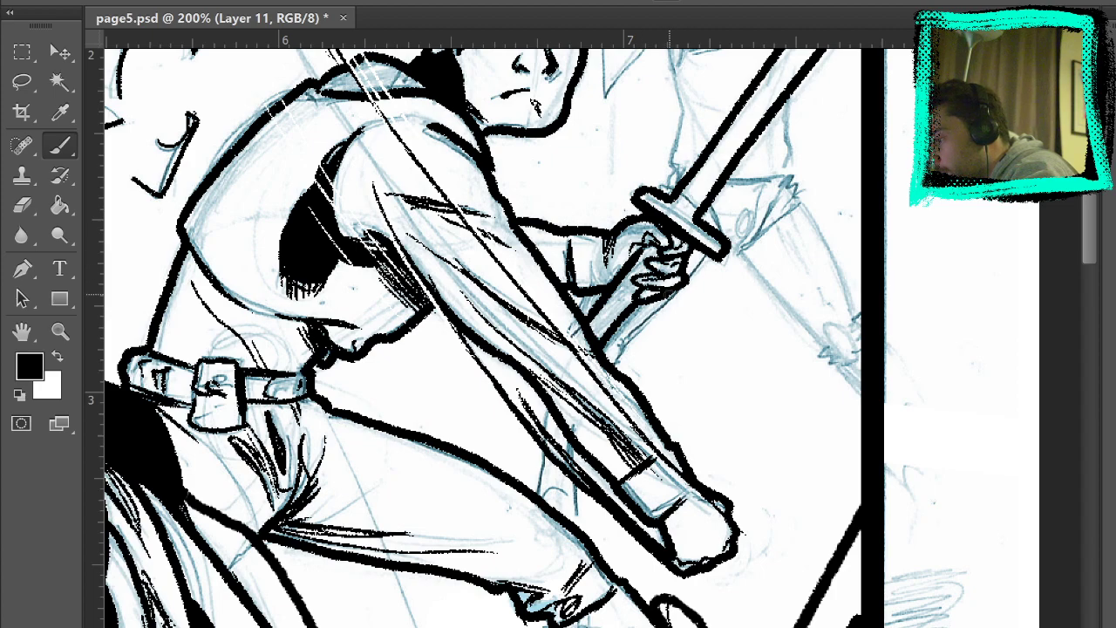
{"action": "mouse_move", "coordinate": [750, 297]}
{"action": "left_mouse_down"}
{"action": "mouse_move", "coordinate": [772, 331]}
{"action": "mouse_move", "coordinate": [710, 528]}
{"action": "mouse_move", "coordinate": [663, 144]}
{"action": "left_mouse_up"}
{"action": "left_click_drag", "start_coordinate": [570, 384], "coordinate": [580, 404]}
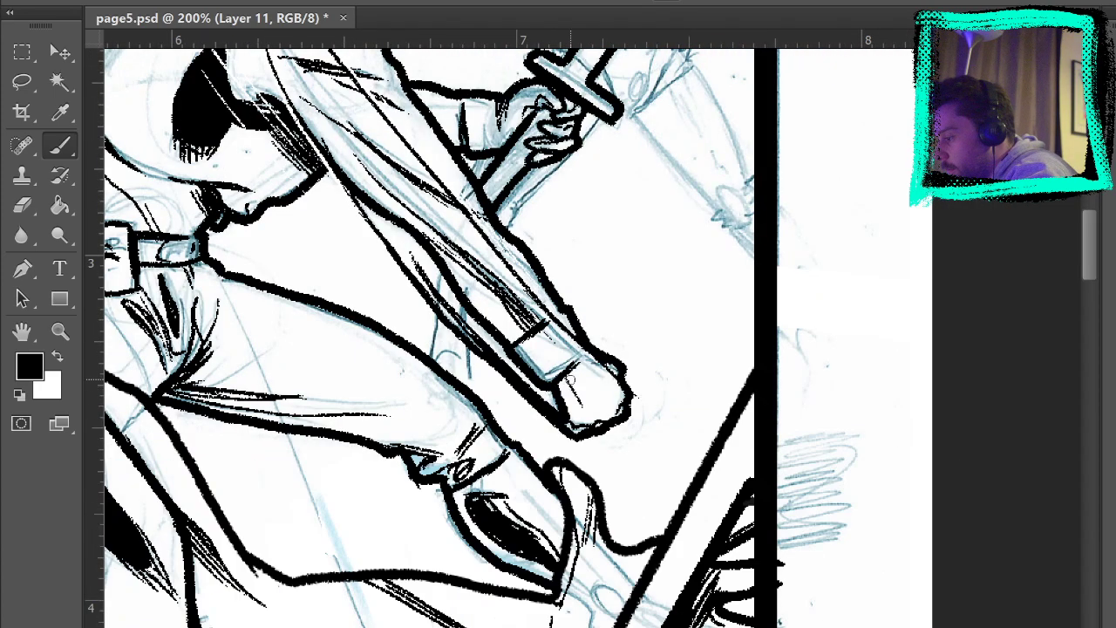
Ink a short line across the blade beside the guard and fill the sword's grip with solid black.
{"action": "mouse_move", "coordinate": [785, 157]}
{"action": "left_mouse_down"}
{"action": "mouse_move", "coordinate": [777, 322]}
{"action": "mouse_move", "coordinate": [754, 439]}
{"action": "mouse_move", "coordinate": [794, 166]}
{"action": "mouse_move", "coordinate": [819, 300]}
{"action": "left_mouse_up"}
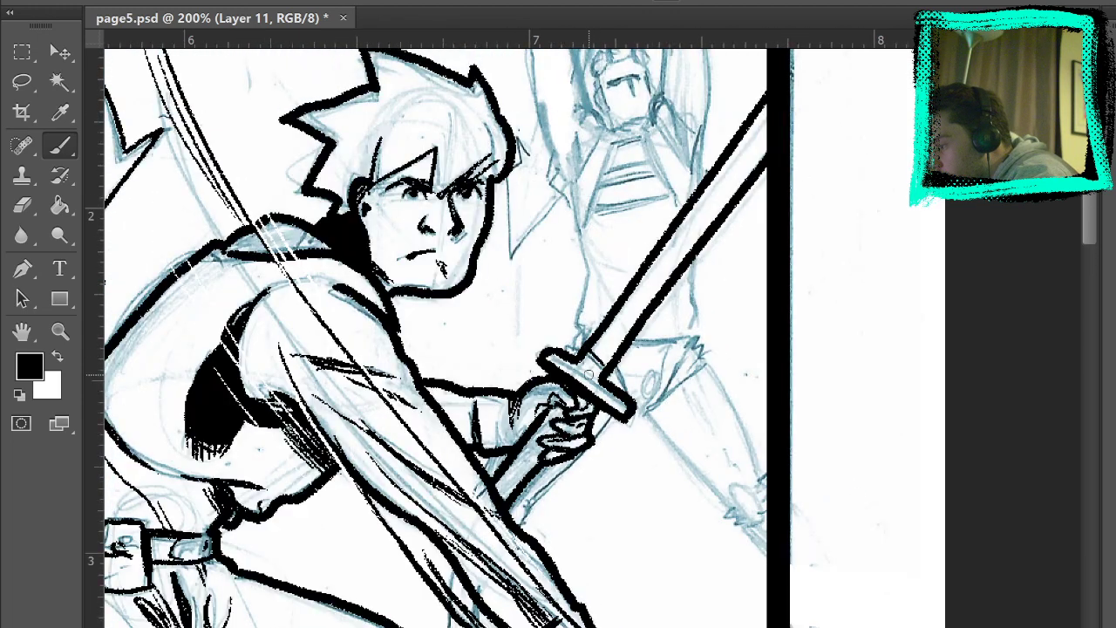
{"action": "left_click_drag", "start_coordinate": [592, 369], "coordinate": [735, 189]}
{"action": "left_click_drag", "start_coordinate": [643, 309], "coordinate": [702, 230]}
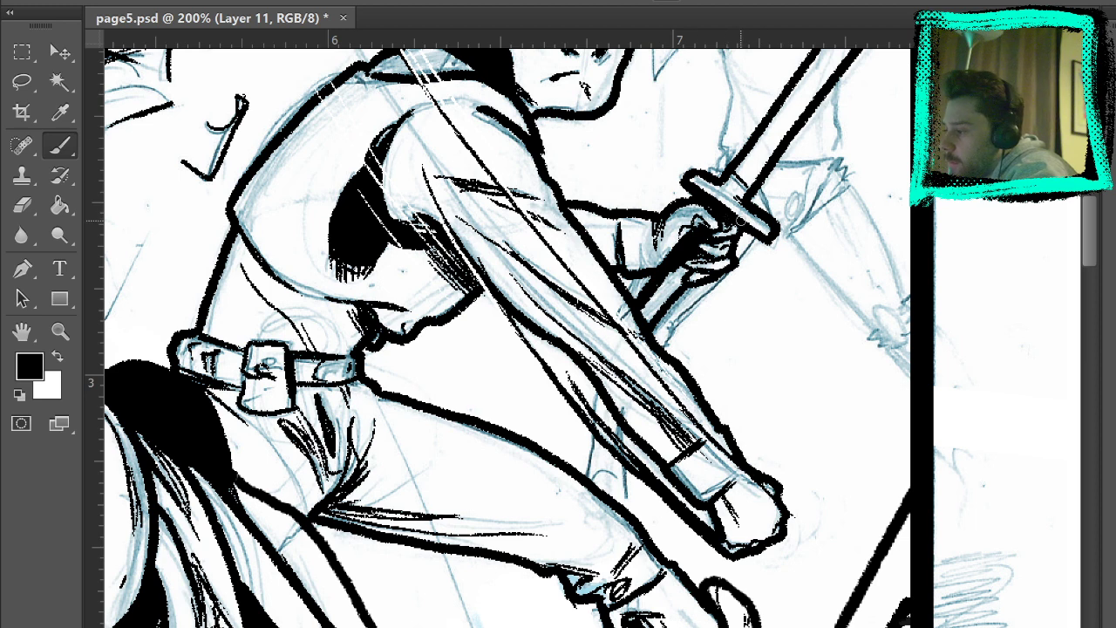
{"action": "left_click_drag", "start_coordinate": [681, 264], "coordinate": [645, 312]}
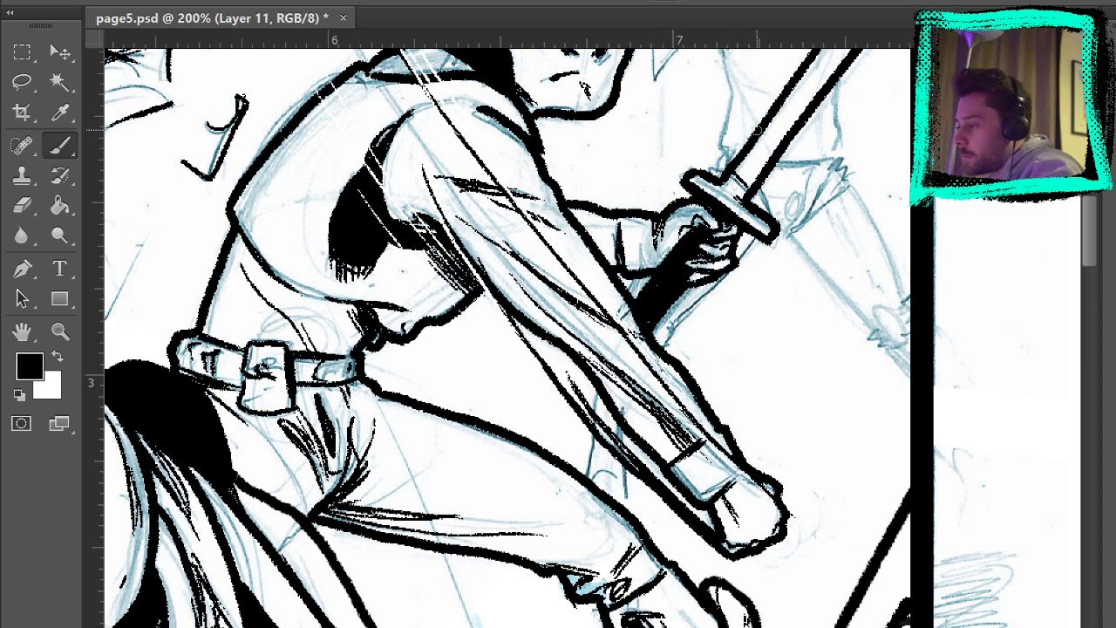
Outline the inner and outer edges of both raised arms on the background figure behind the swordsman.
{"action": "left_click_drag", "start_coordinate": [981, 521], "coordinate": [974, 558]}
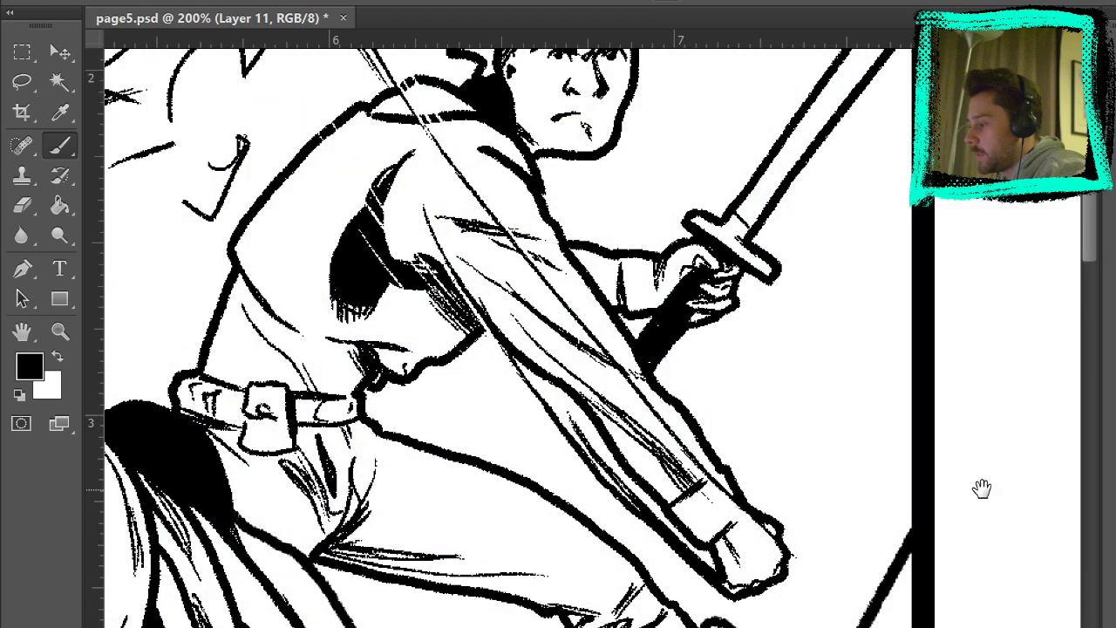
{"action": "left_click_drag", "start_coordinate": [981, 488], "coordinate": [938, 626]}
{"action": "left_click_drag", "start_coordinate": [938, 573], "coordinate": [885, 625]}
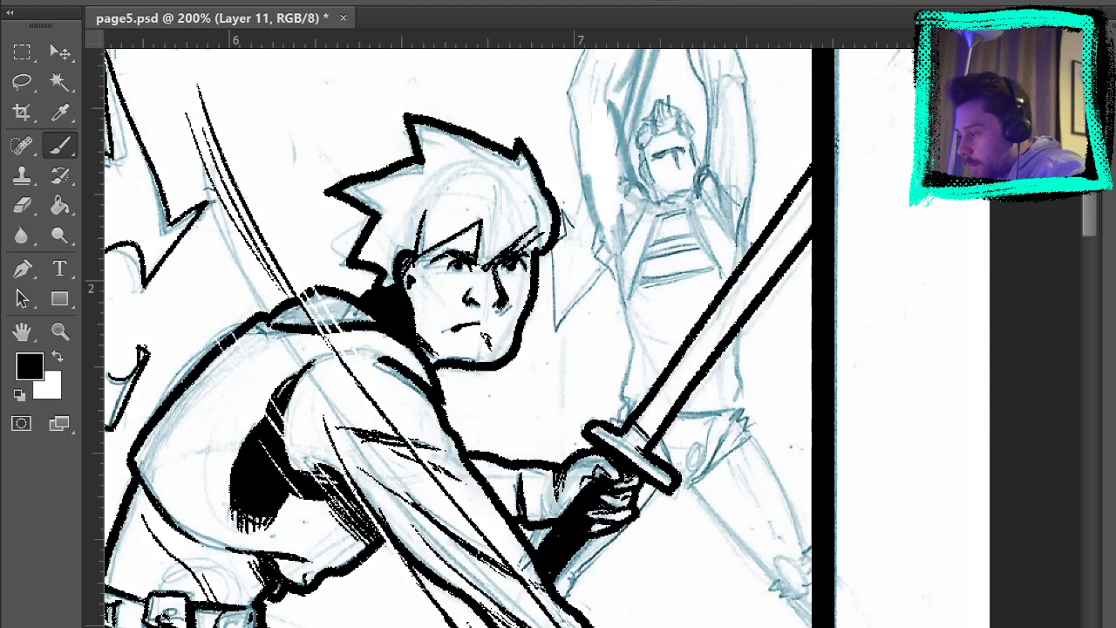
{"action": "left_click_drag", "start_coordinate": [911, 508], "coordinate": [885, 583]}
{"action": "left_click_drag", "start_coordinate": [699, 143], "coordinate": [687, 273]}
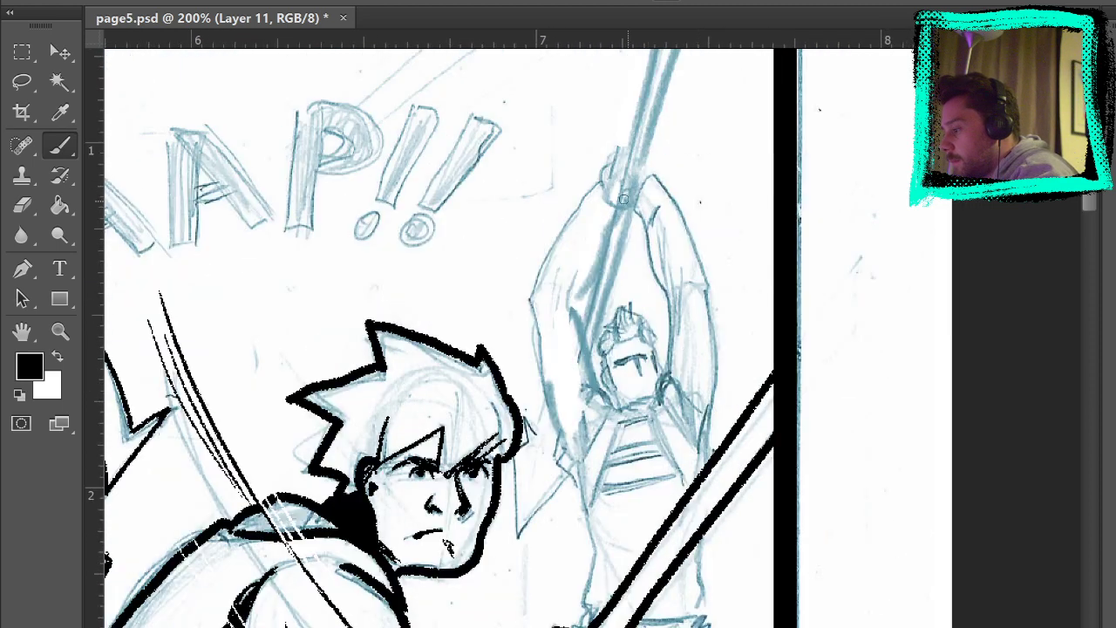
{"action": "mouse_move", "coordinate": [593, 375]}
{"action": "left_mouse_down"}
{"action": "mouse_move", "coordinate": [612, 402]}
{"action": "mouse_move", "coordinate": [576, 305]}
{"action": "mouse_move", "coordinate": [617, 207]}
{"action": "mouse_move", "coordinate": [645, 232]}
{"action": "mouse_move", "coordinate": [673, 303]}
{"action": "mouse_move", "coordinate": [662, 386]}
{"action": "left_mouse_up"}
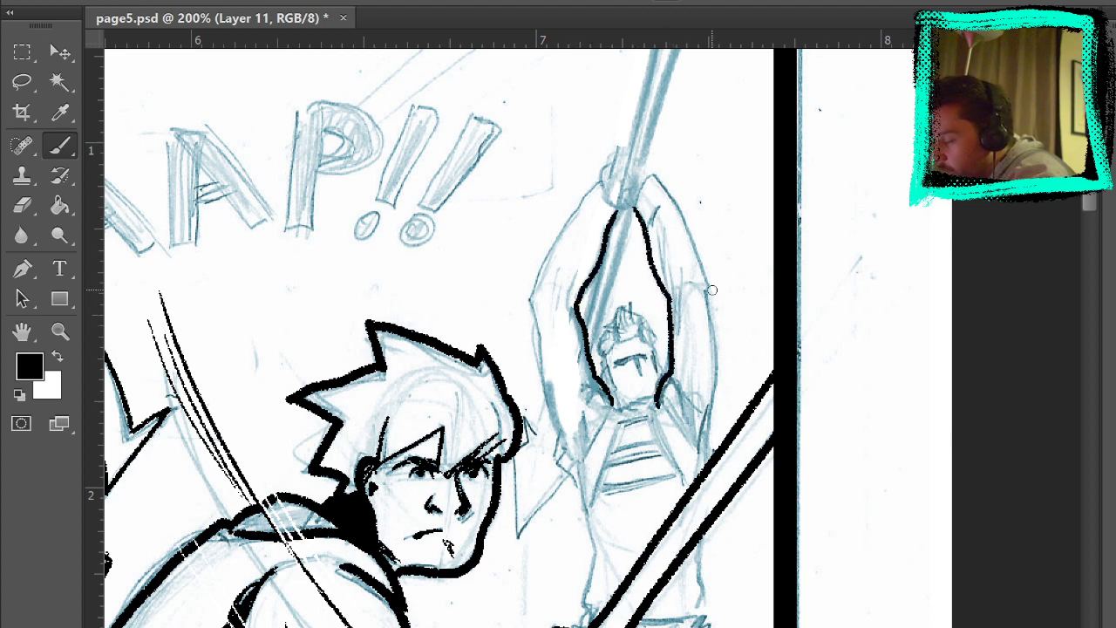
{"action": "left_click_drag", "start_coordinate": [701, 467], "coordinate": [707, 273]}
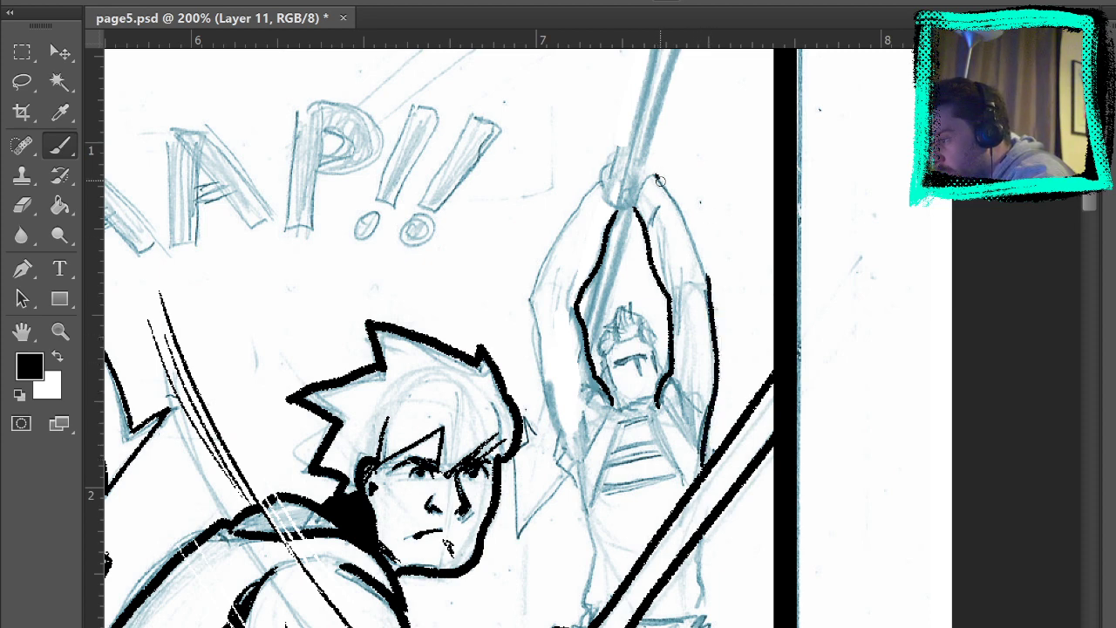
{"action": "left_click_drag", "start_coordinate": [657, 177], "coordinate": [703, 265]}
{"action": "mouse_move", "coordinate": [603, 183]}
{"action": "left_mouse_down"}
{"action": "mouse_move", "coordinate": [531, 300]}
{"action": "mouse_move", "coordinate": [567, 453]}
{"action": "left_mouse_up"}
Ink the background figure's shoulder and armhole lines, adding a dark tapering shadow under the armpit nearest the panel border.
{"action": "left_click_drag", "start_coordinate": [720, 470], "coordinate": [707, 347]}
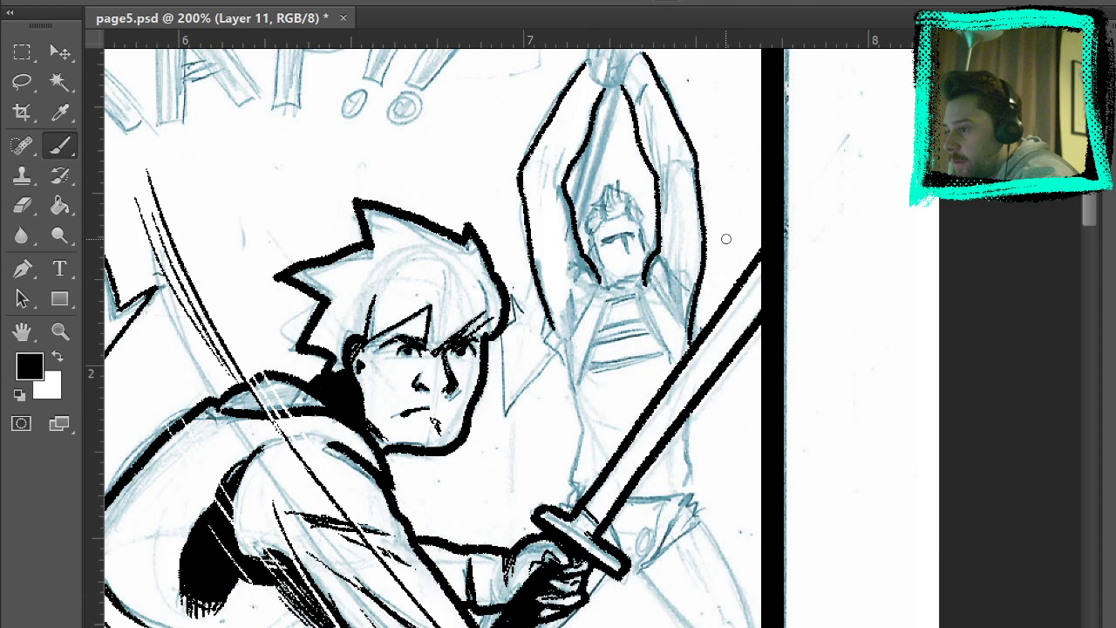
{"action": "mouse_move", "coordinate": [552, 333]}
{"action": "left_mouse_down"}
{"action": "mouse_move", "coordinate": [565, 361]}
{"action": "mouse_move", "coordinate": [593, 298]}
{"action": "mouse_move", "coordinate": [574, 393]}
{"action": "left_mouse_up"}
{"action": "left_click_drag", "start_coordinate": [607, 307], "coordinate": [577, 394]}
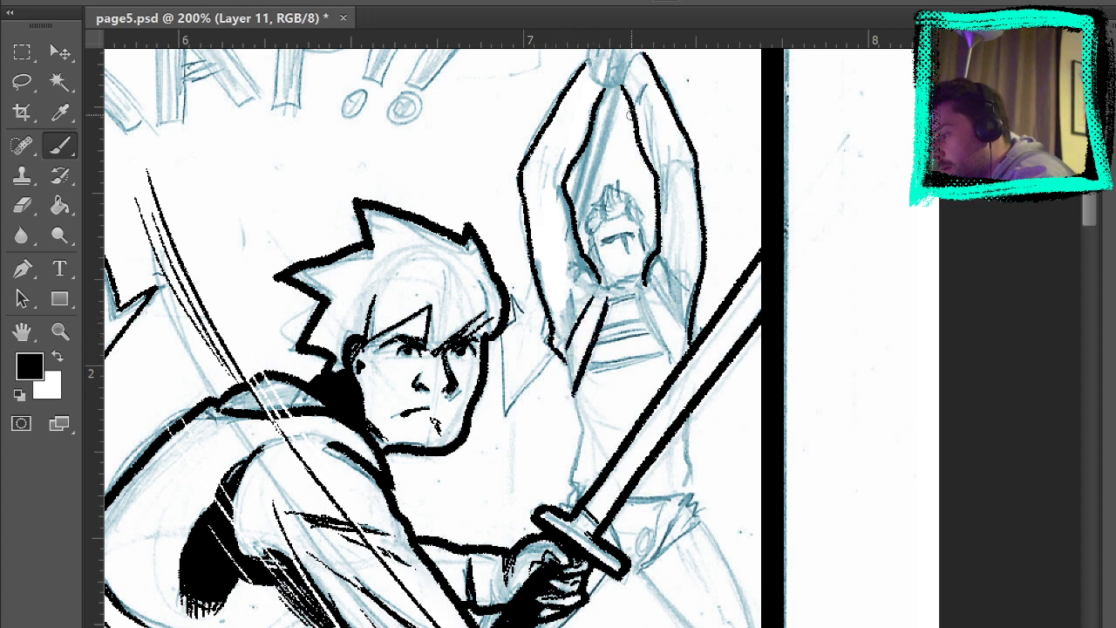
{"action": "mouse_move", "coordinate": [643, 289]}
{"action": "left_mouse_down"}
{"action": "mouse_move", "coordinate": [677, 363]}
{"action": "mouse_move", "coordinate": [669, 347]}
{"action": "left_mouse_up"}
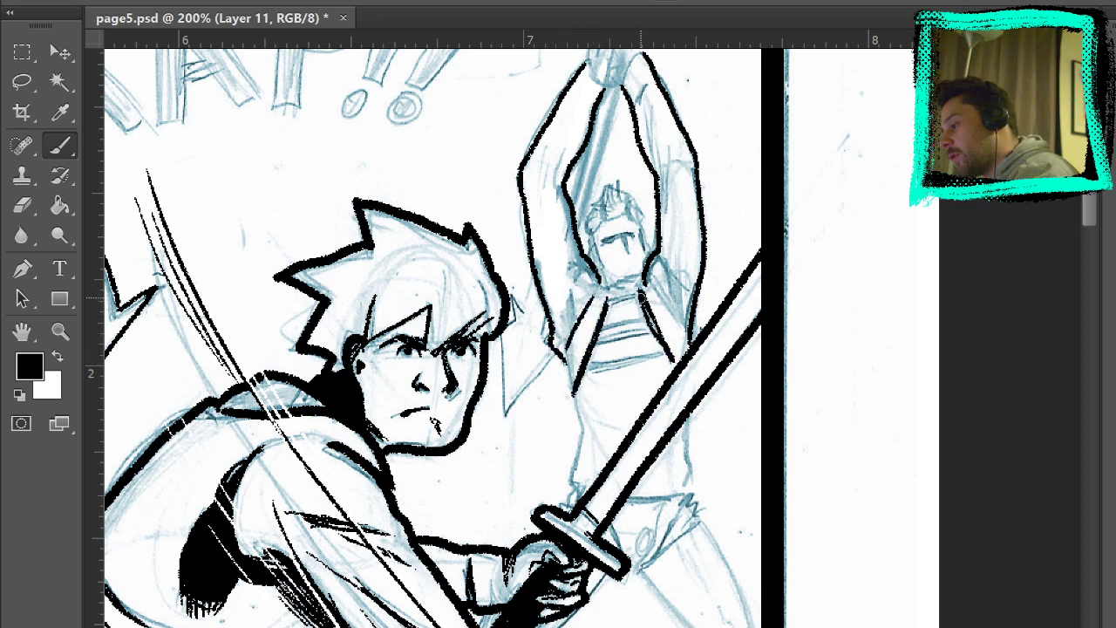
{"action": "left_click_drag", "start_coordinate": [645, 274], "coordinate": [687, 324]}
{"action": "left_click_drag", "start_coordinate": [661, 254], "coordinate": [688, 319]}
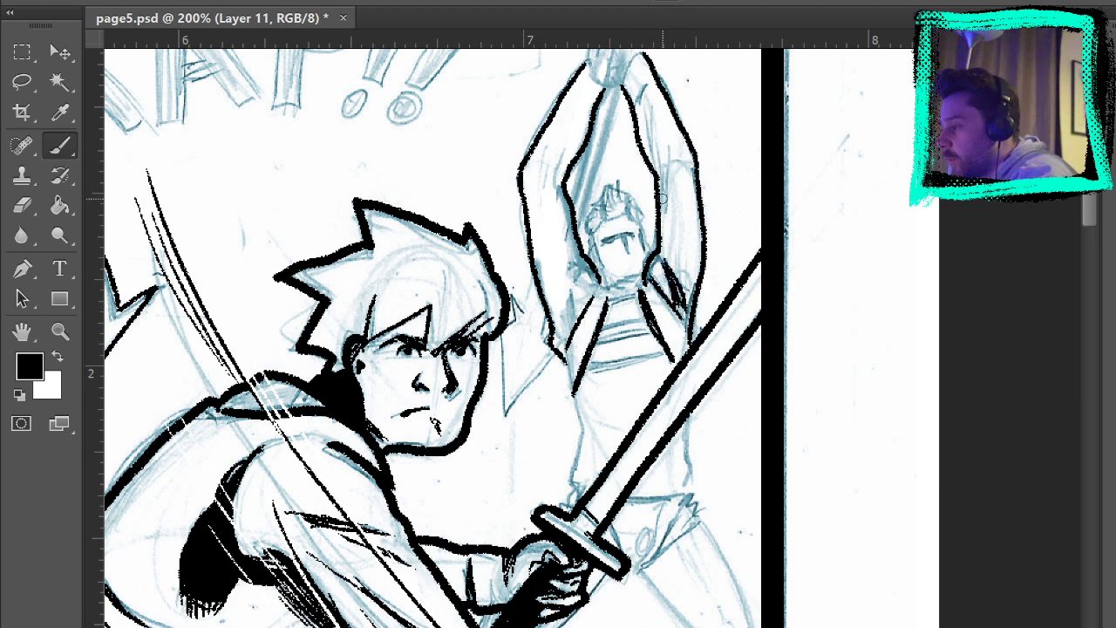
Ink tapering fold lines along the sleeve of the raised arm nearest the panel border, up to the wrist.
{"action": "left_click_drag", "start_coordinate": [665, 137], "coordinate": [666, 214]}
{"action": "left_click_drag", "start_coordinate": [649, 89], "coordinate": [650, 162]}
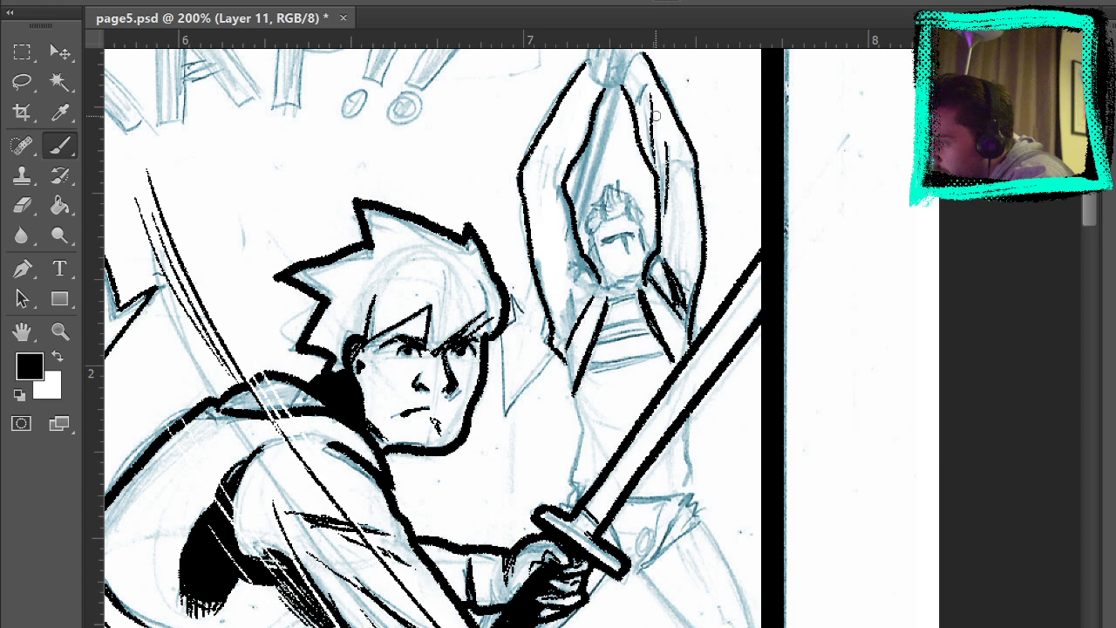
{"action": "mouse_move", "coordinate": [655, 114]}
{"action": "left_mouse_down"}
{"action": "mouse_move", "coordinate": [664, 200]}
{"action": "mouse_move", "coordinate": [659, 173]}
{"action": "left_mouse_up"}
{"action": "left_click_drag", "start_coordinate": [686, 246], "coordinate": [684, 291]}
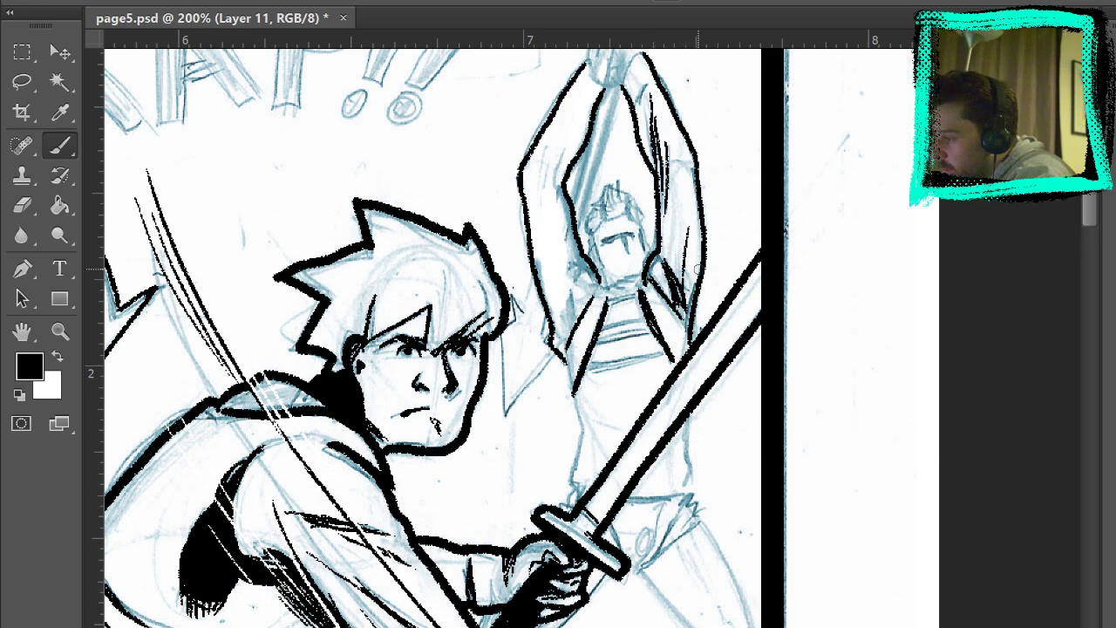
{"action": "scroll", "coordinate": [696, 279], "scroll_direction": "up", "scroll_amount": 3}
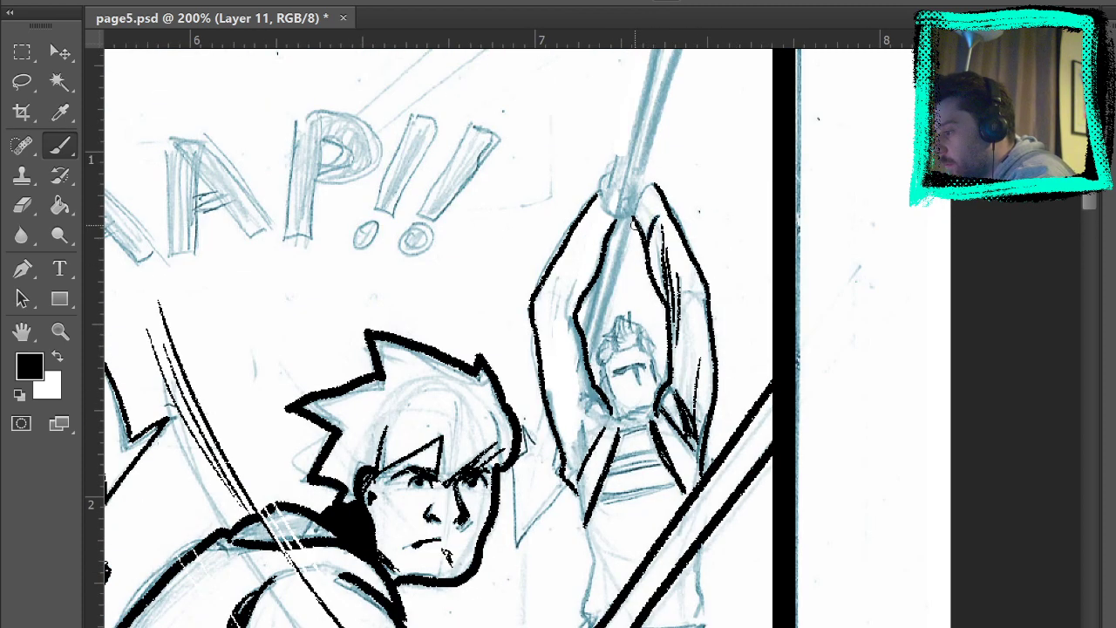
{"action": "left_click_drag", "start_coordinate": [634, 225], "coordinate": [650, 188]}
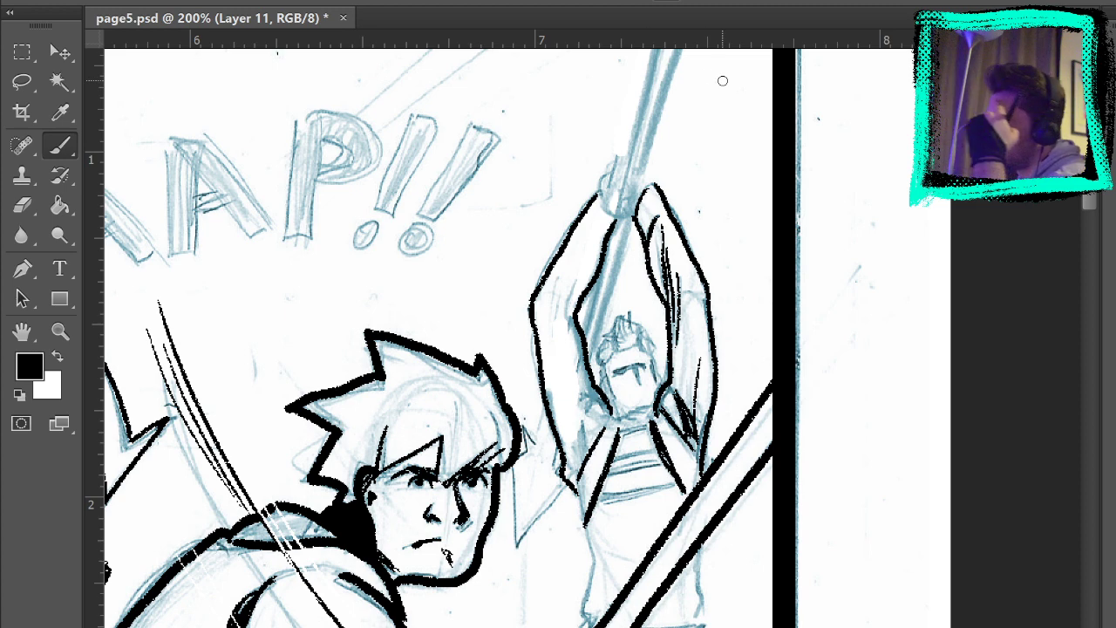
Ink fold lines along the background figure's raised arm nearer the swordsman and add a dark tapering shadow at its armpit.
{"action": "left_click_drag", "start_coordinate": [603, 244], "coordinate": [598, 202]}
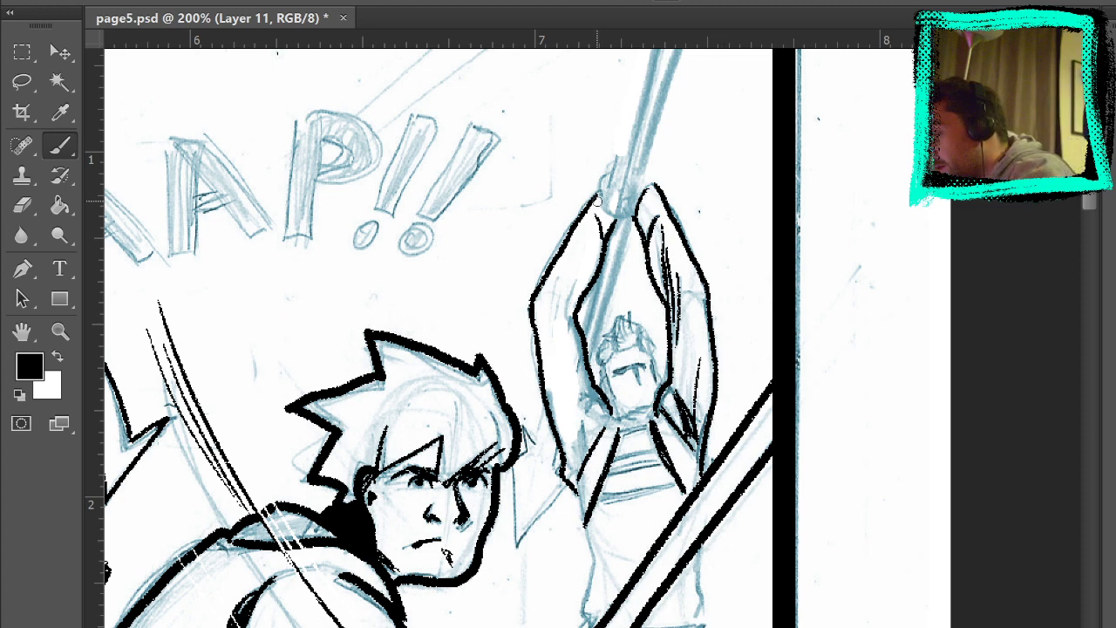
{"action": "left_click_drag", "start_coordinate": [576, 281], "coordinate": [568, 321]}
{"action": "left_click_drag", "start_coordinate": [555, 288], "coordinate": [581, 350]}
{"action": "left_click_drag", "start_coordinate": [575, 481], "coordinate": [579, 490]}
{"action": "mouse_move", "coordinate": [592, 389]}
{"action": "left_mouse_down"}
{"action": "mouse_move", "coordinate": [584, 467]}
{"action": "mouse_move", "coordinate": [585, 454]}
{"action": "left_mouse_up"}
{"action": "left_click_drag", "start_coordinate": [573, 411], "coordinate": [580, 470]}
{"action": "left_click_drag", "start_coordinate": [574, 430], "coordinate": [577, 474]}
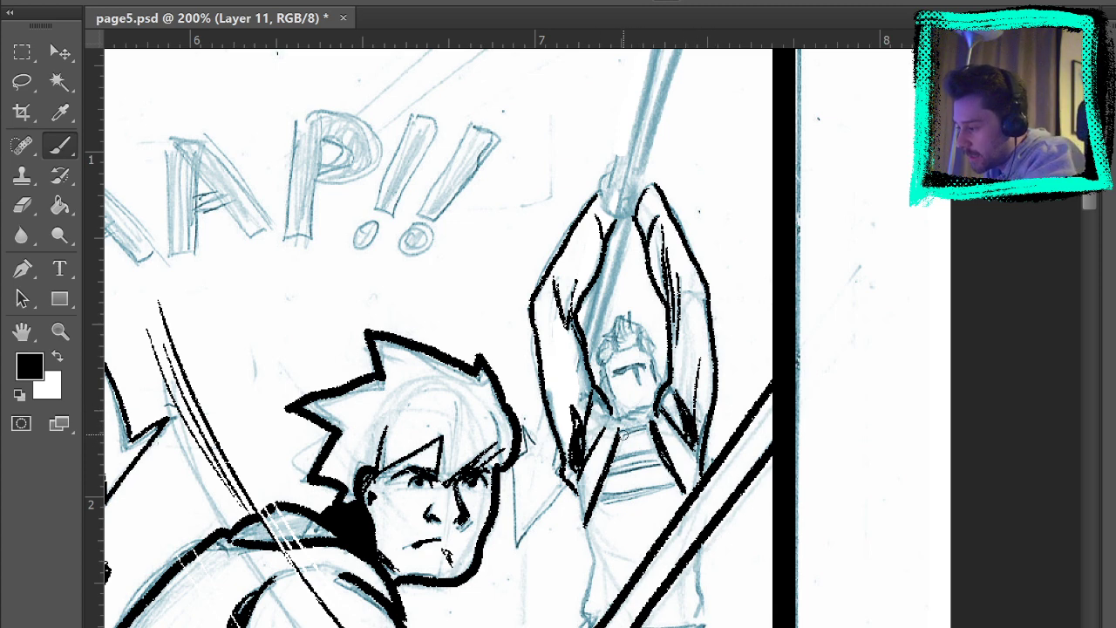
Ink the neckline and horizontal stripes across the background figure's chest between the two shoulder lines.
{"action": "left_click_drag", "start_coordinate": [621, 433], "coordinate": [655, 425]}
{"action": "left_click_drag", "start_coordinate": [612, 462], "coordinate": [661, 447]}
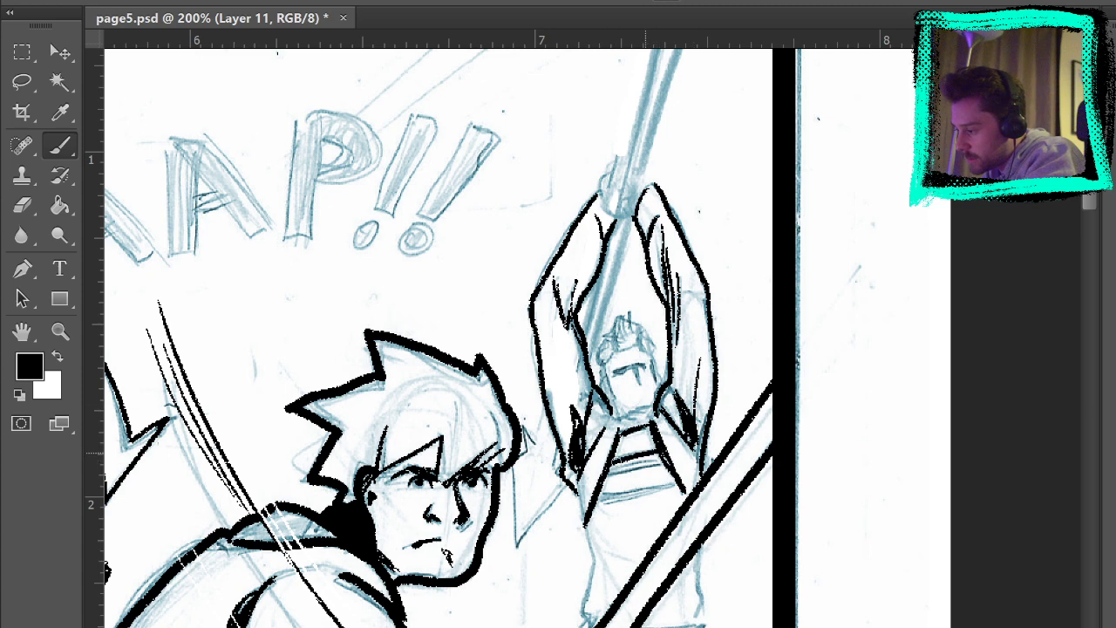
{"action": "left_click_drag", "start_coordinate": [605, 477], "coordinate": [662, 462]}
{"action": "mouse_move", "coordinate": [597, 504]}
{"action": "left_mouse_down"}
{"action": "mouse_move", "coordinate": [683, 484]}
{"action": "mouse_move", "coordinate": [655, 491]}
{"action": "left_mouse_up"}
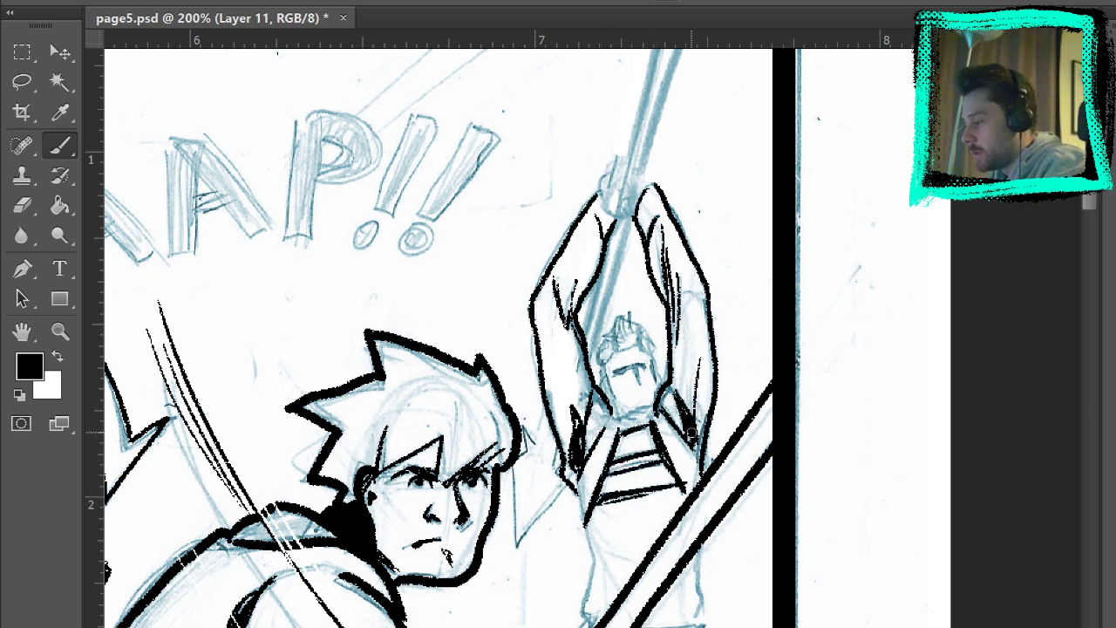
Ink the background figure's jaw, simplified facial features and tousled hair between the raised arms.
{"action": "left_click_drag", "start_coordinate": [582, 528], "coordinate": [576, 475]}
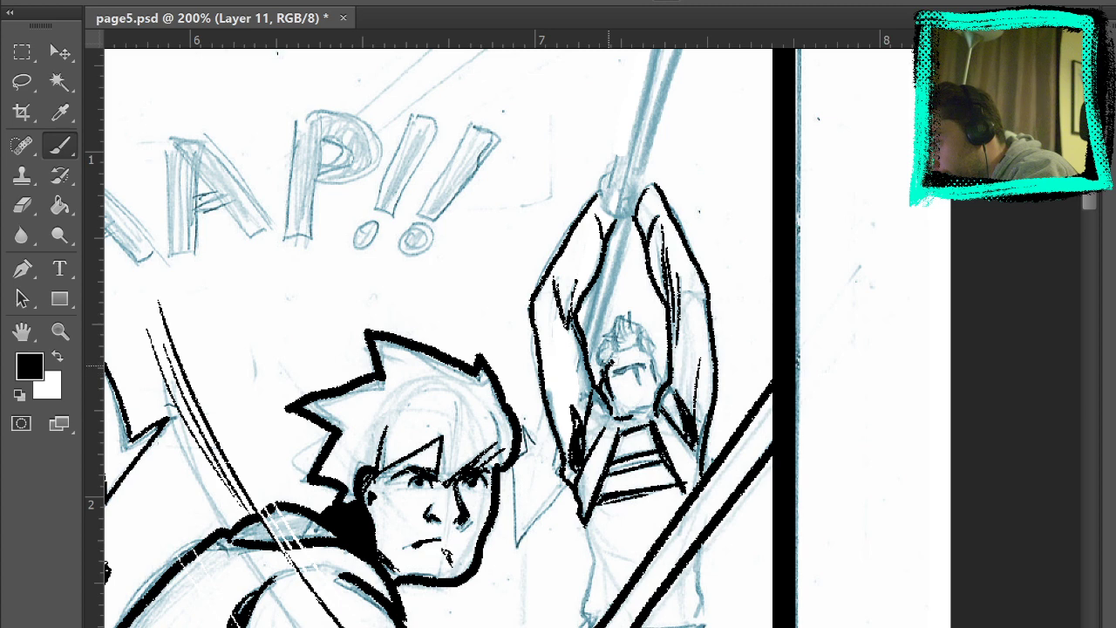
{"action": "mouse_move", "coordinate": [621, 312]}
{"action": "left_mouse_down"}
{"action": "mouse_move", "coordinate": [631, 349]}
{"action": "mouse_move", "coordinate": [605, 356]}
{"action": "mouse_move", "coordinate": [621, 332]}
{"action": "mouse_move", "coordinate": [645, 342]}
{"action": "mouse_move", "coordinate": [652, 366]}
{"action": "mouse_move", "coordinate": [652, 342]}
{"action": "mouse_move", "coordinate": [600, 357]}
{"action": "mouse_move", "coordinate": [601, 373]}
{"action": "left_mouse_up"}
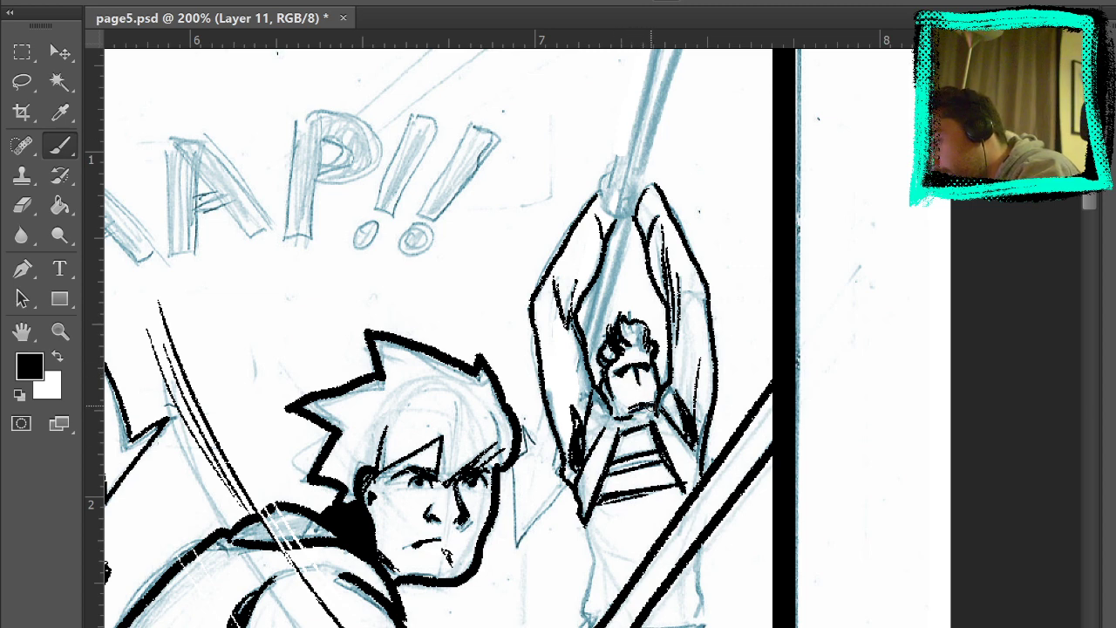
{"action": "left_click_drag", "start_coordinate": [652, 403], "coordinate": [631, 411]}
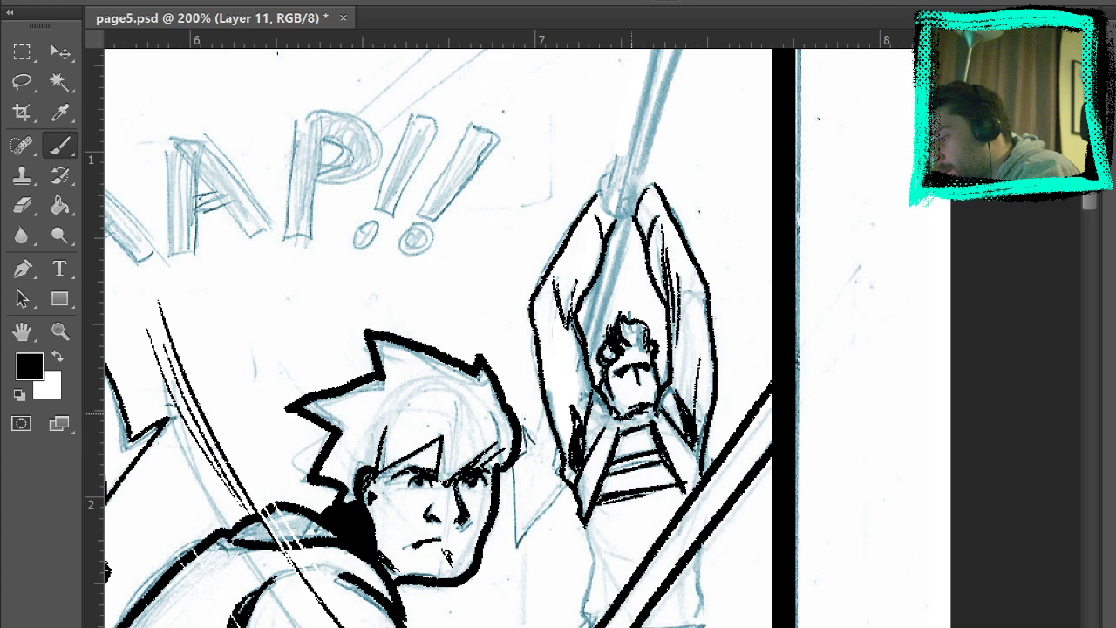
Outline both sides of the background figure's torso down to the waist and ink the shirt's hem behind the sword.
{"action": "scroll", "coordinate": [673, 384], "scroll_direction": "down", "scroll_amount": 5}
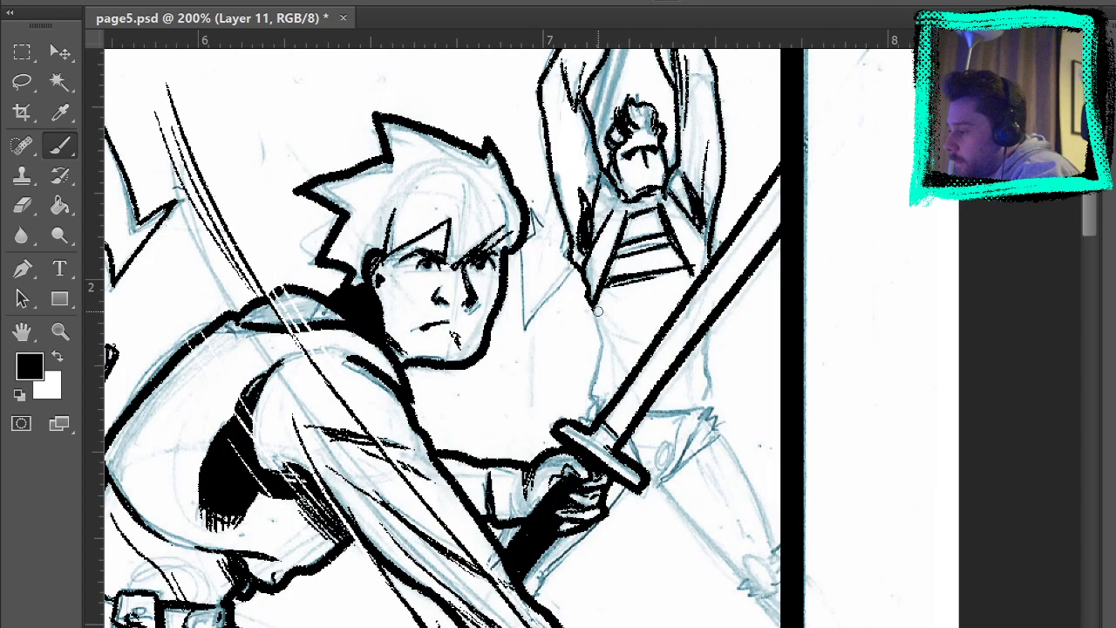
{"action": "left_click_drag", "start_coordinate": [596, 305], "coordinate": [591, 403]}
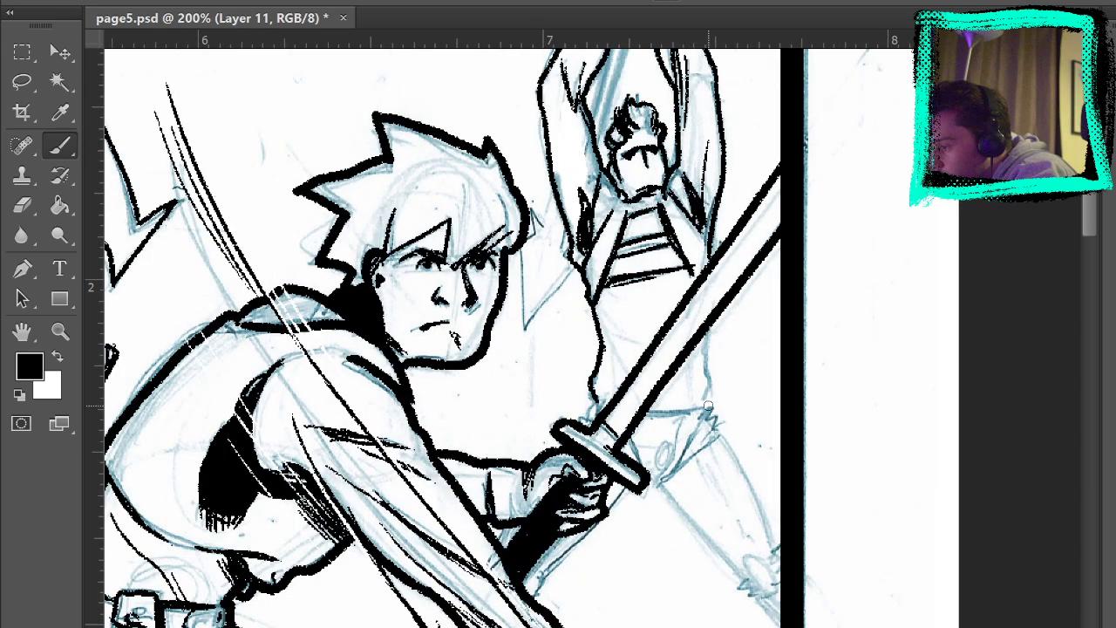
{"action": "left_click_drag", "start_coordinate": [708, 405], "coordinate": [713, 314]}
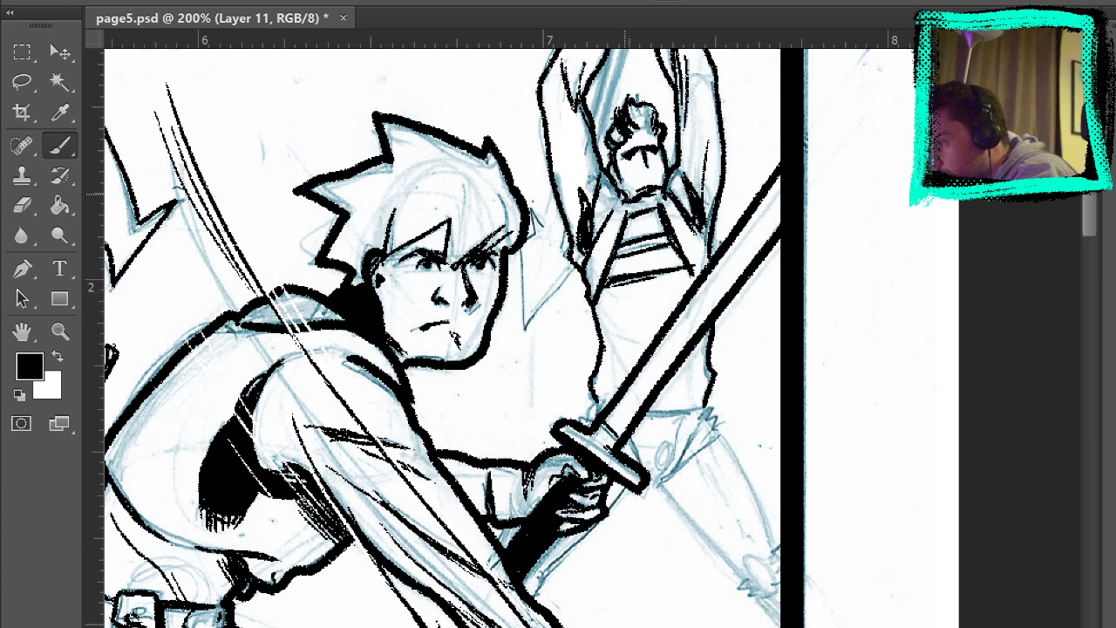
{"action": "left_click_drag", "start_coordinate": [626, 190], "coordinate": [613, 223]}
{"action": "mouse_move", "coordinate": [714, 432]}
{"action": "left_mouse_down"}
{"action": "mouse_move", "coordinate": [755, 378]}
{"action": "mouse_move", "coordinate": [767, 292]}
{"action": "left_mouse_up"}
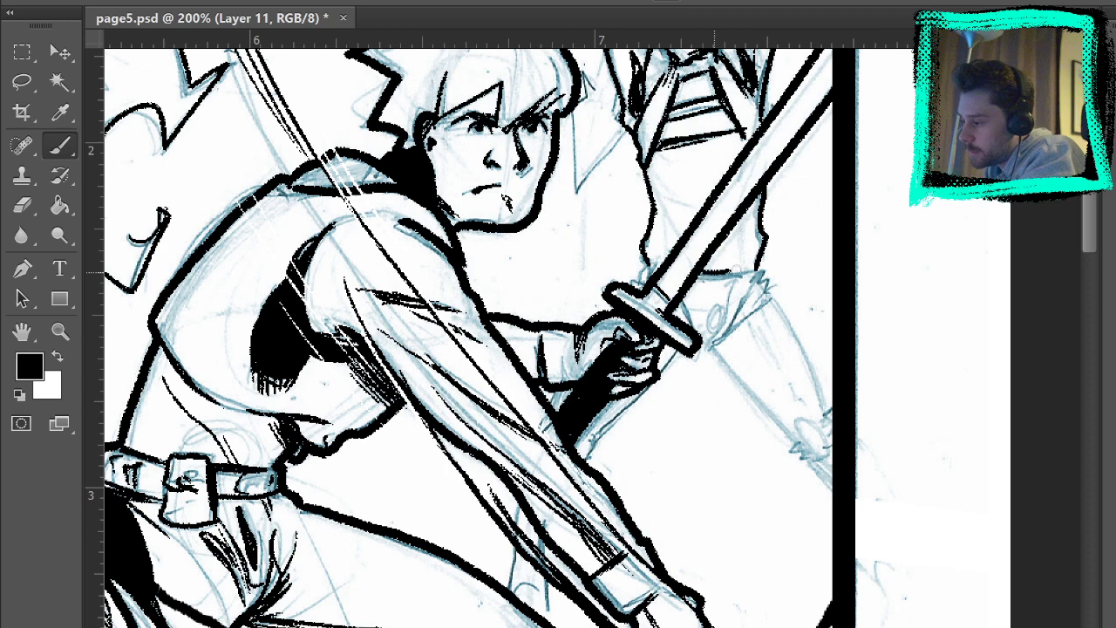
Try sweeping motion lines between the swordsman's hair and the background figure's raised arms, and undo them.
{"action": "left_click_drag", "start_coordinate": [800, 188], "coordinate": [757, 408]}
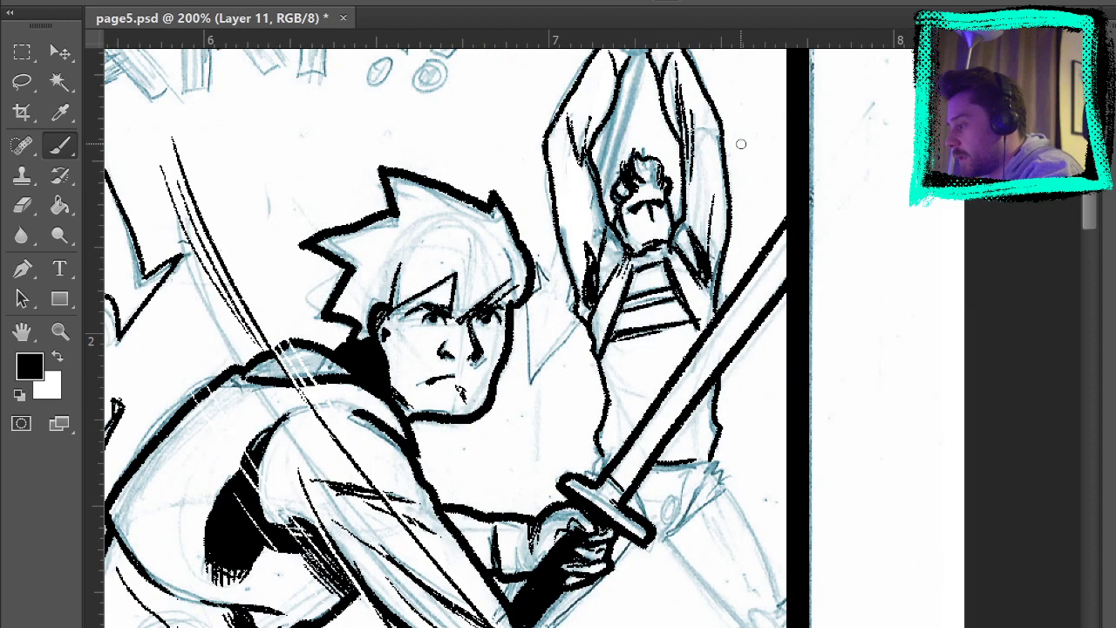
{"action": "left_click_drag", "start_coordinate": [779, 169], "coordinate": [792, 232]}
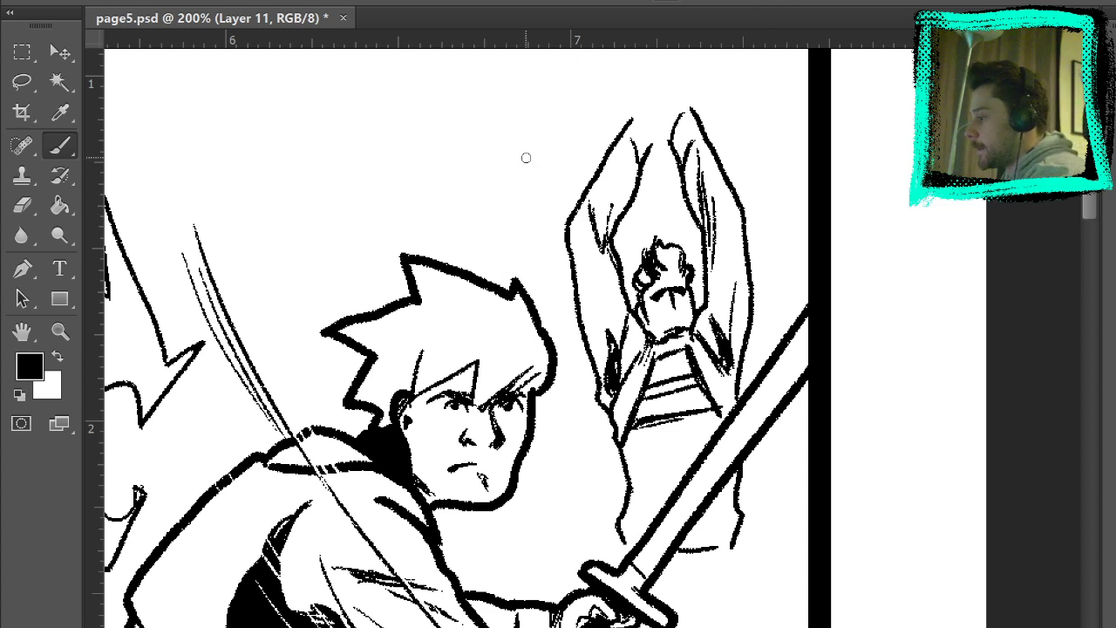
{"action": "mouse_move", "coordinate": [486, 233]}
{"action": "left_mouse_down"}
{"action": "mouse_move", "coordinate": [564, 109]}
{"action": "mouse_move", "coordinate": [487, 215]}
{"action": "mouse_move", "coordinate": [531, 137]}
{"action": "left_mouse_up"}
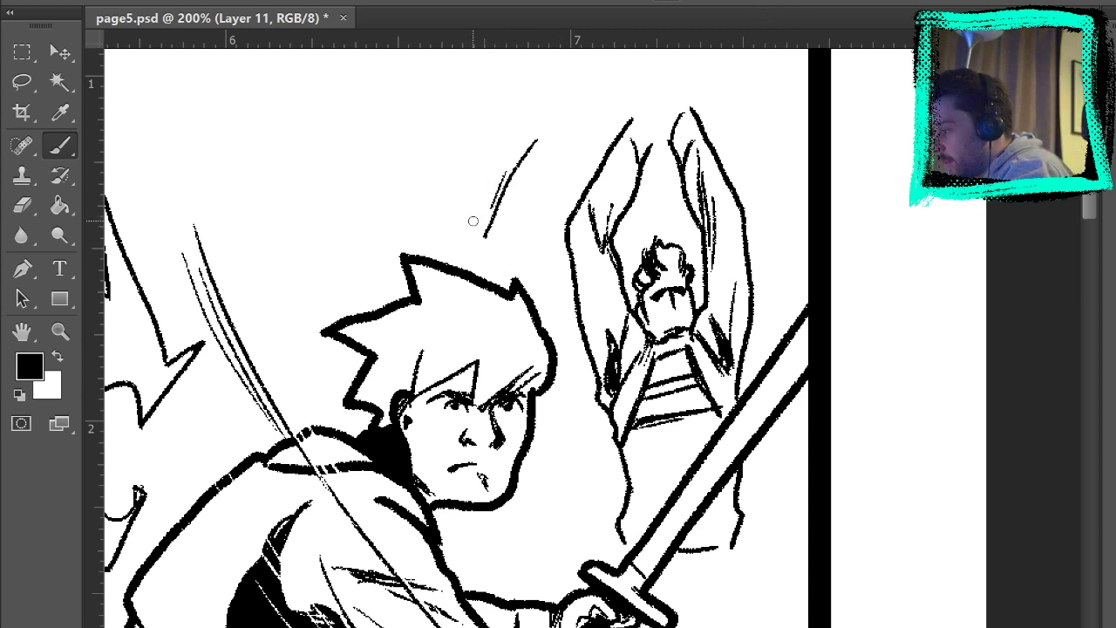
{"action": "left_click_drag", "start_coordinate": [473, 222], "coordinate": [548, 92]}
{"action": "left_click_drag", "start_coordinate": [459, 199], "coordinate": [492, 133]}
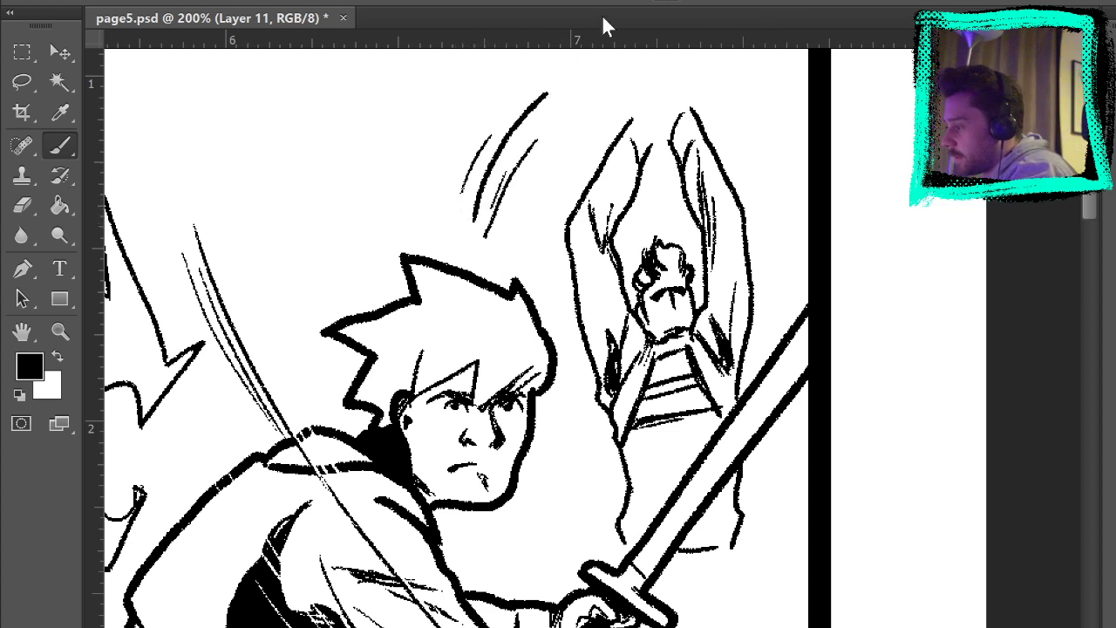
{"action": "key", "text": "ctrl+alt+z"}
{"action": "key", "text": "ctrl+alt+z"}
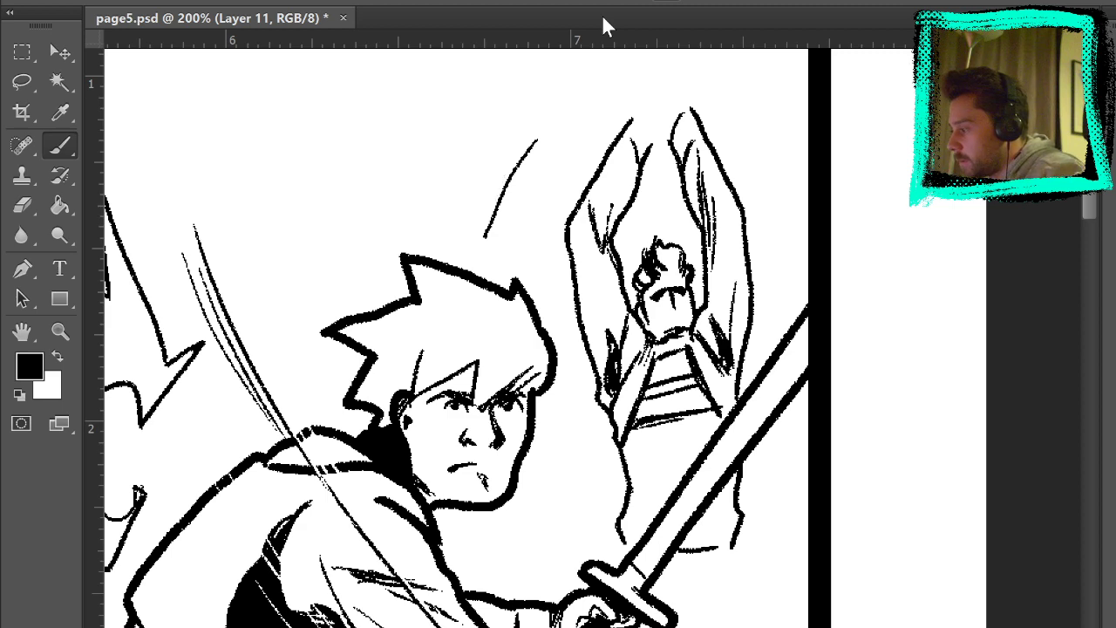
{"action": "key", "text": "ctrl+alt+z"}
{"action": "key", "text": "ctrl+alt+z"}
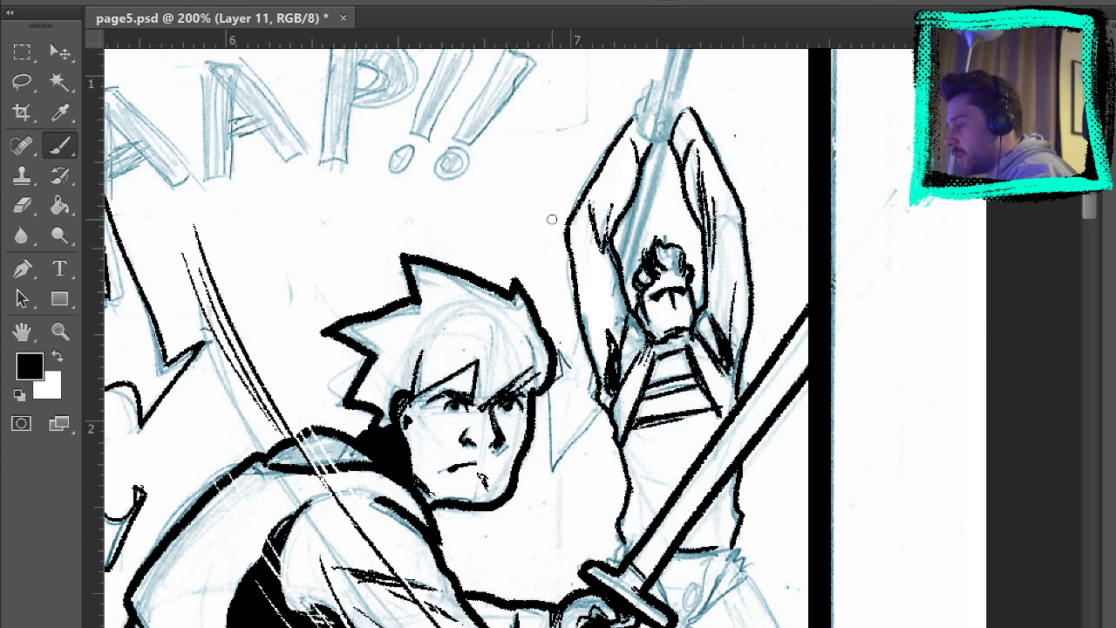
Try a short curved line along the top of the swordsman's hair, and undo it.
{"action": "left_click_drag", "start_coordinate": [414, 222], "coordinate": [473, 250]}
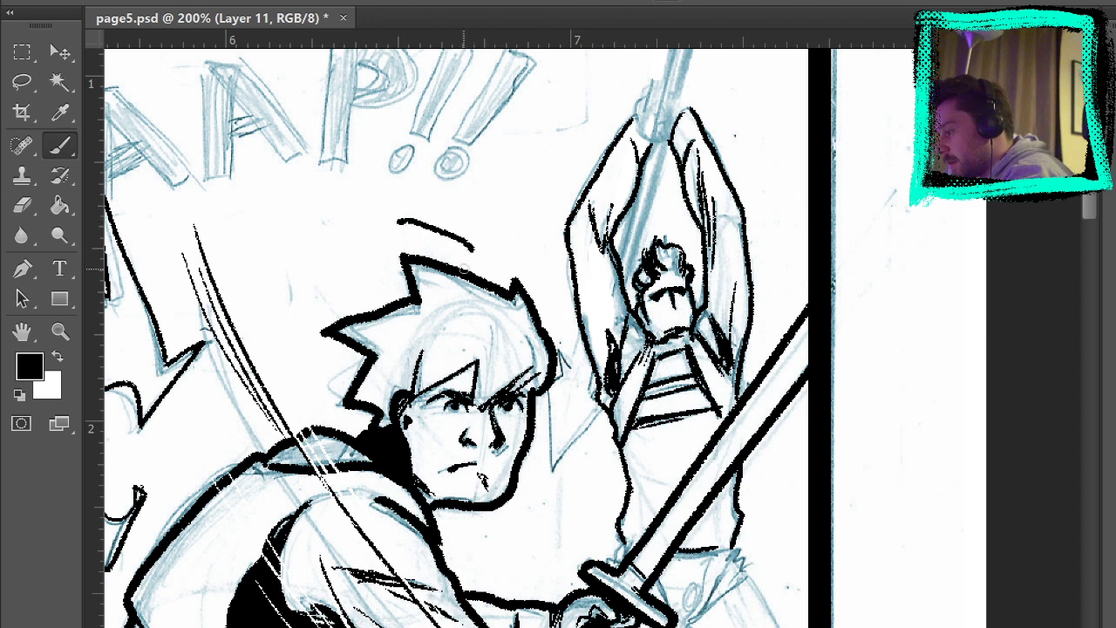
{"action": "key", "text": "ctrl+z"}
{"action": "left_click_drag", "start_coordinate": [392, 292], "coordinate": [472, 260]}
{"action": "key", "text": "ctrl+z"}
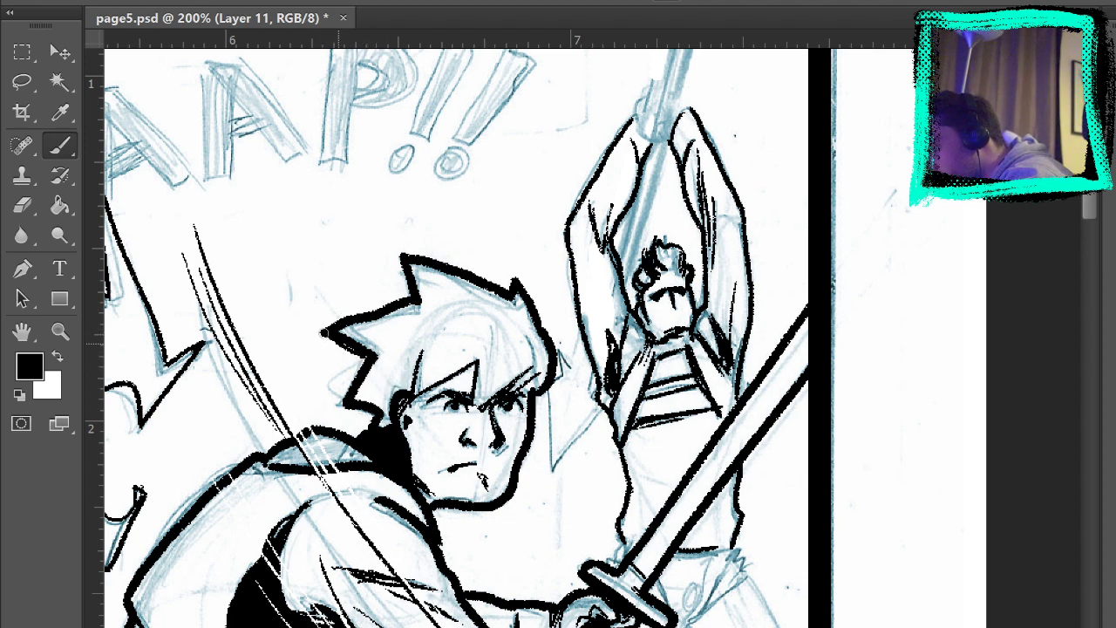
Touch up the tips of the spikes at the front and back of the swordsman's hair.
{"action": "left_click_drag", "start_coordinate": [321, 332], "coordinate": [371, 360]}
{"action": "left_click_drag", "start_coordinate": [399, 261], "coordinate": [301, 178]}
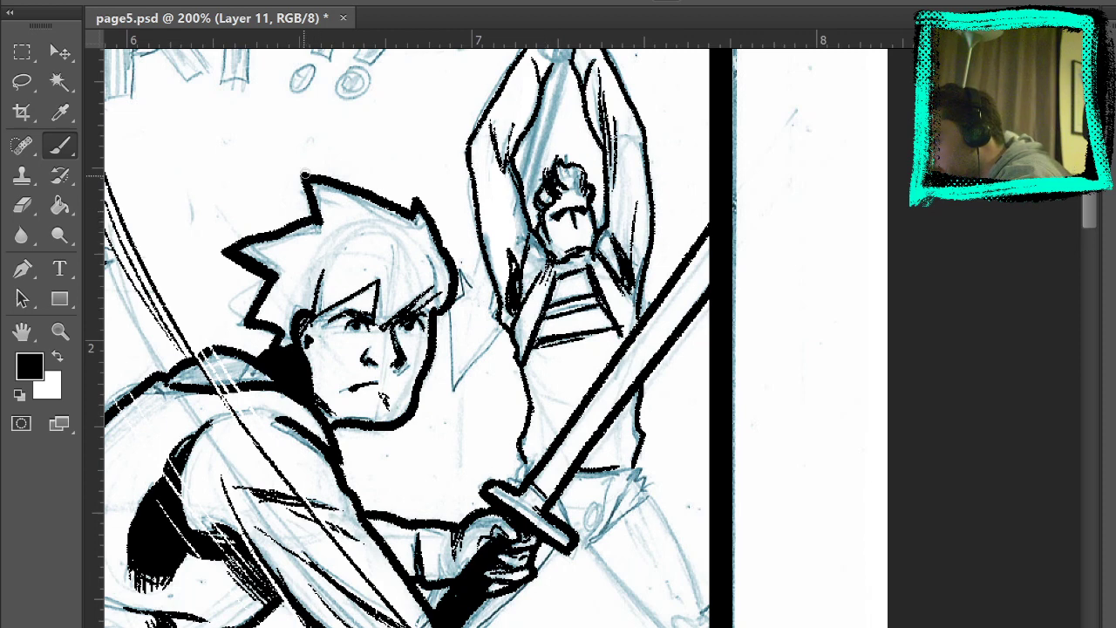
{"action": "scroll", "coordinate": [552, 270], "scroll_direction": "up", "scroll_amount": 5}
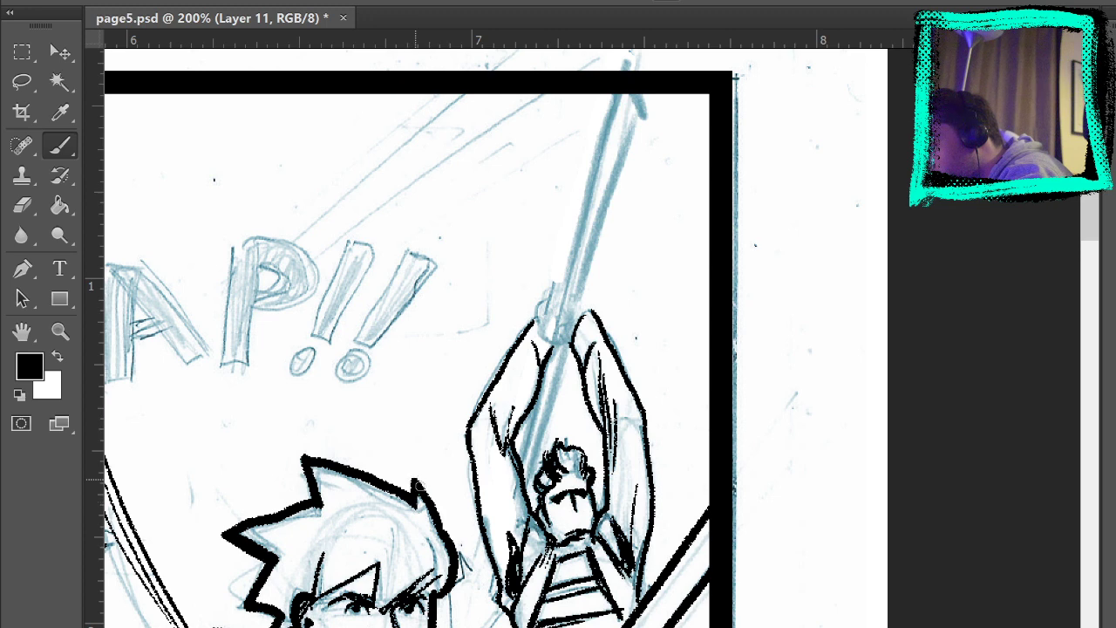
Ink the background figure's ragged waist edge and outline the leg nearest the panel border, including the knee detail.
{"action": "left_click_drag", "start_coordinate": [657, 440], "coordinate": [587, 132]}
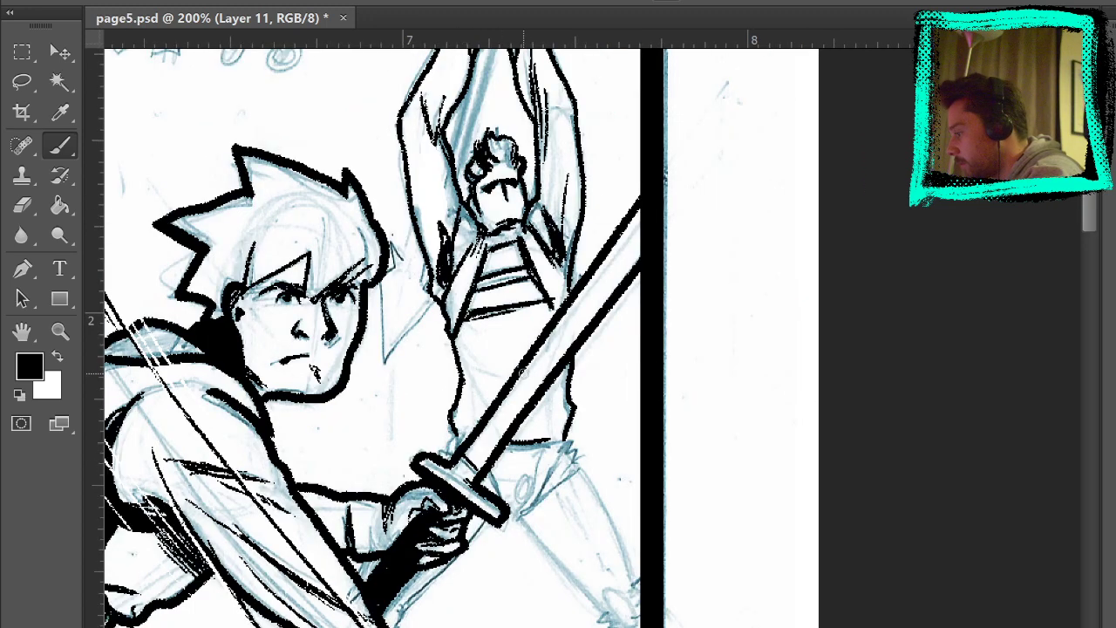
{"action": "left_click_drag", "start_coordinate": [630, 400], "coordinate": [613, 167]}
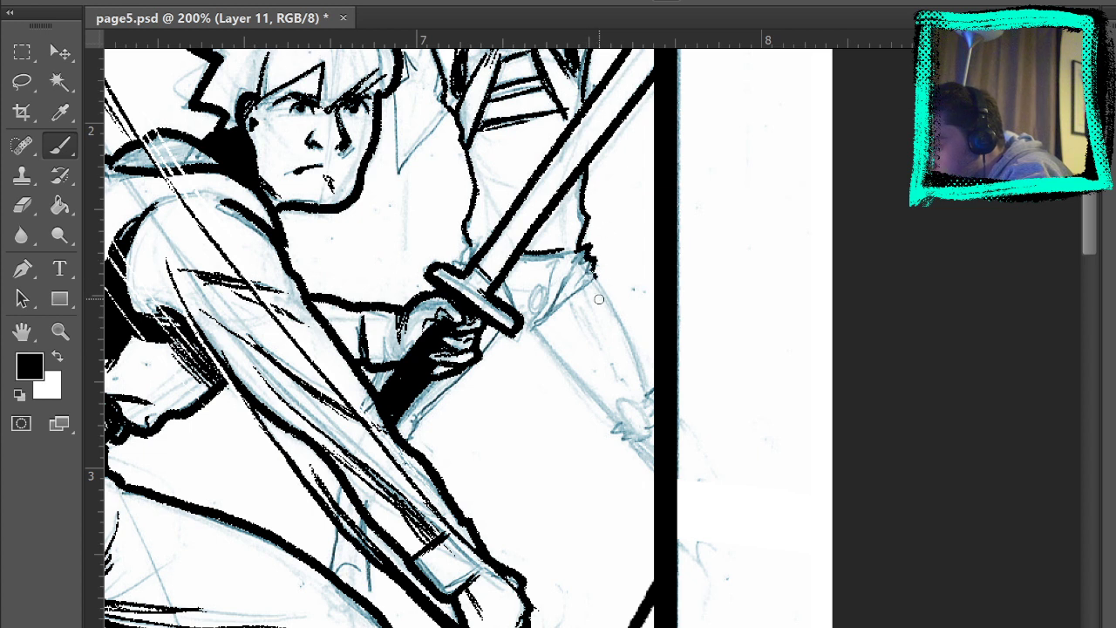
{"action": "mouse_move", "coordinate": [594, 277]}
{"action": "left_mouse_down"}
{"action": "mouse_move", "coordinate": [649, 392]}
{"action": "mouse_move", "coordinate": [647, 428]}
{"action": "mouse_move", "coordinate": [626, 434]}
{"action": "left_mouse_up"}
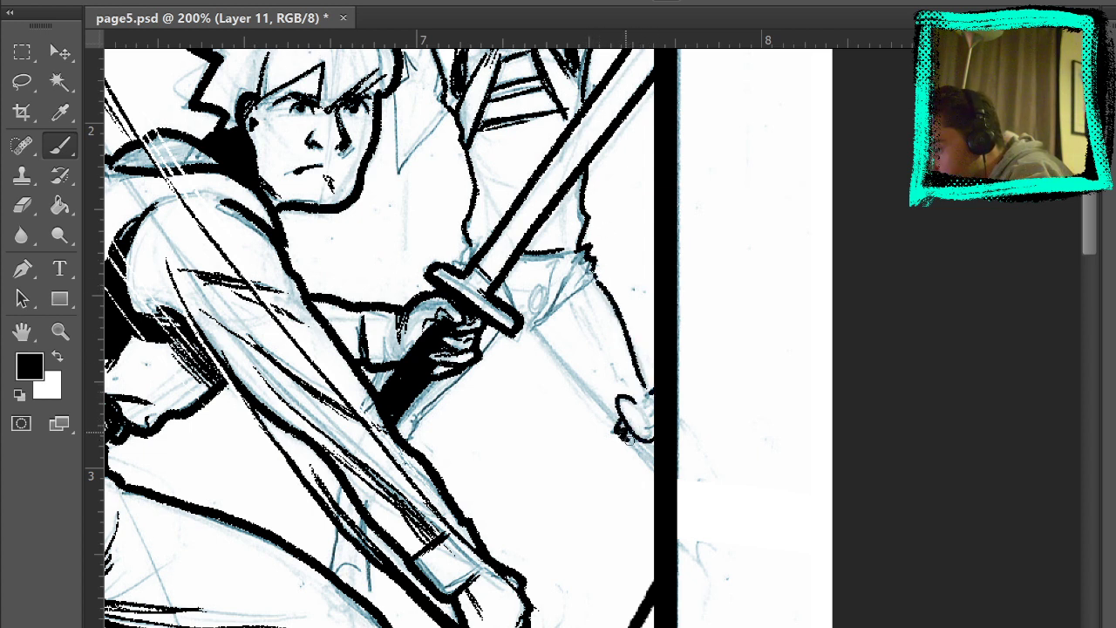
{"action": "left_click_drag", "start_coordinate": [536, 332], "coordinate": [654, 473]}
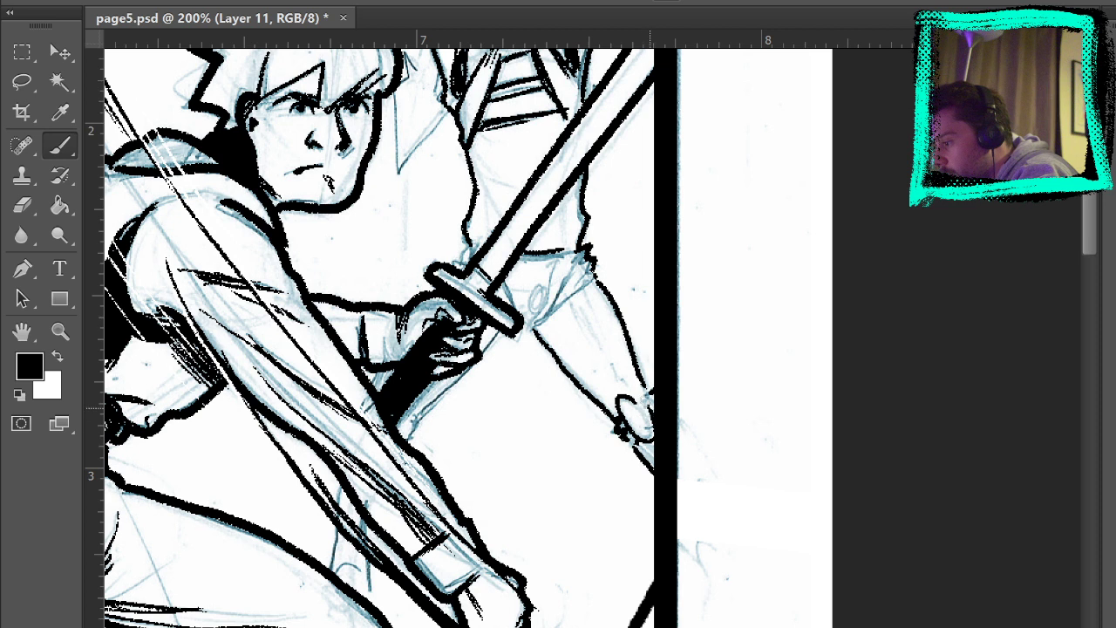
Ink the background figure's hip folds with a dark shadow, and outline the visible parts of the other leg behind the swordsman.
{"action": "mouse_move", "coordinate": [531, 325]}
{"action": "left_mouse_down"}
{"action": "mouse_move", "coordinate": [577, 269]}
{"action": "mouse_move", "coordinate": [565, 295]}
{"action": "left_mouse_up"}
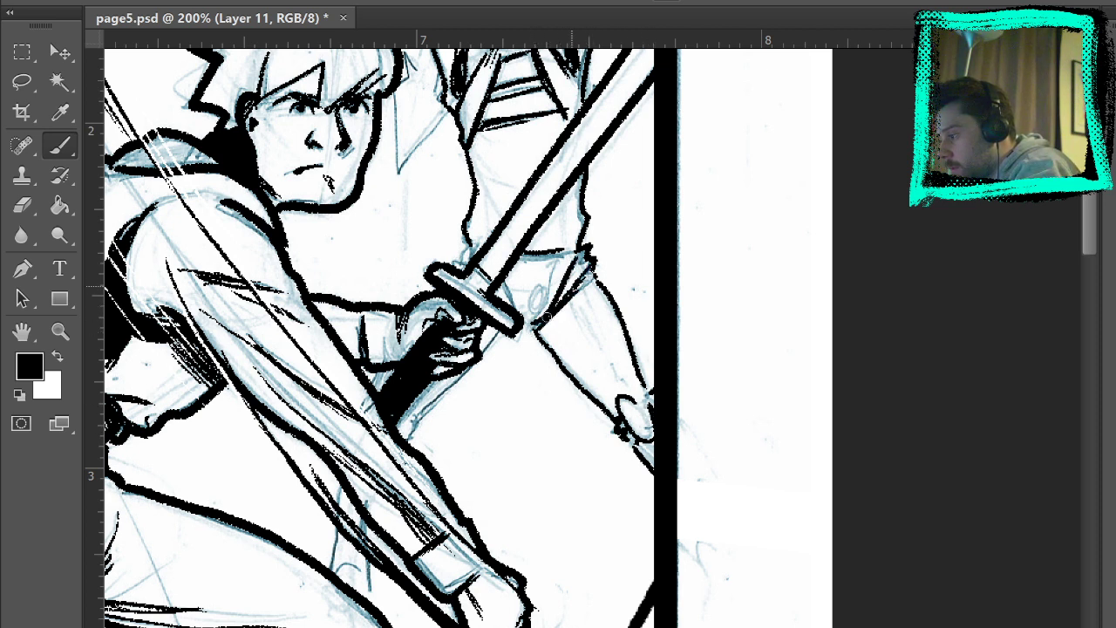
{"action": "mouse_move", "coordinate": [589, 257]}
{"action": "left_mouse_down"}
{"action": "mouse_move", "coordinate": [537, 303]}
{"action": "mouse_move", "coordinate": [562, 249]}
{"action": "left_mouse_up"}
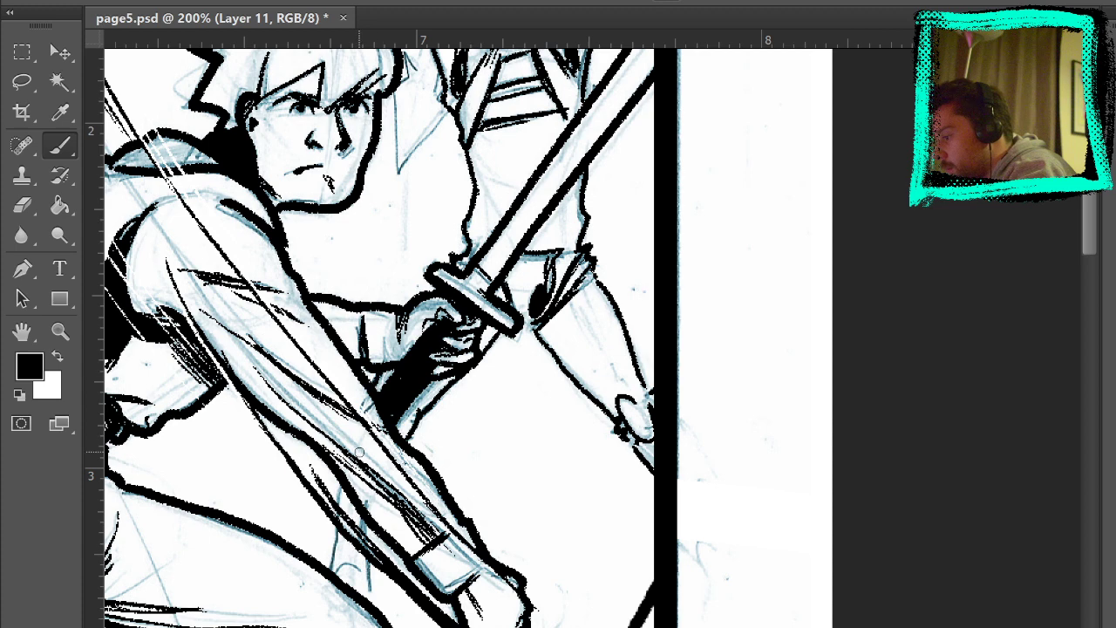
{"action": "left_click_drag", "start_coordinate": [474, 496], "coordinate": [436, 287]}
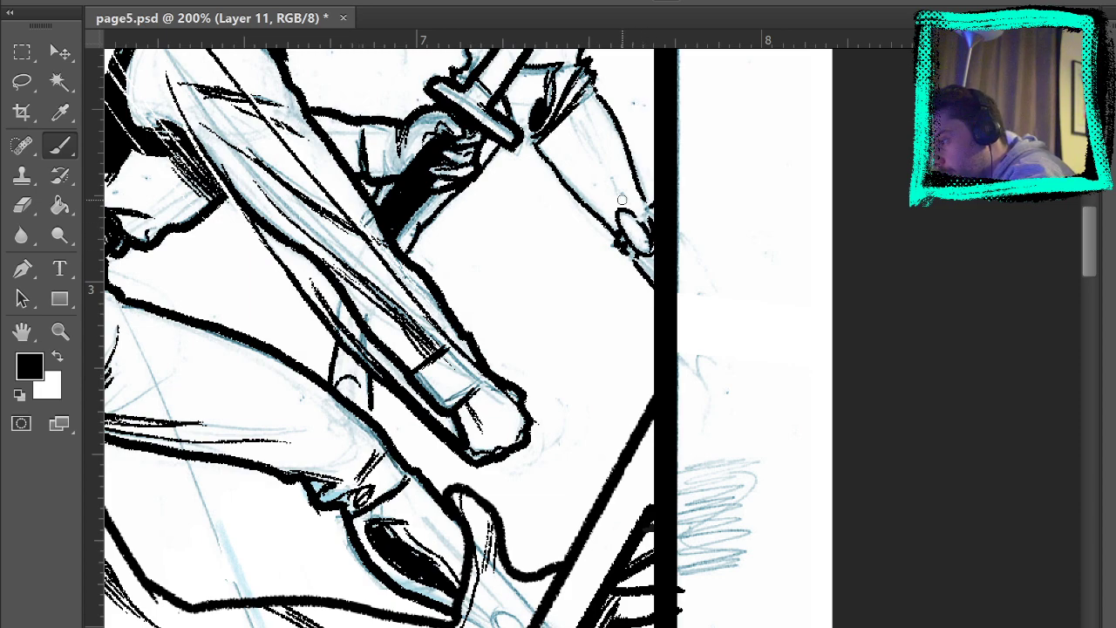
Ink the fingers and wrist of the background figure's raised hand nearer the swordsman, and hide the blue sketch to check the inks.
{"action": "left_click_drag", "start_coordinate": [706, 244], "coordinate": [741, 446]}
{"action": "left_click_drag", "start_coordinate": [739, 244], "coordinate": [729, 556]}
{"action": "left_click_drag", "start_coordinate": [650, 114], "coordinate": [612, 134]}
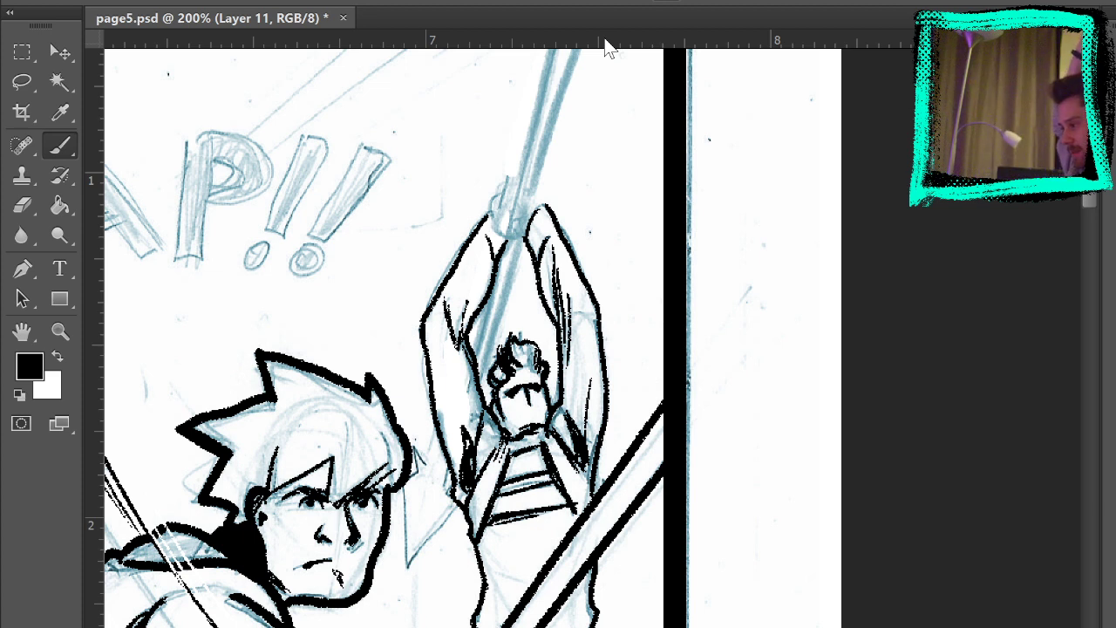
{"action": "mouse_move", "coordinate": [504, 205]}
{"action": "left_mouse_down"}
{"action": "mouse_move", "coordinate": [536, 247]}
{"action": "mouse_move", "coordinate": [510, 220]}
{"action": "left_mouse_up"}
{"action": "key", "text": "ctrl+z"}
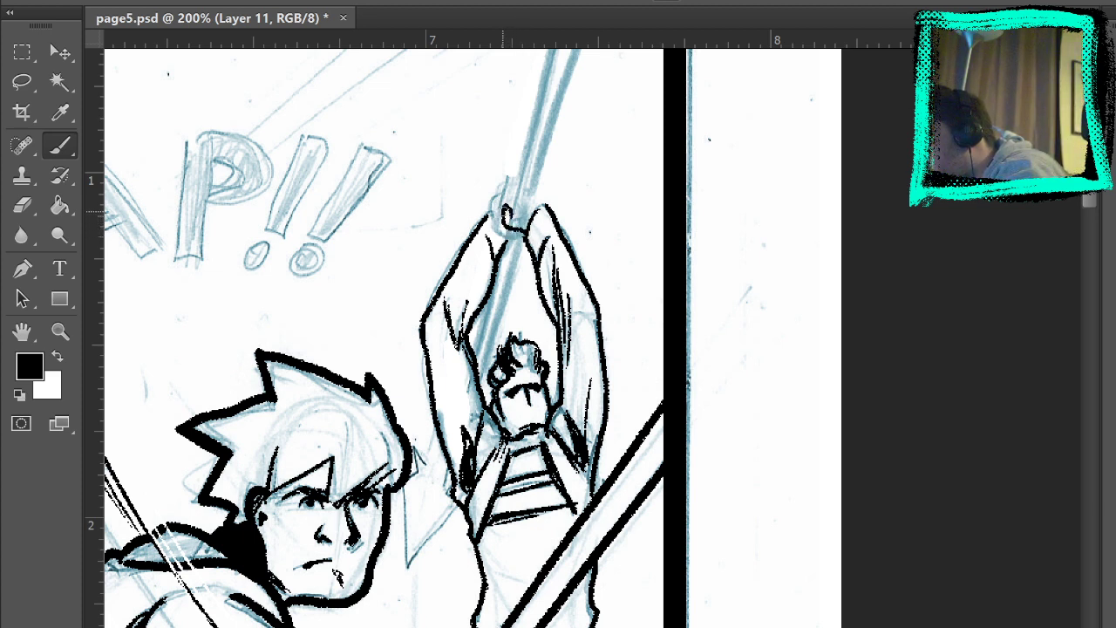
{"action": "left_click_drag", "start_coordinate": [515, 176], "coordinate": [518, 196]}
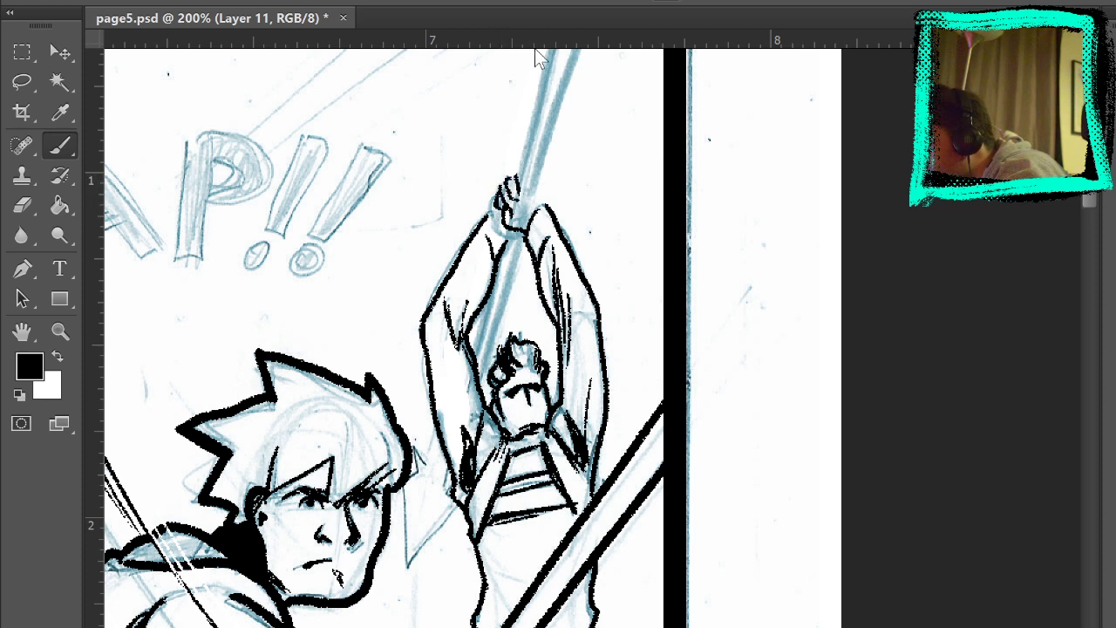
{"action": "left_click_drag", "start_coordinate": [539, 197], "coordinate": [544, 205]}
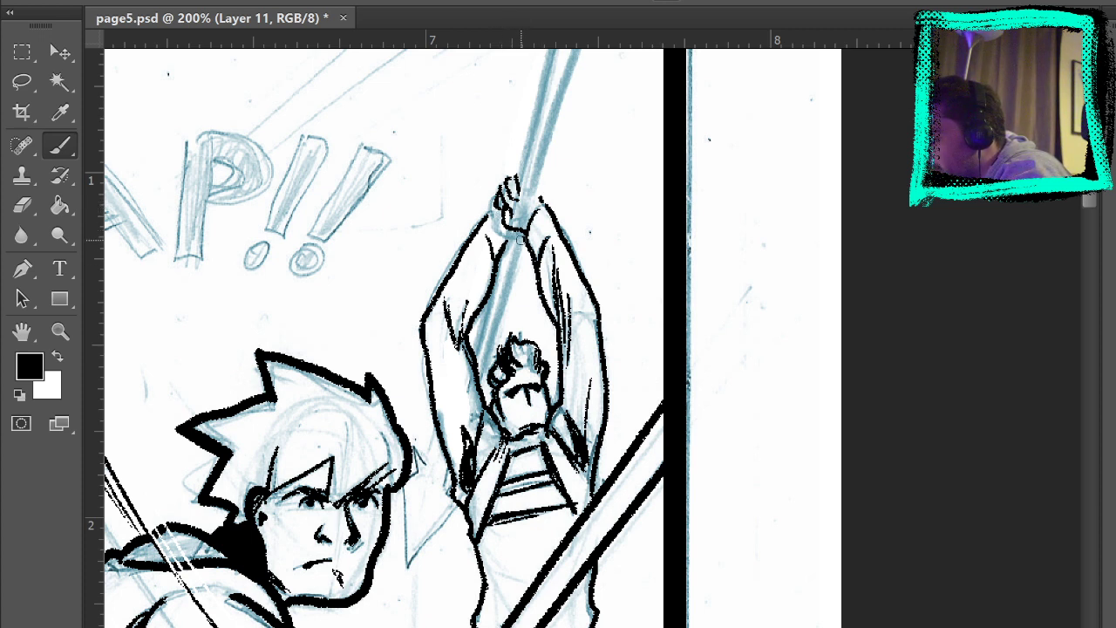
{"action": "mouse_move", "coordinate": [494, 209]}
{"action": "left_mouse_down"}
{"action": "mouse_move", "coordinate": [493, 180]}
{"action": "mouse_move", "coordinate": [509, 173]}
{"action": "left_mouse_up"}
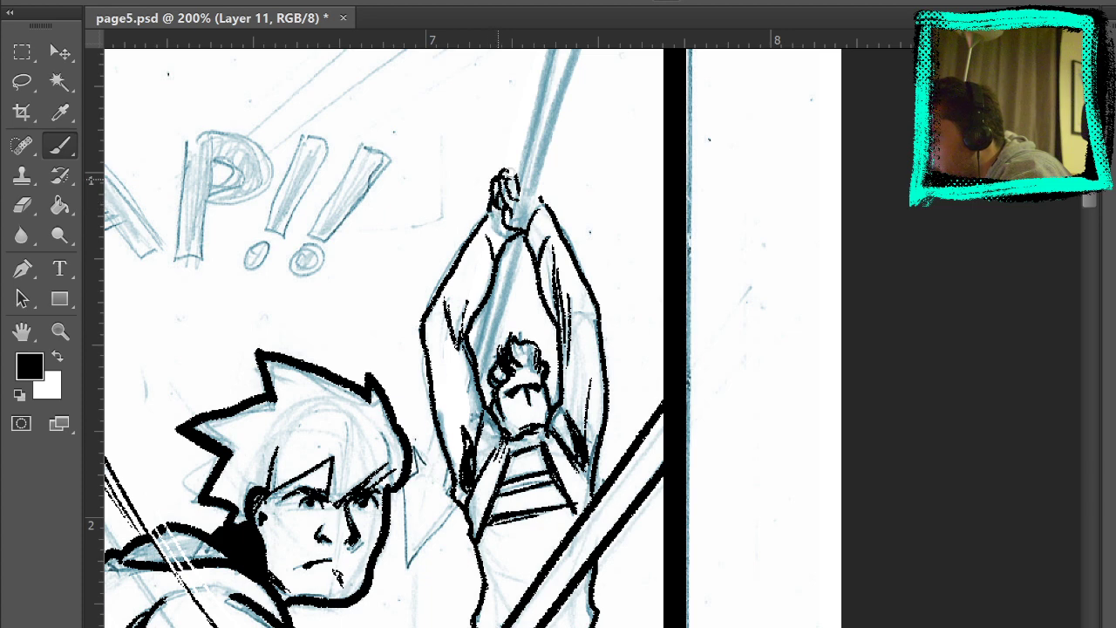
{"action": "key", "text": "ctrl+comma"}
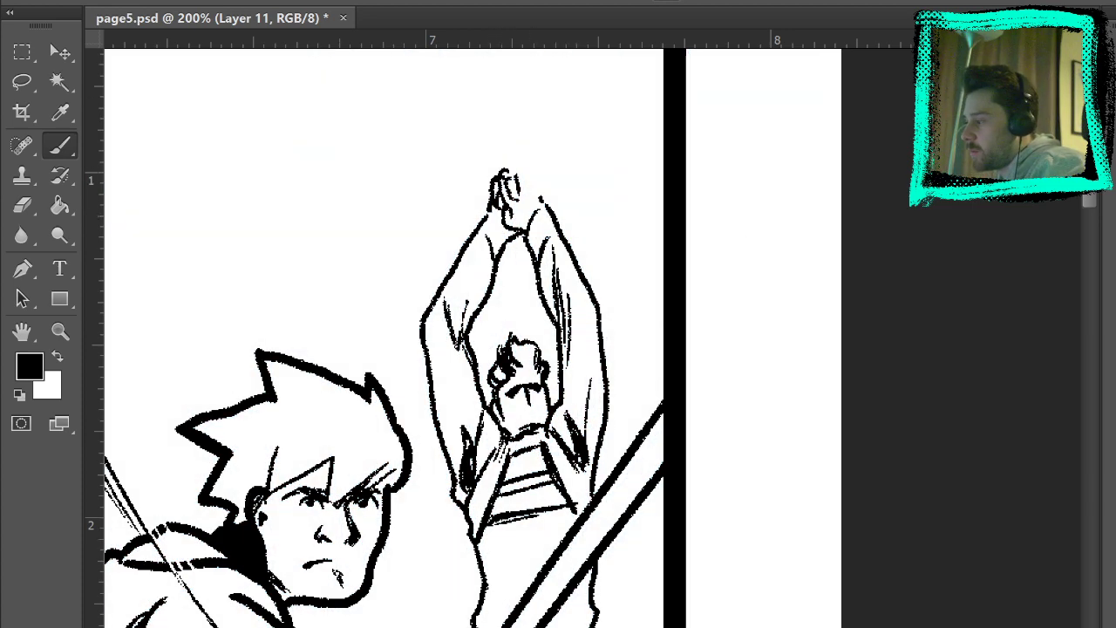
{"action": "mouse_move", "coordinate": [747, 323]}
{"action": "left_mouse_down"}
{"action": "mouse_move", "coordinate": [879, 271]}
{"action": "mouse_move", "coordinate": [927, 558]}
{"action": "left_mouse_up"}
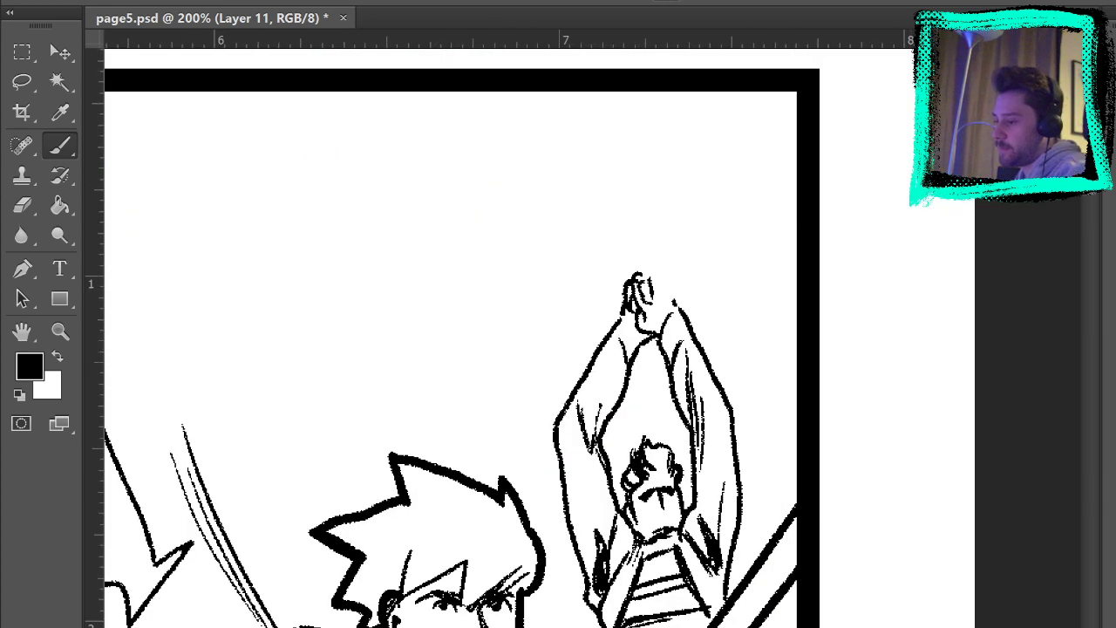
Show the blue sketch again and ink one long edge of the background figure's staff, from the raised hand to the panel border.
{"action": "key", "text": "ctrl+comma"}
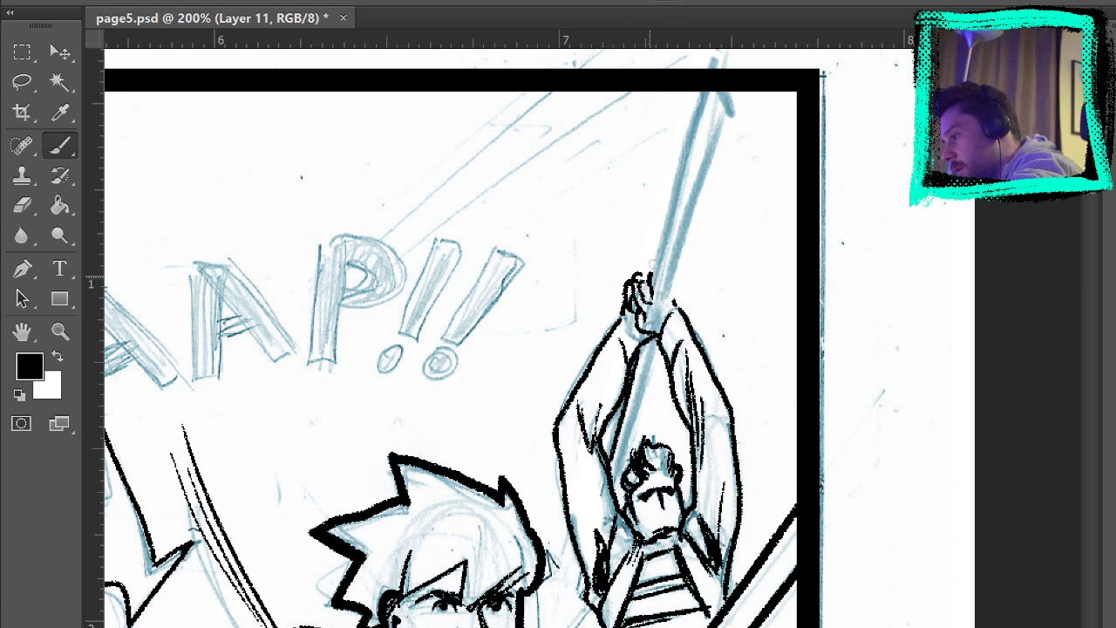
{"action": "left_click_drag", "start_coordinate": [651, 272], "coordinate": [708, 84]}
{"action": "key", "text": "ctrl+z"}
{"action": "left_click_drag", "start_coordinate": [650, 279], "coordinate": [703, 91]}
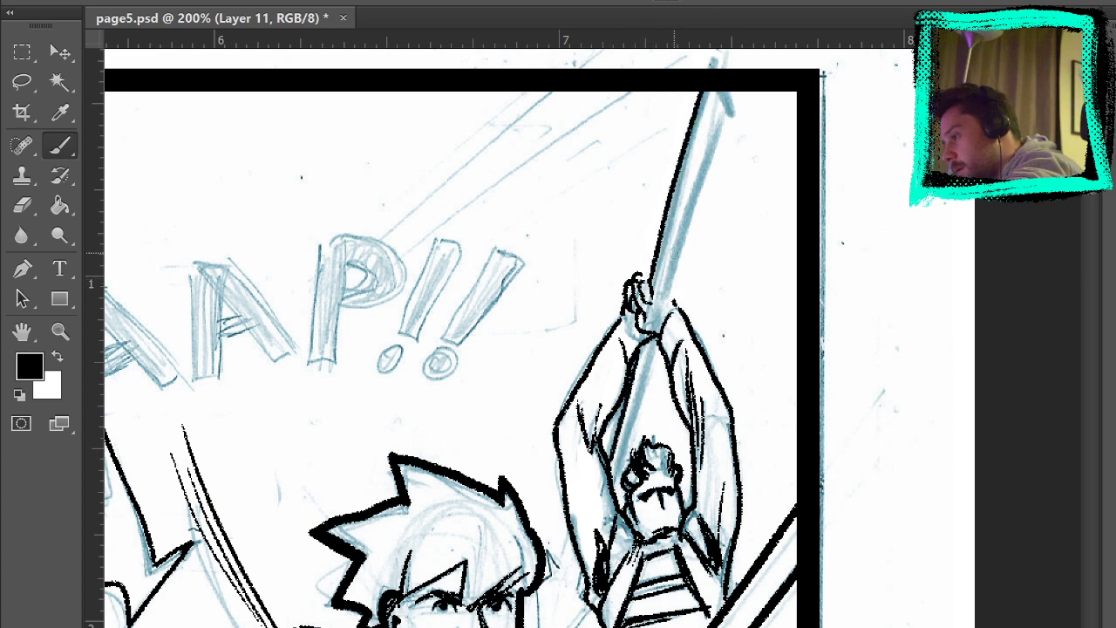
{"action": "key", "text": "ctrl+z"}
{"action": "left_click_drag", "start_coordinate": [655, 280], "coordinate": [701, 93]}
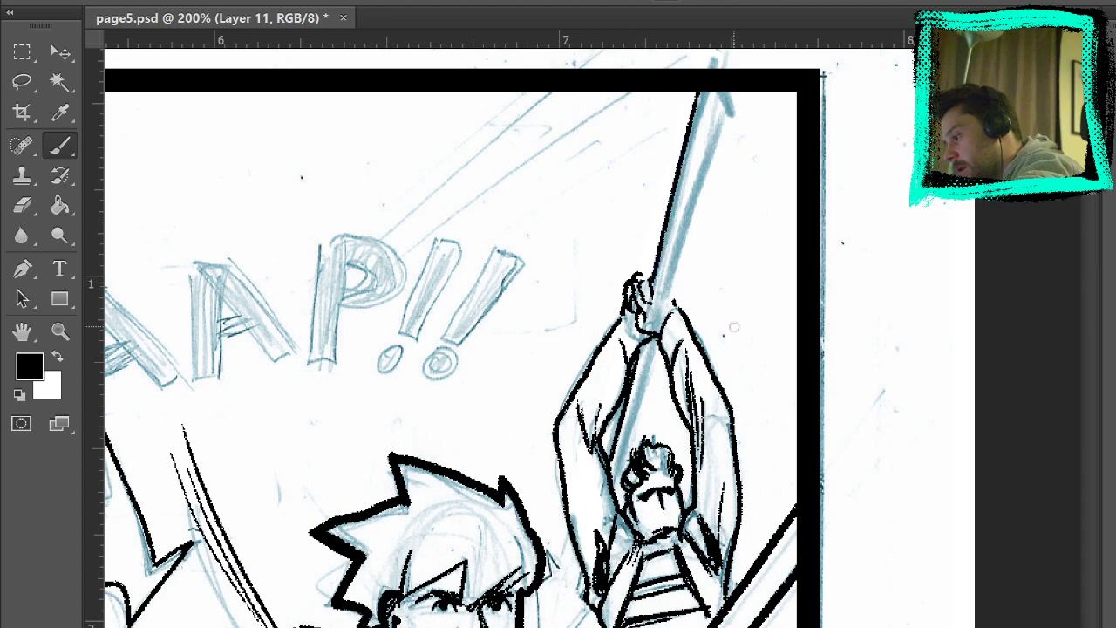
Ink the lower section of the staff between the background figure's raised arms and tidy the line at the wrists.
{"action": "left_click_drag", "start_coordinate": [1087, 192], "coordinate": [1091, 270]}
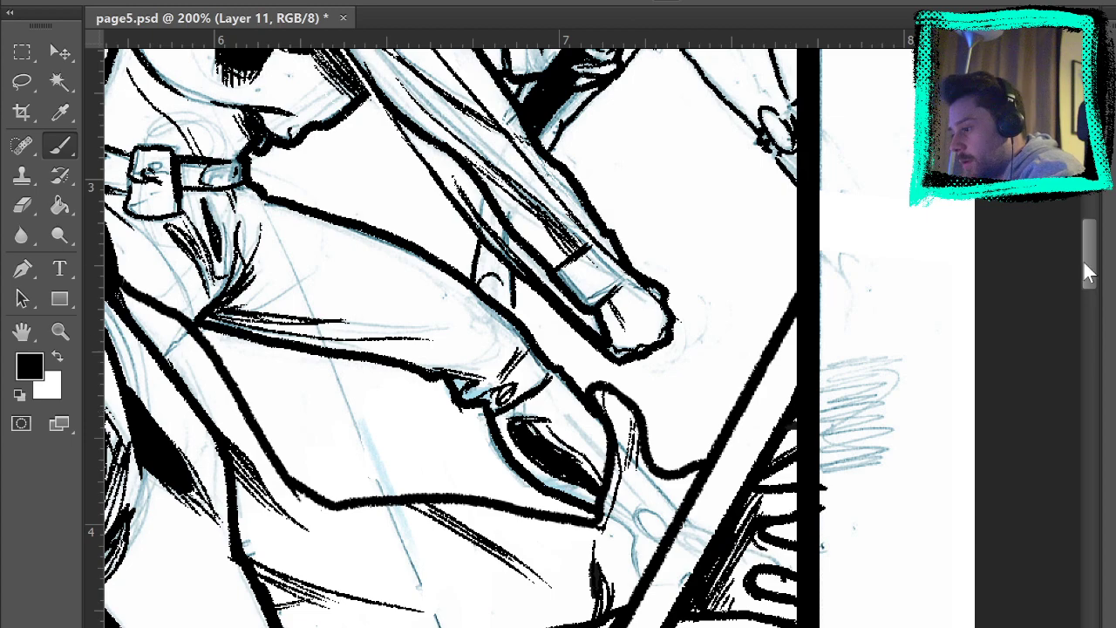
{"action": "left_click_drag", "start_coordinate": [1088, 262], "coordinate": [1096, 184]}
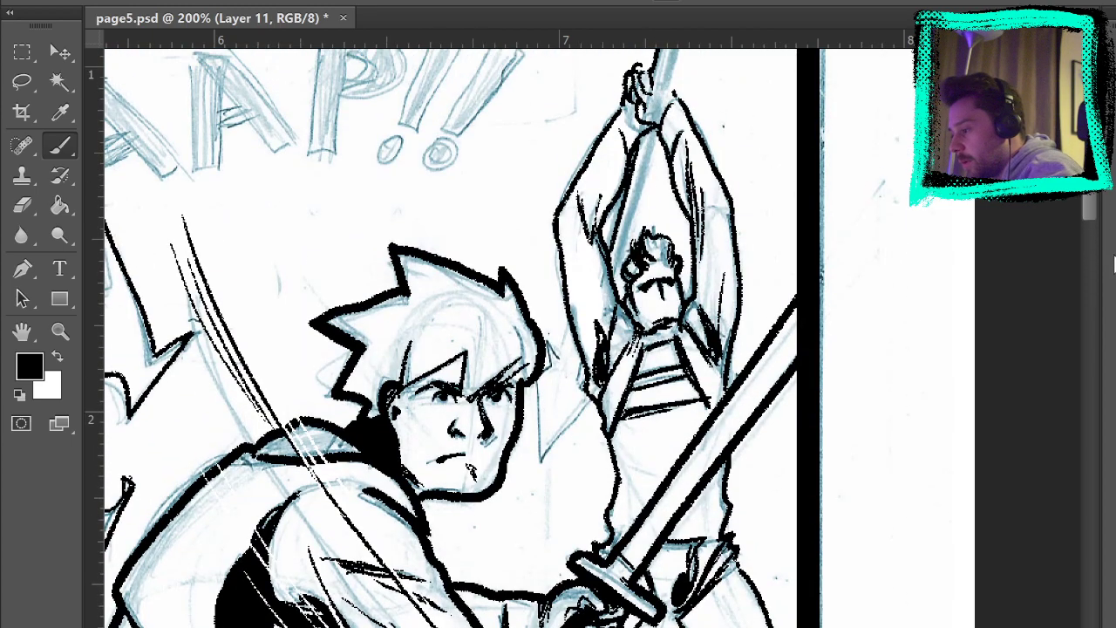
{"action": "scroll", "coordinate": [692, 371], "scroll_direction": "up", "scroll_amount": 4}
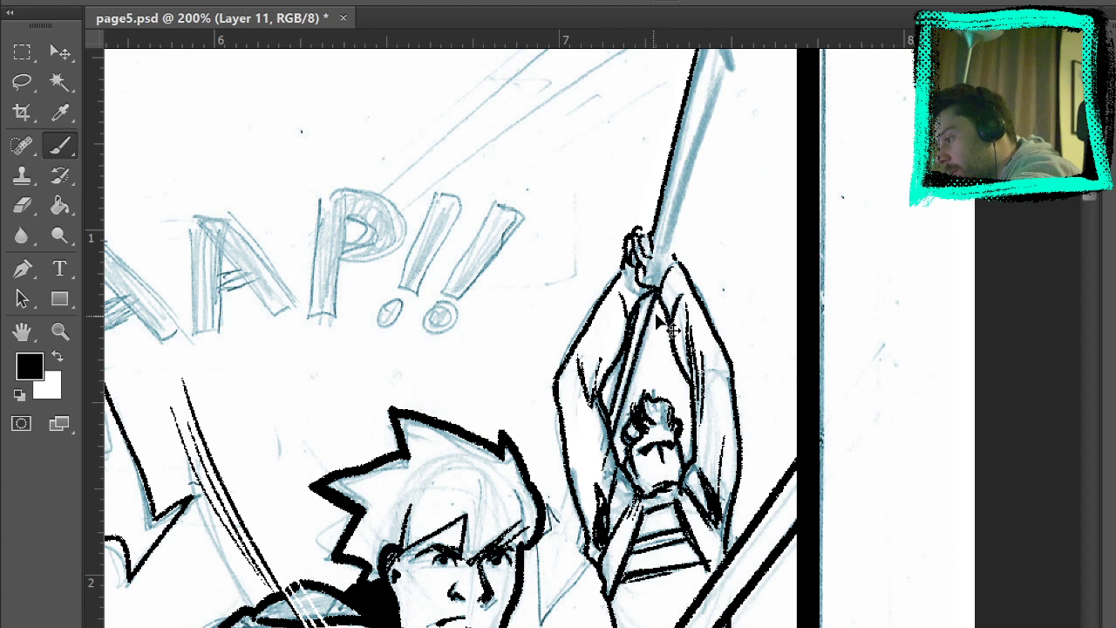
{"action": "key", "text": "ctrl+z"}
{"action": "key", "text": "ctrl+z"}
{"action": "key", "text": "ctrl+z"}
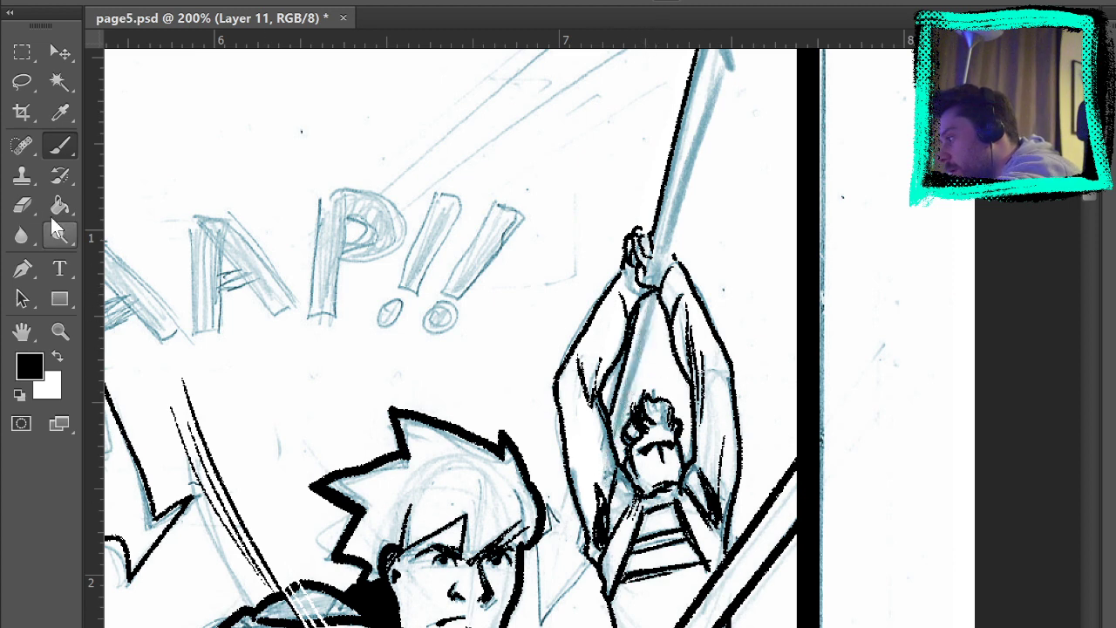
{"action": "key", "text": "e"}
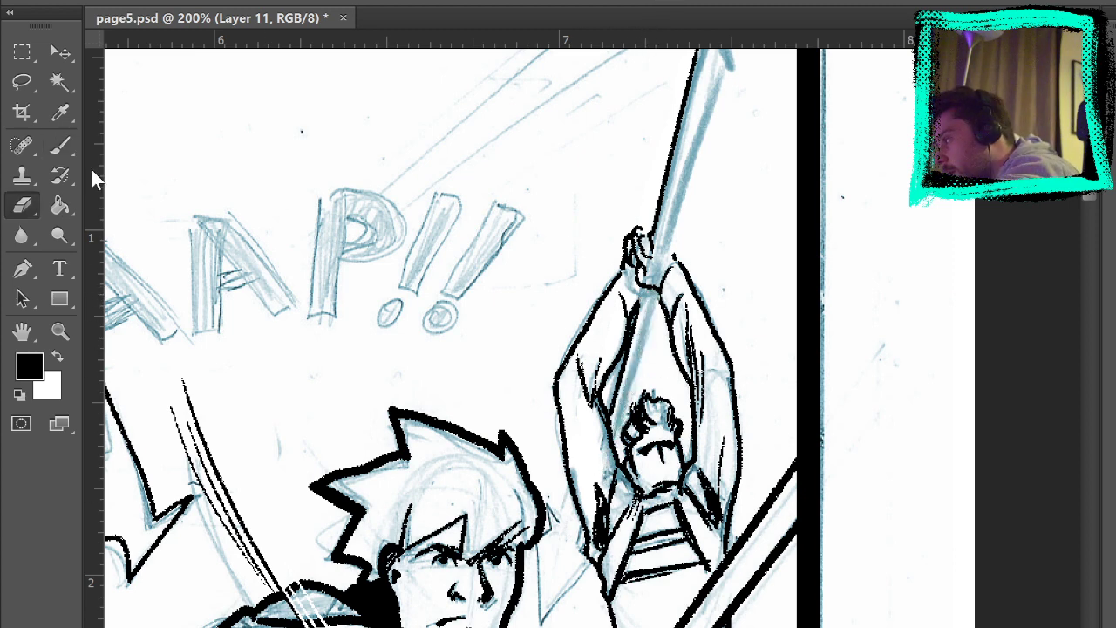
{"action": "left_click", "coordinate": [61, 146]}
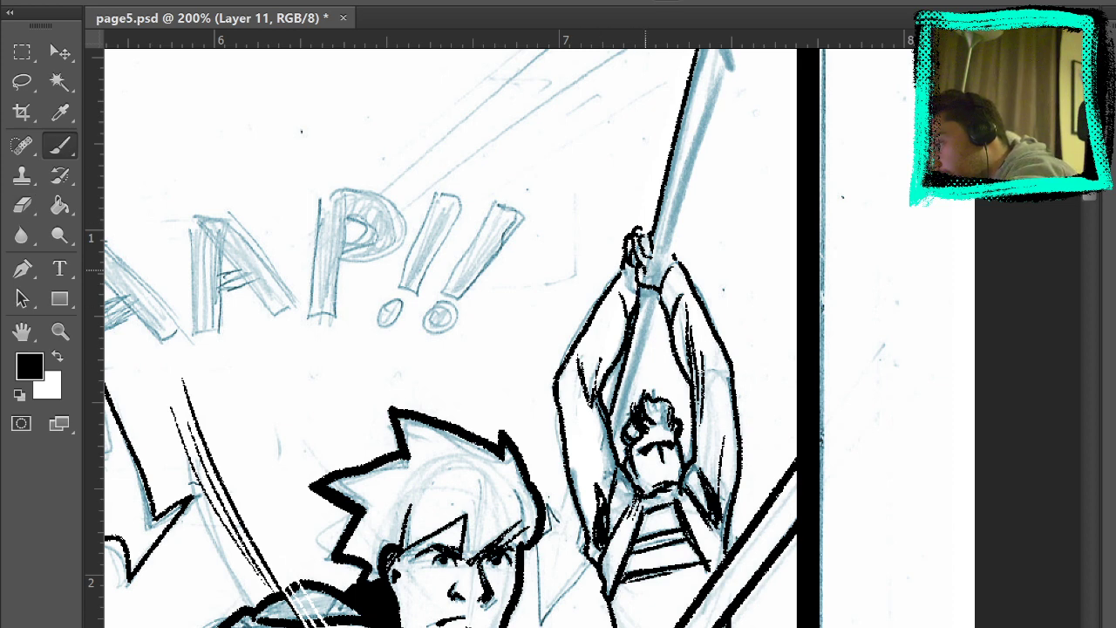
{"action": "mouse_move", "coordinate": [660, 292]}
{"action": "left_mouse_down"}
{"action": "mouse_move", "coordinate": [612, 464]}
{"action": "mouse_move", "coordinate": [658, 291]}
{"action": "left_mouse_up"}
{"action": "key", "text": "ctrl+z"}
{"action": "key", "text": "ctrl+z"}
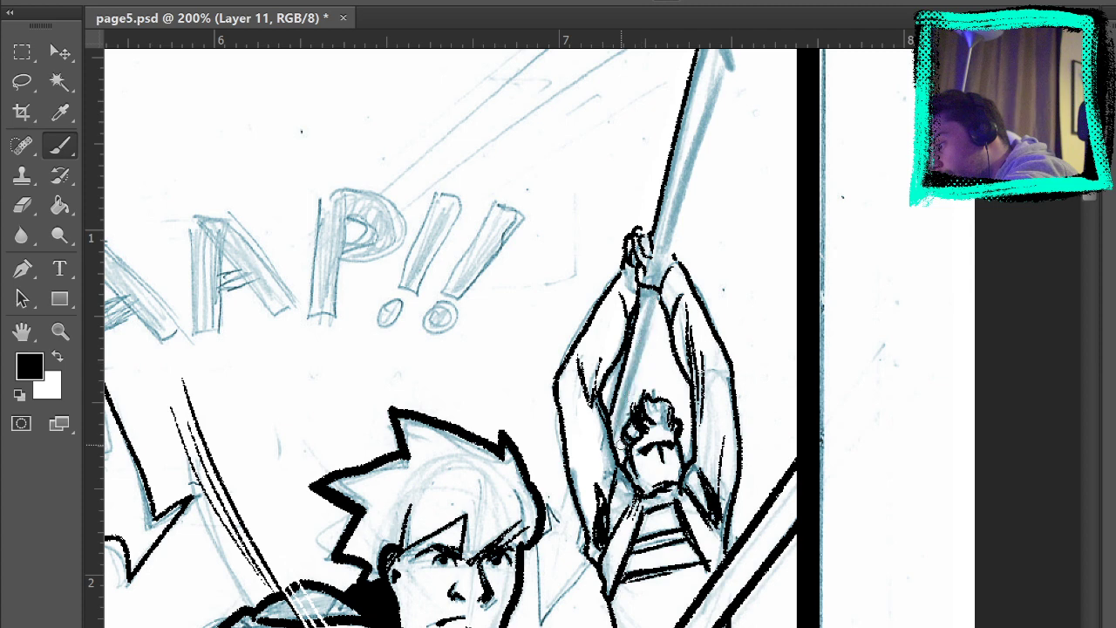
{"action": "key", "text": "ctrl+z"}
Ink the second edge of the staff above the hands, including the small detail at its tip by the panel border.
{"action": "left_click_drag", "start_coordinate": [703, 209], "coordinate": [652, 448]}
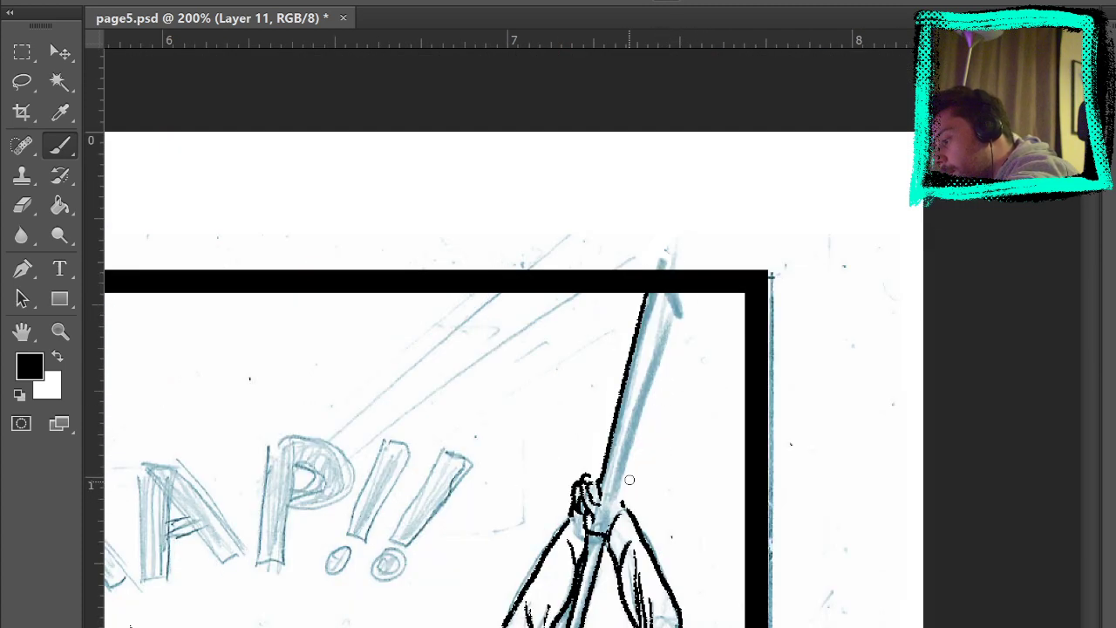
{"action": "mouse_move", "coordinate": [620, 502]}
{"action": "left_mouse_down"}
{"action": "mouse_move", "coordinate": [680, 268]}
{"action": "mouse_move", "coordinate": [650, 287]}
{"action": "mouse_move", "coordinate": [679, 313]}
{"action": "left_mouse_up"}
{"action": "key", "text": "ctrl+z"}
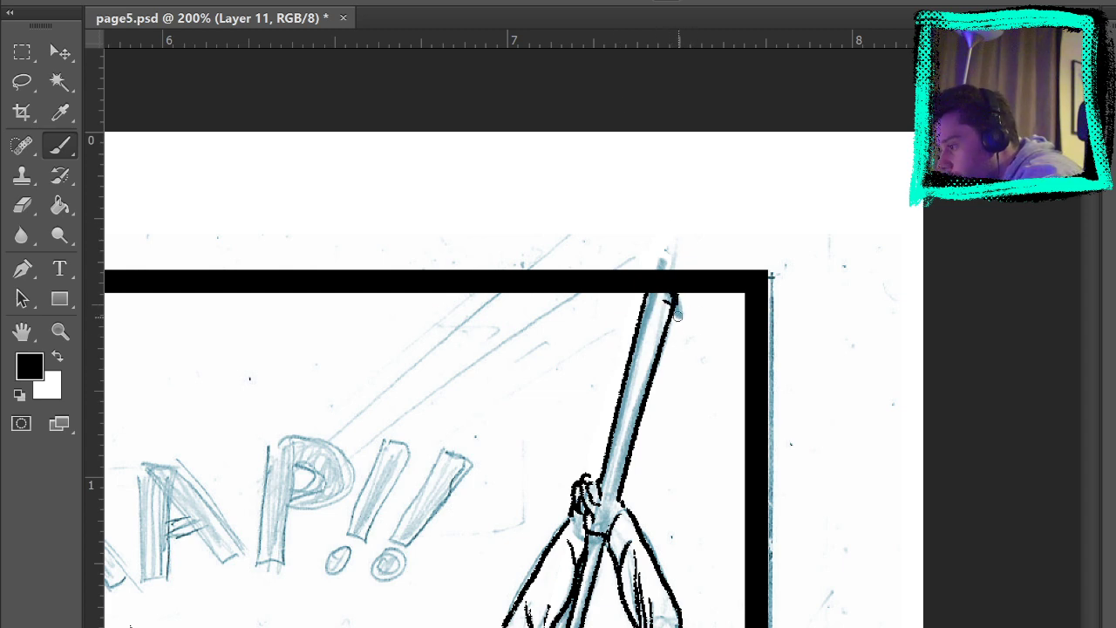
Ink the jagged pointed shape between the swordsman's head and the background figure, and check the page with the sketch hidden.
{"action": "left_click_drag", "start_coordinate": [687, 478], "coordinate": [713, 258]}
{"action": "left_click_drag", "start_coordinate": [645, 420], "coordinate": [661, 179]}
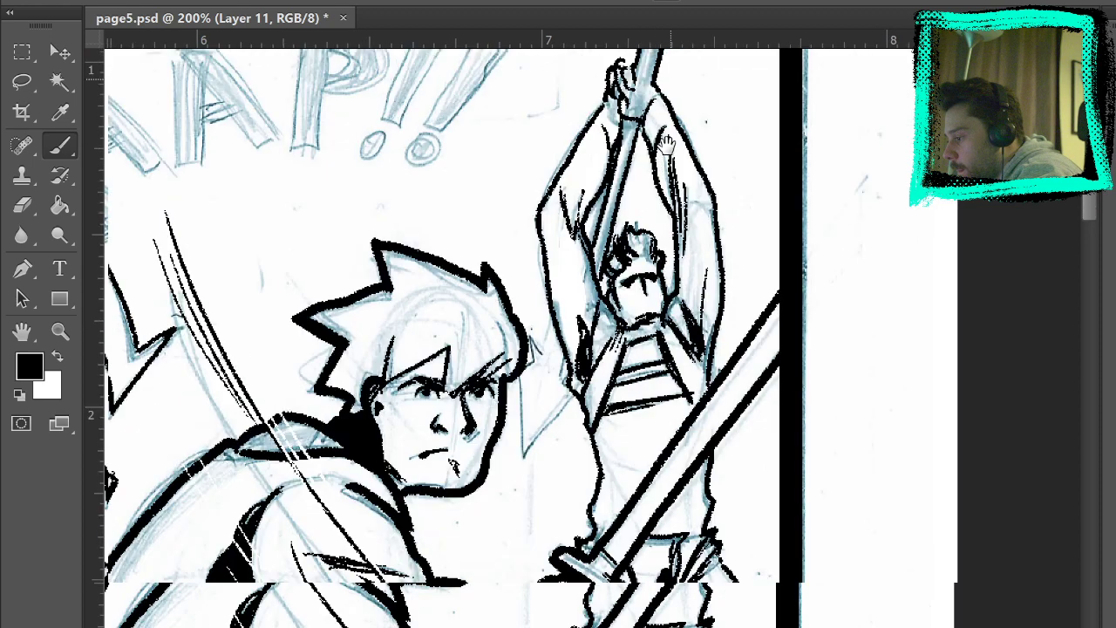
{"action": "mouse_move", "coordinate": [563, 347]}
{"action": "left_mouse_down"}
{"action": "mouse_move", "coordinate": [533, 337]}
{"action": "mouse_move", "coordinate": [524, 475]}
{"action": "mouse_move", "coordinate": [579, 391]}
{"action": "left_mouse_up"}
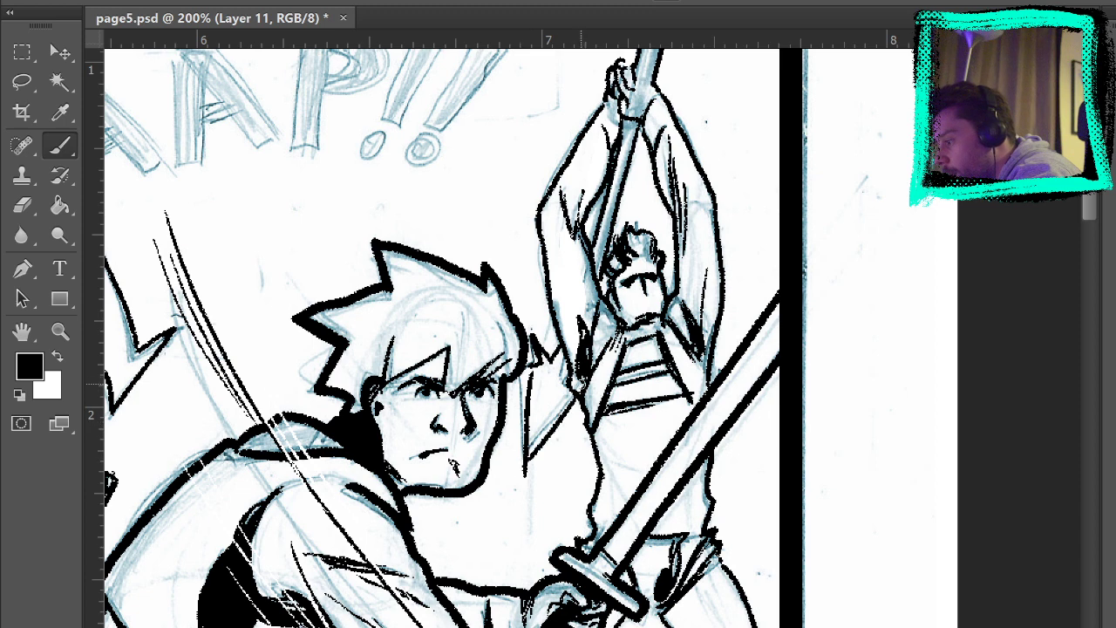
{"action": "key", "text": "ctrl+z"}
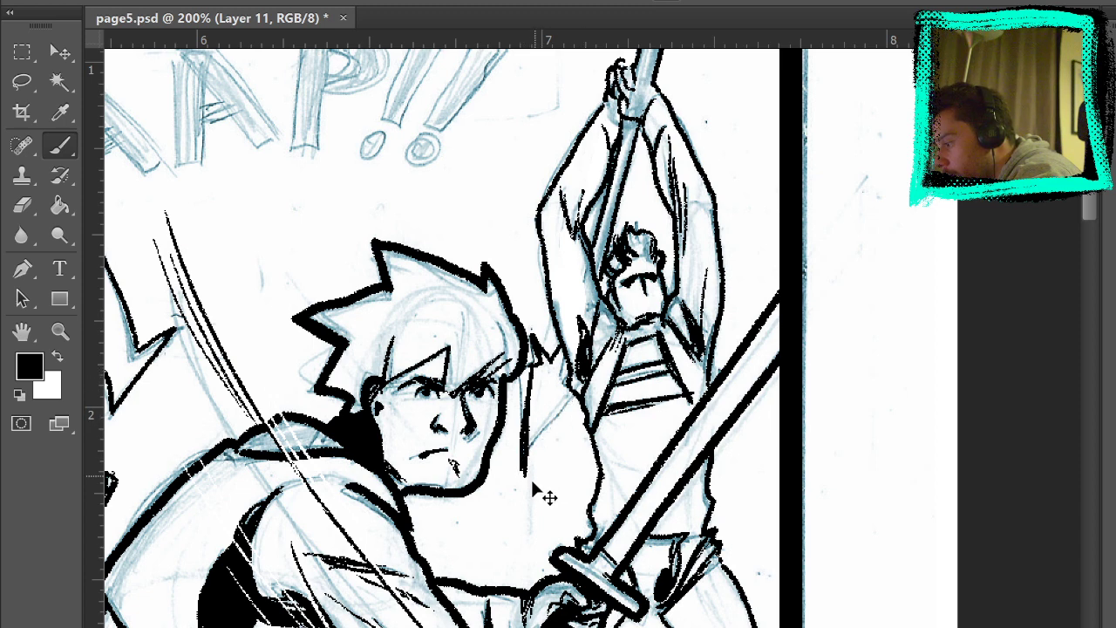
{"action": "mouse_move", "coordinate": [523, 476]}
{"action": "left_mouse_down"}
{"action": "mouse_move", "coordinate": [580, 399]}
{"action": "mouse_move", "coordinate": [569, 341]}
{"action": "left_mouse_up"}
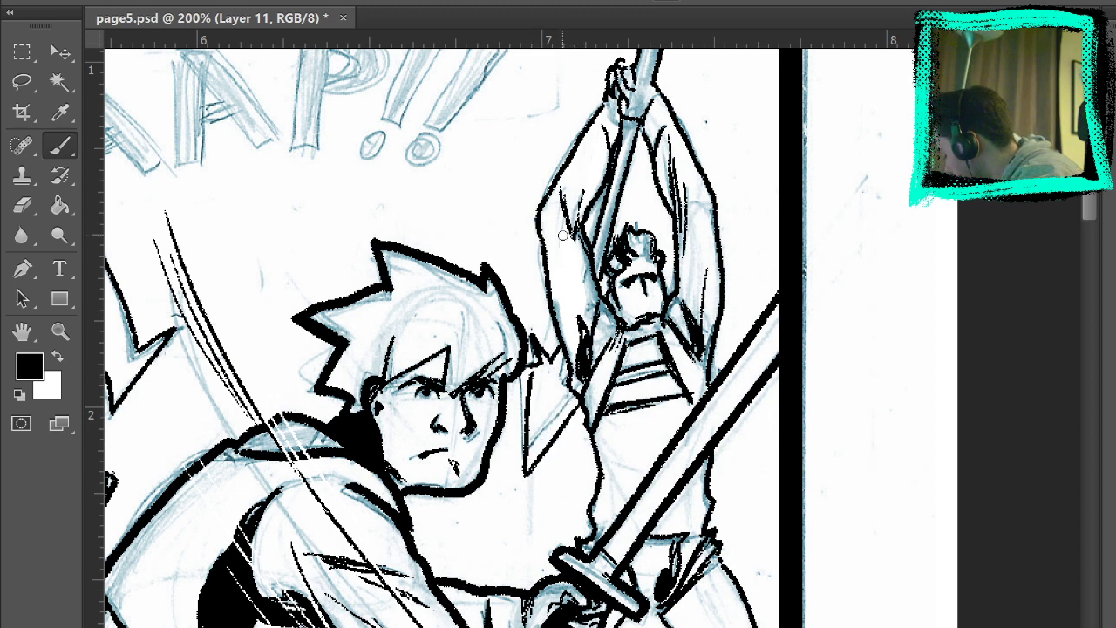
{"action": "left_click", "coordinate": [1111, 566]}
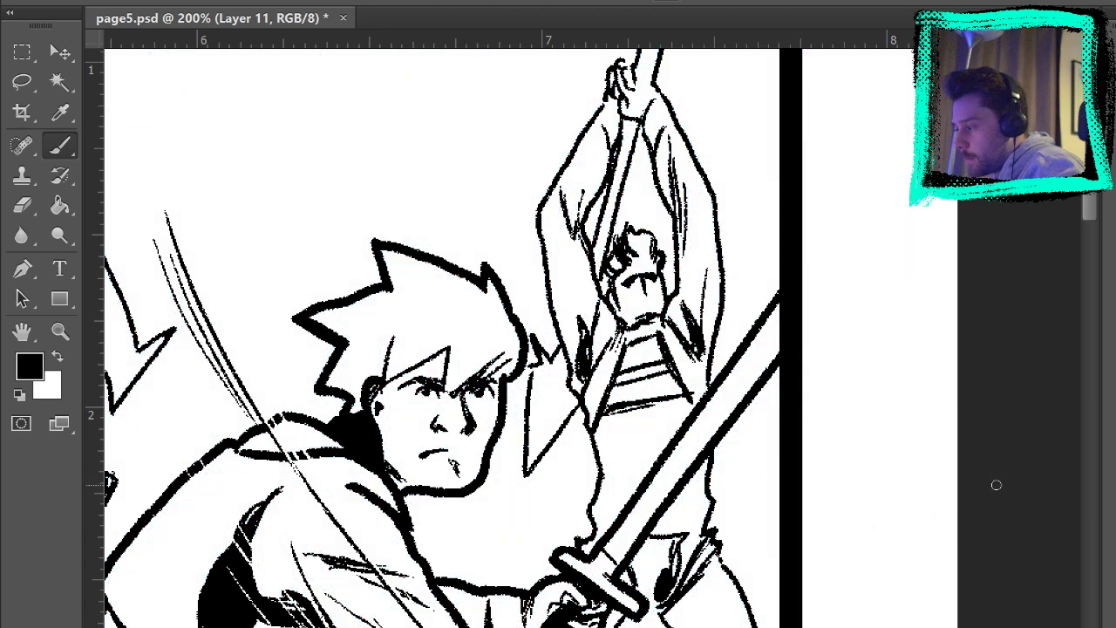
{"action": "key", "text": "ctrl+0"}
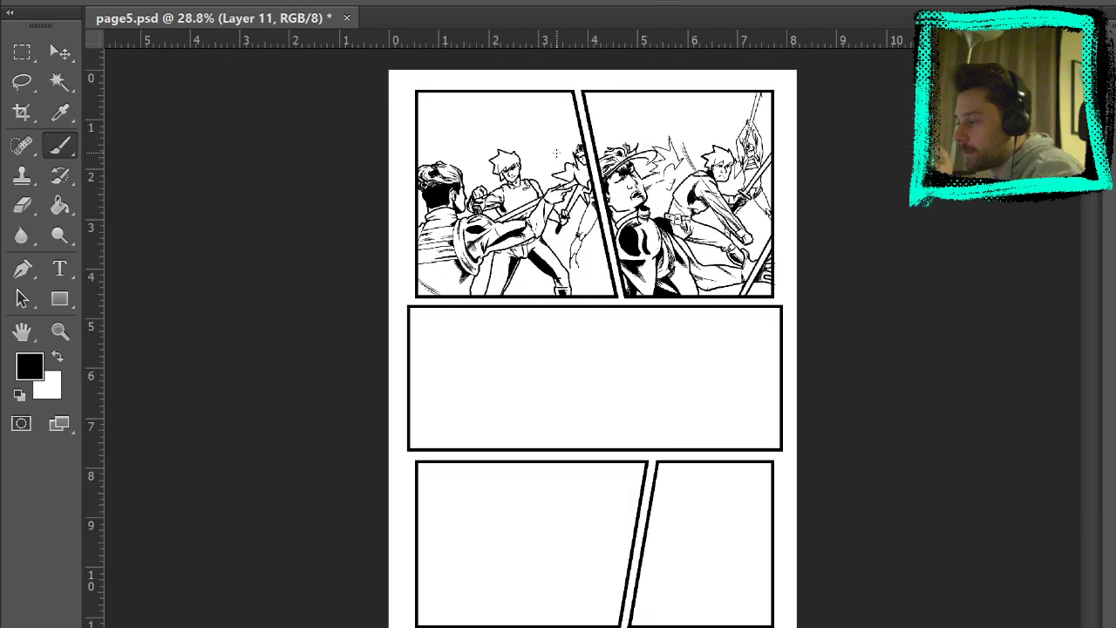
Show the sketch and ink the long curved speed lines sweeping from the second panel's upper corner toward the WAAP!! lettering.
{"action": "key", "text": "ctrl+comma"}
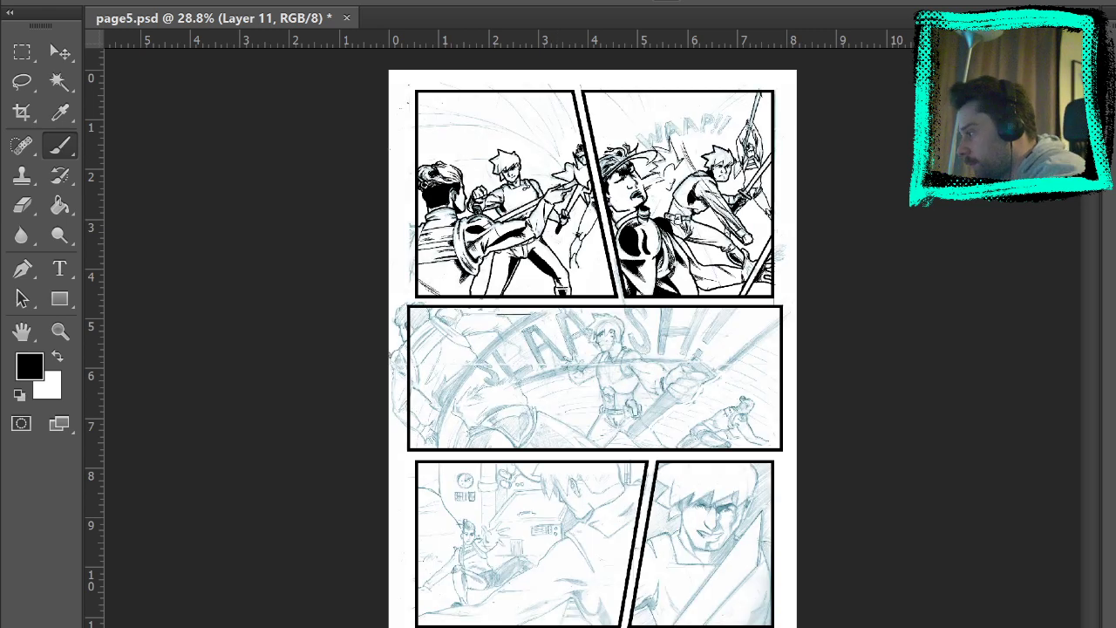
{"action": "left_click", "coordinate": [59, 331]}
{"action": "left_click", "coordinate": [702, 145]}
{"action": "left_click", "coordinate": [779, 119]}
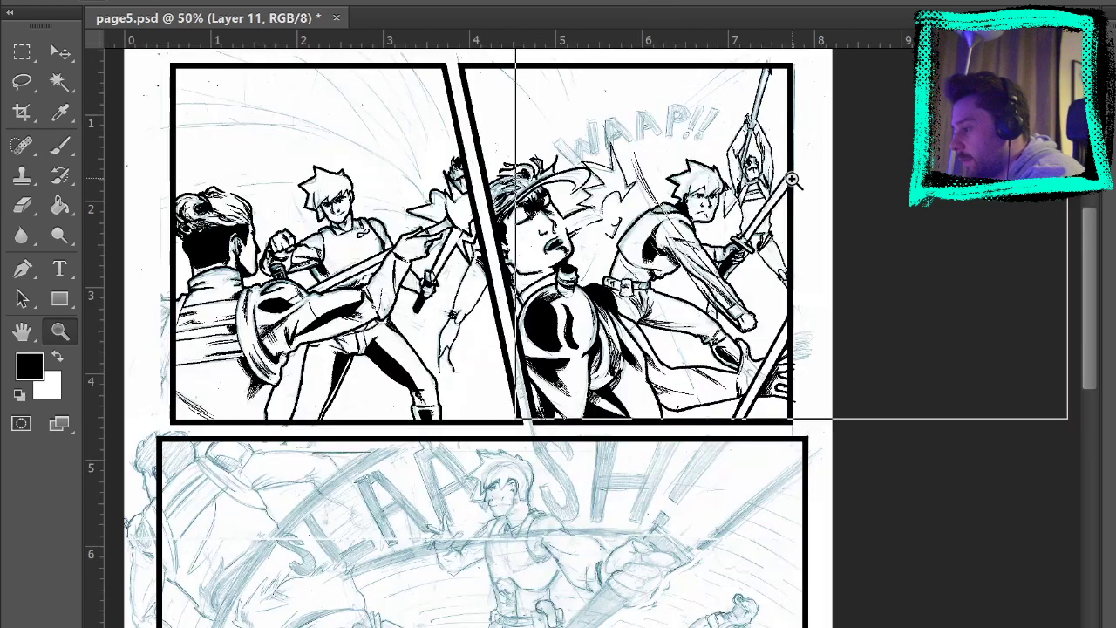
{"action": "left_click", "coordinate": [792, 179]}
{"action": "scroll", "coordinate": [377, 179], "scroll_direction": "up", "scroll_amount": 3}
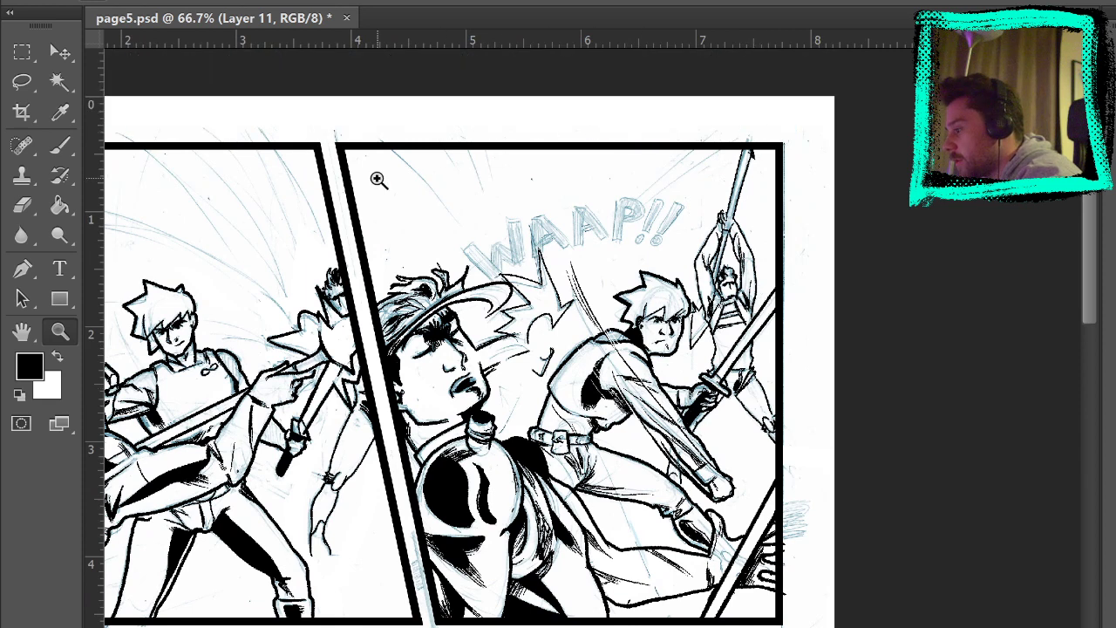
{"action": "left_click", "coordinate": [59, 144]}
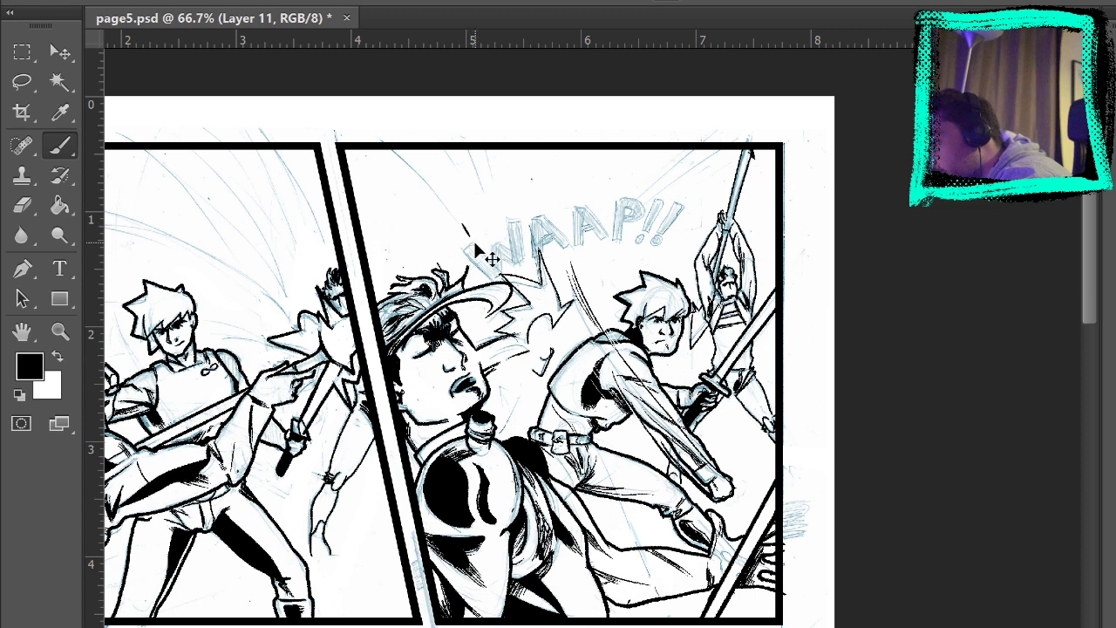
{"action": "mouse_move", "coordinate": [471, 237]}
{"action": "left_mouse_down"}
{"action": "mouse_move", "coordinate": [362, 131]}
{"action": "mouse_move", "coordinate": [466, 236]}
{"action": "left_mouse_up"}
{"action": "key", "text": "ctrl+z"}
Ink a cluster of short tapering speed lines descending from the second panel's upper border above the WAAP!! lettering.
{"action": "mouse_move", "coordinate": [441, 148]}
{"action": "left_mouse_down"}
{"action": "mouse_move", "coordinate": [469, 186]}
{"action": "mouse_move", "coordinate": [469, 164]}
{"action": "mouse_move", "coordinate": [487, 197]}
{"action": "left_mouse_up"}
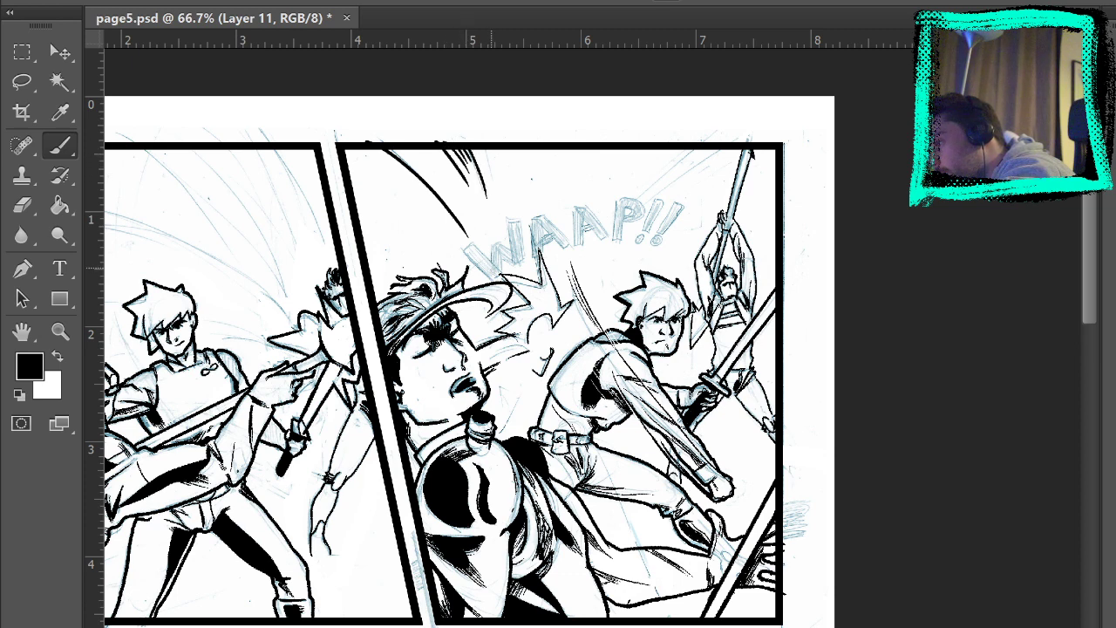
{"action": "key", "text": "ctrl+z"}
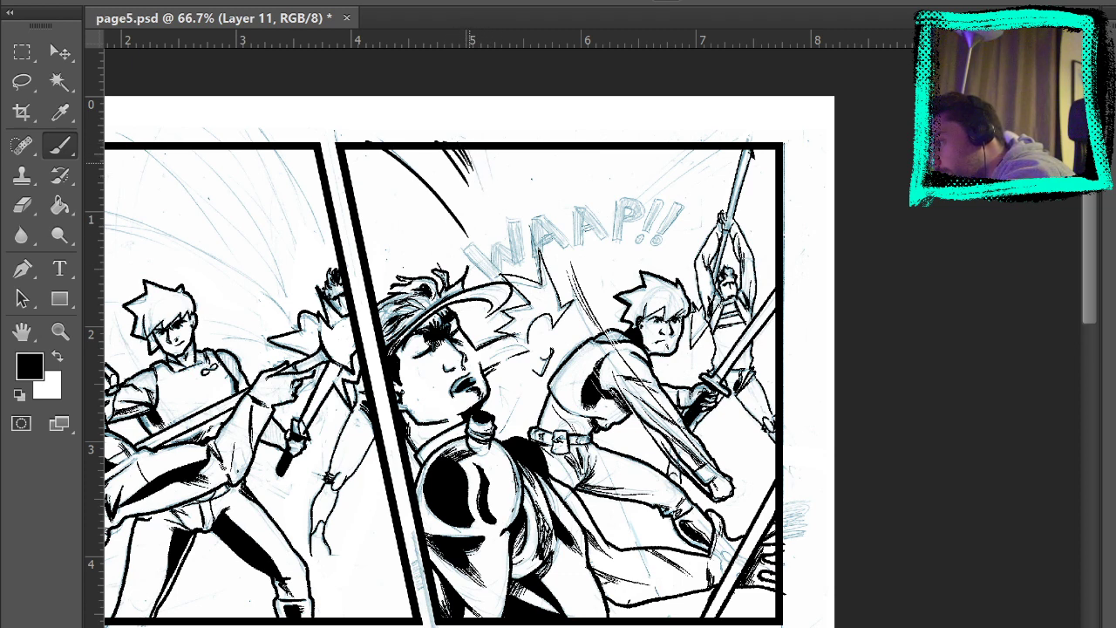
{"action": "left_click_drag", "start_coordinate": [462, 146], "coordinate": [487, 197]}
{"action": "key", "text": "ctrl+z"}
{"action": "left_click_drag", "start_coordinate": [468, 150], "coordinate": [493, 199]}
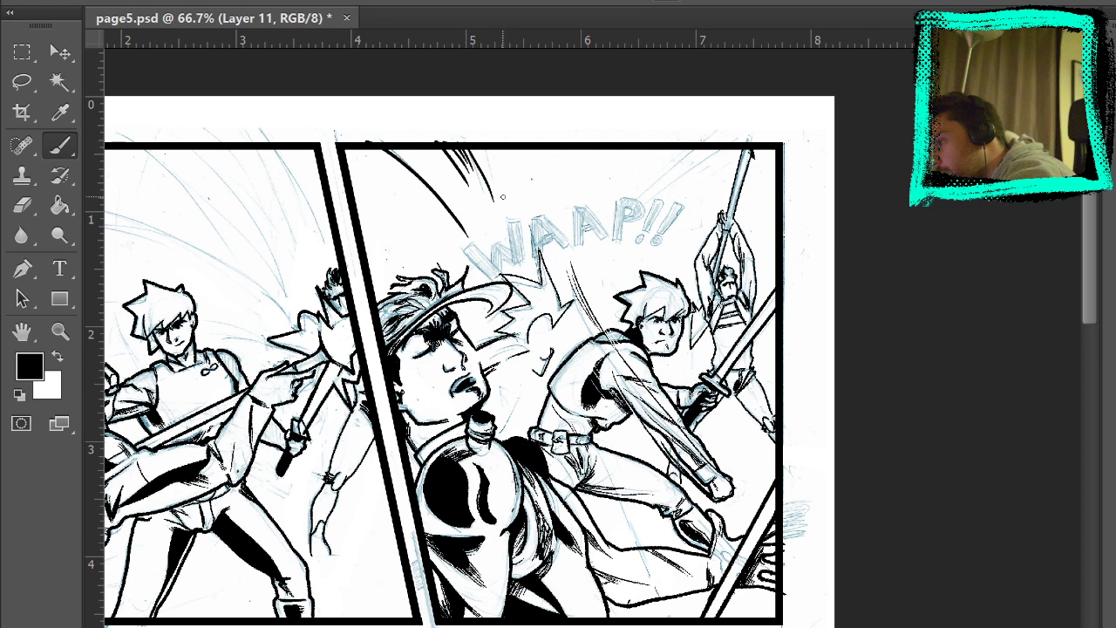
{"action": "key", "text": "ctrl+z"}
{"action": "left_click_drag", "start_coordinate": [469, 148], "coordinate": [488, 204]}
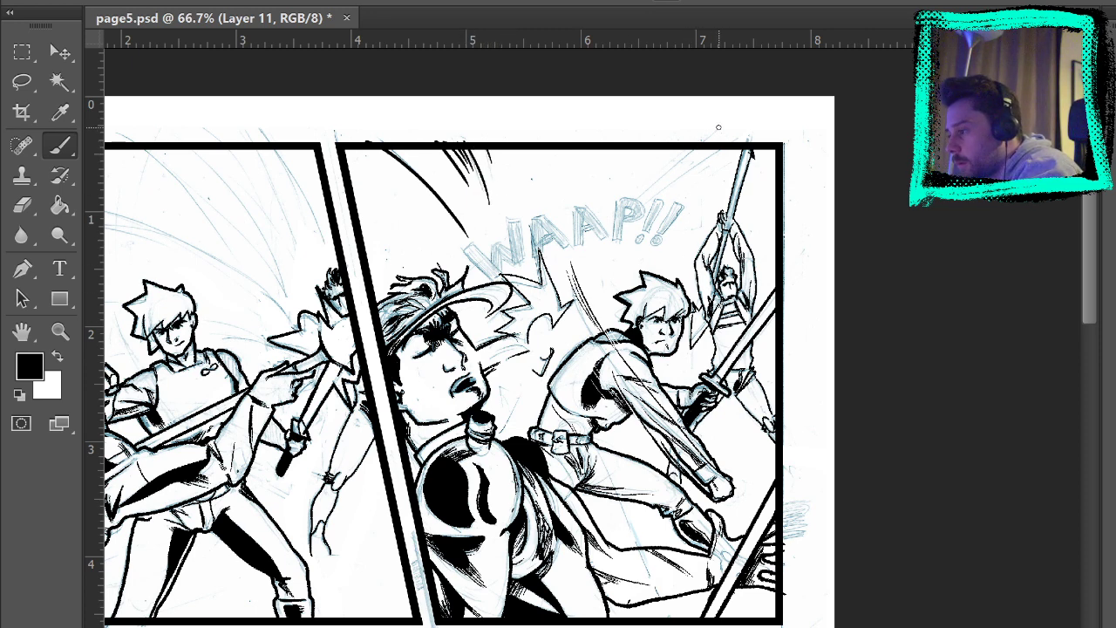
Ink diagonal speed lines from the panel's upper border beside the staff toward the exclamation marks, and check them without the sketch.
{"action": "left_click_drag", "start_coordinate": [718, 127], "coordinate": [630, 213]}
{"action": "left_click_drag", "start_coordinate": [739, 128], "coordinate": [685, 175]}
{"action": "left_click_drag", "start_coordinate": [770, 114], "coordinate": [651, 209]}
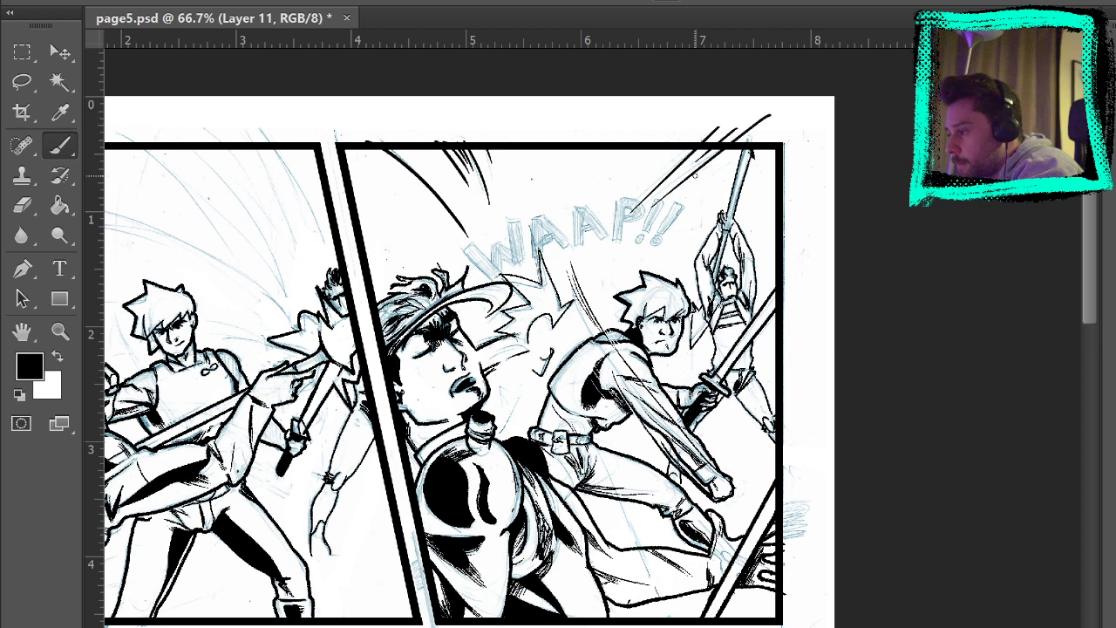
{"action": "key", "text": "ctrl+z"}
{"action": "left_click_drag", "start_coordinate": [743, 133], "coordinate": [632, 234]}
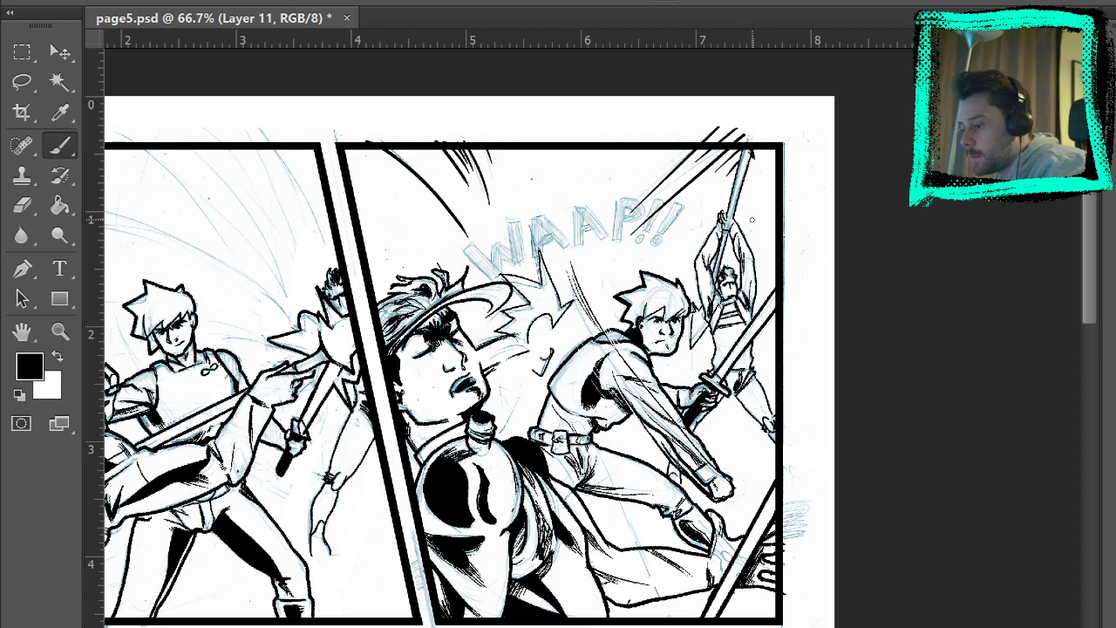
{"action": "left_click", "coordinate": [1112, 436]}
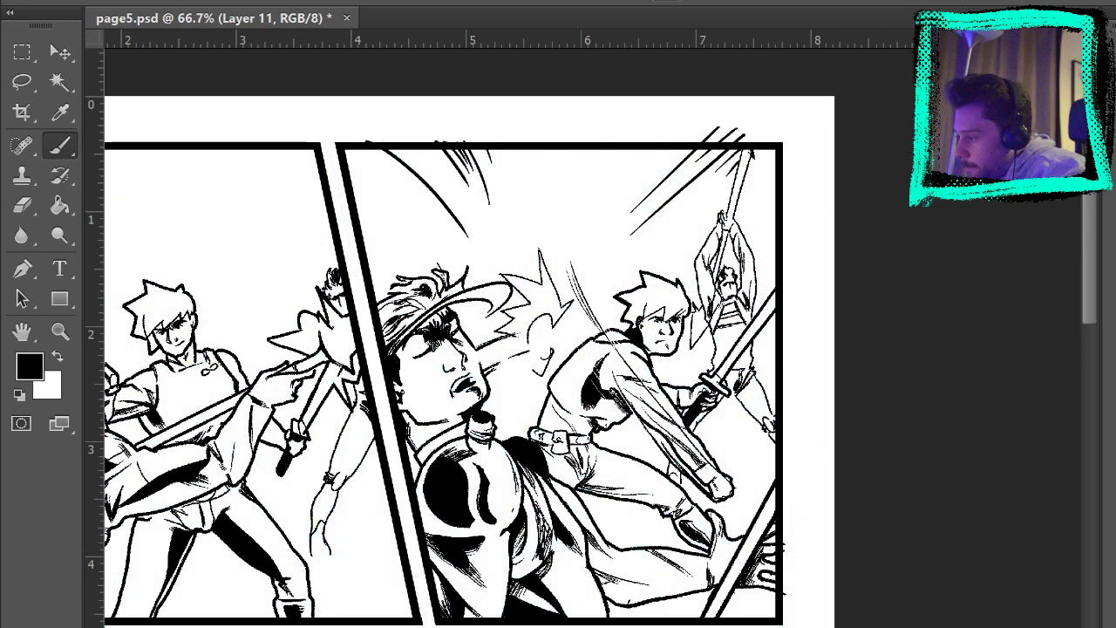
{"action": "left_click", "coordinate": [1112, 436]}
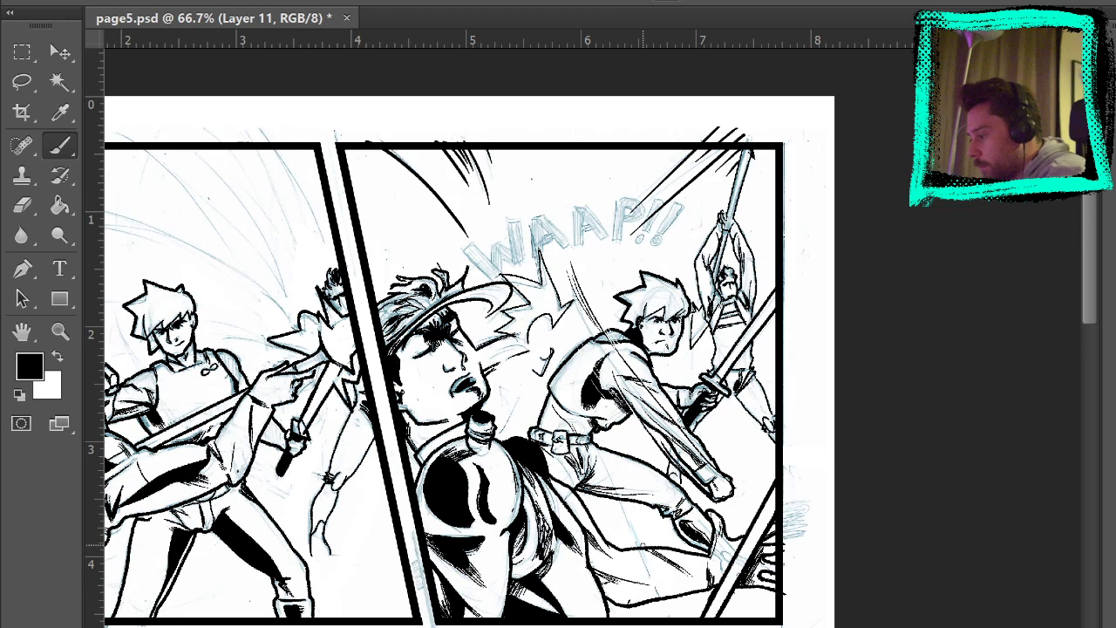
Ink thin motion streaks across the foreground figure and the outstretched shape below the swordsman's leg, and hide the sketch.
{"action": "mouse_move", "coordinate": [616, 502]}
{"action": "left_mouse_down"}
{"action": "mouse_move", "coordinate": [652, 567]}
{"action": "mouse_move", "coordinate": [620, 479]}
{"action": "left_mouse_up"}
{"action": "key", "text": "ctrl+z"}
{"action": "key", "text": "ctrl+z"}
{"action": "left_click_drag", "start_coordinate": [653, 597], "coordinate": [635, 524]}
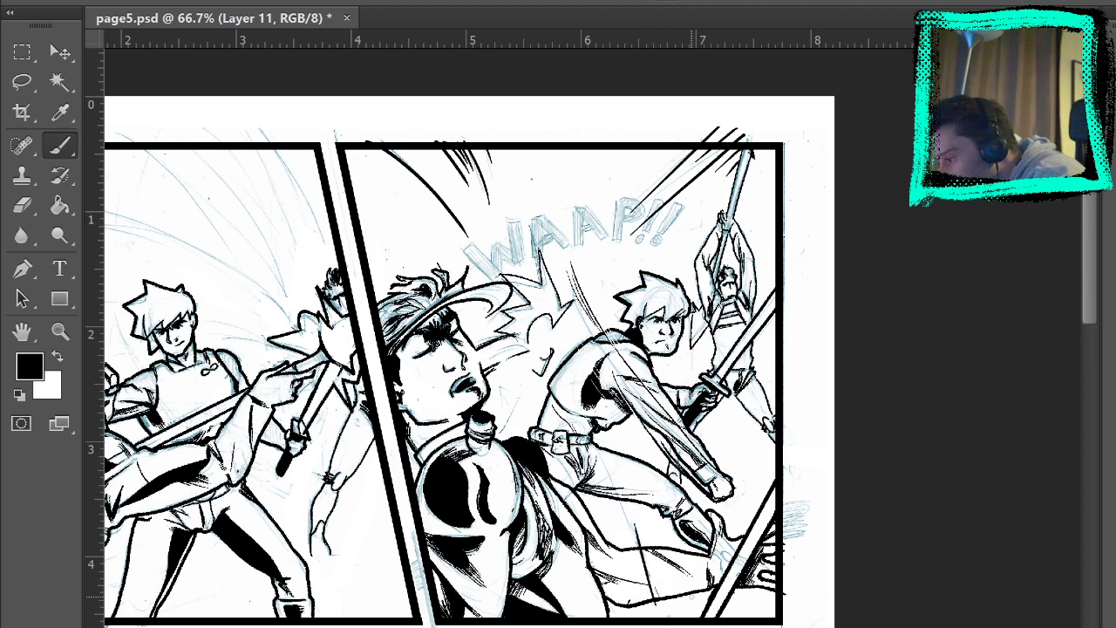
{"action": "left_click_drag", "start_coordinate": [689, 591], "coordinate": [668, 550]}
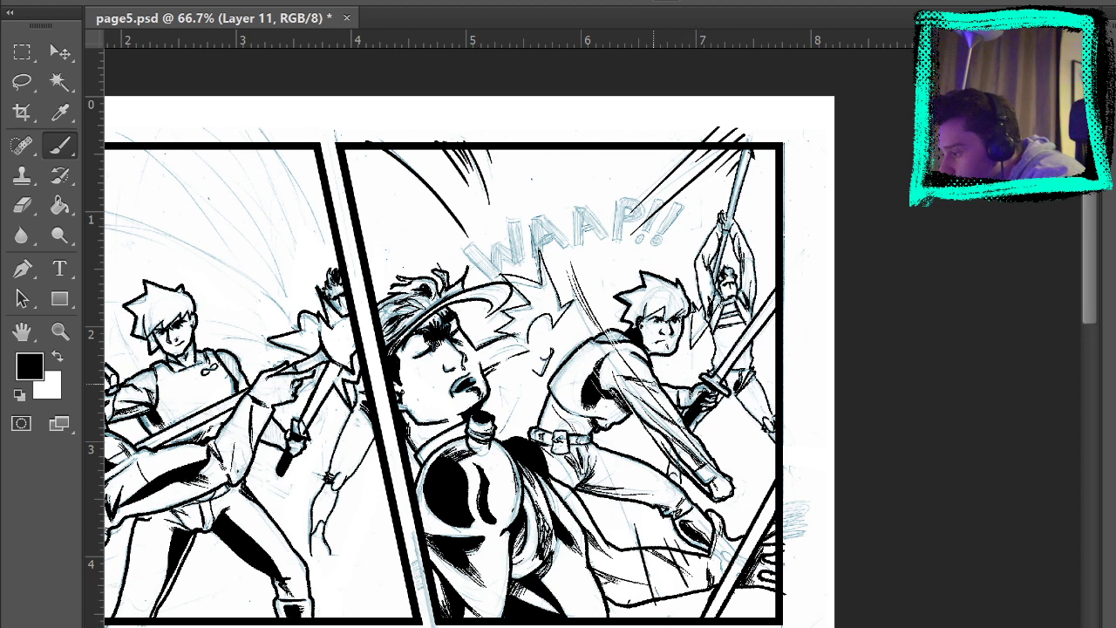
{"action": "left_click", "coordinate": [1113, 436]}
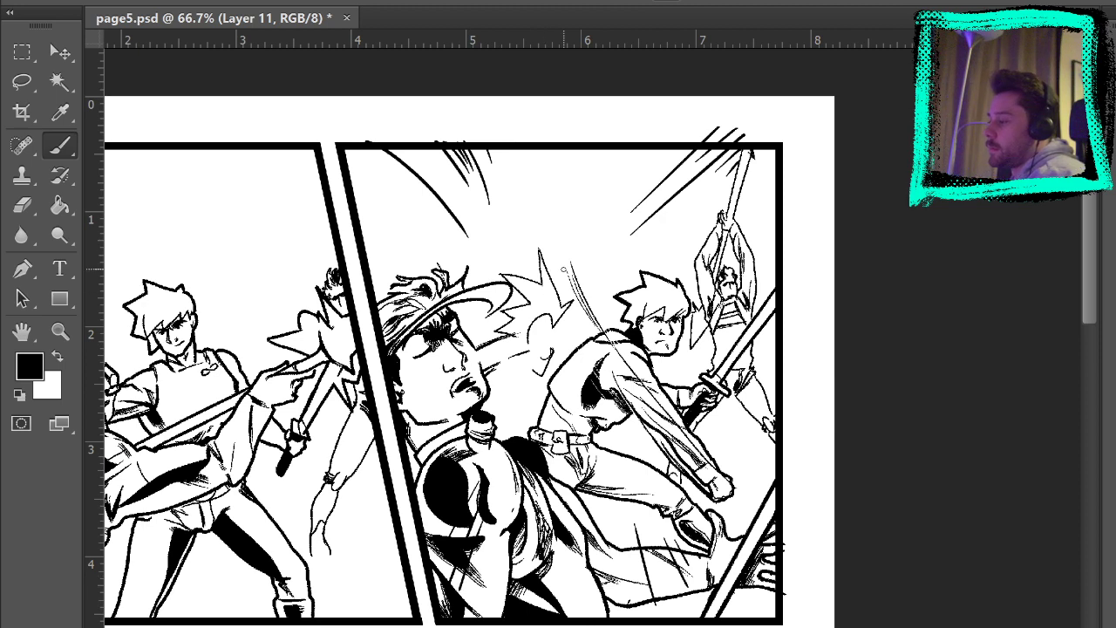
Marquee-select the second panel's area and clear the ink strokes that overshoot its border.
{"action": "left_click", "coordinate": [21, 51]}
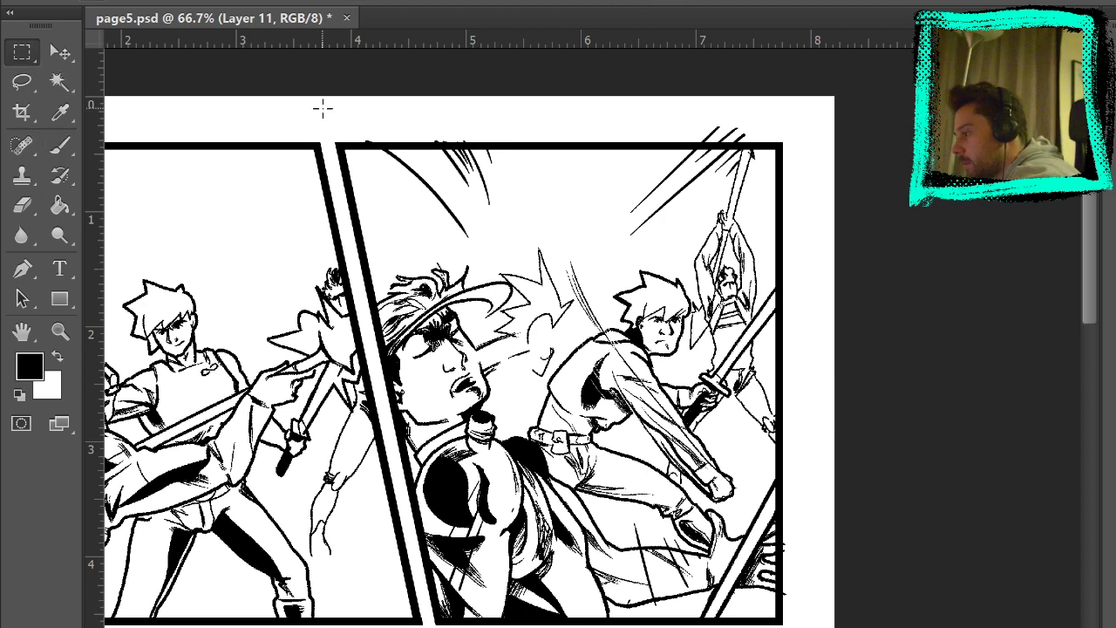
{"action": "mouse_move", "coordinate": [322, 108]}
{"action": "left_mouse_down"}
{"action": "mouse_move", "coordinate": [796, 138]}
{"action": "mouse_move", "coordinate": [777, 626]}
{"action": "left_mouse_up"}
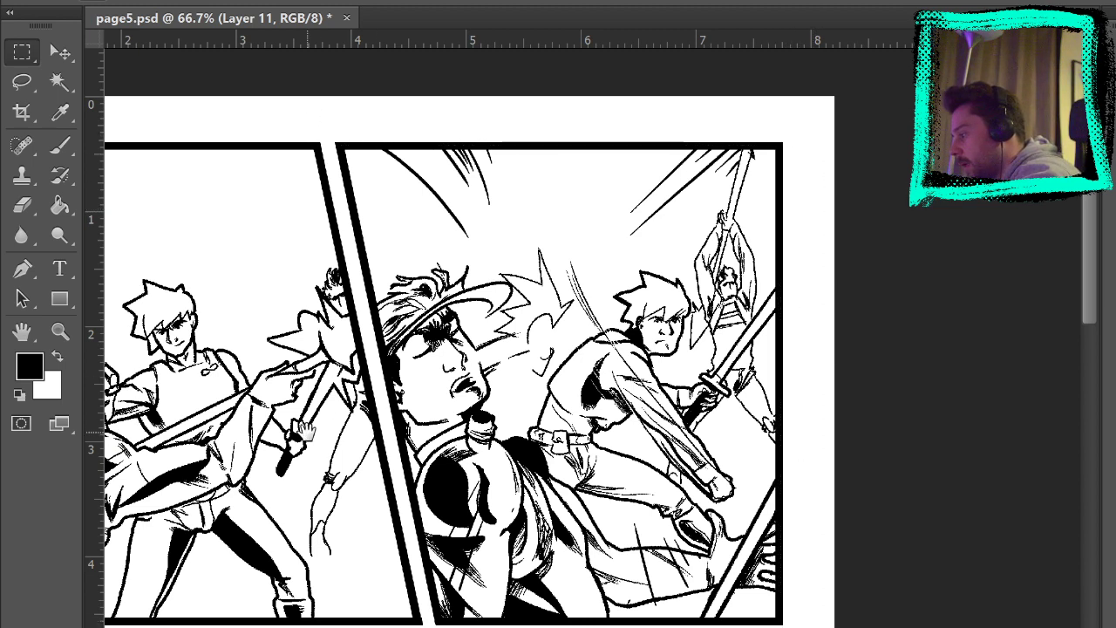
Ink curved speed lines from the first panel's upper border down toward the background figure's head at its slanted border.
{"action": "left_click_drag", "start_coordinate": [306, 432], "coordinate": [574, 418]}
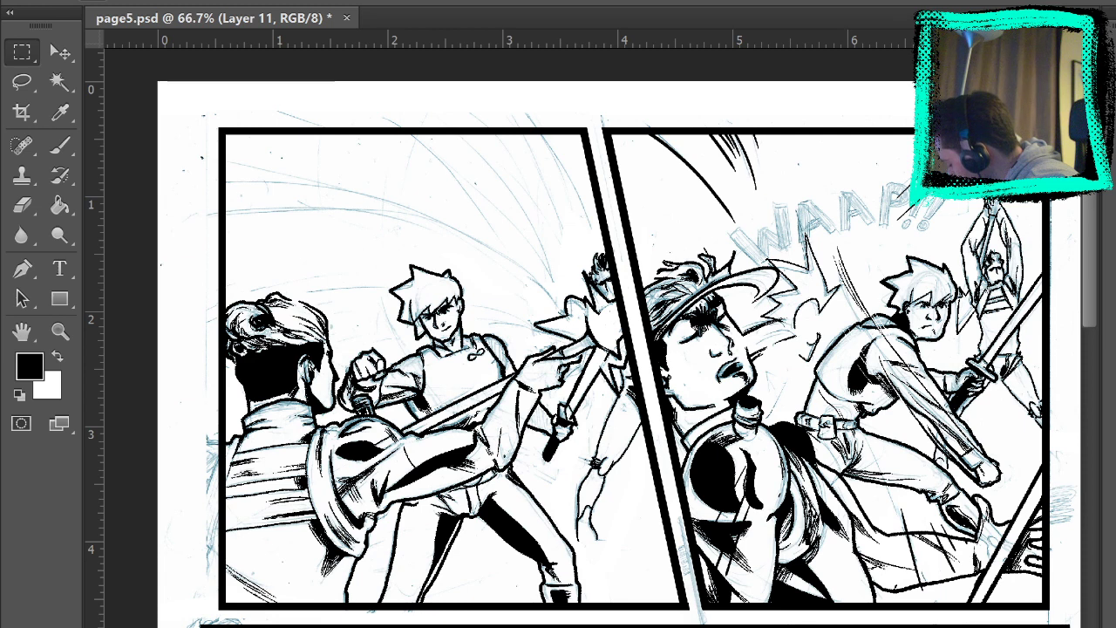
{"action": "key", "text": "b"}
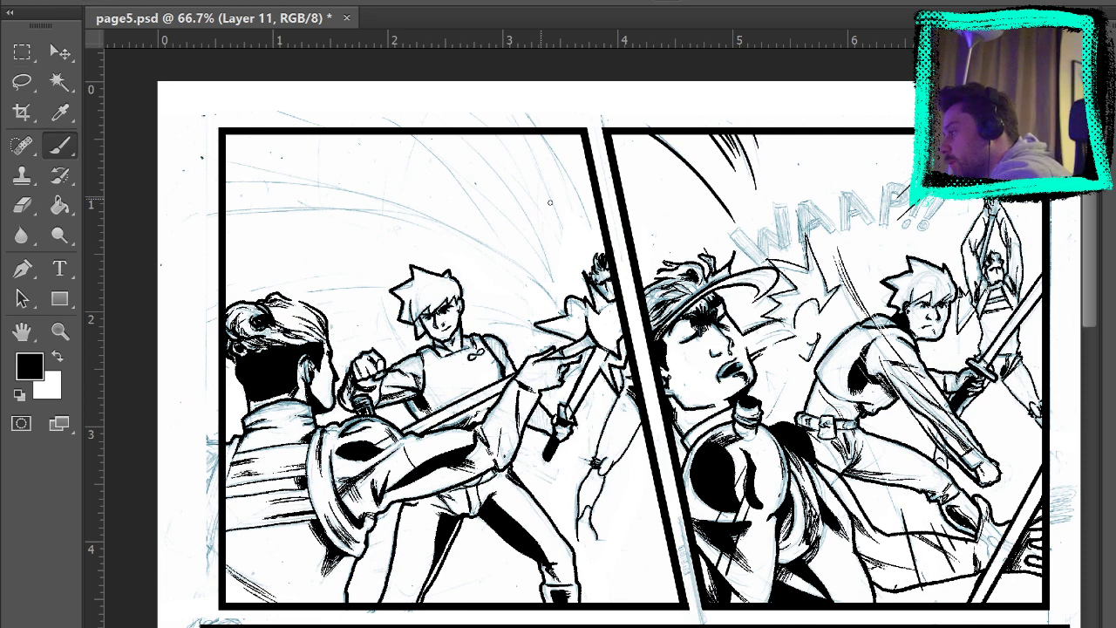
{"action": "left_click_drag", "start_coordinate": [528, 131], "coordinate": [588, 268]}
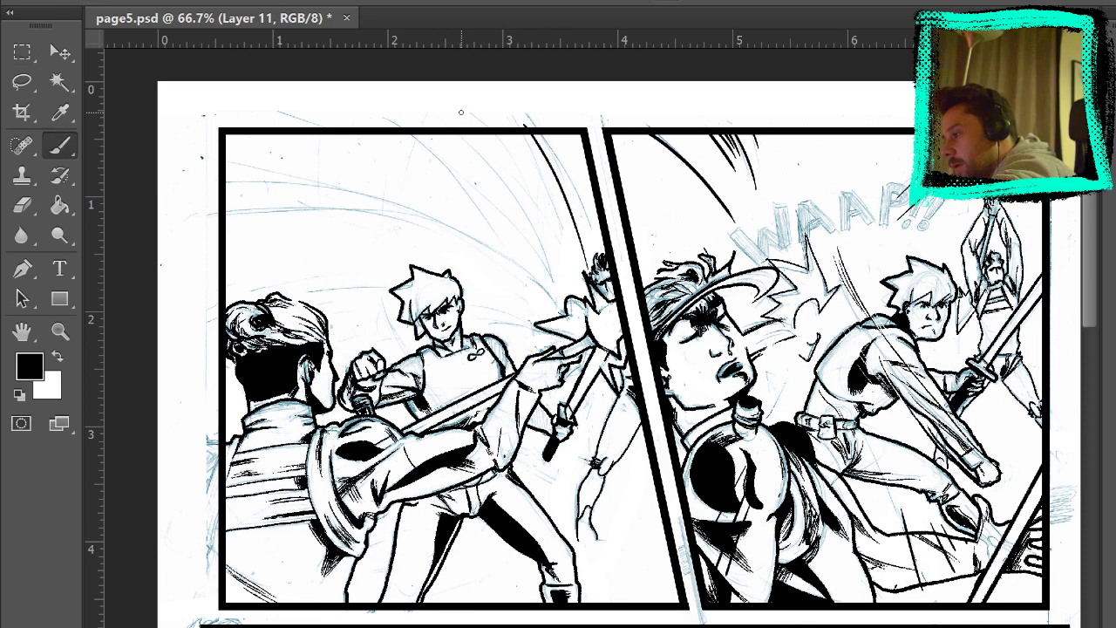
{"action": "left_click_drag", "start_coordinate": [500, 120], "coordinate": [565, 211]}
{"action": "left_click_drag", "start_coordinate": [506, 116], "coordinate": [560, 206]}
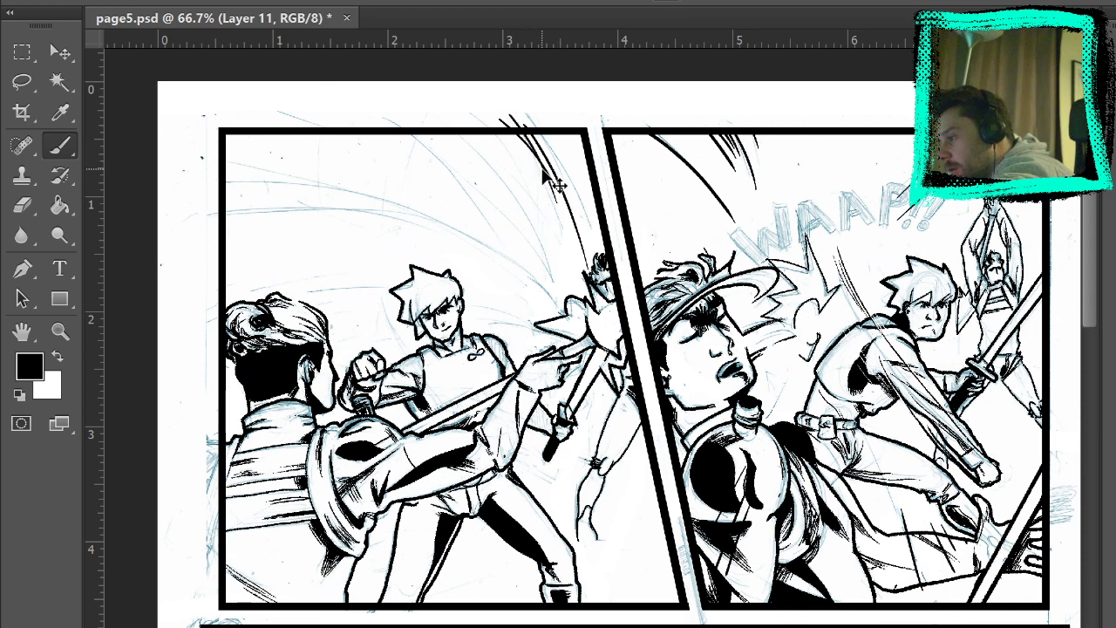
{"action": "key", "text": "ctrl+z"}
{"action": "left_click_drag", "start_coordinate": [528, 133], "coordinate": [561, 205]}
{"action": "left_click_drag", "start_coordinate": [425, 99], "coordinate": [558, 289]}
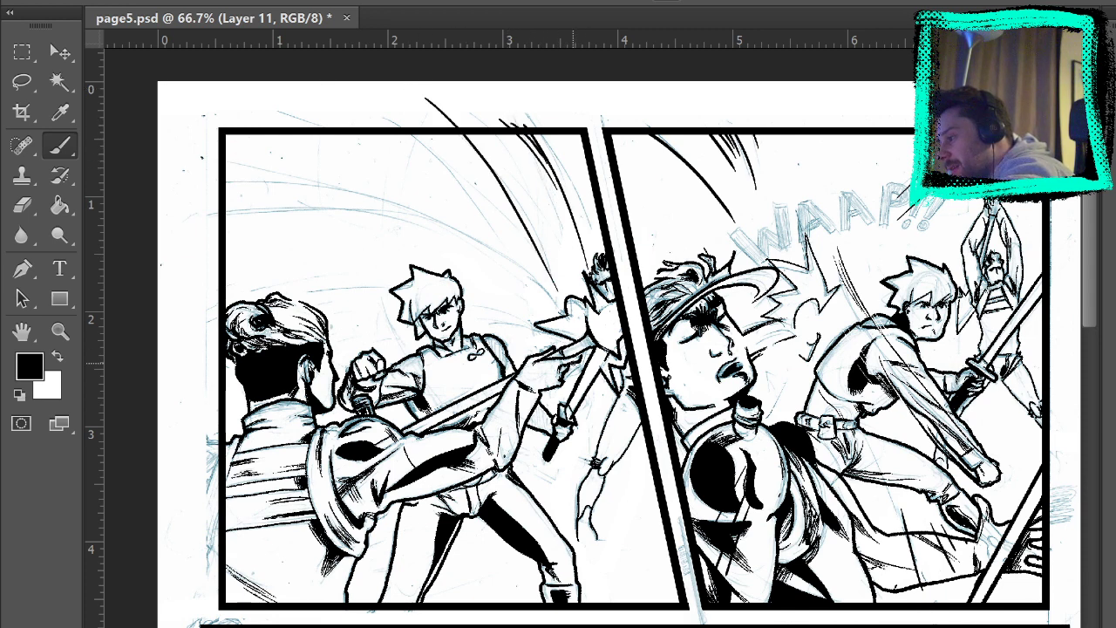
Add short tapering strokes alongside the long speed line in the first panel, and hide the sketch.
{"action": "left_click_drag", "start_coordinate": [477, 138], "coordinate": [525, 223]}
{"action": "key", "text": "ctrl+z"}
{"action": "left_click_drag", "start_coordinate": [475, 145], "coordinate": [528, 214]}
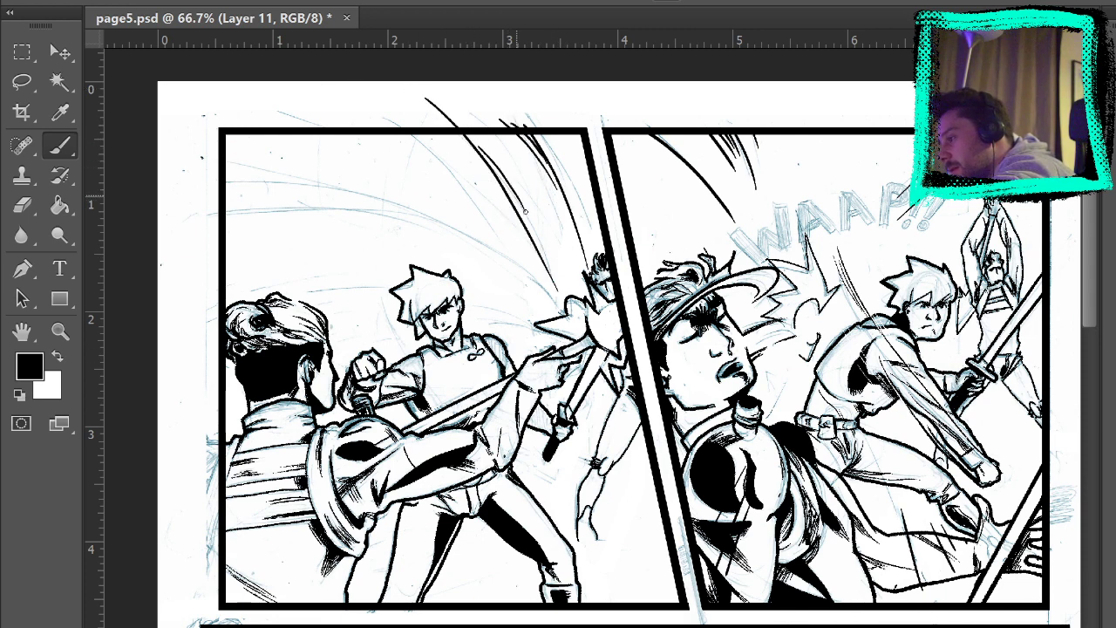
{"action": "left_click_drag", "start_coordinate": [497, 169], "coordinate": [538, 228]}
{"action": "key", "text": "ctrl+z"}
{"action": "left_click_drag", "start_coordinate": [474, 146], "coordinate": [523, 209]}
{"action": "left_click_drag", "start_coordinate": [498, 162], "coordinate": [539, 233]}
{"action": "key", "text": "ctrl+comma"}
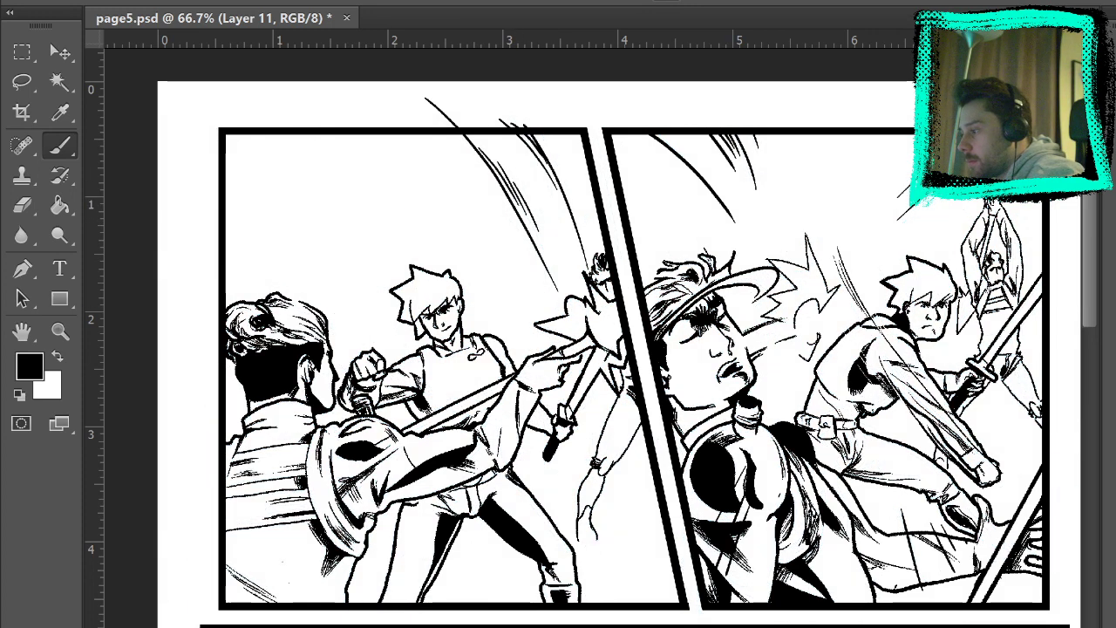
Try to ink a long arc and short streaks from the first panel's upper-left corner over the central figure, without the sketch.
{"action": "left_click_drag", "start_coordinate": [227, 135], "coordinate": [450, 262]}
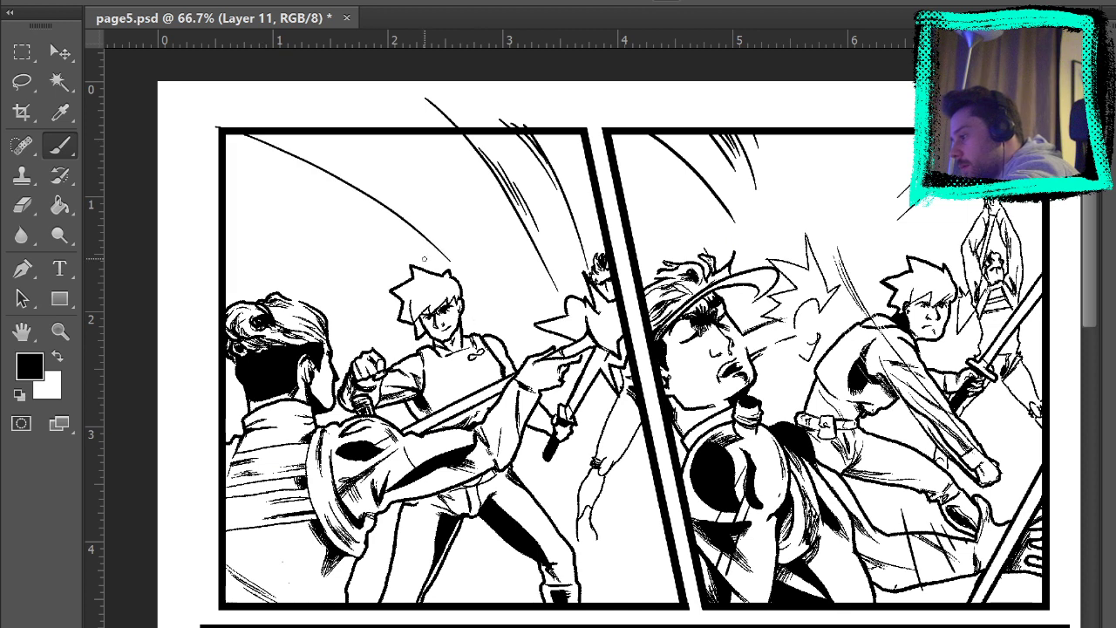
{"action": "left_click_drag", "start_coordinate": [389, 186], "coordinate": [504, 322]}
{"action": "key", "text": "ctrl+z"}
{"action": "key", "text": "ctrl+z"}
{"action": "key", "text": "ctrl+z"}
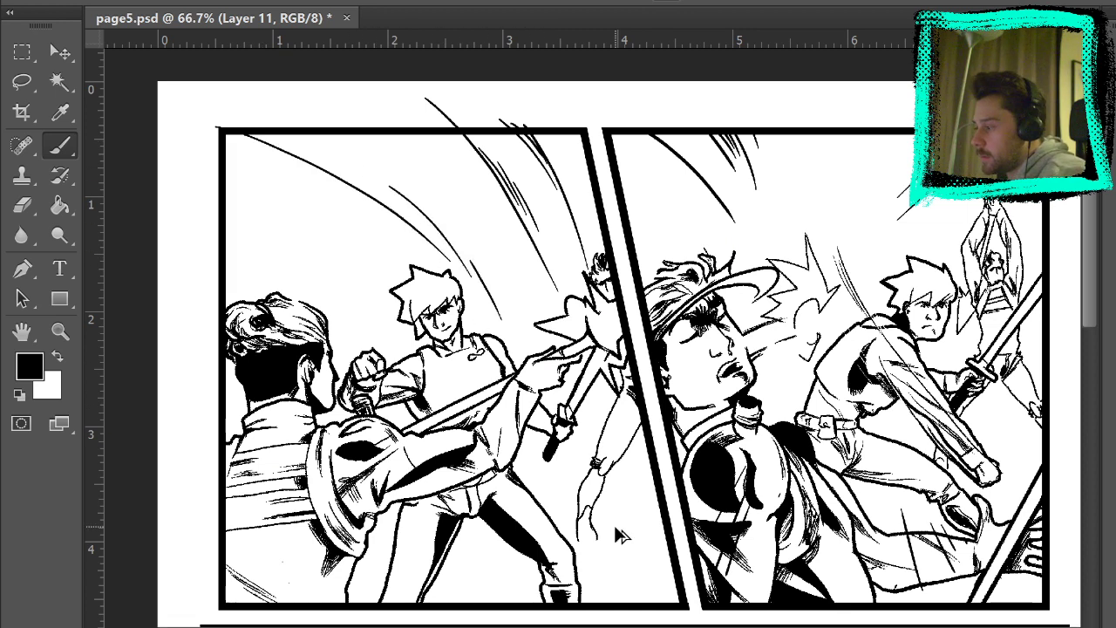
{"action": "mouse_move", "coordinate": [412, 203]}
{"action": "left_mouse_down"}
{"action": "mouse_move", "coordinate": [496, 265]}
{"action": "mouse_move", "coordinate": [479, 264]}
{"action": "mouse_move", "coordinate": [503, 286]}
{"action": "left_mouse_up"}
{"action": "key", "text": "ctrl+alt+z"}
{"action": "key", "text": "ctrl+alt+z"}
{"action": "left_click_drag", "start_coordinate": [425, 224], "coordinate": [535, 315]}
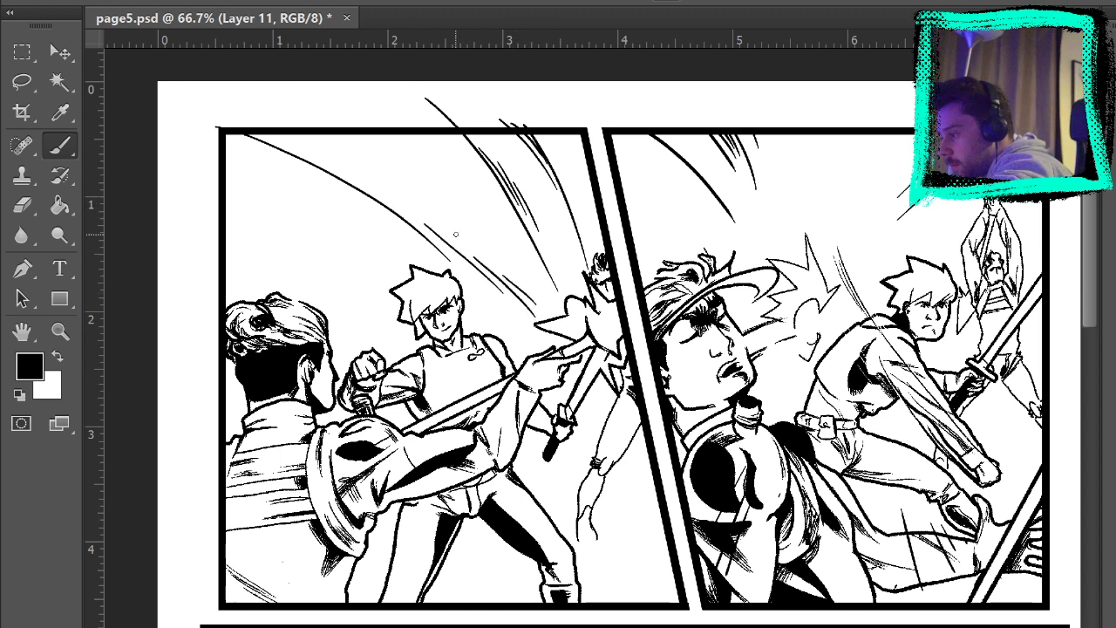
{"action": "left_click_drag", "start_coordinate": [467, 236], "coordinate": [511, 271]}
{"action": "key", "text": "ctrl+z"}
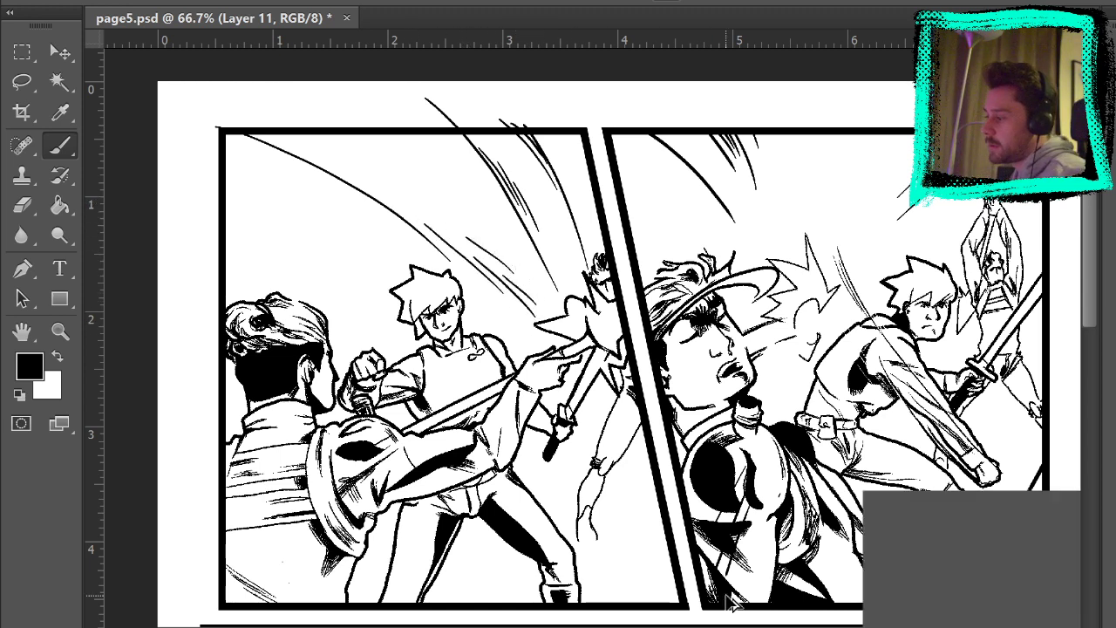
Show the sketch and ink long sweeping arcs from the first panel's left side toward the impact burst.
{"action": "key", "text": "z"}
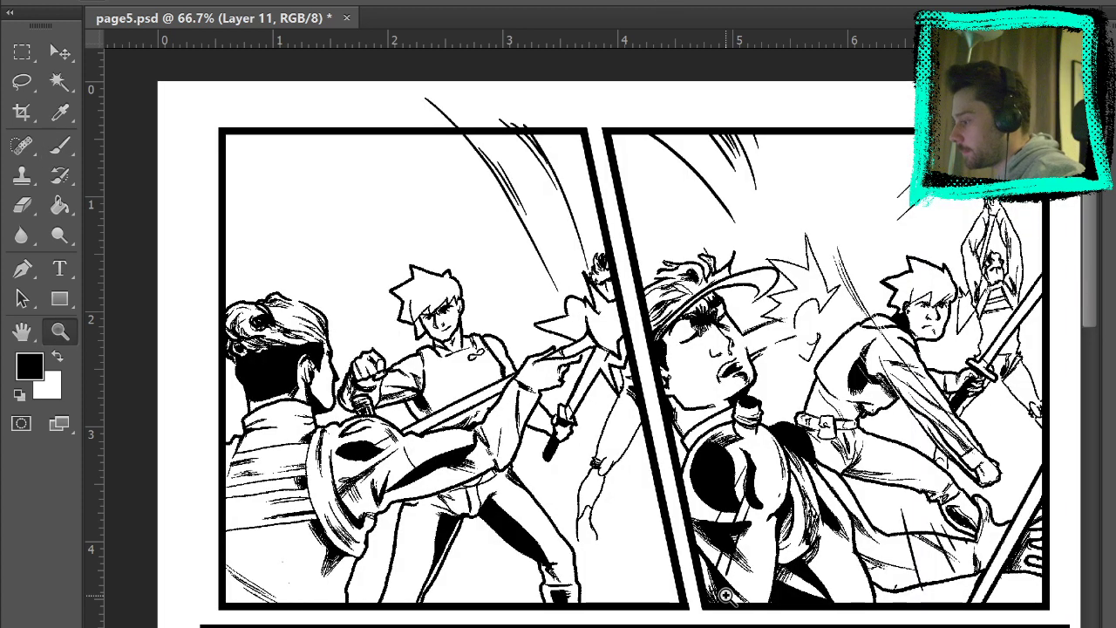
{"action": "key", "text": "ctrl+comma"}
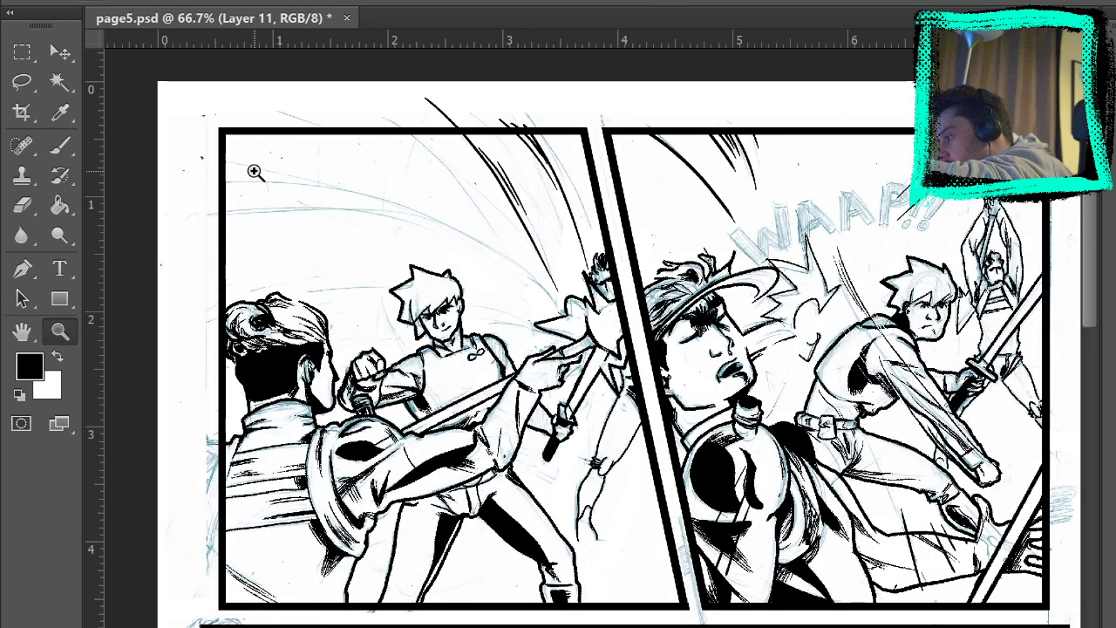
{"action": "left_click_drag", "start_coordinate": [256, 164], "coordinate": [501, 285]}
{"action": "key", "text": "ctrl+0"}
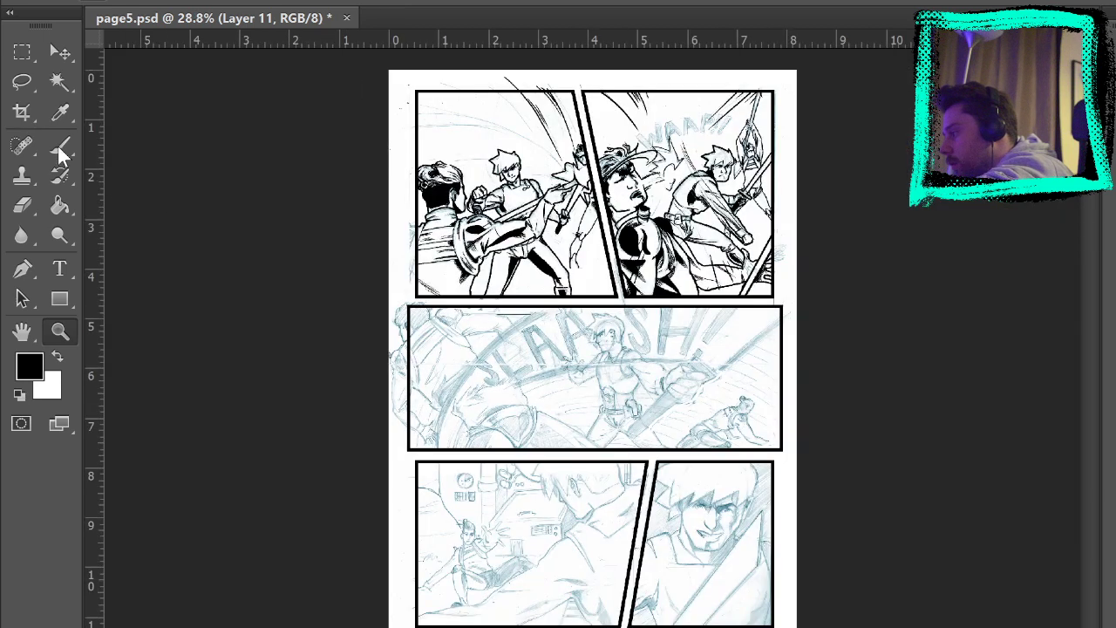
{"action": "key", "text": "b"}
{"action": "left_click_drag", "start_coordinate": [440, 117], "coordinate": [561, 162]}
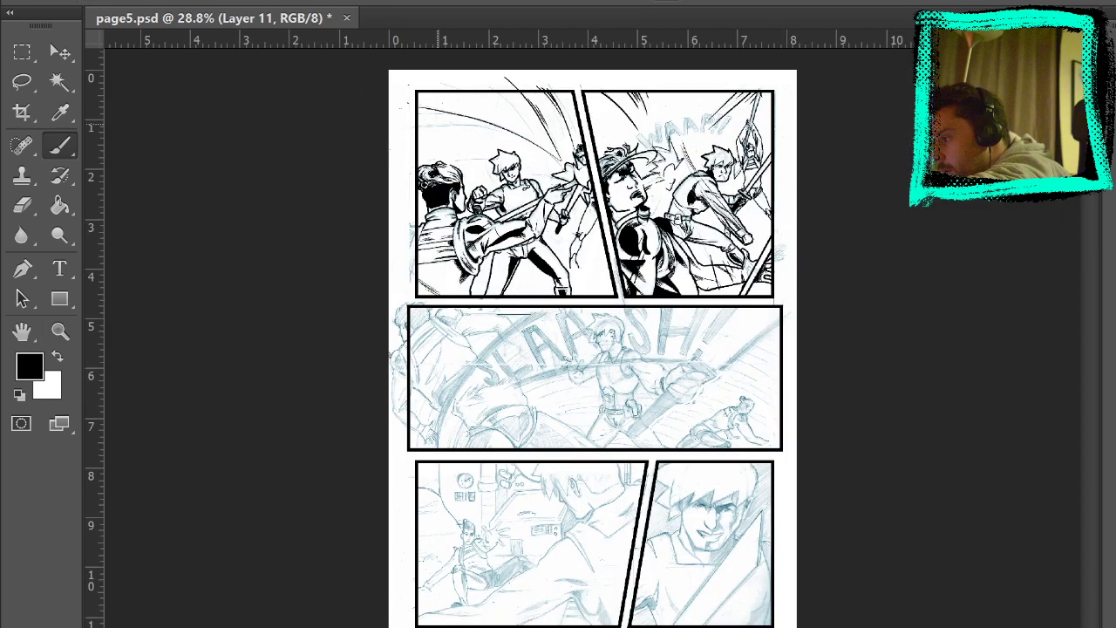
{"action": "left_click_drag", "start_coordinate": [434, 126], "coordinate": [546, 159]}
{"action": "left_click_drag", "start_coordinate": [483, 129], "coordinate": [544, 162]}
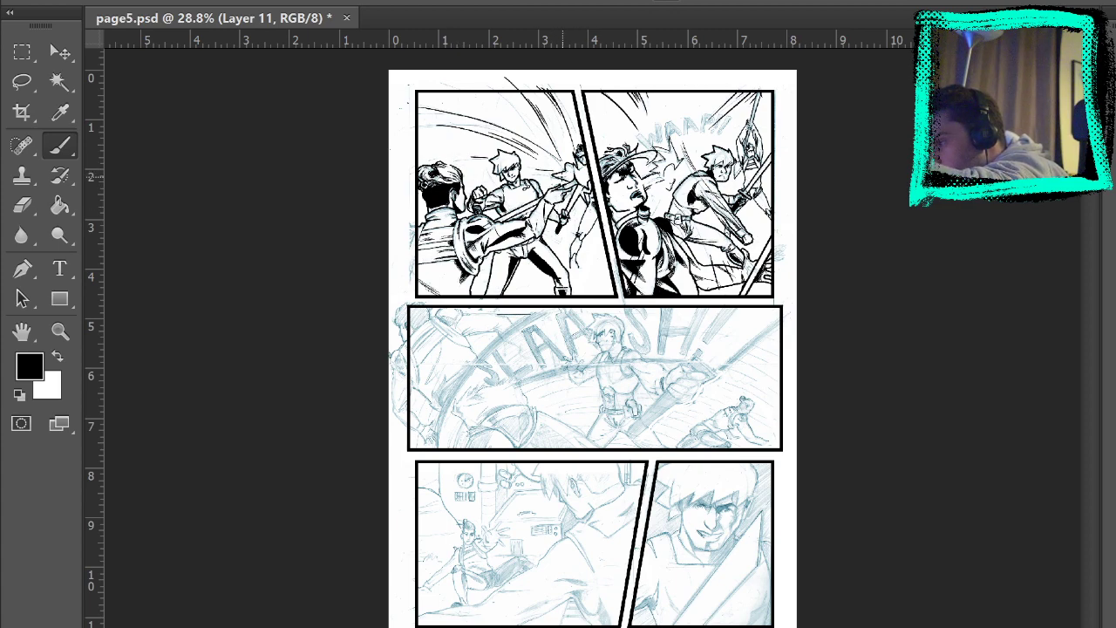
Undo the lower arc's strokes in the first panel, keeping the upper arc, and add a new layer.
{"action": "key", "text": "z"}
{"action": "left_click", "coordinate": [602, 152]}
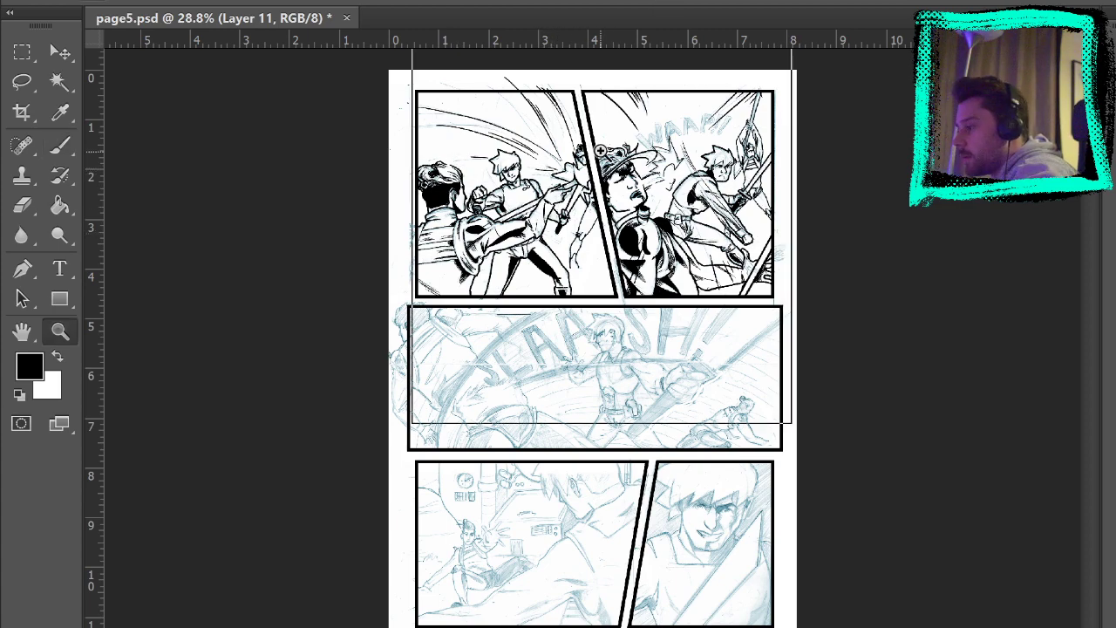
{"action": "left_click", "coordinate": [581, 159]}
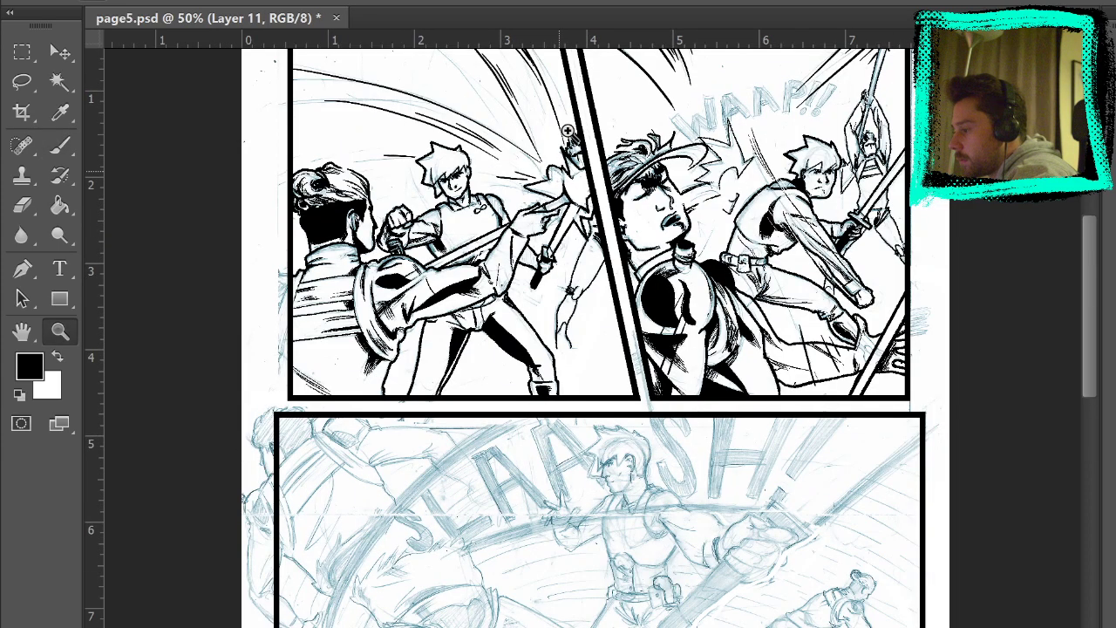
{"action": "left_click", "coordinate": [556, 158]}
{"action": "key", "text": "b"}
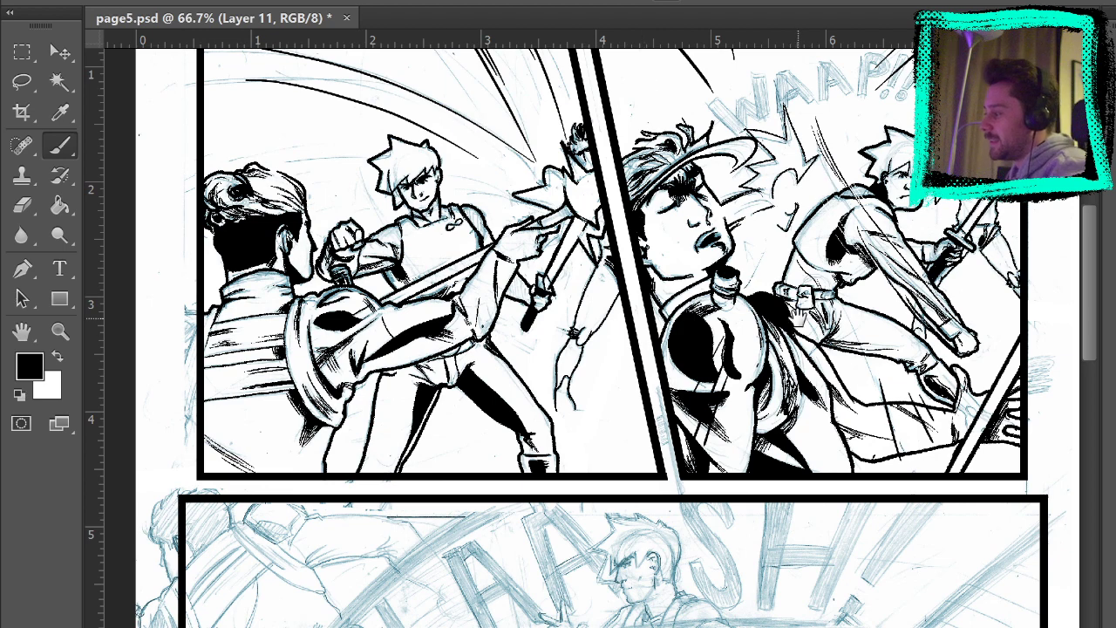
{"action": "left_click_drag", "start_coordinate": [795, 358], "coordinate": [865, 438]}
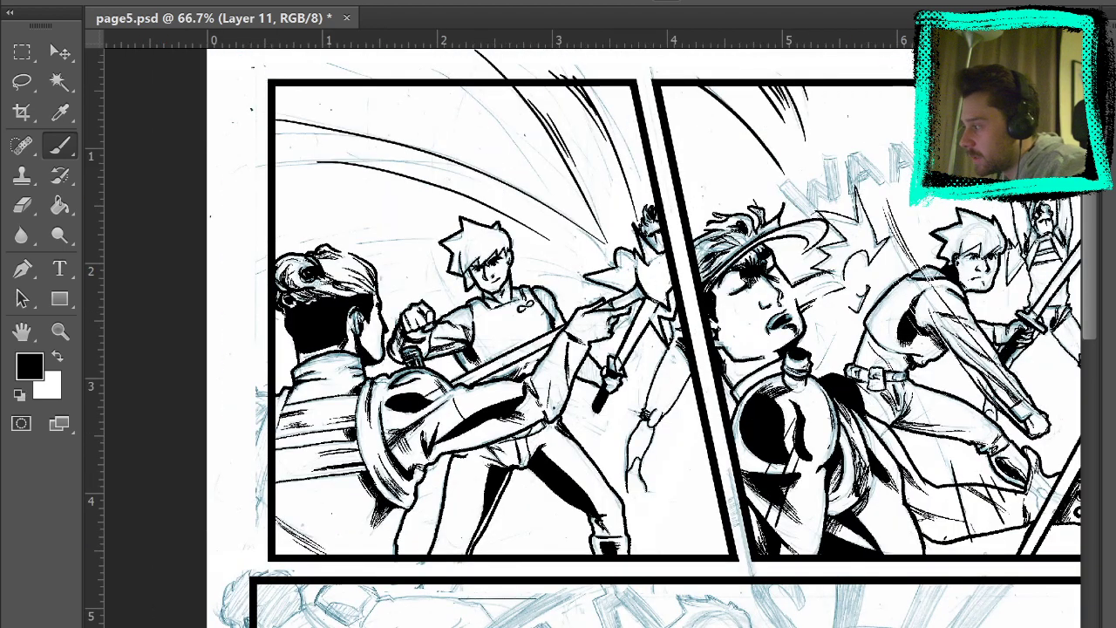
{"action": "key", "text": "ctrl+alt+z"}
{"action": "key", "text": "ctrl+alt+z"}
{"action": "key", "text": "ctrl+shift+alt+n"}
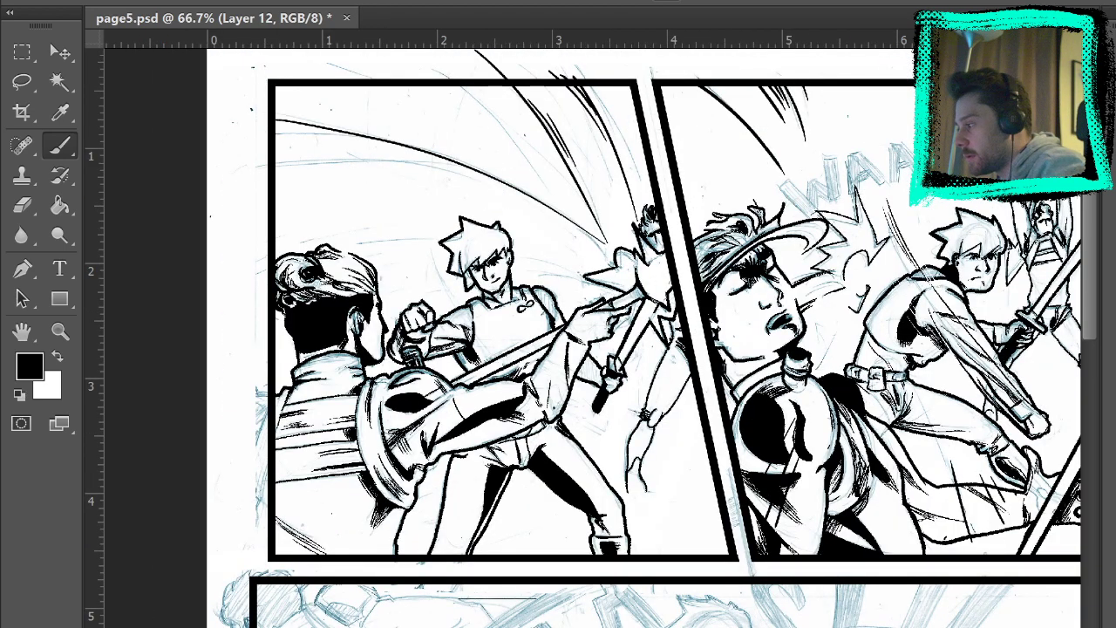
Ink the second sweeping arc from beyond the first panel's left border toward the impact burst, redoing it until the curve fits.
{"action": "left_click_drag", "start_coordinate": [329, 146], "coordinate": [510, 197]}
{"action": "key", "text": "ctrl+z"}
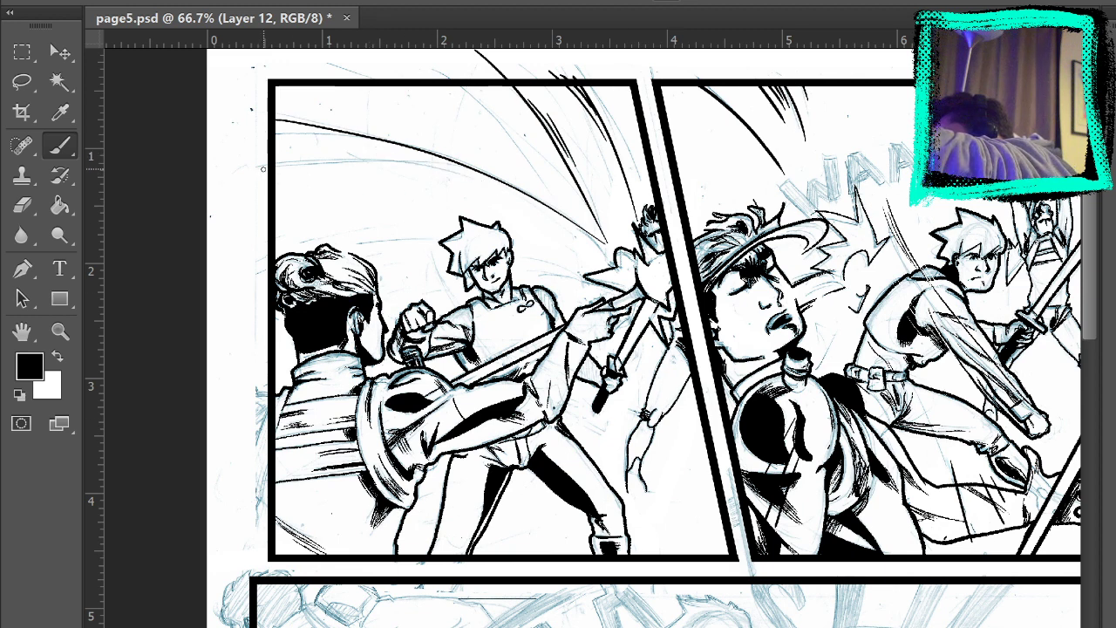
{"action": "left_click_drag", "start_coordinate": [275, 167], "coordinate": [485, 178]}
{"action": "key", "text": "ctrl+z"}
{"action": "left_click_drag", "start_coordinate": [249, 168], "coordinate": [497, 204]}
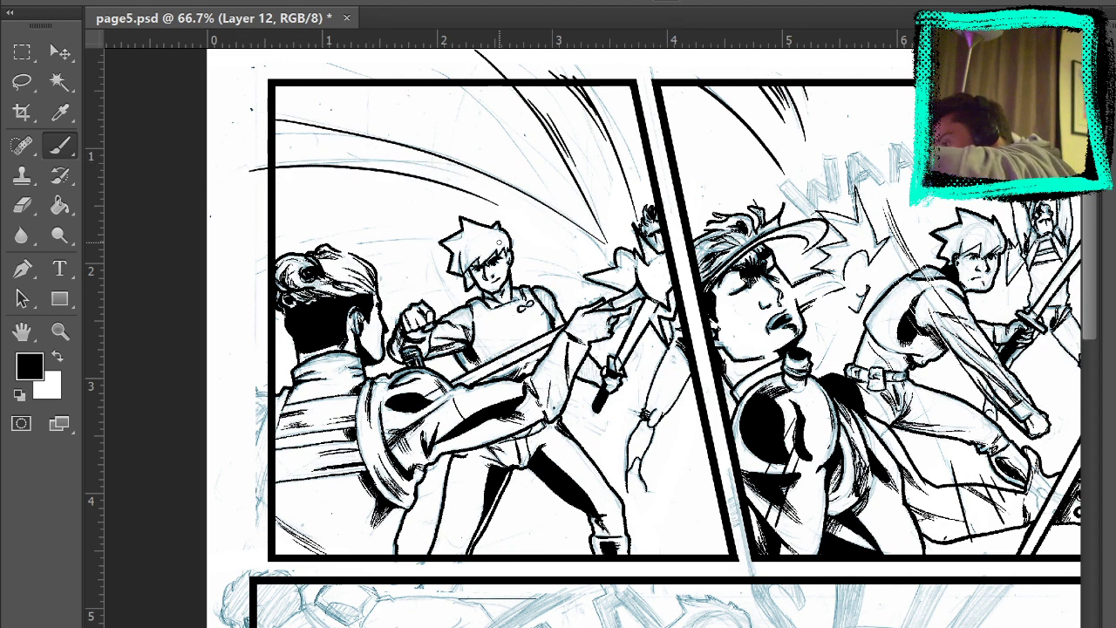
{"action": "key", "text": "ctrl+z"}
{"action": "left_click_drag", "start_coordinate": [242, 171], "coordinate": [488, 181]}
{"action": "key", "text": "ctrl+z"}
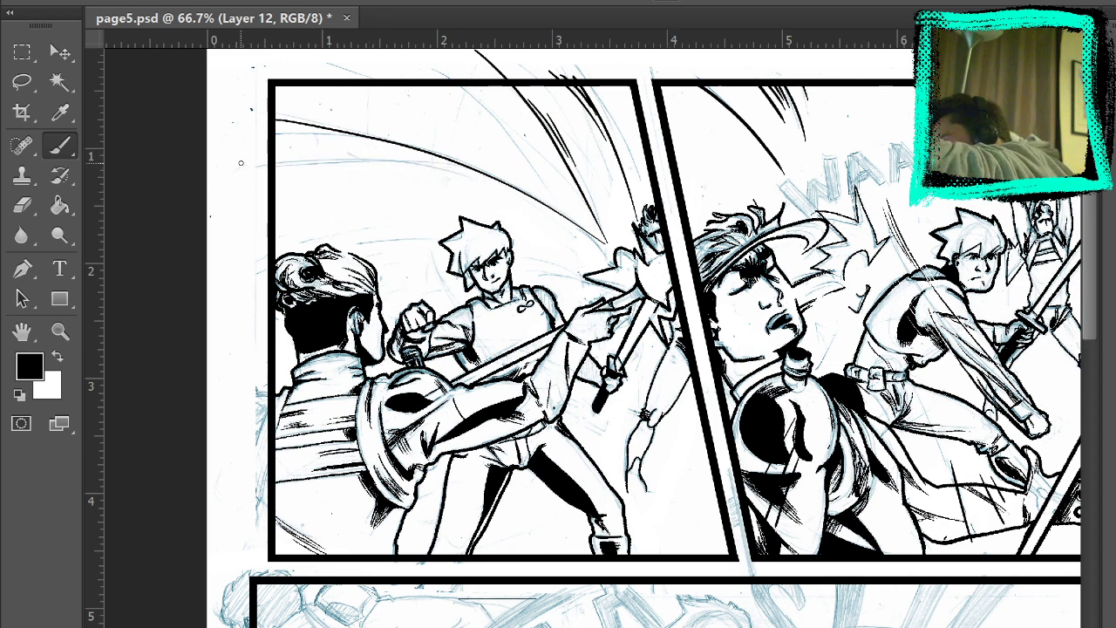
{"action": "left_click_drag", "start_coordinate": [241, 162], "coordinate": [506, 187]}
{"action": "left_click_drag", "start_coordinate": [582, 240], "coordinate": [492, 188]}
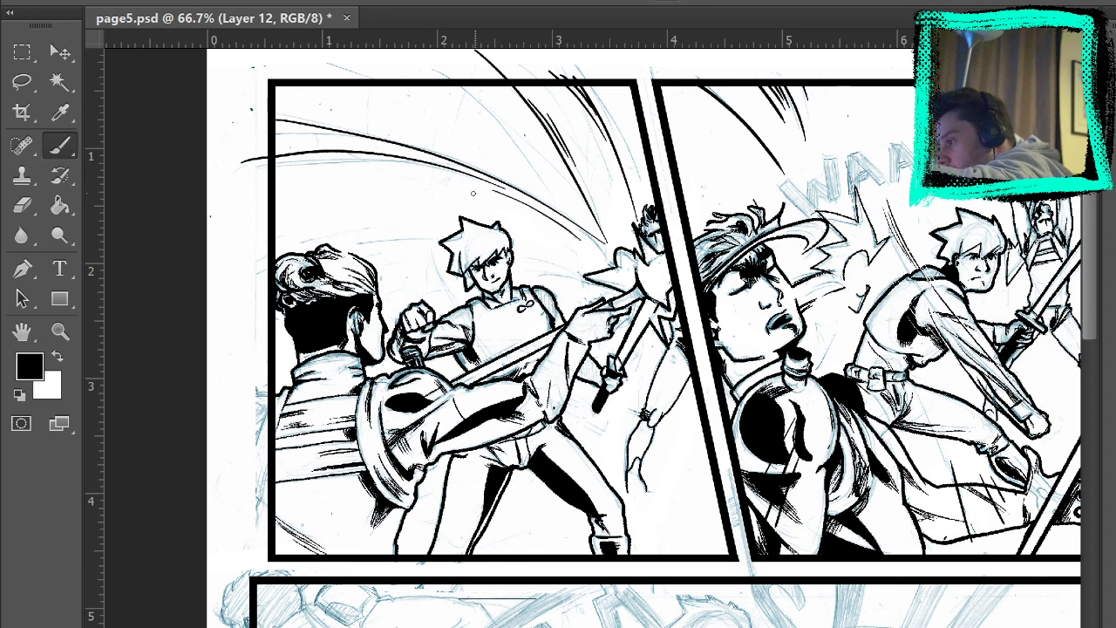
Ink a speed line across the central figure's head and curved motion strokes around the legs in the first panel's lower half.
{"action": "mouse_move", "coordinate": [361, 250]}
{"action": "left_mouse_down"}
{"action": "mouse_move", "coordinate": [439, 241]}
{"action": "mouse_move", "coordinate": [504, 281]}
{"action": "left_mouse_up"}
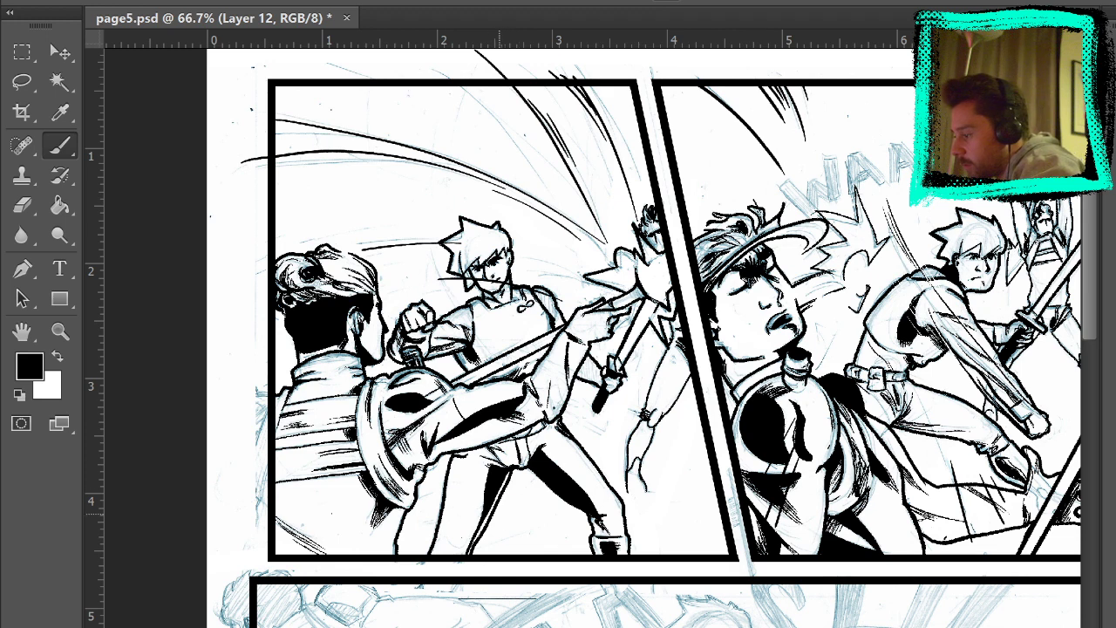
{"action": "left_click_drag", "start_coordinate": [565, 540], "coordinate": [619, 425]}
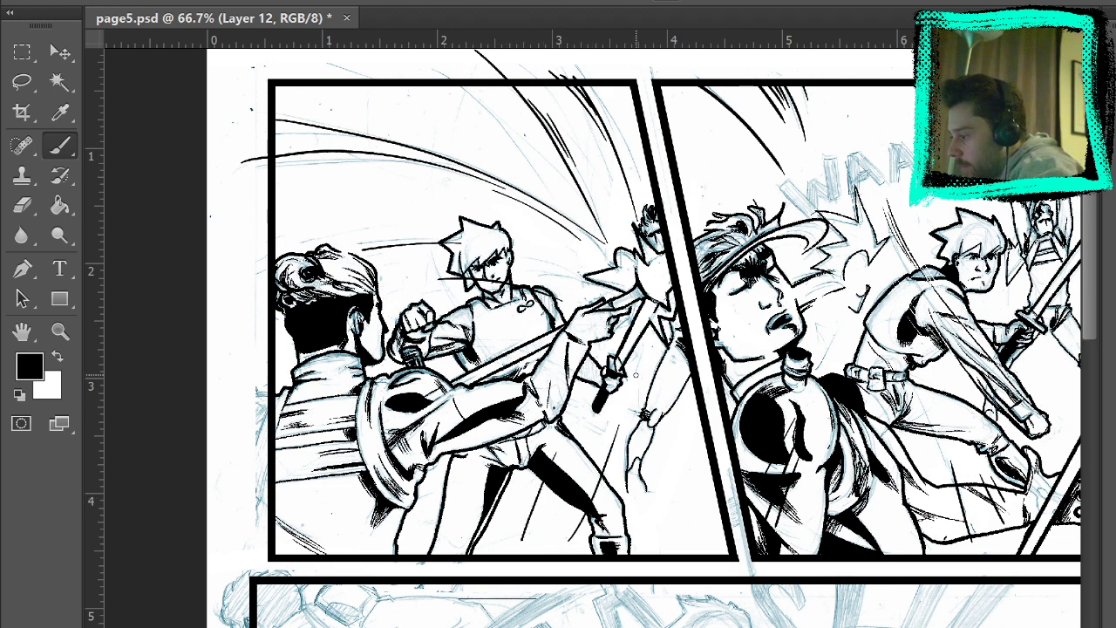
{"action": "left_click_drag", "start_coordinate": [692, 435], "coordinate": [635, 554]}
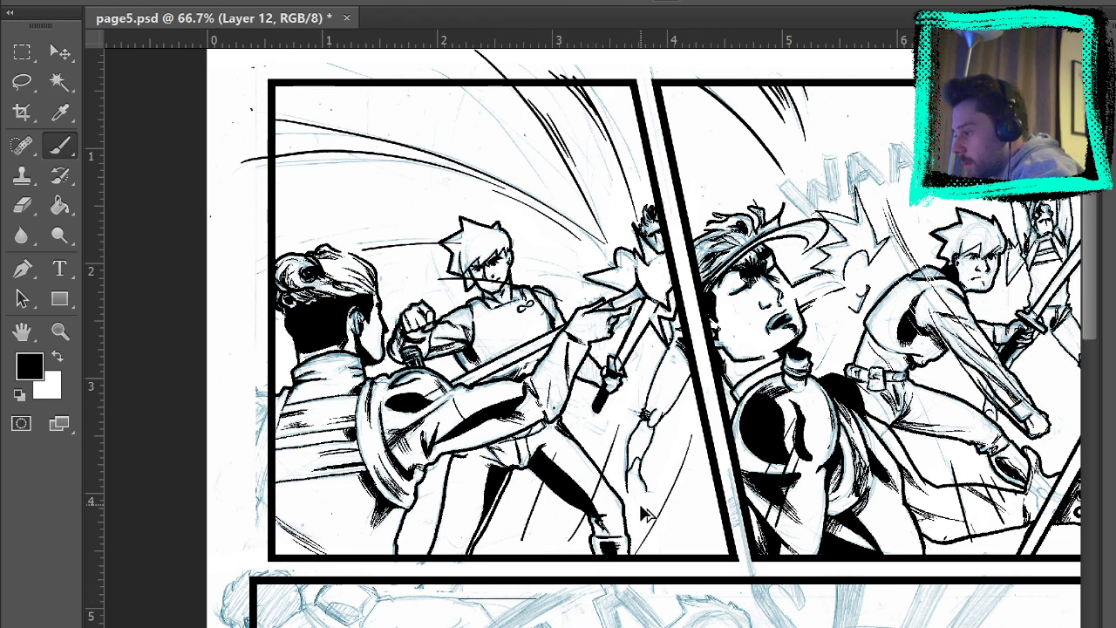
{"action": "key", "text": "ctrl+alt+z"}
{"action": "key", "text": "ctrl+alt+z"}
{"action": "mouse_move", "coordinate": [598, 514]}
{"action": "left_mouse_down"}
{"action": "mouse_move", "coordinate": [615, 431]}
{"action": "mouse_move", "coordinate": [705, 501]}
{"action": "mouse_move", "coordinate": [739, 565]}
{"action": "left_mouse_up"}
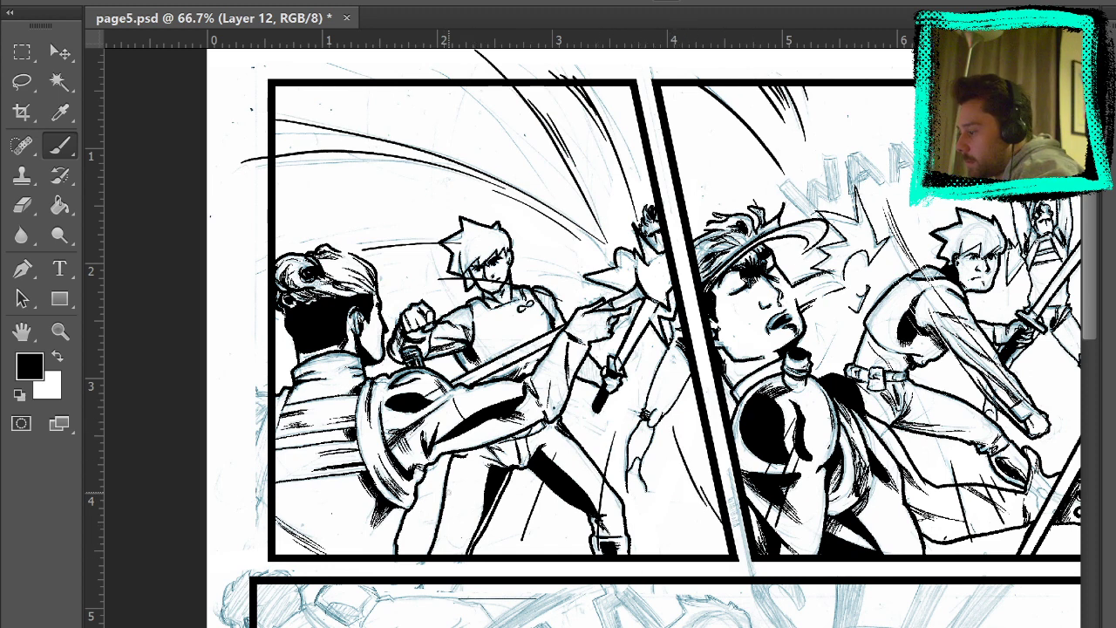
{"action": "mouse_move", "coordinate": [481, 459]}
{"action": "left_mouse_down"}
{"action": "mouse_move", "coordinate": [439, 530]}
{"action": "mouse_move", "coordinate": [417, 533]}
{"action": "left_mouse_up"}
{"action": "mouse_move", "coordinate": [447, 463]}
{"action": "left_mouse_down"}
{"action": "mouse_move", "coordinate": [404, 542]}
{"action": "mouse_move", "coordinate": [406, 527]}
{"action": "left_mouse_up"}
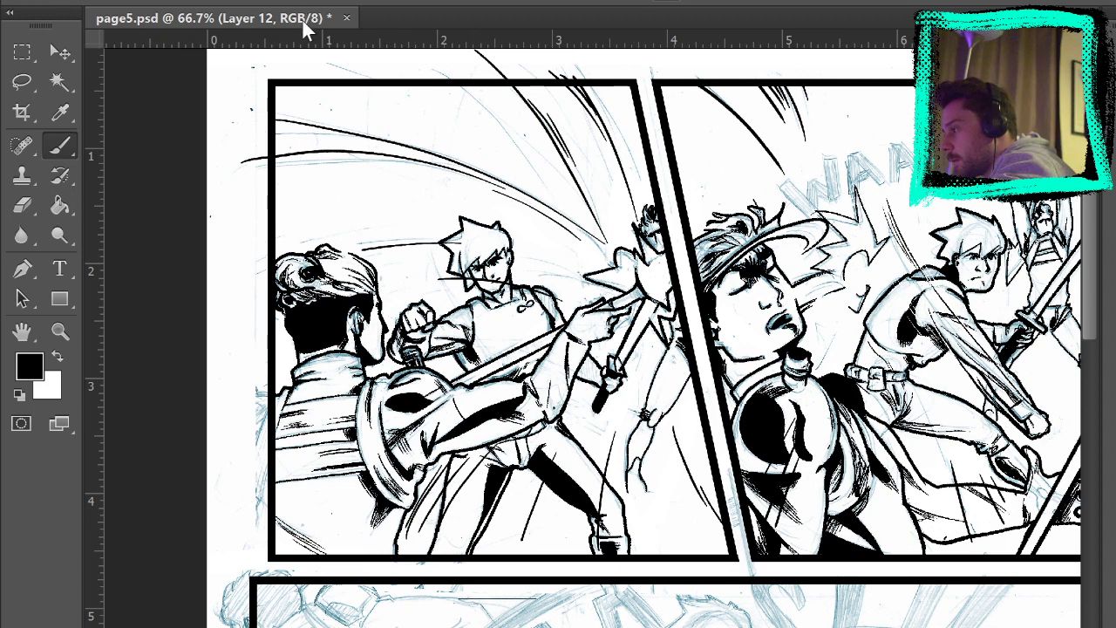
Fill the gaps between the first panel's upper speed lines with thin curved strokes, and check them without the sketch.
{"action": "left_click_drag", "start_coordinate": [572, 98], "coordinate": [631, 223]}
{"action": "left_click_drag", "start_coordinate": [578, 129], "coordinate": [628, 226]}
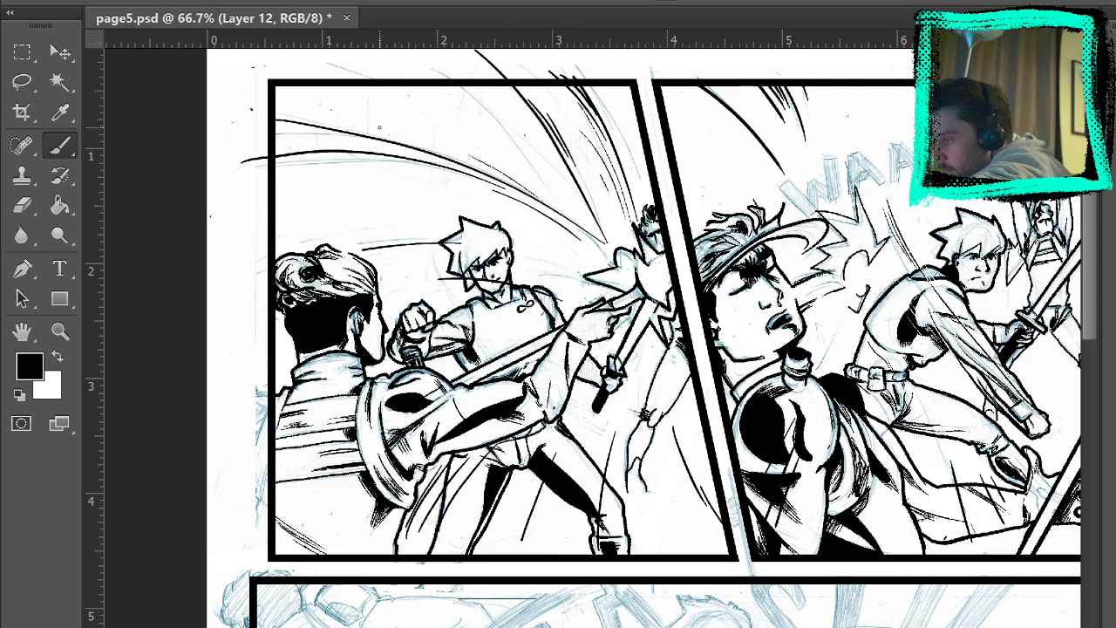
{"action": "left_click_drag", "start_coordinate": [438, 143], "coordinate": [555, 218]}
{"action": "left_click_drag", "start_coordinate": [361, 93], "coordinate": [519, 169]}
{"action": "left_click_drag", "start_coordinate": [405, 86], "coordinate": [525, 165]}
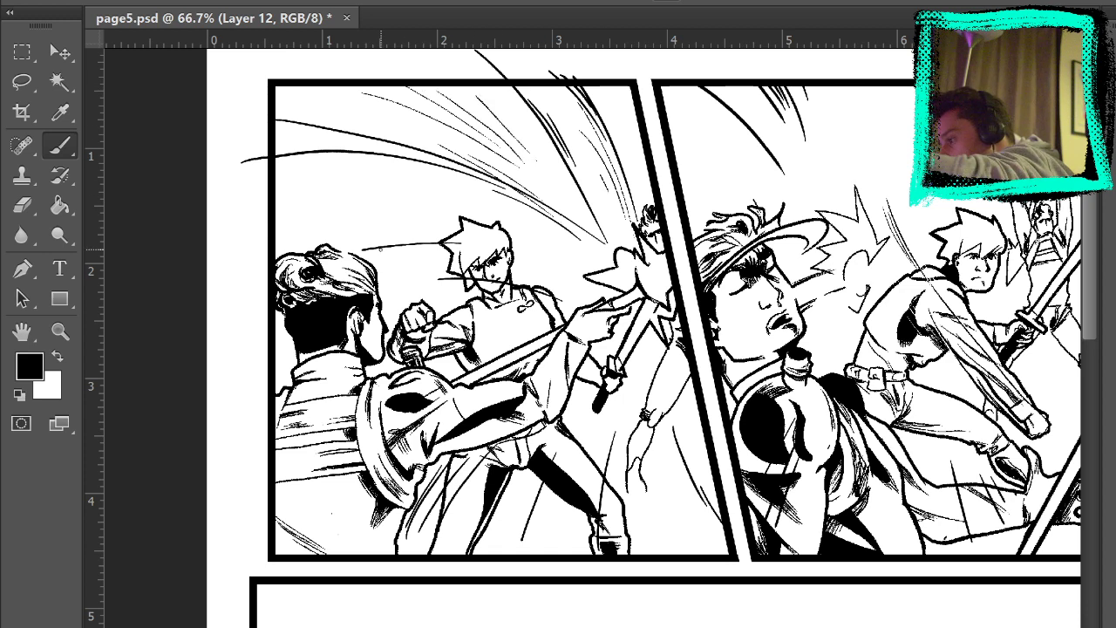
Ink thin motion streaks across the central figure's head and torso and the foreground figure's collar.
{"action": "mouse_move", "coordinate": [381, 249]}
{"action": "left_mouse_down"}
{"action": "mouse_move", "coordinate": [521, 261]}
{"action": "mouse_move", "coordinate": [580, 292]}
{"action": "left_mouse_up"}
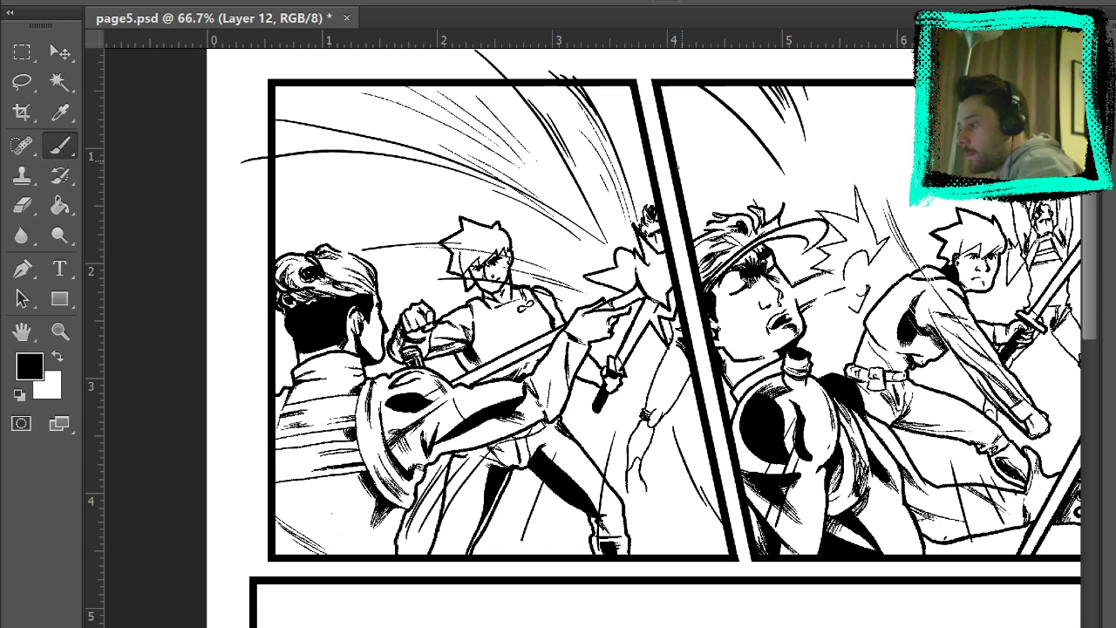
{"action": "left_click_drag", "start_coordinate": [286, 413], "coordinate": [358, 356]}
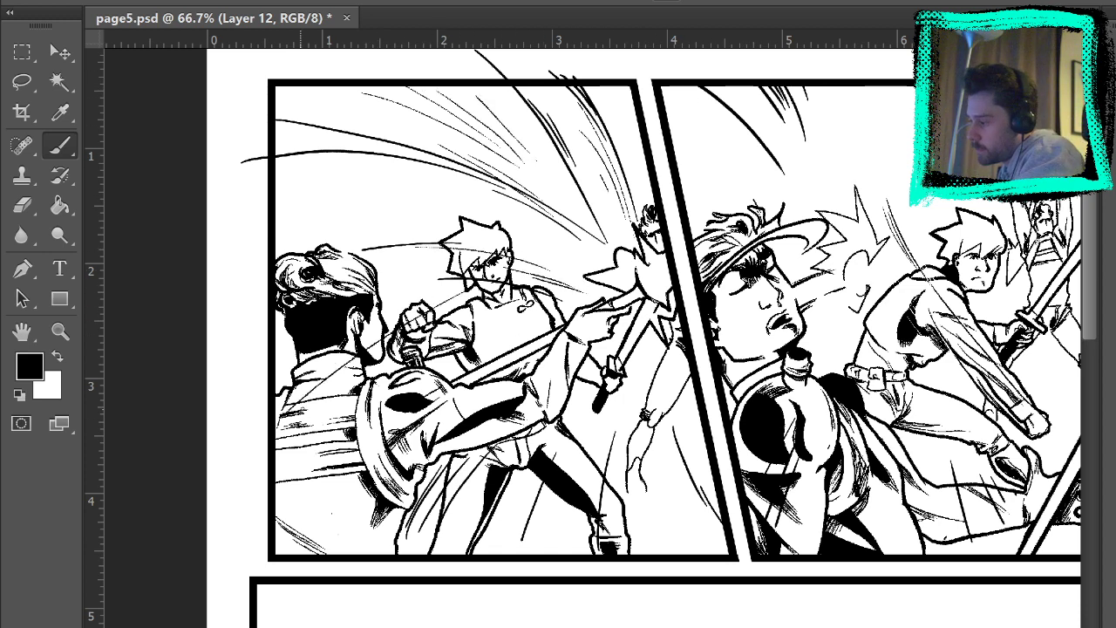
{"action": "left_click_drag", "start_coordinate": [321, 396], "coordinate": [483, 302]}
{"action": "left_click_drag", "start_coordinate": [421, 350], "coordinate": [524, 298]}
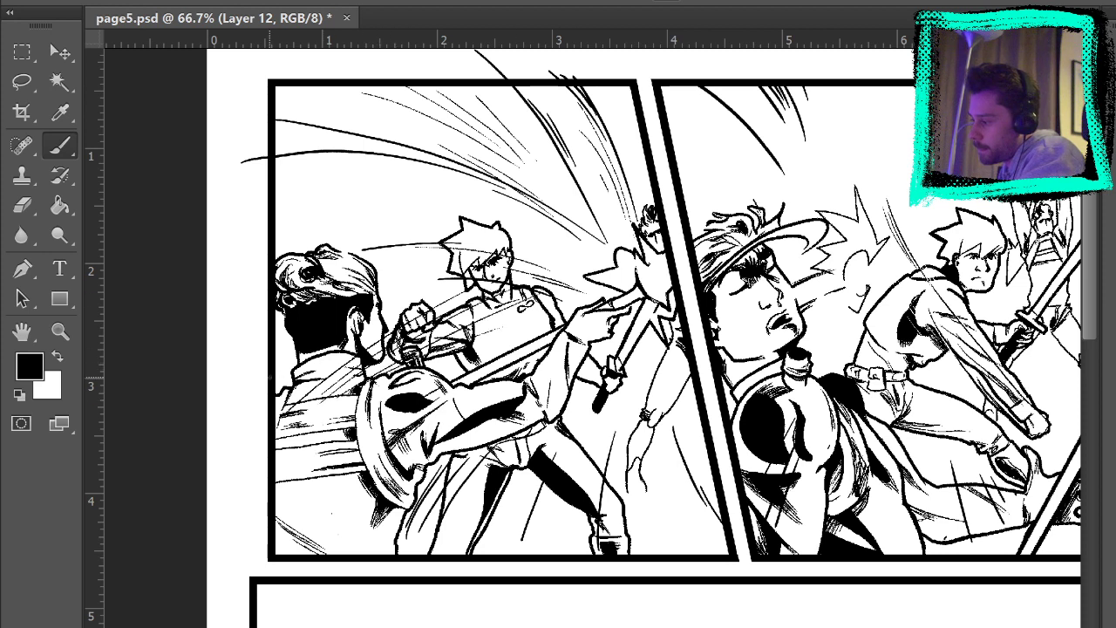
Ink long diagonal motion streaks behind the central figure's legs and curved streaks beside the first panel's slanted border.
{"action": "left_click_drag", "start_coordinate": [580, 410], "coordinate": [537, 539]}
{"action": "left_click_drag", "start_coordinate": [592, 413], "coordinate": [547, 538]}
{"action": "left_click_drag", "start_coordinate": [597, 408], "coordinate": [558, 554]}
{"action": "left_click_drag", "start_coordinate": [699, 431], "coordinate": [675, 485]}
{"action": "mouse_move", "coordinate": [711, 375]}
{"action": "left_mouse_down"}
{"action": "mouse_move", "coordinate": [673, 479]}
{"action": "mouse_move", "coordinate": [680, 438]}
{"action": "left_mouse_up"}
Dim the figure line art and erase the motion streaks crossing the foreground figure's head, collar and jaw.
{"action": "key", "text": "e"}
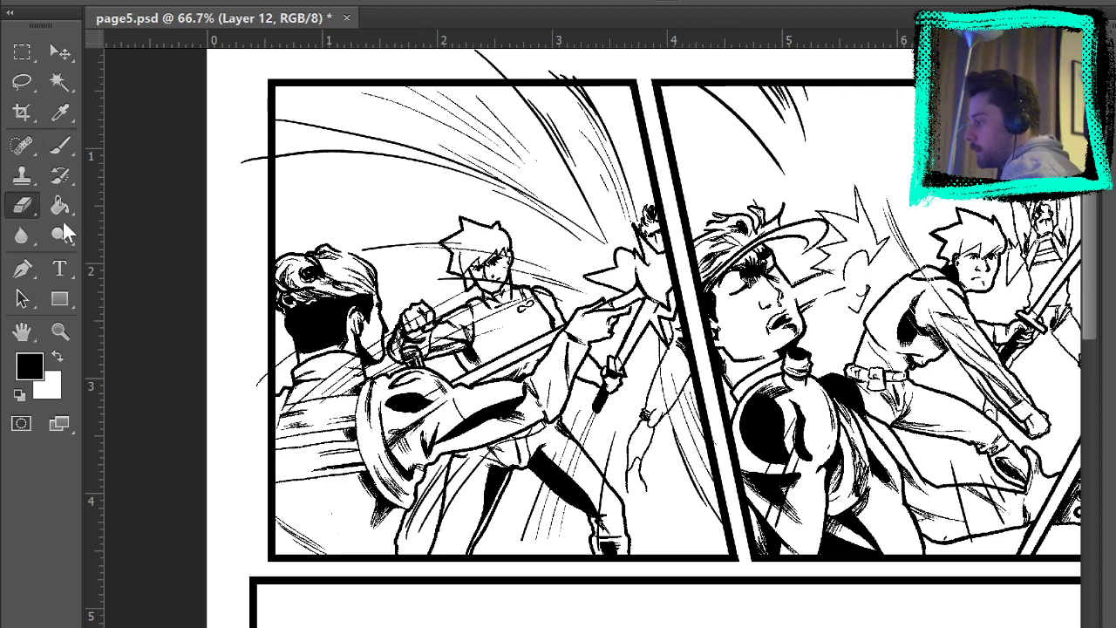
{"action": "left_click", "coordinate": [59, 331]}
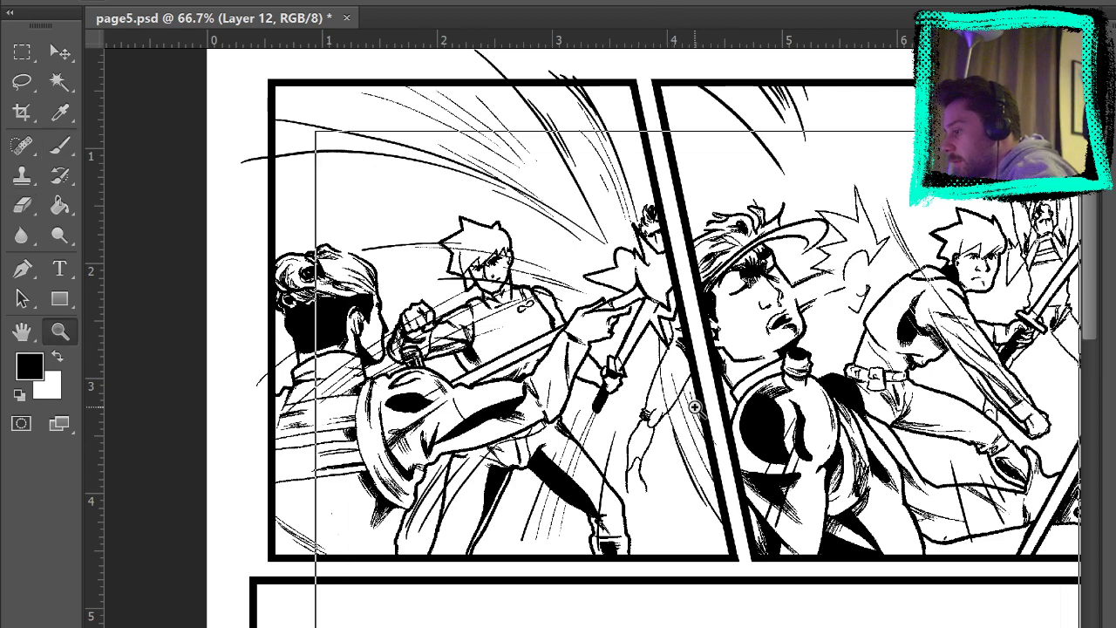
{"action": "double_click", "coordinate": [60, 331]}
{"action": "key", "text": "e"}
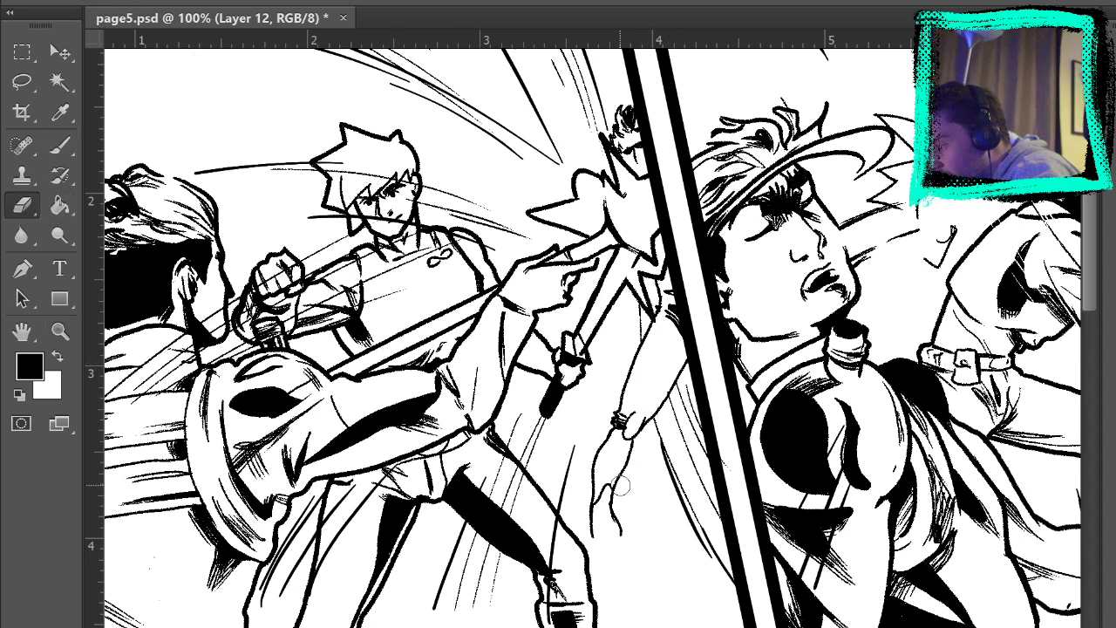
{"action": "left_click_drag", "start_coordinate": [513, 297], "coordinate": [695, 190]}
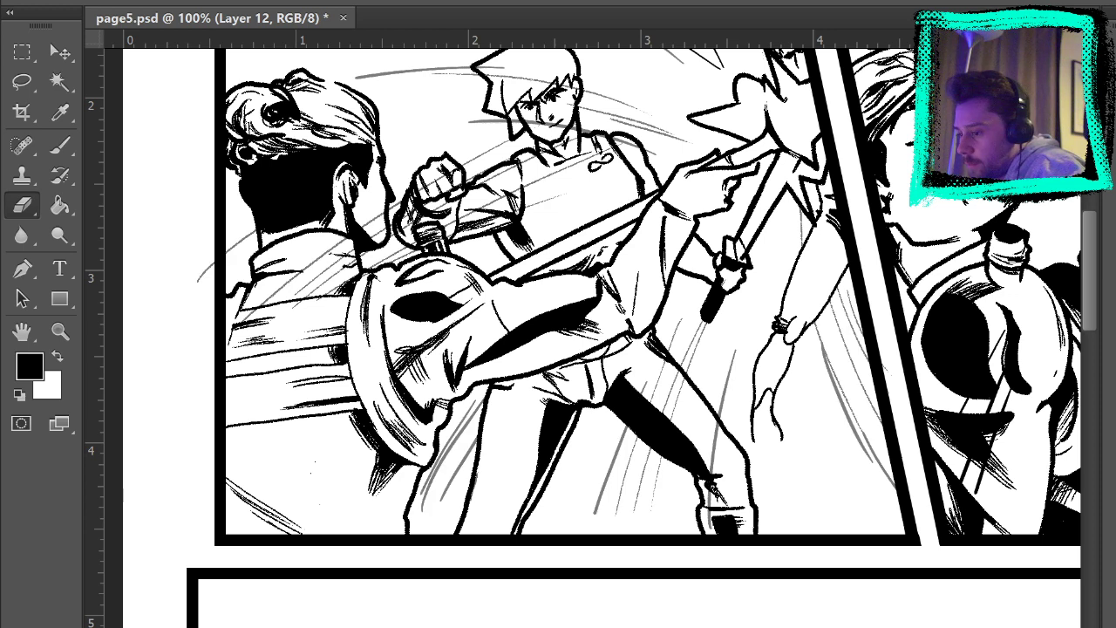
{"action": "key", "text": "ctrl+z"}
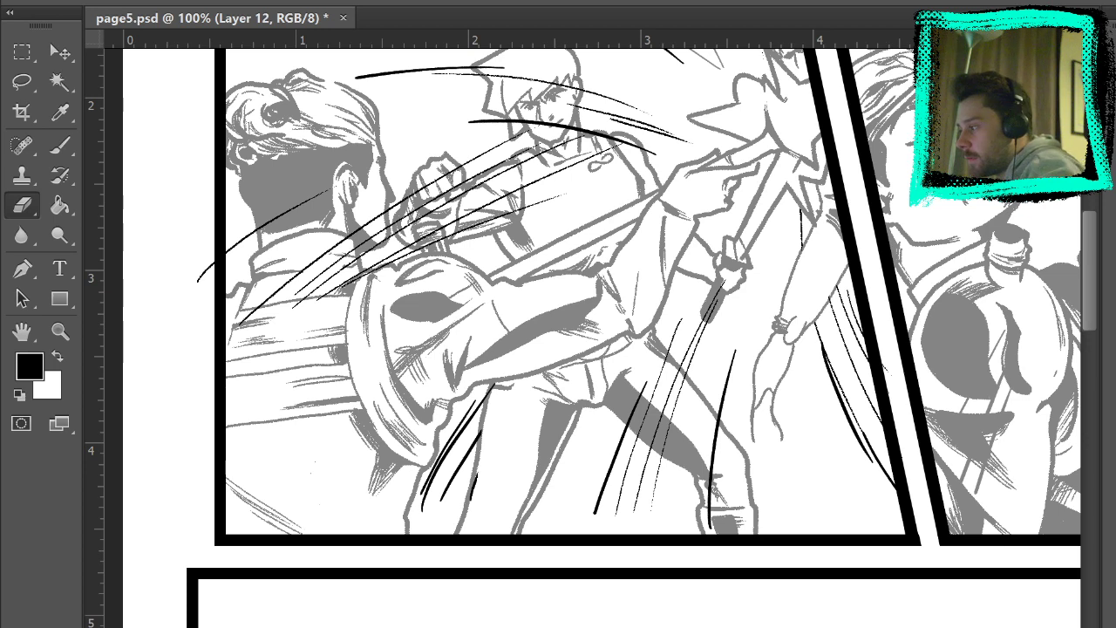
{"action": "mouse_move", "coordinate": [282, 217]}
{"action": "left_mouse_down"}
{"action": "mouse_move", "coordinate": [319, 193]}
{"action": "mouse_move", "coordinate": [333, 285]}
{"action": "mouse_move", "coordinate": [340, 228]}
{"action": "mouse_move", "coordinate": [345, 263]}
{"action": "mouse_move", "coordinate": [342, 228]}
{"action": "mouse_move", "coordinate": [339, 251]}
{"action": "mouse_move", "coordinate": [339, 231]}
{"action": "mouse_move", "coordinate": [249, 320]}
{"action": "left_mouse_up"}
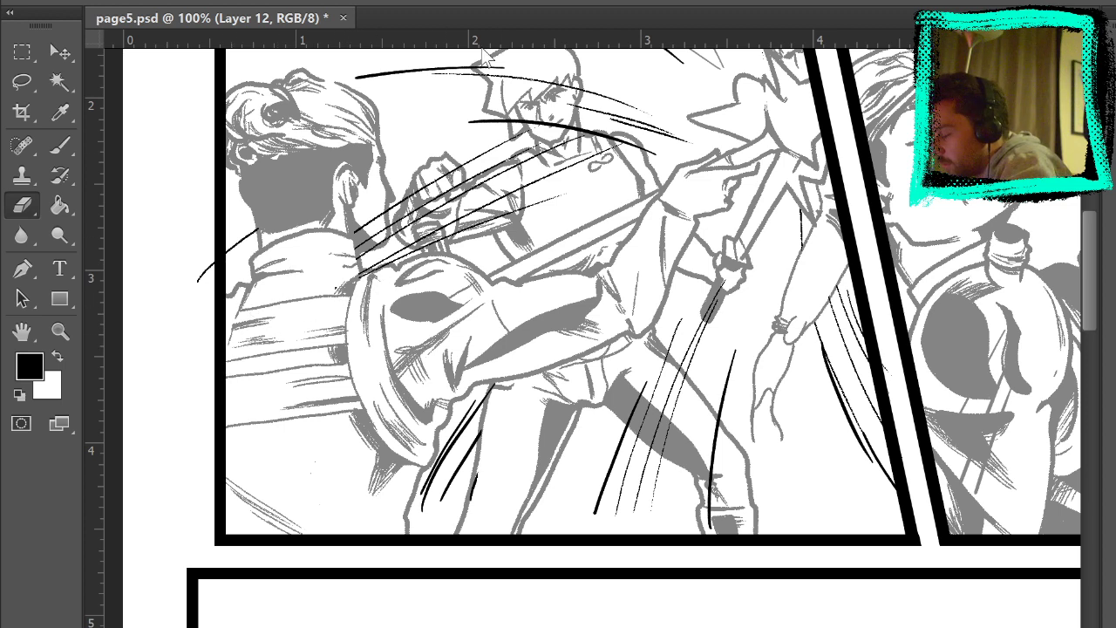
{"action": "left_click_drag", "start_coordinate": [370, 230], "coordinate": [373, 218]}
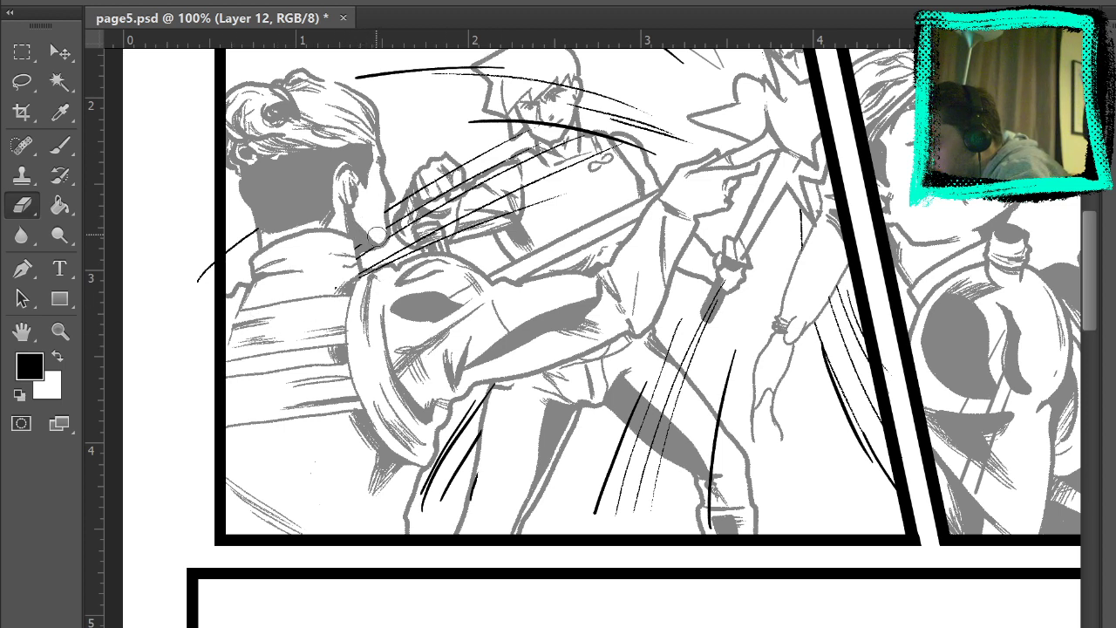
Erase the streaks crossing the central figure's arms, torso, head and legs, and restore the figure line art to full opacity.
{"action": "mouse_move", "coordinate": [432, 188]}
{"action": "left_mouse_down"}
{"action": "mouse_move", "coordinate": [414, 218]}
{"action": "mouse_move", "coordinate": [410, 205]}
{"action": "mouse_move", "coordinate": [405, 228]}
{"action": "mouse_move", "coordinate": [429, 233]}
{"action": "mouse_move", "coordinate": [450, 220]}
{"action": "mouse_move", "coordinate": [452, 188]}
{"action": "mouse_move", "coordinate": [442, 188]}
{"action": "mouse_move", "coordinate": [495, 189]}
{"action": "mouse_move", "coordinate": [532, 171]}
{"action": "mouse_move", "coordinate": [462, 223]}
{"action": "mouse_move", "coordinate": [571, 196]}
{"action": "mouse_move", "coordinate": [531, 189]}
{"action": "mouse_move", "coordinate": [602, 152]}
{"action": "mouse_move", "coordinate": [570, 163]}
{"action": "mouse_move", "coordinate": [551, 146]}
{"action": "mouse_move", "coordinate": [537, 157]}
{"action": "mouse_move", "coordinate": [541, 124]}
{"action": "mouse_move", "coordinate": [522, 116]}
{"action": "left_mouse_up"}
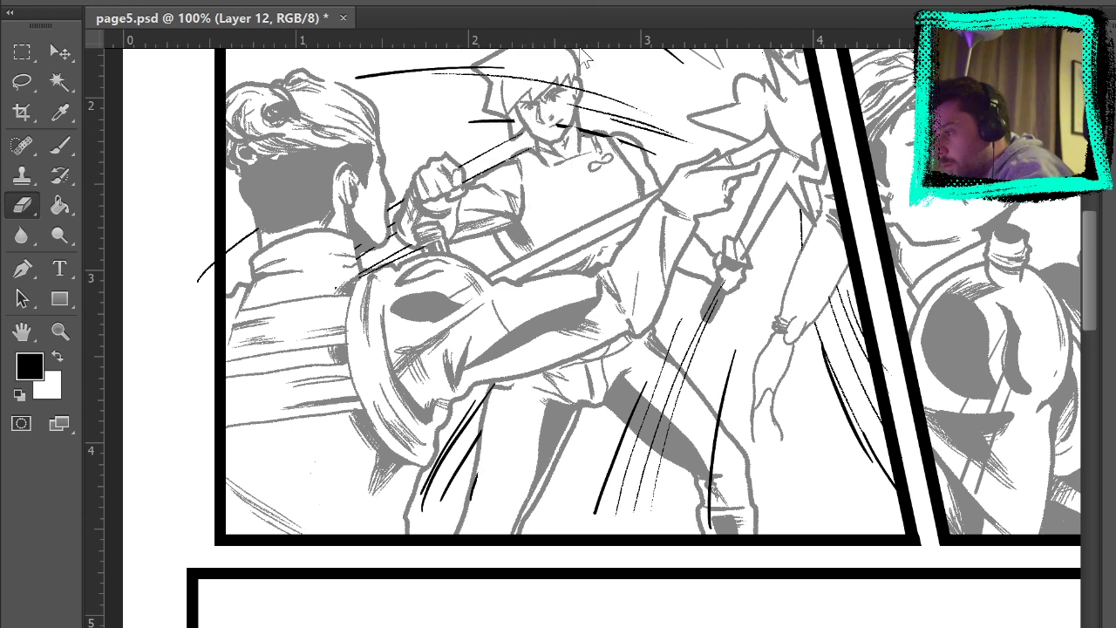
{"action": "mouse_move", "coordinate": [578, 217]}
{"action": "left_mouse_down"}
{"action": "mouse_move", "coordinate": [584, 285]}
{"action": "mouse_move", "coordinate": [612, 265]}
{"action": "mouse_move", "coordinate": [645, 273]}
{"action": "mouse_move", "coordinate": [655, 303]}
{"action": "left_mouse_up"}
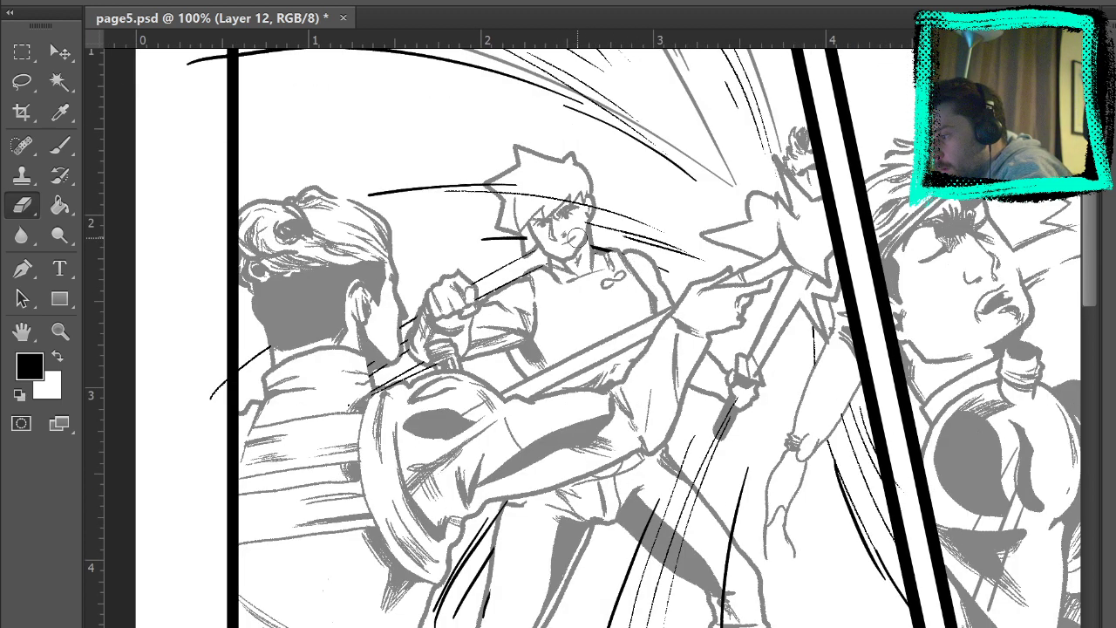
{"action": "left_click_drag", "start_coordinate": [582, 215], "coordinate": [505, 189]}
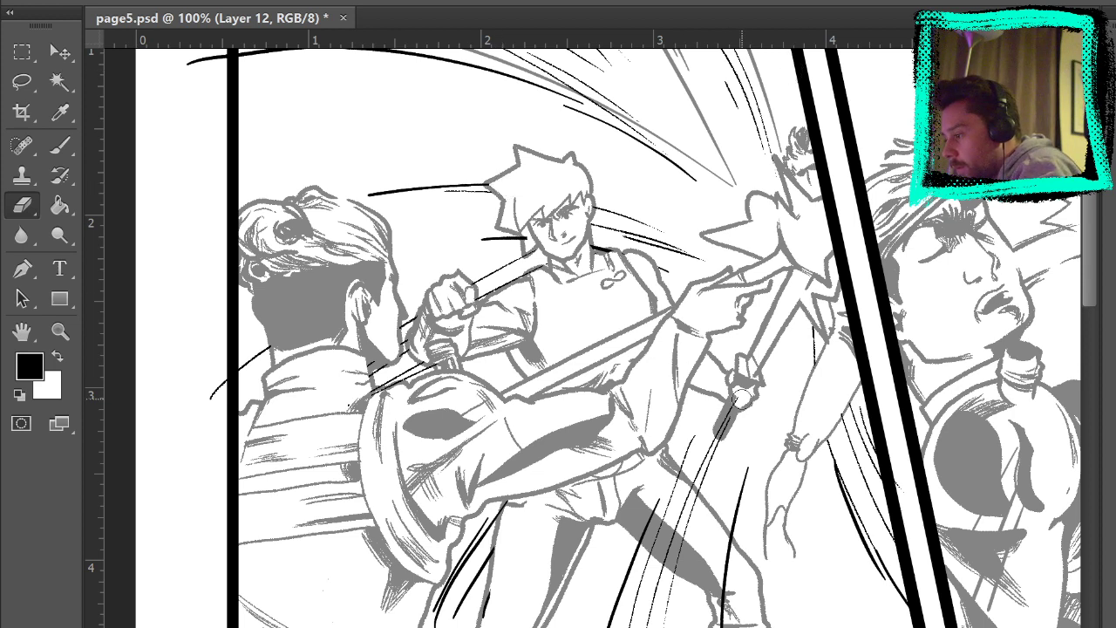
{"action": "mouse_move", "coordinate": [705, 510]}
{"action": "left_mouse_down"}
{"action": "mouse_move", "coordinate": [730, 380]}
{"action": "mouse_move", "coordinate": [697, 343]}
{"action": "mouse_move", "coordinate": [730, 410]}
{"action": "mouse_move", "coordinate": [713, 420]}
{"action": "mouse_move", "coordinate": [758, 494]}
{"action": "mouse_move", "coordinate": [752, 421]}
{"action": "mouse_move", "coordinate": [755, 490]}
{"action": "left_mouse_up"}
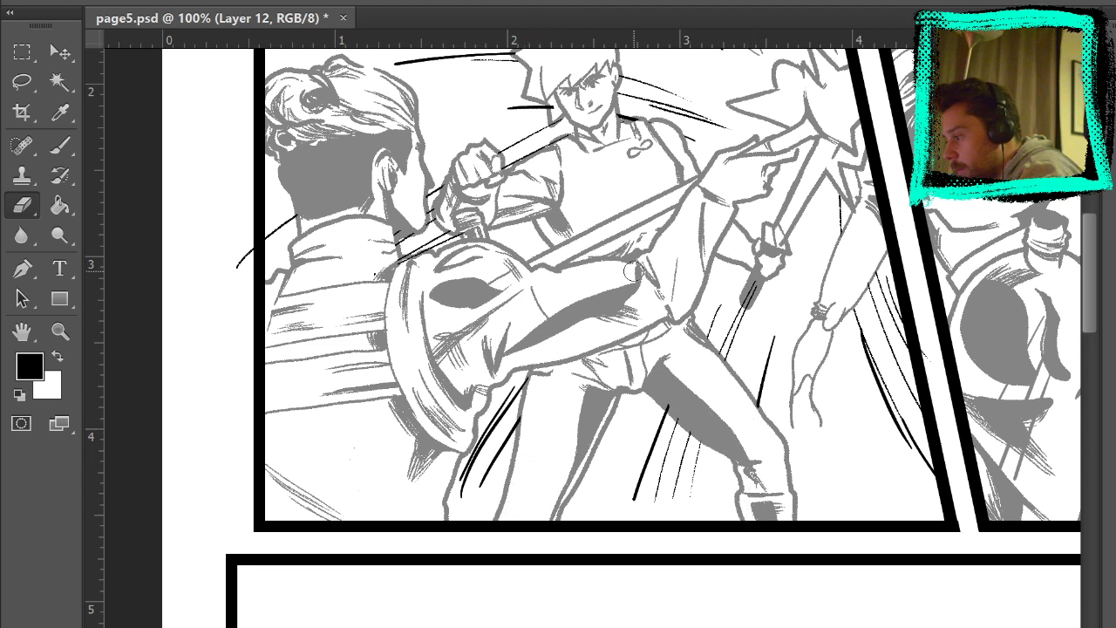
{"action": "scroll", "coordinate": [537, 388], "scroll_direction": "up", "scroll_amount": 3}
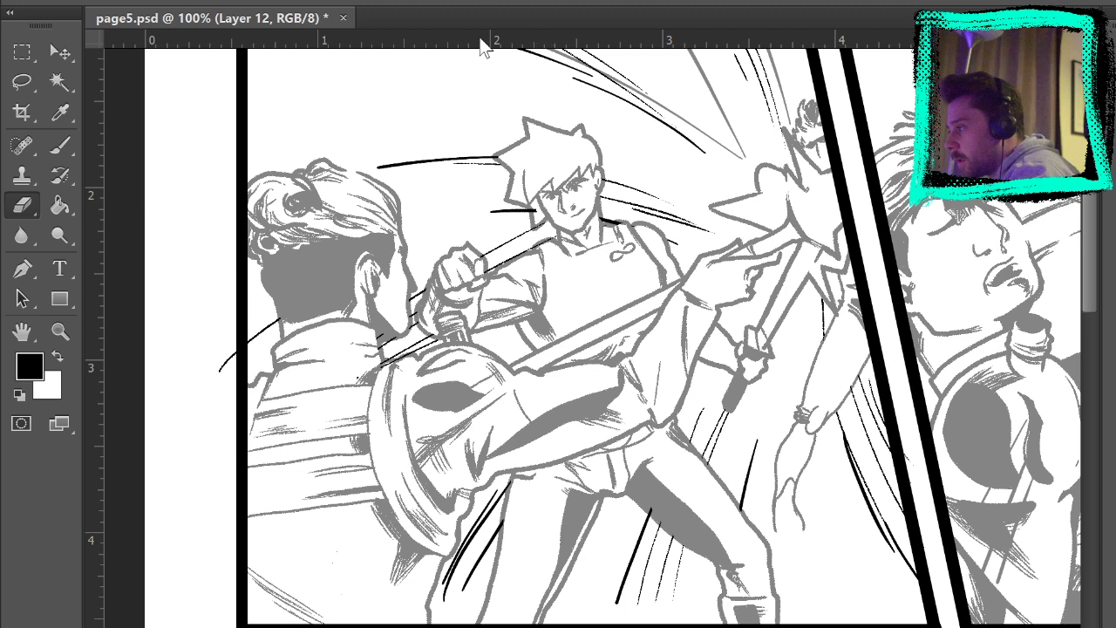
{"action": "key", "text": "ctrl+0"}
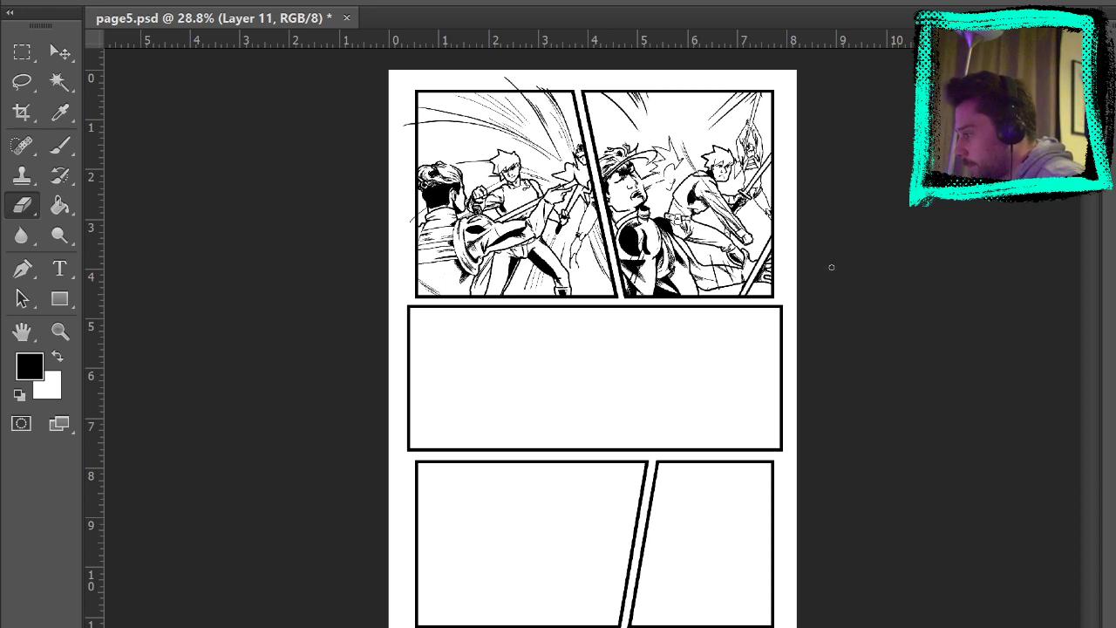
Clear the speed-line ends overshooting the first panel's left border with a rectangular selection over the page margin.
{"action": "left_click", "coordinate": [22, 51]}
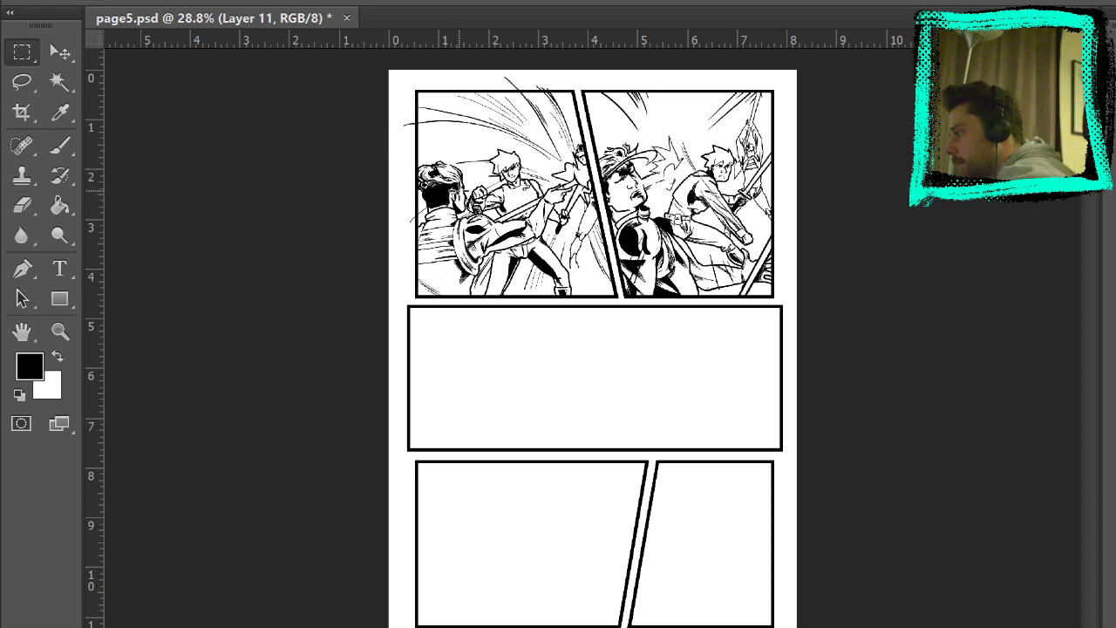
{"action": "left_click_drag", "start_coordinate": [397, 156], "coordinate": [416, 301]}
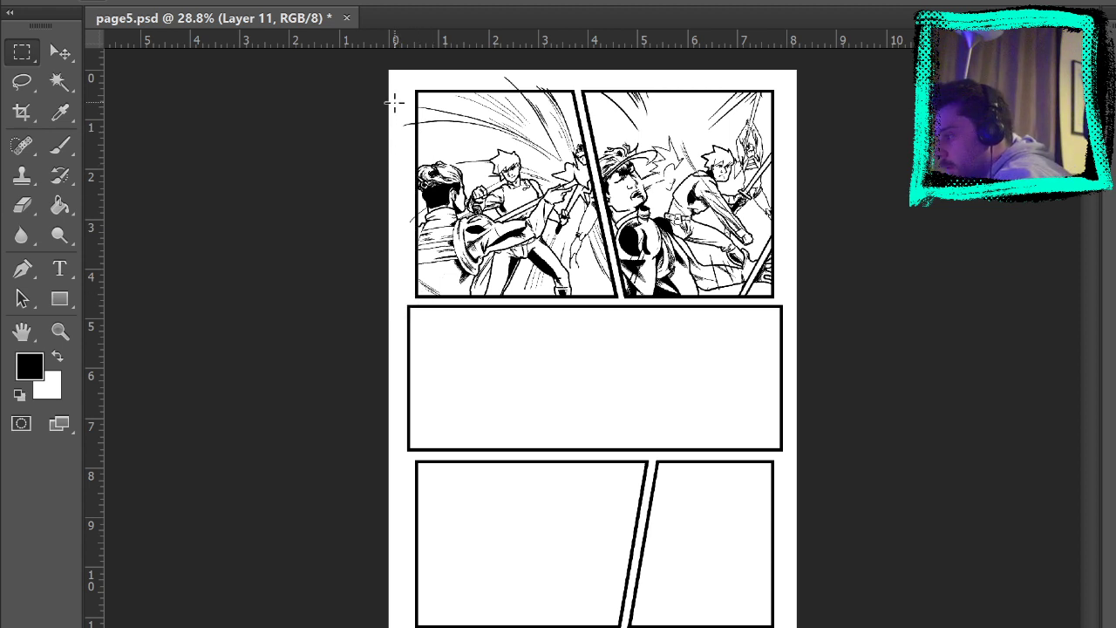
{"action": "left_click_drag", "start_coordinate": [388, 72], "coordinate": [418, 347]}
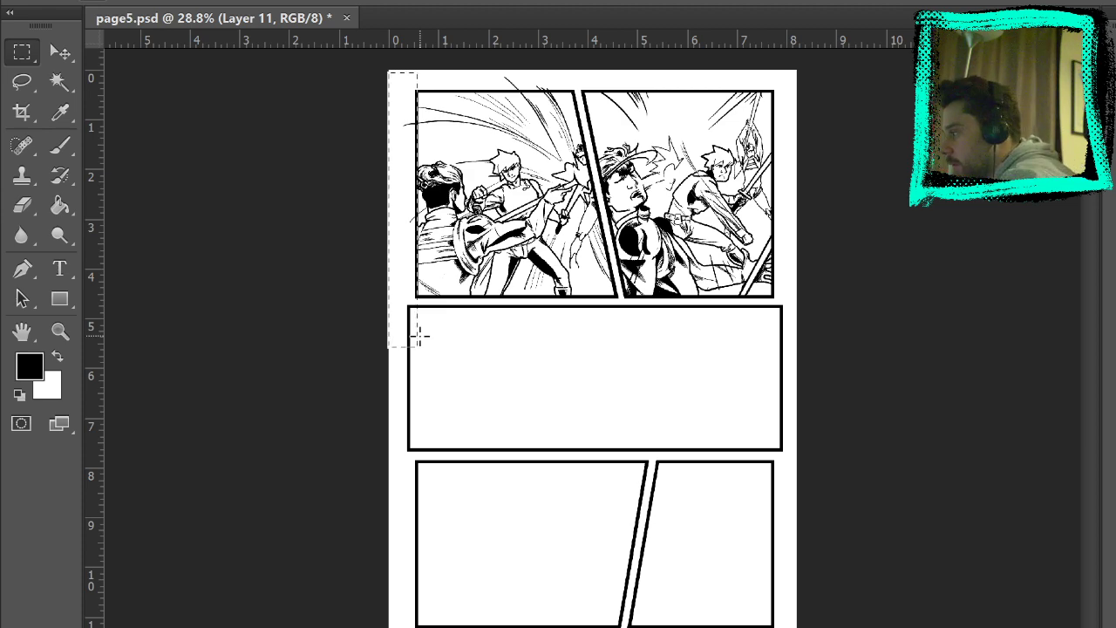
{"action": "left_click", "coordinate": [59, 332]}
{"action": "left_click", "coordinate": [516, 139]}
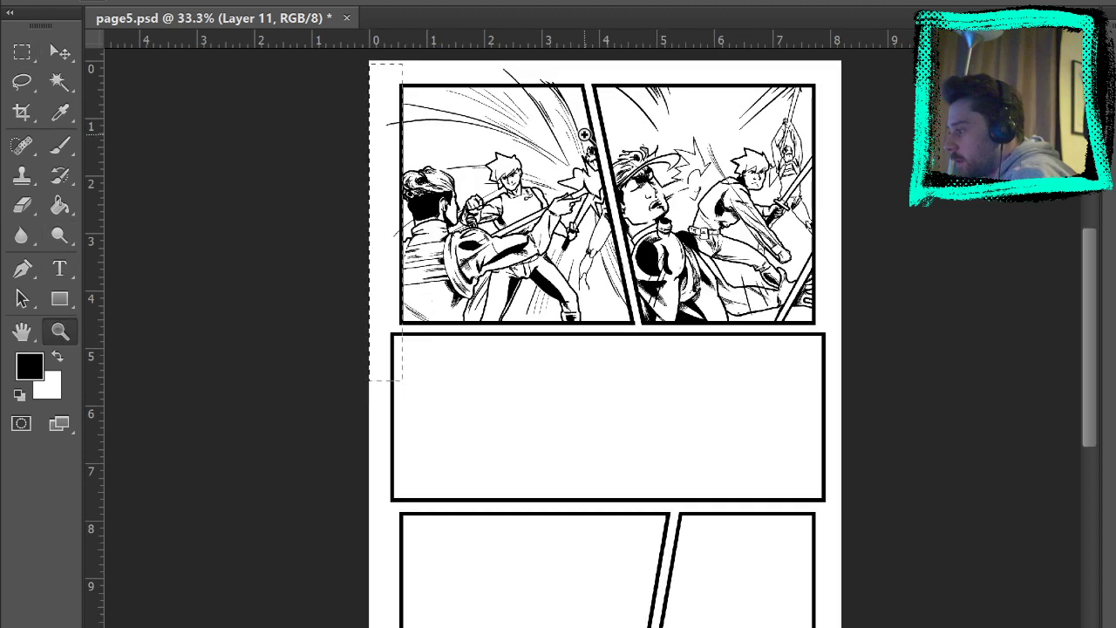
{"action": "left_click", "coordinate": [600, 122]}
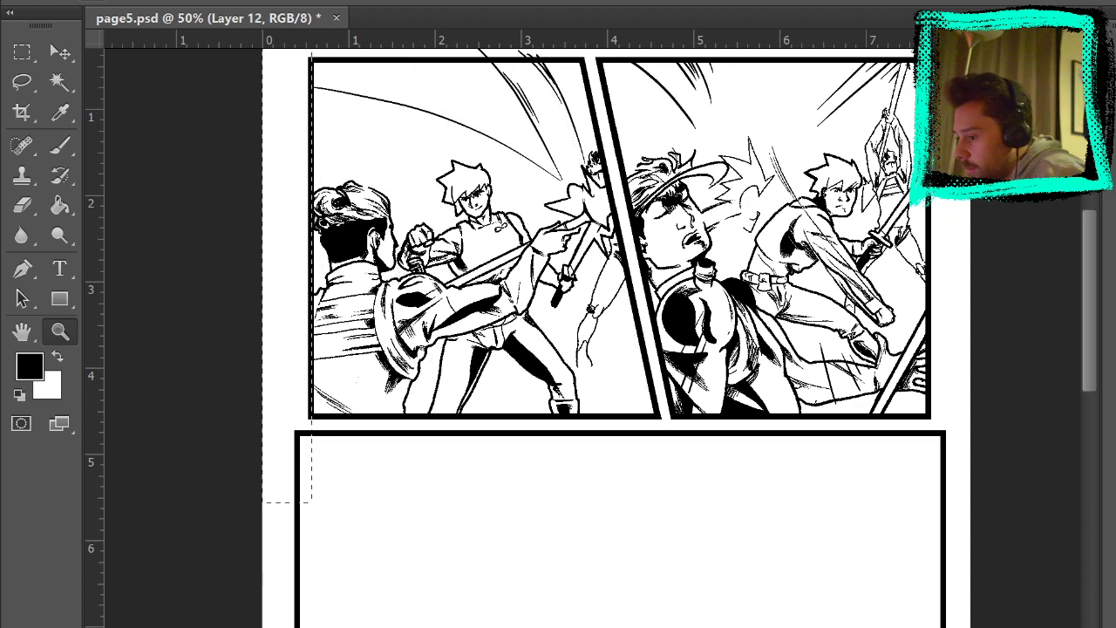
{"action": "key", "text": "ctrl+z"}
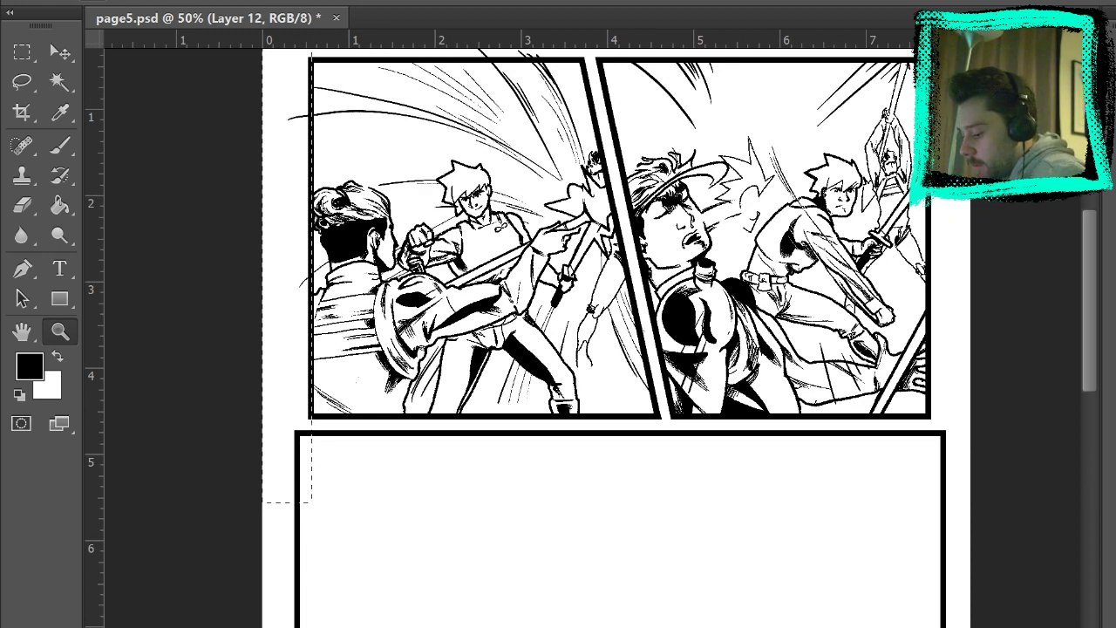
{"action": "left_click", "coordinate": [648, 323]}
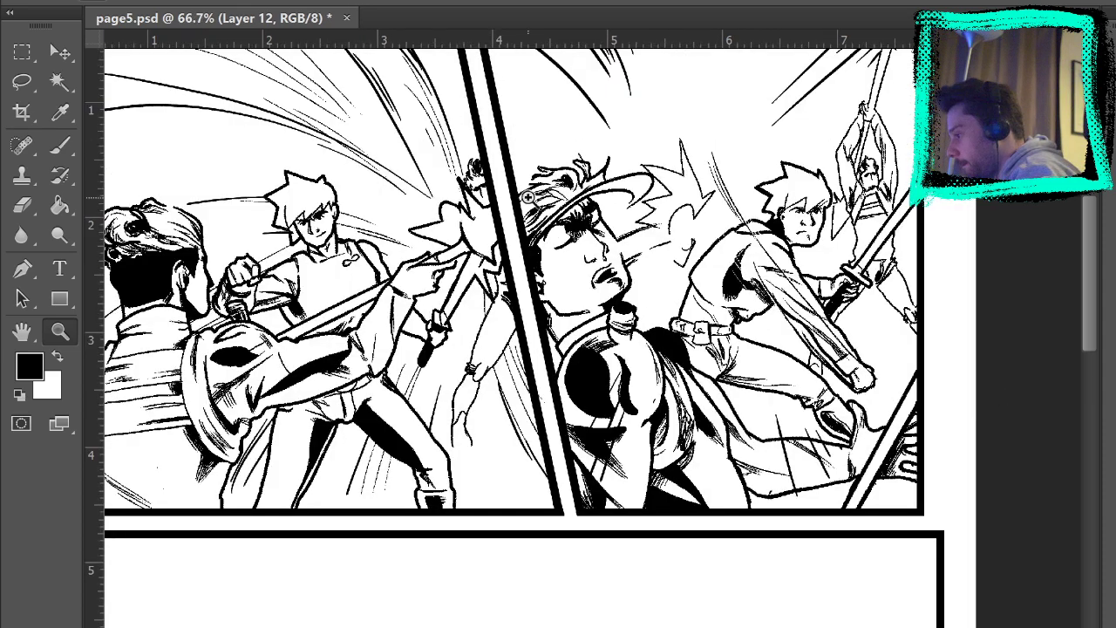
{"action": "left_click_drag", "start_coordinate": [558, 294], "coordinate": [815, 516]}
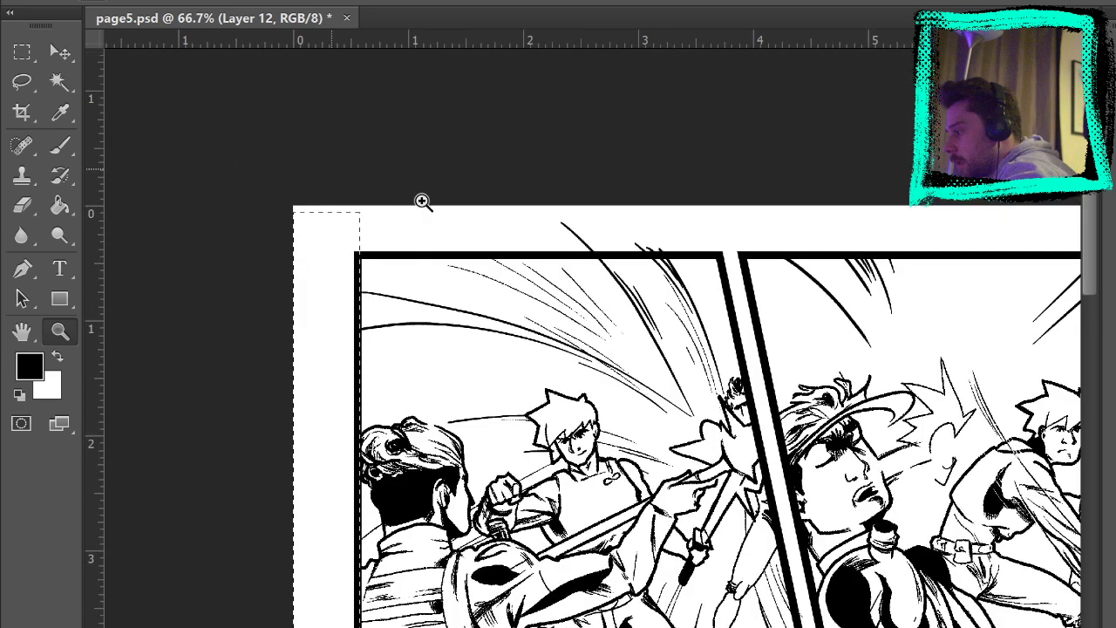
{"action": "left_click_drag", "start_coordinate": [635, 217], "coordinate": [281, 141]}
{"action": "key", "text": "m"}
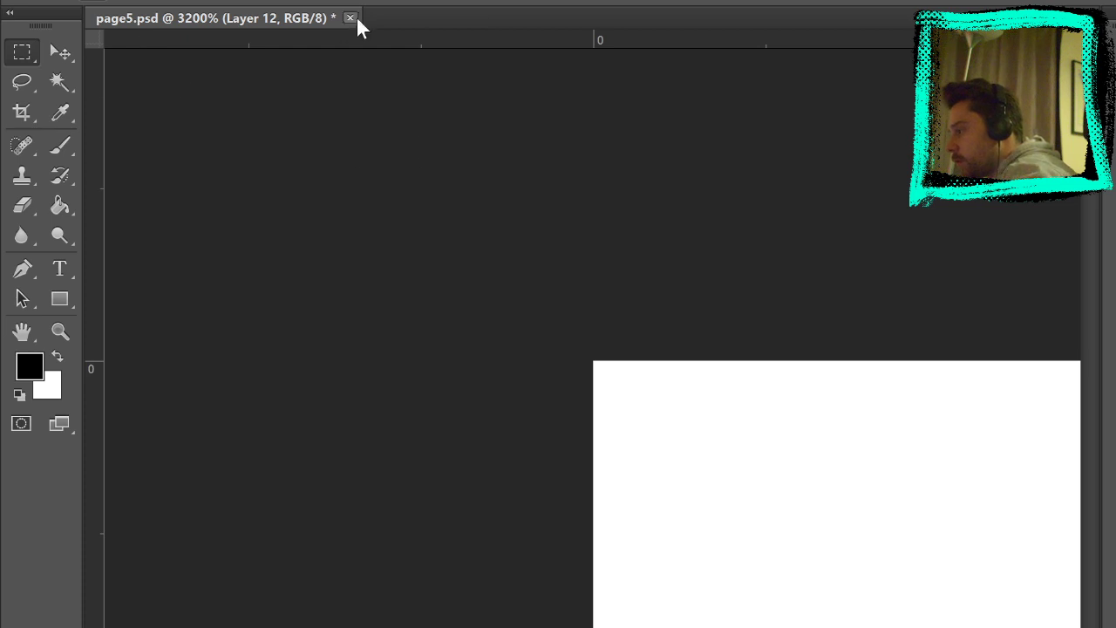
{"action": "key", "text": "ctrl+0"}
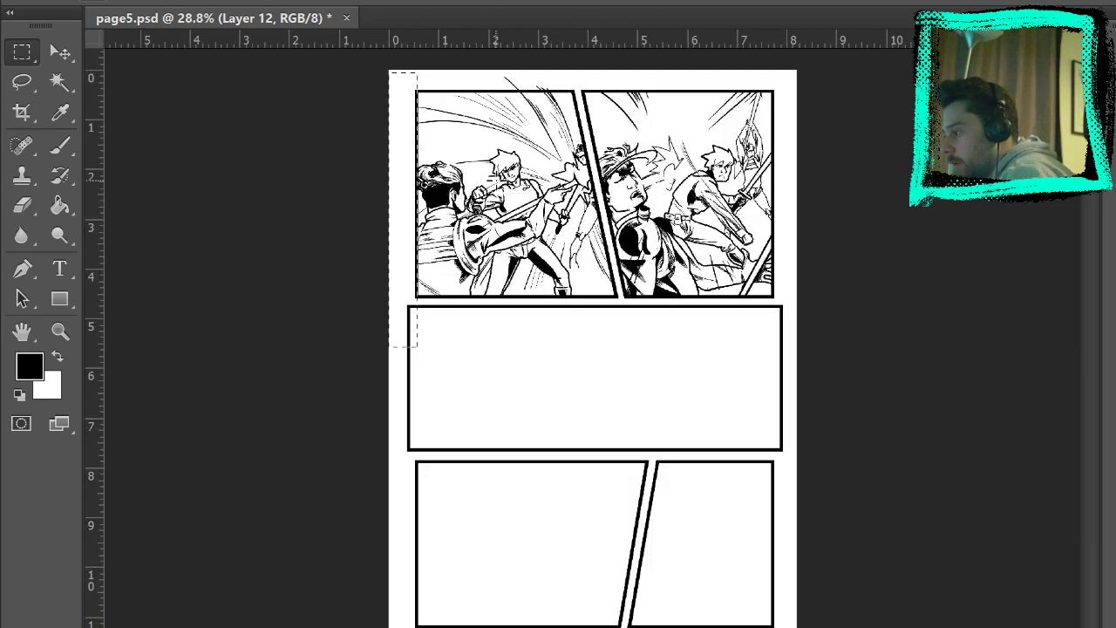
Clear the speed-line ends above the panels' upper border with a rectangular selection across the page margin, and deselect.
{"action": "left_click_drag", "start_coordinate": [381, 50], "coordinate": [810, 92]}
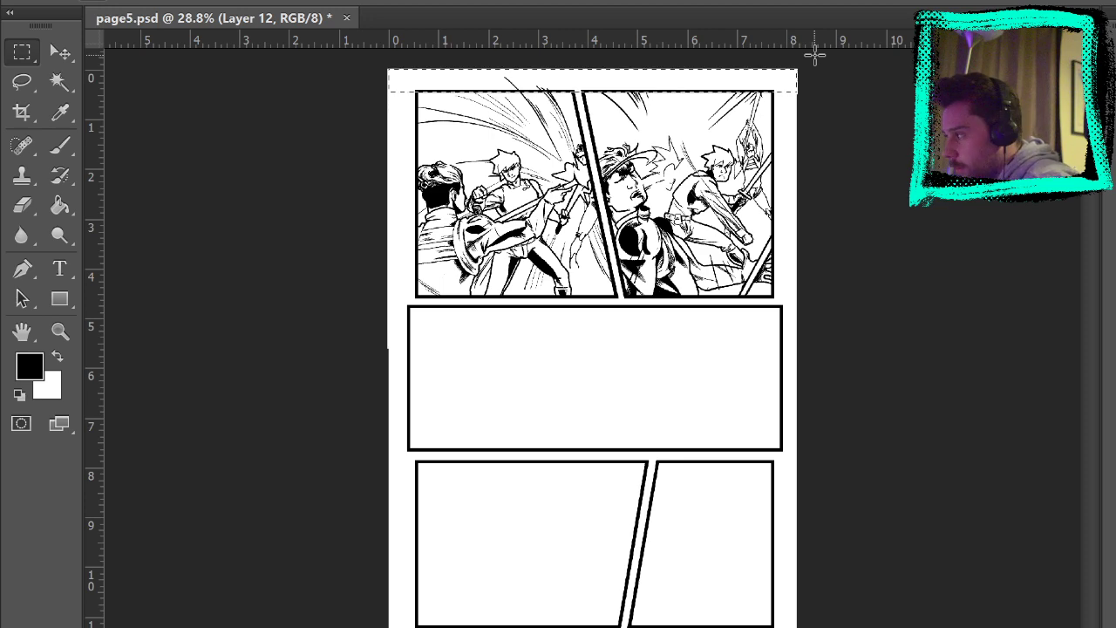
{"action": "key", "text": "ctrl+d"}
Erase the leftover motion streak beside the central figure's raised arm in the first panel.
{"action": "left_click", "coordinate": [60, 331]}
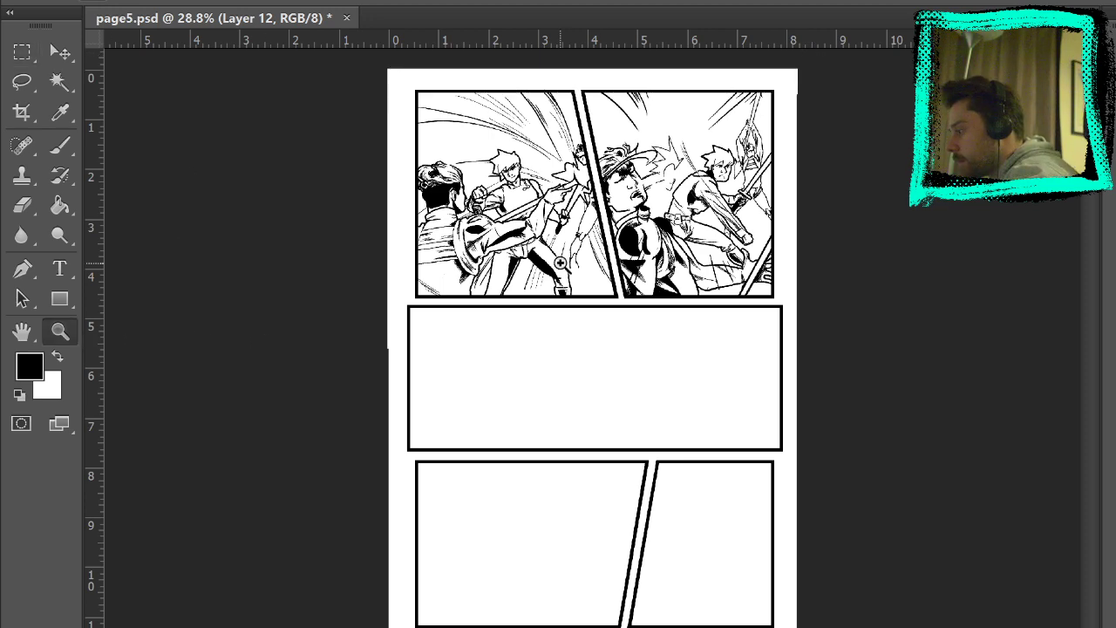
{"action": "left_click", "coordinate": [666, 192]}
{"action": "left_click", "coordinate": [729, 166]}
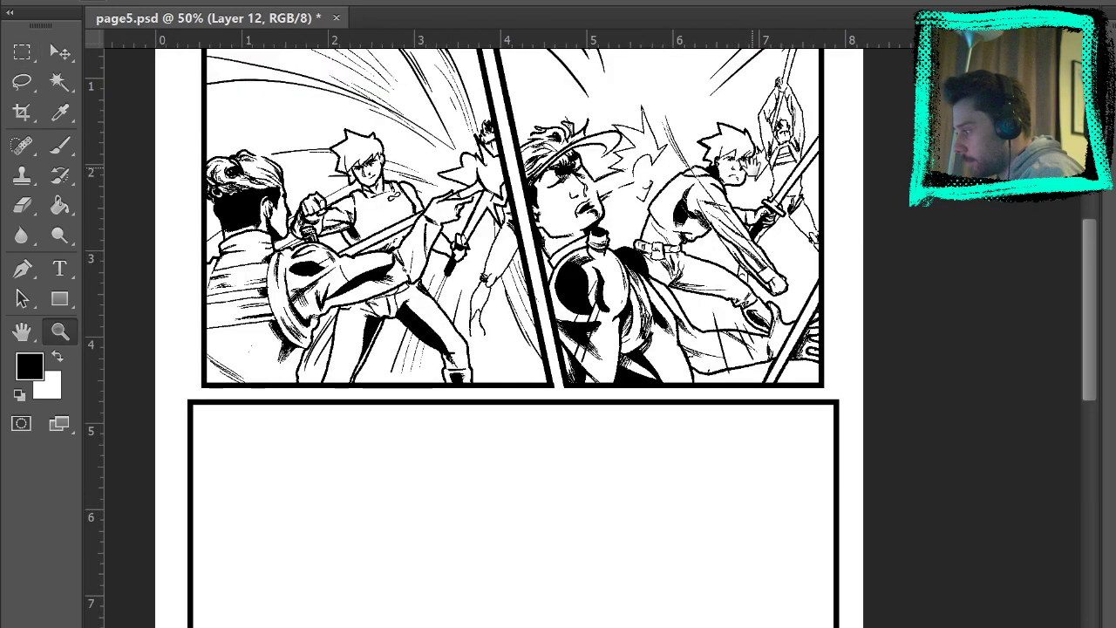
{"action": "left_click_drag", "start_coordinate": [751, 166], "coordinate": [816, 304]}
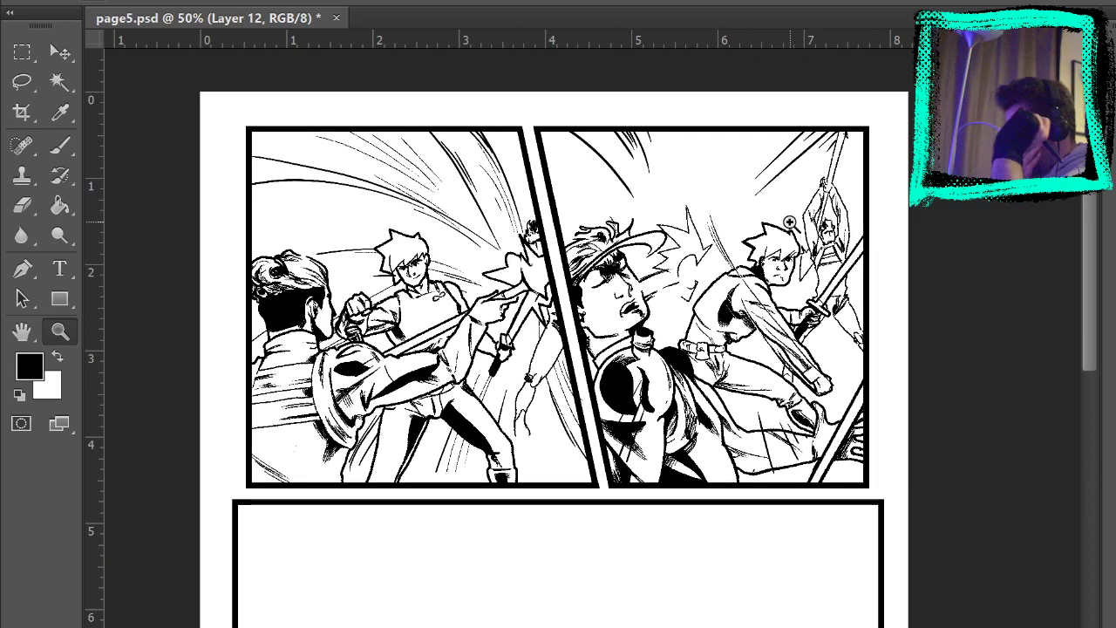
{"action": "key", "text": "e"}
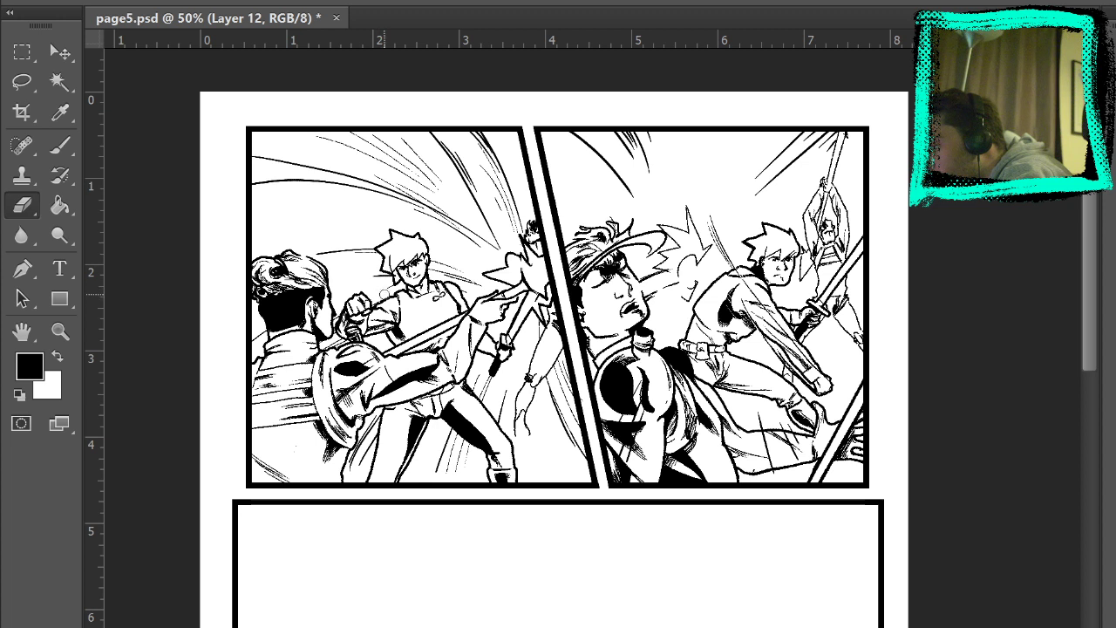
{"action": "left_click", "coordinate": [387, 291]}
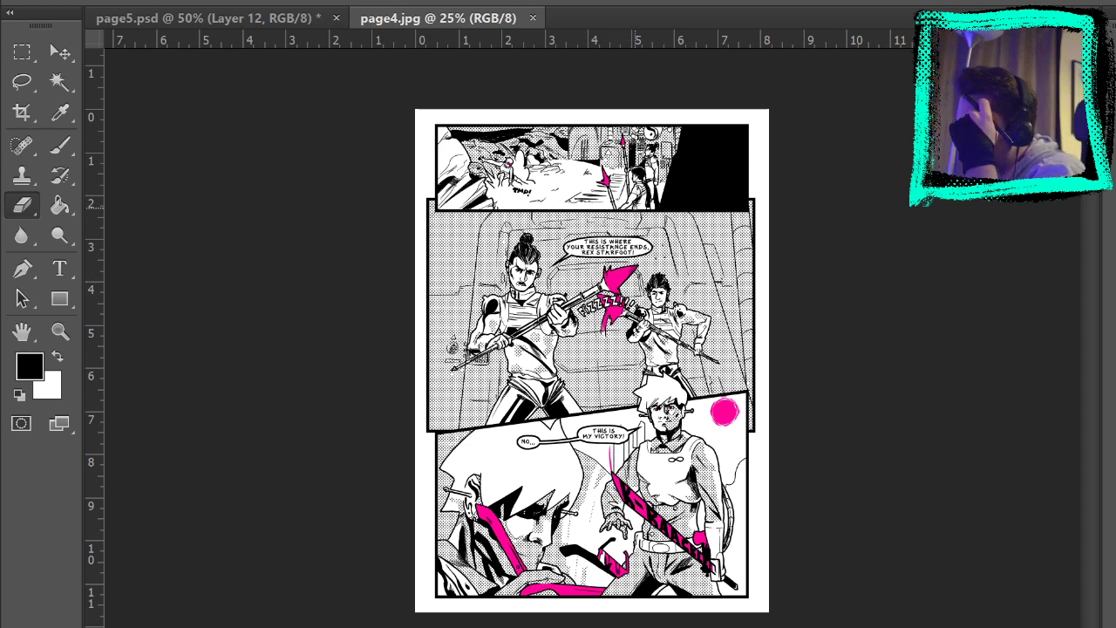
Select the whole page4.jpg image and return to page5.psd to view its two inked panels.
{"action": "key", "text": "ctrl+a"}
{"action": "left_click", "coordinate": [205, 17]}
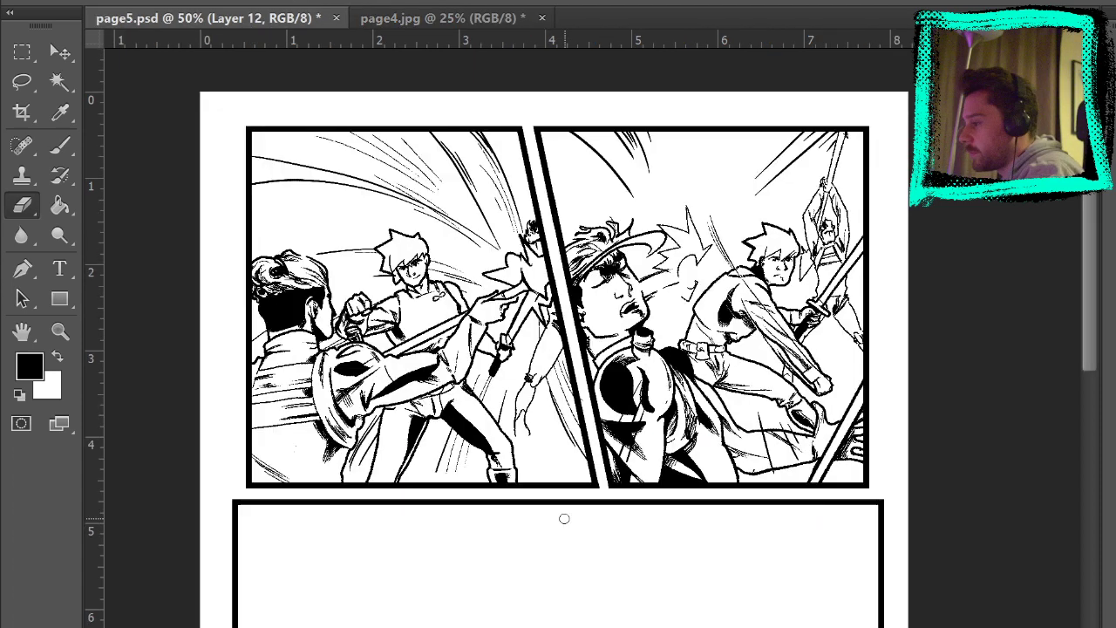
{"action": "left_click_drag", "start_coordinate": [748, 450], "coordinate": [756, 128]}
{"action": "scroll", "coordinate": [757, 128], "scroll_direction": "up", "scroll_amount": 5}
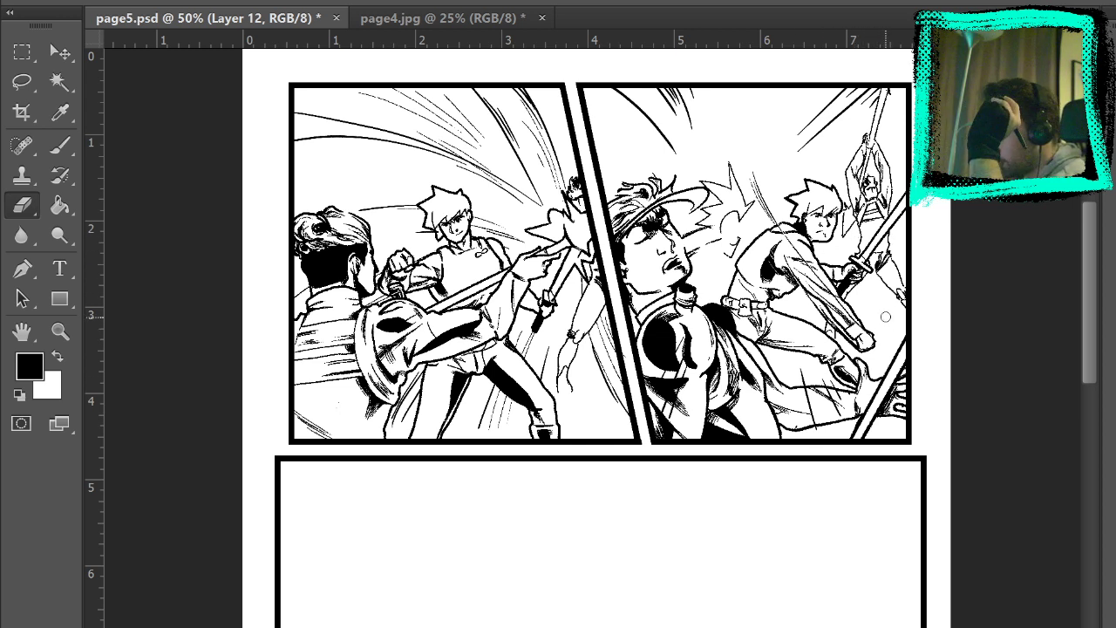
Inspect the central figure's head and torso up close, and view the whole page with the blue sketch shown.
{"action": "left_click", "coordinate": [59, 331]}
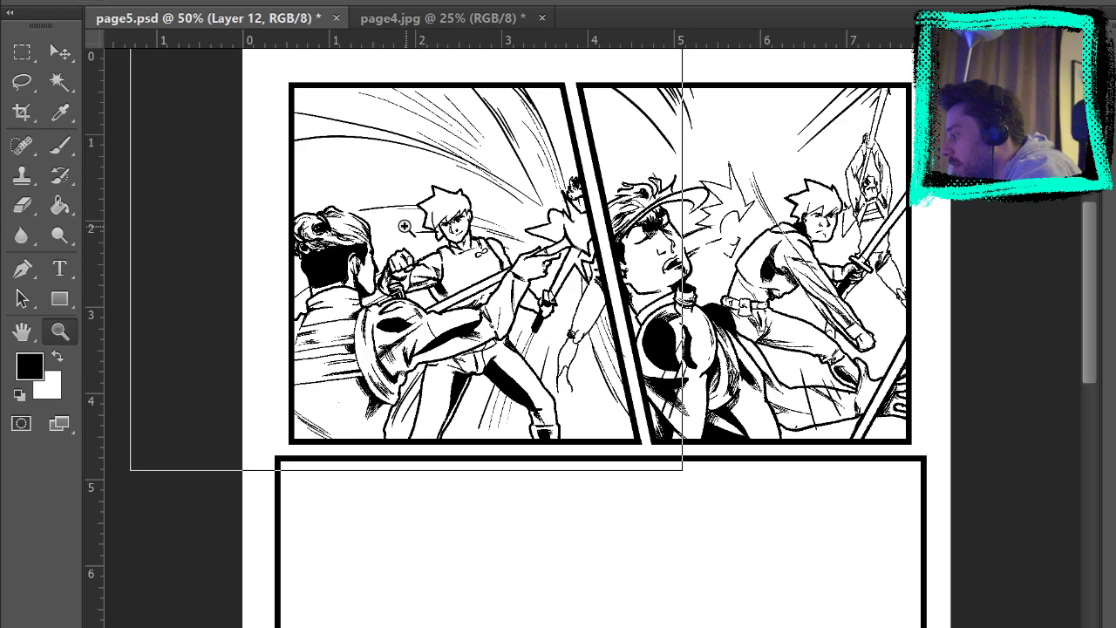
{"action": "left_click", "coordinate": [410, 218]}
{"action": "left_click", "coordinate": [436, 214]}
{"action": "left_click", "coordinate": [440, 209]}
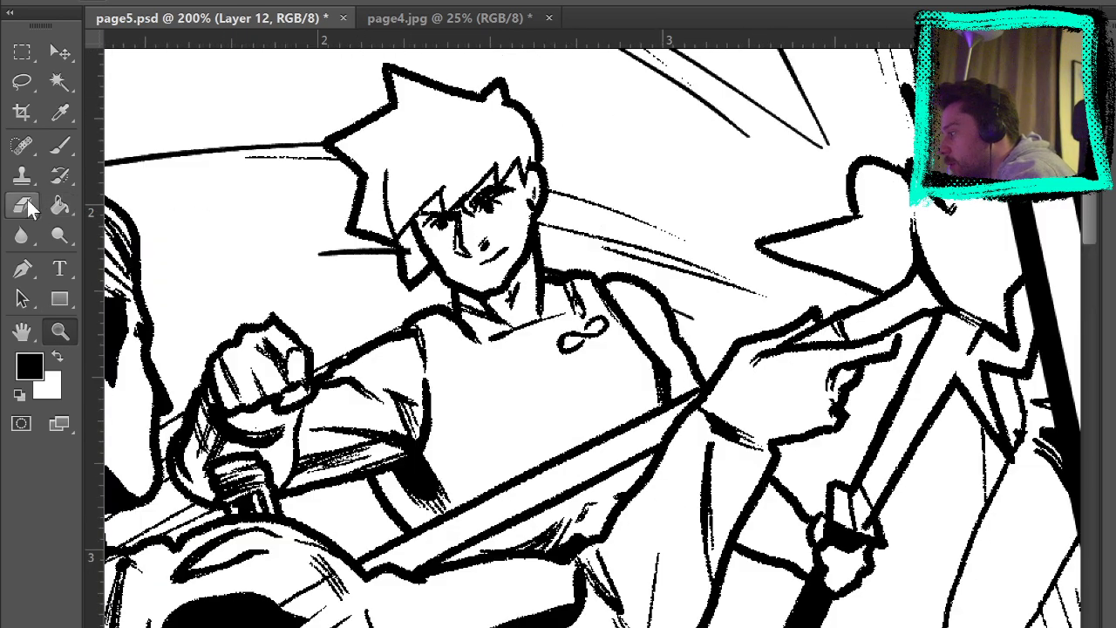
{"action": "left_click", "coordinate": [26, 209]}
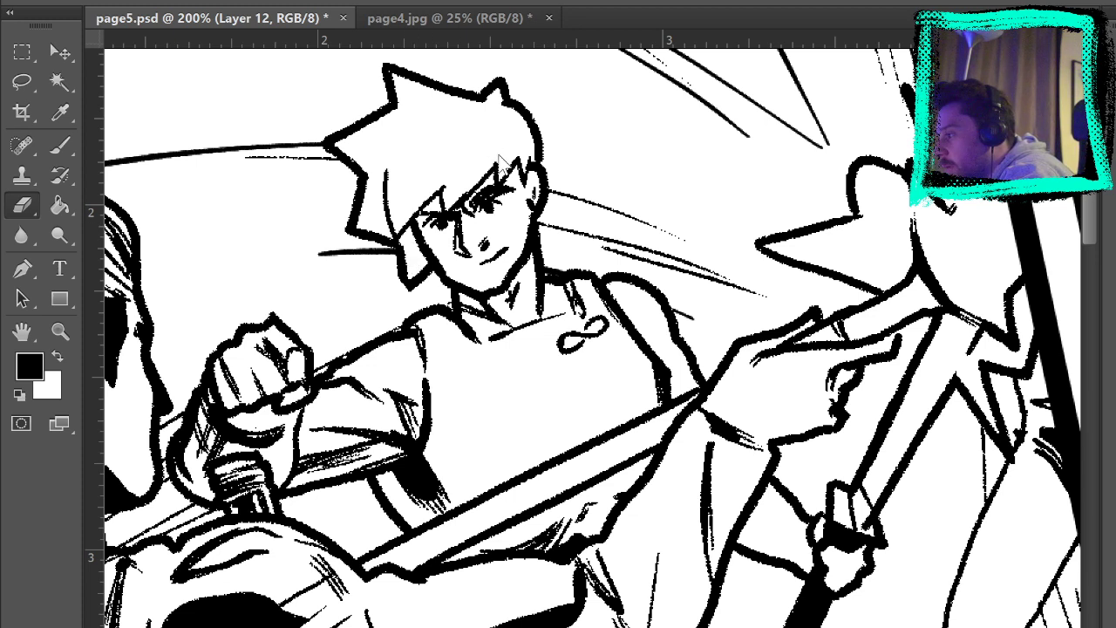
{"action": "key", "text": "ctrl+0"}
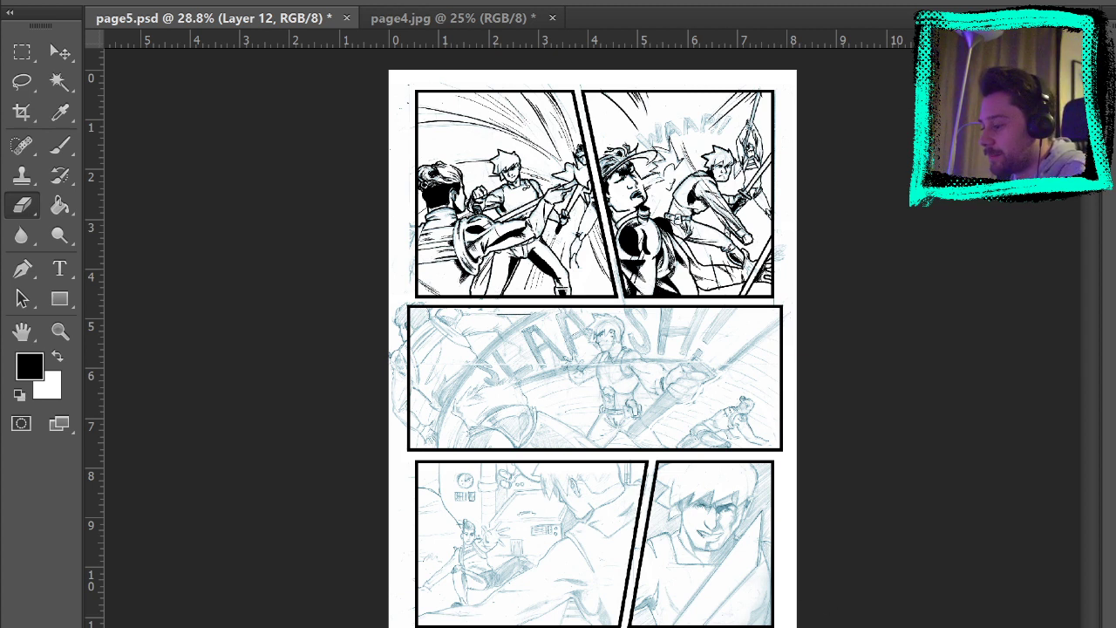
Hide the blue sketch layer and examine the inked lines of the two upper panels at 100% and 66.7% magnification.
{"action": "key", "text": "ctrl+comma"}
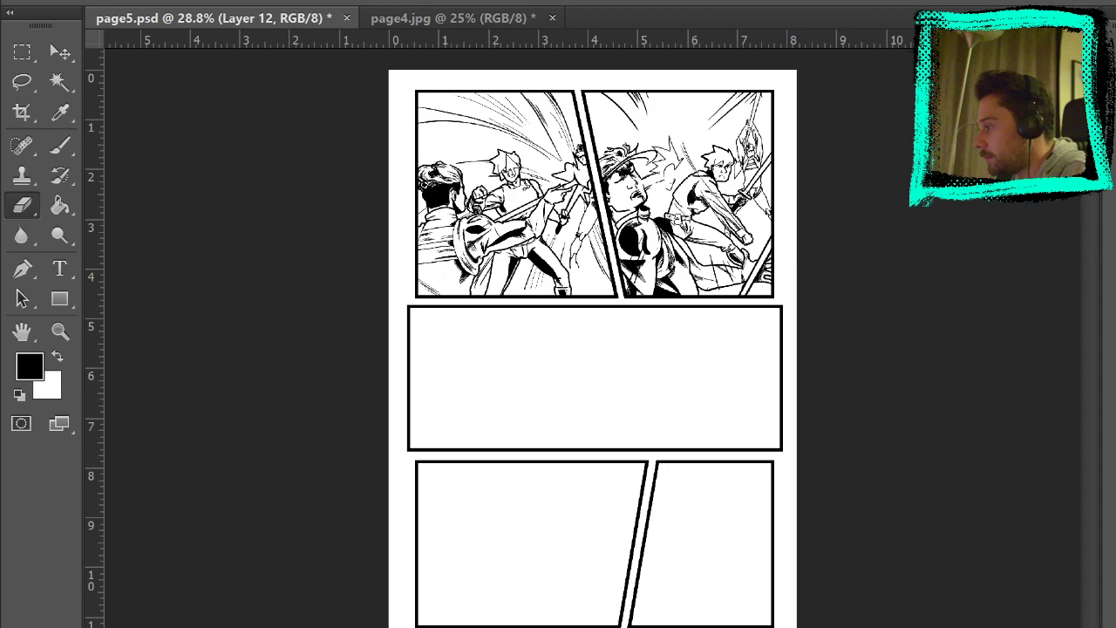
{"action": "key", "text": "ctrl+1"}
{"action": "scroll", "coordinate": [348, 287], "scroll_direction": "up", "scroll_amount": 10}
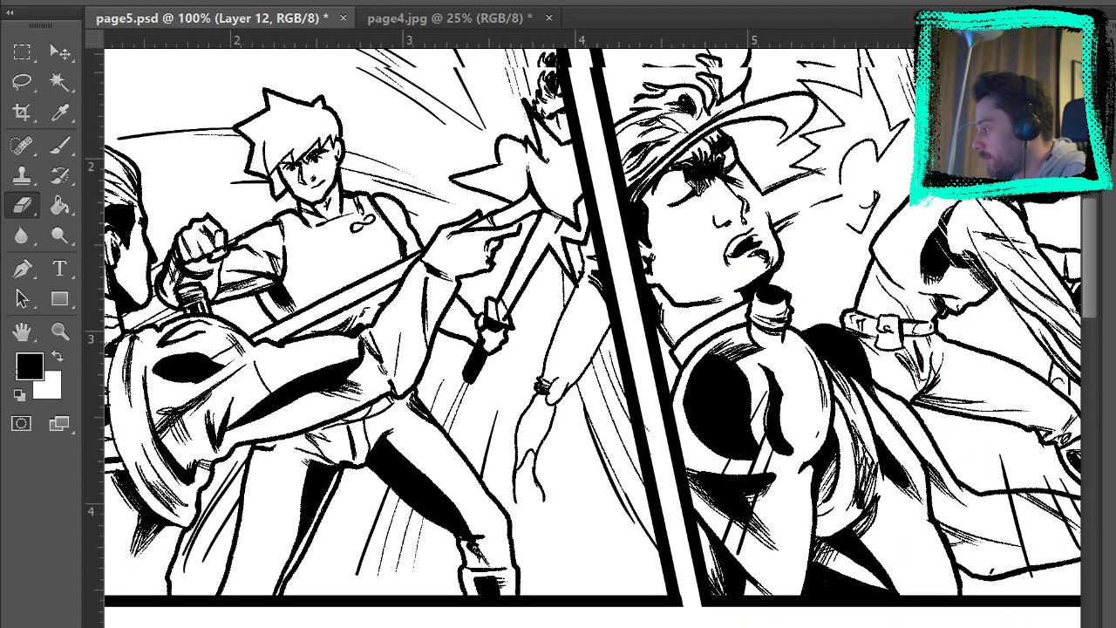
{"action": "left_click", "coordinate": [58, 332]}
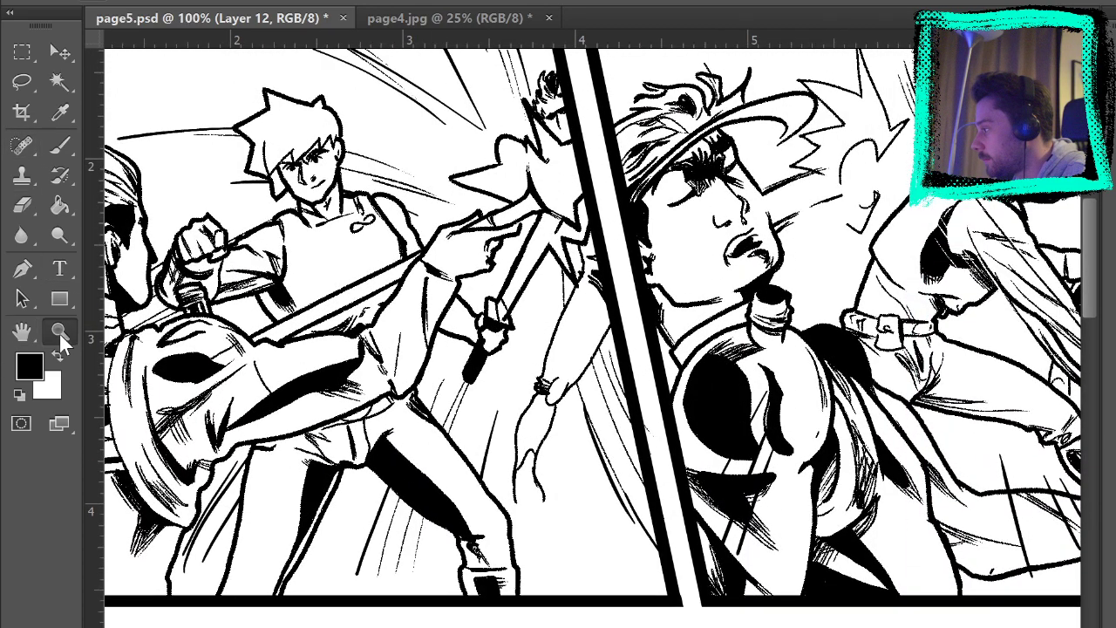
{"action": "left_click", "coordinate": [669, 333]}
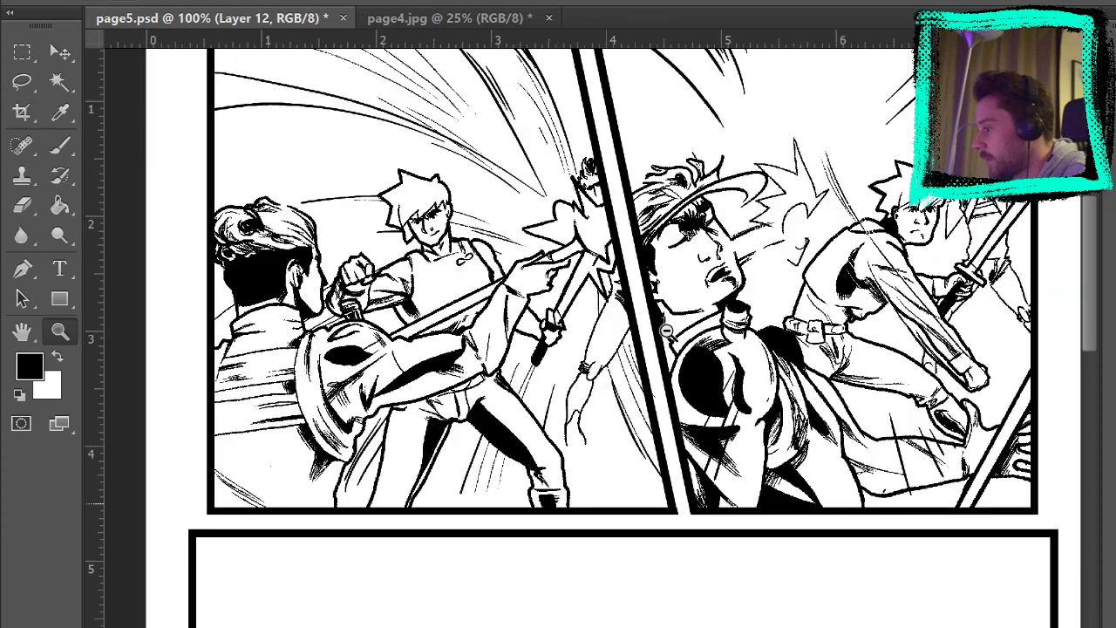
{"action": "scroll", "coordinate": [668, 333], "scroll_direction": "up", "scroll_amount": 2}
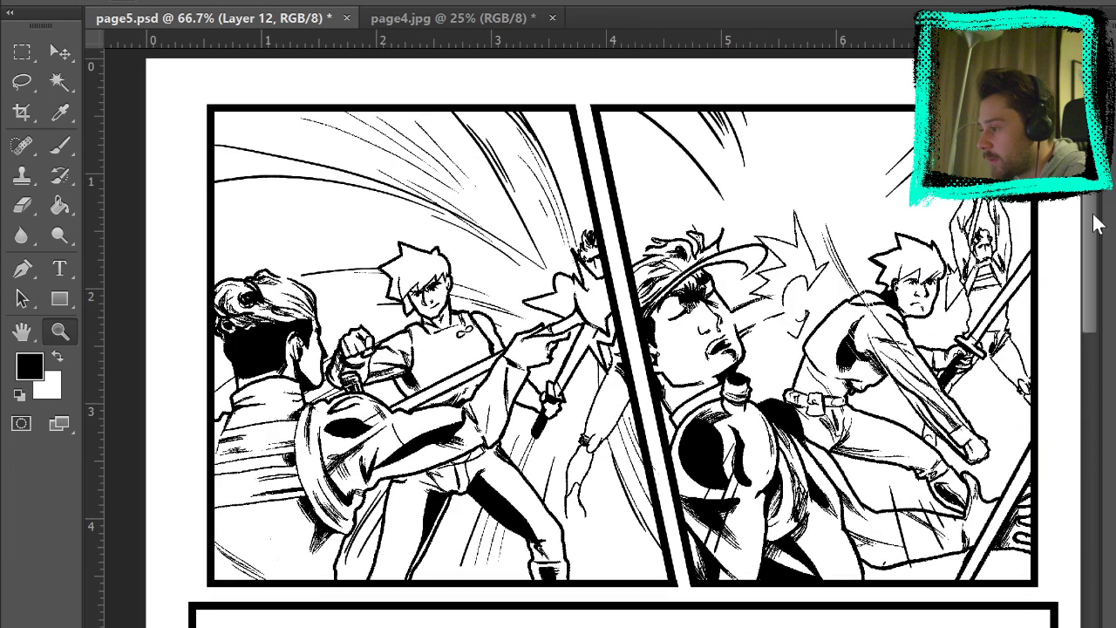
{"action": "scroll", "coordinate": [1096, 227], "scroll_direction": "down", "scroll_amount": 1}
{"action": "scroll", "coordinate": [1096, 227], "scroll_direction": "down", "scroll_amount": 1}
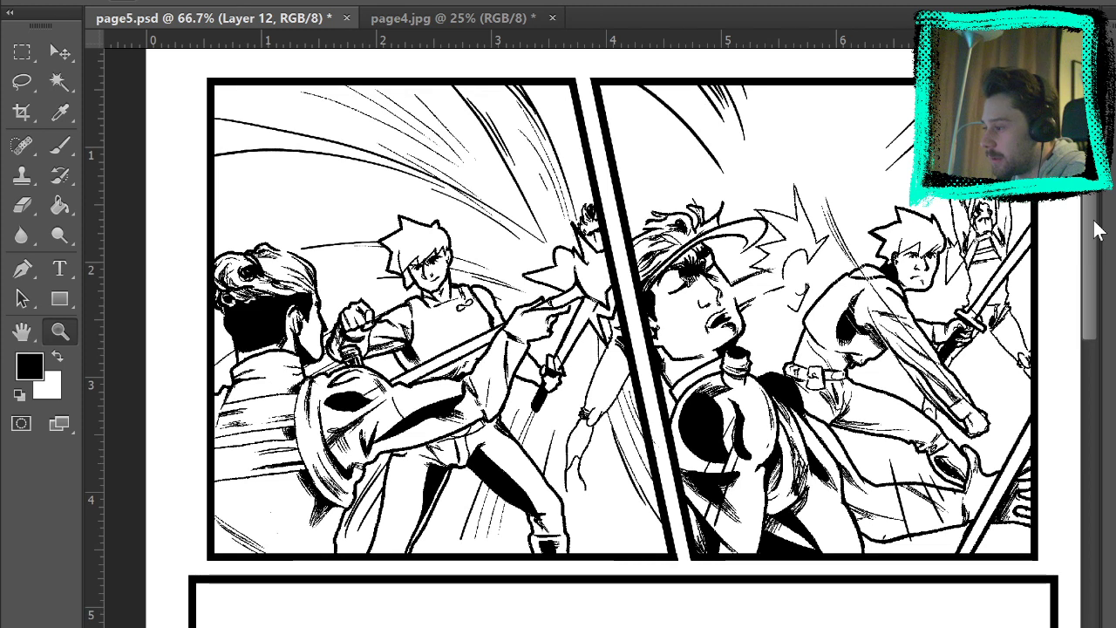